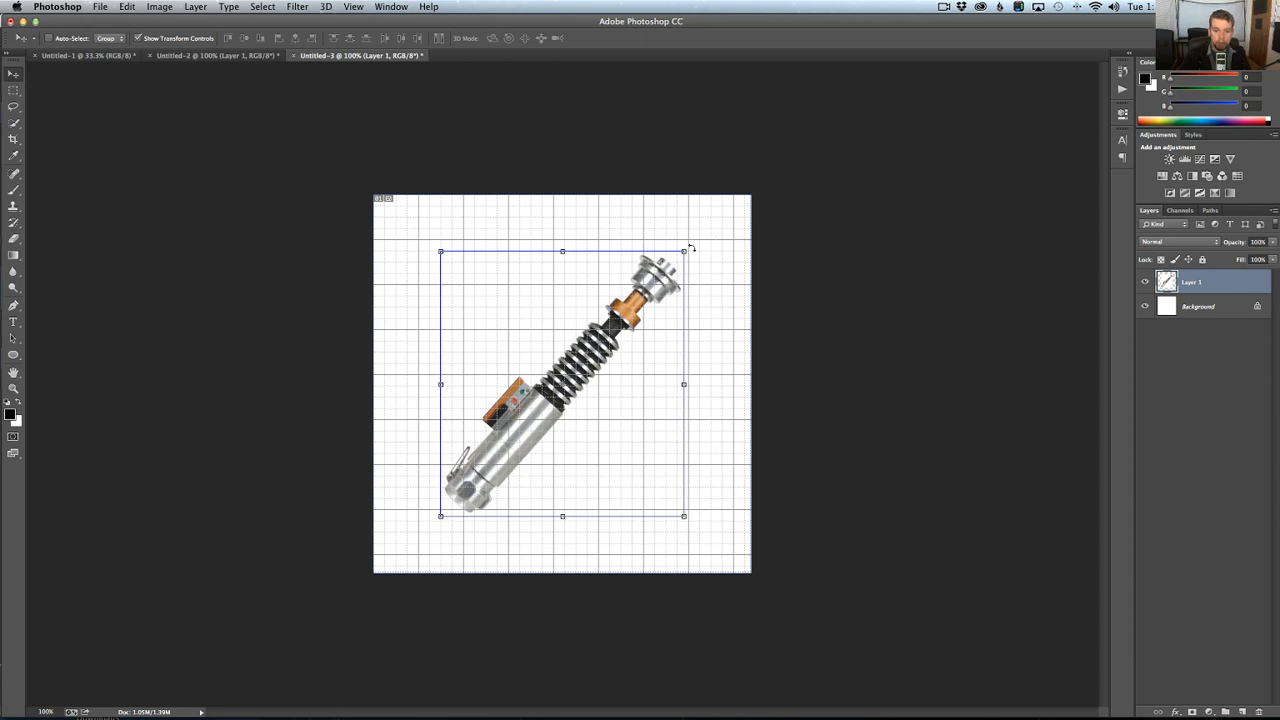
Rotate the lightsaber layer about -41.35° so the hilt stands vertical, and apply the transformation.
key("super+t")
left_click_drag(706, 222, 571, 114)
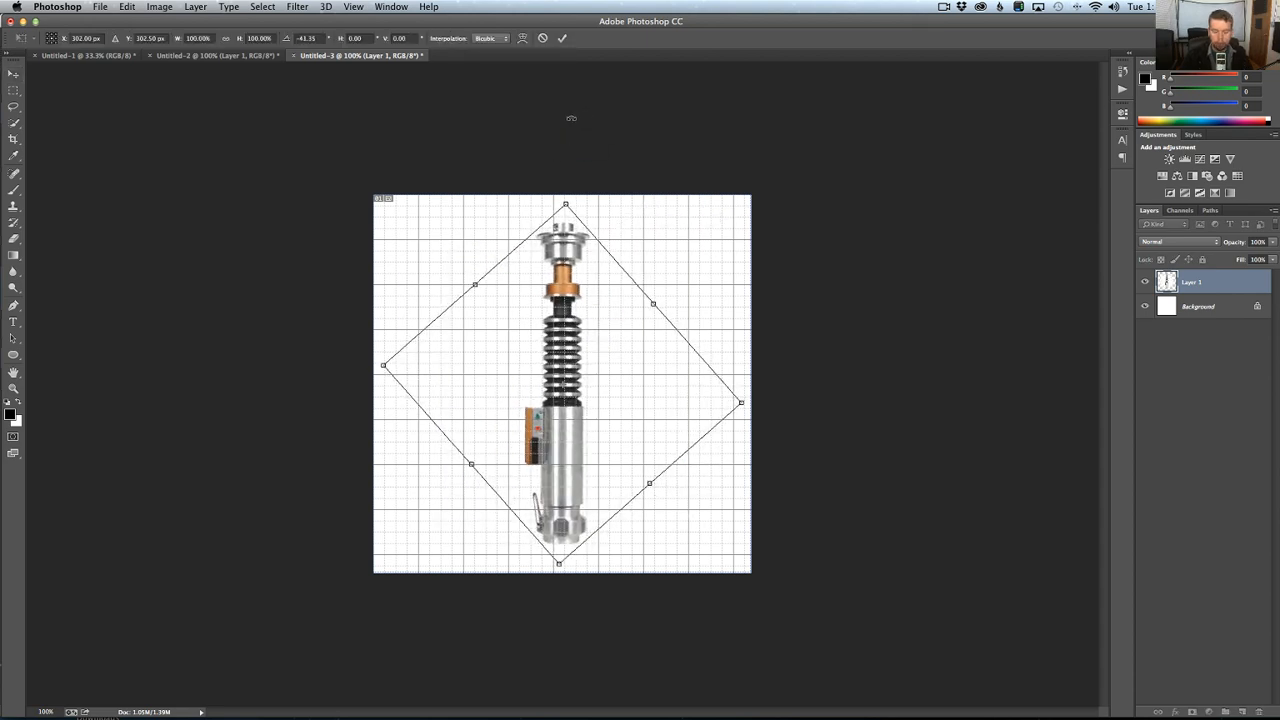
key("Return")
key("m")
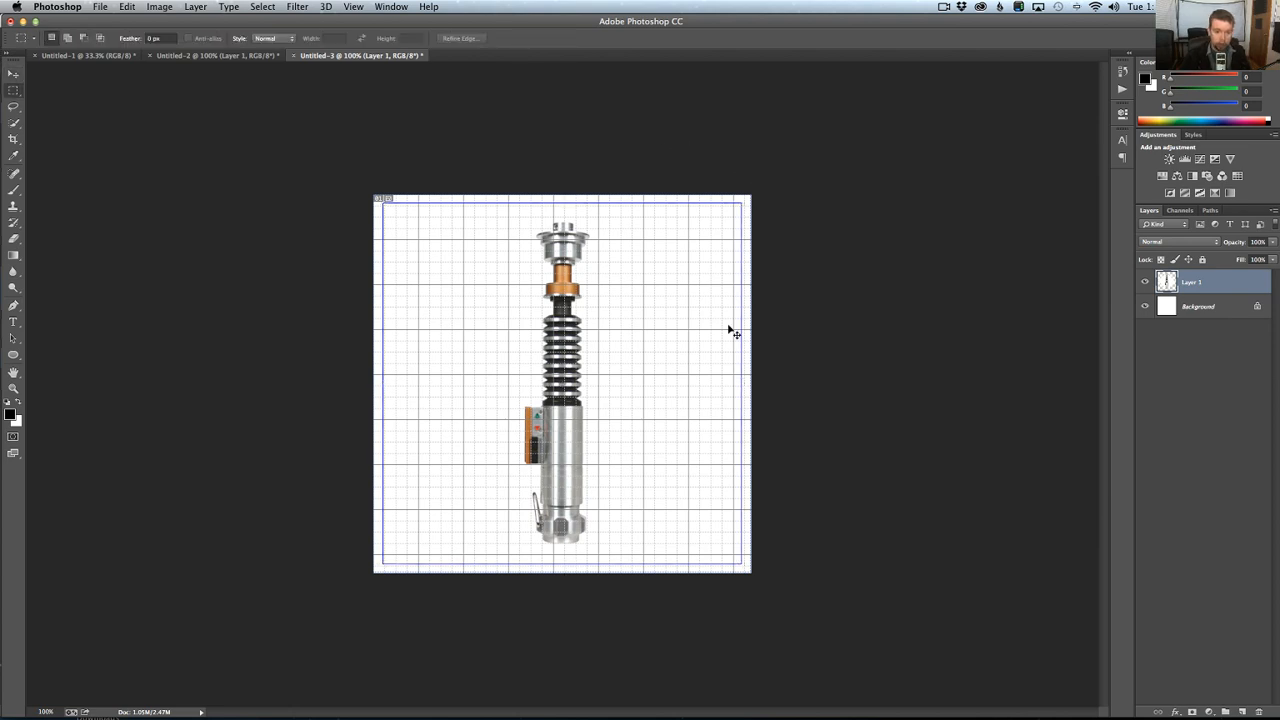
Save the image as JPEG LSref.jpg in AskGSG > AskGSGSeason2 > Episode11.5 > 1 Raw Scene Files.
key("super+s")
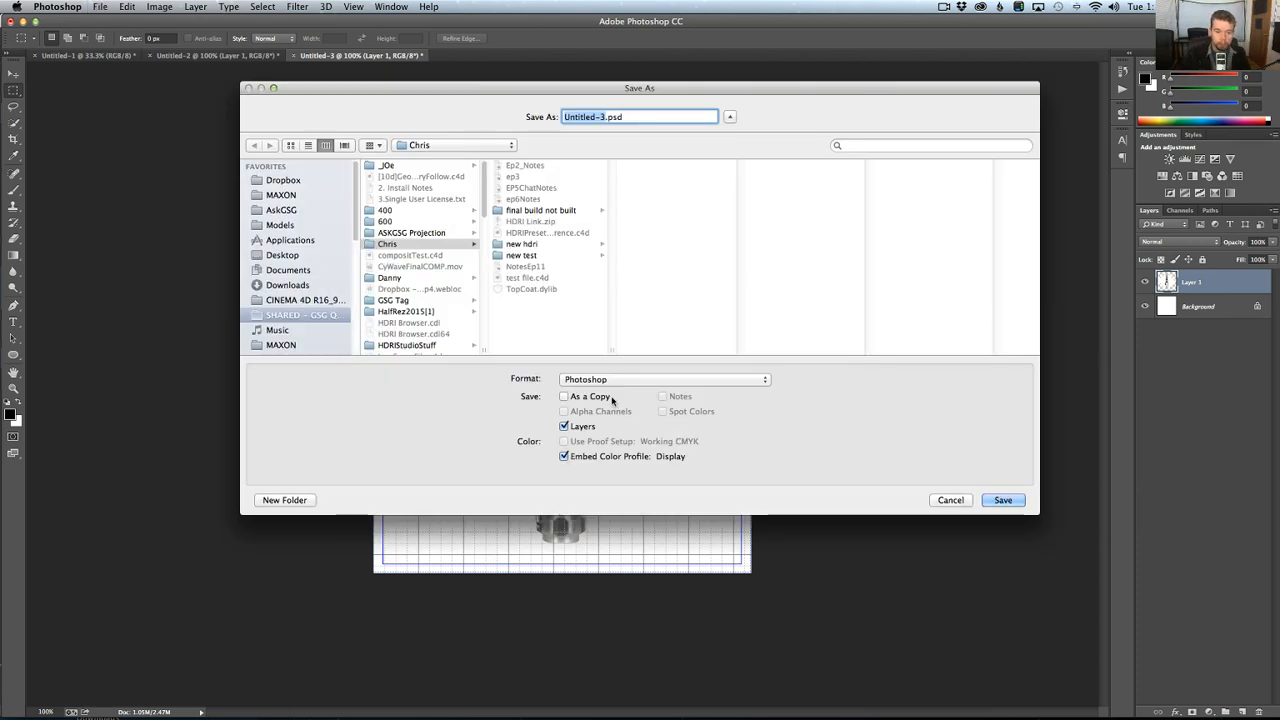
left_click(612, 380)
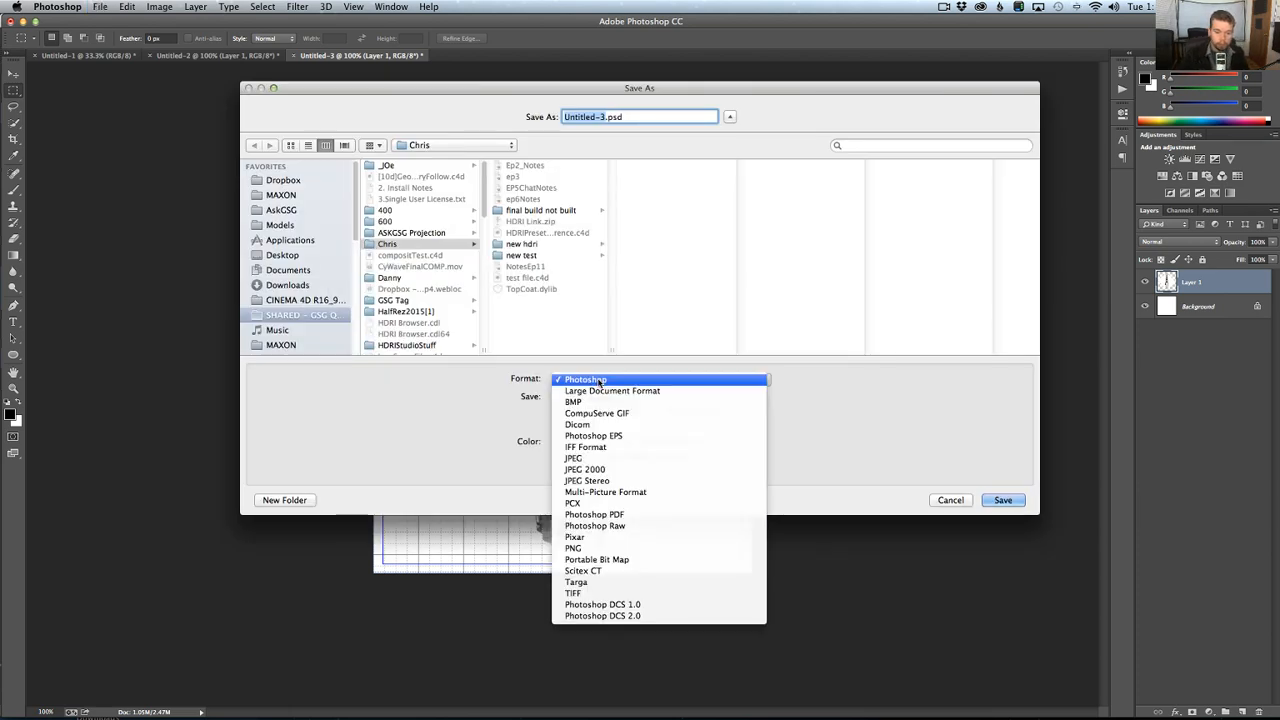
left_click(602, 458)
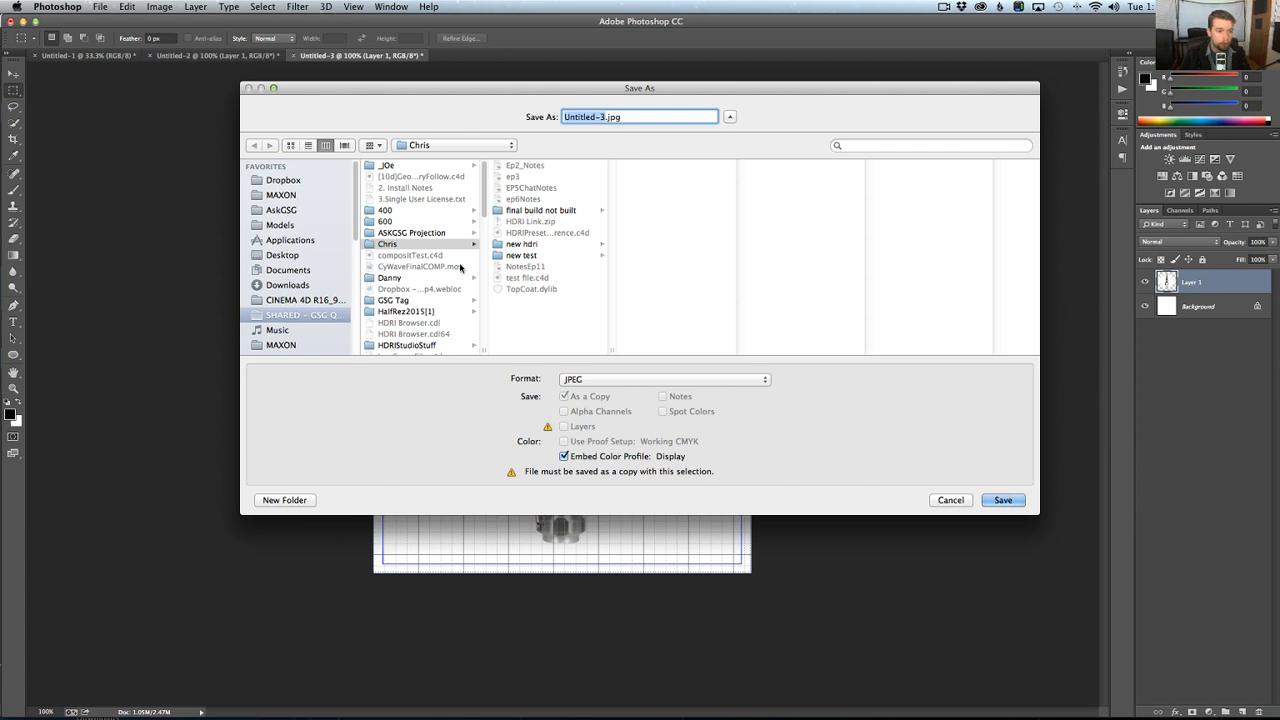
left_click(283, 210)
left_click(420, 199)
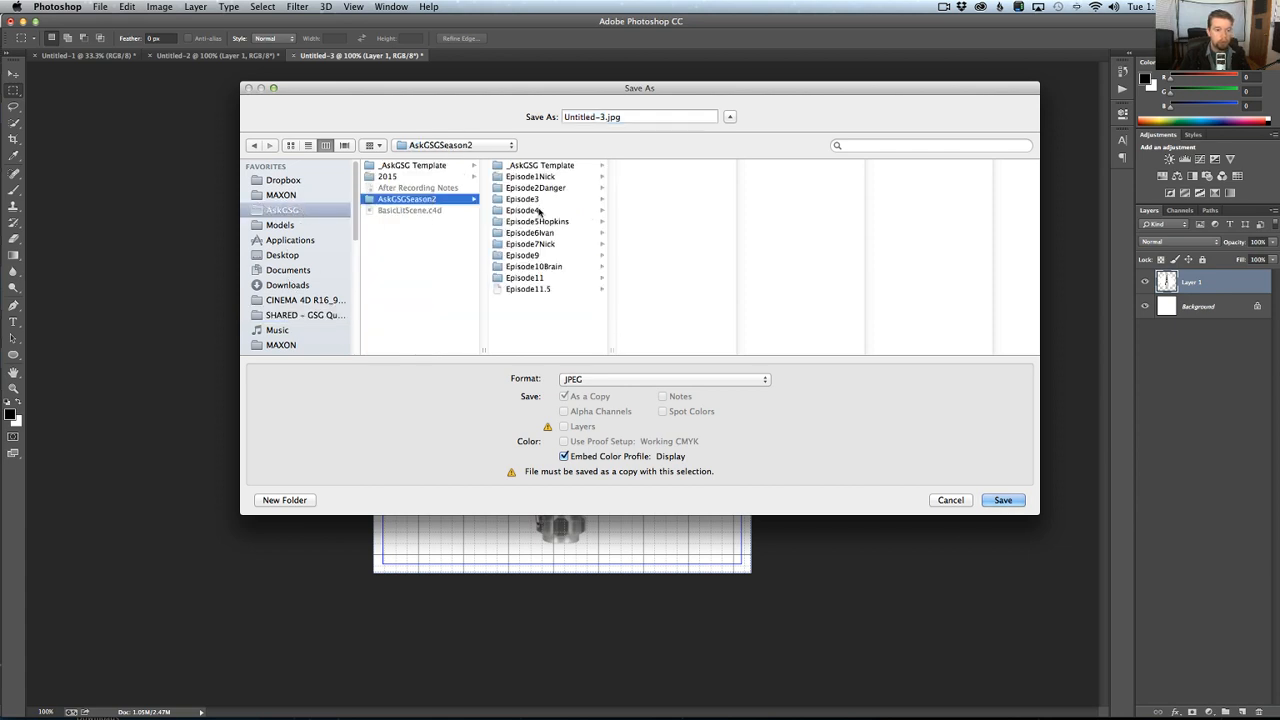
left_click(552, 289)
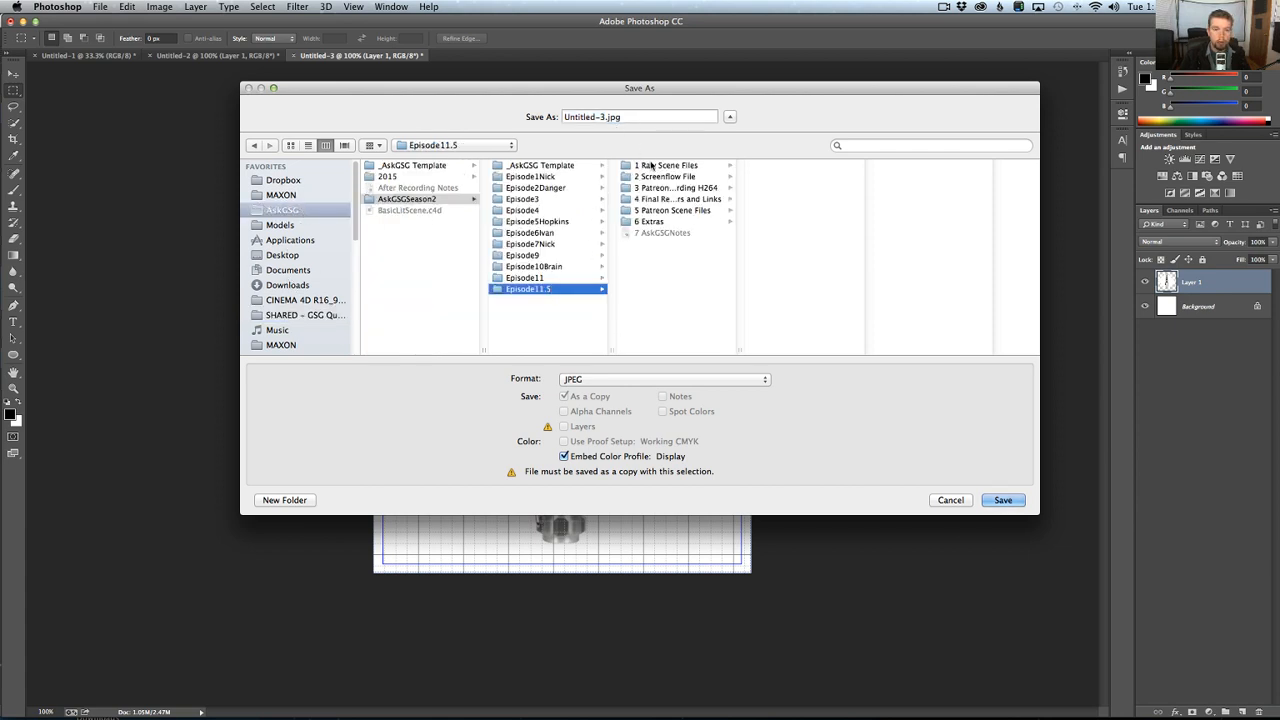
left_click(660, 167)
left_click(606, 119)
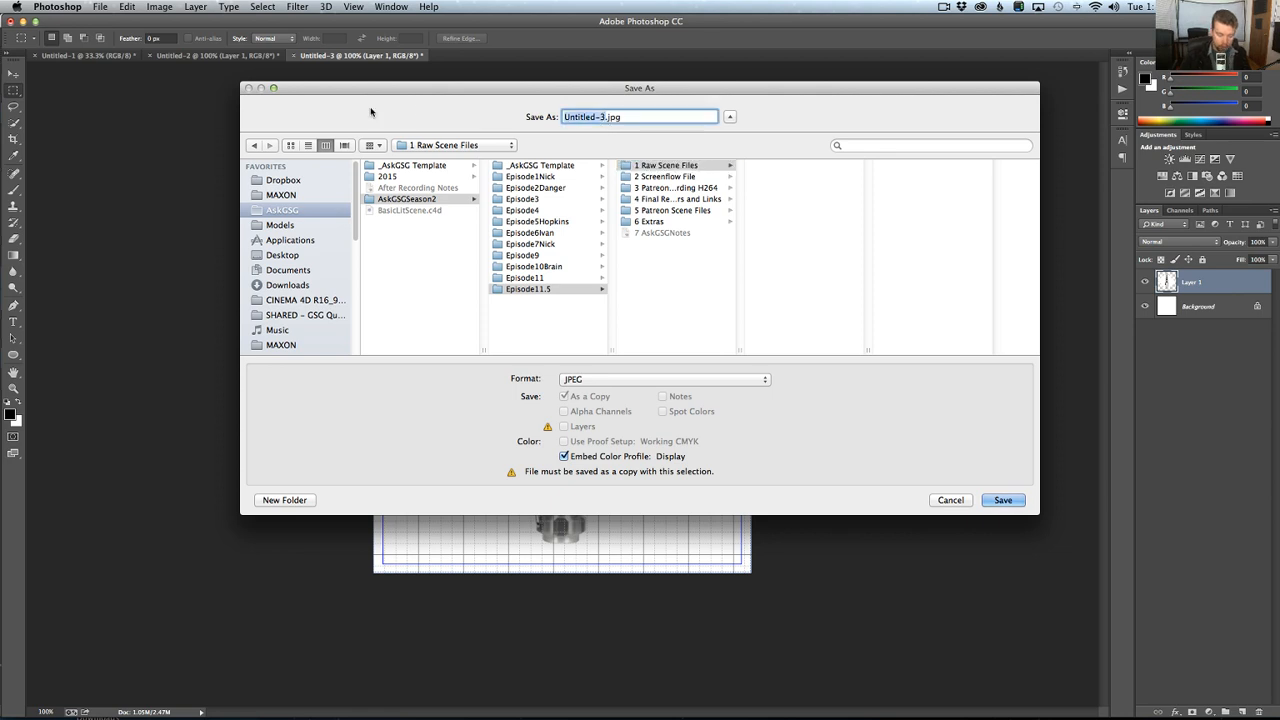
type("Luke")
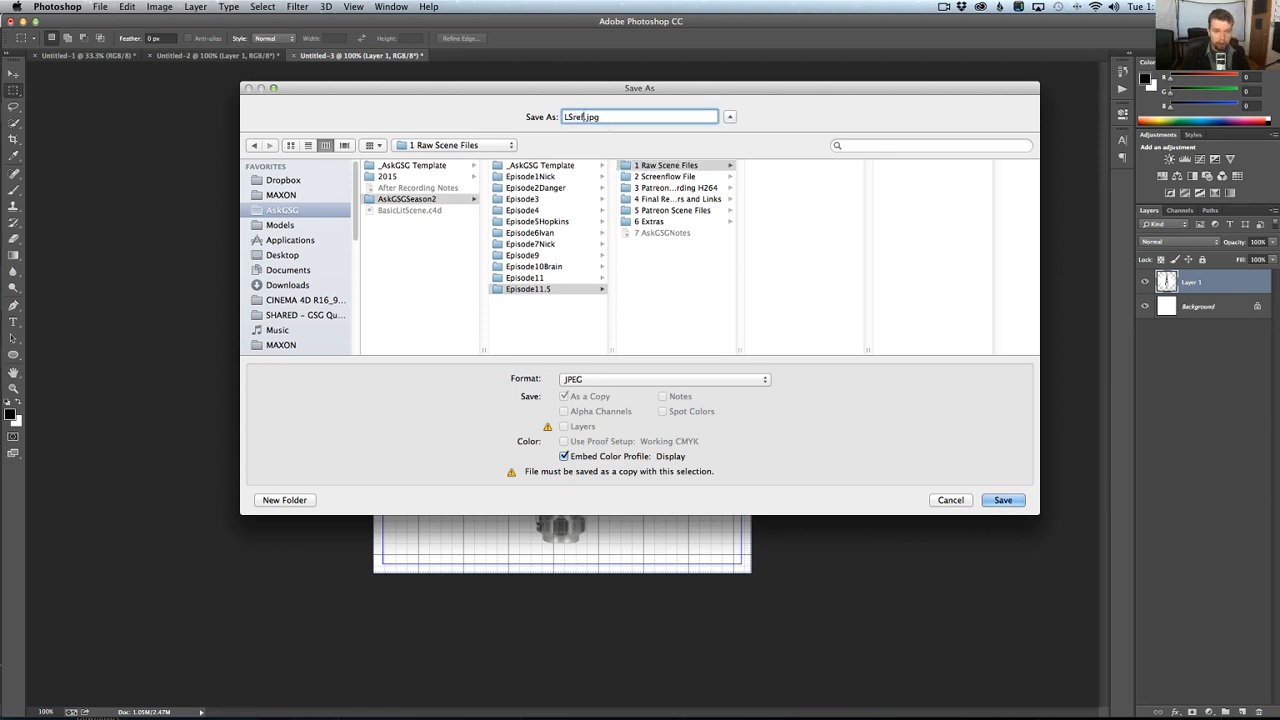
key("Return")
left_click(470, 112)
Switch to Cinema 4D, enlarge its window and maximize the Right view.
key("super+Tab")
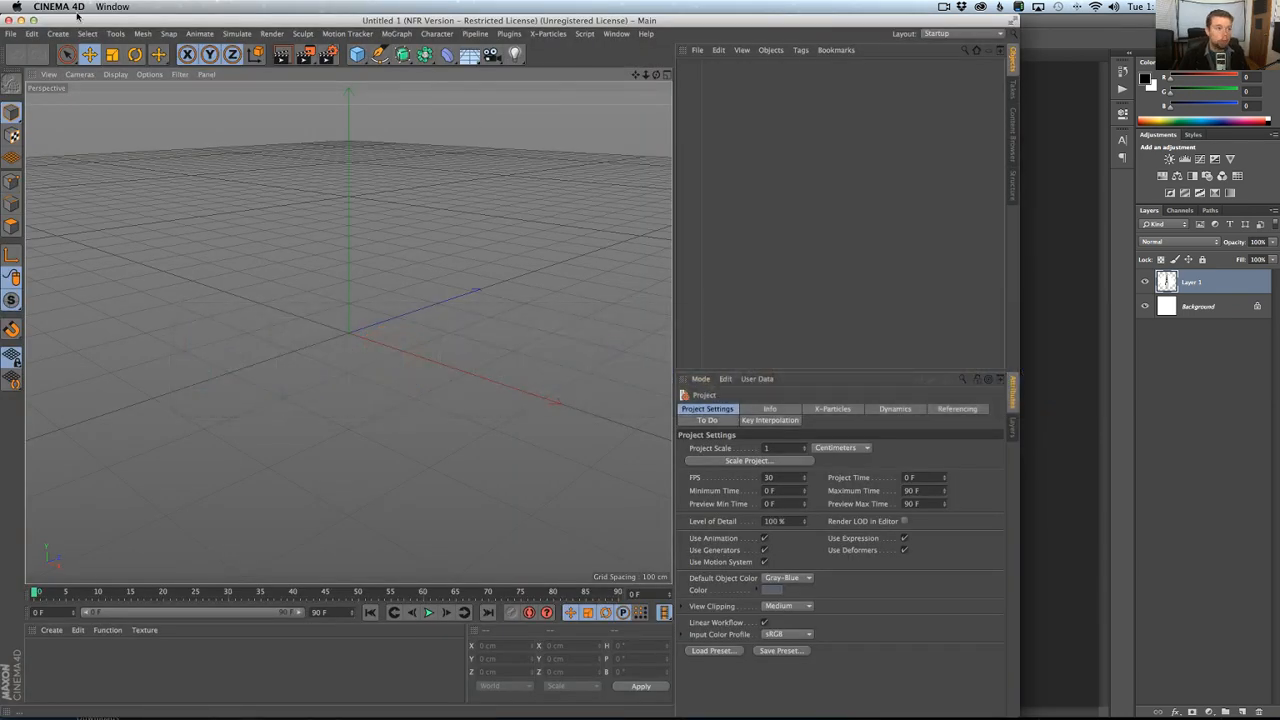
left_click(33, 20)
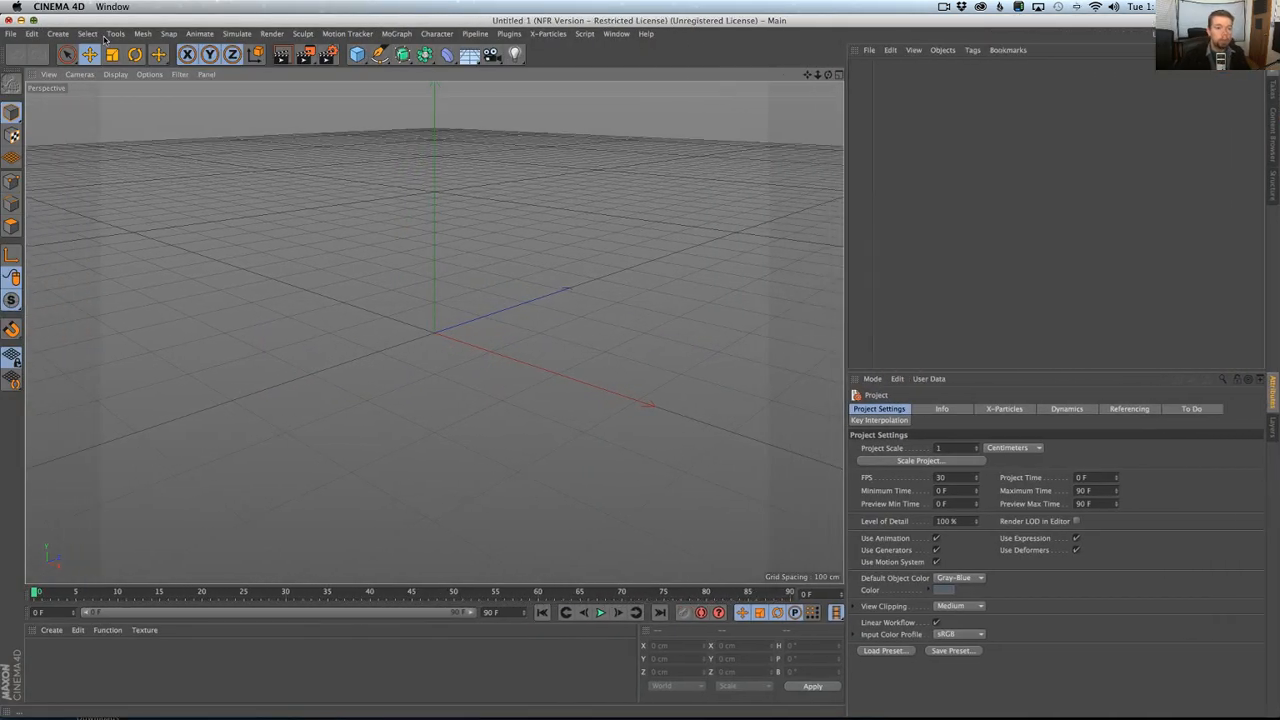
middle_click(423, 160)
middle_click(587, 452)
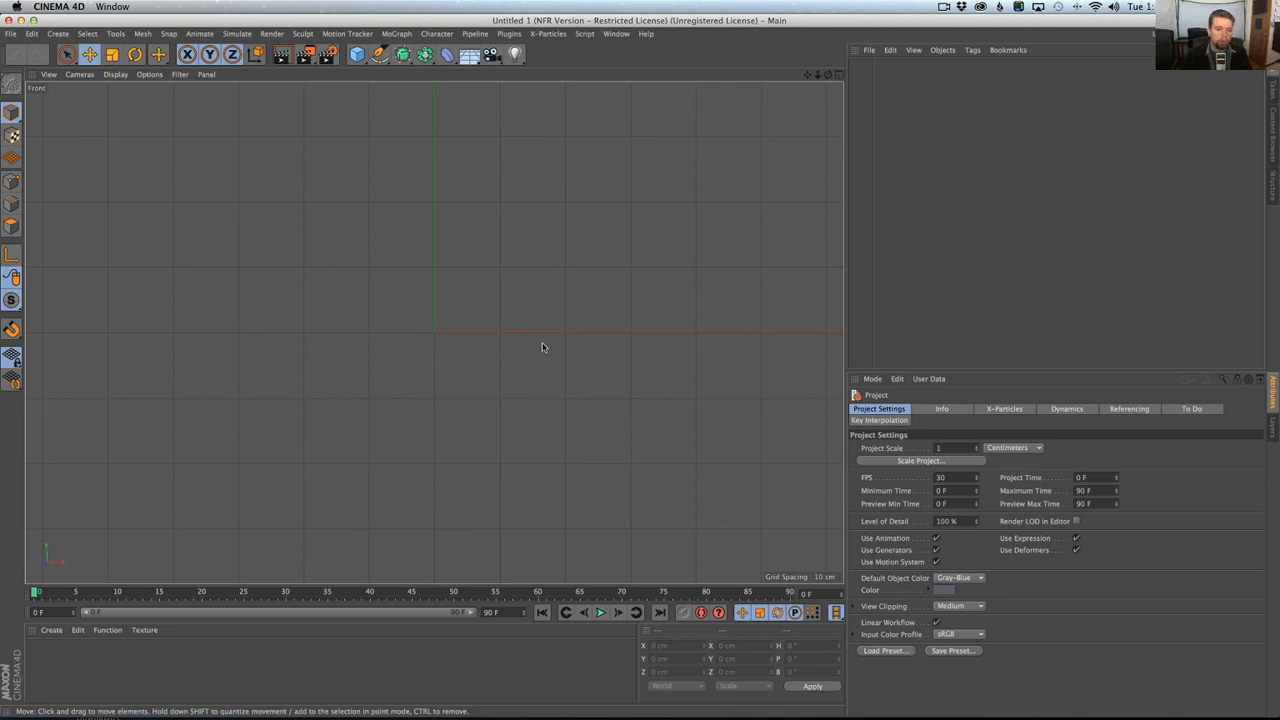
middle_click(500, 110)
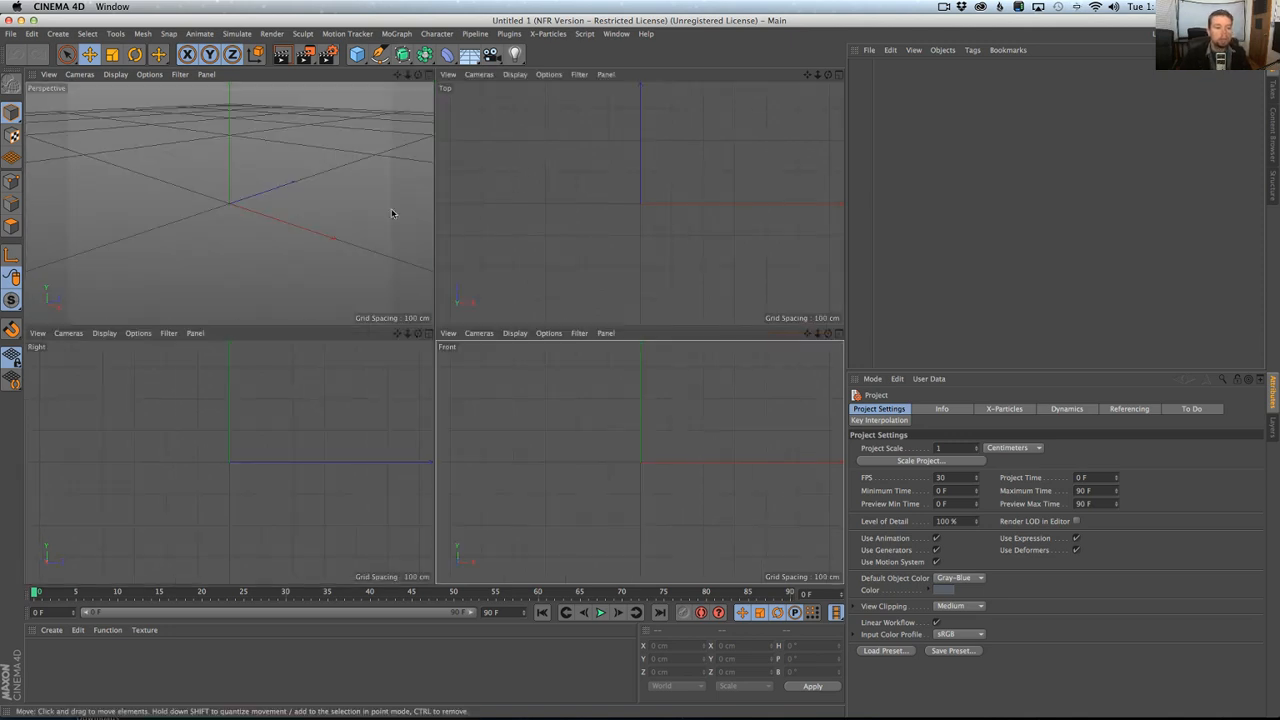
middle_click(258, 419)
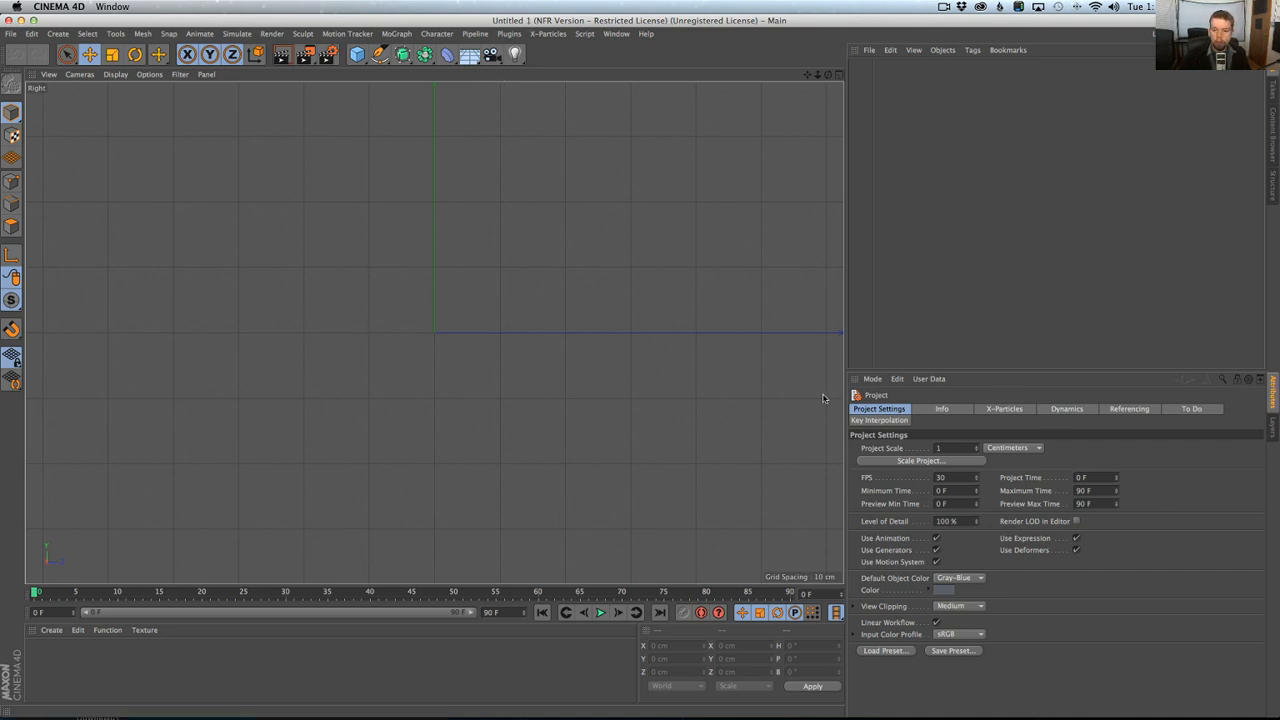
Load LSref.jpg from 1 Raw Scene Files as the Right viewport's background image and set its transparency to 61%.
key("alt+v")
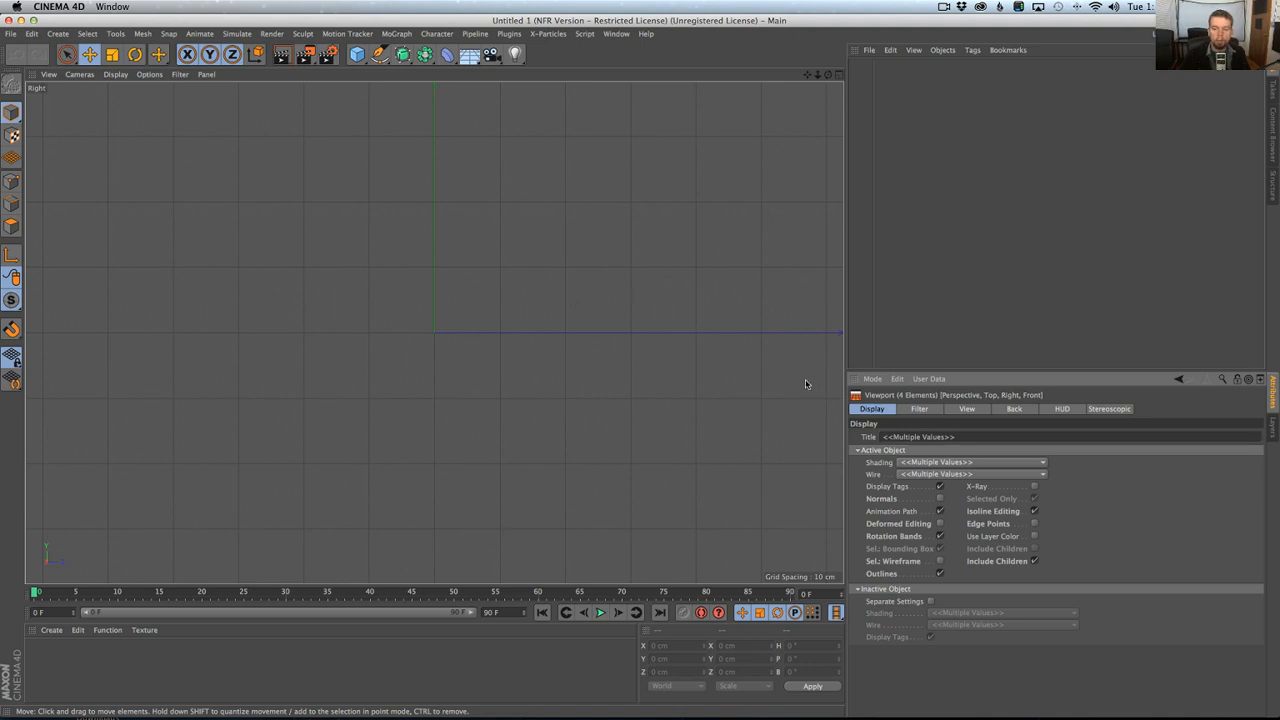
left_click(1016, 410)
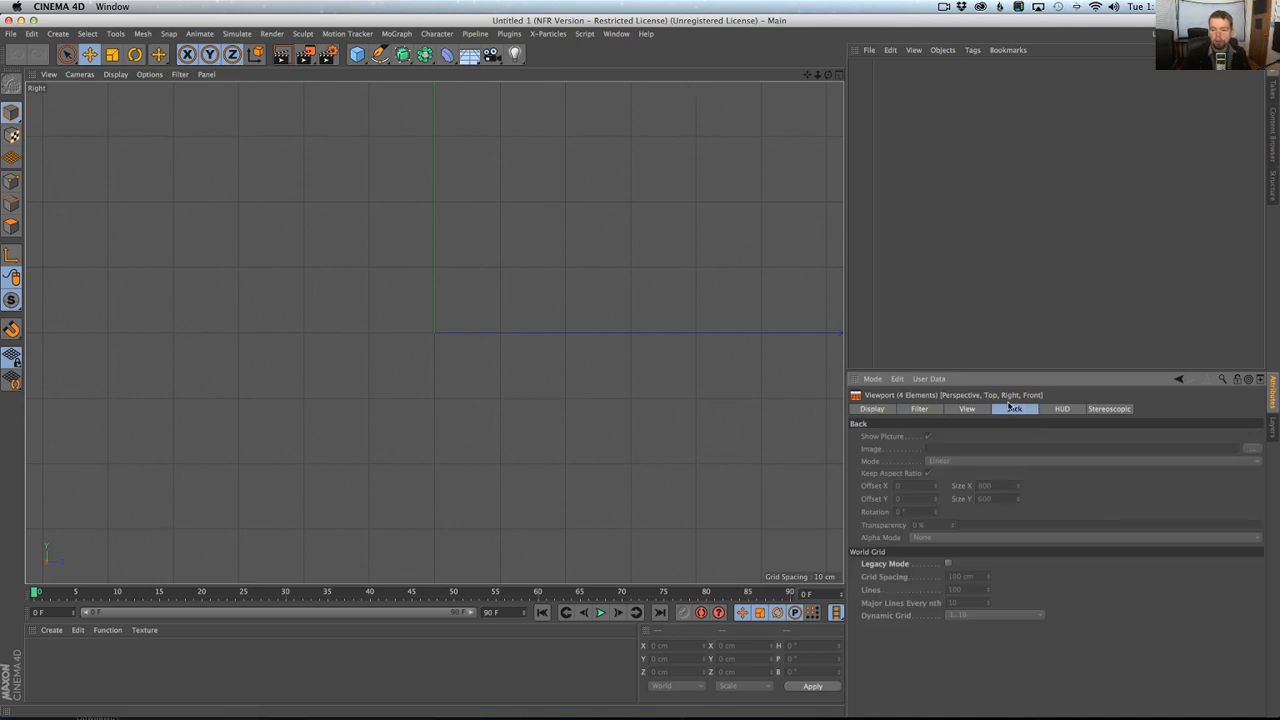
left_click(558, 82)
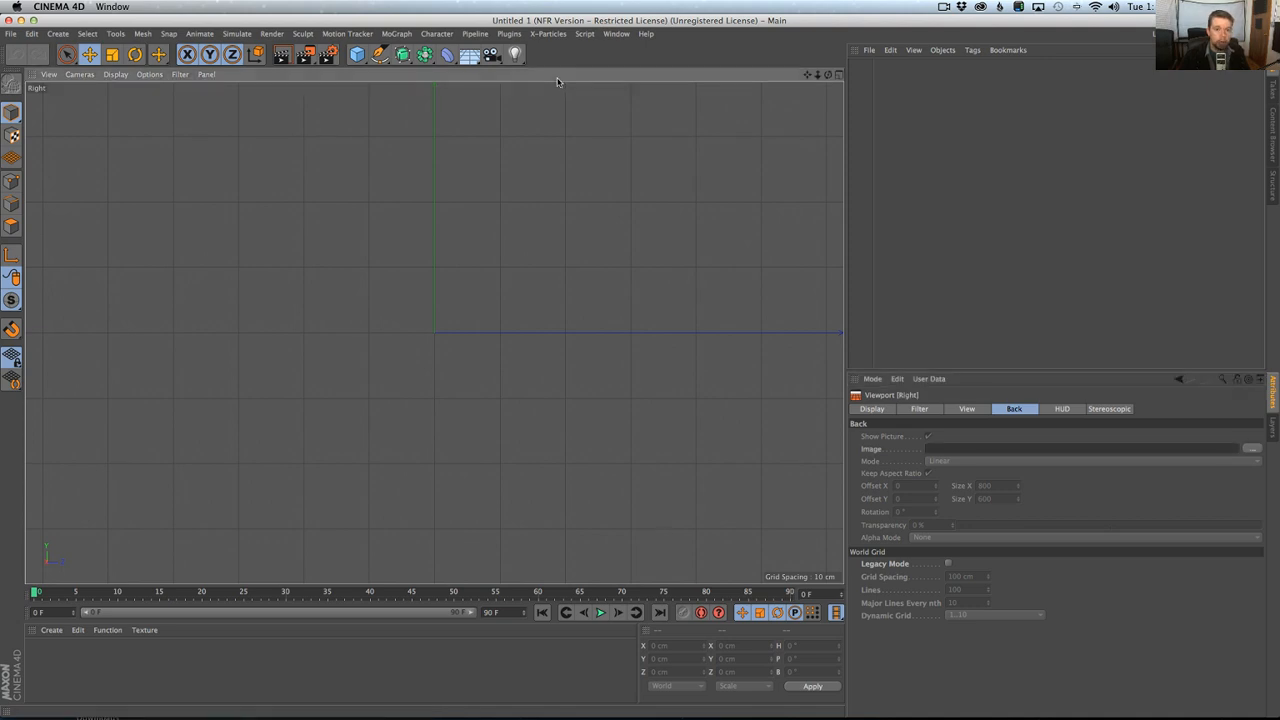
left_click(1251, 449)
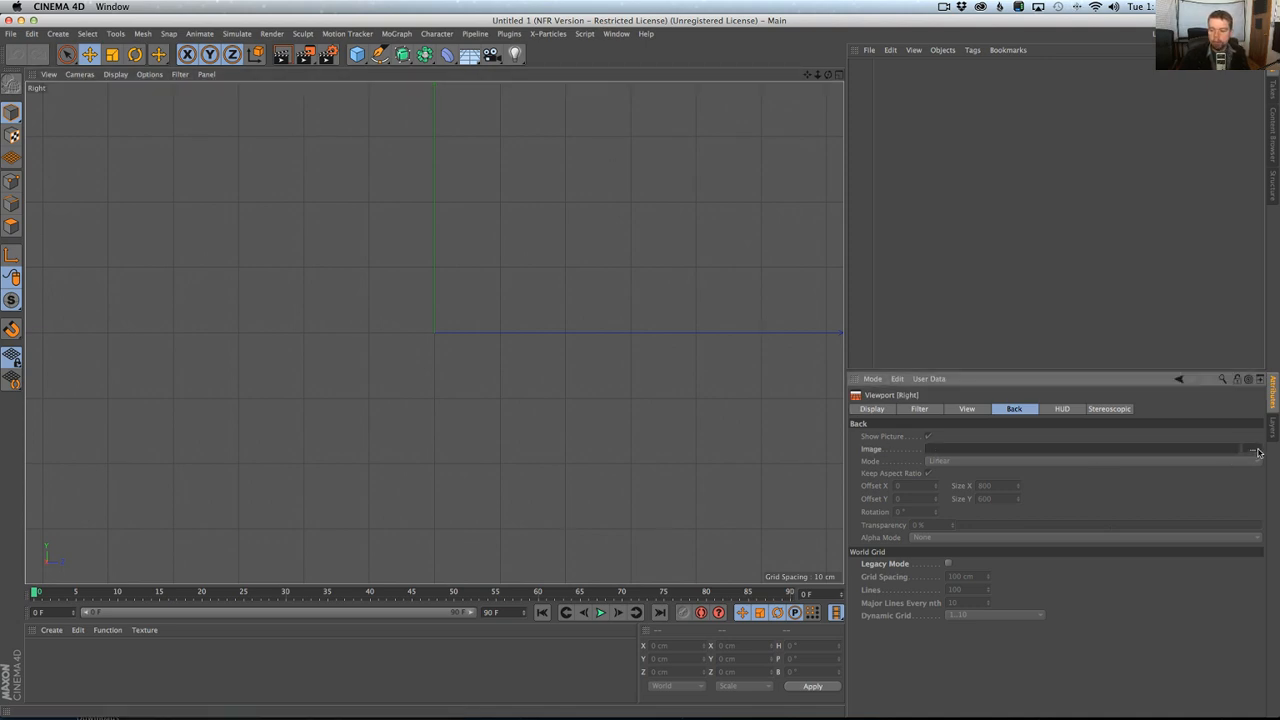
left_click(550, 114)
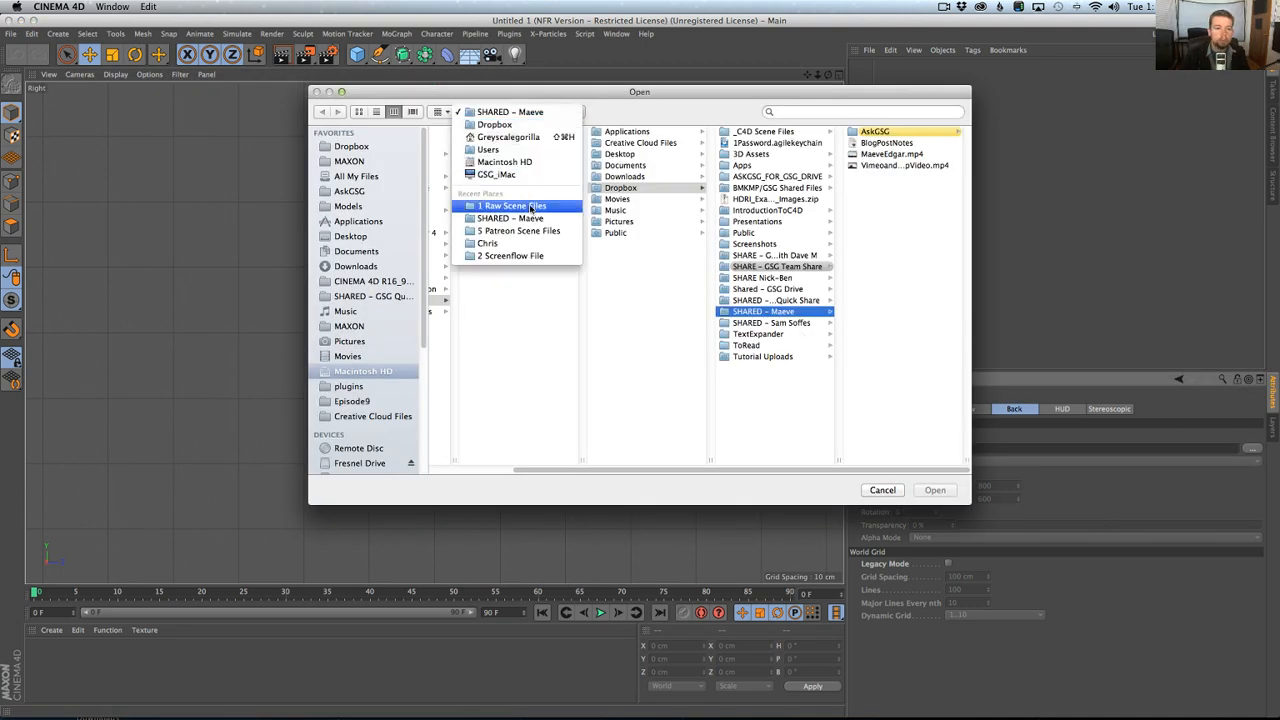
left_click(533, 206)
left_click(845, 132)
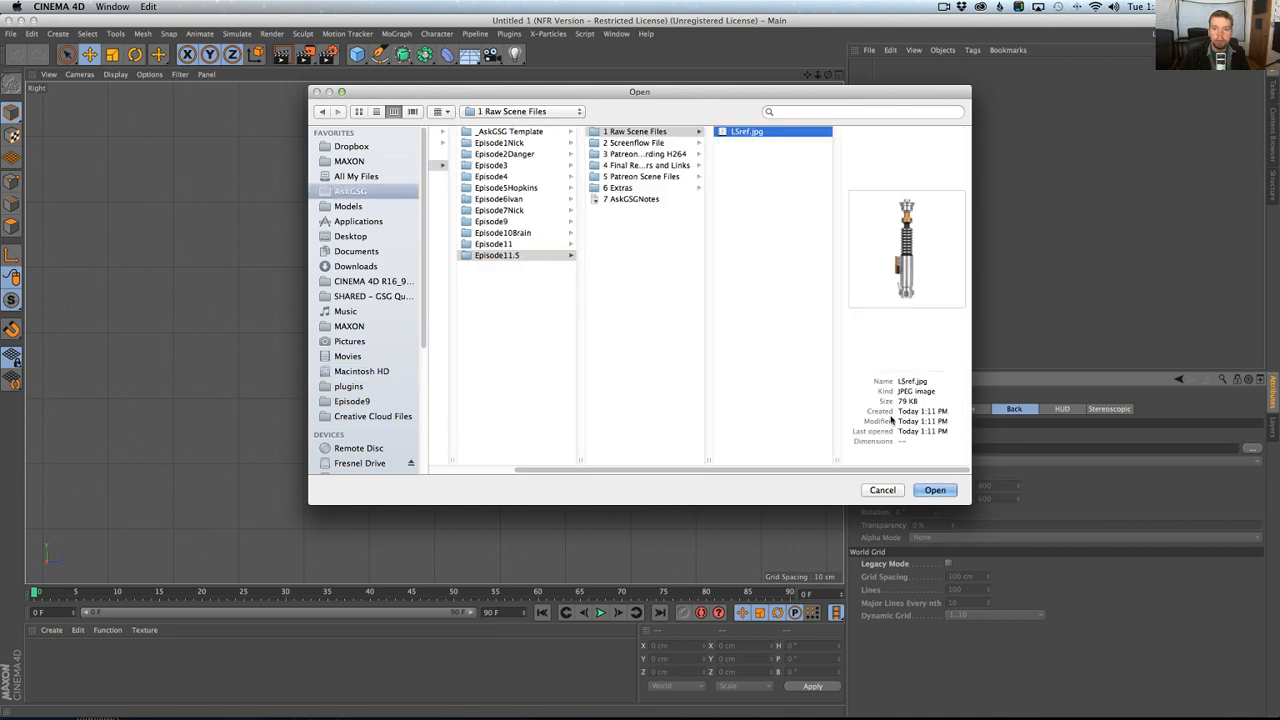
left_click(935, 490)
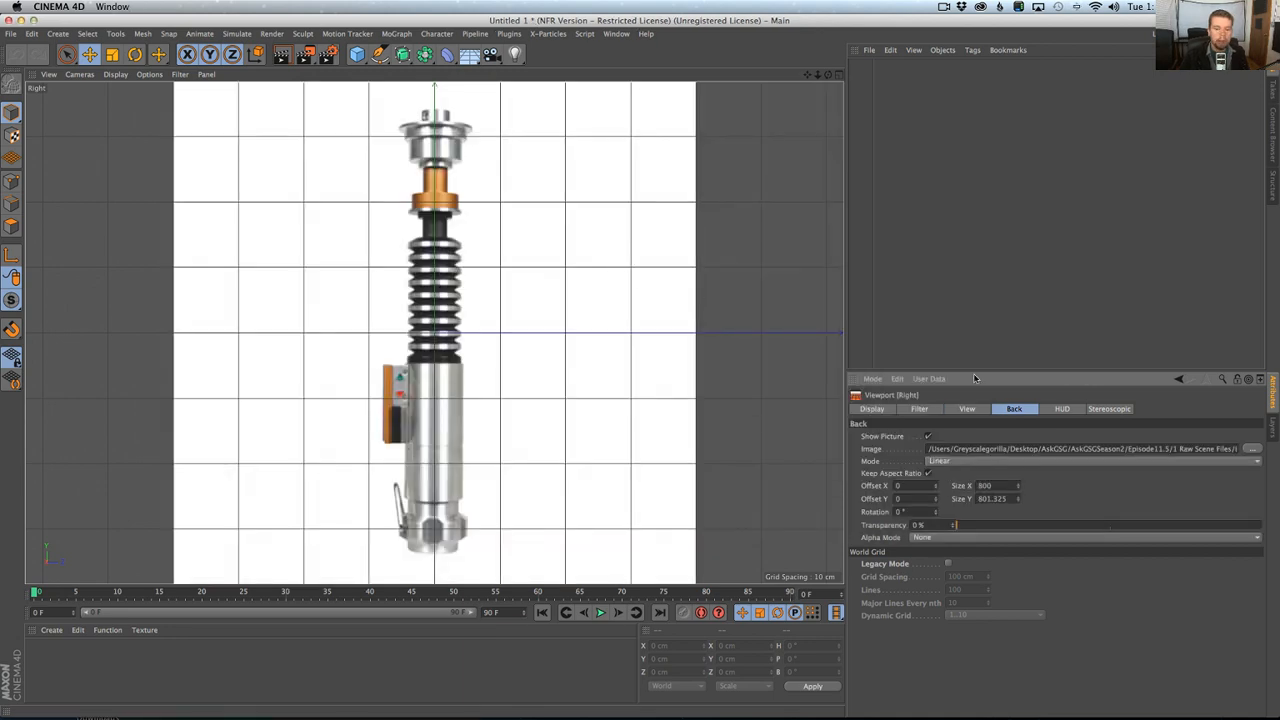
left_click_drag(1077, 533, 1134, 529)
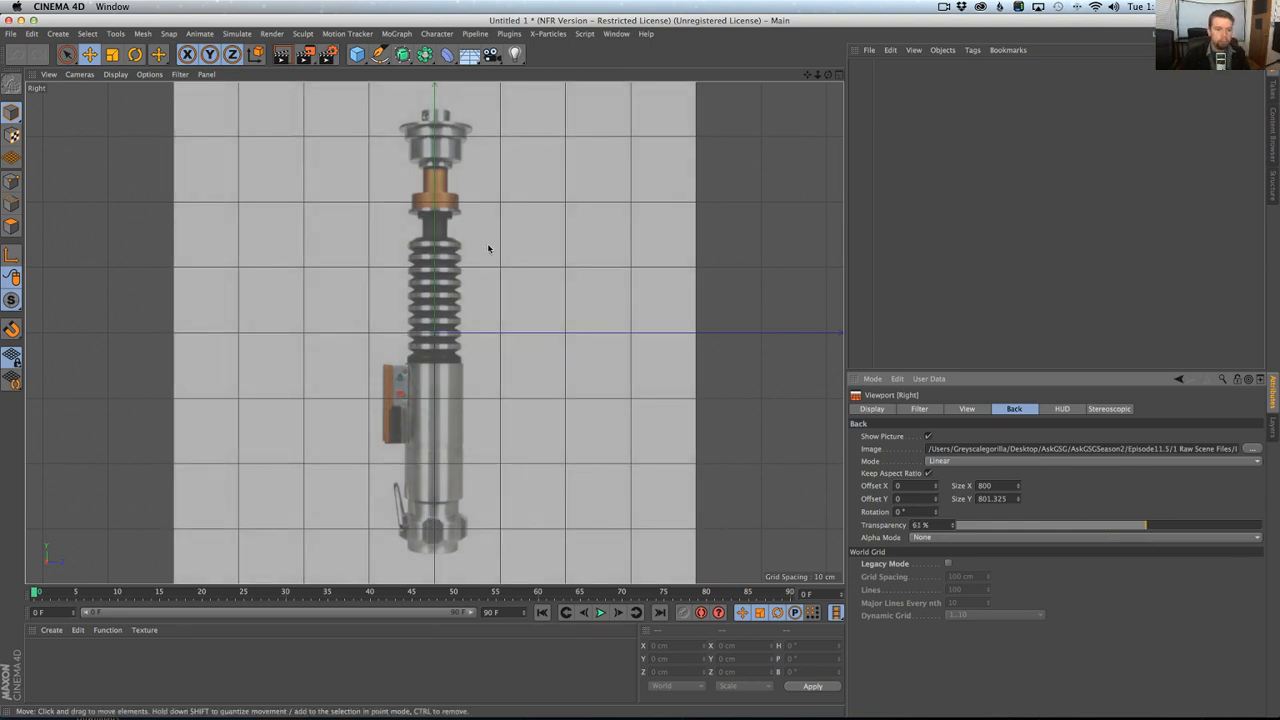
Add a cylinder primitive and move it up to the hilt's top cap, at about Y 319 cm.
left_click(380, 55)
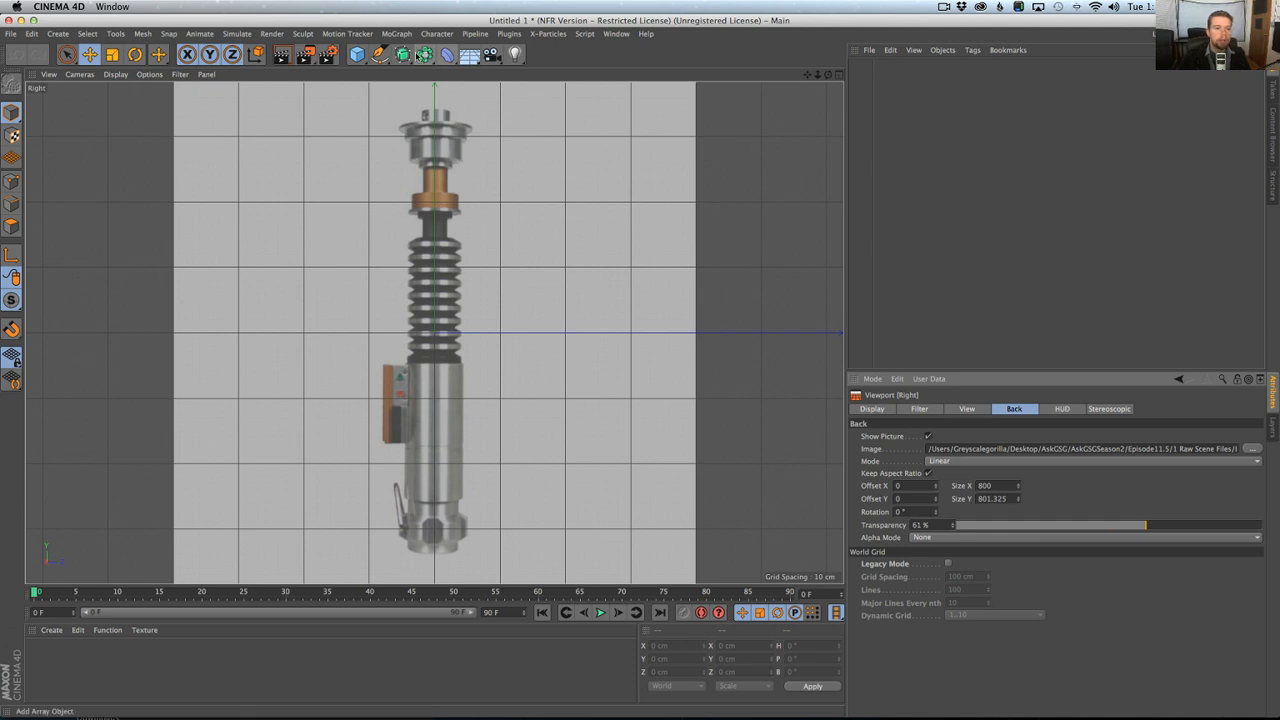
left_click(380, 54)
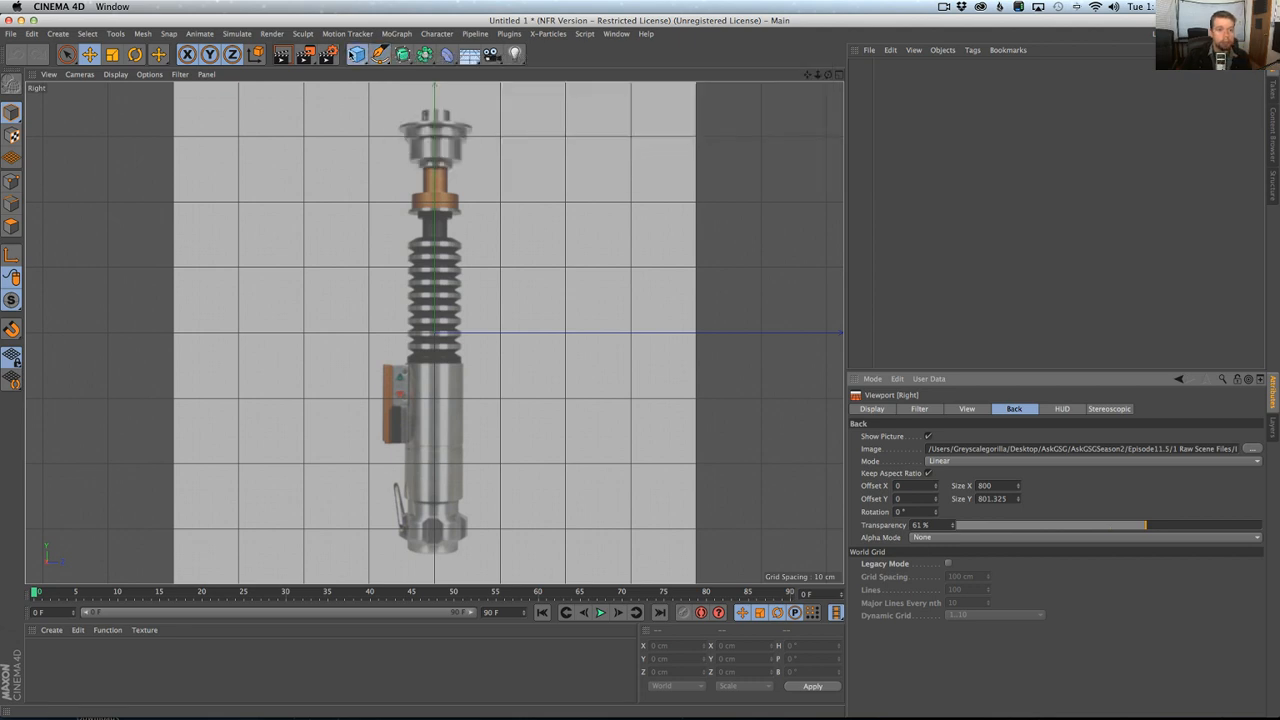
left_click(357, 54)
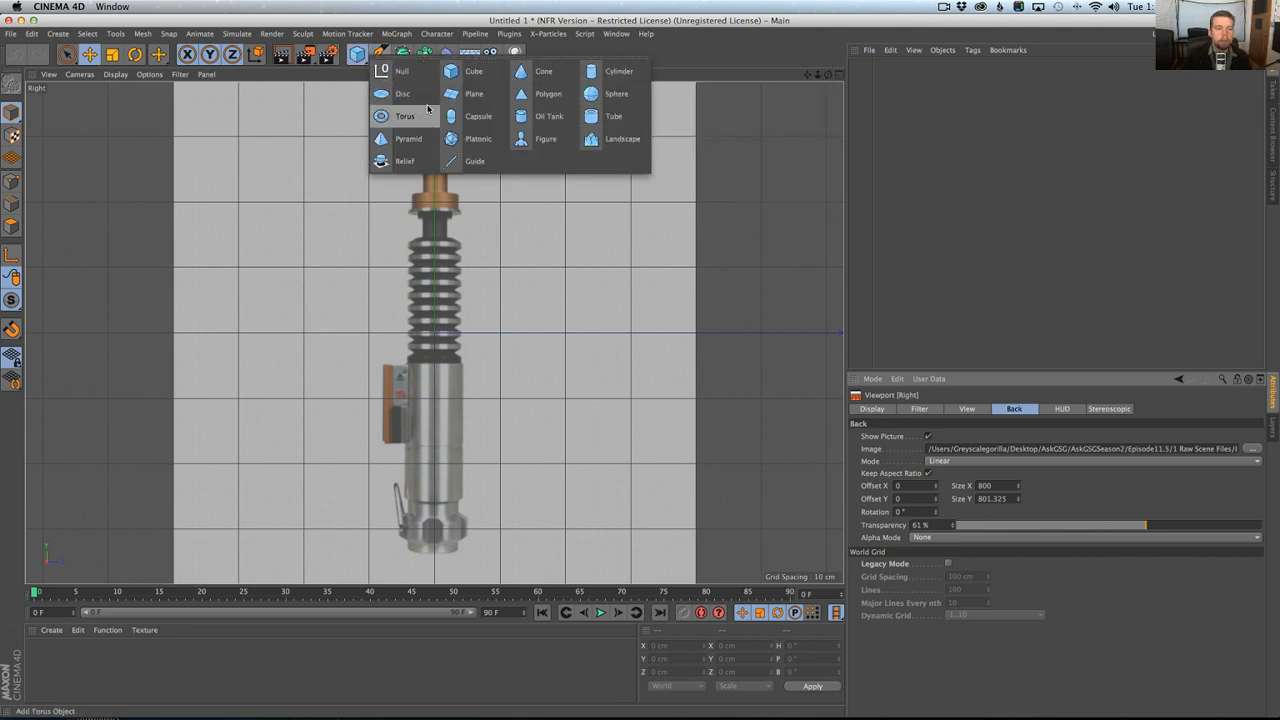
left_click(591, 72)
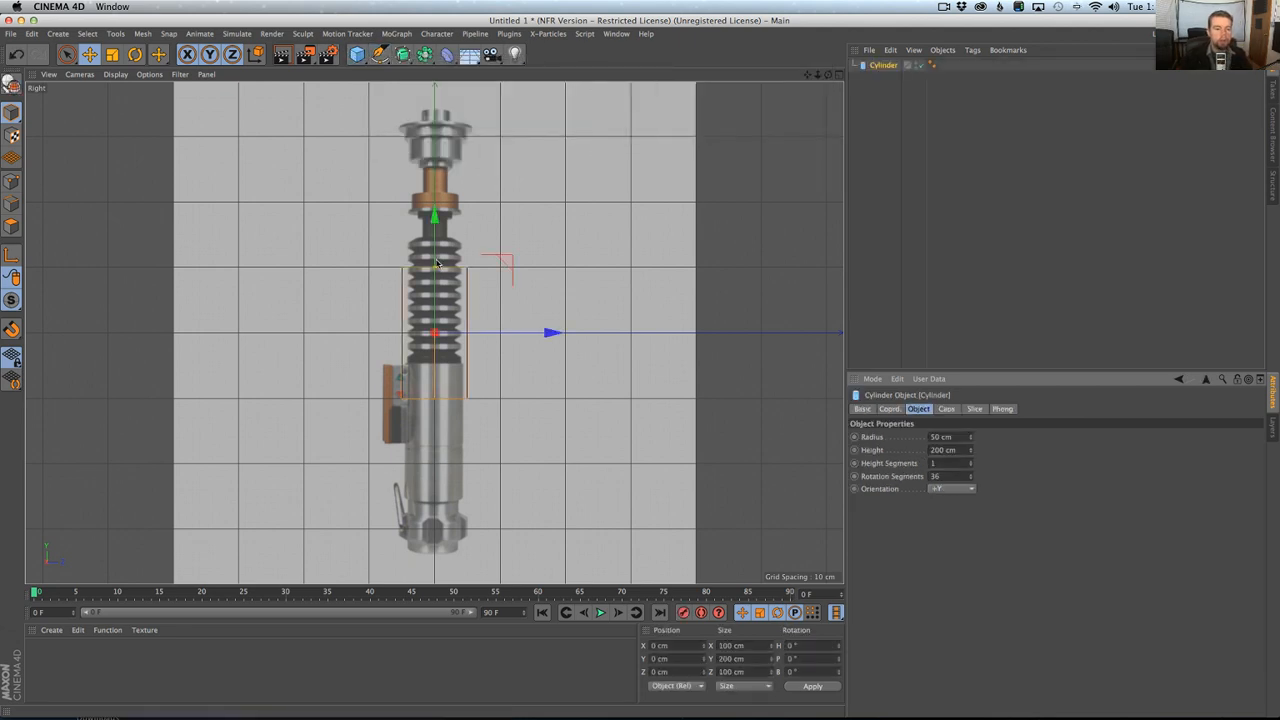
left_click_drag(436, 231, 436, 24)
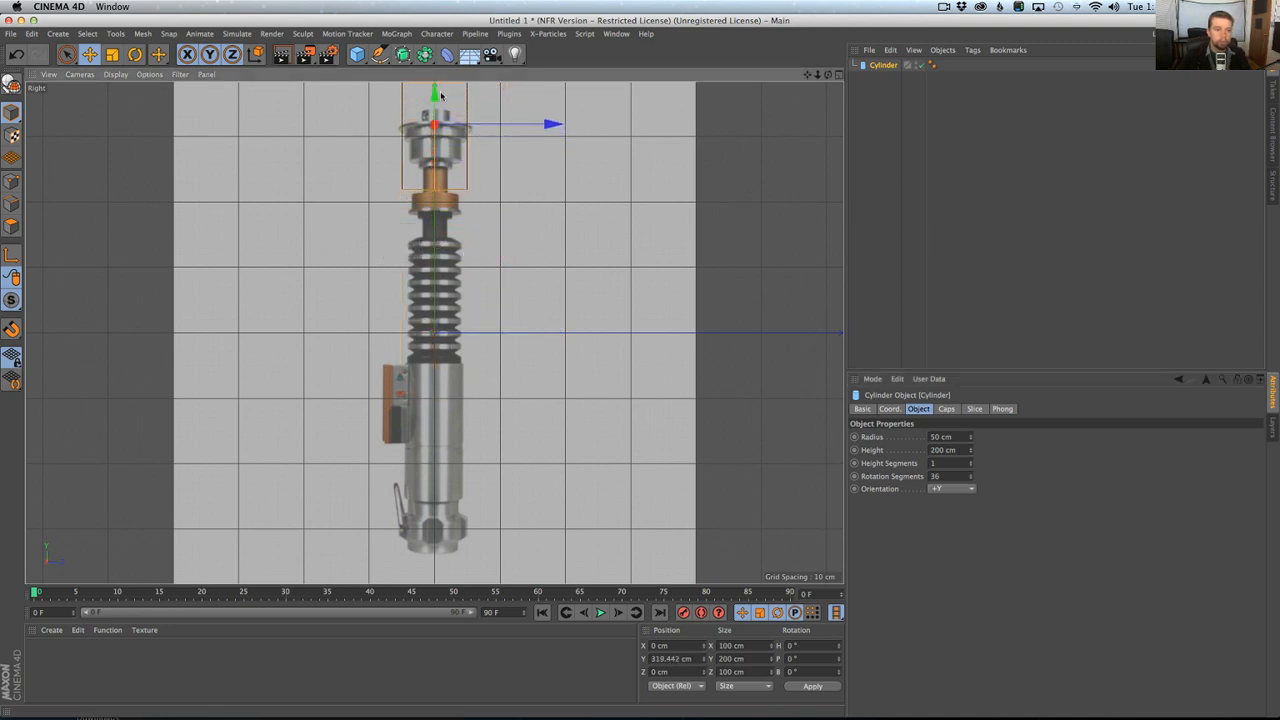
Scale the cylinder down to a flat disc about 4.8 cm high and set its radius to about 58.1 cm.
key("t")
left_click_drag(509, 198, 284, 308)
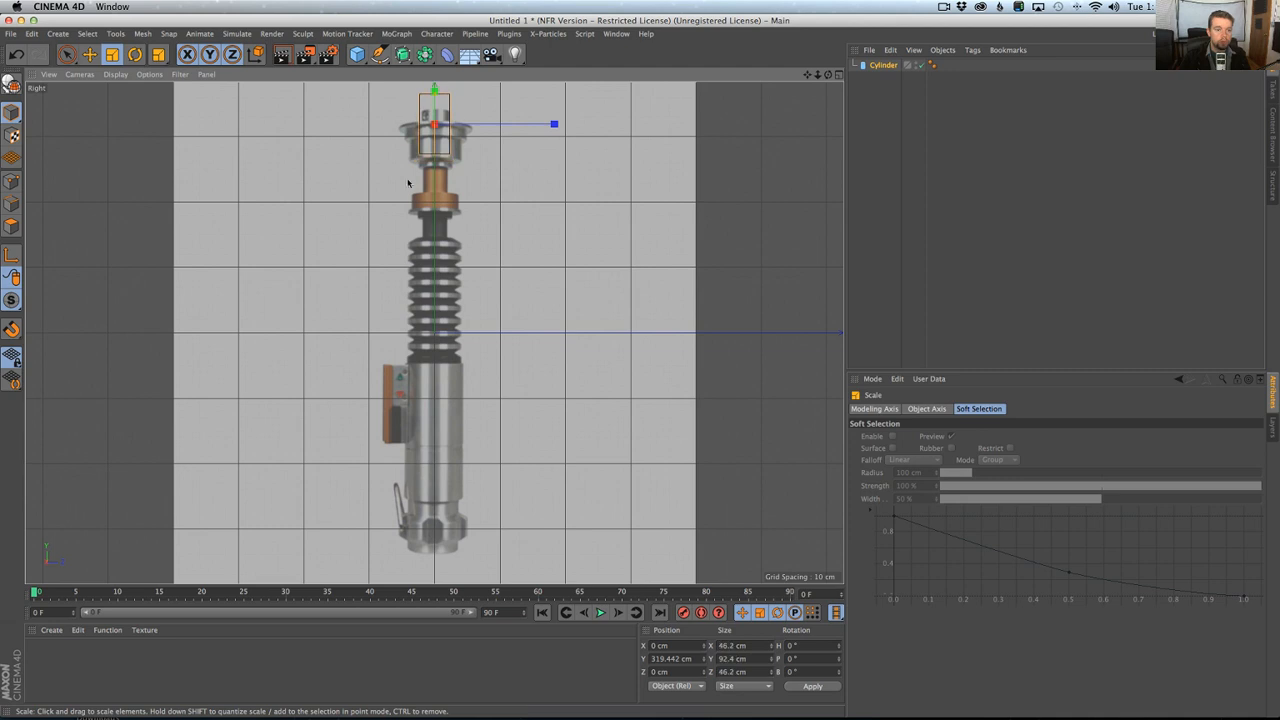
left_click_drag(434, 95, 434, 123)
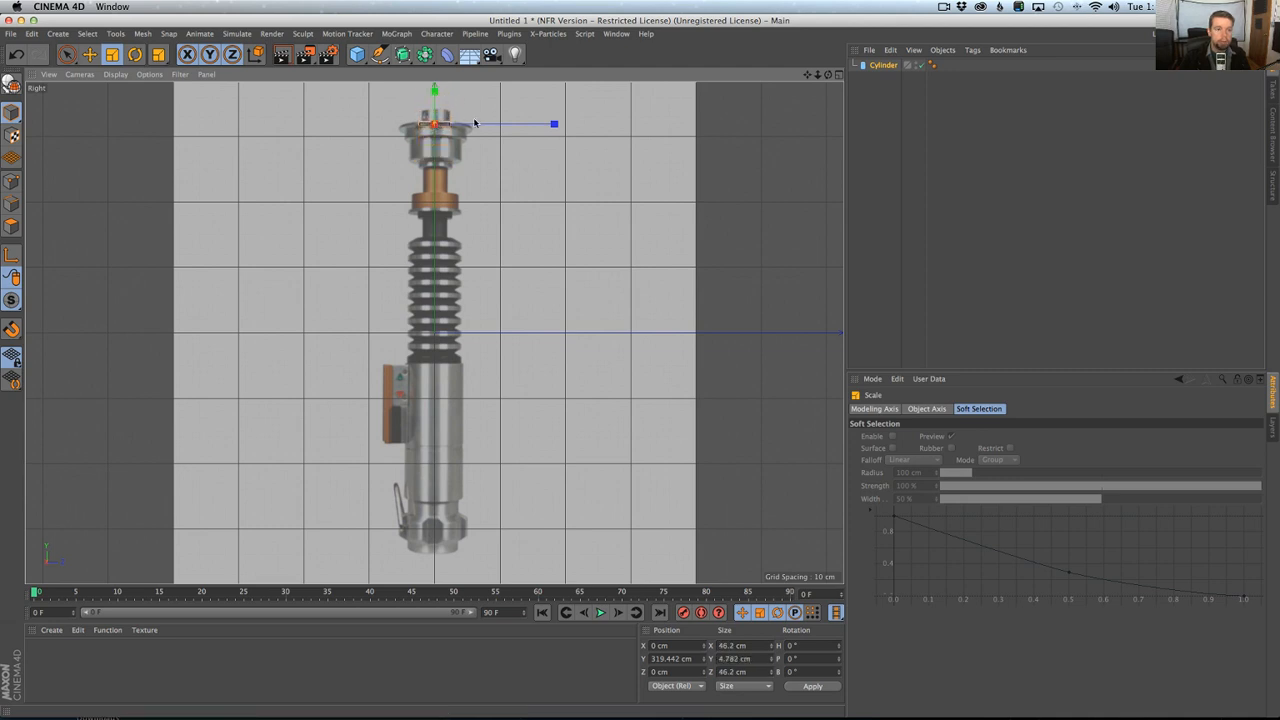
left_click(882, 68)
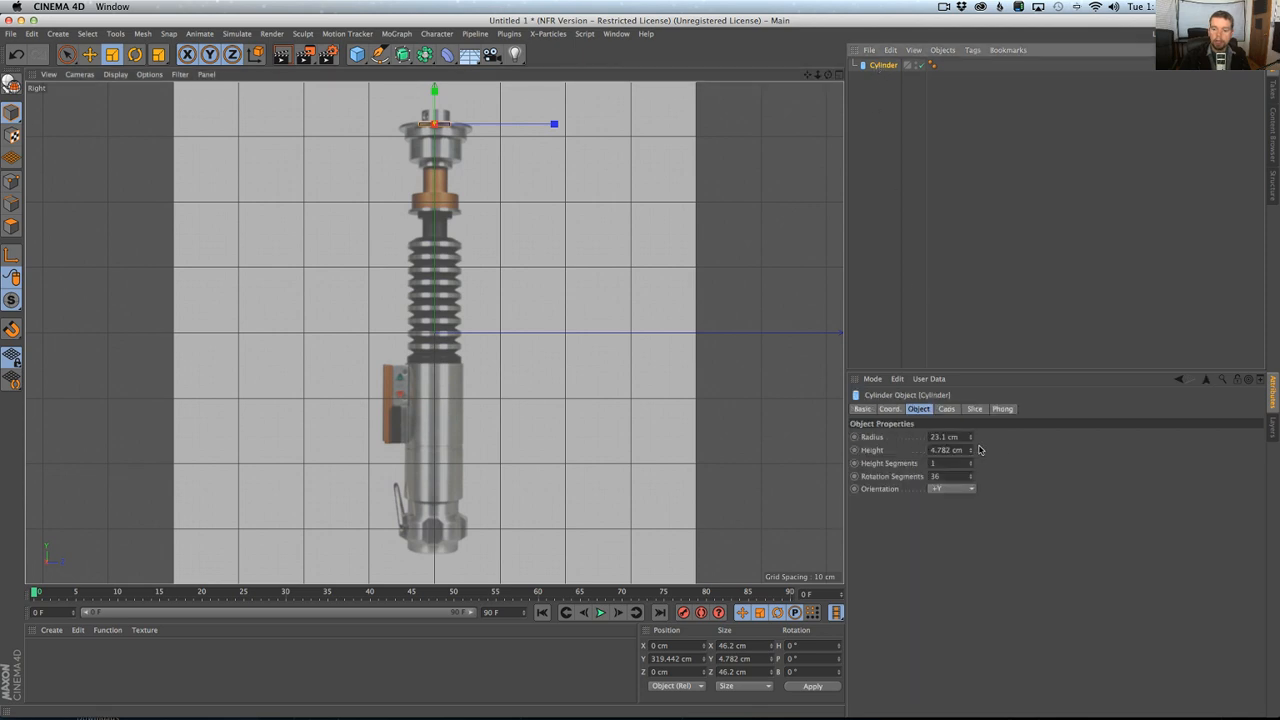
left_click_drag(971, 438, 971, 436)
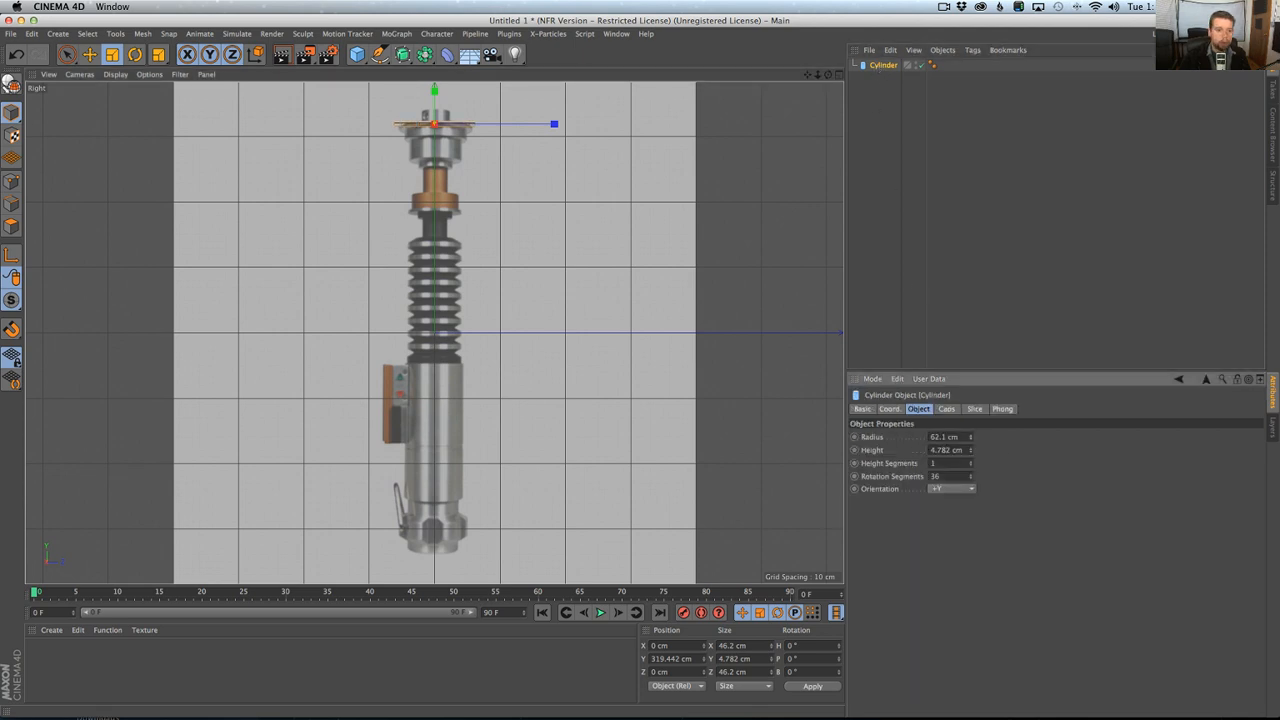
Maximize the Perspective view, frame the cylinder and display it shaded with its segment lines.
middle_click(440, 214)
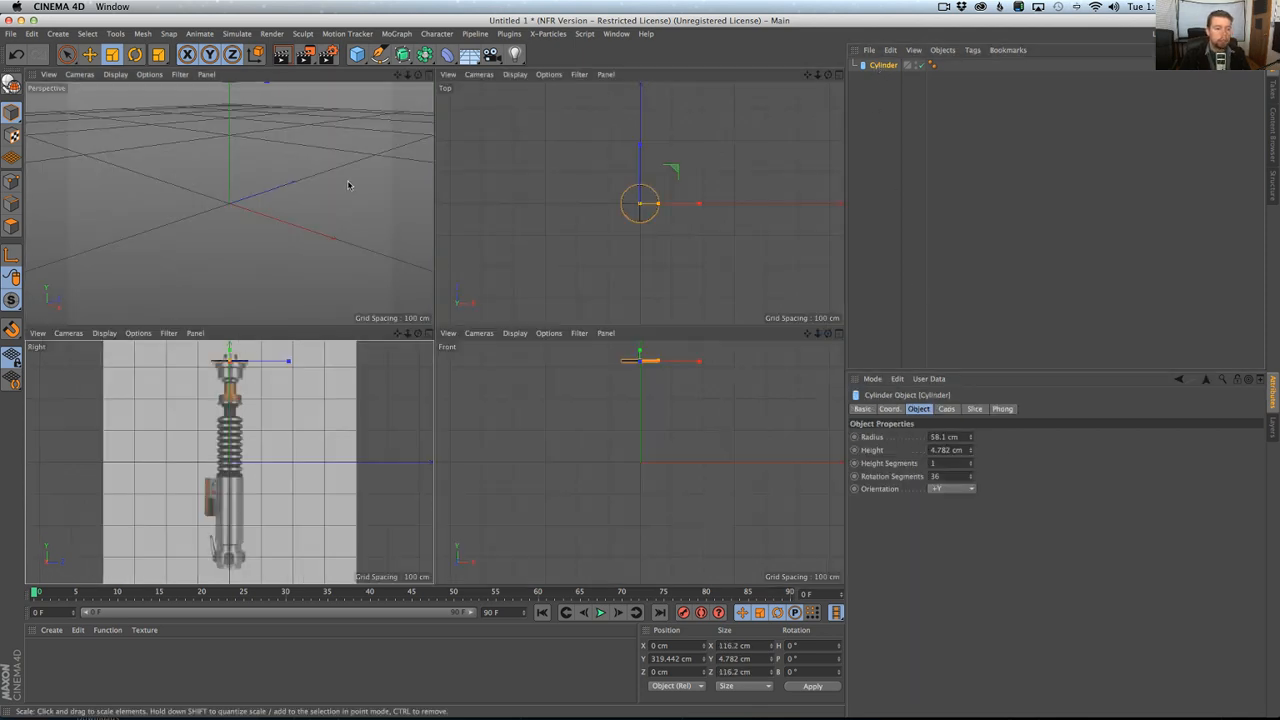
middle_click(346, 184)
key("o")
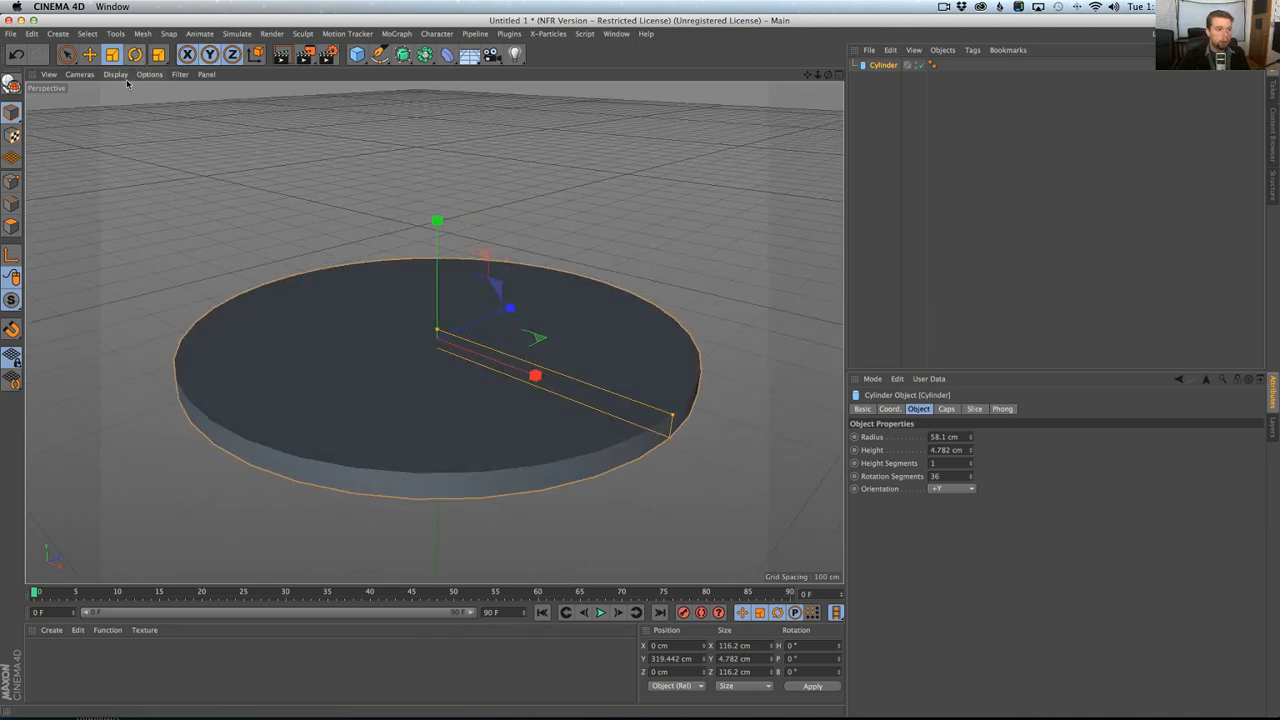
left_click(115, 74)
left_click(140, 107)
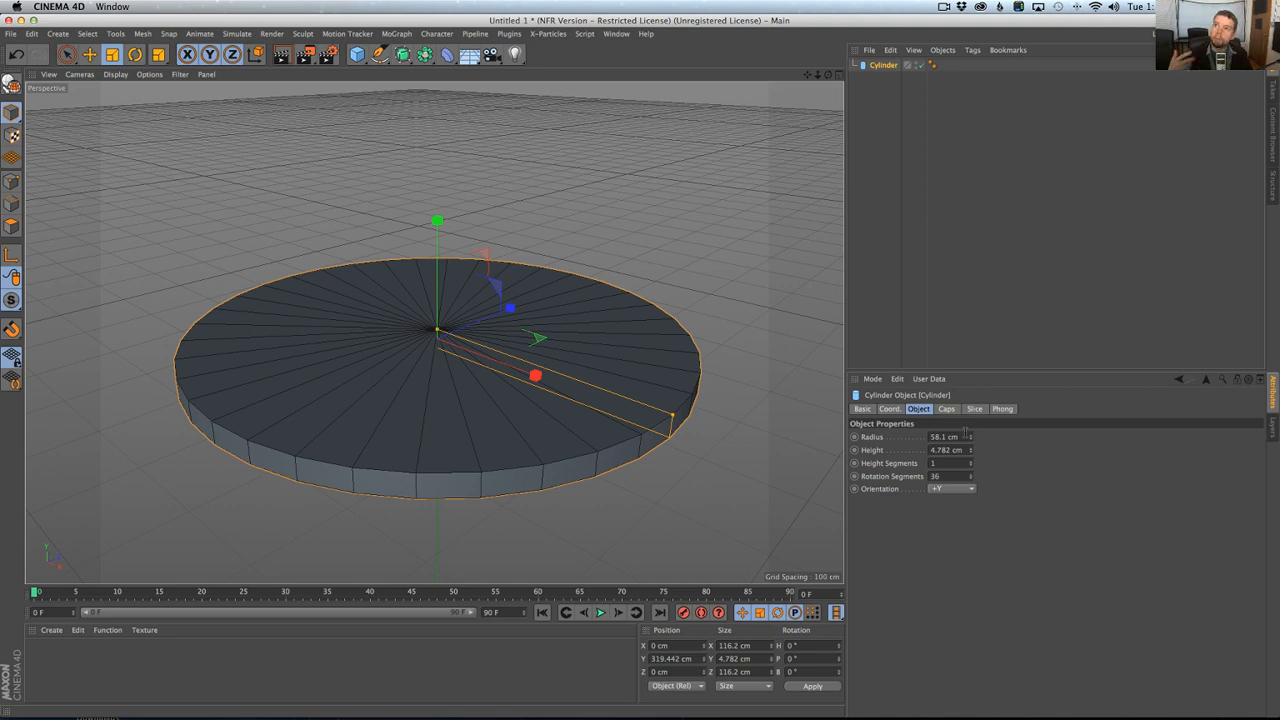
Set the cylinder's rotation segments to 46 and convert it to an editable polygon object.
left_click(955, 477)
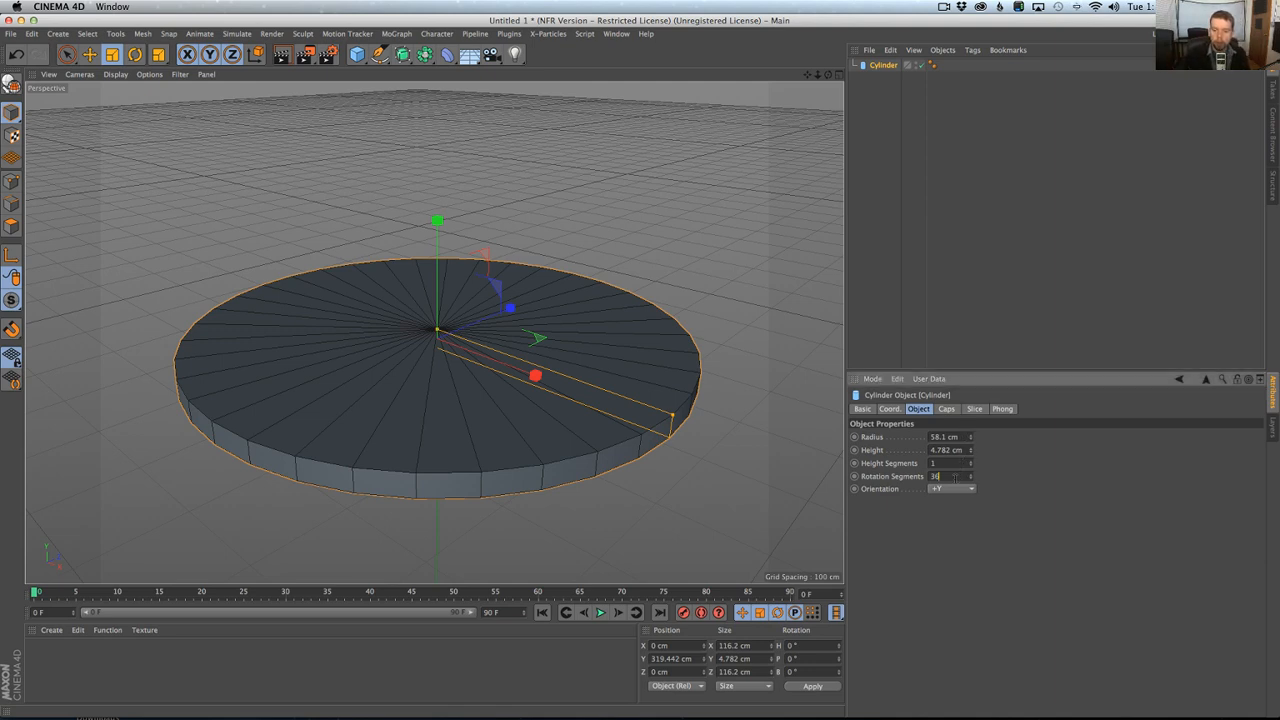
type("46")
key("Return")
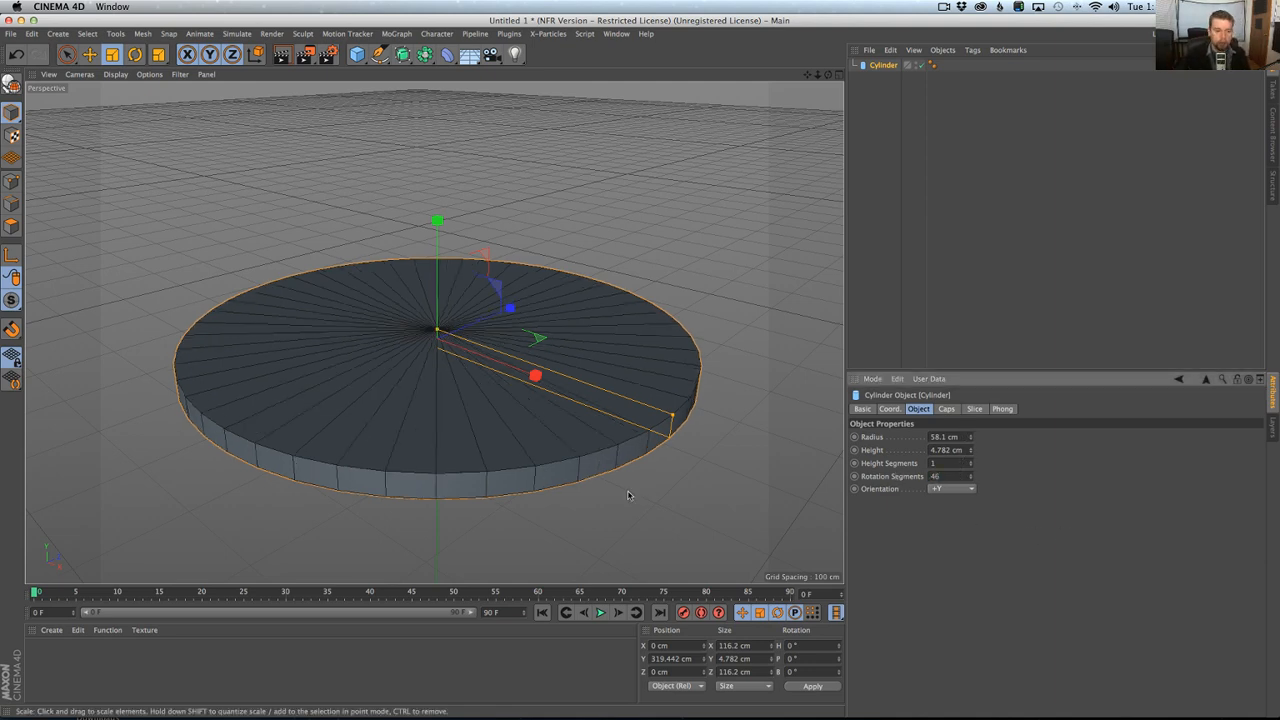
right_click_drag(636, 464, 522, 451, "alt")
left_click_drag(520, 451, 509, 388, "alt")
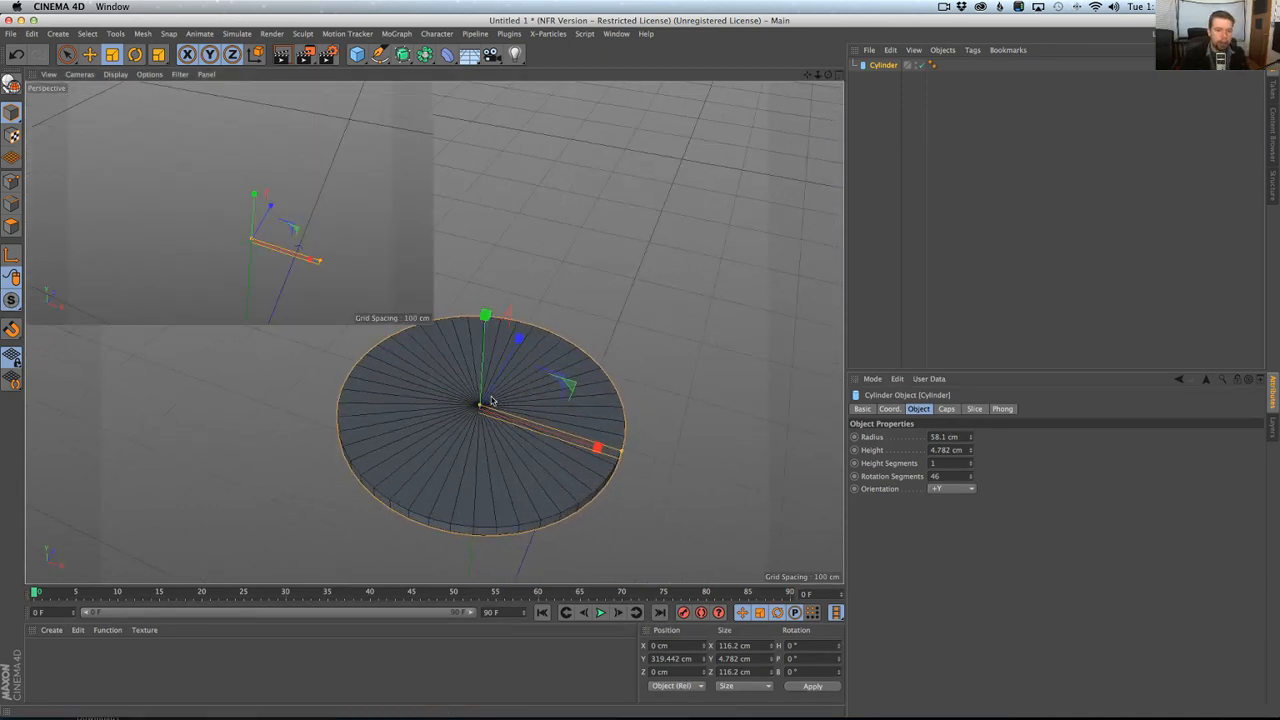
key("c")
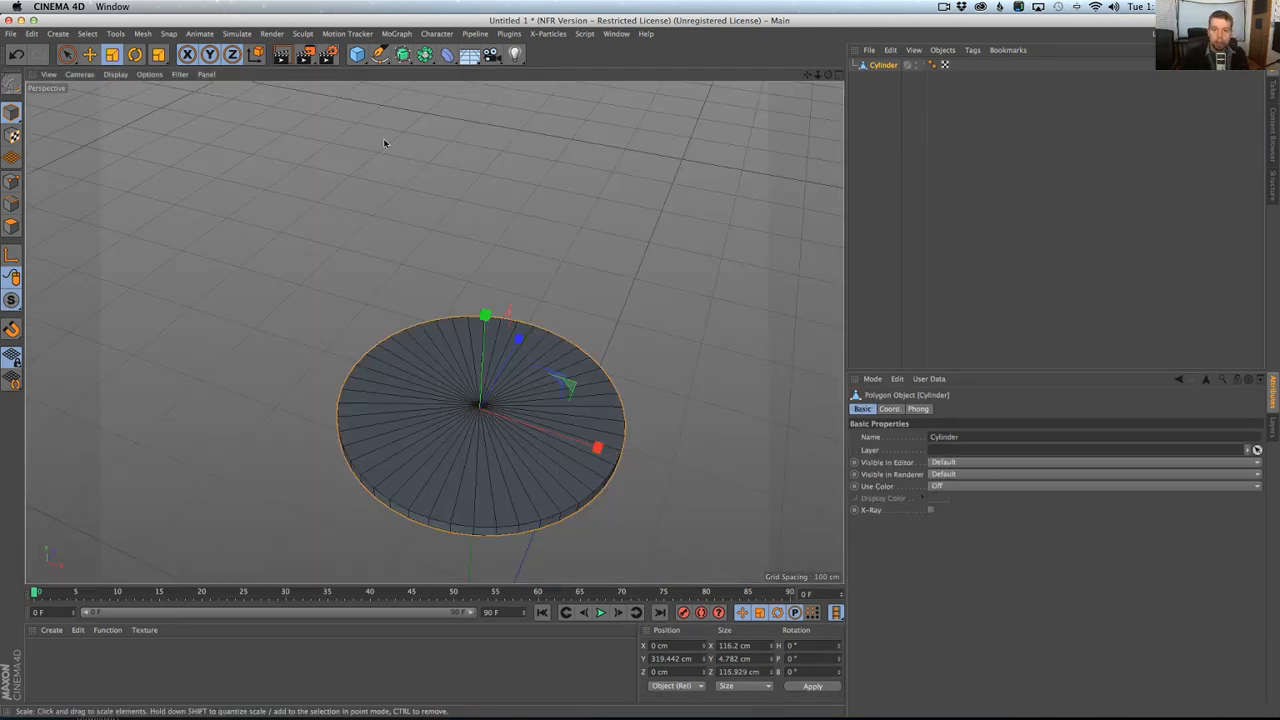
Select all of the cylinder's points and optimize them to merge the duplicate cap points.
left_click(11, 181)
key("ctrl+a")
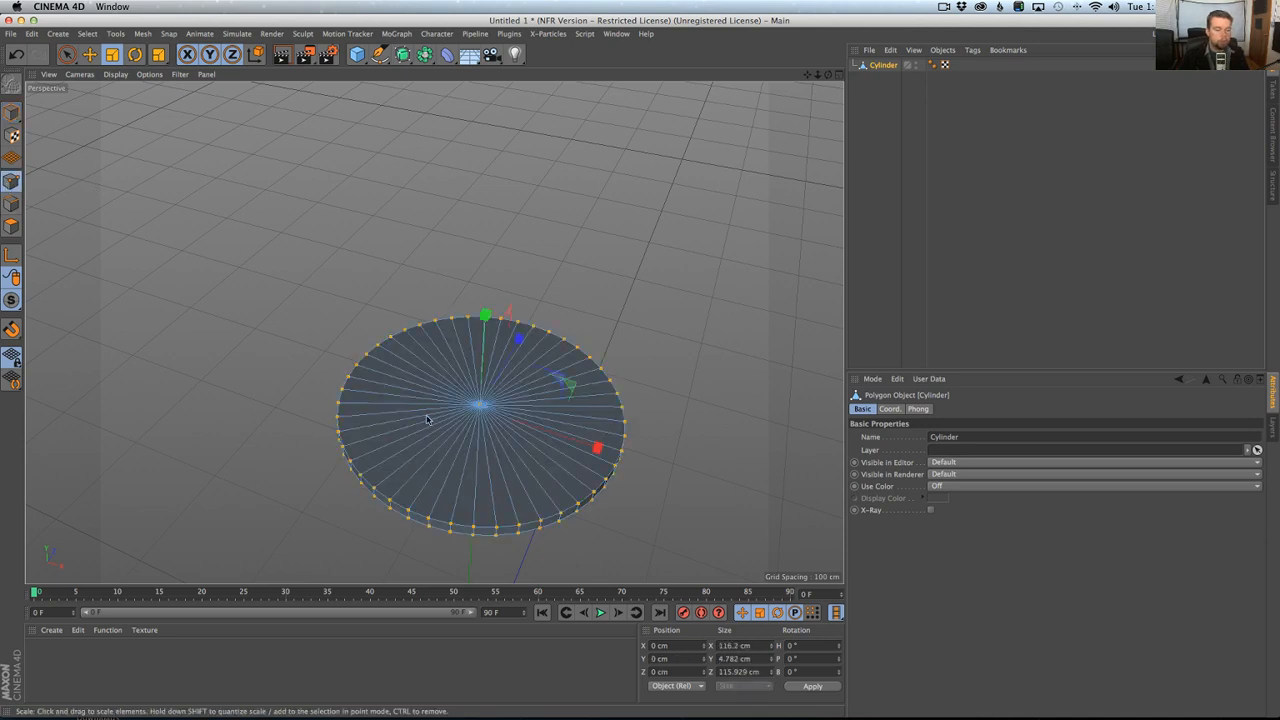
right_click(410, 421)
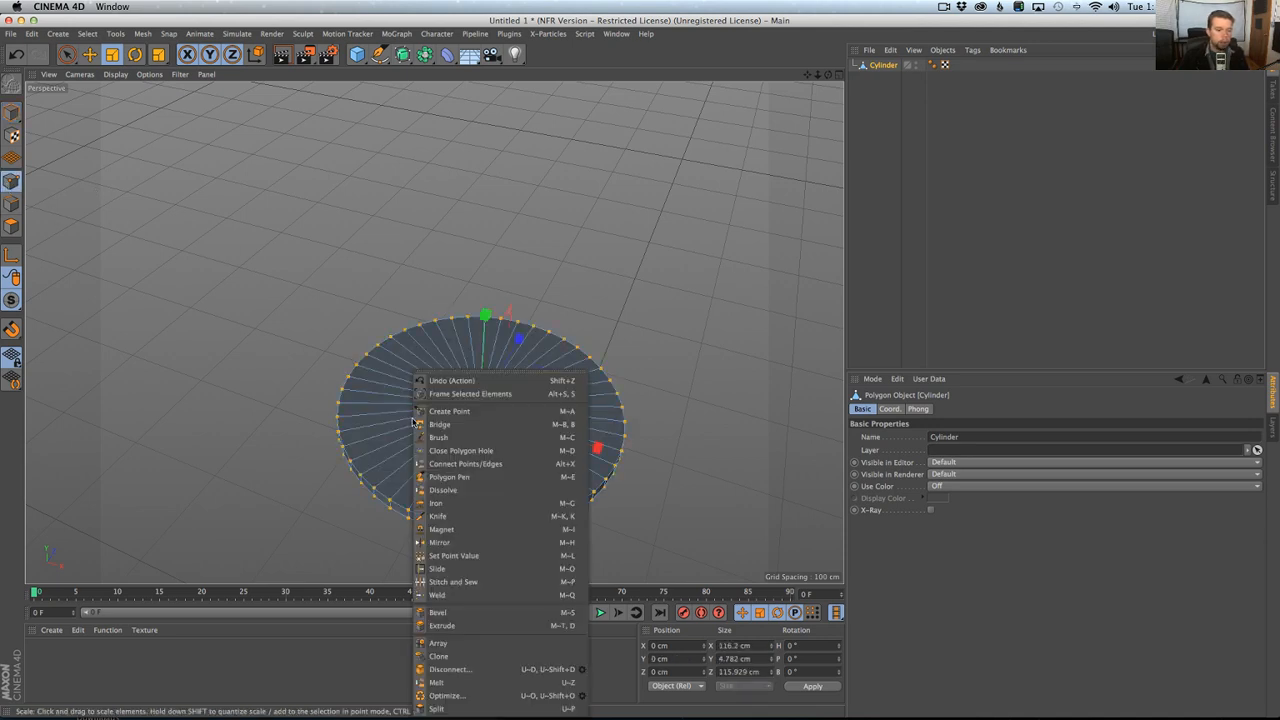
left_click(459, 696)
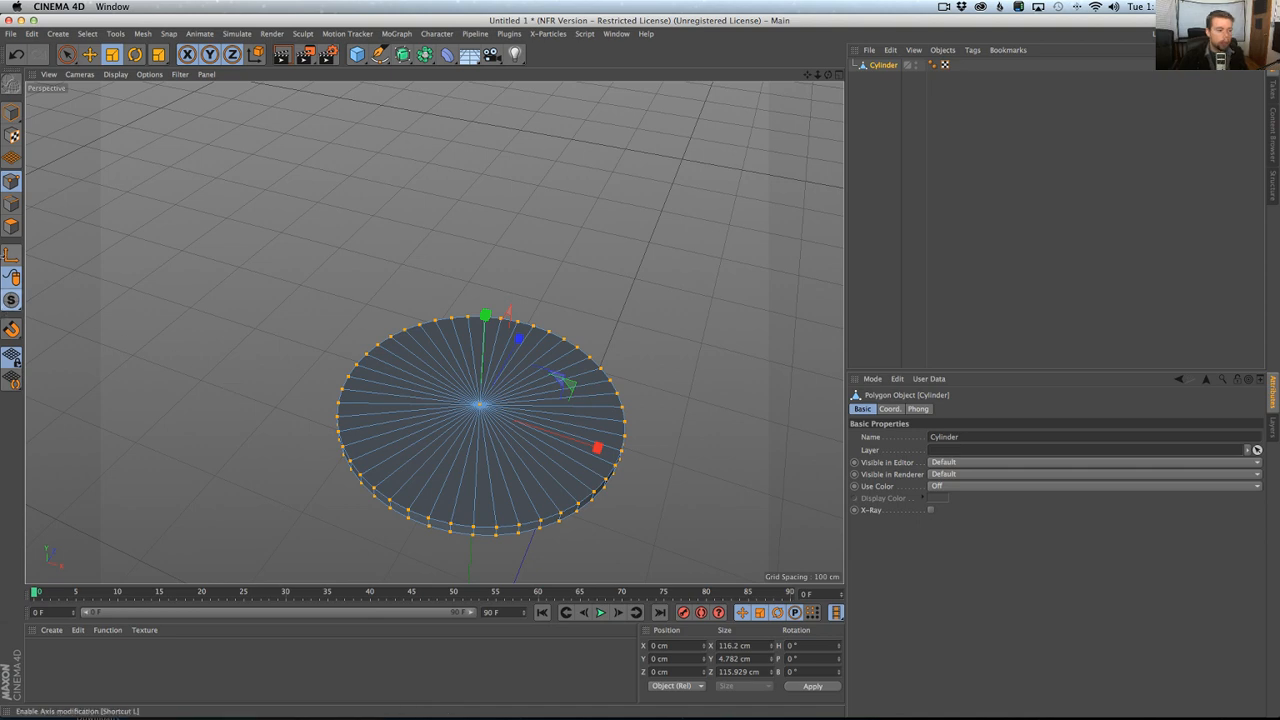
Select the polygons of the disc's top face and inset them with Extrude Inner by about 6.1 cm.
left_click(11, 226)
key("9")
key("ctrl+a")
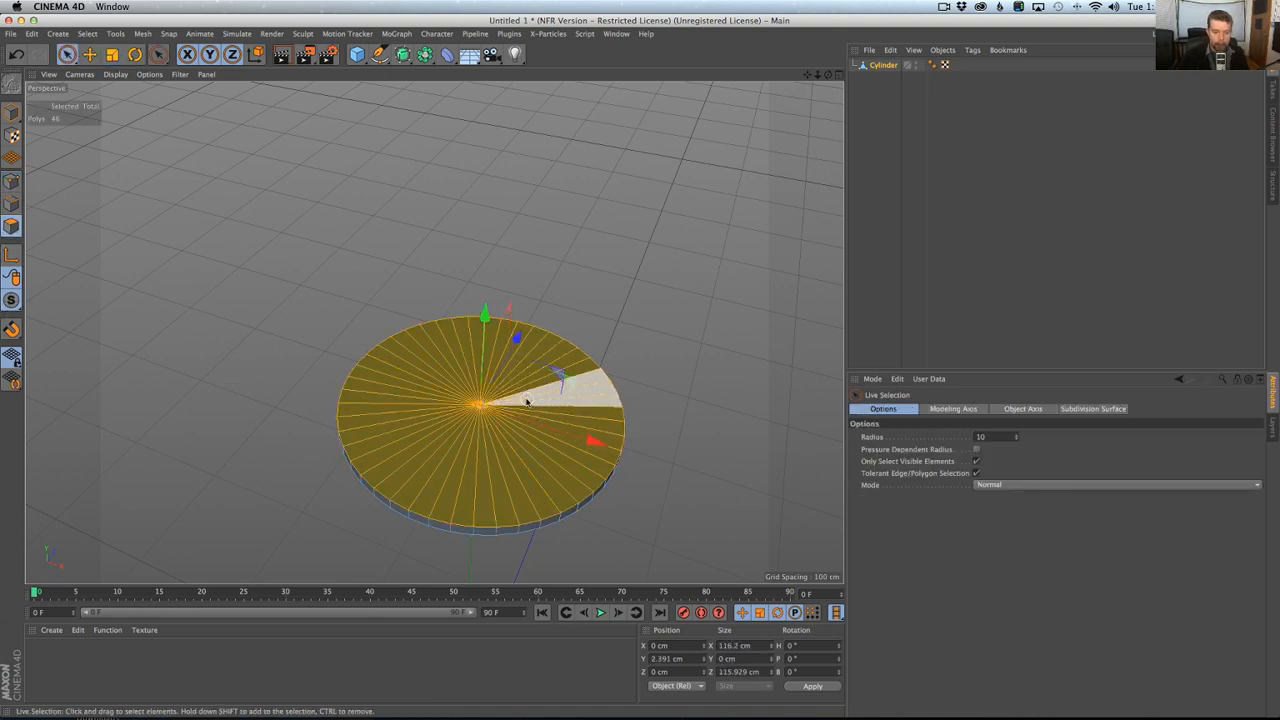
middle_click(527, 401)
middle_click(336, 256)
middle_click(387, 314)
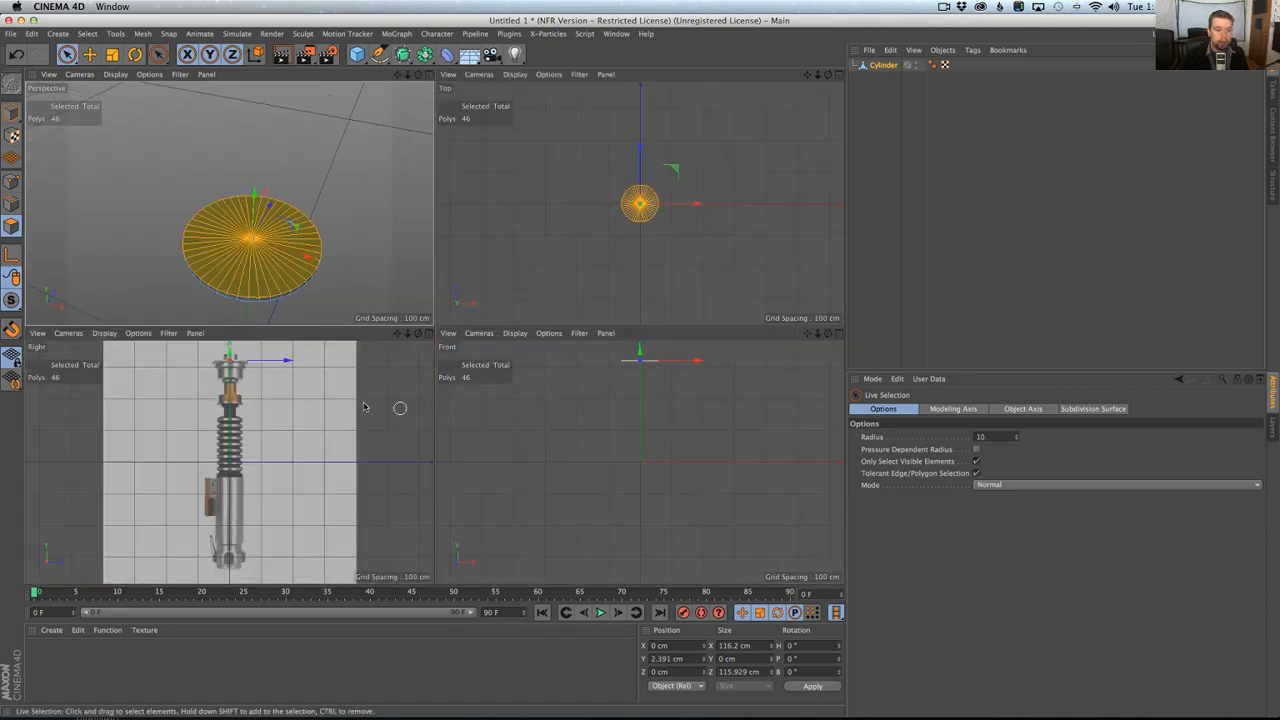
middle_click(364, 407)
scroll(485, 312, "up", 6)
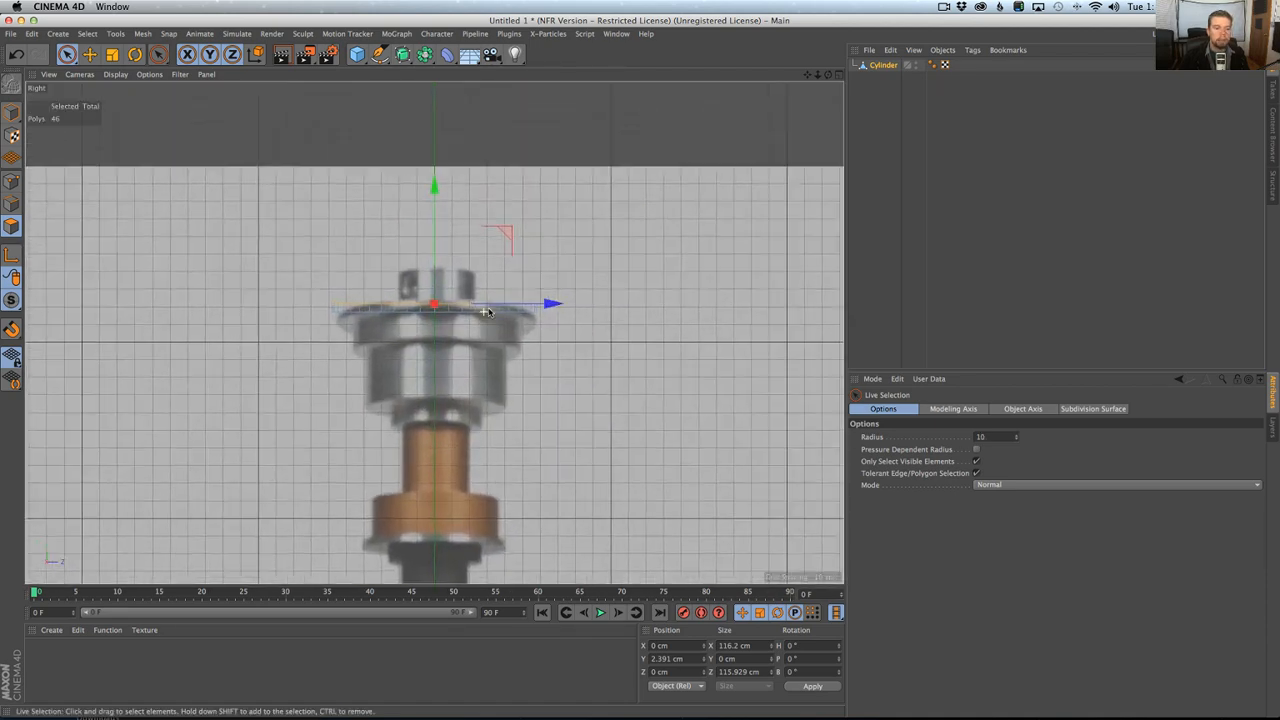
scroll(485, 312, "up", 5)
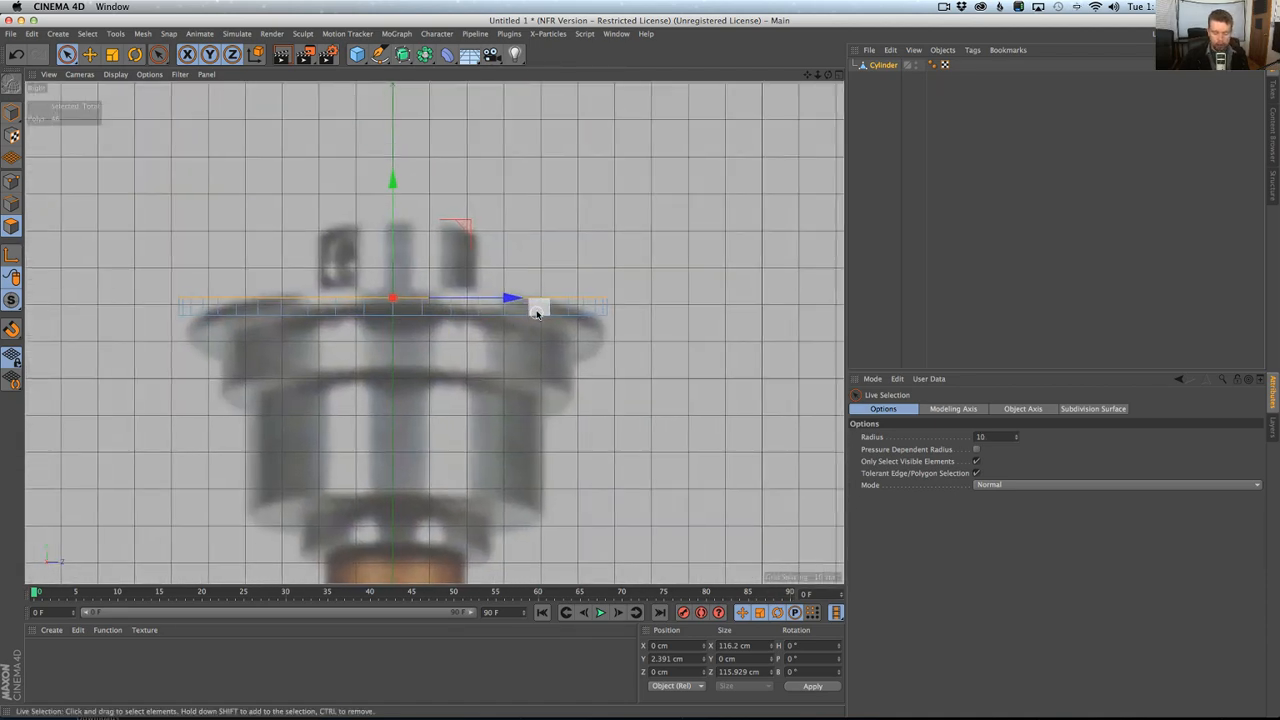
key("i")
mouse_move(627, 220)
left_mouse_down()
mouse_move(640, 220)
mouse_move(605, 231)
left_mouse_up()
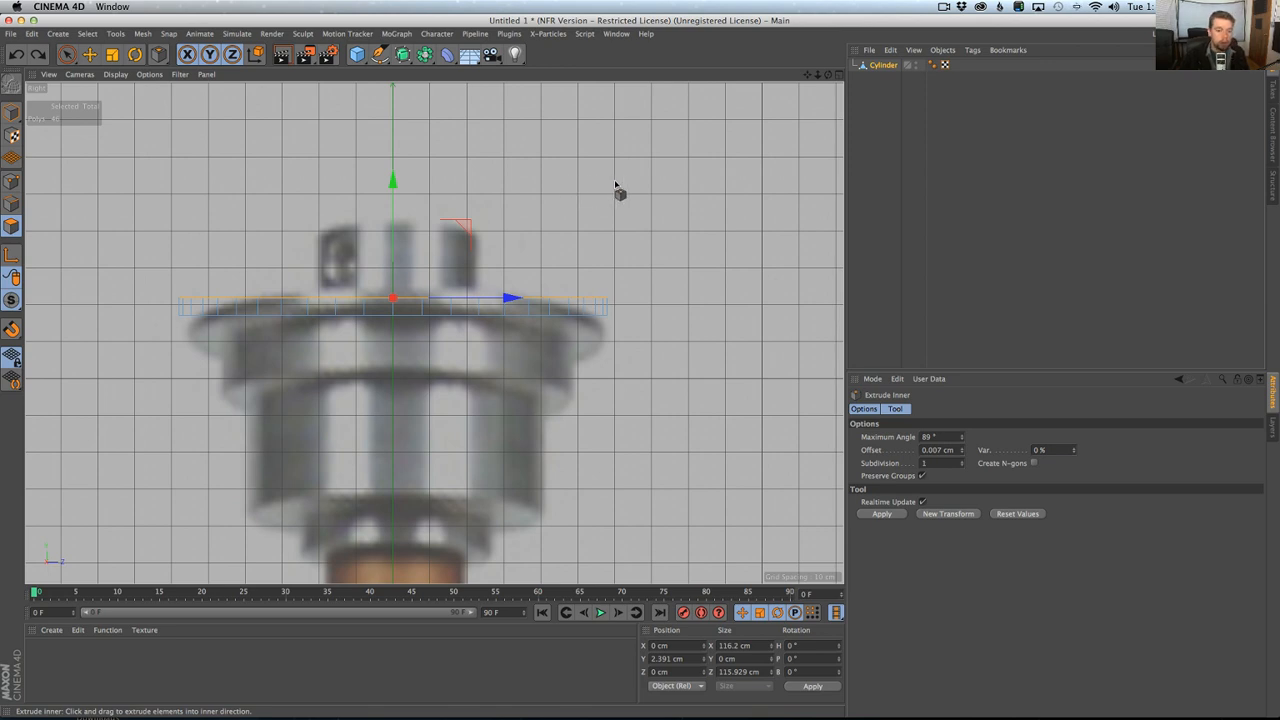
left_click_drag(618, 192, 503, 240)
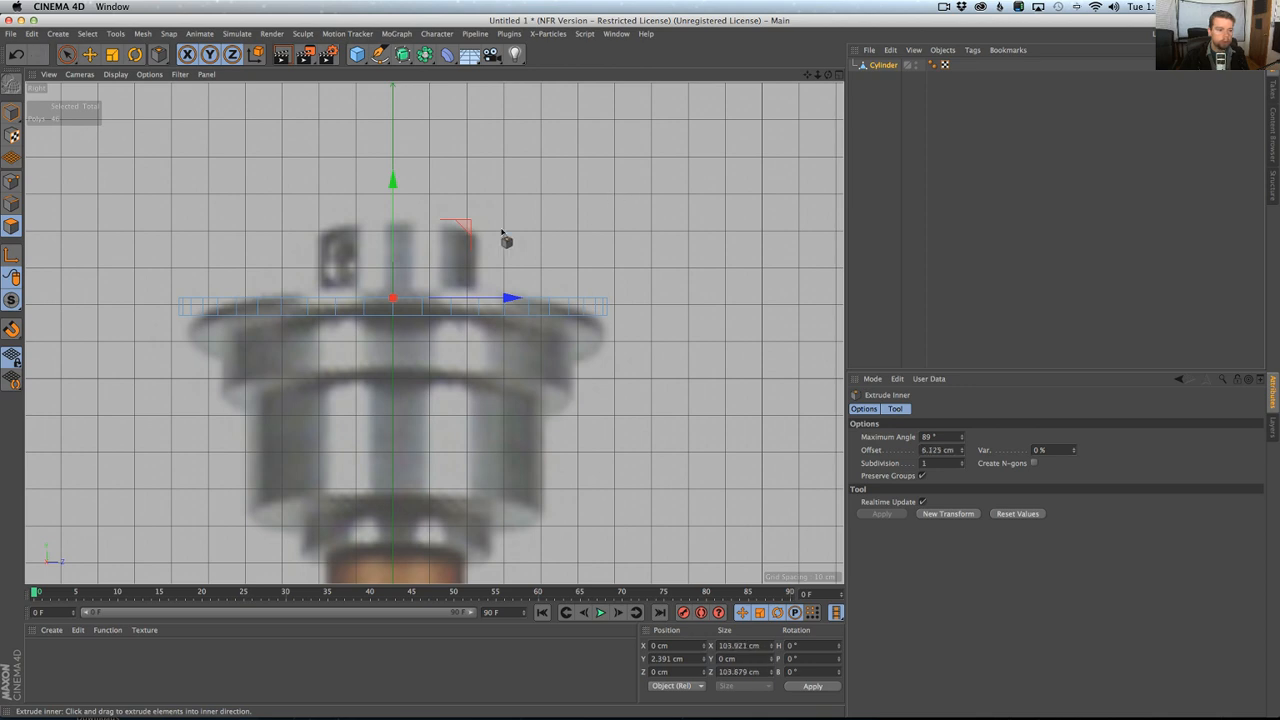
Extrude the inset top face upward about 17.9 cm and raise it to about Y 21.3 cm, matching the reference pegs' top.
key("d")
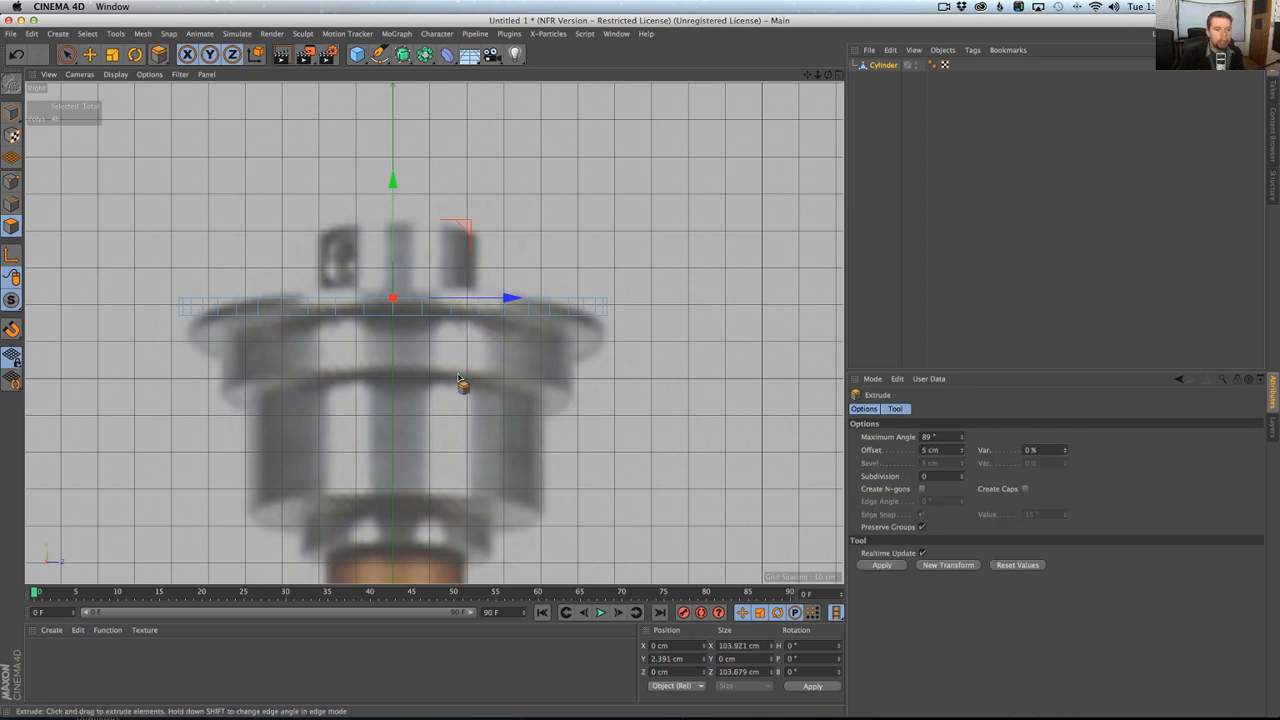
mouse_move(458, 379)
left_mouse_down()
mouse_move(525, 379)
mouse_move(466, 386)
left_mouse_up()
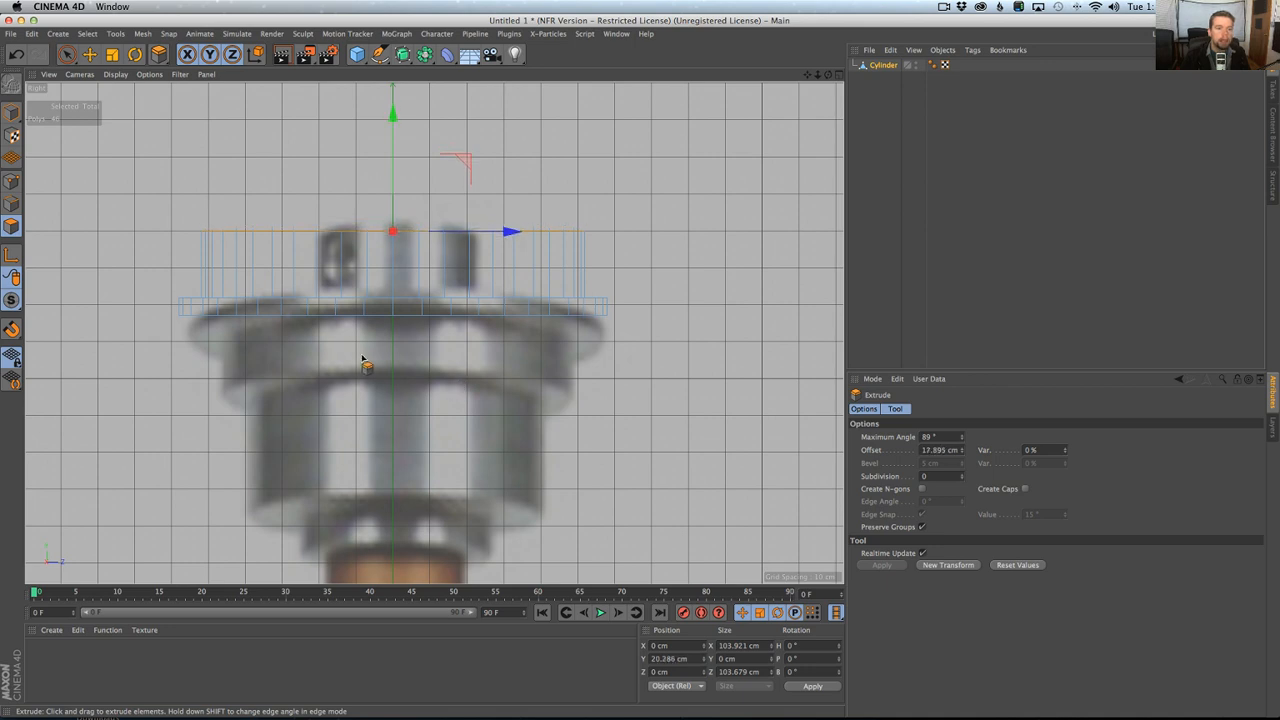
left_click_drag(394, 172, 395, 168)
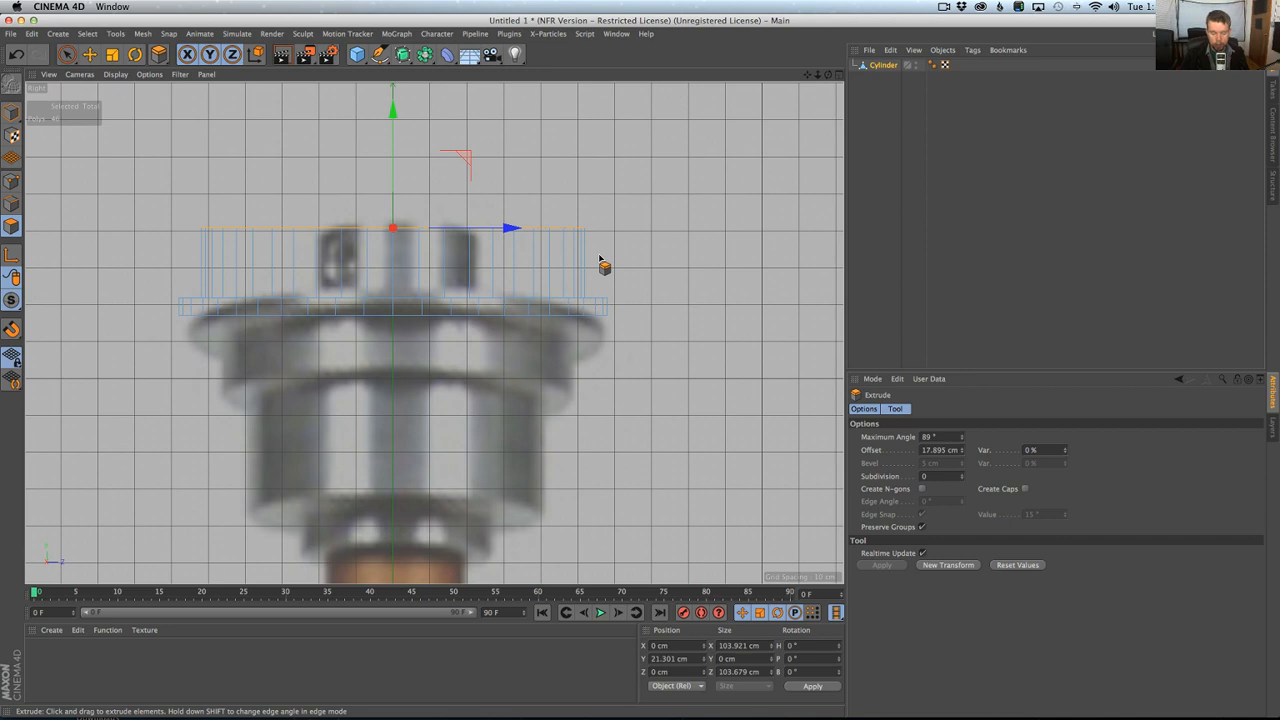
Grow the selection over the raised section and scale it in X and Z only to about 44 cm wide.
key("u")
key("y")
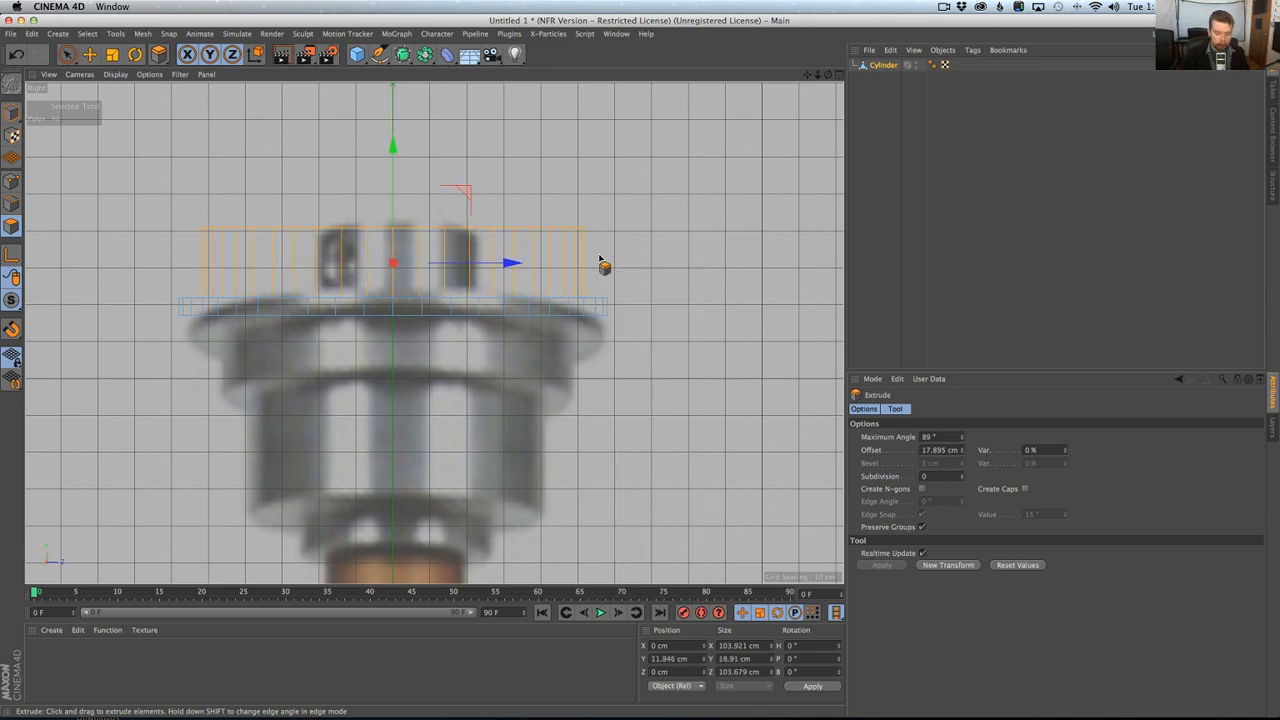
key("t")
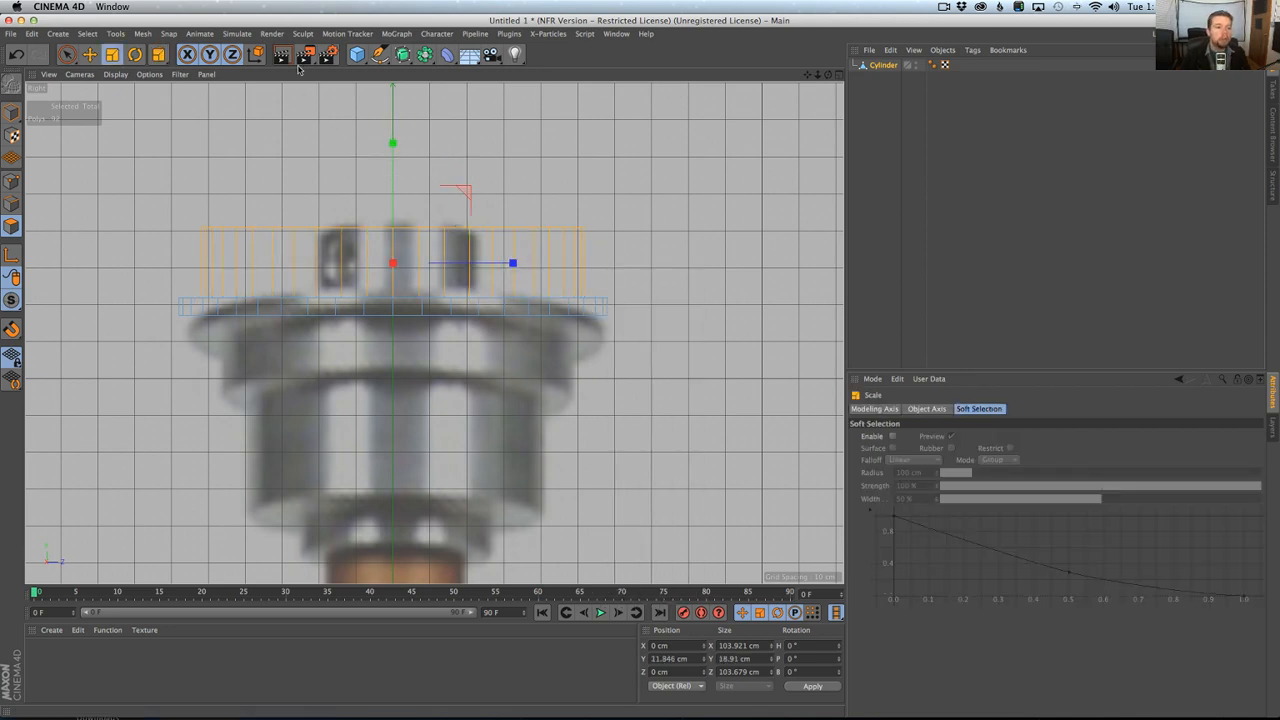
left_click(209, 54)
left_click_drag(546, 143, 288, 247)
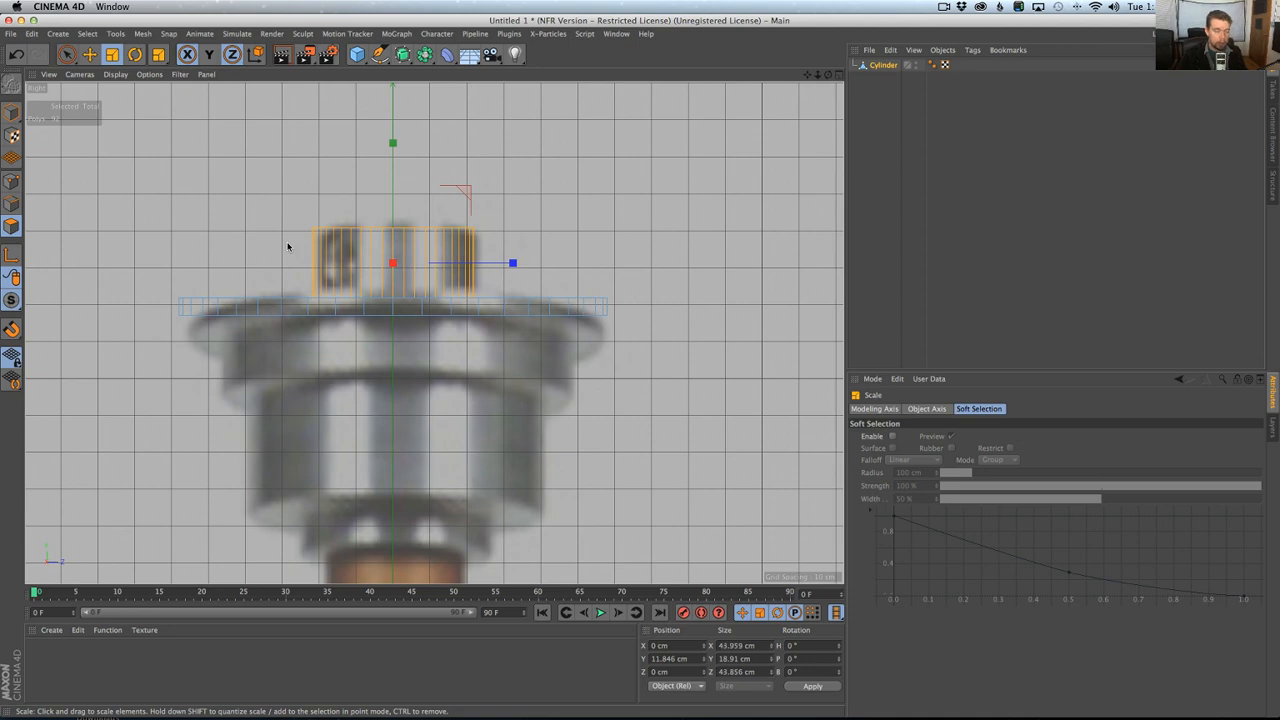
Select the disc's underside polygons, inset them to about 65 cm across and extrude them about 27.3 cm downward.
middle_click(366, 271)
middle_click(317, 217)
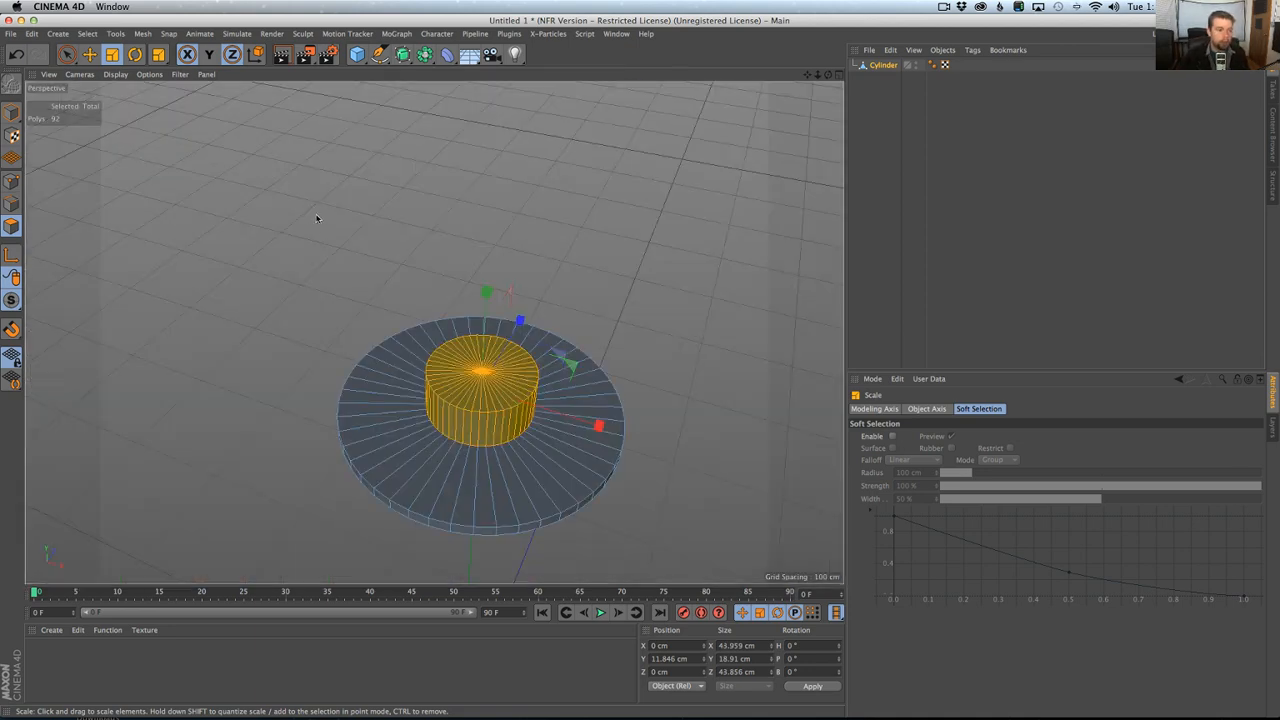
mouse_move(446, 420)
left_mouse_down("alt")
mouse_move(540, 342)
mouse_move(529, 300)
mouse_move(500, 342)
mouse_move(484, 324)
left_mouse_up("alt")
key("space")
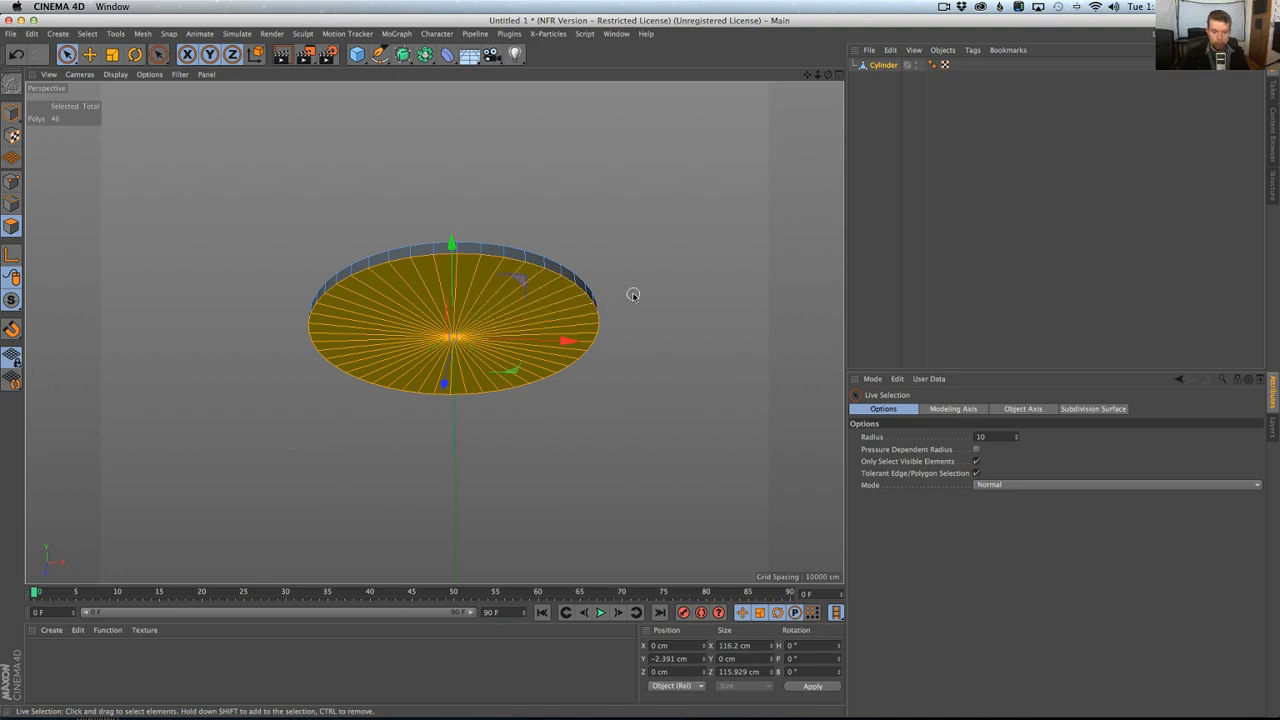
key("i")
left_click_drag(633, 294, 530, 296)
left_click_drag(615, 257, 571, 281)
Grow the selection over the lower section and scale it in the Right view to about 92.5 cm wide.
key("u")
key("y")
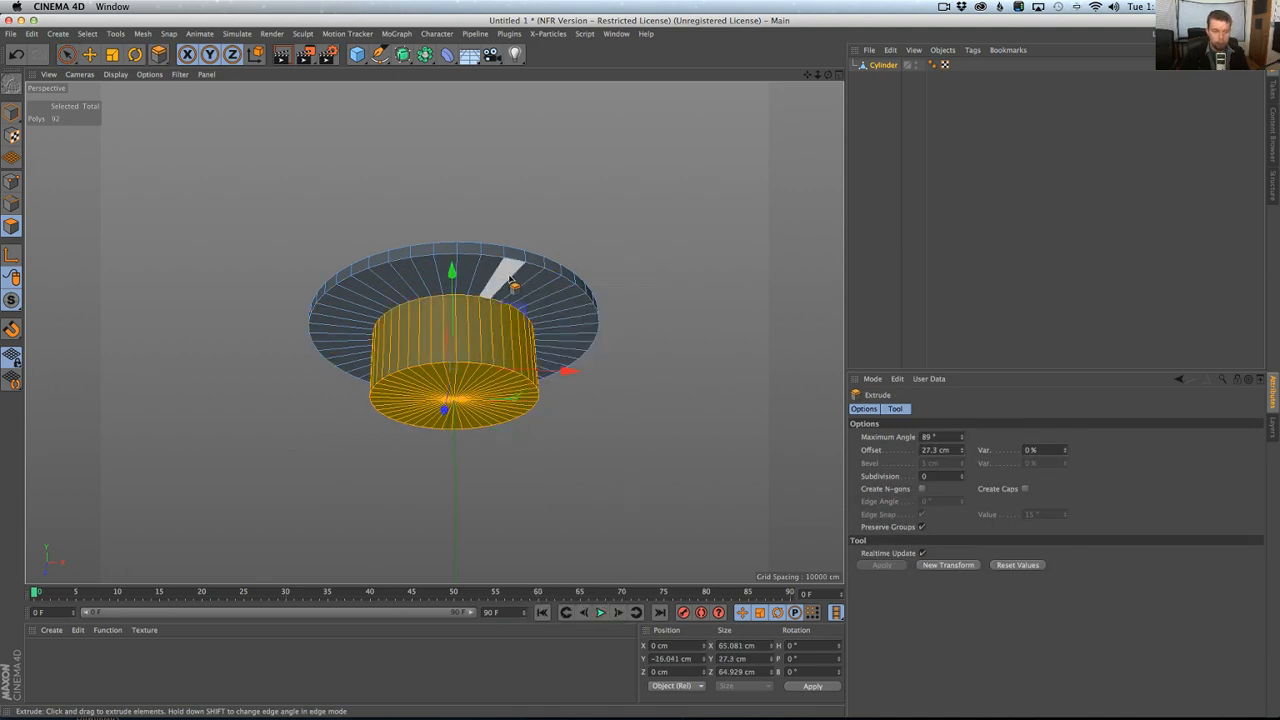
middle_click(528, 276)
middle_click(349, 418)
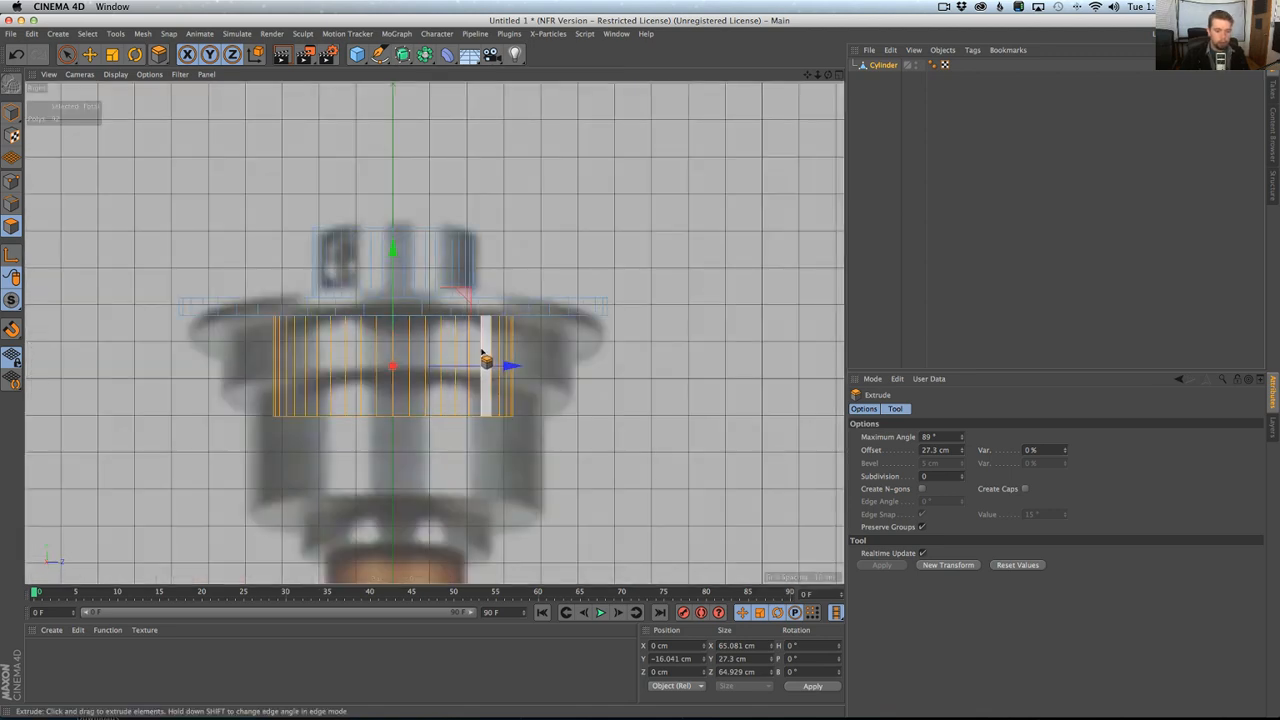
key("t")
left_click_drag(420, 370, 566, 374)
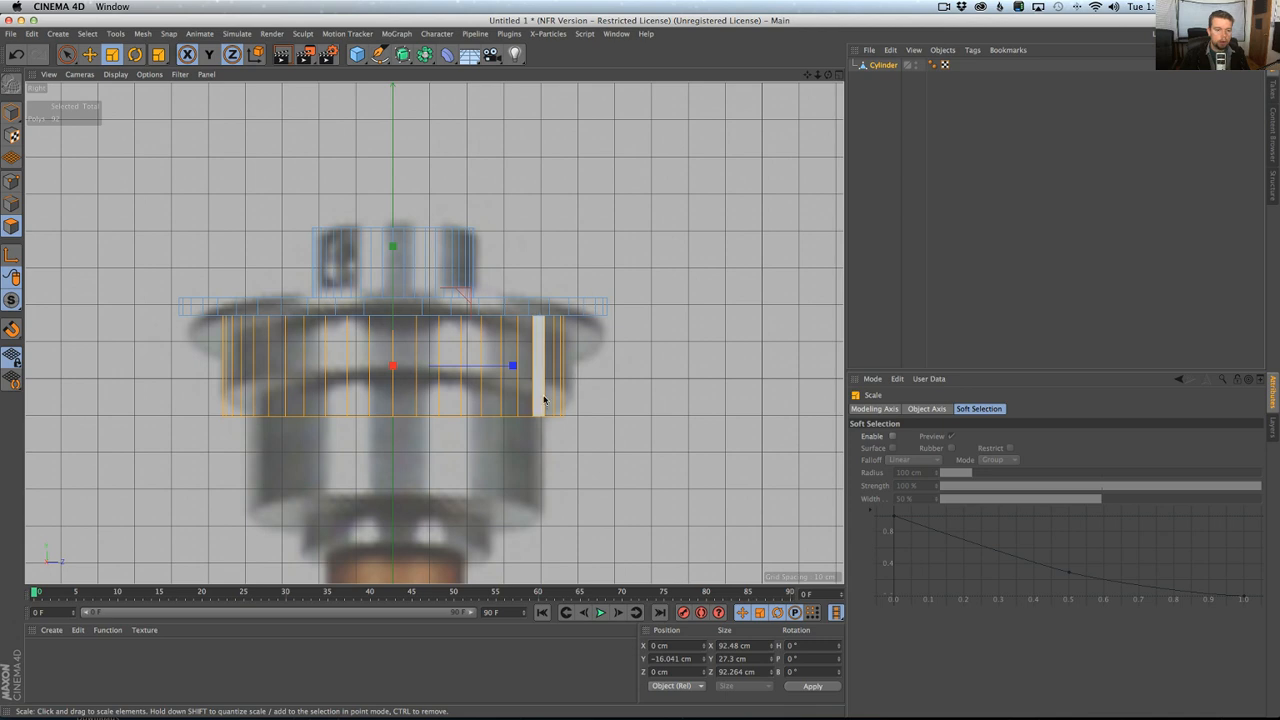
Shrink the selection to the lower section's bottom face and move it up to about Y -23.9 cm.
key("u")
key("k")
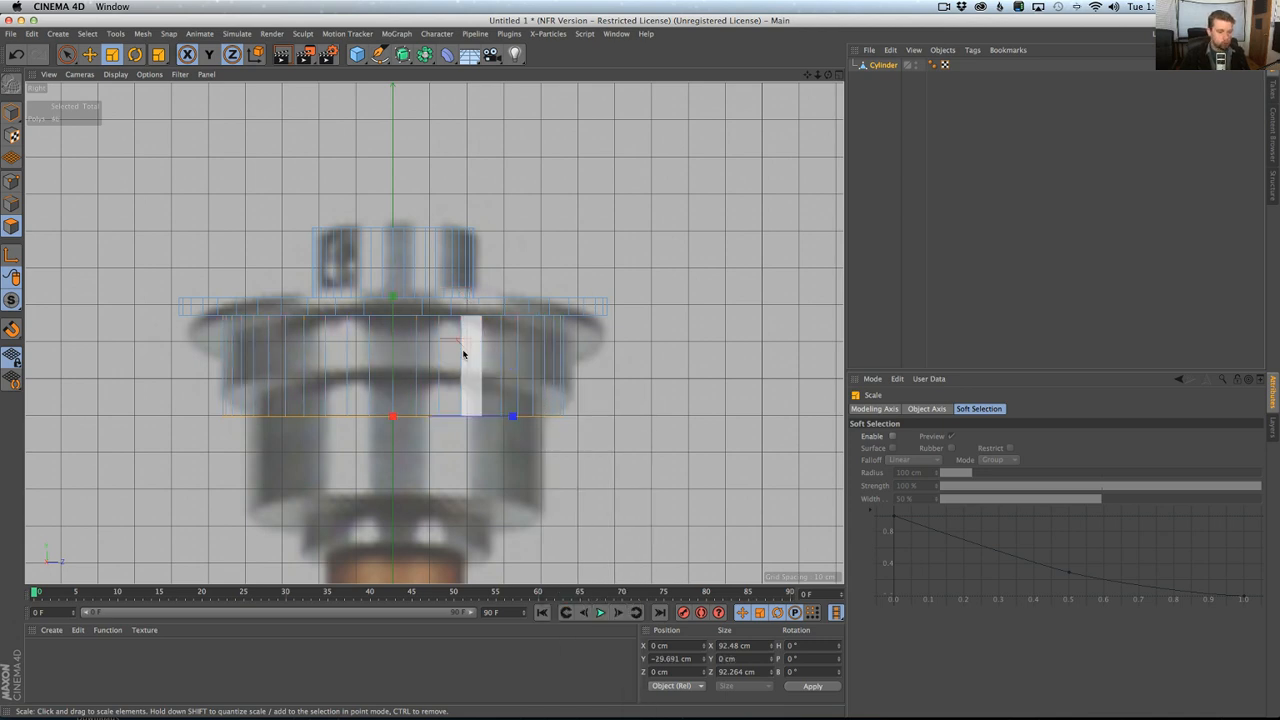
key("e")
left_click_drag(397, 317, 396, 294)
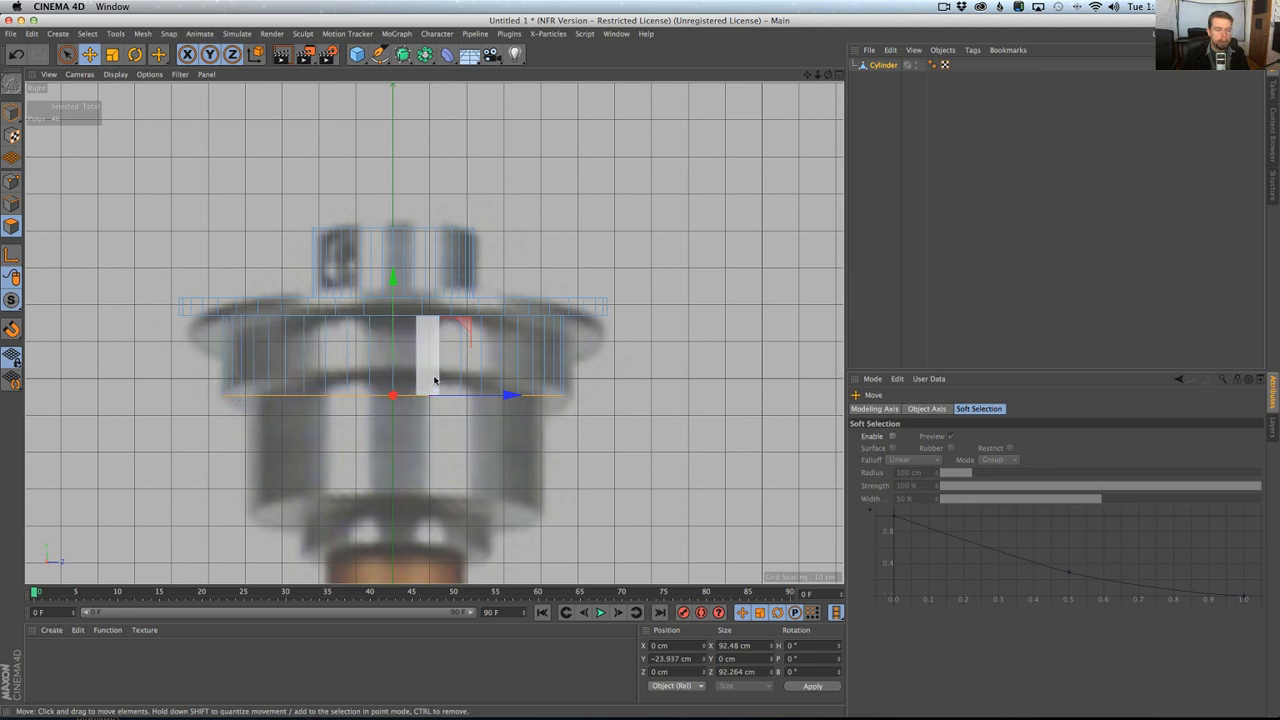
Inset the bottom face about 12.4 cm and extrude it about 32.4 cm downward.
key("i")
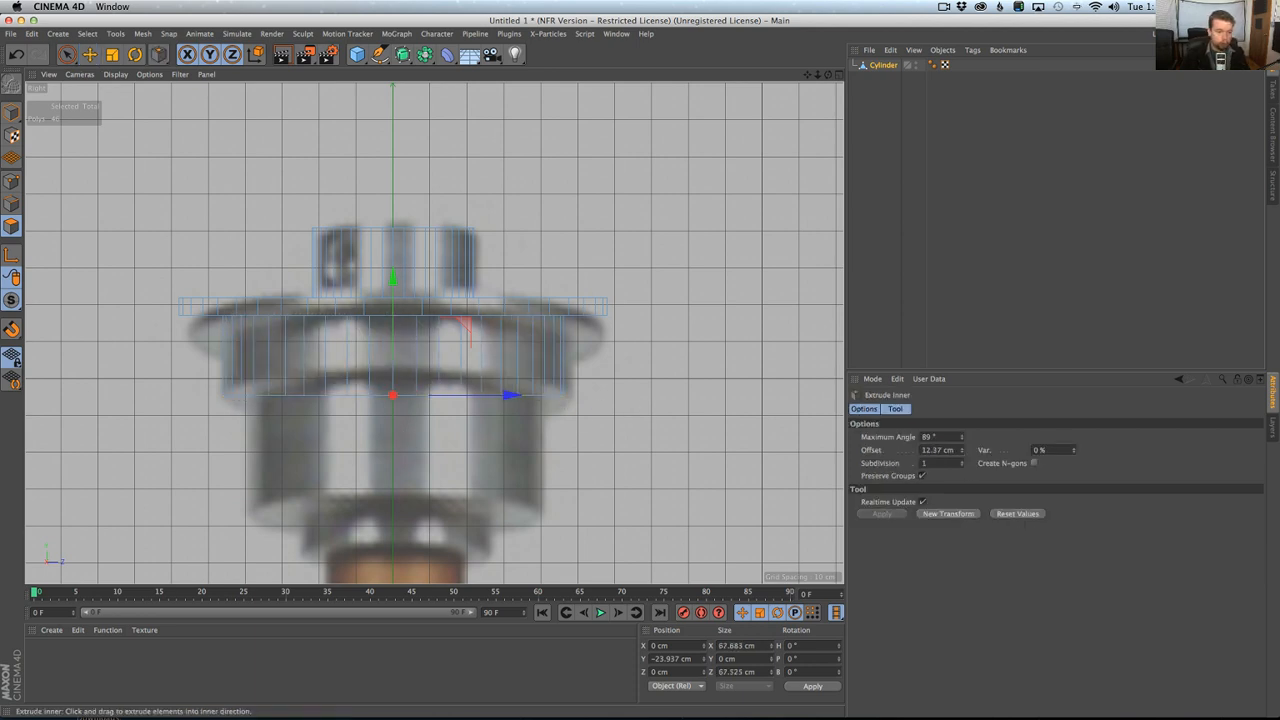
key("d")
left_click_drag(631, 418, 751, 418)
Grow the selection over the second lower section and scale it to about 80.3 cm wide.
key("u")
key("y")
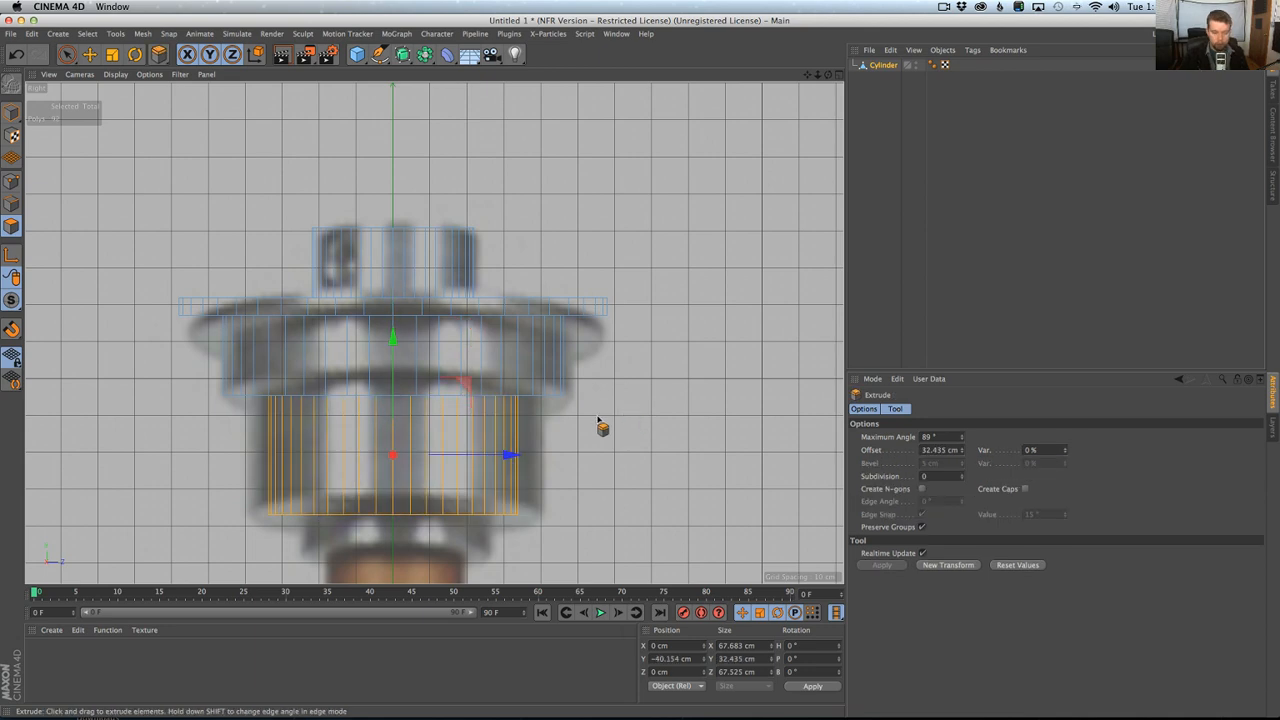
key("t")
left_click_drag(594, 417, 662, 318)
middle_click_drag(628, 402, 635, 299, "alt")
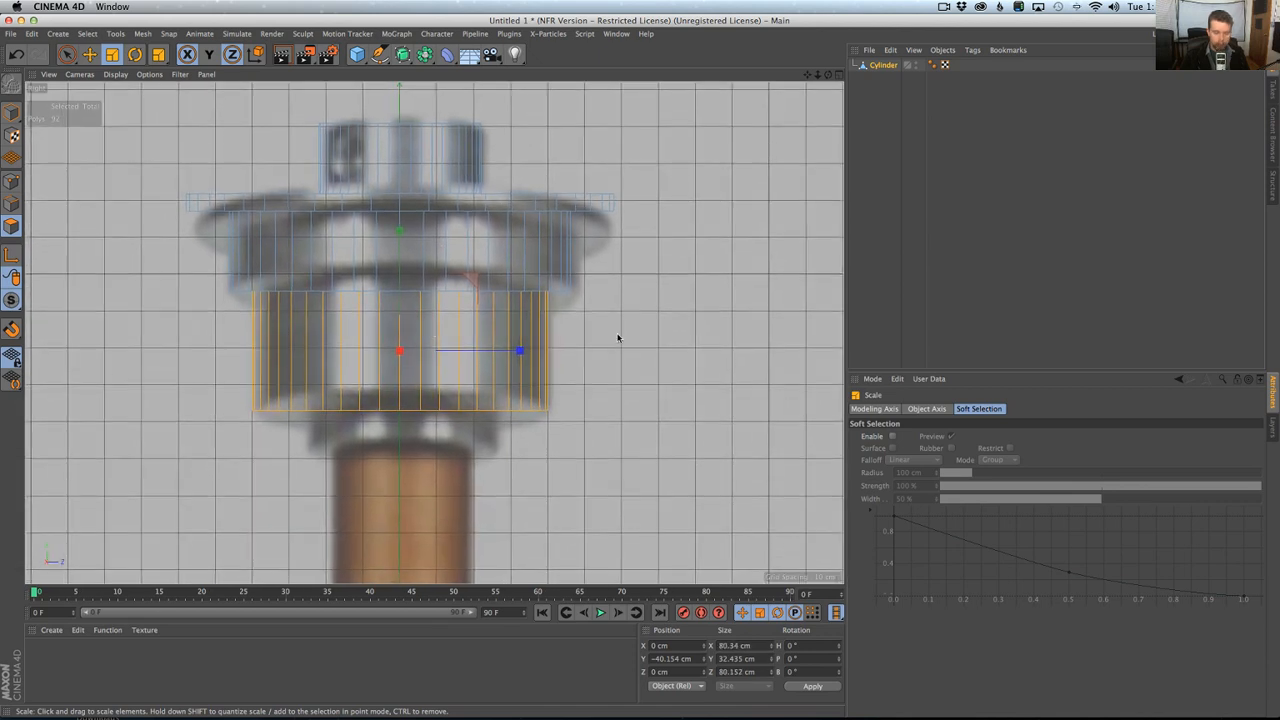
Inset the second section's bottom face, extrude it down about 10.8 cm and scale the new collar to about 52.5 cm wide.
key("u")
key("k")
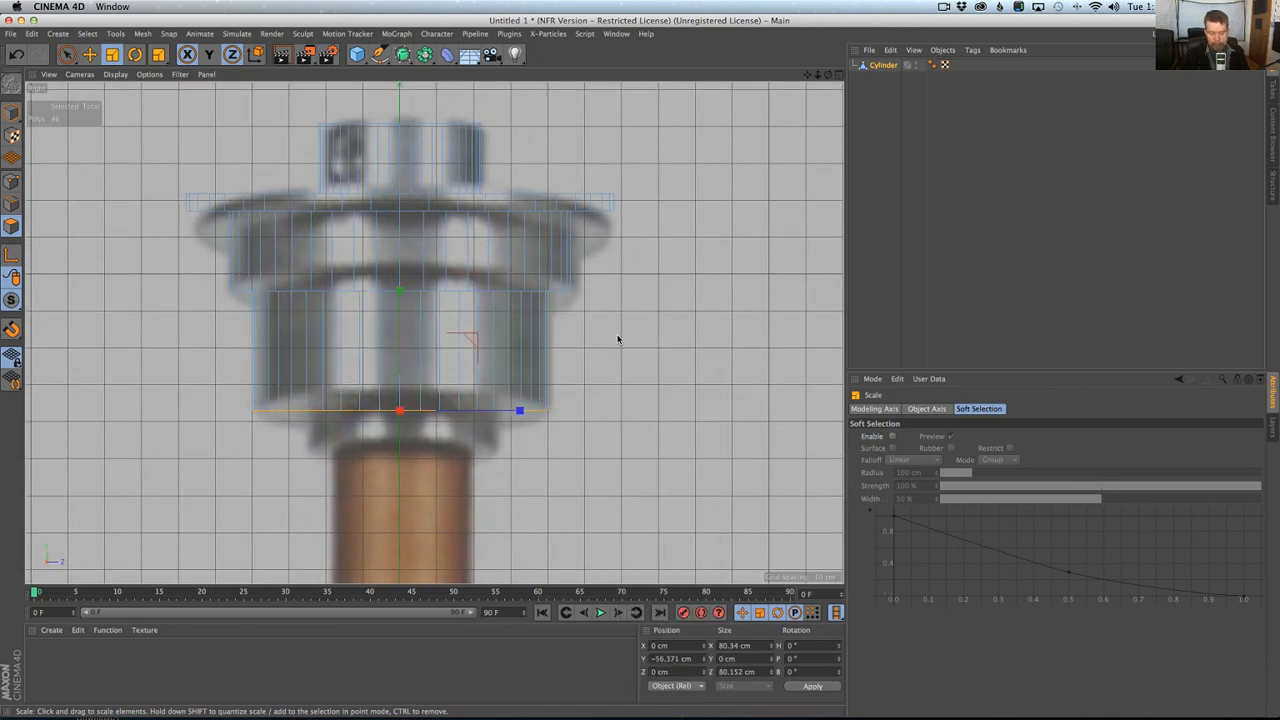
key("i")
key("d")
left_click_drag(615, 343, 655, 343)
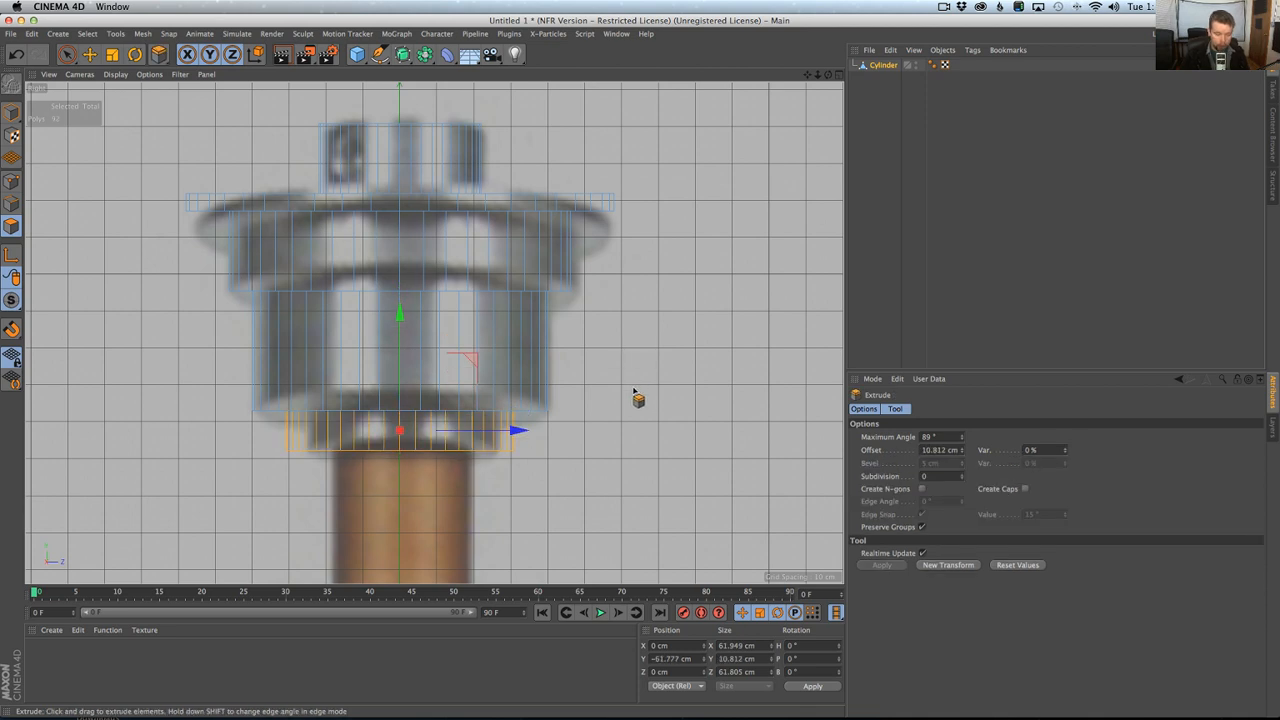
key("t")
left_click_drag(631, 400, 563, 426)
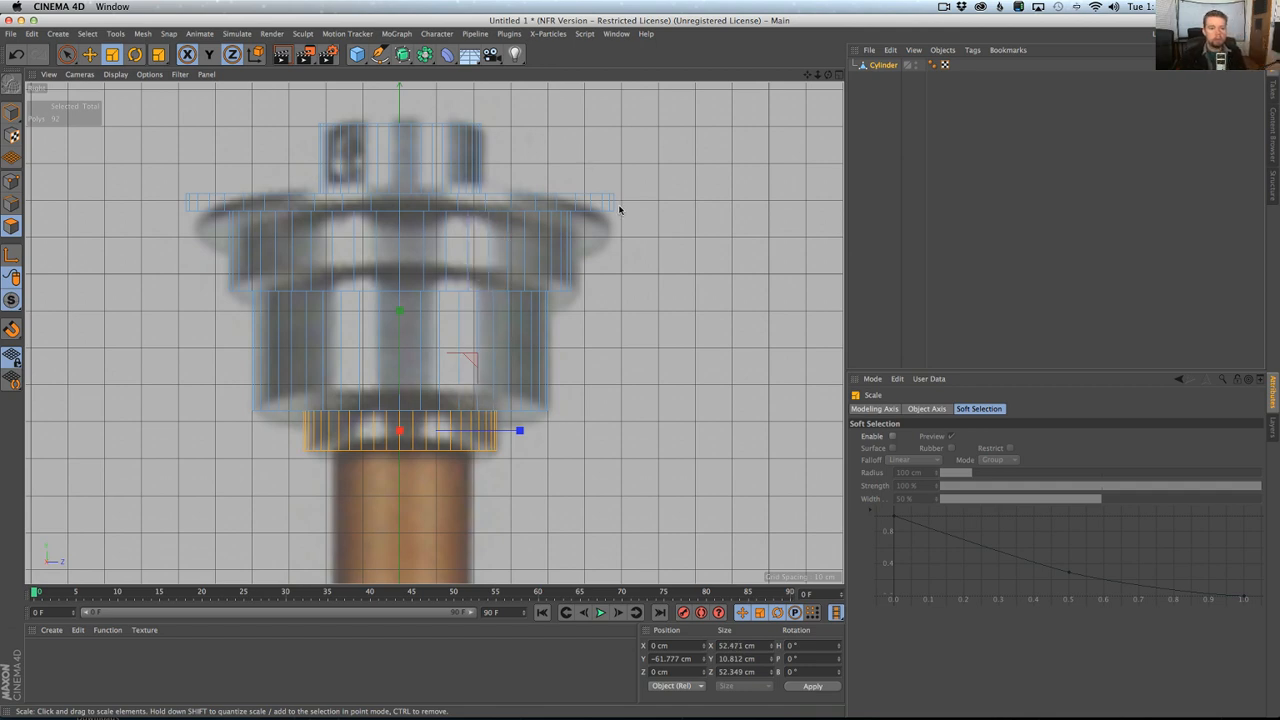
Loop-select the wide disc's rim and adjoining rings and move them down to about Y -6 cm to match the reference flange.
key("u")
key("l")
left_click(585, 205)
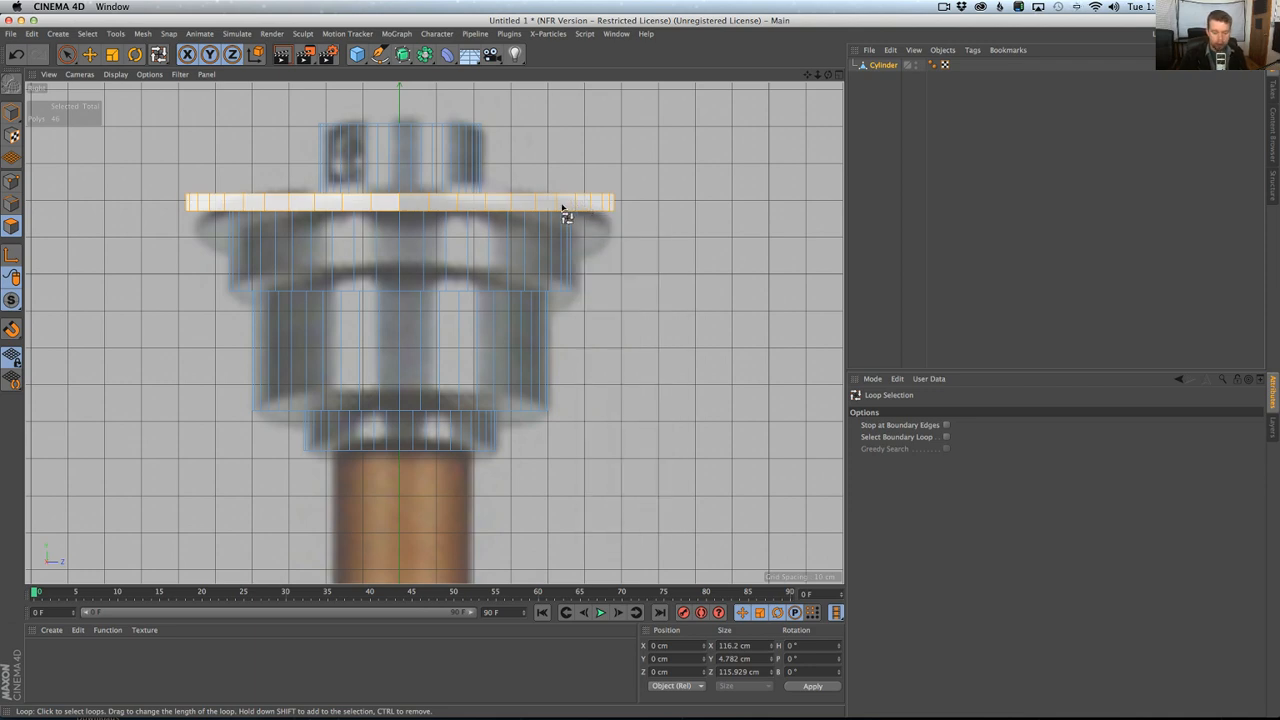
key("e")
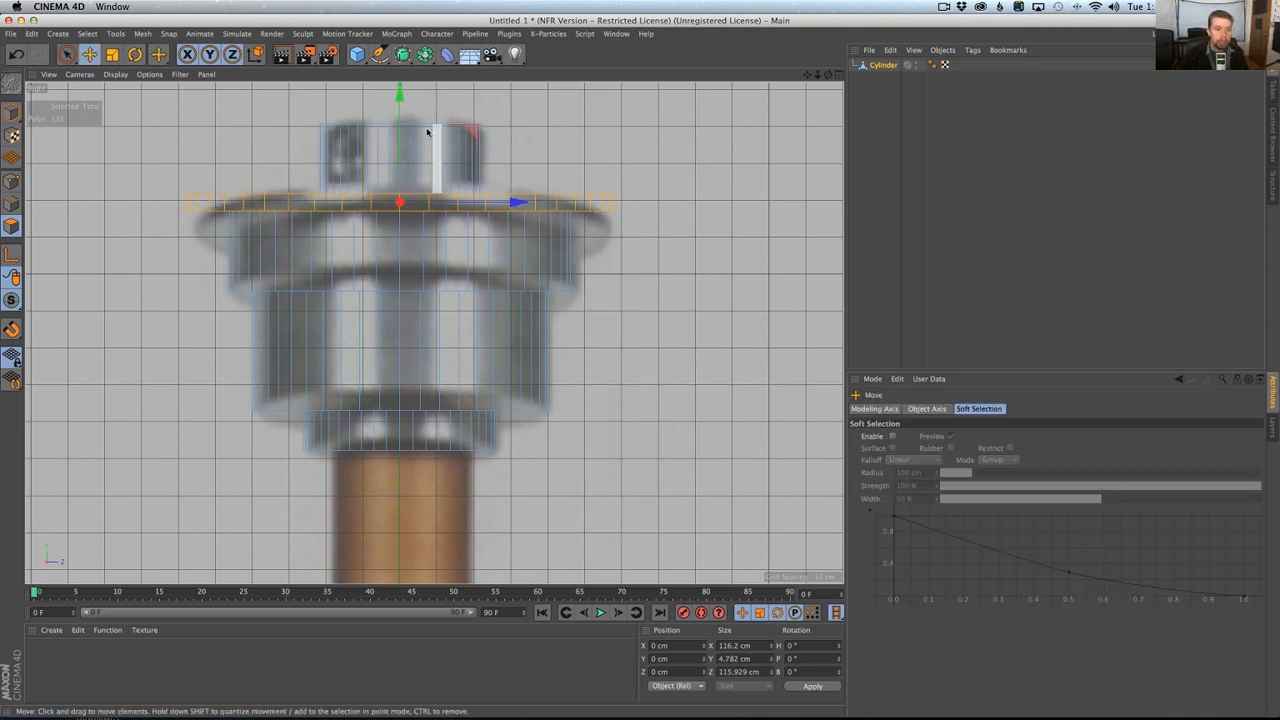
left_click_drag(398, 102, 395, 122)
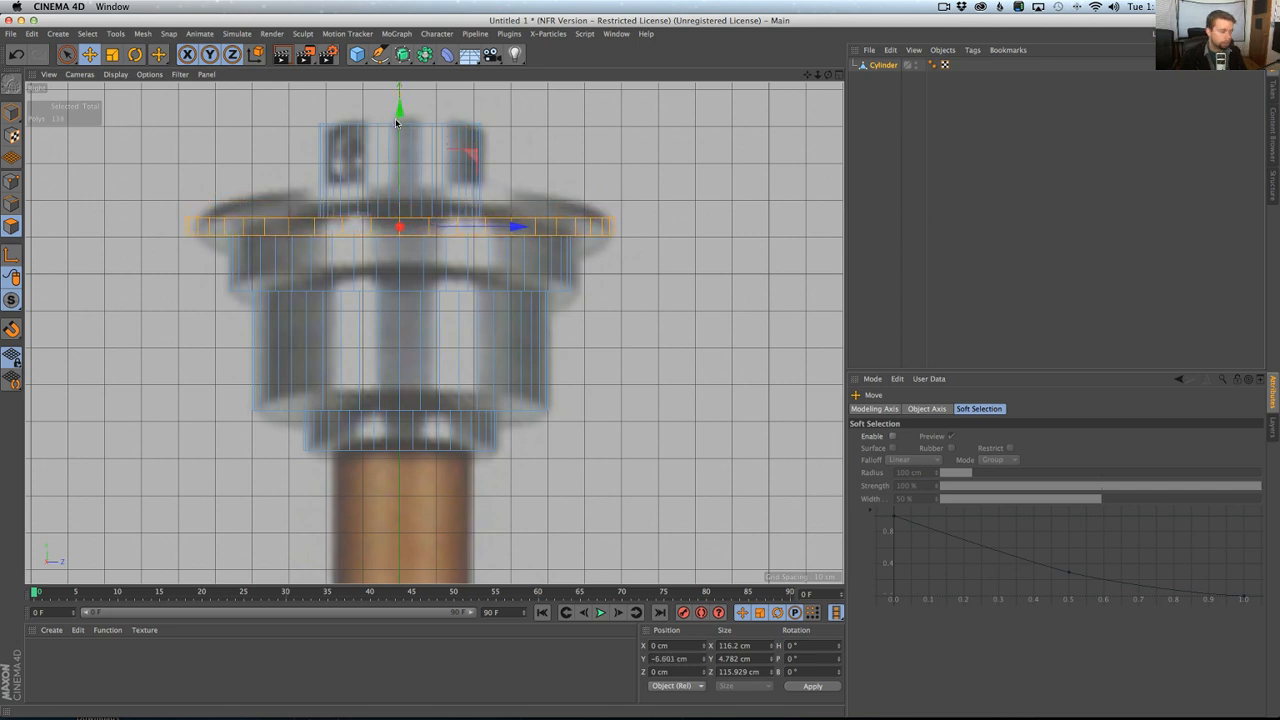
Examine the cap in perspective and compare the reference image's copper neck section below it.
middle_click(378, 172)
middle_click(369, 190)
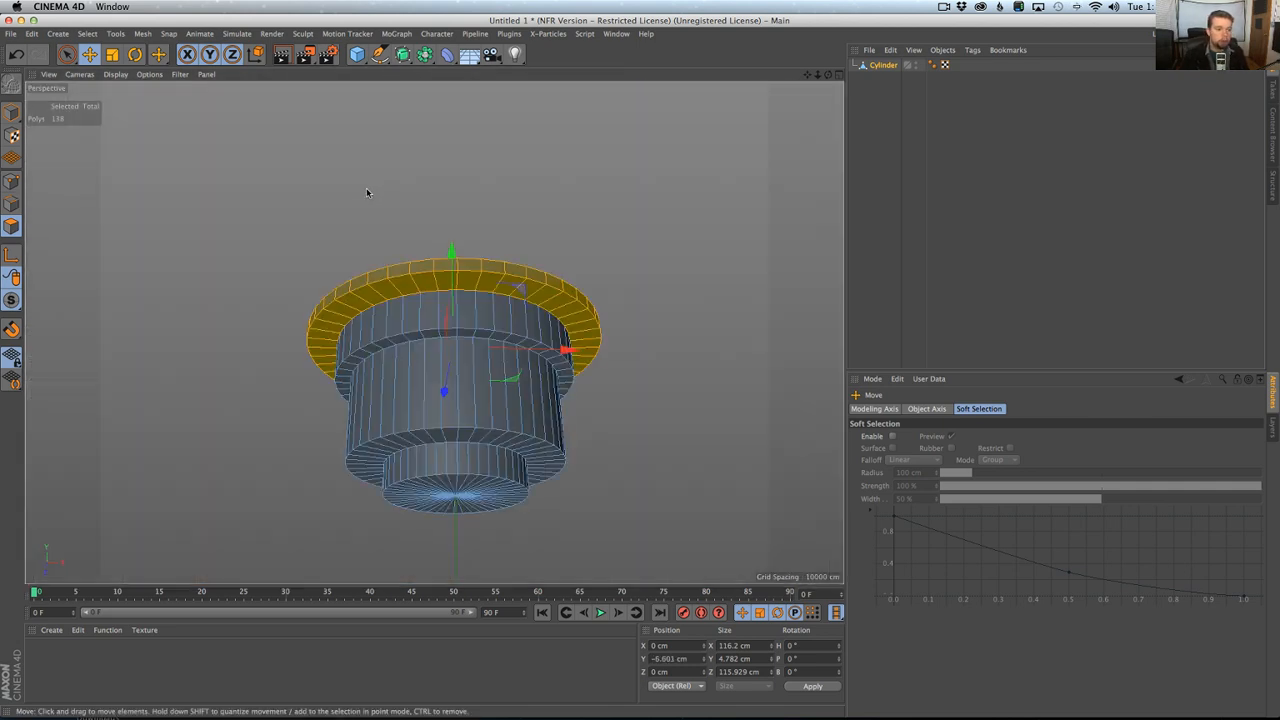
left_click_drag(368, 192, 451, 343, "alt")
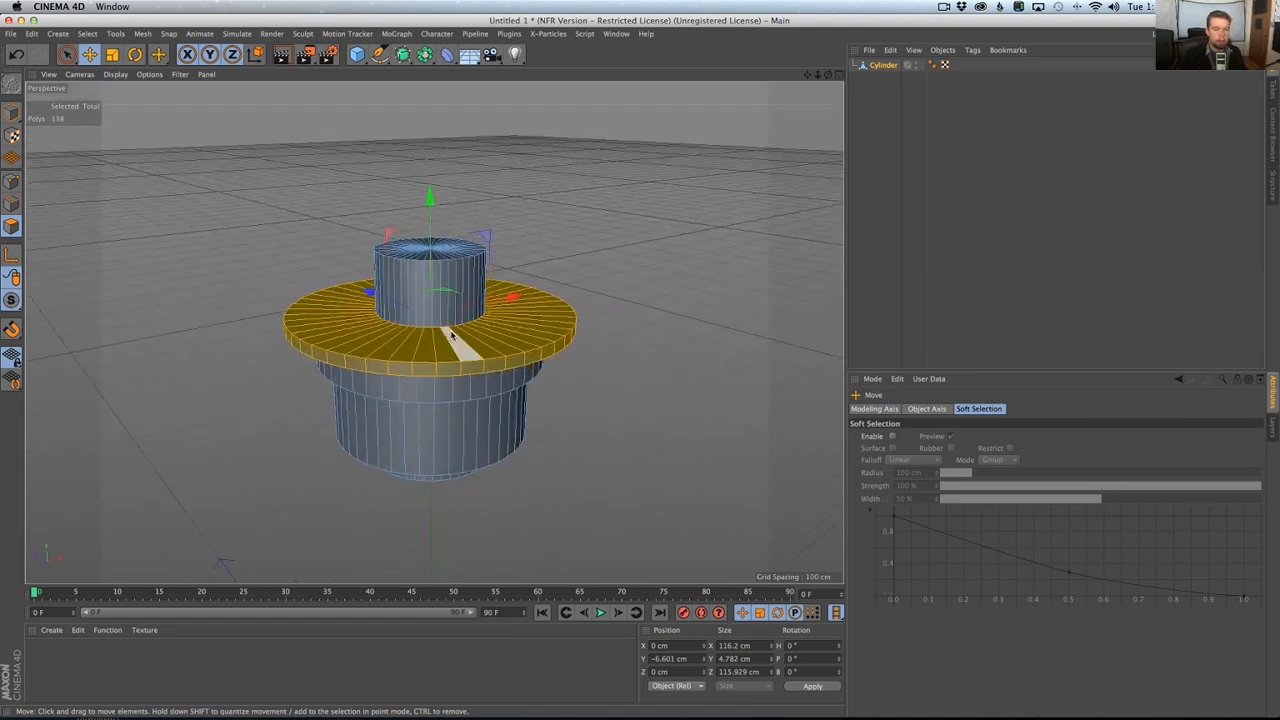
middle_click(451, 343)
middle_click(341, 294)
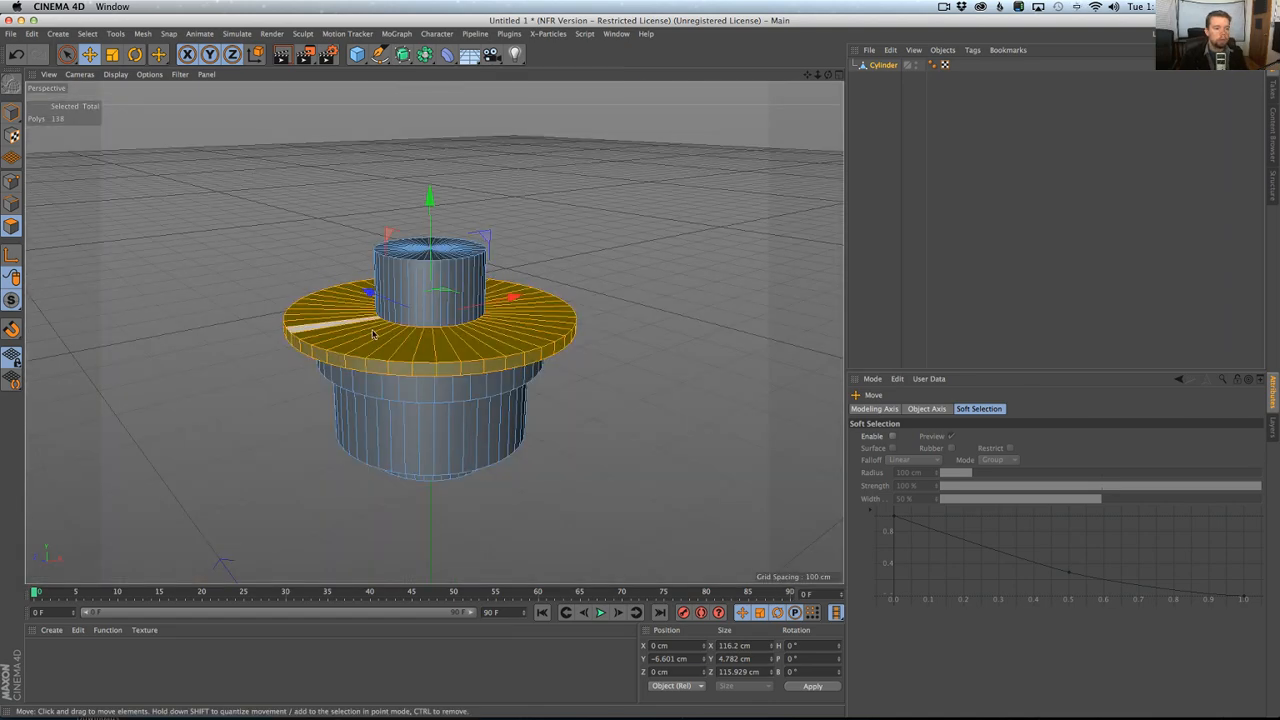
middle_click(329, 360)
middle_click(368, 411)
middle_click_drag(428, 407, 443, 233, "alt")
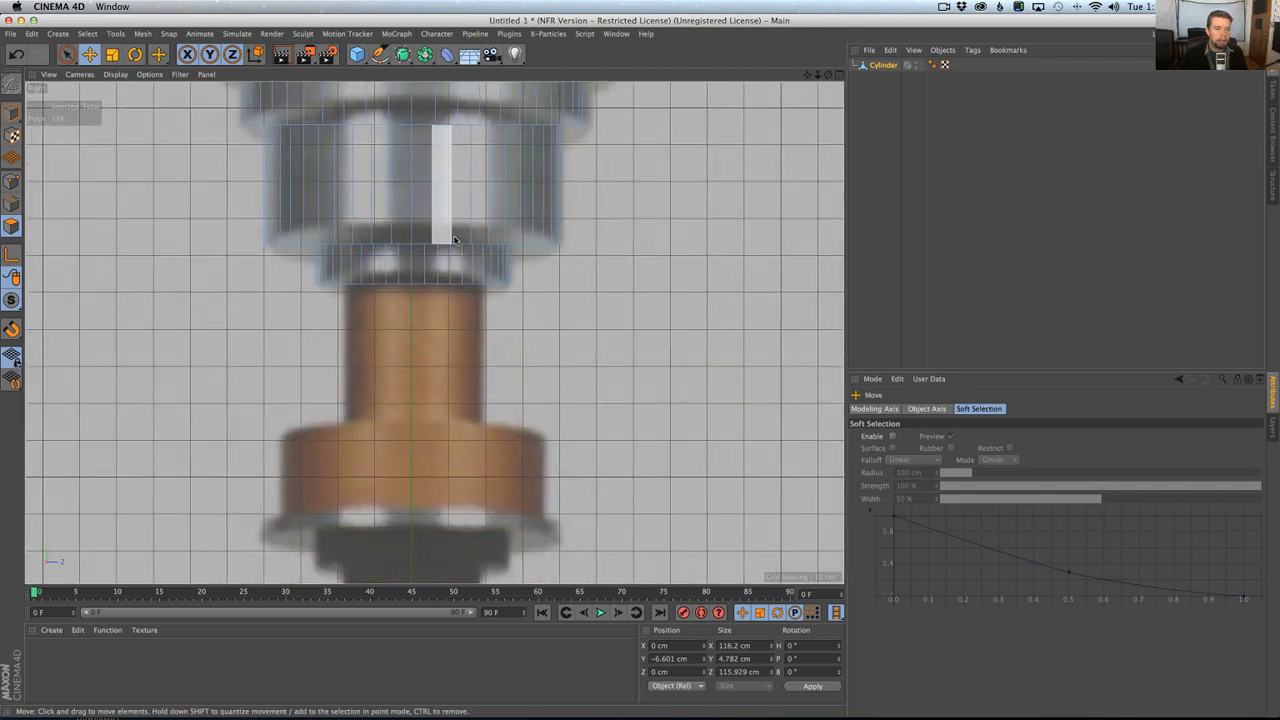
right_click_drag(470, 265, 497, 264, "alt")
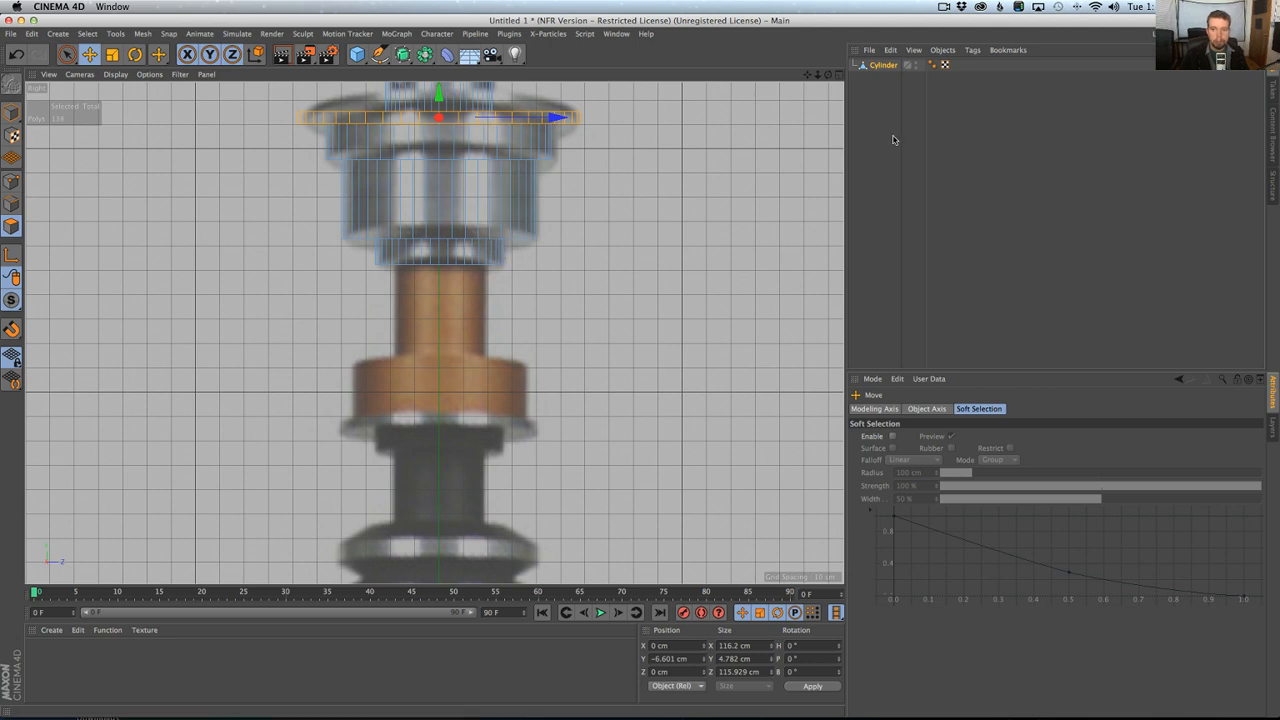
Rename the cylinder object as Top and paste a duplicate of it.
double_click(885, 65)
type("To")
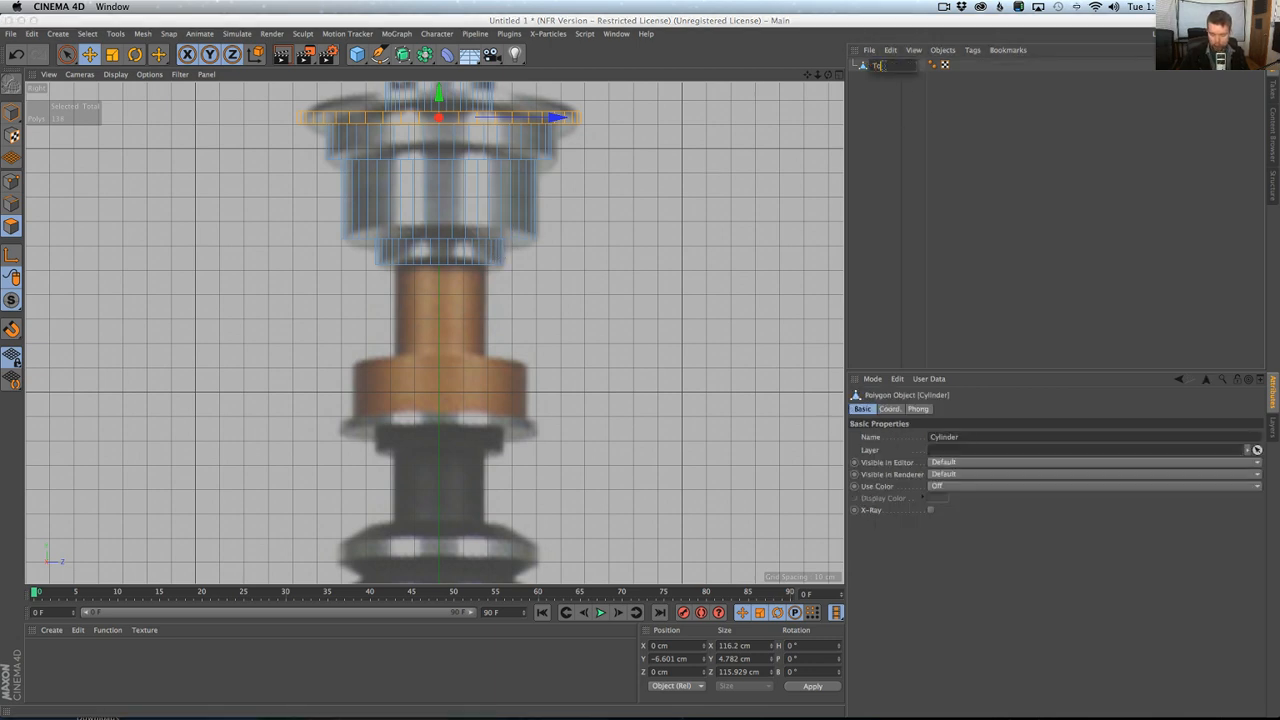
type("p")
key("Return")
key("super+v")
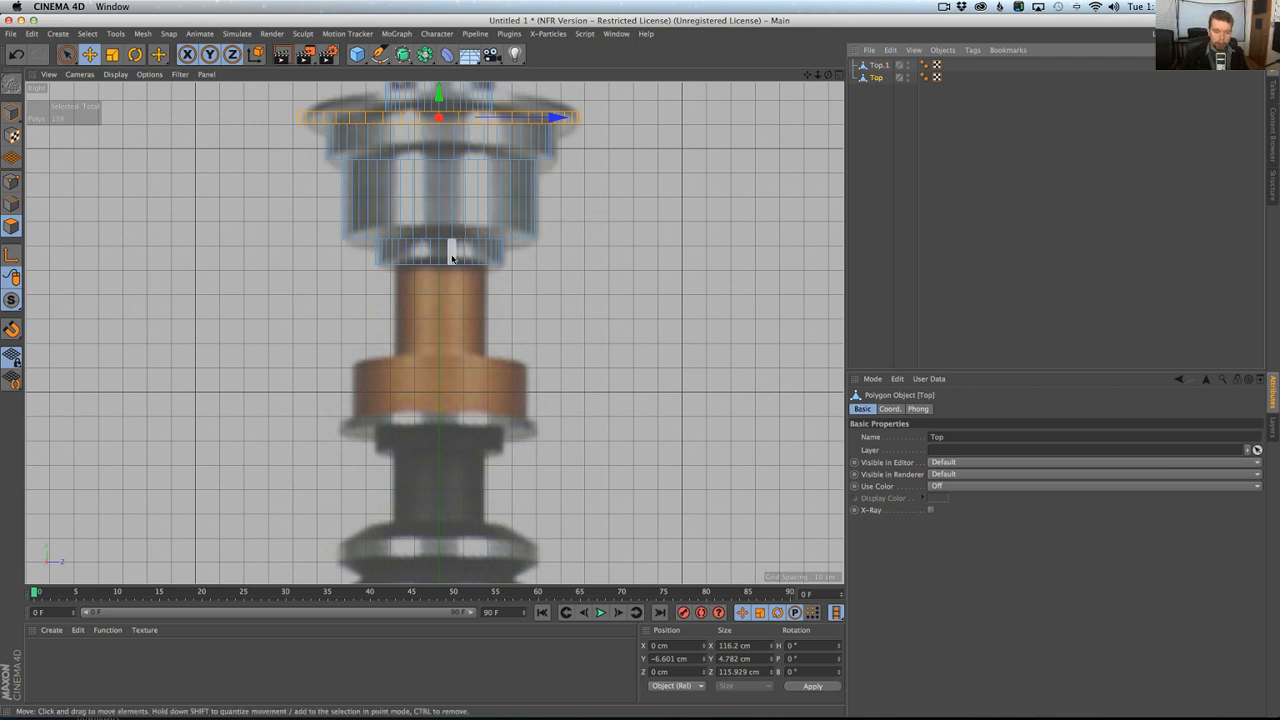
Loop-select the lowest collar, fill-select the sections above it and delete them from Top, keeping only its bottom cap.
key("u")
key("l")
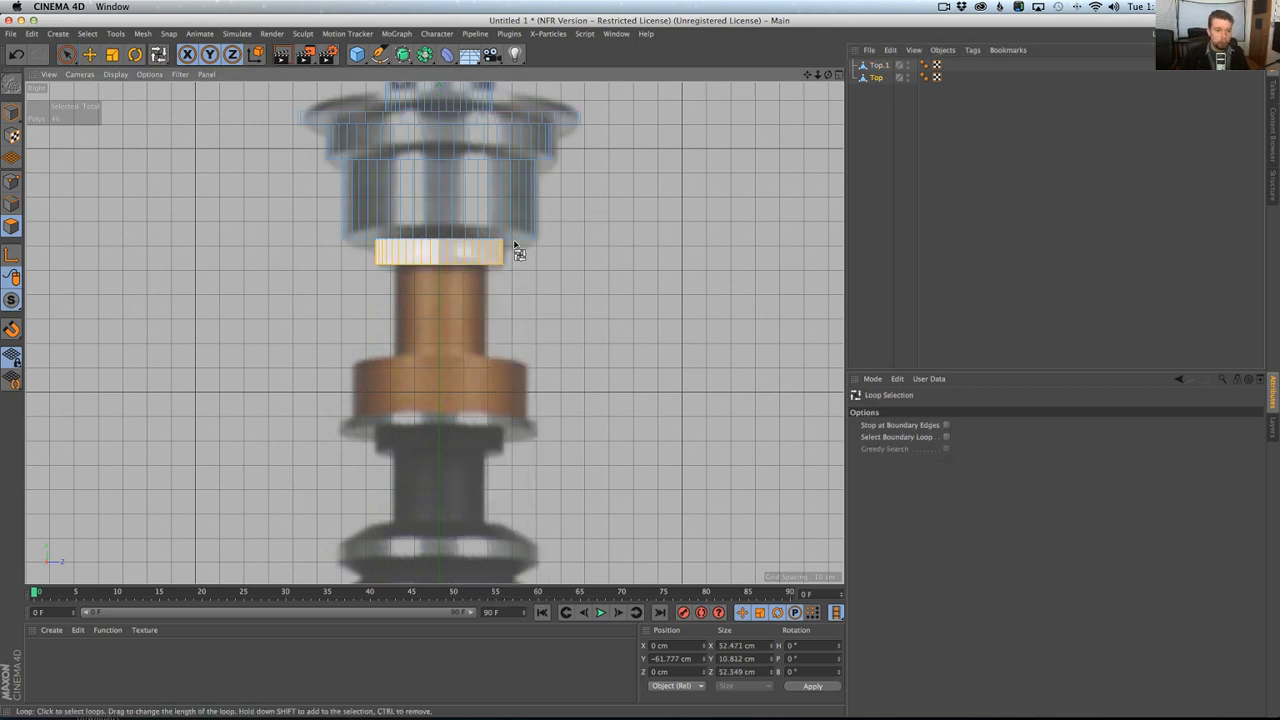
left_click(519, 234)
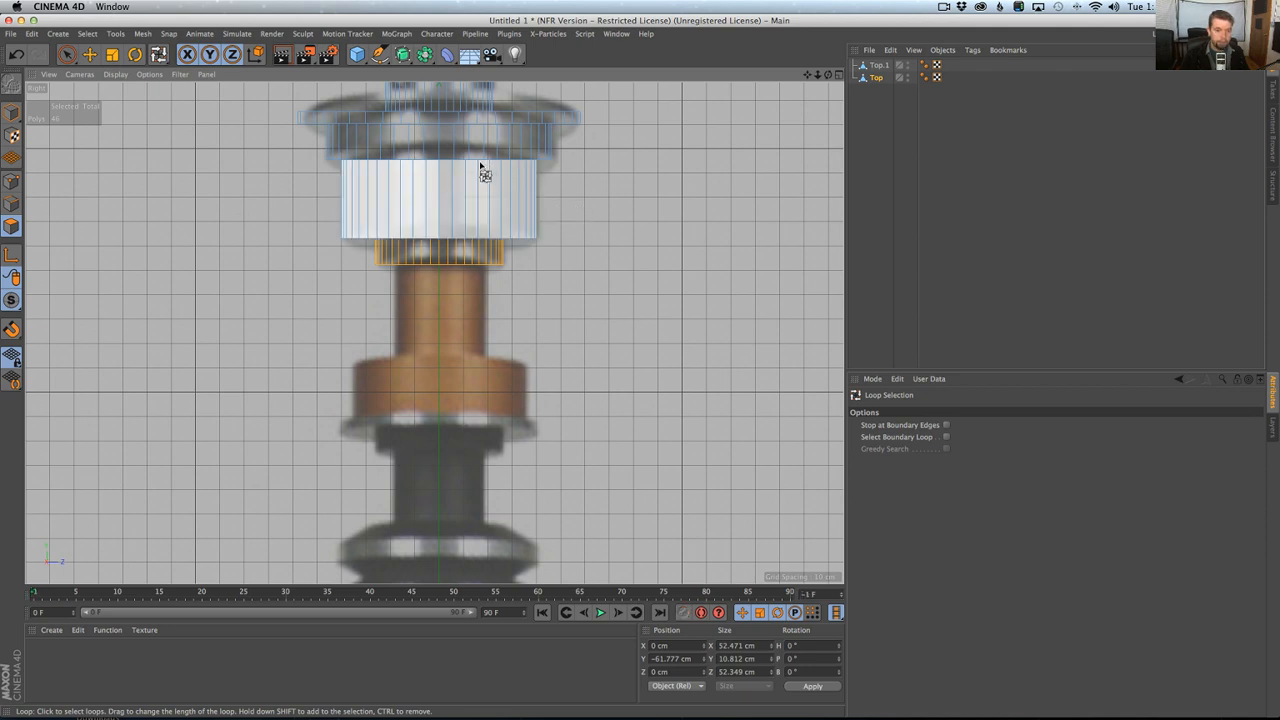
right_click(489, 183)
left_click(492, 198)
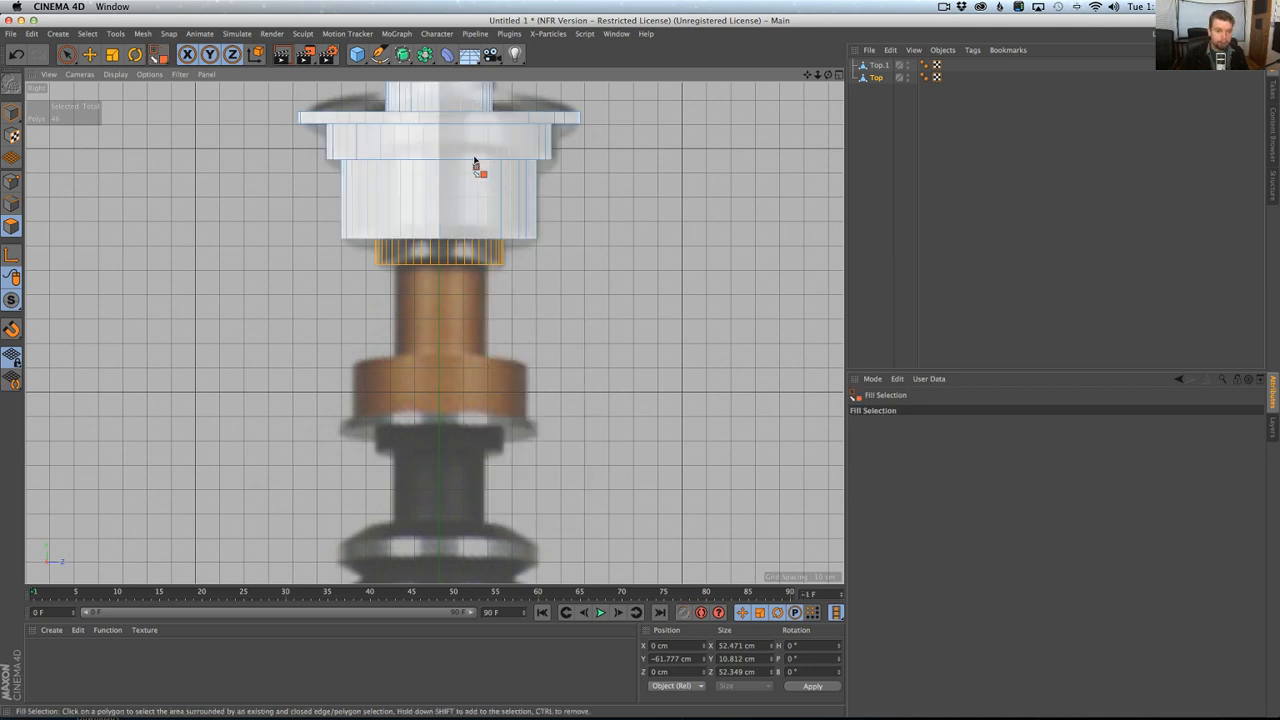
left_click(475, 162)
left_click(555, 190)
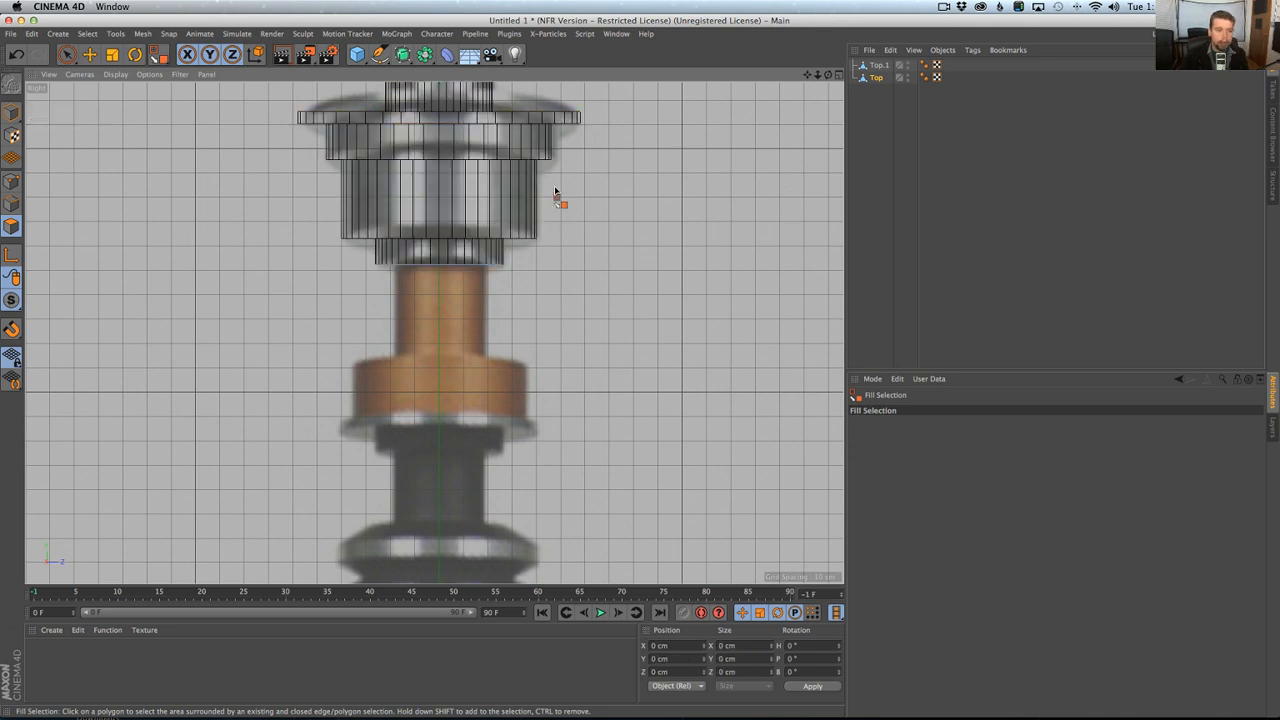
Select the remaining bottom cap polygons and extrude them about 40.3 cm downward along the copper neck.
middle_click(450, 267)
middle_click(401, 265)
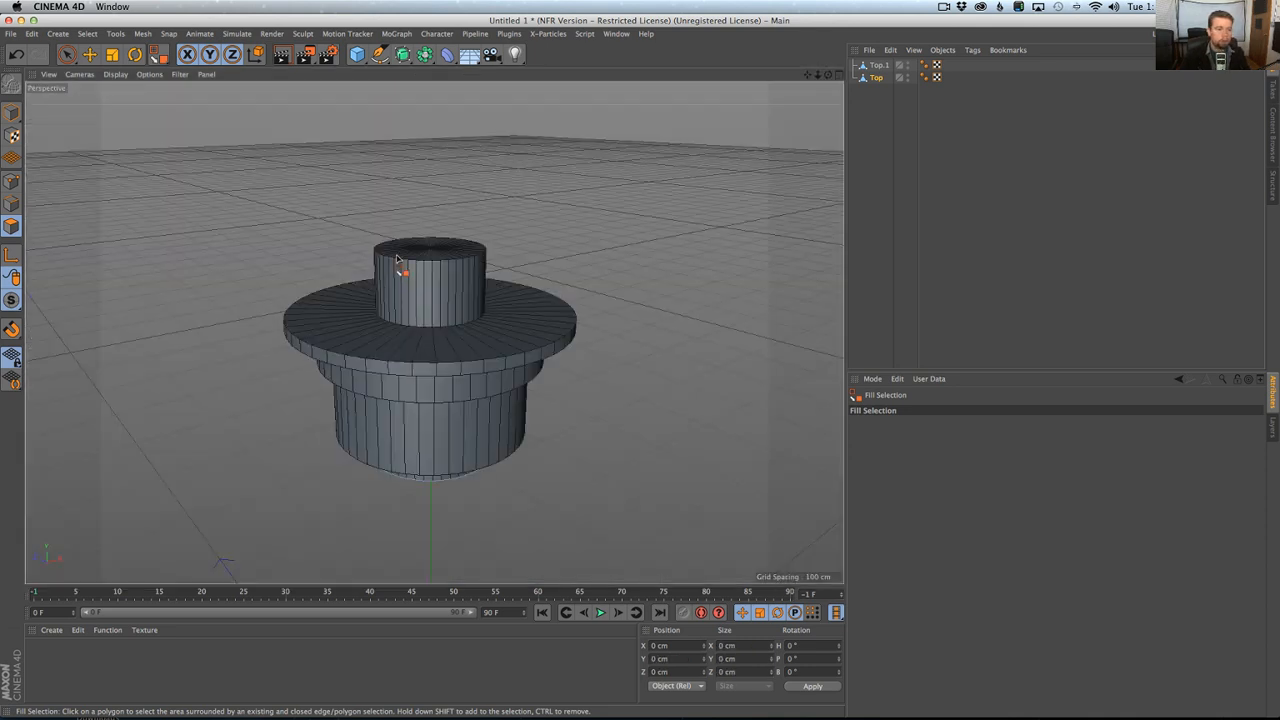
middle_click_drag(451, 451, 458, 293, "alt")
middle_click(495, 345)
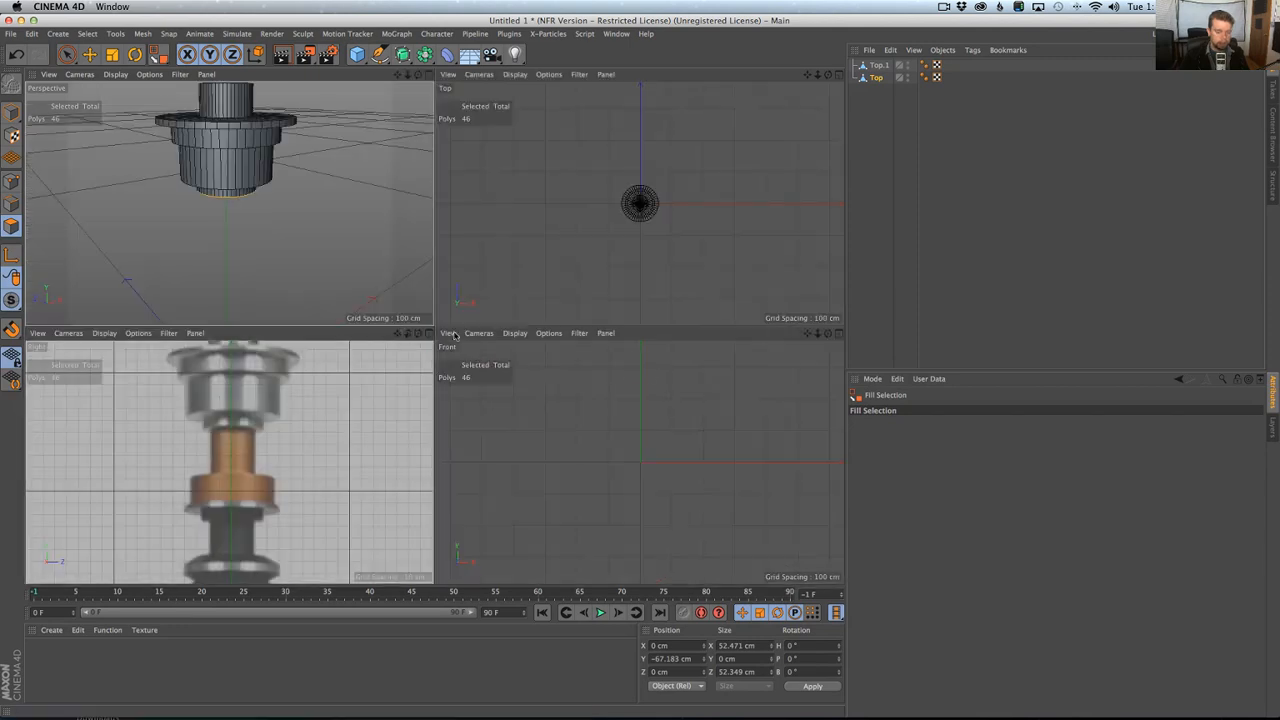
middle_click(380, 376)
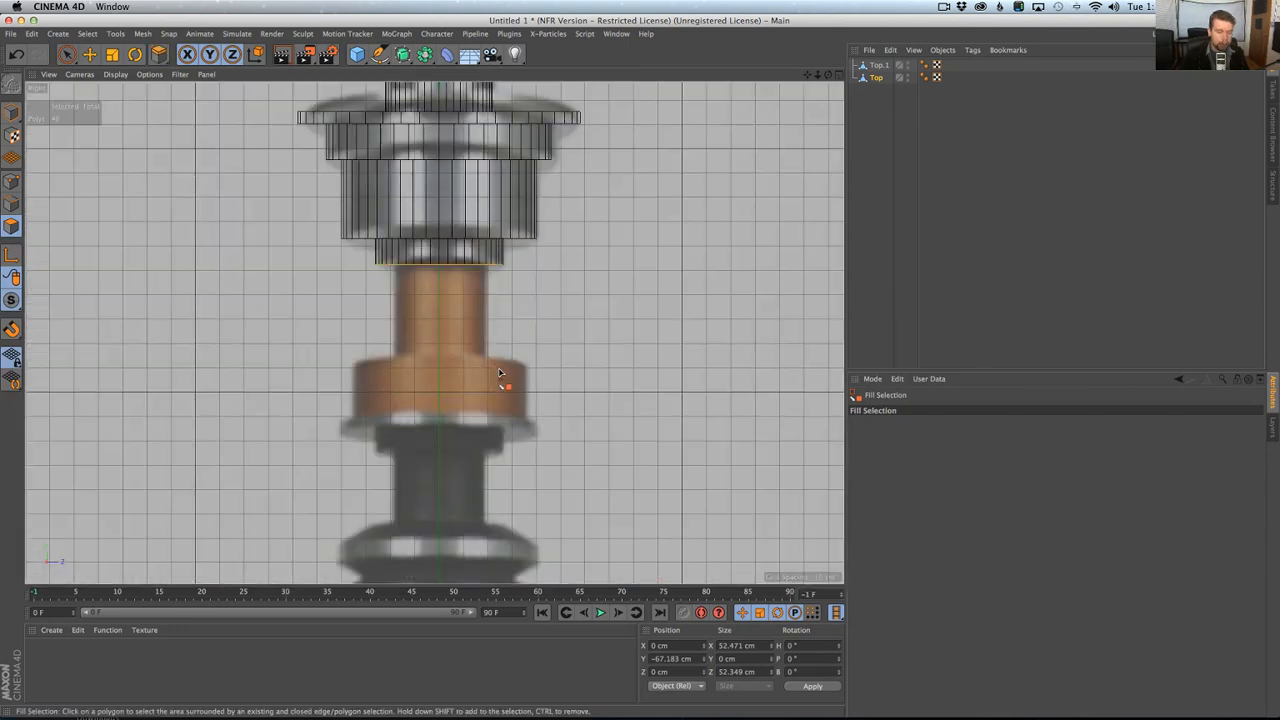
key("d")
left_click_drag(491, 387, 592, 387)
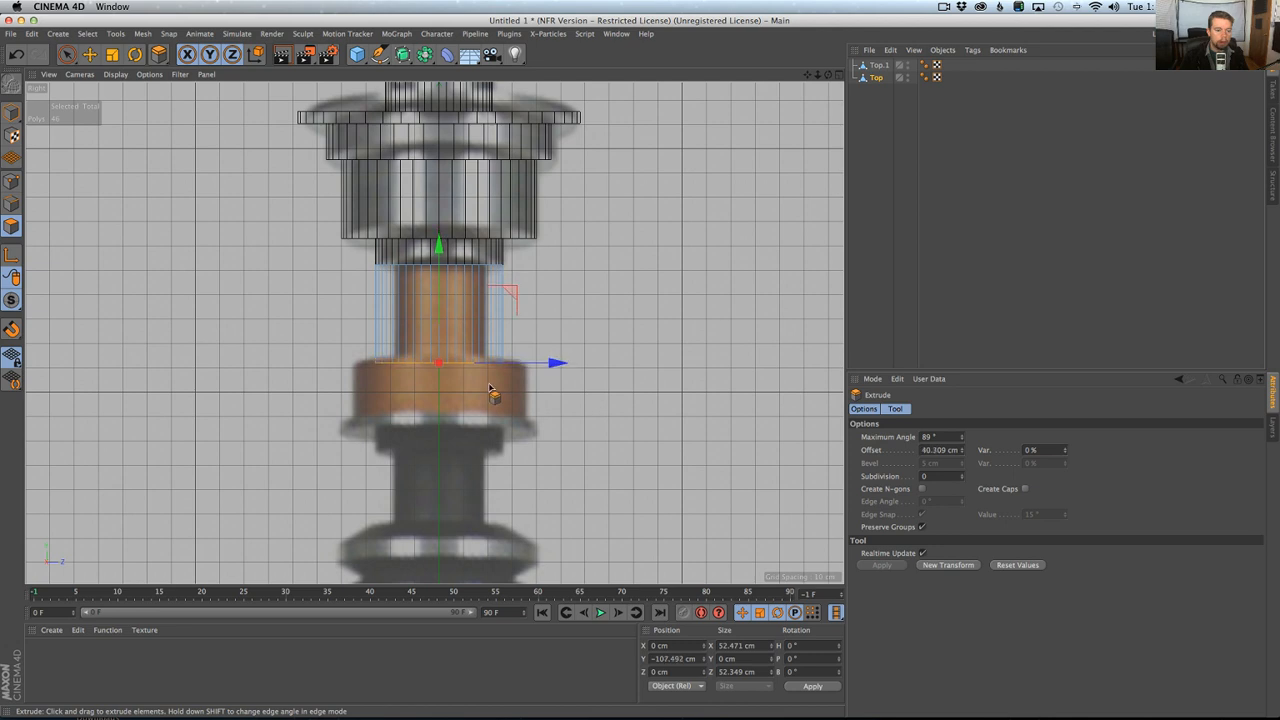
Grow the selection over the neck, scale it to about 40.5 cm wide and shrink the selection to the bottom face.
key("u")
key("y")
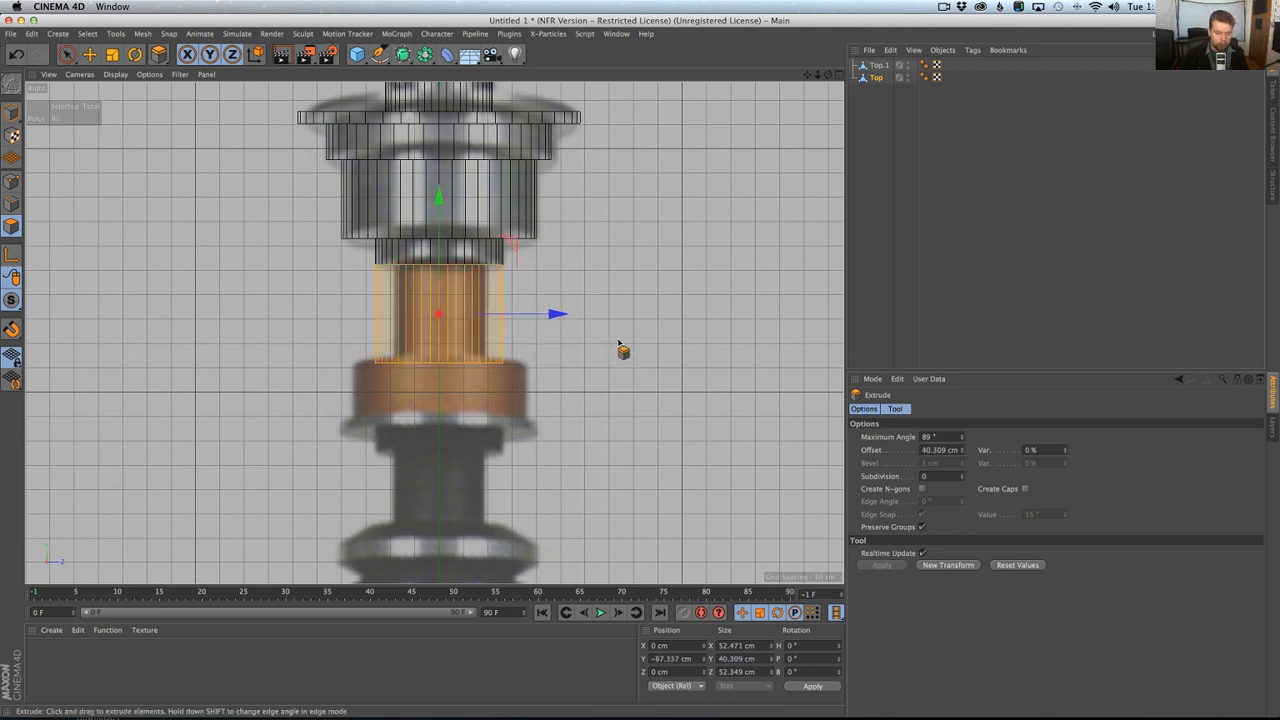
key("t")
key("y")
left_click_drag(655, 294, 560, 321)
key("u")
key("k")
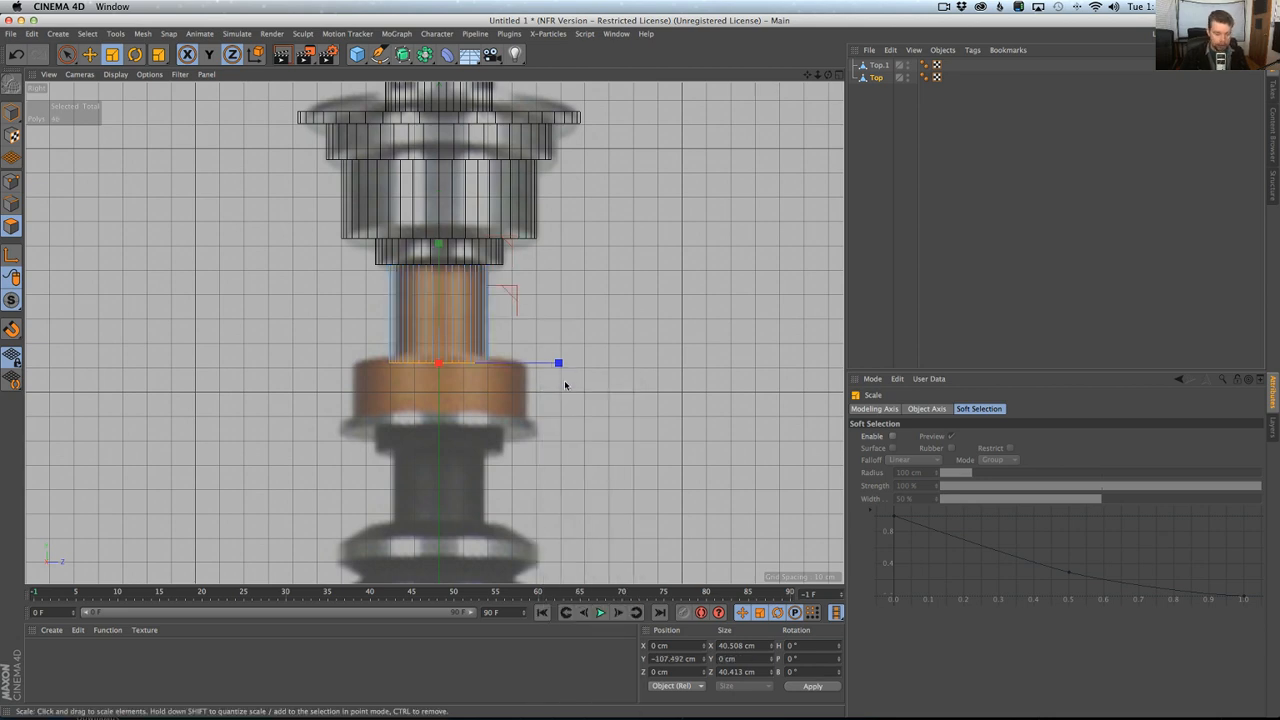
key("d")
left_click_drag(567, 389, 696, 389)
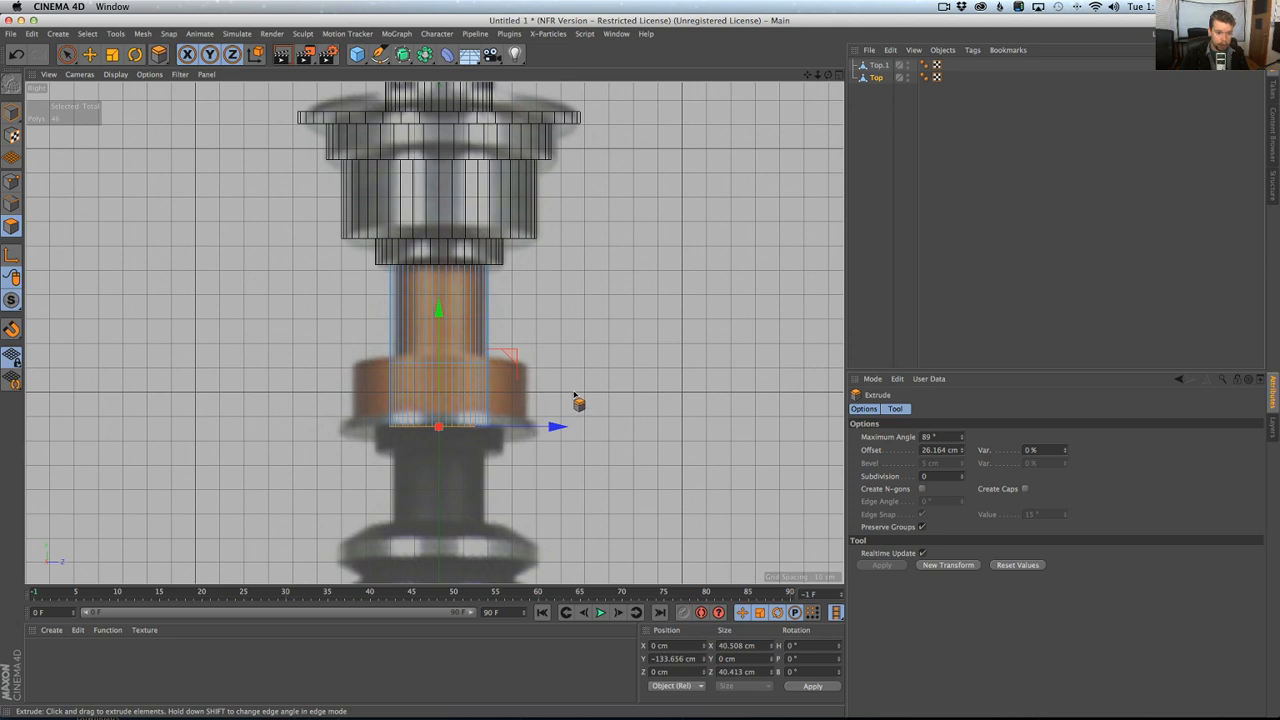
key("ctrl+z")
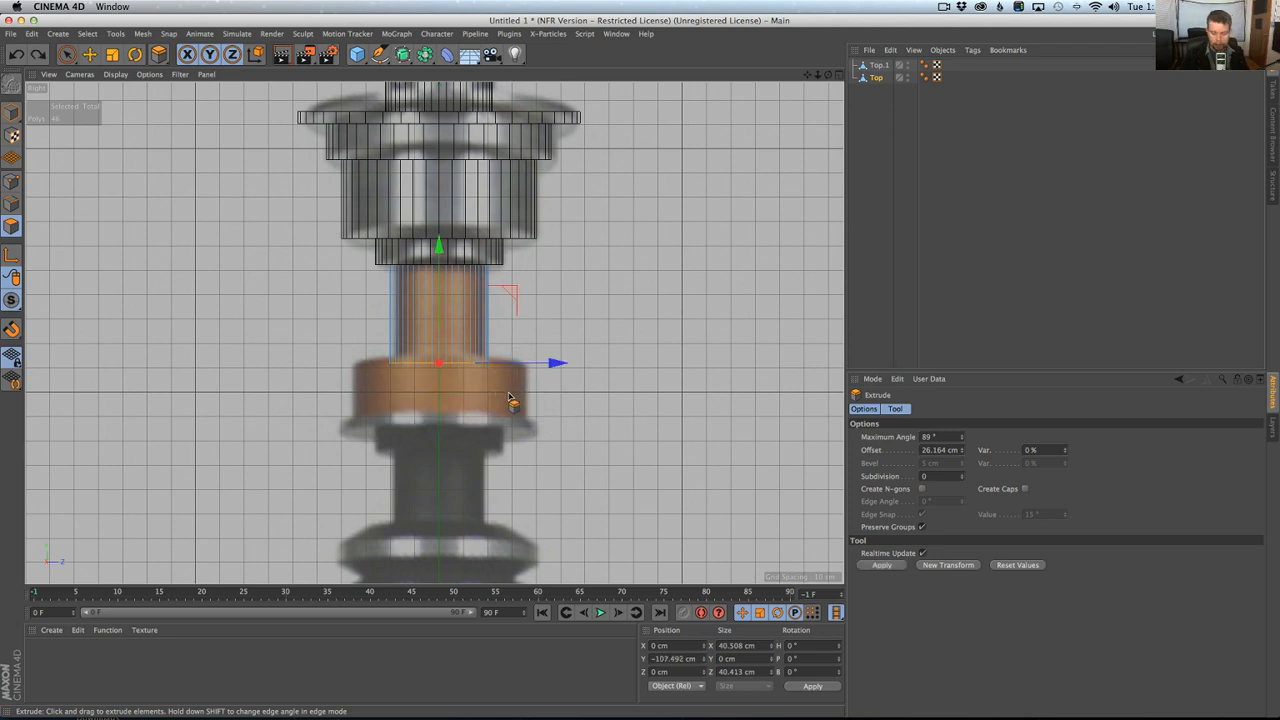
Expand the neck's bottom face outward to about 63 cm wide and extrude it about 24.7 cm downward.
key("i")
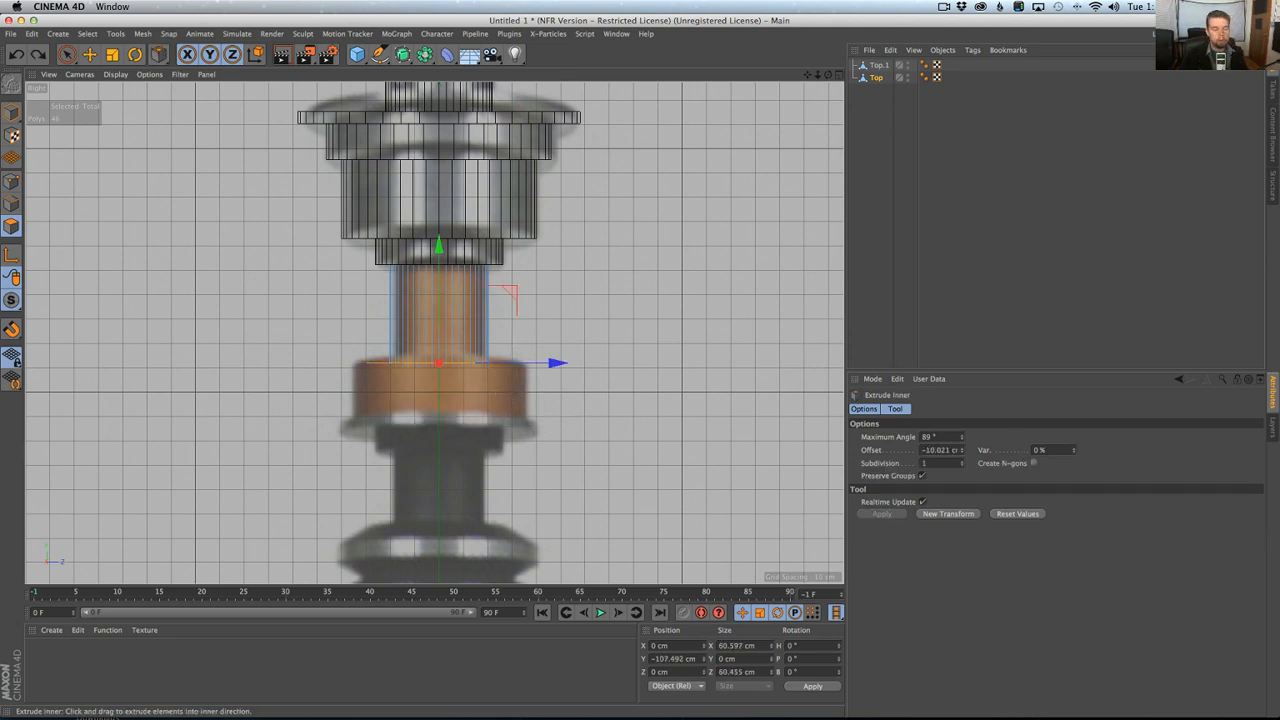
left_click_drag(525, 417, 521, 416)
key("d")
key("s")
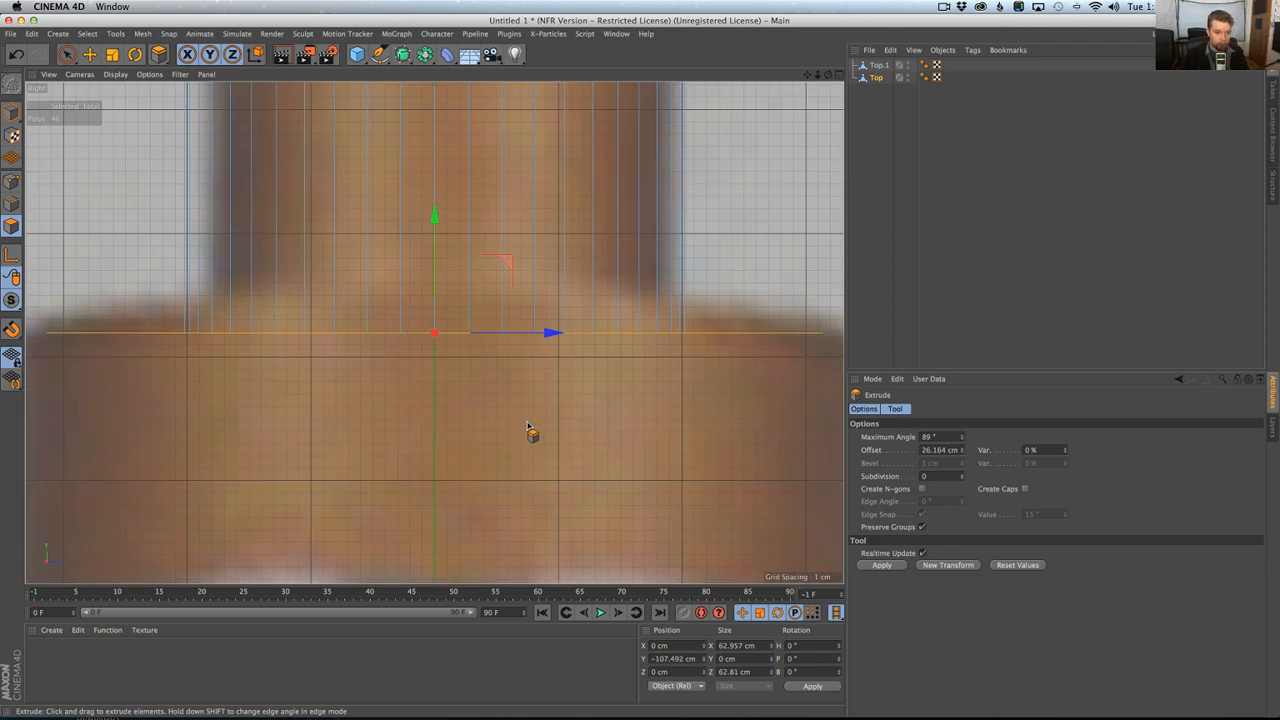
scroll(520, 435, "down", 5)
left_click_drag(490, 453, 574, 453)
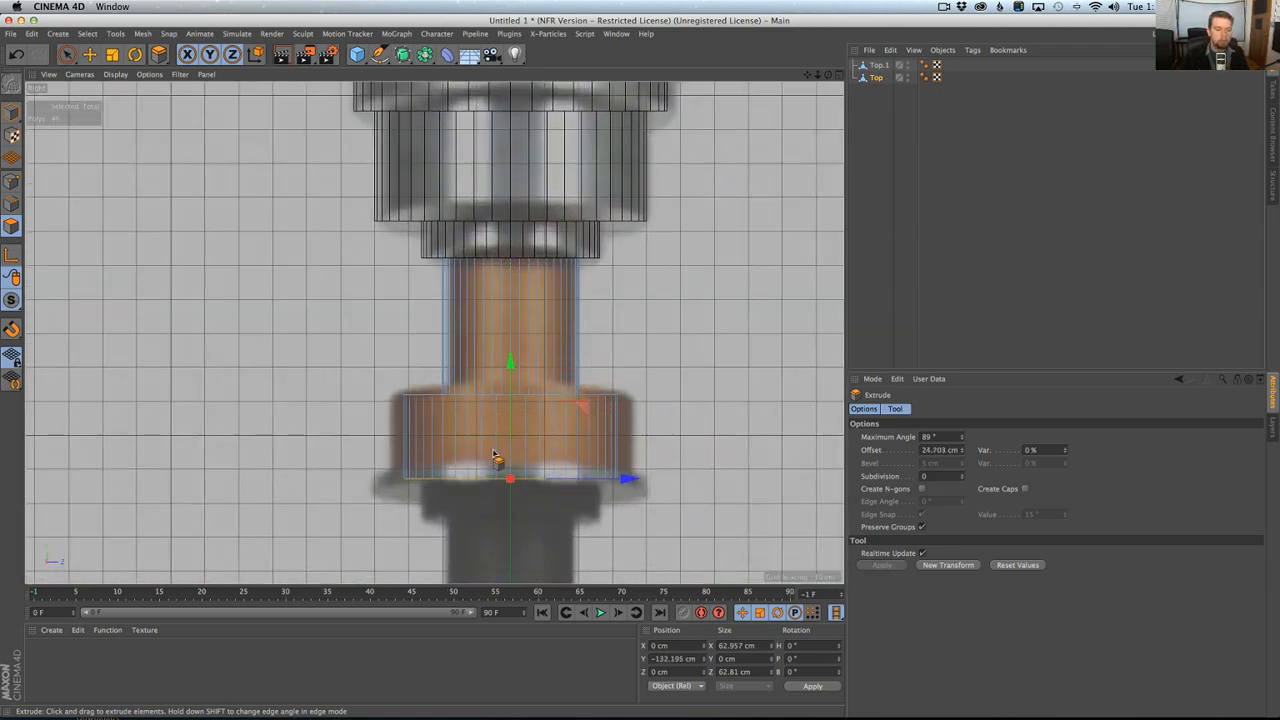
Grow the selection over the copper ring, scale it to about 71.9 cm wide and shrink the selection to its bottom face.
key("u")
key("y")
key("t")
left_click_drag(577, 358, 637, 327)
middle_click_drag(642, 380, 639, 291, "alt")
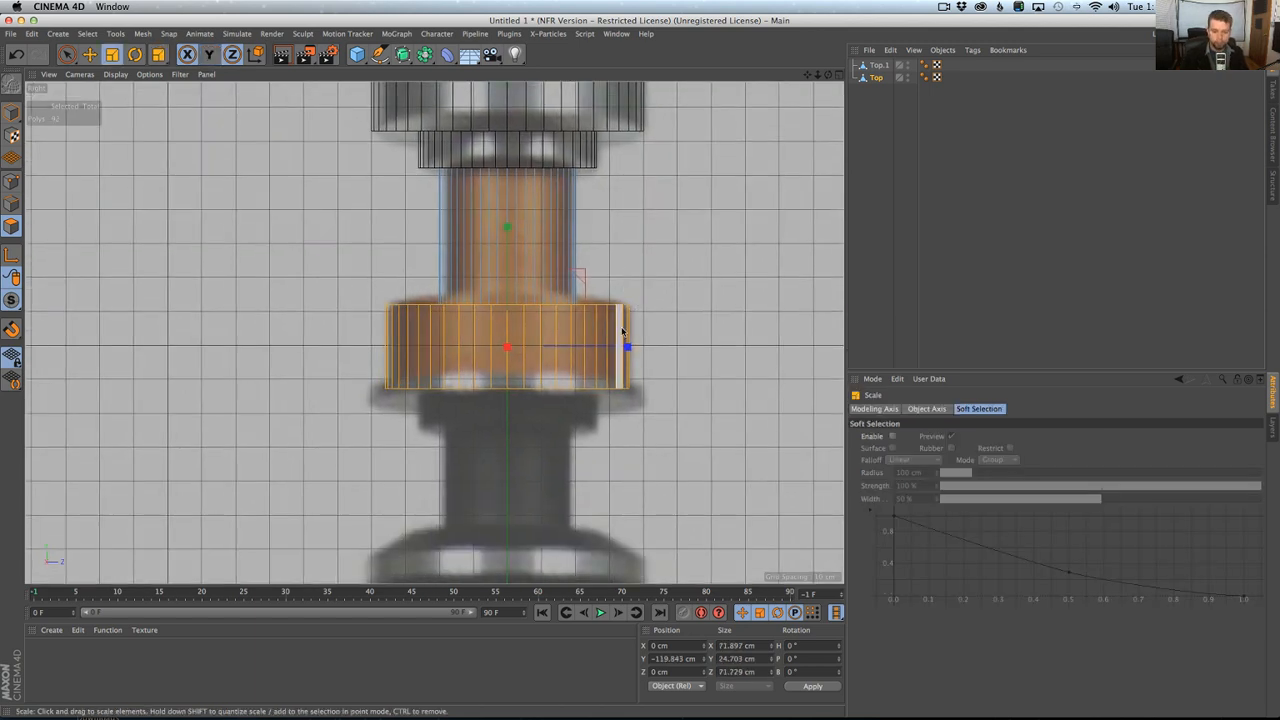
middle_click_drag(610, 374, 606, 307, "alt")
key("u")
key("k")
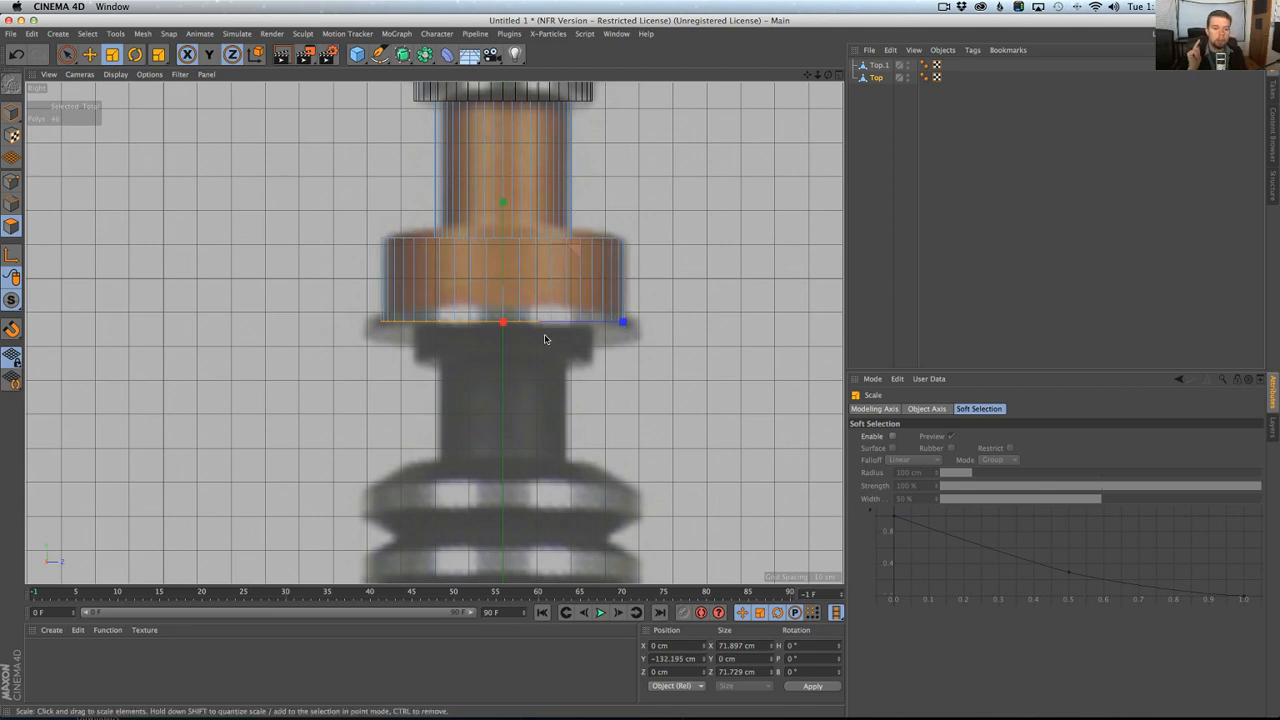
Rename the copper neck object as Top2.
double_click(880, 65)
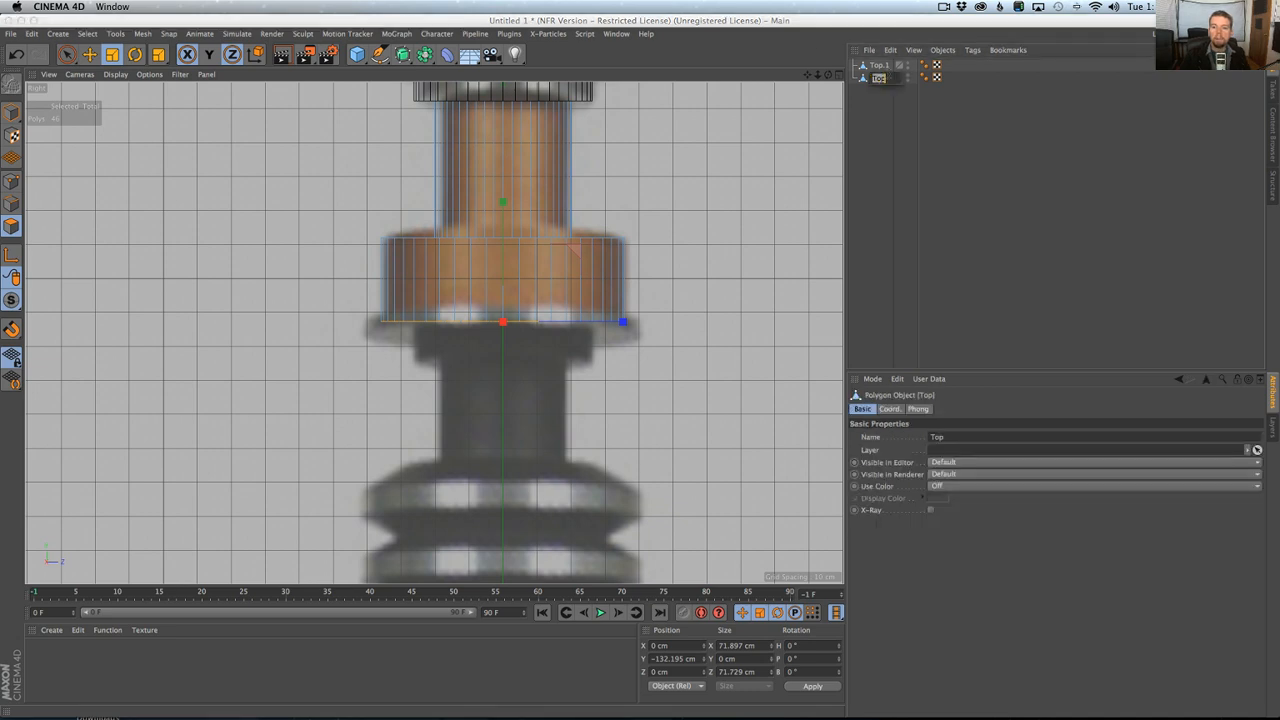
key("Return")
left_click(877, 78)
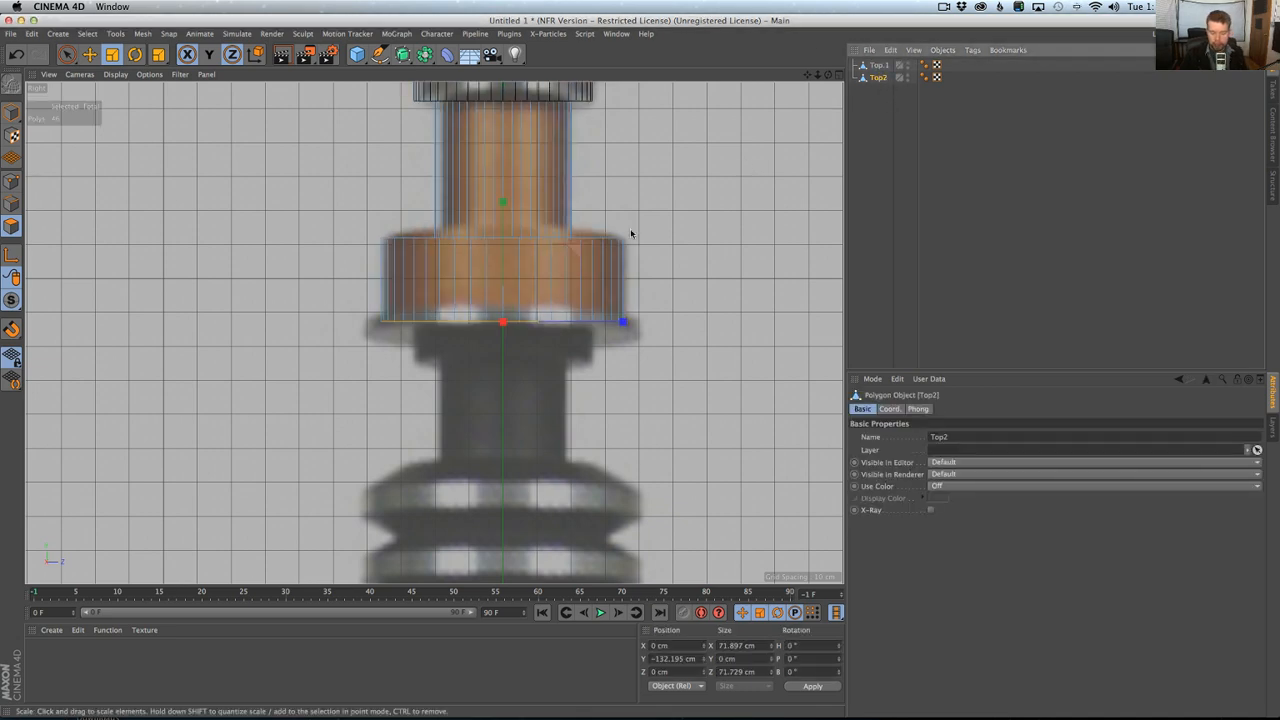
Split the ring's bottom face into a separate object and scale the new disc to about 81.6 cm wide.
key("u")
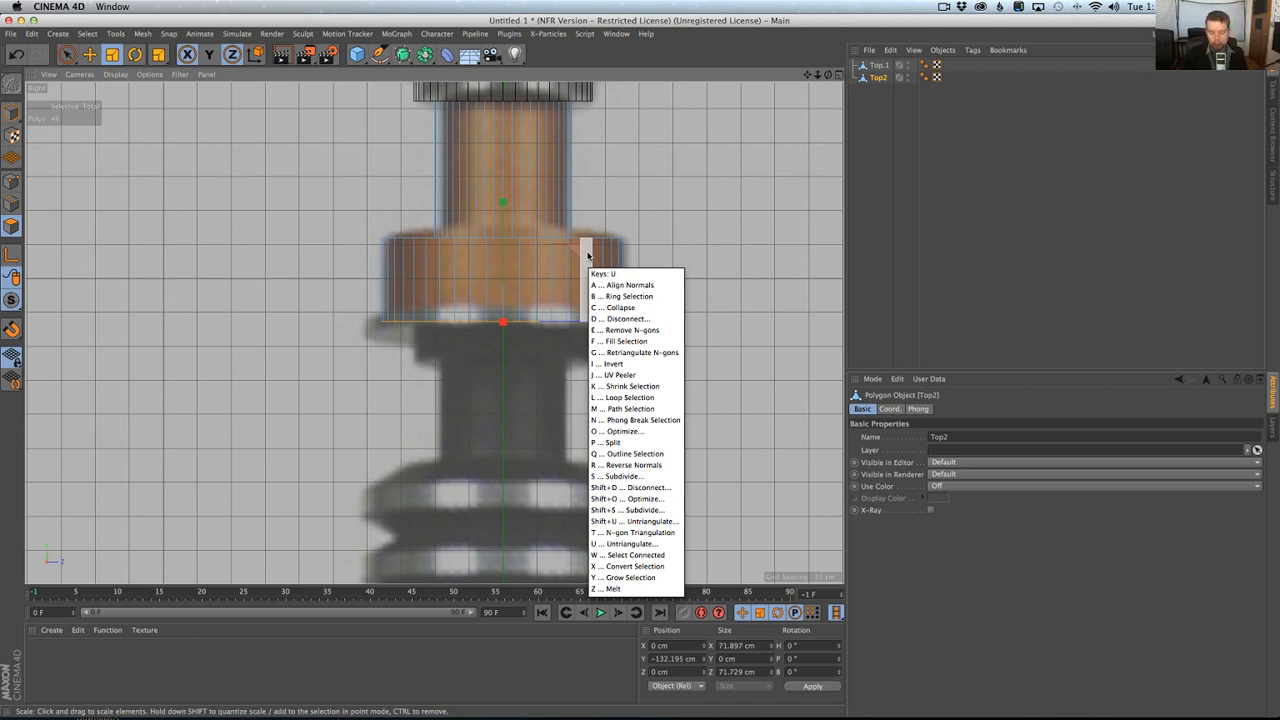
key("p")
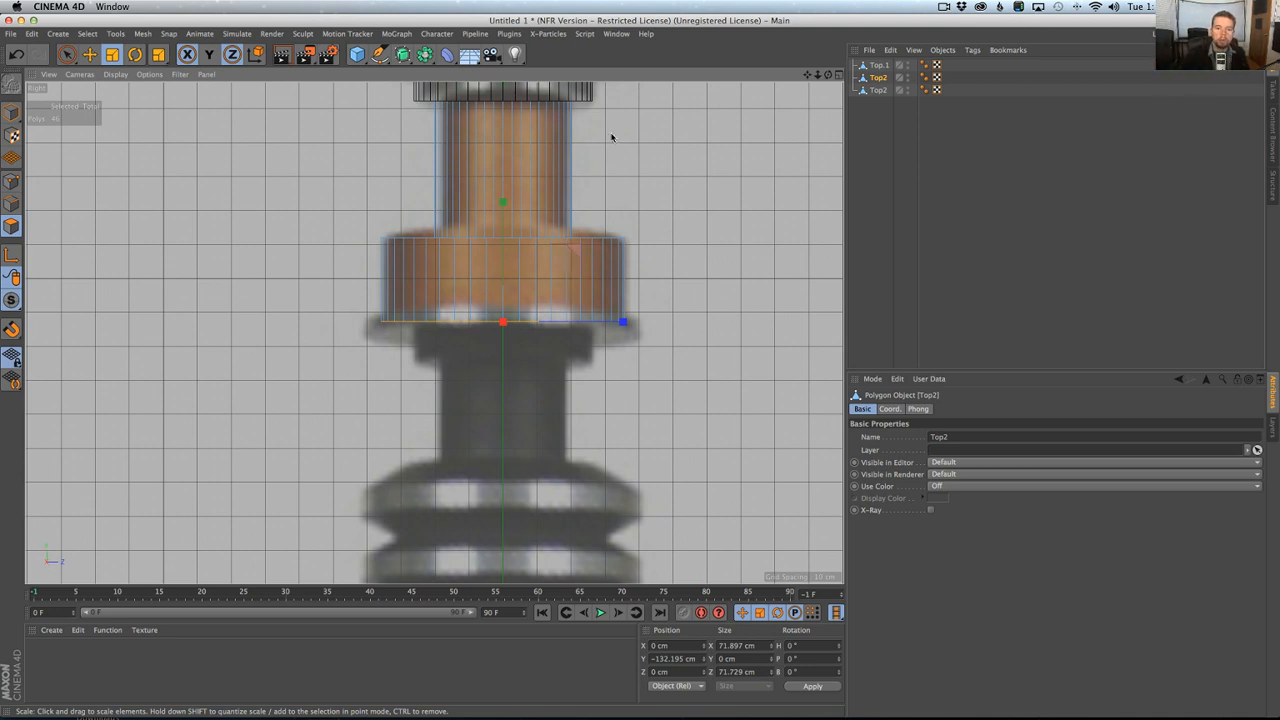
left_click(879, 90)
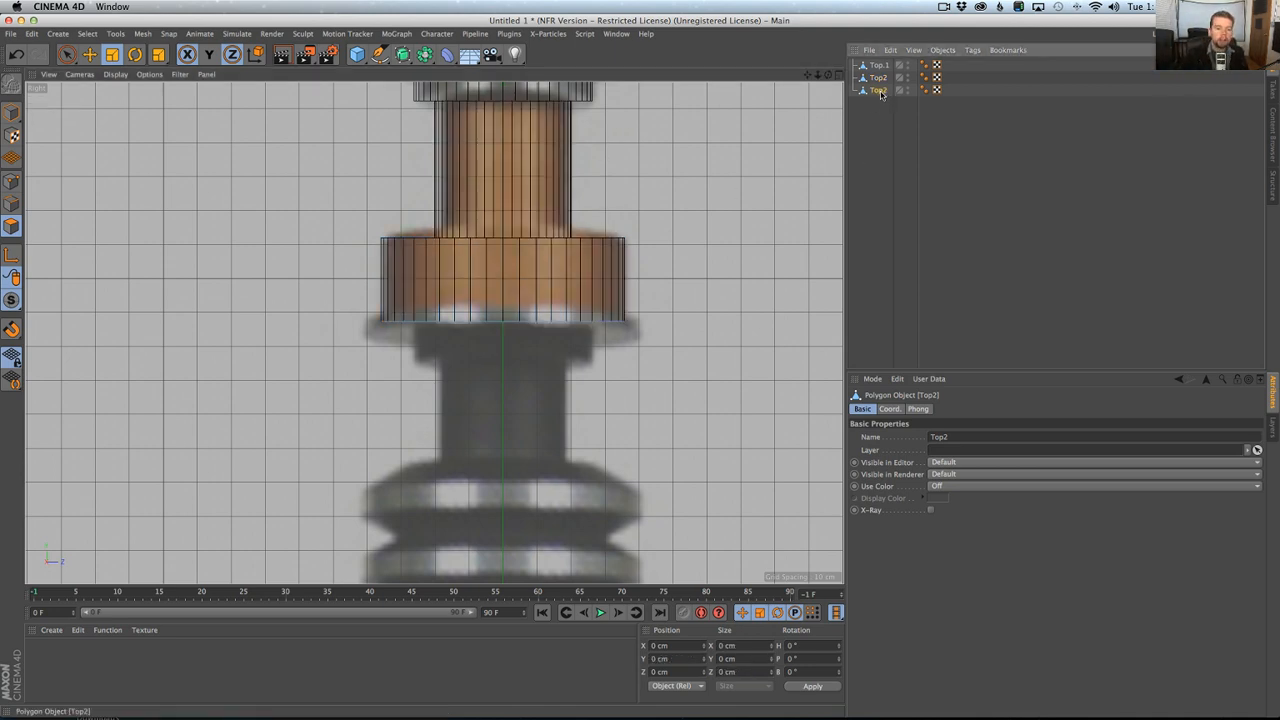
double_click(490, 332)
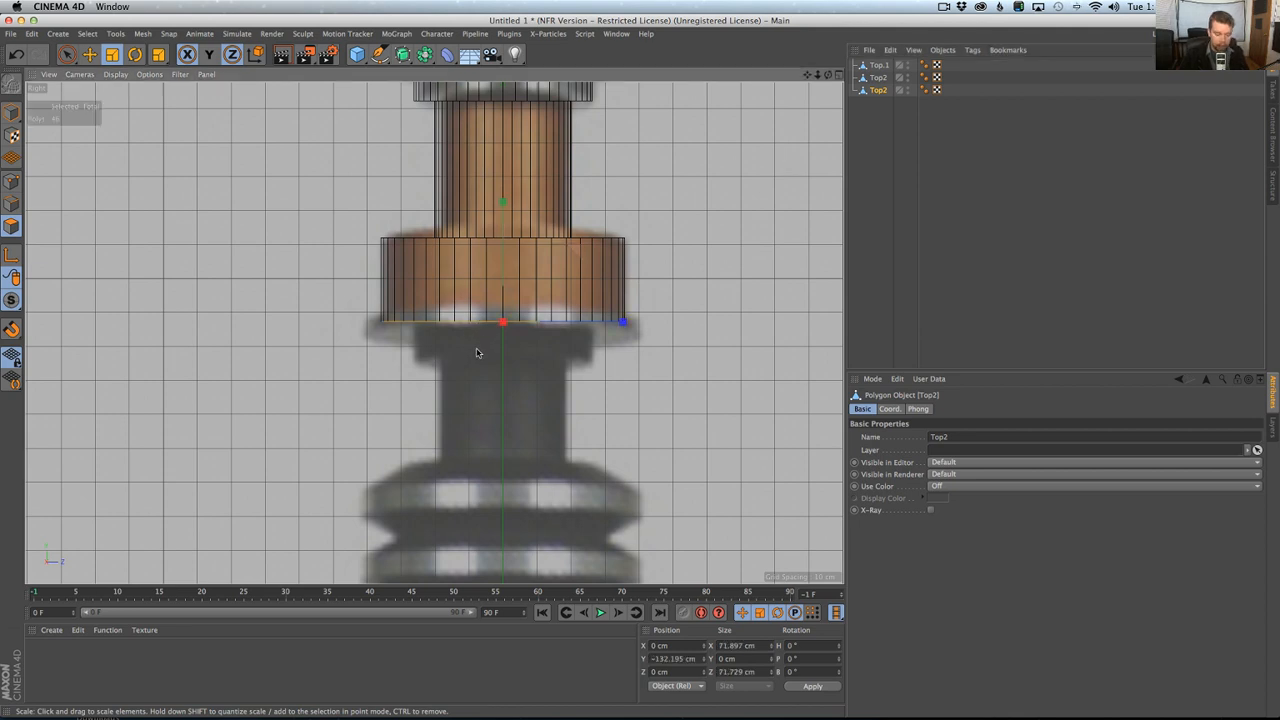
key("t")
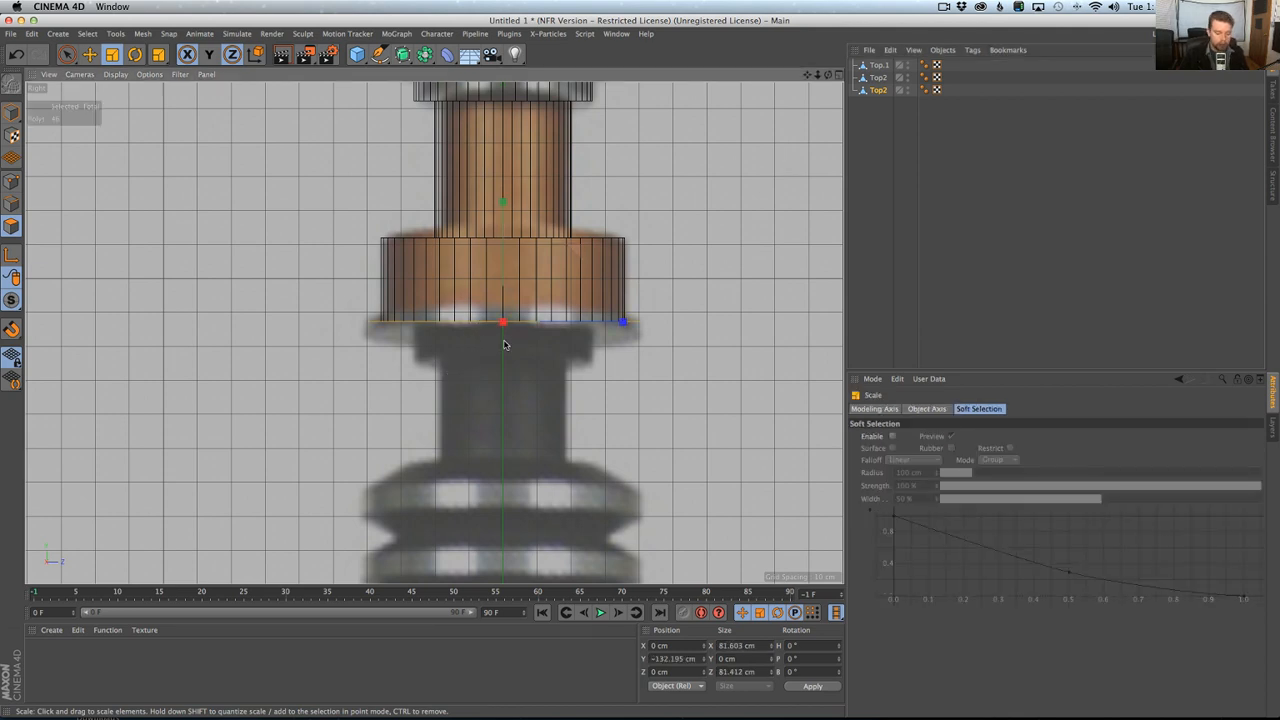
Extrude the split disc about 14.7 cm downward below the copper ring.
key("d")
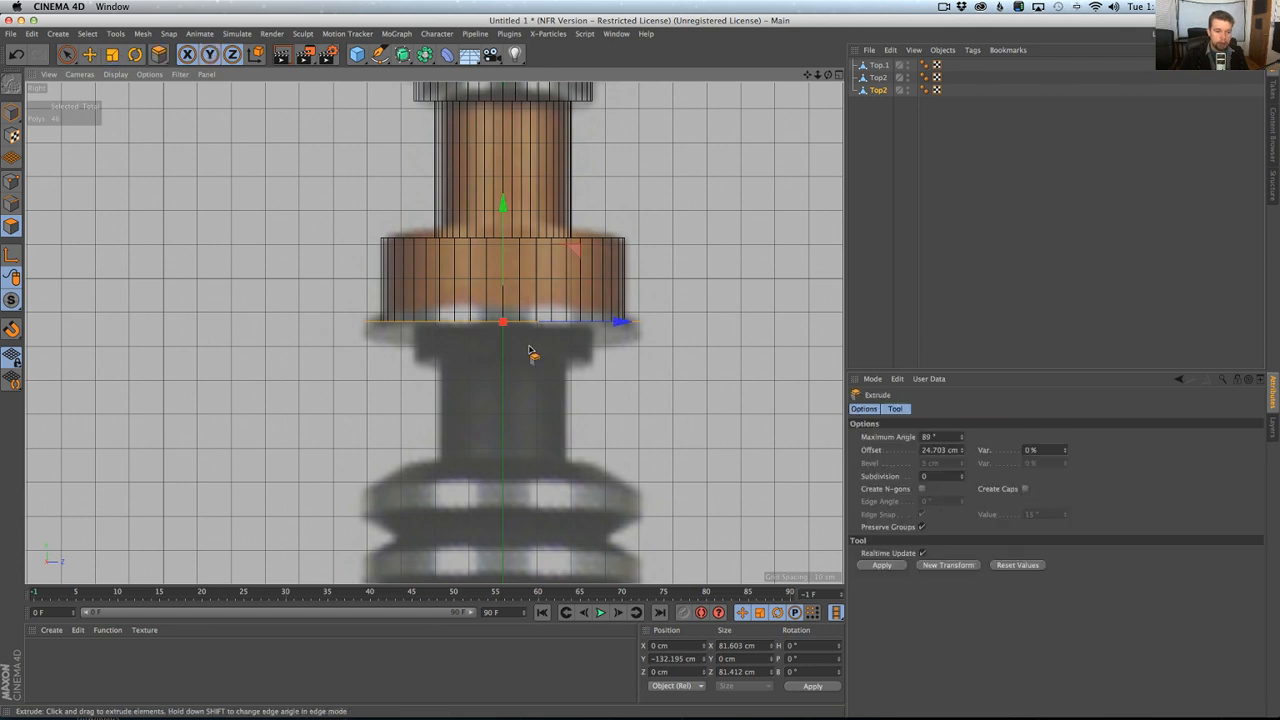
middle_click(611, 320)
middle_click(369, 317)
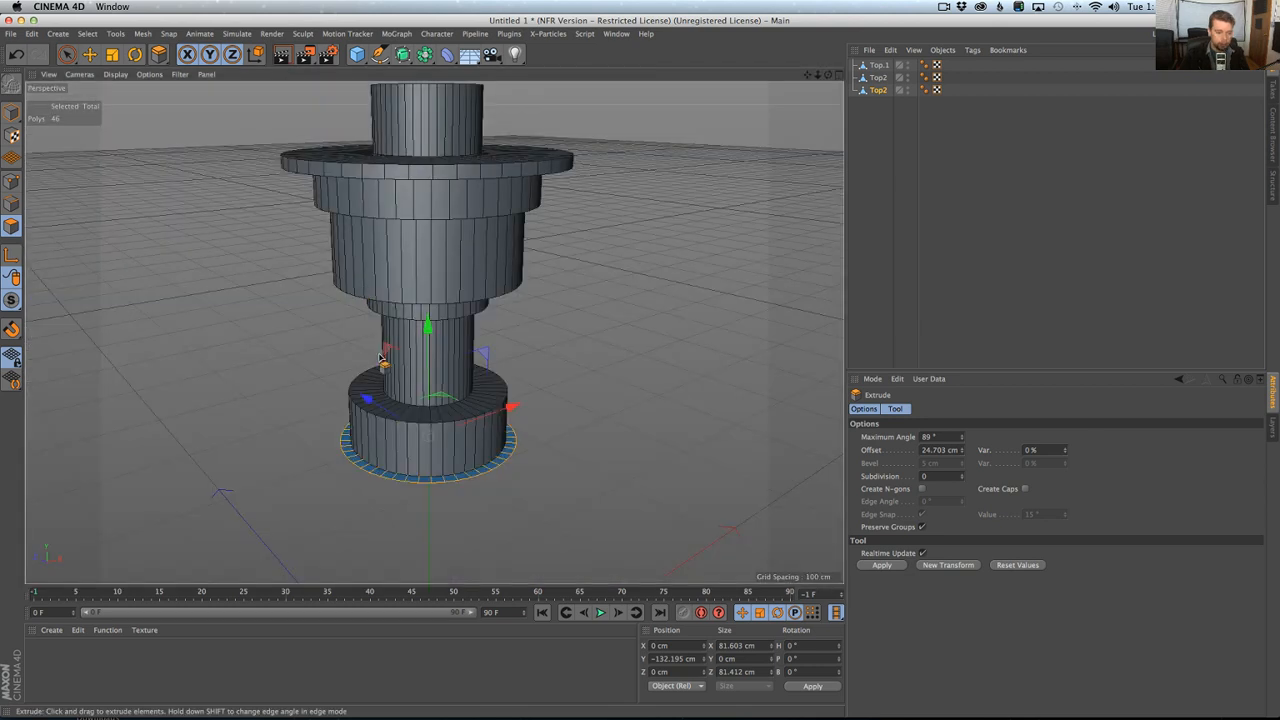
left_click_drag(354, 390, 402, 422)
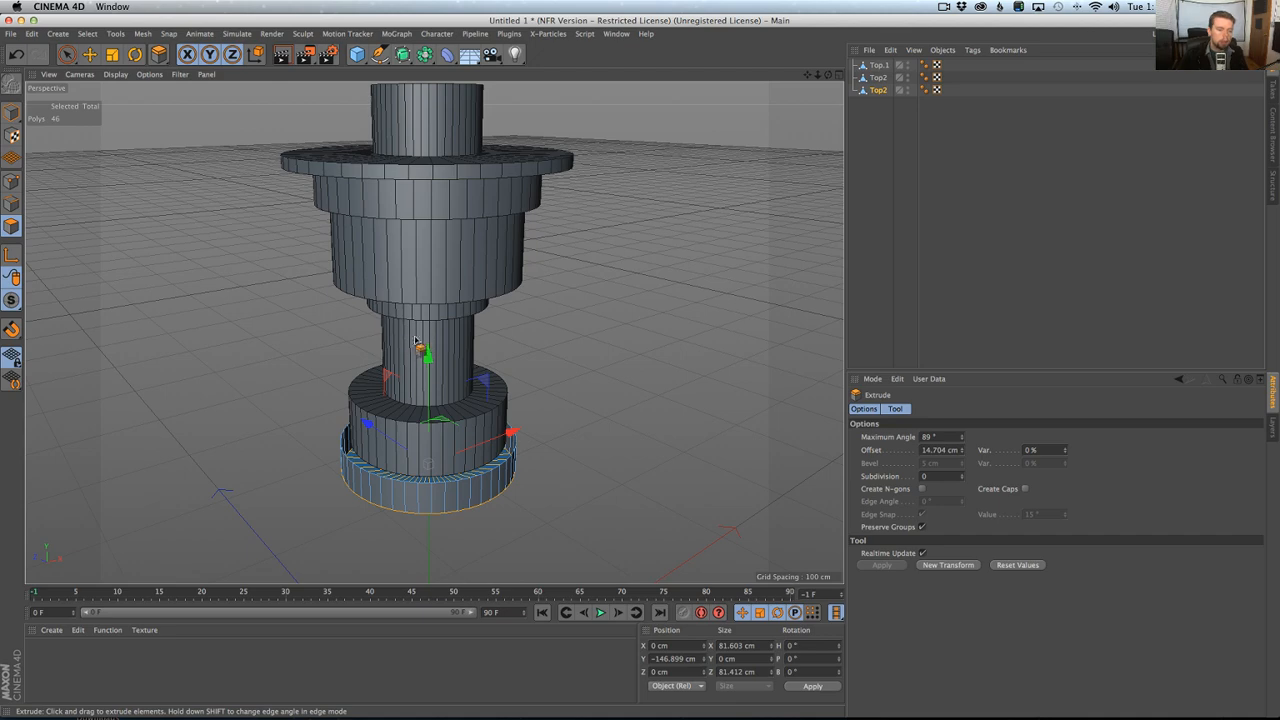
left_click_drag(409, 343, 430, 324, "alt")
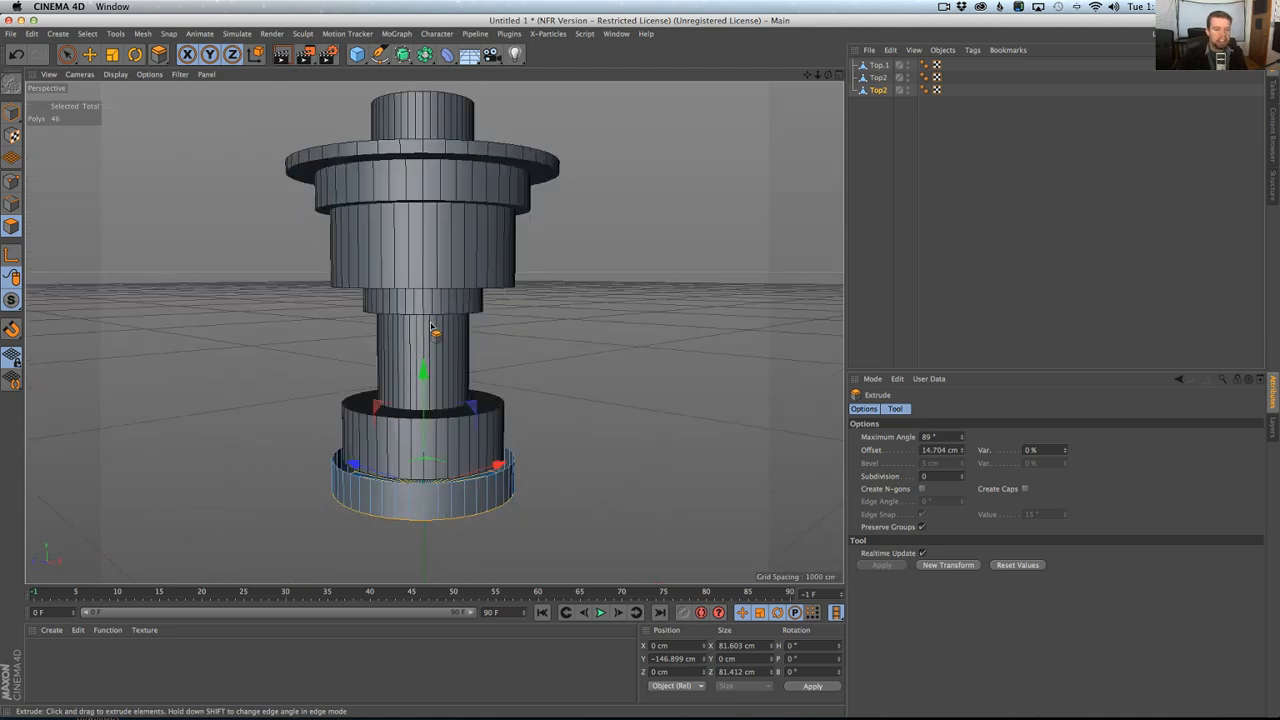
Undo the last extrusion, enable Create Caps and extrude the disc about 4.6 cm downward.
left_click_drag(440, 452, 443, 498, "alt")
key("super+z")
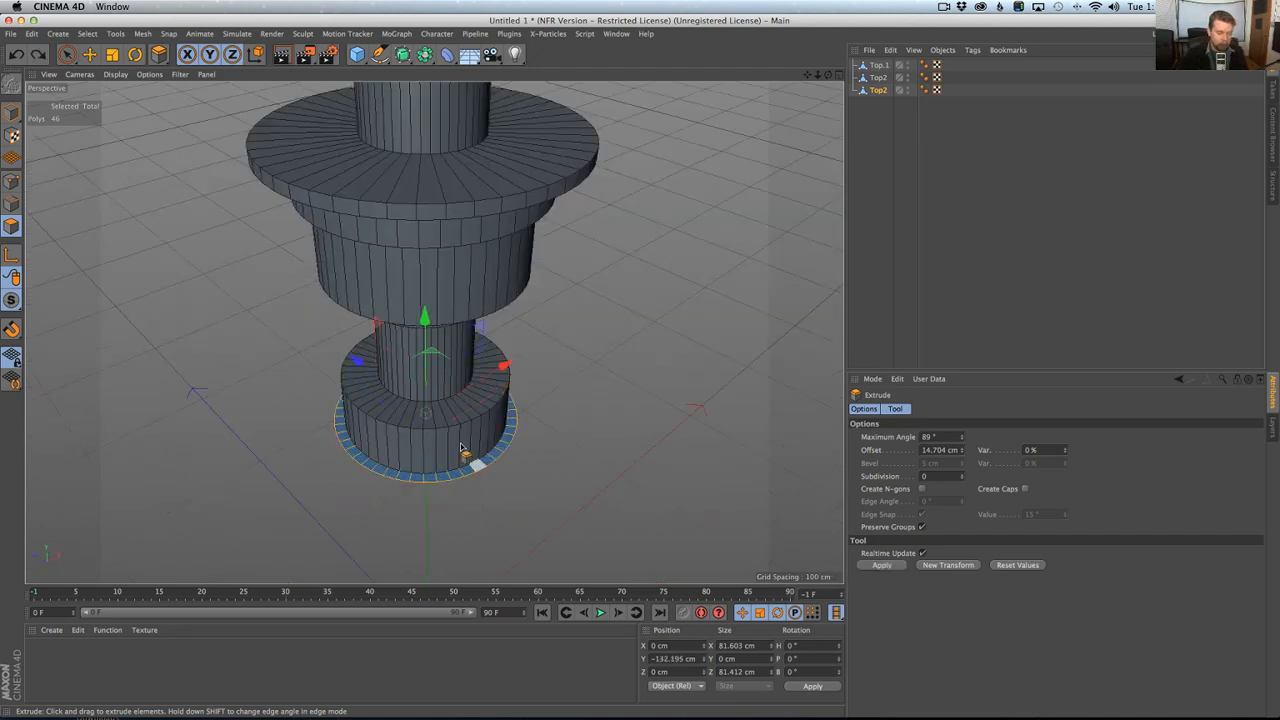
left_click(1024, 489)
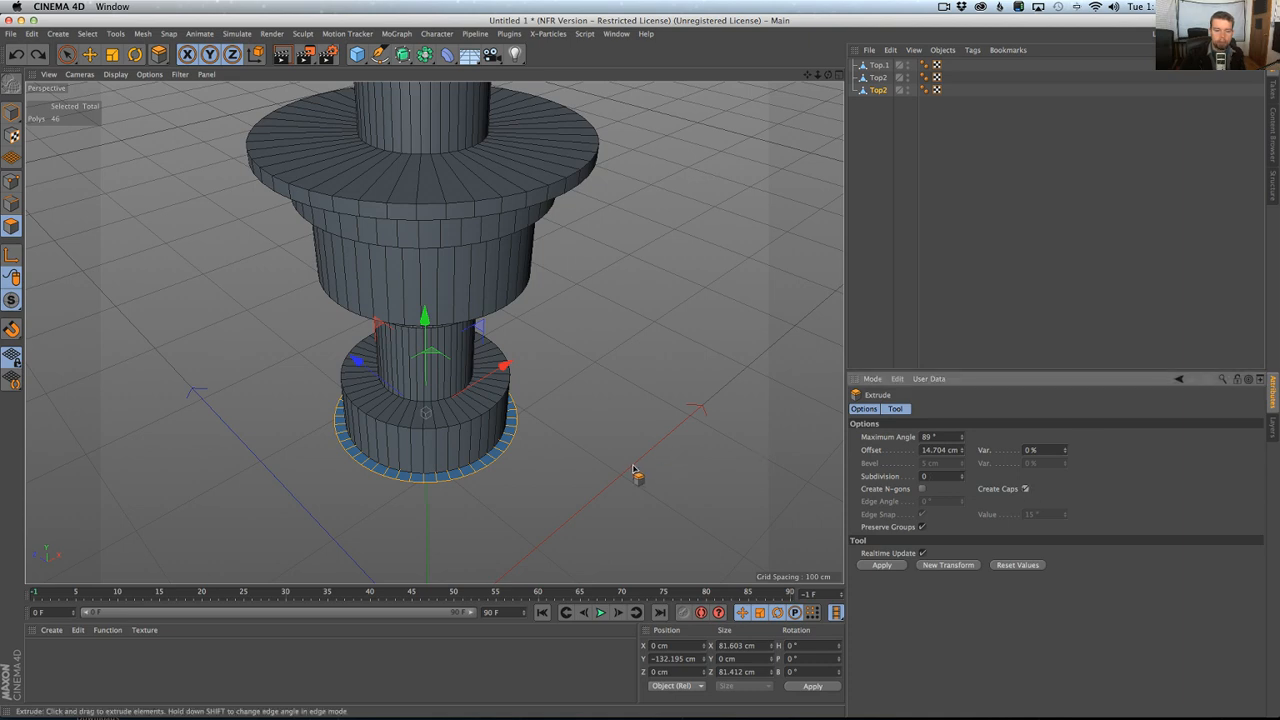
left_click_drag(571, 463, 569, 466)
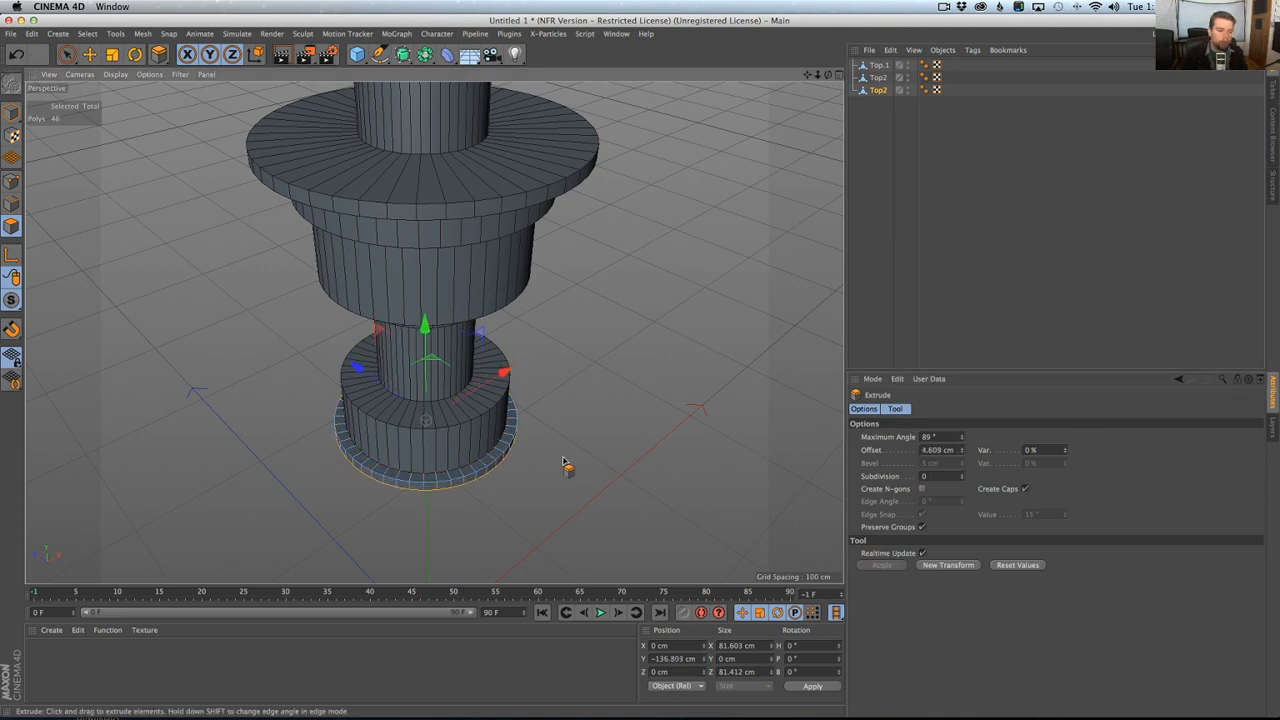
Inset the thin disc's bottom face about 12.2 cm with Extrude Inner against the reference image.
left_click_drag(591, 514, 548, 432, "alt")
middle_click(546, 431)
middle_click(335, 287)
middle_click(508, 462)
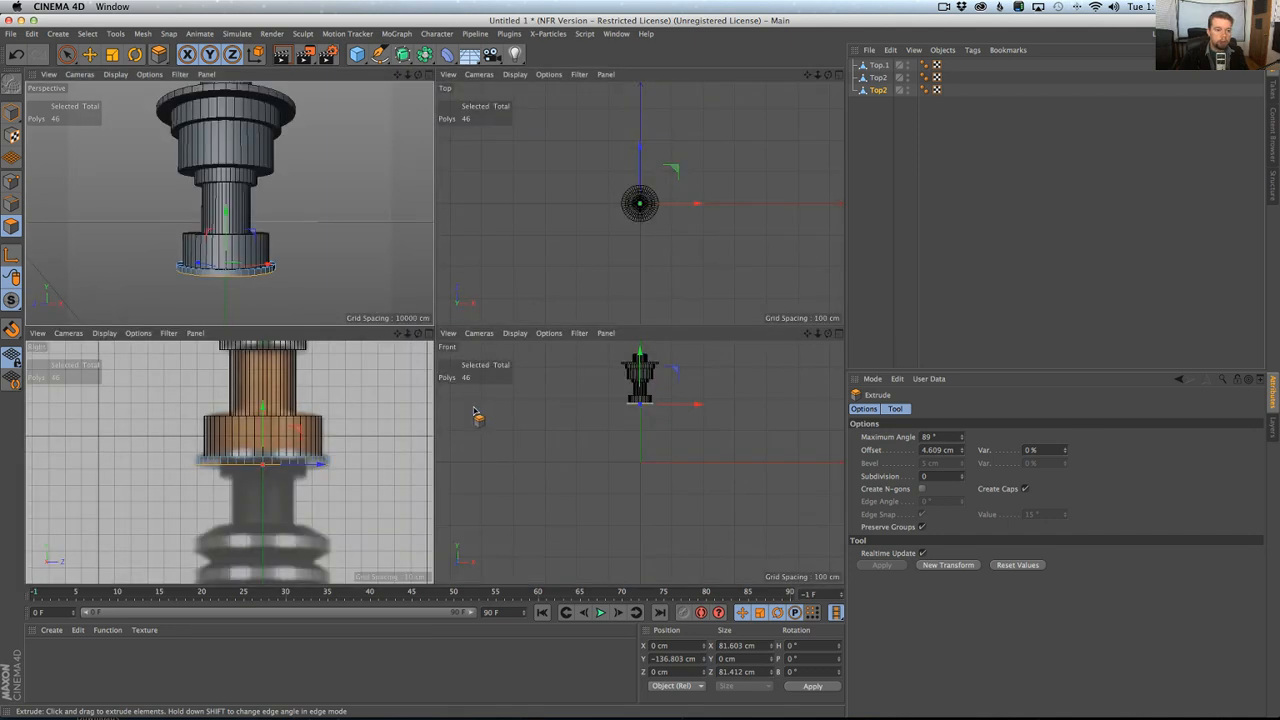
middle_click(400, 450)
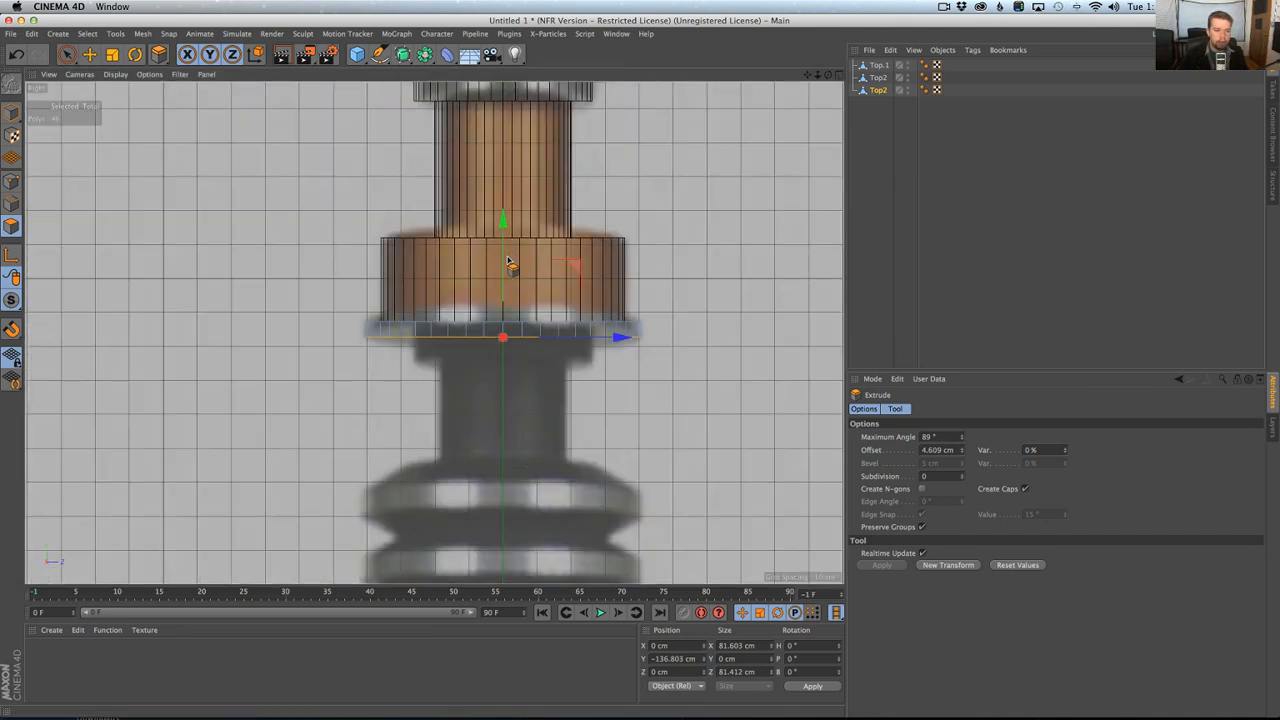
key("i")
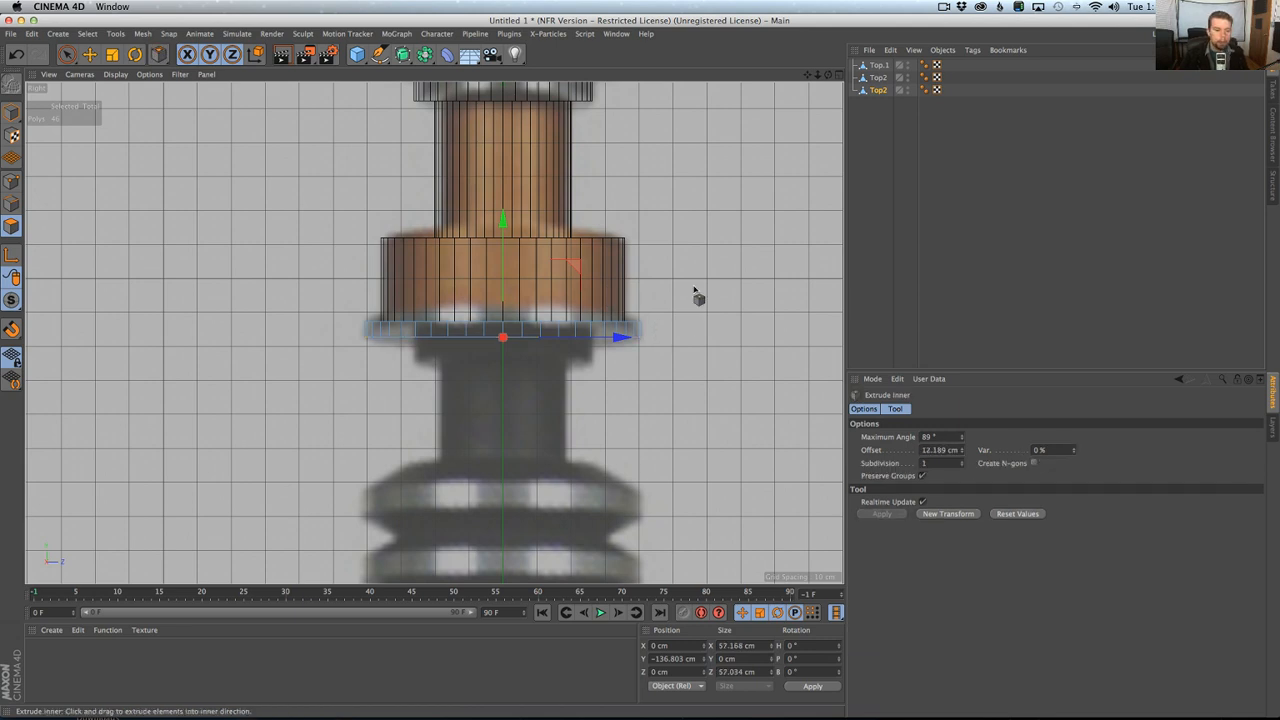
Try to extrude the inset face about 8.3 cm downward and scale the section to about 53.6 cm wide.
key("d")
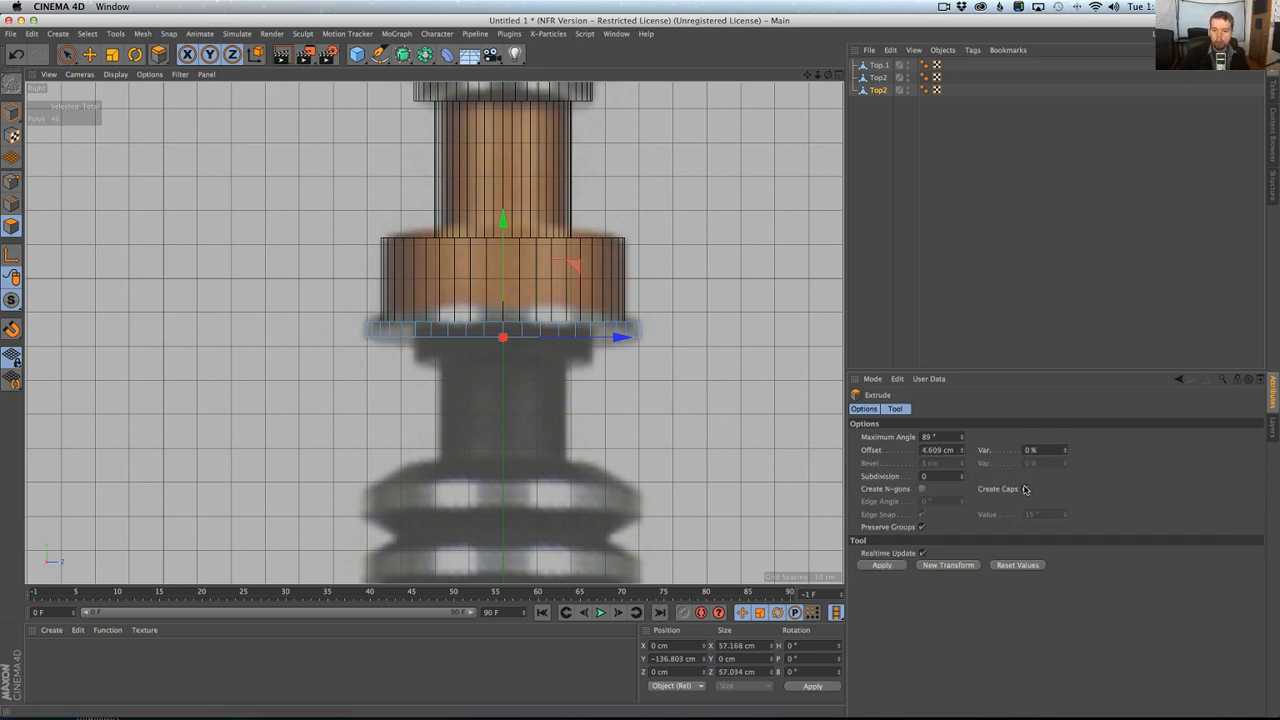
mouse_move(643, 429)
left_mouse_down()
mouse_move(724, 429)
mouse_move(628, 422)
left_mouse_up()
key("u")
key("y")
key("t")
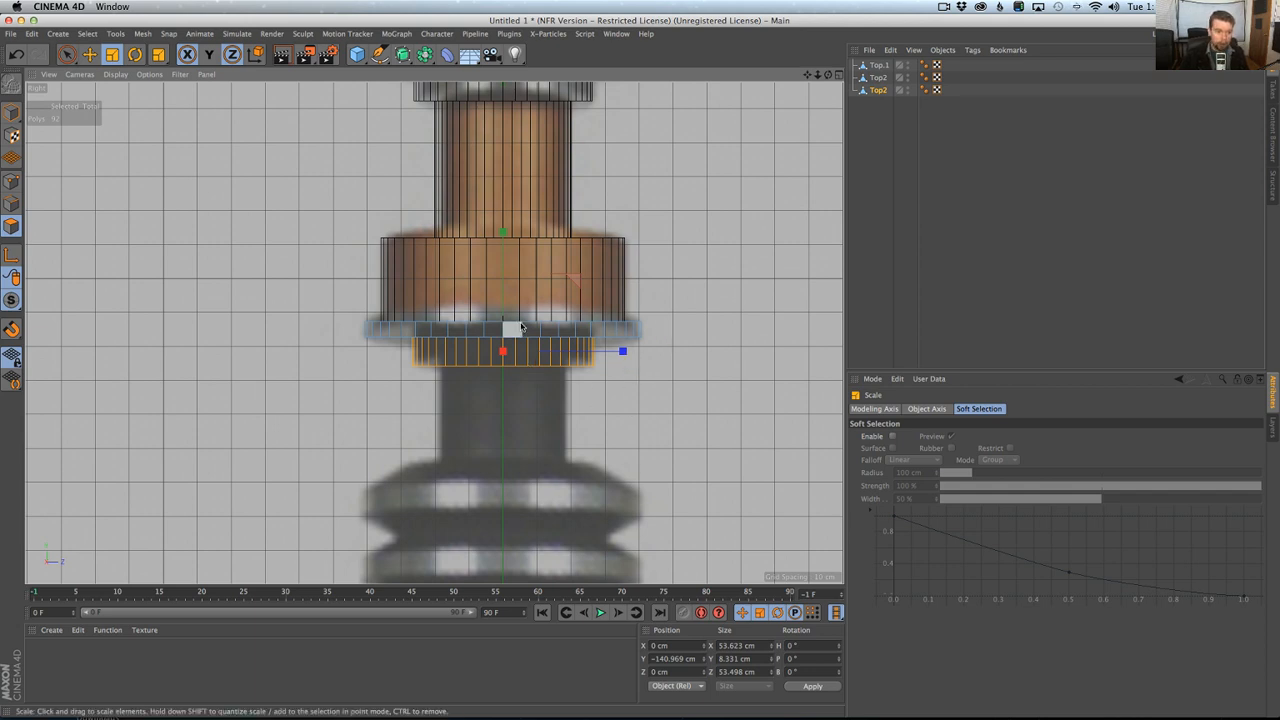
key("super+z")
key("super+z")
key("super+z")
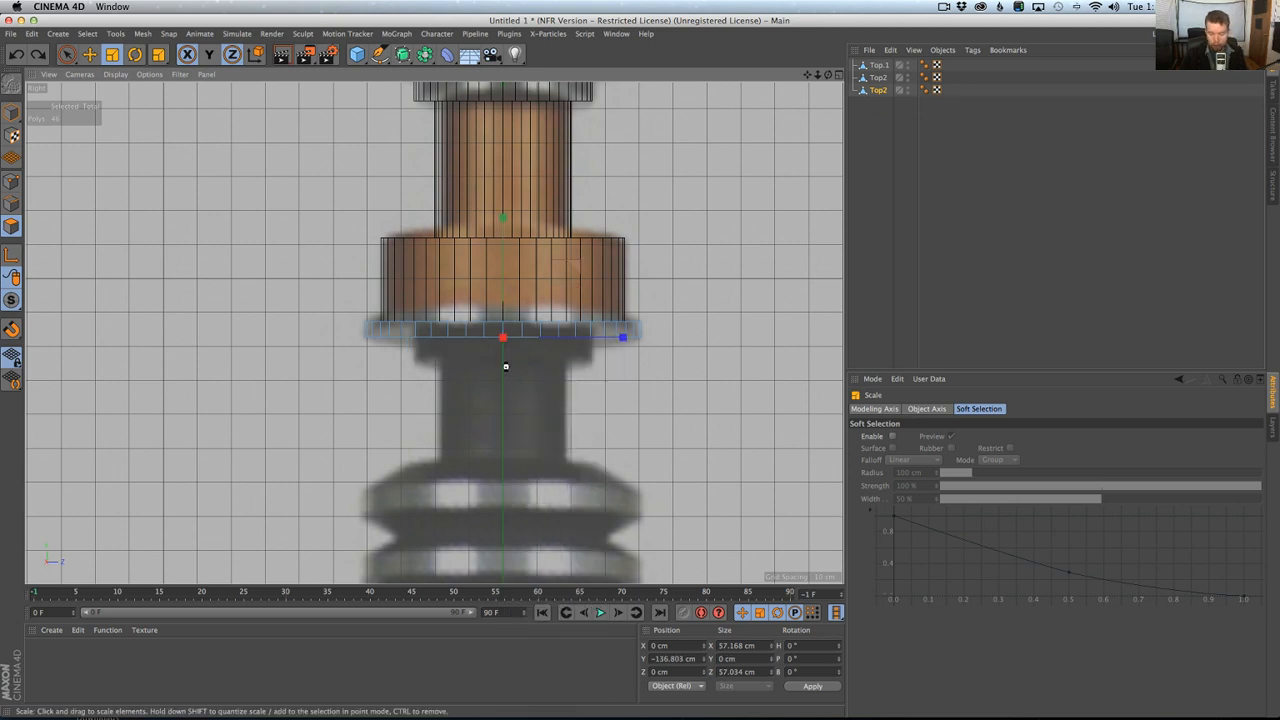
Try to split the inset face into a separate object.
key("u")
key("p")
left_click(879, 103)
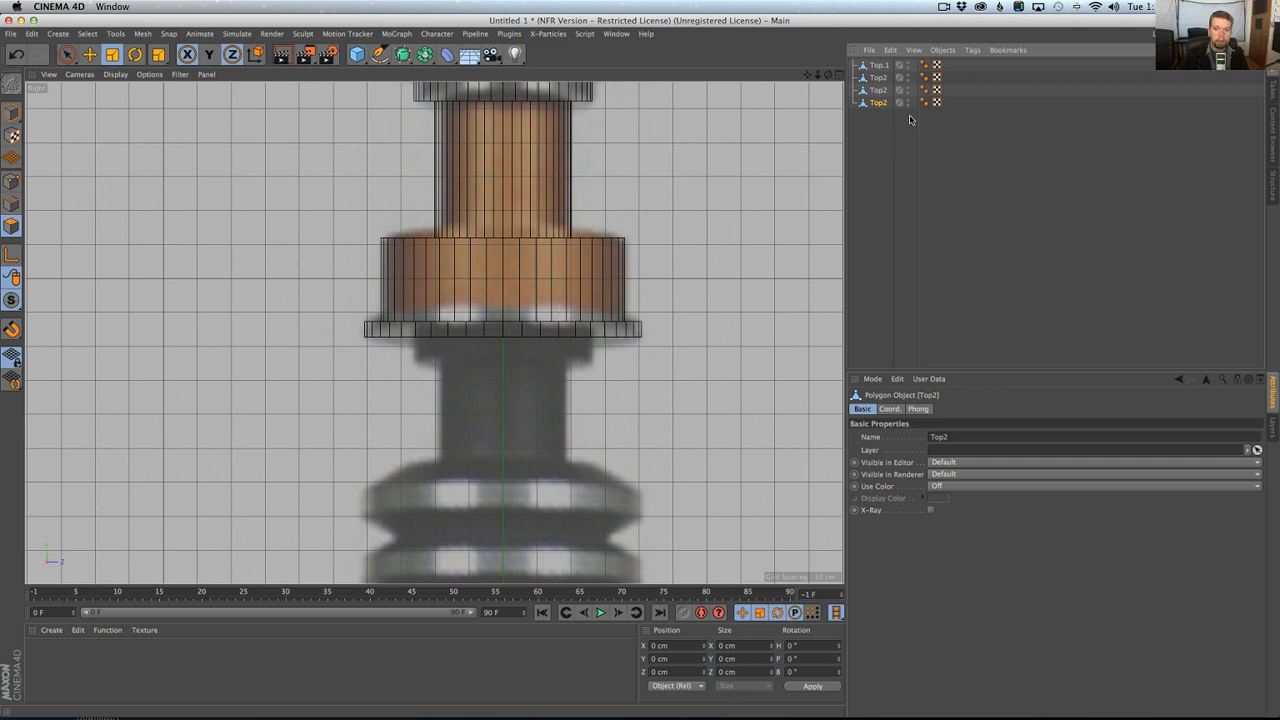
Grow the disc's selection to its whole bottom face, undo the earlier split and split this face into a separate object.
left_click(878, 90)
key("u")
key("y")
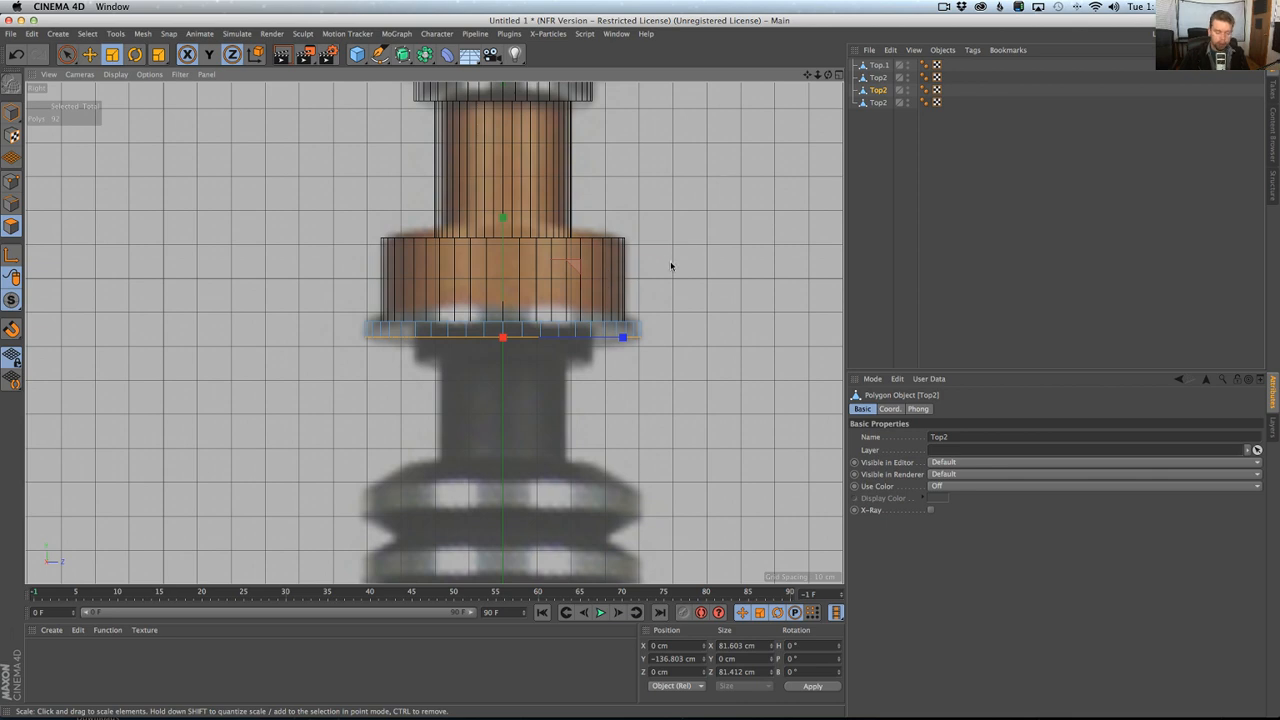
left_click(880, 103)
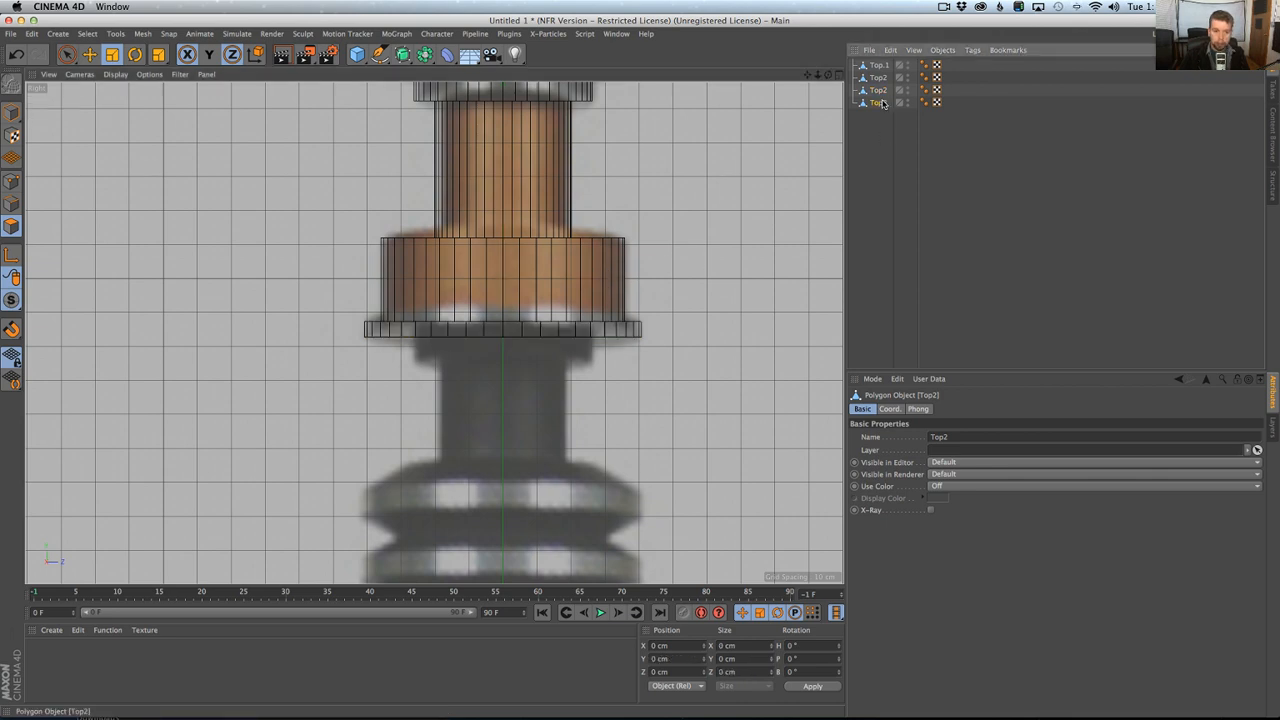
key("super+z")
key("u")
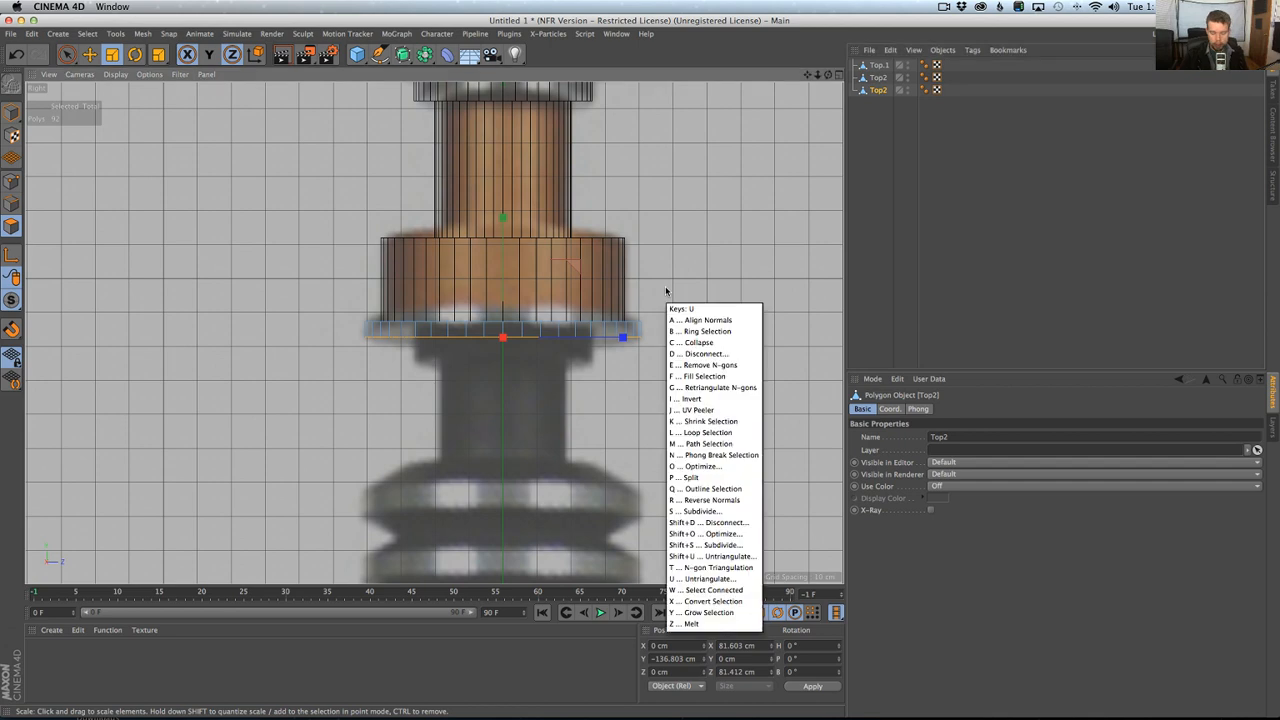
key("p")
left_click(878, 103)
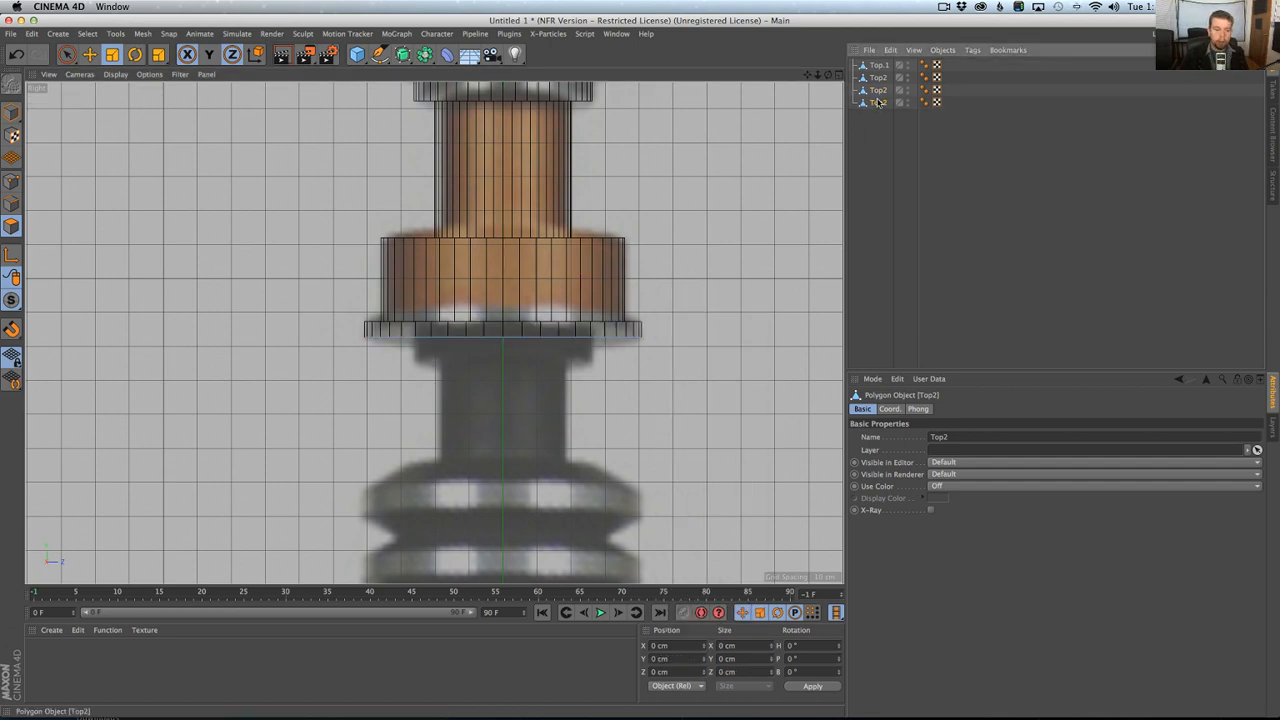
Try to inset the new object's polygons about 14.7 cm and extrude them about 5.5 cm.
key("super+a")
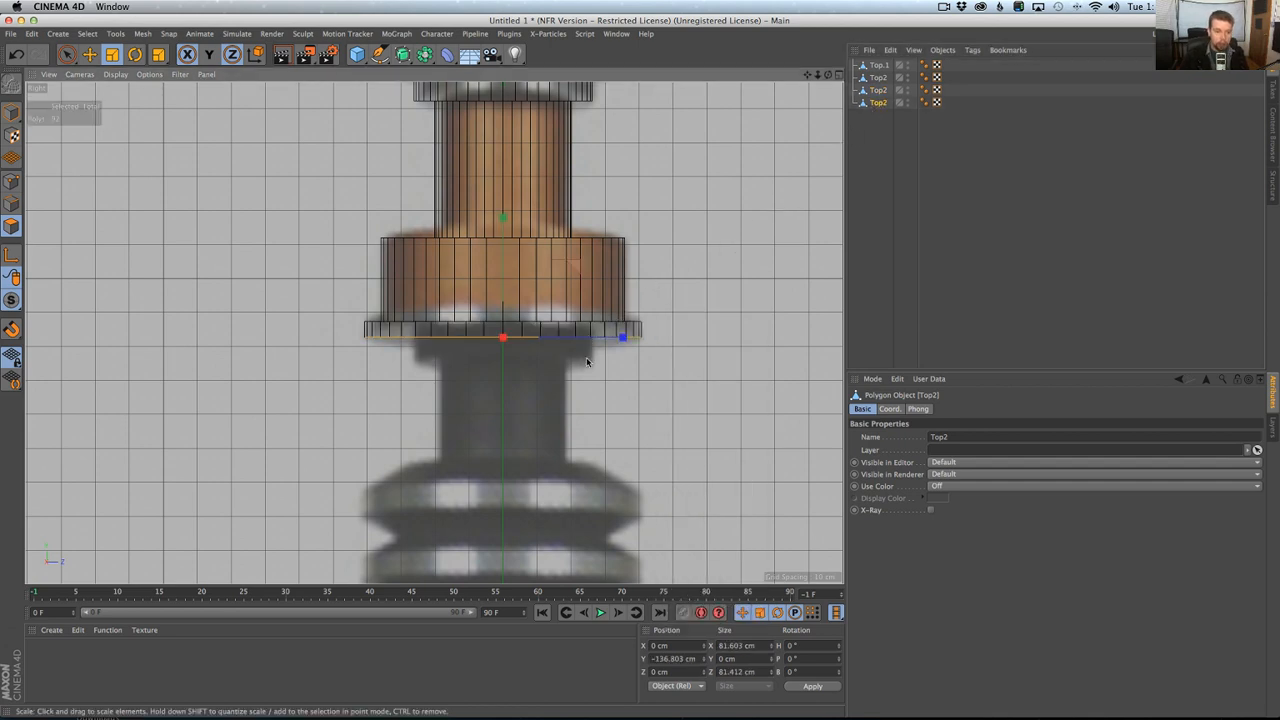
key("i")
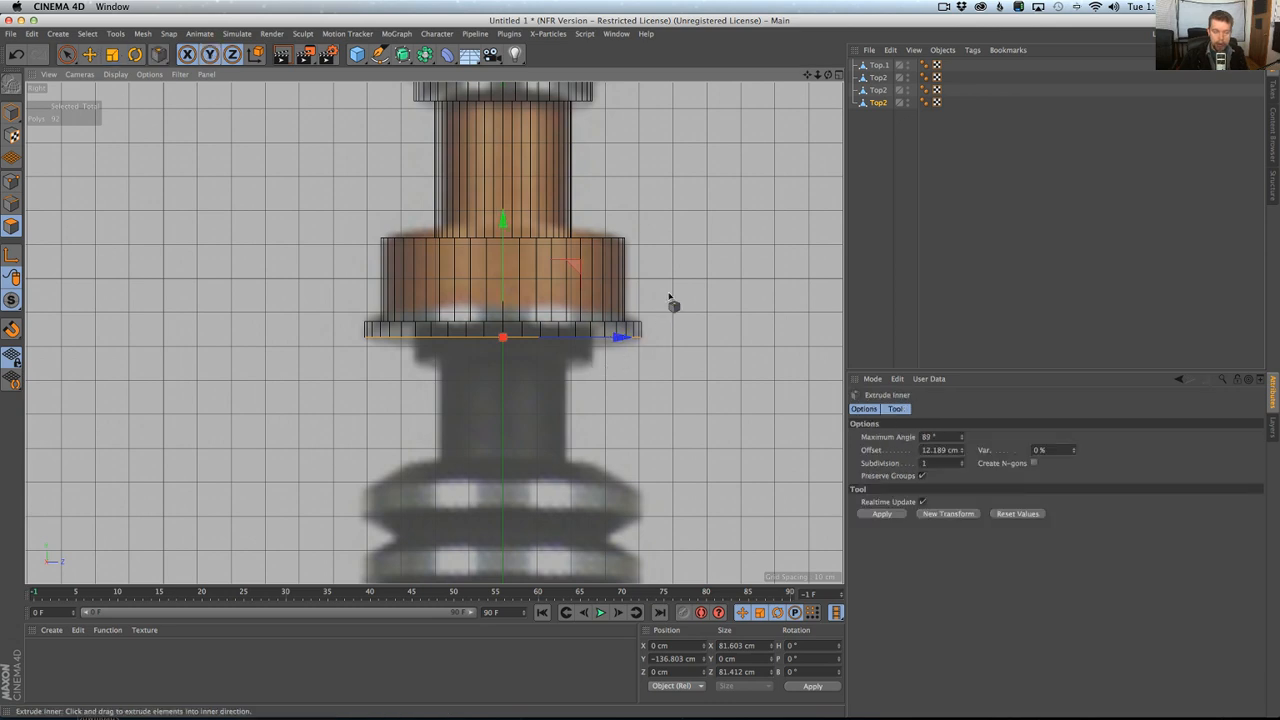
mouse_move(673, 302)
left_mouse_down()
mouse_move(694, 268)
mouse_move(675, 289)
mouse_move(692, 289)
left_mouse_up()
key("d")
key("super+z")
Select the inner polygon loop on the underside of the split bottom face.
middle_click(636, 328)
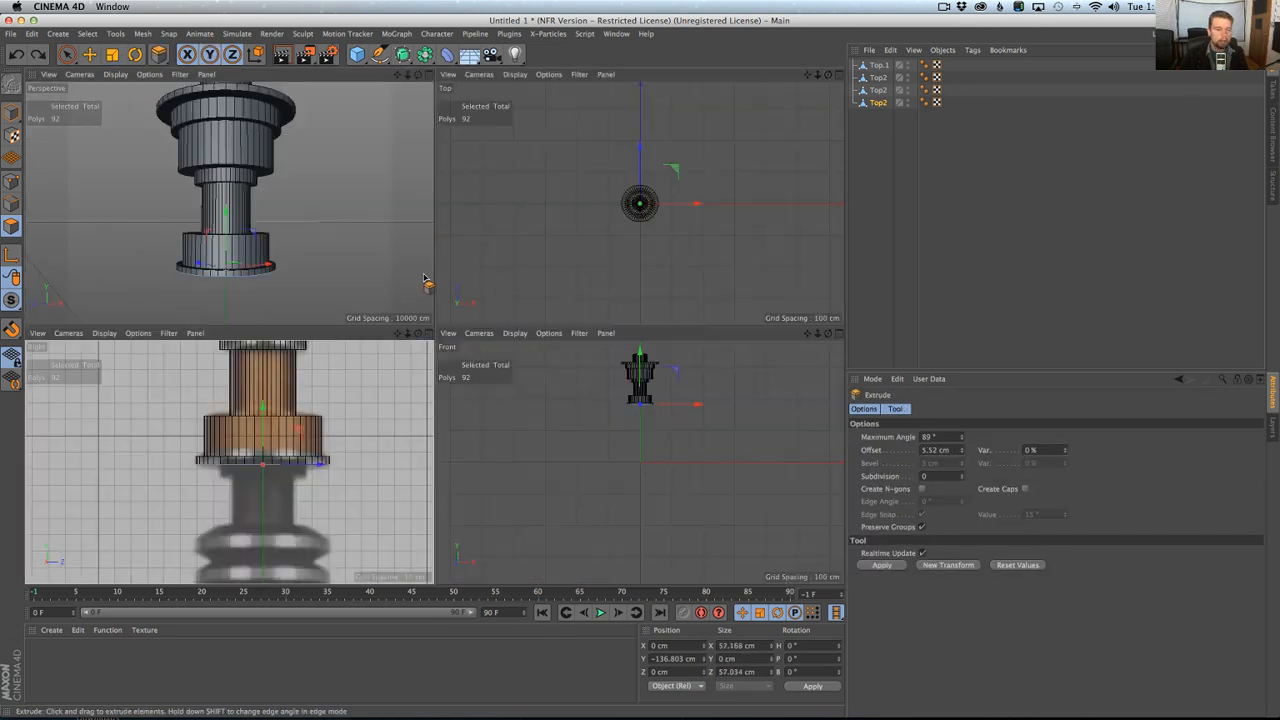
middle_click(429, 282)
scroll(490, 350, "up", 3)
middle_click_drag(490, 350, 492, 263, "alt")
left_click_drag(486, 264, 497, 234, "alt")
middle_click_drag(498, 262, 508, 210, "alt")
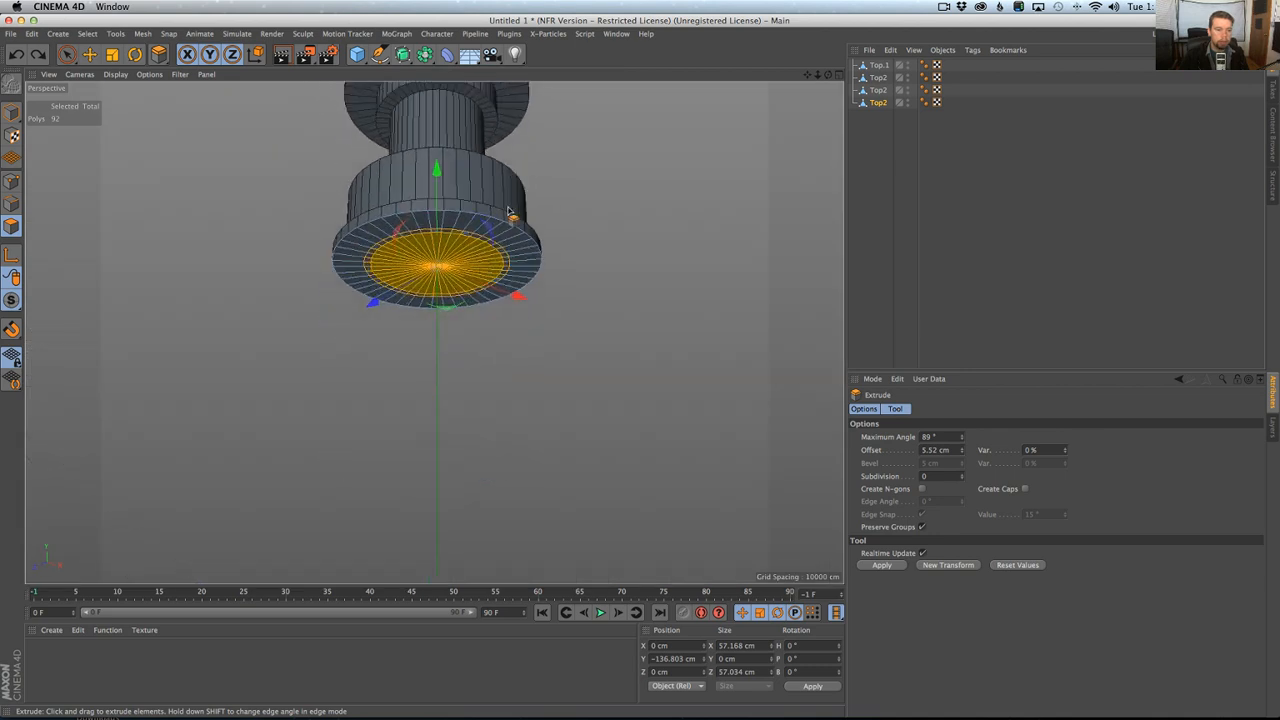
right_click_drag(451, 283, 484, 260, "alt")
key("super+a")
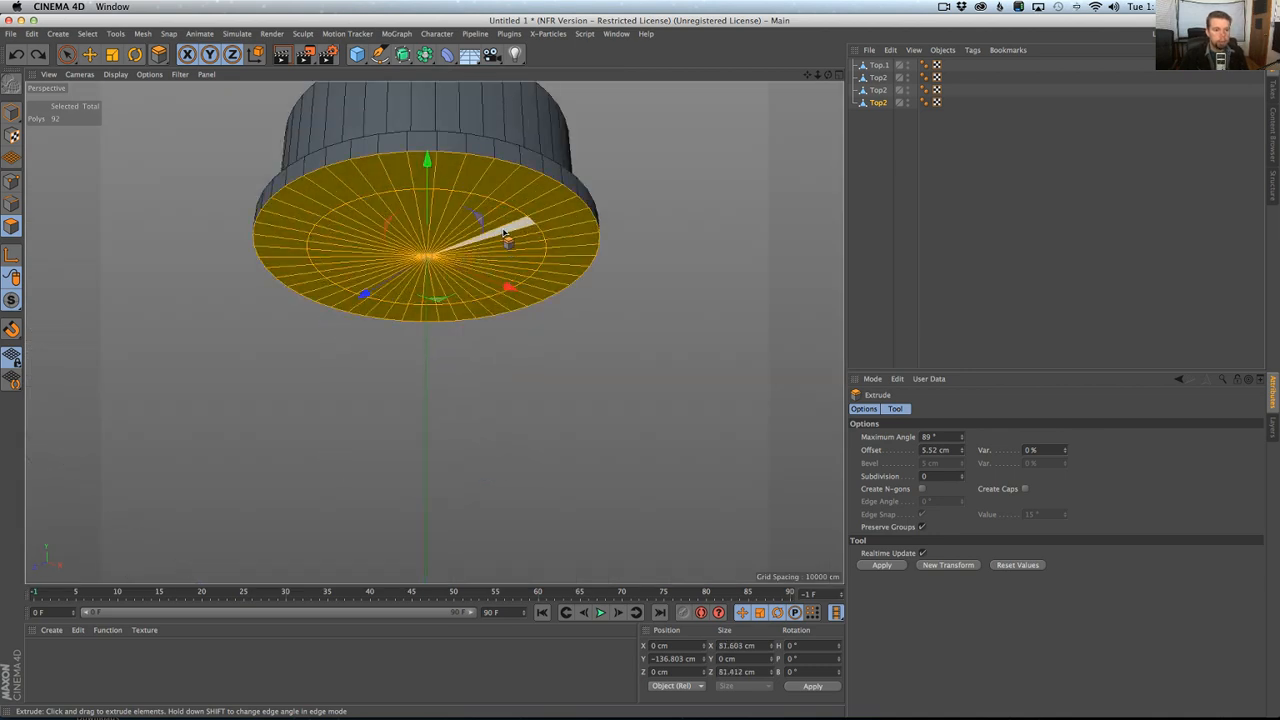
key("u")
key("l")
left_click(534, 264)
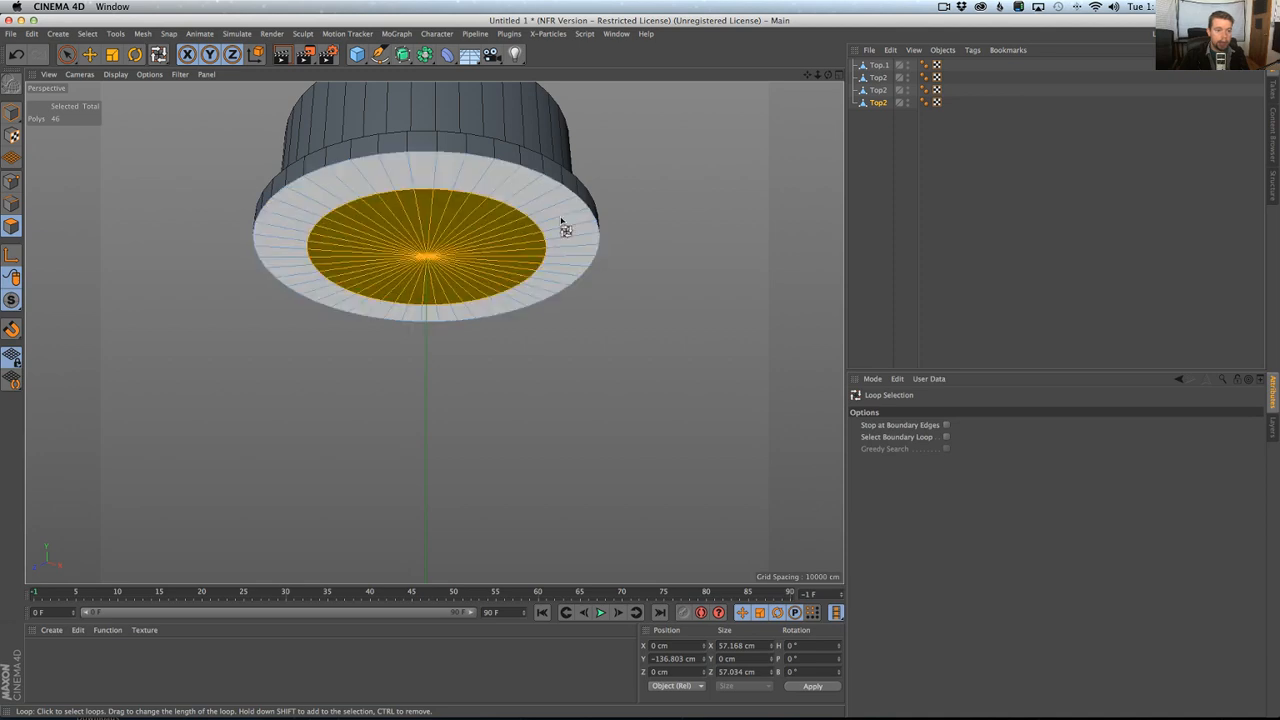
Collapse the inner polygons to the centre by setting their X and Z size to 0.
key("t")
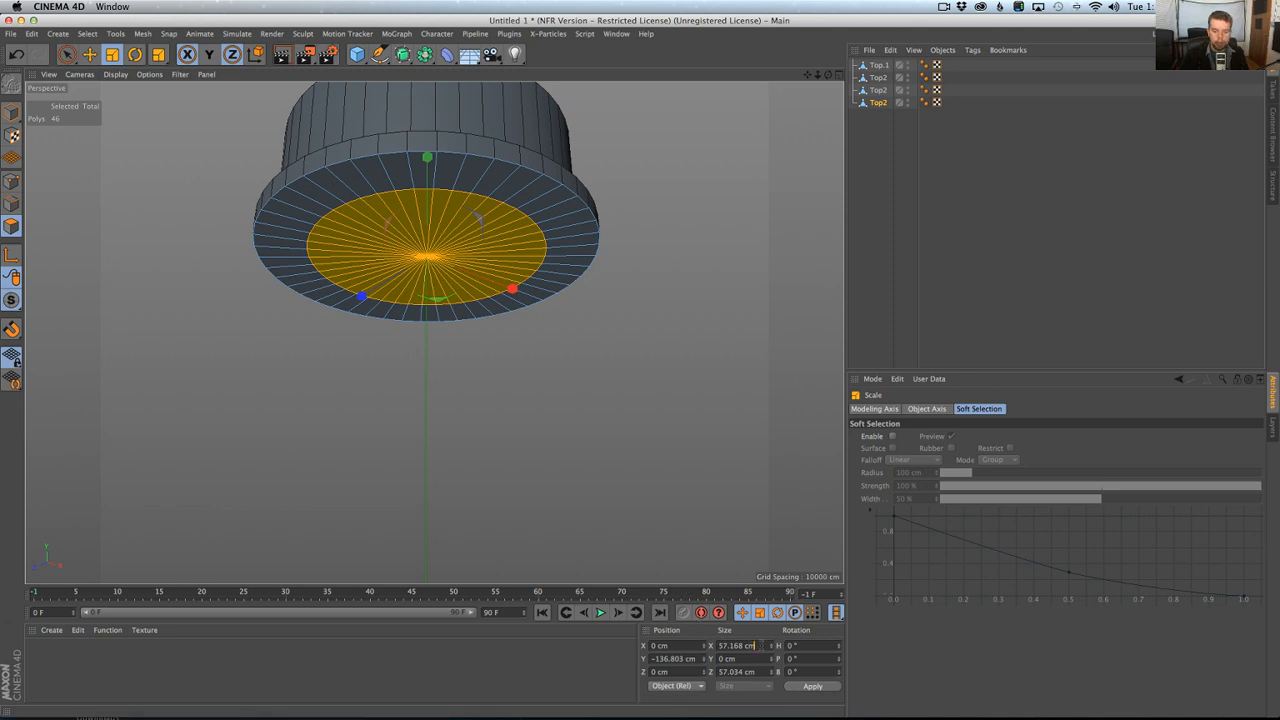
left_click_drag(761, 645, 700, 638)
type("0")
left_click_drag(763, 672, 704, 670)
type("0")
key("Return")
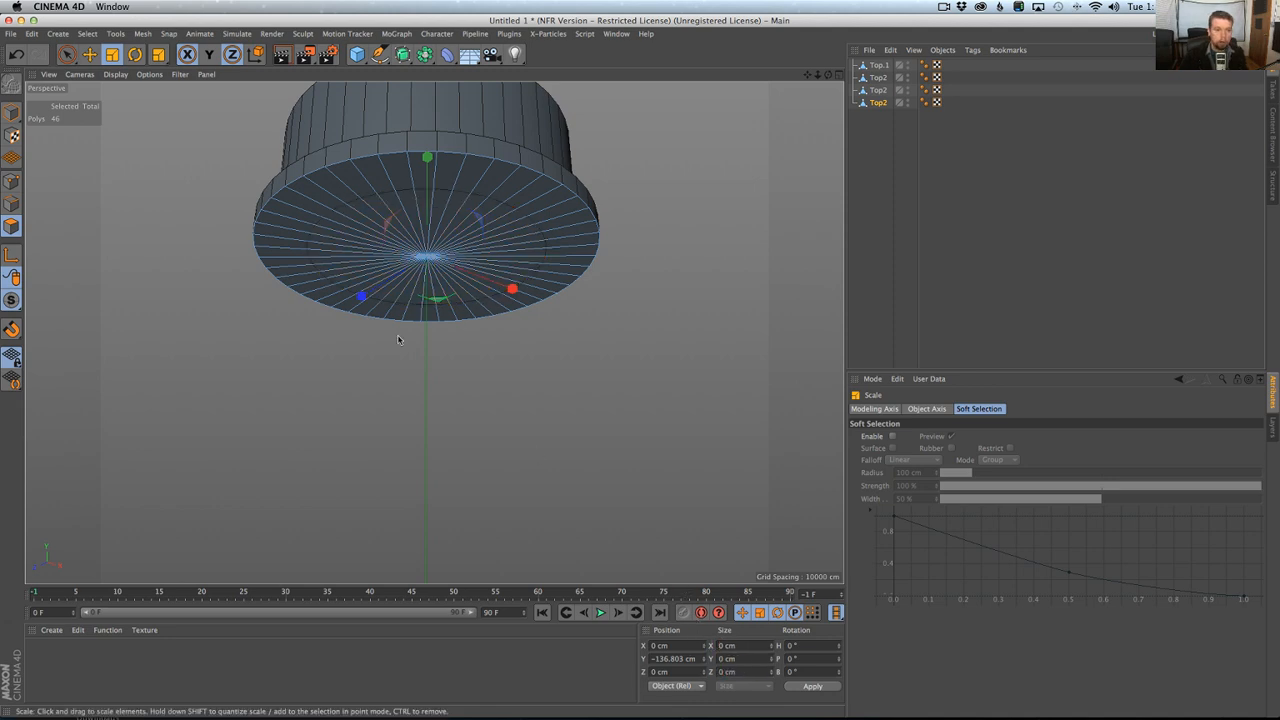
Optimize the split face's points to merge the collapsed centre geometry.
left_click(11, 184)
right_click(463, 304)
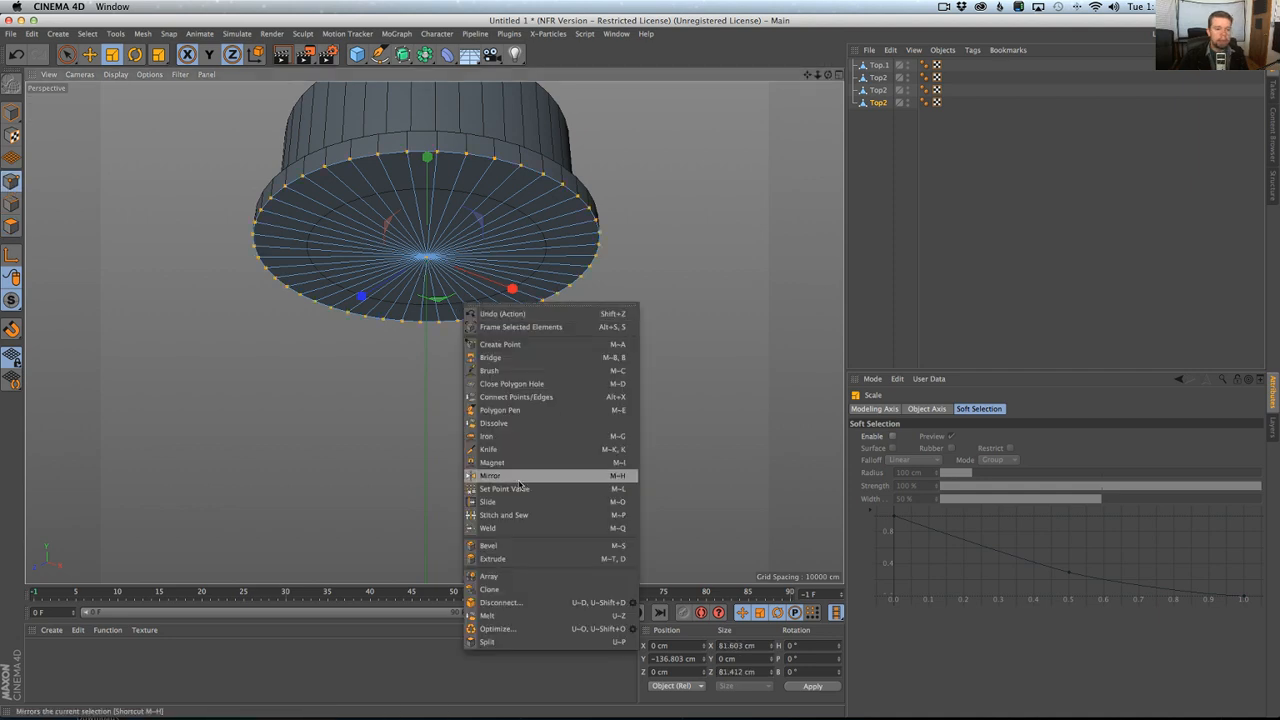
left_click(534, 641)
Inset all polygons of the split face about 12.5 cm and extrude the inner disc about 13.5 cm downward.
left_click(11, 226)
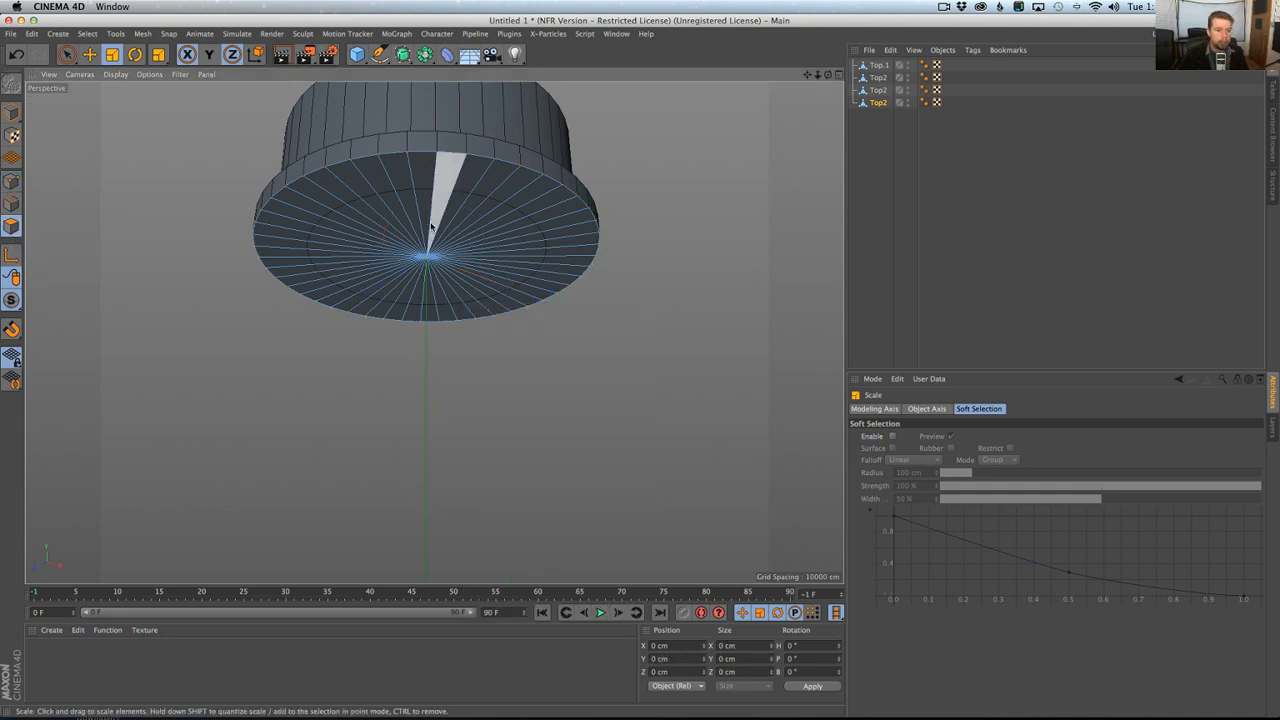
key("super+a")
key("i")
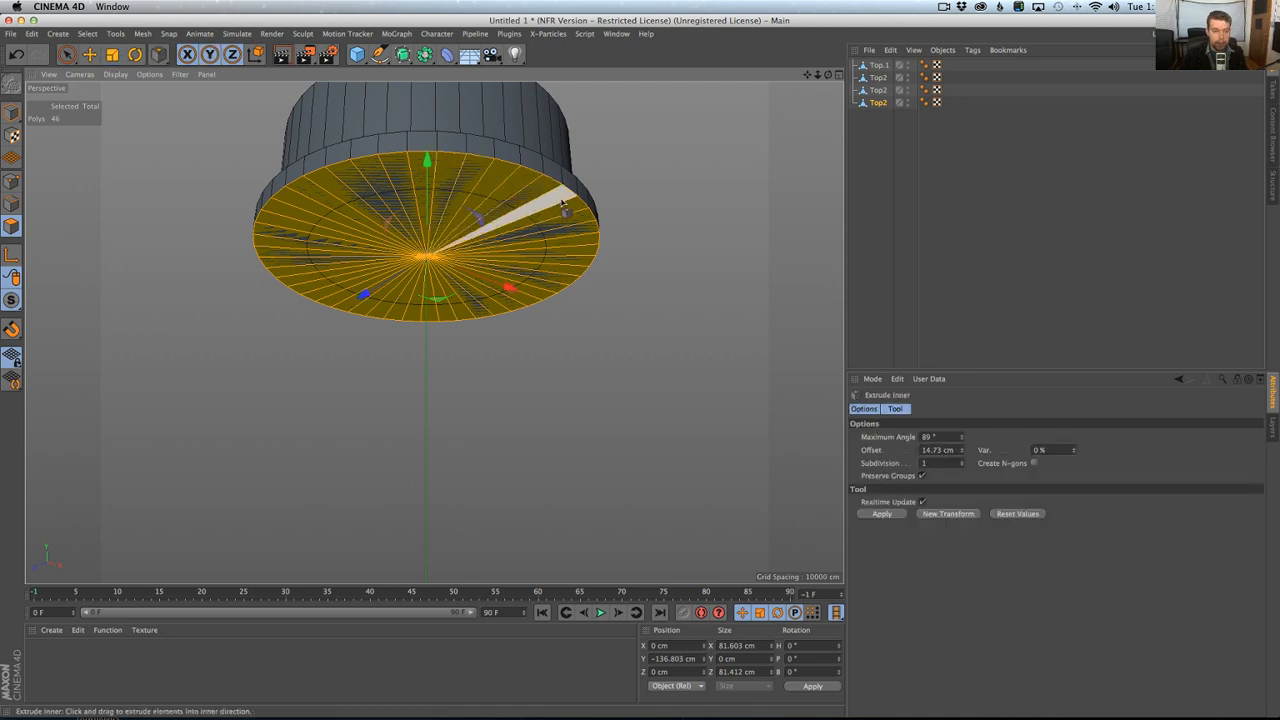
left_click_drag(564, 206, 511, 206)
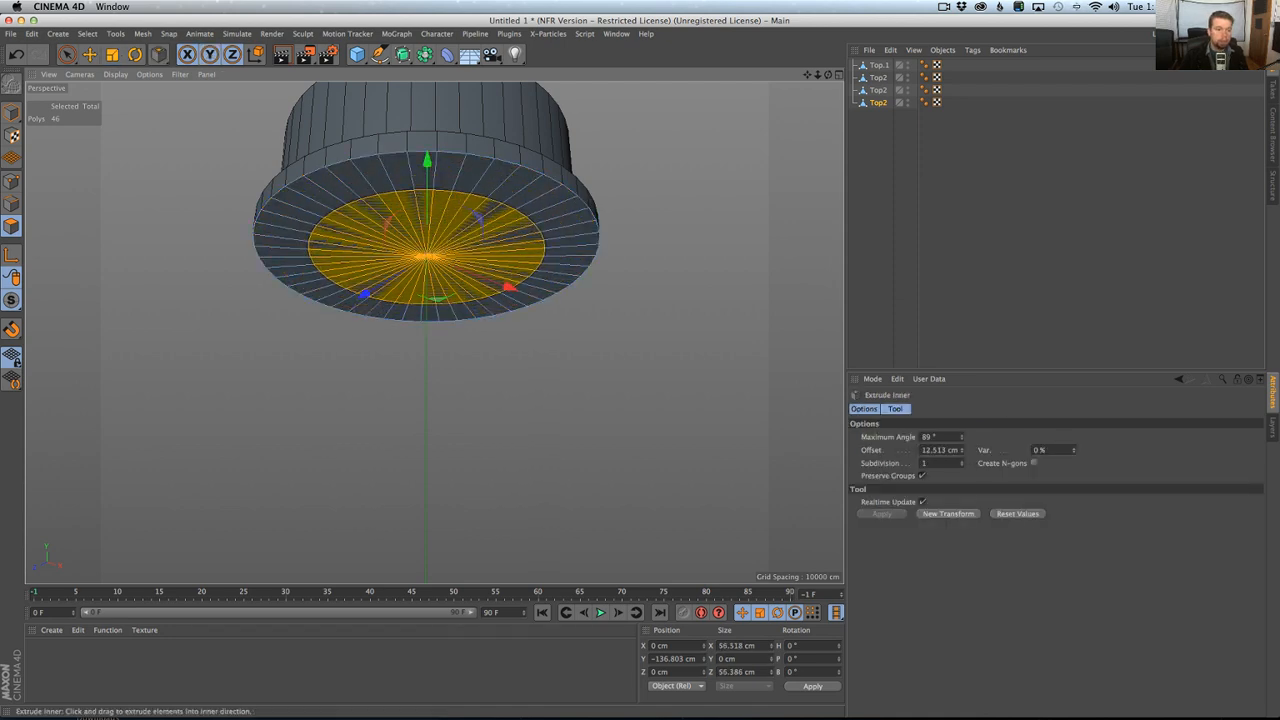
key("d")
left_click_drag(569, 327, 626, 327)
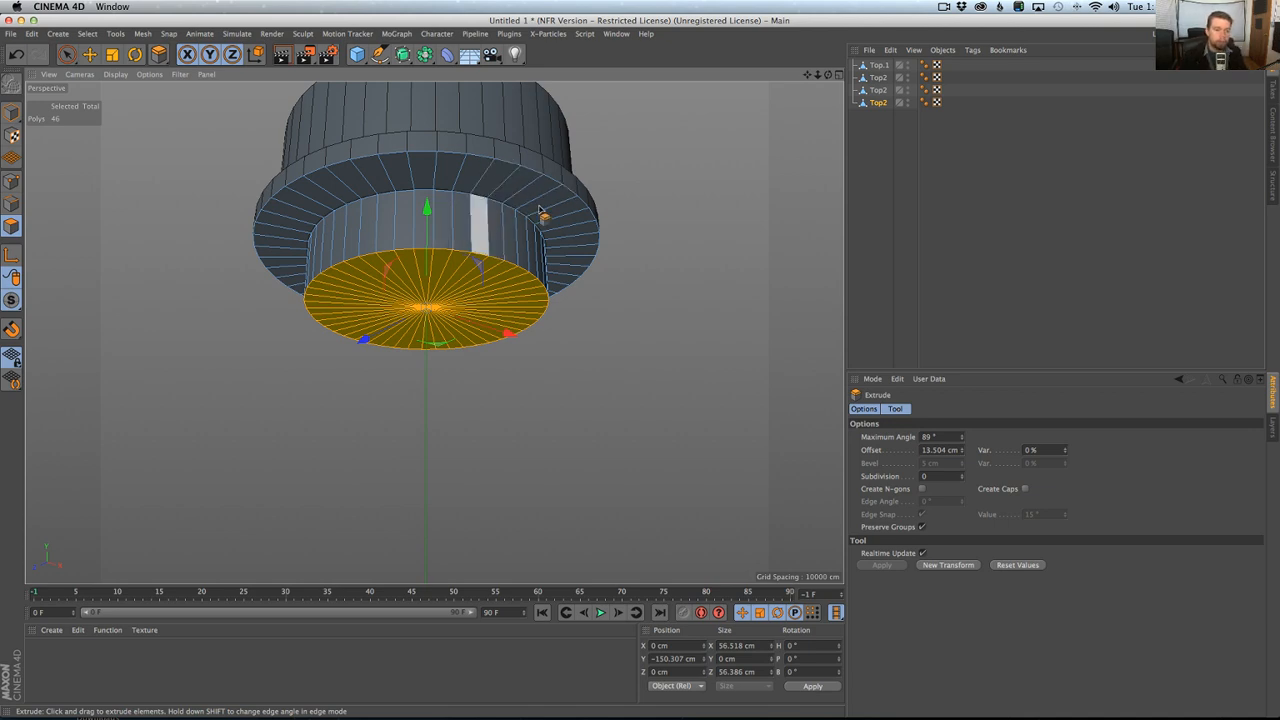
Move the extruded section's bottom face up to about Y -144.2 cm to match the dark collar in the reference.
left_click_drag(491, 206, 451, 275, "alt")
middle_click_drag(450, 272, 442, 246, "alt")
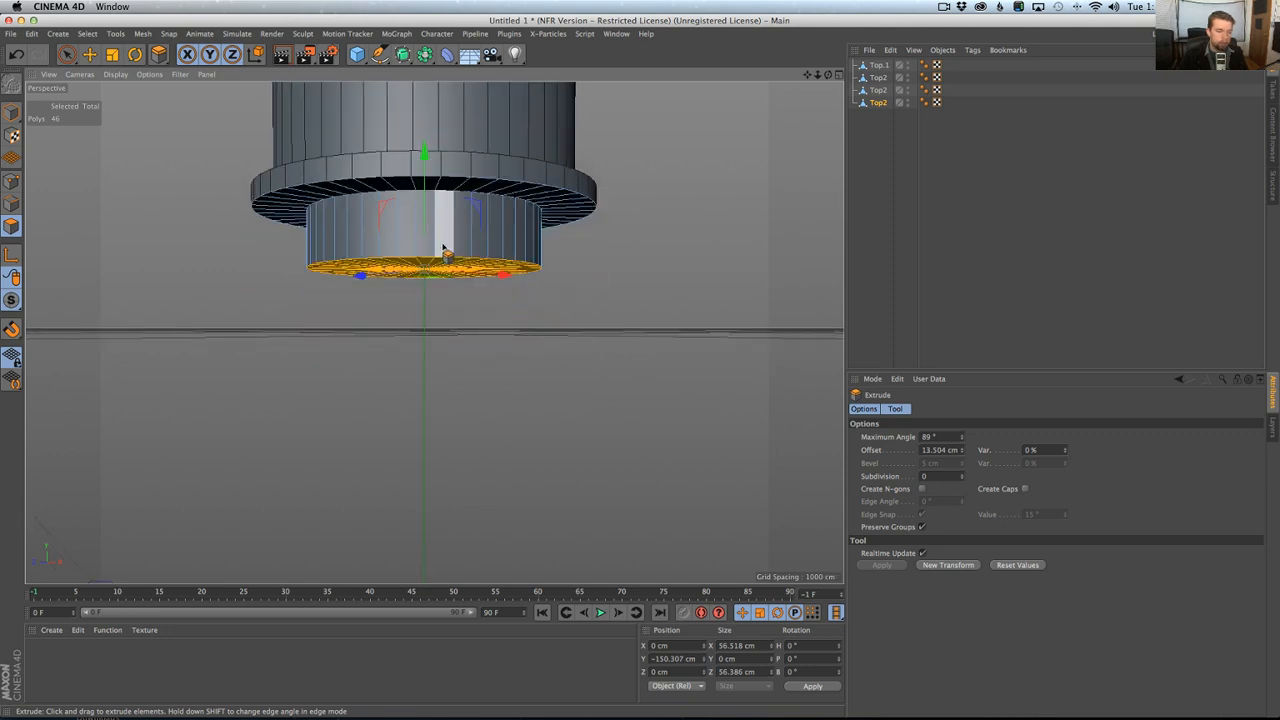
left_click_drag(442, 246, 436, 222, "alt")
middle_click(436, 222)
middle_click(340, 248)
middle_click(480, 364)
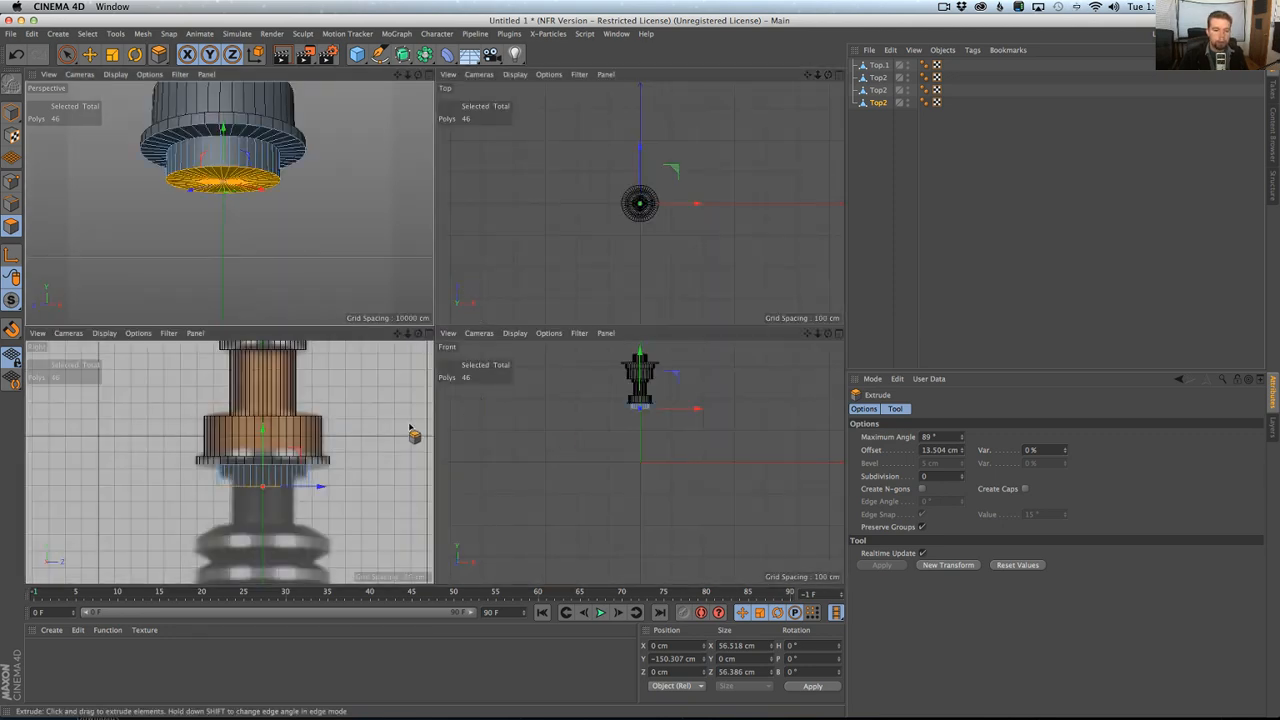
middle_click(414, 432)
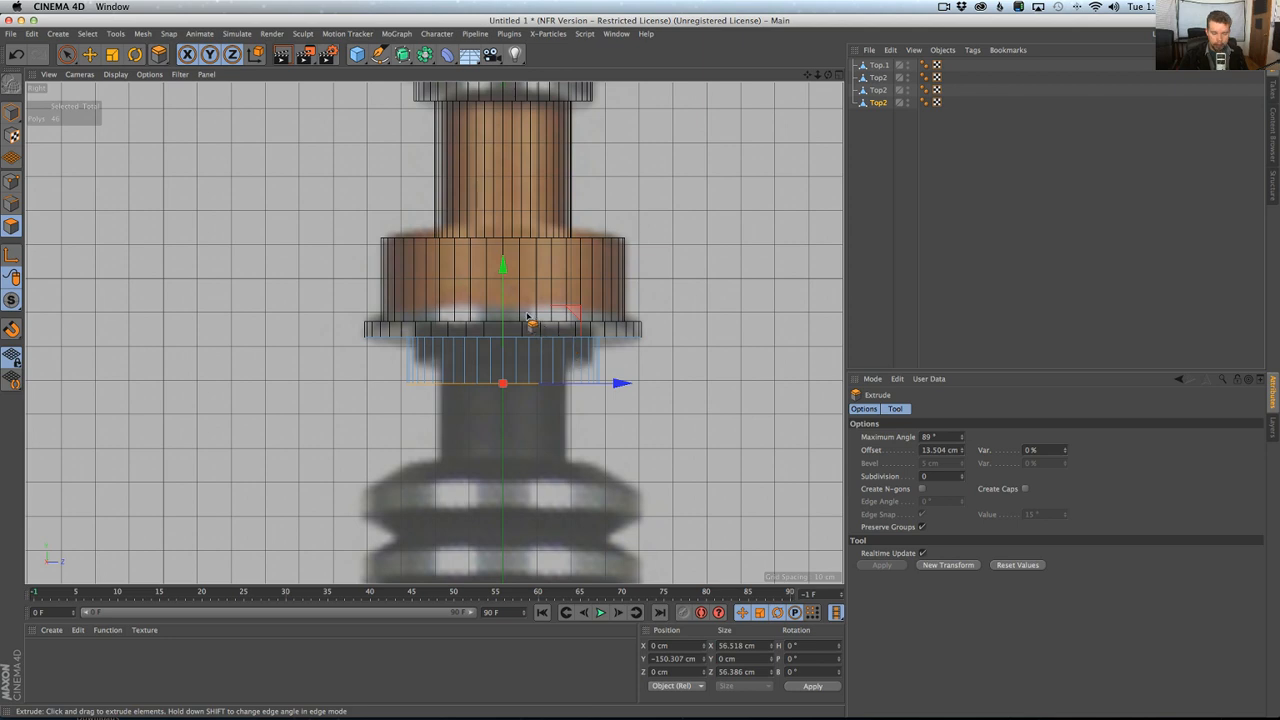
key("e")
left_click_drag(503, 291, 503, 260)
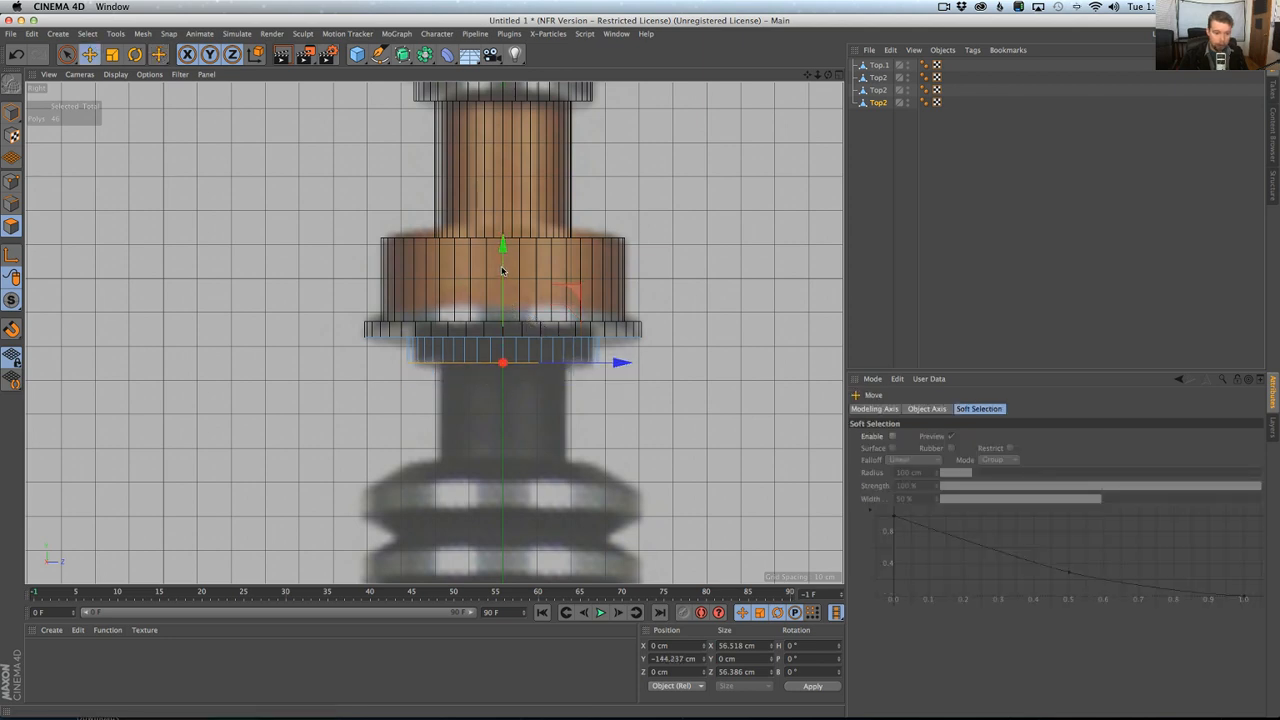
Grow the selection over the dark collar, scale it to about 51.4 cm wide and shrink the selection to its bottom face.
key("t")
key("y")
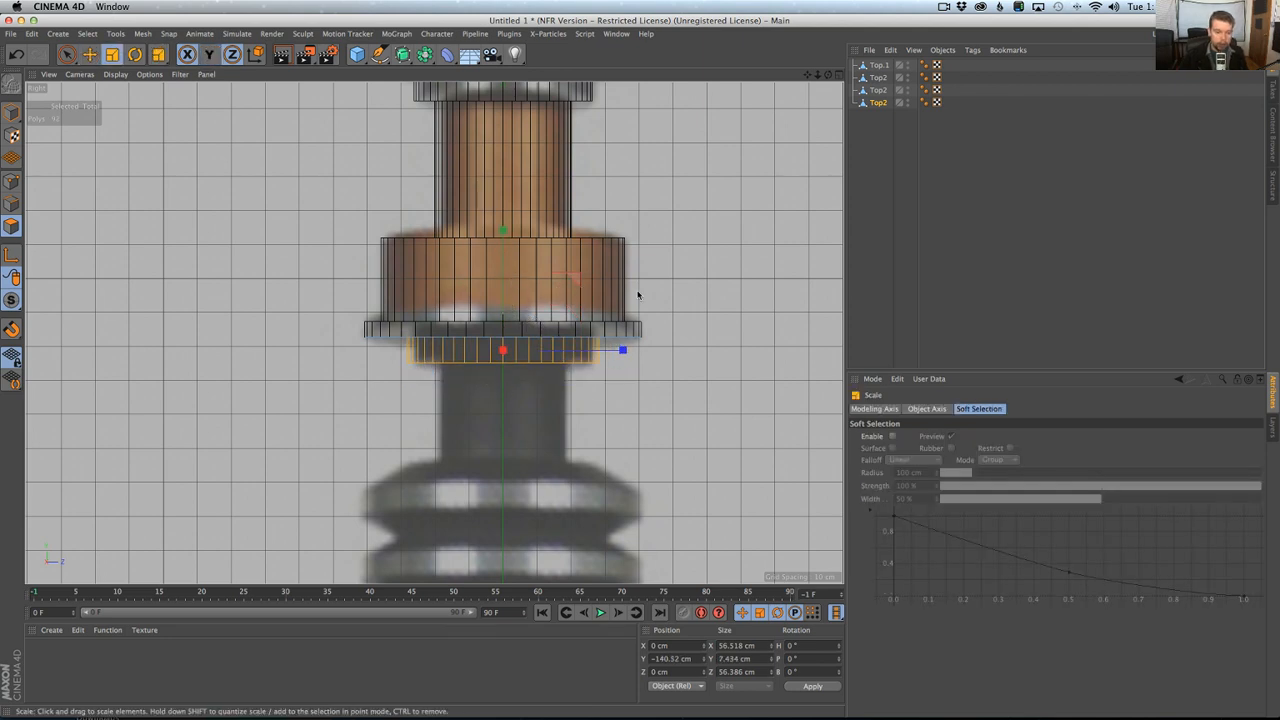
left_click_drag(634, 294, 619, 331)
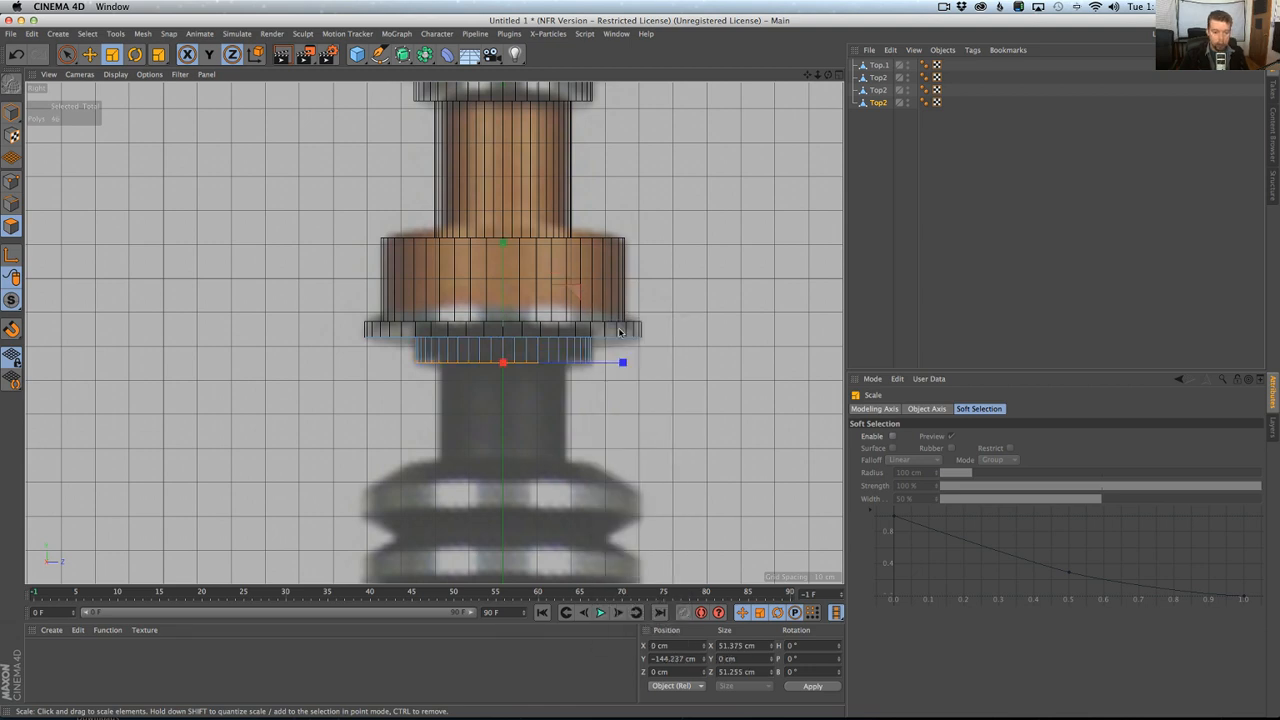
Inset the dark collar's bottom face about 11.5 cm and extrude it about 29.9 cm downward as the neck.
key("i")
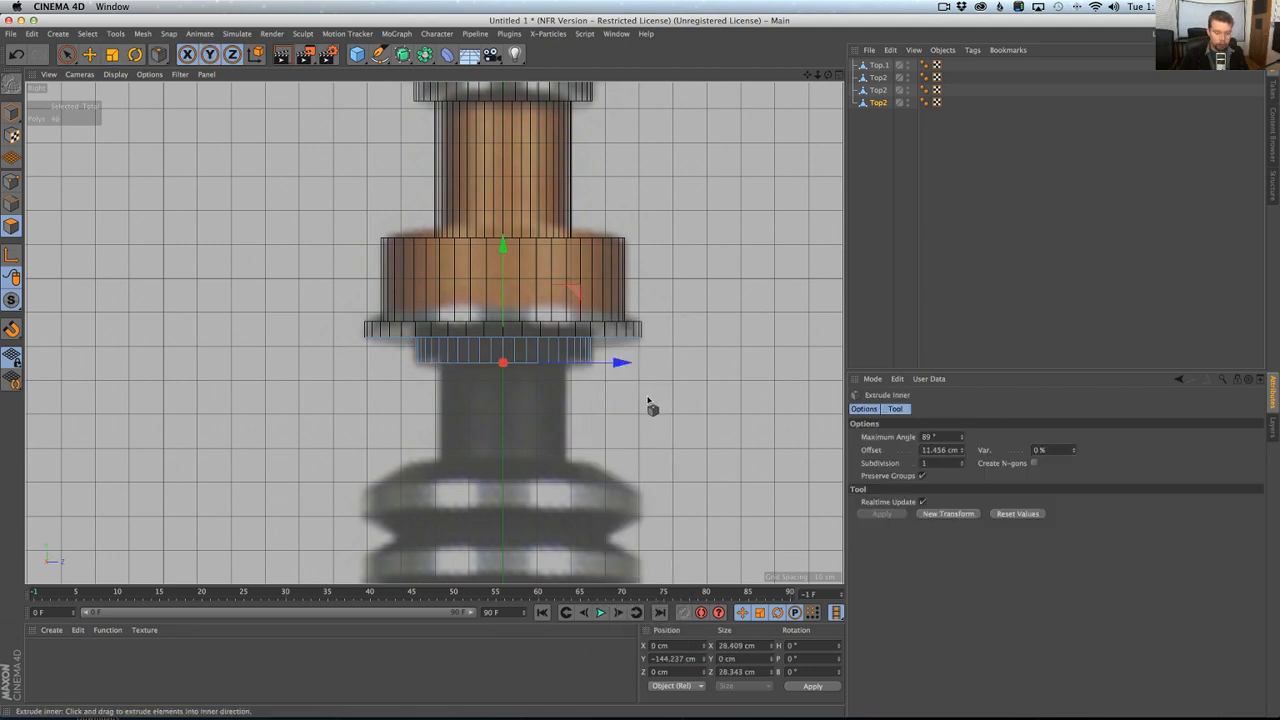
key("d")
left_click_drag(648, 400, 750, 401)
Scale the extruded neck to about 35.5 cm wide to match the dark neck in the reference.
key("t")
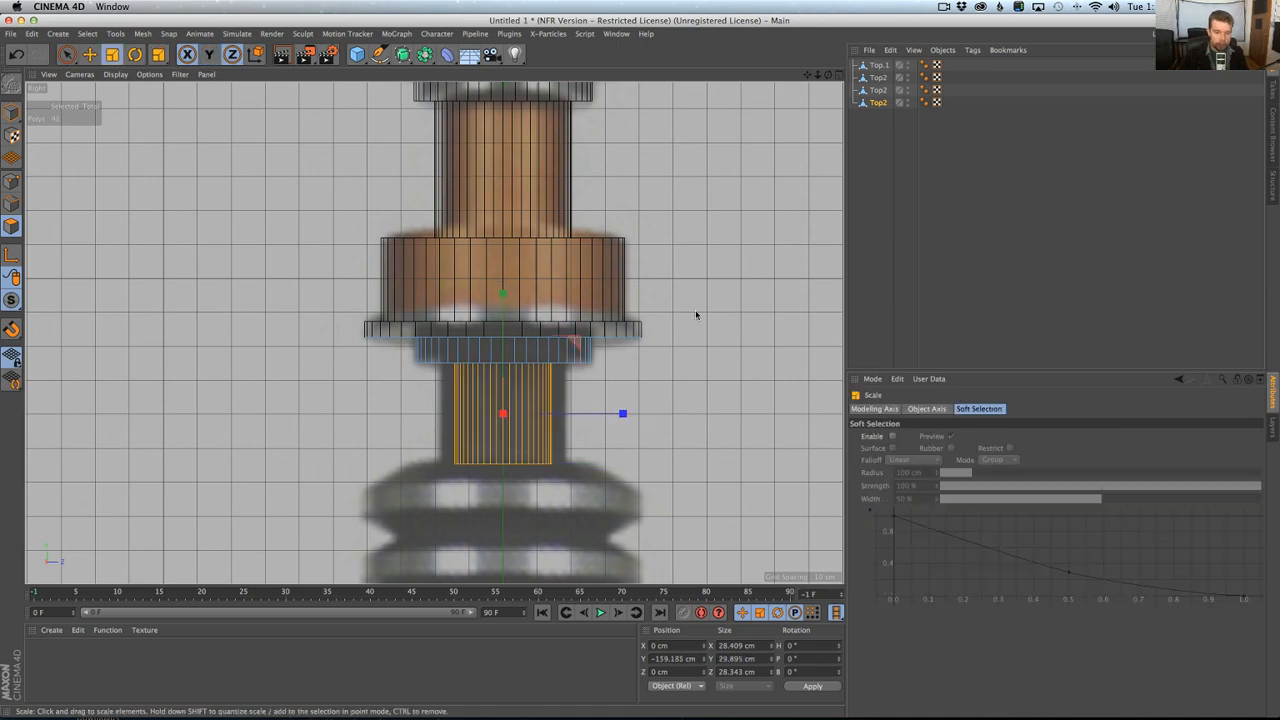
left_click_drag(697, 314, 749, 226)
scroll(749, 226, "down", 5)
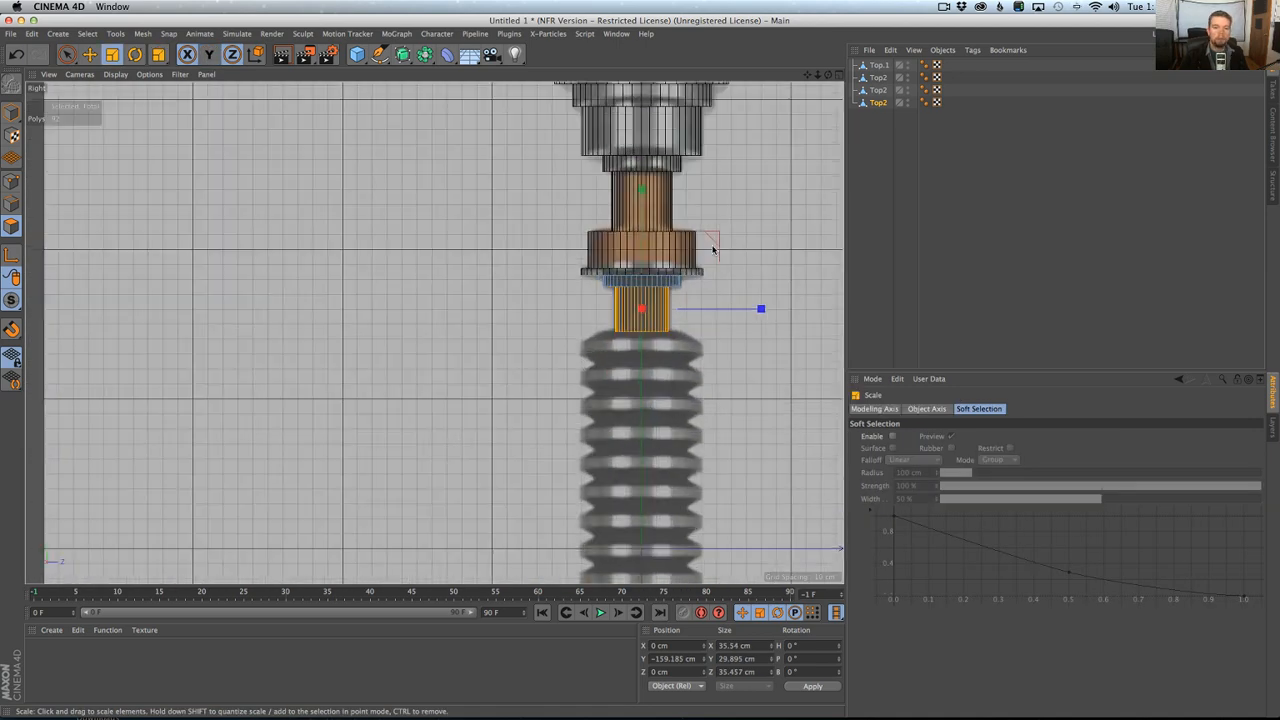
Rename the third object as Top3 and the fourth as Top4.
double_click(884, 91)
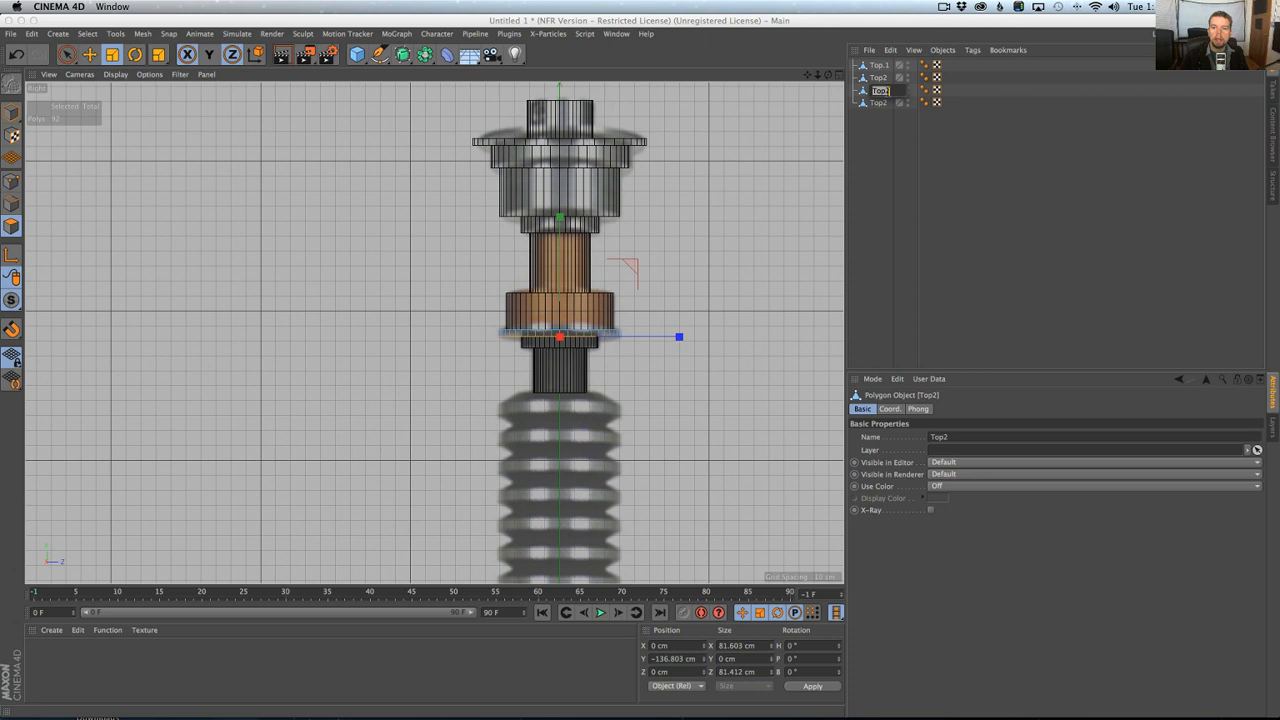
type("Top3")
double_click(899, 102)
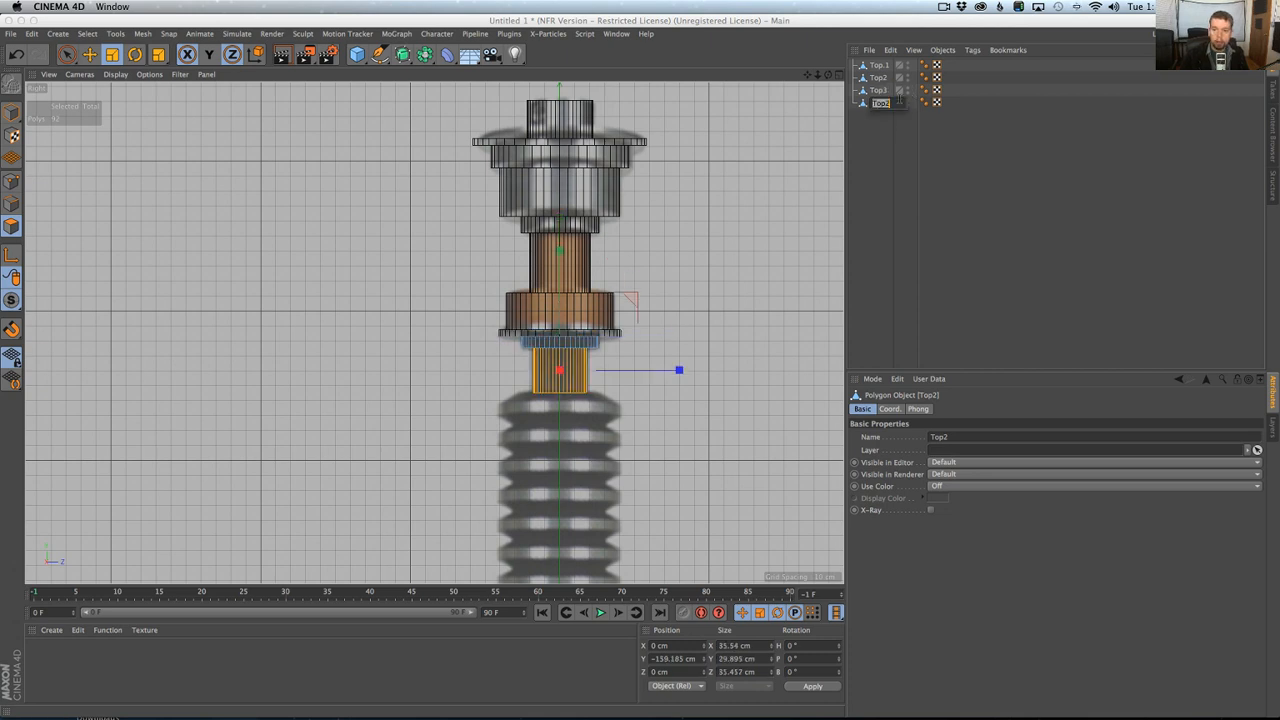
type("Top4")
key("Return")
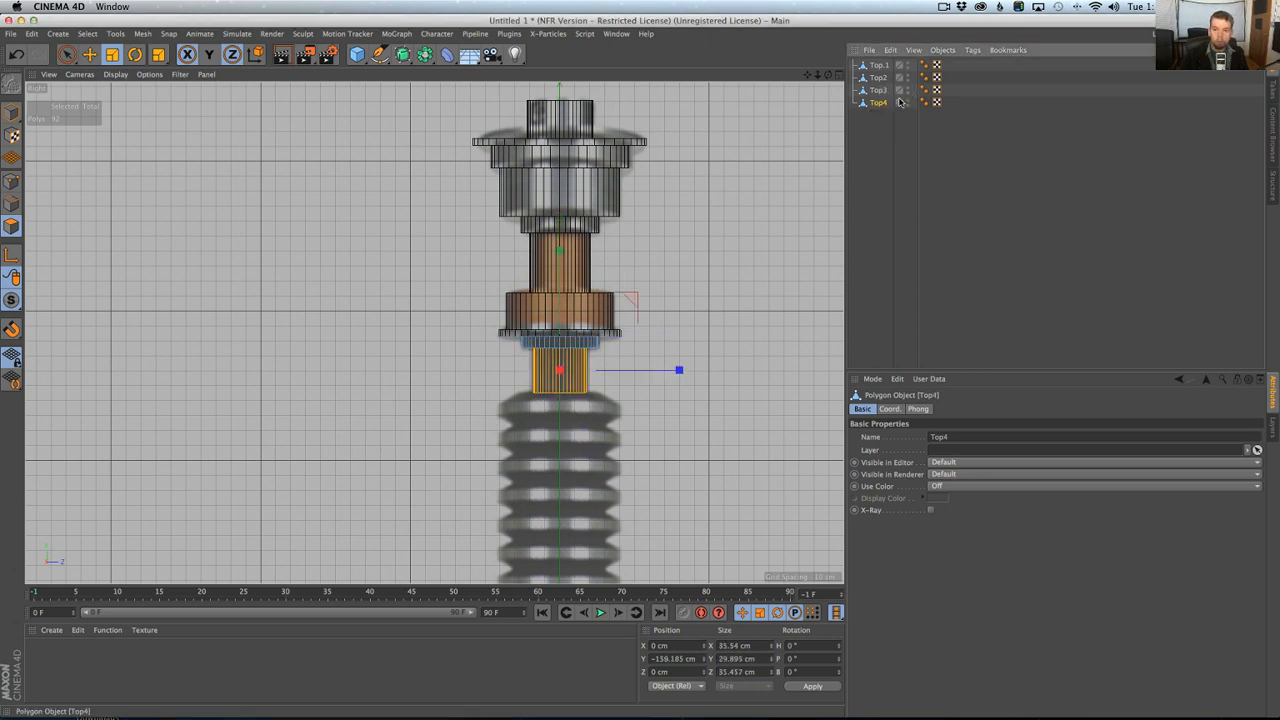
Add a cylinder primitive and move it up until it is centred on one of the grip's ridges in the reference.
middle_click_drag(587, 430, 554, 253, "alt")
middle_click_drag(546, 200, 542, 268, "alt")
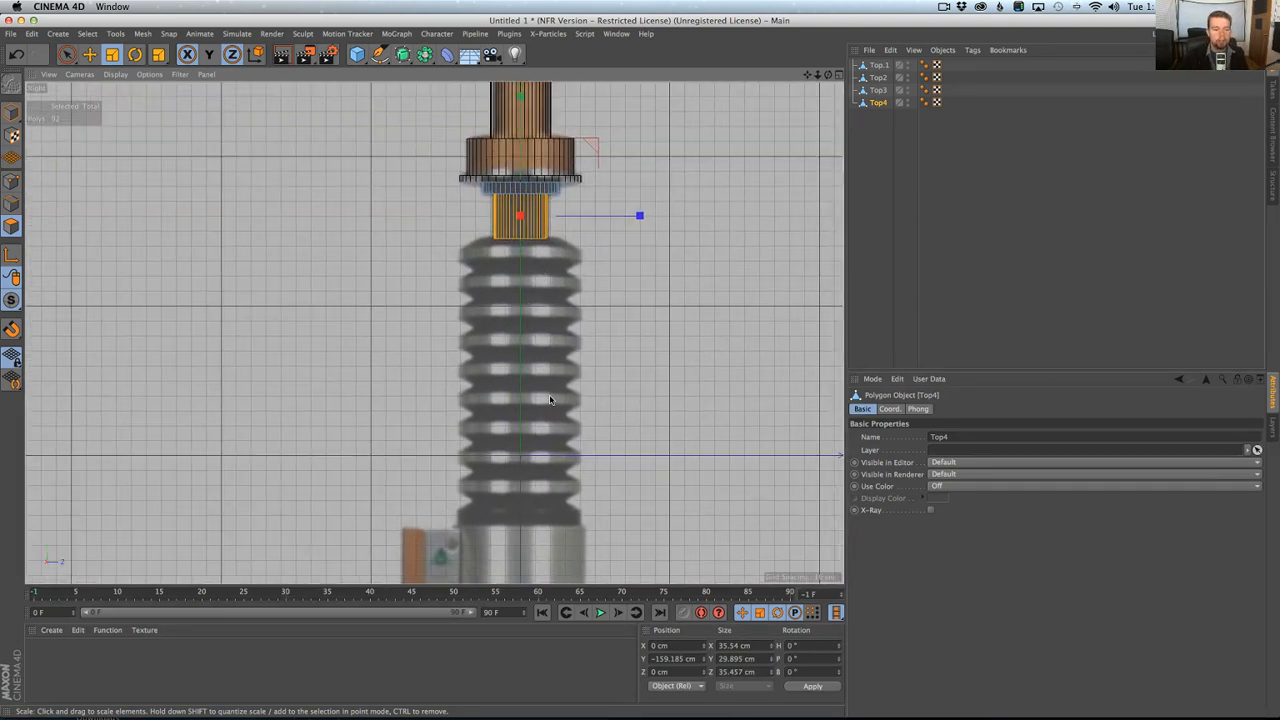
left_click(357, 54)
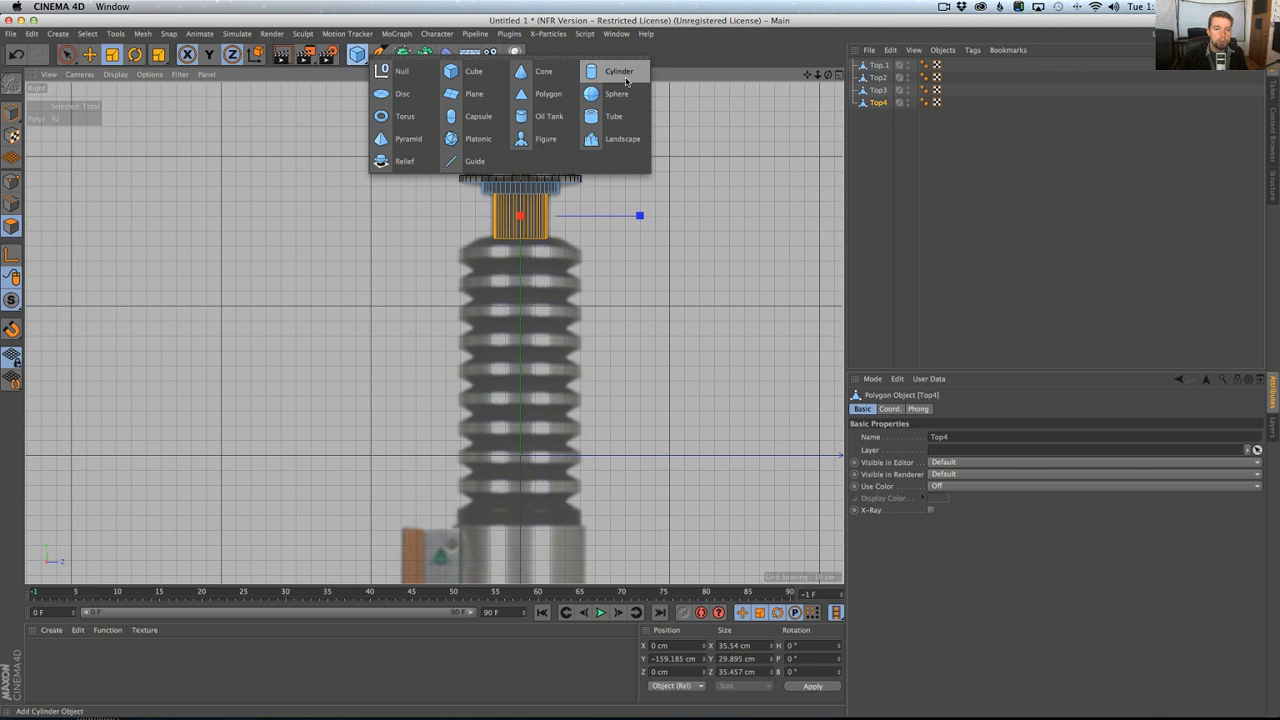
left_click(620, 72)
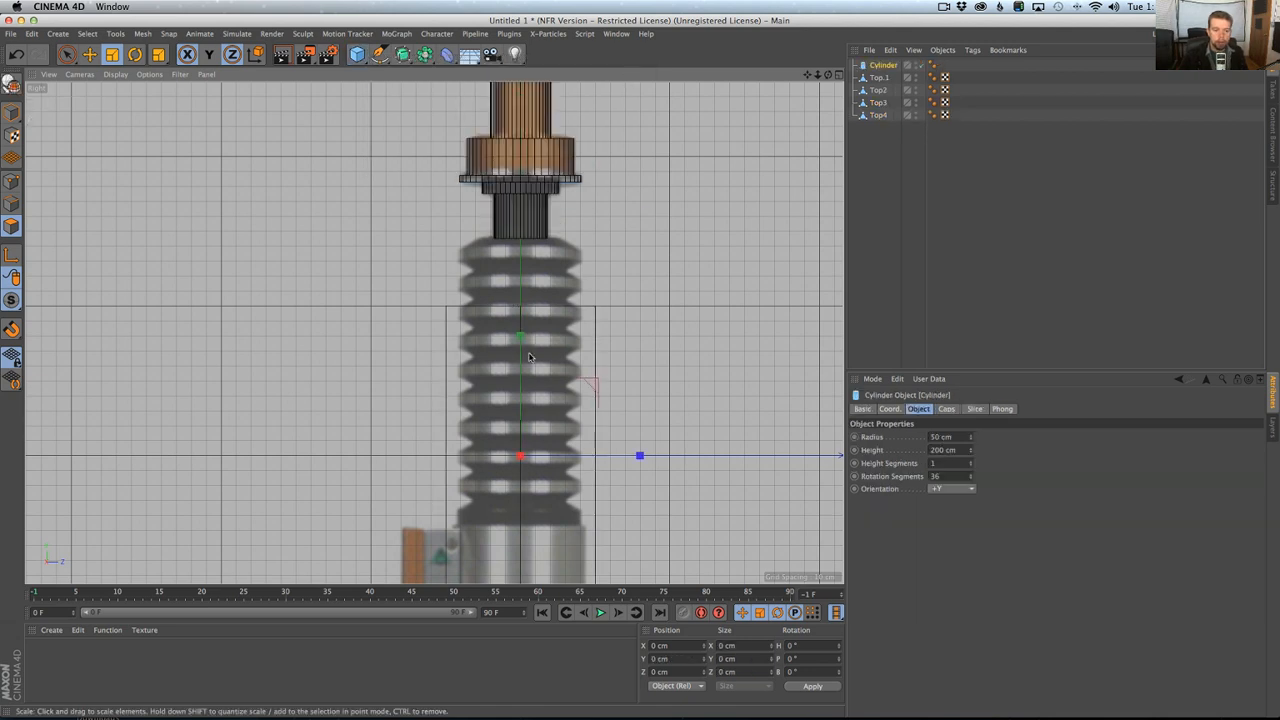
key("e")
left_click_drag(516, 352, 520, 326)
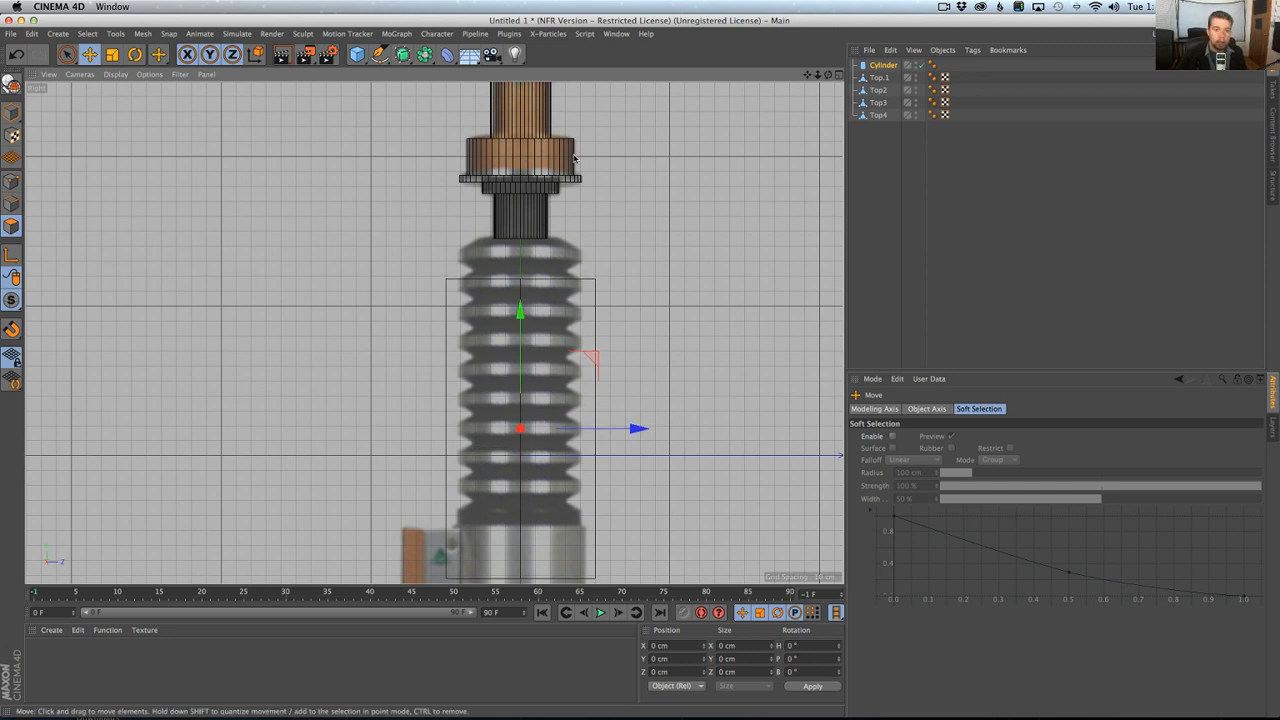
Switch to Chrome, look at the picture of Luke Skywalker's lightsaber for the ribbed grip, and return to Cinema 4D.
key("super+Tab")
key("super+Tab")
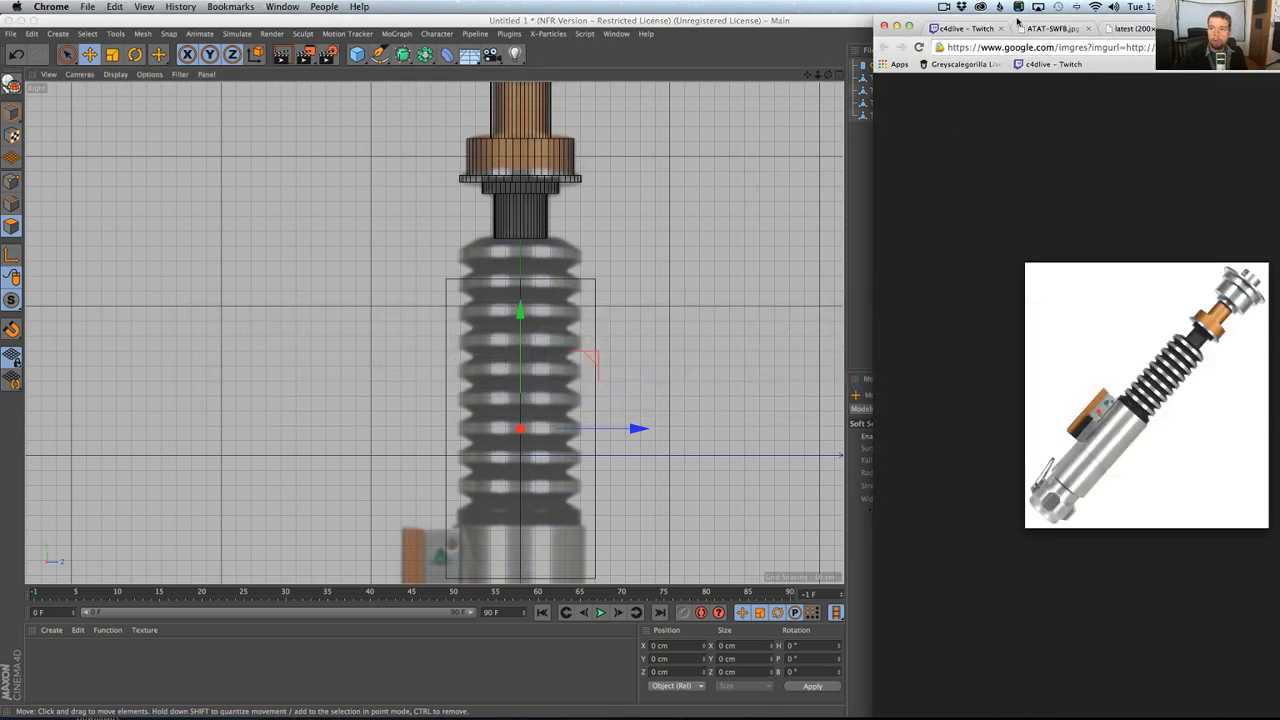
left_click_drag(1020, 20, 429, 5)
left_click(381, 30)
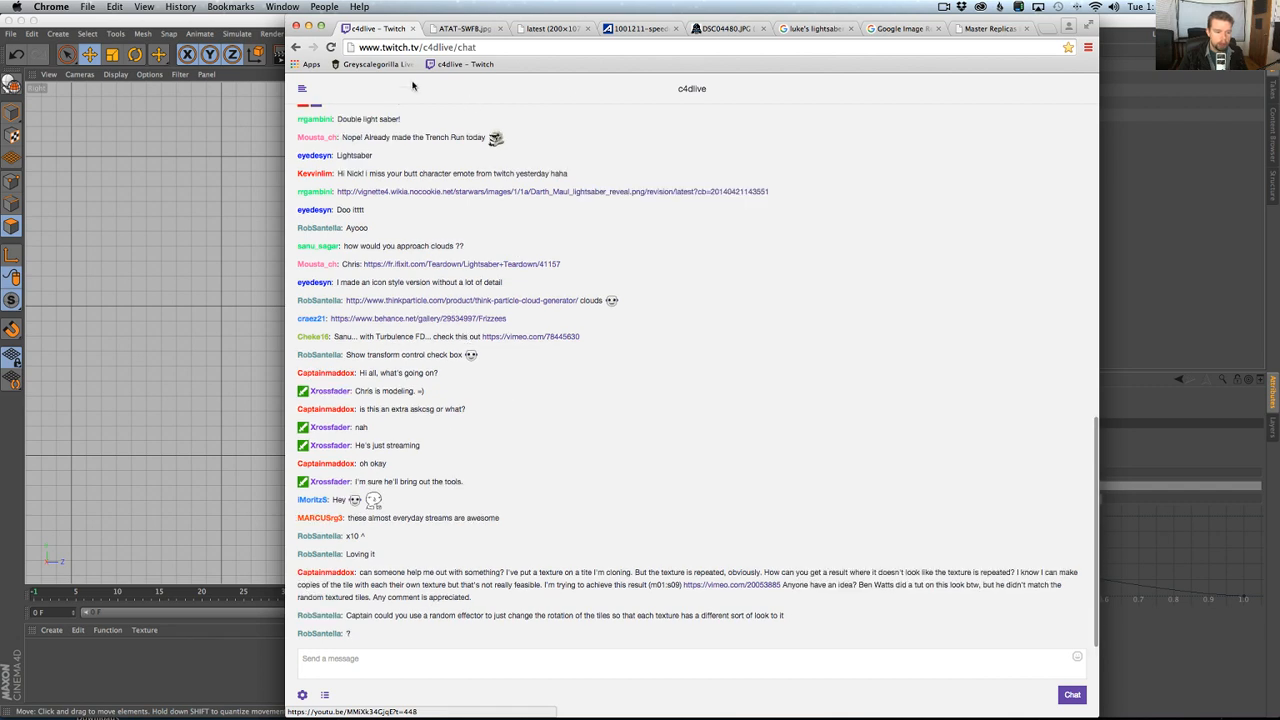
left_click(985, 30)
left_click(900, 29)
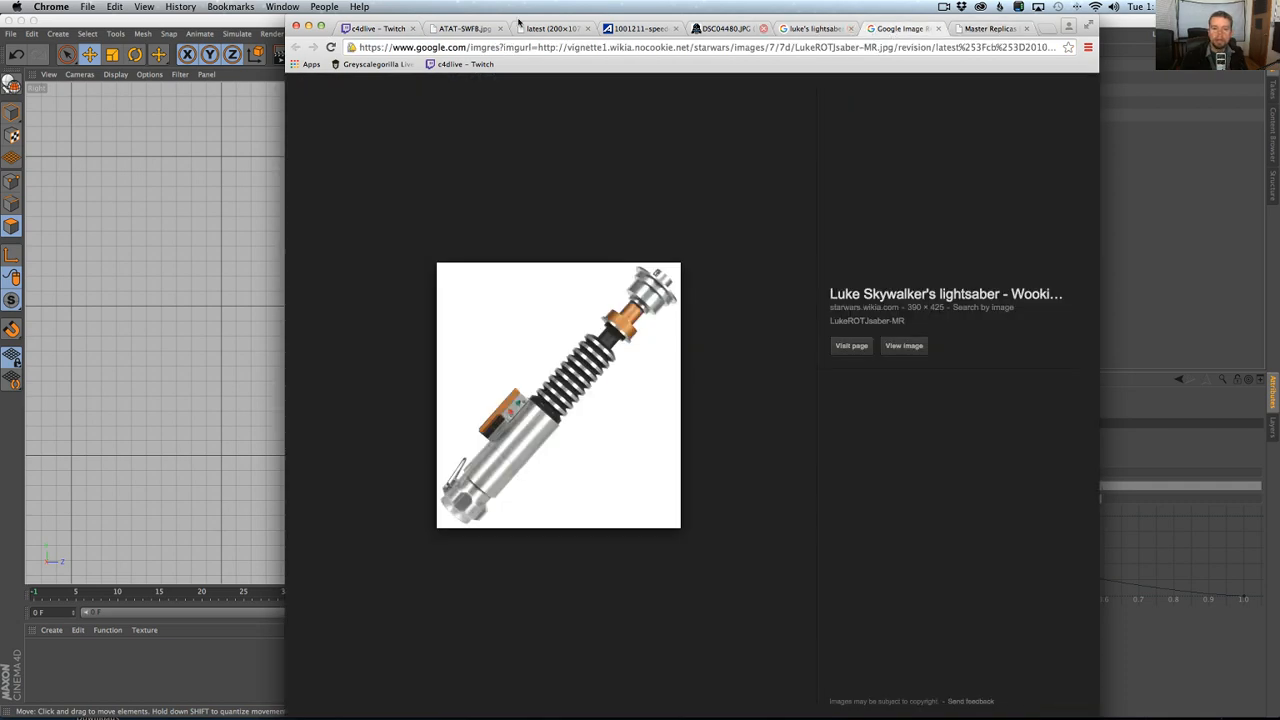
left_click_drag(402, 17, 982, 12)
left_click(759, 22)
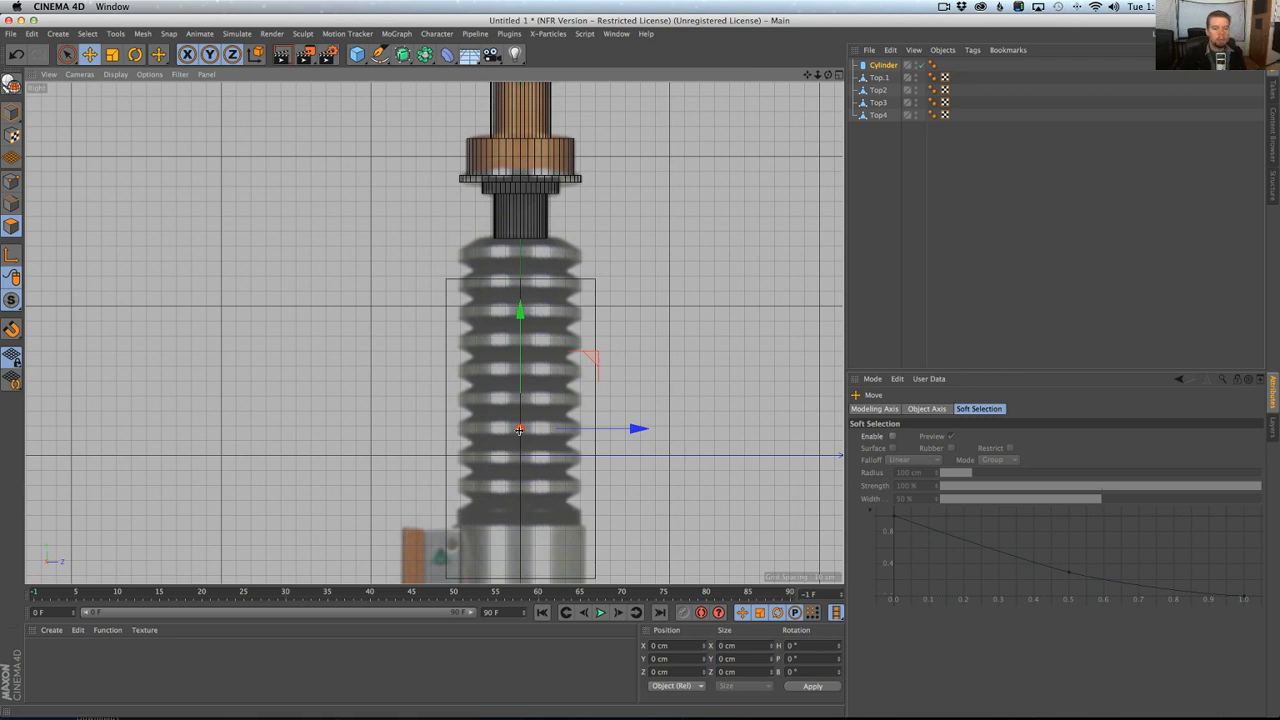
Scale the cylinder to a radius of about 40.8 cm to match the width of the grip's ridges.
left_click(884, 65)
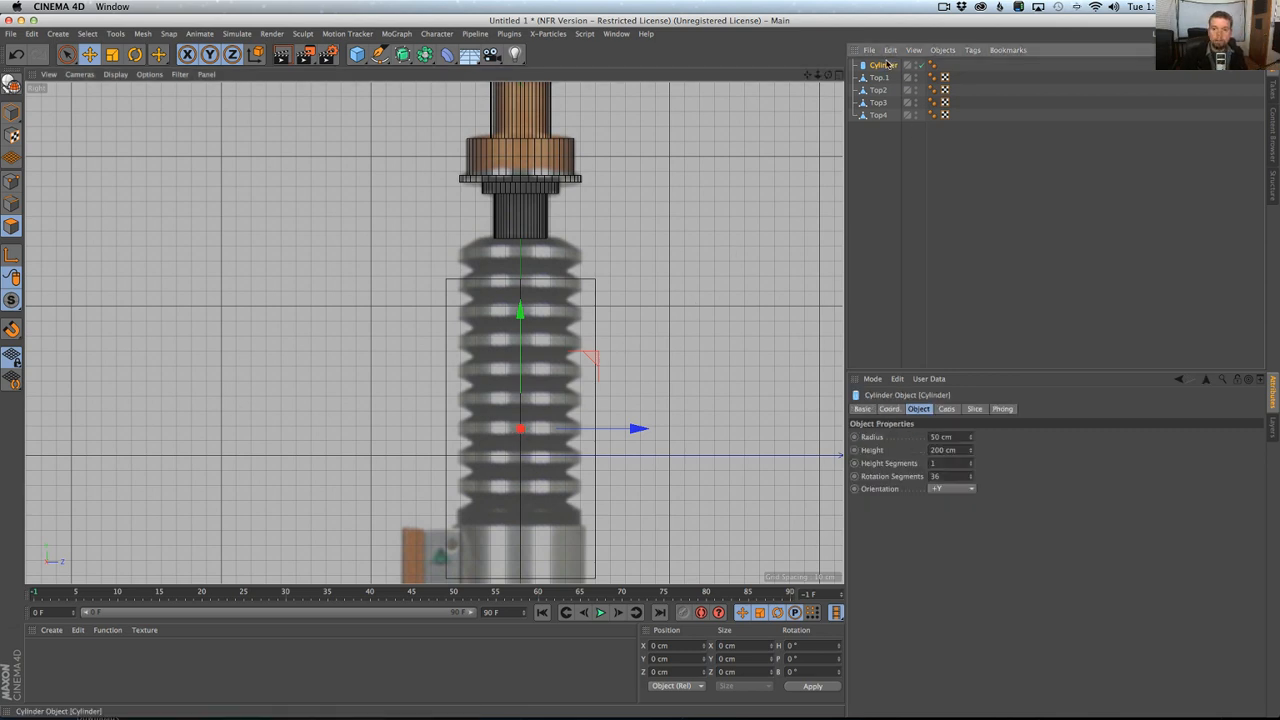
key("t")
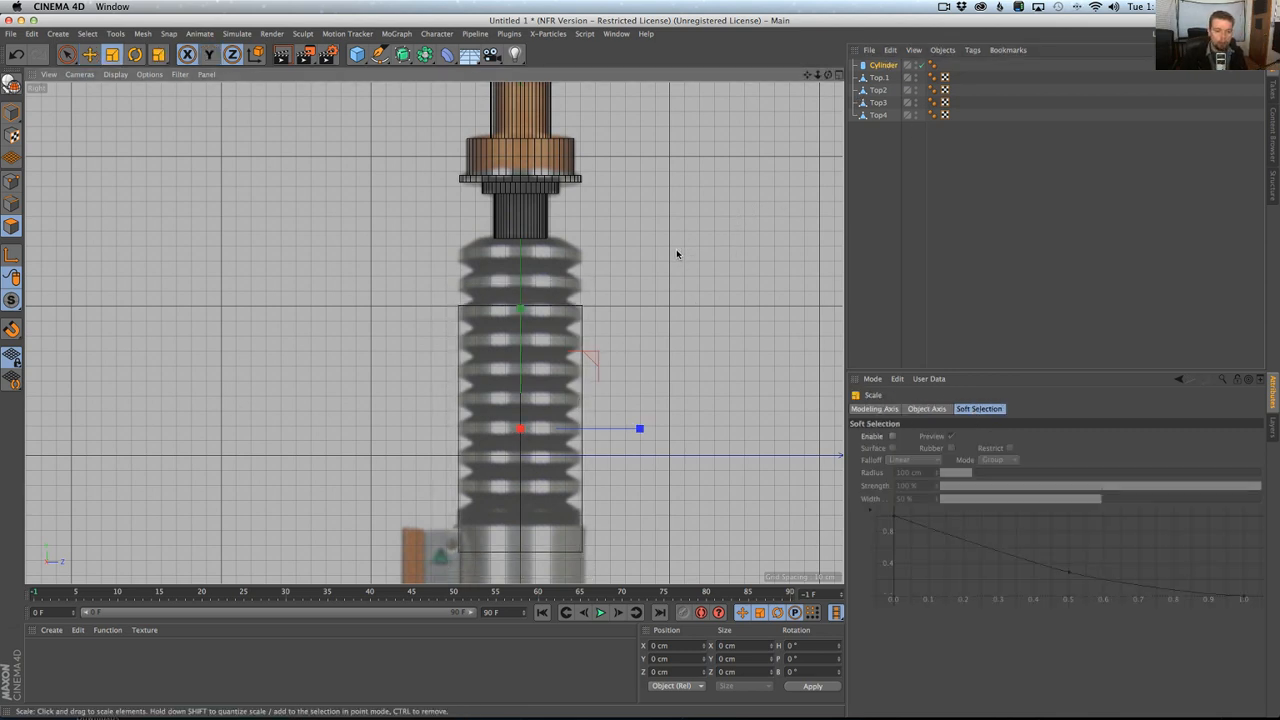
left_click_drag(677, 254, 672, 255)
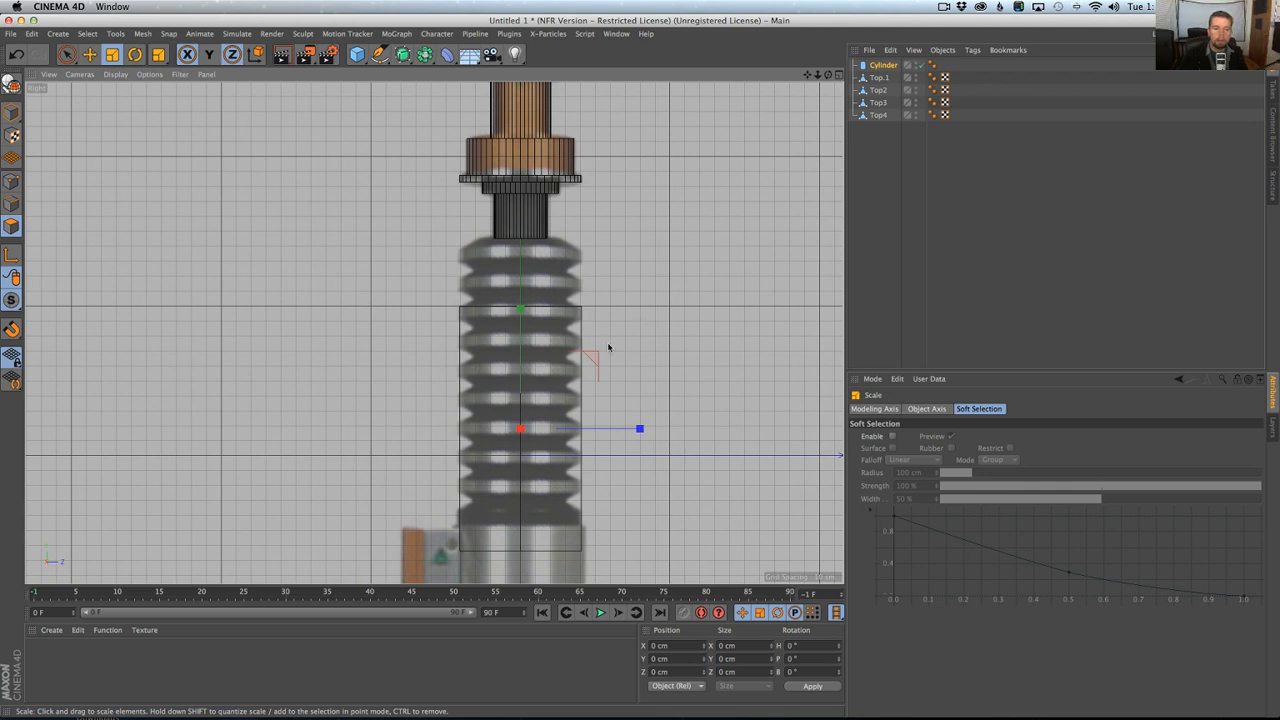
Set the cylinder's height to 19.2 cm and its height segments to 3.
left_click(883, 65)
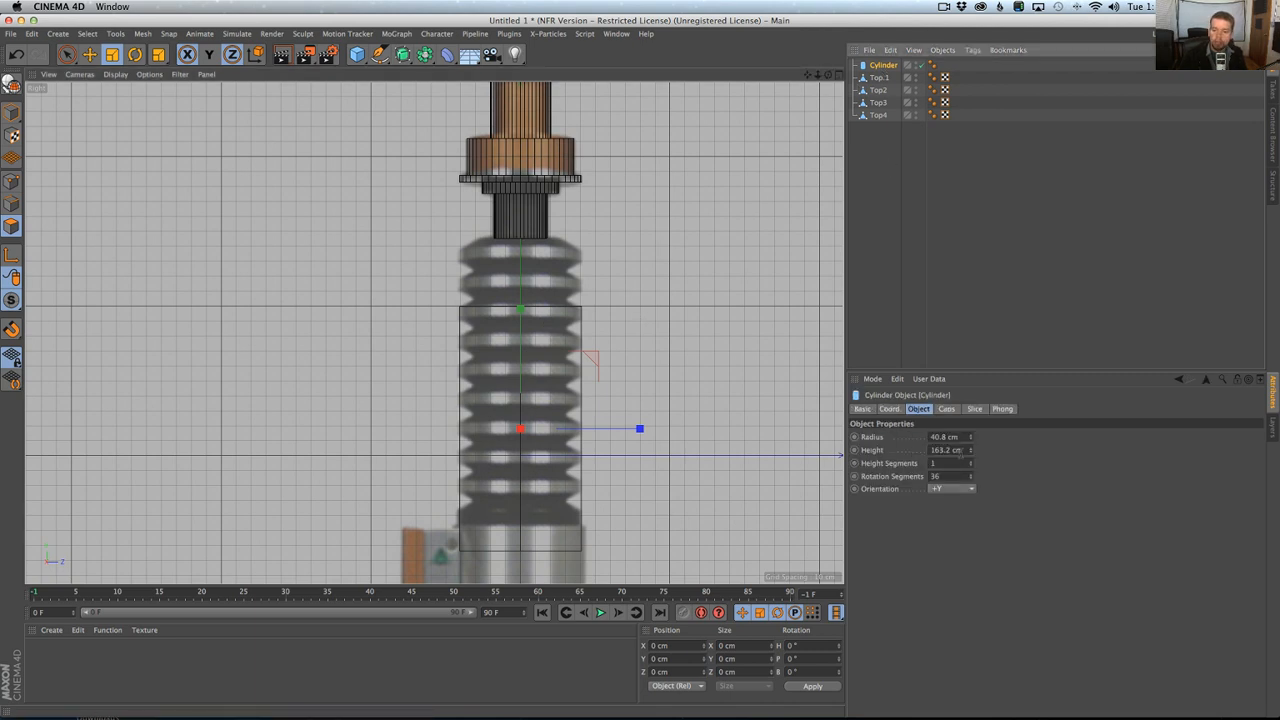
left_click_drag(971, 451, 971, 594)
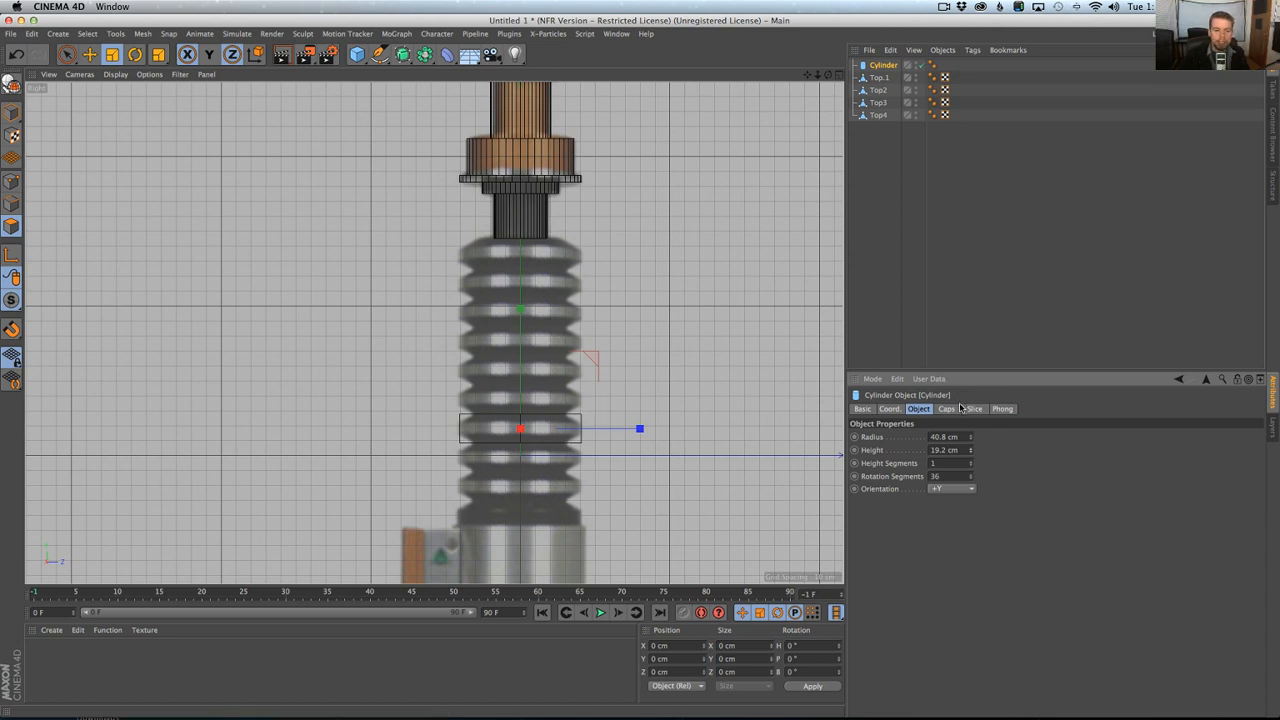
left_click(970, 464)
scroll(494, 424, "up", 3)
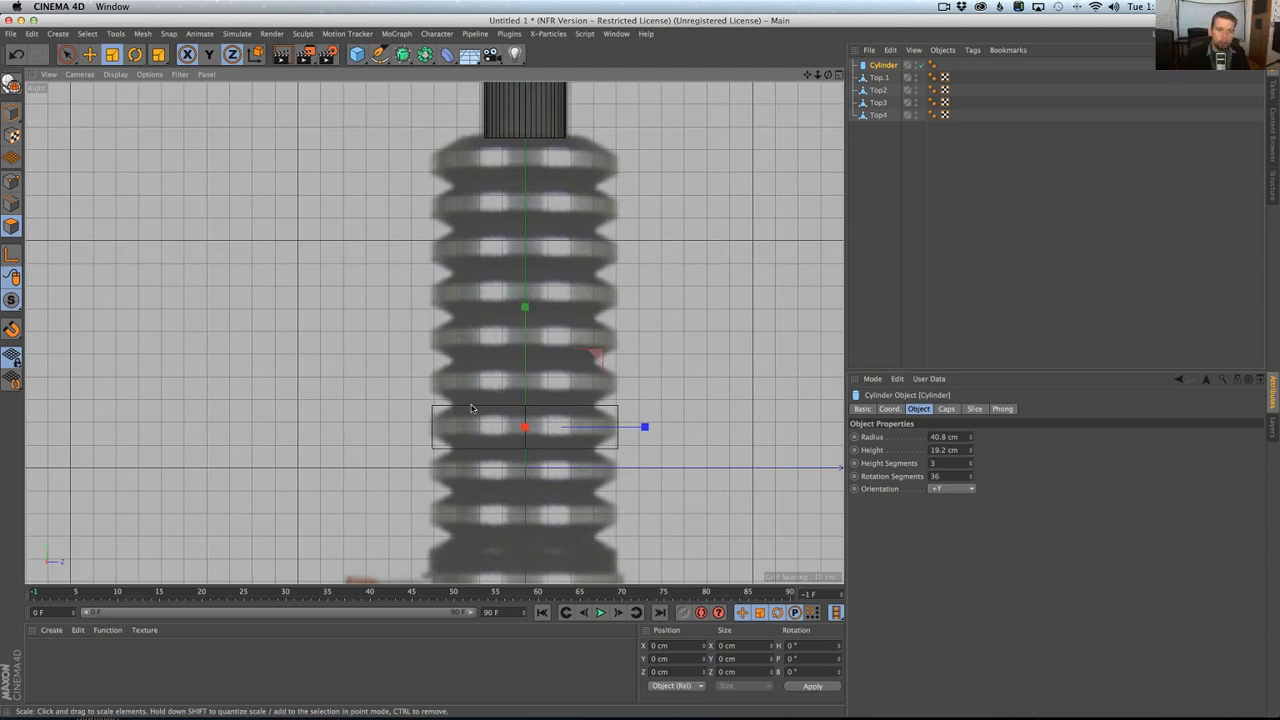
Make the cylinder editable and place it below Top4 in the object hierarchy.
middle_click(472, 408)
middle_click(374, 277)
key("s")
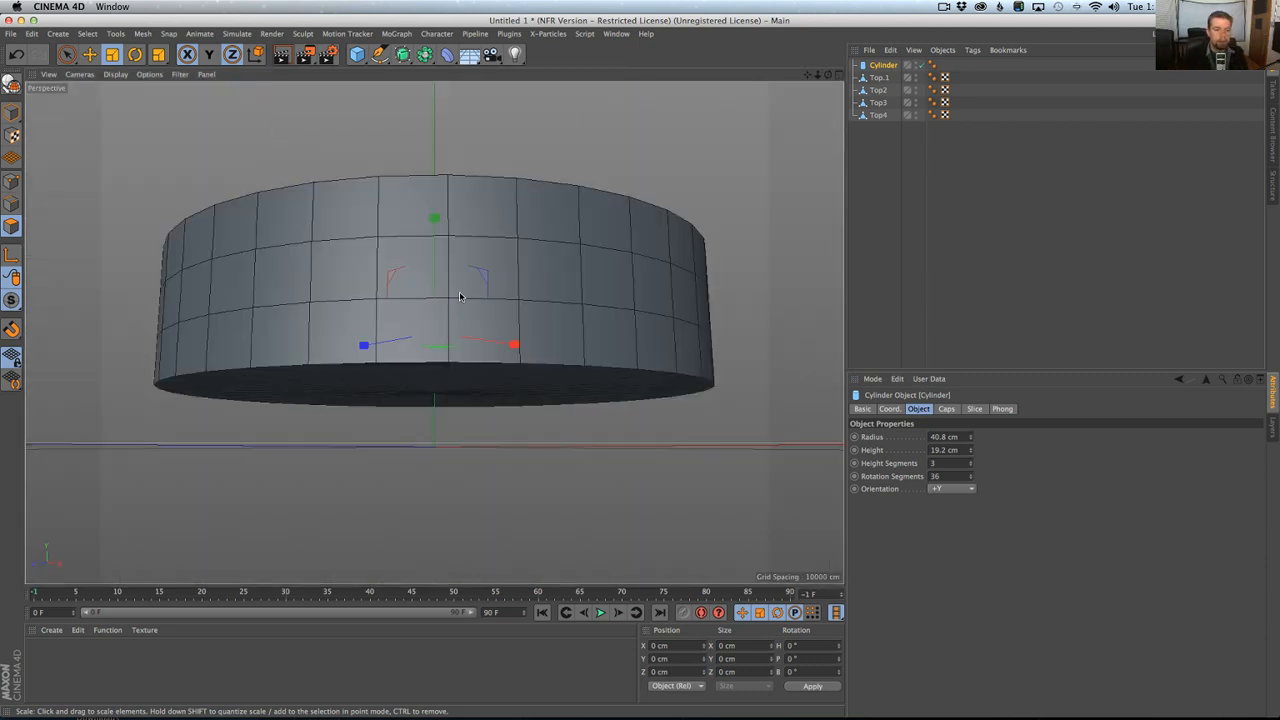
scroll(535, 324, "down", 2)
left_click_drag(537, 323, 590, 410, "alt")
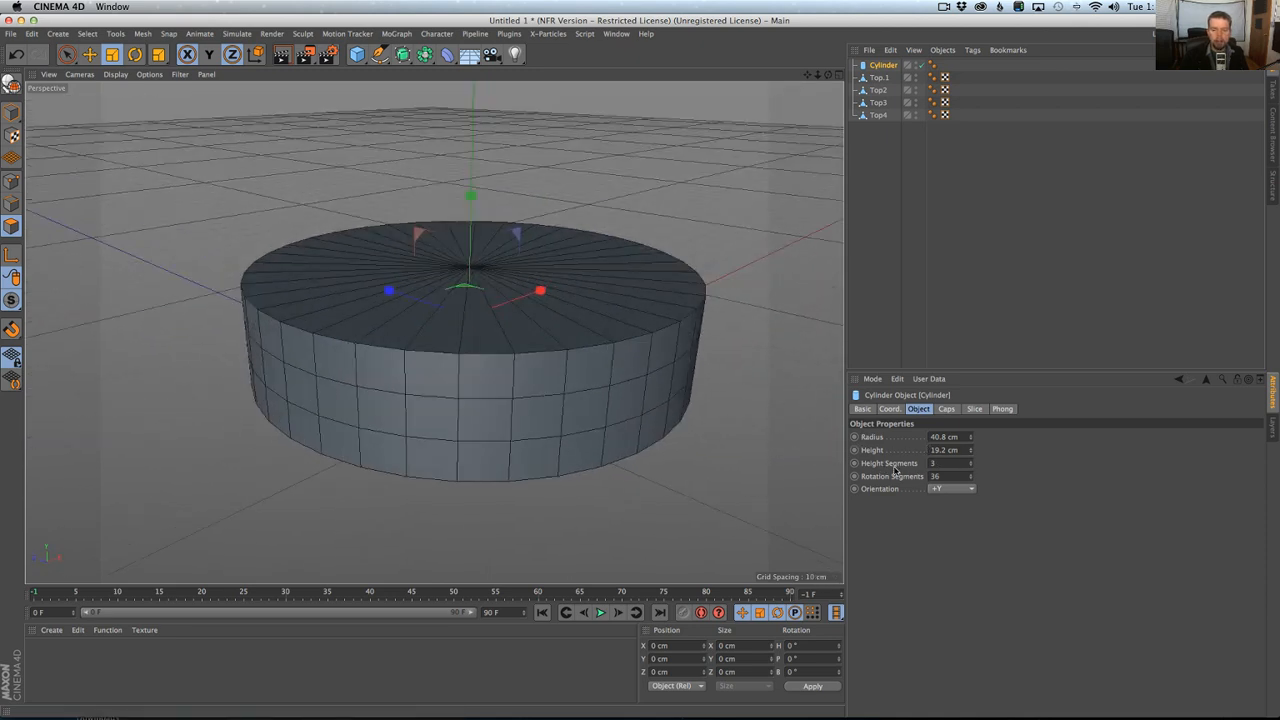
key("c")
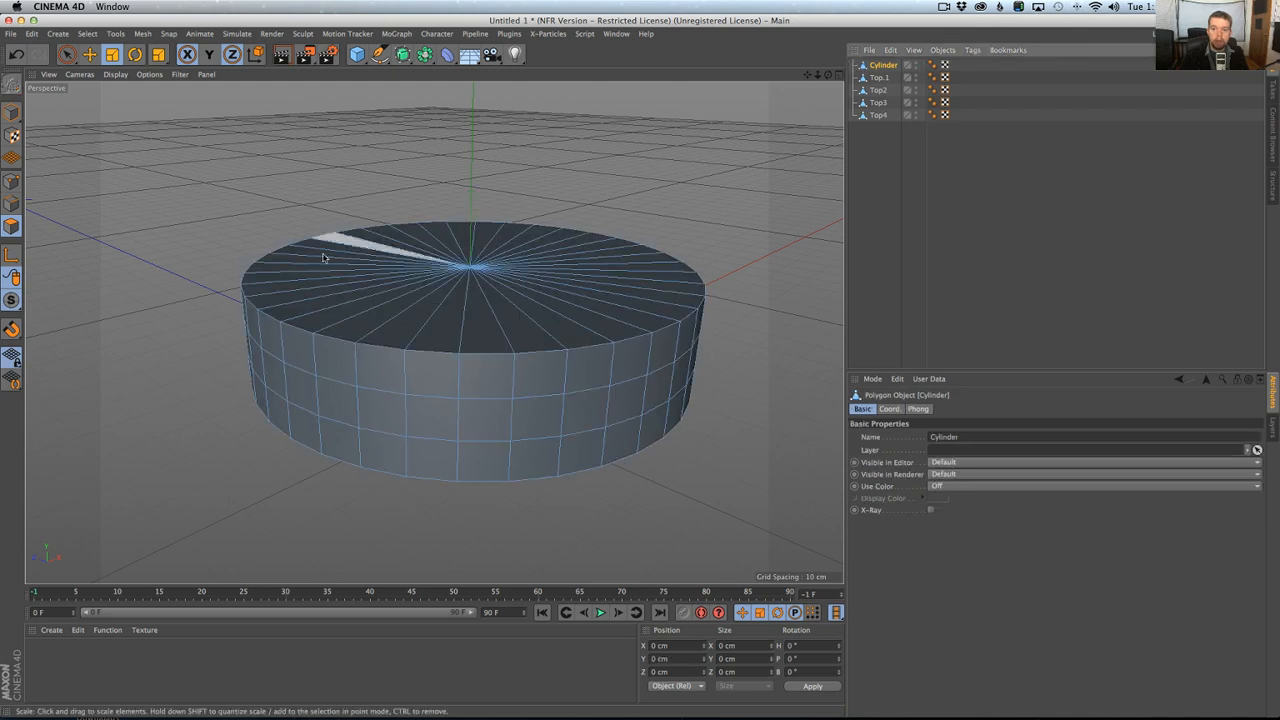
left_click_drag(883, 66, 886, 124)
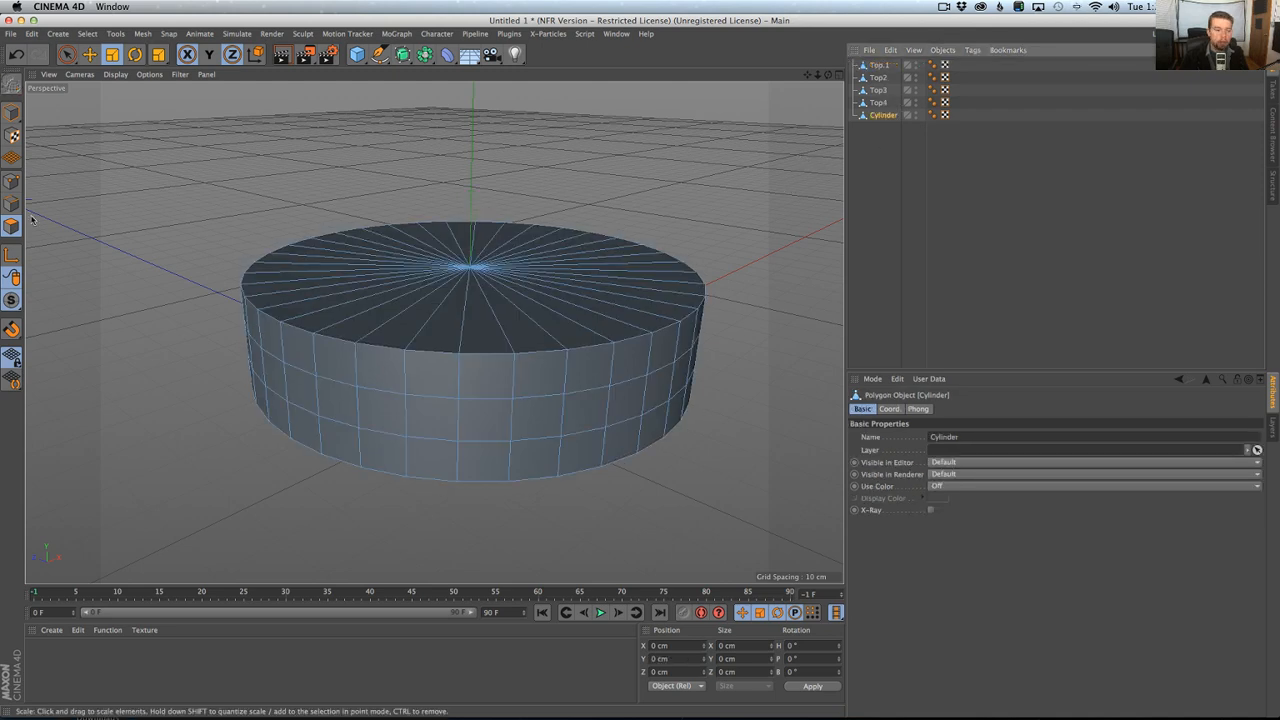
Optimize the editable cylinder's points to merge its caps with the side wall.
left_click(11, 181)
right_click(345, 291)
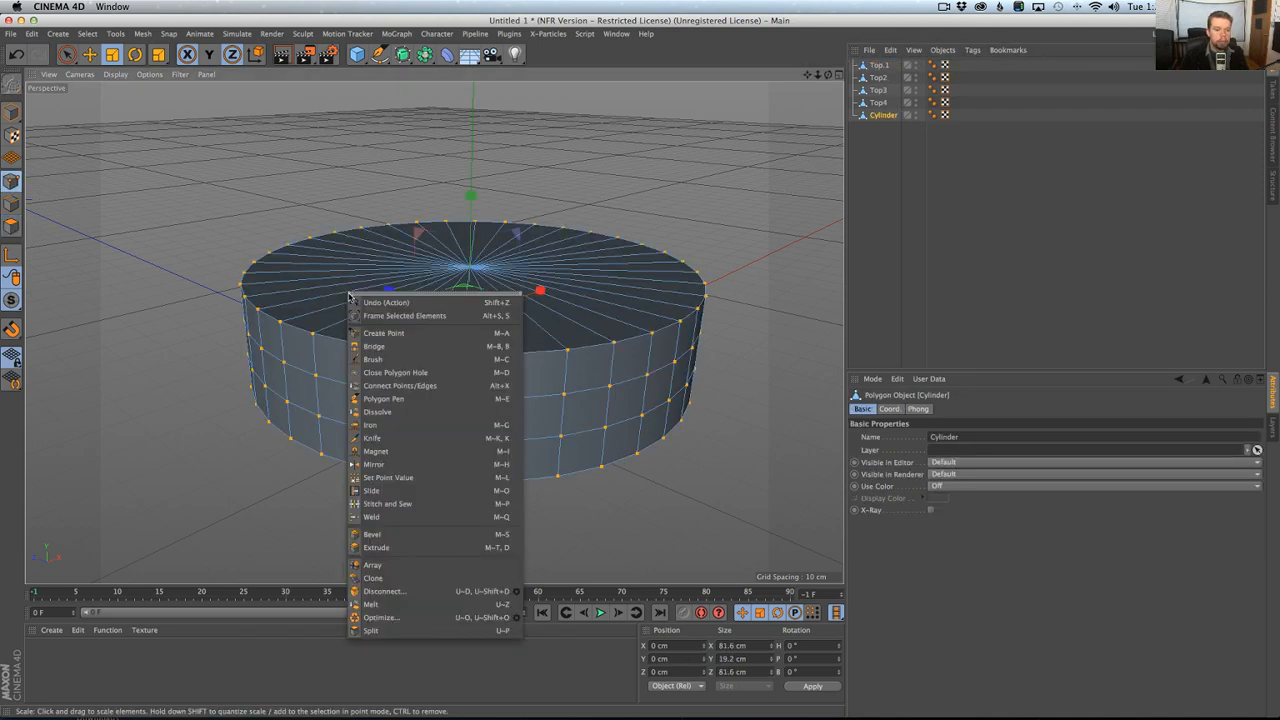
left_click(443, 617)
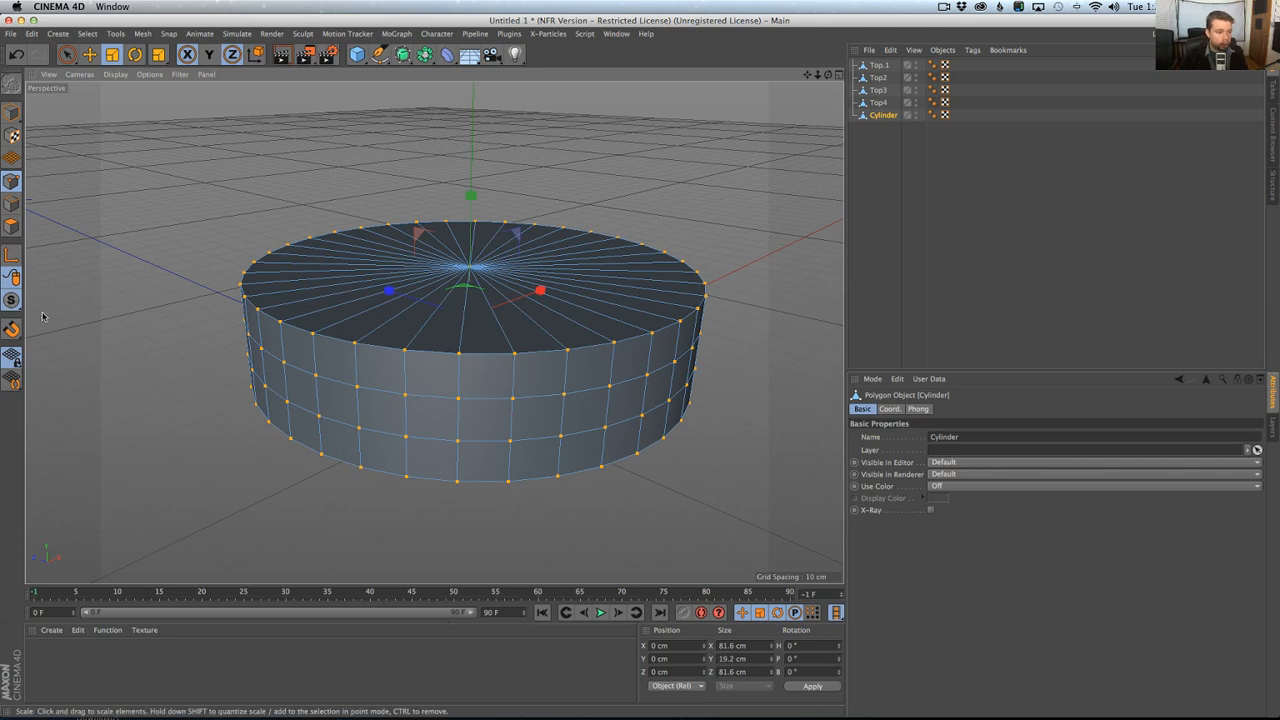
Loop-select the cylinder's middle ring of polygons, grow the selection over the whole side wall and invert it to both caps.
left_click(11, 226)
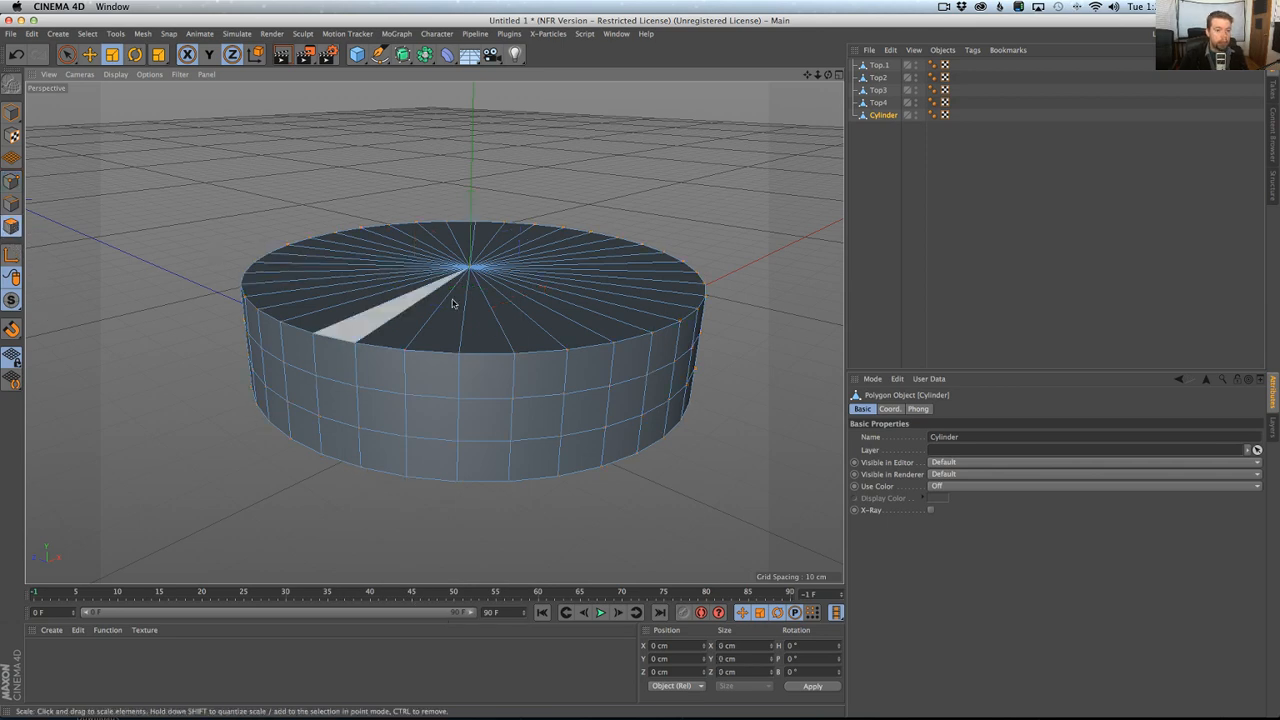
key("u")
key("l")
left_click(466, 420)
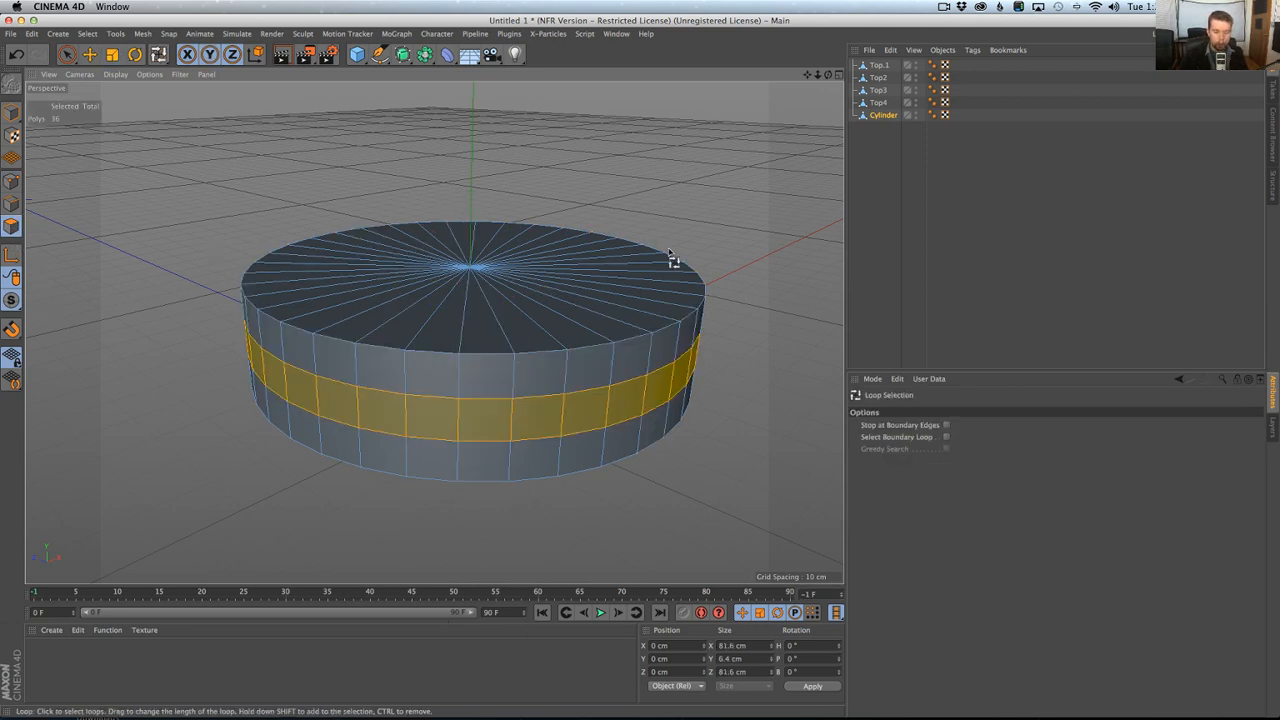
key("u")
key("y")
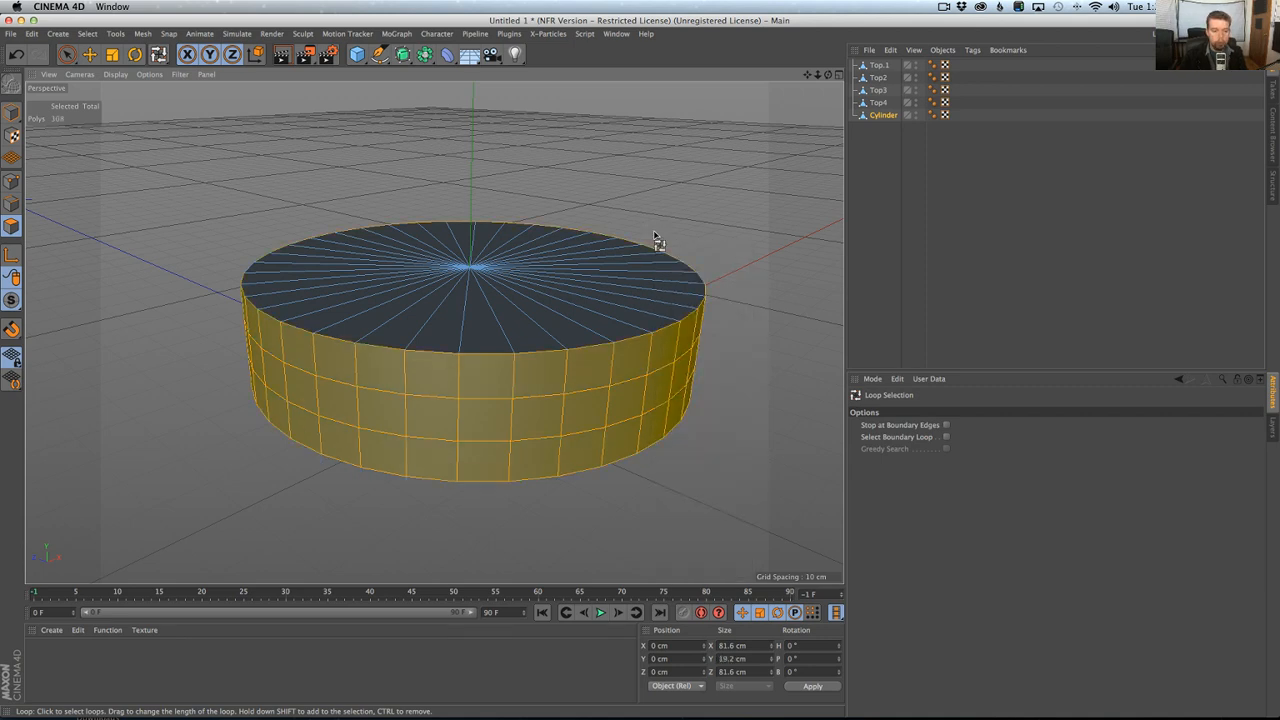
key("u")
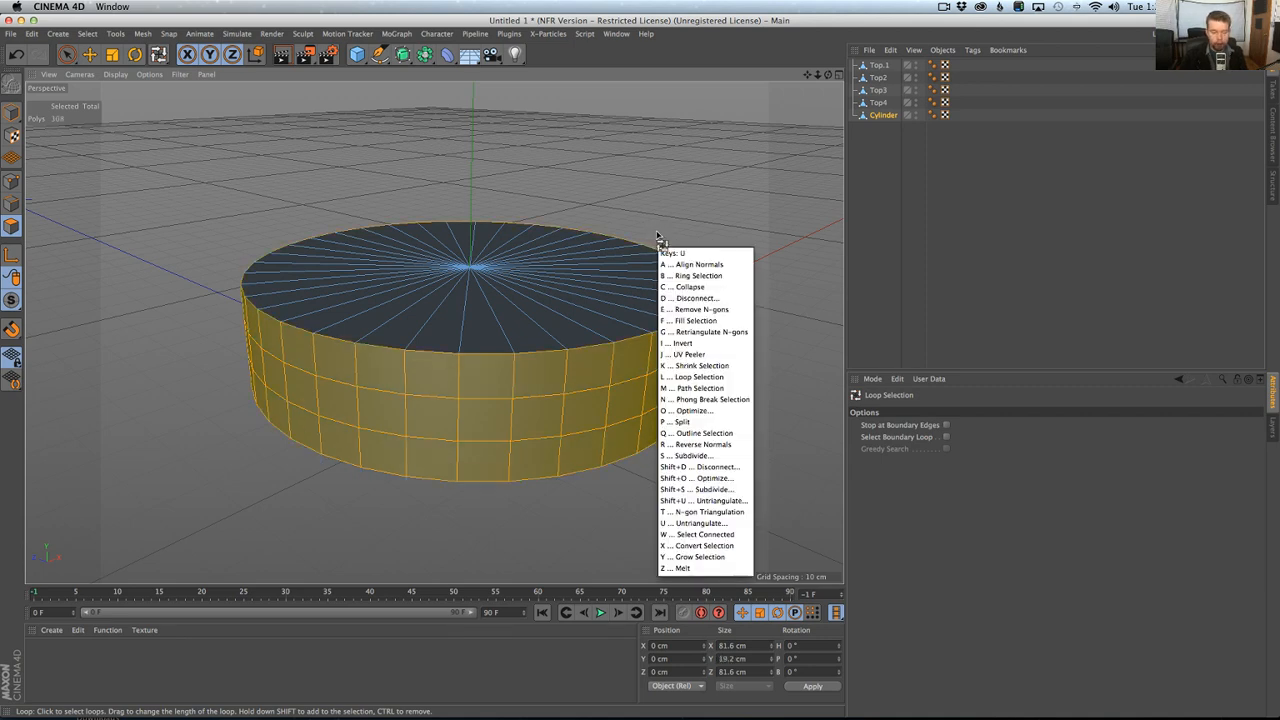
key("i")
key("t")
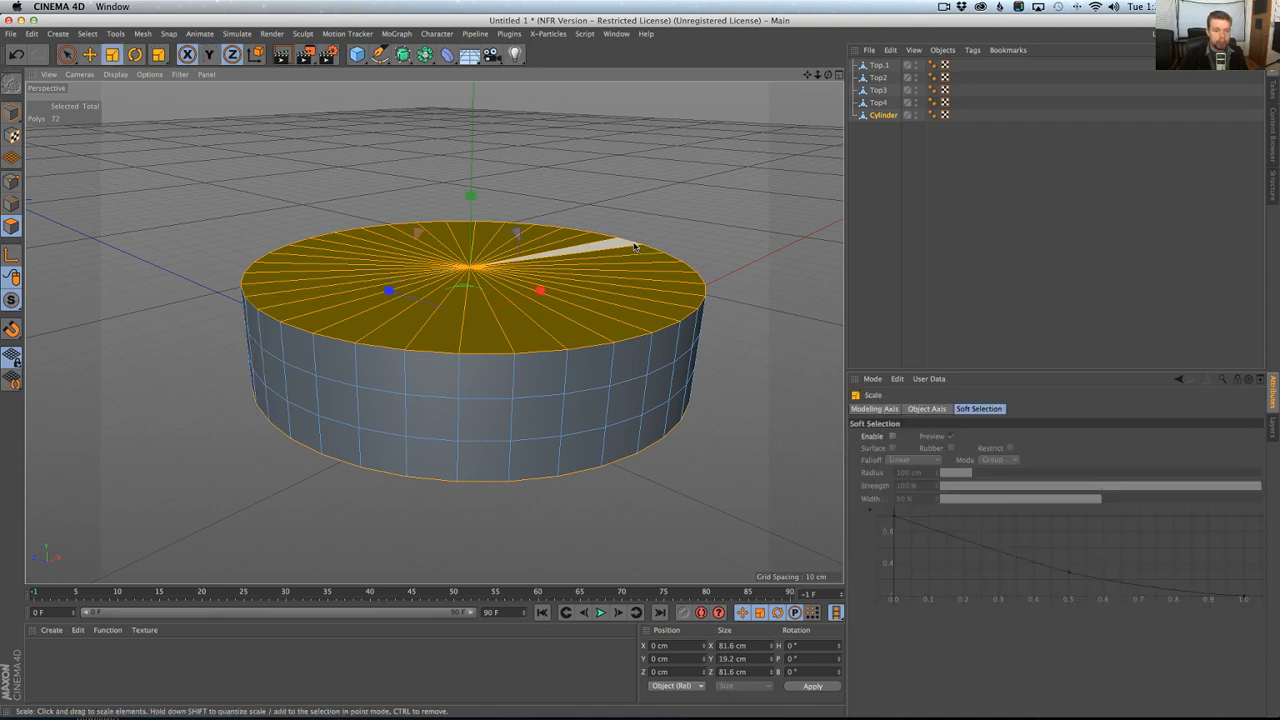
left_click_drag(634, 247, 500, 240)
key("super+z")
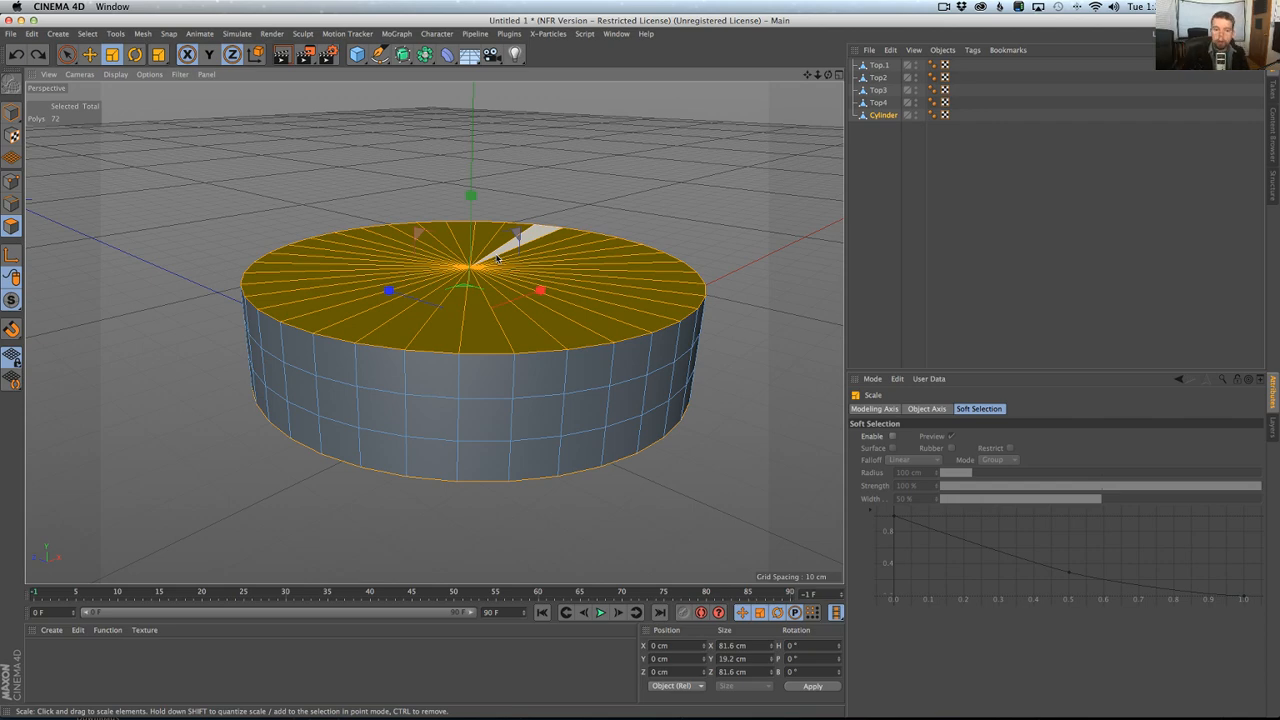
In the Right view, scale the cylinder's two caps inward in X and Z to about 62.4 cm to match the reference ridge.
key("super+Tab")
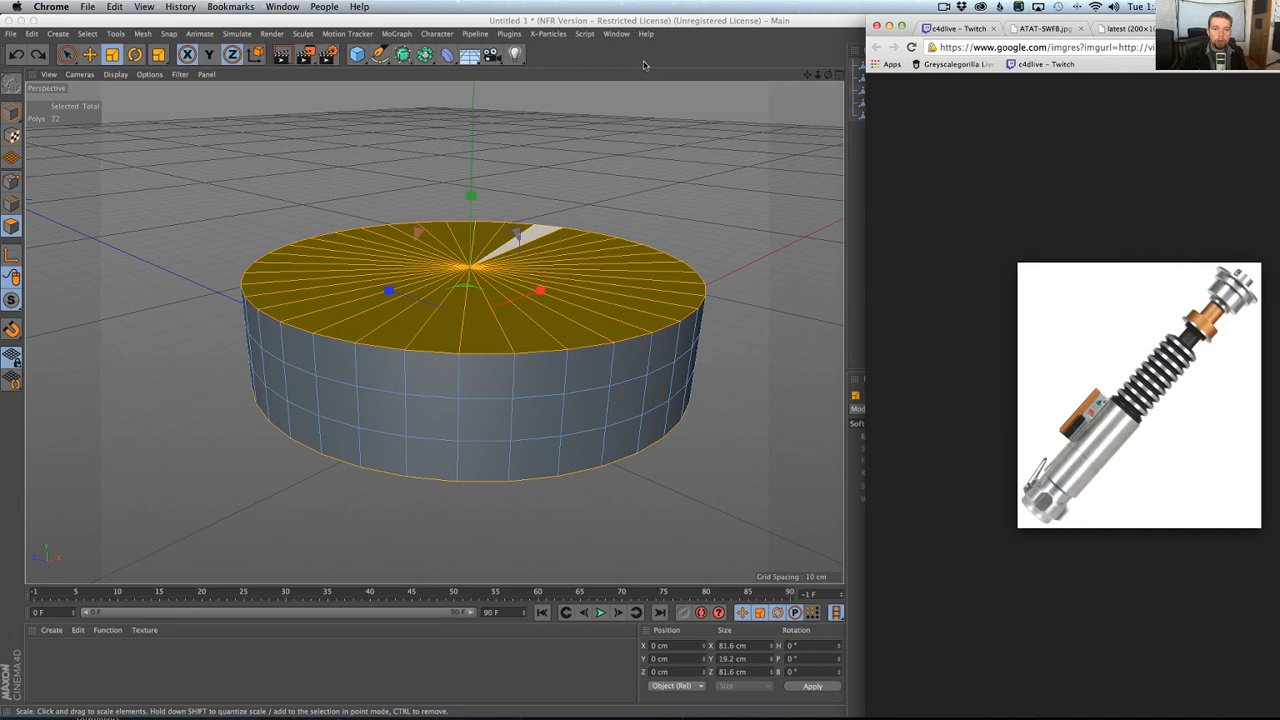
left_click(649, 61)
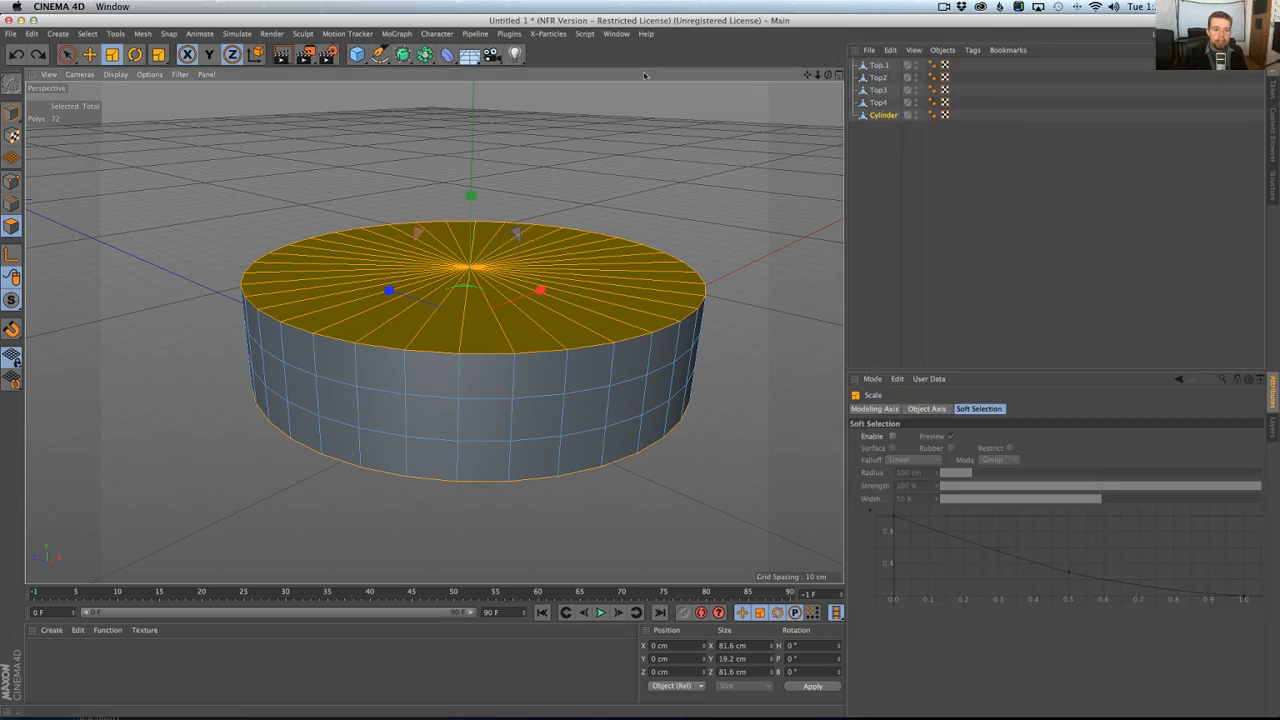
scroll(536, 298, "down", 1)
middle_click(516, 420)
middle_click(542, 435)
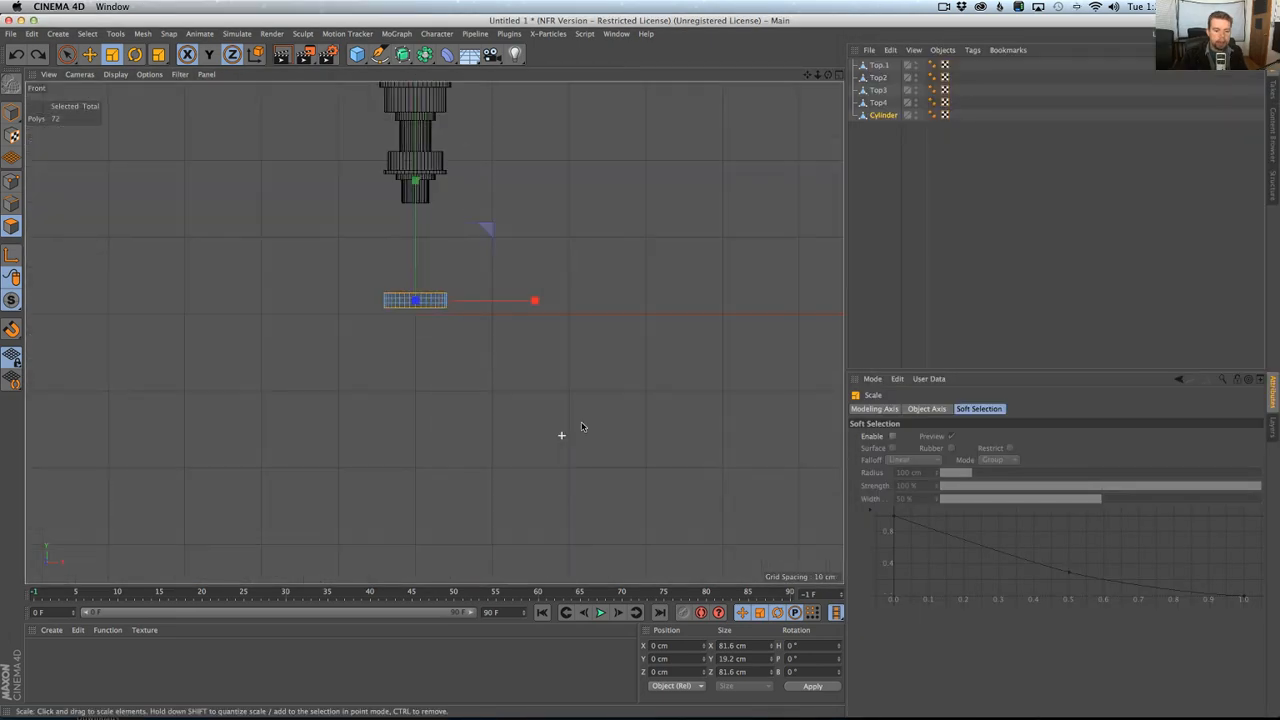
middle_click(563, 431)
middle_click(409, 401)
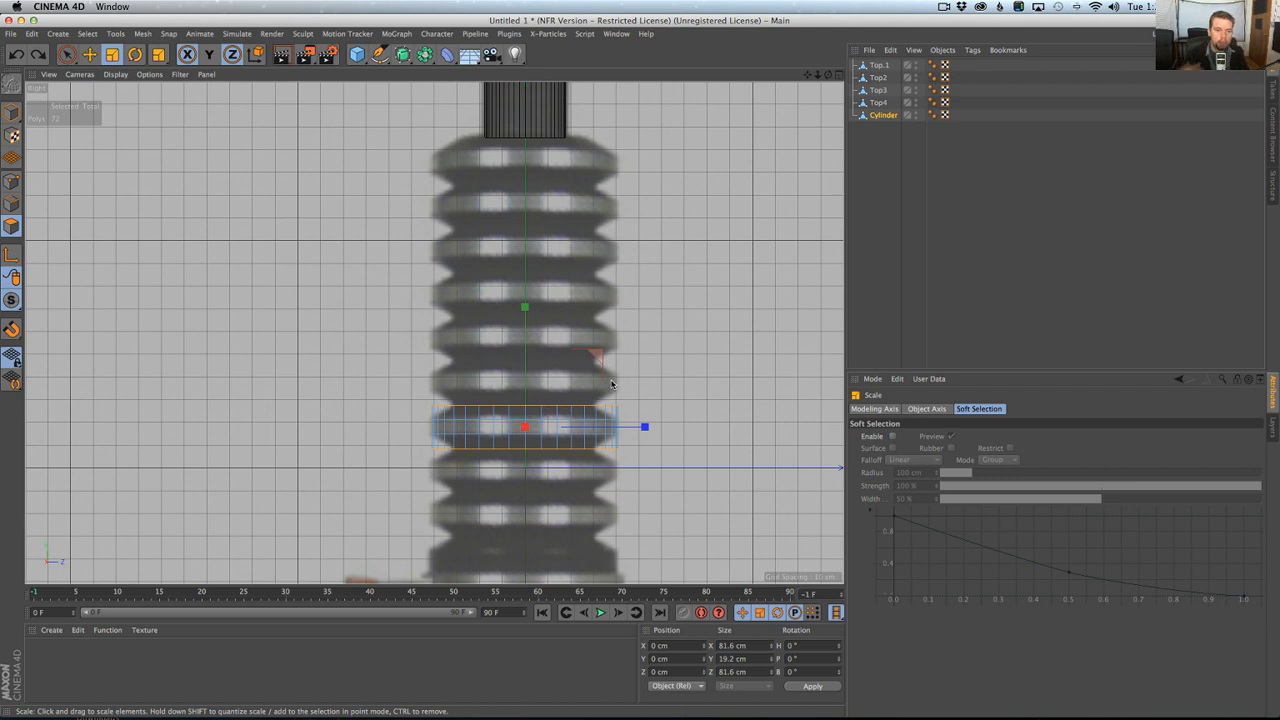
left_click_drag(663, 387, 546, 413)
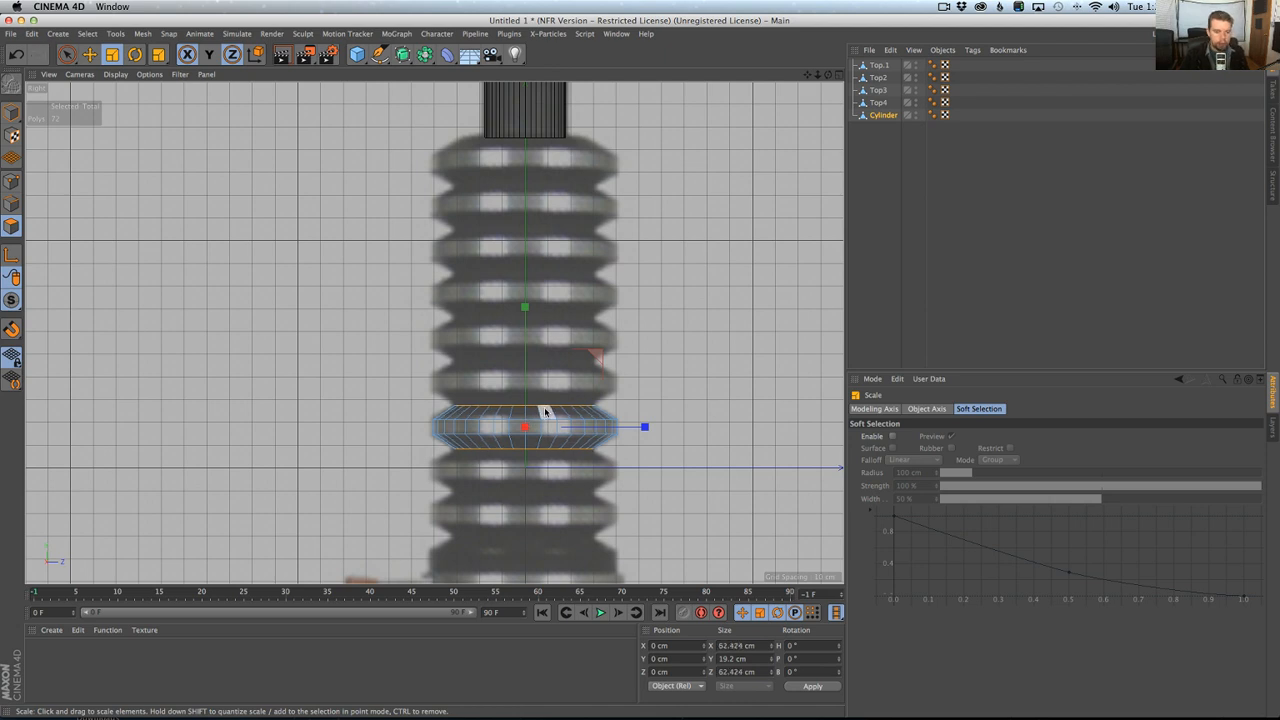
Select the ridge's middle polygon ring and scale it to about 8.3 cm high and 82.3 cm wide.
right_click_drag(530, 404, 566, 391, "alt")
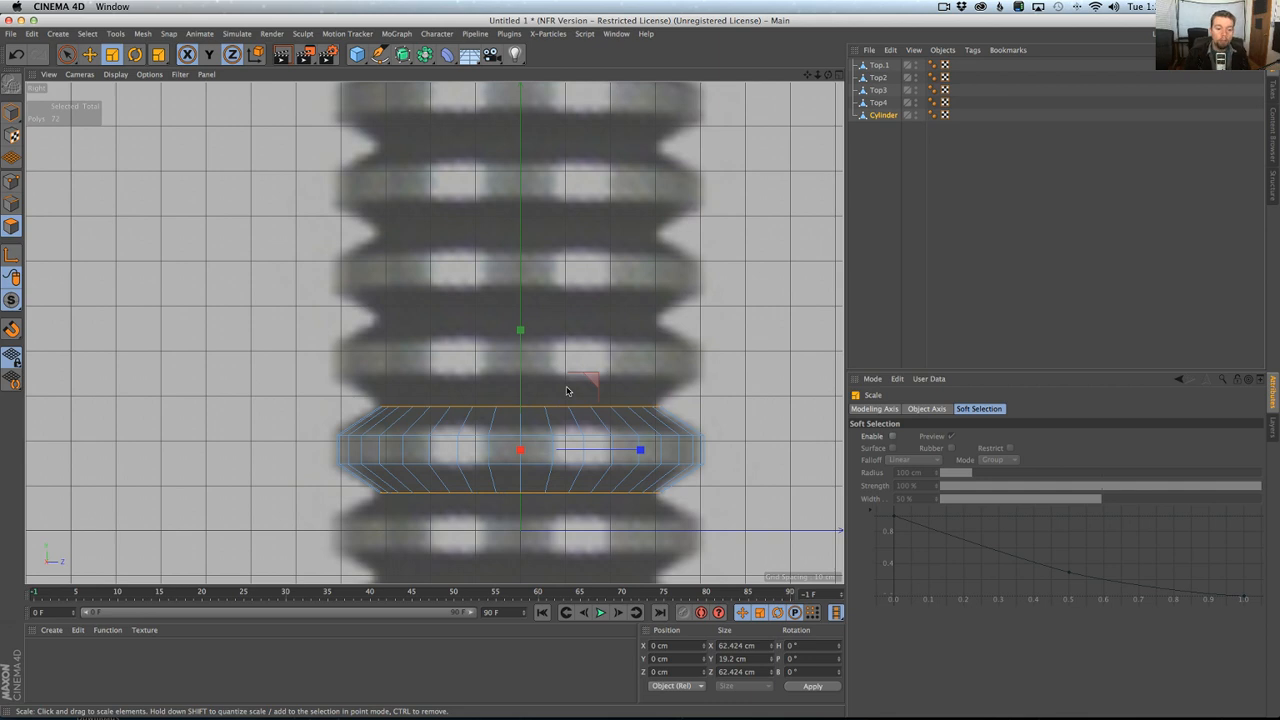
key("u")
key("y")
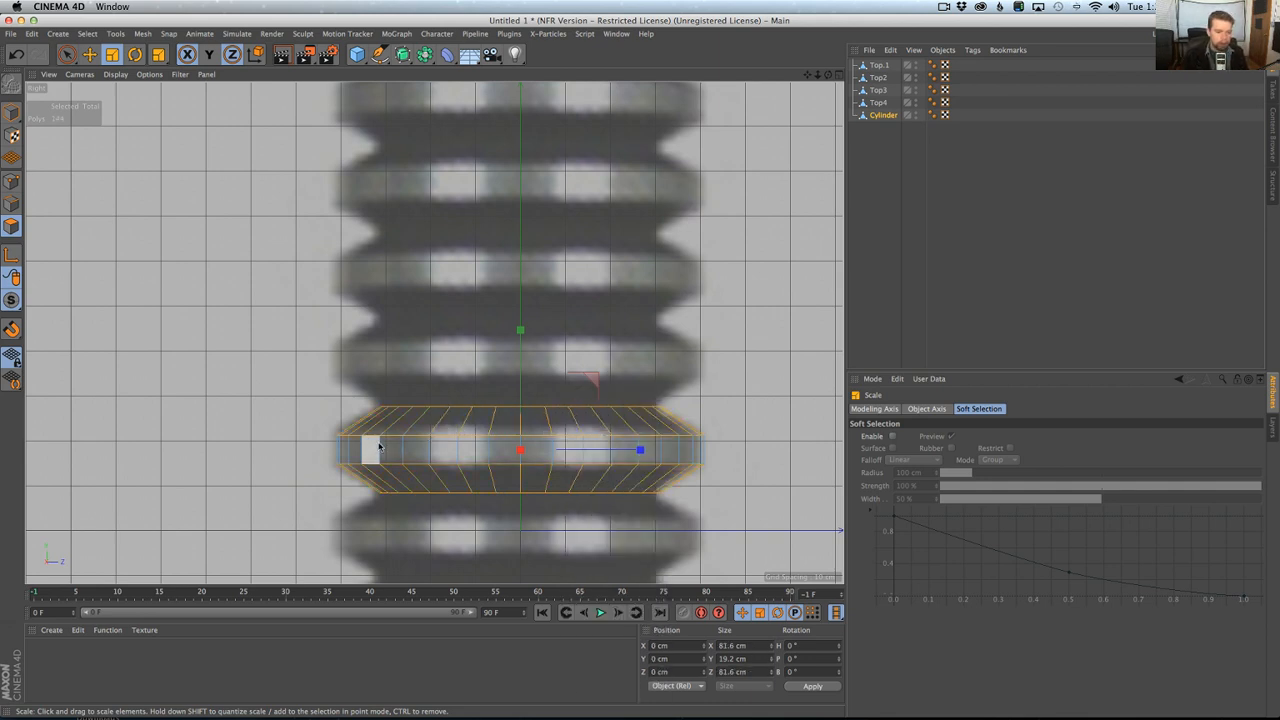
right_click(505, 412)
left_click(504, 418)
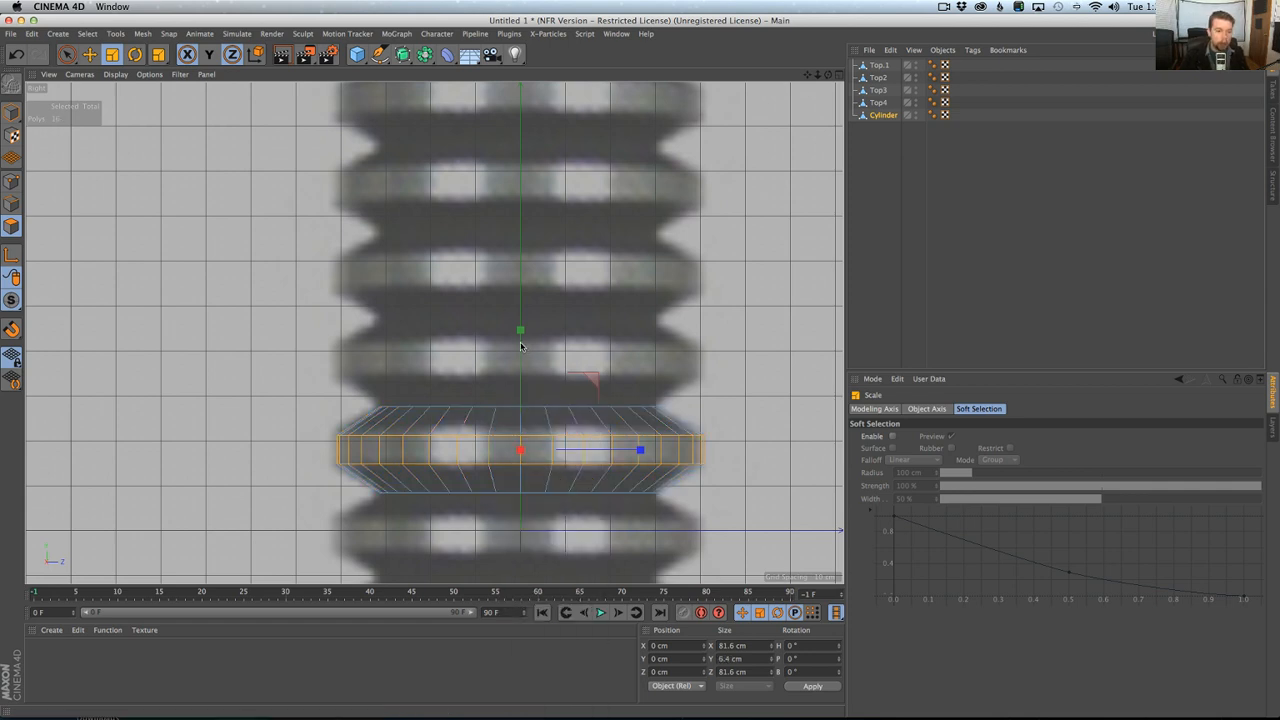
left_click_drag(520, 346, 520, 310)
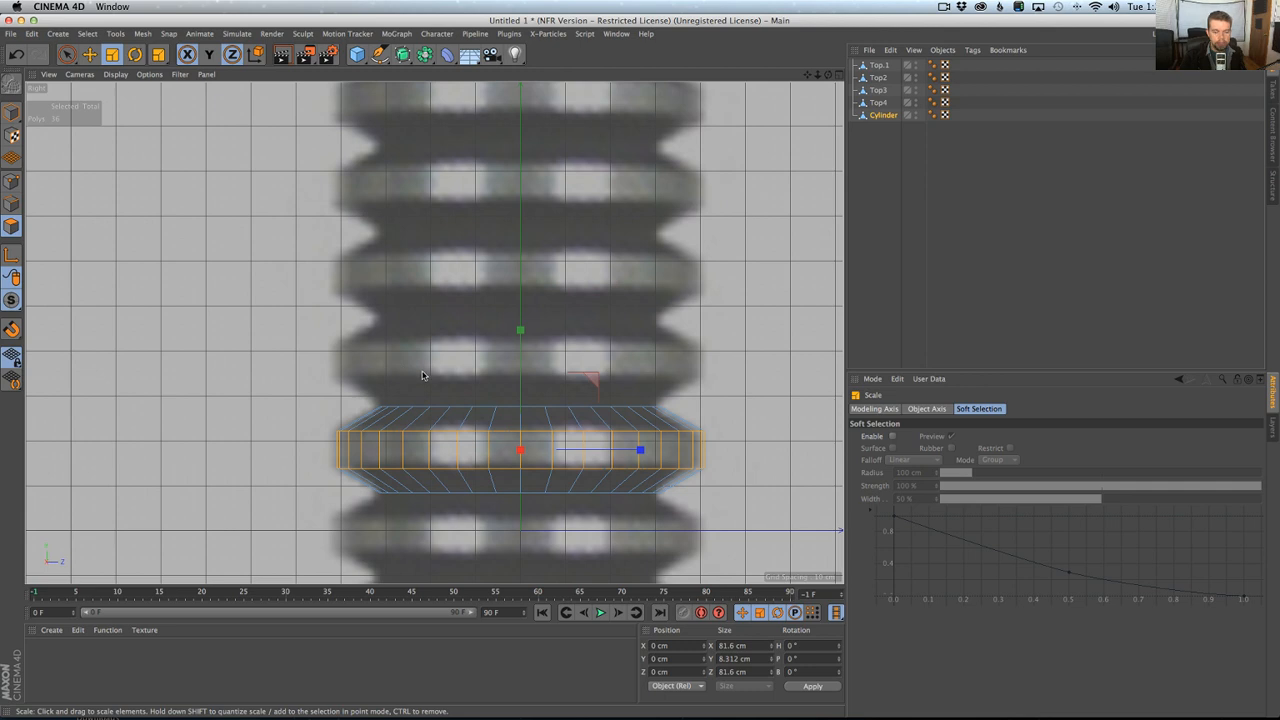
left_click_drag(422, 375, 426, 374)
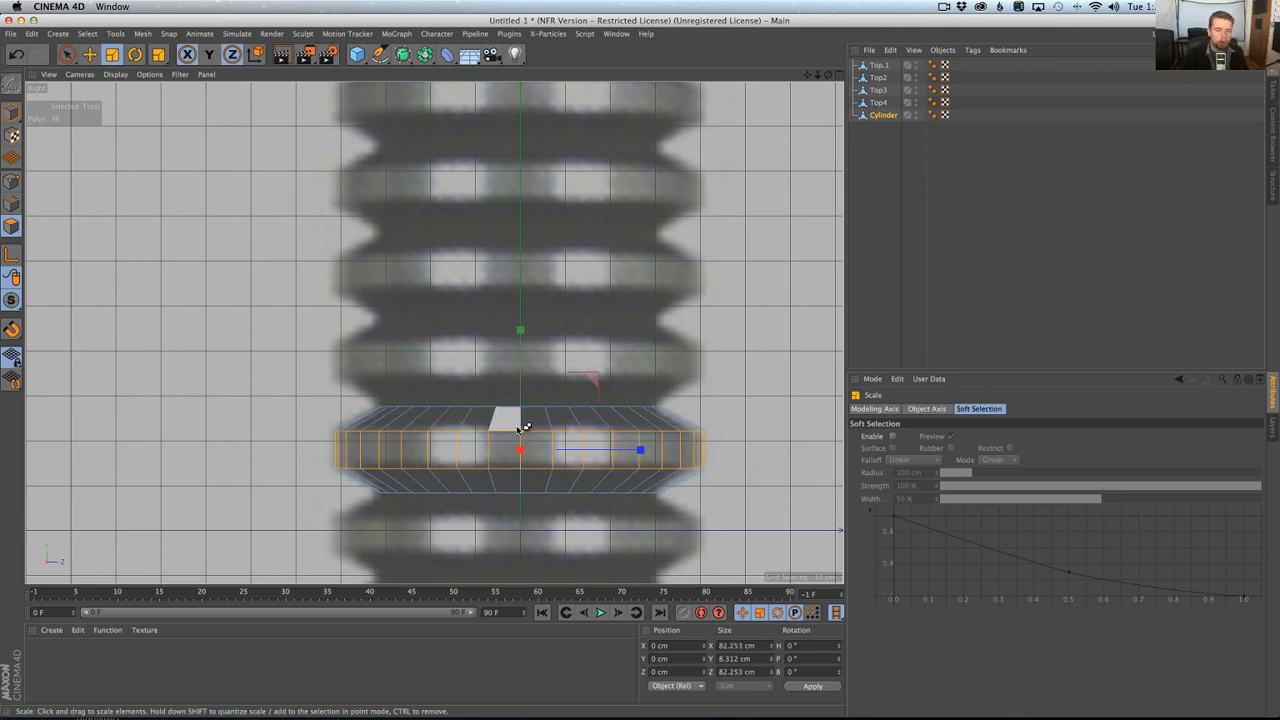
Select all the ridge's polygons, add a MoGraph Cloner below Top4 and nest the cylinder inside it.
key("super+a")
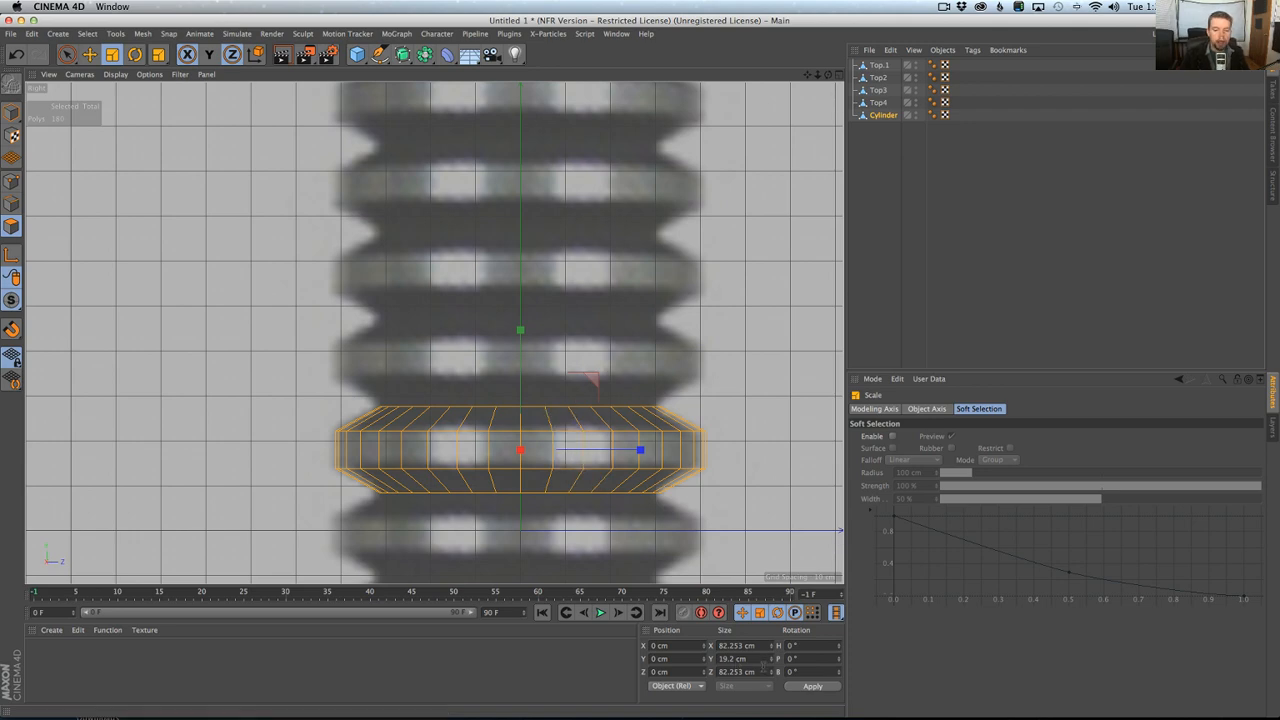
double_click(760, 660)
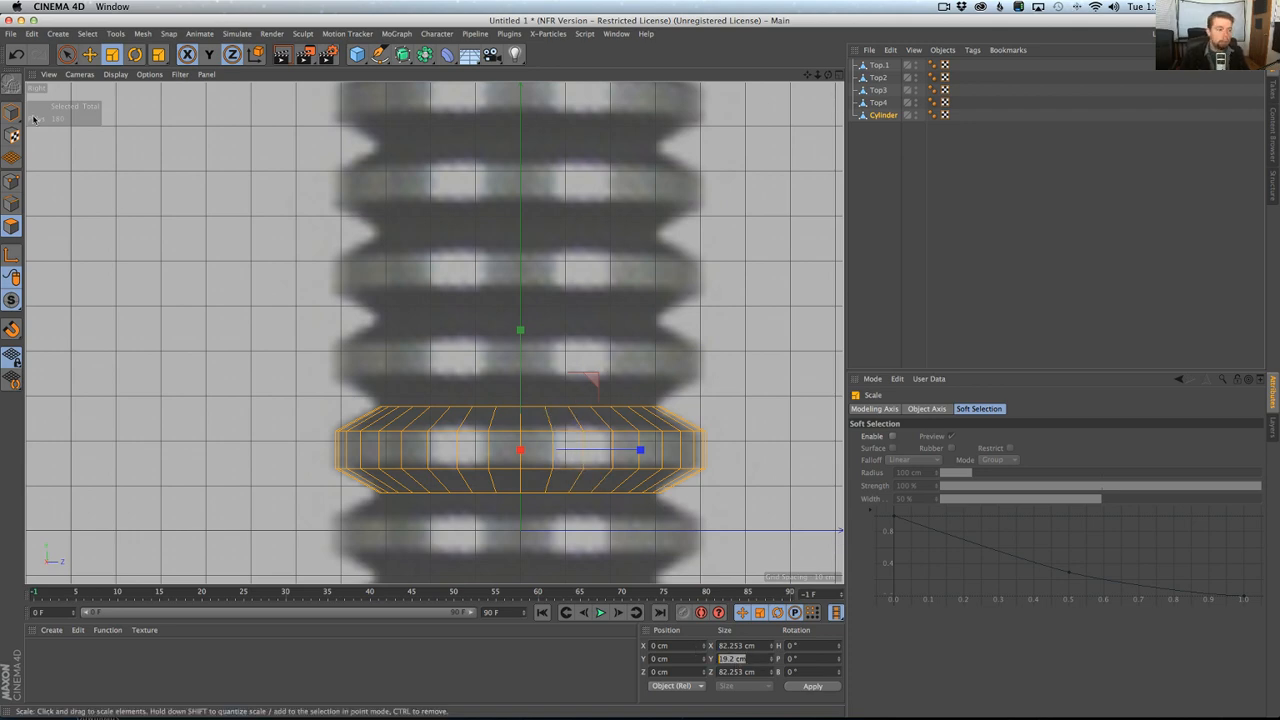
scroll(511, 279, "down", 8)
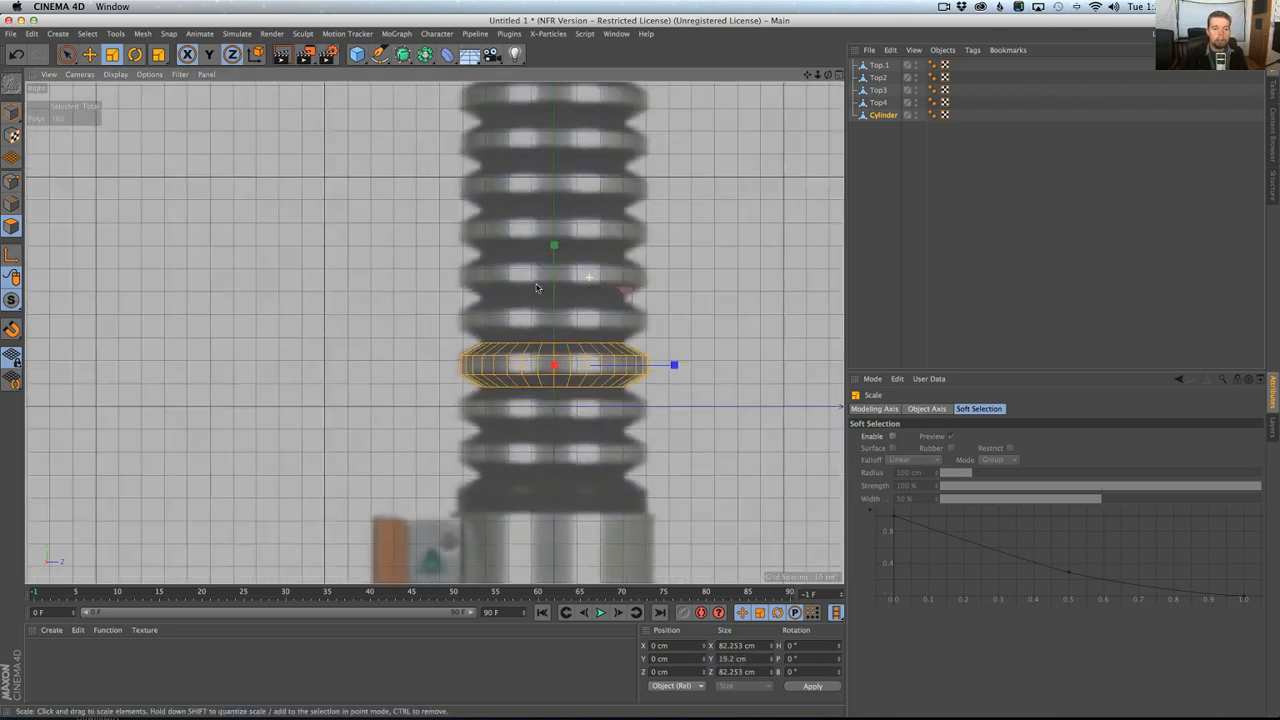
left_click(436, 33)
mouse_move(396, 33)
left_click(405, 131)
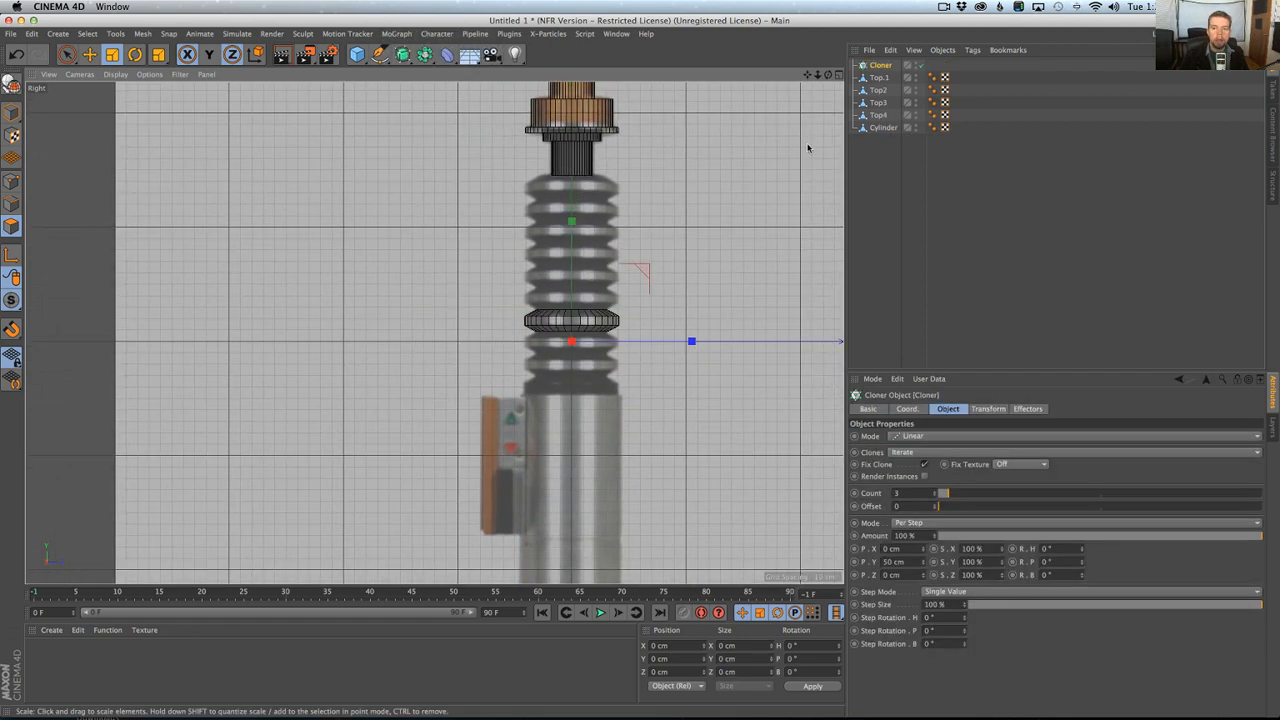
left_click_drag(883, 128, 890, 168)
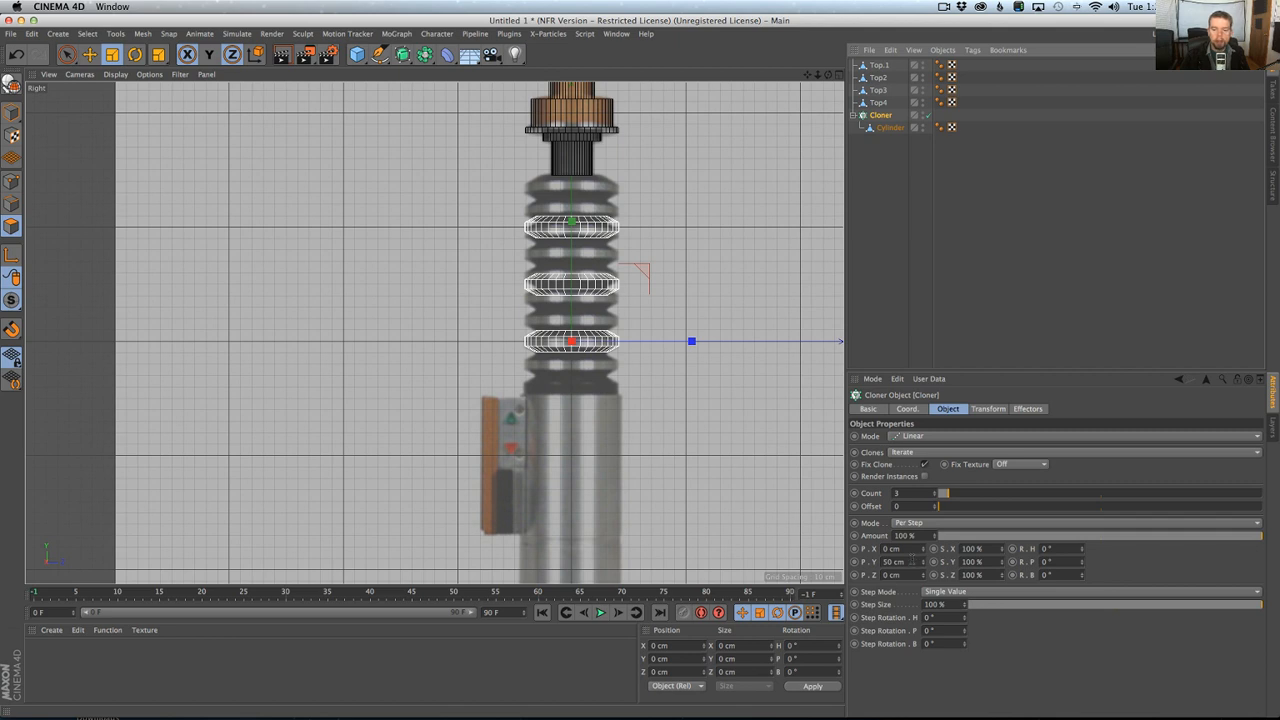
Set the Cloner's vertical offset per step to 19.2 cm.
left_click(912, 561)
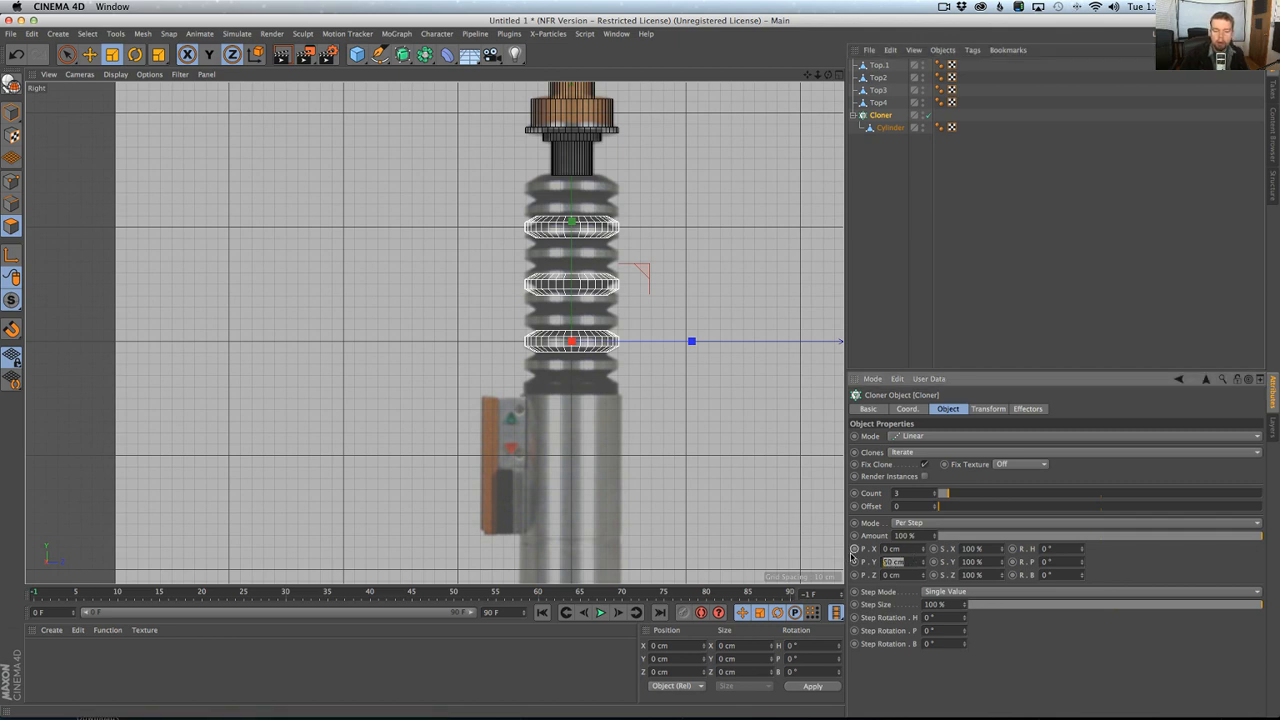
type("19.2")
key("Return")
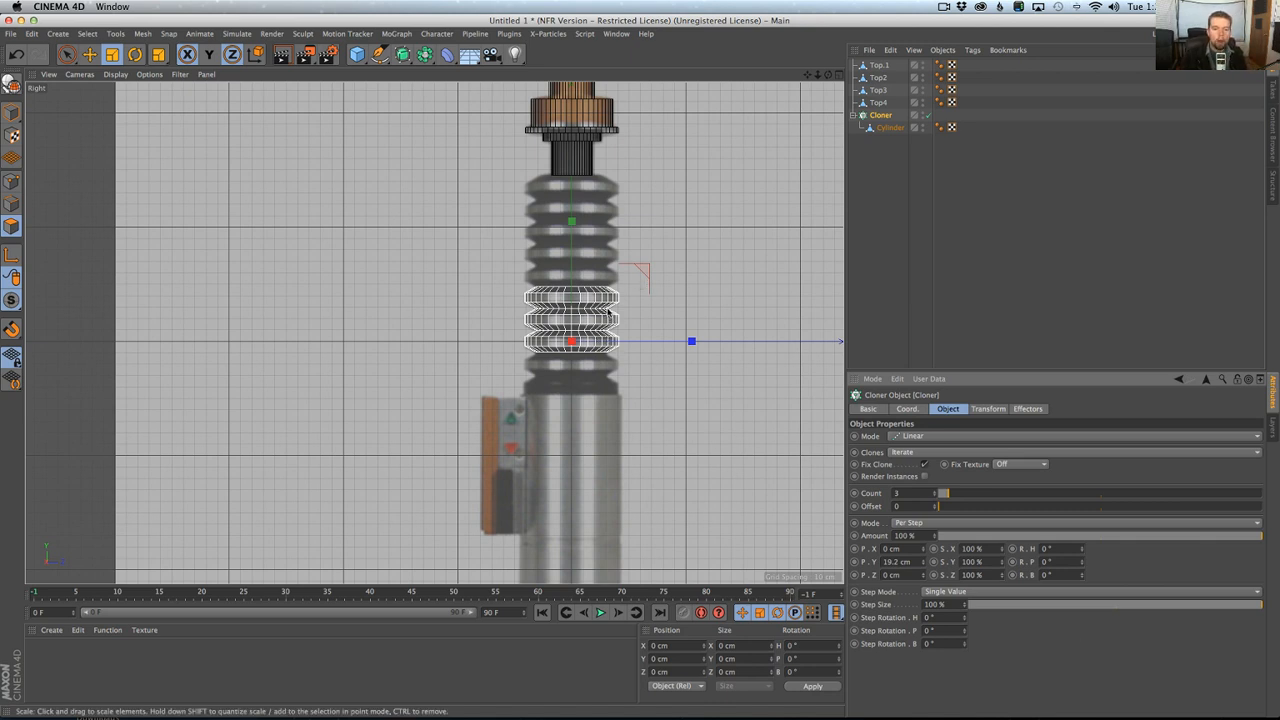
Move the Cloner down to the lowest ridge of the reference grip and set its clone count to 9.
key("e")
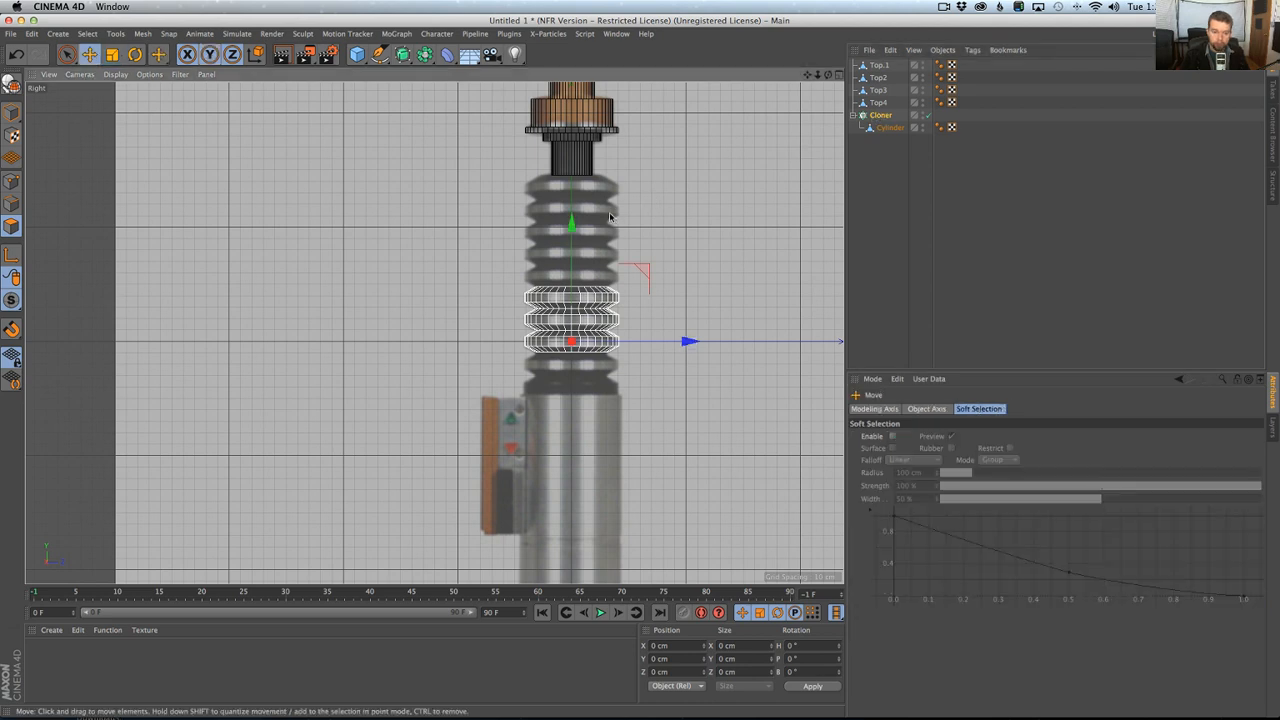
left_click_drag(573, 229, 576, 255)
left_click(880, 116)
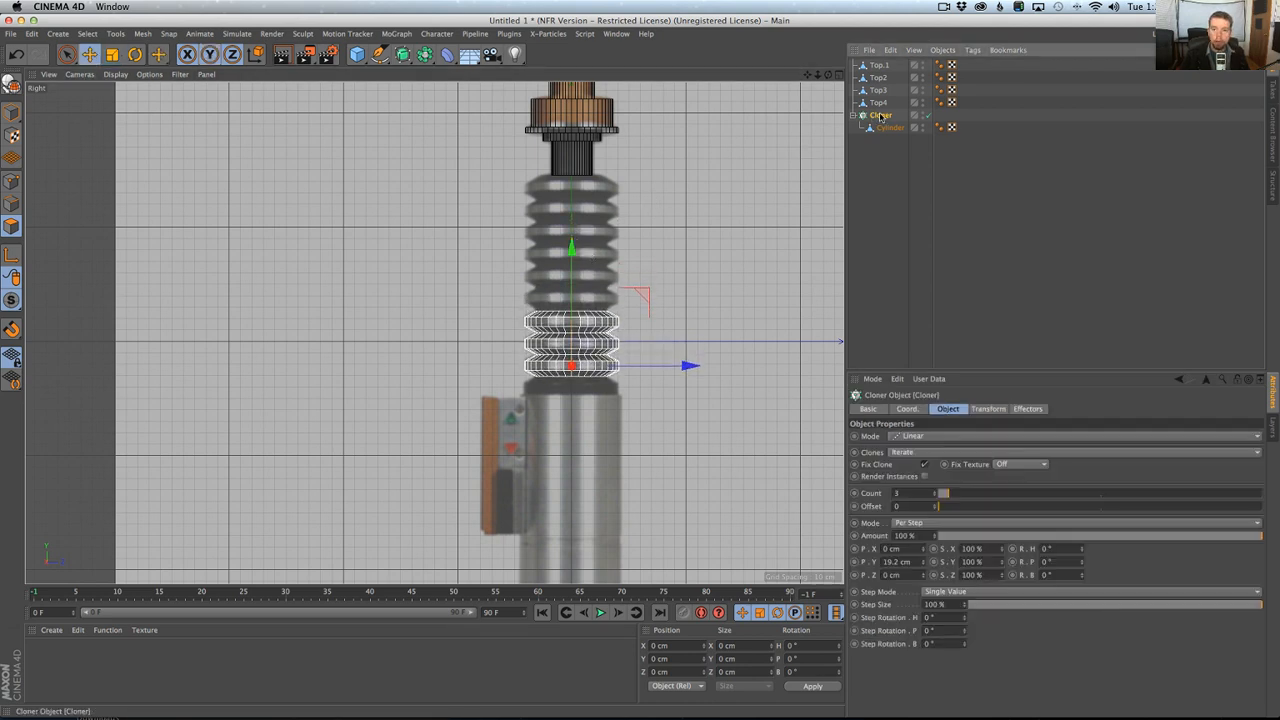
left_click_drag(931, 497, 935, 494)
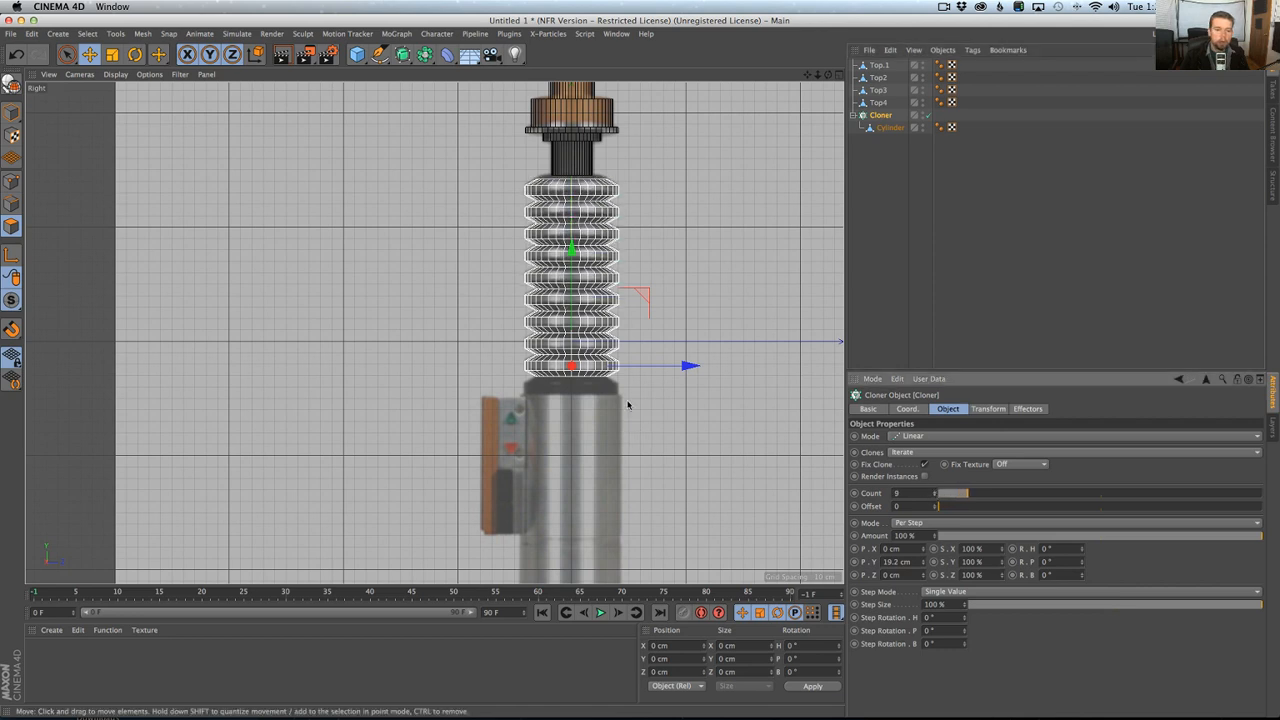
scroll(612, 254, "up", 3)
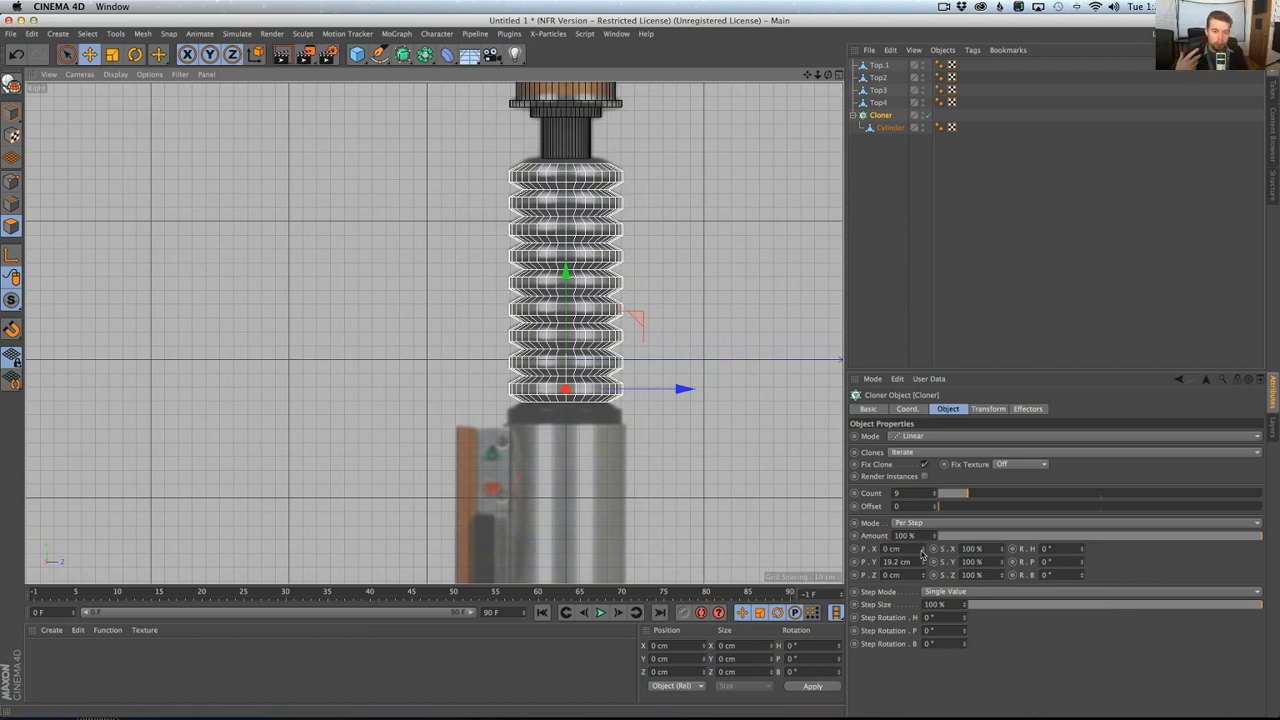
Scale the whole Cloner as a model to about 83.7 cm wide and 175.9 cm high to fit the reference grip.
key("t")
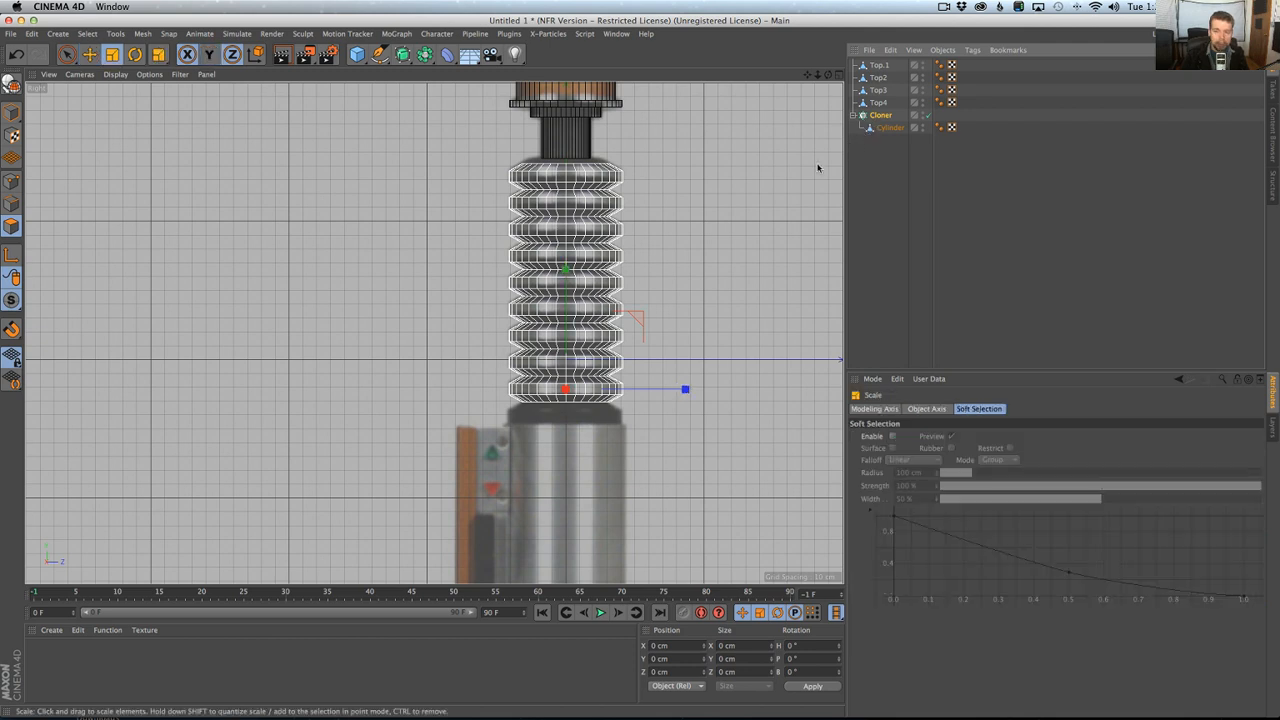
mouse_move(663, 277)
left_mouse_down()
mouse_move(668, 262)
mouse_move(646, 294)
mouse_move(488, 240)
left_mouse_up()
key("ctrl+z")
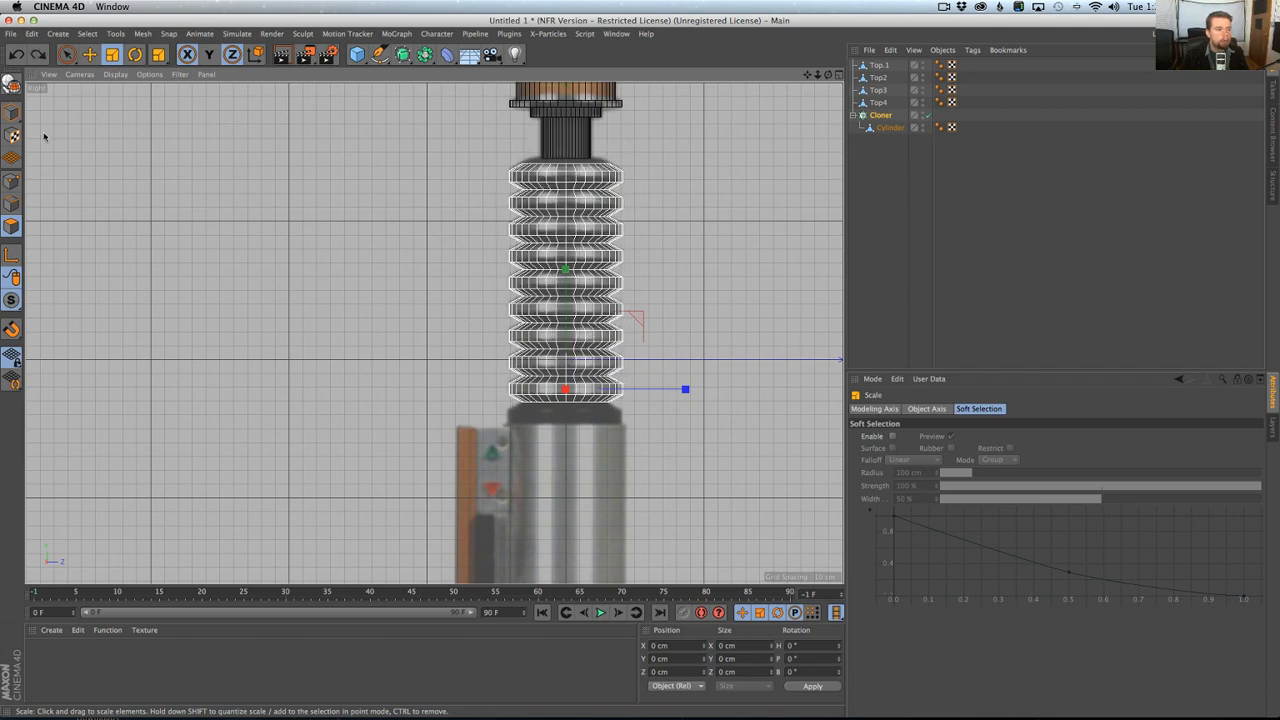
left_click_drag(430, 338, 410, 290)
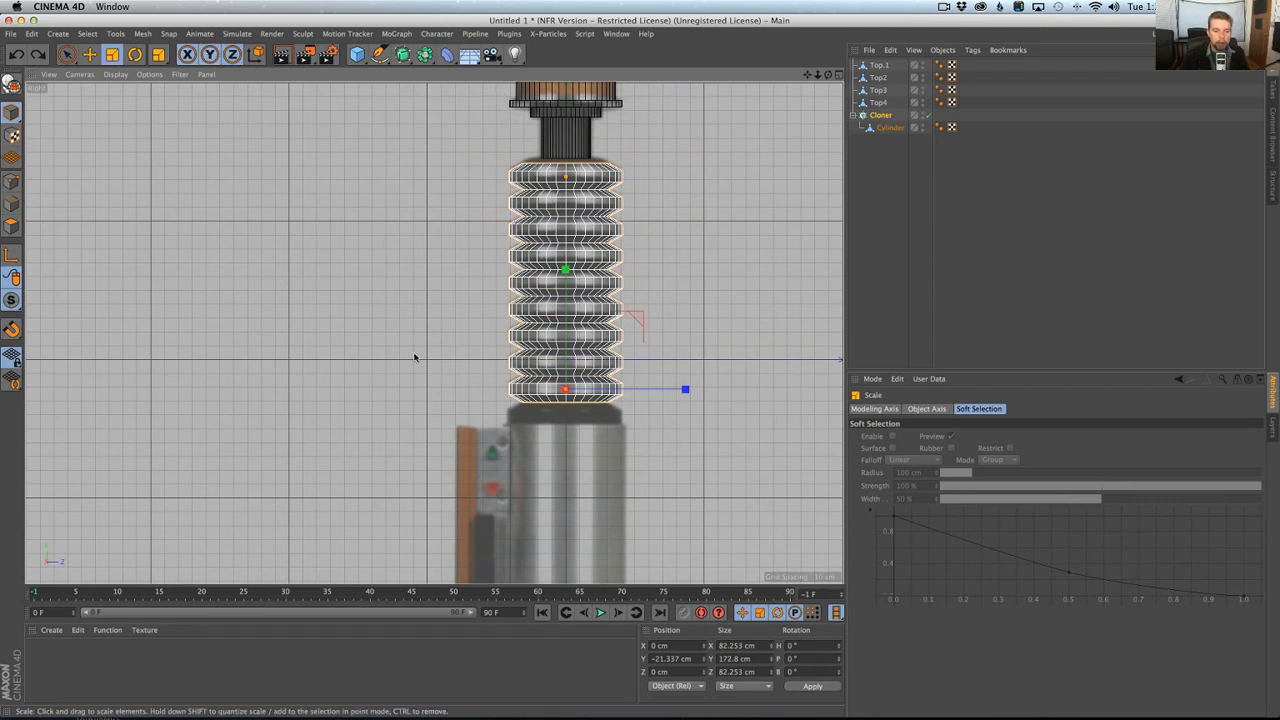
left_click_drag(415, 357, 433, 348)
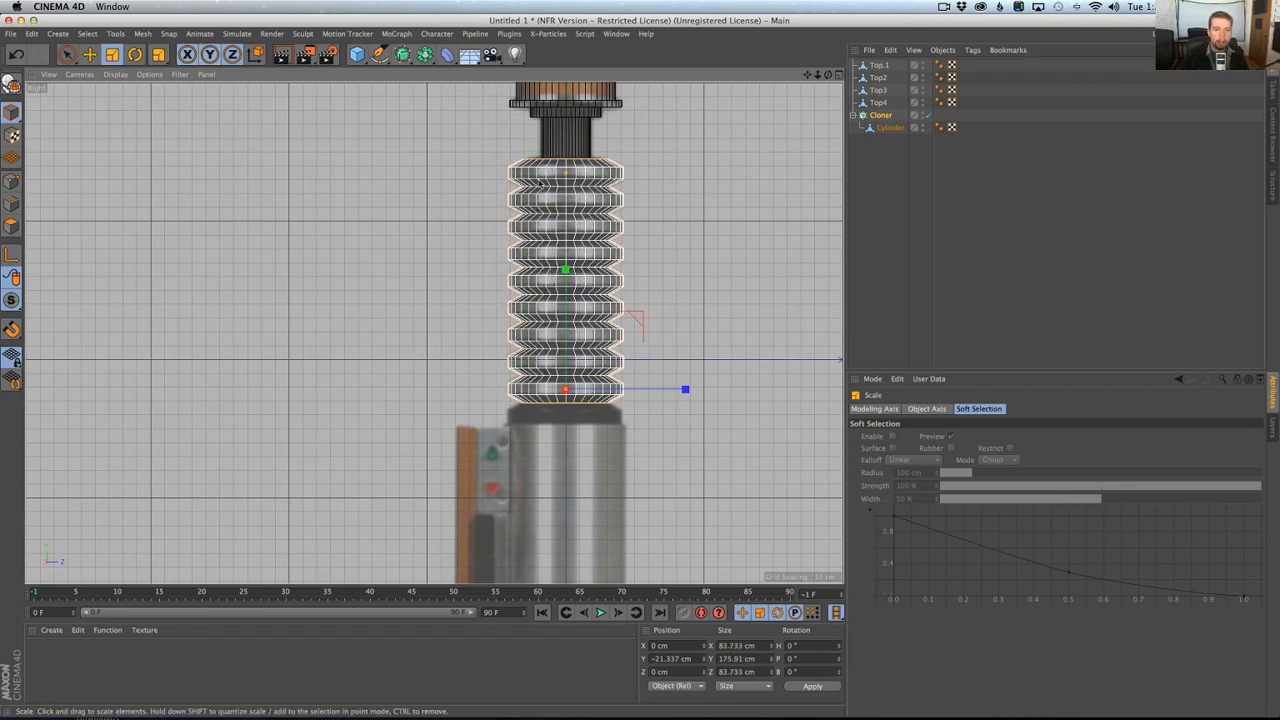
Set the Phong angle of the cloned cylinder to 22° and inspect the grip's shading in the perspective view.
middle_click(628, 362)
middle_click(417, 243)
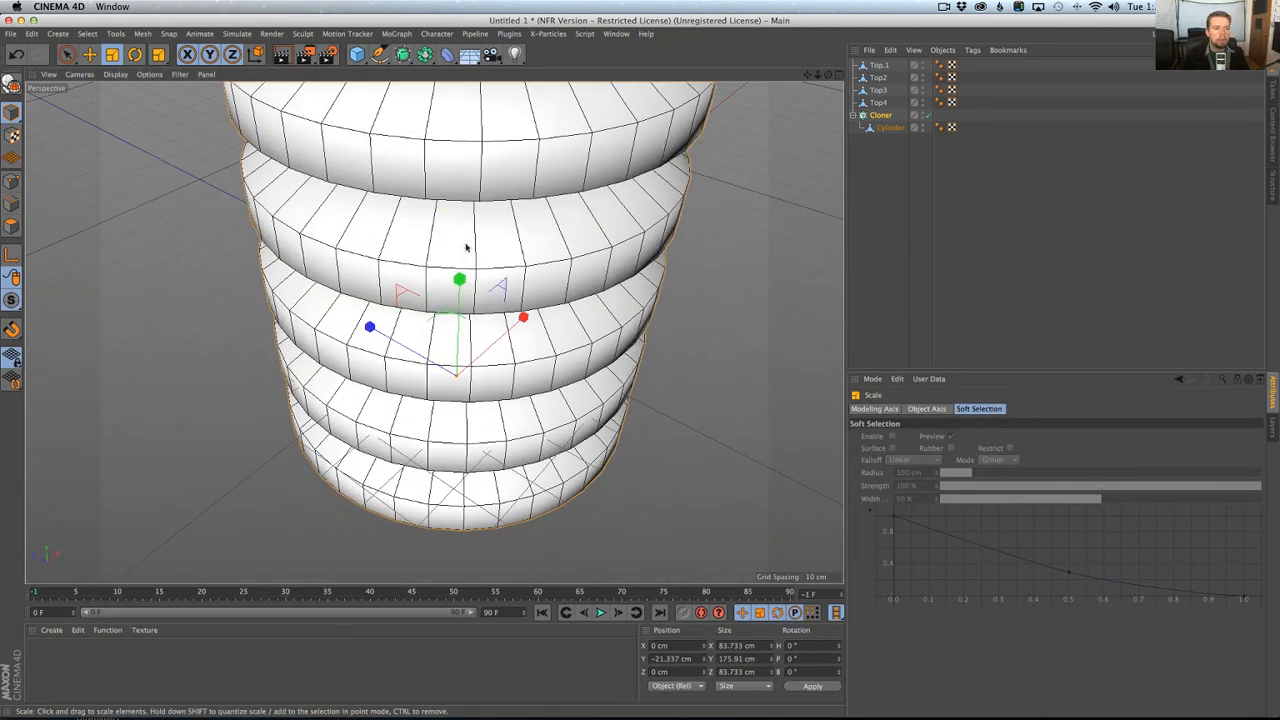
scroll(472, 241, "down", 5)
middle_click_drag(489, 220, 462, 578, "alt")
left_click_drag(462, 578, 441, 472, "alt")
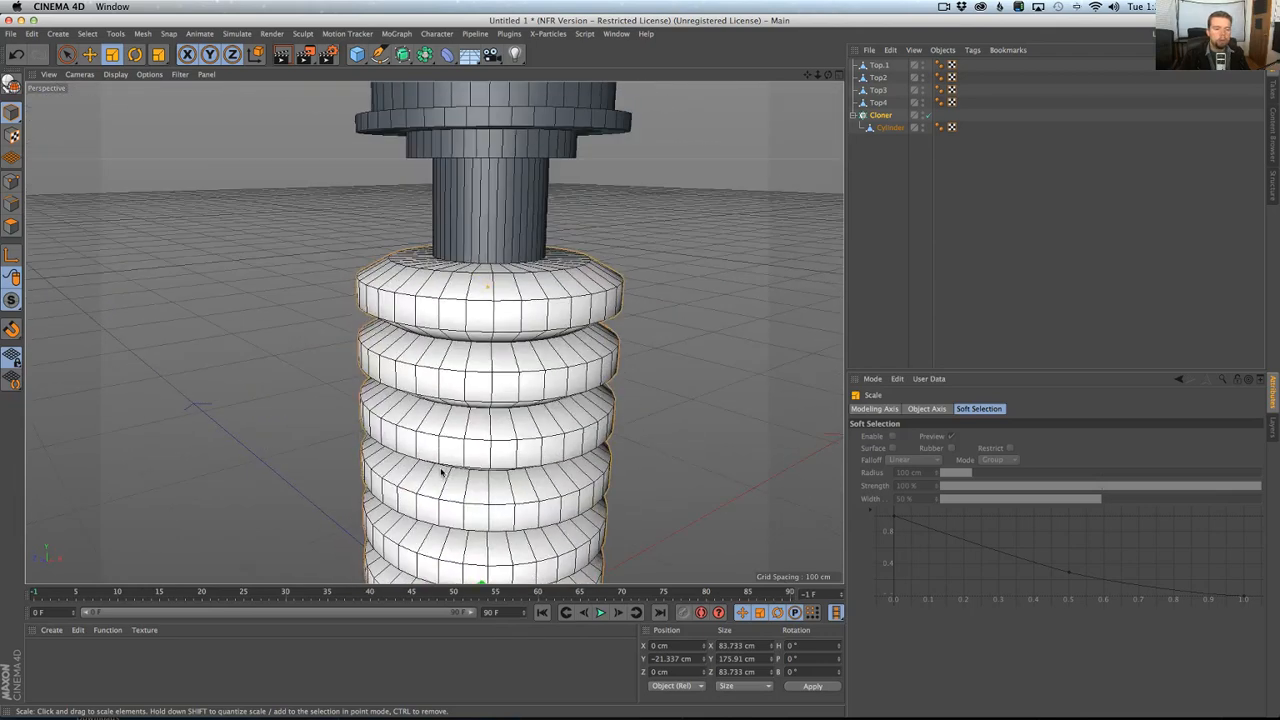
left_click_drag(491, 340, 657, 309, "alt")
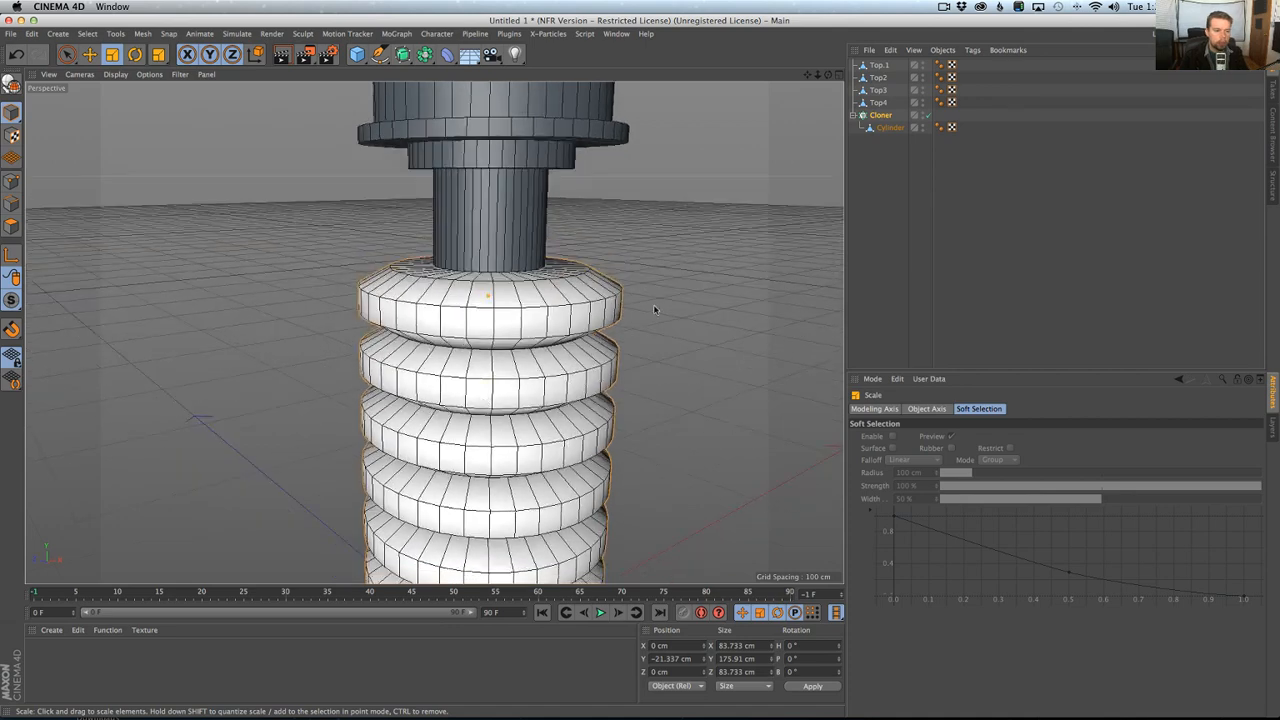
left_click(939, 127)
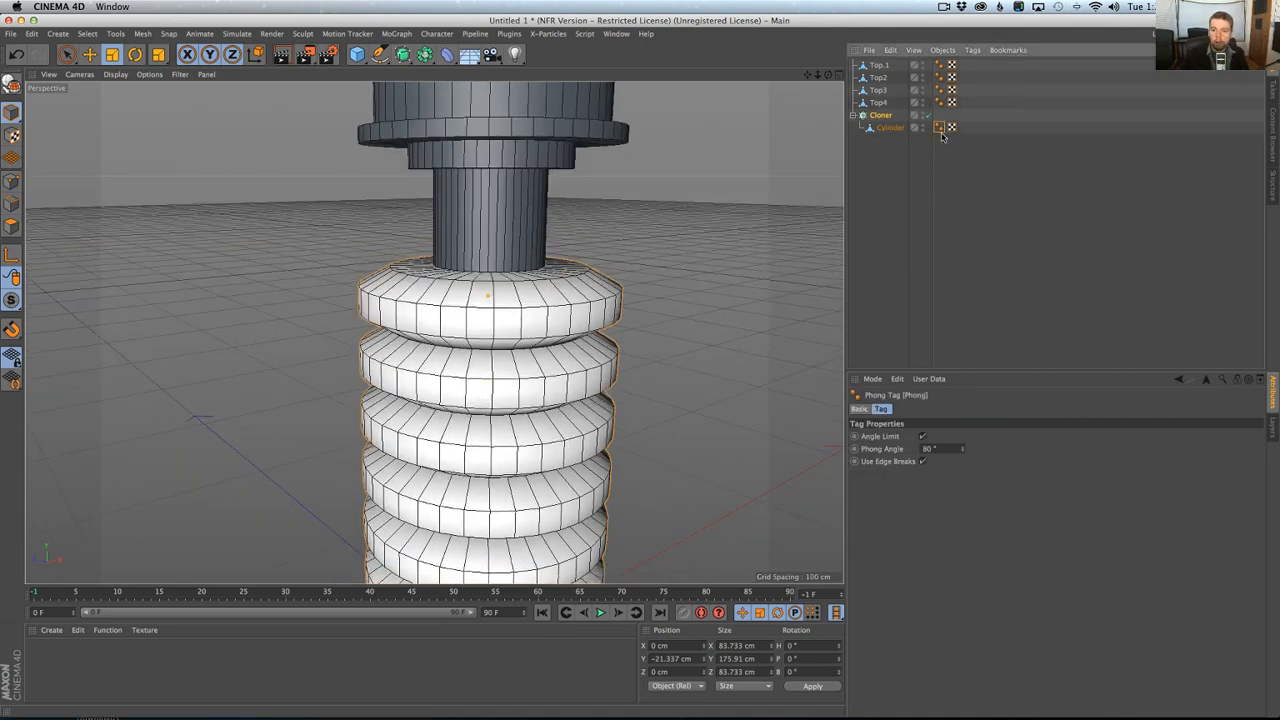
double_click(937, 452)
type("22")
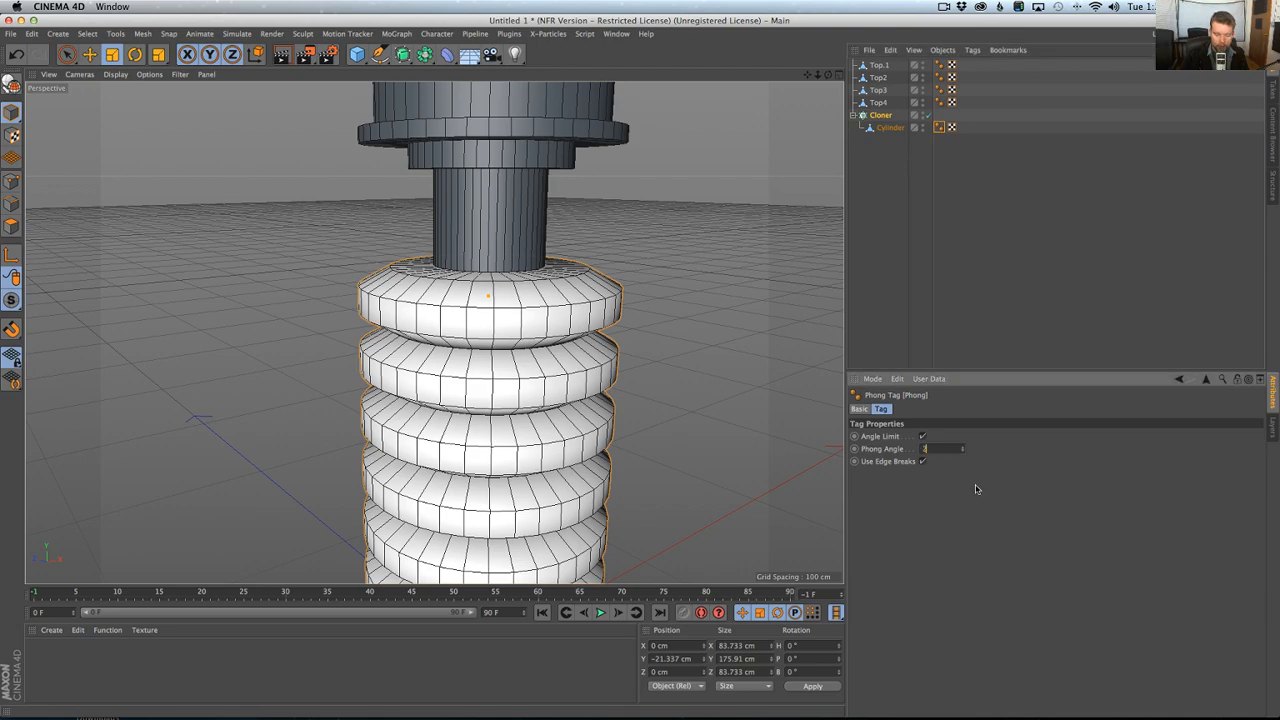
key("Return")
mouse_move(630, 345)
left_mouse_down("alt")
mouse_move(730, 383)
mouse_move(630, 388)
mouse_move(586, 337)
mouse_move(645, 235)
mouse_move(627, 151)
mouse_move(543, 186)
left_mouse_up("alt")
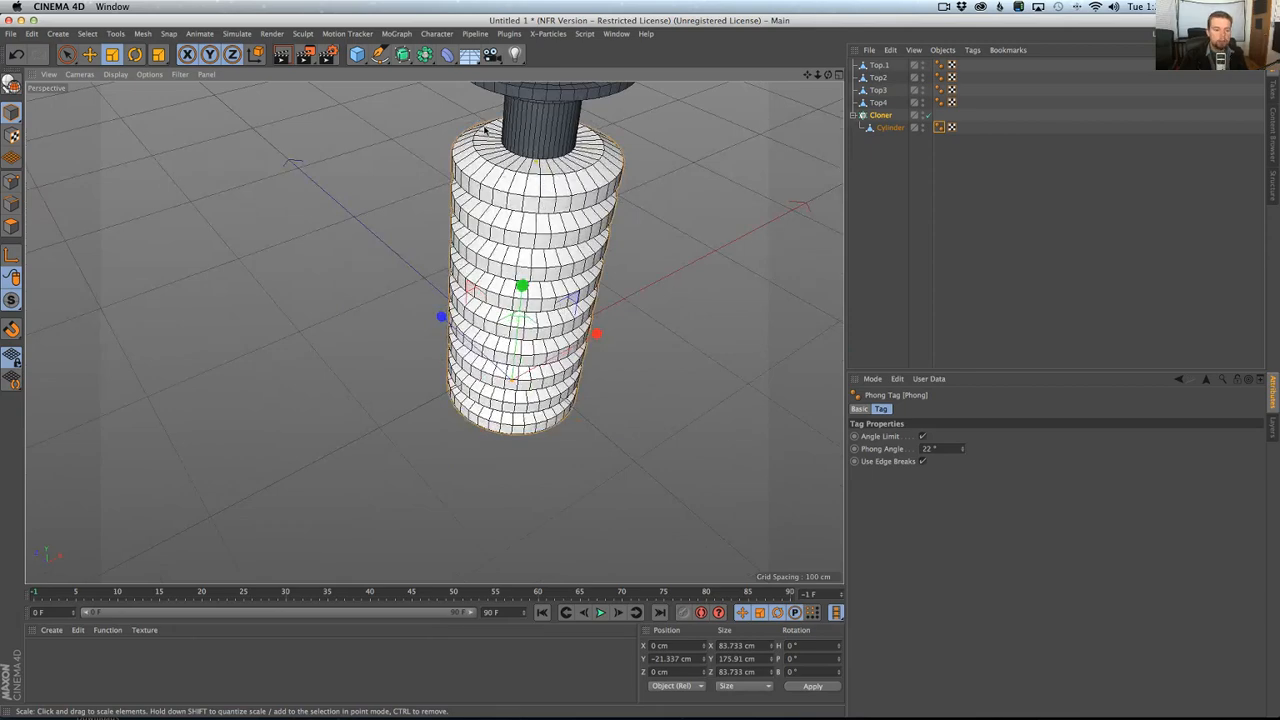
left_click_drag(485, 128, 540, 240, "alt")
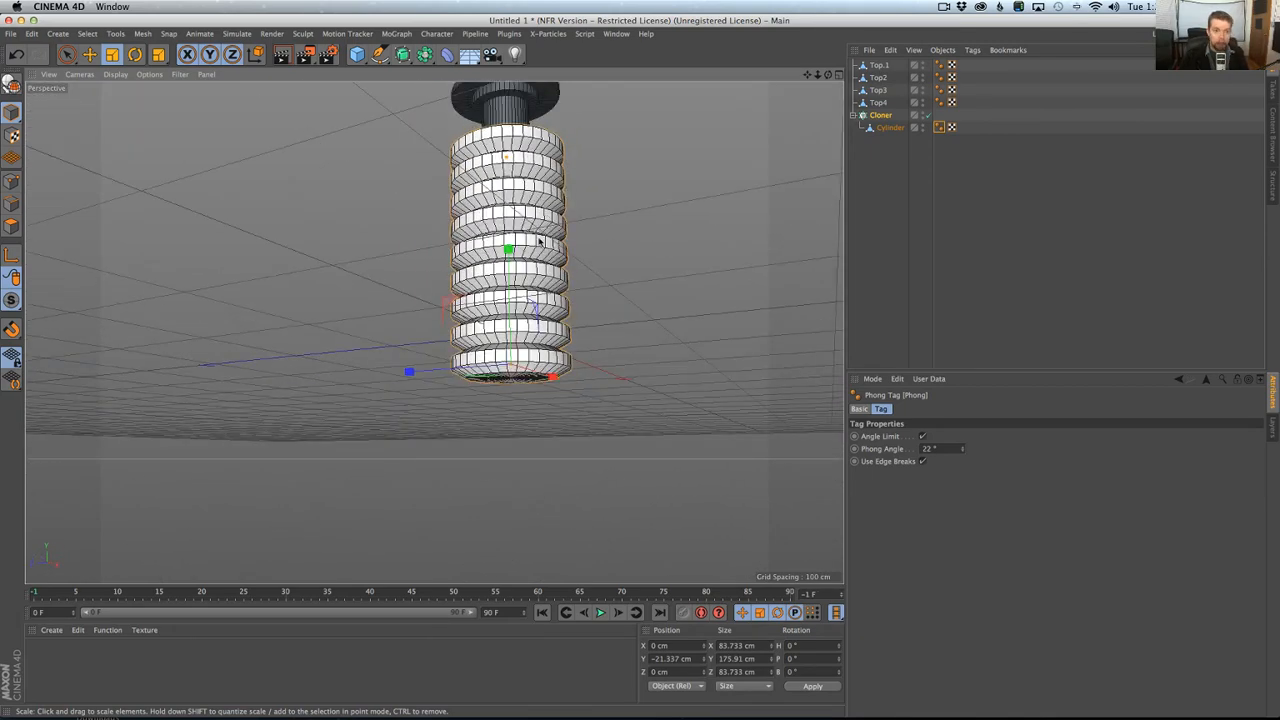
In the Right view, paste a copy of the ridge cylinder outside the Cloner, above Top.1 in the object hierarchy.
middle_click(427, 503)
middle_click(371, 470)
middle_click_drag(430, 466, 470, 165, "alt")
right_click_drag(592, 208, 580, 217, "alt")
middle_click_drag(580, 217, 497, 290, "alt")
right_click_drag(503, 297, 534, 270, "alt")
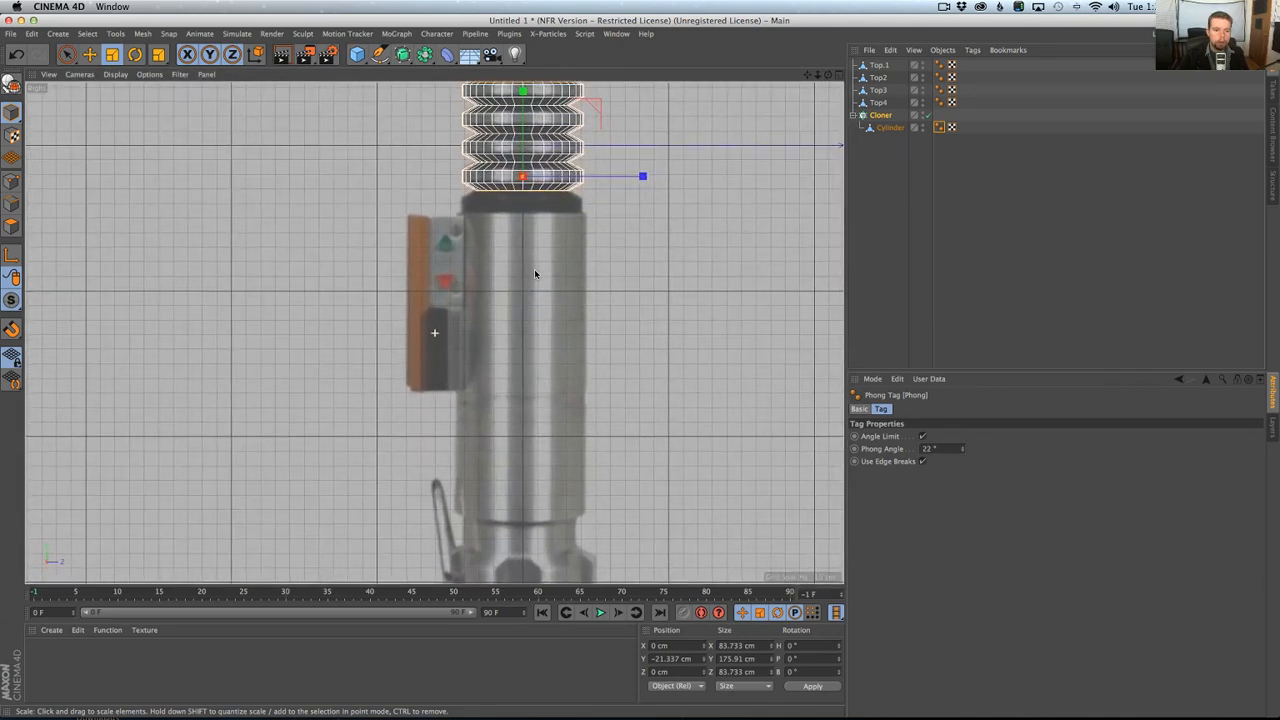
middle_click_drag(534, 270, 521, 276, "alt")
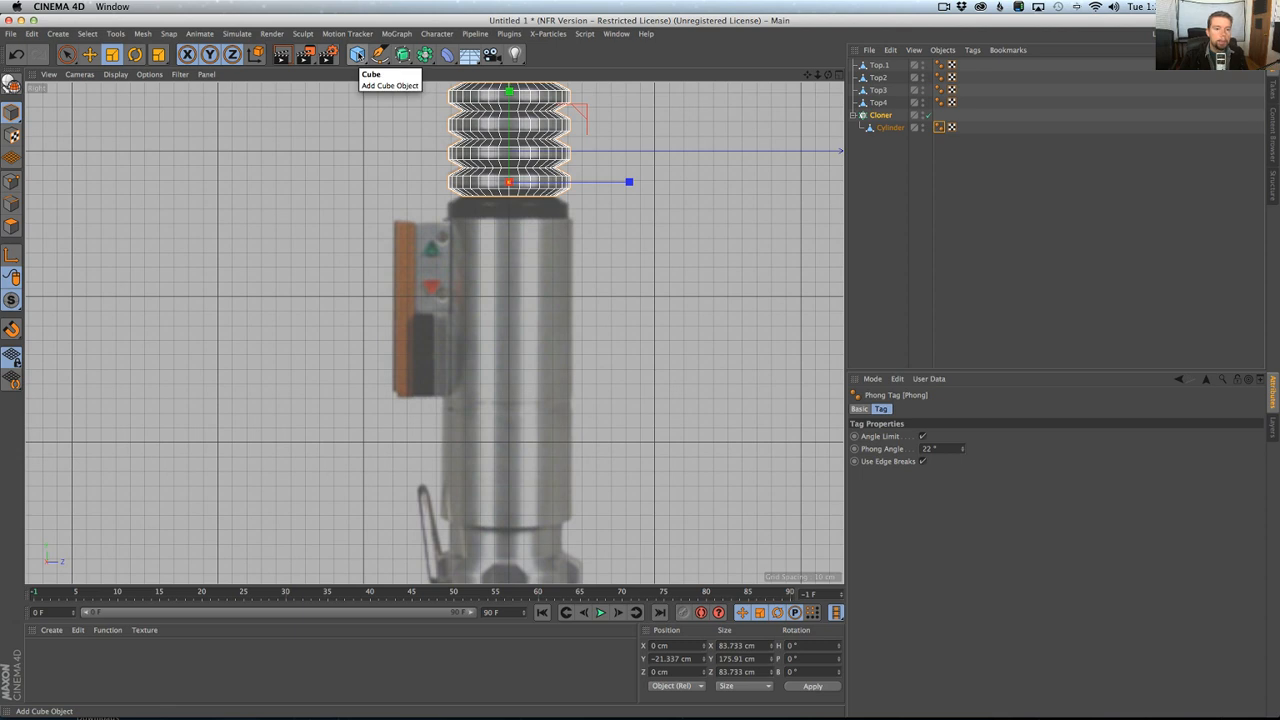
left_click(896, 129)
key("super+c")
key("super+v")
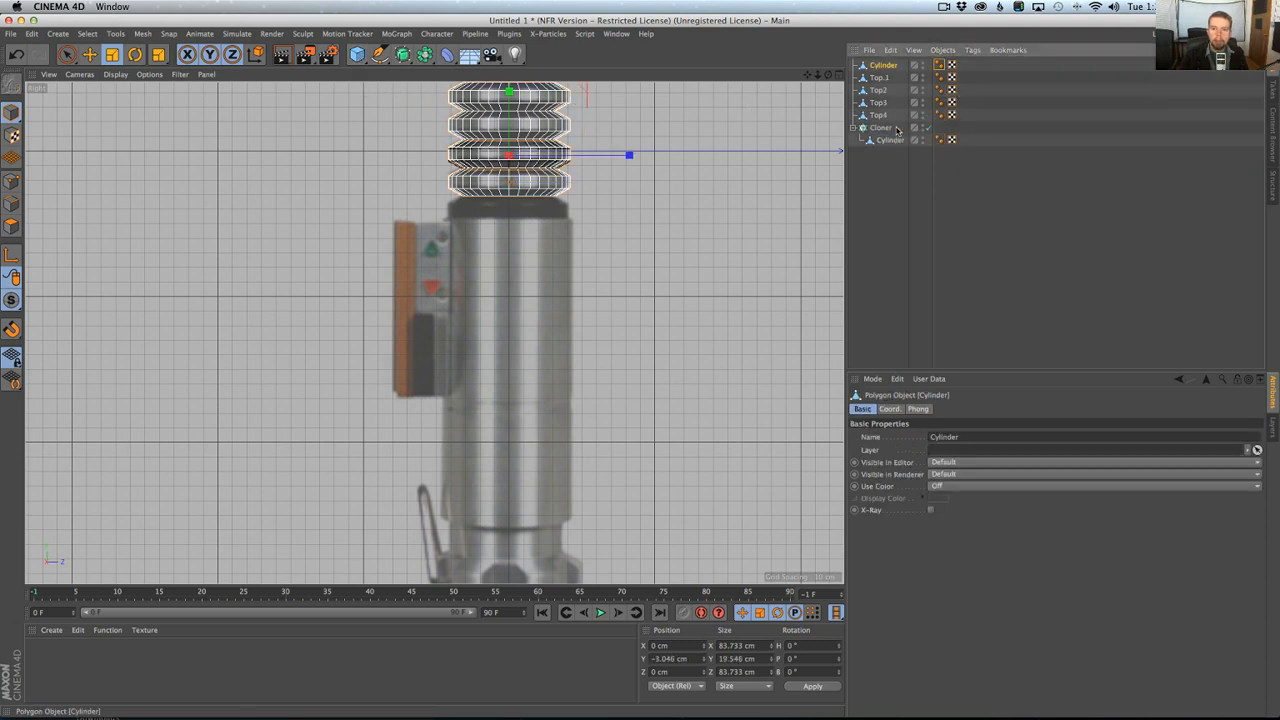
Place the pasted ridge cylinder after the Cloner in the hierarchy and lower it to about Y -40.8 cm, directly below the grip.
left_click_drag(884, 66, 885, 147)
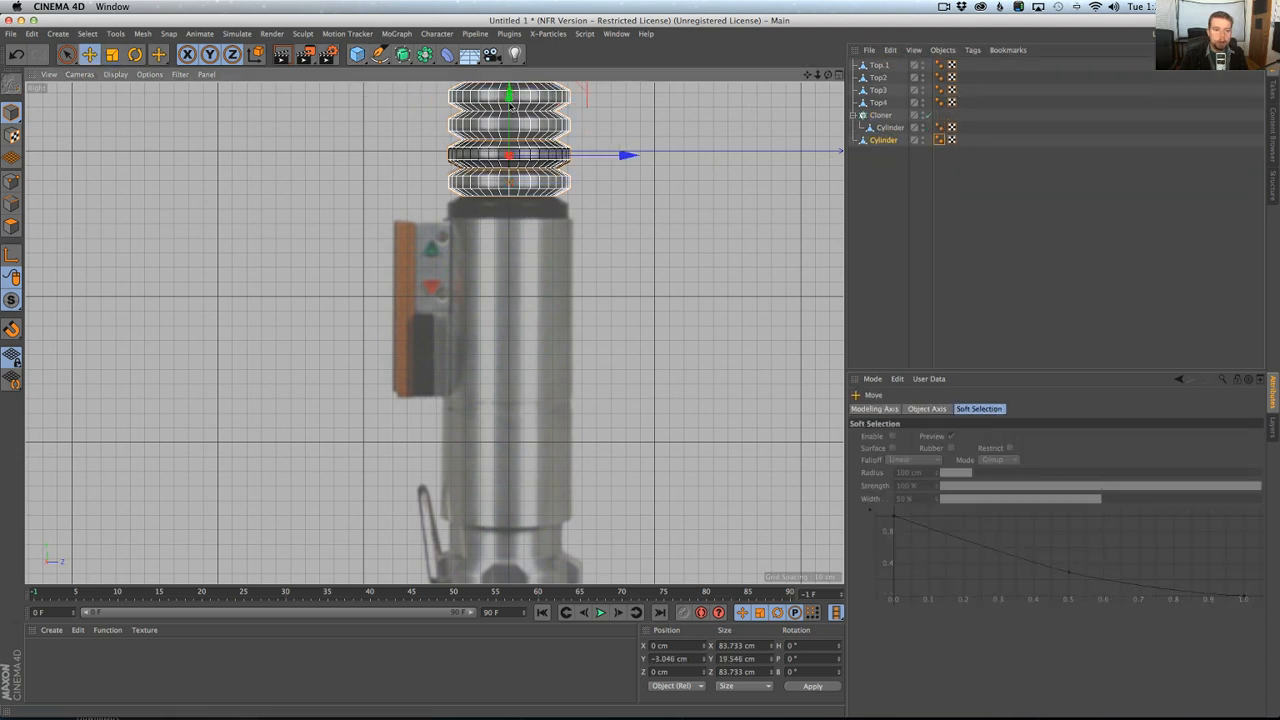
left_click_drag(511, 104, 510, 158)
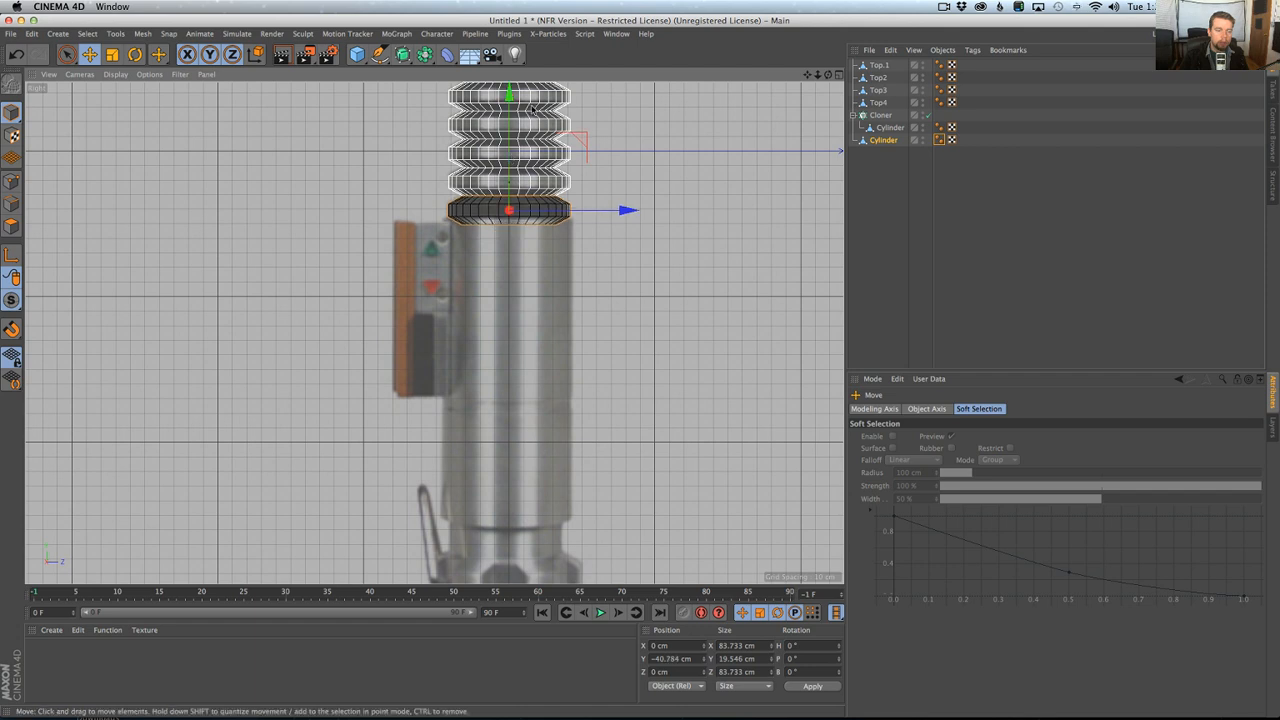
Add a Cylinder primitive, lower it over the smooth handle section to about Y -150.5 cm, and scale it to about 103 by 206 cm.
left_click(357, 54)
left_click(614, 71)
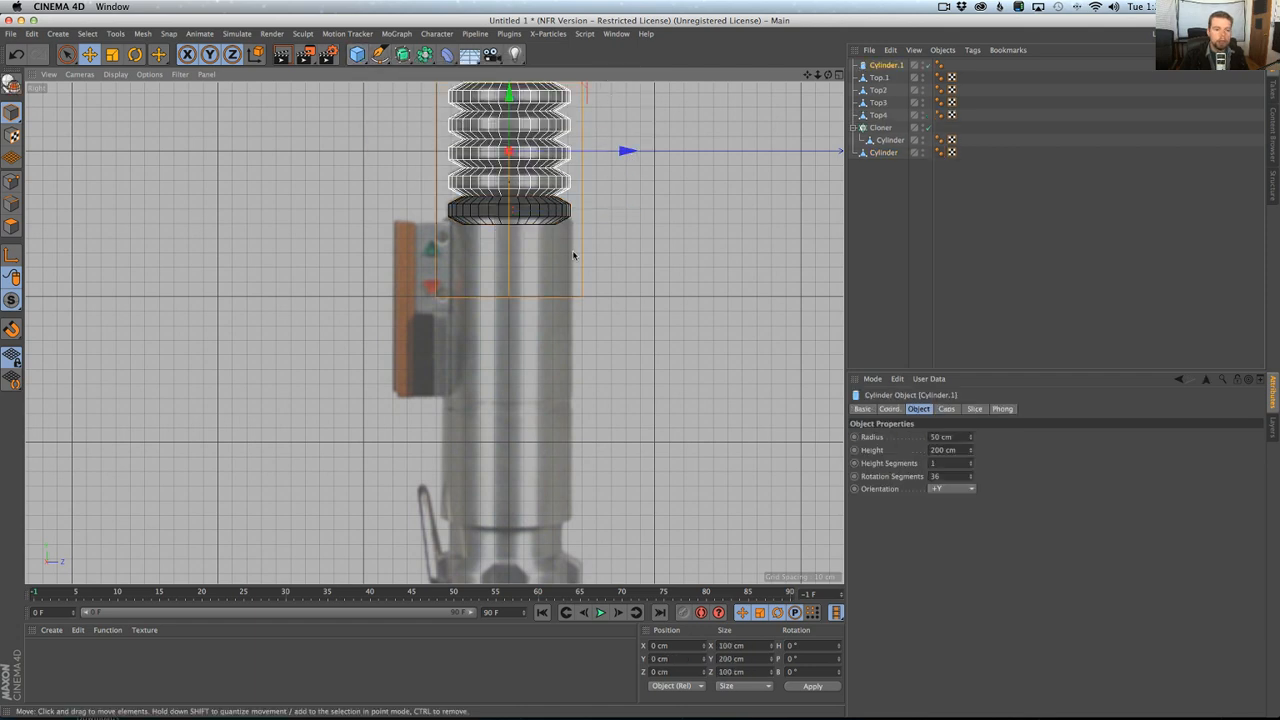
left_click_drag(514, 96, 522, 318)
key("t")
left_click_drag(619, 248, 620, 242)
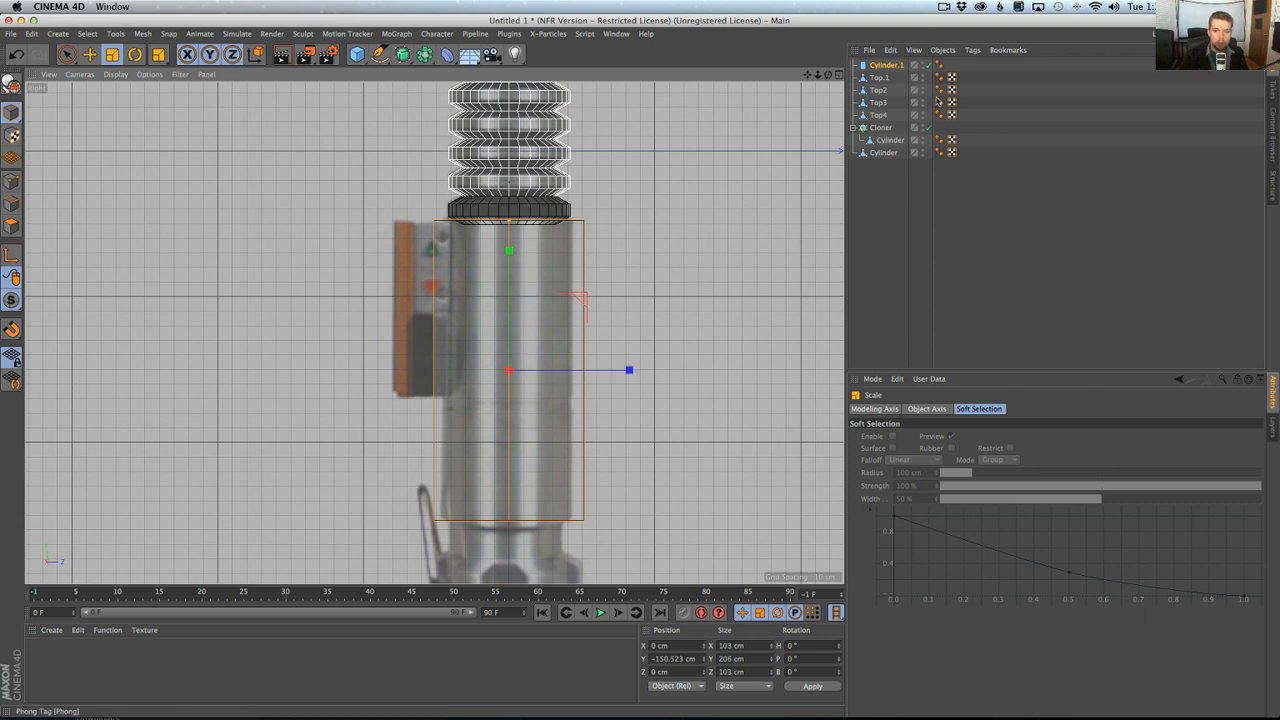
Try resizing the handle cylinder to the reference section, down to about 88.8 cm wide and up to about 208.8 cm high.
left_click(886, 66)
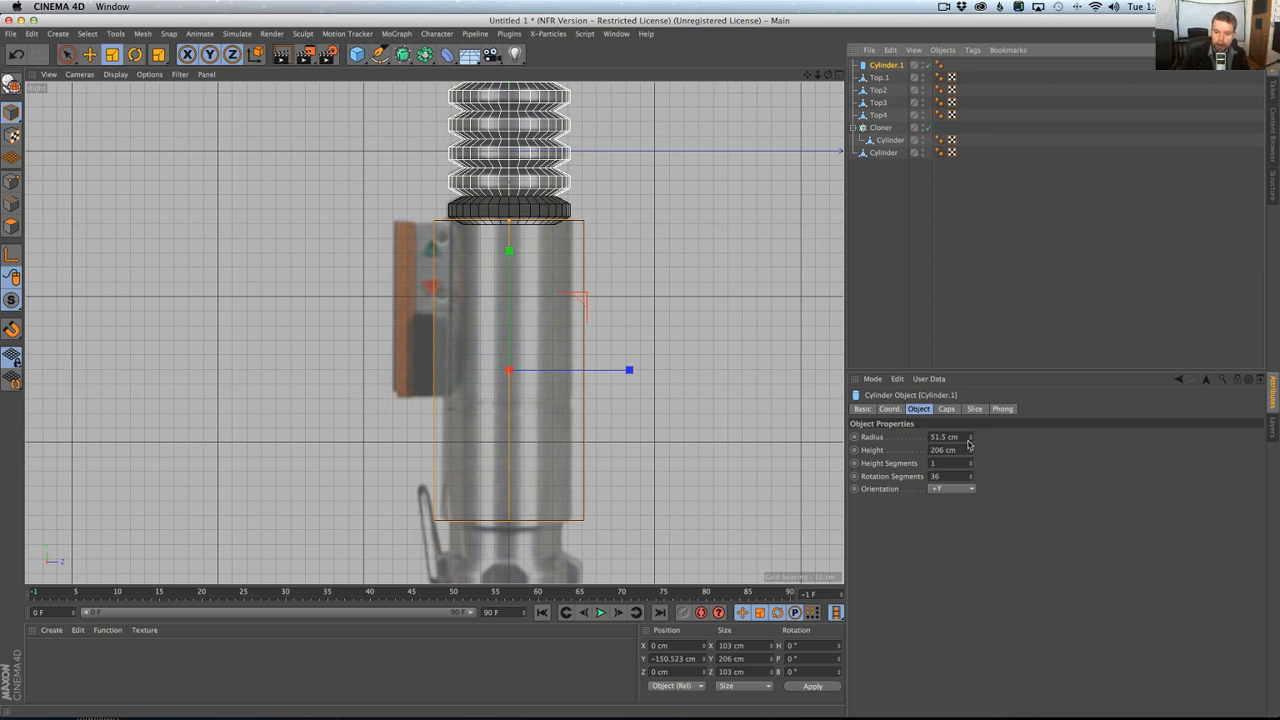
left_click_drag(606, 248, 599, 258)
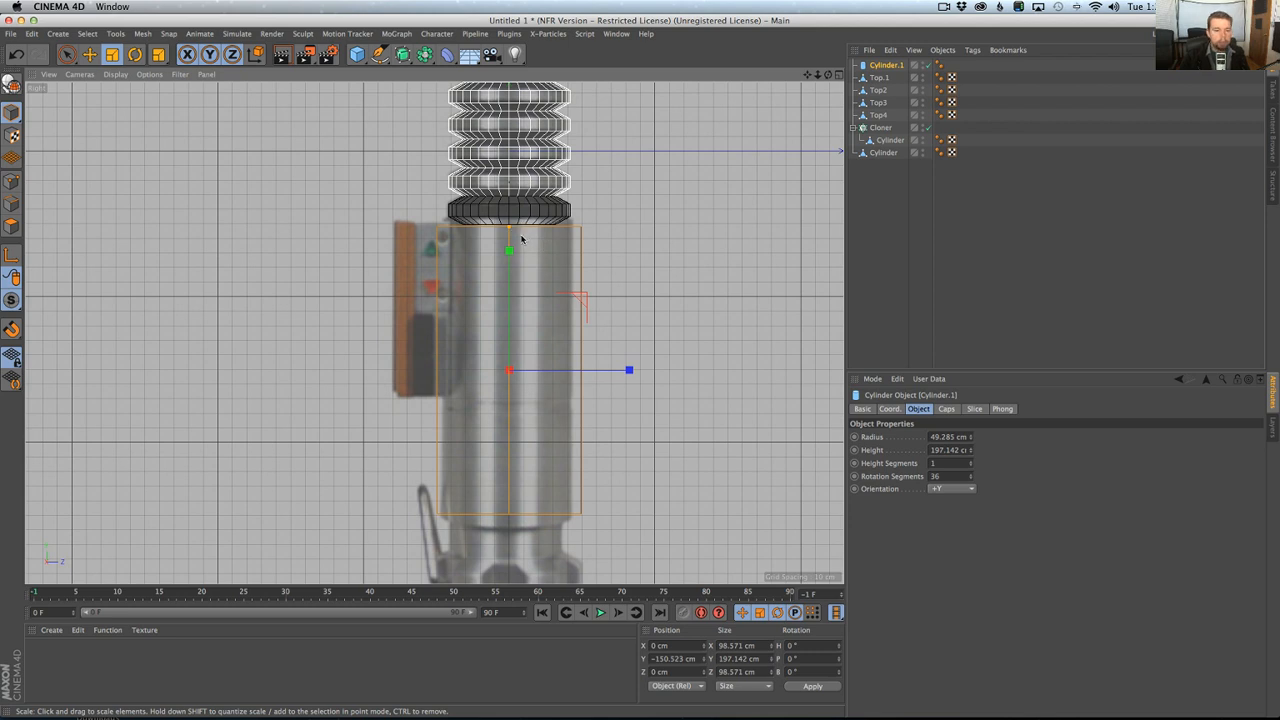
left_click_drag(509, 229, 509, 191)
key("ctrl+z")
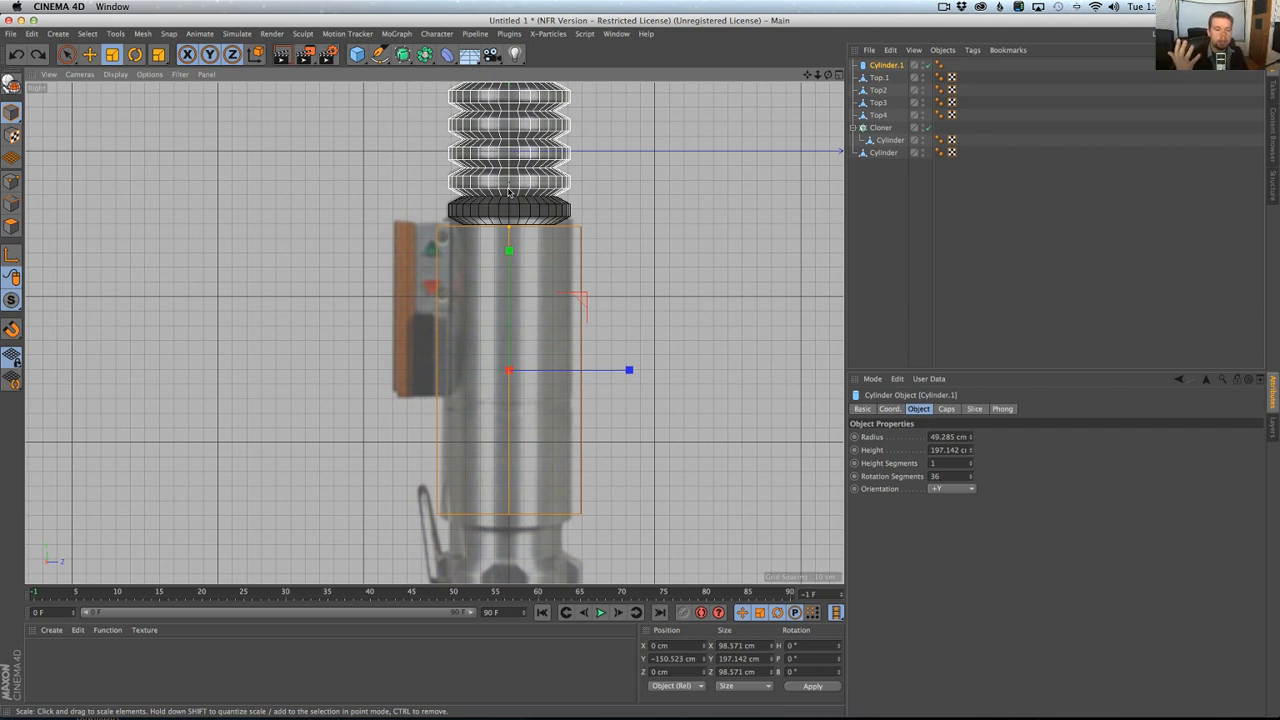
key("t")
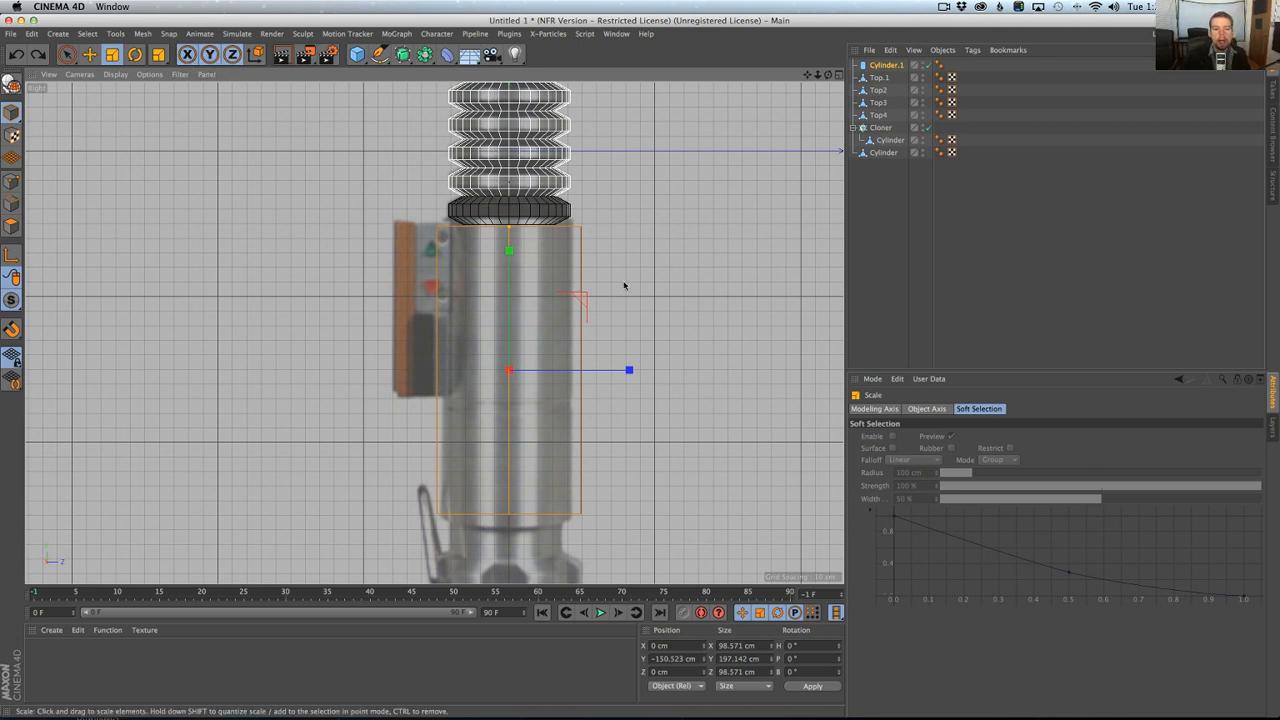
left_click_drag(621, 288, 584, 301)
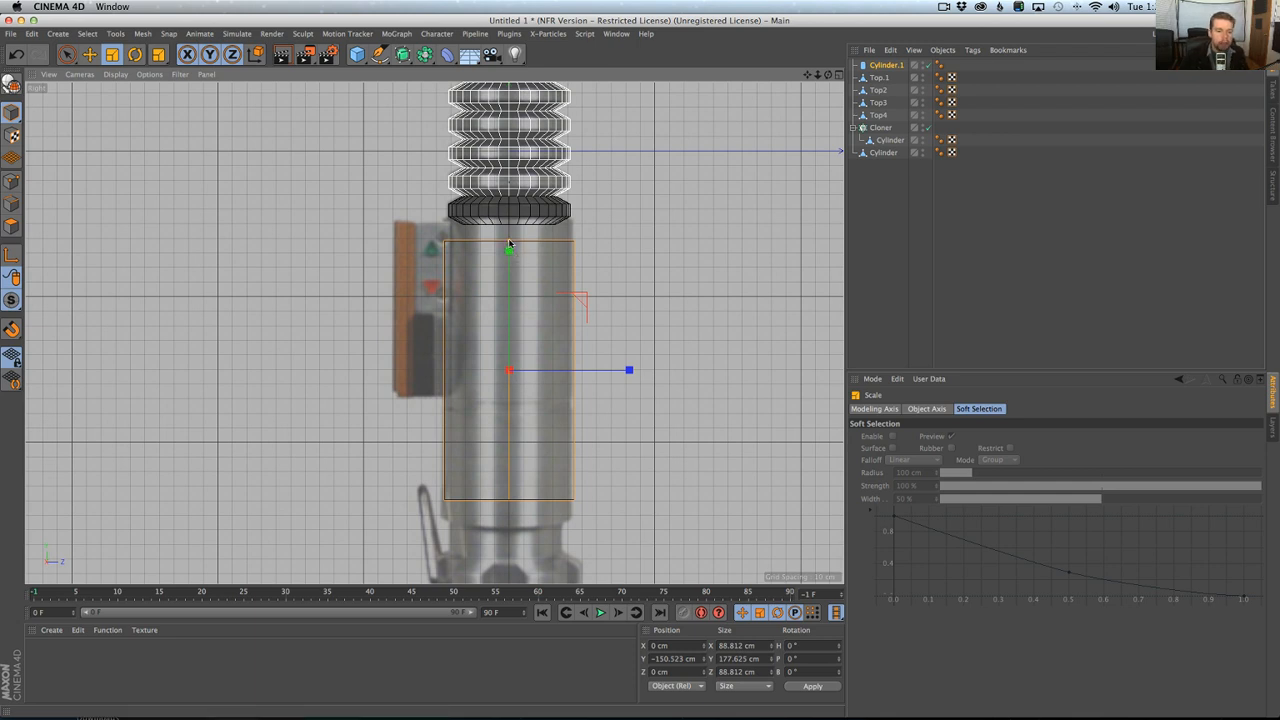
left_click_drag(509, 243, 512, 222)
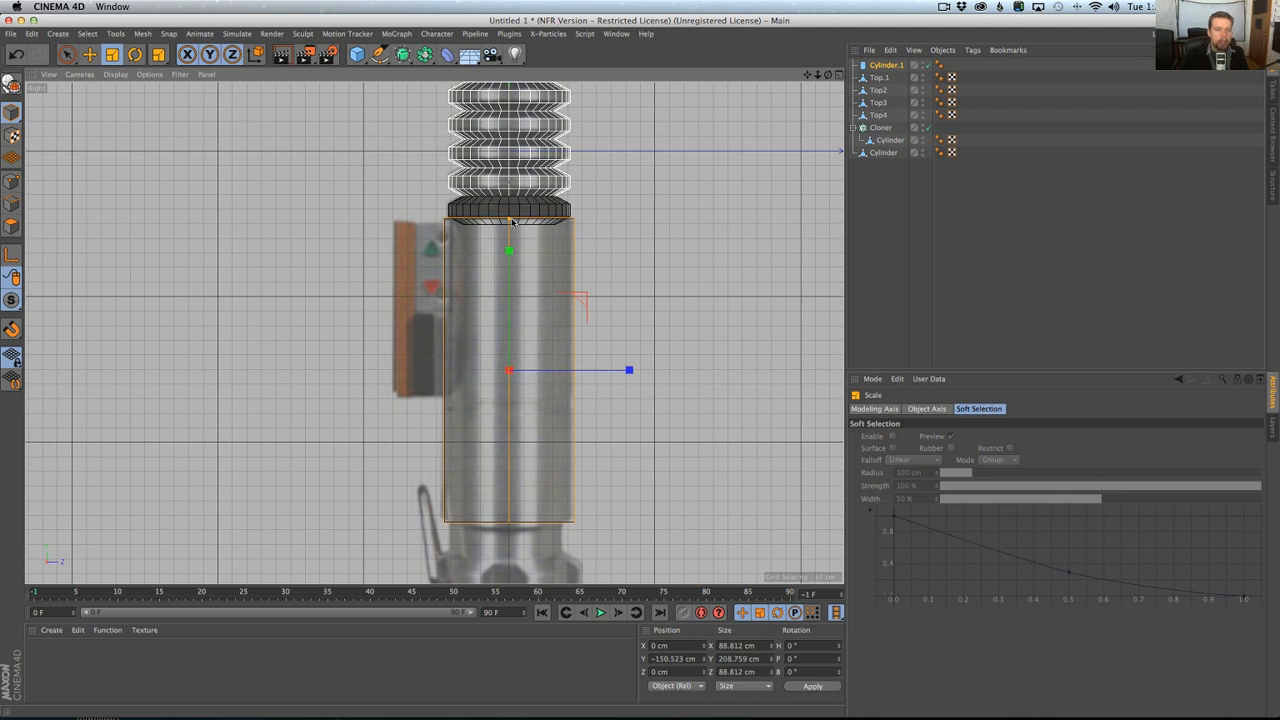
Scale the handle cylinder to about 205.4 cm high and reduce its radius to 43.355 cm to match the reference width.
left_click_drag(513, 223, 568, 263)
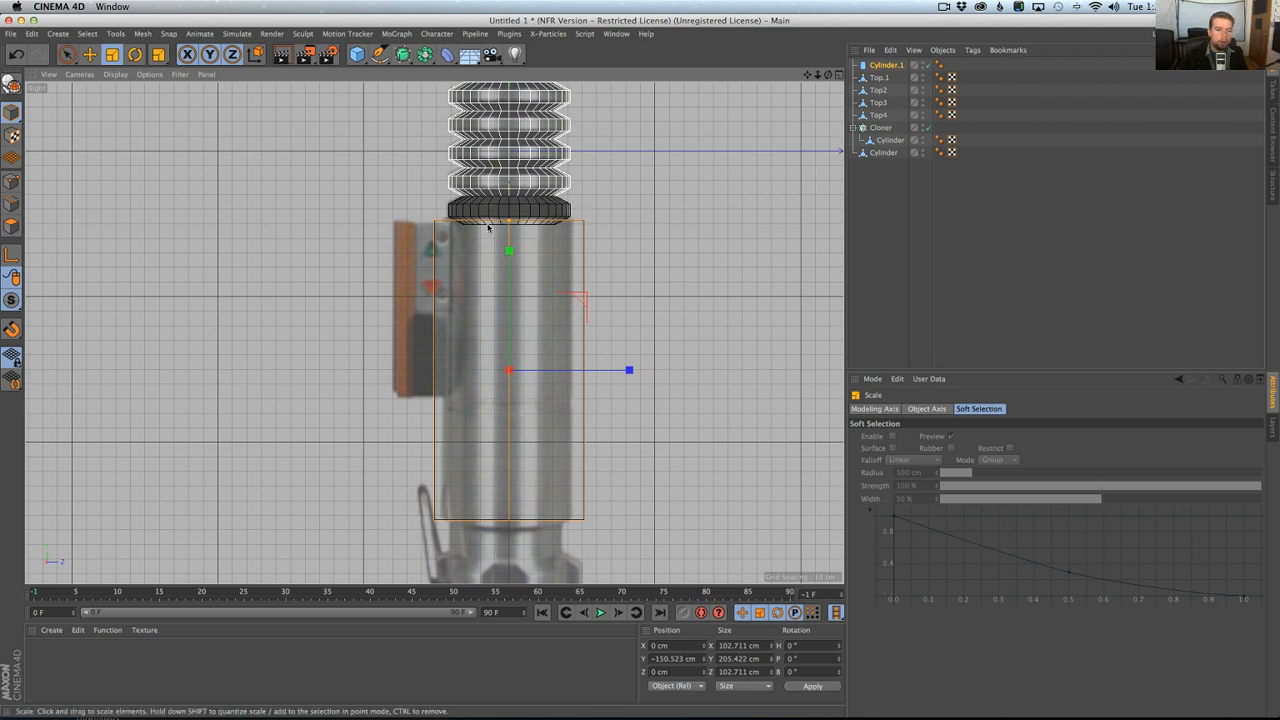
left_click(885, 66)
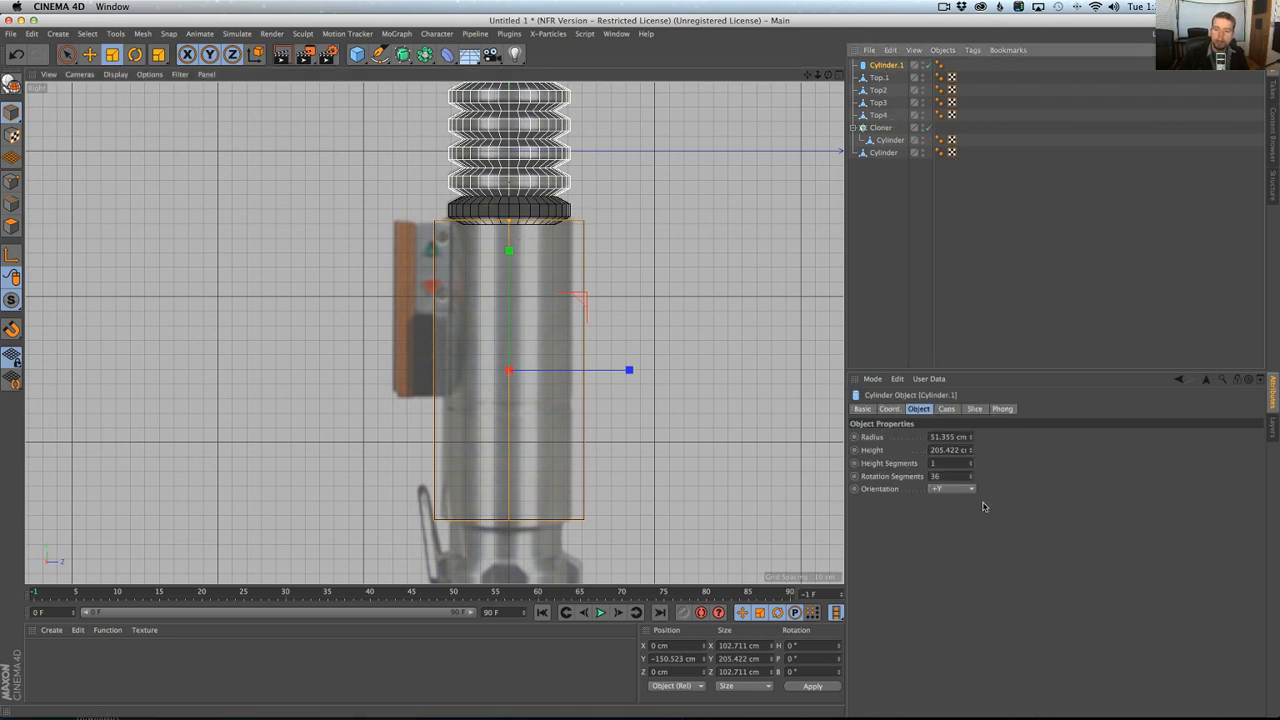
left_click_drag(969, 437, 969, 440)
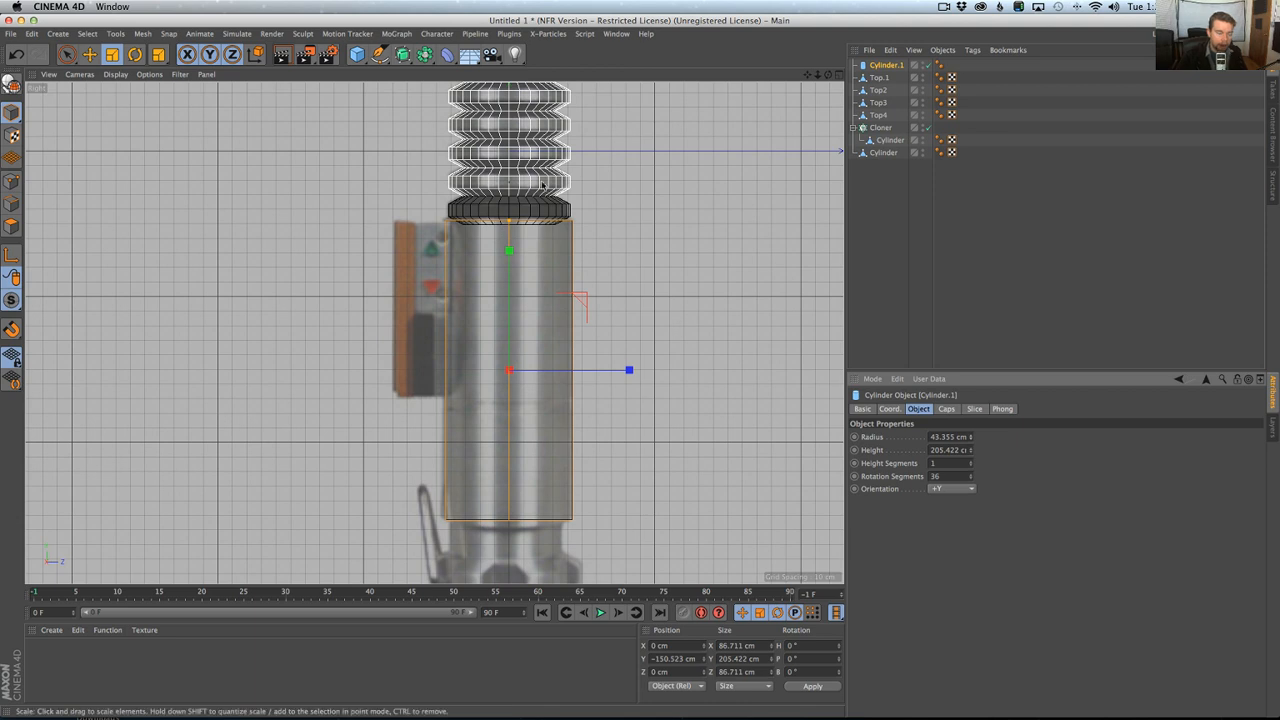
Examine the handle cylinder in the Front and Perspective views and against the lower end of the reference in the Right view.
middle_click(504, 228)
middle_click(571, 379)
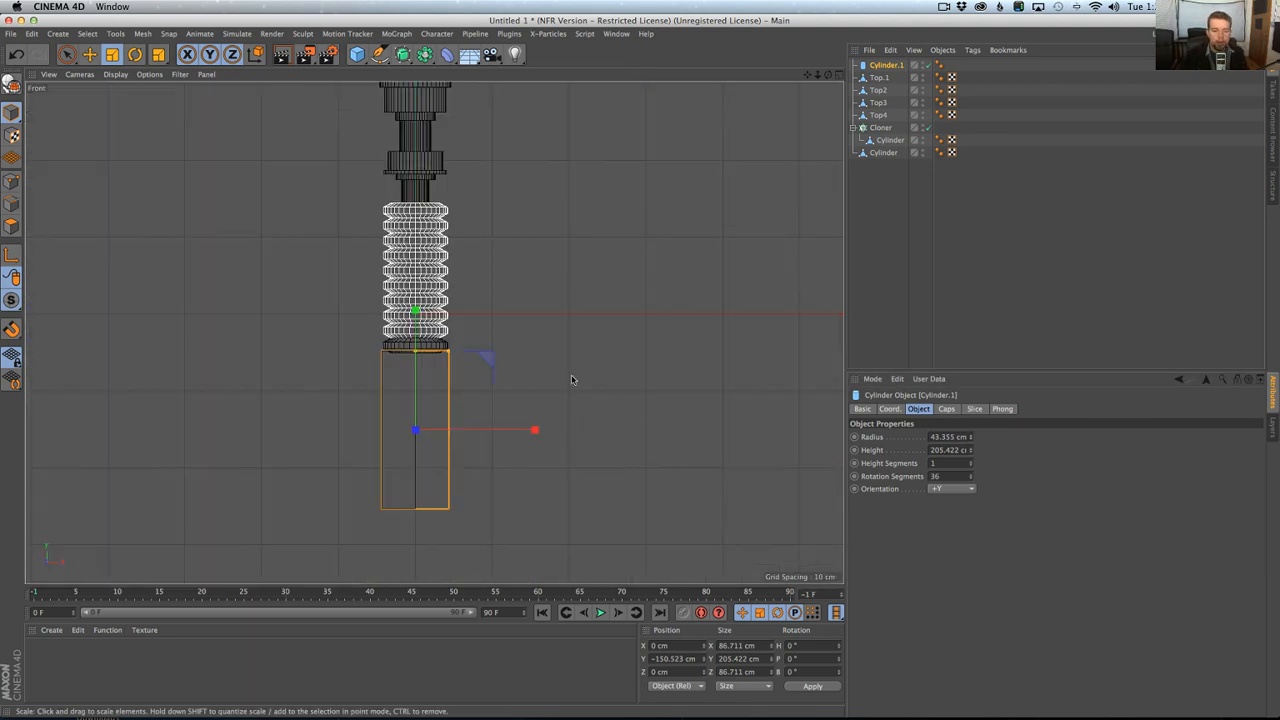
middle_click(450, 356)
middle_click(338, 270)
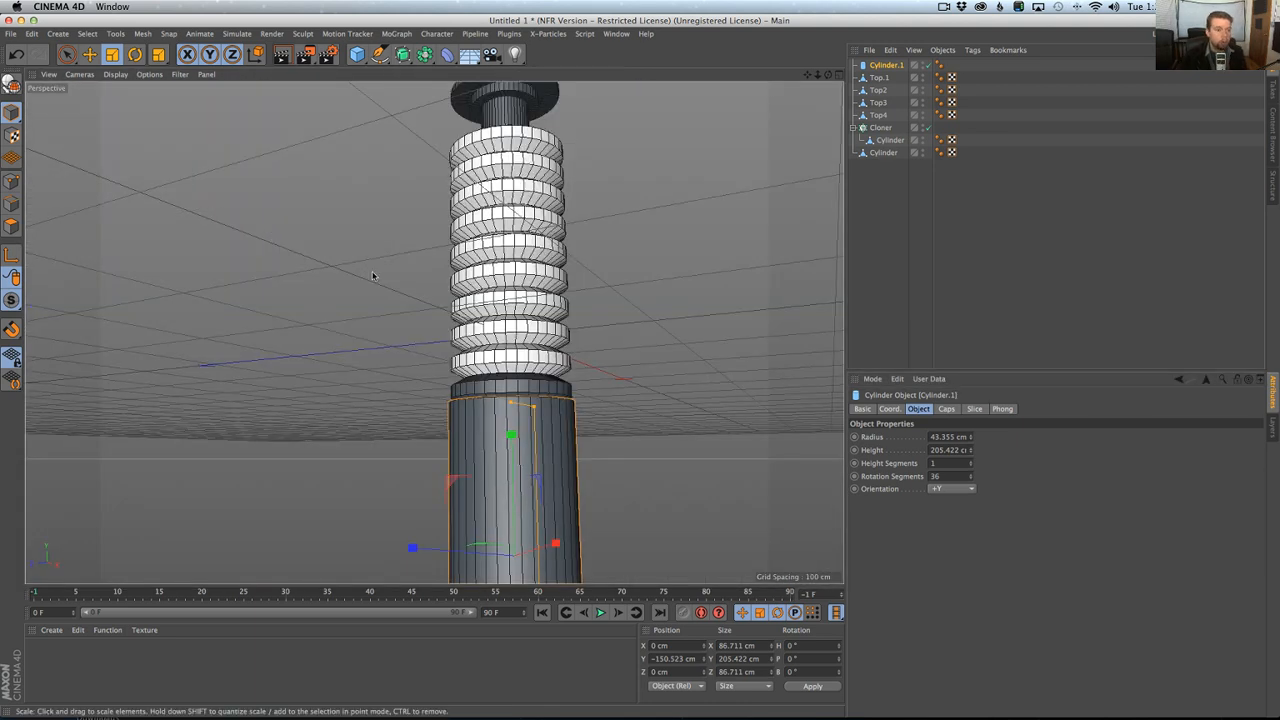
middle_click(375, 276)
middle_click(377, 354)
middle_click_drag(520, 294, 548, 229)
scroll(532, 331, "down", 2)
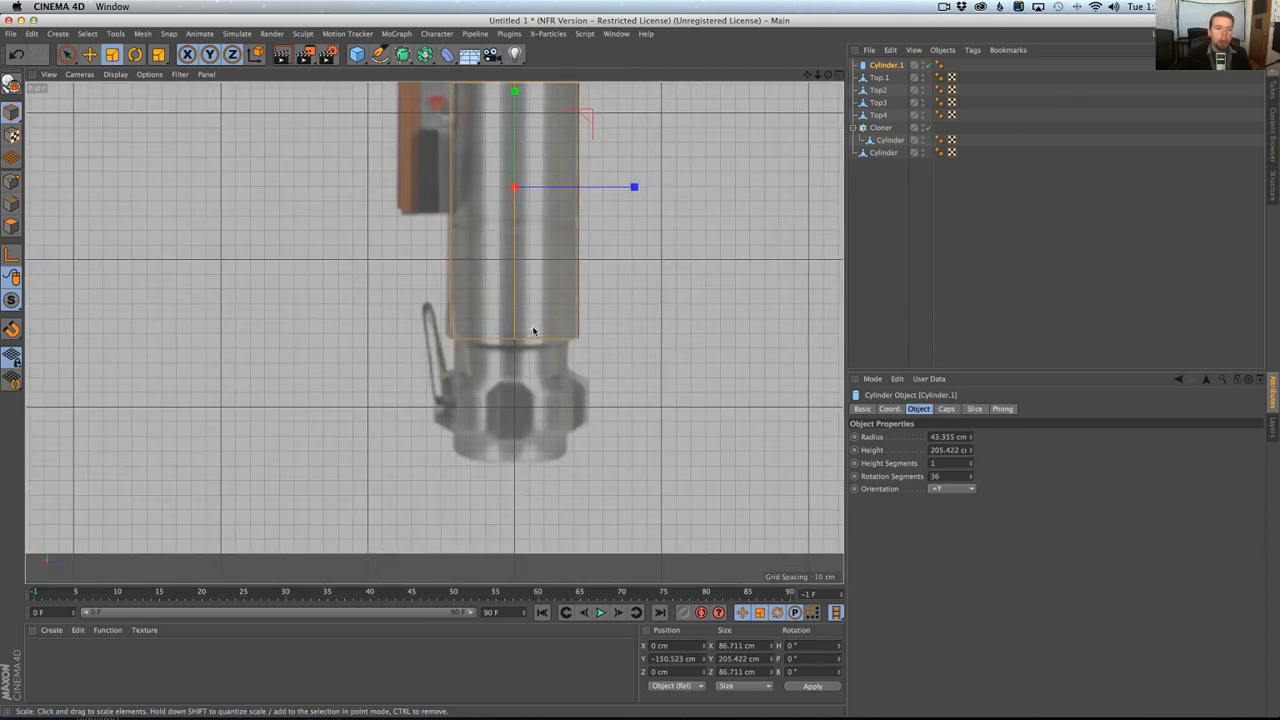
middle_click_drag(528, 331, 537, 356, "alt")
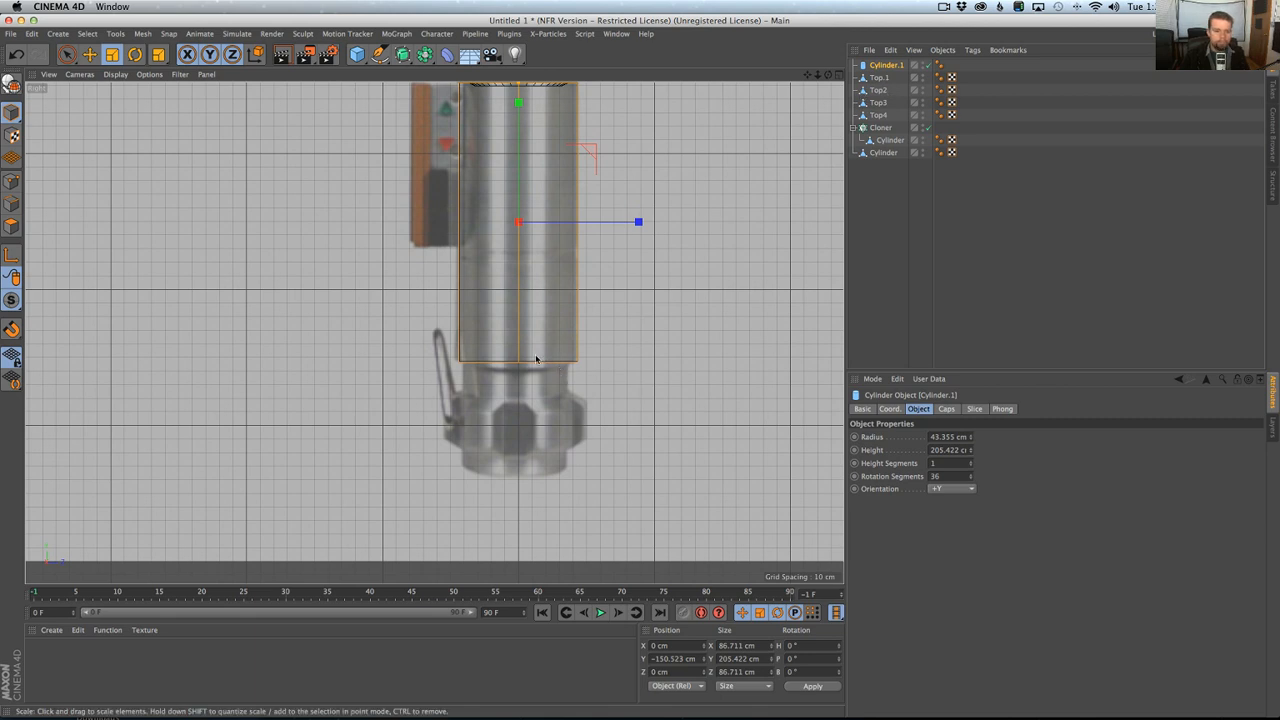
Duplicate the handle cylinder, lower the copy over the pommel to about Y -246.6 cm, and scale it to about 74.3 by 176 cm.
key("super+c")
key("super+v")
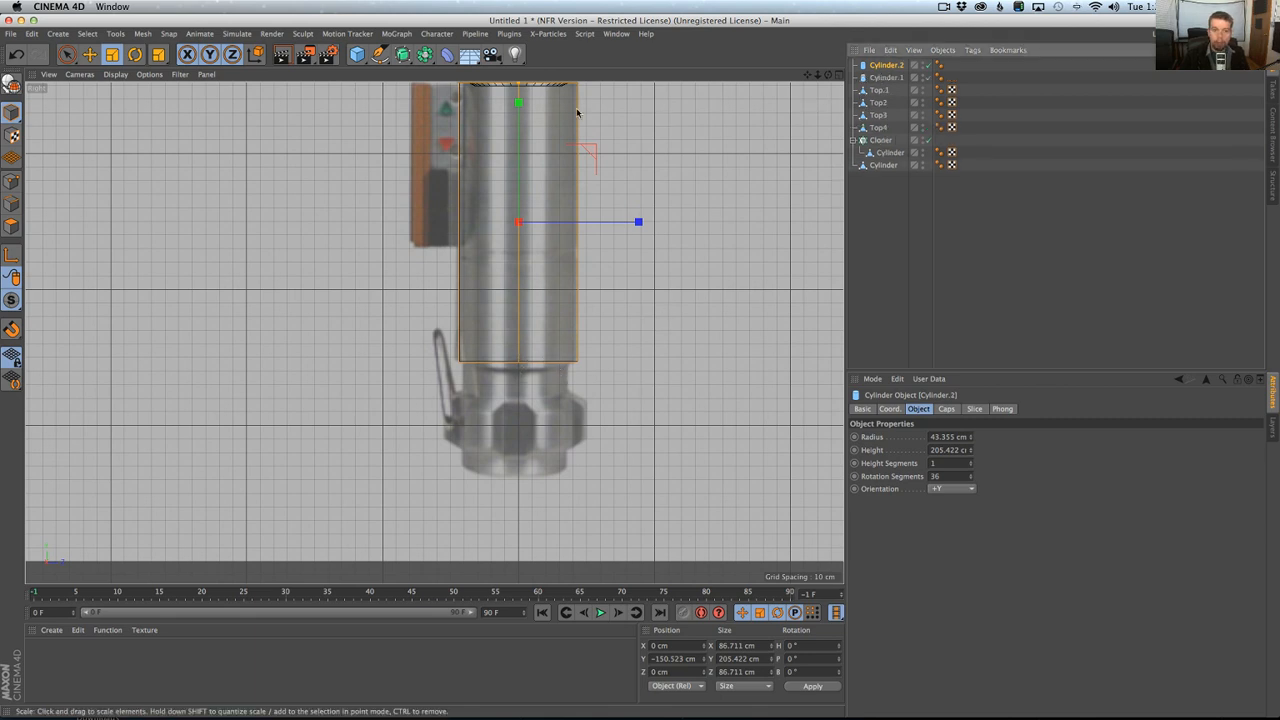
middle_click_drag(554, 134, 556, 203, "alt")
key("e")
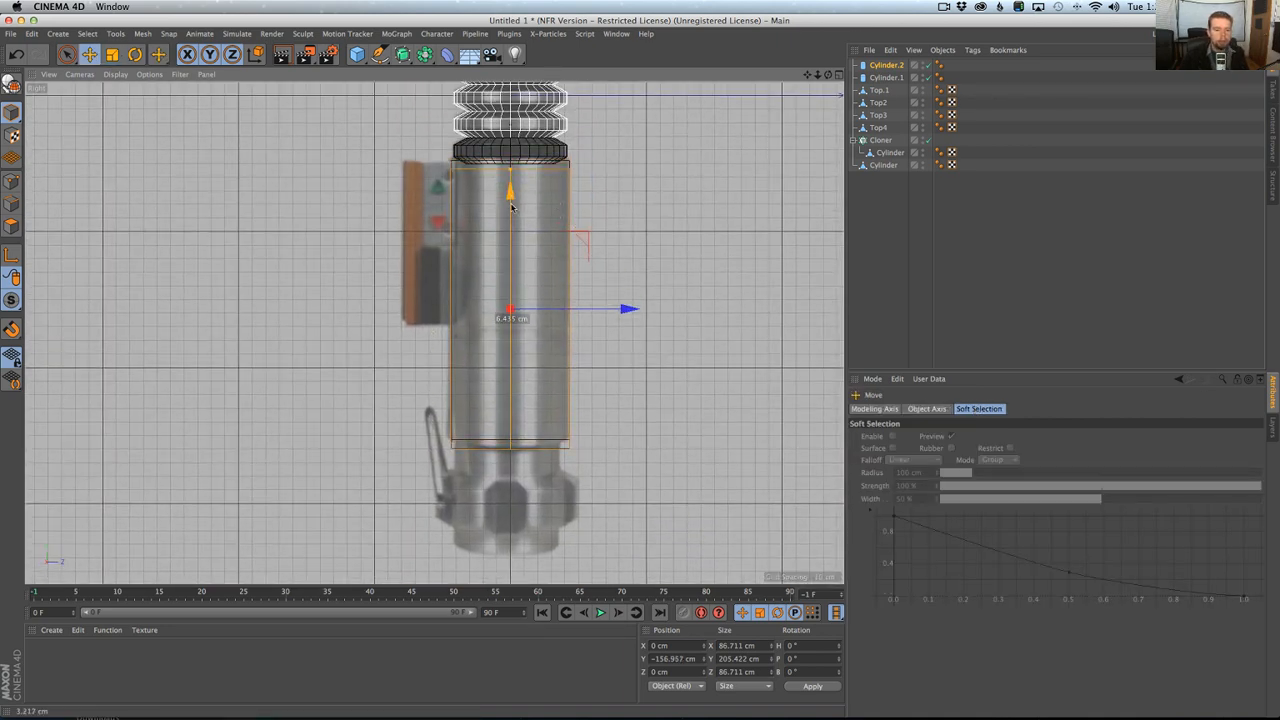
left_click_drag(511, 184, 511, 312)
key("t")
left_click_drag(588, 293, 566, 343)
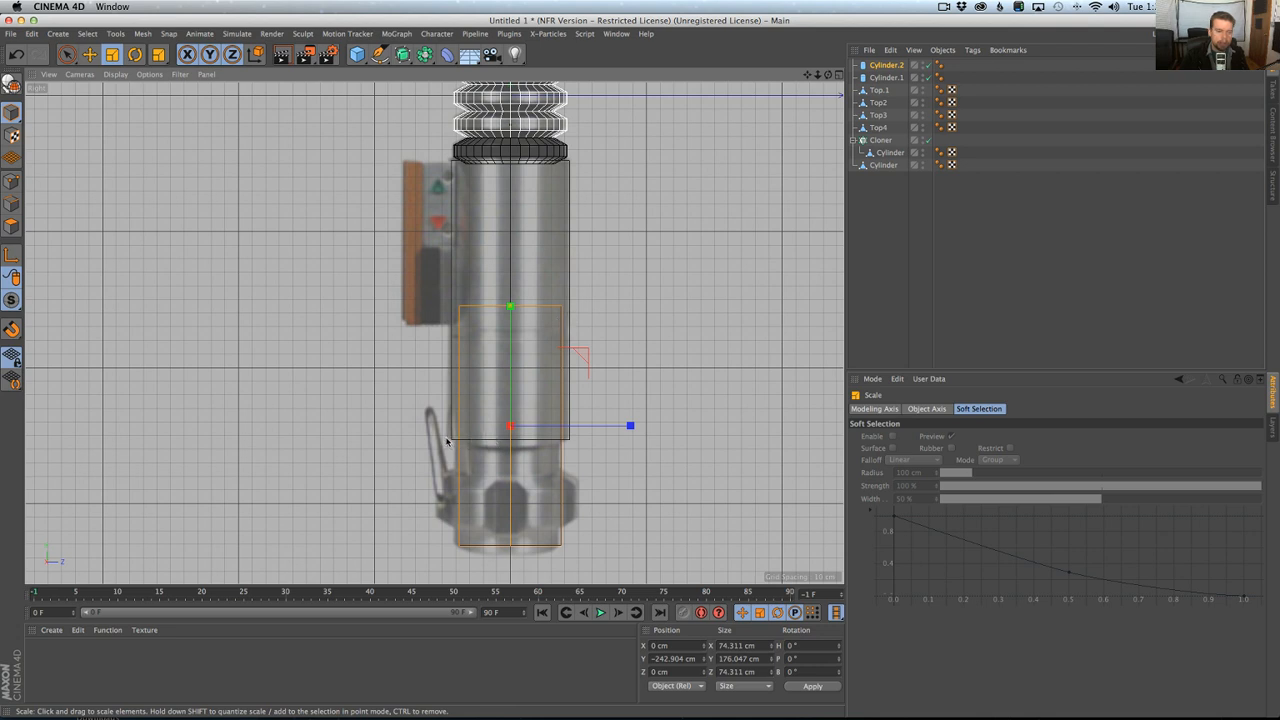
key("e")
left_click_drag(510, 358, 510, 364)
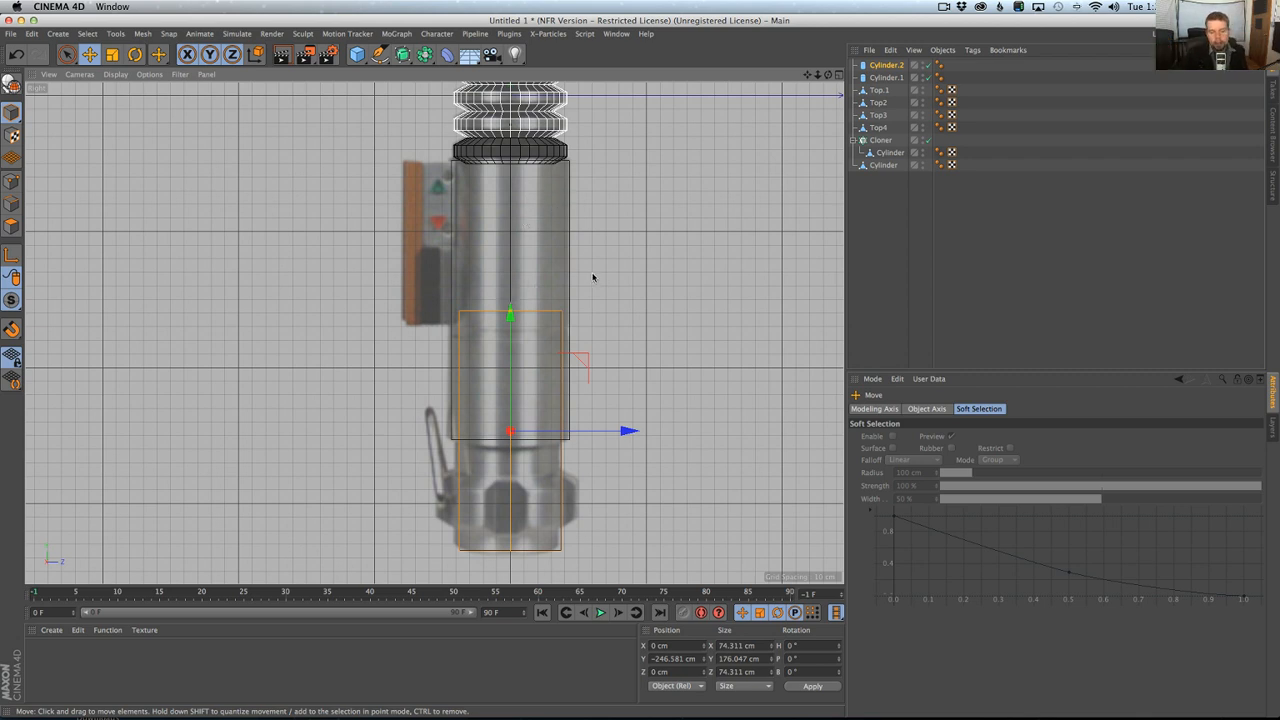
Stretch the upper handle cylinder to about 208.1 cm high and inspect the whole hilt in the Perspective view.
left_click(569, 251)
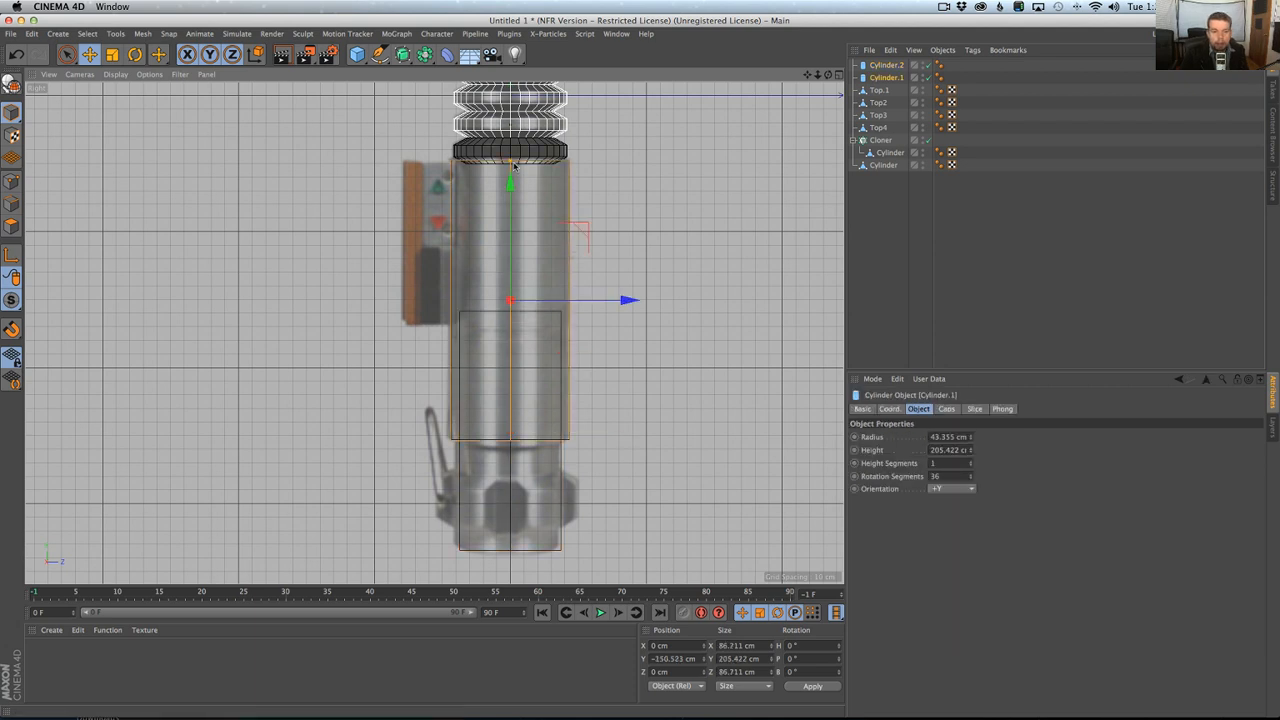
left_click_drag(512, 162, 512, 159)
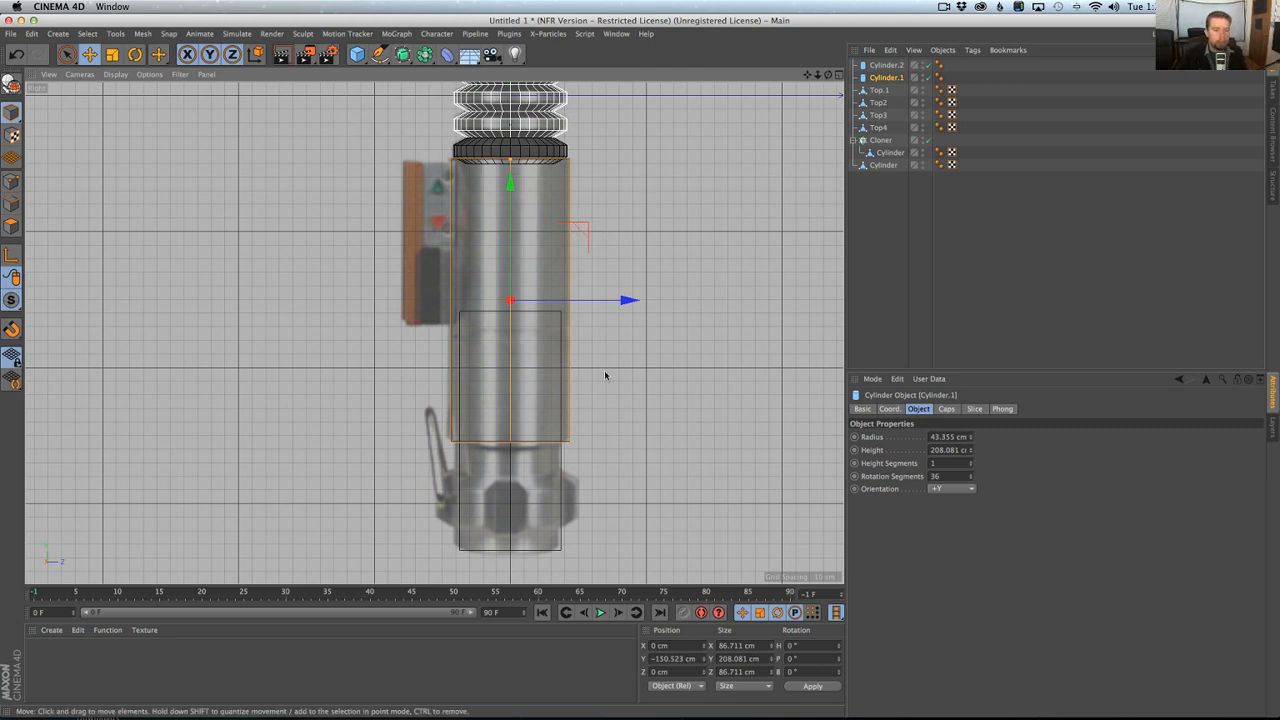
middle_click(489, 354)
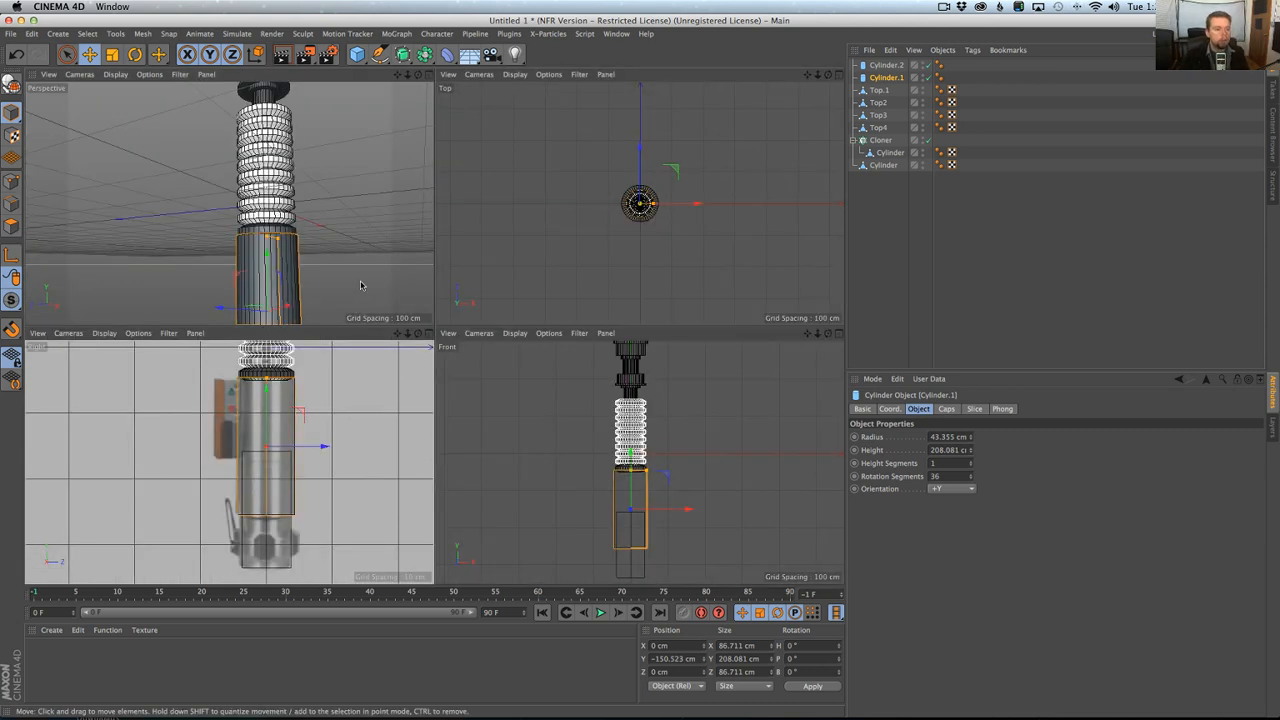
middle_click(369, 286)
right_click_drag(453, 288, 422, 305, "alt")
left_click_drag(422, 305, 645, 337, "alt")
left_click_drag(545, 413, 524, 342, "alt")
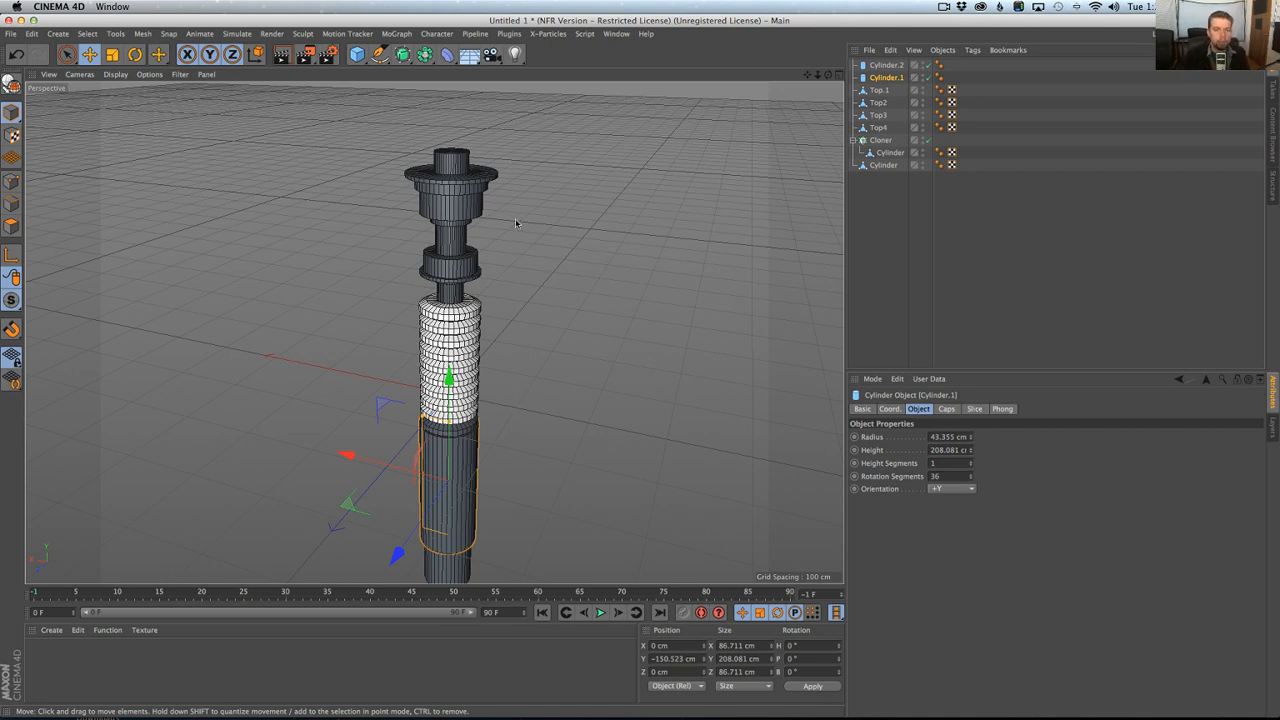
Switch to Chrome, look over the open lightsaber reference pages, and return to the image search results for "luke's lightsaber".
key("super+Tab")
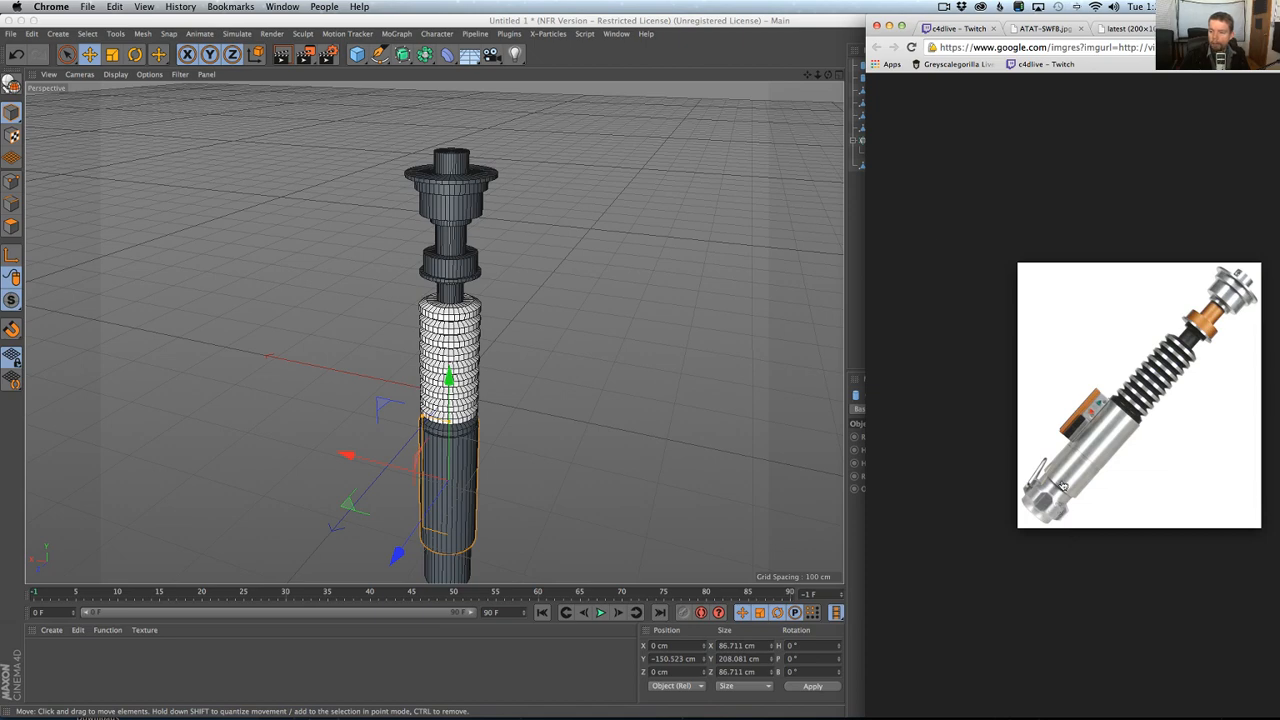
left_click_drag(973, 18, 281, 4)
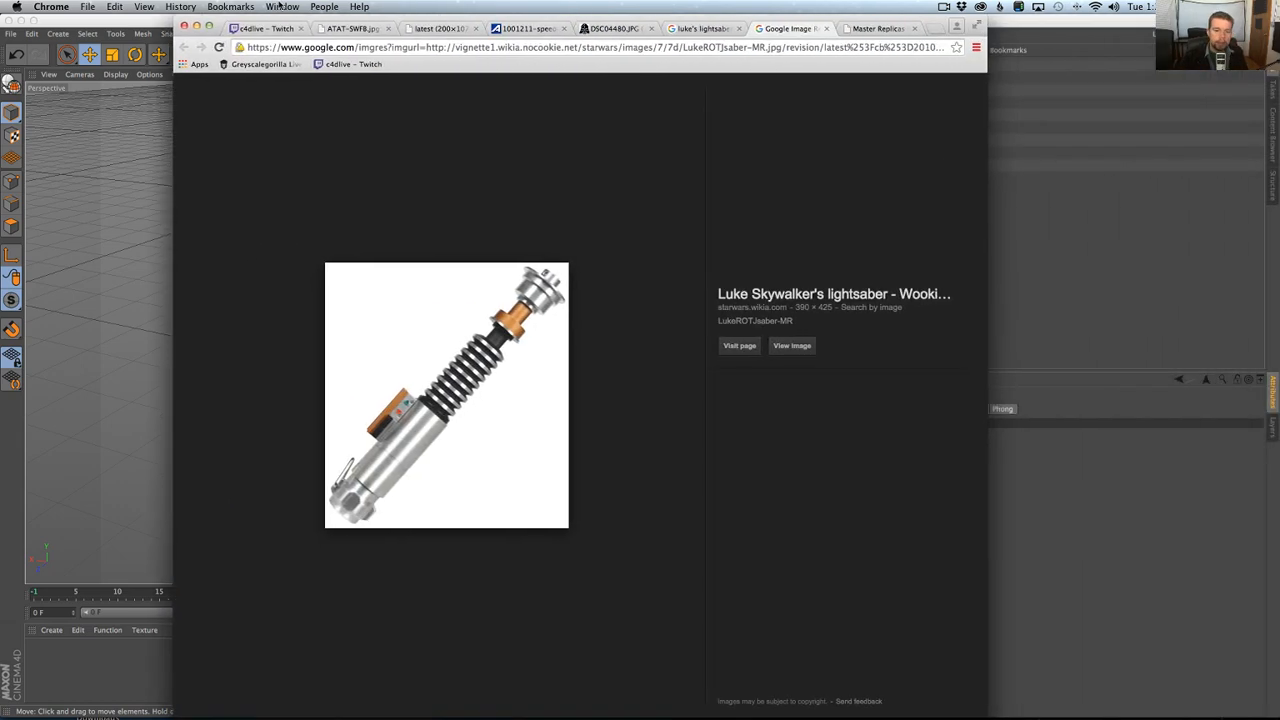
left_click(877, 28)
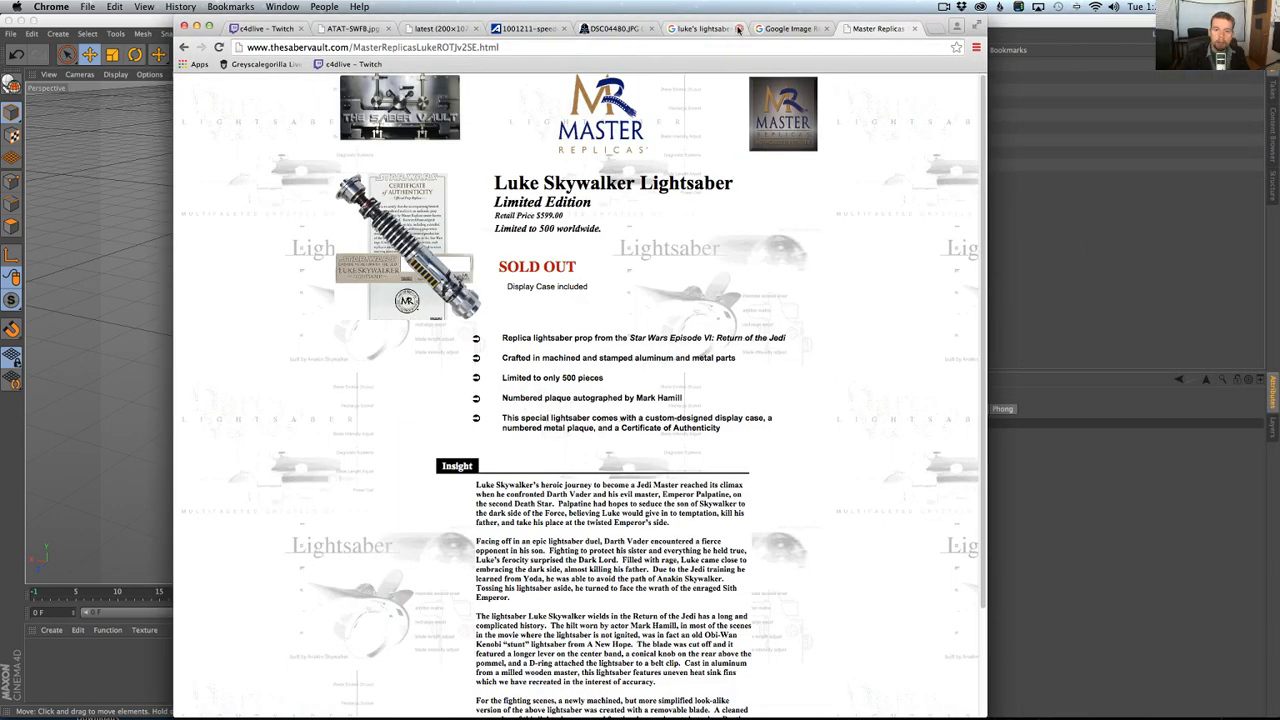
left_click(702, 28)
scroll(538, 212, "up", 15)
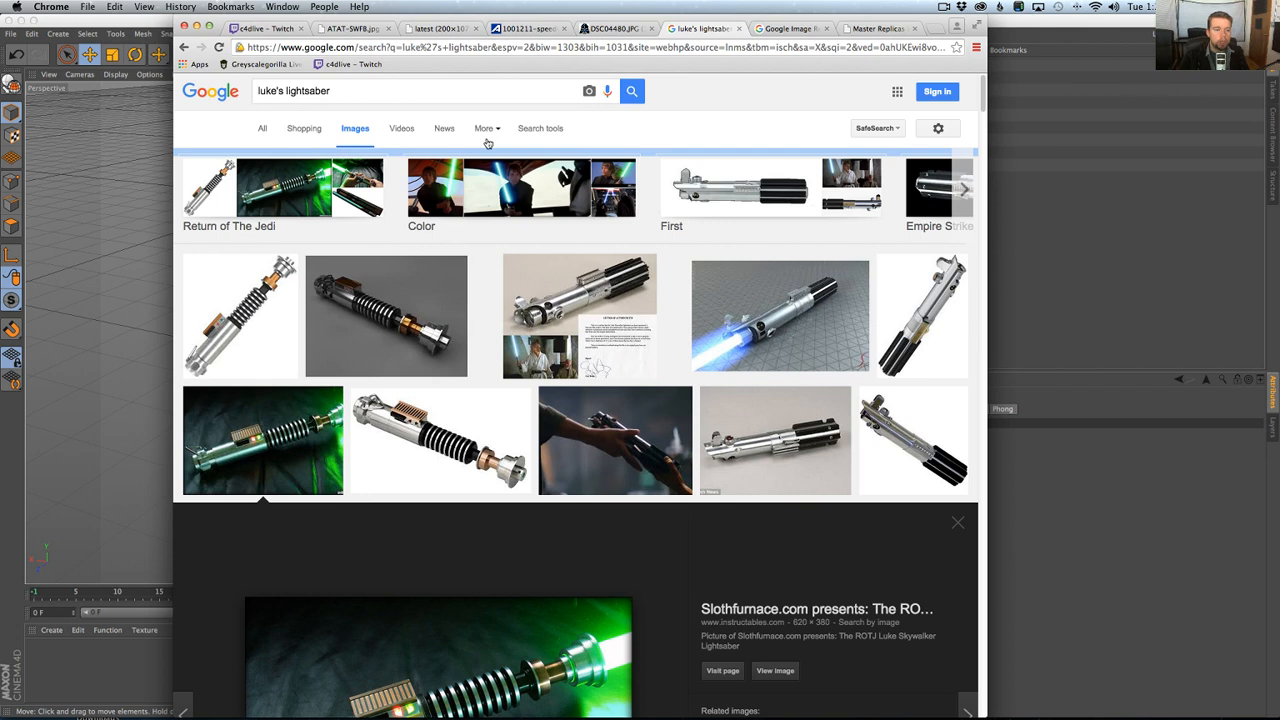
Filter the "luke's lightsaber" image results to Large size.
left_click(485, 128)
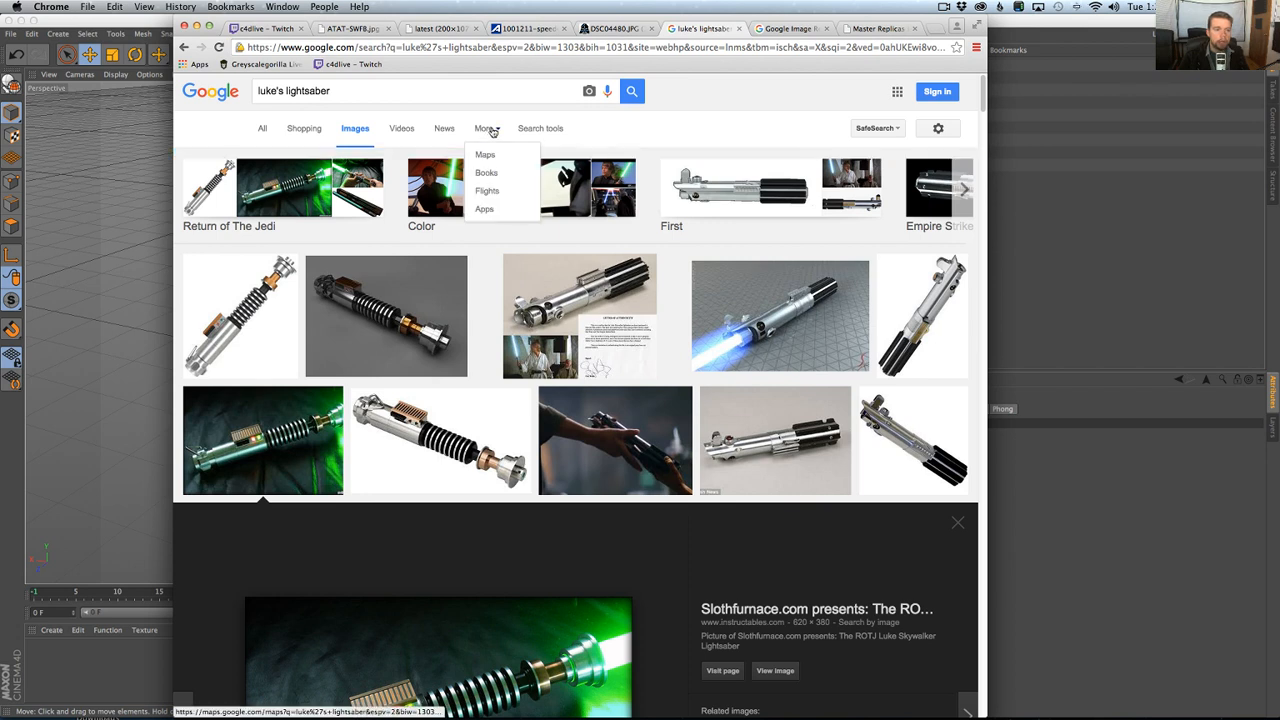
left_click(540, 128)
left_click(266, 161)
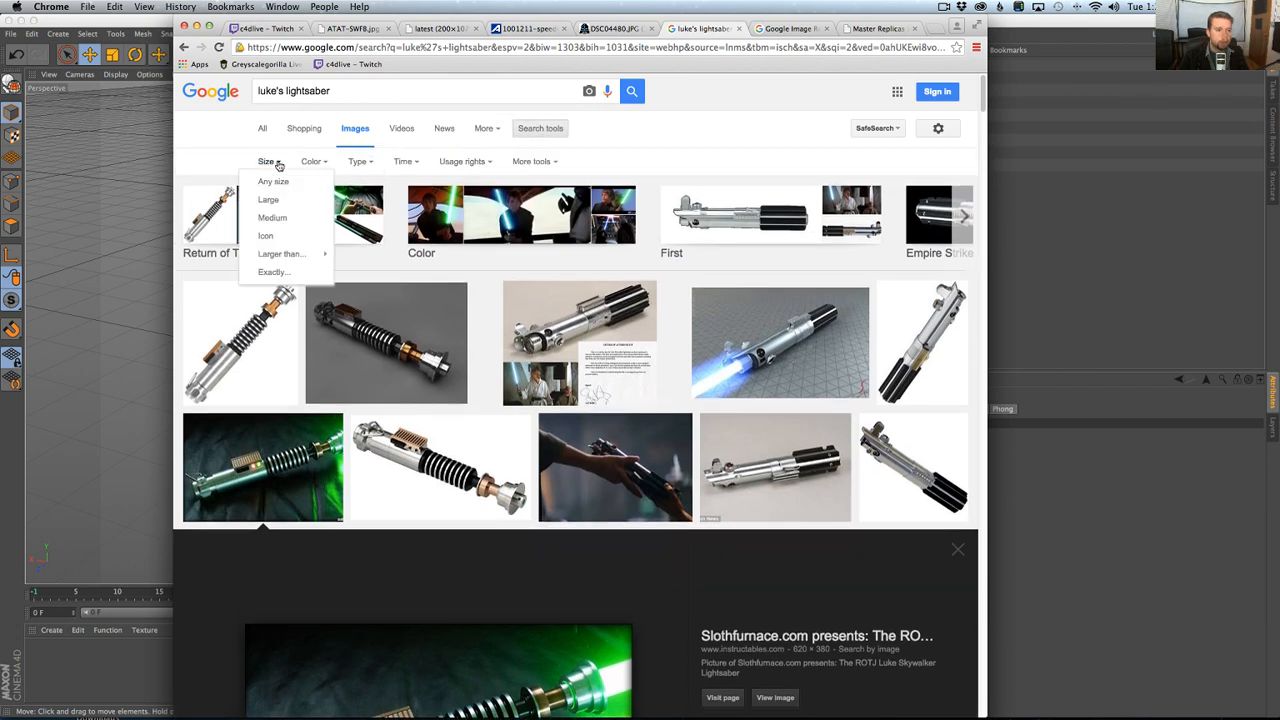
left_click(270, 200)
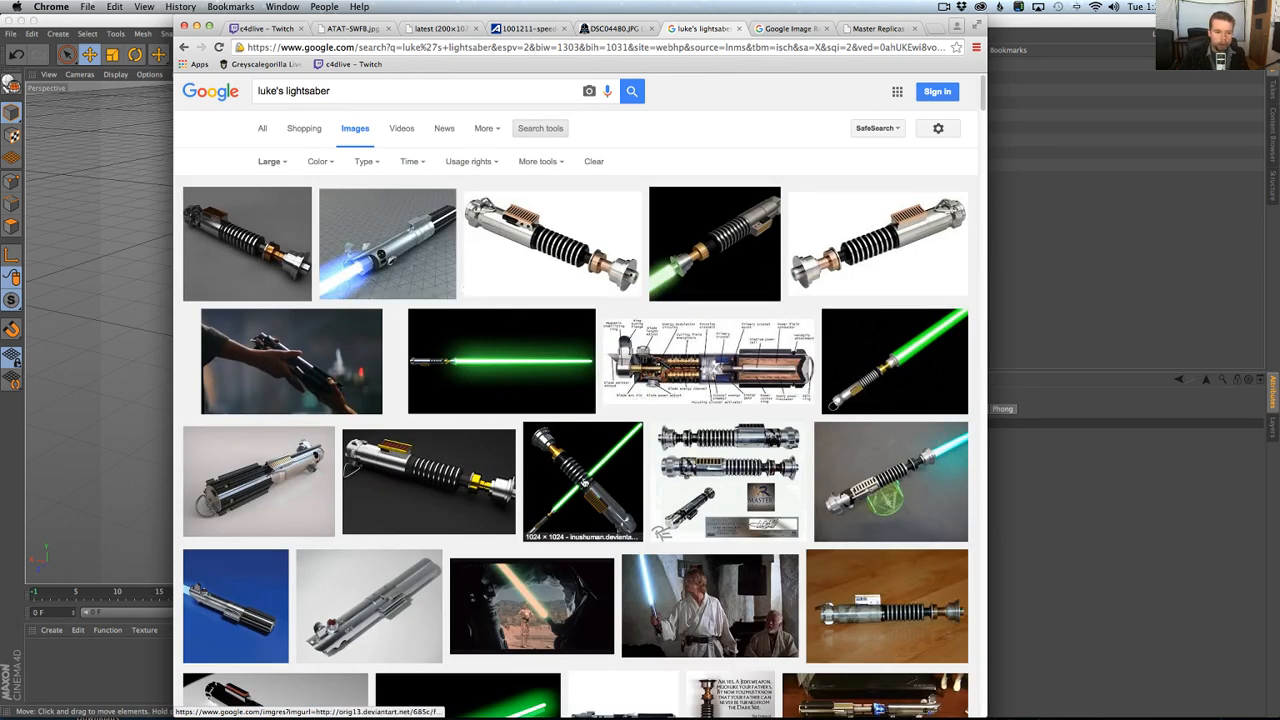
Open the full-size Master Replicas image that shows the hilt from both sides with its signed plaque.
scroll(580, 490, "down", 1)
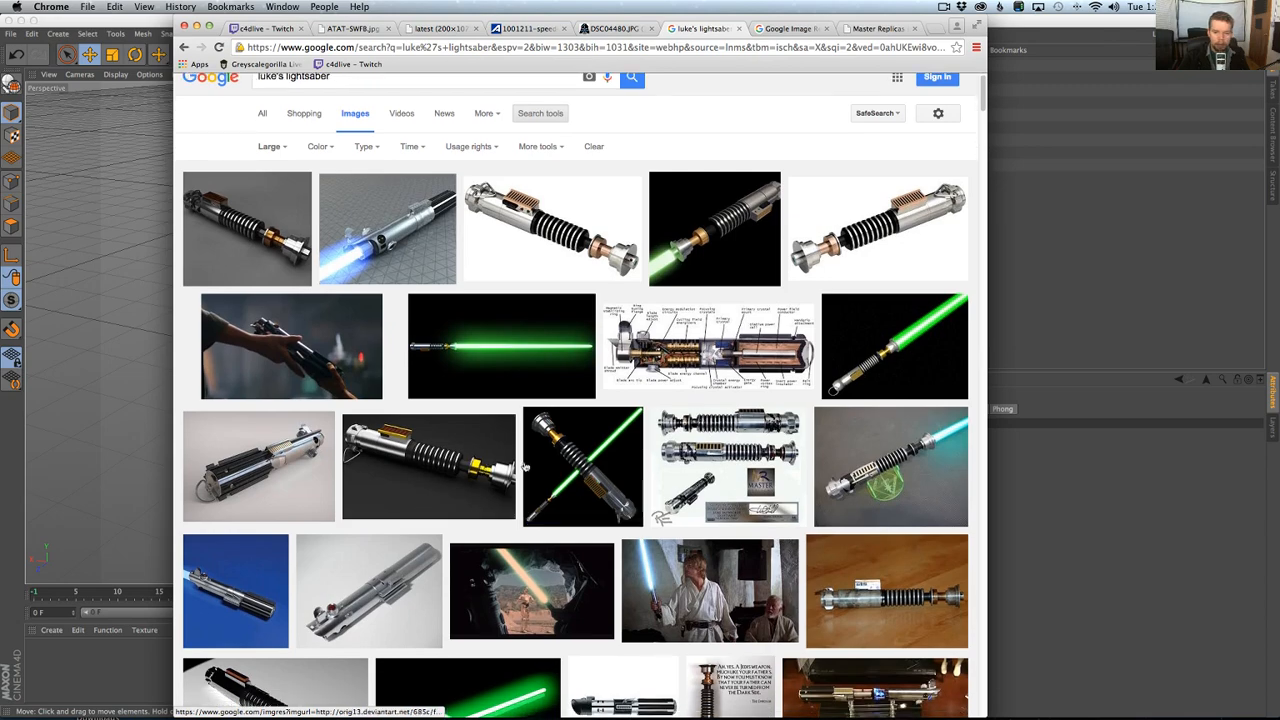
left_click(728, 462)
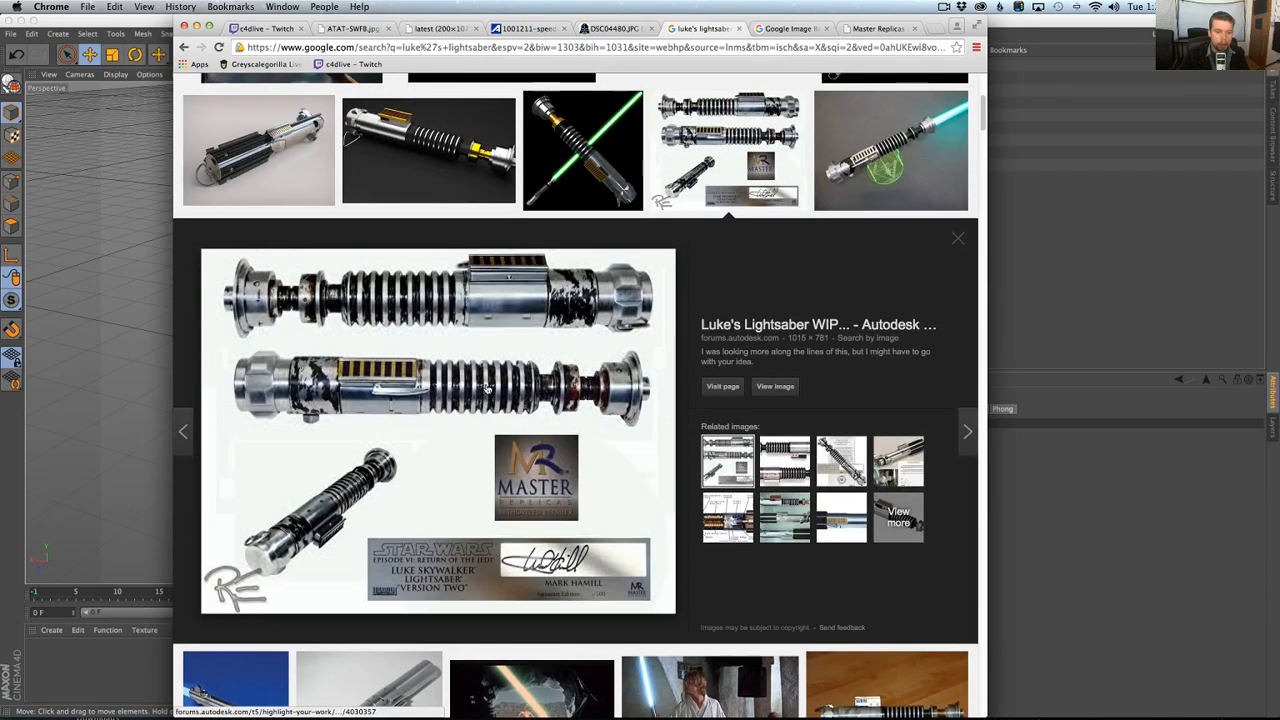
left_click(777, 387)
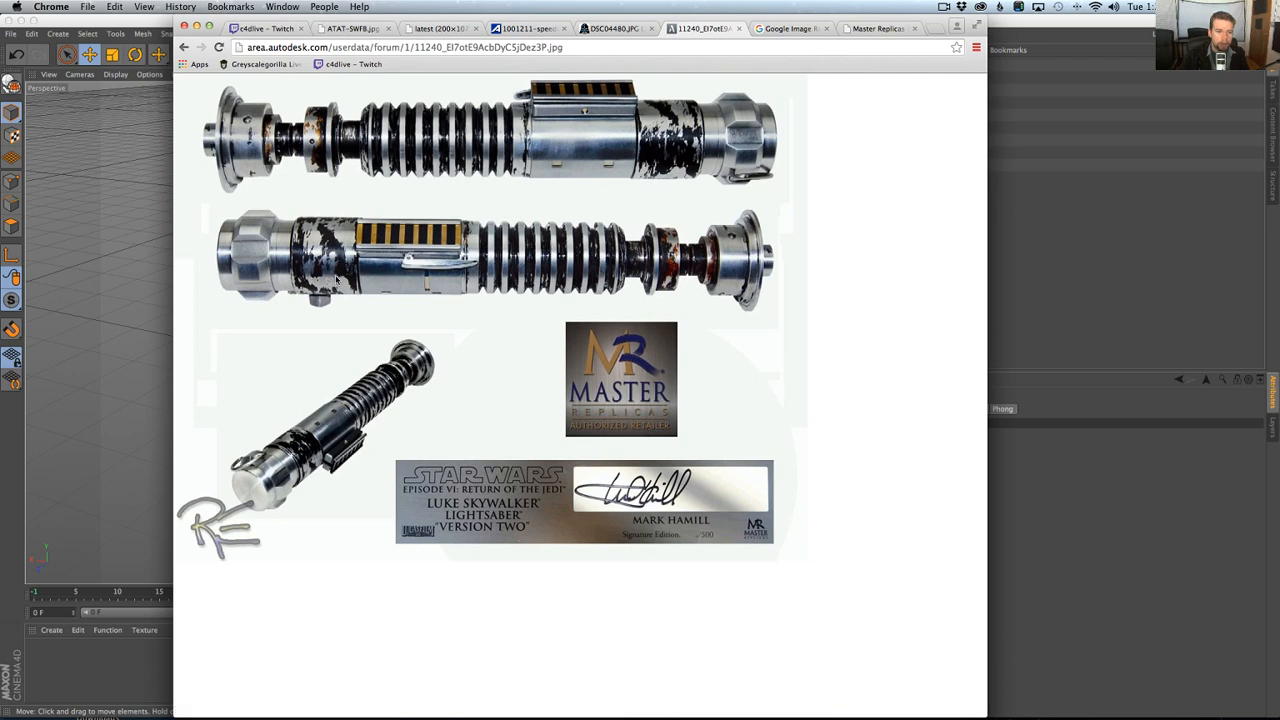
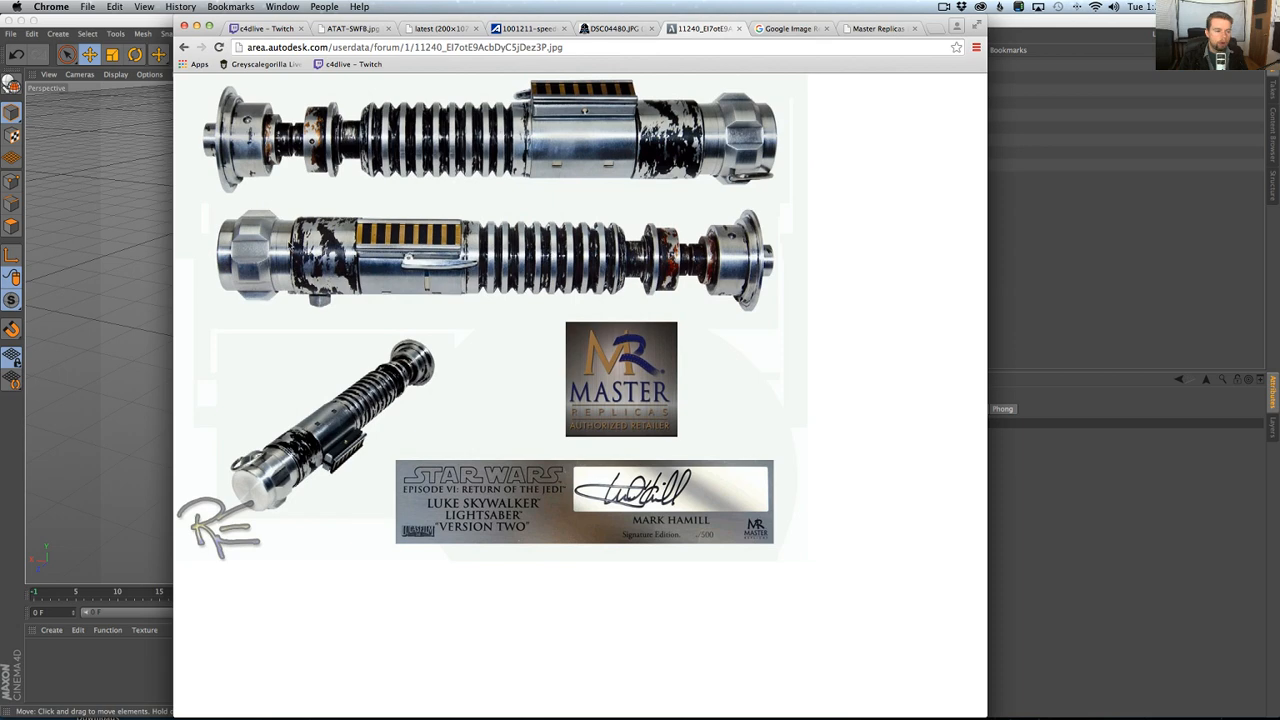
Switch back to Cinema 4D, show the hilt's Right view, and move Cylinder.1 and Cylinder.2 to the end of the object list.
key("super+Tab")
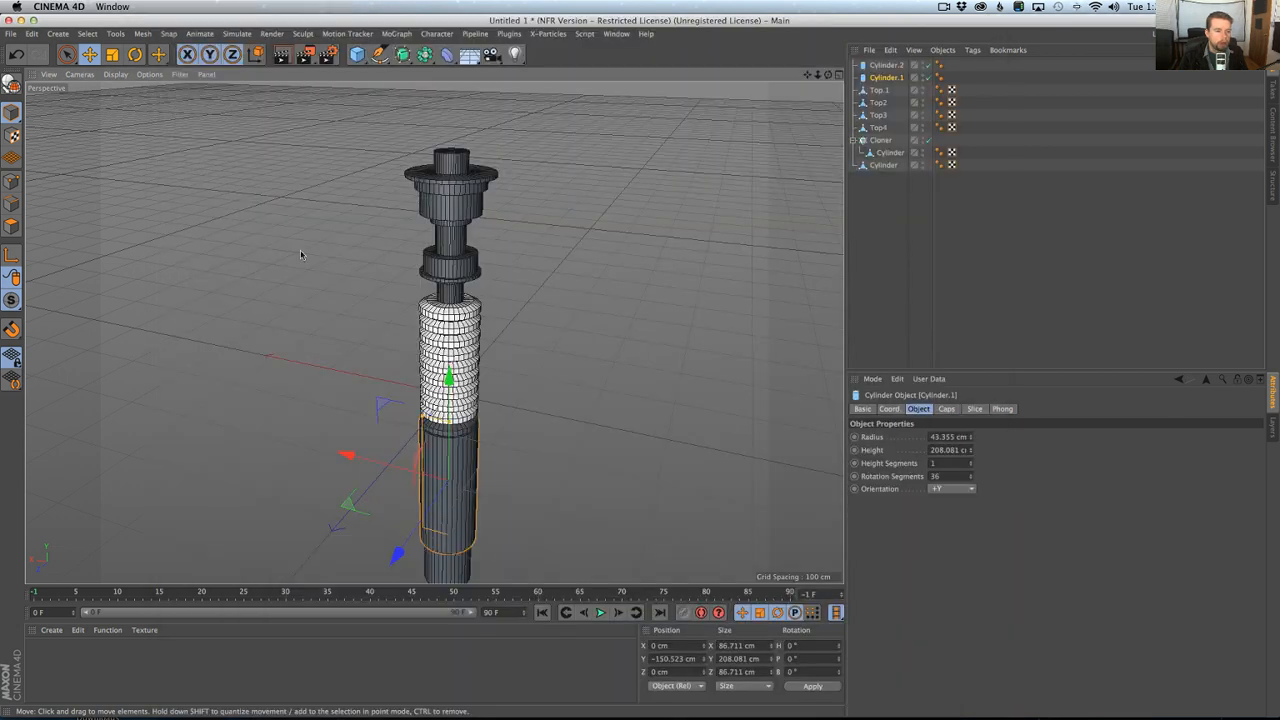
middle_click(514, 305)
middle_click(370, 465)
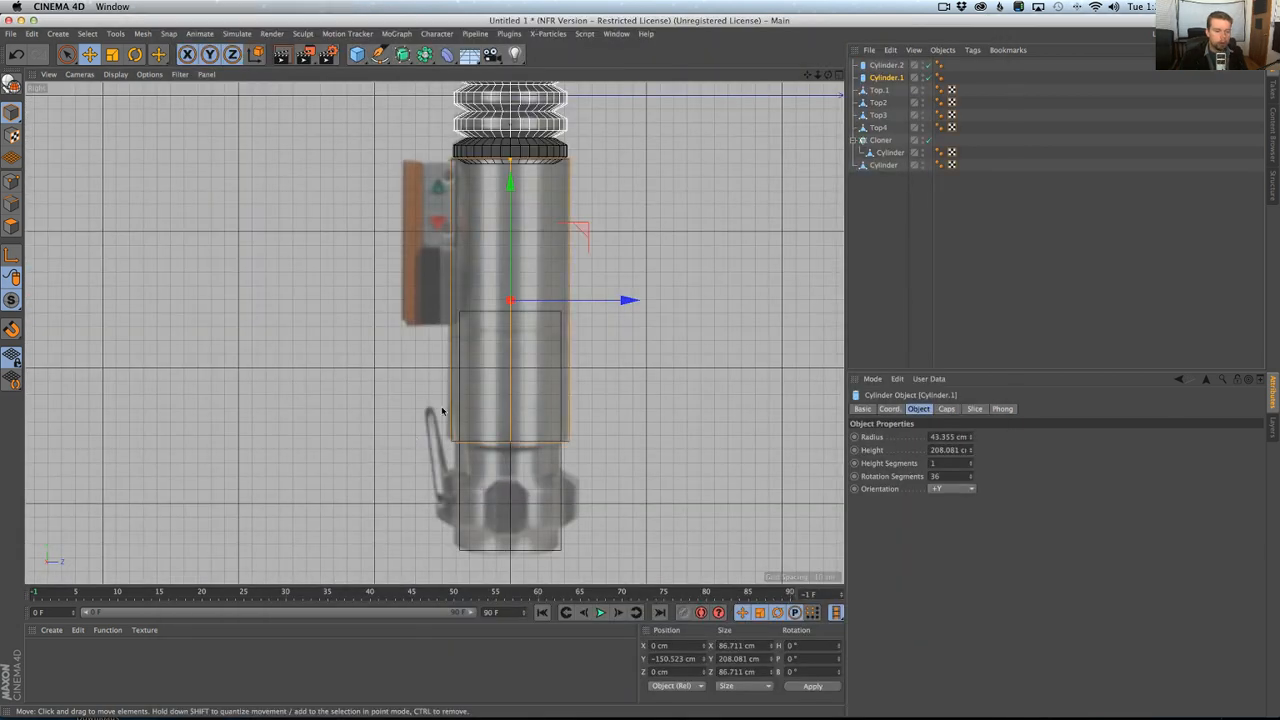
middle_click_drag(374, 464, 375, 408, "alt")
left_click(890, 157)
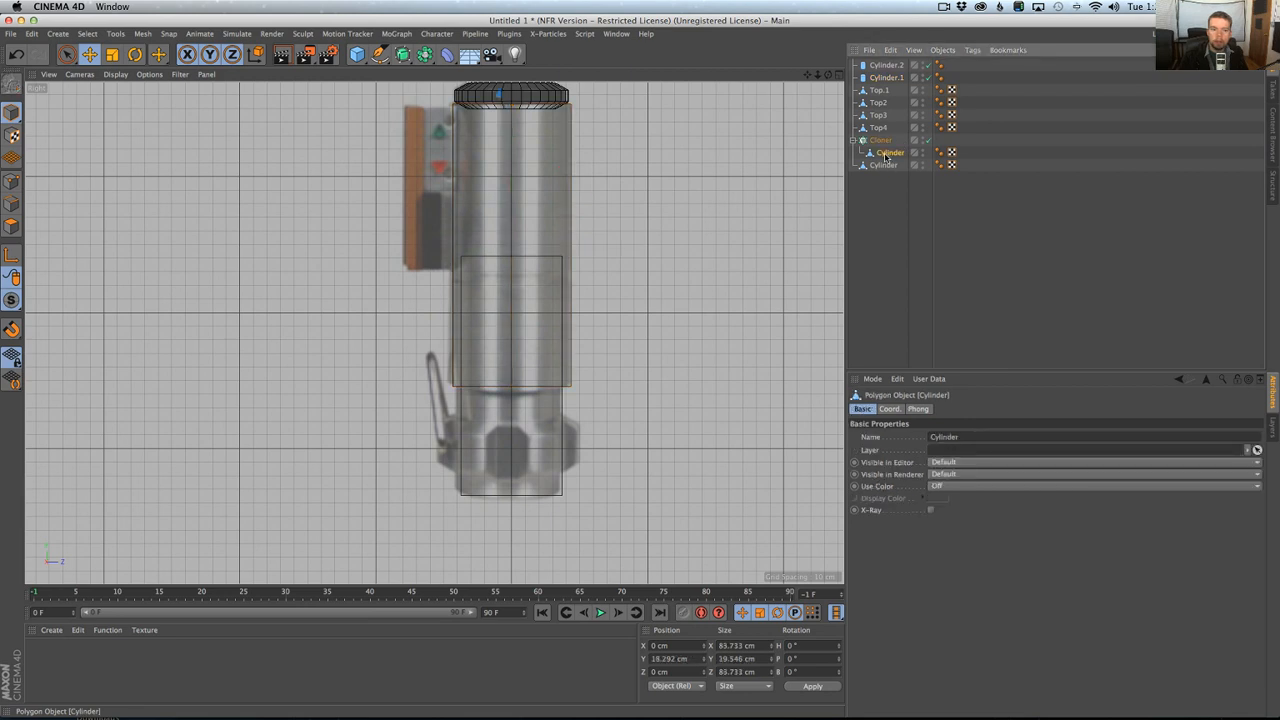
left_click(886, 164)
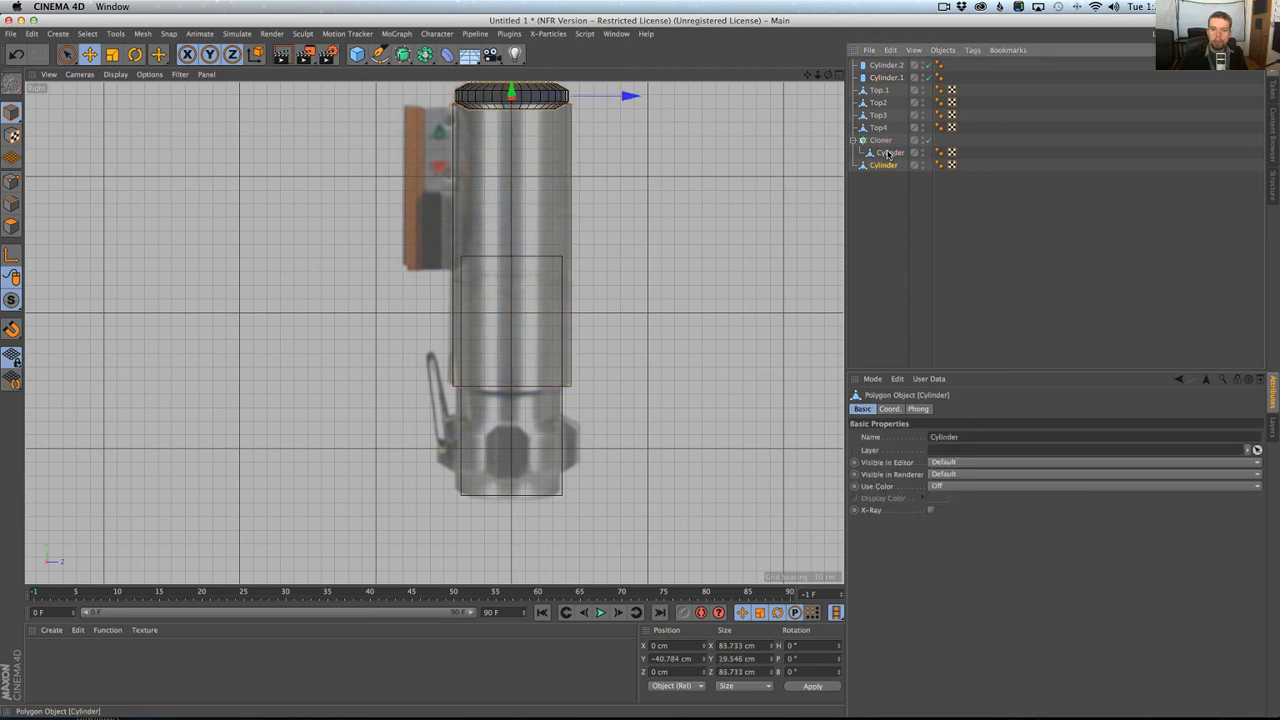
left_click(884, 78)
left_click(881, 67, "shift")
left_click_drag(882, 76, 891, 189)
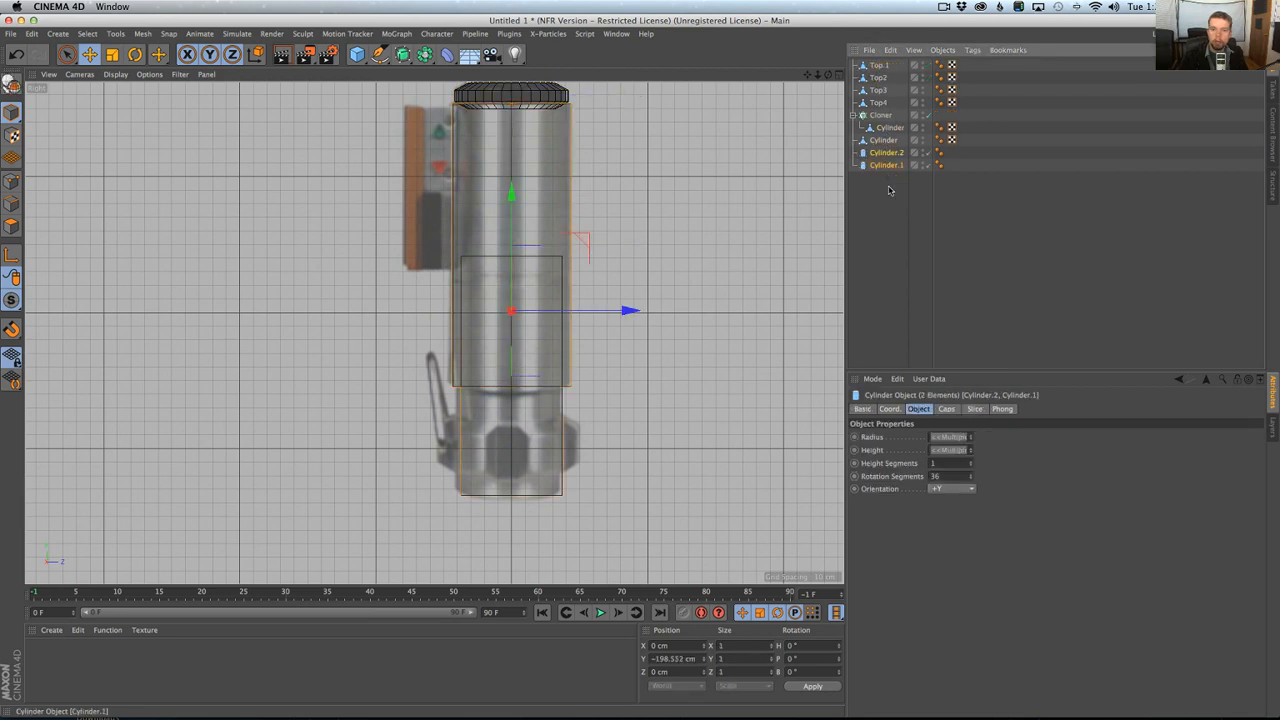
Duplicate the bevelled ring above the handle, place the copy on the pommel at about Y -300 cm, and scale it to about 99.6 cm wide.
left_click_drag(886, 140, 890, 180, "ctrl")
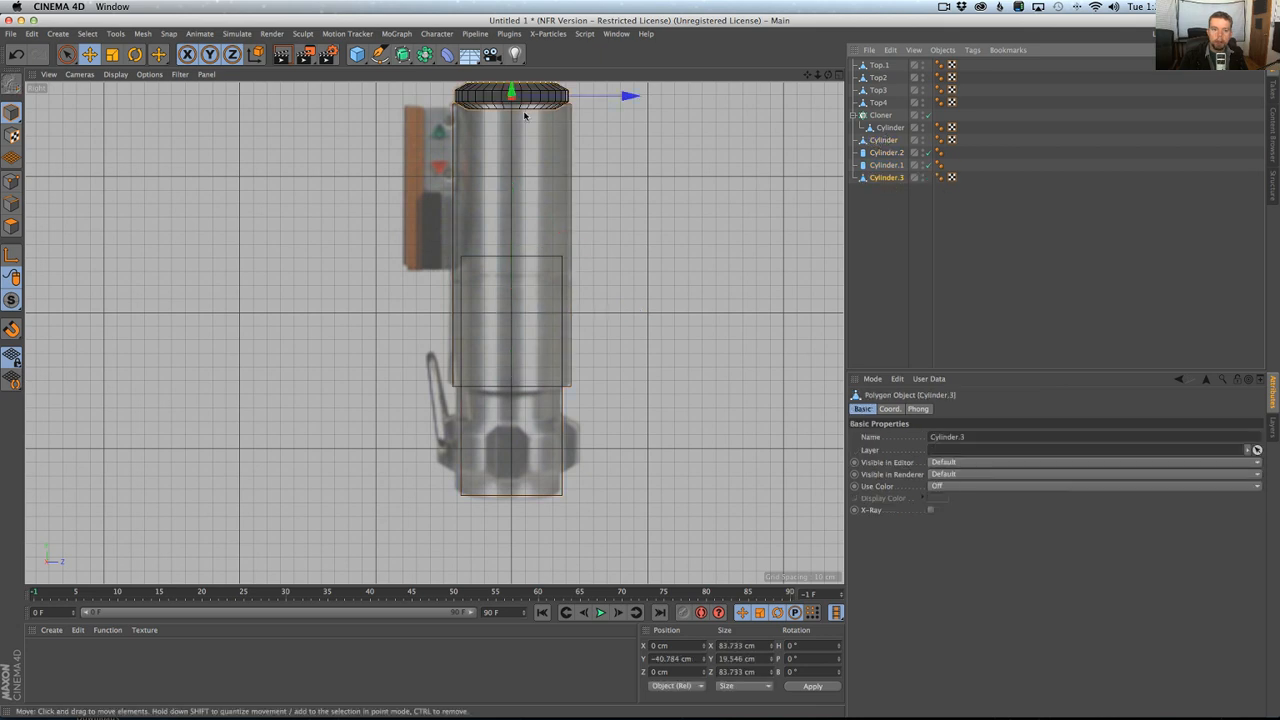
left_click_drag(514, 91, 521, 447)
key("t")
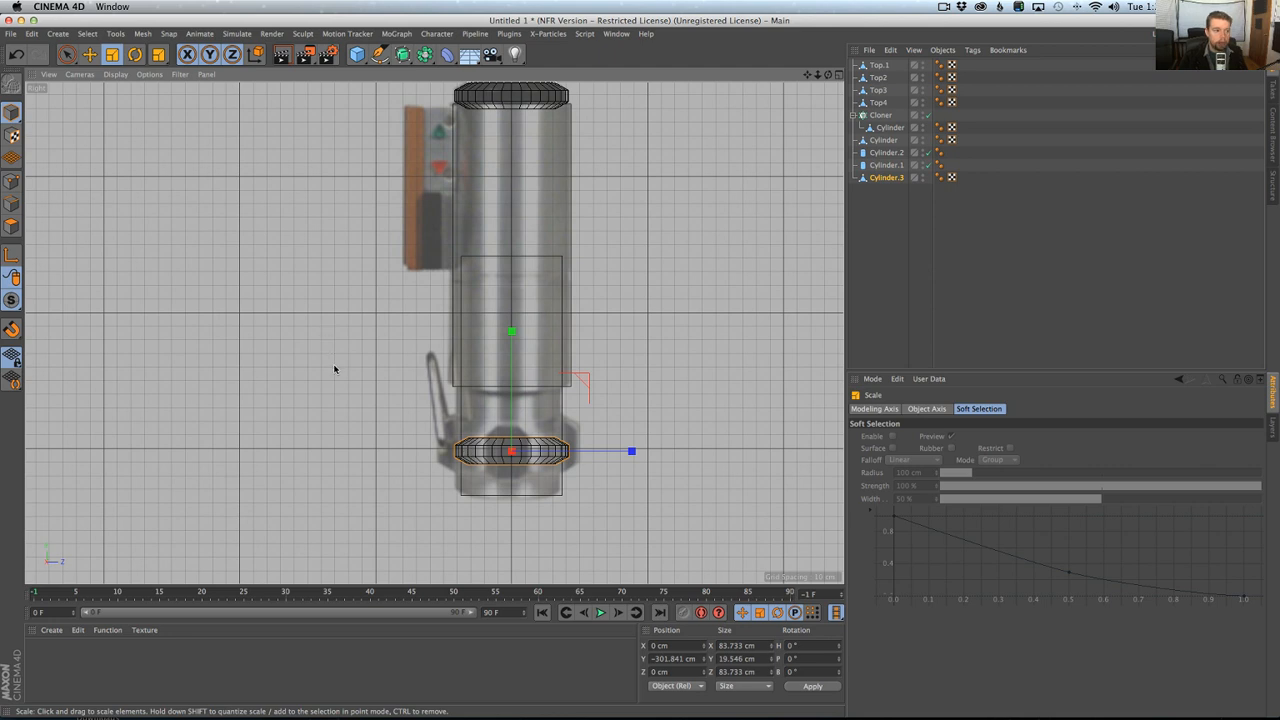
left_click_drag(335, 369, 403, 321)
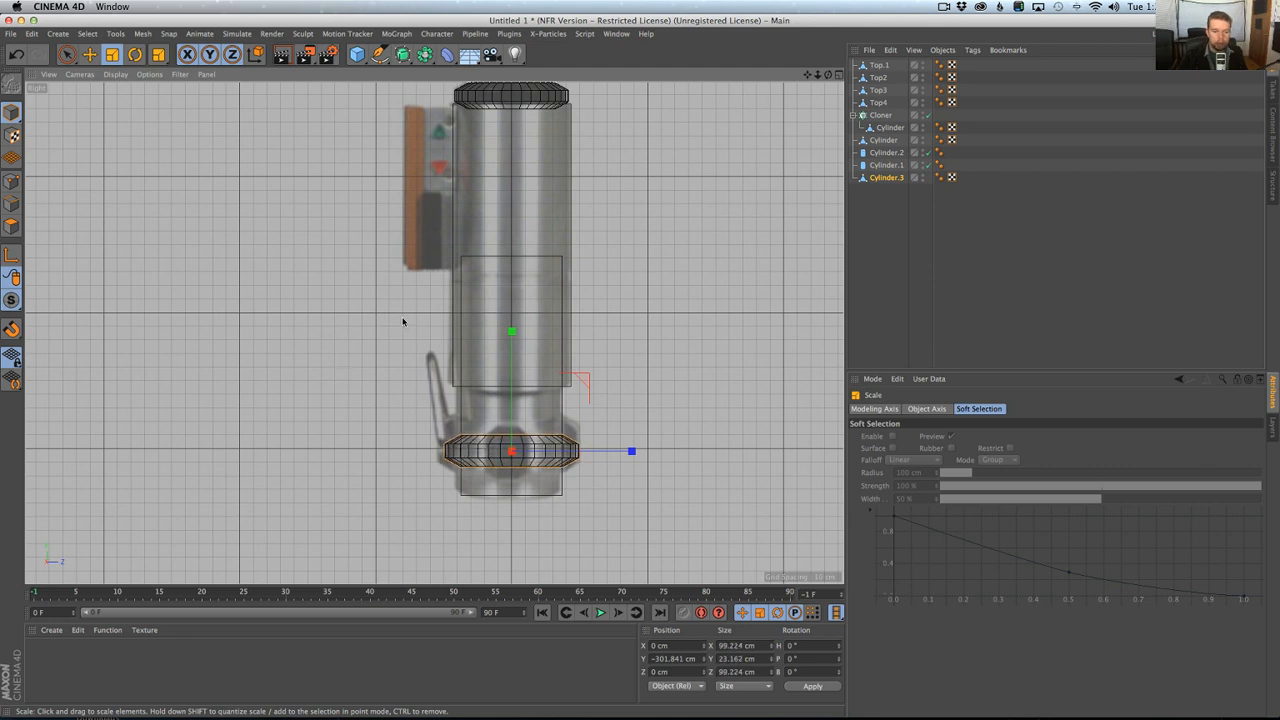
key("e")
left_click_drag(512, 340, 514, 343)
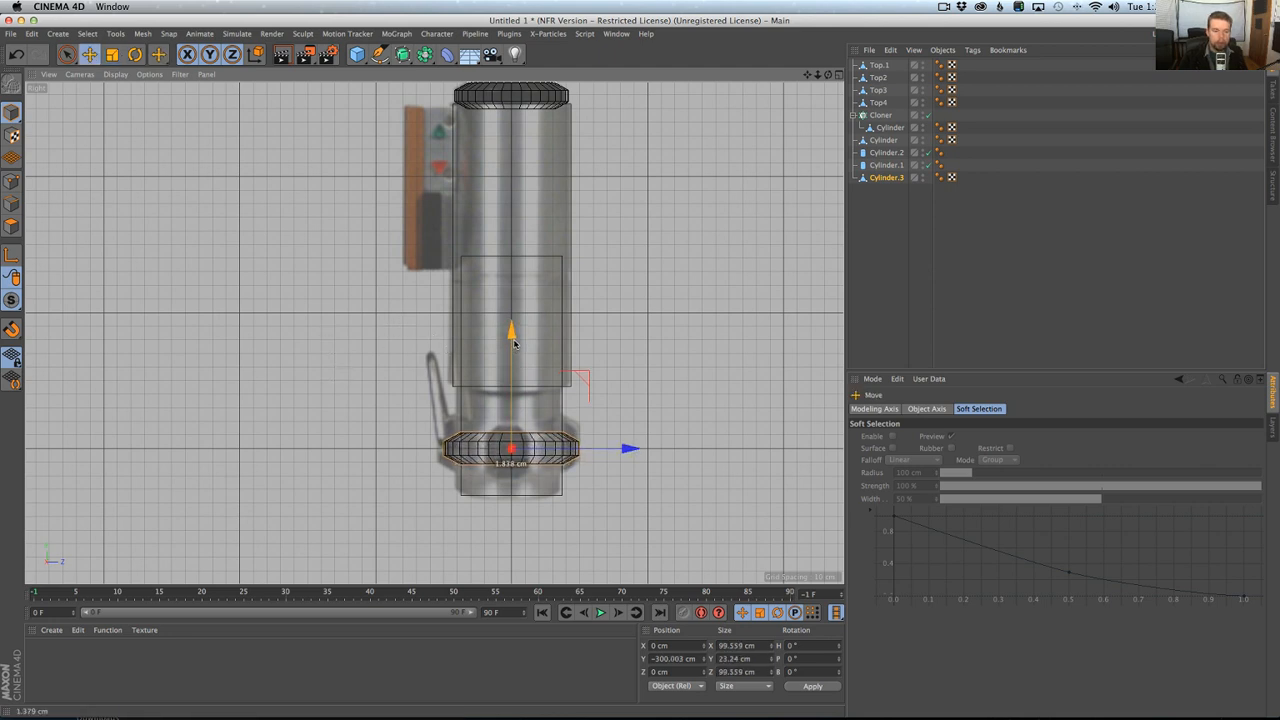
Stretch the pommel ring vertically to about 45.5 cm and shift it up to about Y -296.8 cm.
scroll(330, 349, "up", 4)
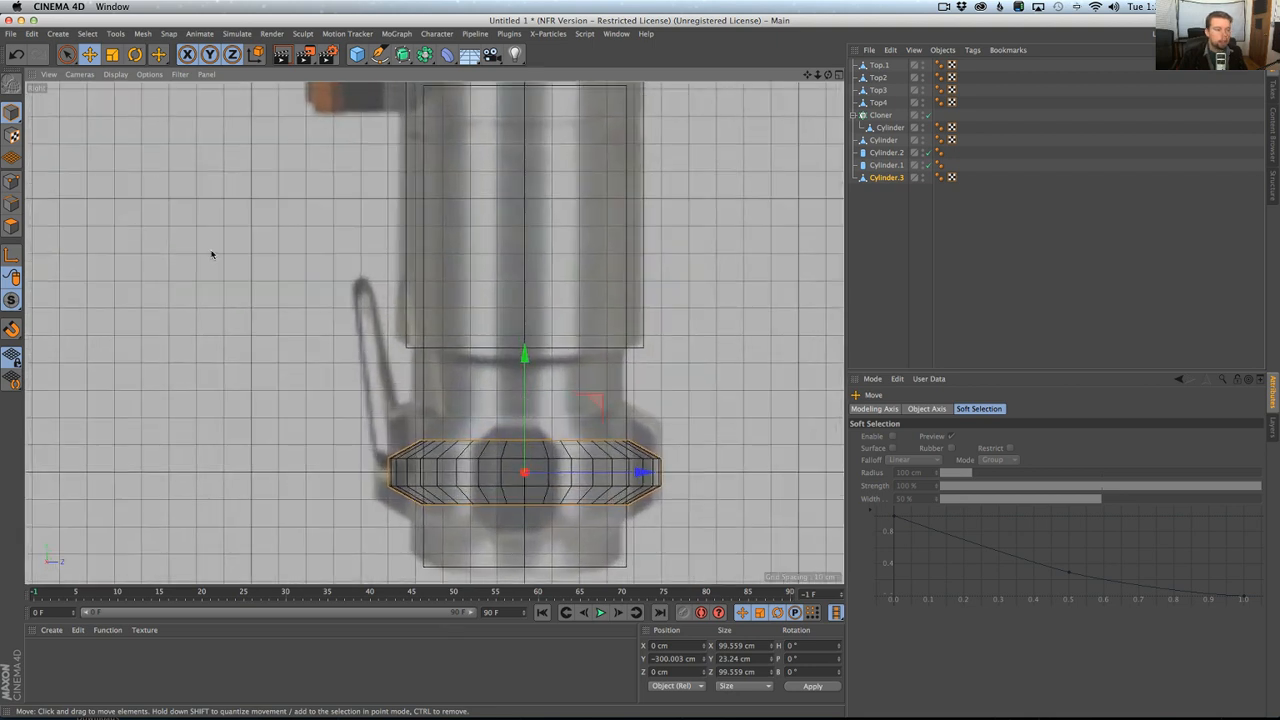
key("t")
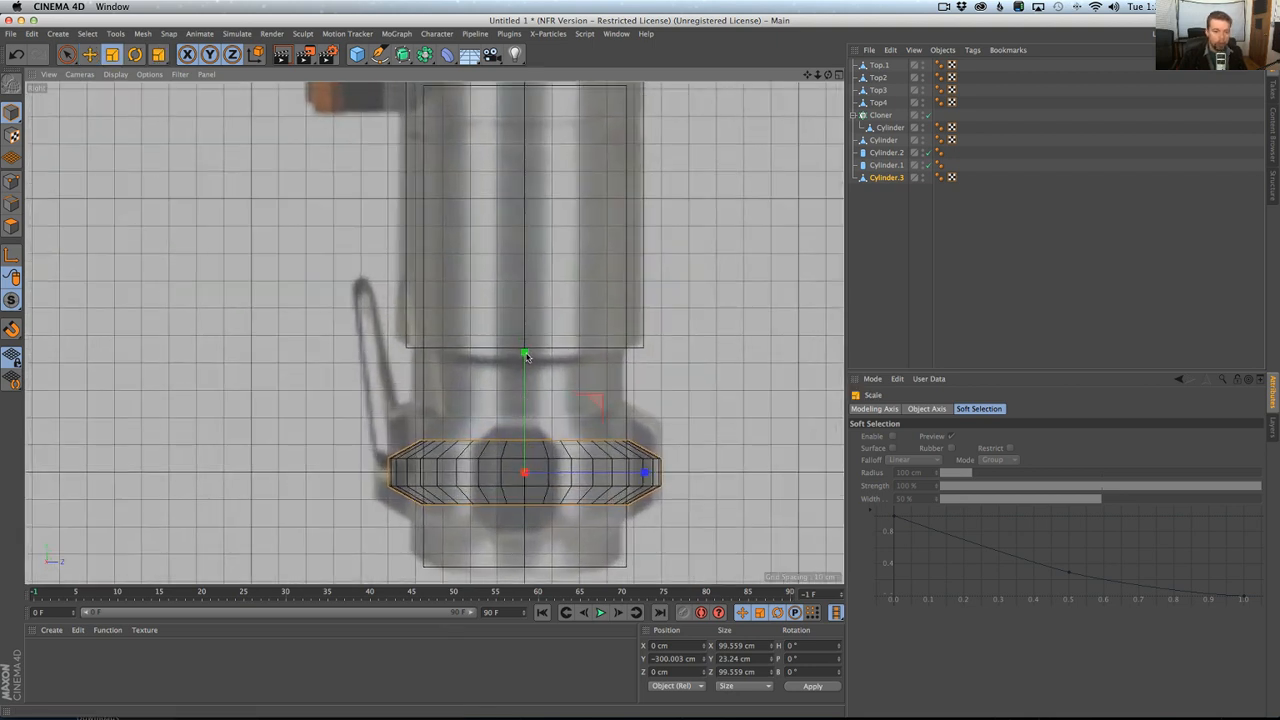
left_click_drag(526, 356, 571, 257)
key("e")
left_click_drag(525, 366, 528, 356)
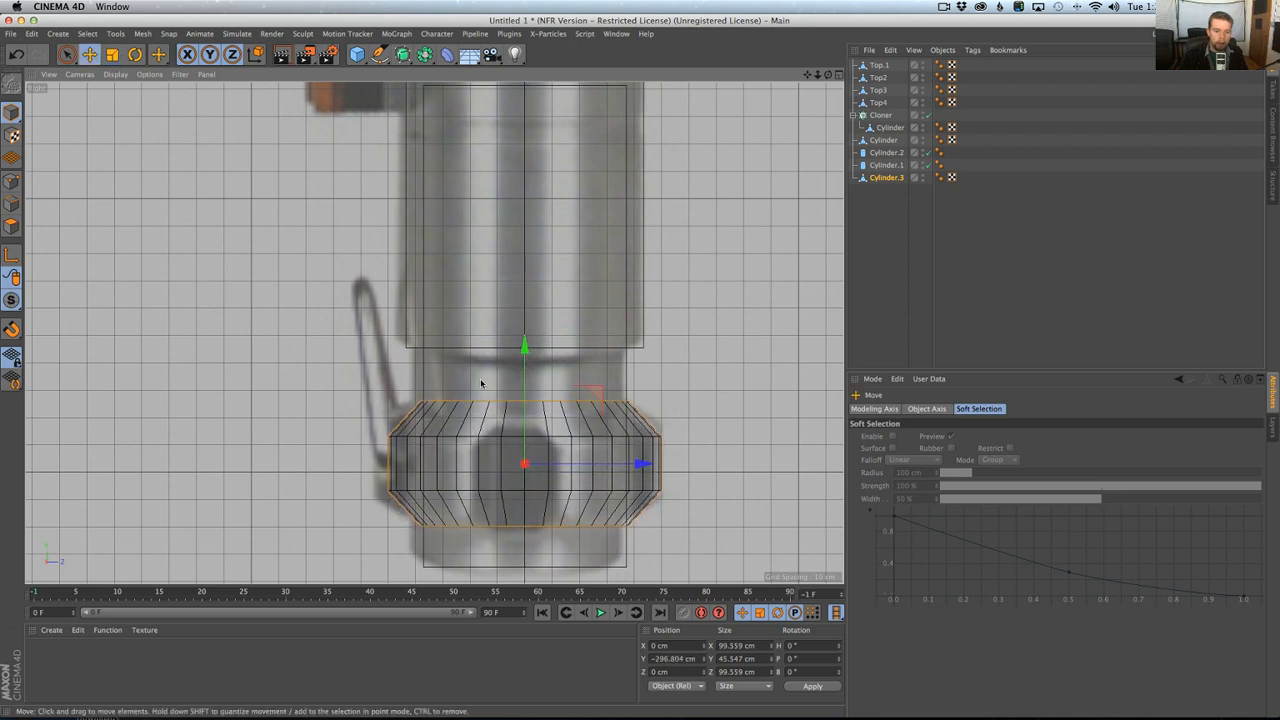
Loop-select the pommel ring's middle band, check it against the hilt photo in Chrome, and stretch the band to about 21.5 cm high.
left_click(12, 226)
key("u")
key("l")
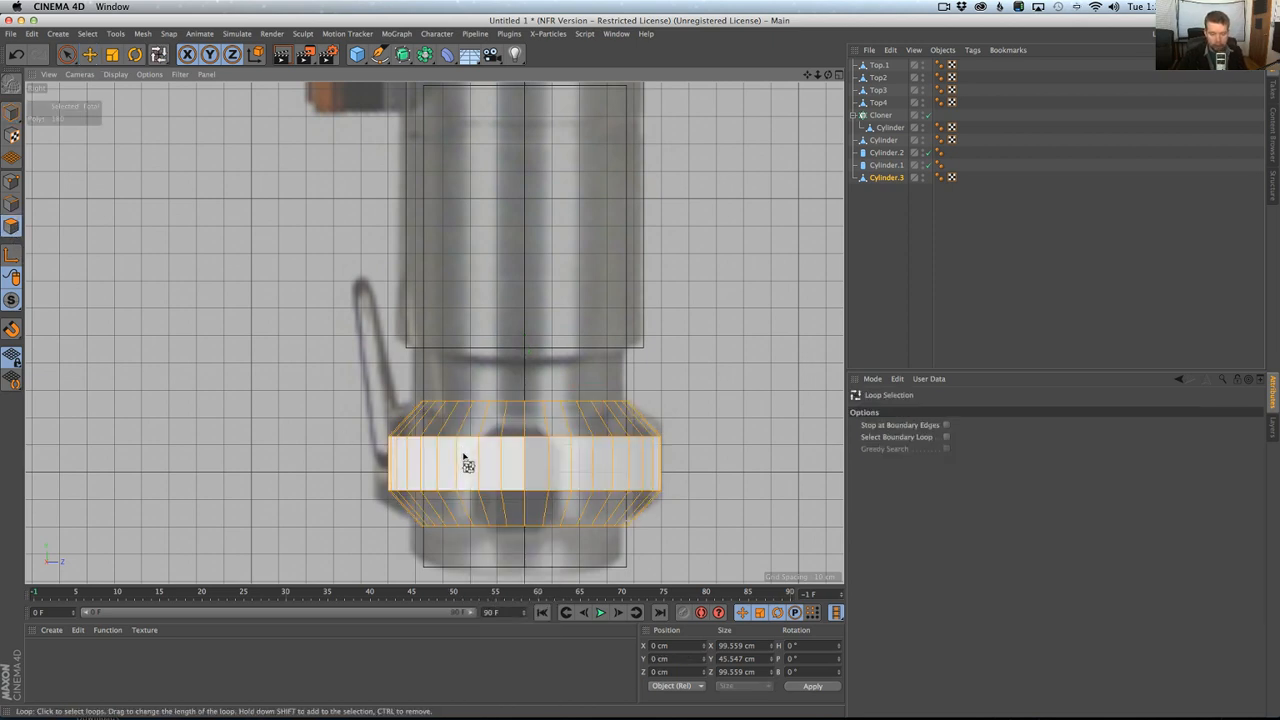
left_click(466, 463)
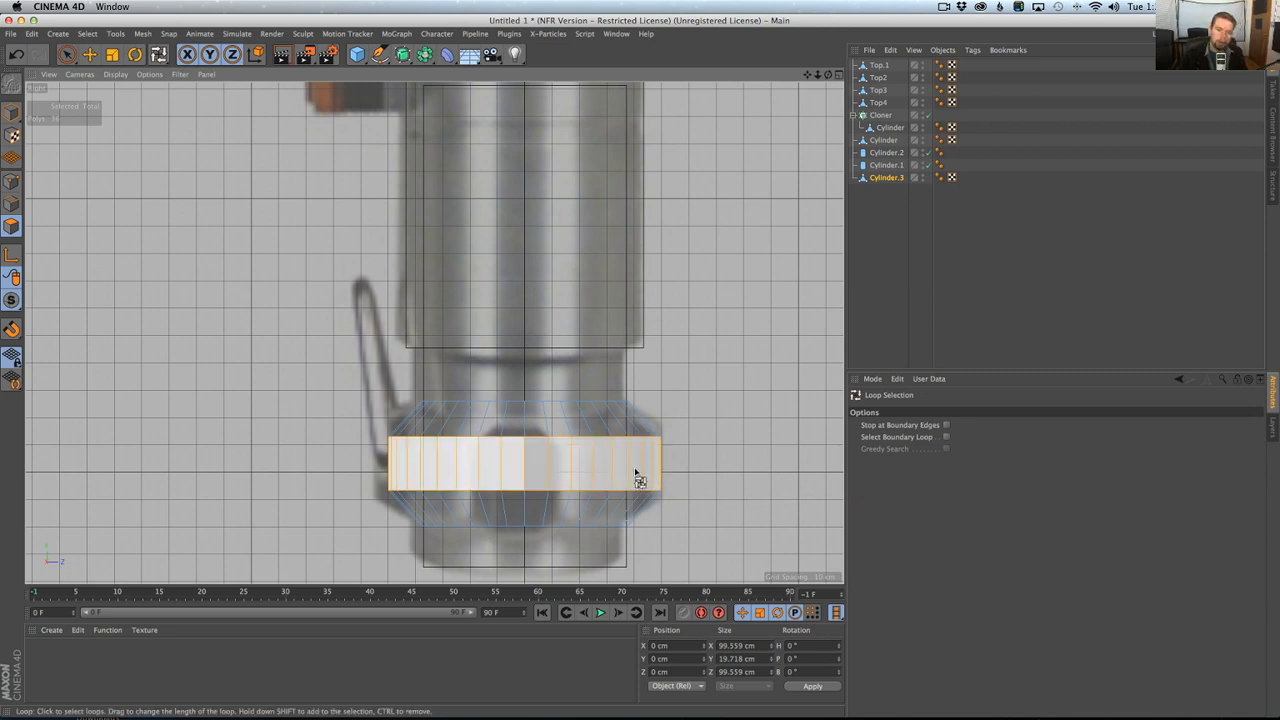
key("super+Tab")
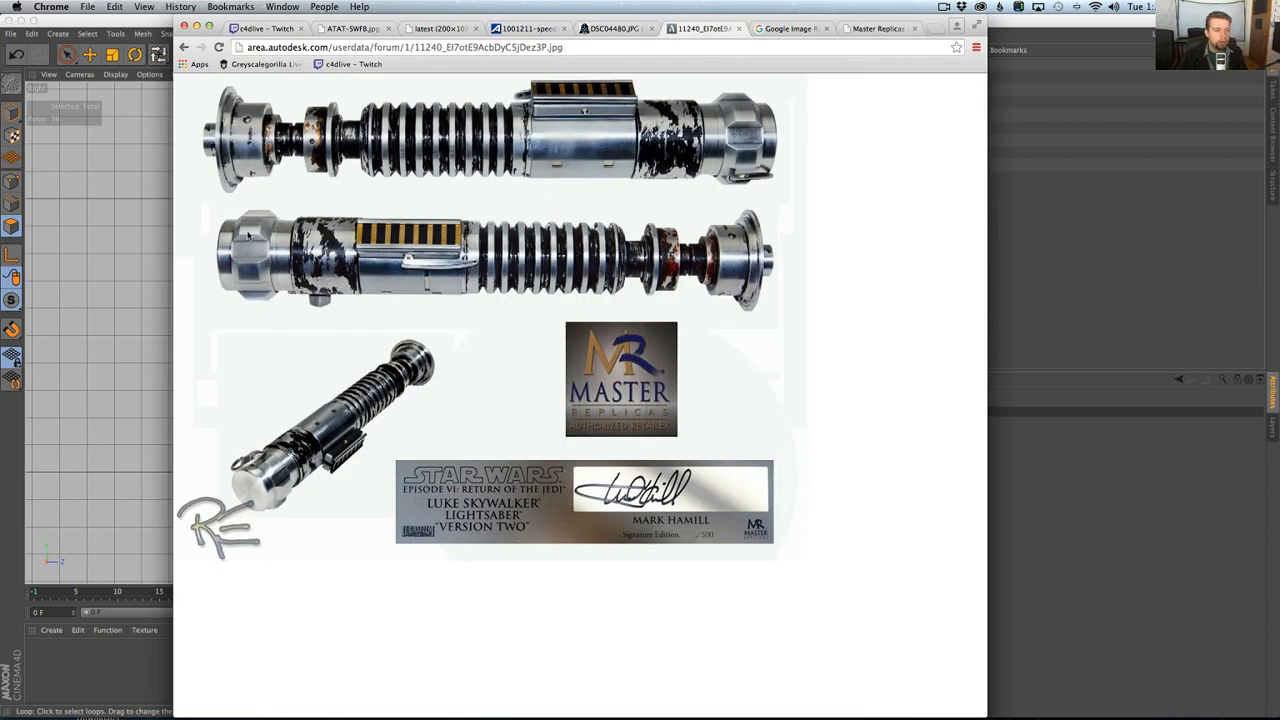
key("super+Tab")
key("t")
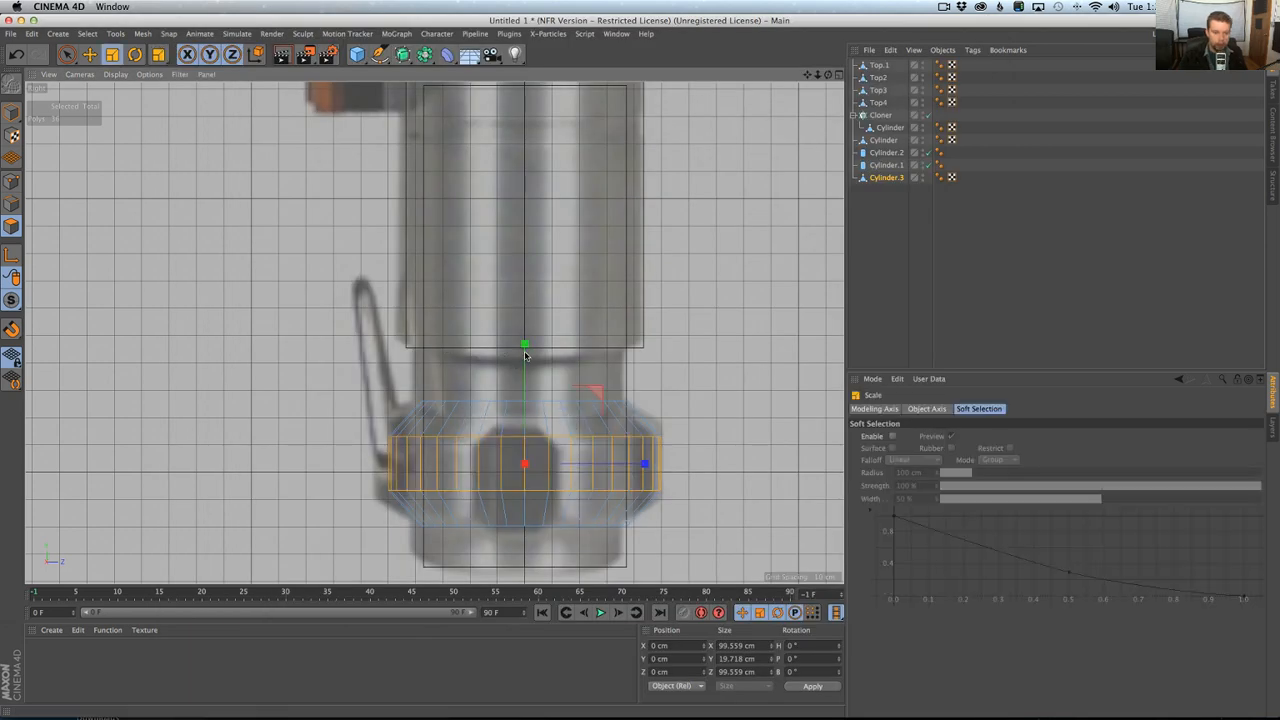
mouse_move(525, 355)
left_mouse_down()
mouse_move(526, 337)
mouse_move(526, 350)
left_mouse_up()
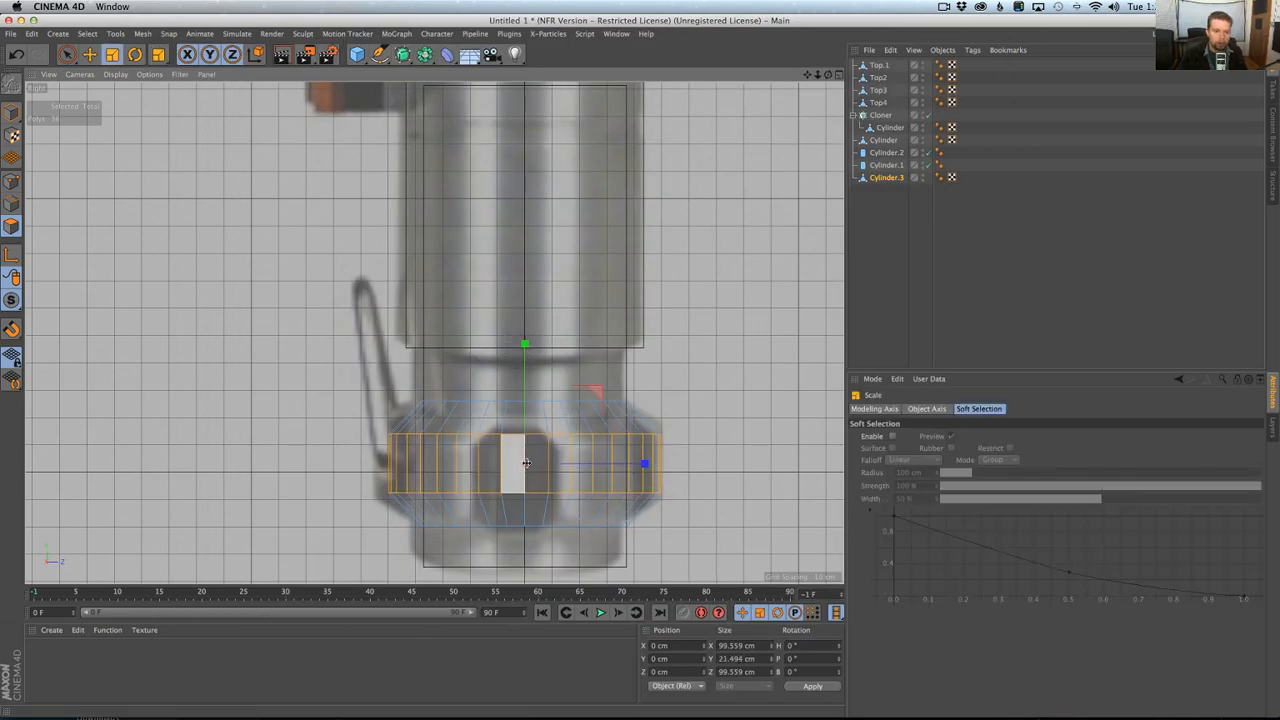
Move the whole pommel ring down to about Y -300.9 cm to match the reference image.
left_click(11, 113)
key("e")
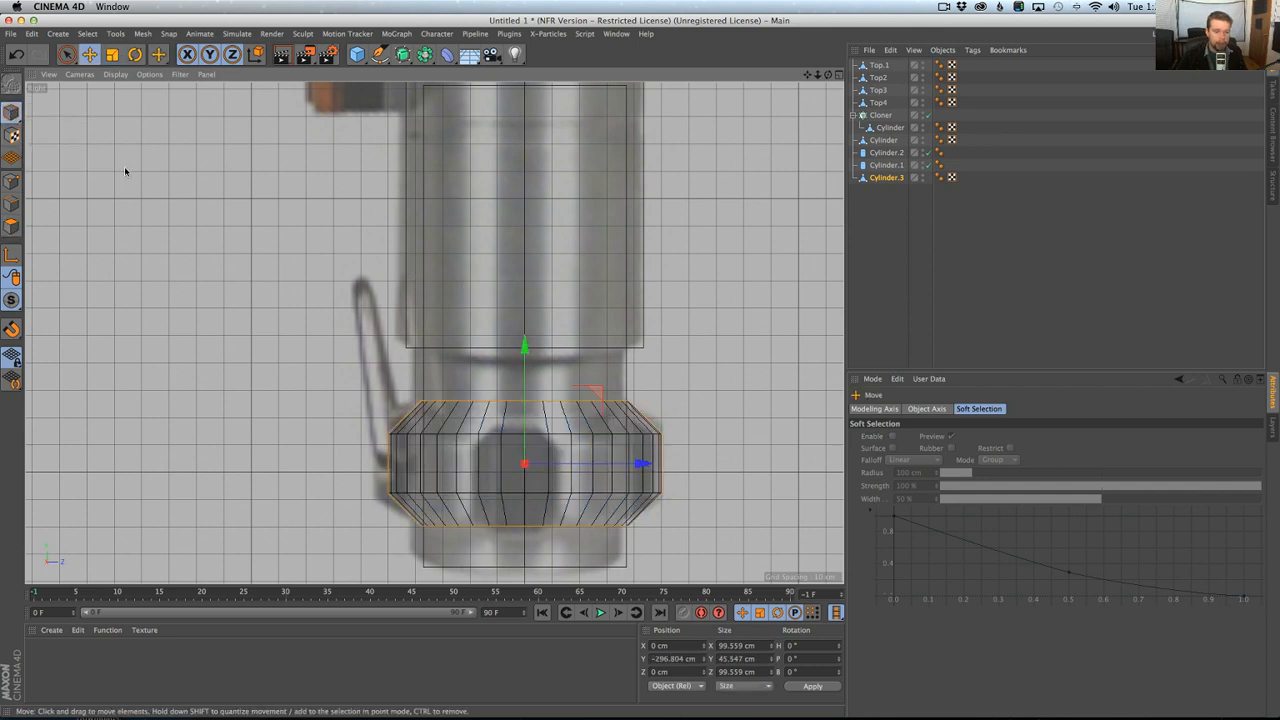
left_click_drag(523, 348, 528, 362)
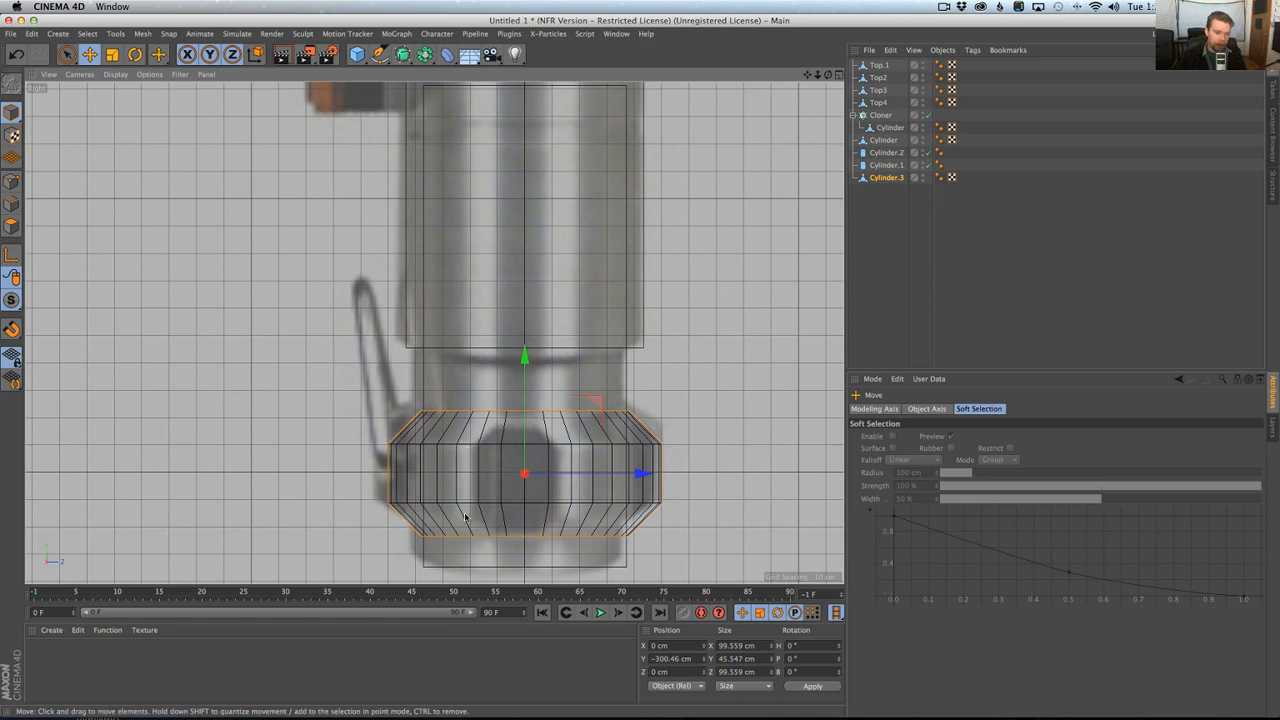
left_click_drag(527, 416, 527, 417)
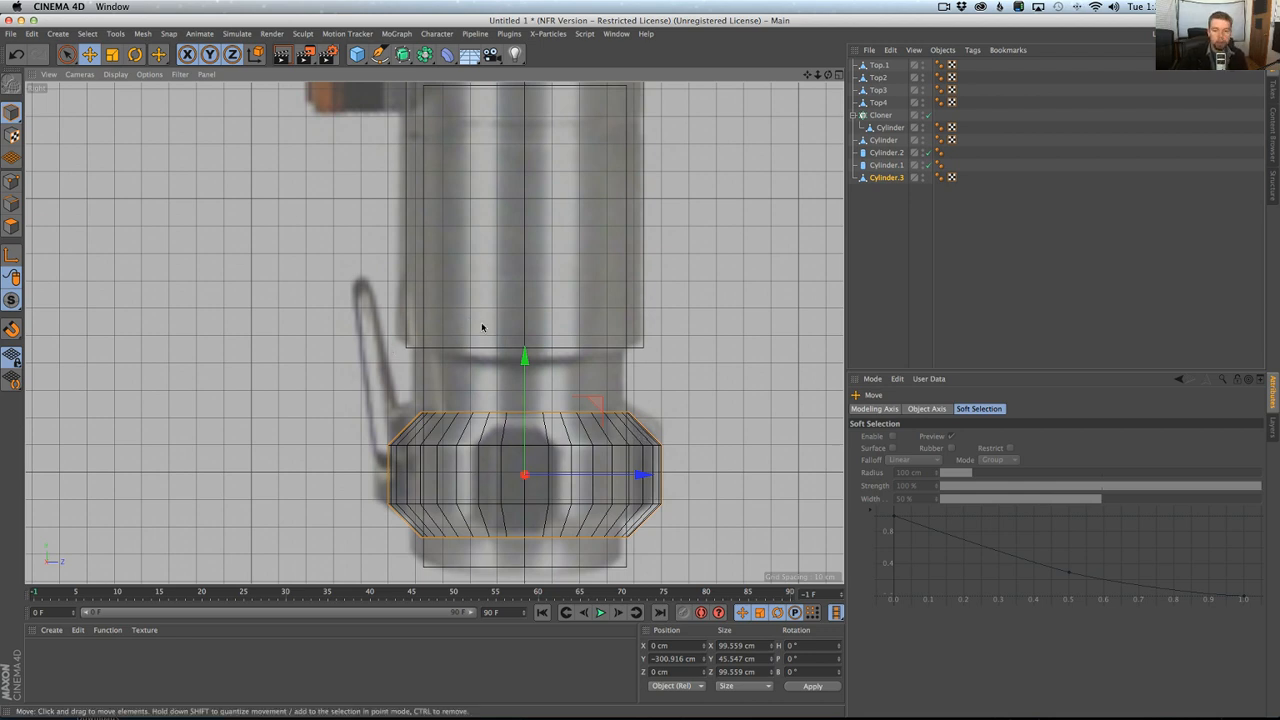
Examine the pommel ring up close in the Perspective view and compare its facets with the Master Replicas photo in Chrome.
middle_click(561, 337)
middle_click(424, 274)
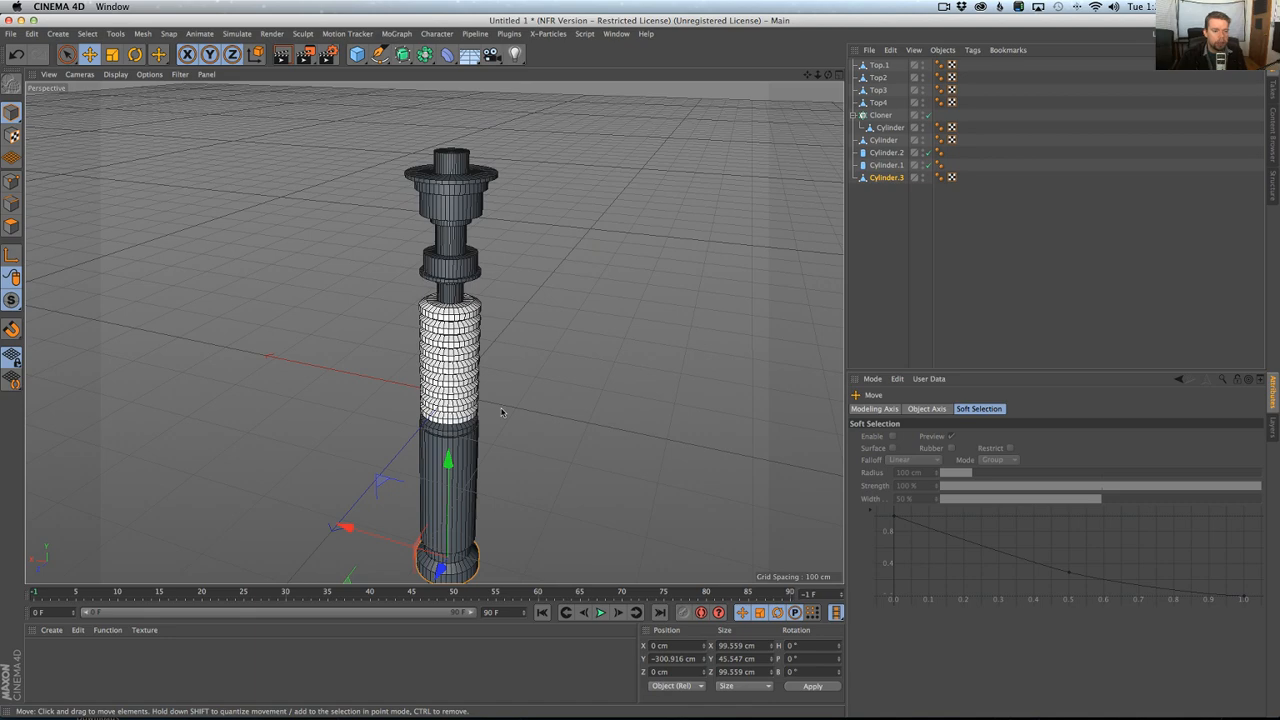
middle_click_drag(502, 412, 485, 248, "alt")
mouse_move(447, 393)
left_mouse_down("alt")
mouse_move(418, 292)
mouse_move(478, 368)
mouse_move(472, 398)
left_mouse_up("alt")
right_click_drag(472, 398, 574, 380, "alt")
left_click_drag(574, 380, 467, 406, "alt")
key("super+Tab")
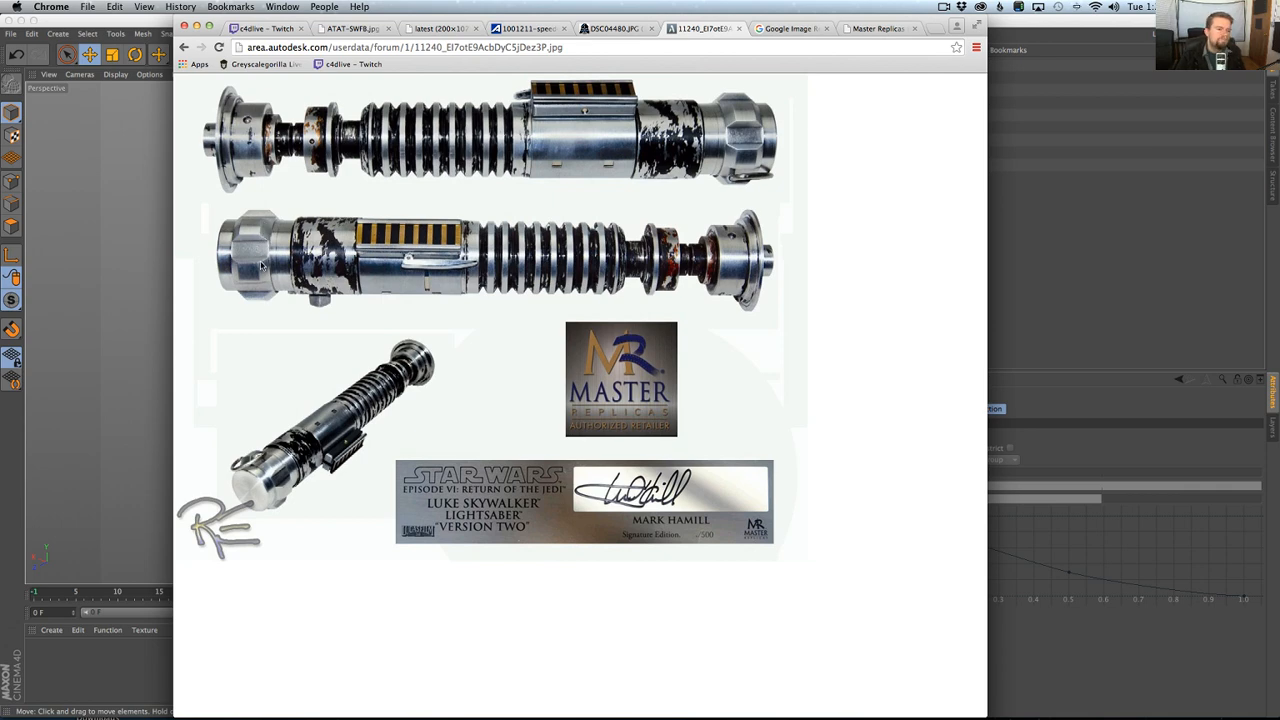
key("super+Tab")
left_click_drag(481, 384, 504, 362, "alt")
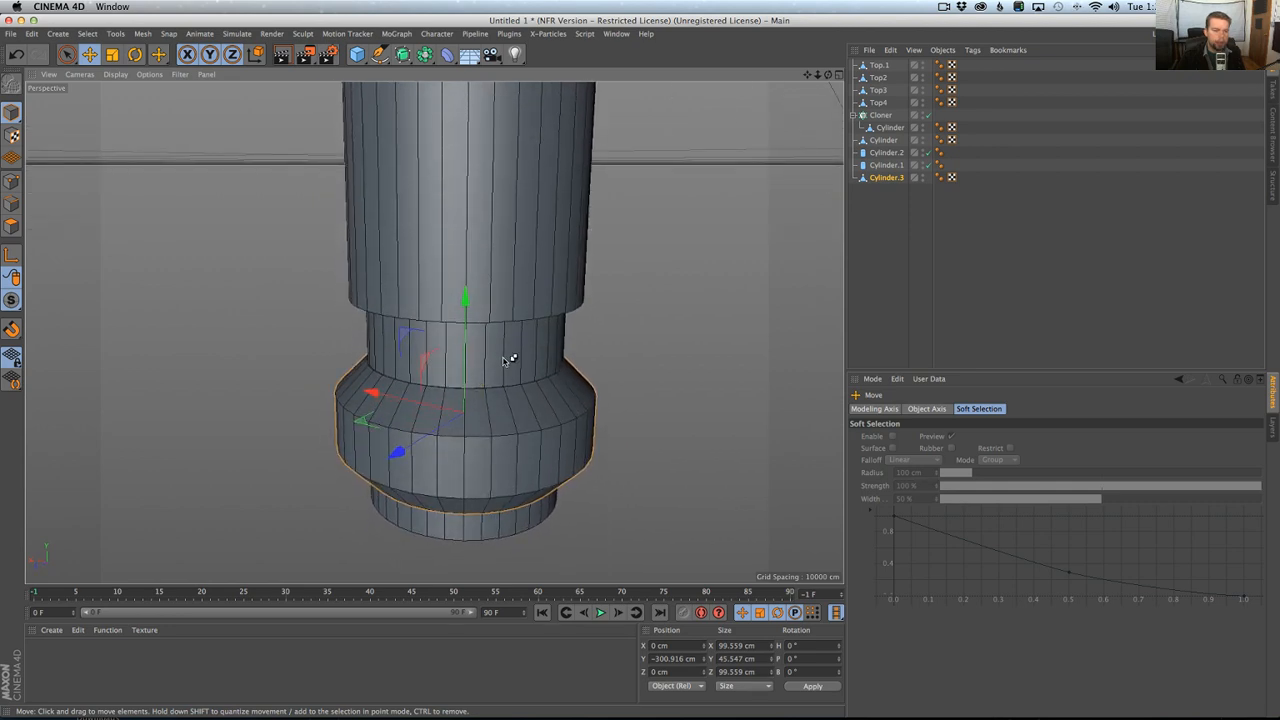
key("super+Tab")
key("super+Tab")
left_click_drag(485, 394, 557, 473, "alt")
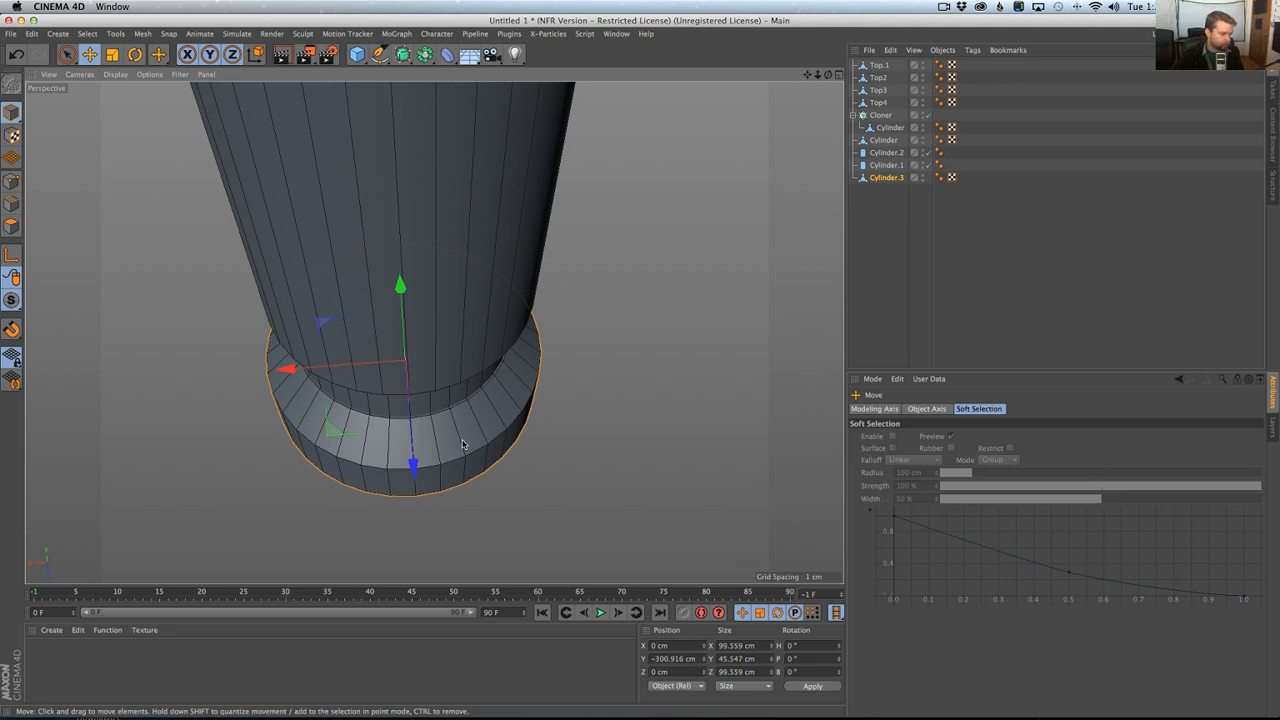
Select a two-column vertical strip of six polygons on the front of the pommel ring with Live Selection.
left_click(12, 227)
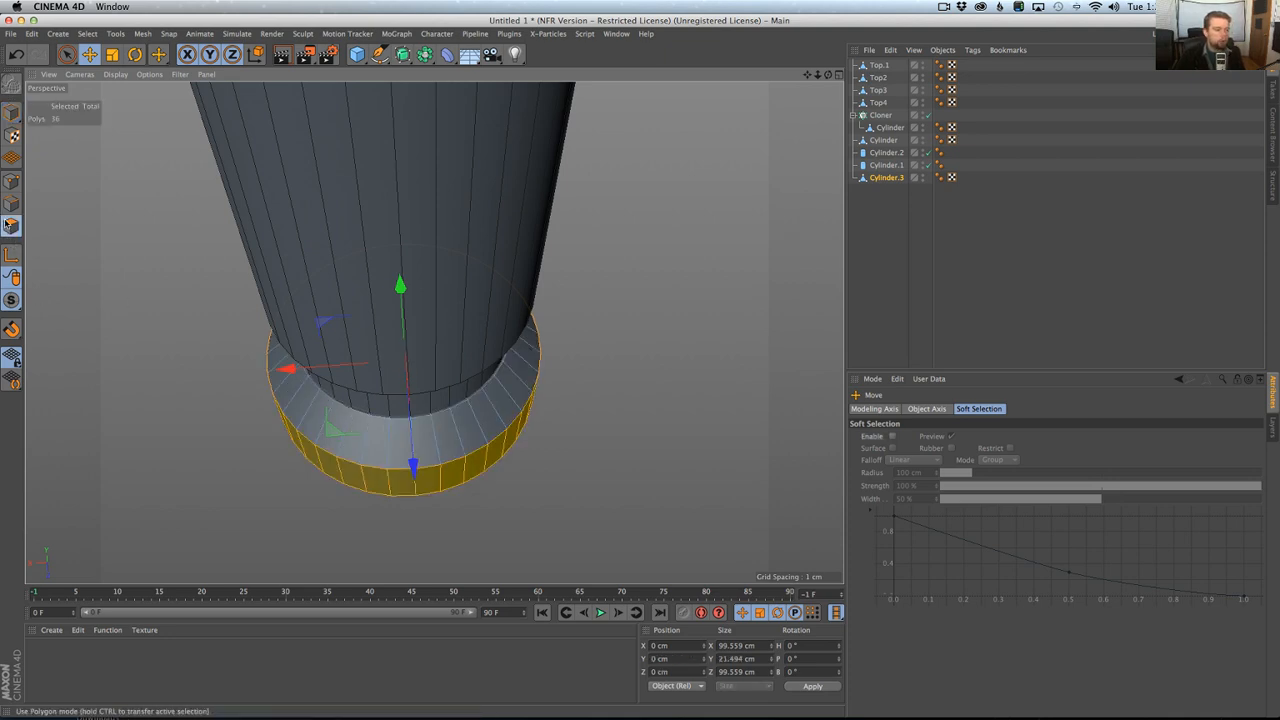
left_click(67, 56)
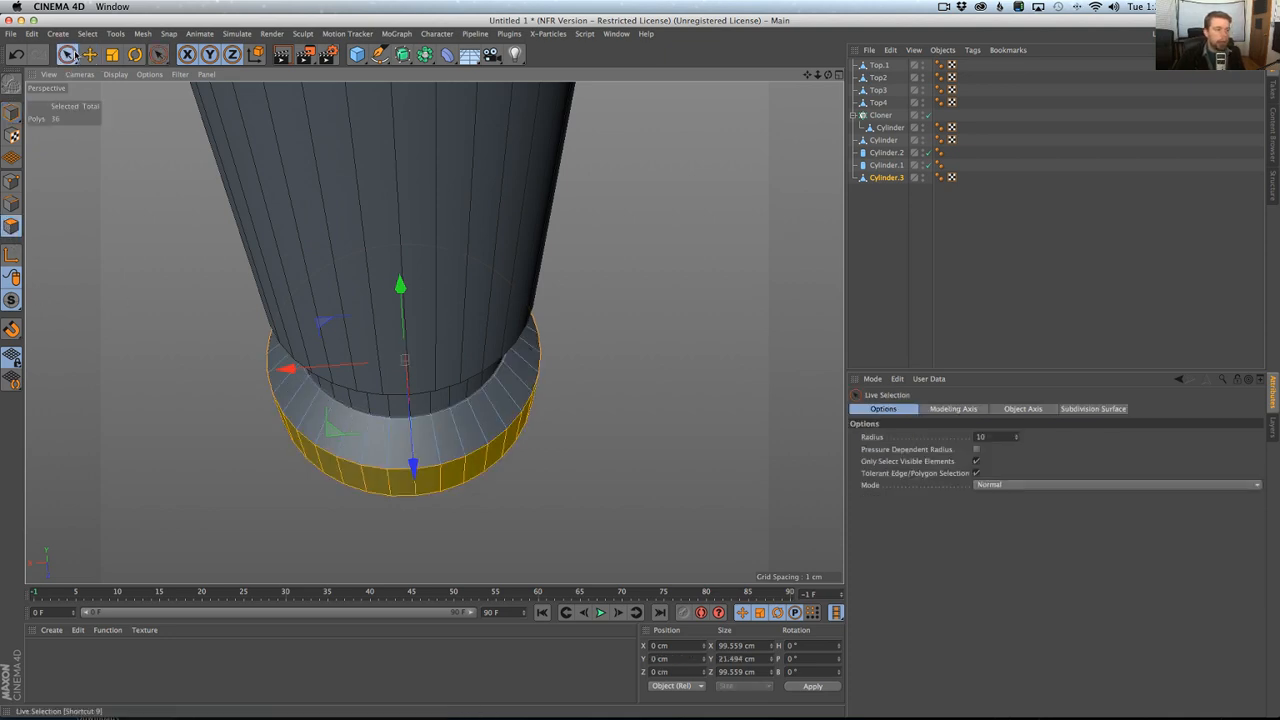
left_click(415, 488)
left_click_drag(443, 514, 428, 457, "alt")
left_click(414, 463, "shift")
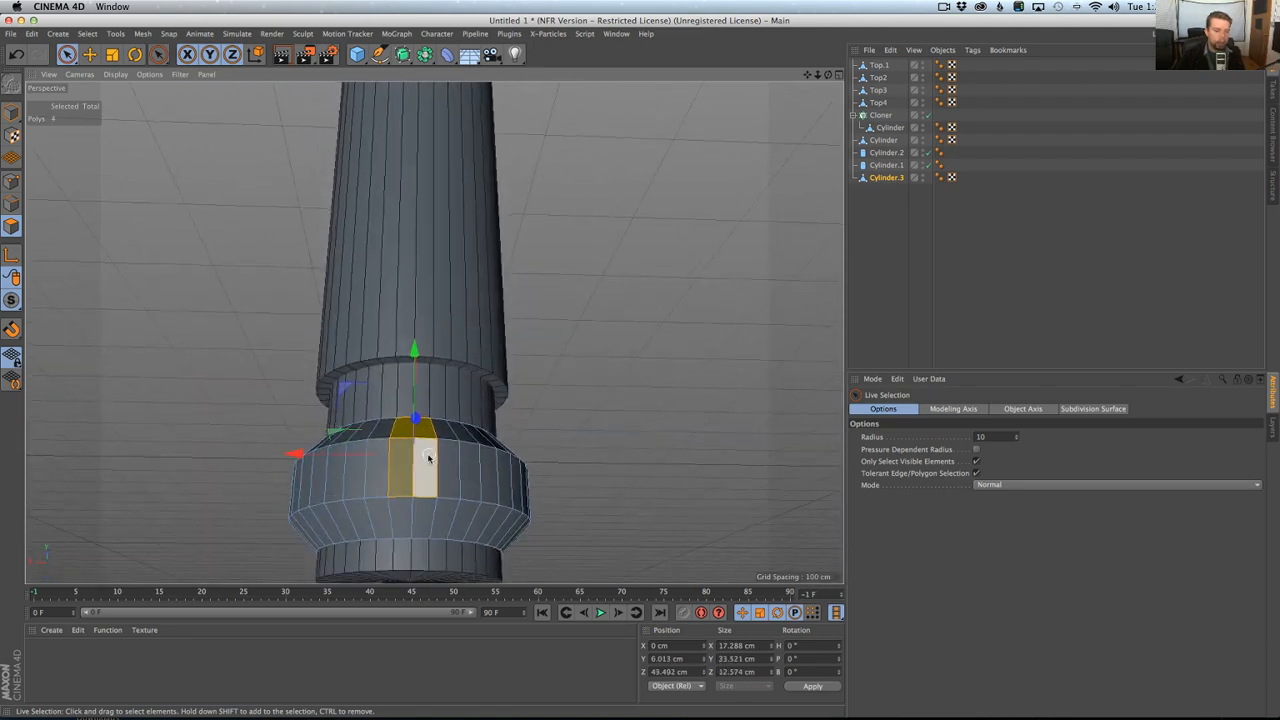
left_click(409, 505, "shift")
Try growing the polygon selection on the pommel ring while comparing the facet width with the hilt photo in Chrome.
key("super+Tab")
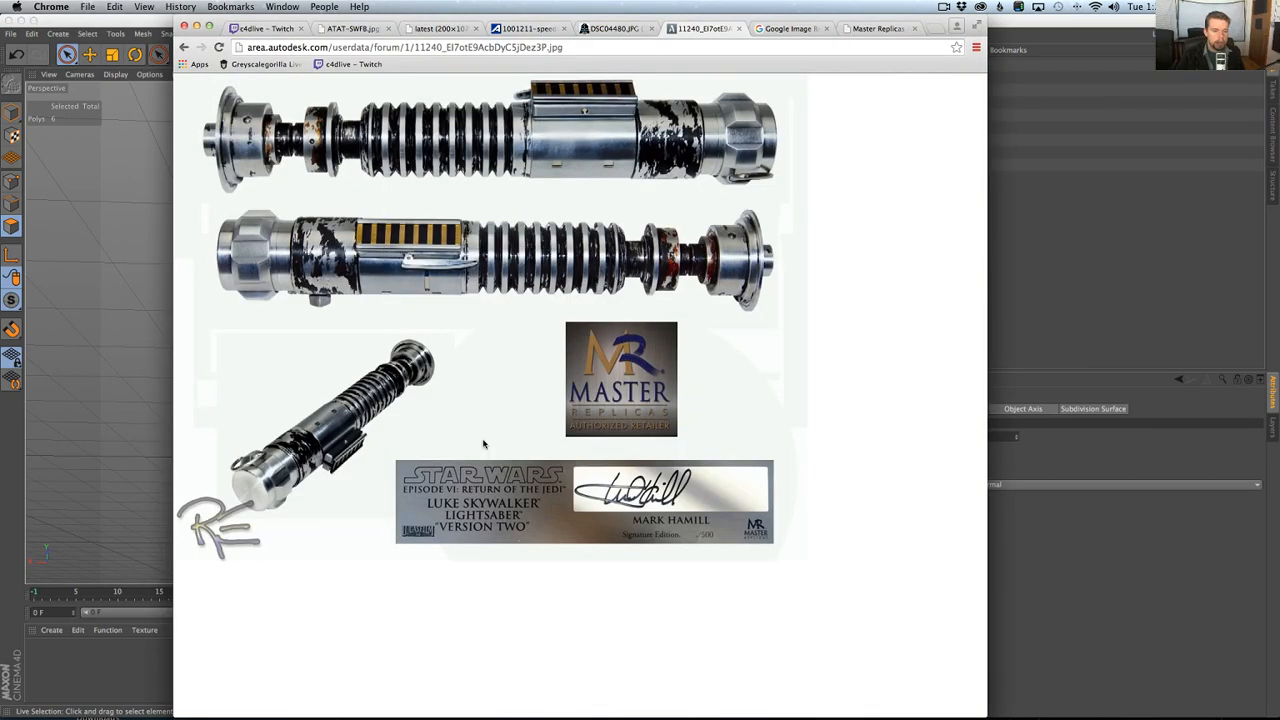
key("super+Tab")
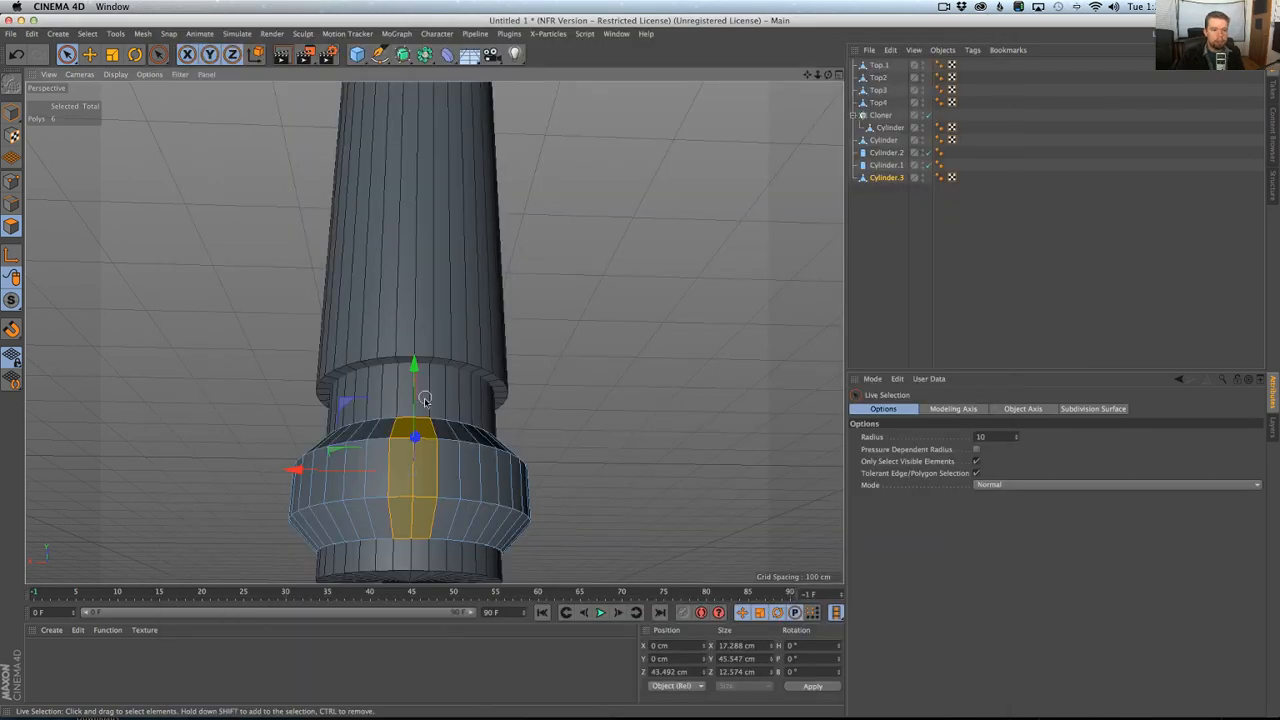
key("u")
key("y")
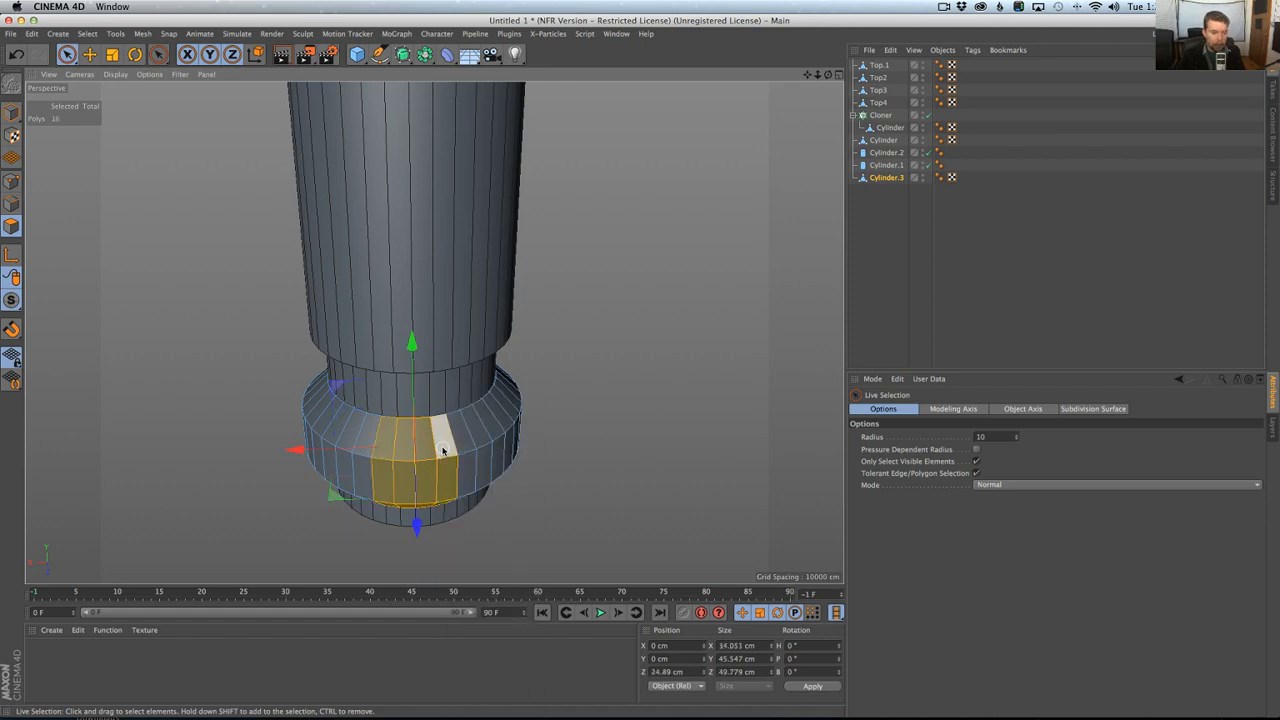
mouse_move(440, 463)
left_mouse_down("alt")
mouse_move(506, 403)
mouse_move(410, 447)
mouse_move(449, 467)
left_mouse_up("alt")
key("super+Tab")
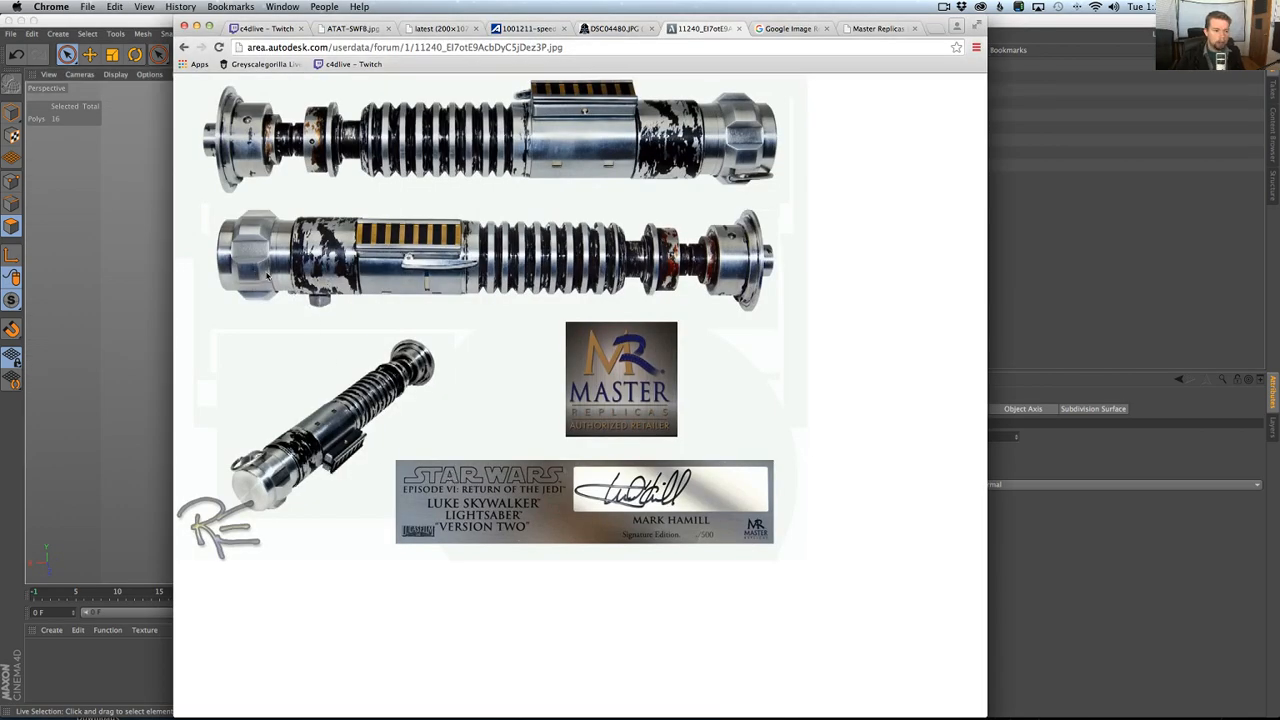
key("super+Tab")
mouse_move(454, 447)
left_mouse_down("alt")
mouse_move(486, 506)
mouse_move(432, 437)
mouse_move(440, 452)
mouse_move(412, 445)
mouse_move(432, 437)
left_mouse_up("alt")
Invert the selection and delete the rest of the pommel ring, keeping only the six-polygon strip.
key("u")
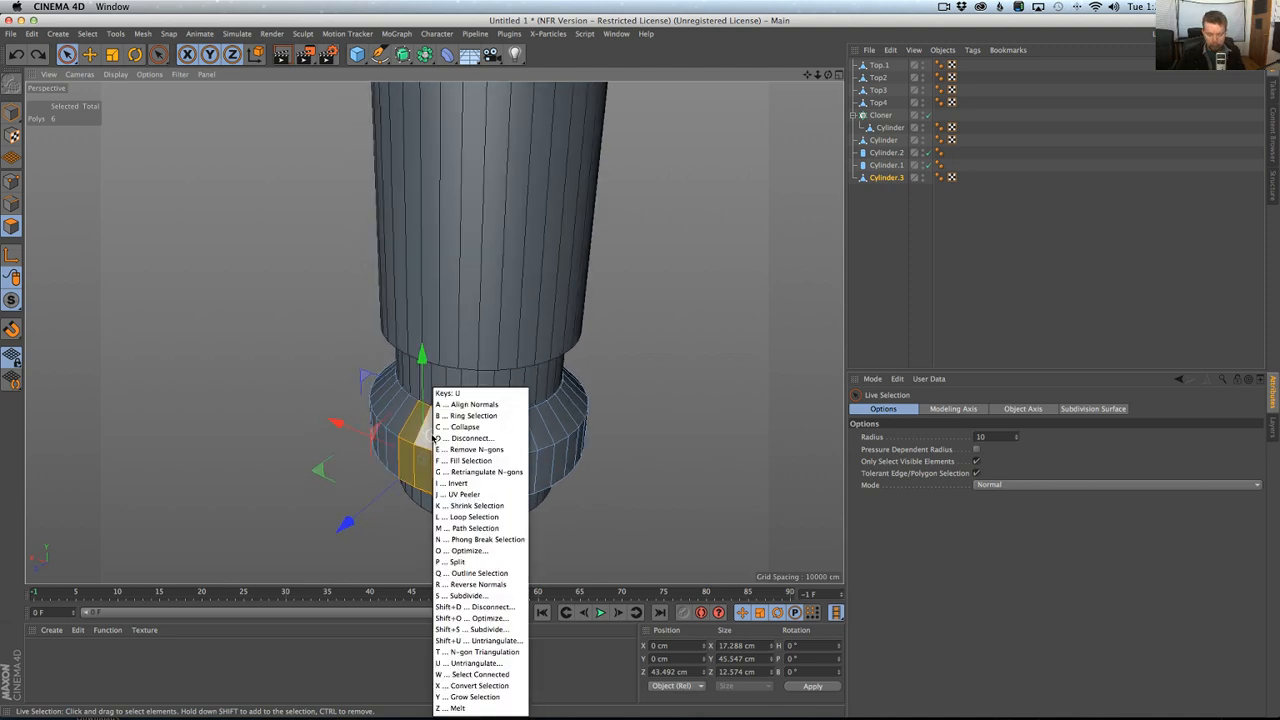
key("i")
key("Delete")
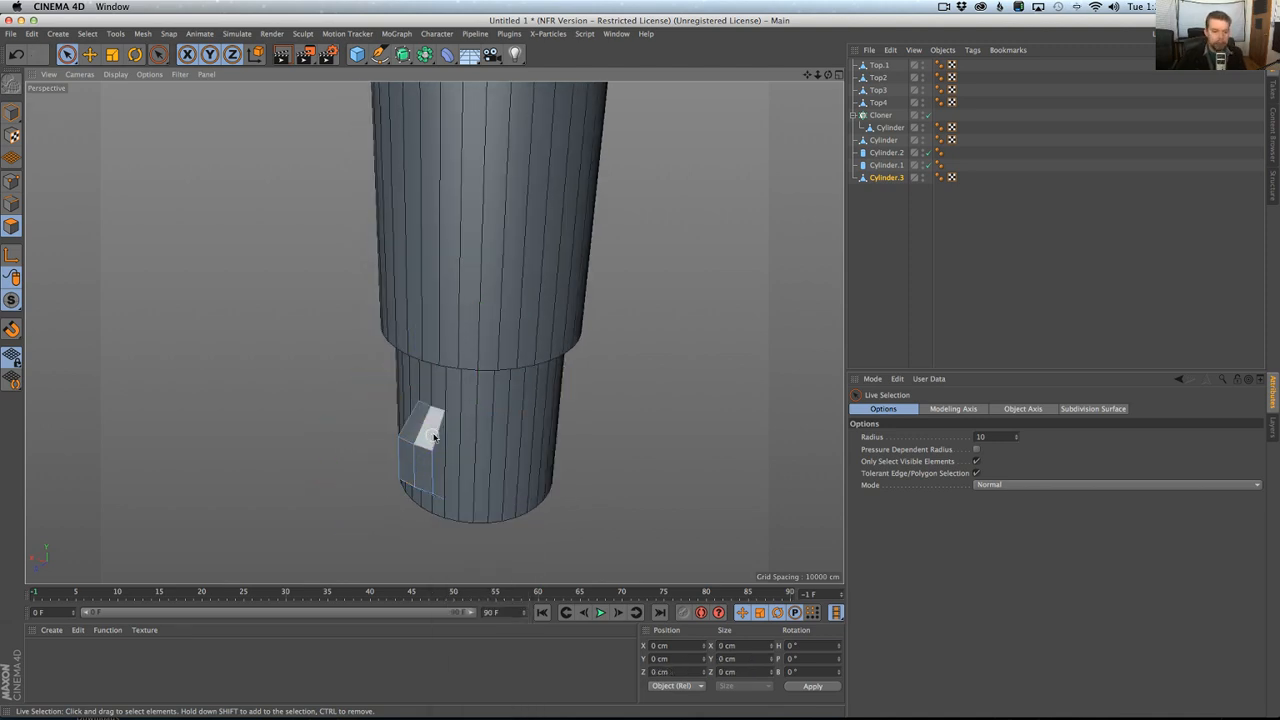
Switch to point editing on the six-polygon strip and run Optimize to remove the leftover loose points.
left_click_drag(473, 437, 520, 455, "alt")
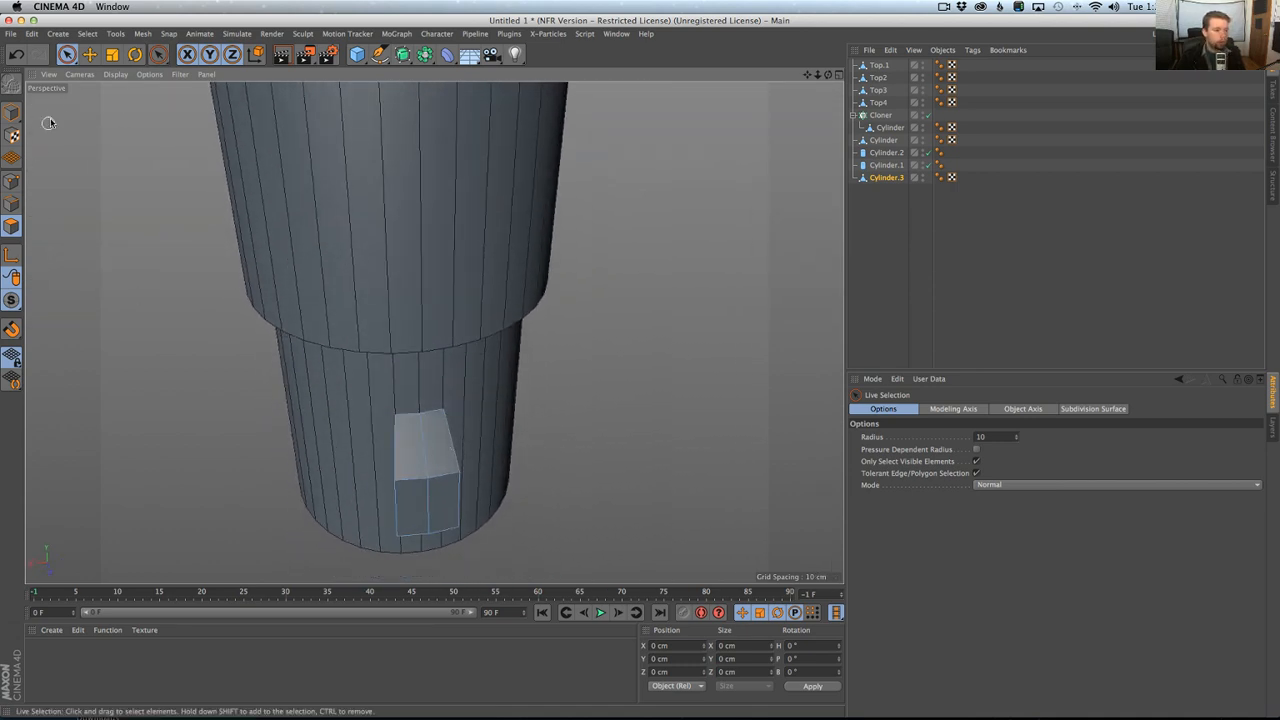
left_click(11, 181)
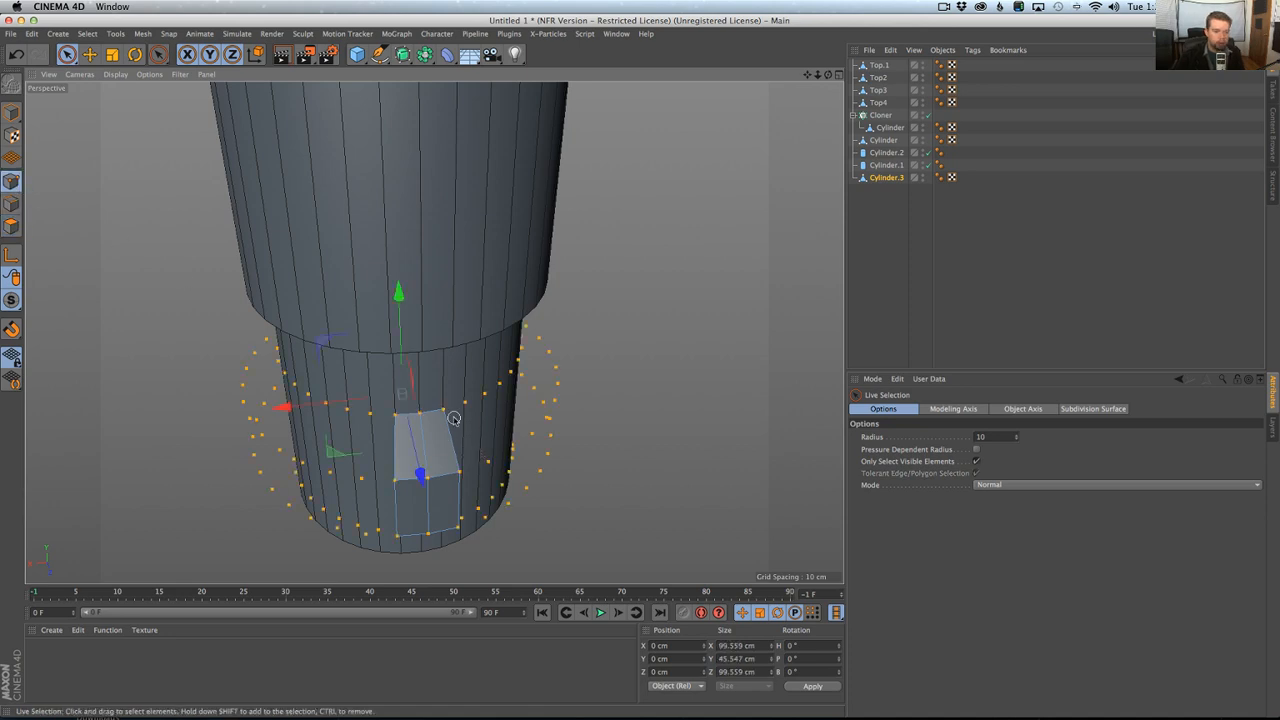
left_click_drag(413, 410, 456, 432, "alt")
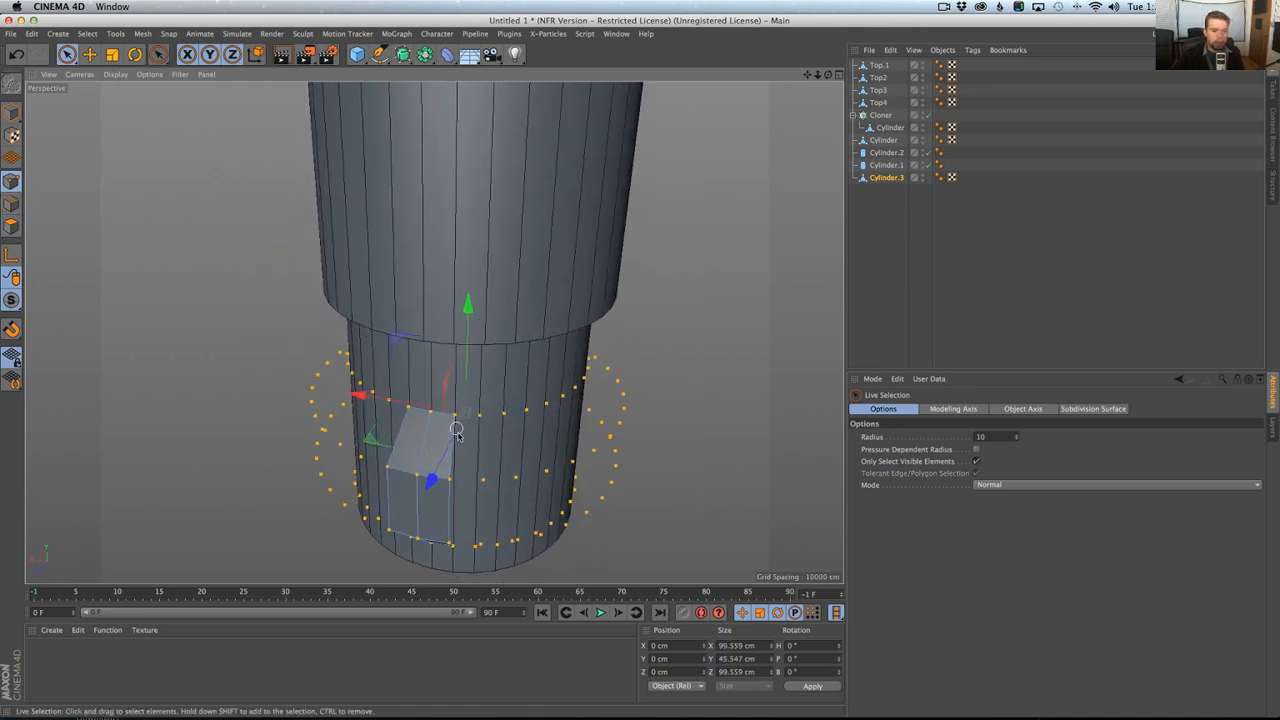
right_click(510, 450)
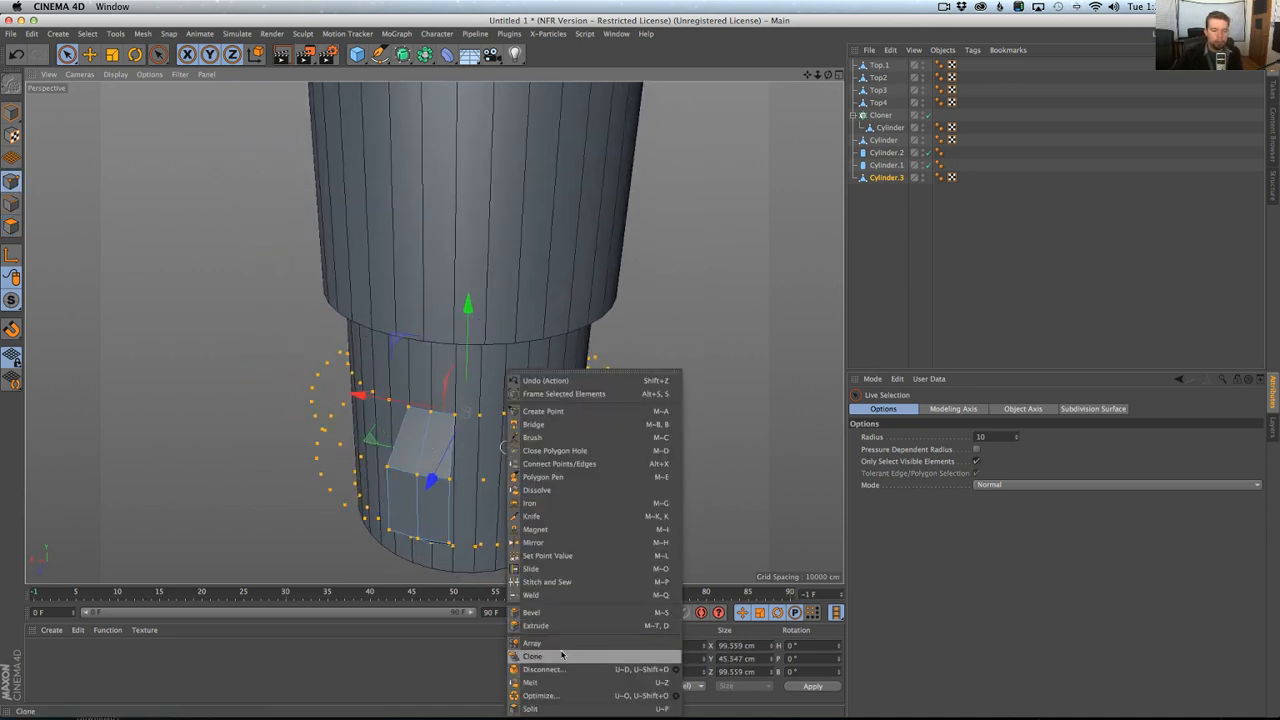
left_click(560, 694)
Copy the X size of the strip's outer front corner points, 17.288 cm, onto its four back corner points.
left_click(471, 417)
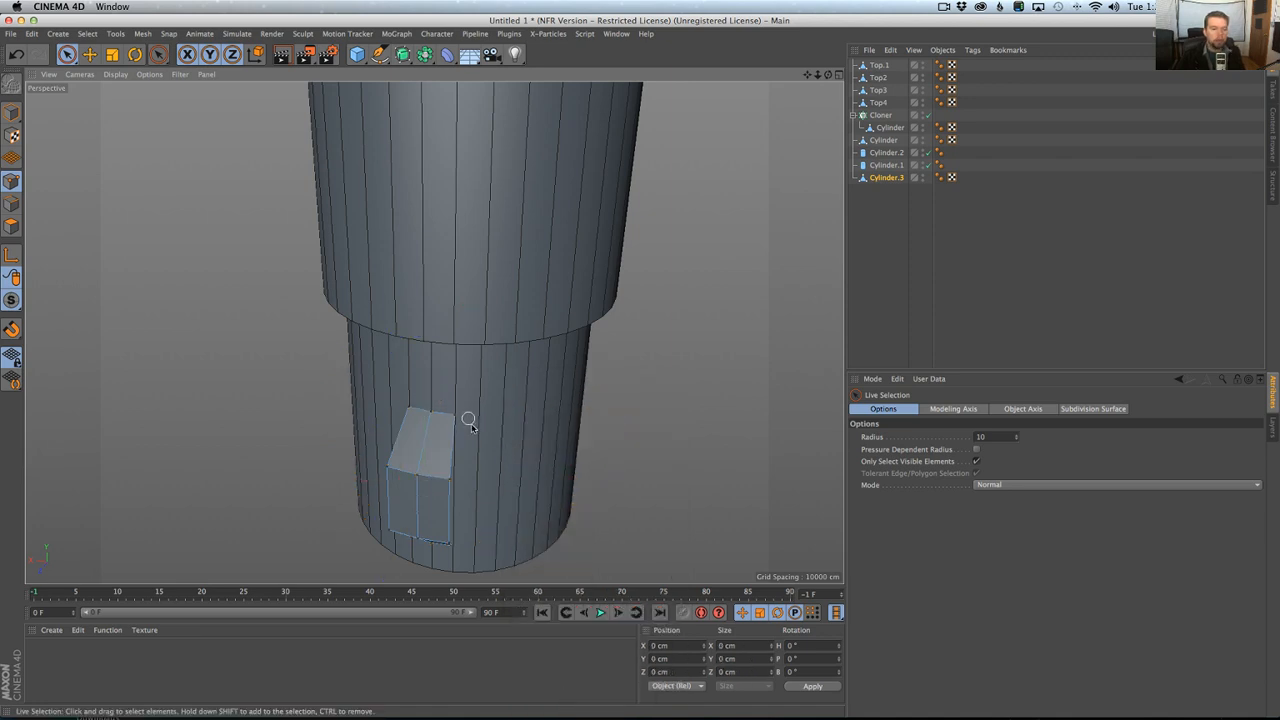
left_click(450, 480)
left_click(386, 466, "shift")
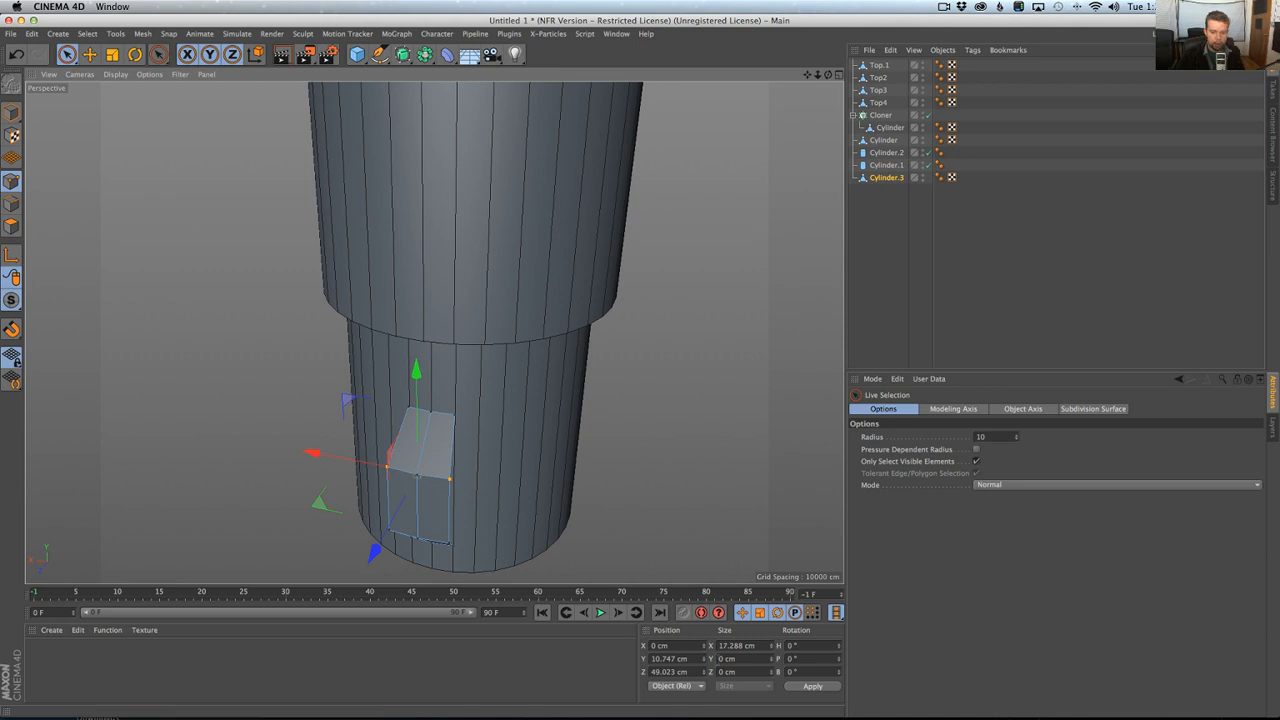
double_click(748, 645)
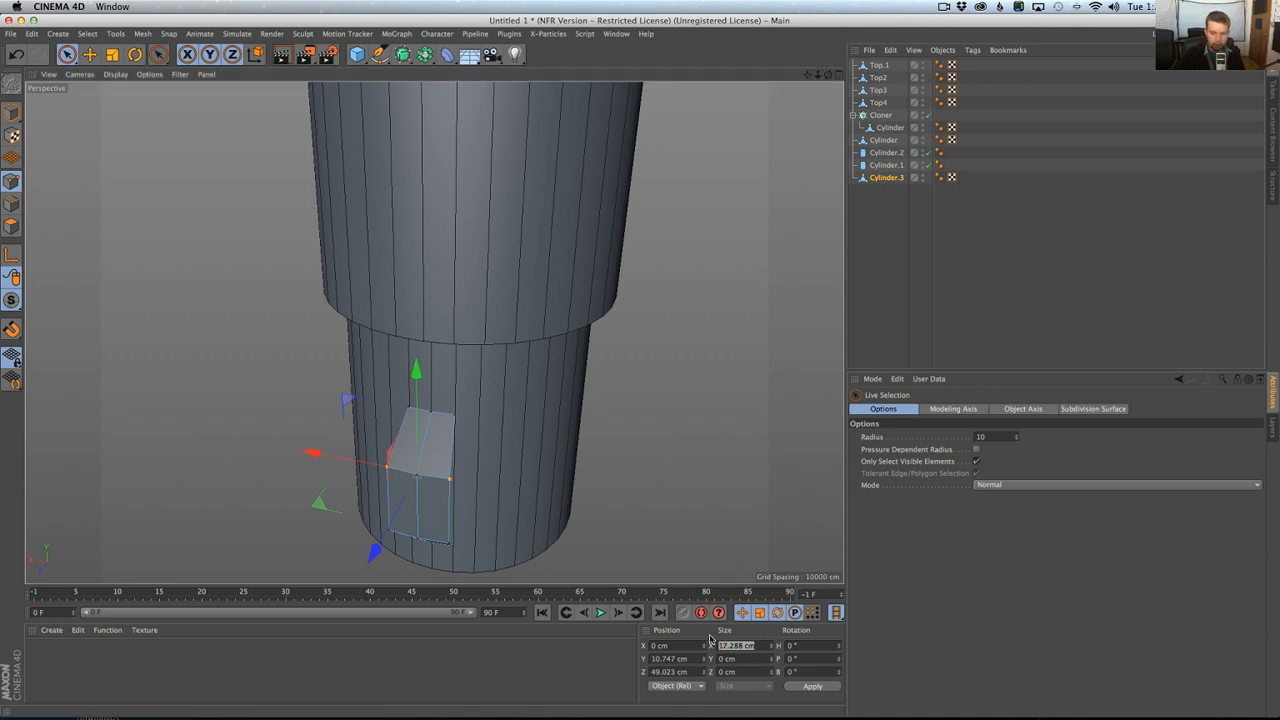
left_click(463, 425)
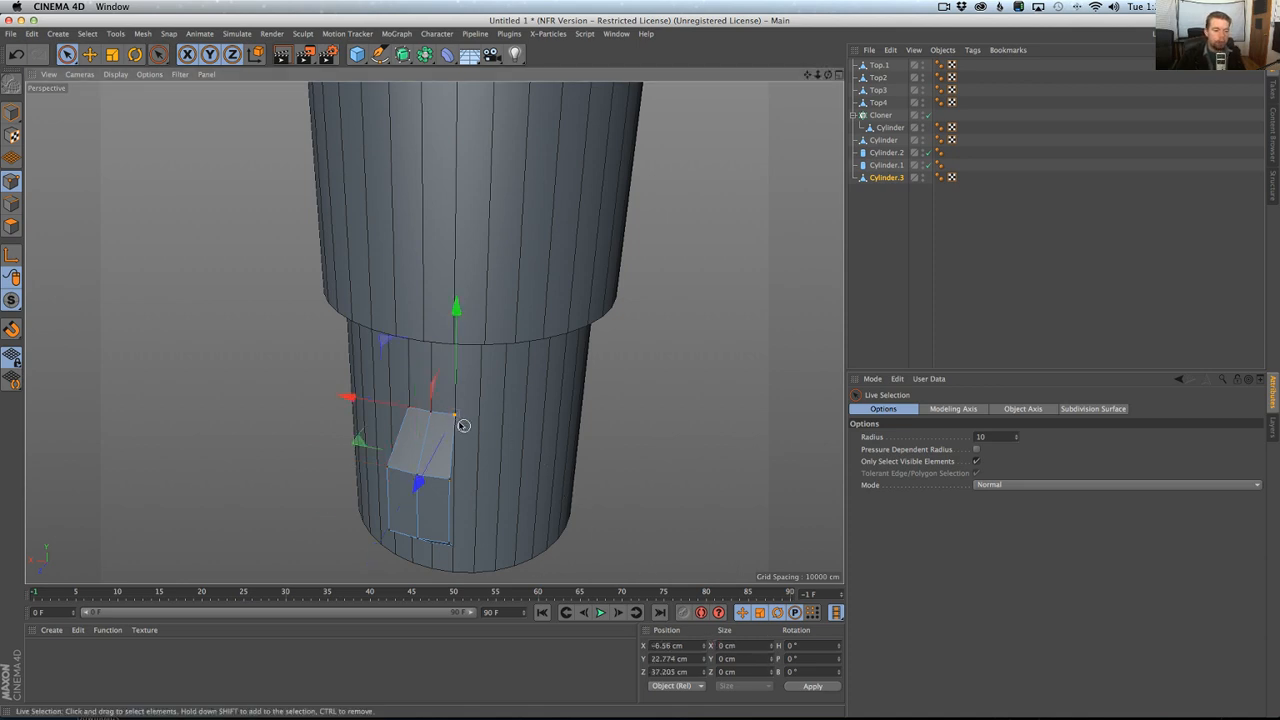
left_click(409, 413, "shift")
left_click_drag(483, 500, 461, 457, "alt")
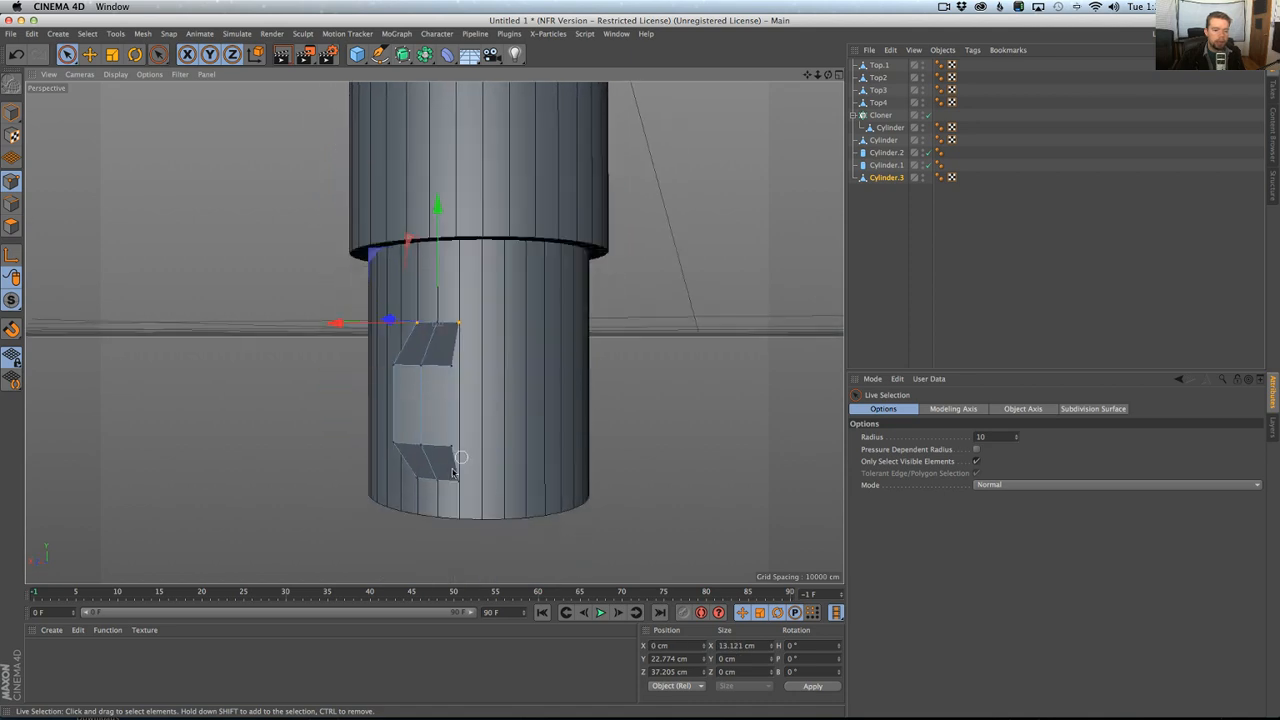
left_click(418, 482, "shift")
left_click(458, 482, "shift")
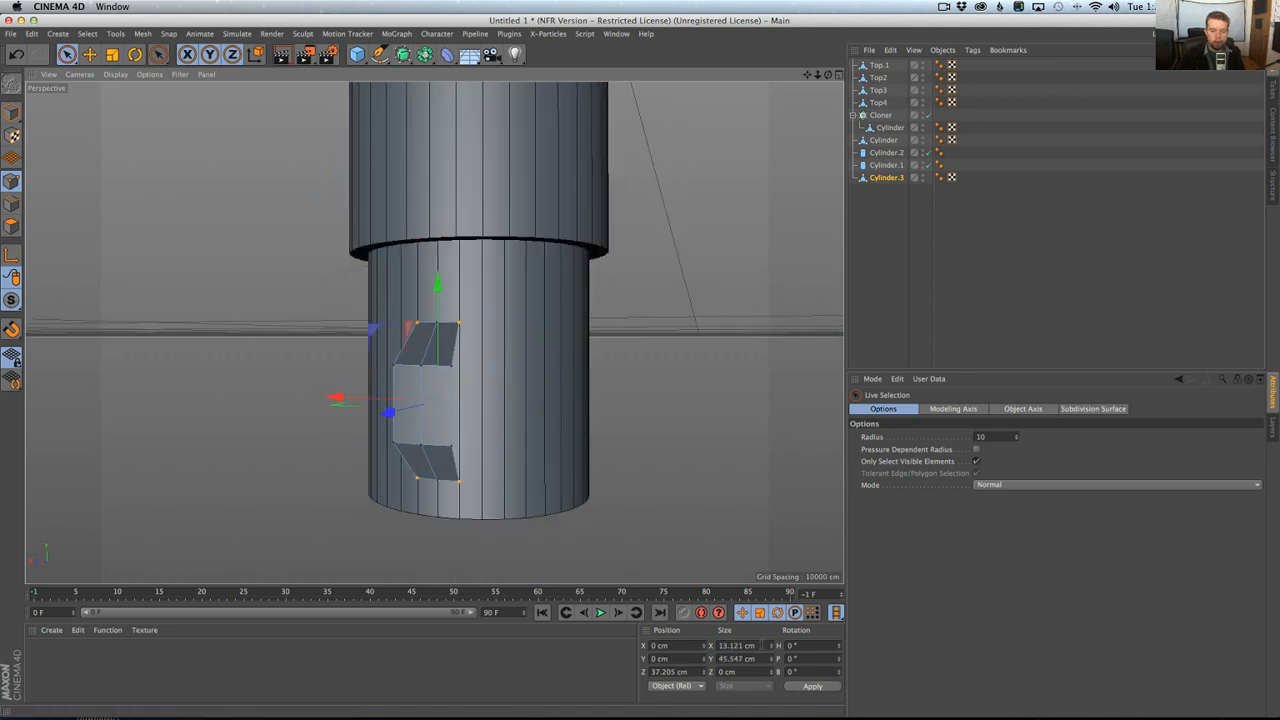
left_click_drag(762, 645, 631, 619)
type("17.288 cm")
left_click(814, 687)
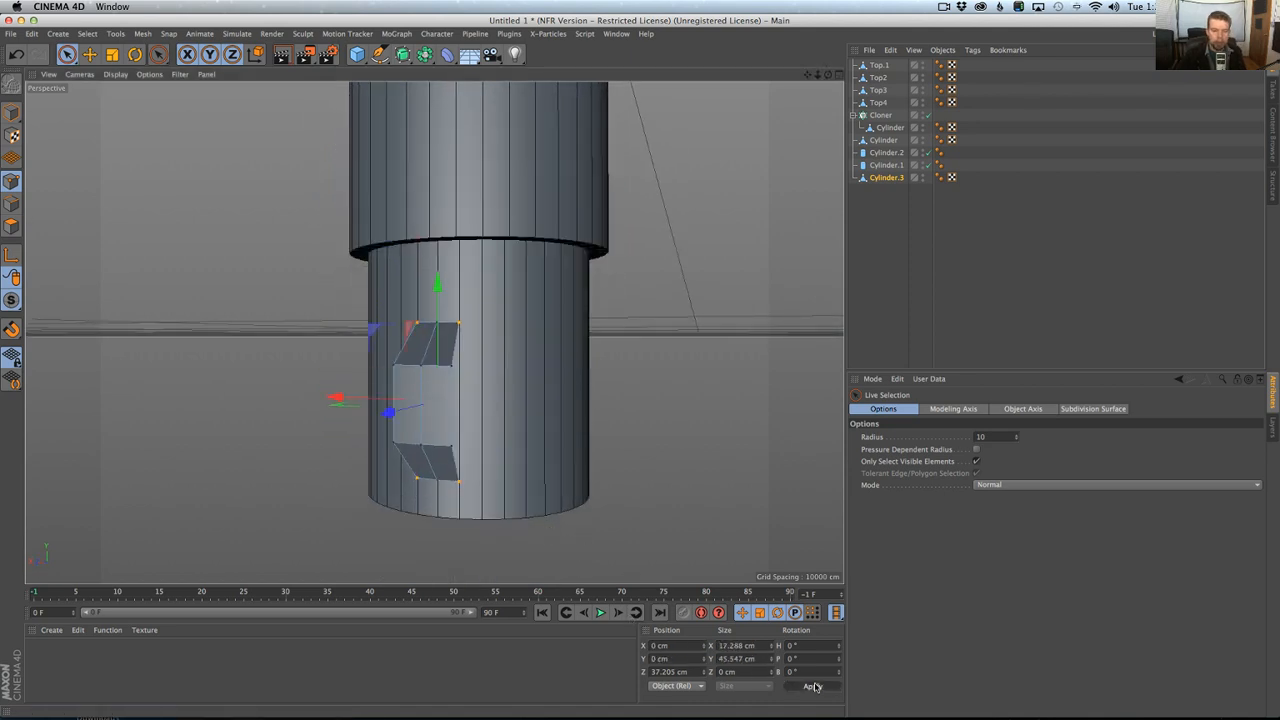
Check the pommel facets in the hilt photo in Chrome and fill the segment's opening with Close Polygon Hole.
left_click_drag(478, 357, 403, 404, "alt")
left_click_drag(417, 358, 405, 362, "alt")
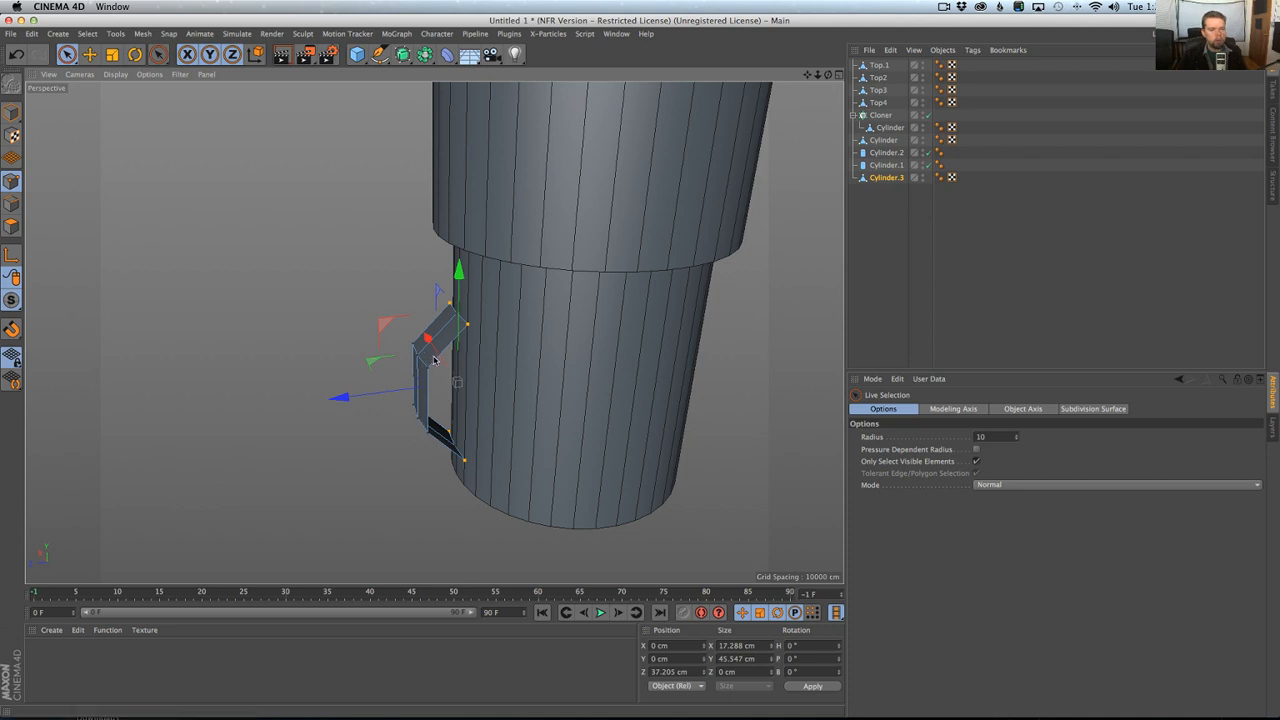
key("super+Tab")
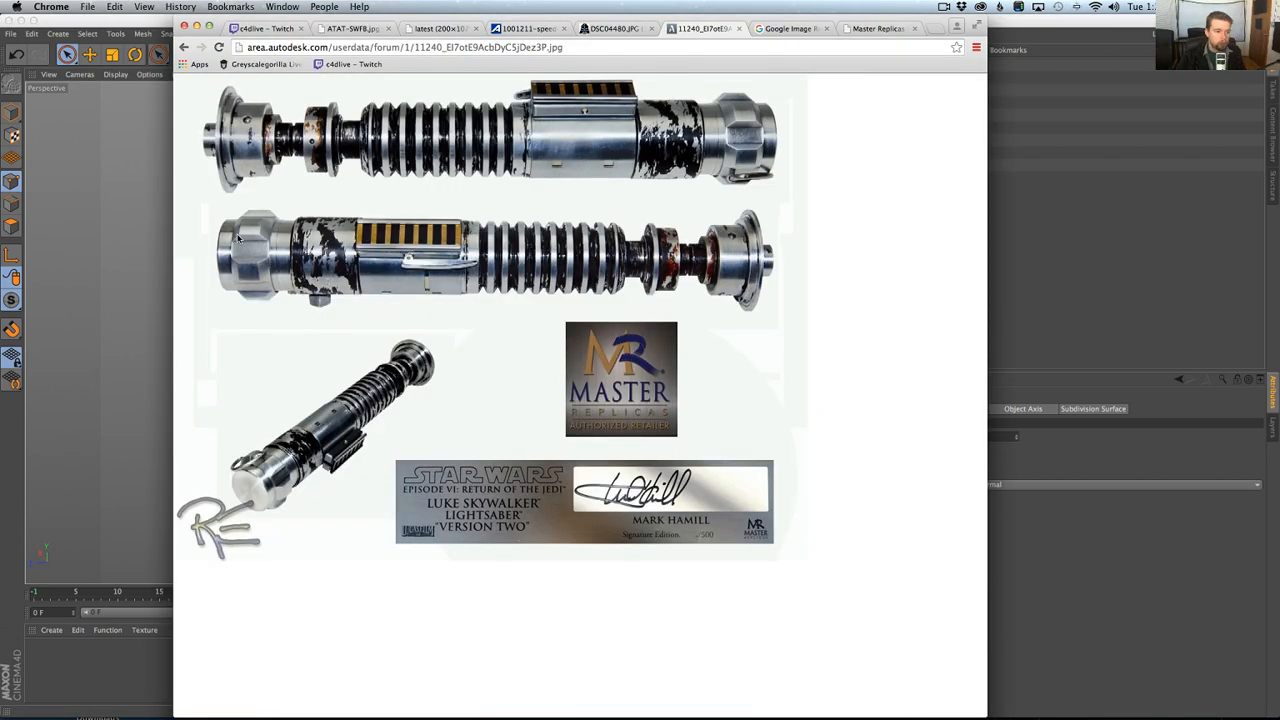
key("super+Tab")
left_click_drag(371, 277, 491, 338, "alt")
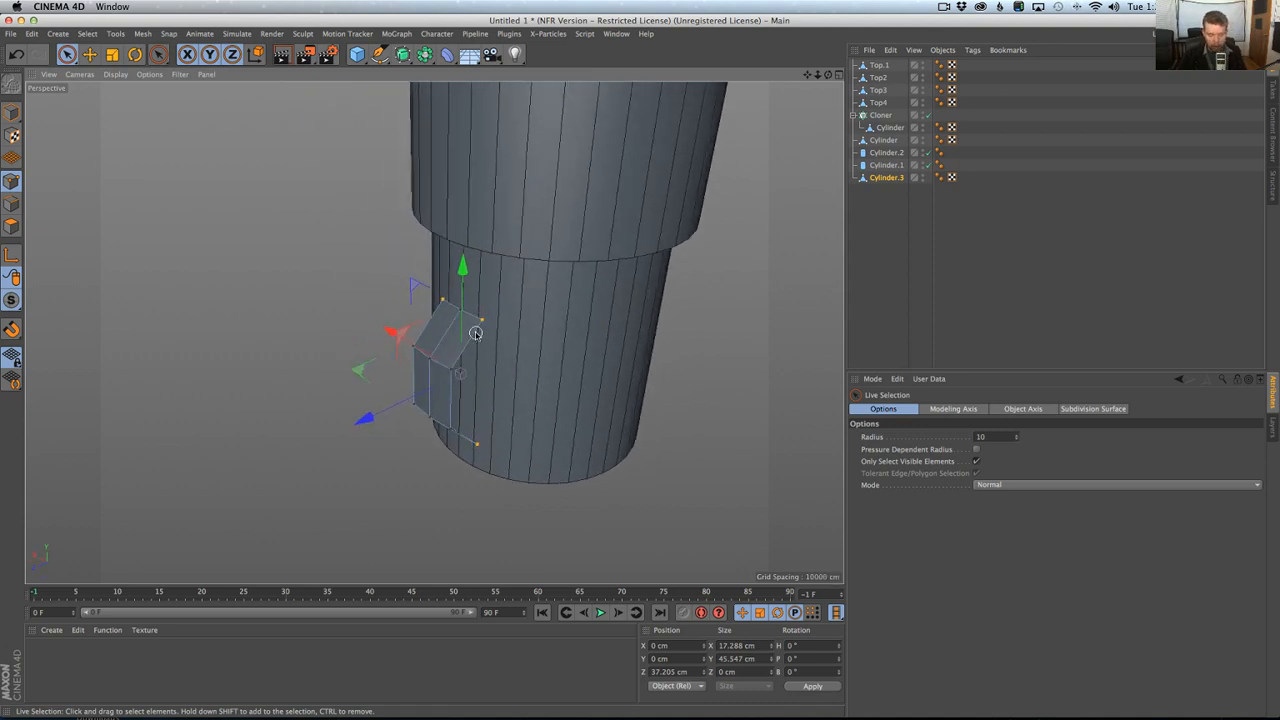
key("m")
key("d")
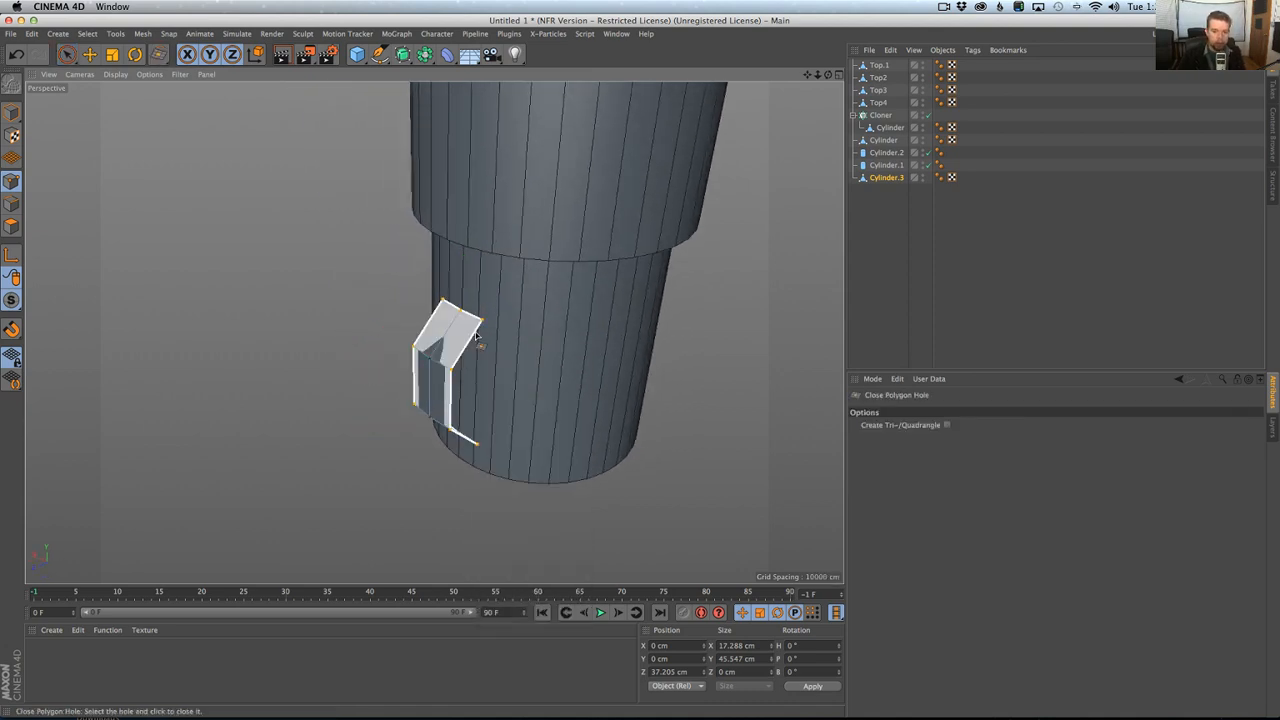
left_click(476, 340)
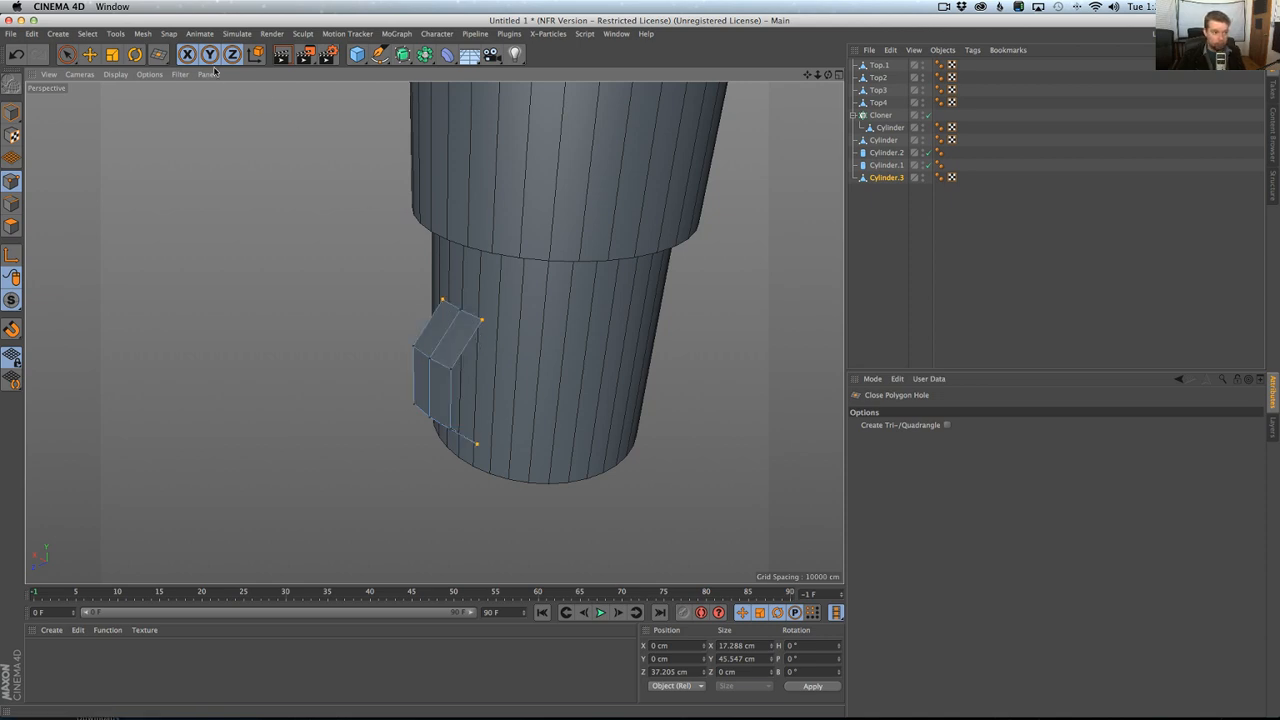
left_click(142, 33)
left_click(143, 36)
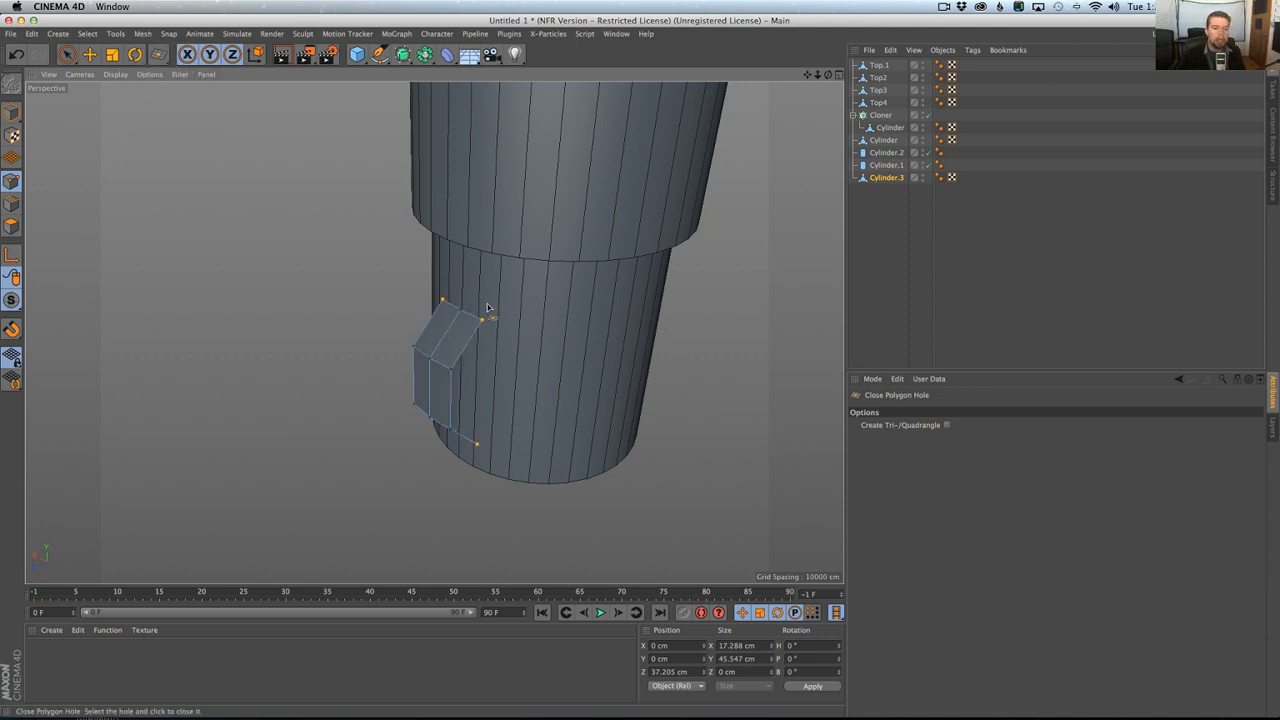
left_click(480, 327)
Select the filled polygon and cut it vertically with the Knife between the upper and lower back corners on both sides.
left_click(11, 226)
left_click(67, 54)
left_click_drag(300, 300, 405, 320, "alt")
left_click(455, 390)
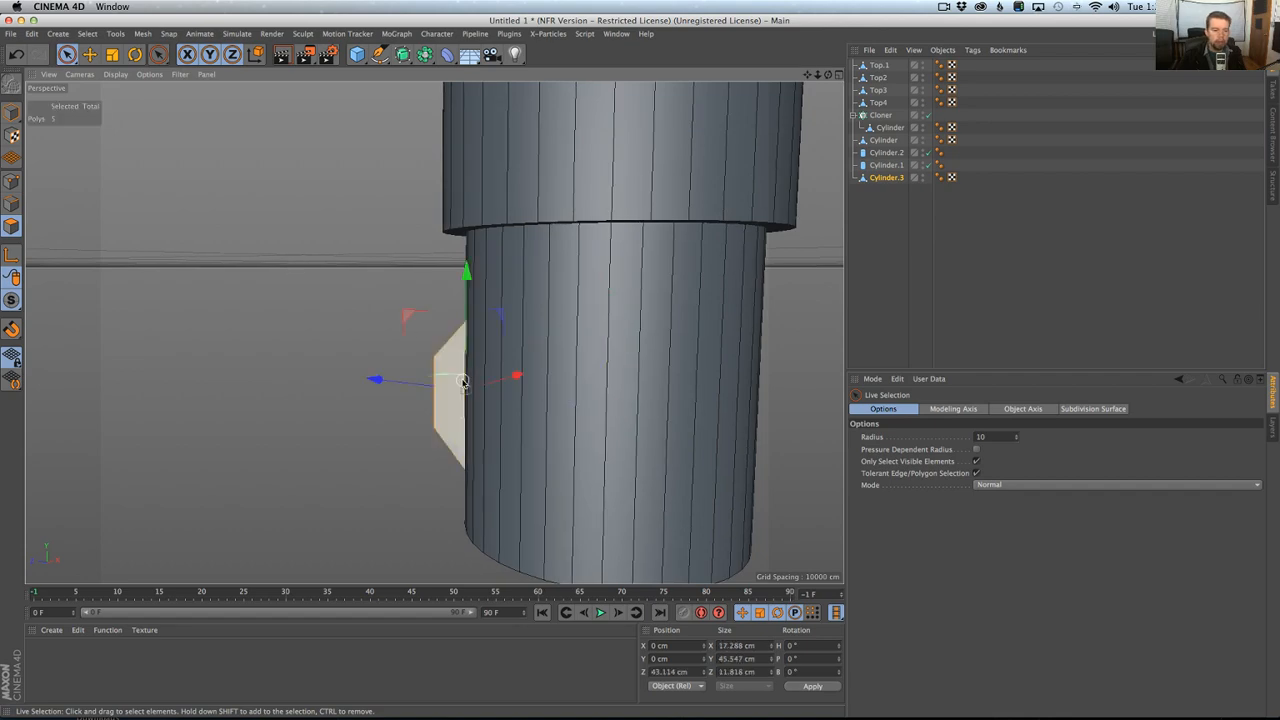
left_click_drag(455, 390, 483, 440, "alt")
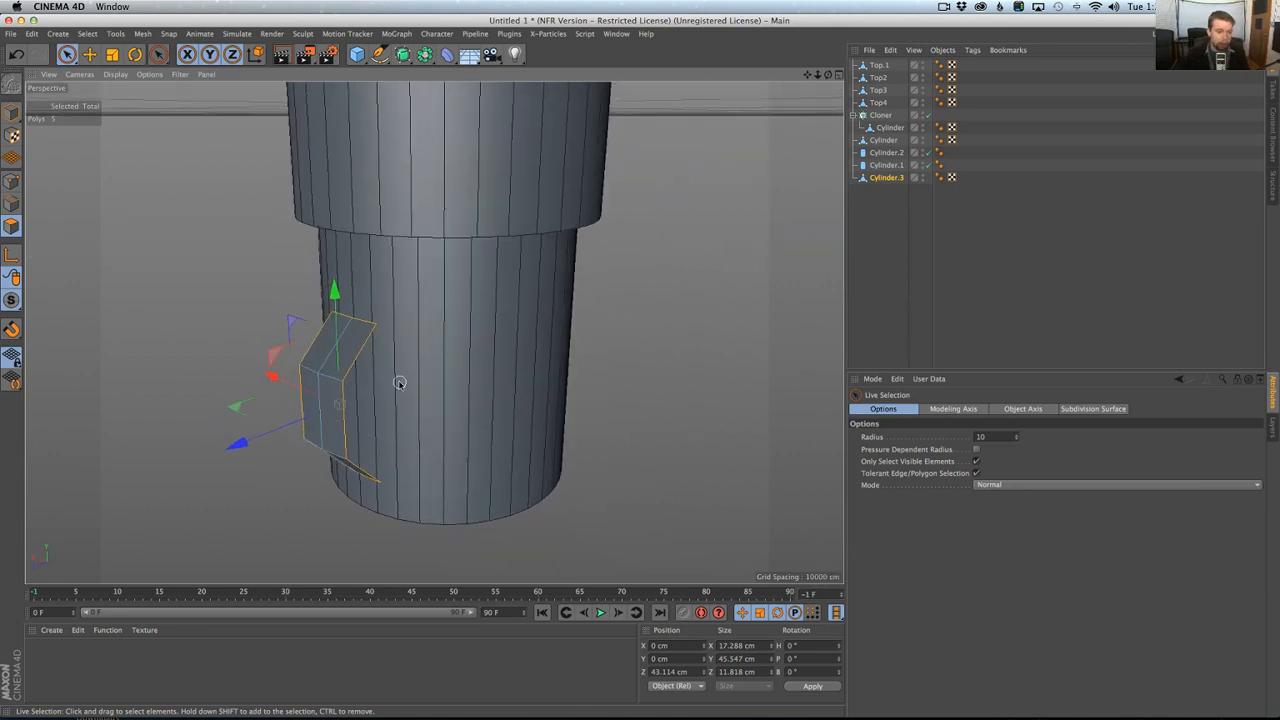
key("k")
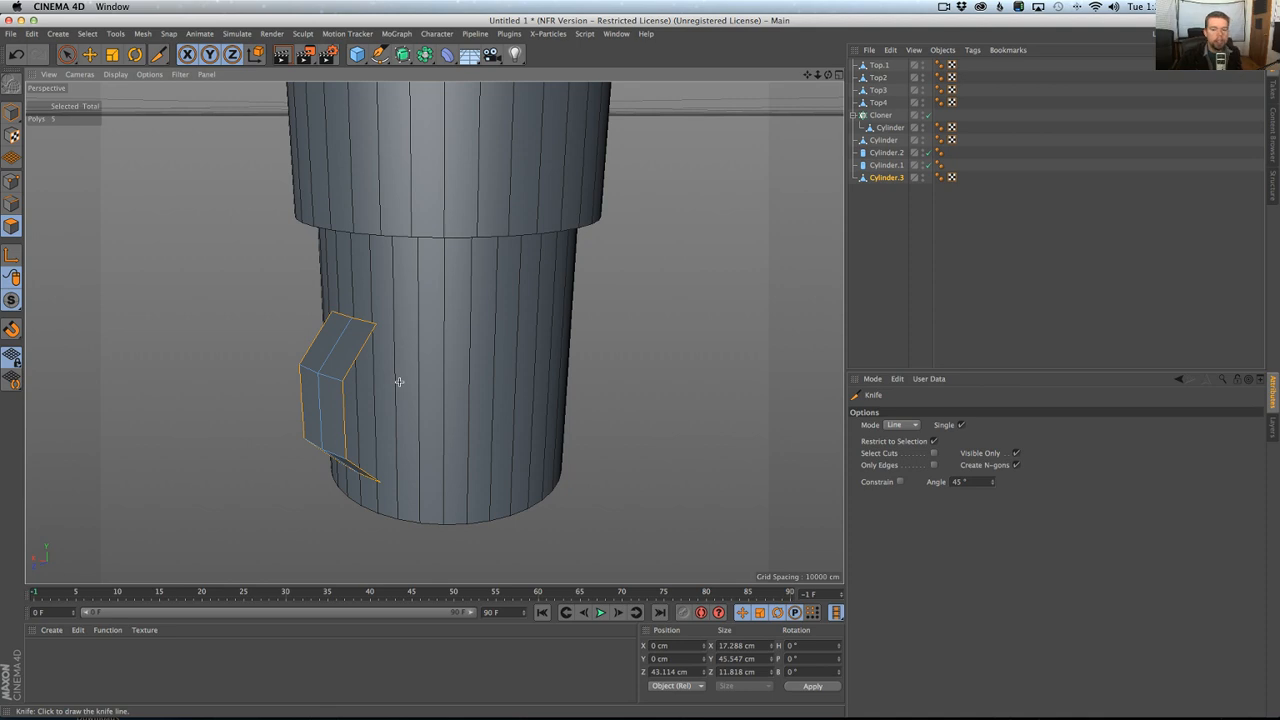
left_click_drag(377, 325, 379, 484)
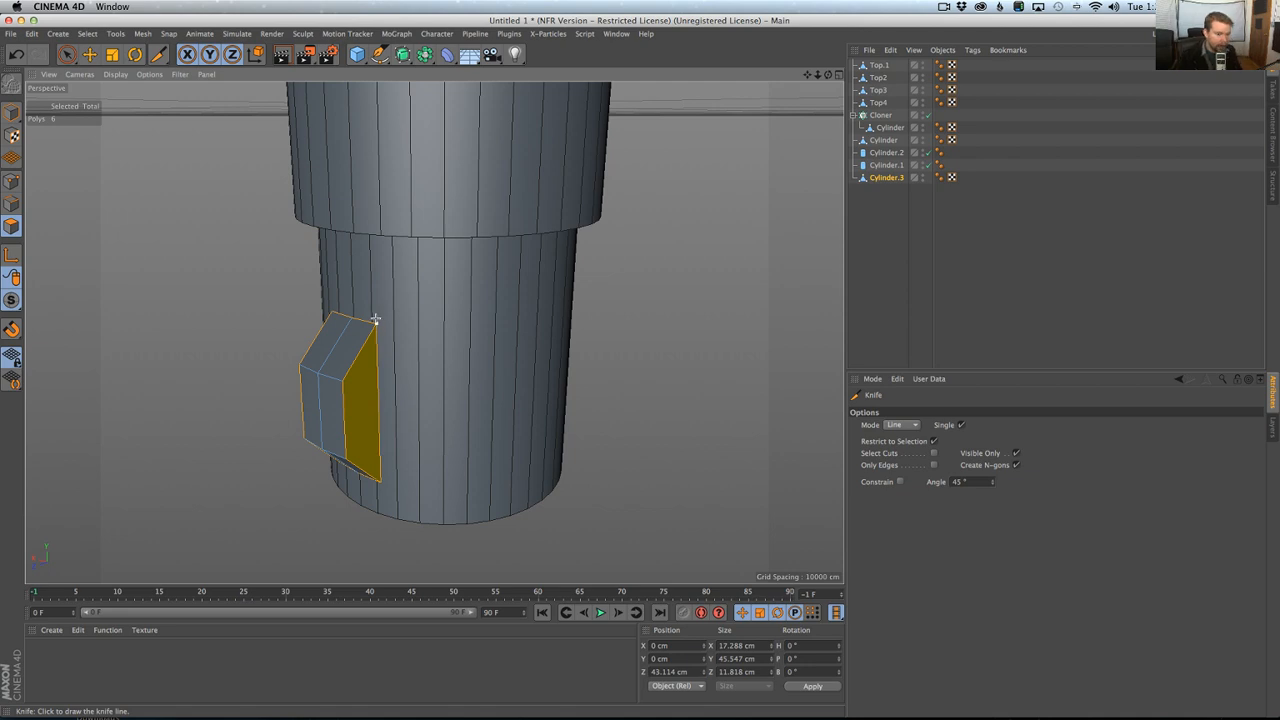
left_click_drag(381, 285, 369, 333, "alt")
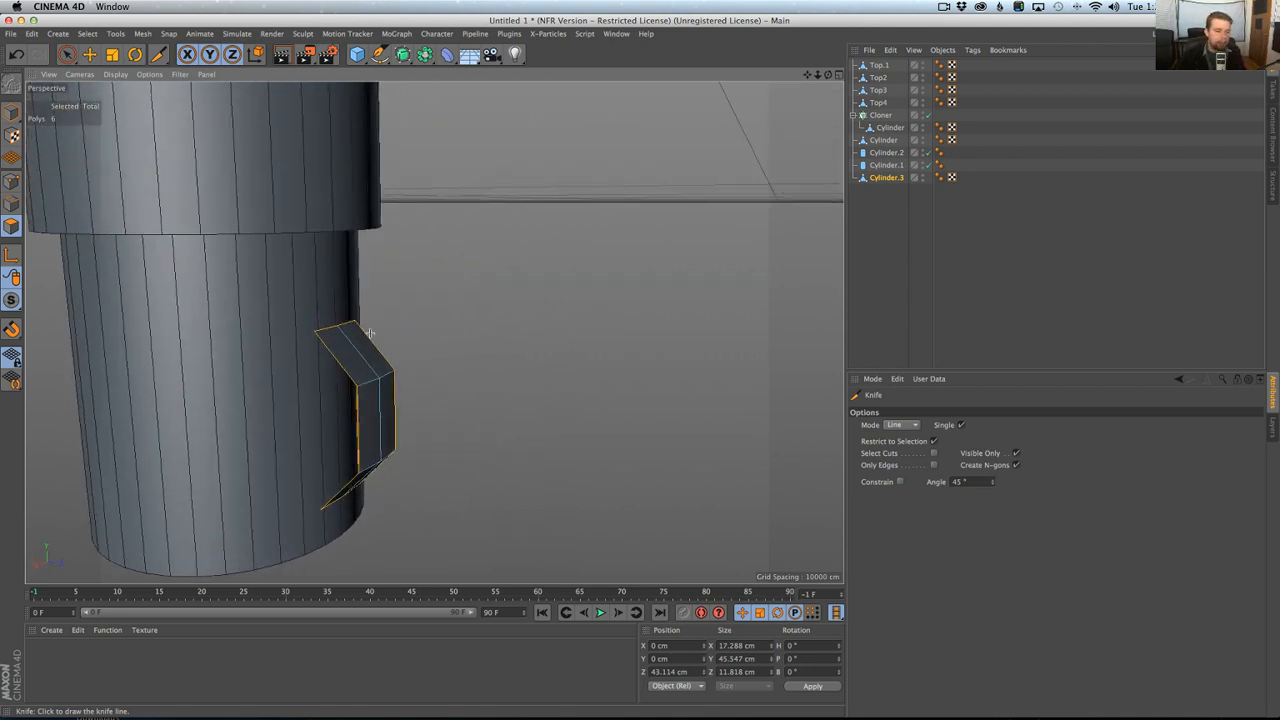
left_click_drag(341, 413, 322, 514)
left_click_drag(378, 464, 193, 478, "alt")
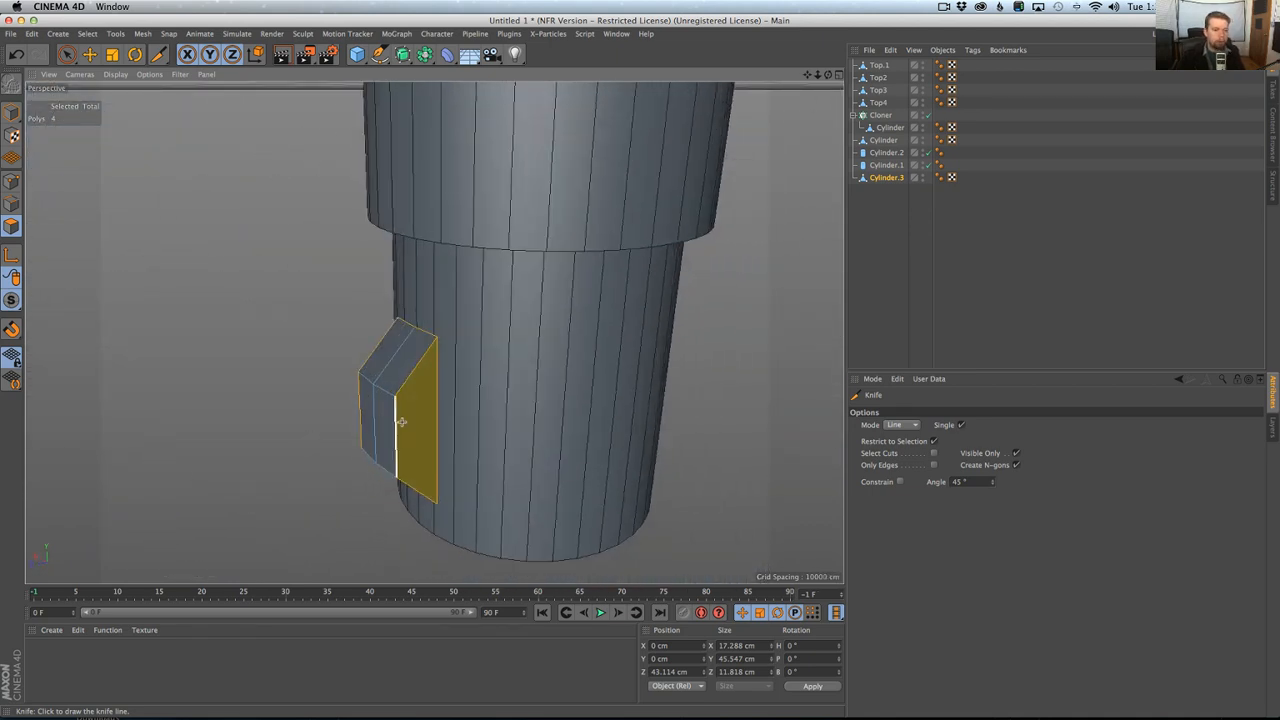
Disable Cylinder.1 and Cylinder.2 to isolate the pommel segment.
left_click(67, 54)
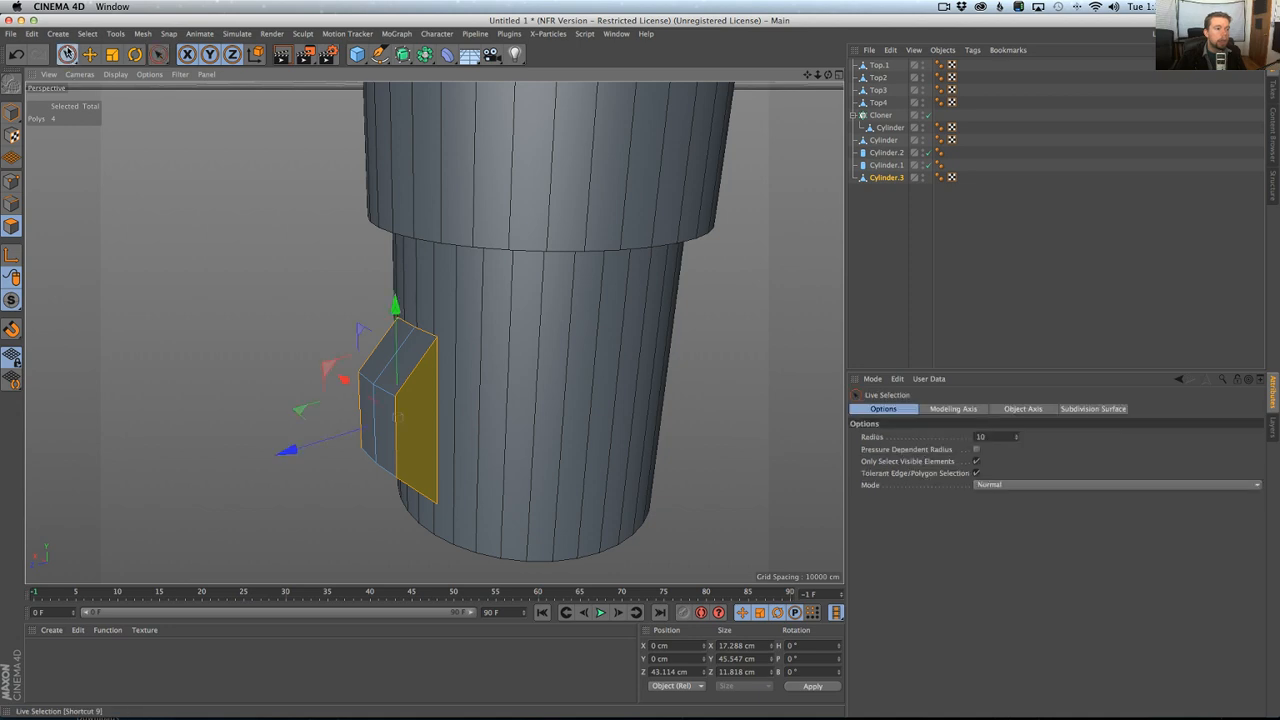
left_click_drag(434, 333, 278, 300, "alt")
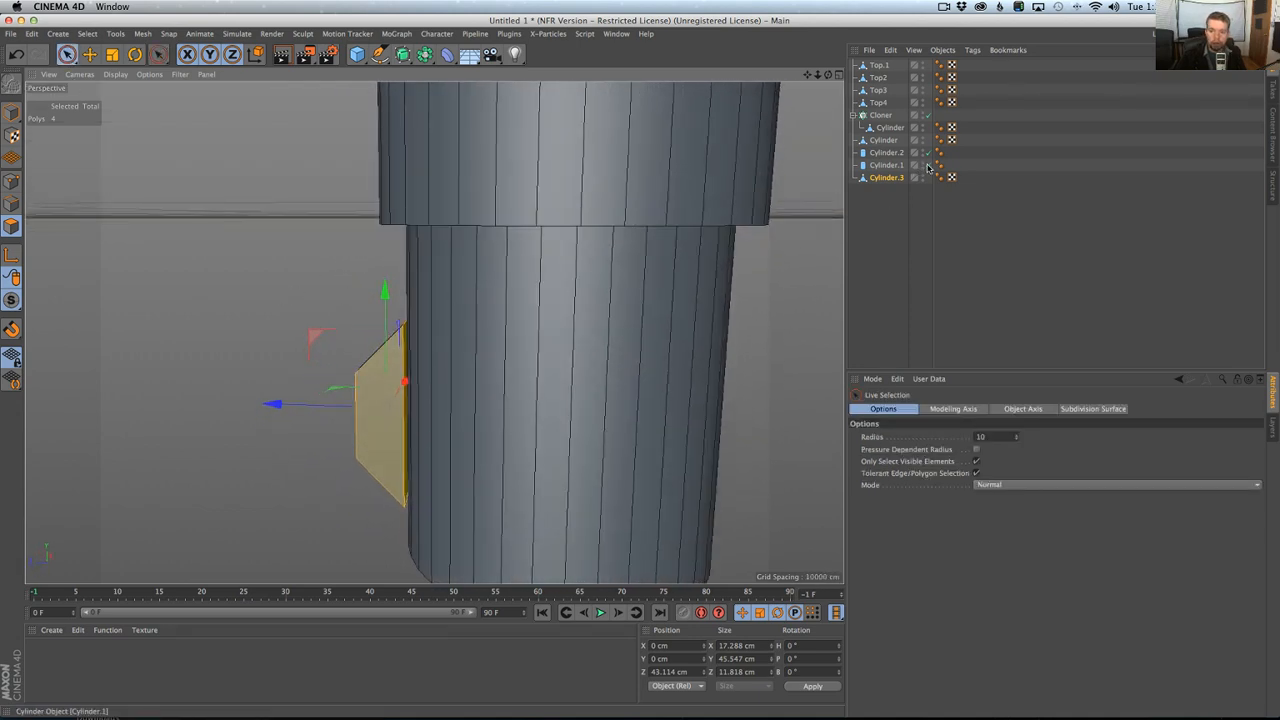
left_click_drag(928, 166, 929, 153)
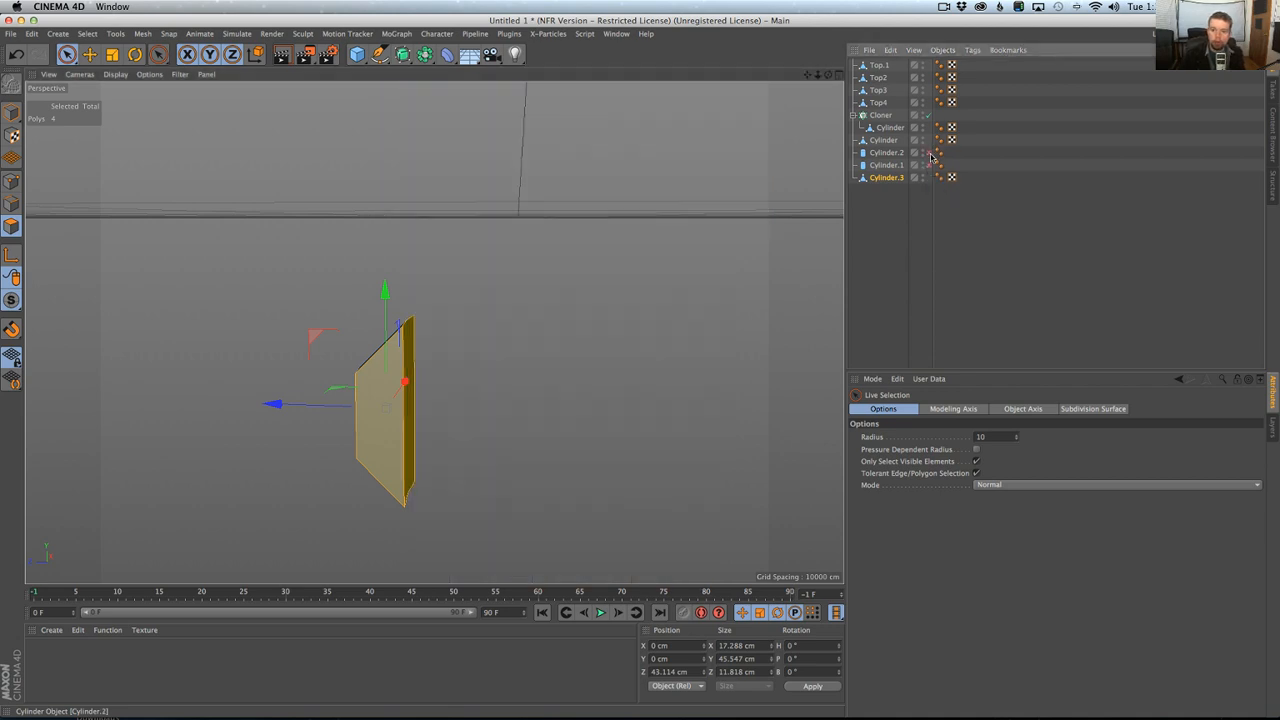
Try extruding the segment's back polygons inward by about 114 cm, and undo the extrusion.
left_click_drag(592, 336, 431, 356, "alt")
left_click(415, 350)
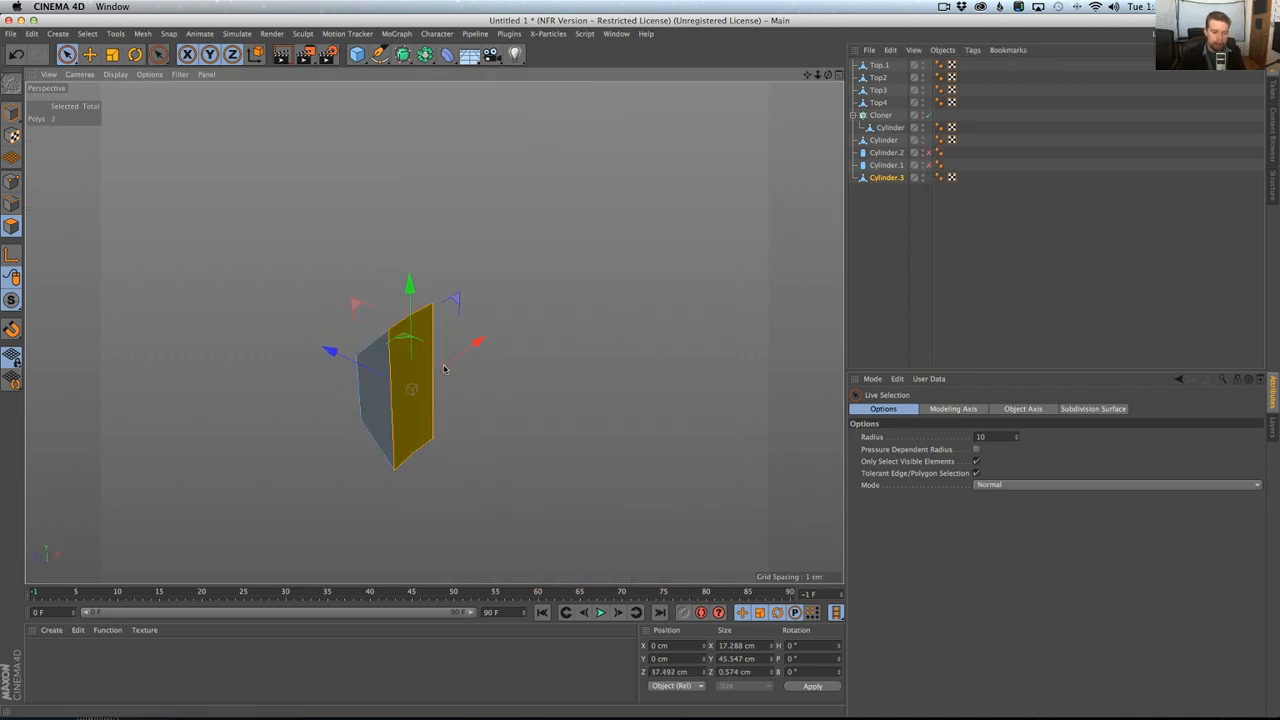
key("d")
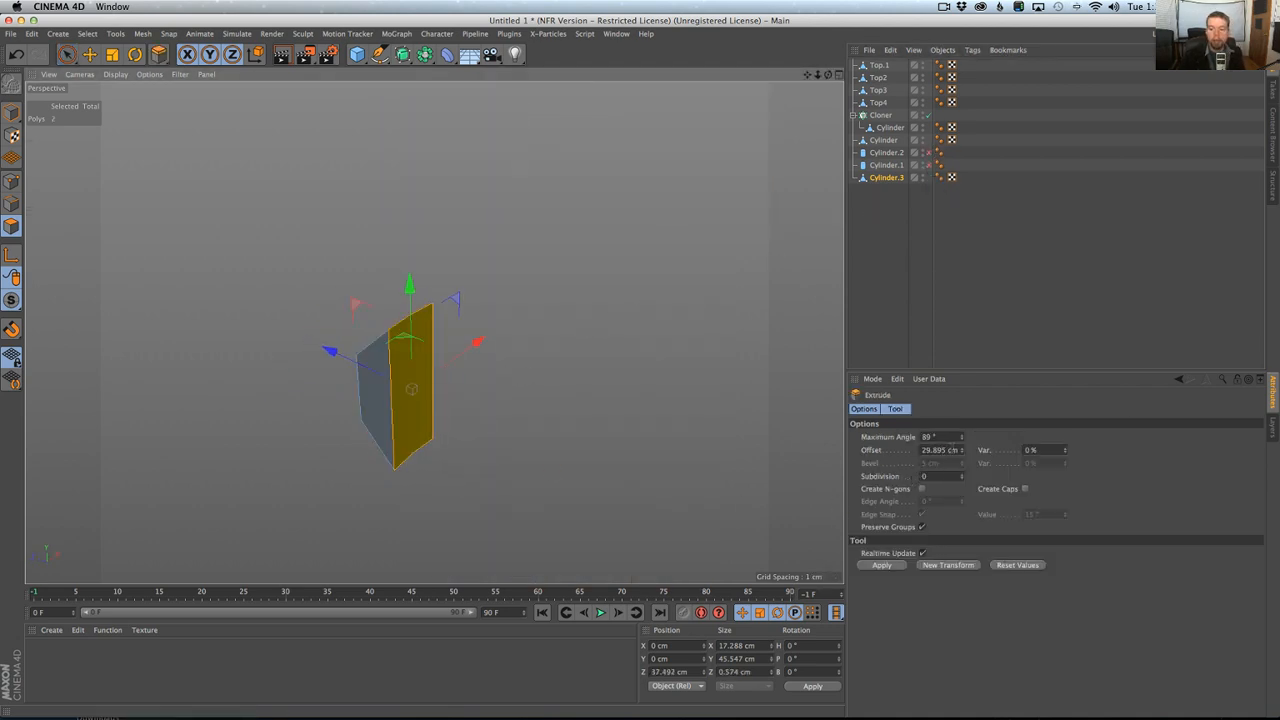
left_click_drag(952, 450, 922, 450)
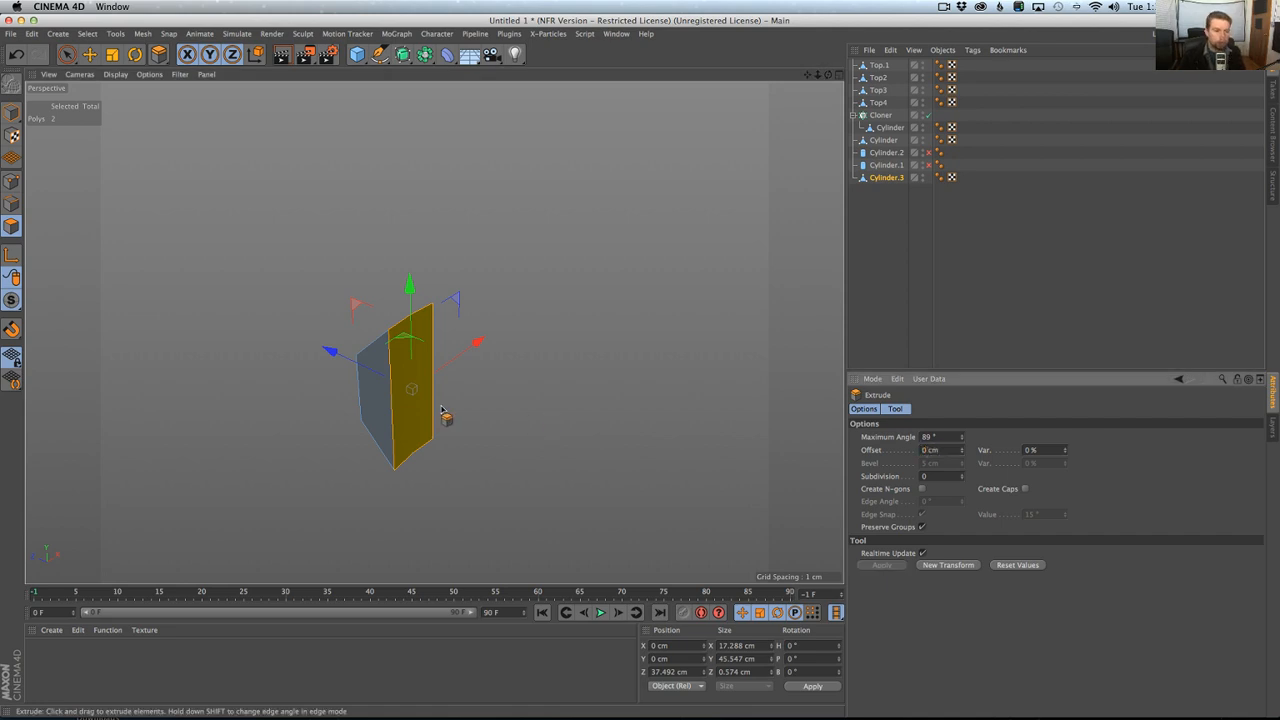
left_click_drag(441, 410, 550, 442, "alt")
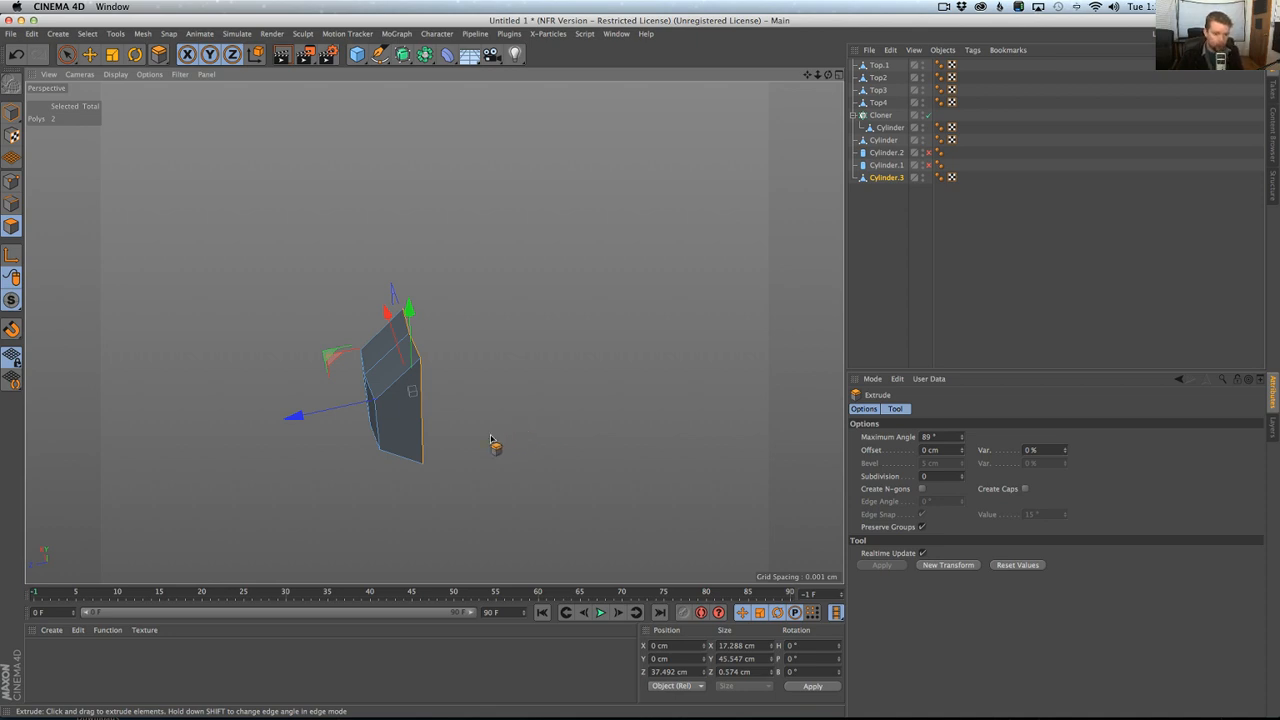
left_click_drag(490, 440, 449, 443)
right_click_drag(449, 443, 384, 444, "alt")
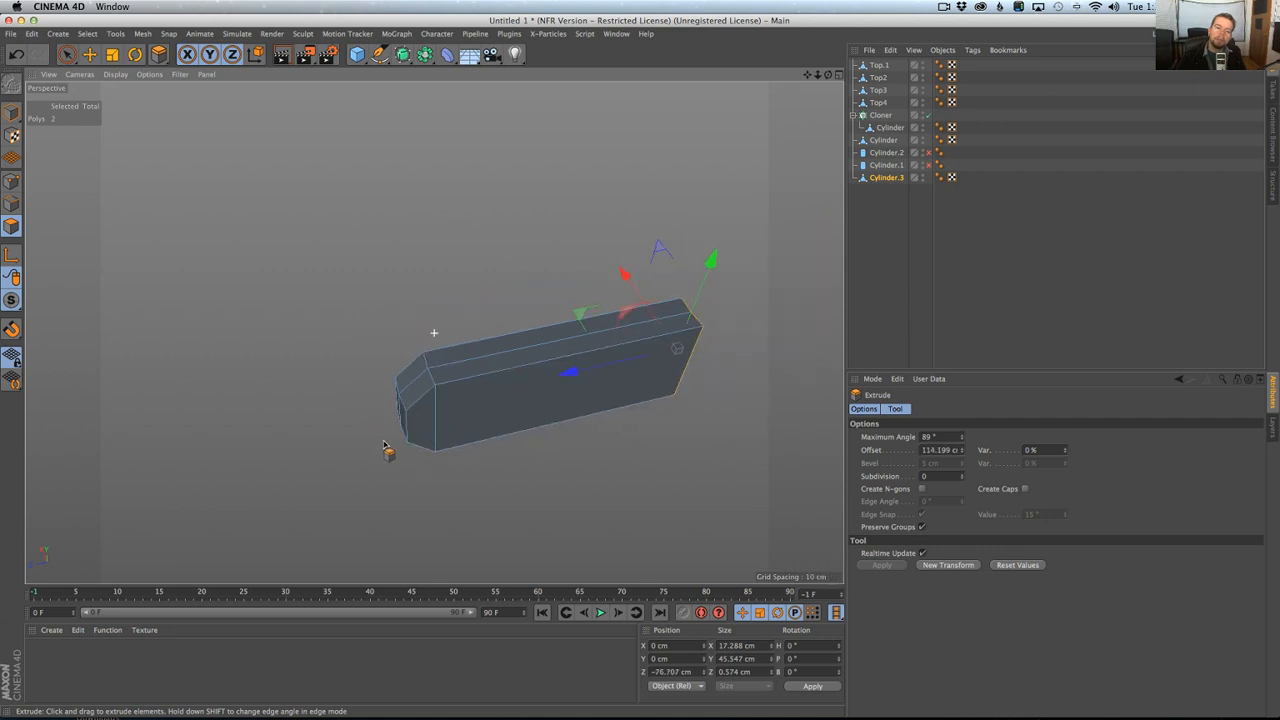
left_click_drag(384, 444, 424, 428, "alt")
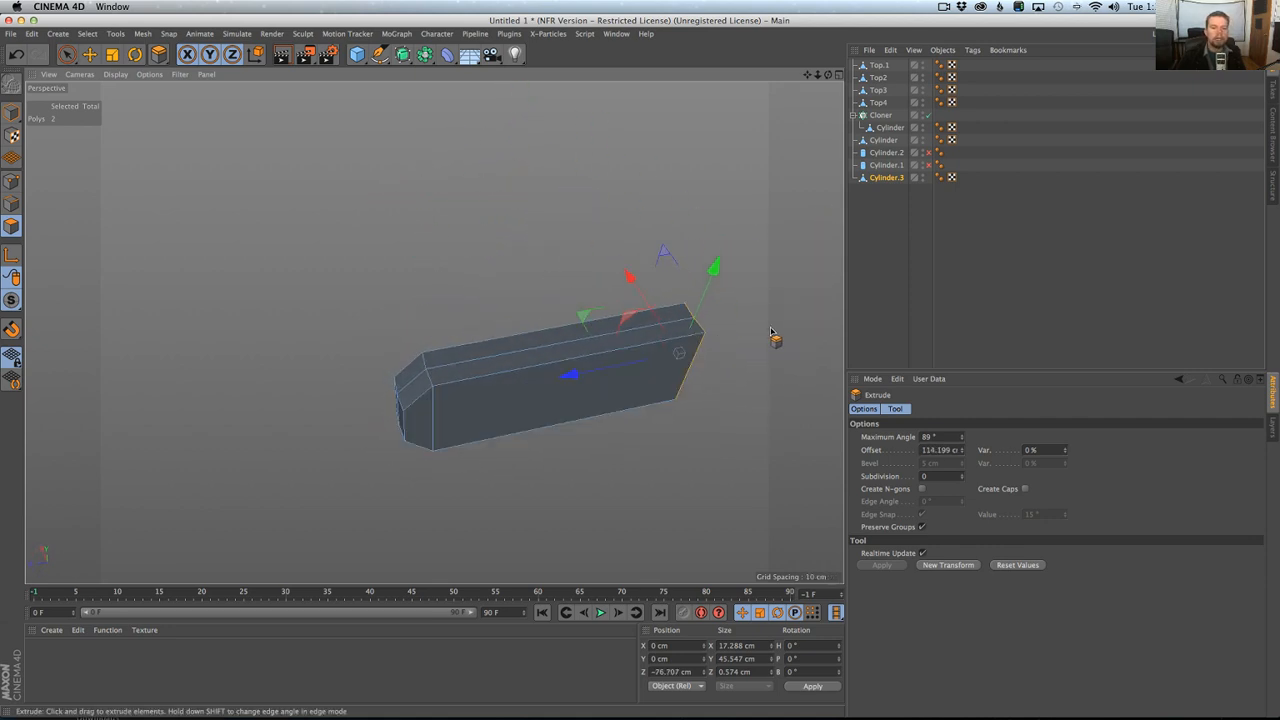
left_click_drag(764, 337, 899, 333, "alt")
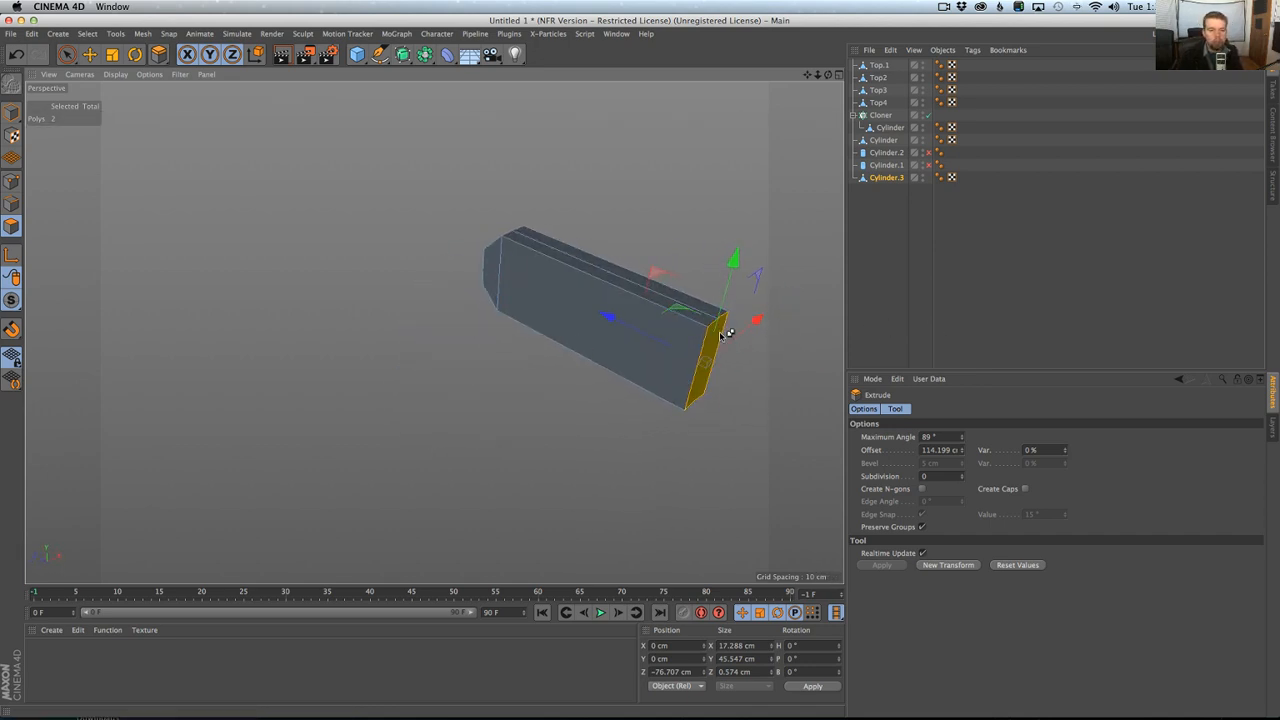
key("super+z")
left_click_drag(614, 272, 590, 390)
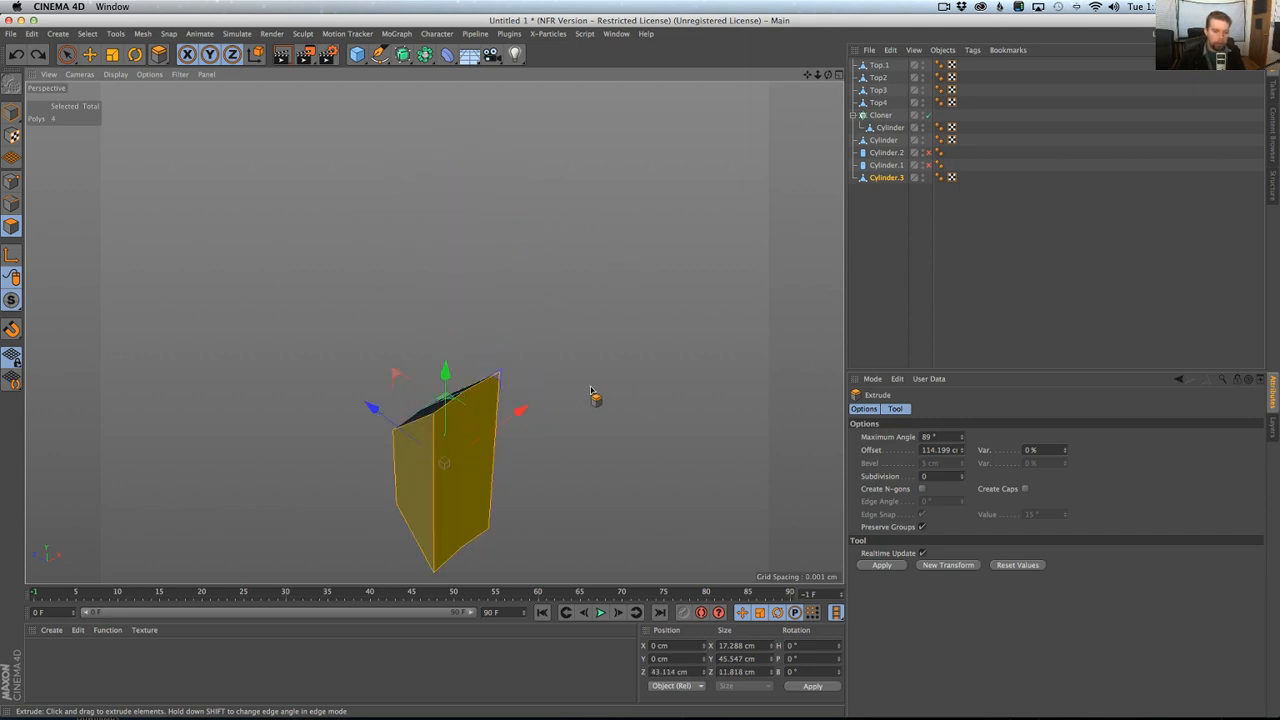
Try extruding the segment's two back polygons again by about 100 cm, and undo the extrusion.
key("super+z")
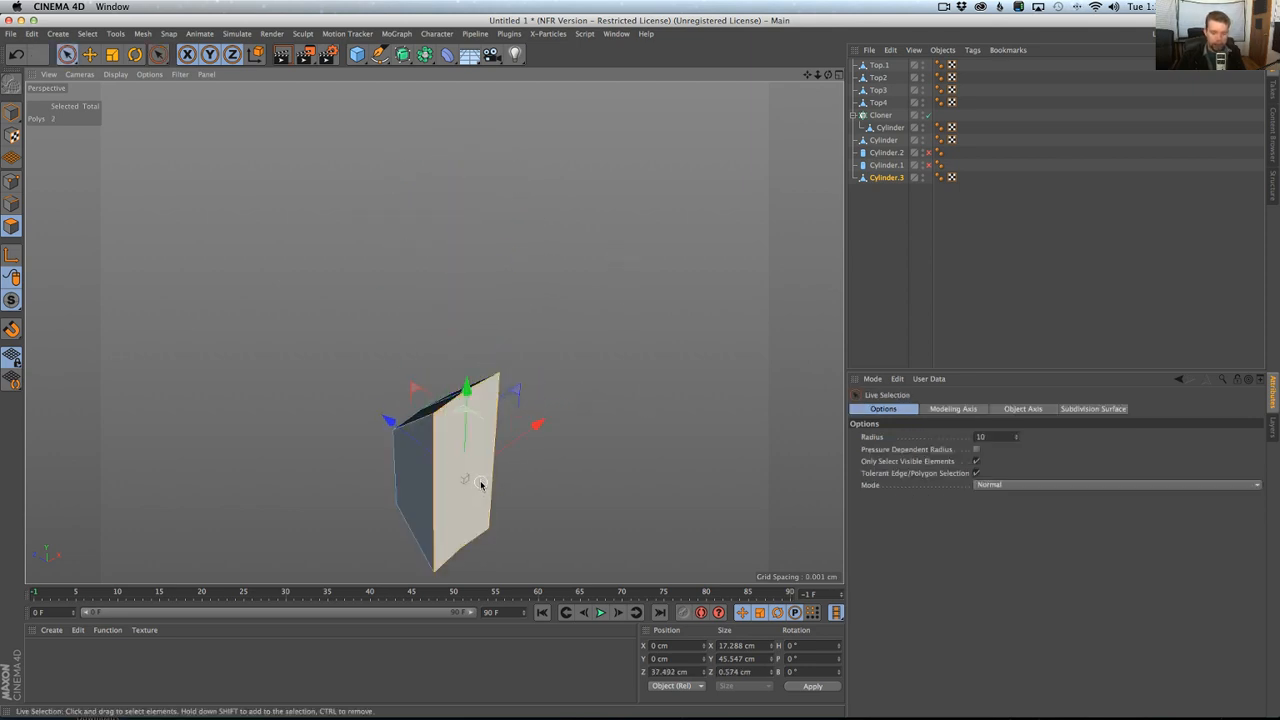
key("k")
mouse_move(467, 392)
left_mouse_down()
mouse_move(461, 548)
mouse_move(618, 525)
mouse_move(484, 503)
left_mouse_up()
key("space")
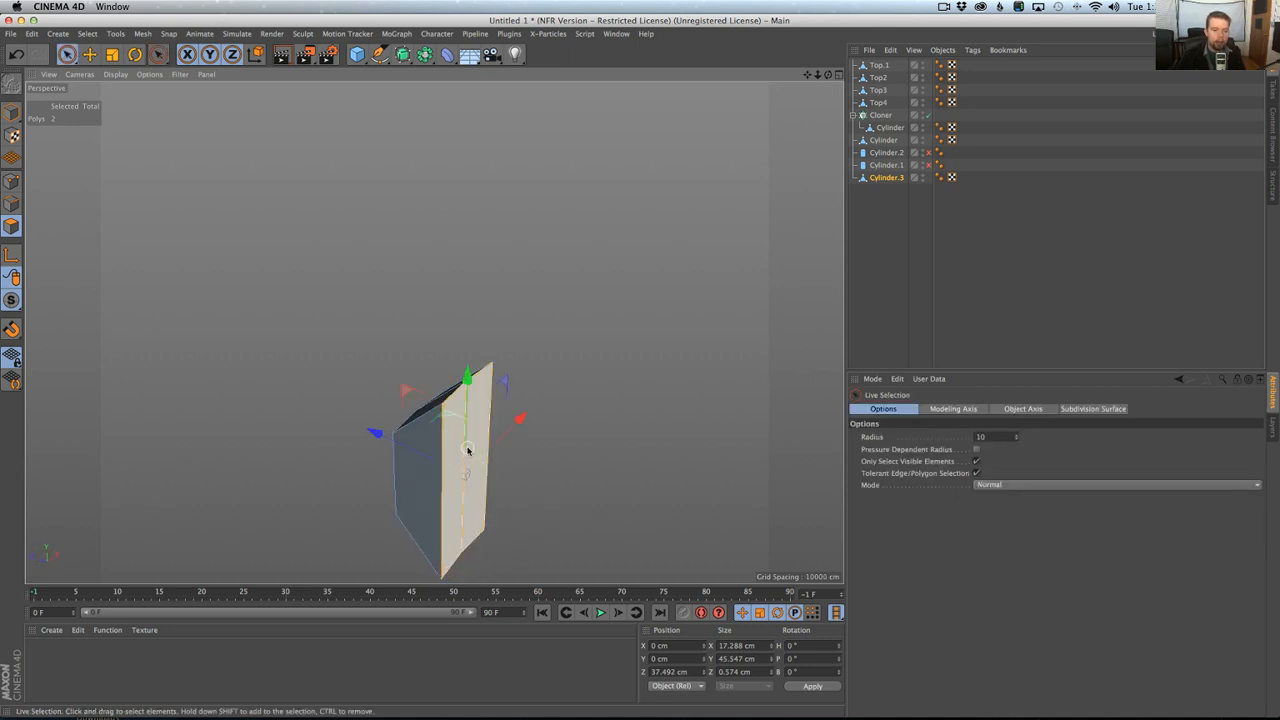
key("d")
left_click_drag(405, 461, 543, 463)
right_click_drag(543, 463, 490, 468, "alt")
left_click_drag(490, 468, 672, 334, "alt")
key("super+z")
key("super+z")
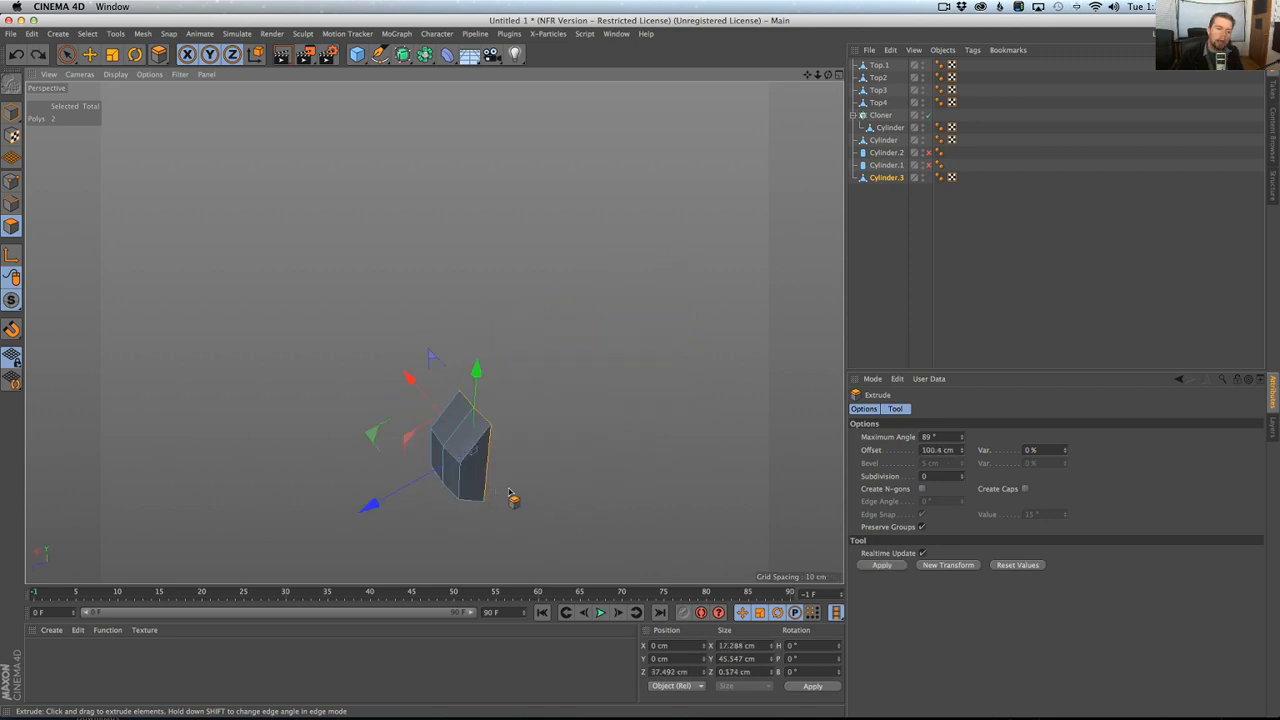
Extrude the segment's back polygons with a 0 cm offset and move them inward along Z by about 12.7 cm.
left_click_drag(509, 494, 452, 497, "alt")
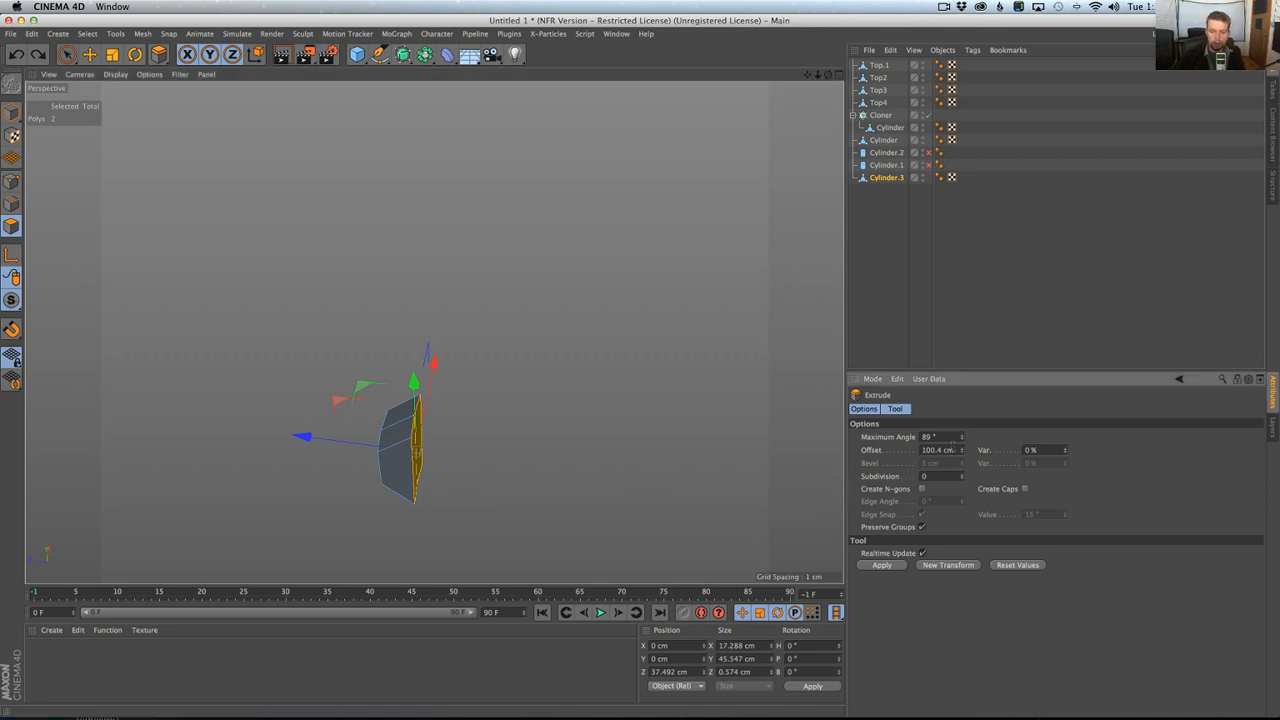
left_click(881, 565)
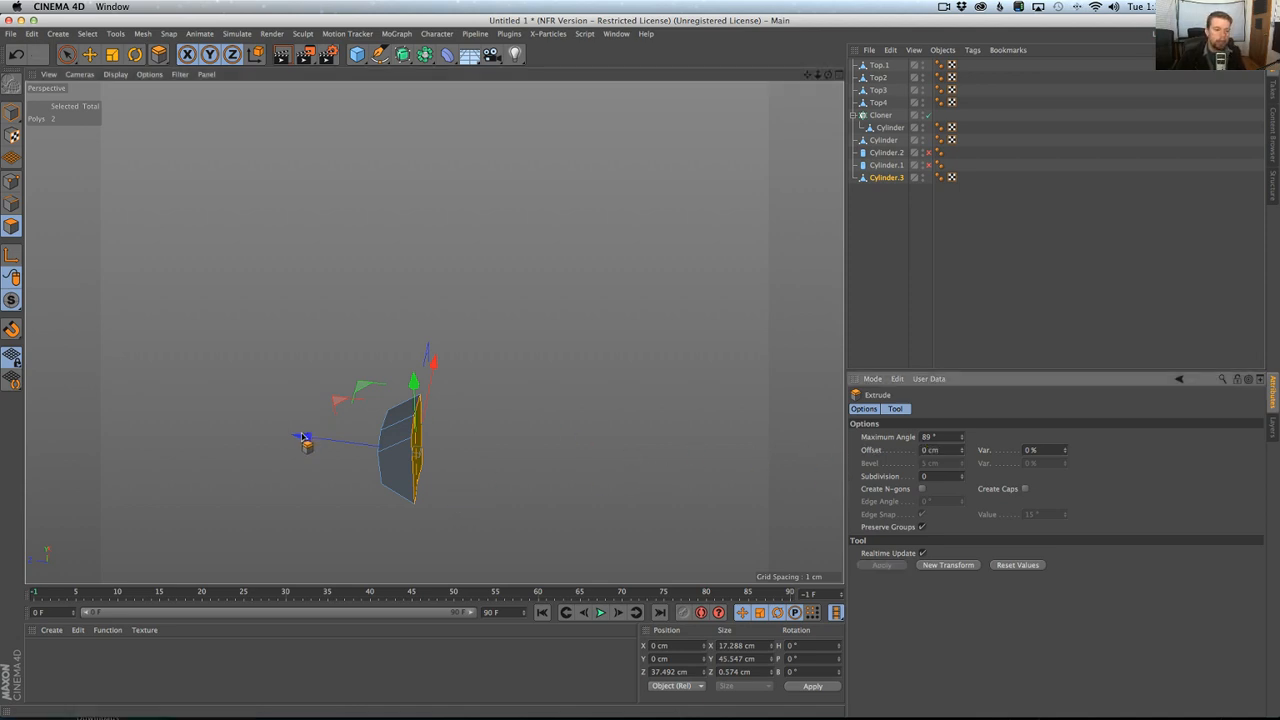
left_click_drag(300, 437, 502, 430, "alt")
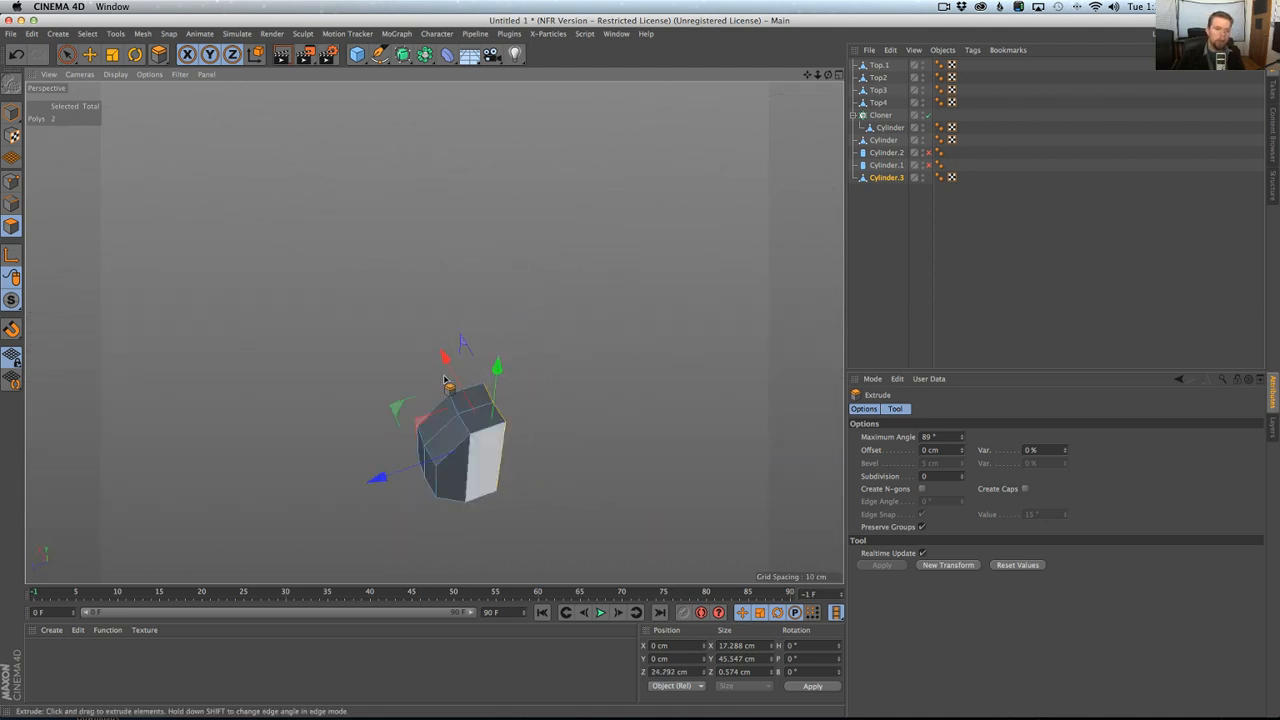
Switch to Model mode, re-enable Cylinder.1 and Cylinder.2, and compare the segment's placement with the hilt photo in Chrome.
left_click(11, 112)
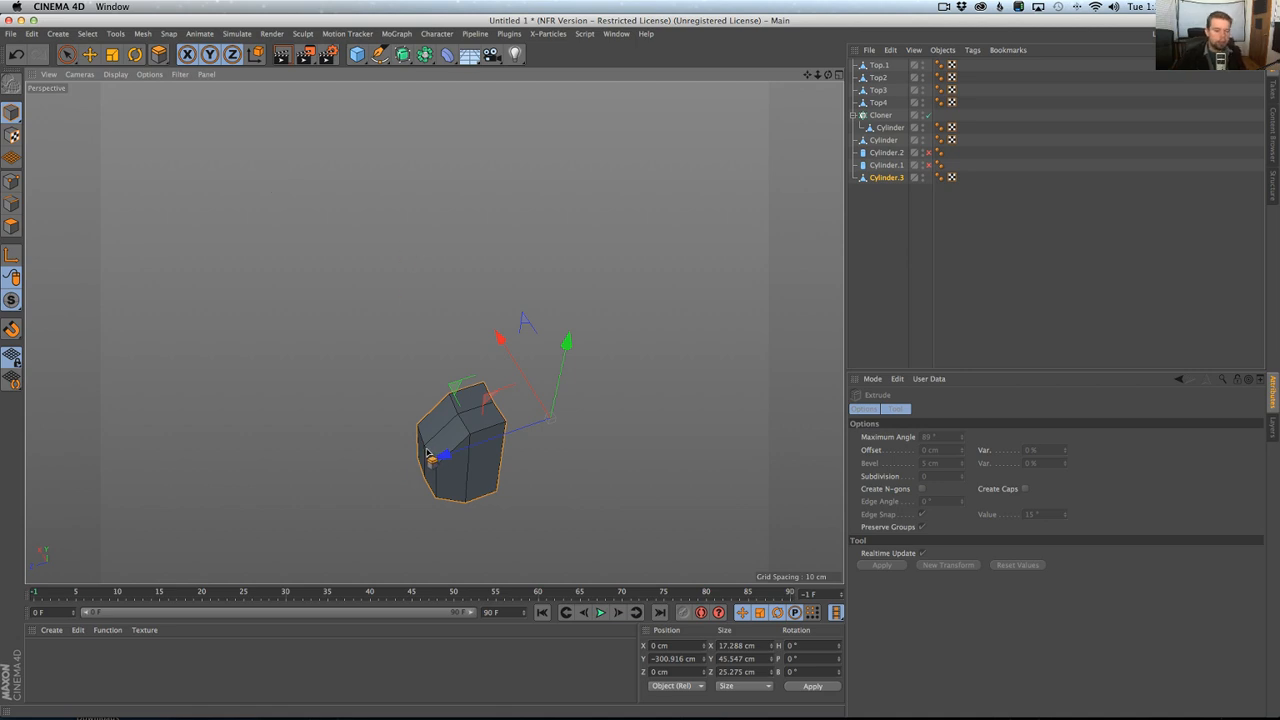
left_click_drag(928, 165, 928, 153)
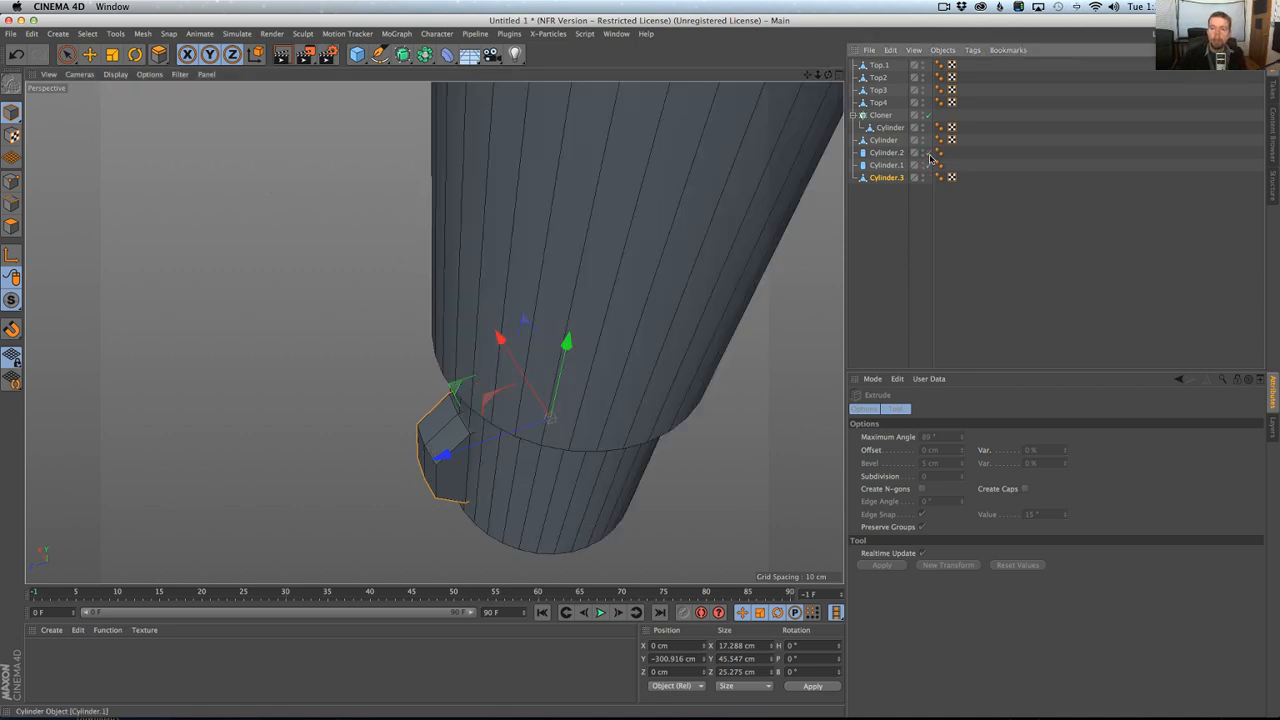
left_click_drag(565, 367, 594, 289, "alt")
middle_click(594, 289)
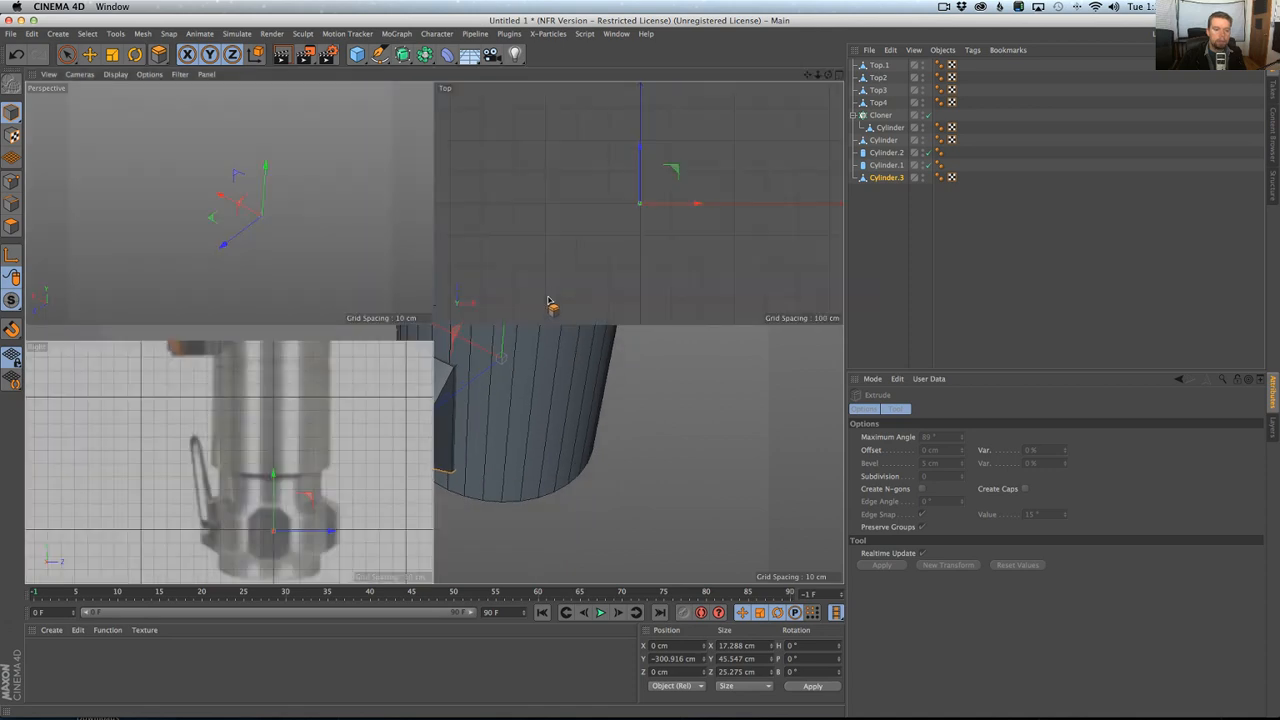
key("super+Tab")
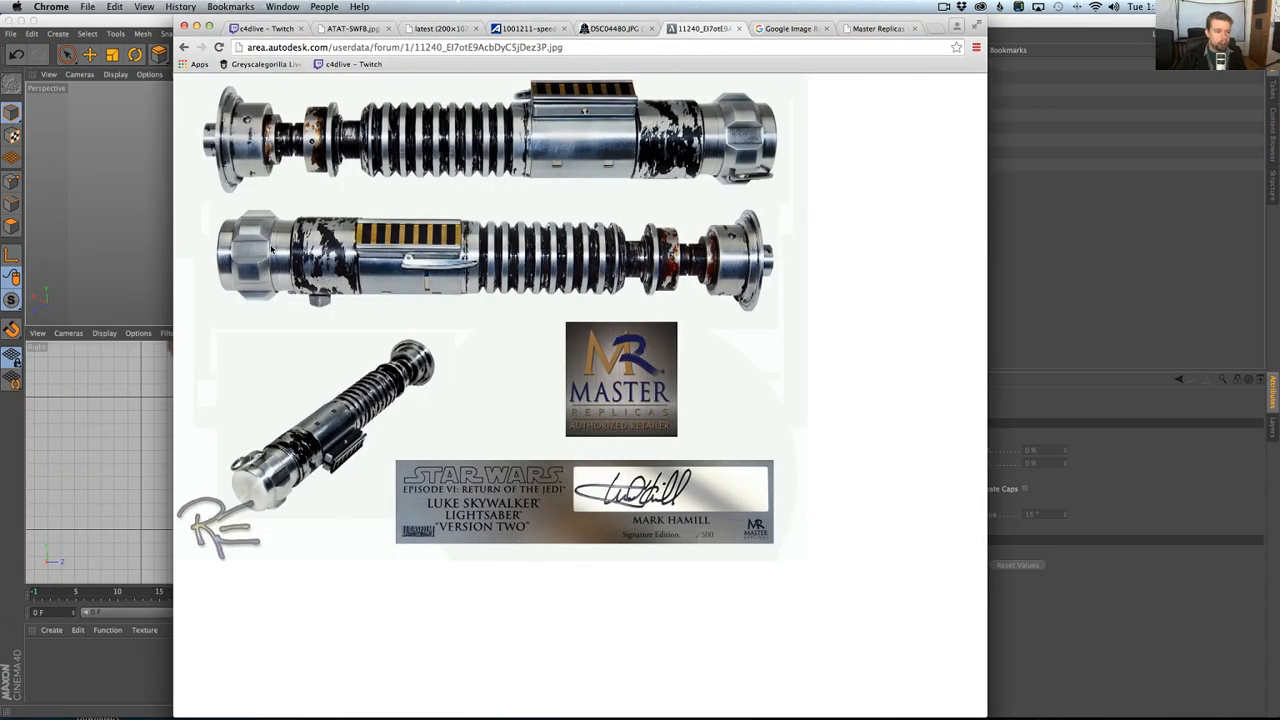
key("super+Tab")
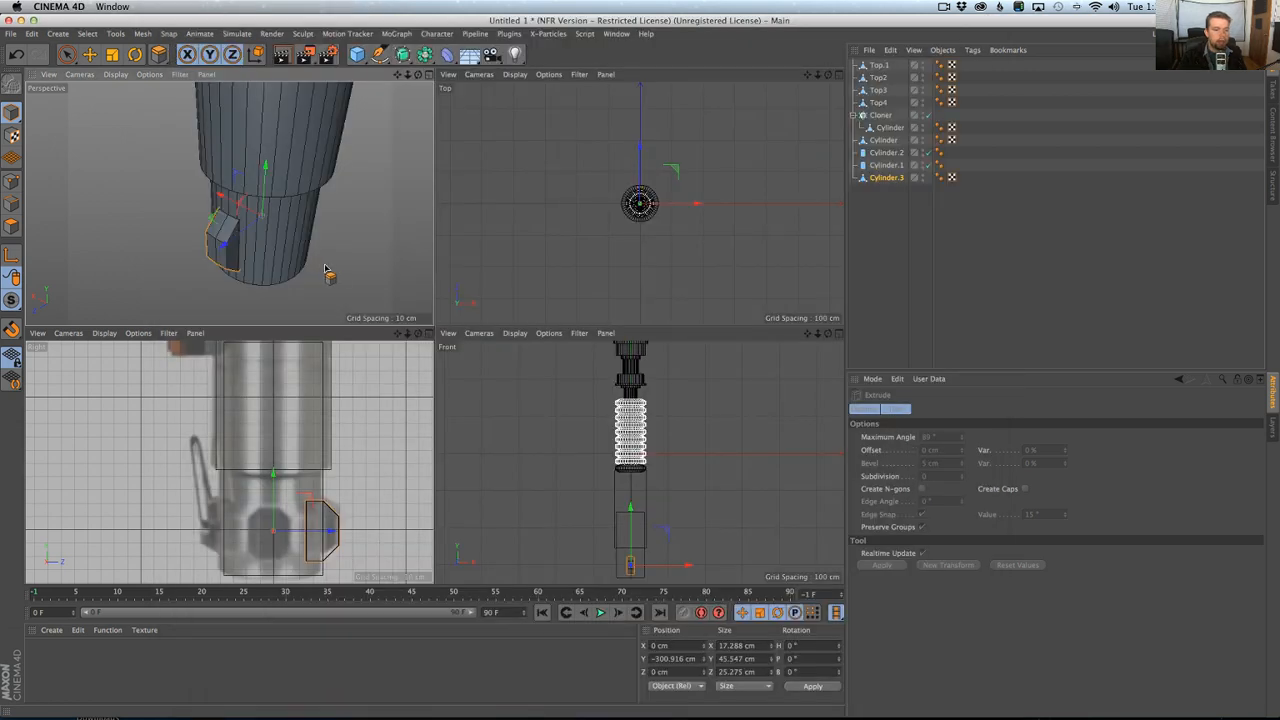
key("super+Tab")
key("super+Tab")
middle_click(305, 262)
left_click_drag(384, 318, 471, 376, "alt")
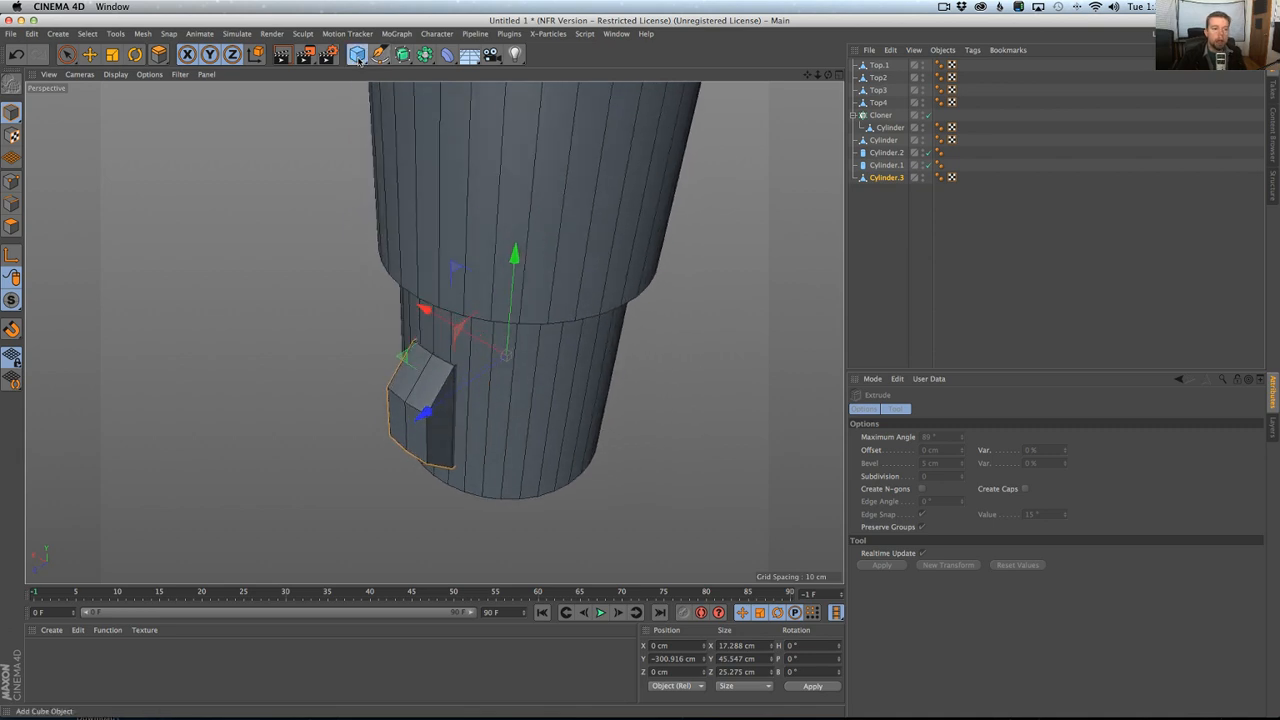
Add a new Cylinder, parent it to the segment Cylinder.3, and centre it there with Reset PSR.
left_click_drag(357, 54, 608, 91)
left_click_drag(872, 63, 889, 142)
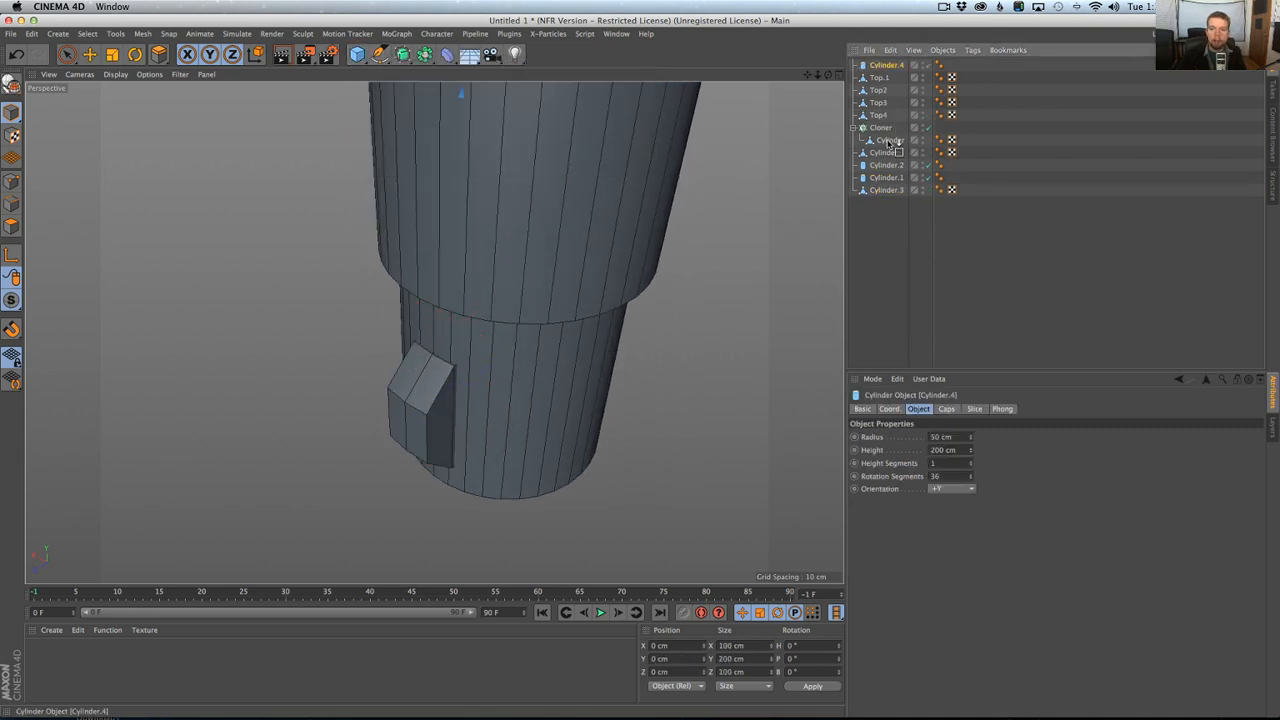
left_click_drag(896, 192, 887, 192)
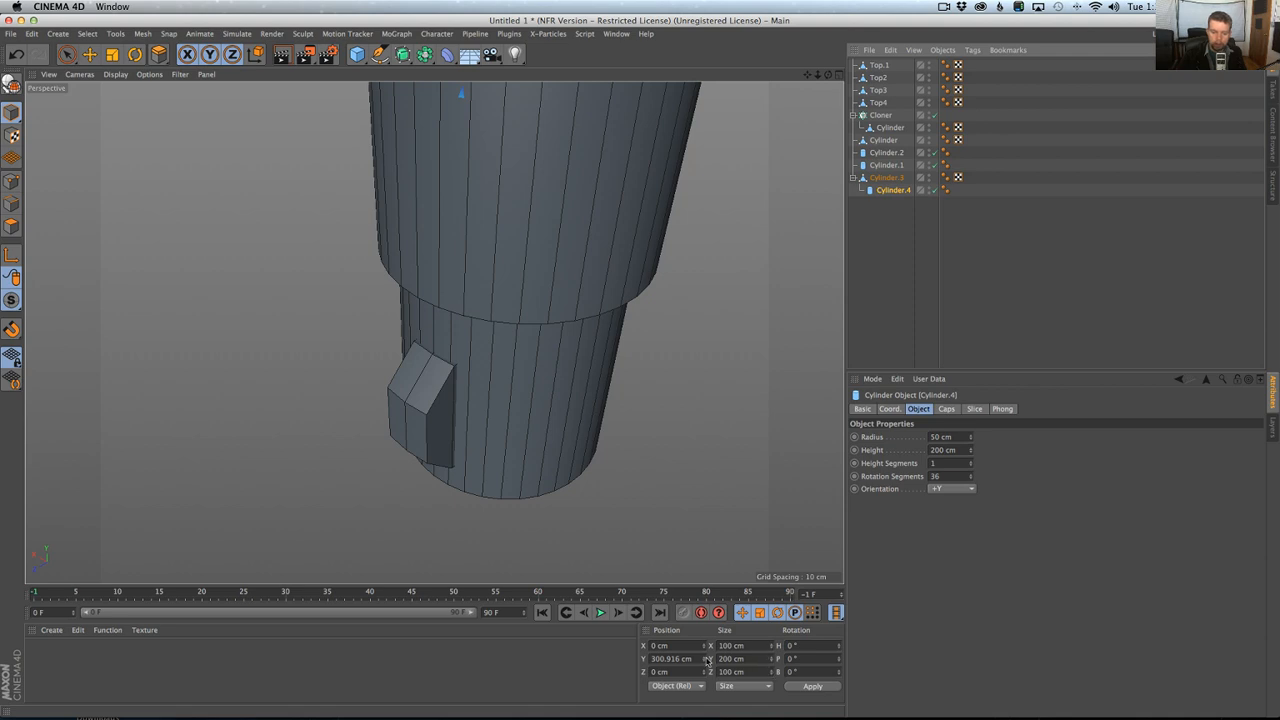
key("shift+c")
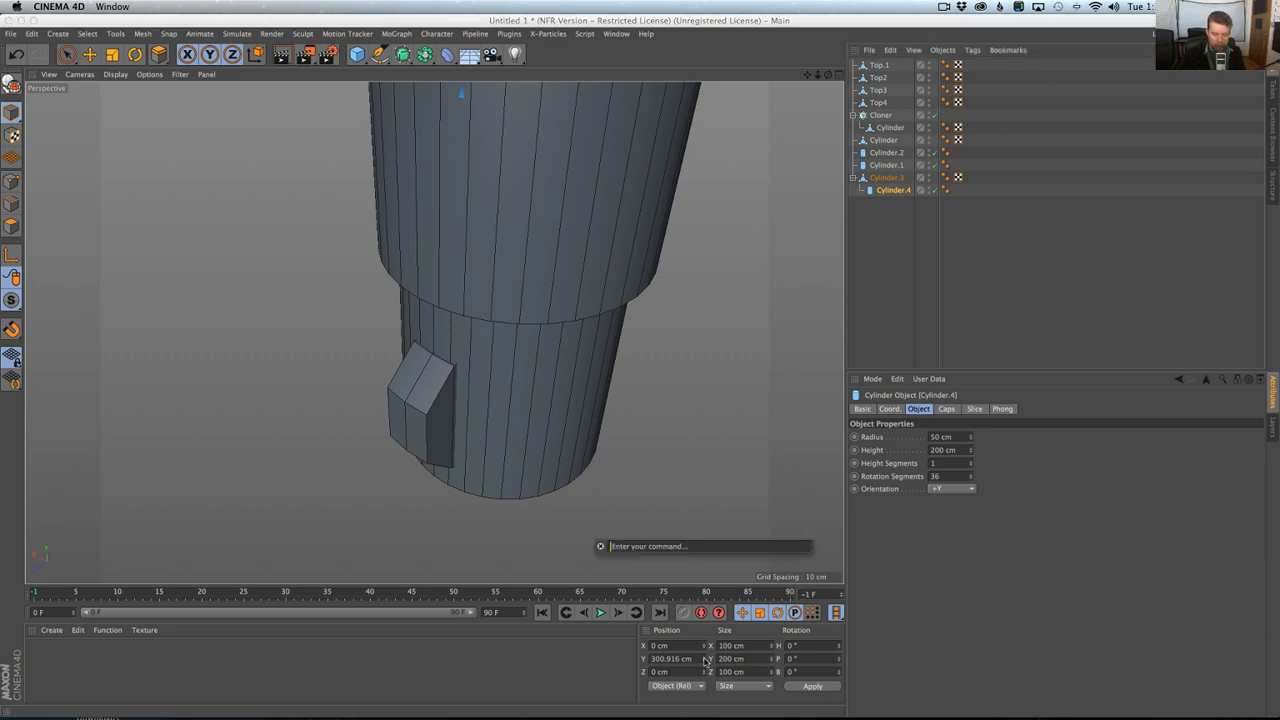
type("psr")
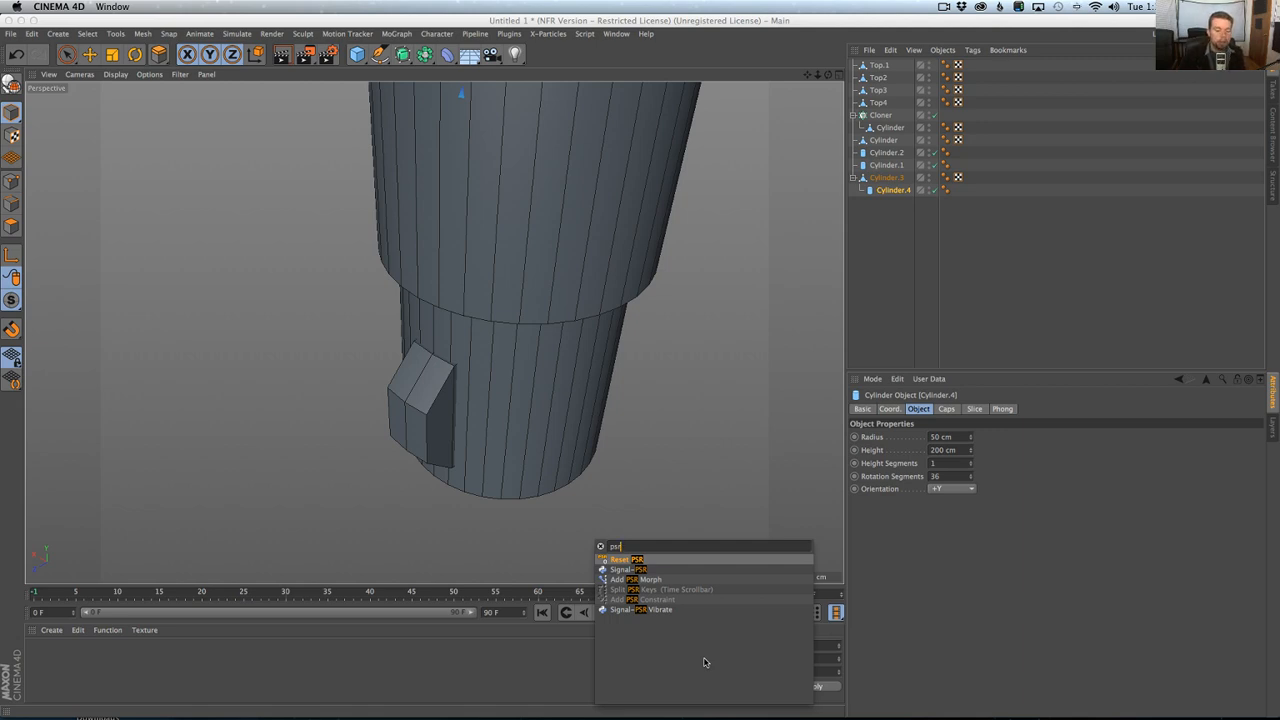
key("Return")
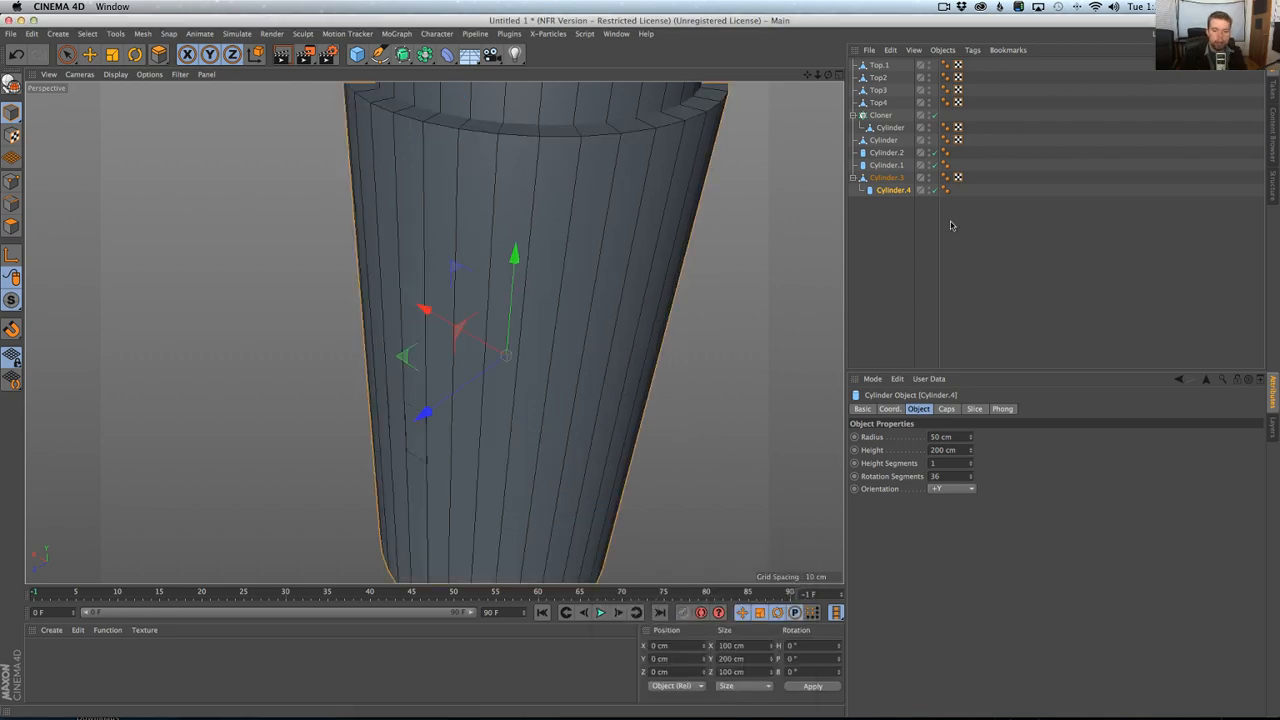
Reduce the new cylinder's height in the Right view to about 45.7 cm to match the segment, checking the hilt photo in Chrome.
middle_click(674, 228)
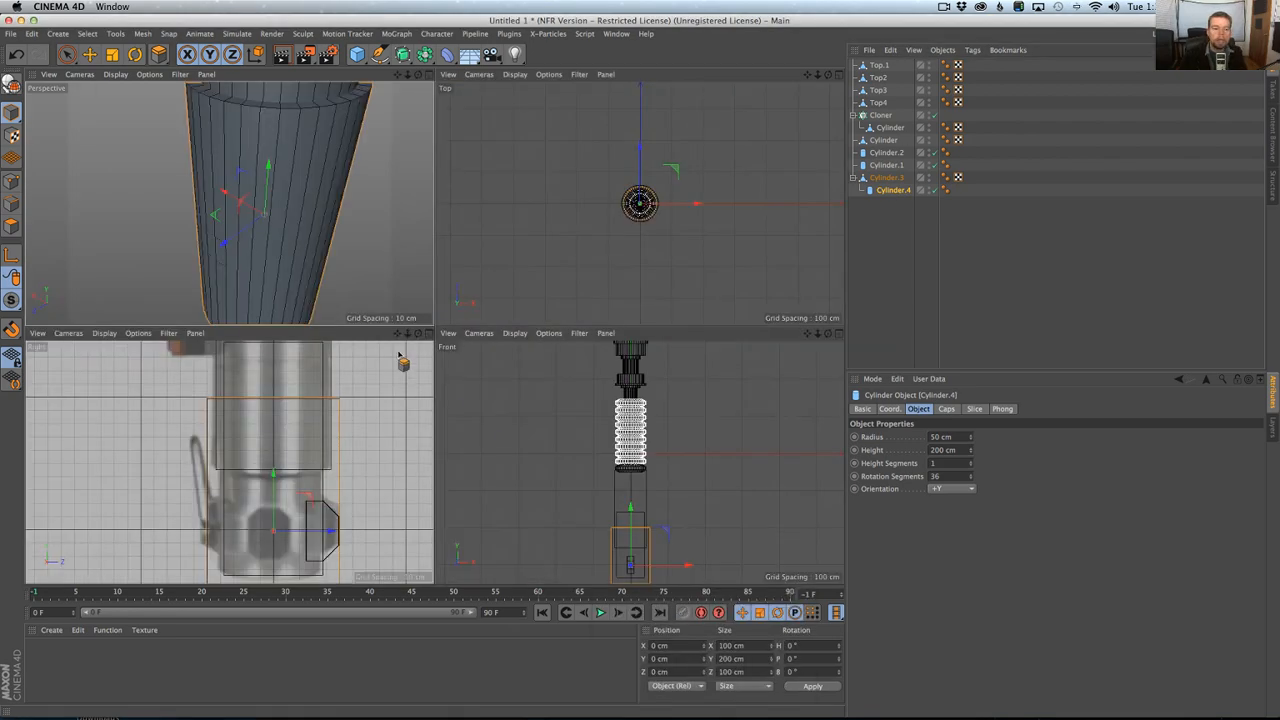
middle_click(400, 363)
scroll(443, 337, "down", 3)
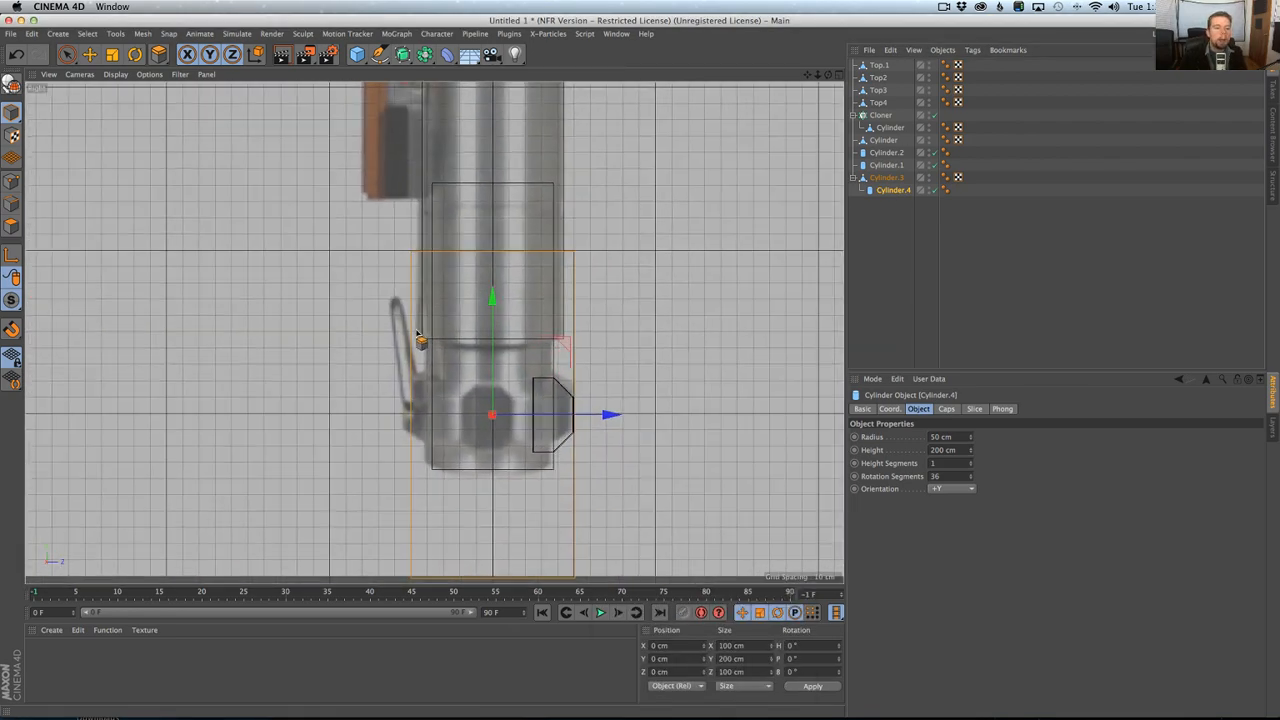
left_click(90, 54)
left_click_drag(493, 255, 513, 381)
key("super+Tab")
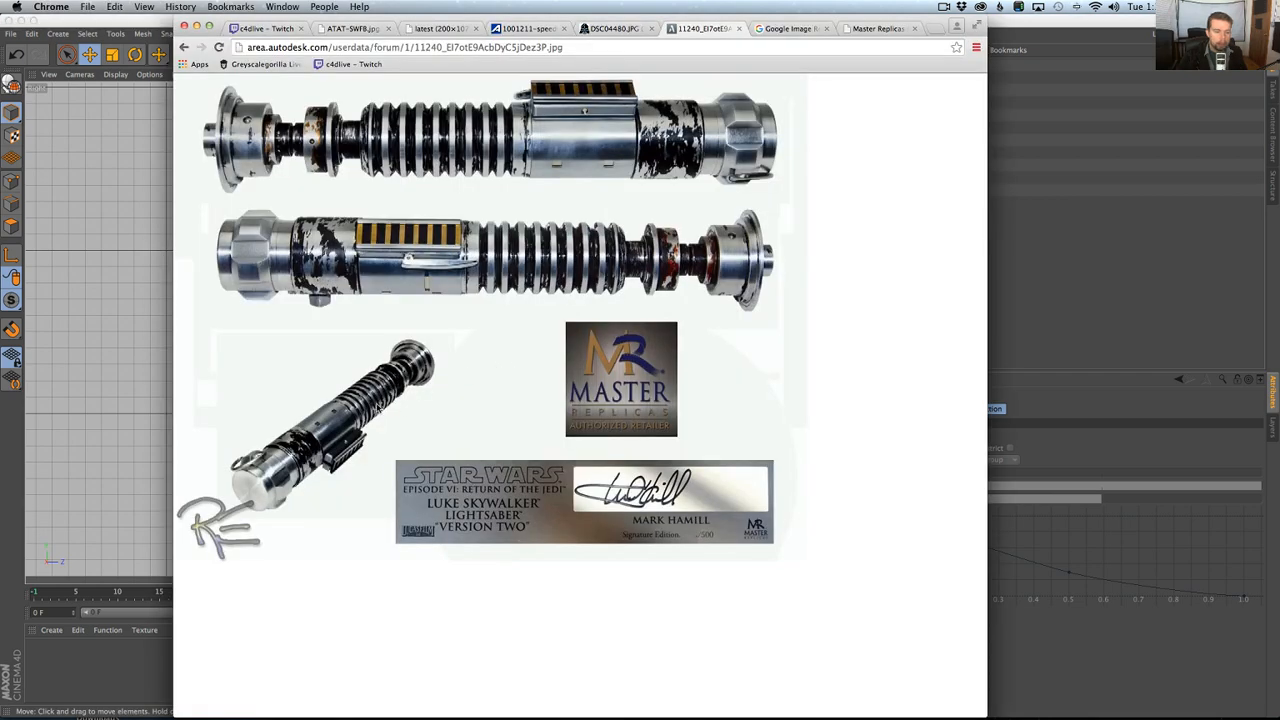
key("super+Tab")
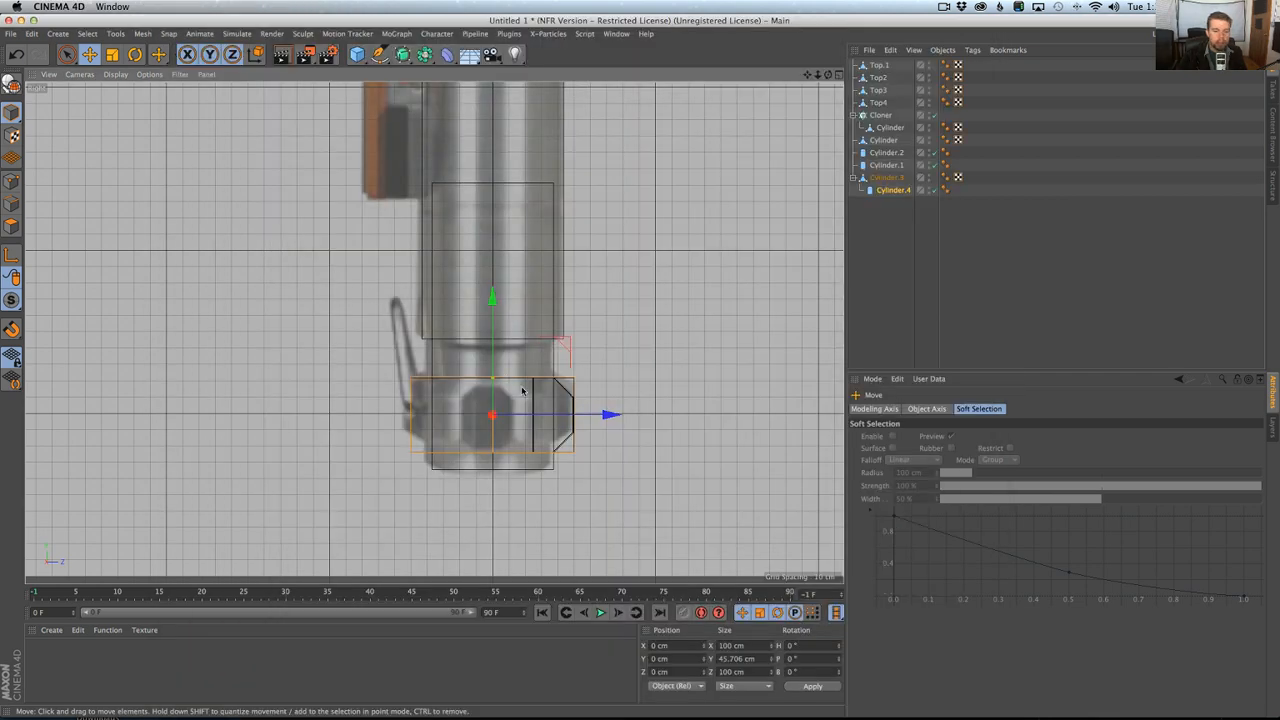
Shrink the new cylinder's radius to just outside the pommel core and move the cylinder out of Cylinder.3's hierarchy.
scroll(522, 390, "up", 8)
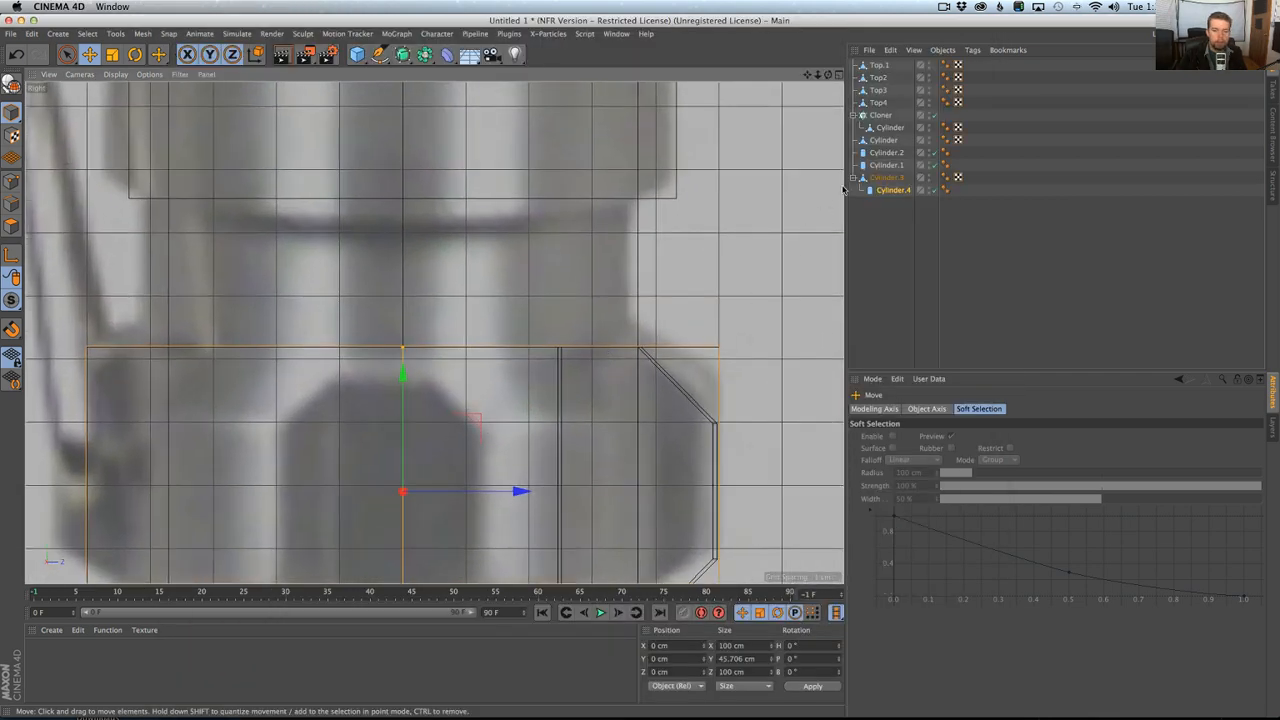
middle_click(541, 320)
middle_click(334, 250)
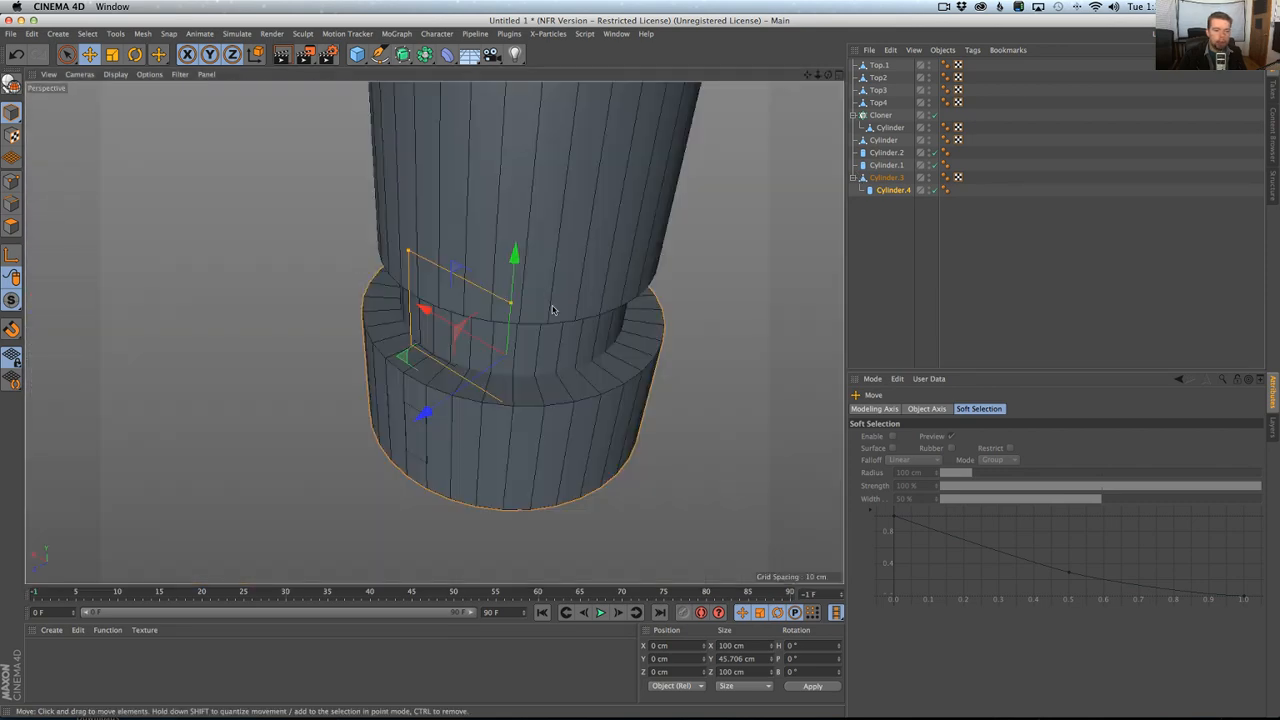
left_click_drag(552, 310, 479, 322, "alt")
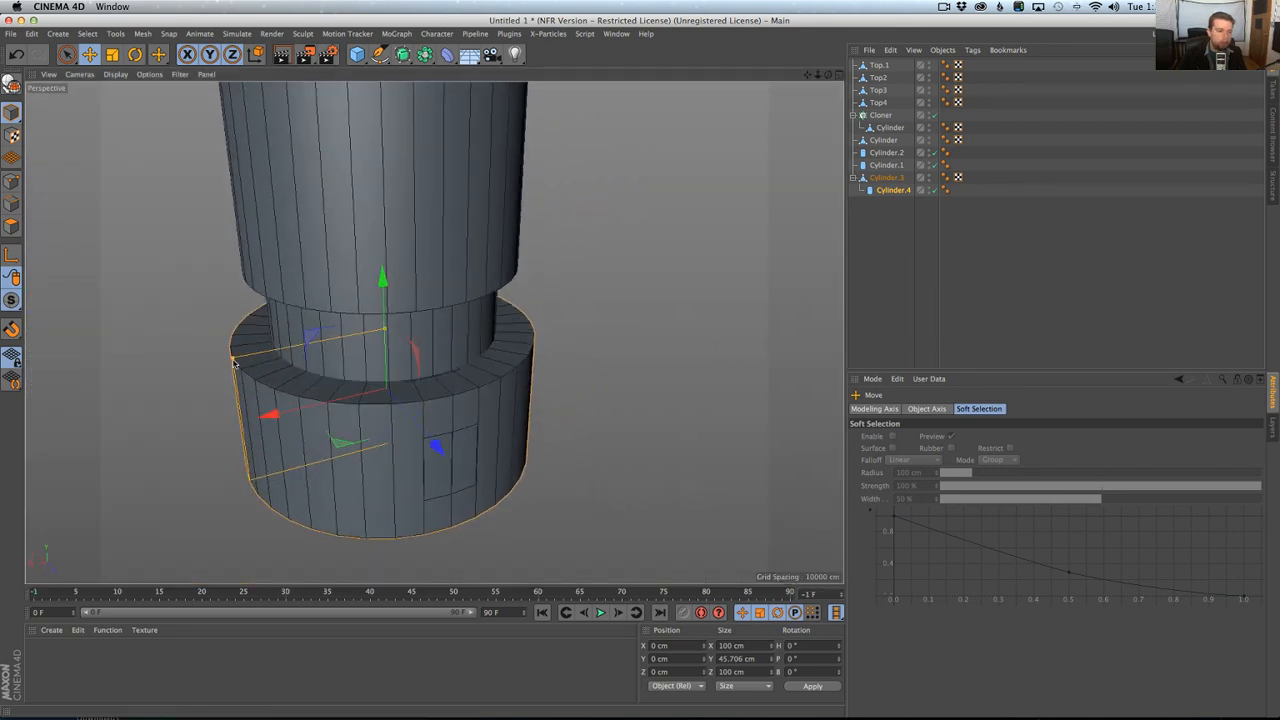
left_click_drag(232, 352, 273, 358)
left_click_drag(444, 375, 415, 365, "alt")
left_click_drag(892, 190, 884, 172)
left_click(883, 190)
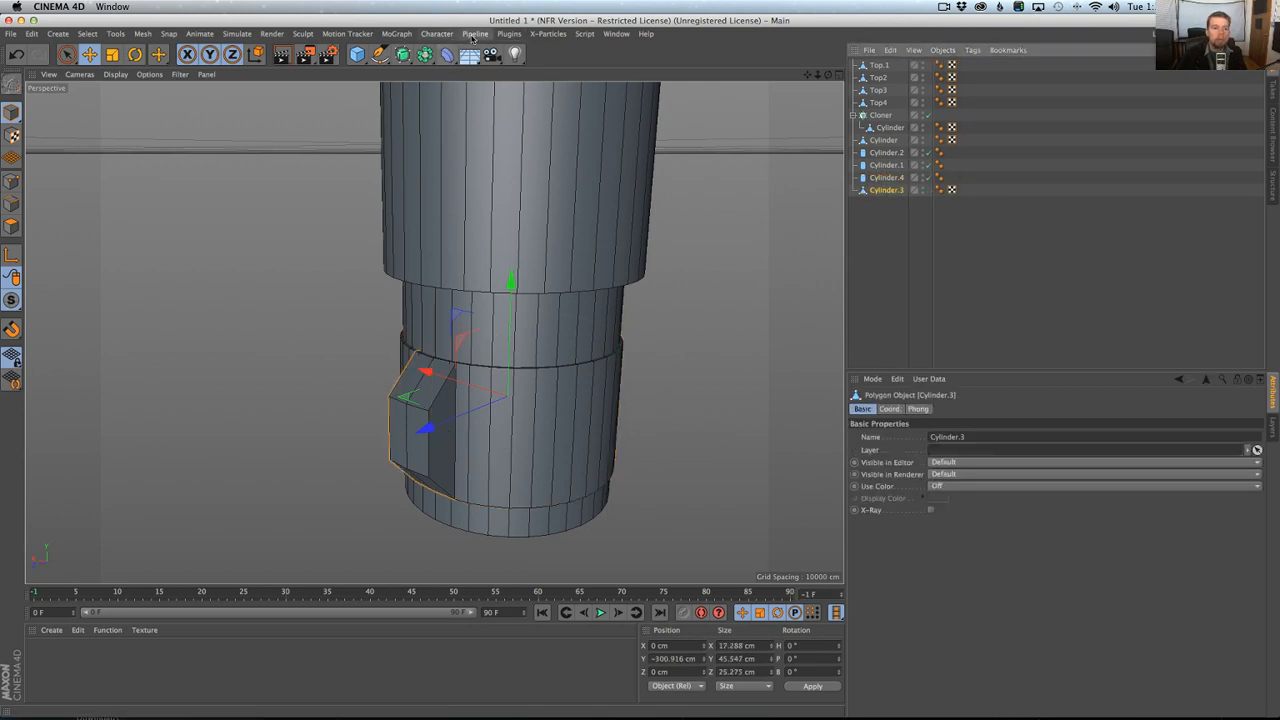
Add a MoGraph Cloner, parent it to Cylinder.3, and align it to the segment's axis with Reset PSR.
left_click(506, 34)
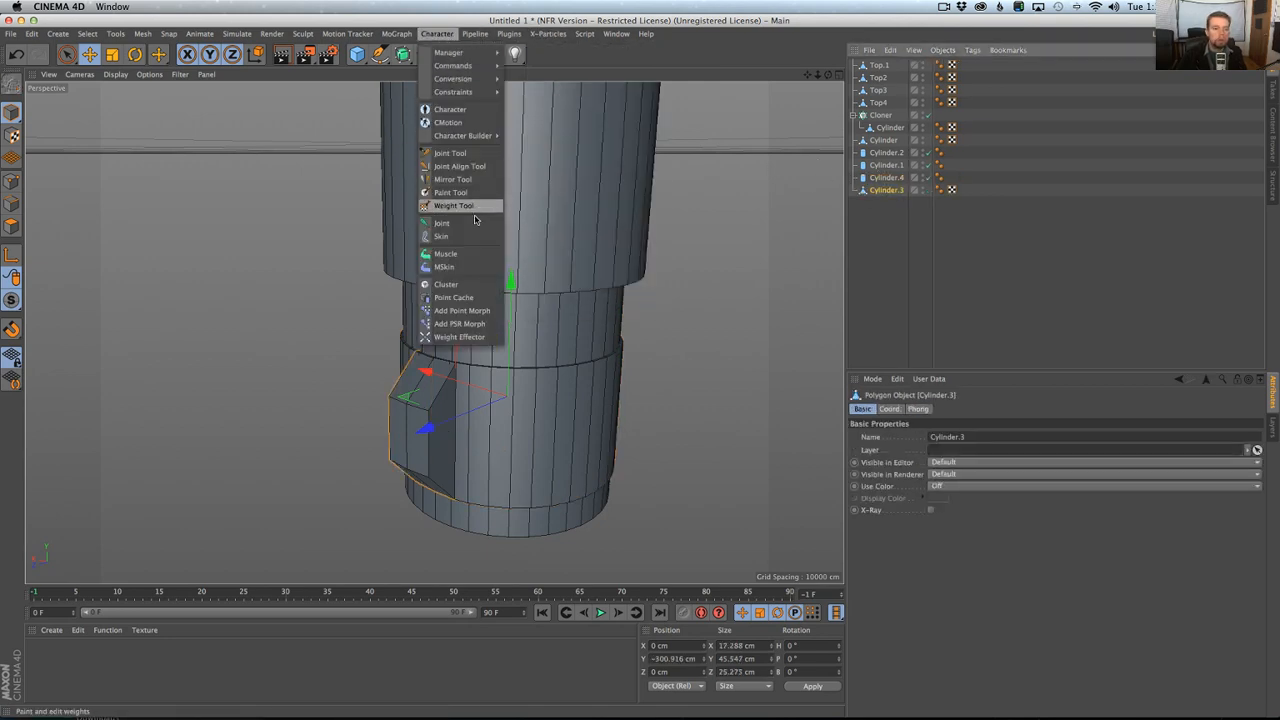
mouse_move(398, 36)
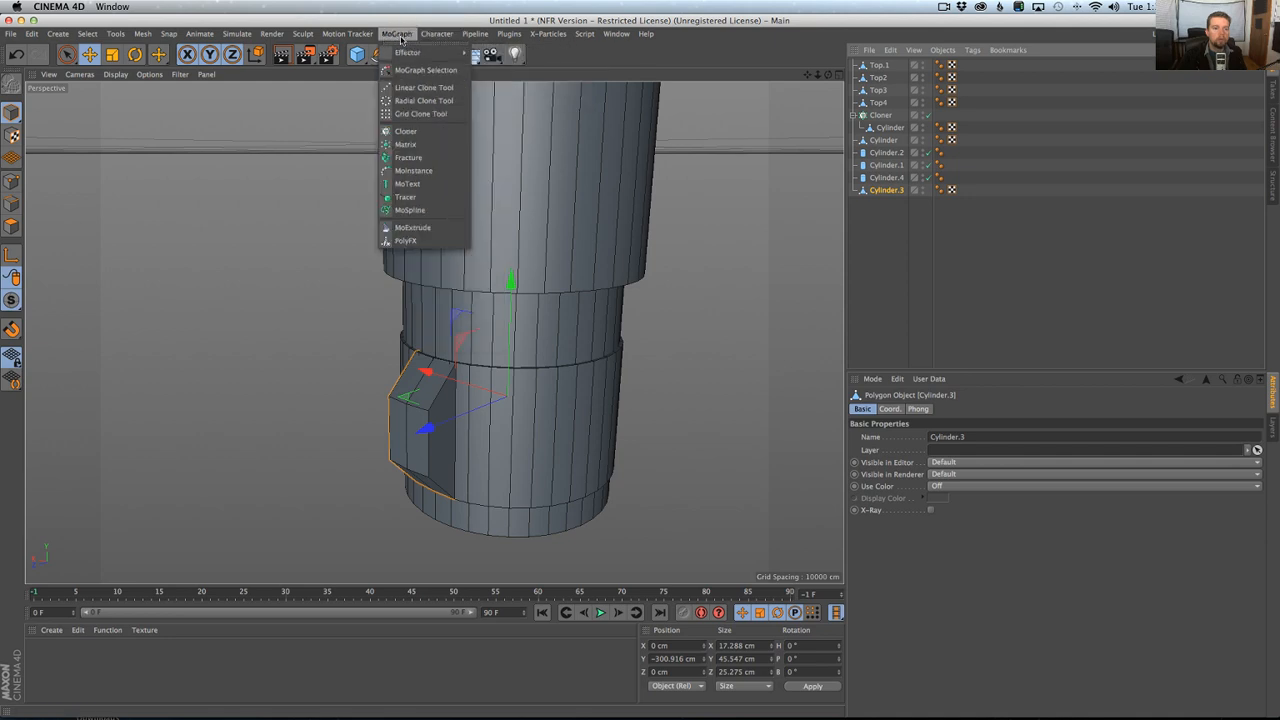
left_click(405, 131)
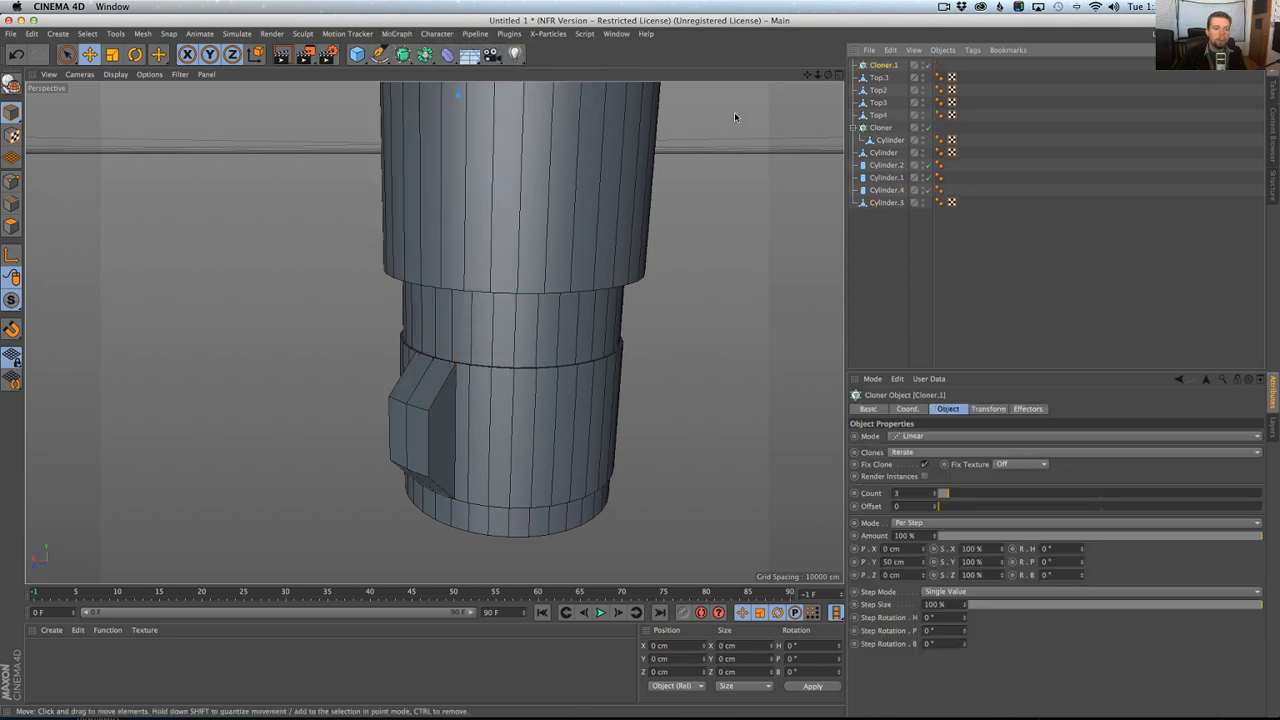
left_click_drag(895, 204, 893, 203)
left_click(884, 190)
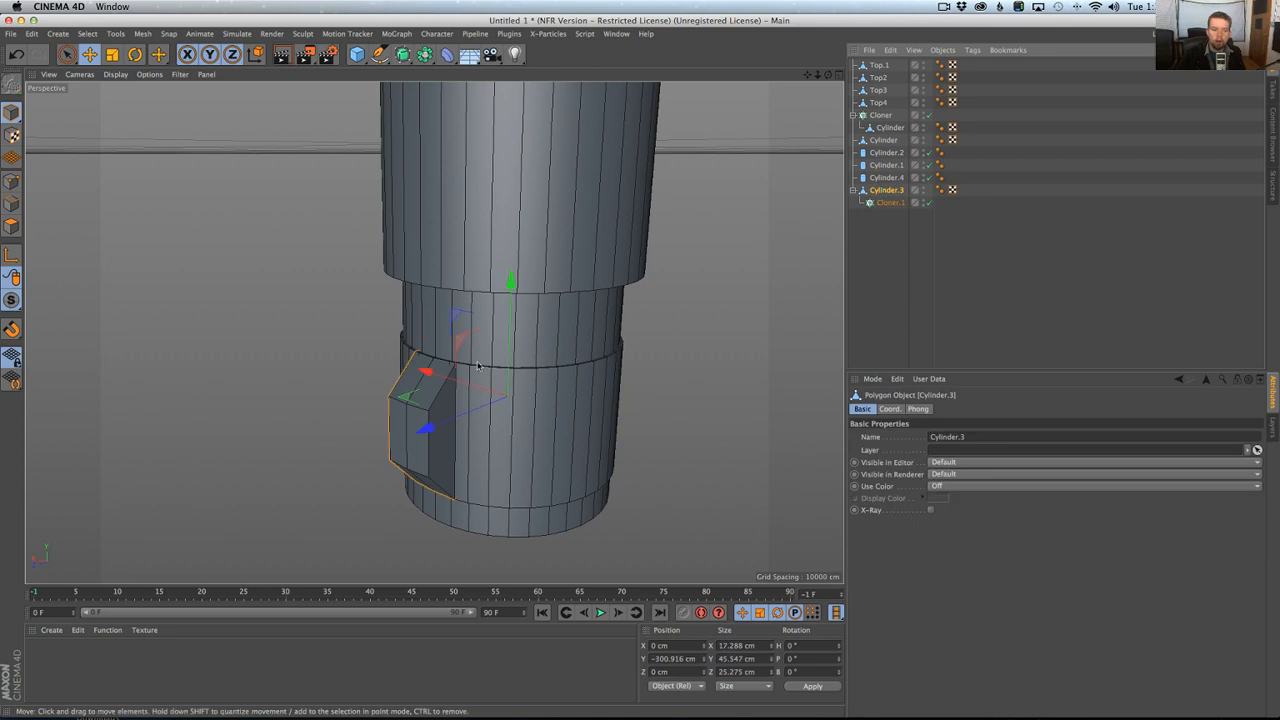
left_click(891, 203)
key("shift+c")
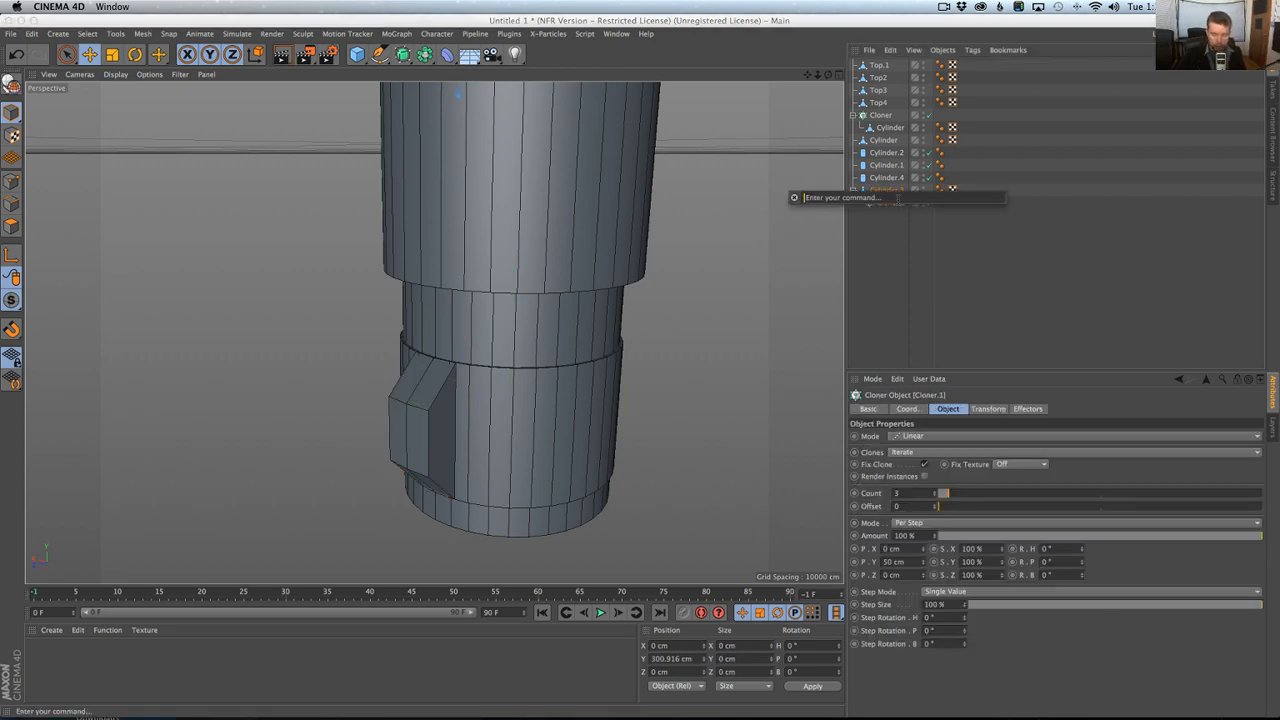
type("psr")
key("Return")
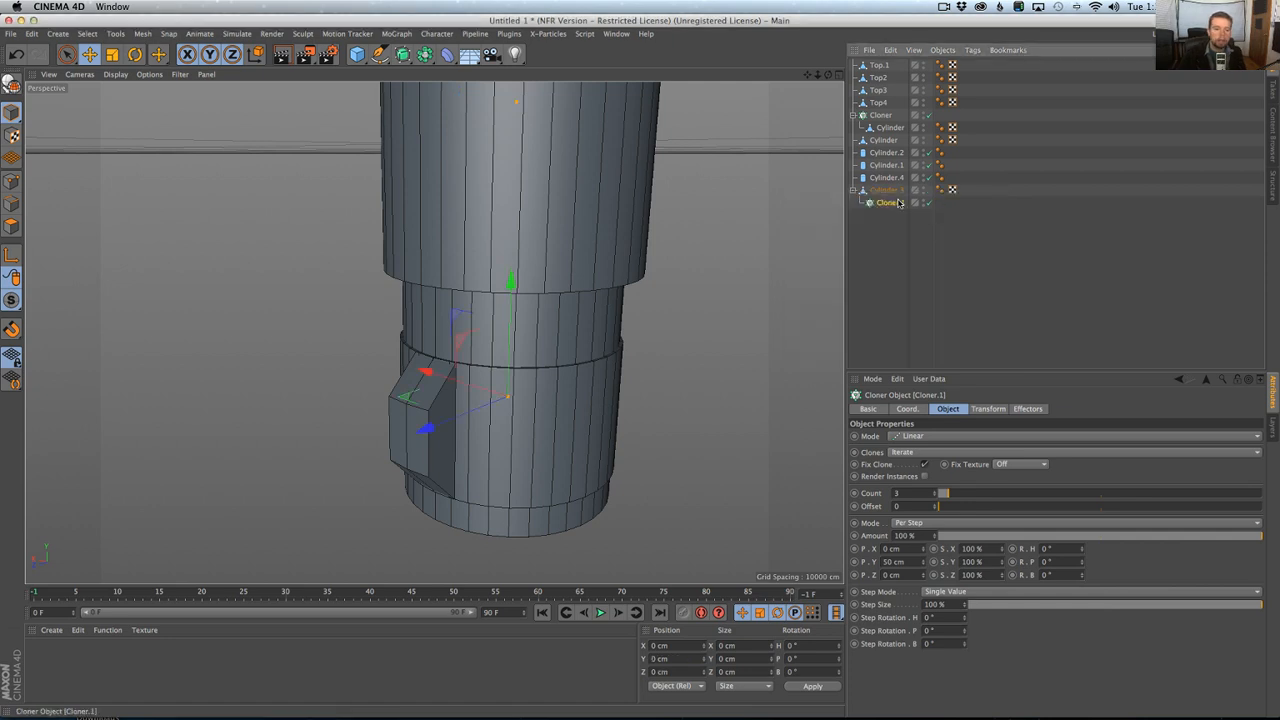
Nest the segment Cylinder.3 inside Cloner.1 and switch the cloner to Radial mode.
left_click_drag(899, 203, 888, 191)
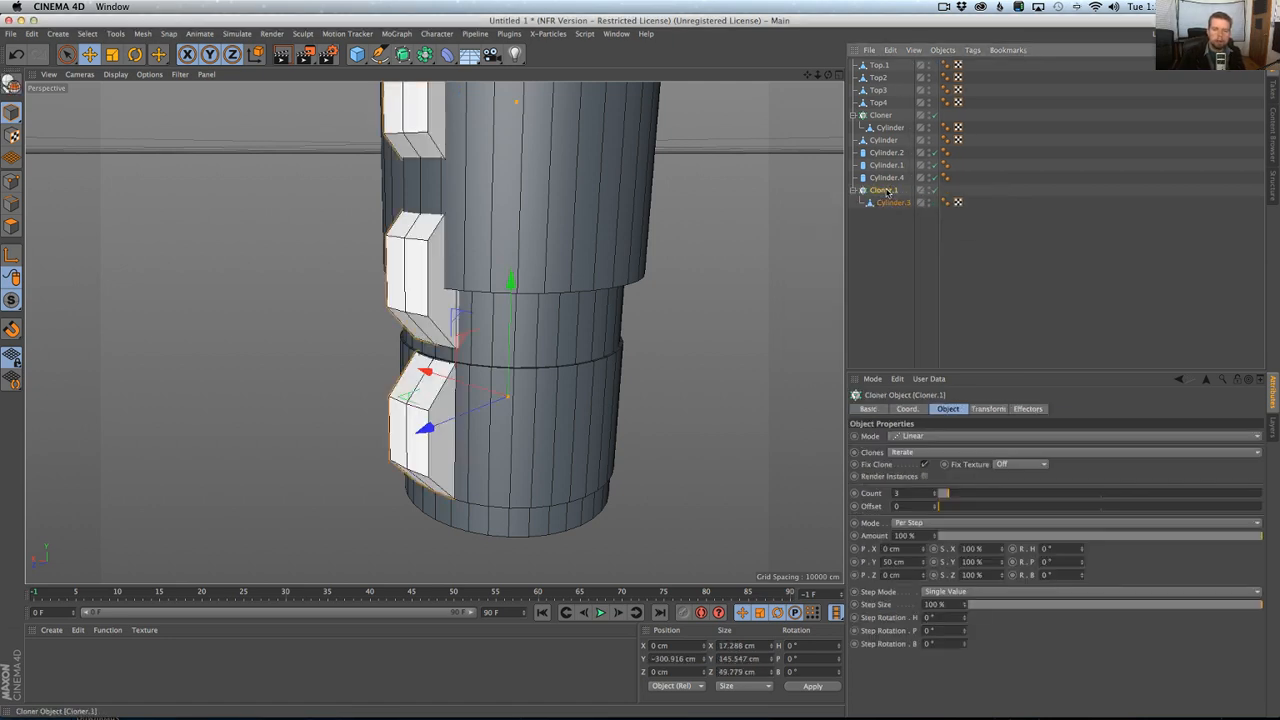
left_click(920, 439)
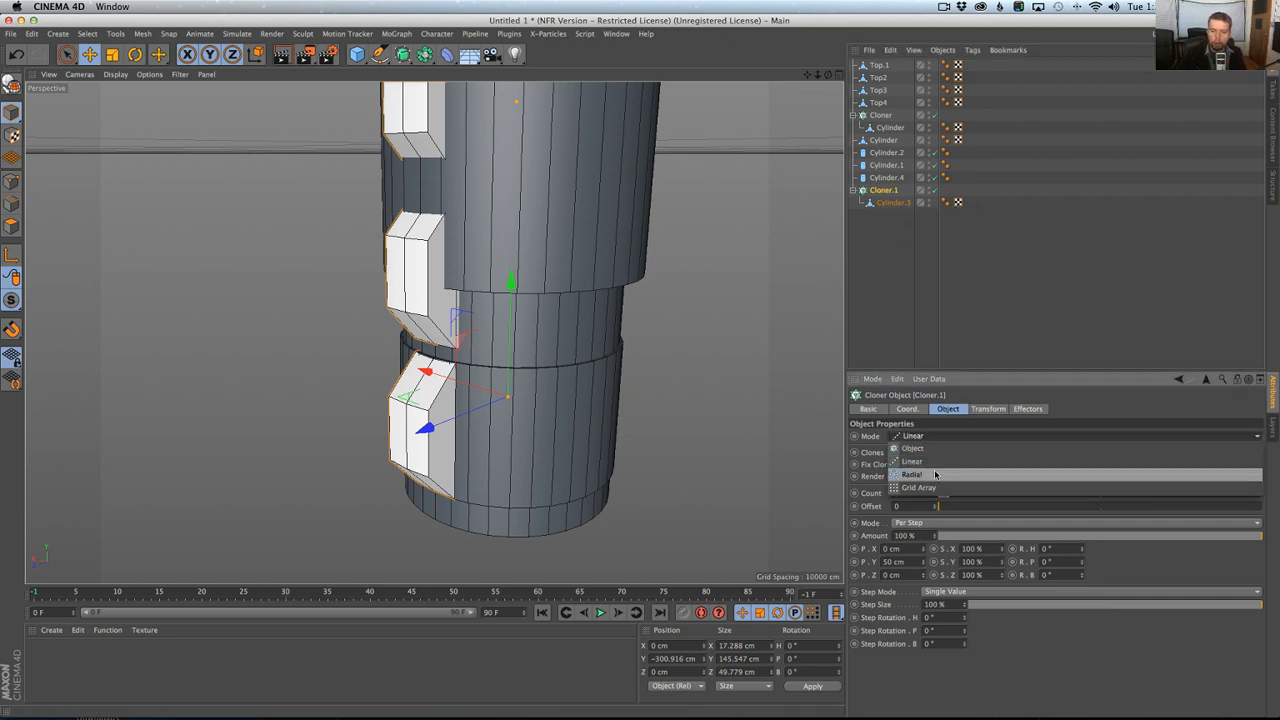
left_click(929, 481)
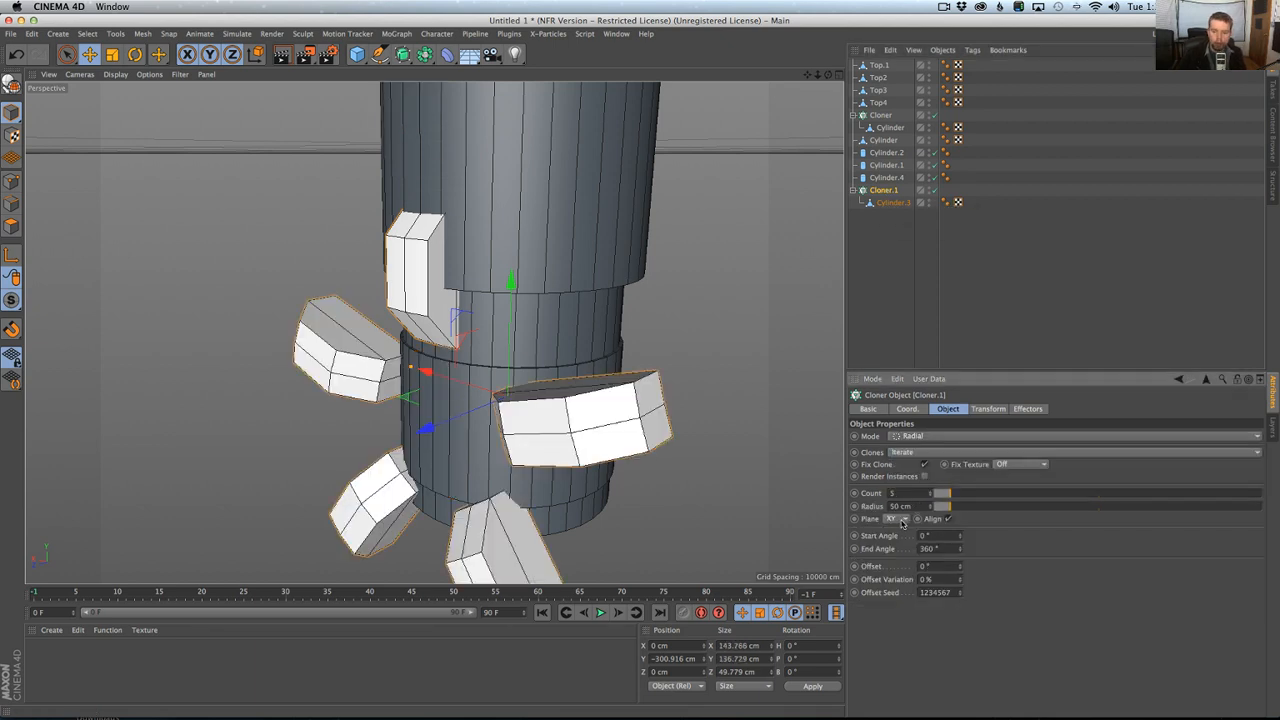
Set the radial cloner's plane to XZ and its radius to 0 cm so the segments sit against the pommel core.
left_click(903, 522)
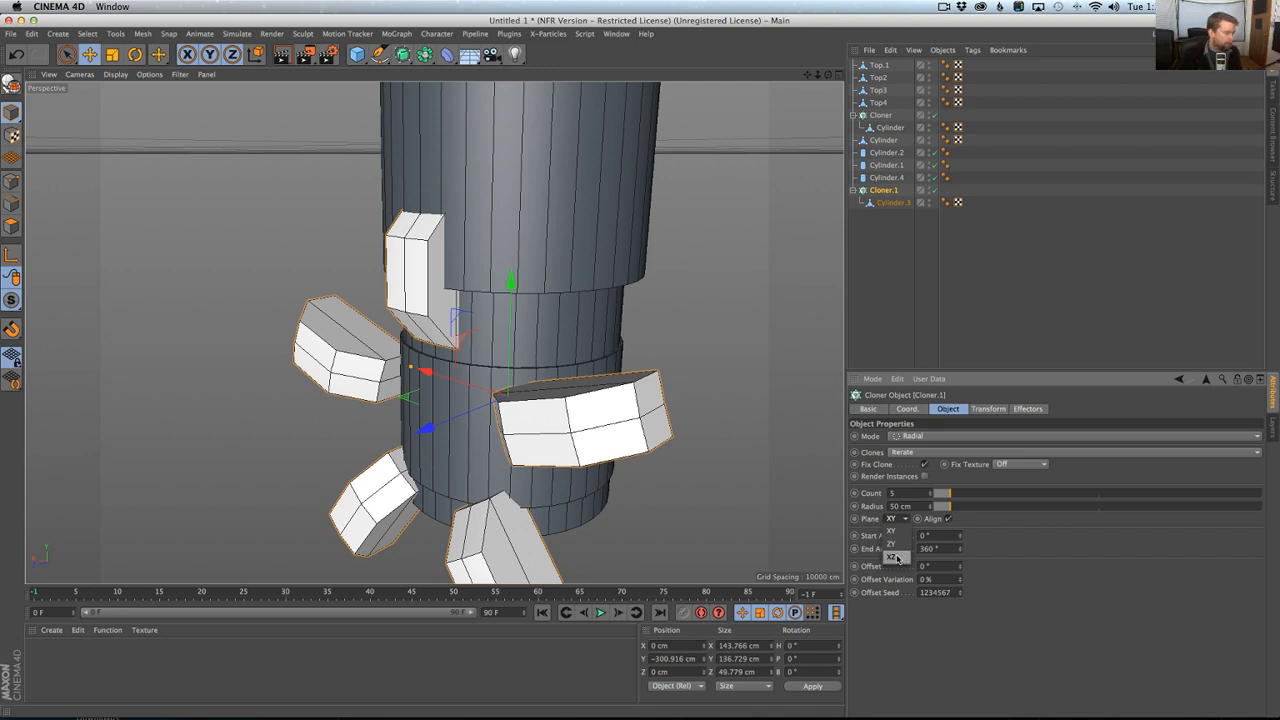
left_click(897, 558)
left_click_drag(680, 346, 657, 421, "alt")
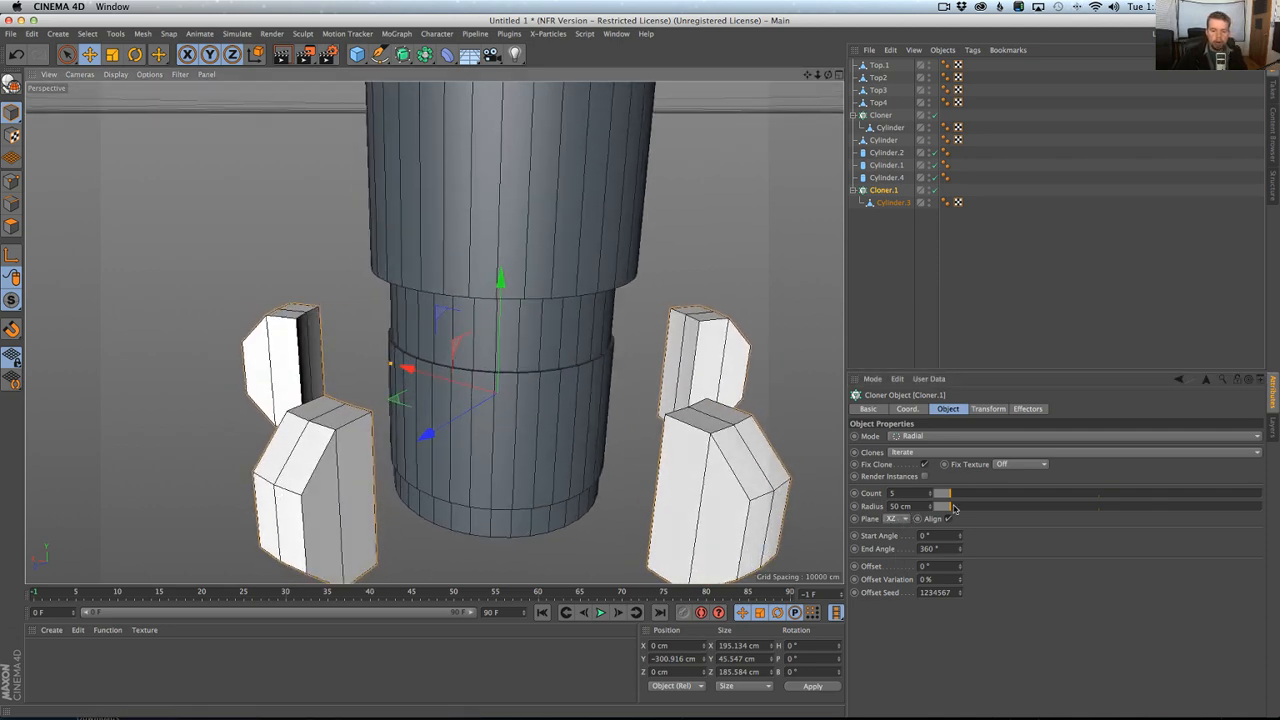
left_click_drag(977, 511, 903, 517)
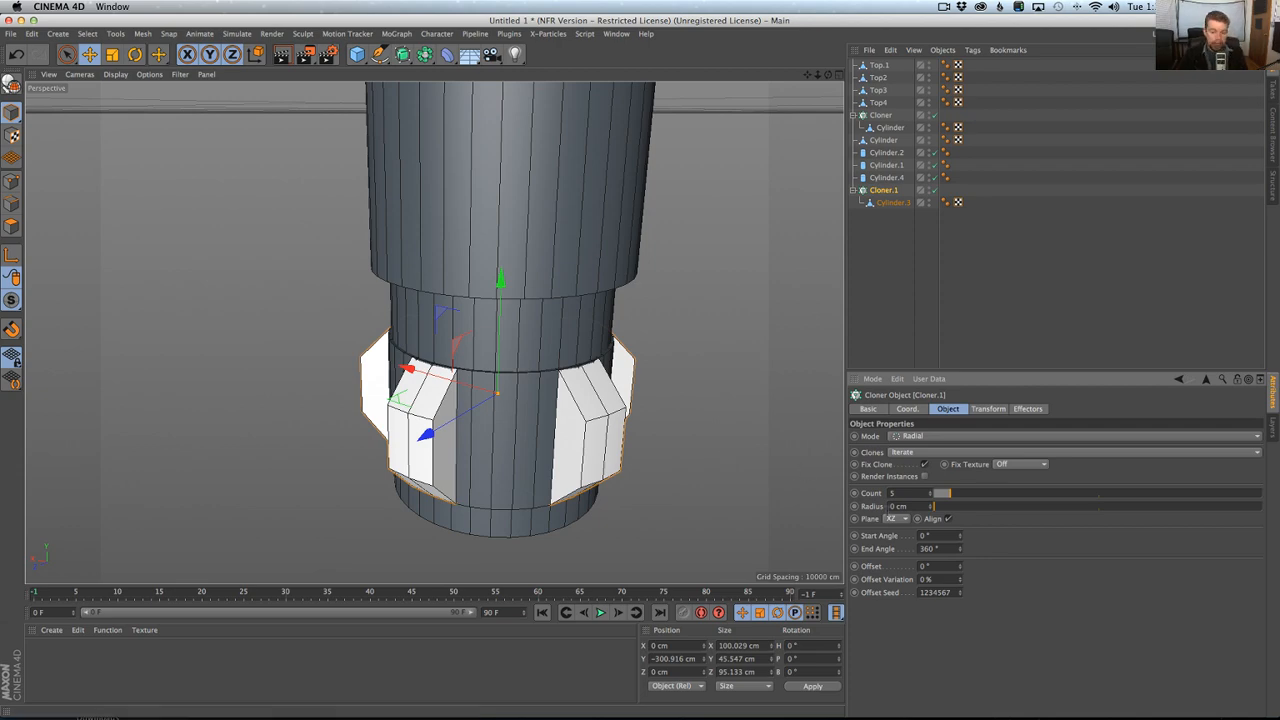
mouse_move(540, 373)
left_mouse_down("alt")
mouse_move(482, 343)
mouse_move(516, 332)
mouse_move(545, 387)
left_mouse_up("alt")
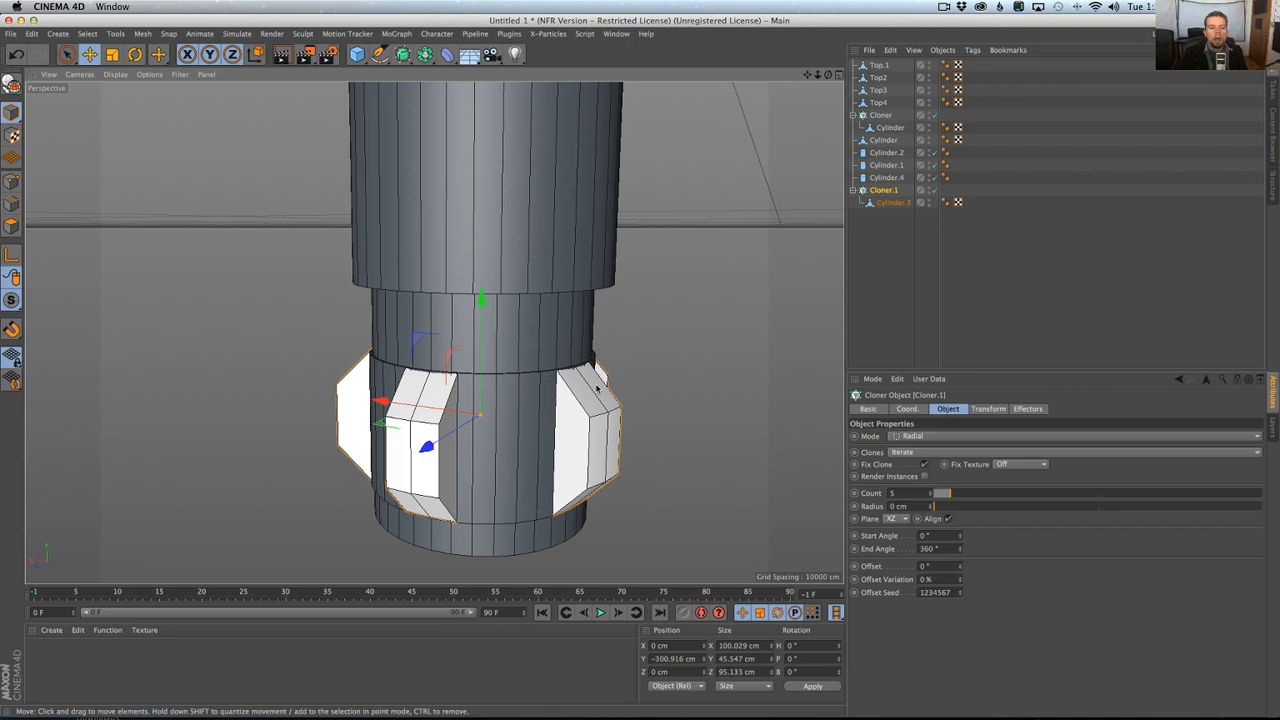
left_click_drag(479, 421, 454, 438, "alt")
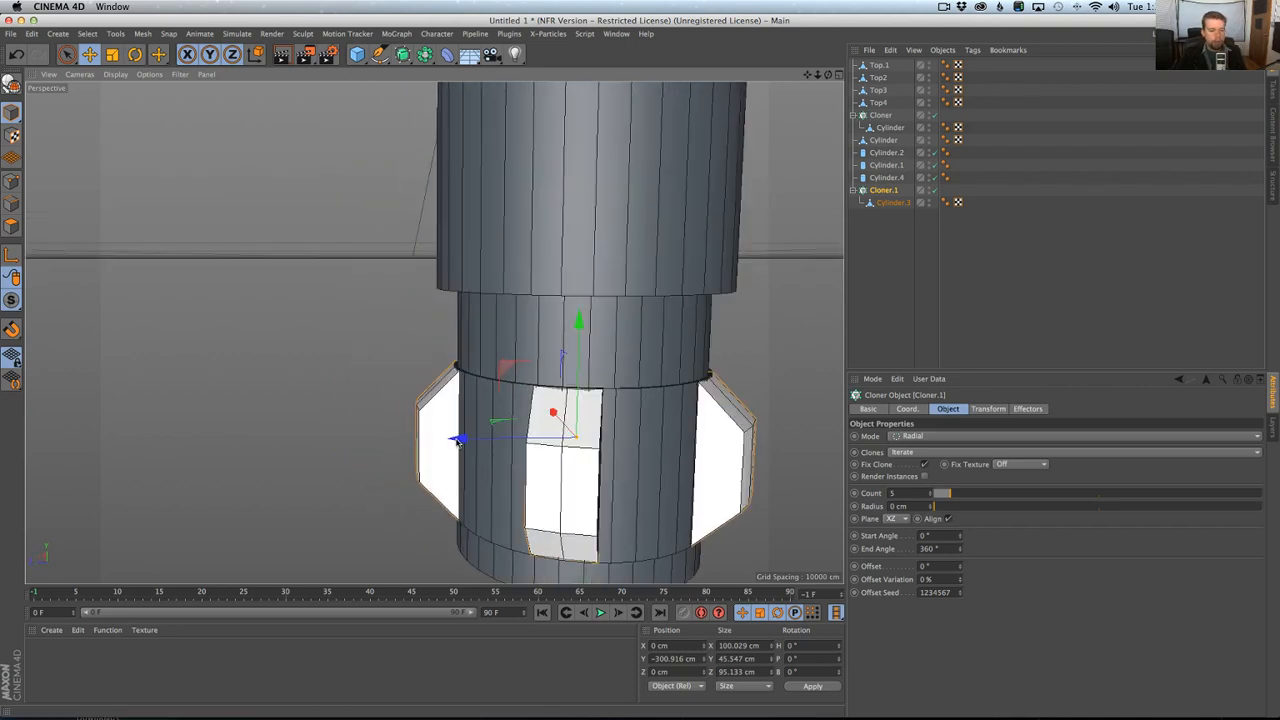
left_click_drag(629, 466, 663, 476, "alt")
Set the radial cloner's count to 7 segments, comparing the ring with the hilt photo in Chrome.
key("super+Tab")
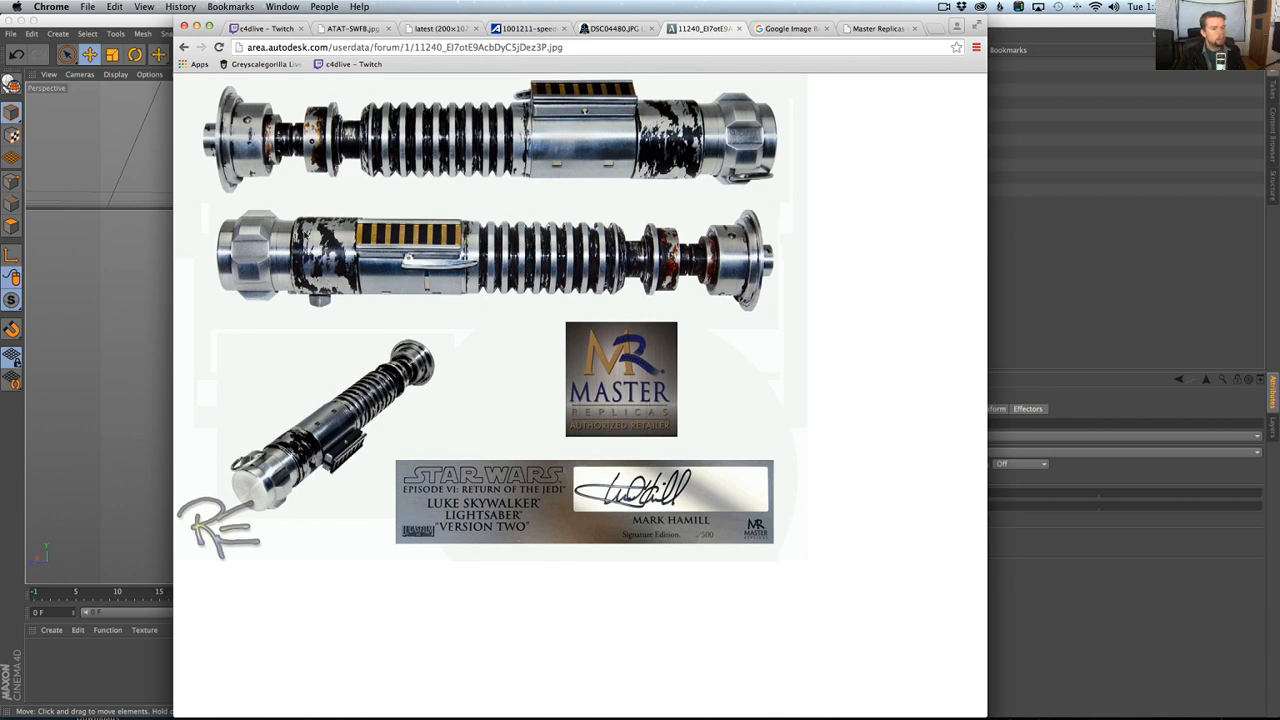
key("super+Tab")
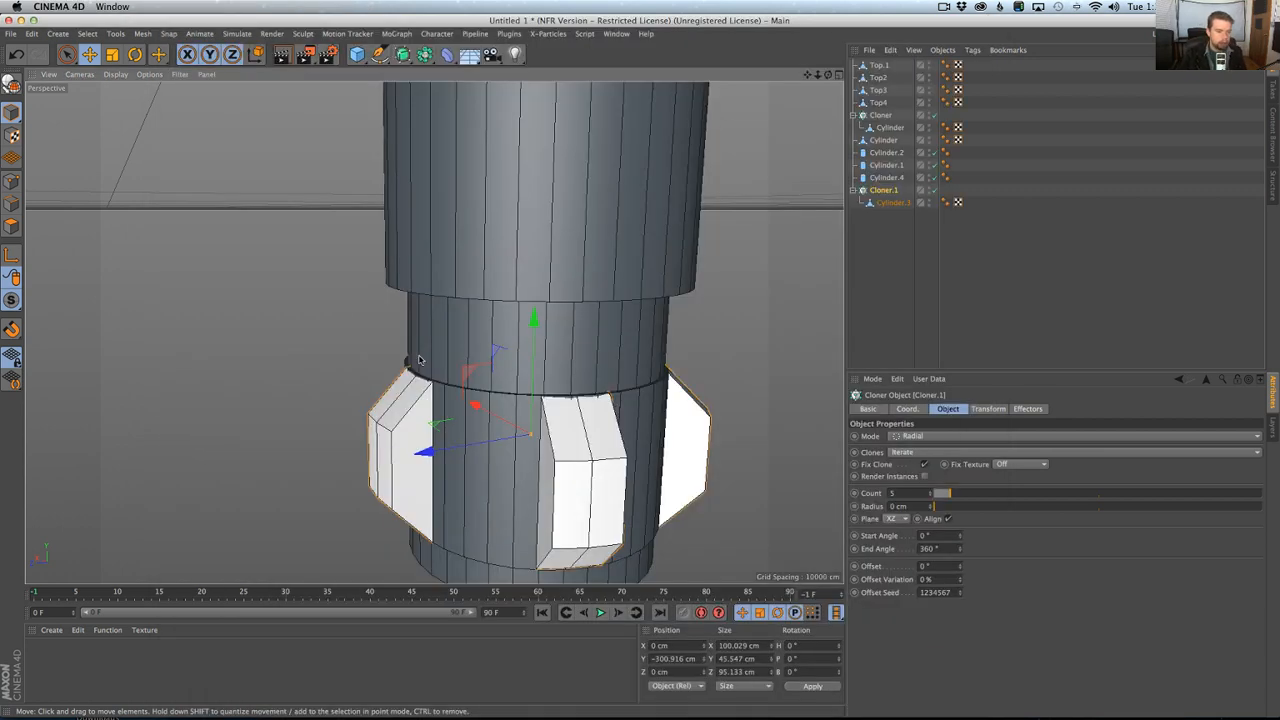
left_click_drag(932, 496, 931, 495)
left_click(931, 495)
mouse_move(640, 400)
left_mouse_down("alt")
mouse_move(714, 446)
mouse_move(660, 415)
mouse_move(651, 429)
mouse_move(549, 415)
mouse_move(603, 423)
left_mouse_up("alt")
left_click(931, 495)
right_click_drag(603, 423, 560, 382, "alt")
middle_click_drag(560, 380, 512, 412, "alt")
left_click_drag(512, 400, 514, 420, "alt")
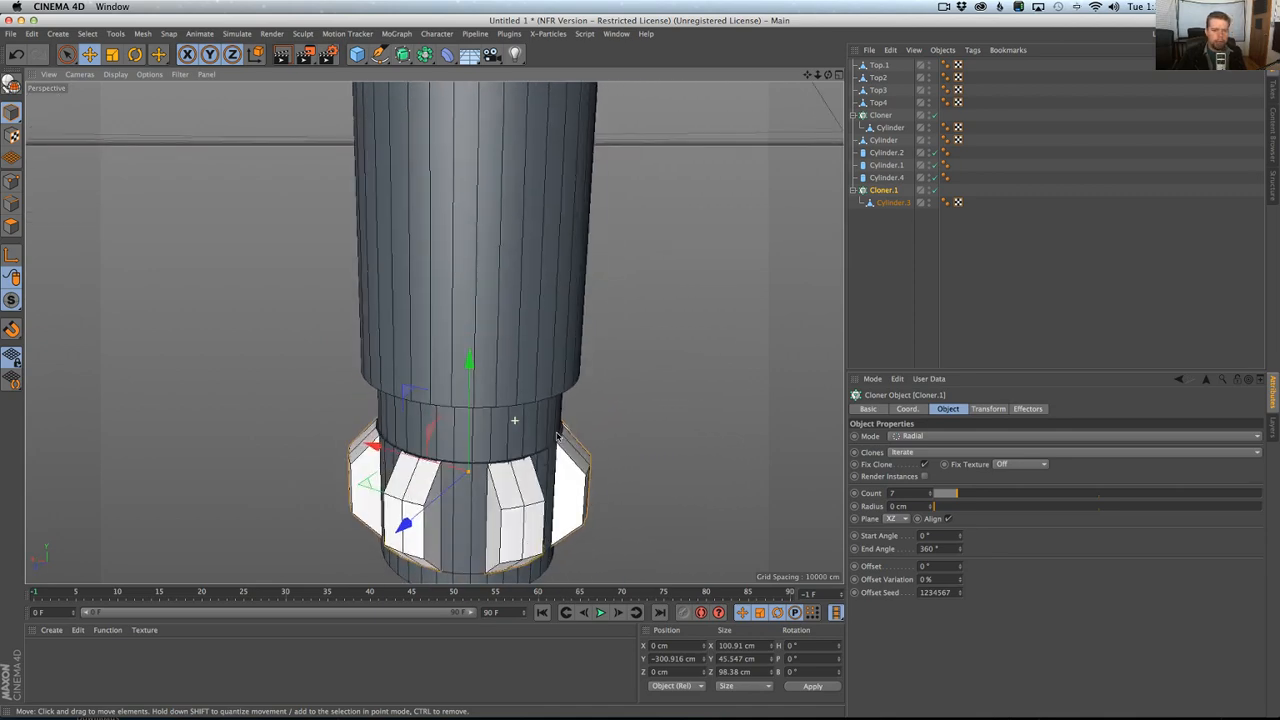
right_click_drag(514, 420, 478, 440, "alt")
middle_click_drag(520, 452, 510, 403, "alt")
mouse_move(510, 403)
left_mouse_down("alt")
mouse_move(486, 398)
mouse_move(418, 290)
mouse_move(600, 414)
mouse_move(641, 377)
mouse_move(478, 400)
mouse_move(520, 425)
left_mouse_up("alt")
key("super+Tab")
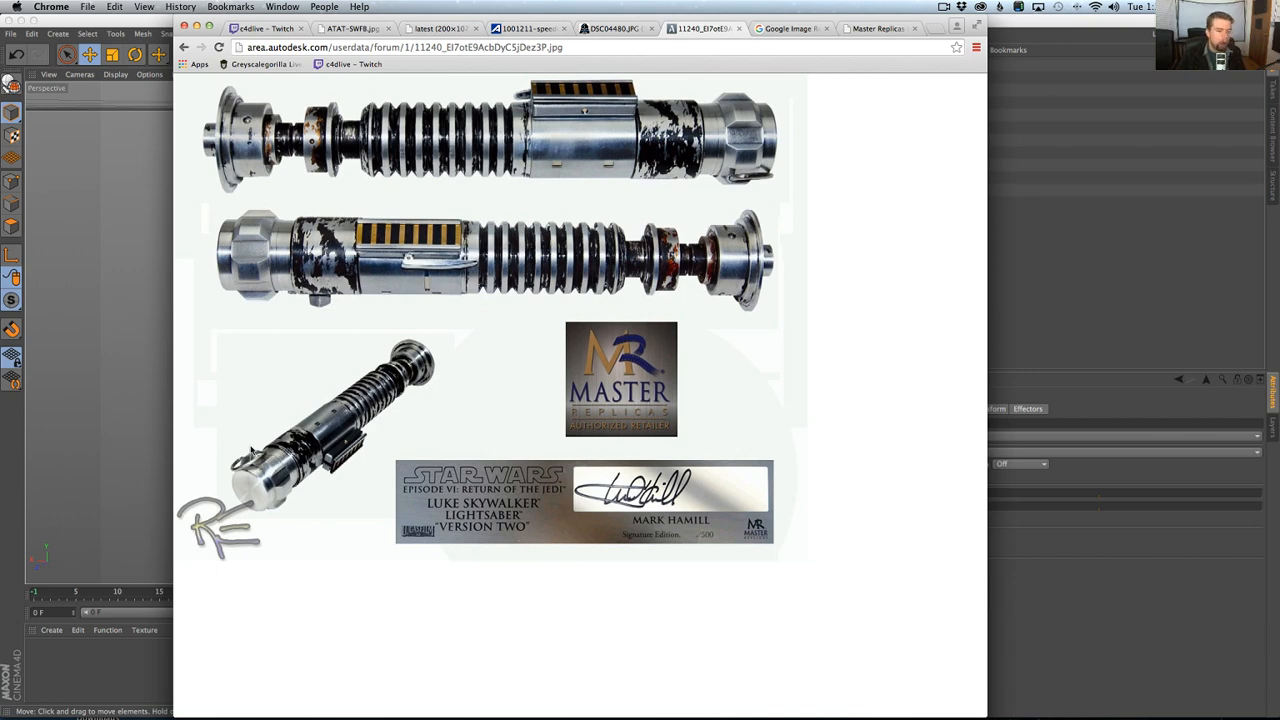
key("super+Tab")
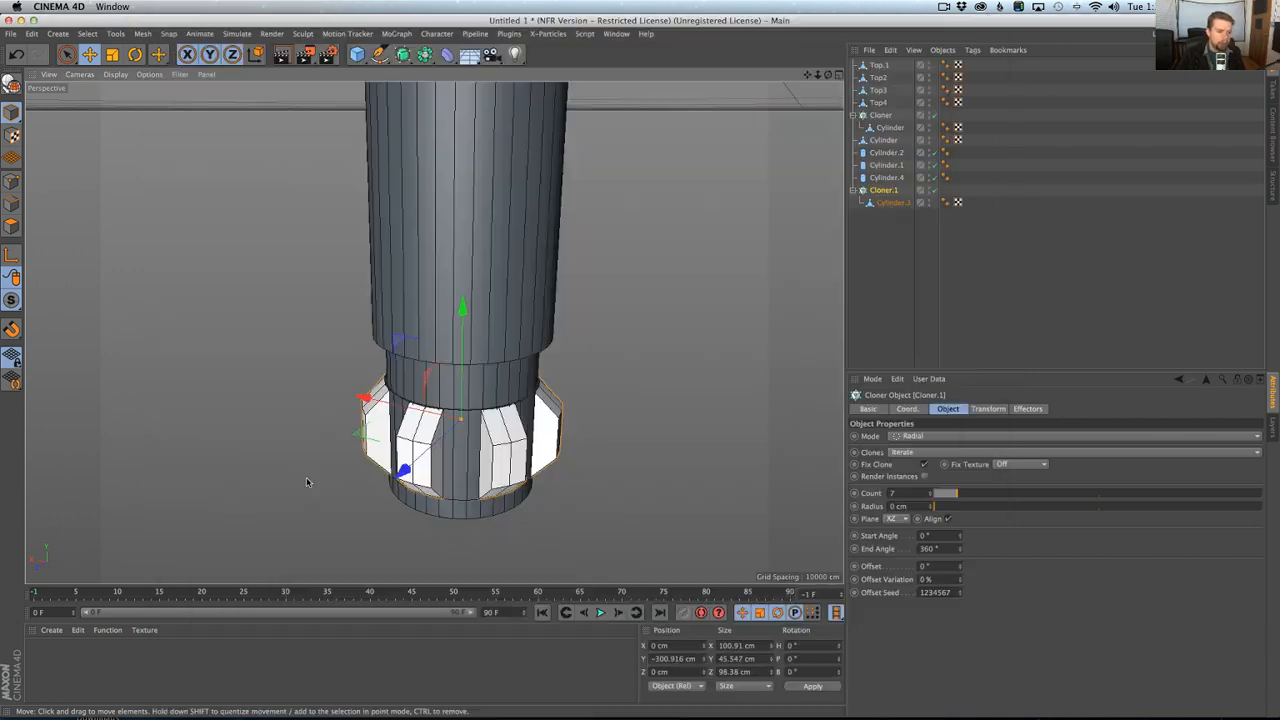
mouse_move(487, 452)
left_mouse_down("alt")
mouse_move(524, 524)
mouse_move(492, 470)
left_mouse_up("alt")
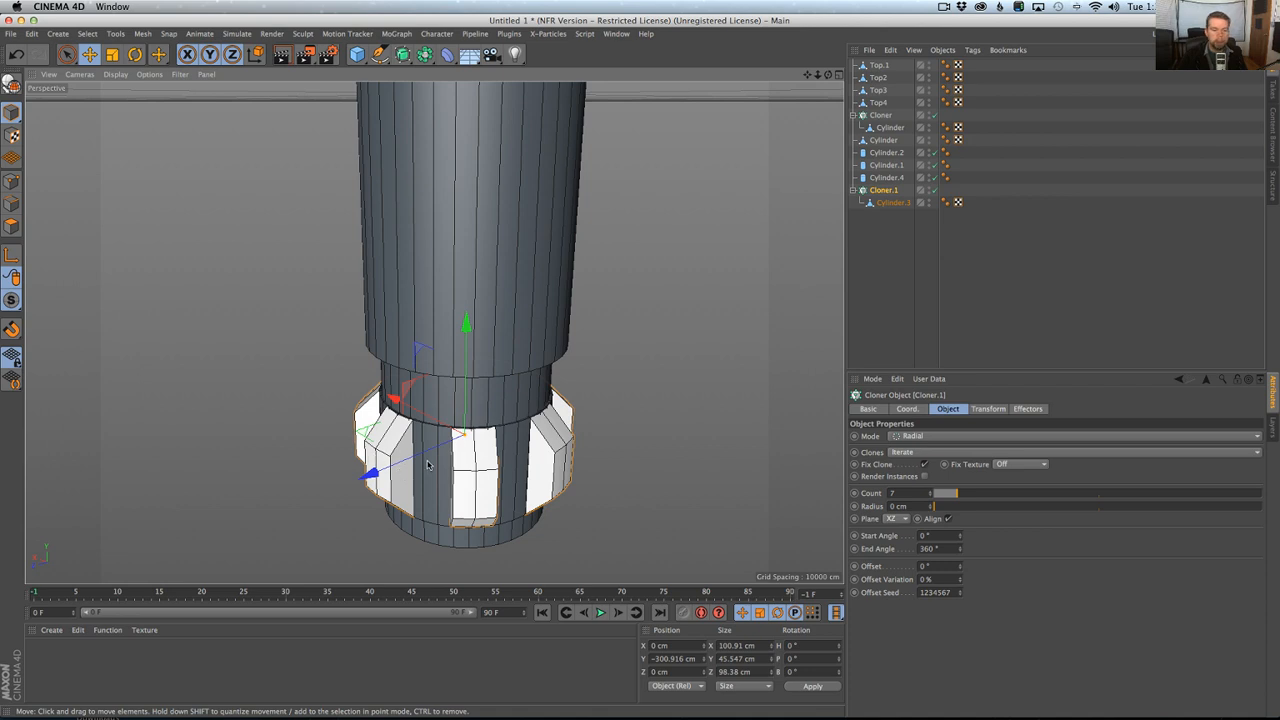
left_click(357, 54)
left_click(614, 70)
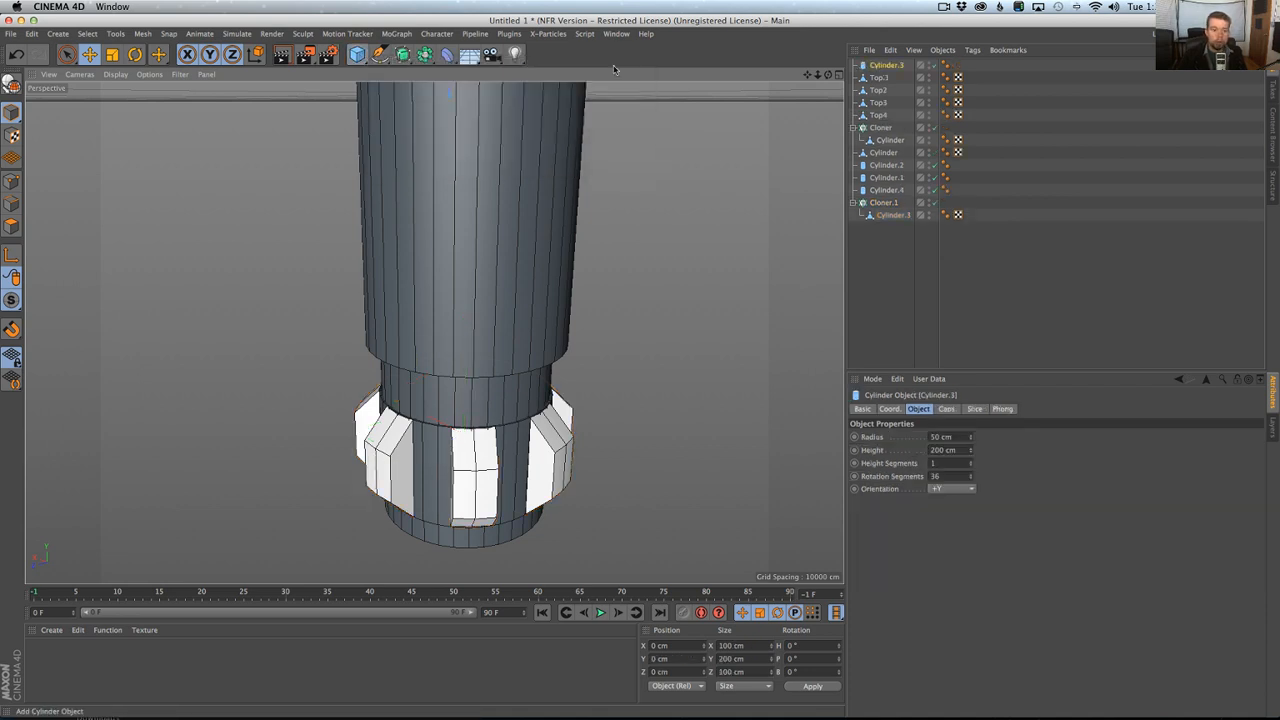
key("super+z")
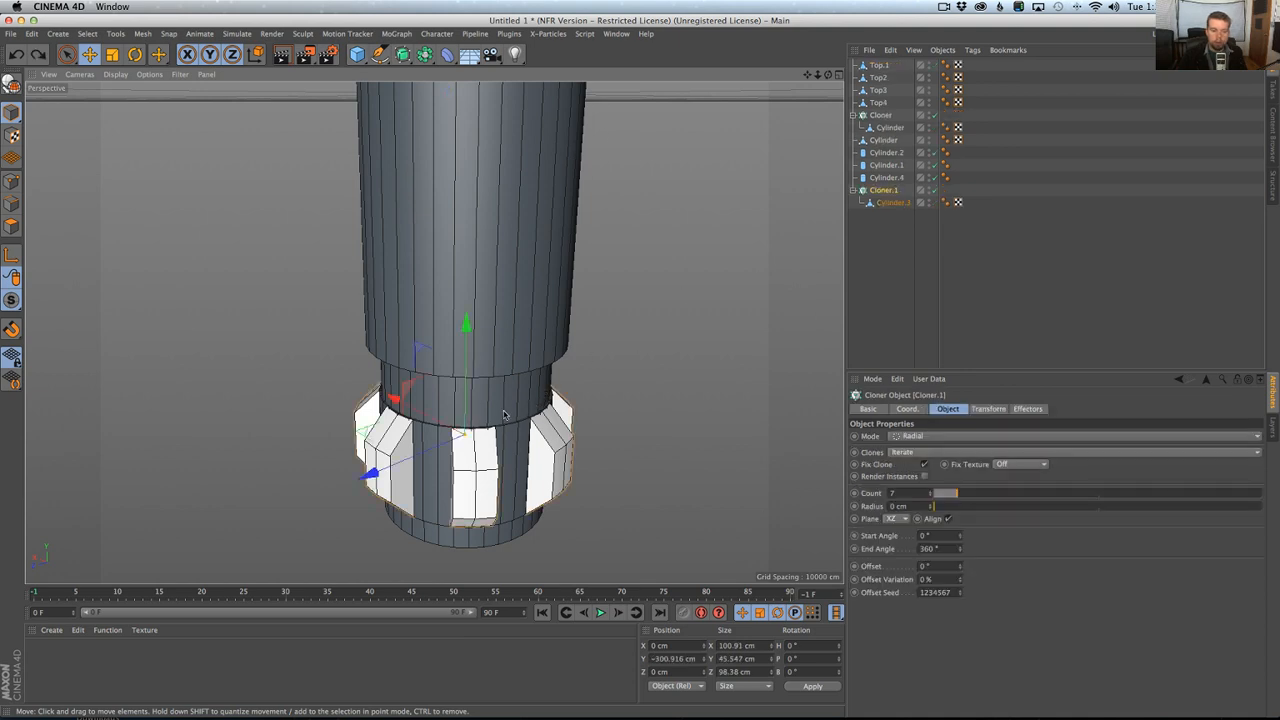
Duplicate Cylinder.4 below Cloner.1 in the hierarchy and move the copy outward along Z to about 27.6 cm.
left_click(441, 477)
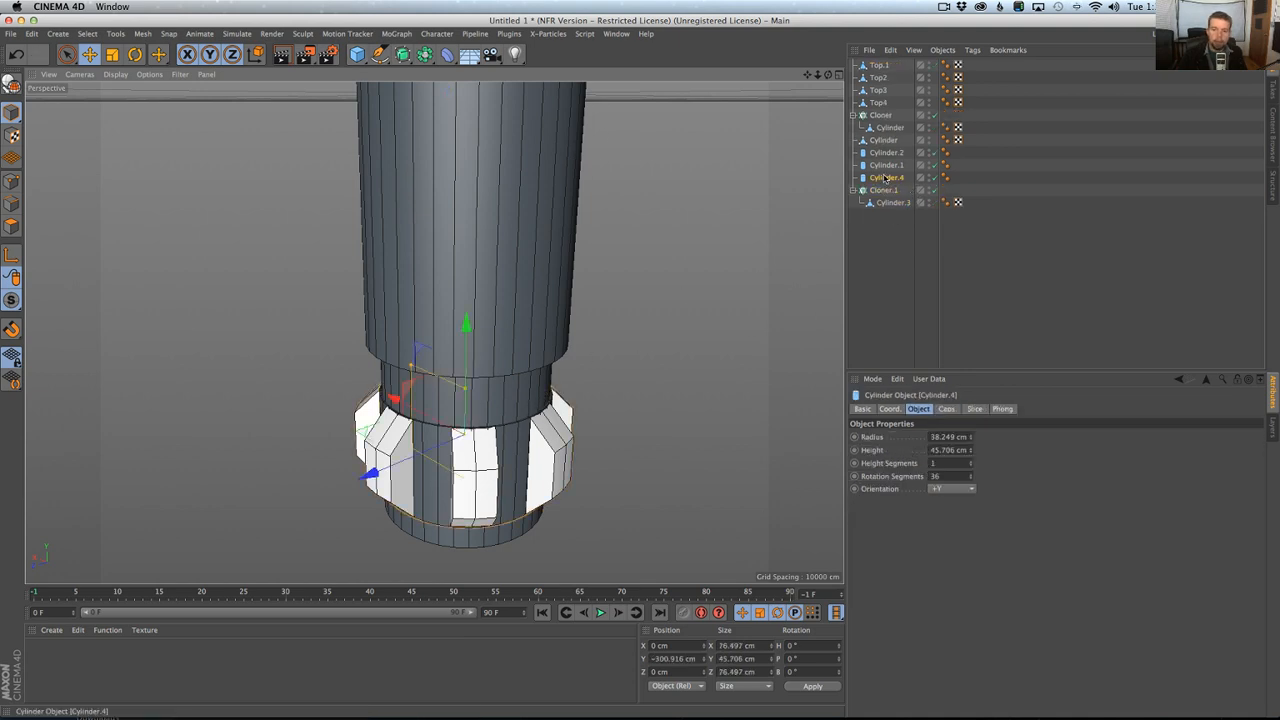
left_click_drag(886, 177, 893, 240)
left_click_drag(900, 300, 900, 300, "ctrl")
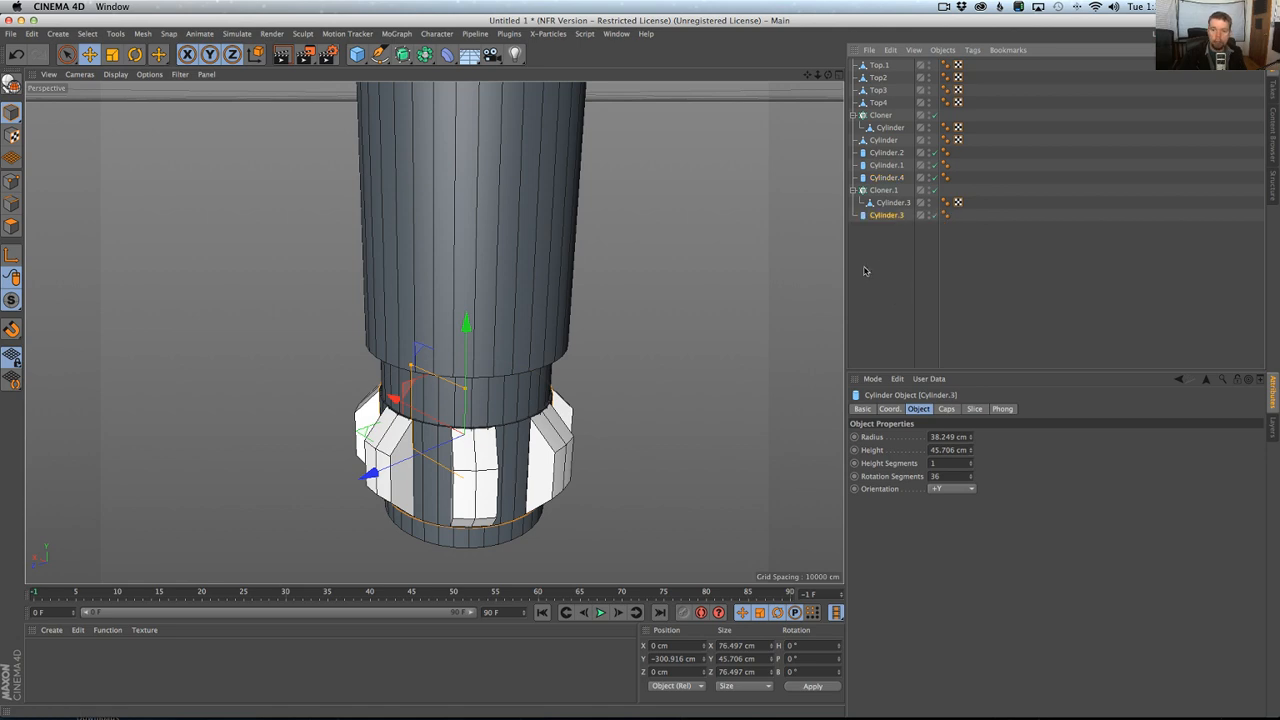
left_click_drag(366, 468, 320, 498)
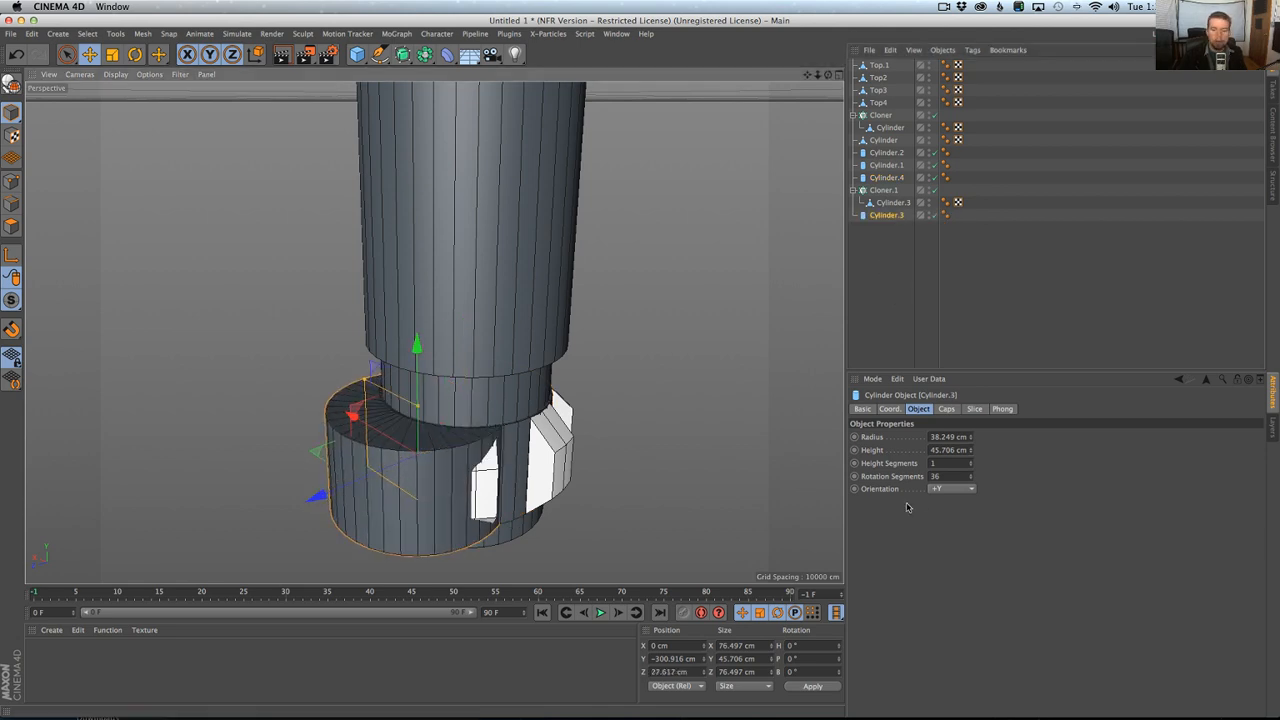
Orient the duplicated cylinder along +X, shrink its radius to about 4.5 cm, and move it outward to pass through a facet segment.
left_click(950, 488)
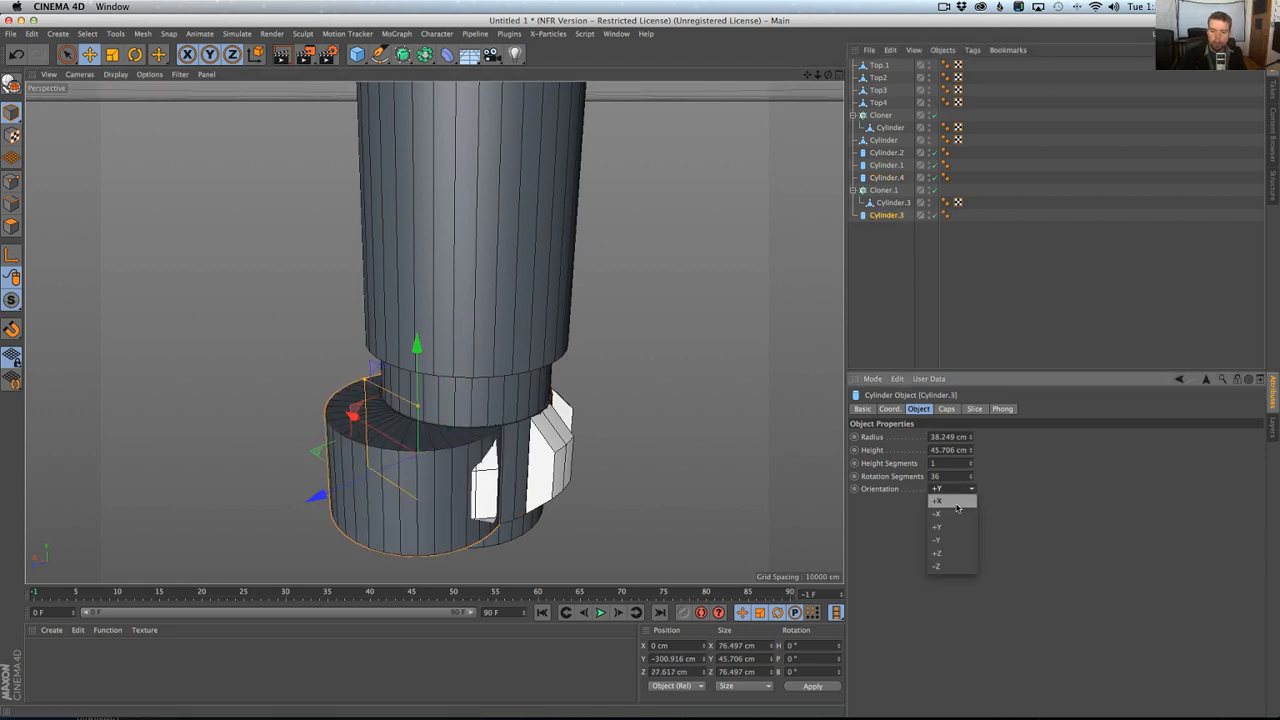
left_click(944, 500)
left_click_drag(406, 508, 380, 452)
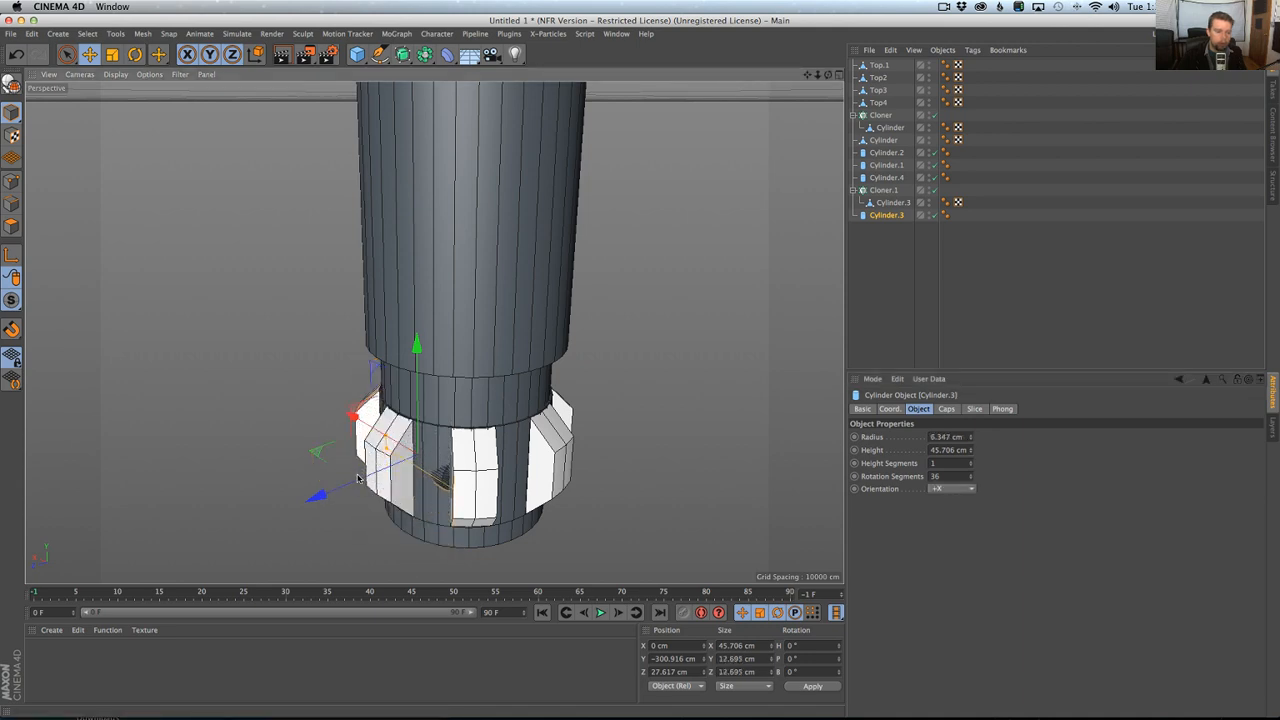
left_click_drag(357, 478, 401, 496)
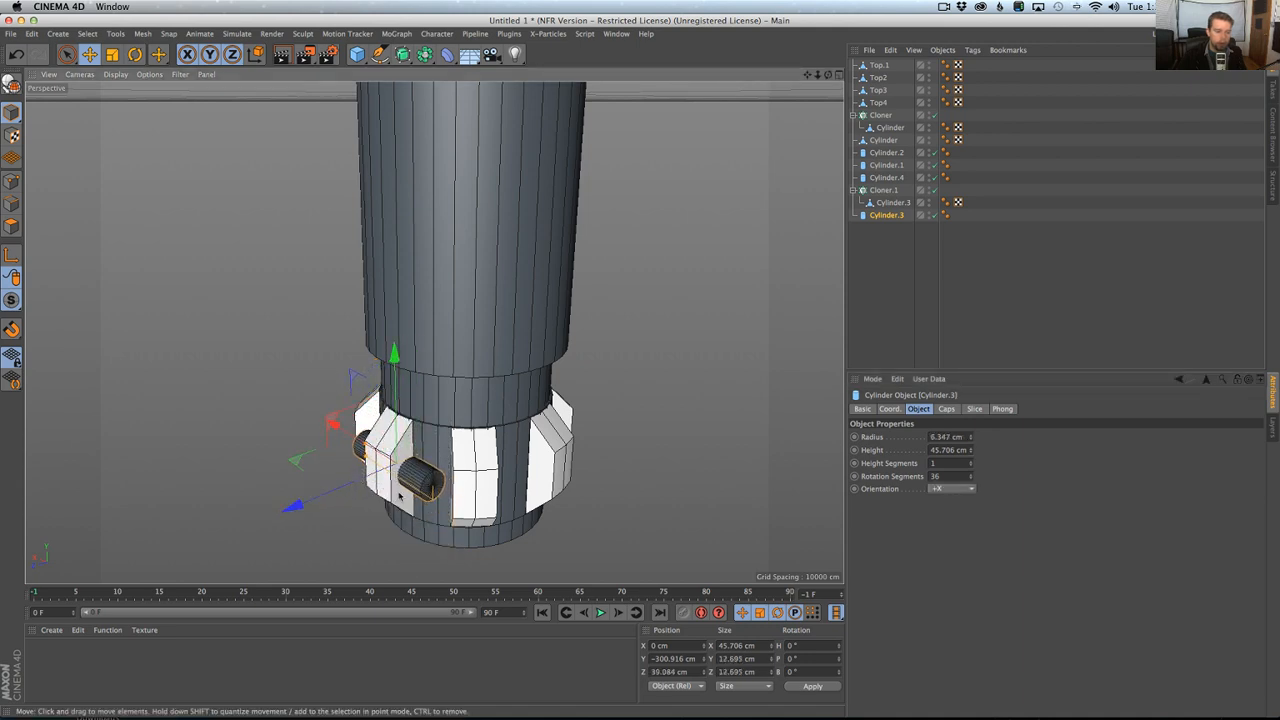
left_click_drag(366, 454, 367, 456)
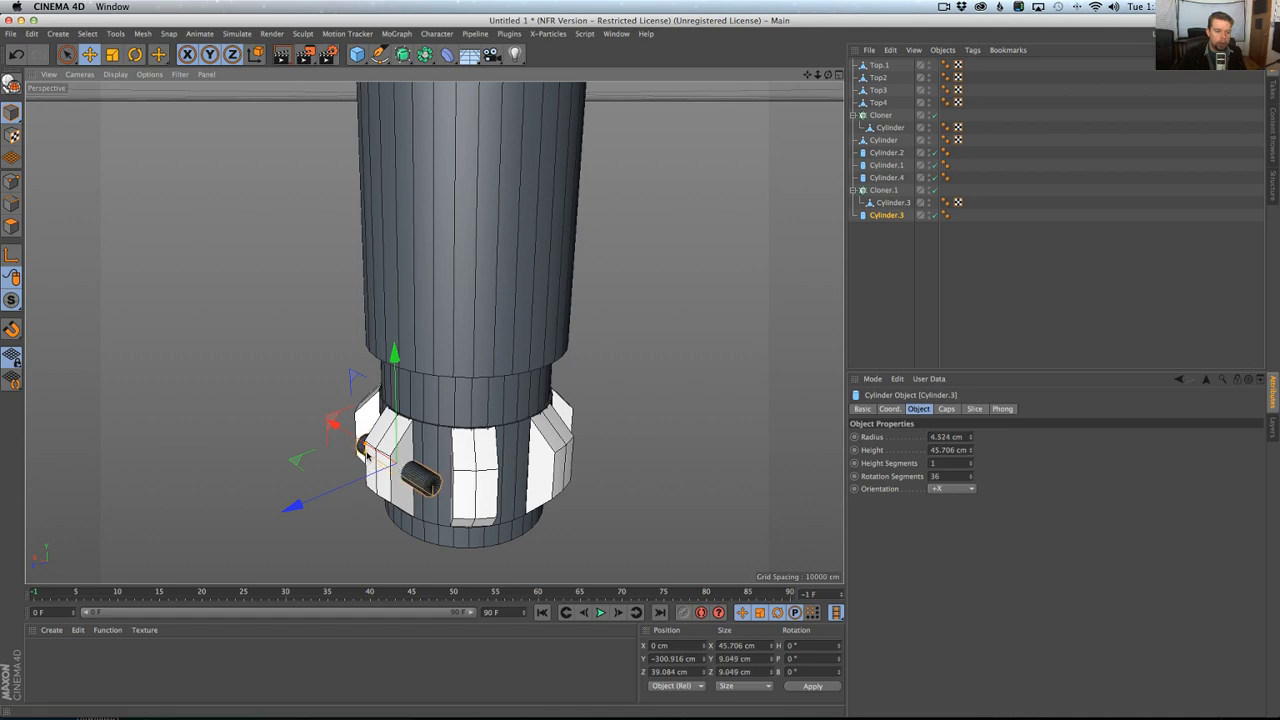
Refine the small cylinder's fit through the segment, moving it to Z about 41.7 cm with a radius of about 4.4 cm.
right_click_drag(462, 460, 489, 460, "alt")
left_click_drag(489, 460, 435, 468, "alt")
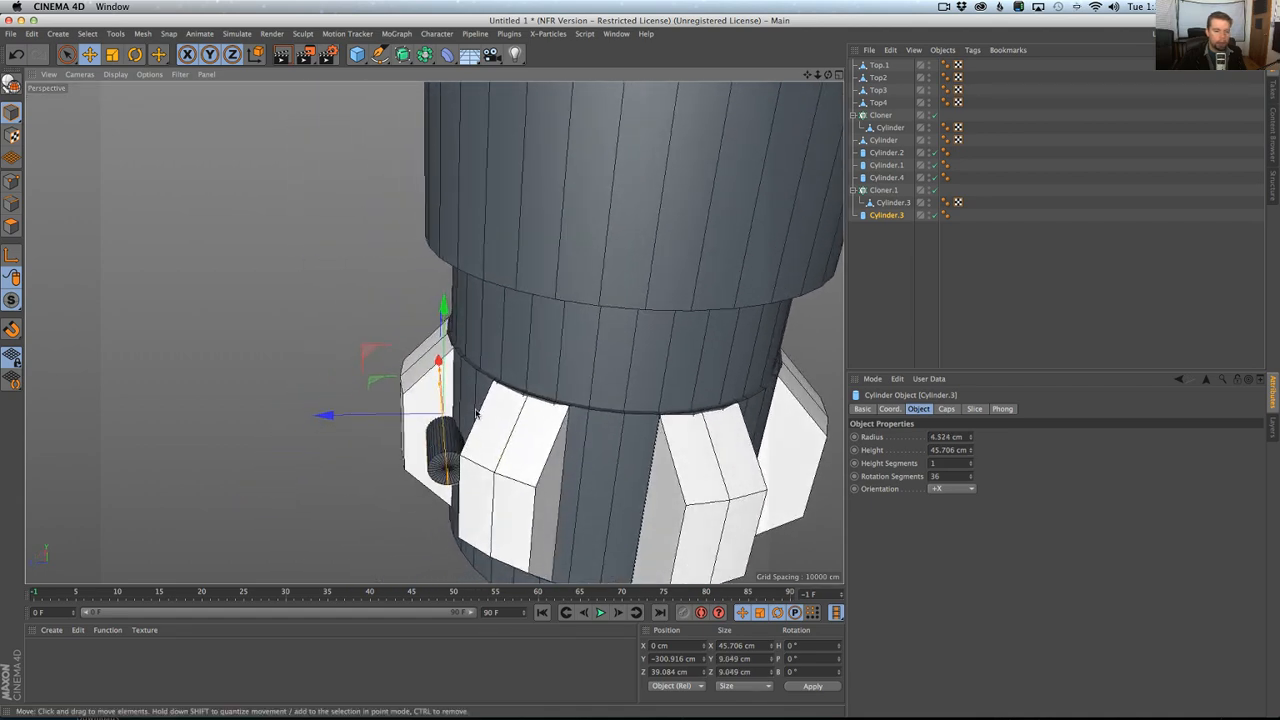
left_click_drag(350, 416, 447, 415)
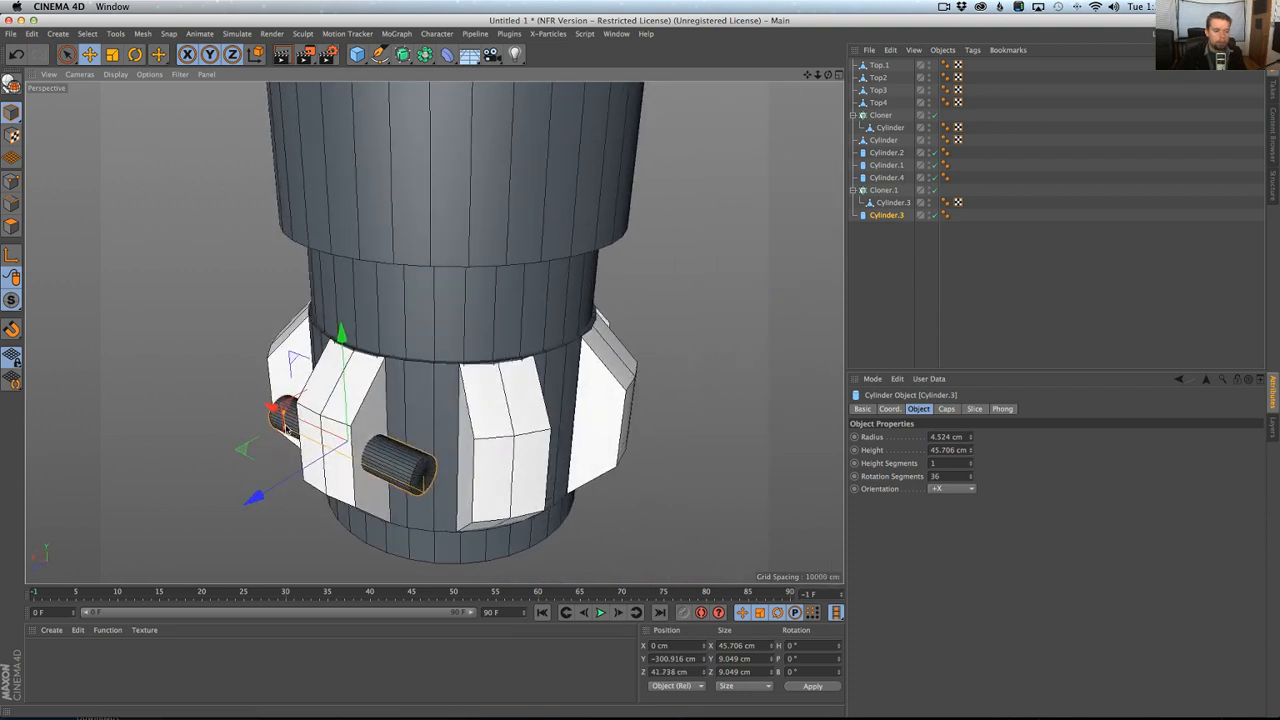
left_click_drag(286, 430, 286, 430)
mouse_move(420, 434)
left_mouse_down("alt")
mouse_move(372, 433)
mouse_move(412, 438)
left_mouse_up("alt")
mouse_move(412, 438)
right_mouse_down("alt")
mouse_move(374, 459)
mouse_move(402, 456)
right_mouse_up("alt")
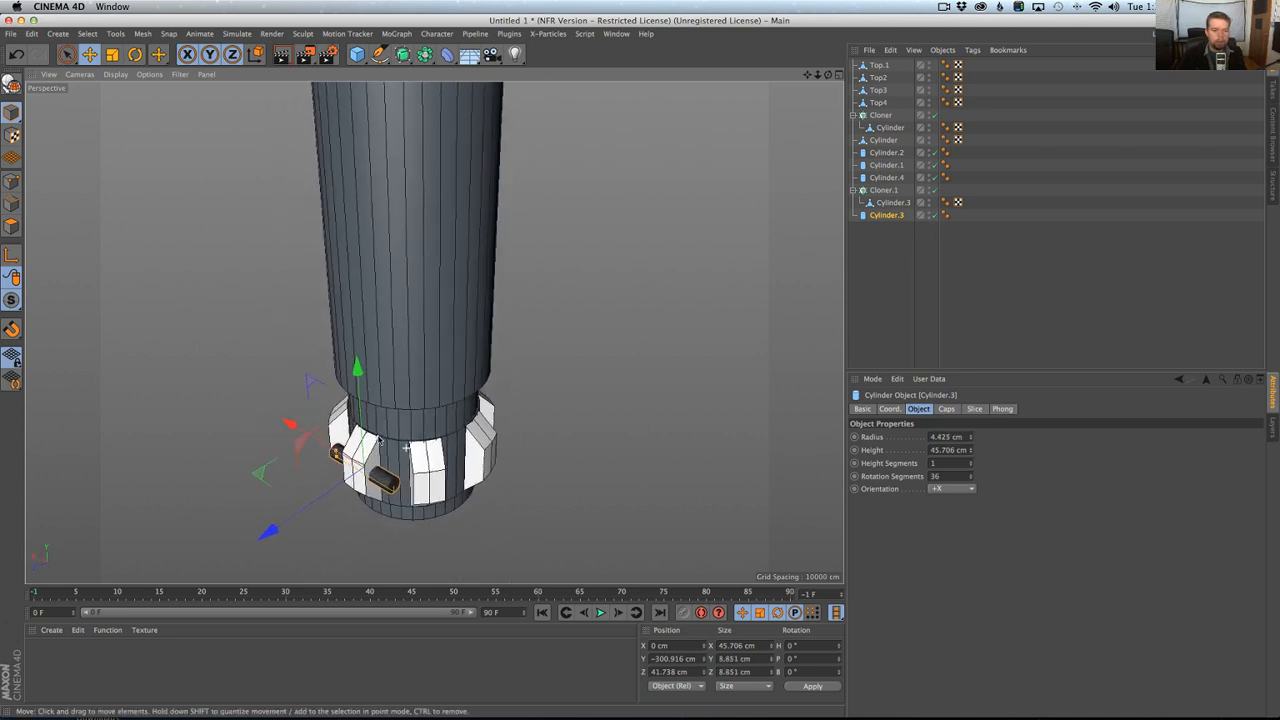
Add a Boole object and nest Cloner.1 and the small cylinder in it, so the cylinder is subtracted from the segments.
left_click(425, 54)
left_click(652, 71)
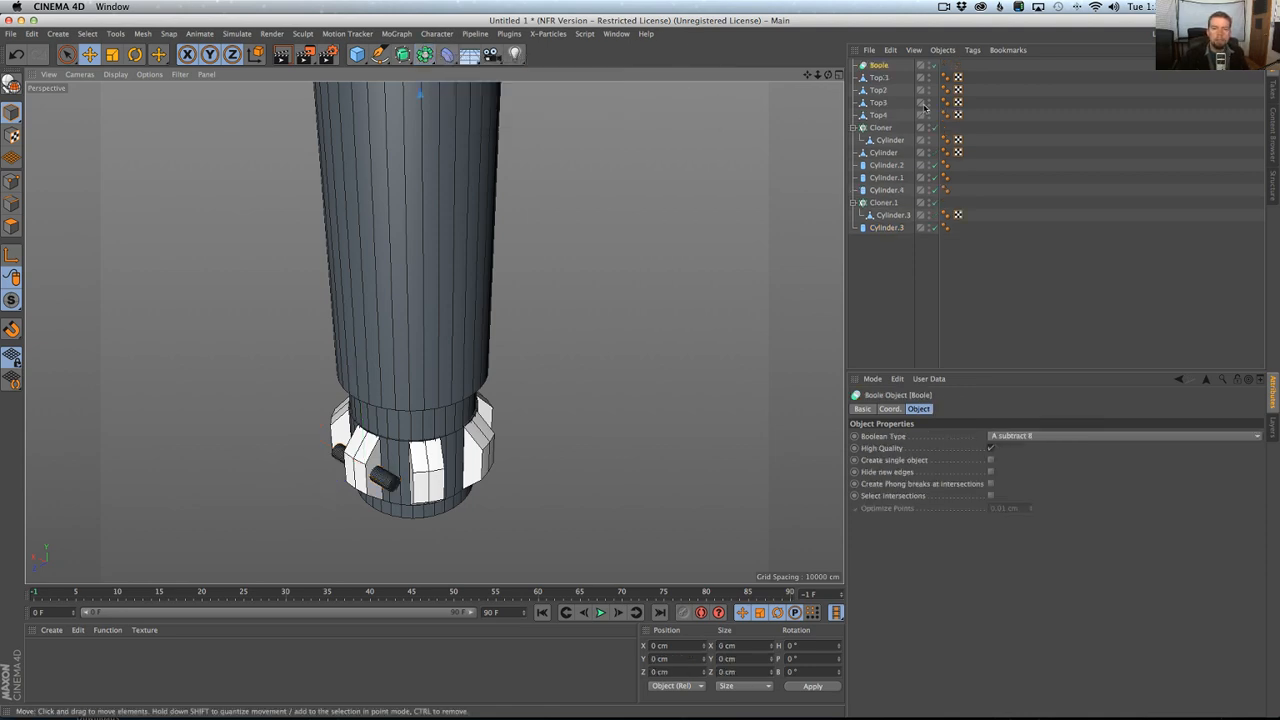
left_click_drag(870, 200, 878, 190)
left_click(885, 204)
left_click(886, 227, "ctrl")
left_click(420, 418)
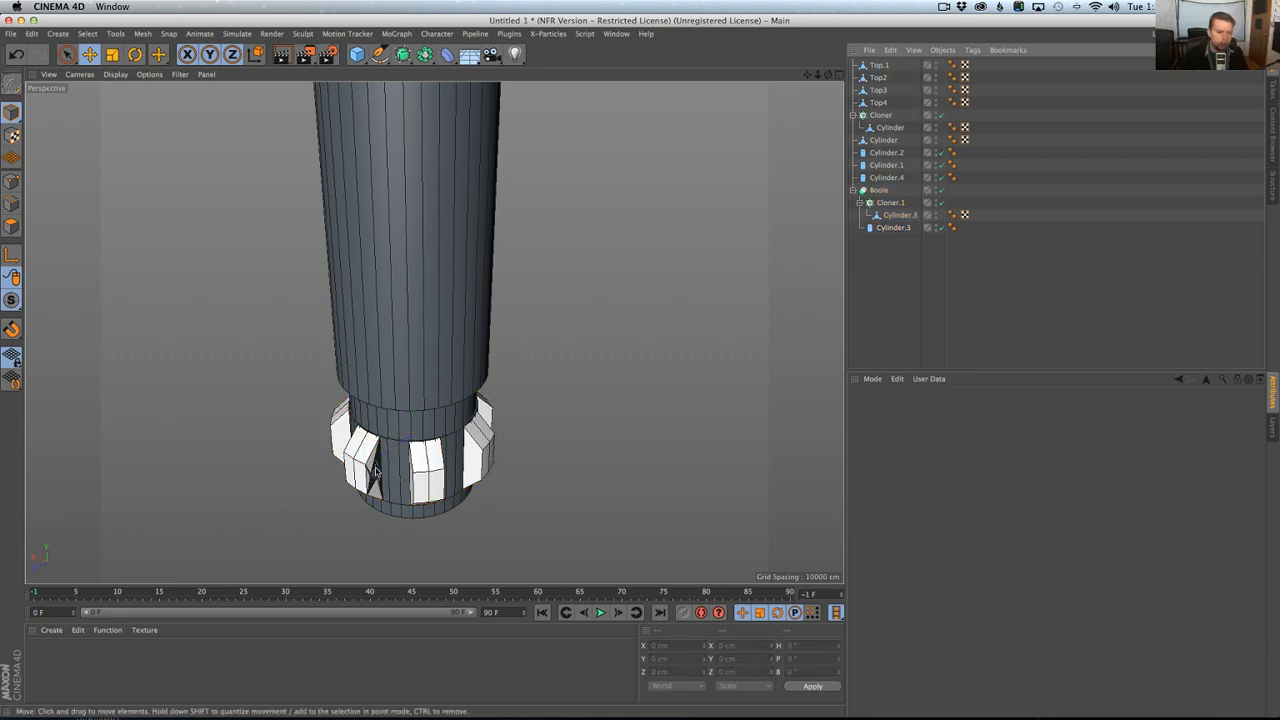
Examine the hole cut through the facet segment and compare the pommel with the hilt photo in Chrome.
scroll(376, 470, "up", 10)
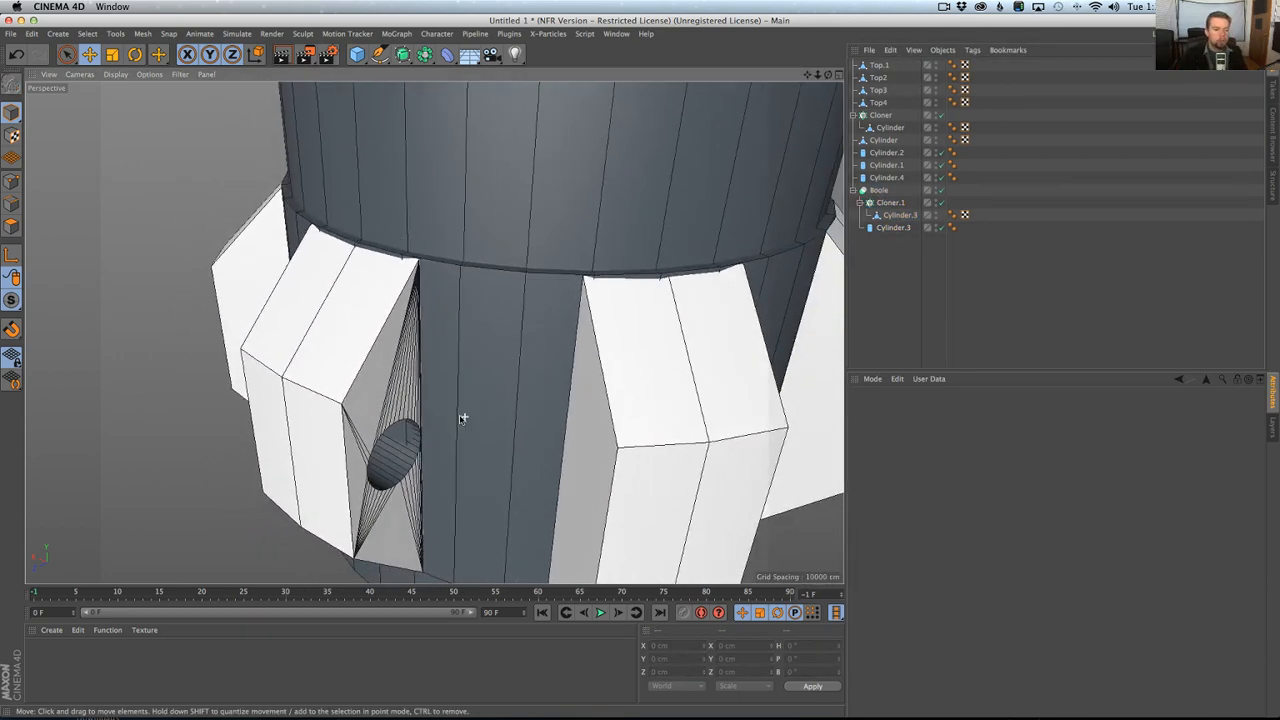
left_click_drag(461, 418, 462, 417, "alt")
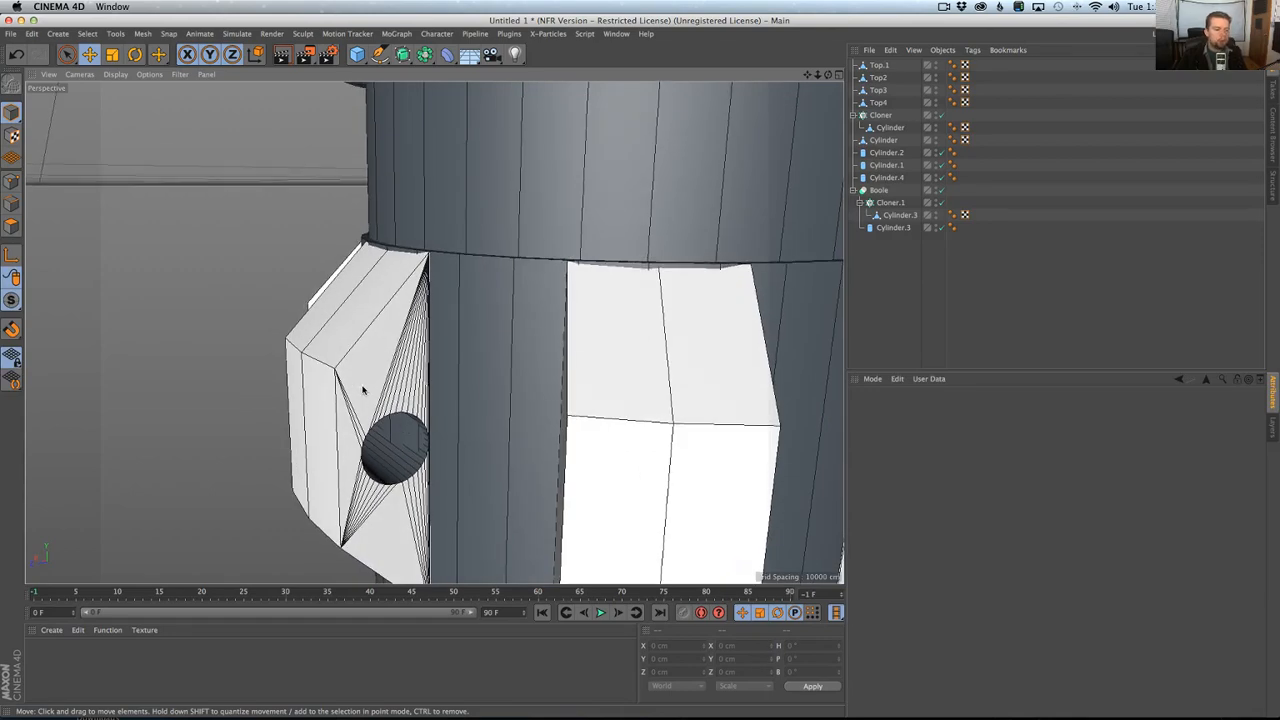
left_click_drag(362, 387, 448, 408, "alt")
left_click_drag(371, 353, 399, 393, "alt")
scroll(298, 344, "down", 5)
key("super+Tab")
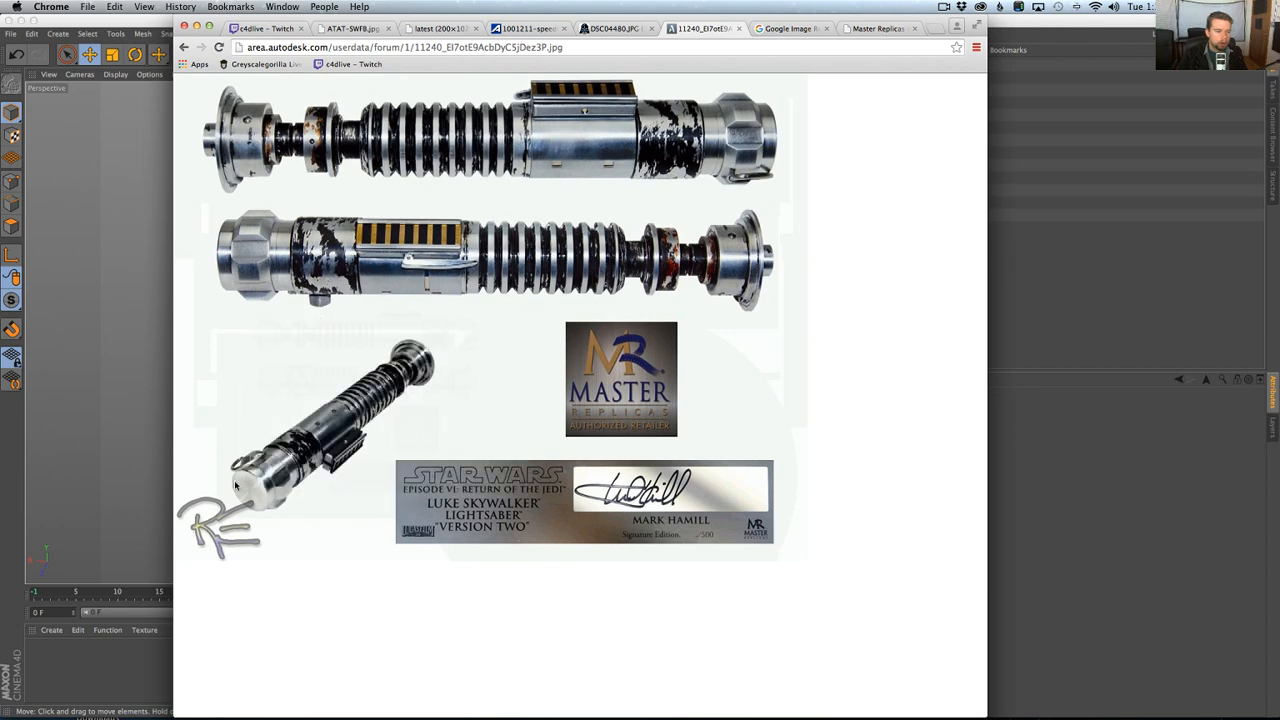
key("super+Tab")
left_click_drag(481, 334, 573, 333, "alt")
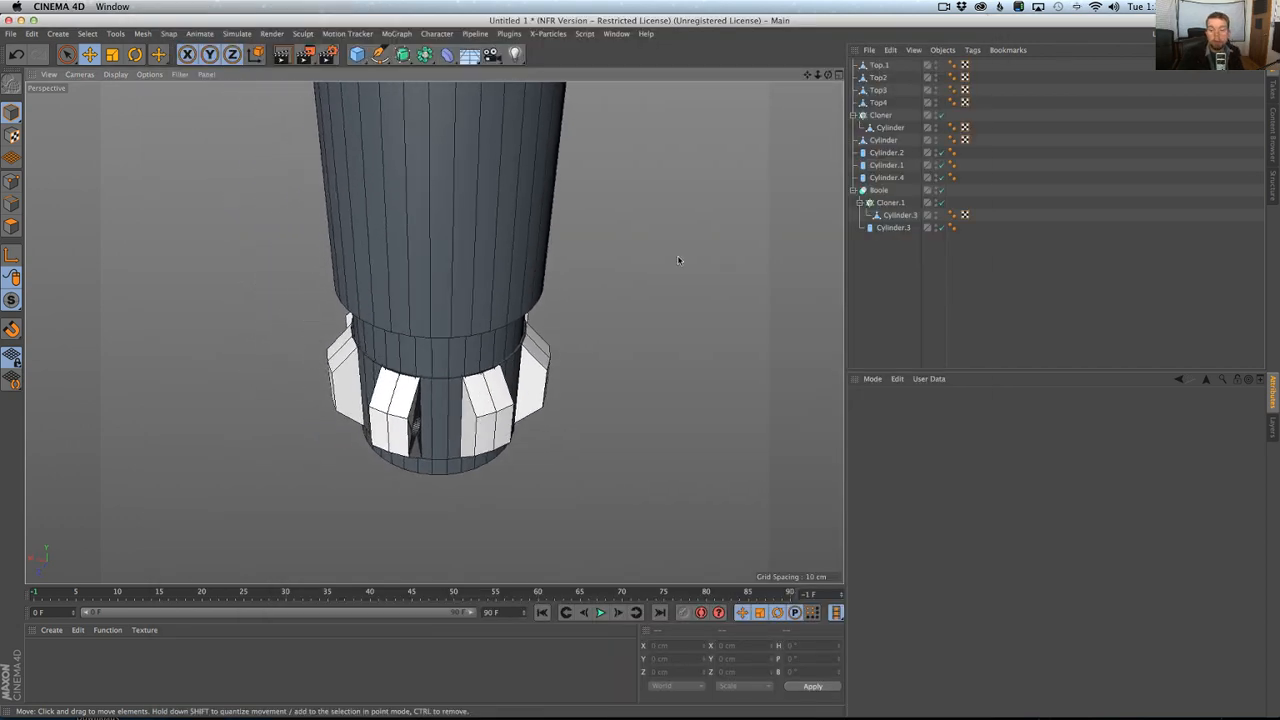
left_click_drag(677, 260, 450, 121, "alt")
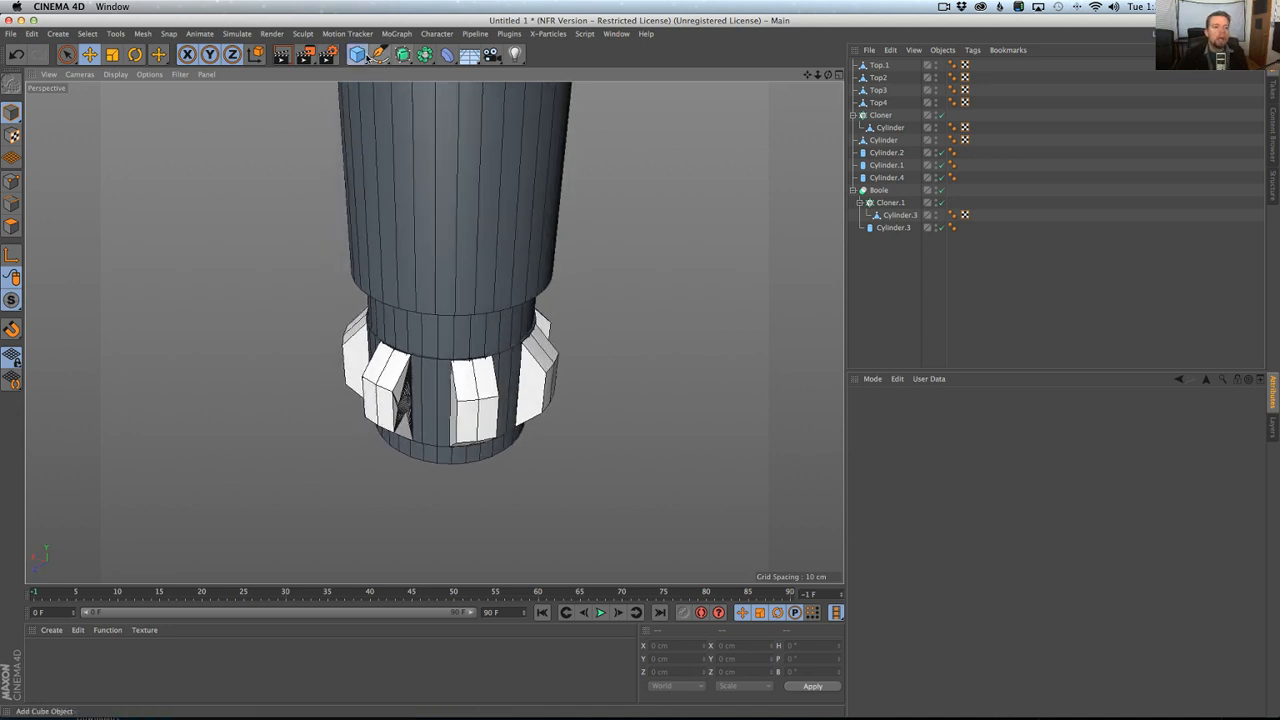
Add an Arc spline to the scene.
left_click(357, 54)
left_click(386, 35)
left_click(380, 40)
left_click(380, 54)
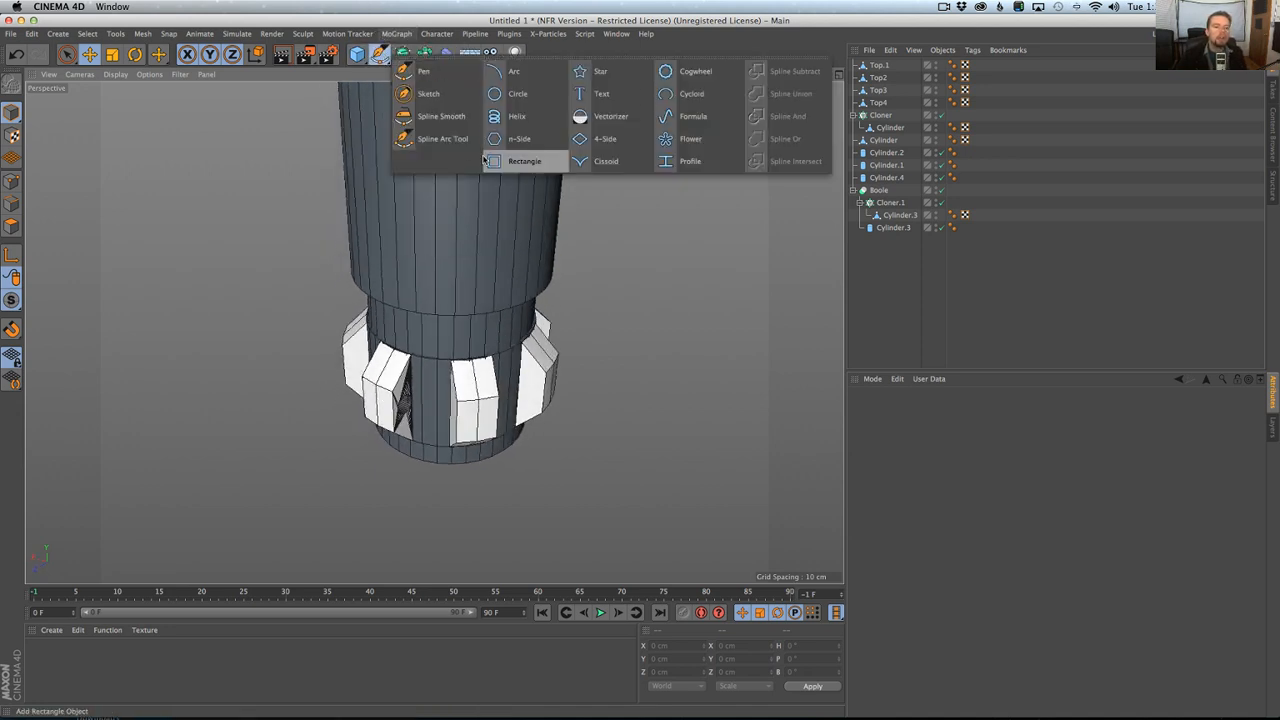
left_click(545, 79)
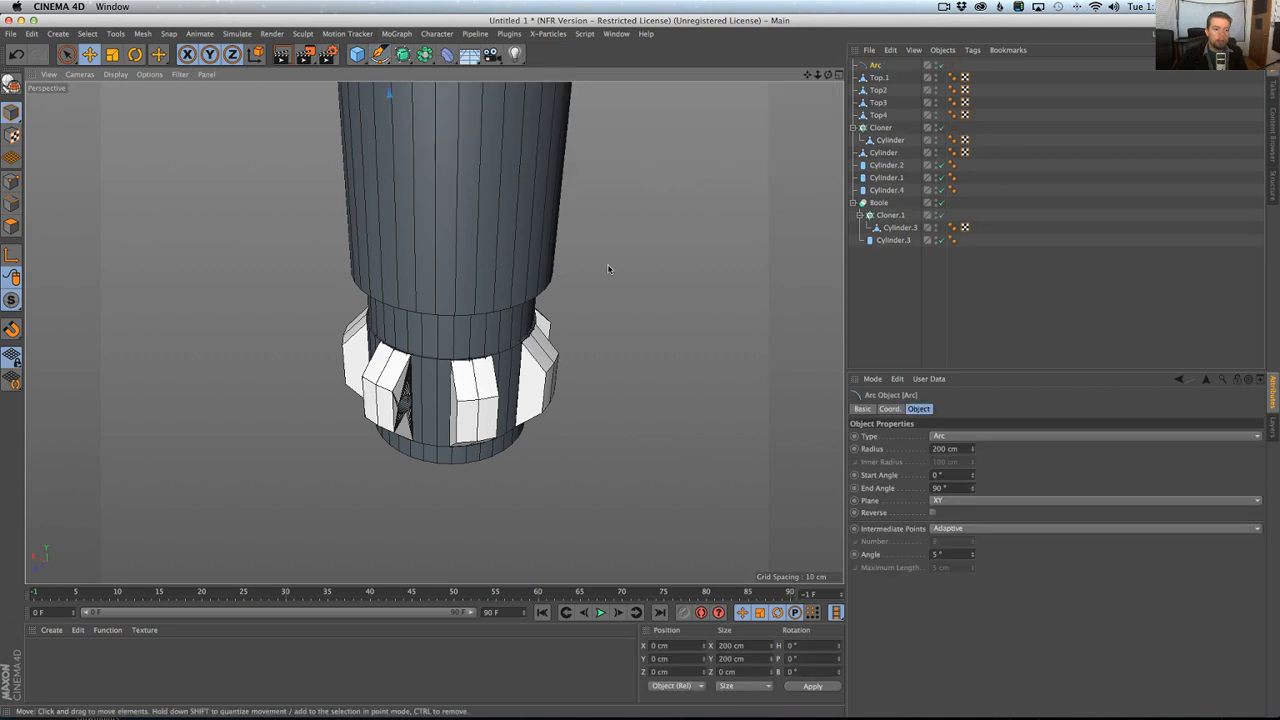
Nest the Arc under the small hole cylinder Cylinder.3 and reset its position, scale and rotation with Reset PSR.
left_click_drag(893, 80, 891, 240)
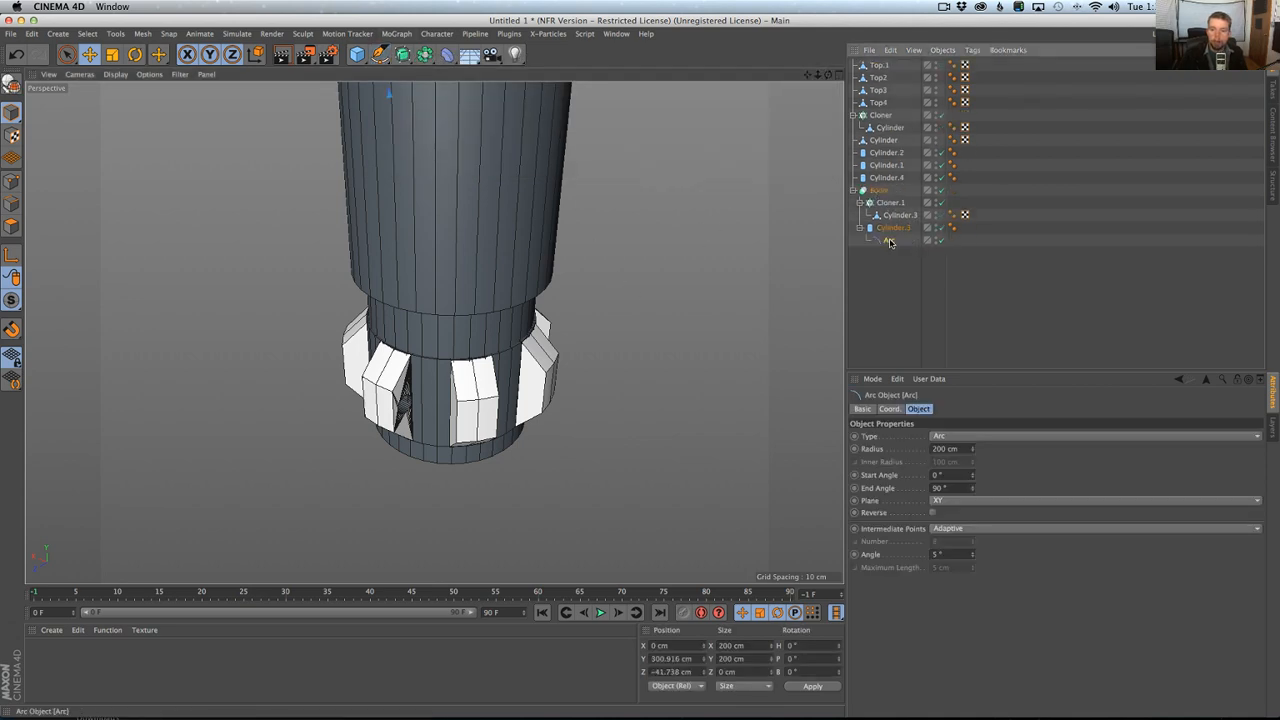
key("shift+c")
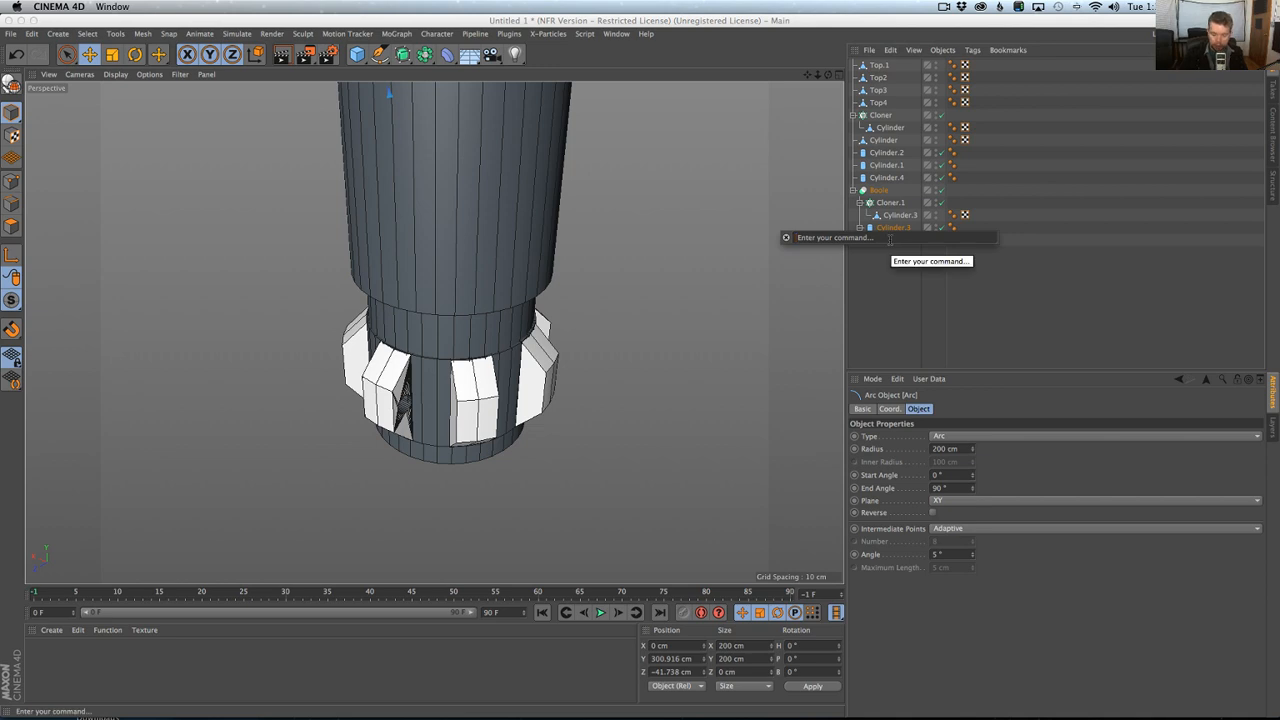
type("psr")
key("Return")
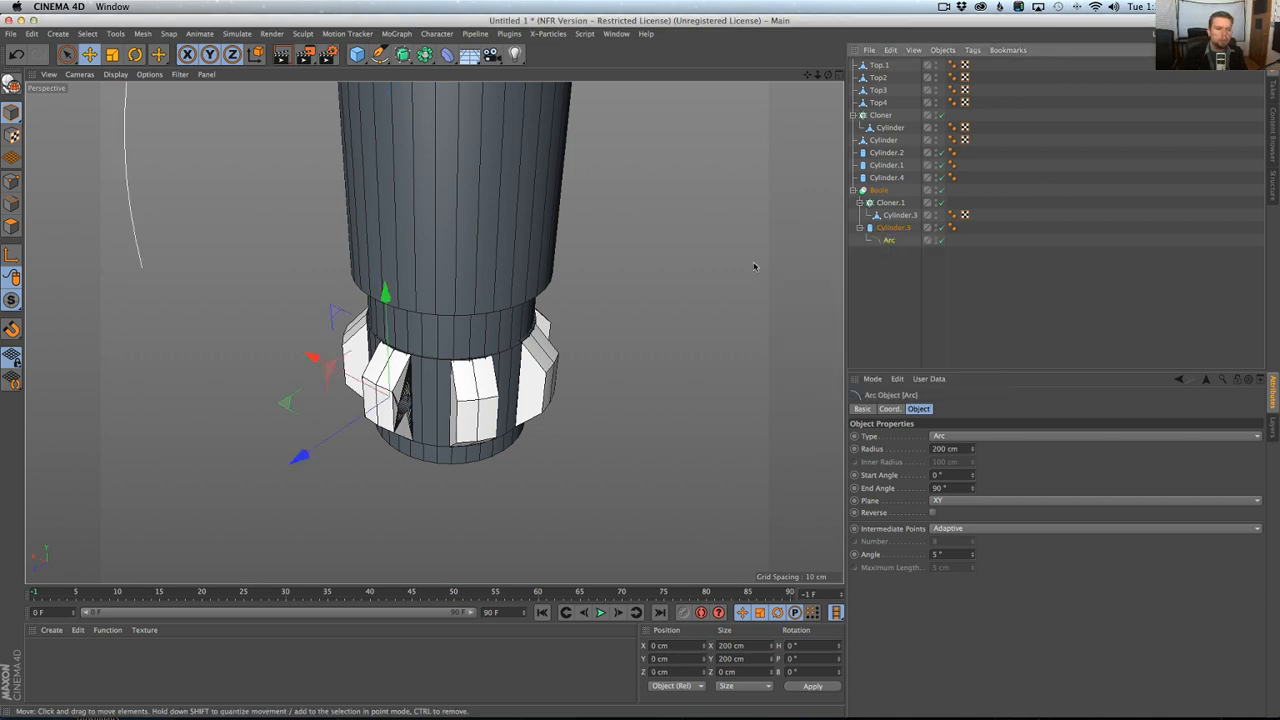
Set the arc's end angle to 180°.
scroll(562, 287, "down", 1)
scroll(562, 287, "down", 3)
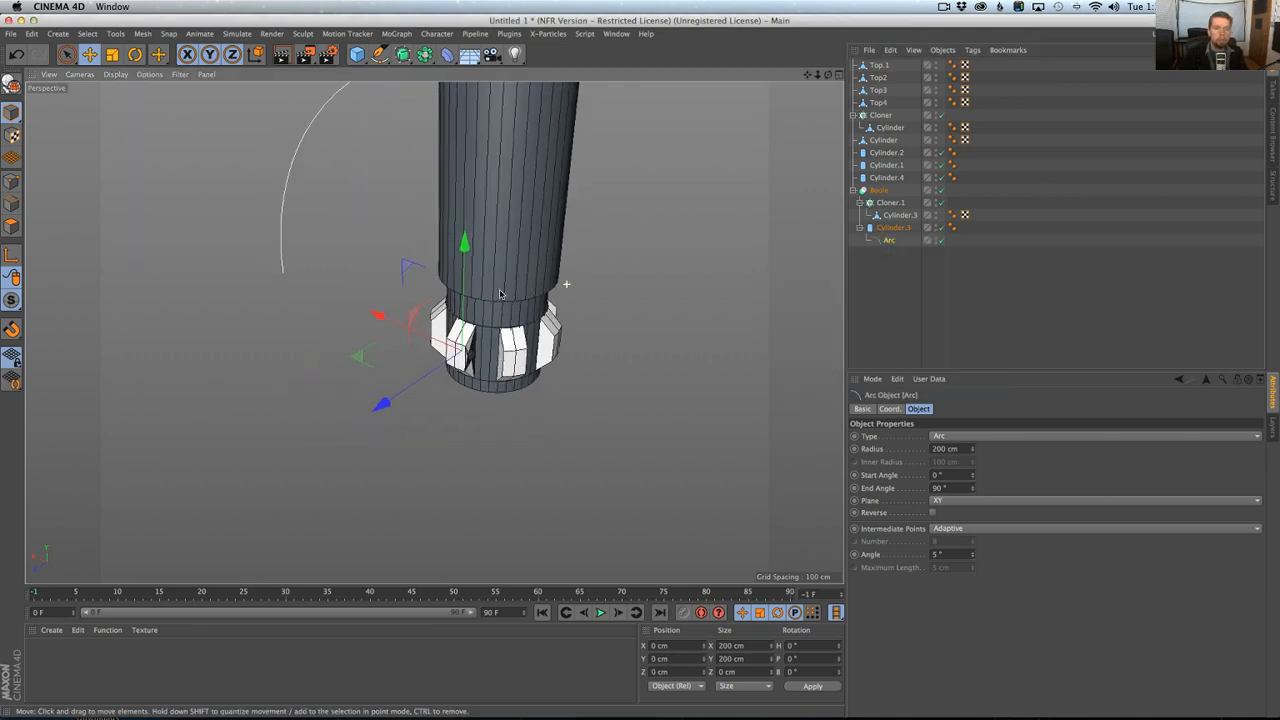
left_click(972, 485)
left_click_drag(972, 487, 975, 487)
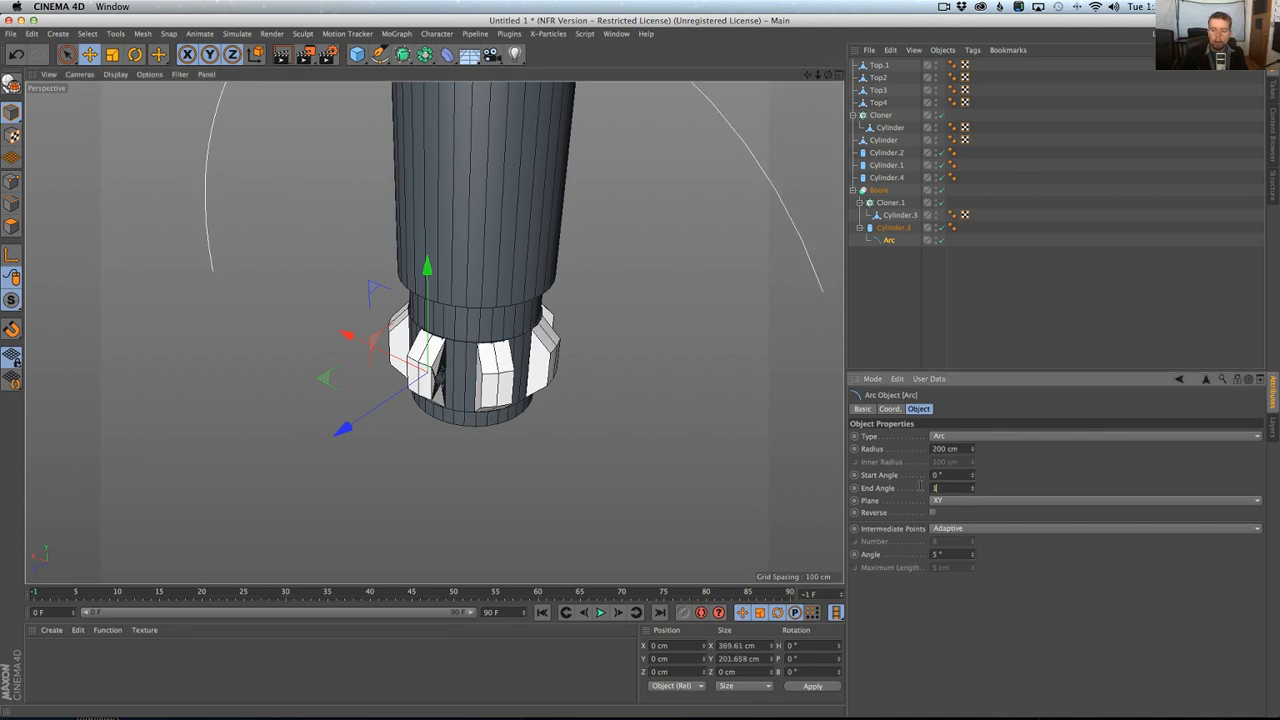
key("Return")
Rotate the arc to a pitch of -180° so the half circle hangs below the pommel segment.
mouse_move(726, 317)
right_mouse_down("alt")
mouse_move(697, 329)
mouse_move(403, 254)
right_mouse_up("alt")
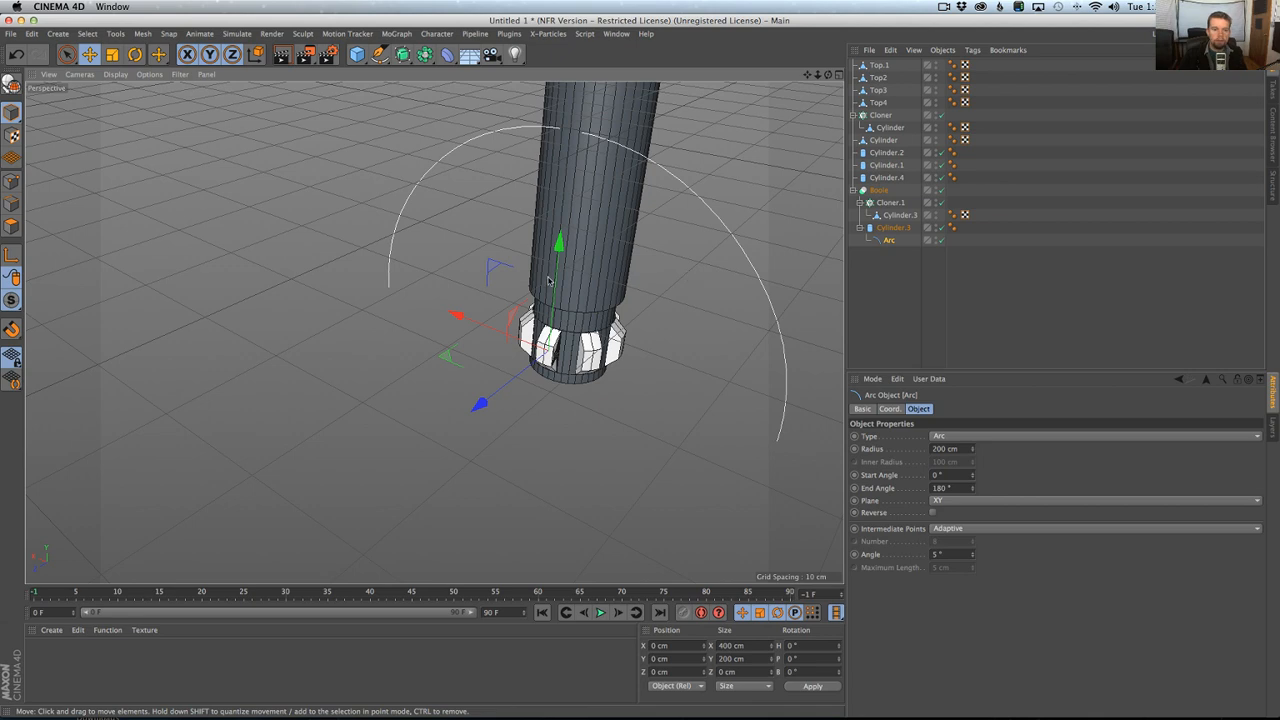
key("r")
left_click_drag(540, 306, 566, 468)
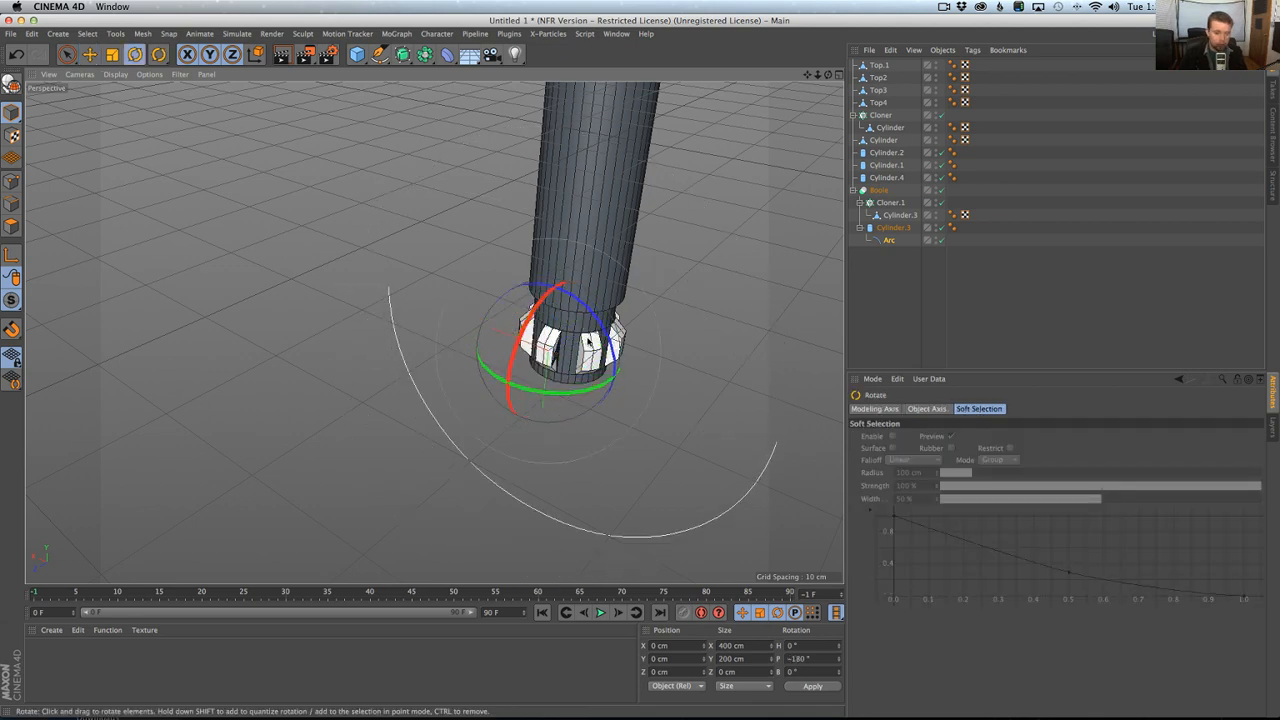
Scale the arc down to about 64 cm wide and compare it with the hilt photo in Chrome.
key("t")
left_click_drag(700, 263, 377, 459)
key("super+Tab")
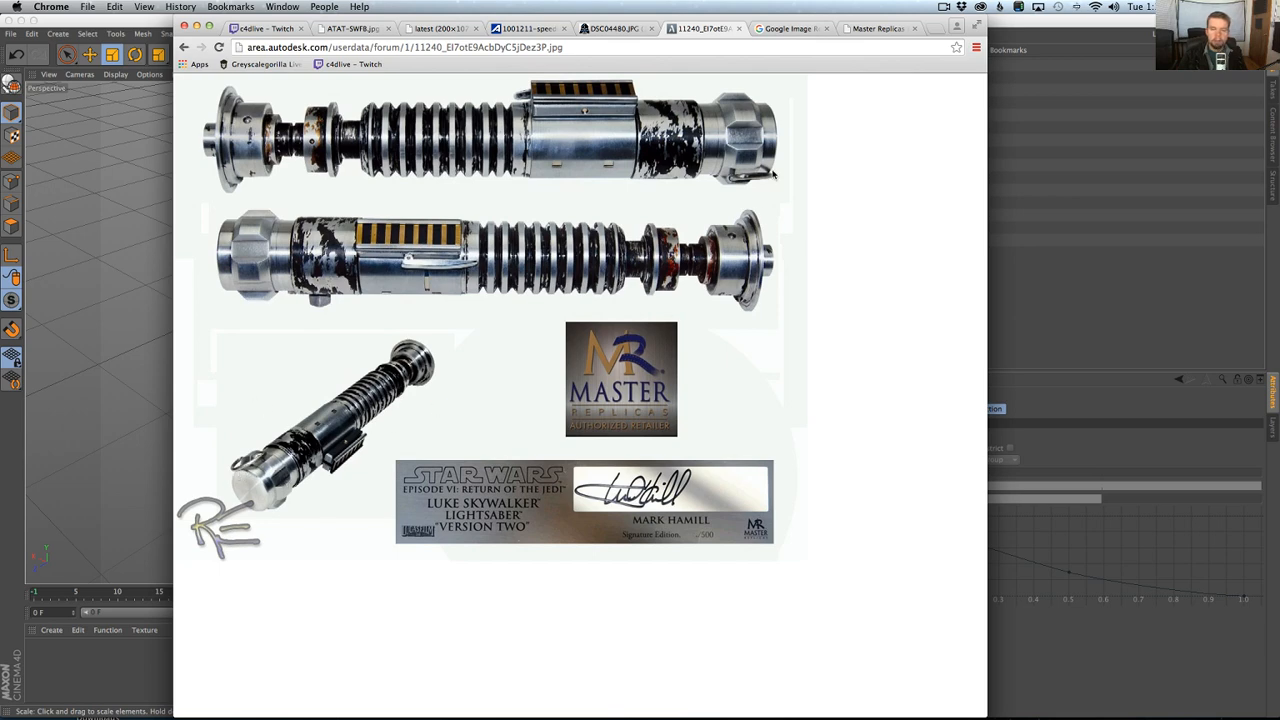
key("super+Tab")
Fit the arc to the pommel in the front view by scaling it to about 69 cm wide.
left_click_drag(651, 336, 614, 355, "alt")
middle_click(614, 356)
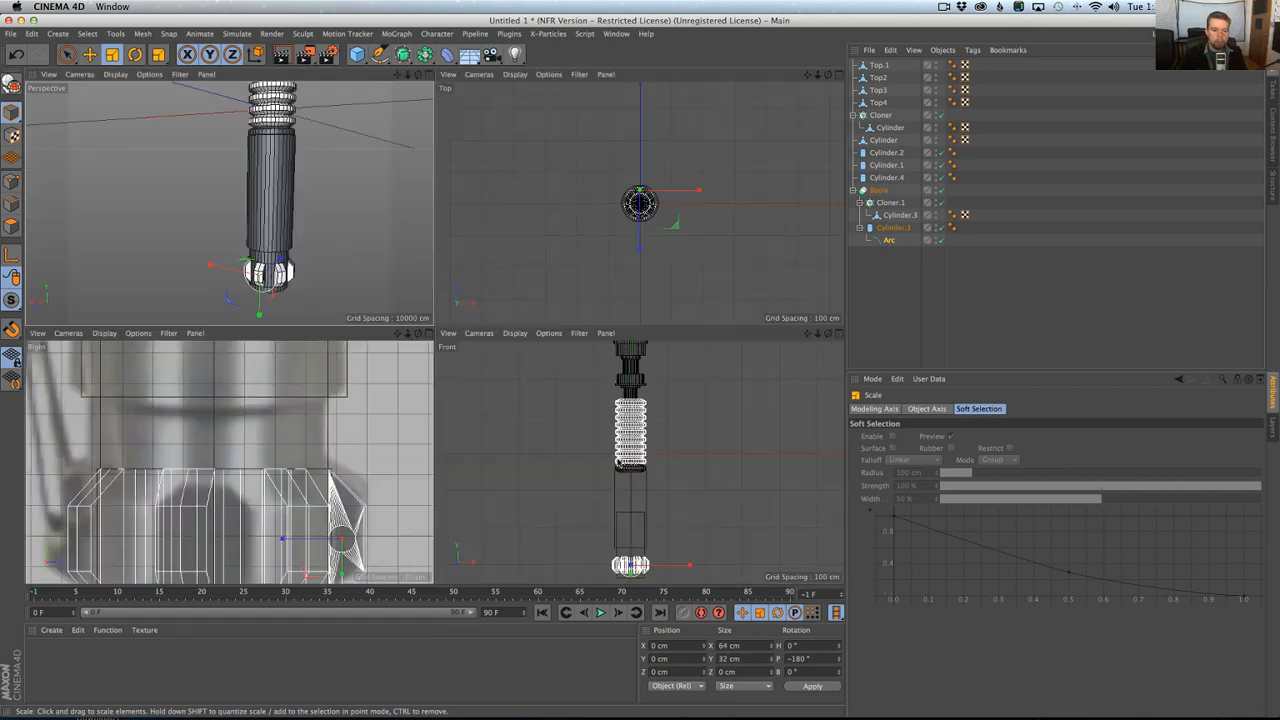
middle_click(601, 493)
middle_click_drag(465, 541, 505, 338, "alt")
right_click_drag(505, 338, 627, 329, "alt")
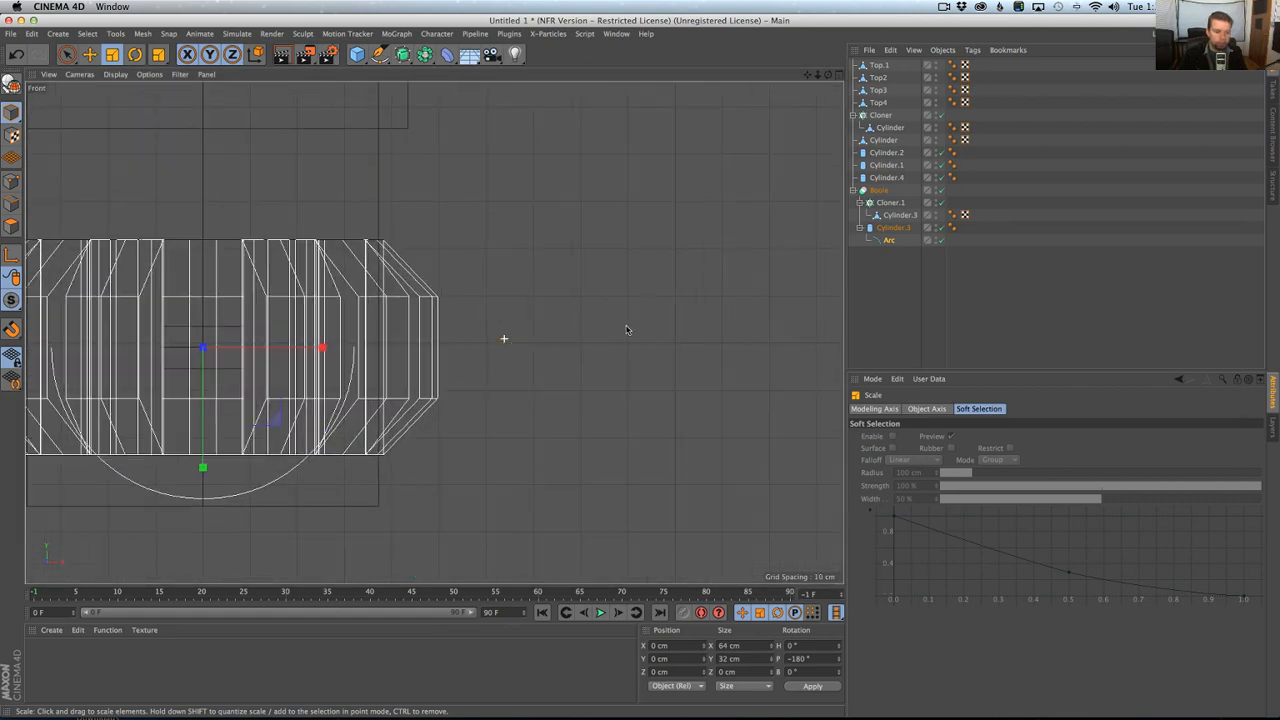
middle_click_drag(524, 364, 718, 360, "alt")
left_click_drag(581, 476, 604, 466)
Examine the arc's size and placement around the drilled pommel segment in the perspective view.
middle_click(578, 402)
middle_click(337, 289)
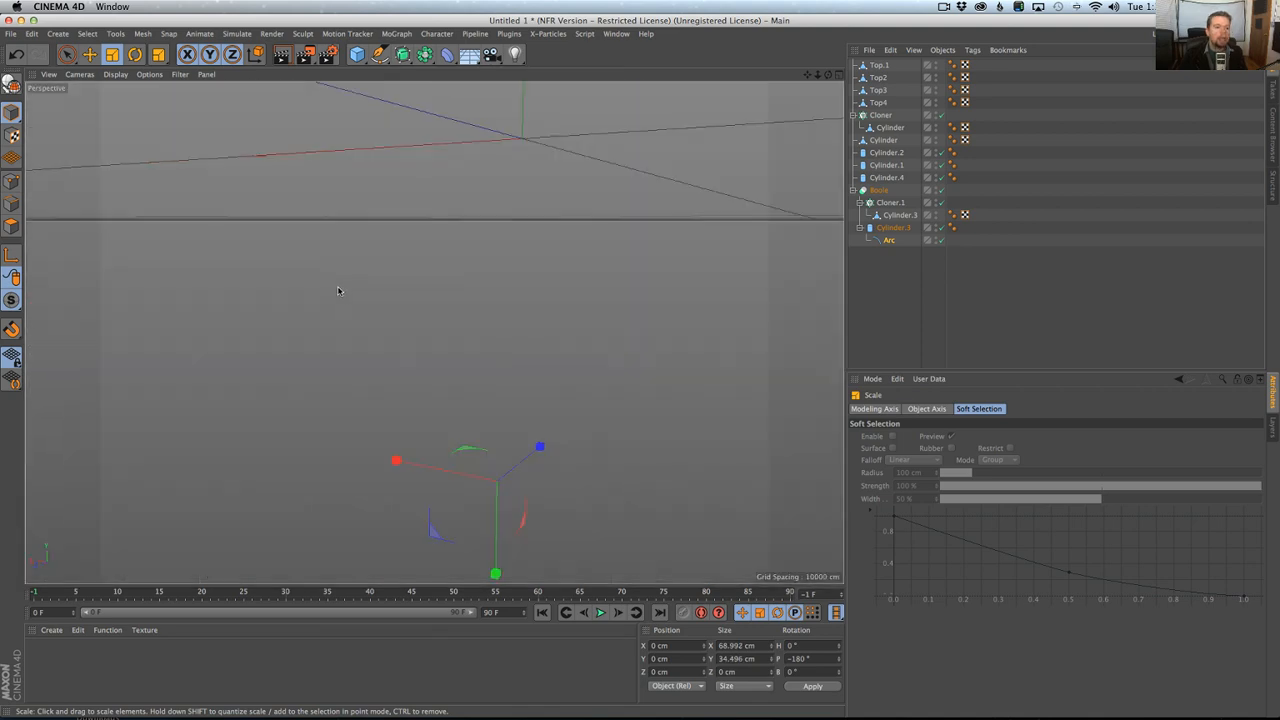
left_click_drag(340, 292, 434, 395, "alt")
right_click_drag(434, 395, 631, 385, "alt")
middle_click_drag(631, 385, 551, 370, "alt")
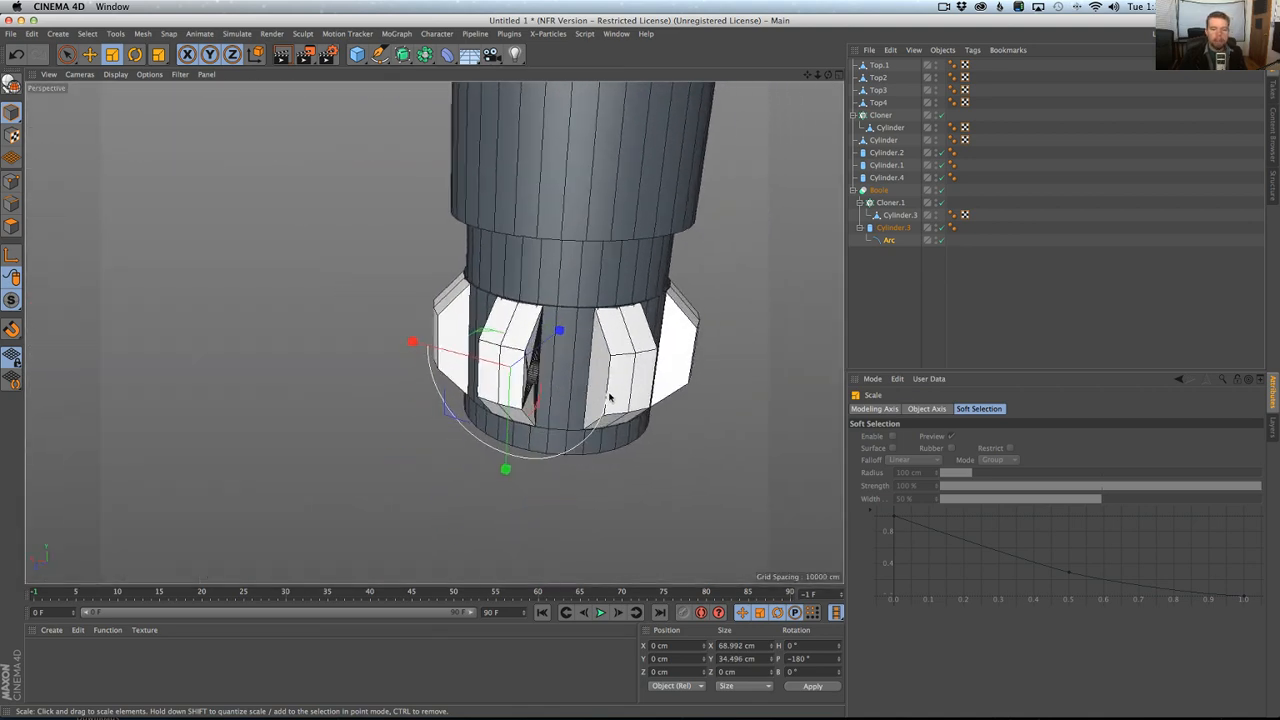
left_click_drag(608, 394, 500, 415, "alt")
left_click_drag(568, 371, 655, 369, "alt")
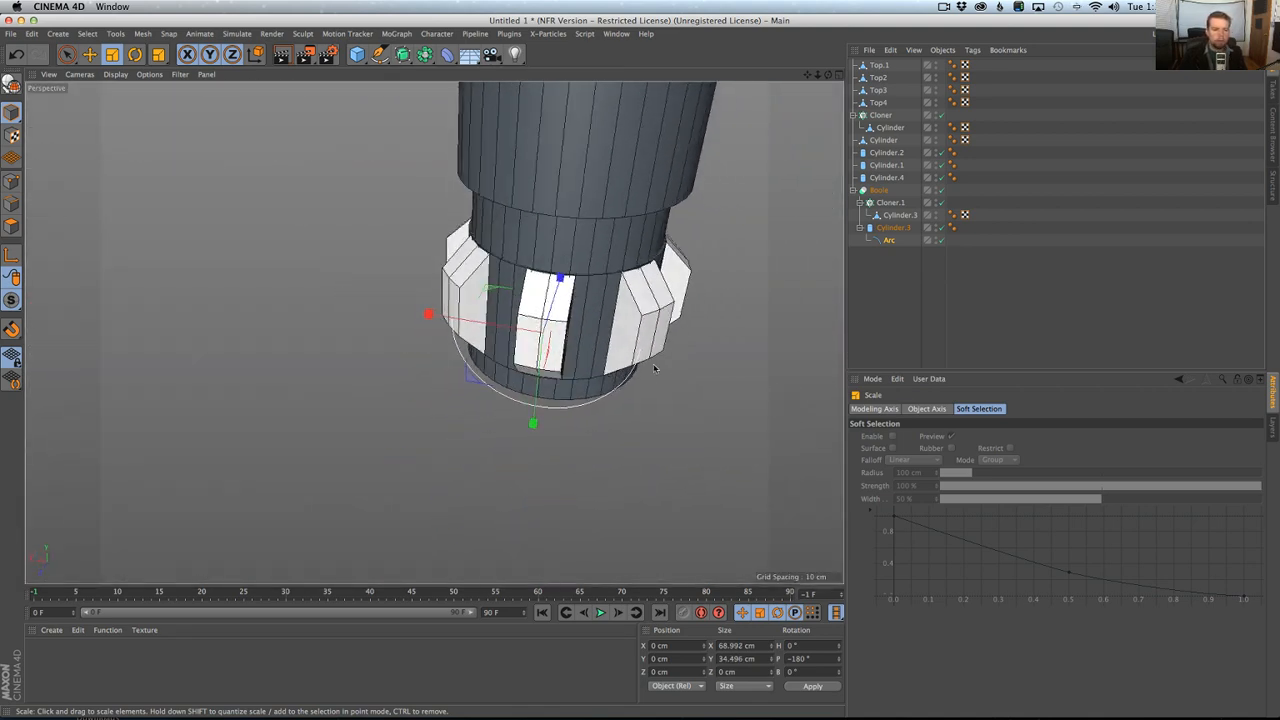
left_click_drag(537, 348, 435, 332, "alt")
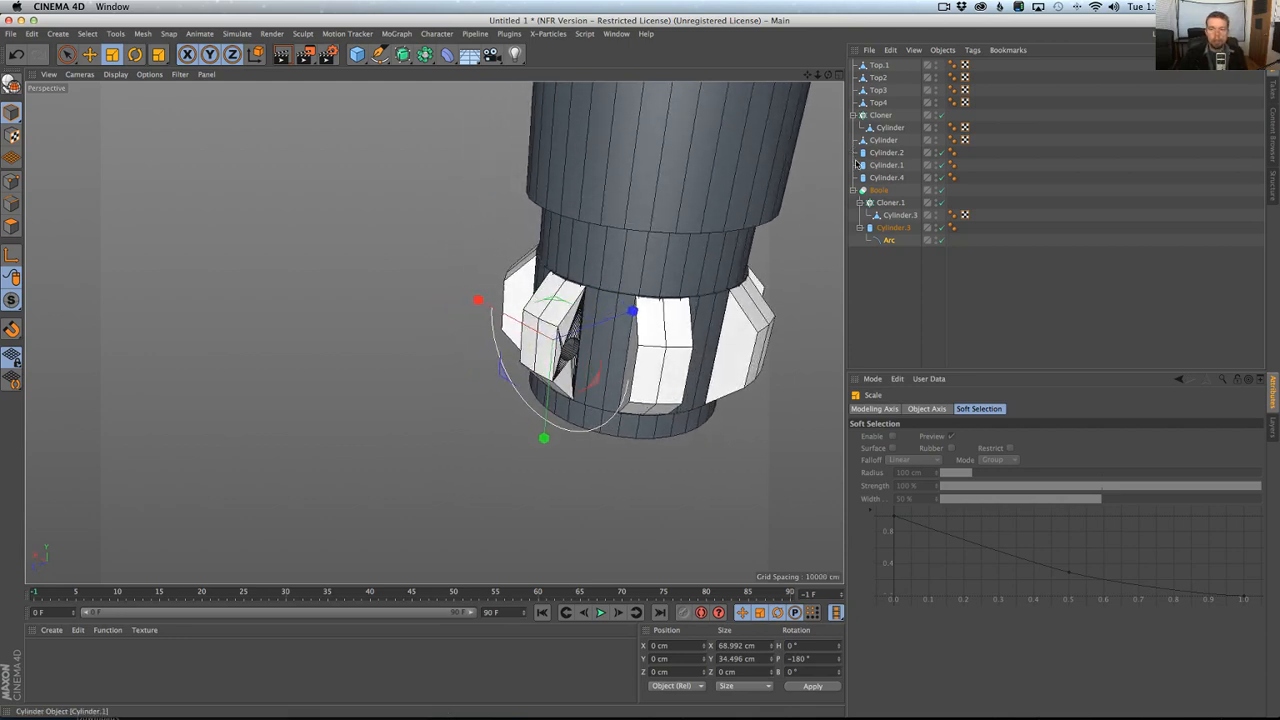
Move the Arc out of Cylinder.3 to the root level of the object hierarchy, below the Boole.
left_click(890, 241)
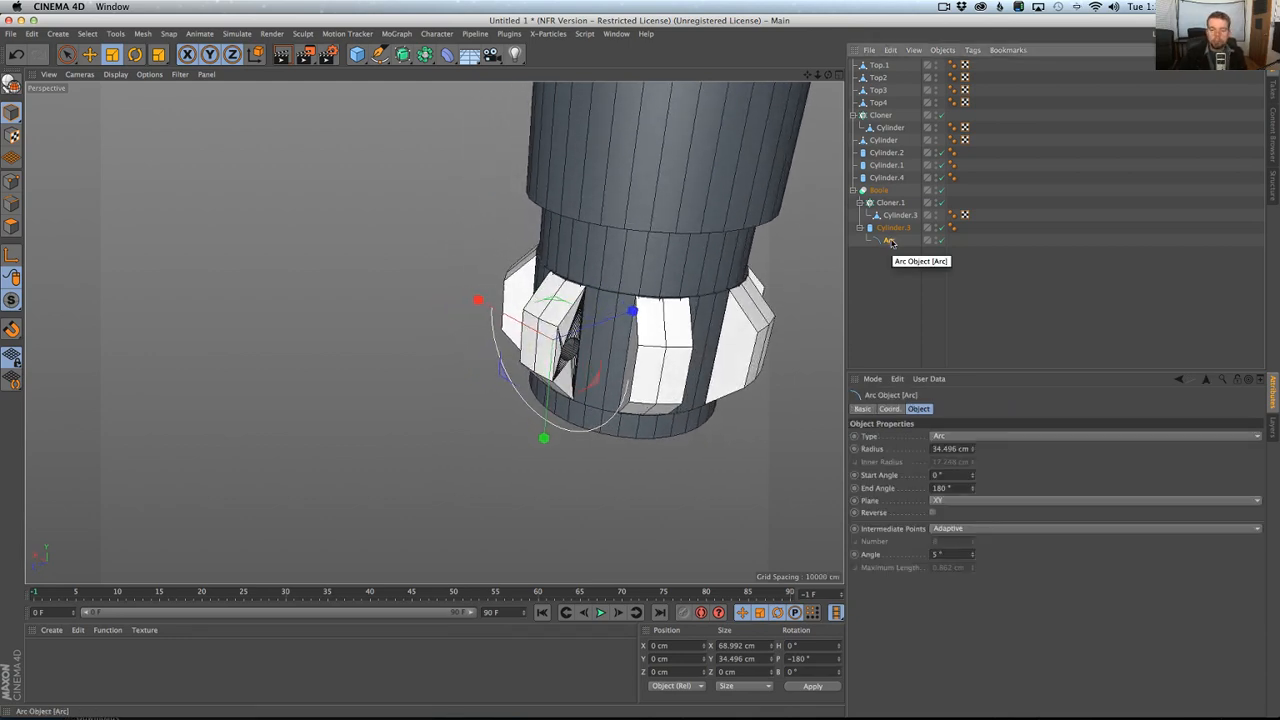
left_click_drag(890, 241, 876, 241)
key("c")
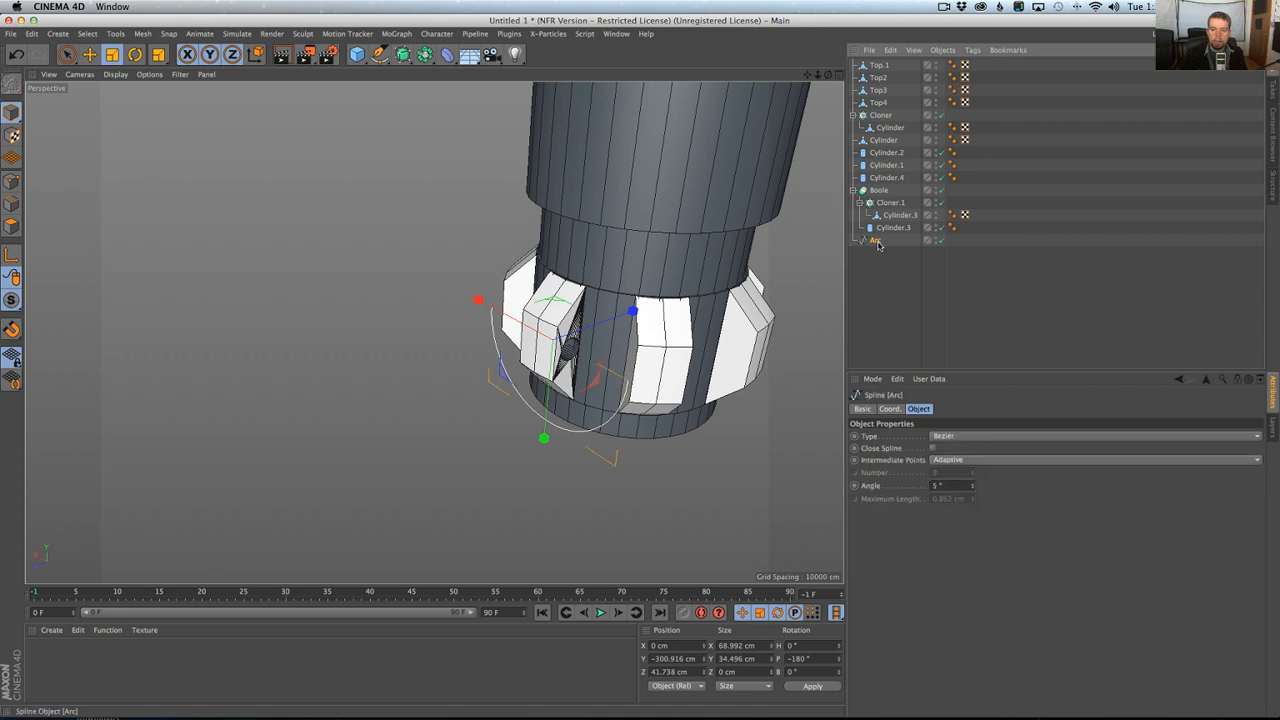
left_click(932, 448)
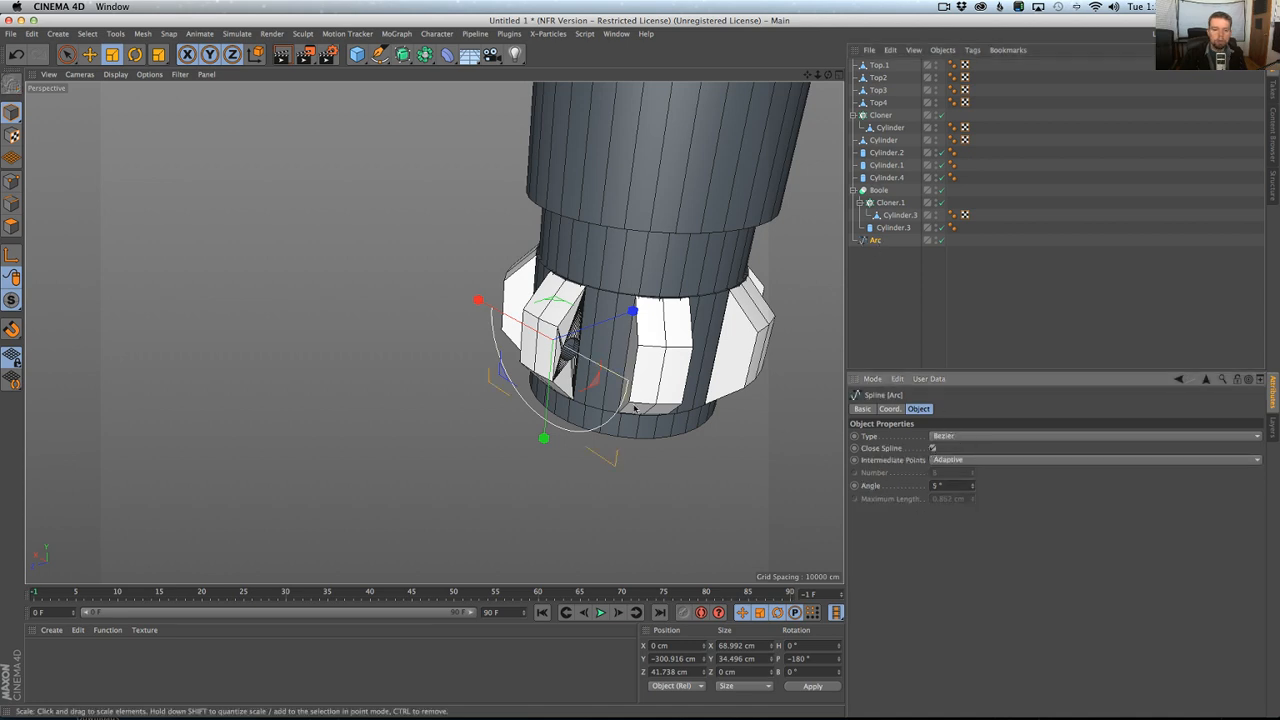
key("ctrl+z")
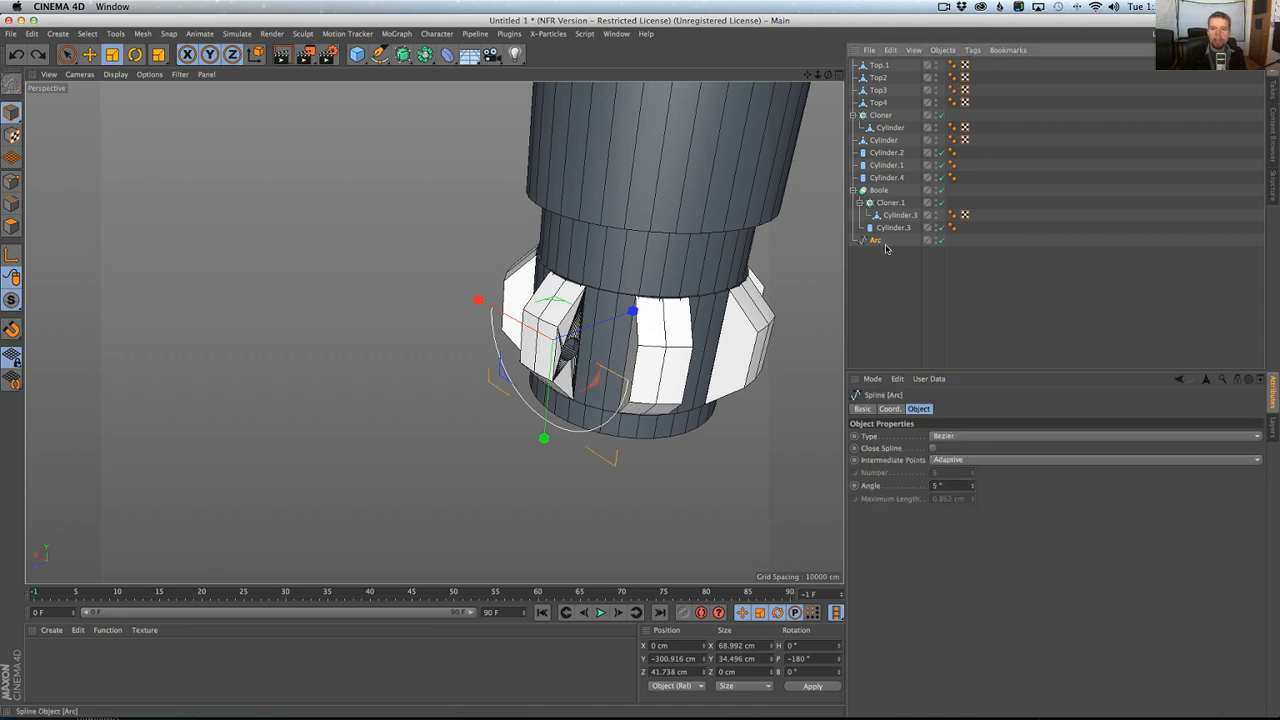
key("ctrl+z")
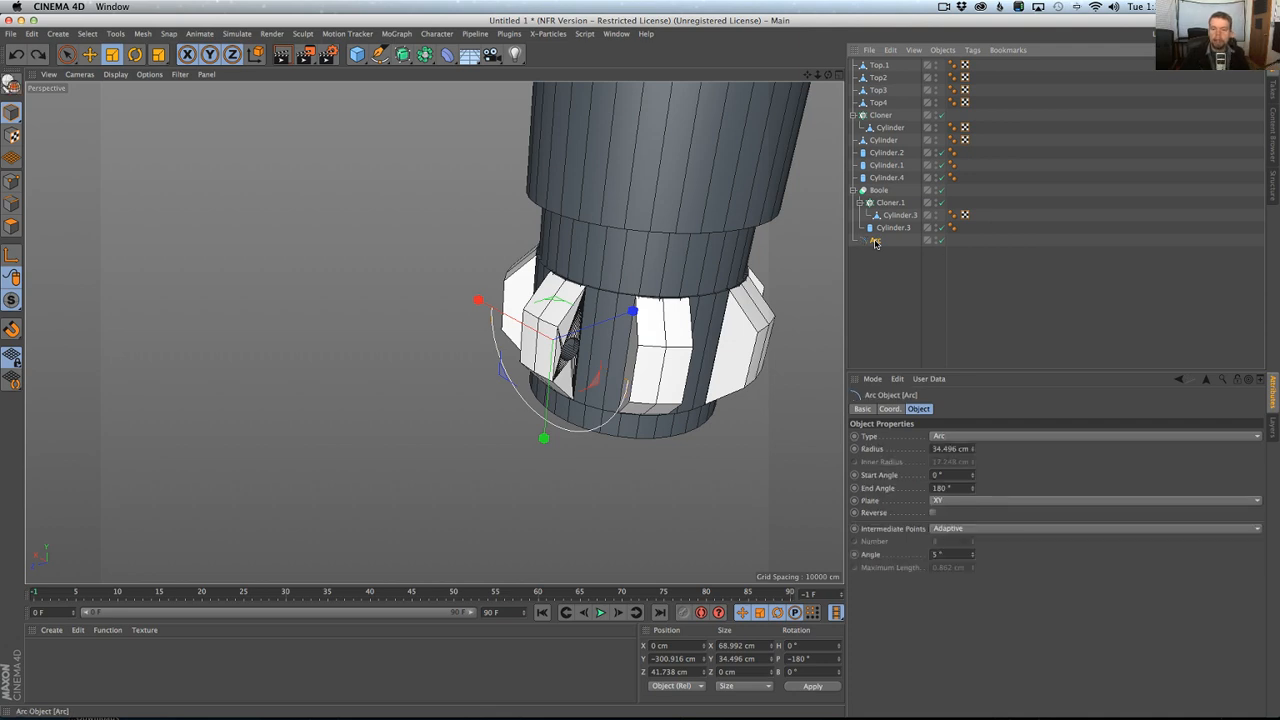
Change the arc's type to Sector so the half circle is closed.
left_click(979, 440)
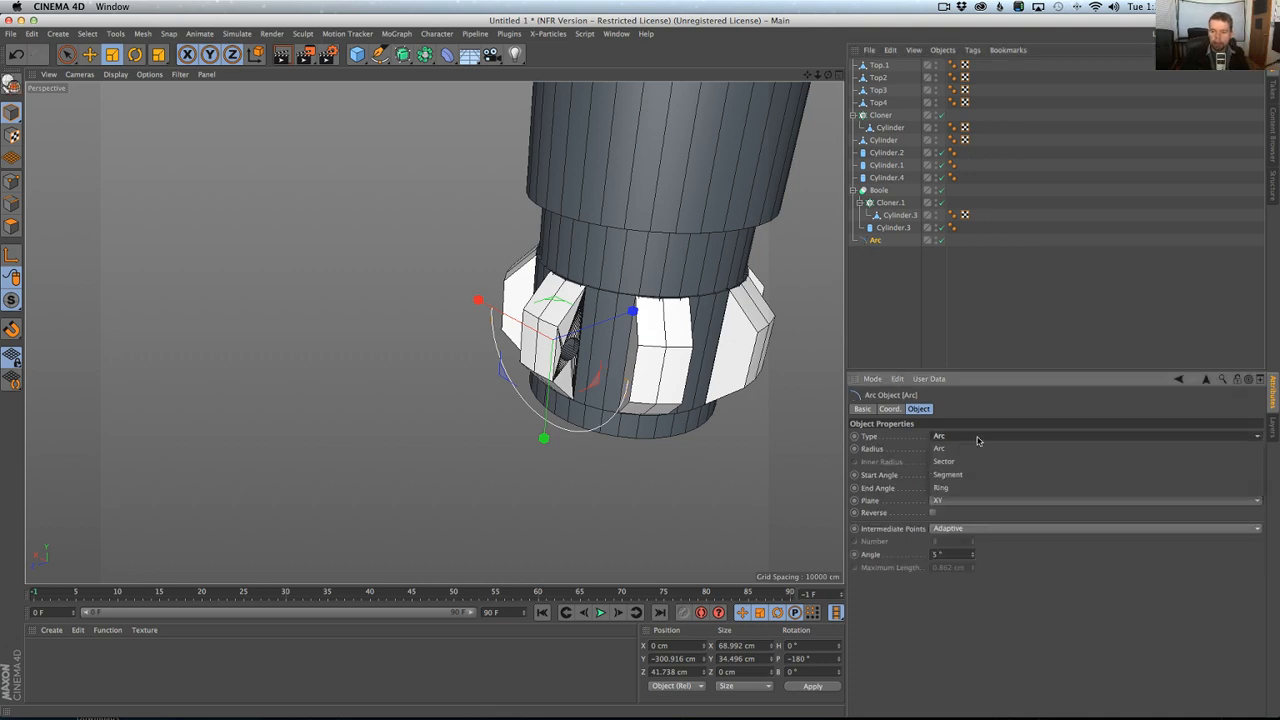
left_click(972, 463)
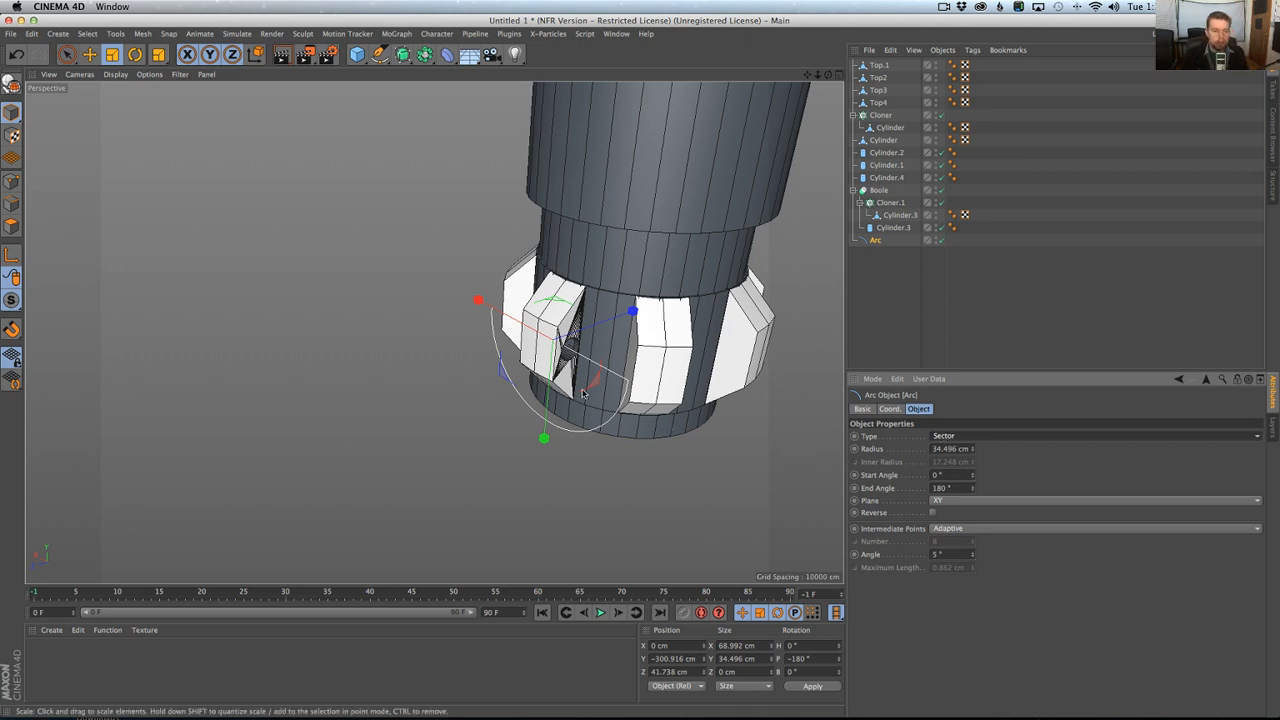
Add a Circle spline and a Sweep object to the scene.
left_click(380, 54)
left_click(512, 93)
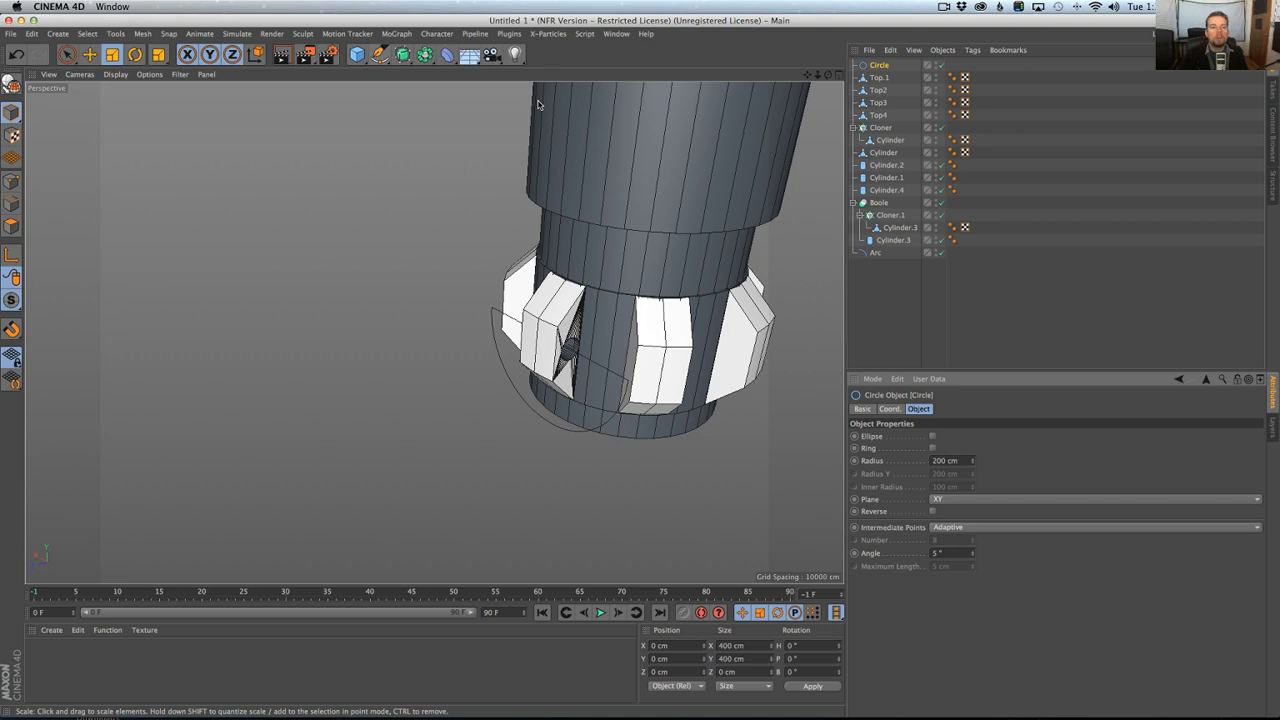
left_click(428, 58)
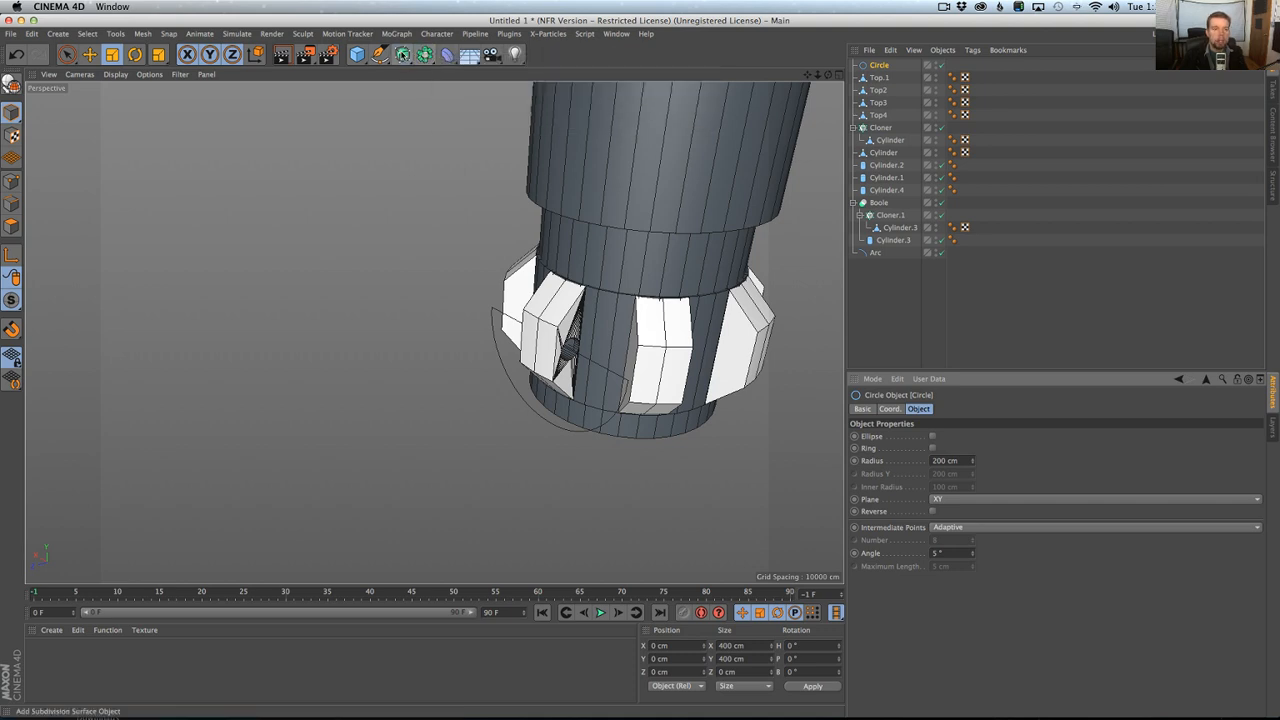
left_click(404, 56)
left_click(450, 116)
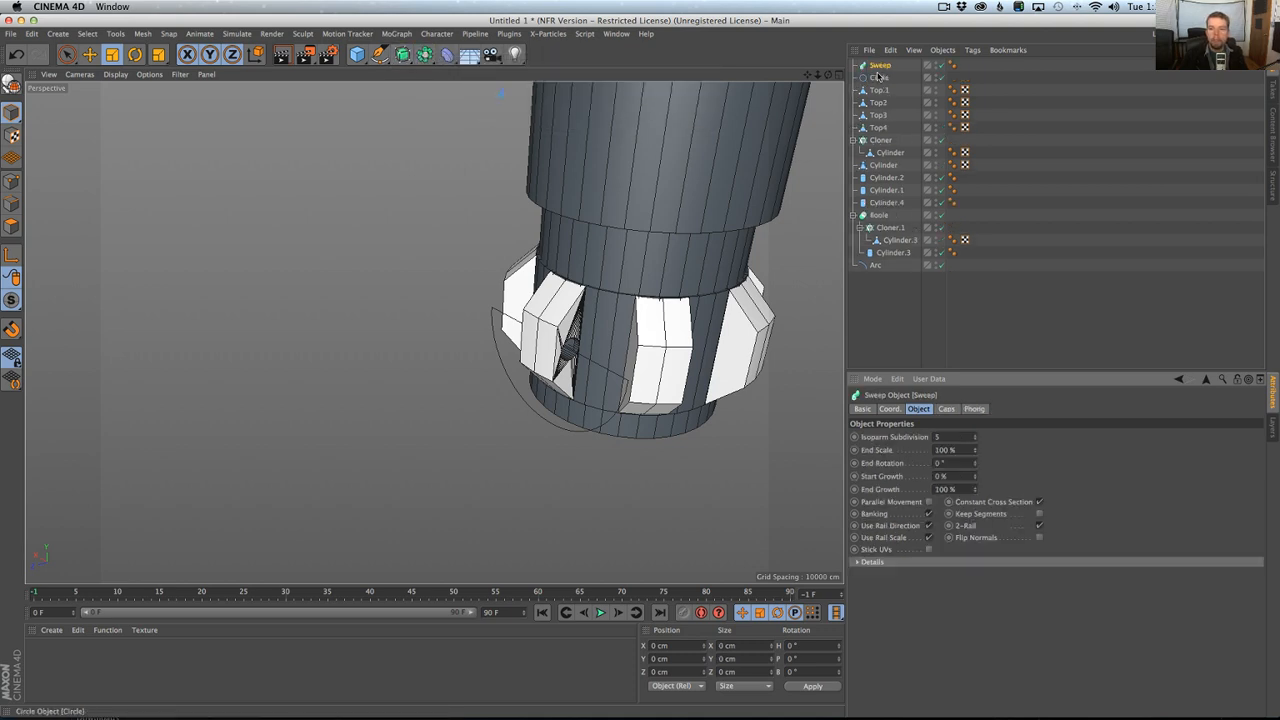
Nest the Circle and the Arc in the Sweep, with the circle above the arc as the profile.
left_click(879, 77)
left_click(875, 266, "ctrl")
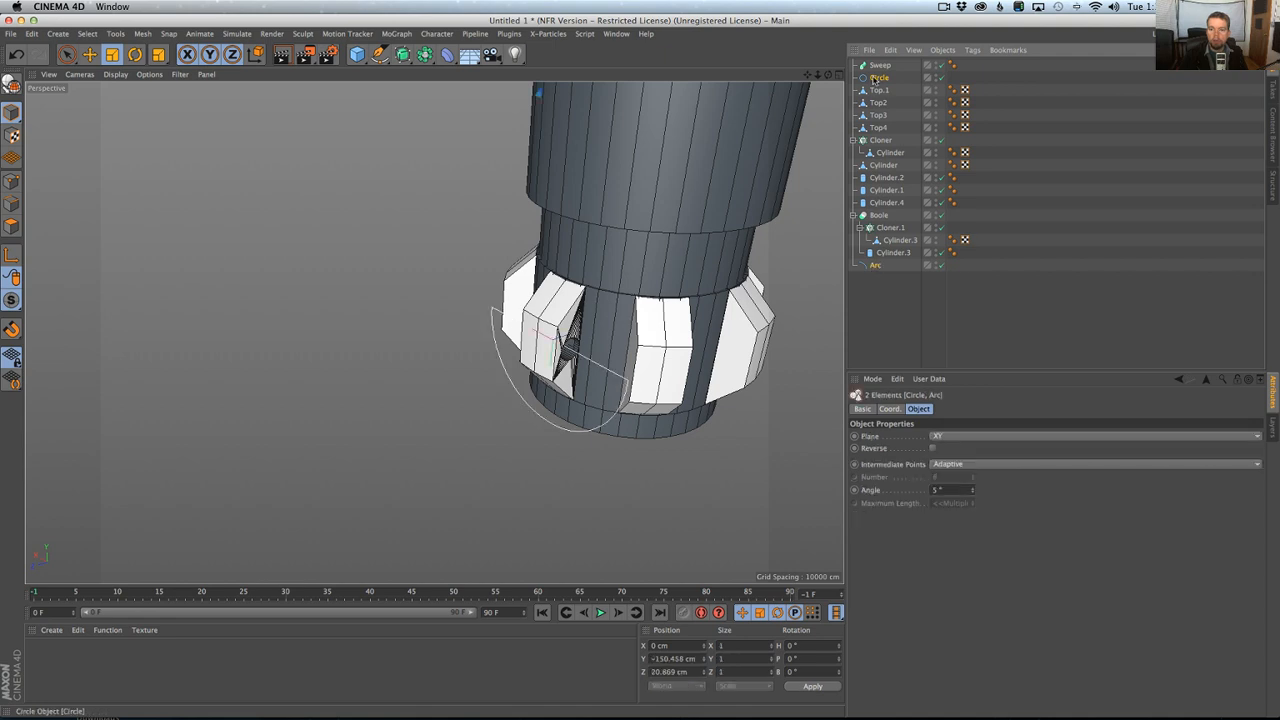
left_click_drag(877, 67, 879, 66)
left_click_drag(885, 271, 884, 276)
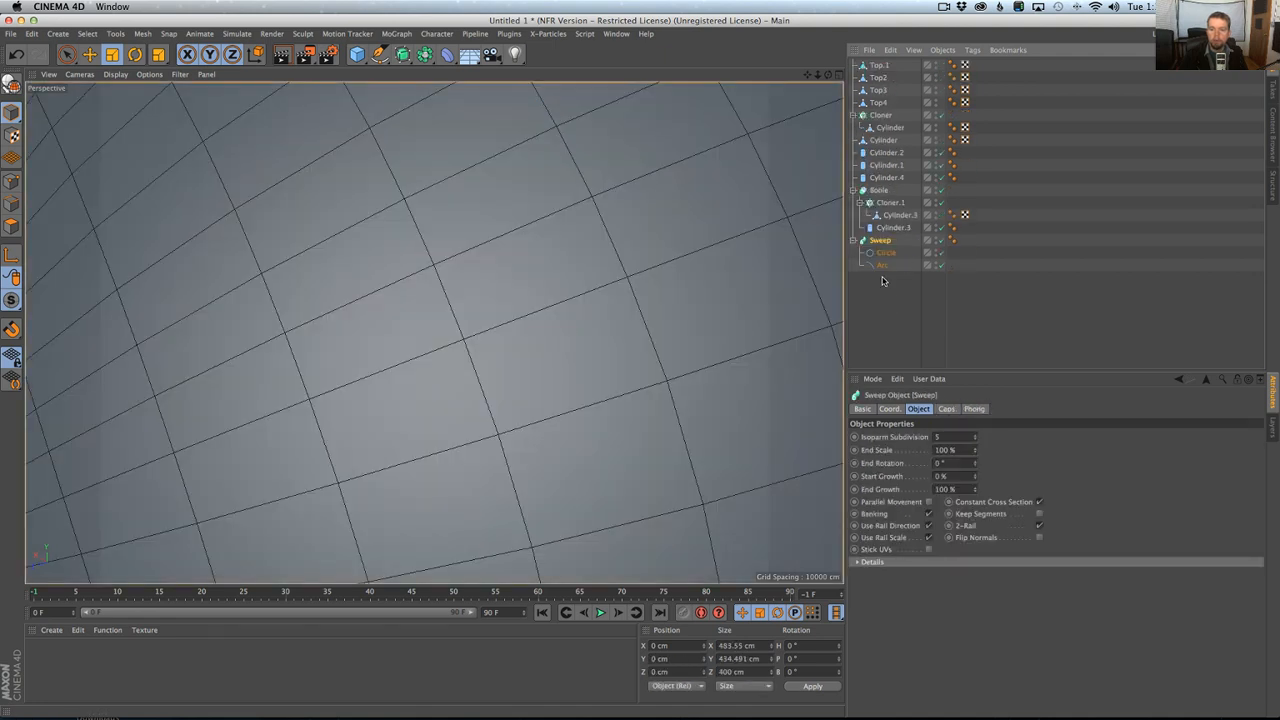
Scale the sweep's circle profile down to about 6 cm in diameter.
left_click(886, 253)
key("t")
left_click_drag(651, 265, 326, 520)
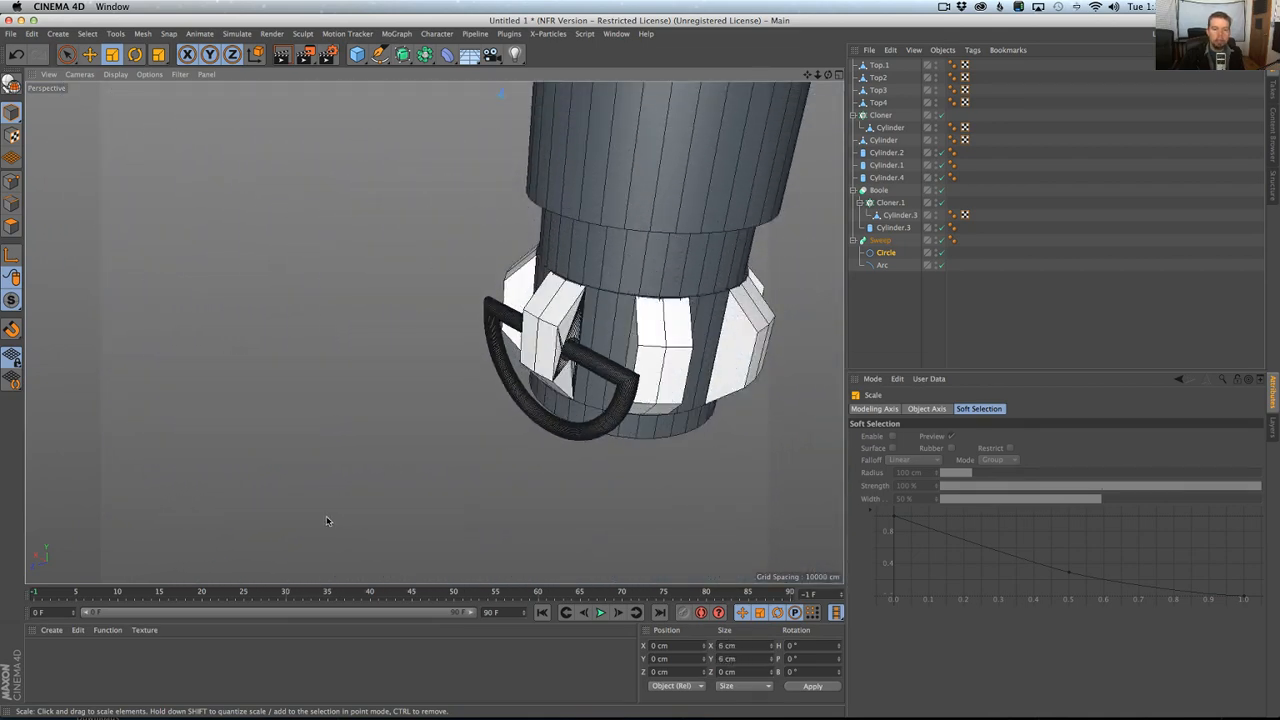
left_click_drag(573, 444, 701, 371, "alt")
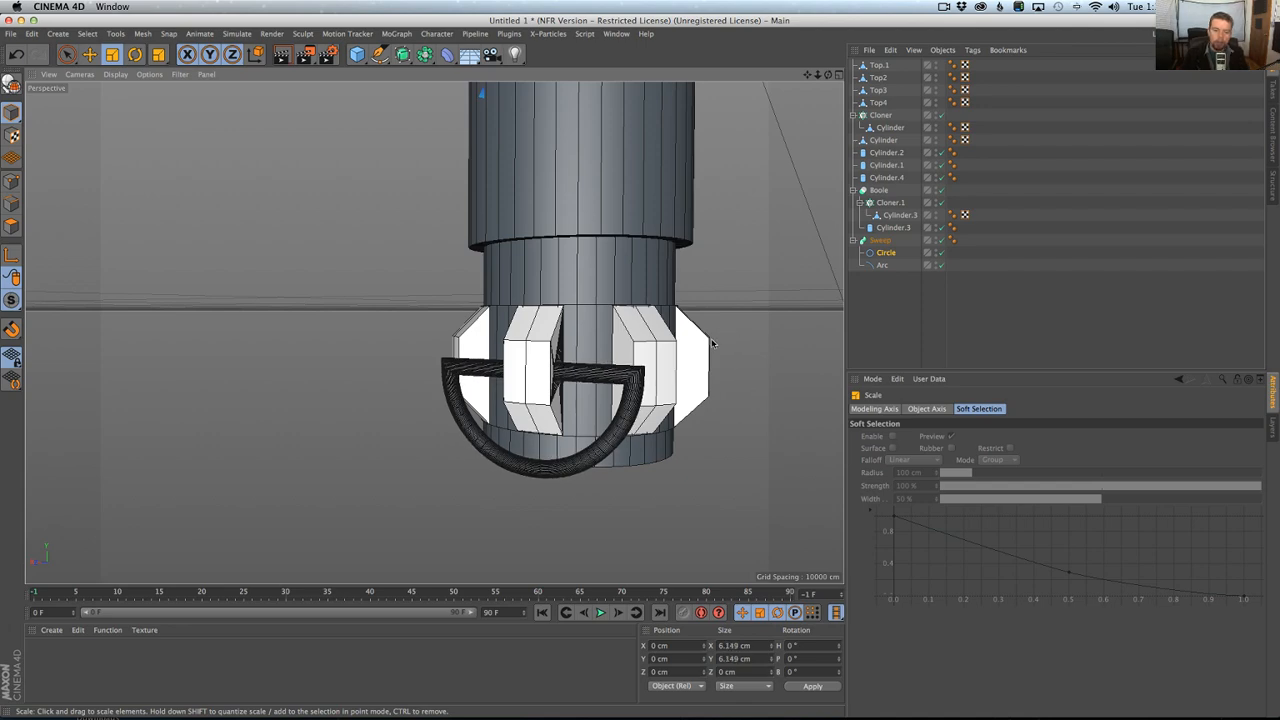
Compare the ring with the hilt photo in Chrome and thin its circle profile to about 4.4 cm in diameter.
key("super+Tab")
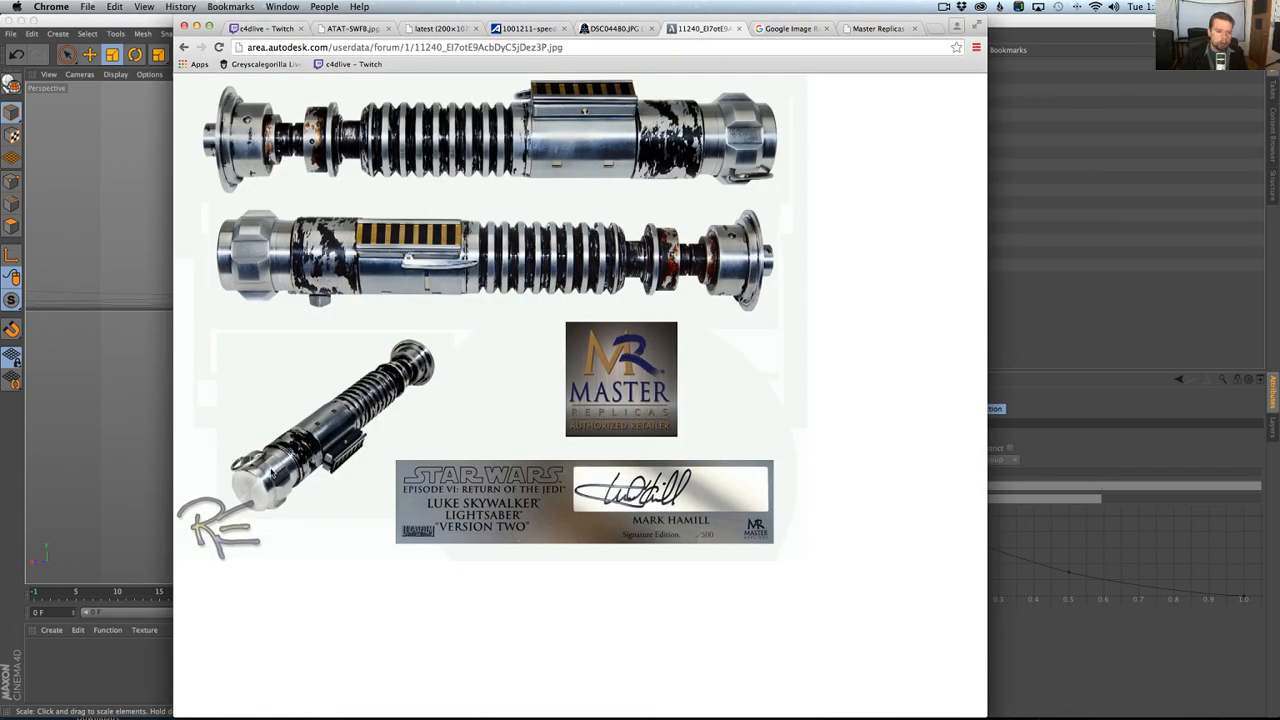
key("super+Tab")
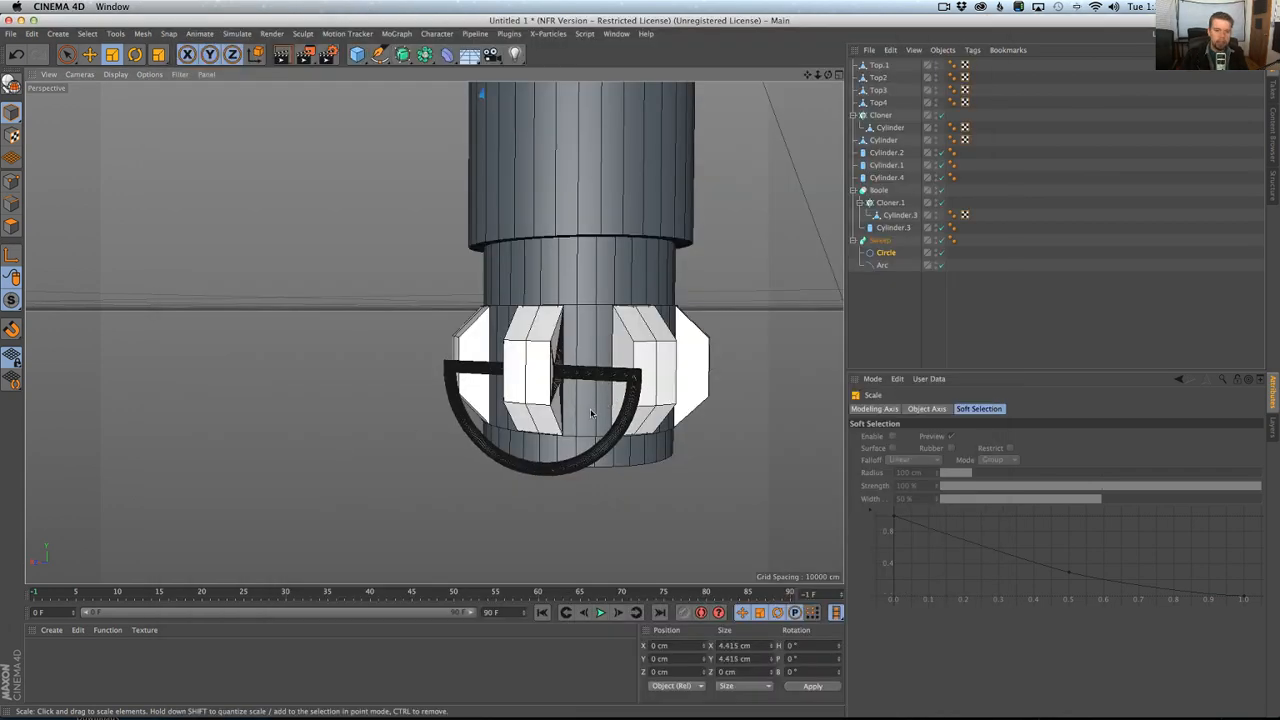
mouse_move(590, 413)
left_mouse_down("alt")
mouse_move(537, 440)
mouse_move(615, 415)
left_mouse_up("alt")
right_click_drag(615, 415, 655, 394, "alt")
left_click_drag(642, 393, 617, 410, "alt")
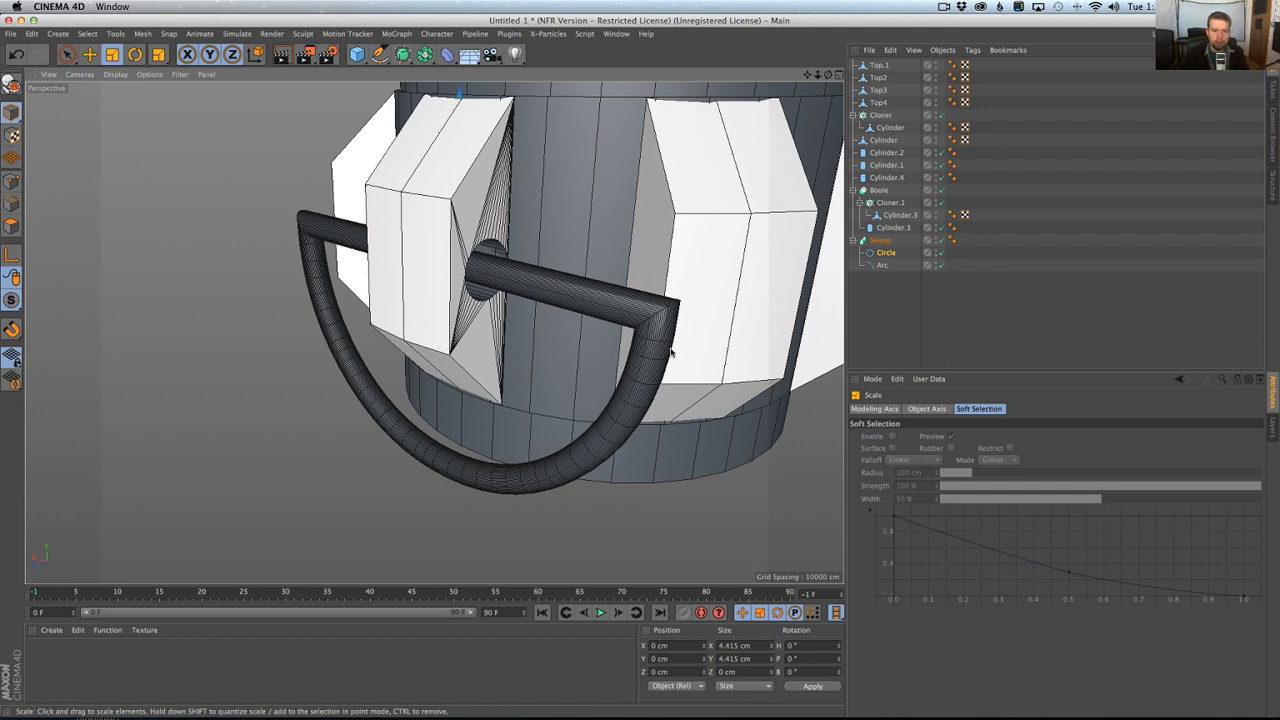
Set the circle profile's intermediate point angle to 10° and inspect the ring's corner mesh up close.
left_click(893, 252)
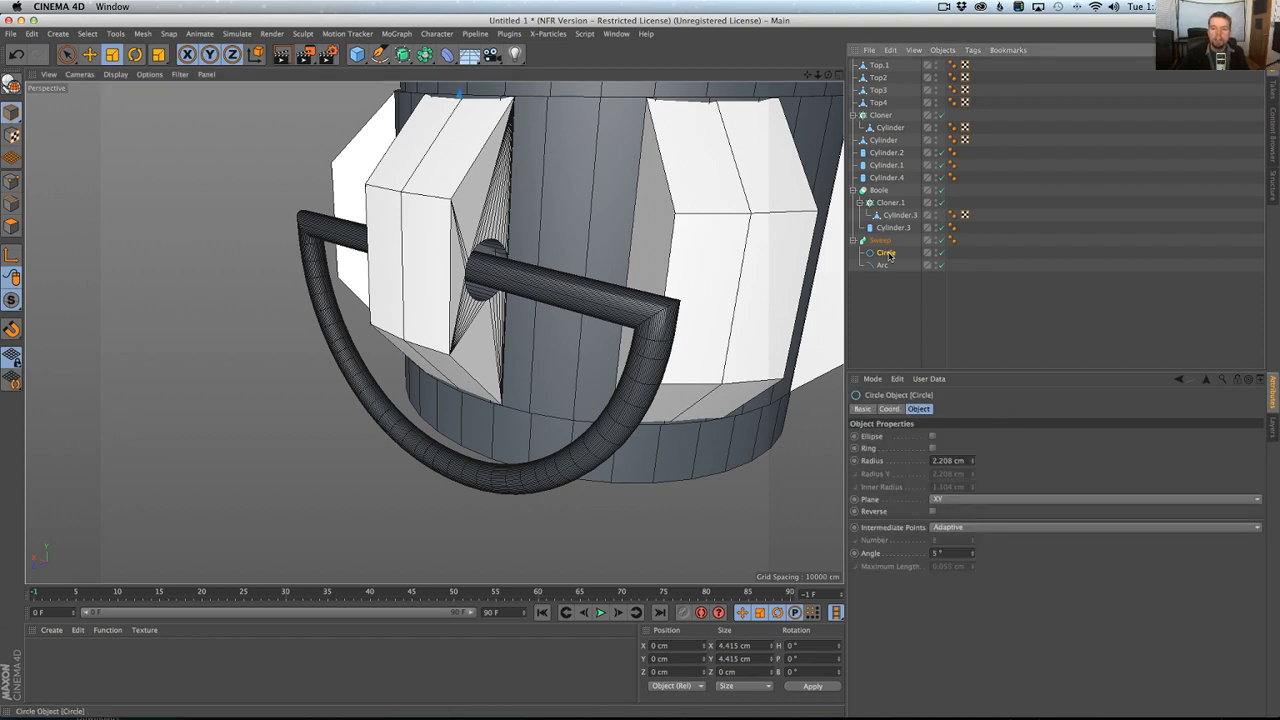
left_click(940, 554)
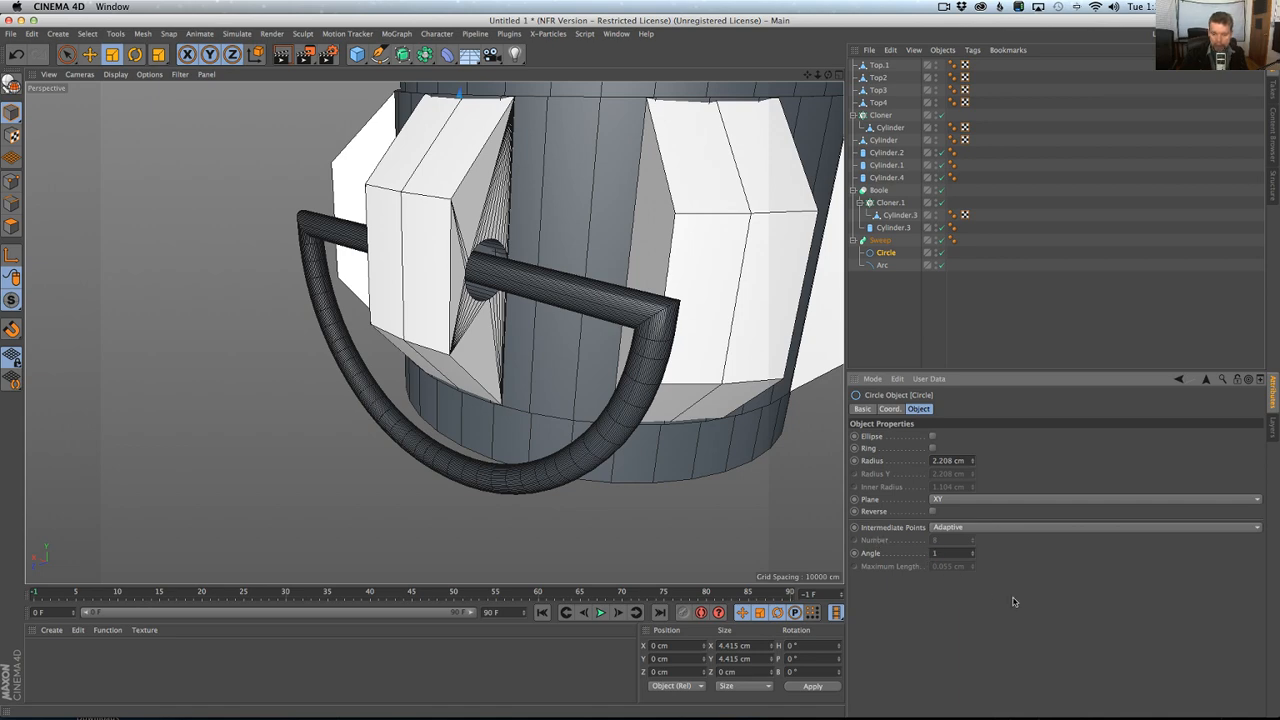
type("10")
key("Return")
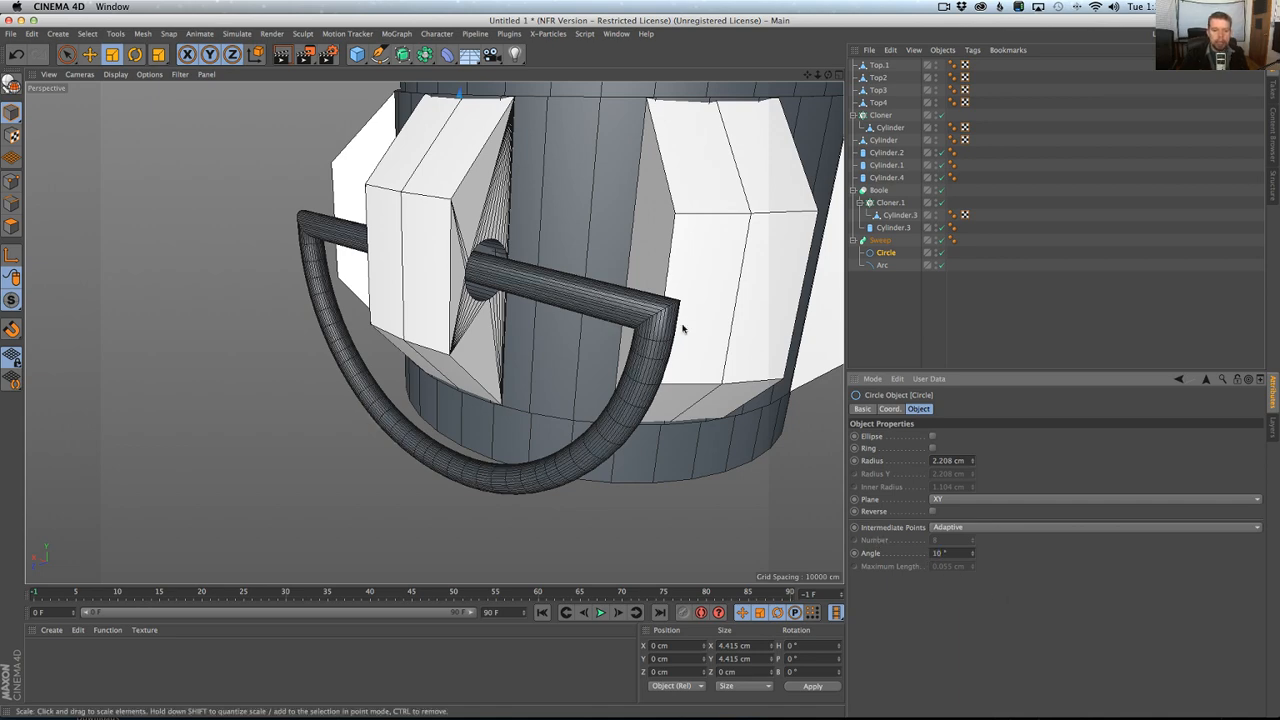
right_click_drag(604, 376, 692, 316, "alt")
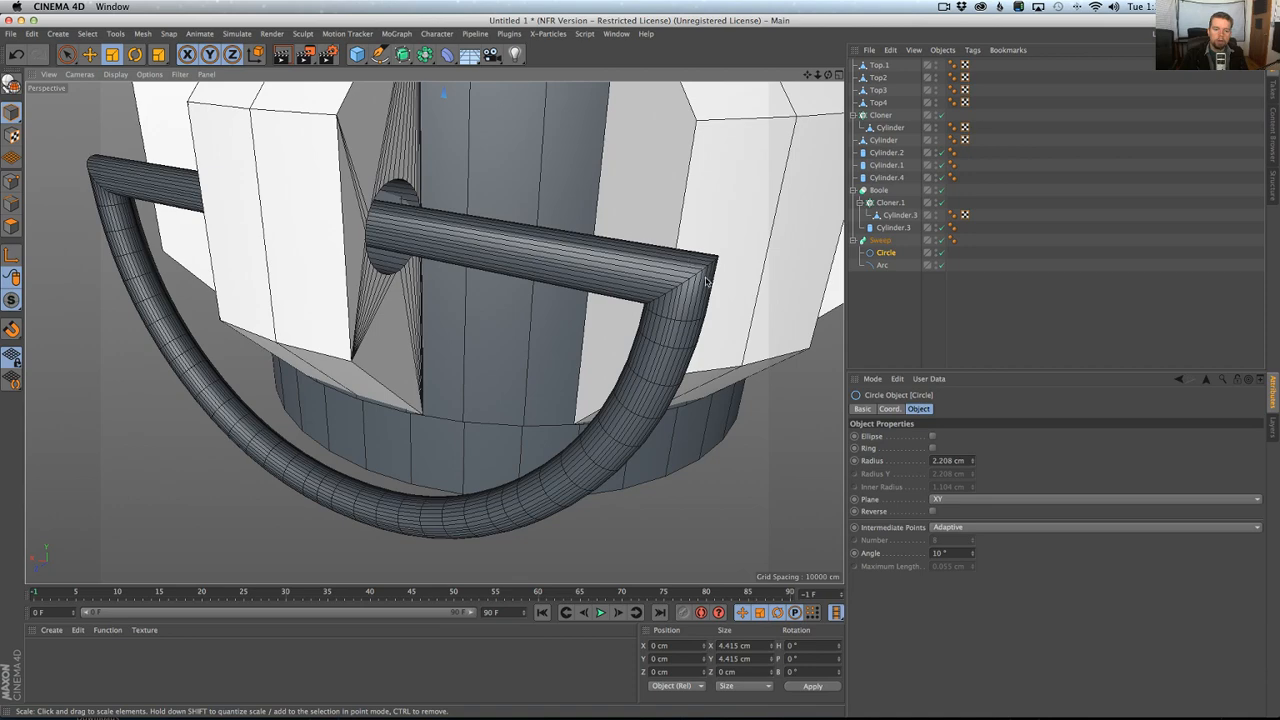
left_click_drag(673, 313, 633, 337, "alt")
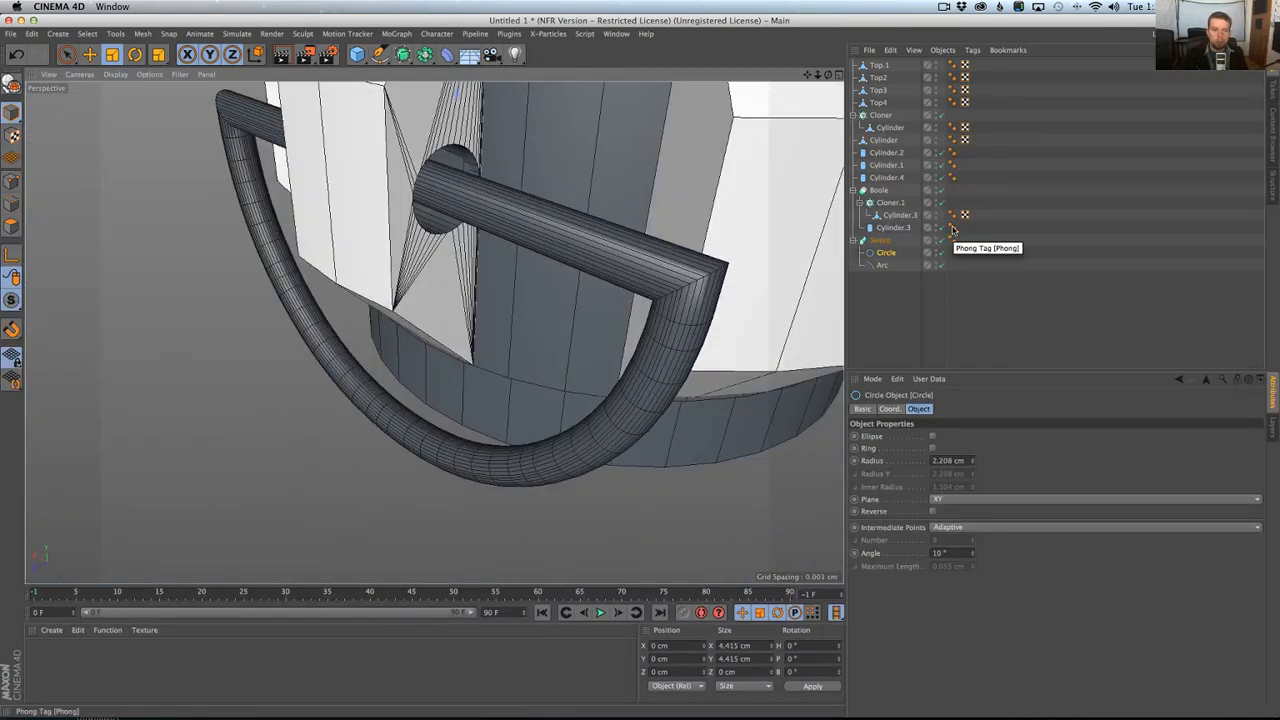
Check the hilt photo in Chrome, and select the two sharp corner points of the Arc spline in Cinema 4D.
key("super+Tab")
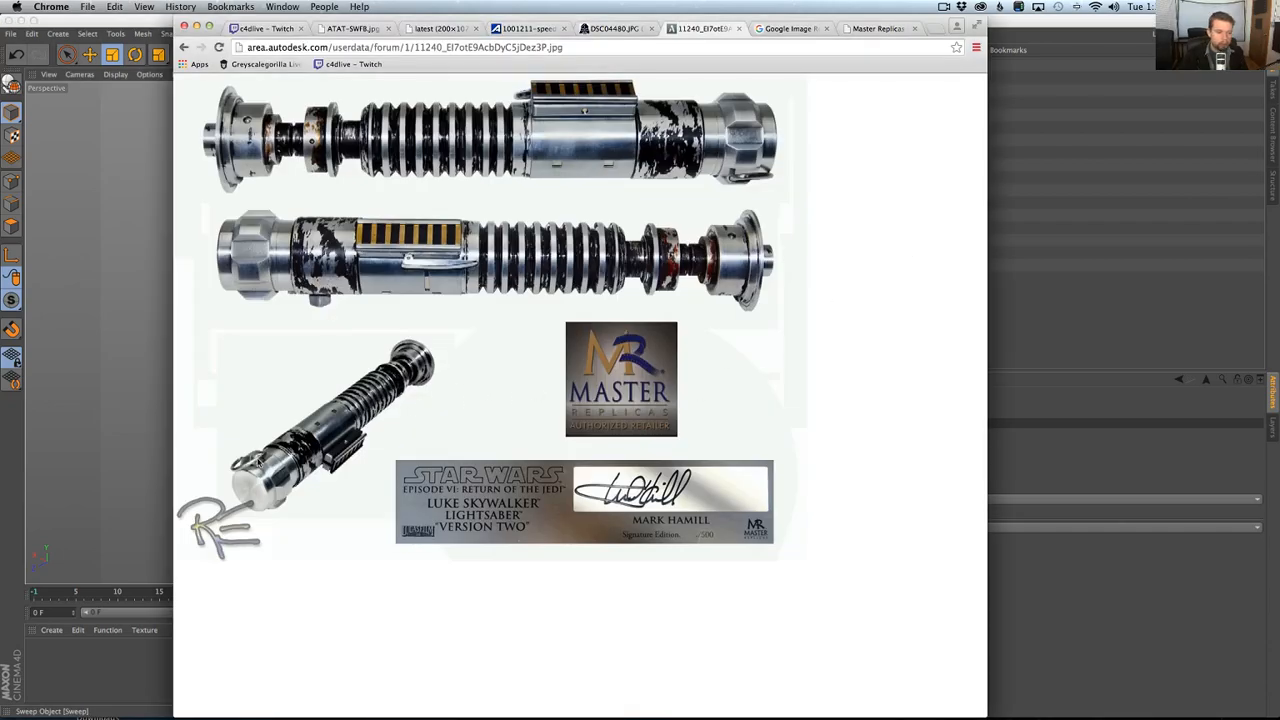
key("super+Tab")
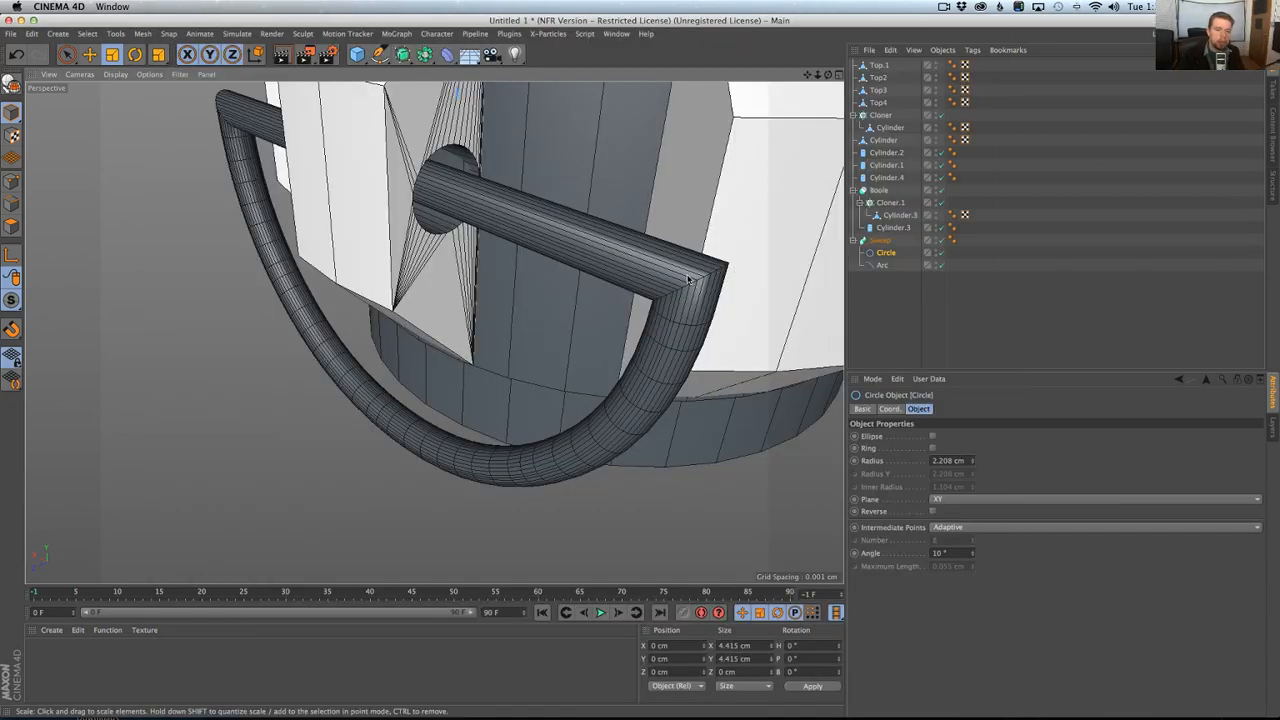
left_click(882, 265)
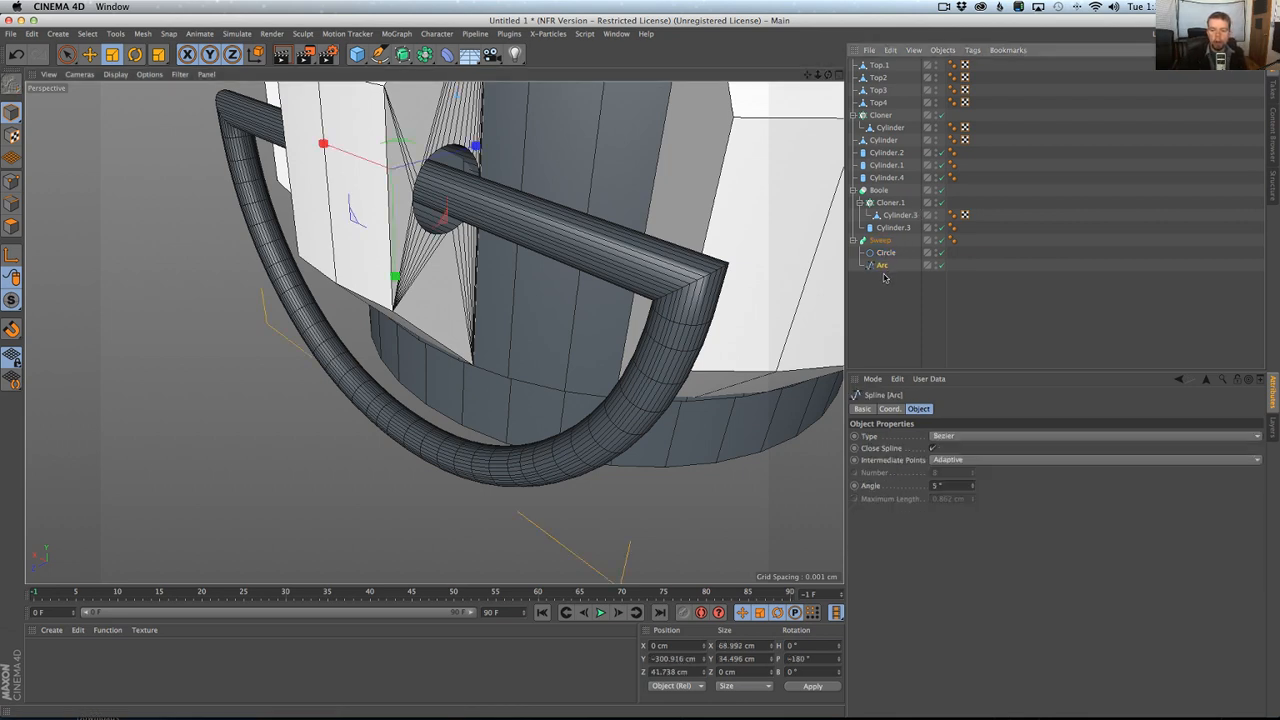
left_click(11, 181)
left_click(67, 55)
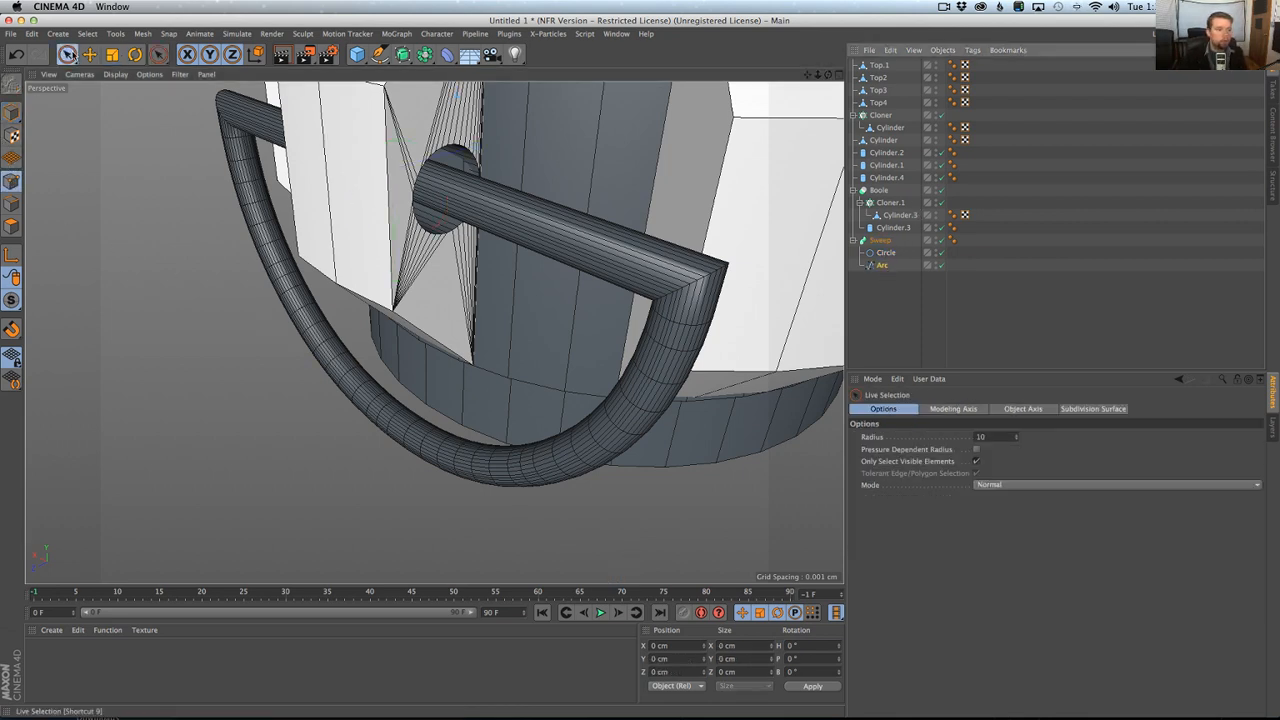
left_click(226, 106)
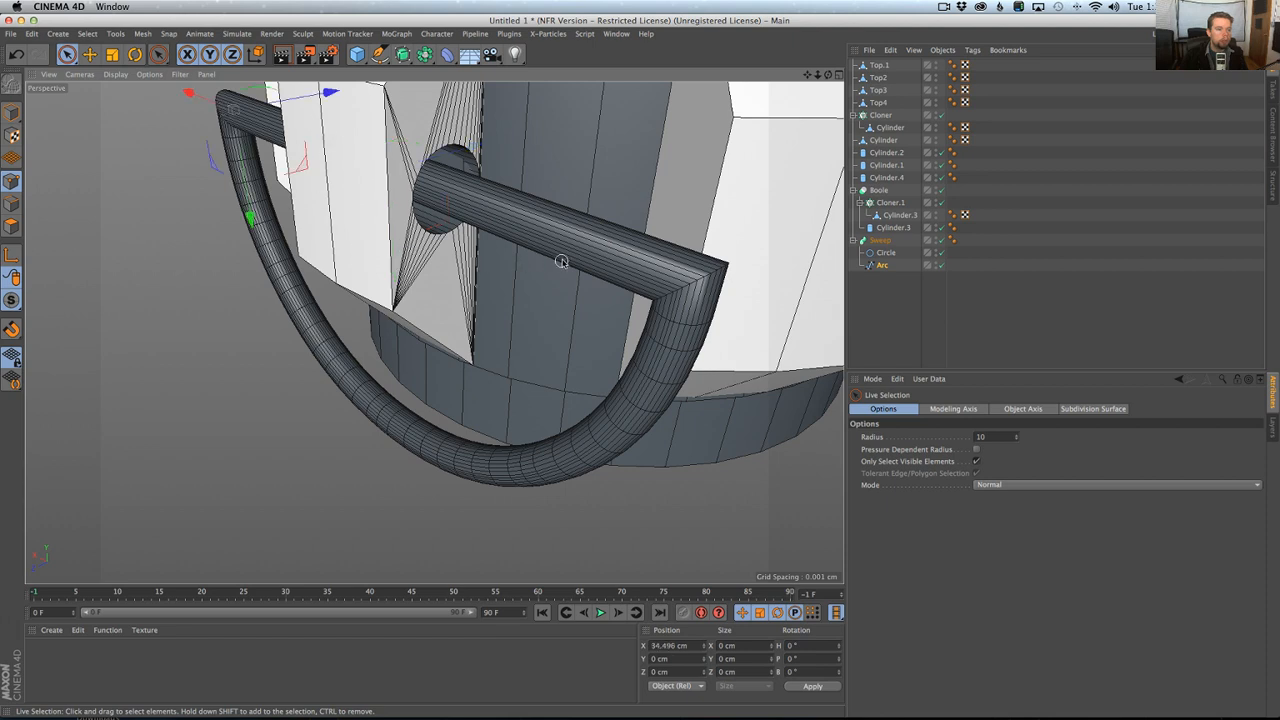
left_click(704, 296, "shift")
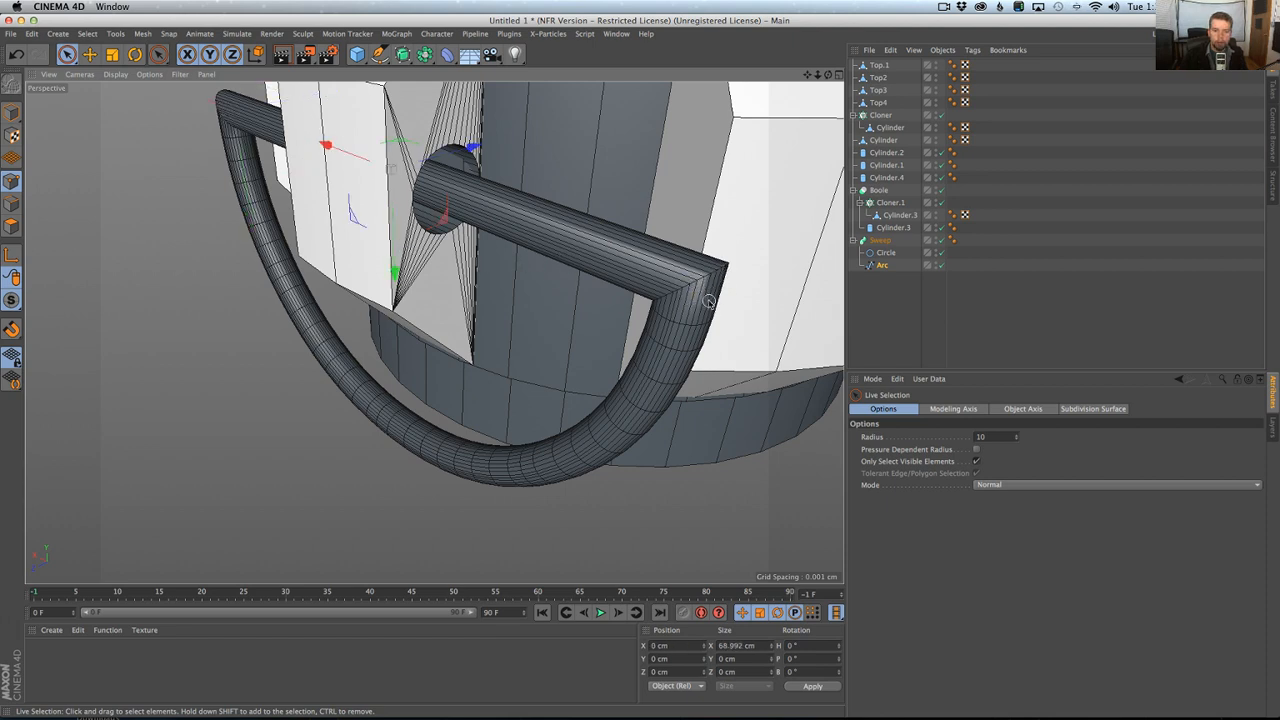
Try chamfering the arc's two corner points by about 2.2 cm with the sweep disabled.
left_click(941, 242)
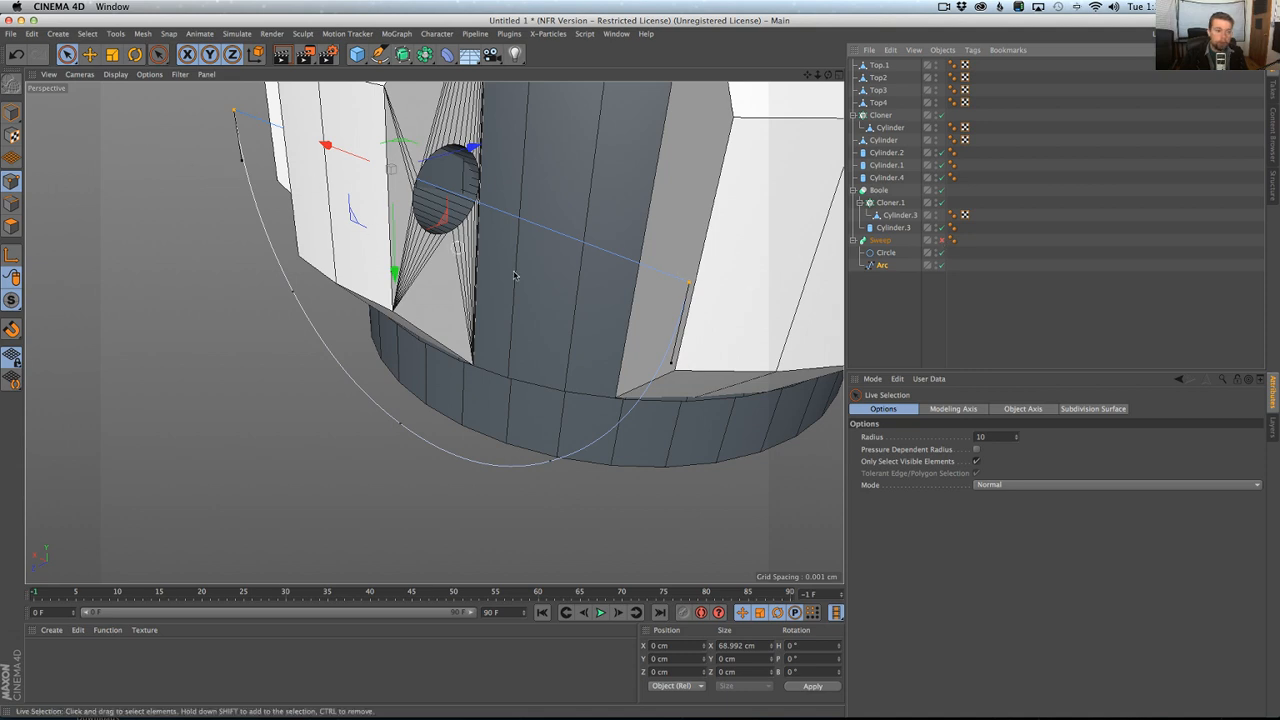
right_click(567, 285)
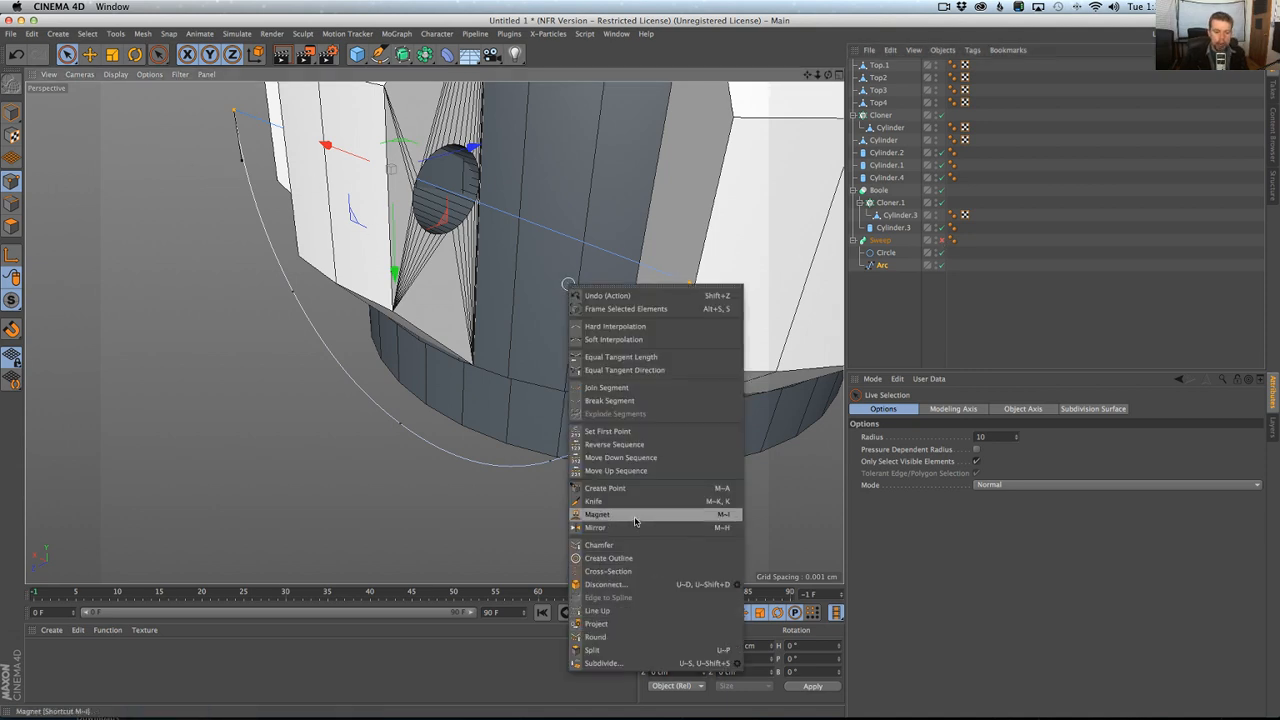
left_click(621, 546)
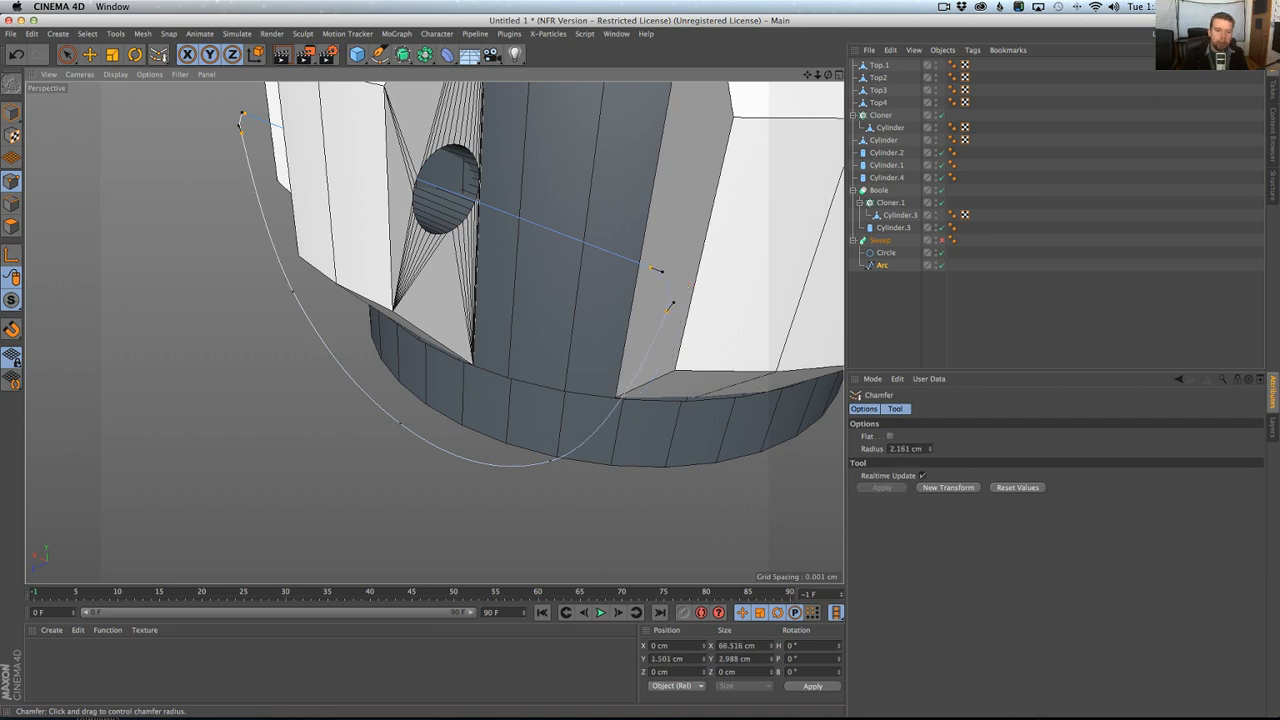
key("super+z")
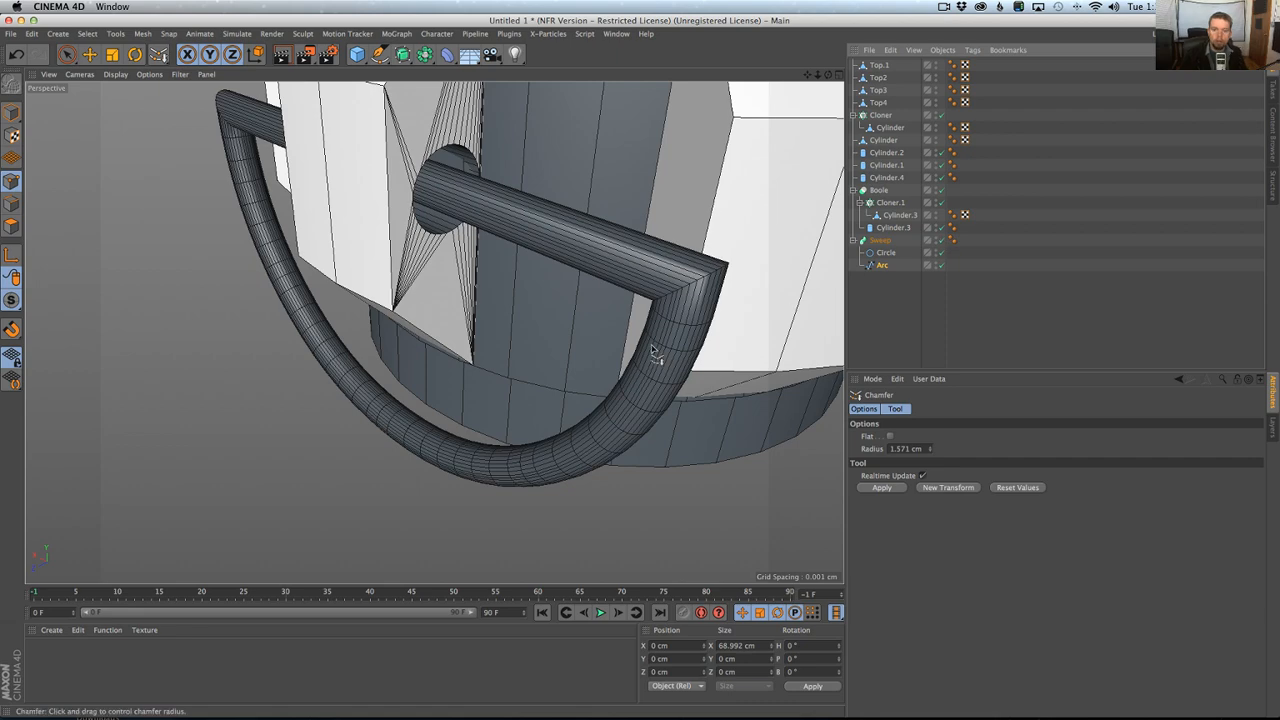
Try a chamfer radius of about 2.3 cm on both ring corners and inspect the bend's mesh up close.
left_click_drag(657, 358, 707, 358)
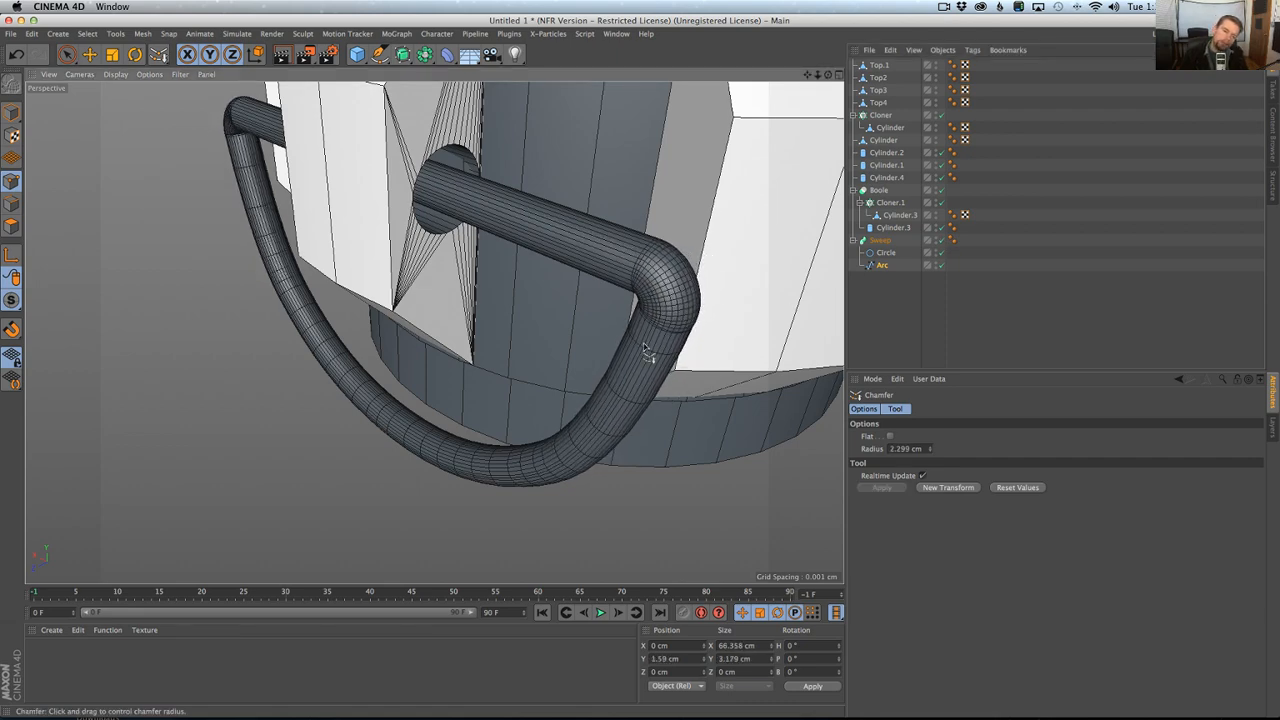
left_click_drag(671, 285, 698, 275, "alt")
right_click_drag(698, 275, 737, 274, "alt")
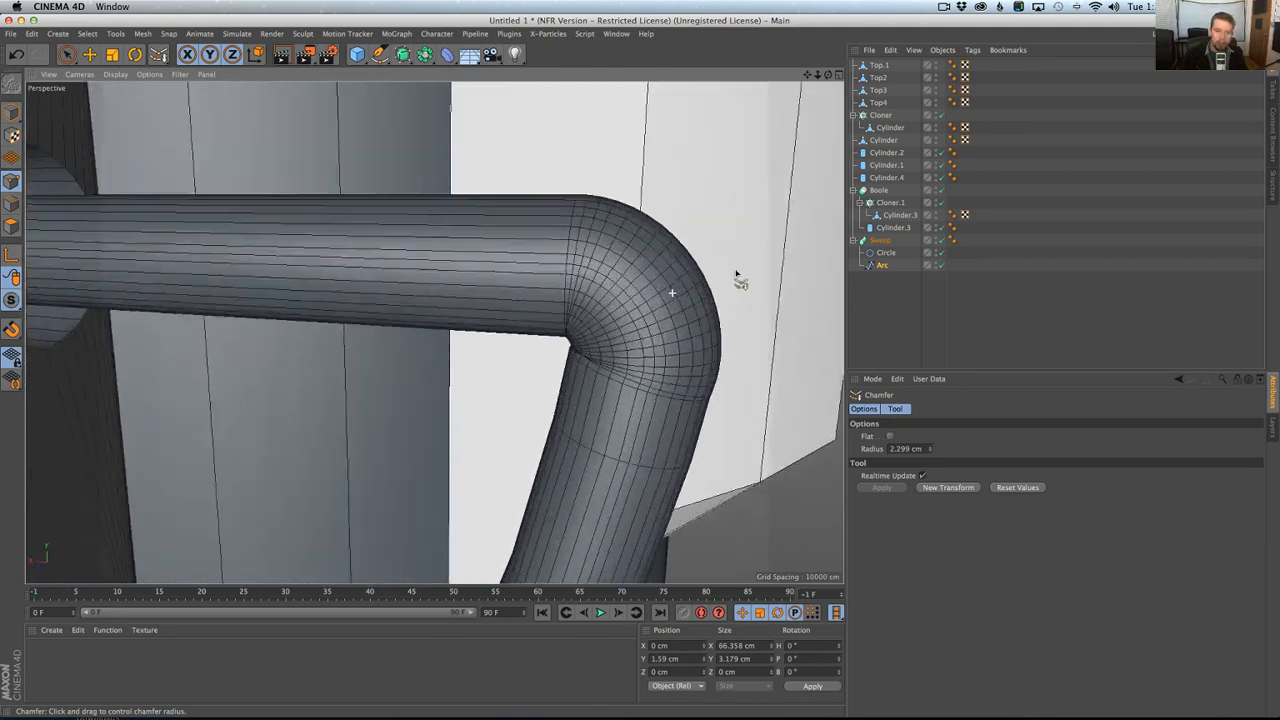
left_click_drag(737, 274, 626, 351, "alt")
right_click_drag(626, 351, 700, 318, "alt")
key("super+z")
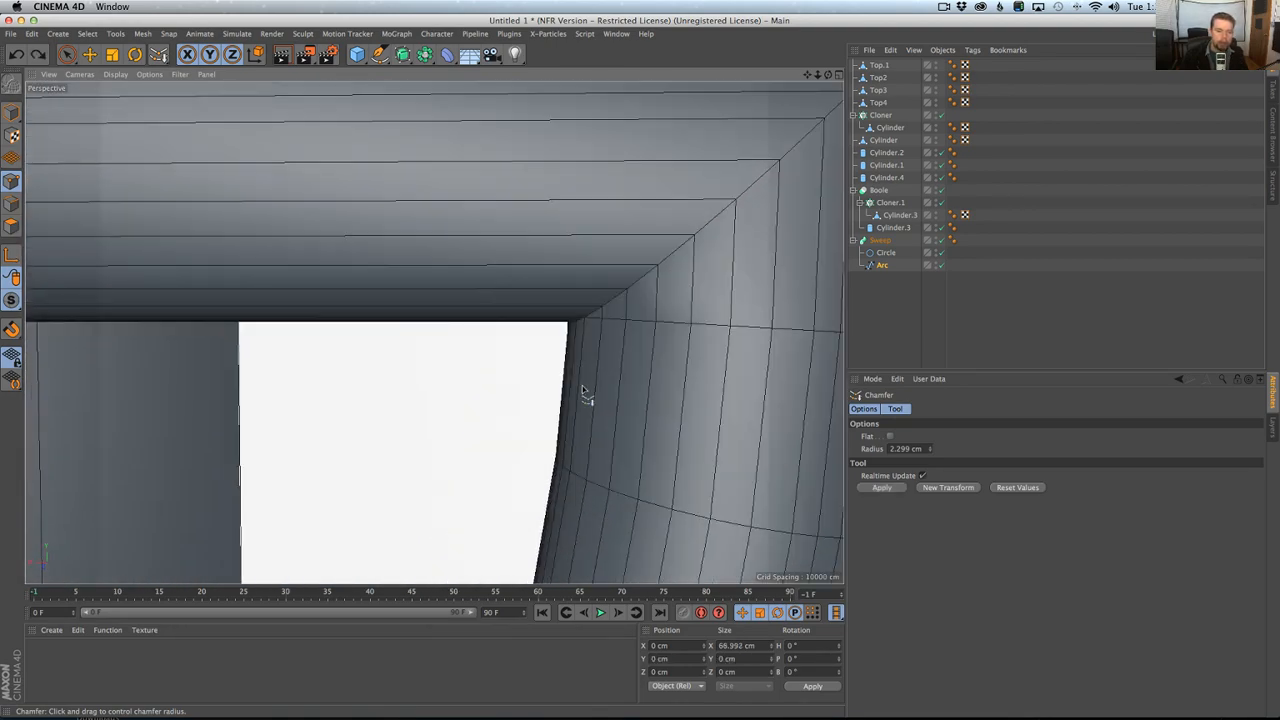
Chamfer both corners of the arc with a radius of about 3.45 cm.
left_click_drag(585, 395, 689, 339)
right_click_drag(537, 437, 395, 500, "alt")
left_click_drag(516, 497, 536, 457, "alt")
right_click_drag(536, 457, 606, 424, "alt")
left_click_drag(565, 470, 586, 470, "alt")
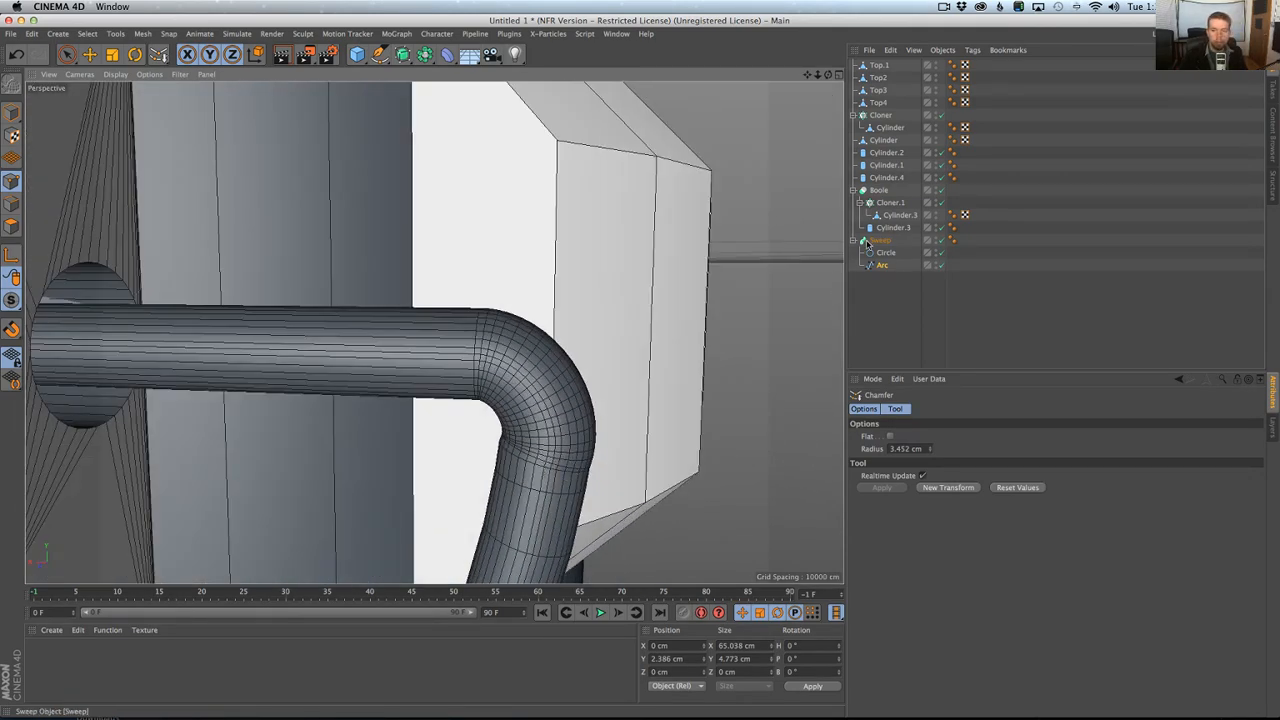
Disable the sweep and bring the chamfered arc into the maximized front view.
left_click(940, 240)
mouse_move(586, 441)
left_mouse_down("alt")
mouse_move(591, 429)
mouse_move(570, 437)
left_mouse_up("alt")
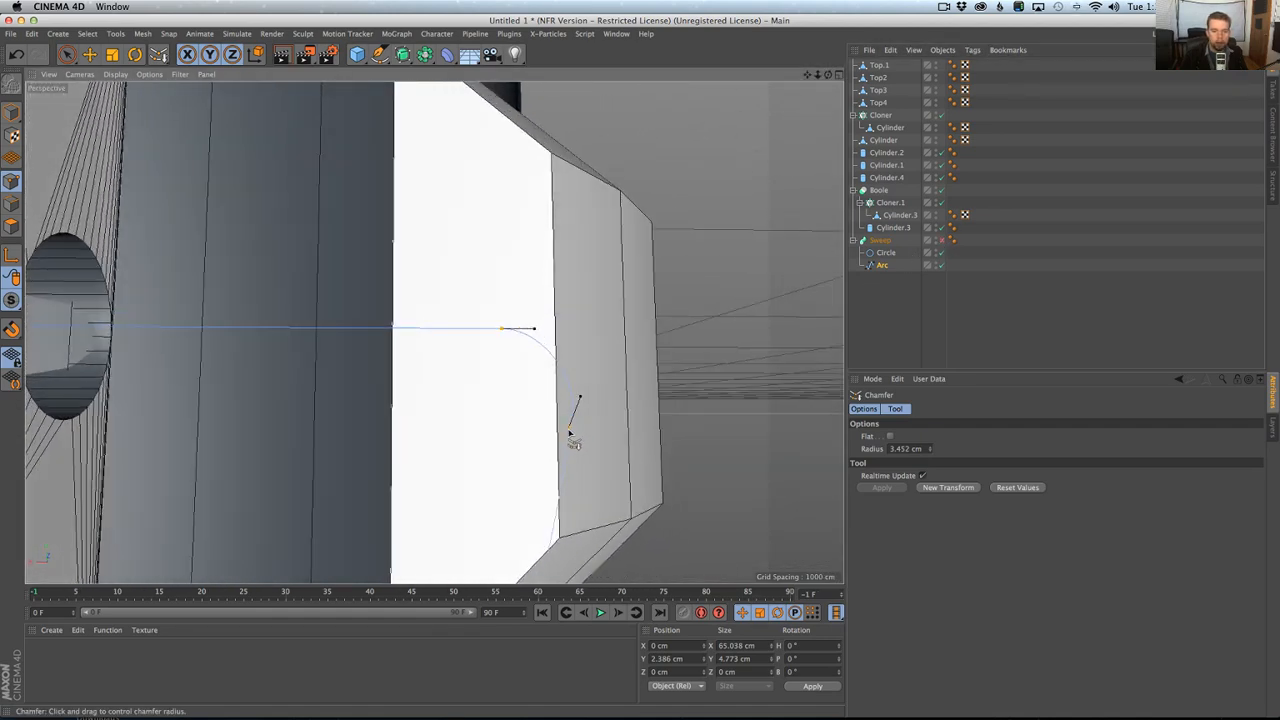
mouse_move(562, 434)
right_mouse_down("alt")
mouse_move(678, 409)
mouse_move(608, 437)
mouse_move(471, 449)
right_mouse_up("alt")
left_click_drag(528, 457, 565, 472, "alt")
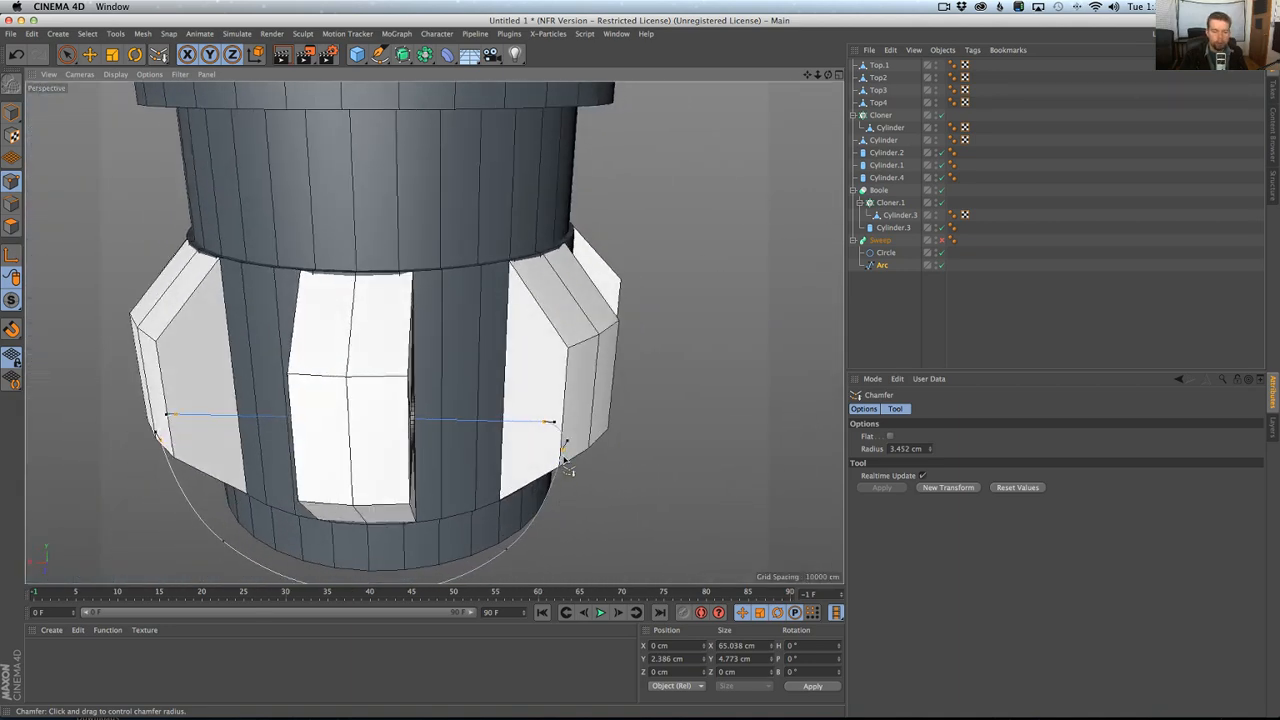
middle_click(566, 463)
middle_click(583, 495)
Rotate the tangent of the right corner's lower chamfer point so the bend flows more smoothly into the arc.
right_click_drag(564, 410, 614, 385, "alt")
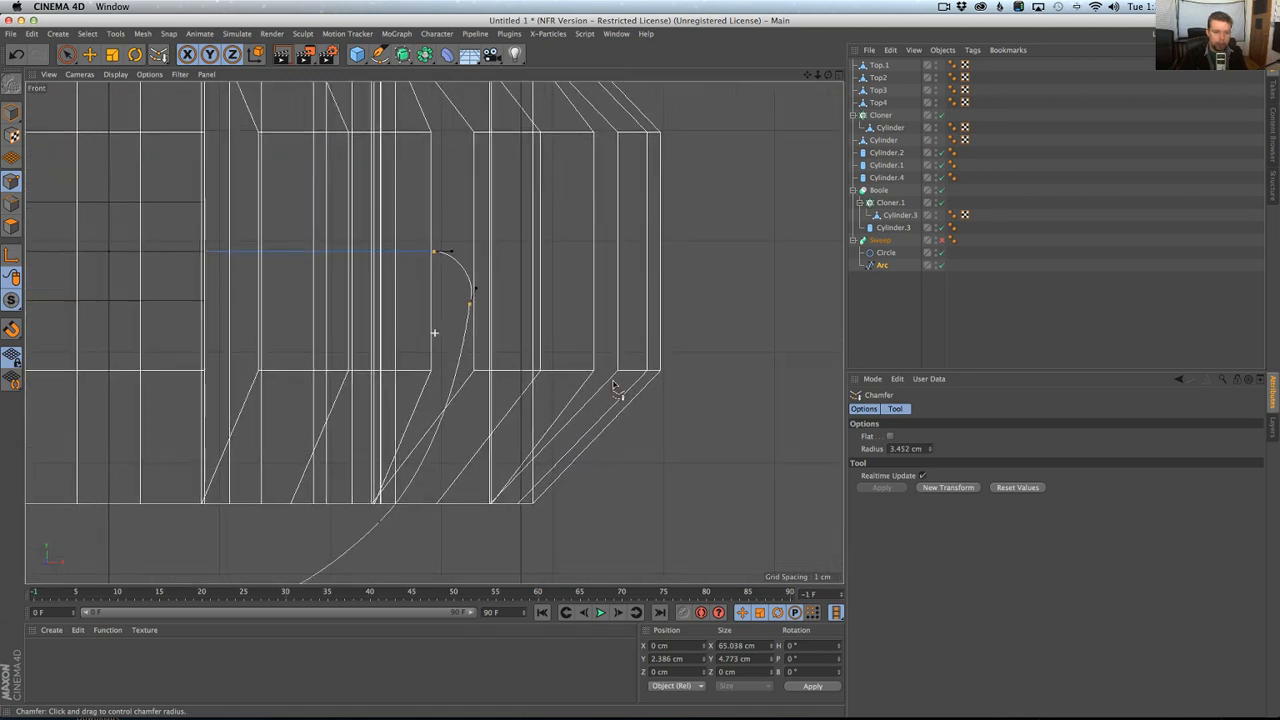
middle_click_drag(572, 318, 588, 409, "alt")
right_click_drag(588, 409, 642, 388, "alt")
key("space")
left_click(480, 363)
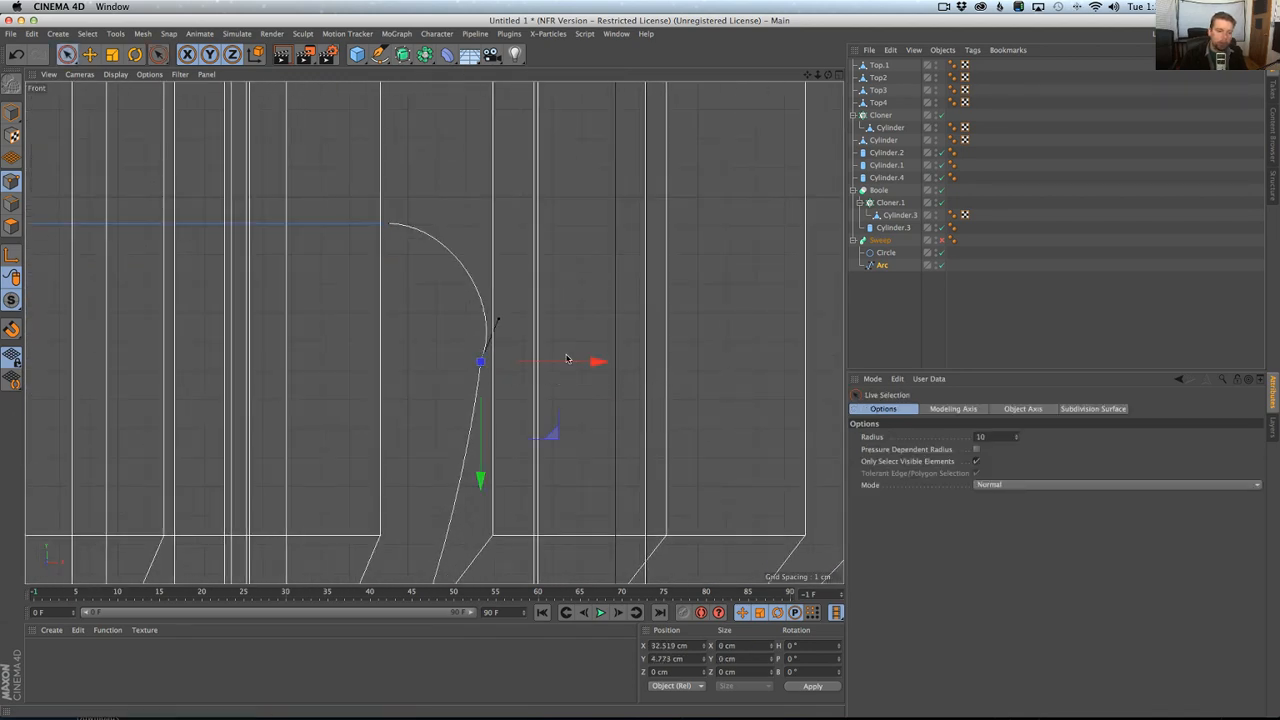
key("r")
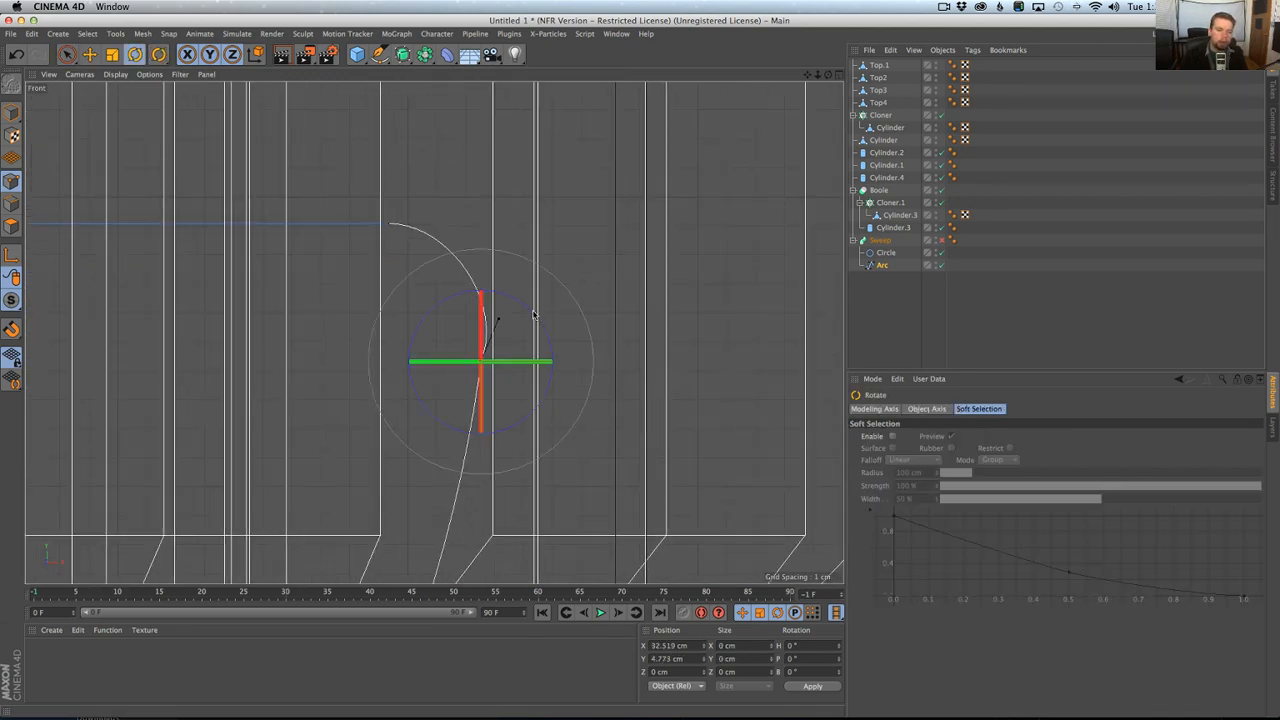
mouse_move(534, 315)
left_mouse_down()
mouse_move(531, 288)
mouse_move(525, 308)
left_mouse_up()
Rotate the tangent of the left corner's lower chamfer point to smooth that bend as well.
right_click_drag(527, 314, 200, 283, "alt")
middle_click_drag(200, 283, 527, 352, "alt")
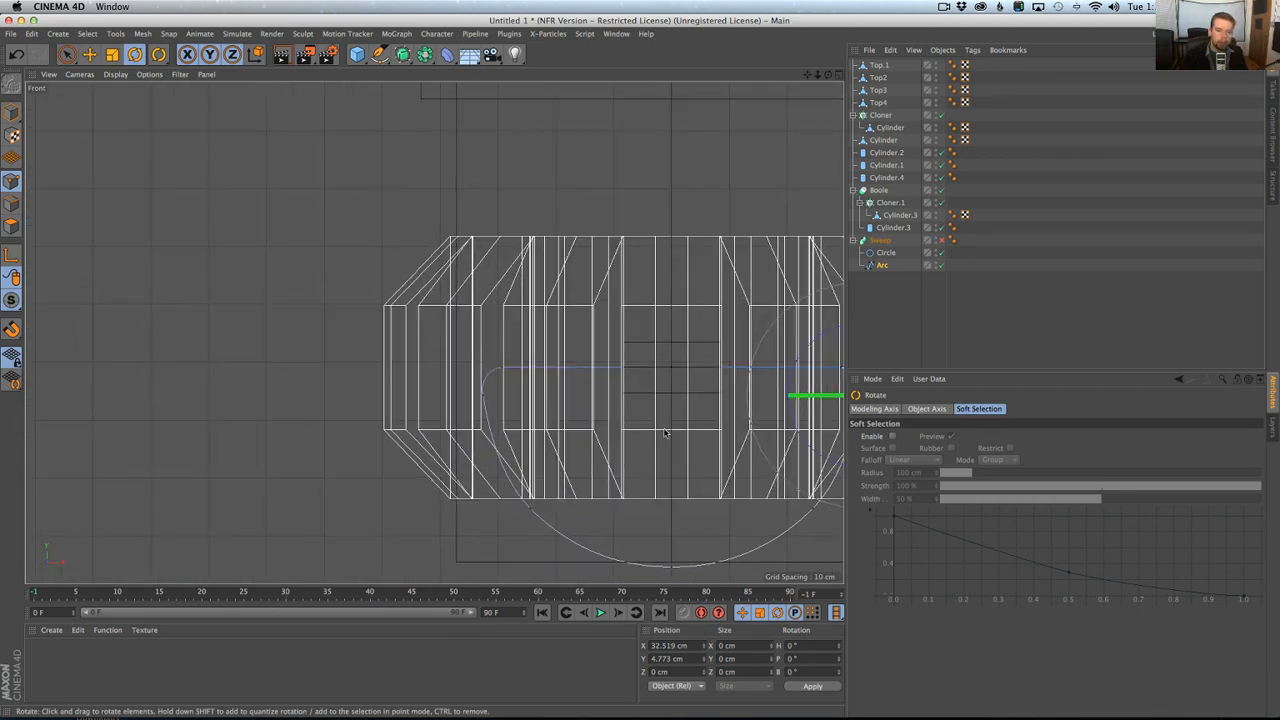
right_click_drag(489, 383, 629, 378, "alt")
left_click(443, 464)
right_click_drag(445, 478, 489, 472, "alt")
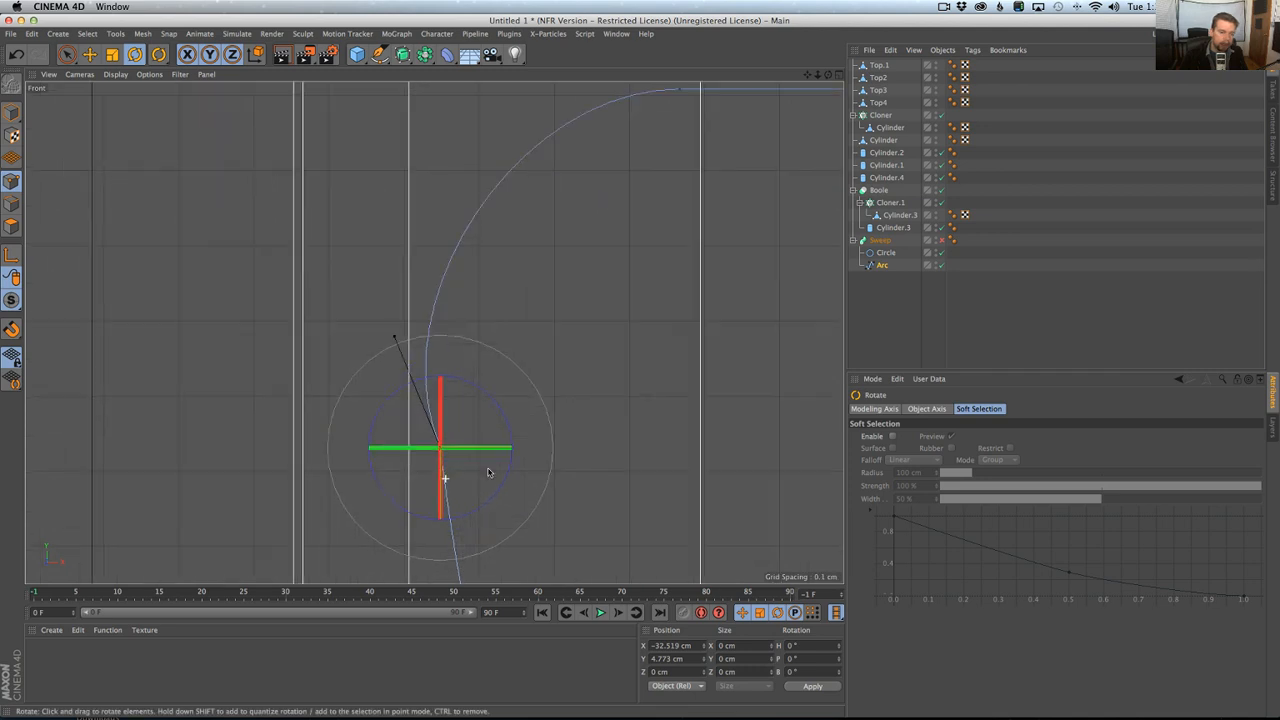
mouse_move(467, 378)
left_mouse_down()
mouse_move(492, 394)
mouse_move(464, 395)
left_mouse_up()
Return to the perspective view, re-enable the sweep and inspect the rounded belt ring.
middle_click(498, 388)
middle_click(330, 289)
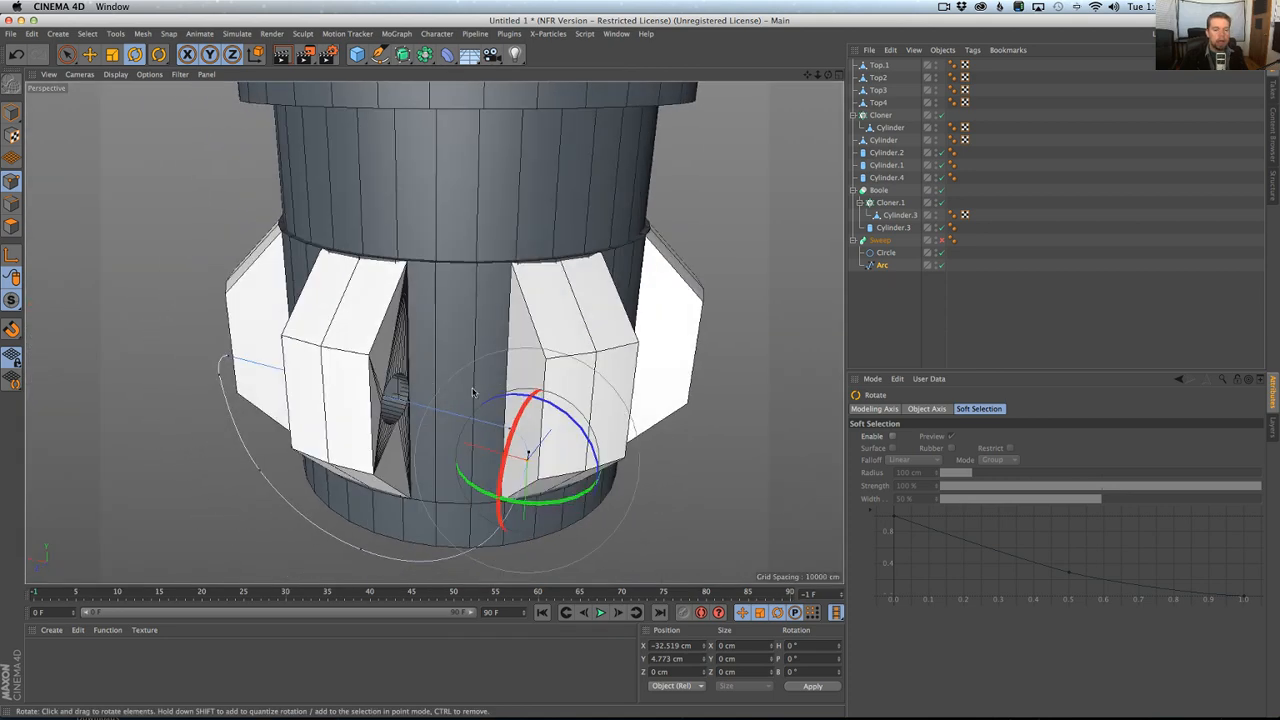
scroll(464, 395, "down", 3)
left_click(941, 241)
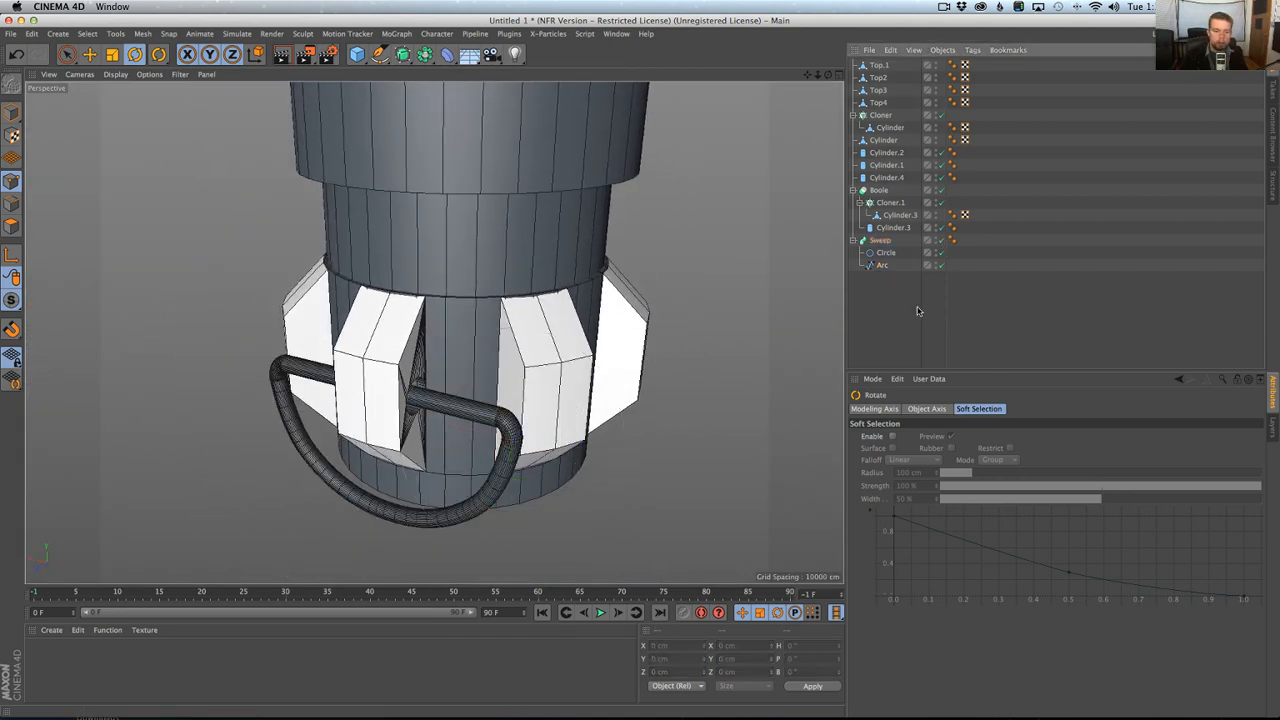
left_click_drag(493, 430, 460, 426, "alt")
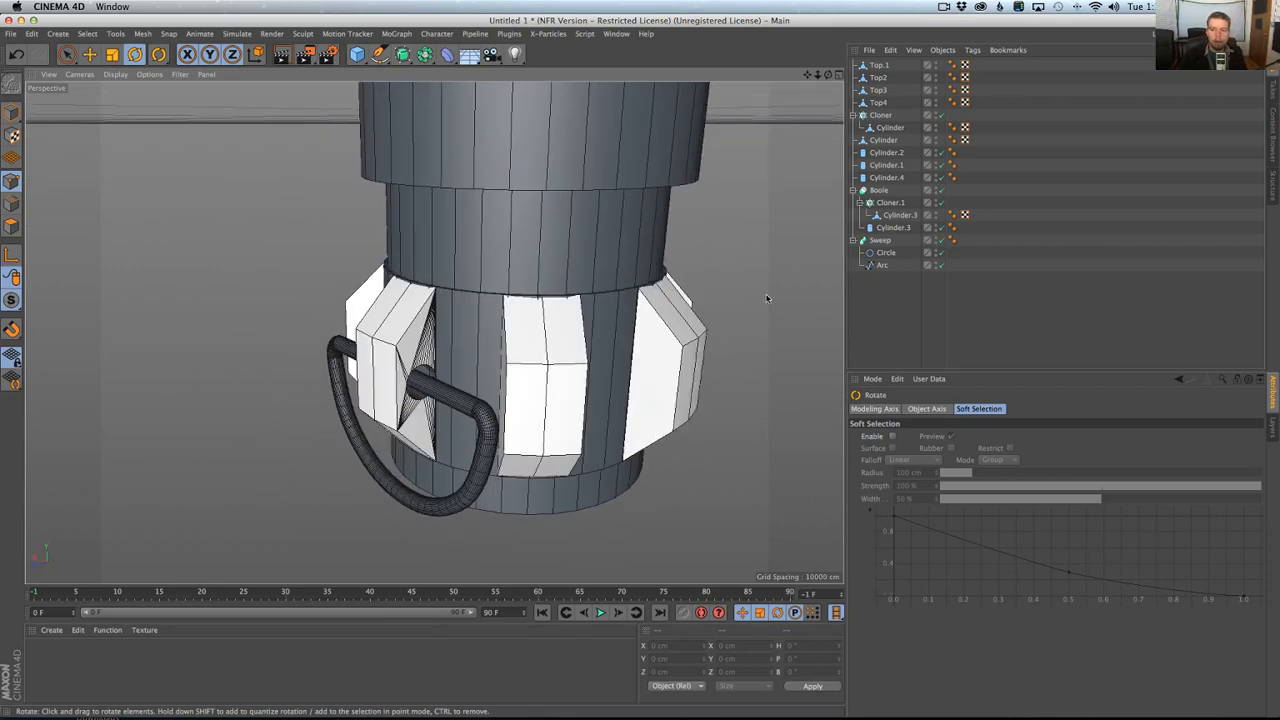
Try adjusting the radius of the Boole's hole-cutting cylinder.
left_click(893, 228)
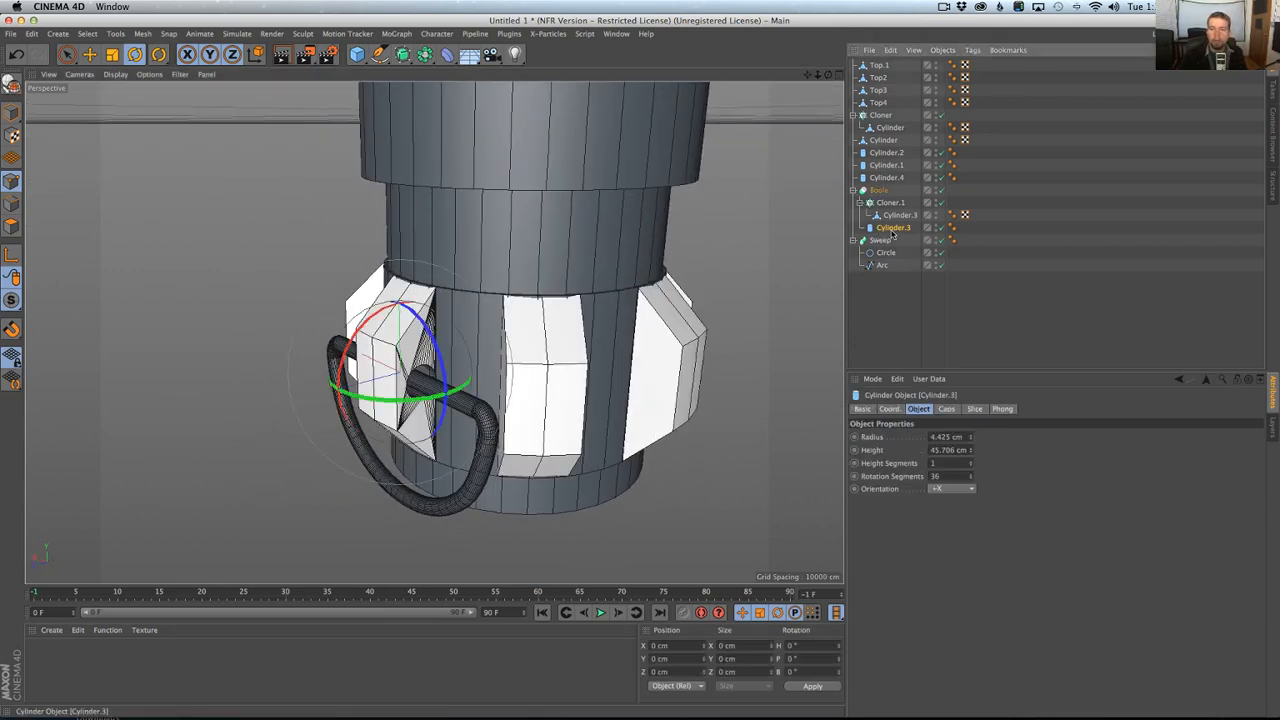
left_click(969, 440)
left_click(969, 440)
left_click(970, 435)
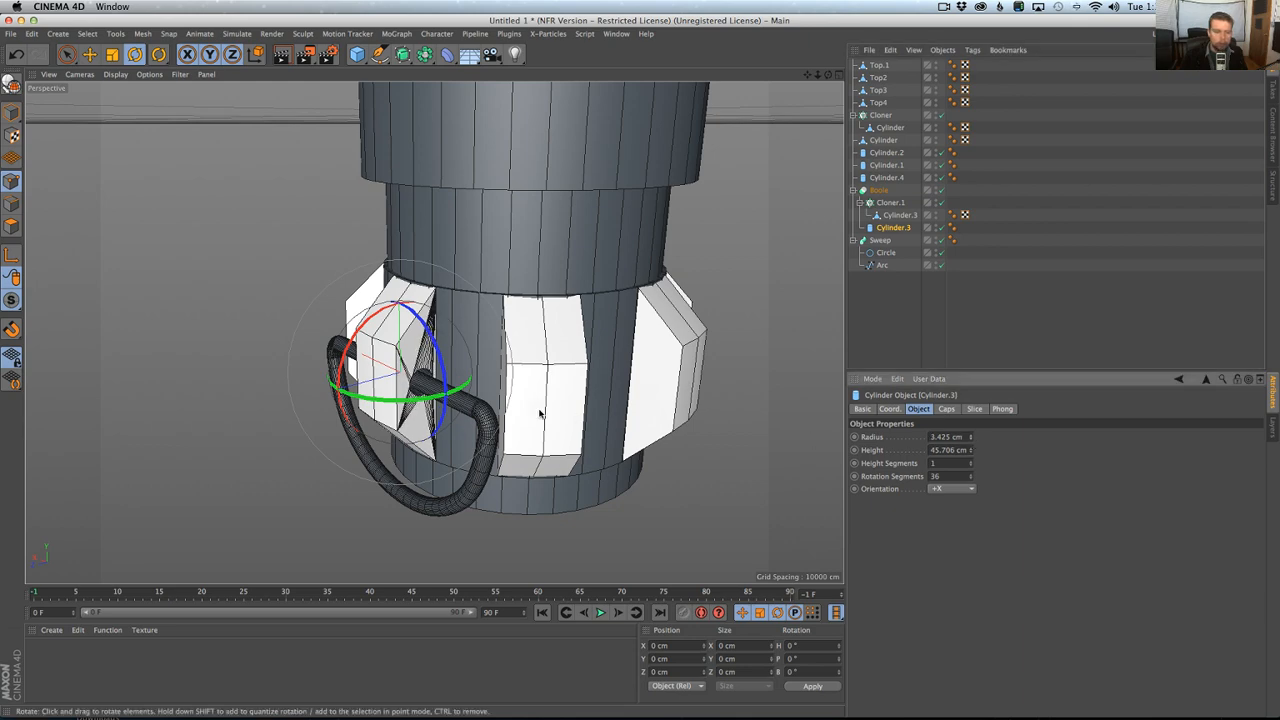
Toggle the Boole and its cutting cylinder off and back on to compare the pommel block with and without the hole.
scroll(503, 415, "up", 5)
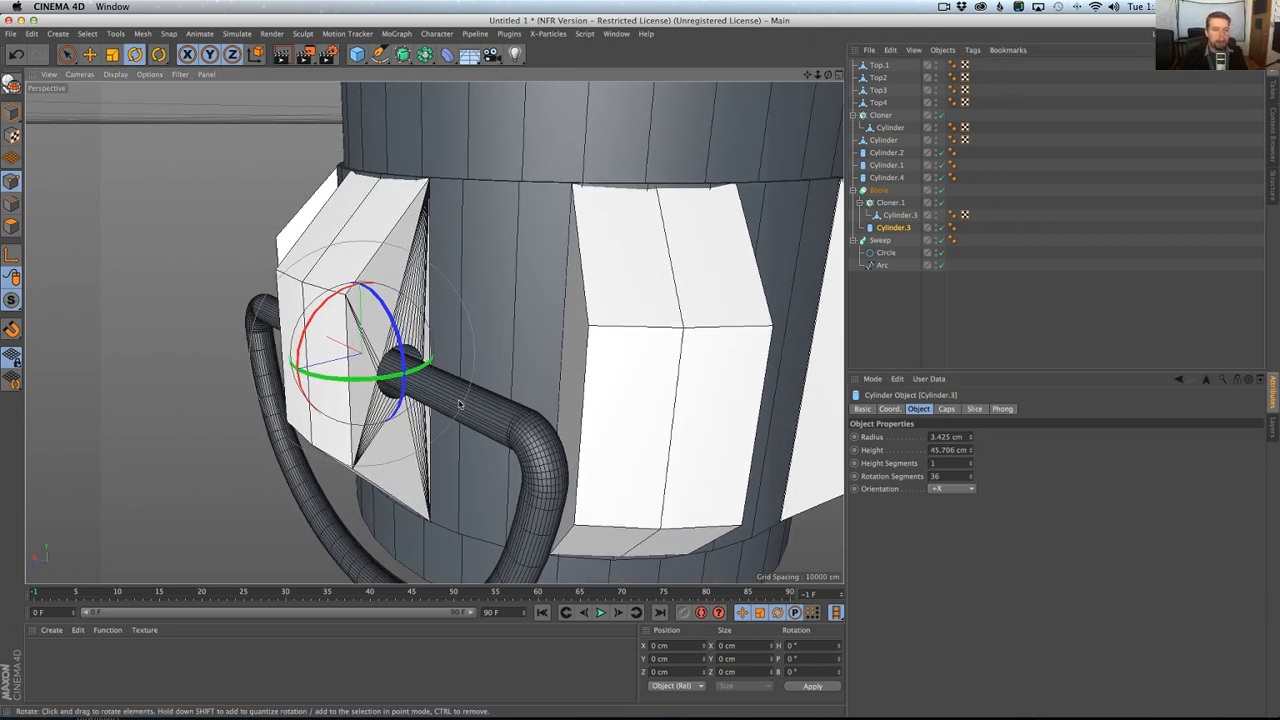
left_click(942, 203)
key("super+z")
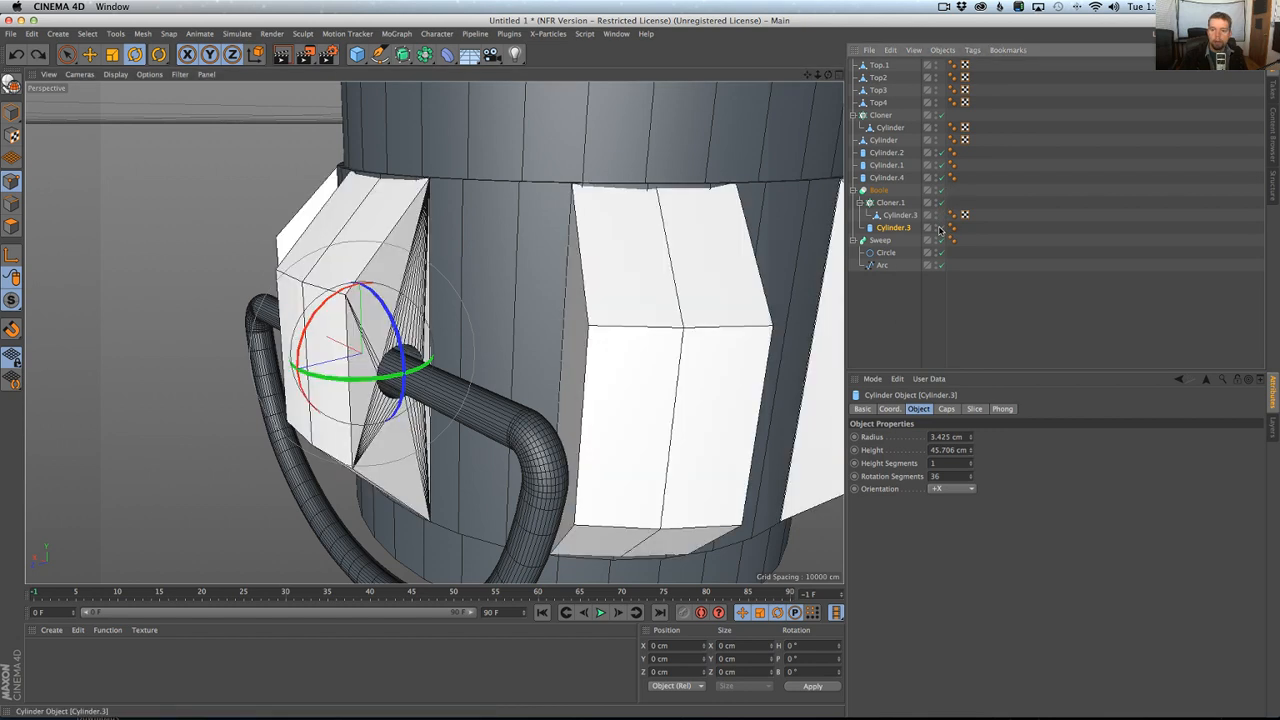
left_click(942, 190)
left_click(942, 228)
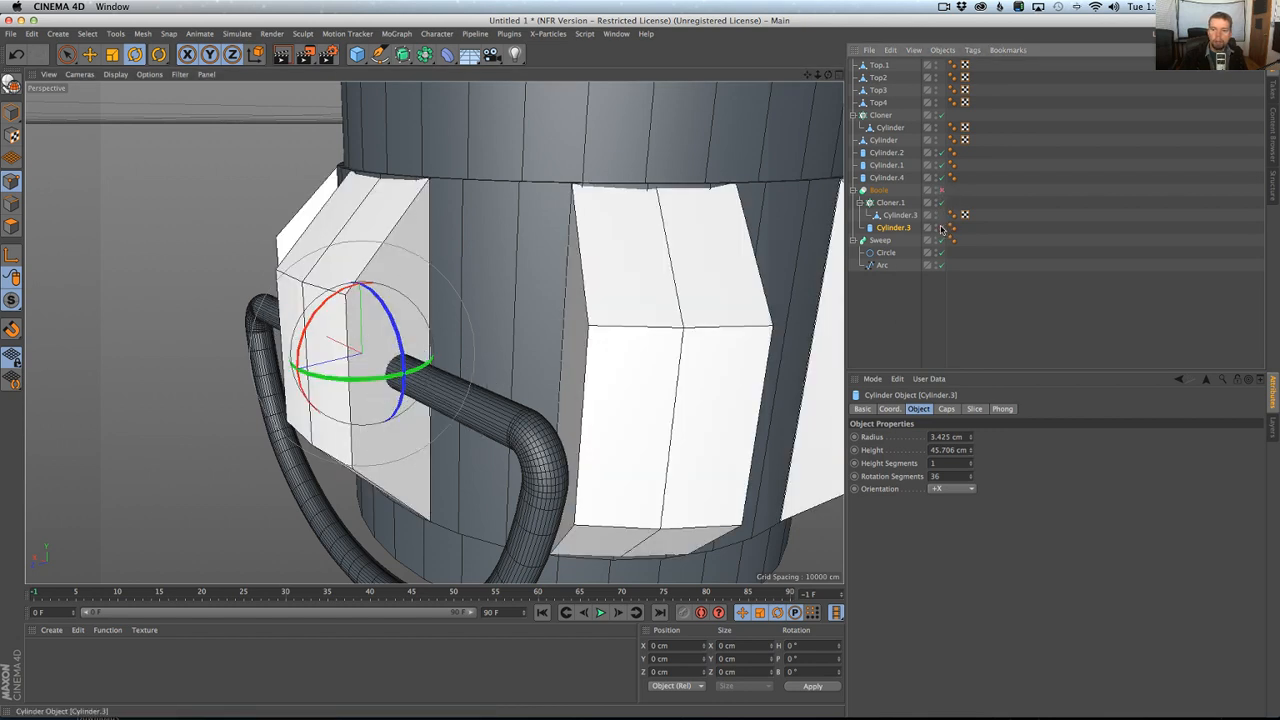
right_click_drag(615, 342, 592, 355, "alt")
left_click_drag(592, 355, 471, 389, "alt")
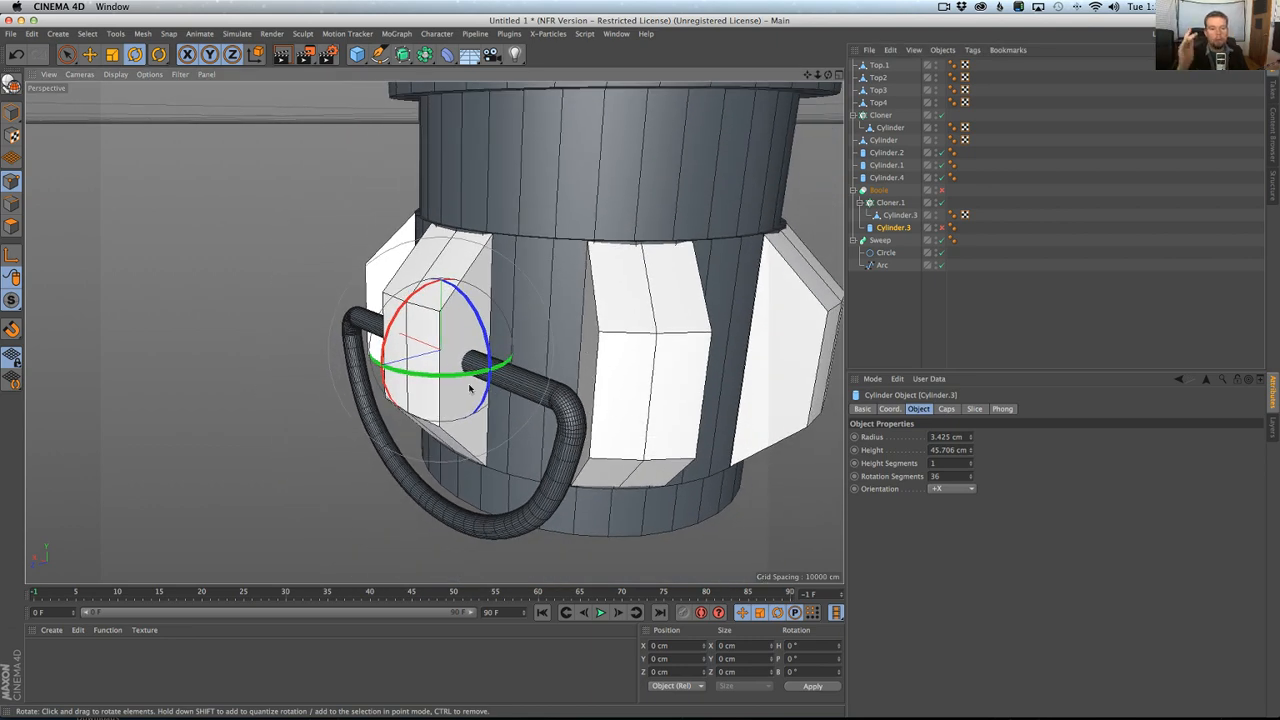
left_click(942, 228)
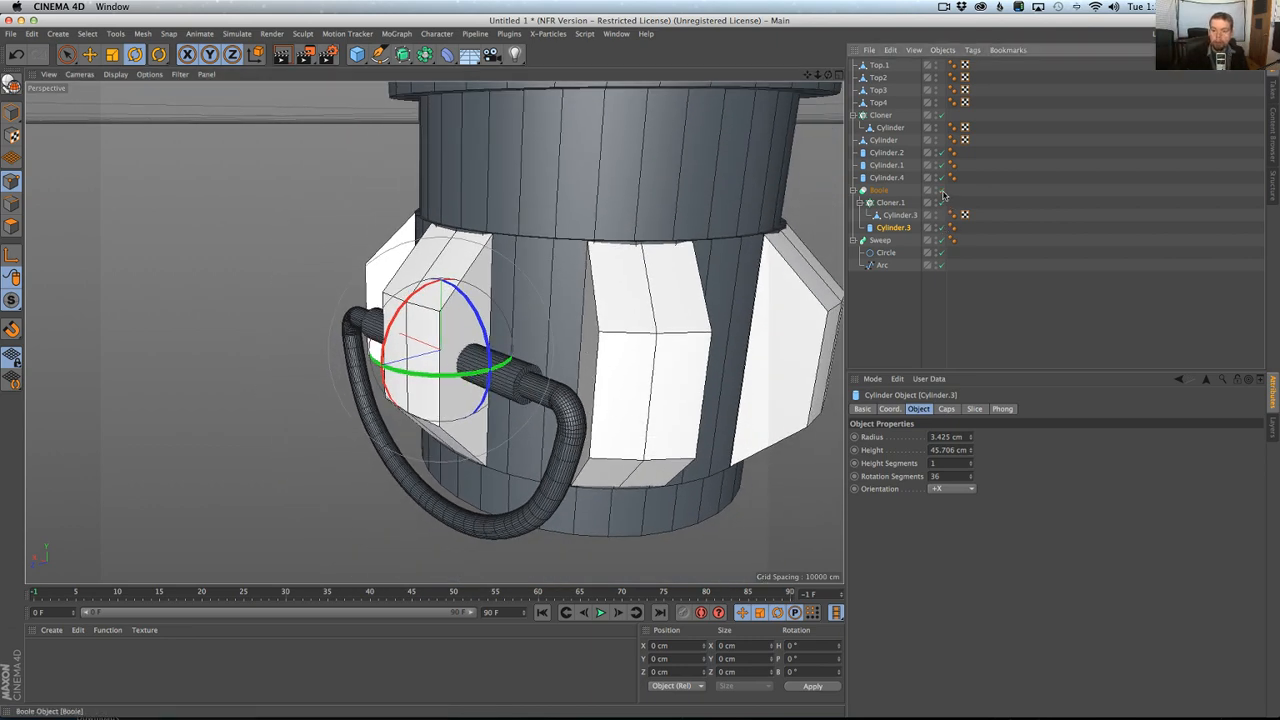
mouse_move(640, 300)
left_mouse_down("alt")
mouse_move(677, 350)
mouse_move(657, 296)
left_mouse_up("alt")
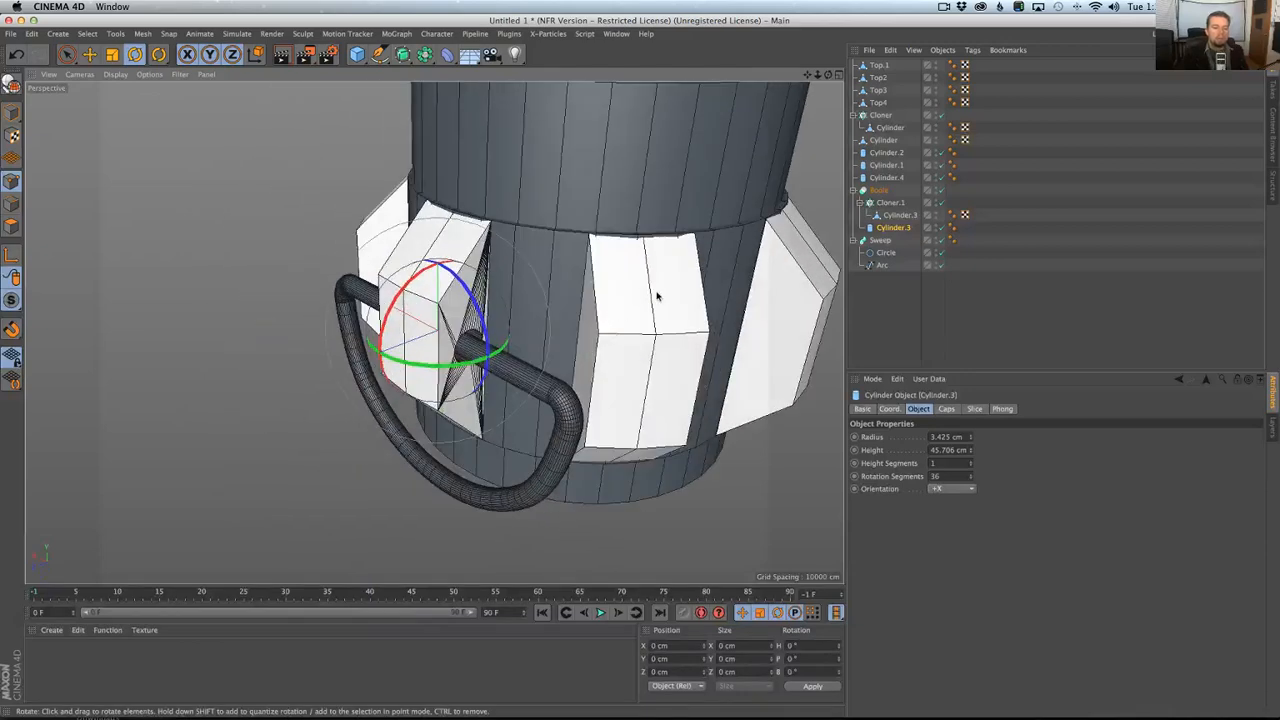
Examine the hilt's lower body and pommel from farther away and compare them with the reference photo in Chrome.
scroll(657, 296, "down", 10)
middle_click_drag(657, 296, 571, 350, "alt")
left_click_drag(571, 350, 575, 321, "alt")
scroll(575, 321, "down", 6)
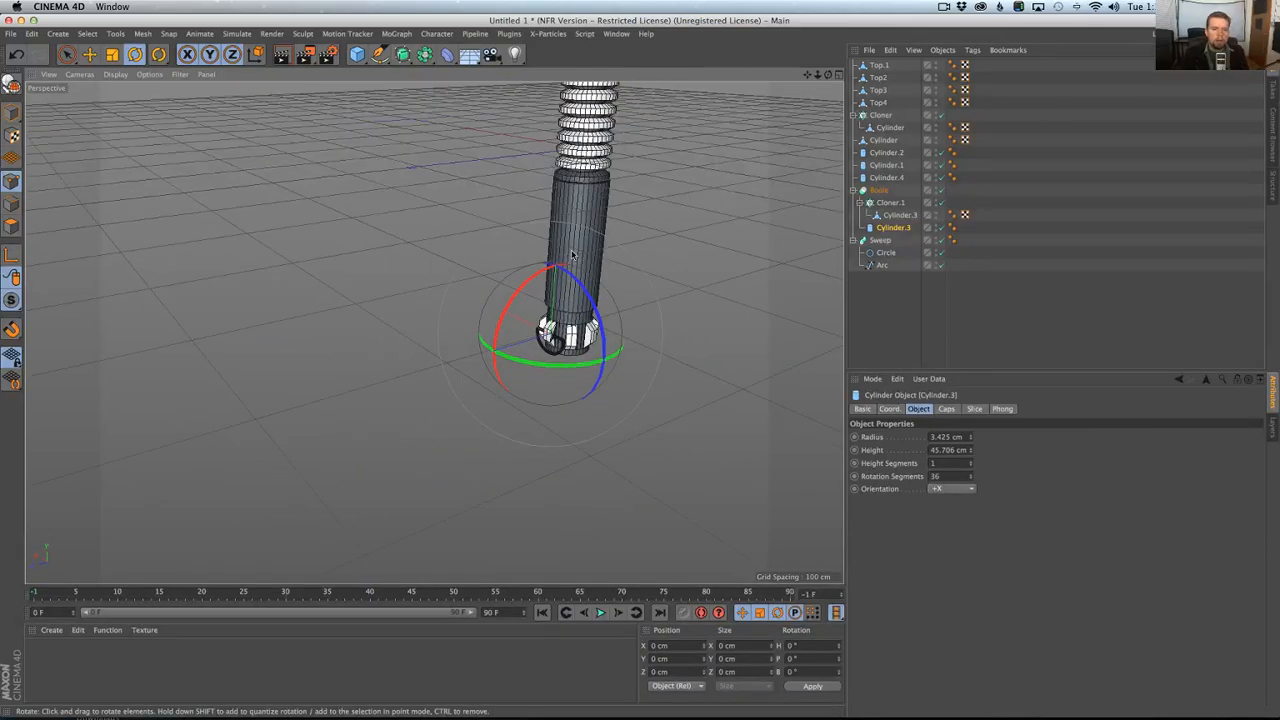
middle_click_drag(575, 321, 510, 515, "alt")
left_click_drag(510, 515, 476, 562, "alt")
middle_click_drag(476, 562, 499, 360, "alt")
scroll(586, 302, "up", 3)
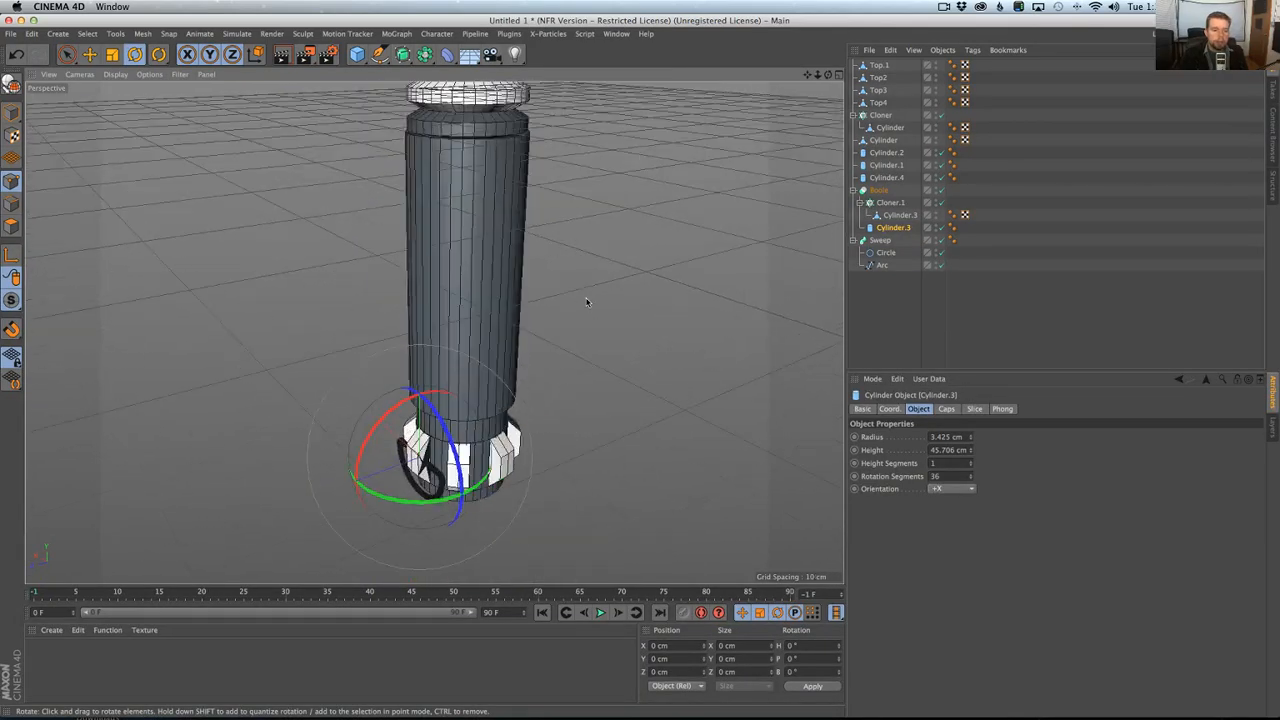
key("super+Tab")
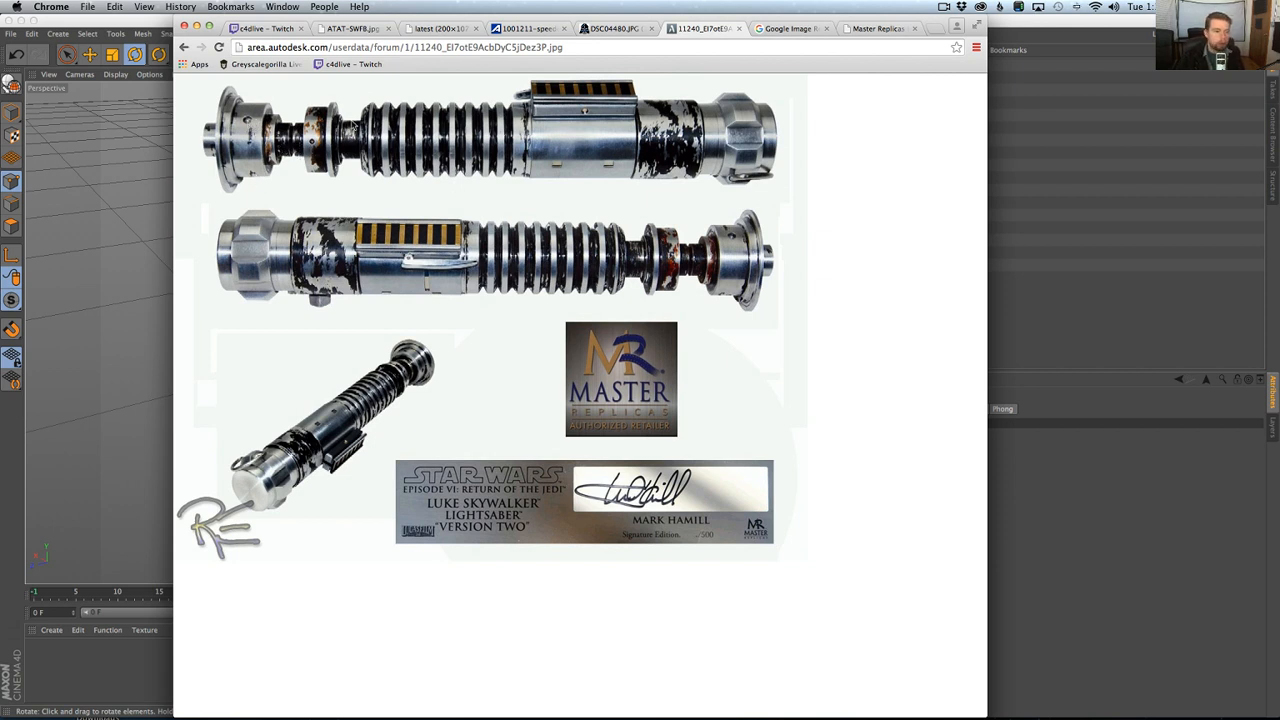
Switch back to Cinema 4D and select the Top4 neck object above the ribbed grip in the Right view, in model mode.
key("super+Tab")
key("super+Tab")
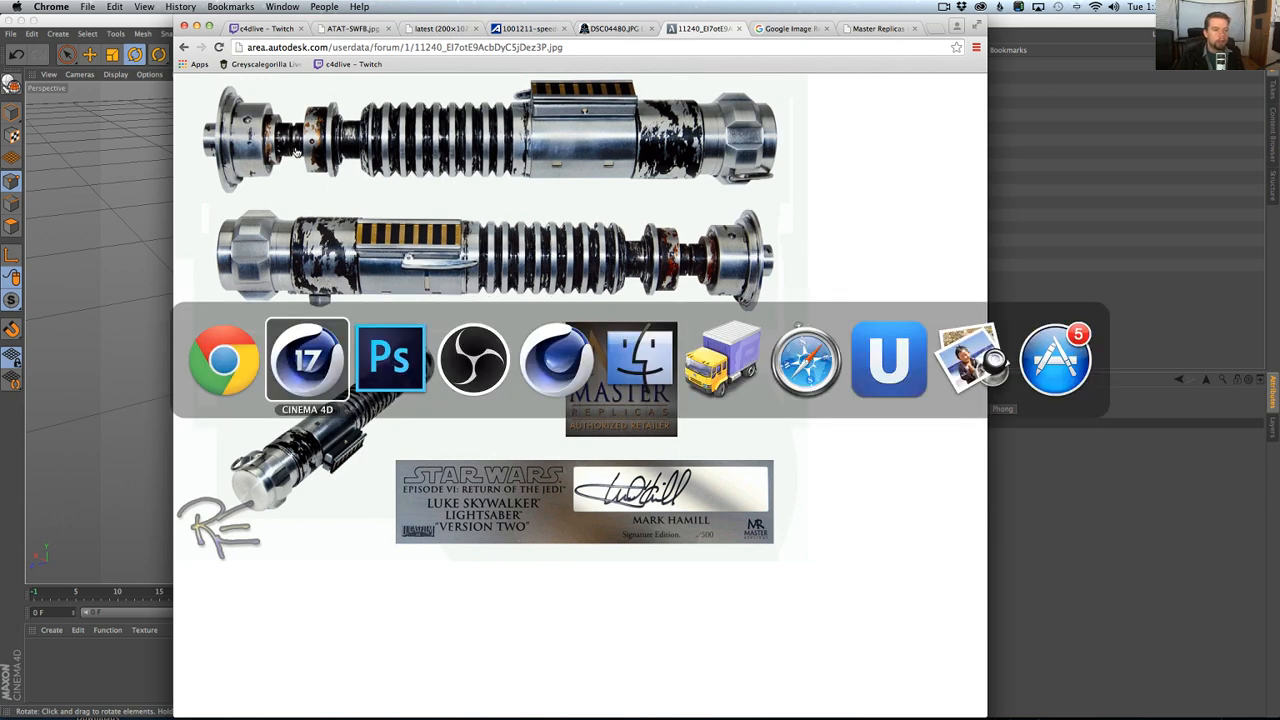
key("F5")
key("F3")
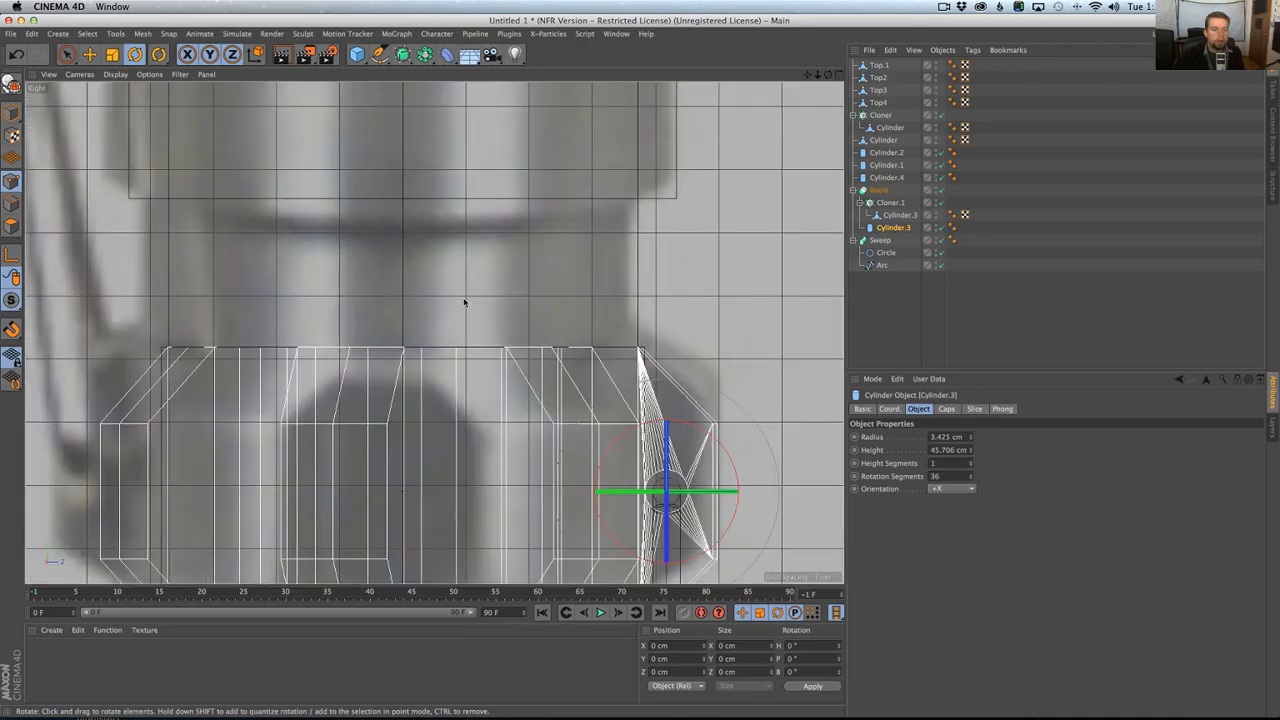
scroll(464, 302, "down", 10)
middle_click_drag(466, 140, 459, 400, "alt")
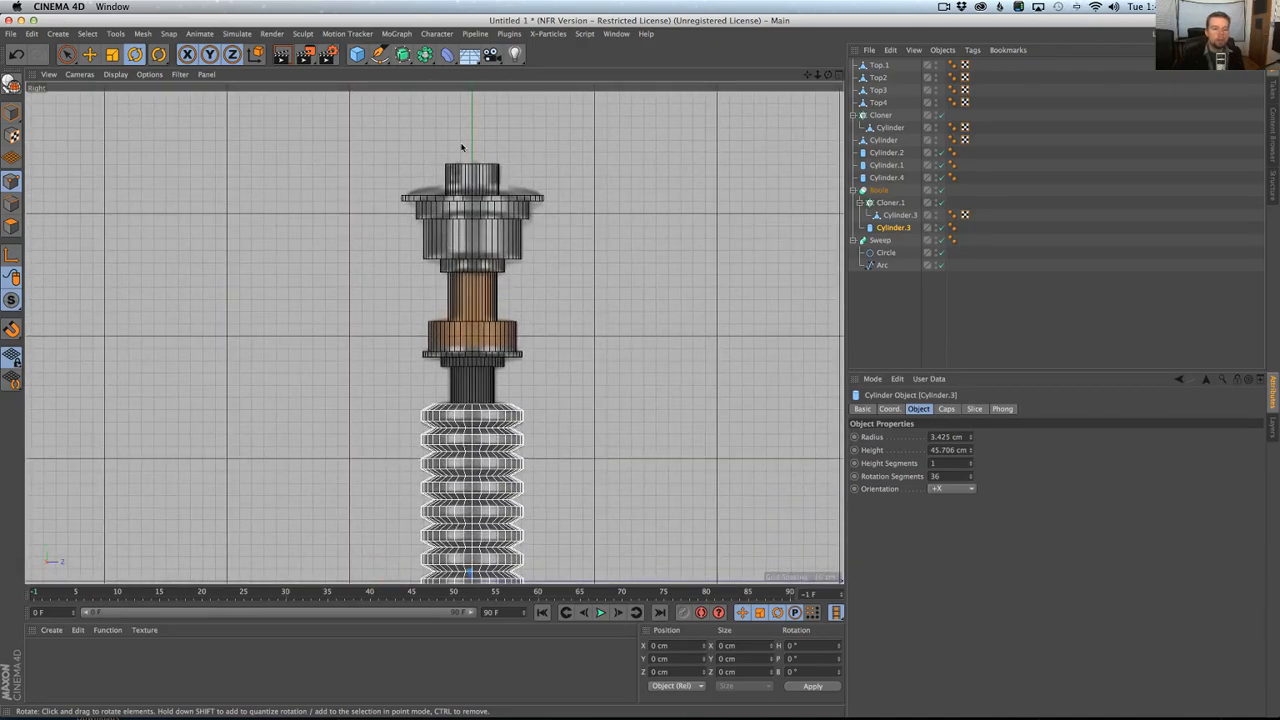
scroll(487, 383, "up", 8)
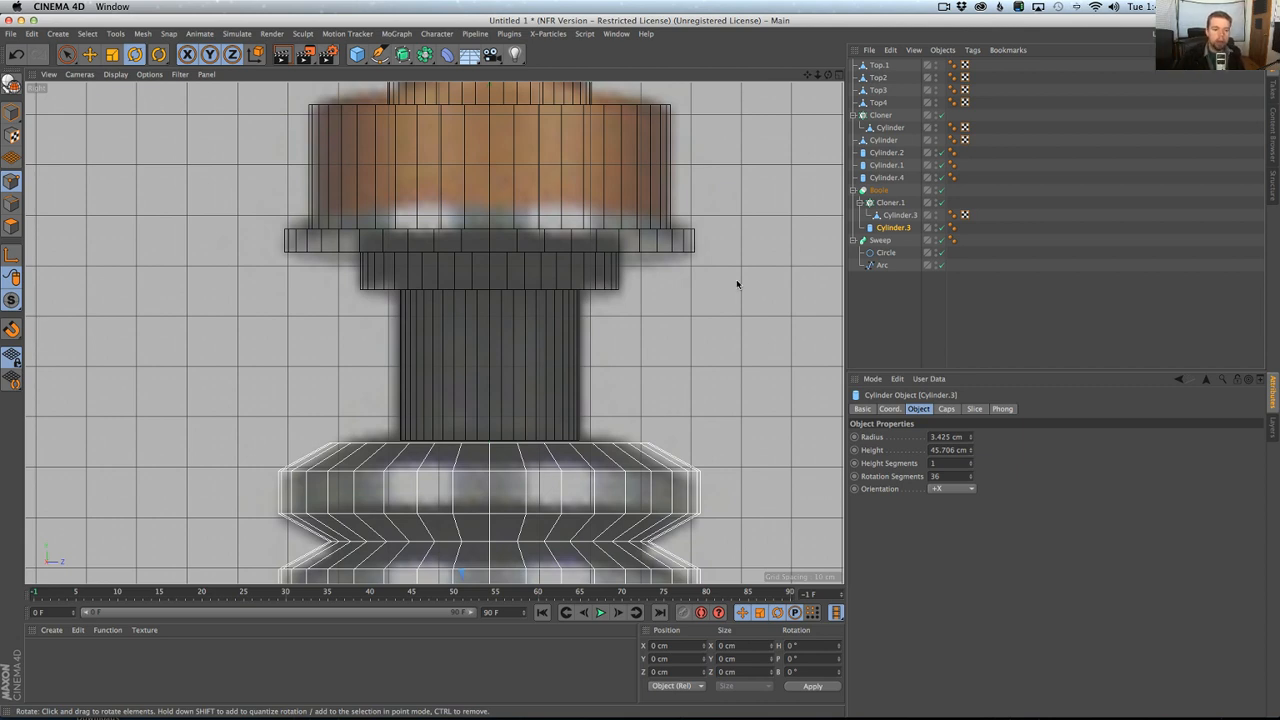
left_click(16, 114)
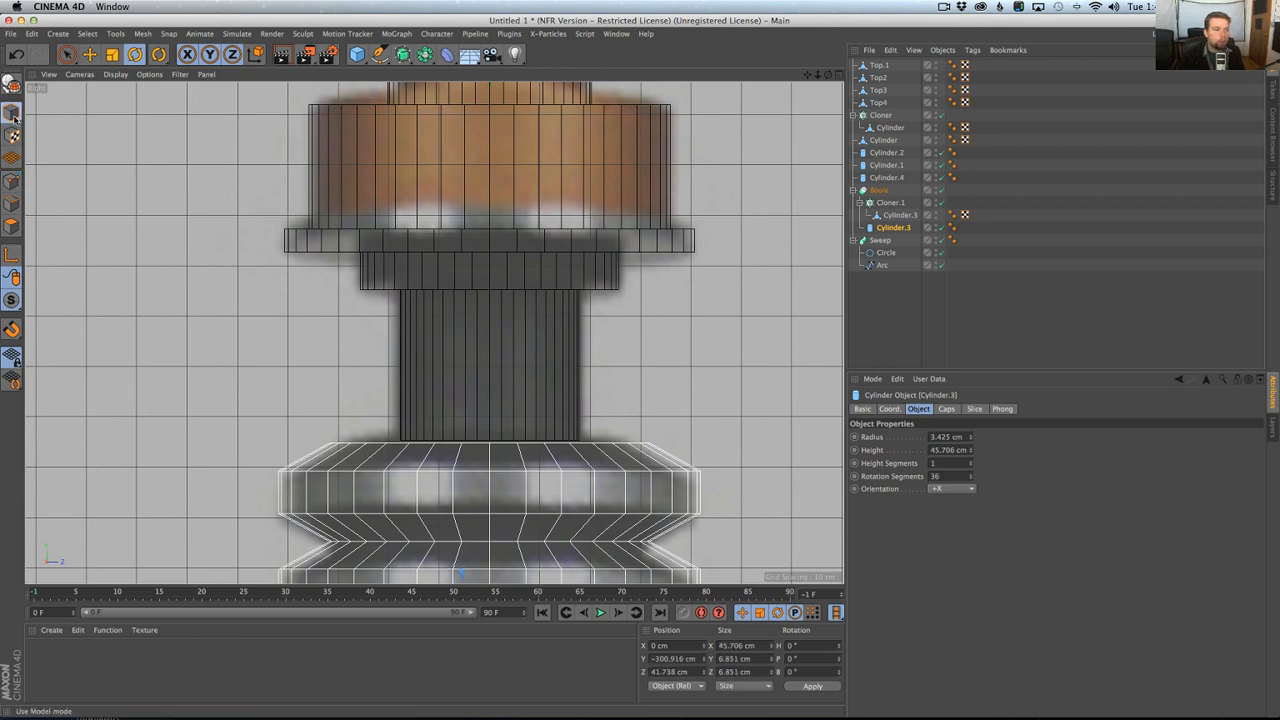
left_click(426, 356)
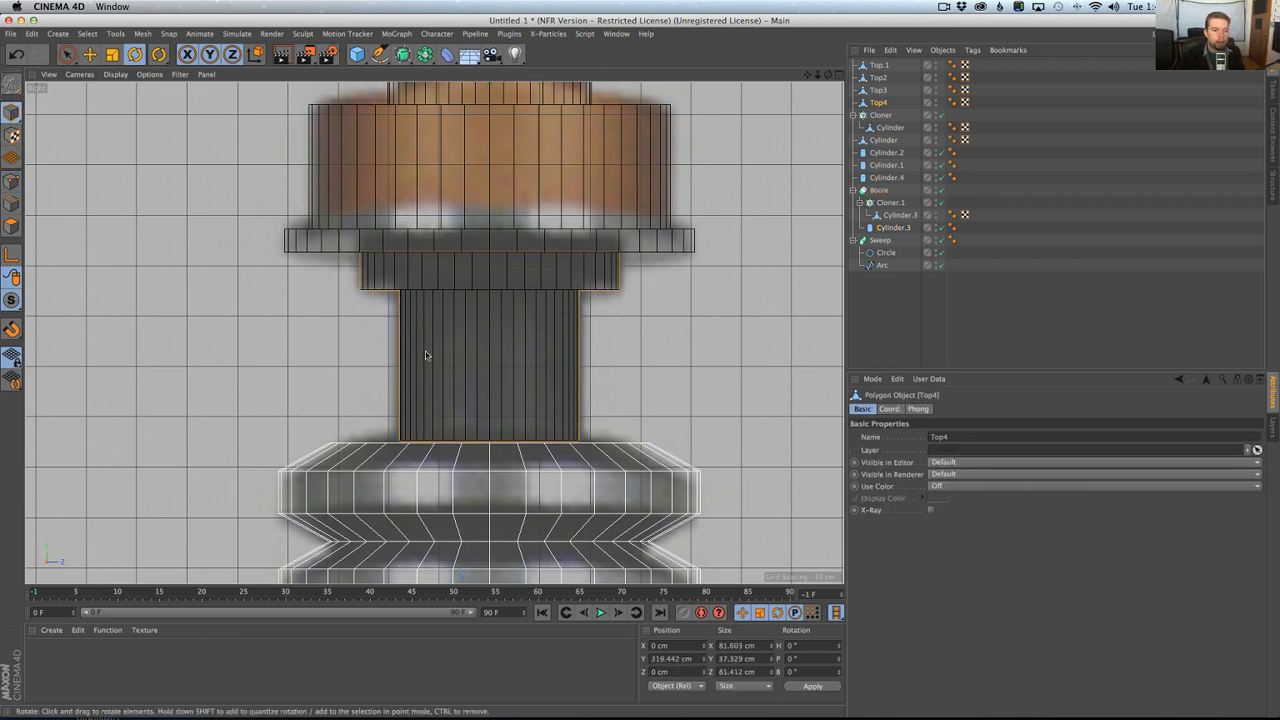
Cut the ring of vertical edges around Top4's narrow lower neck with 2 subdivisions and N-gon creation off.
left_click(13, 205)
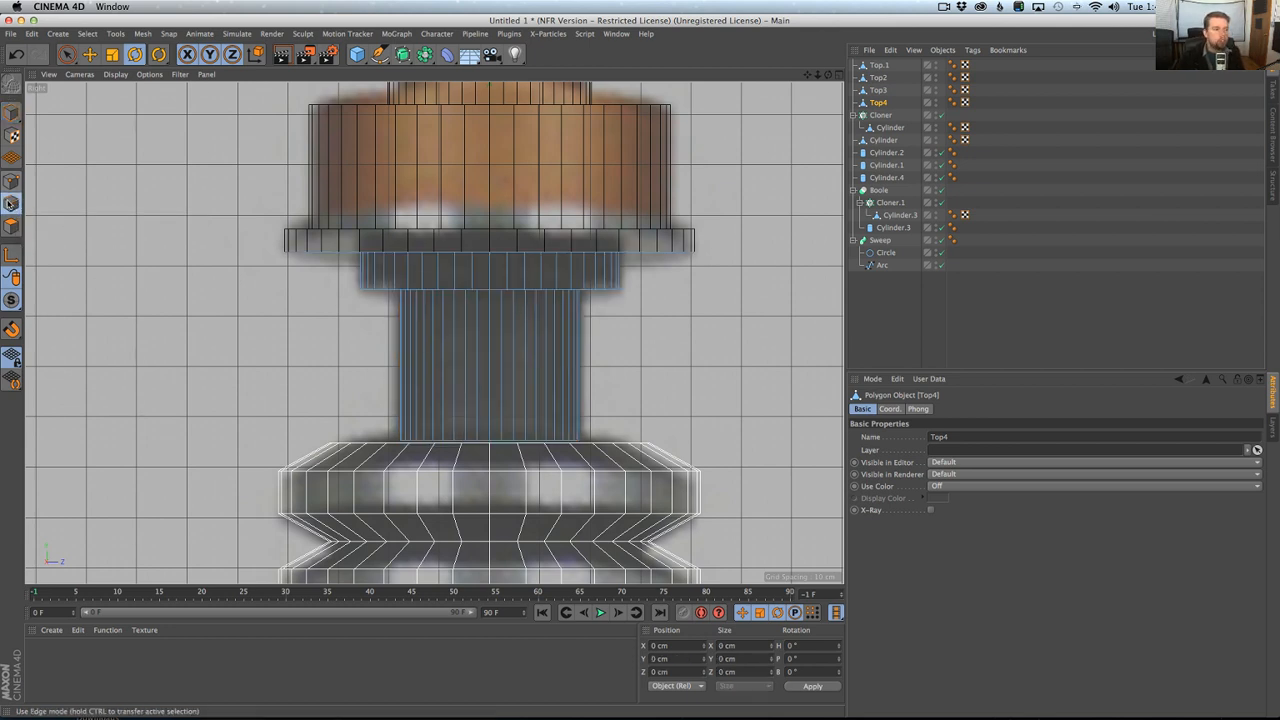
key("u")
key("b")
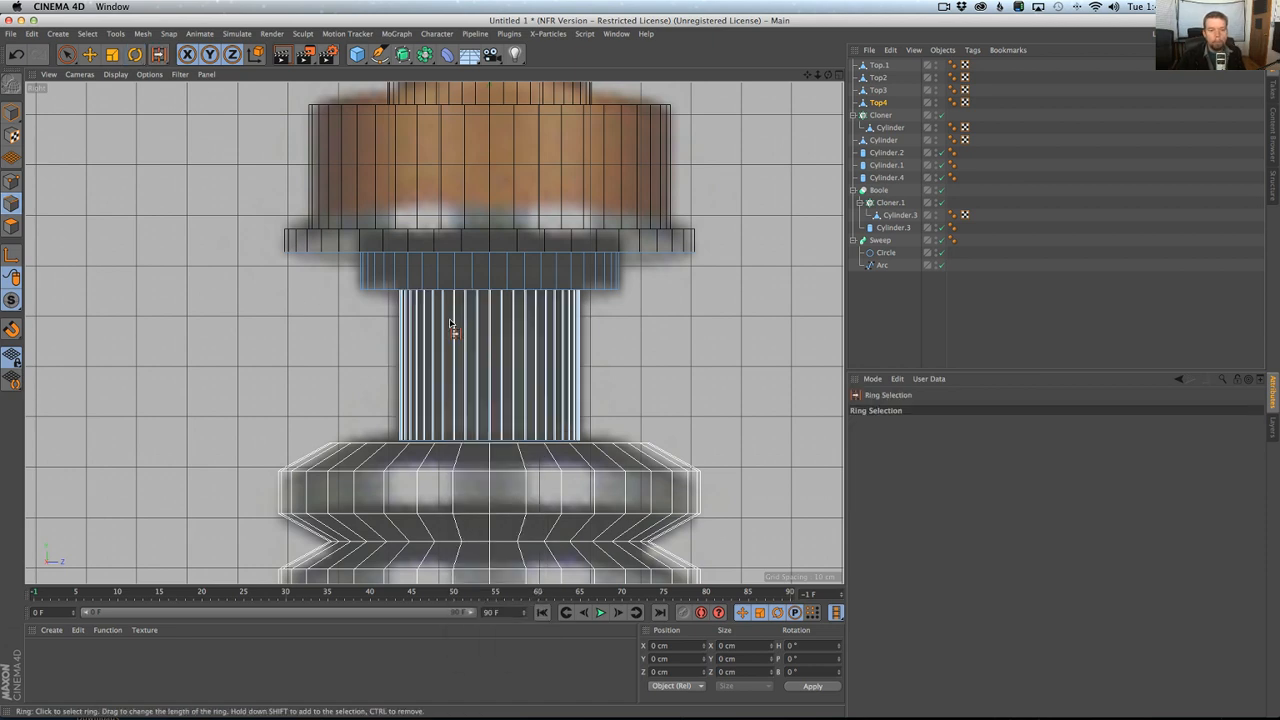
left_click(450, 324)
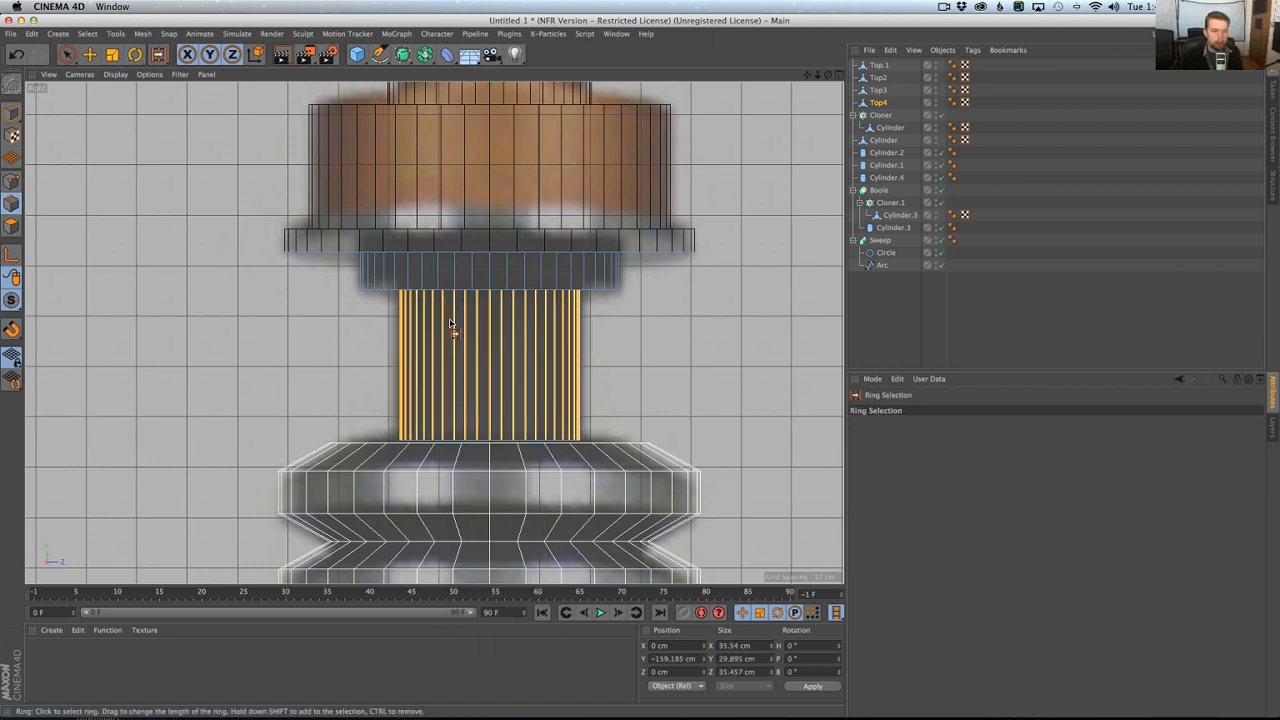
key("m")
key("f")
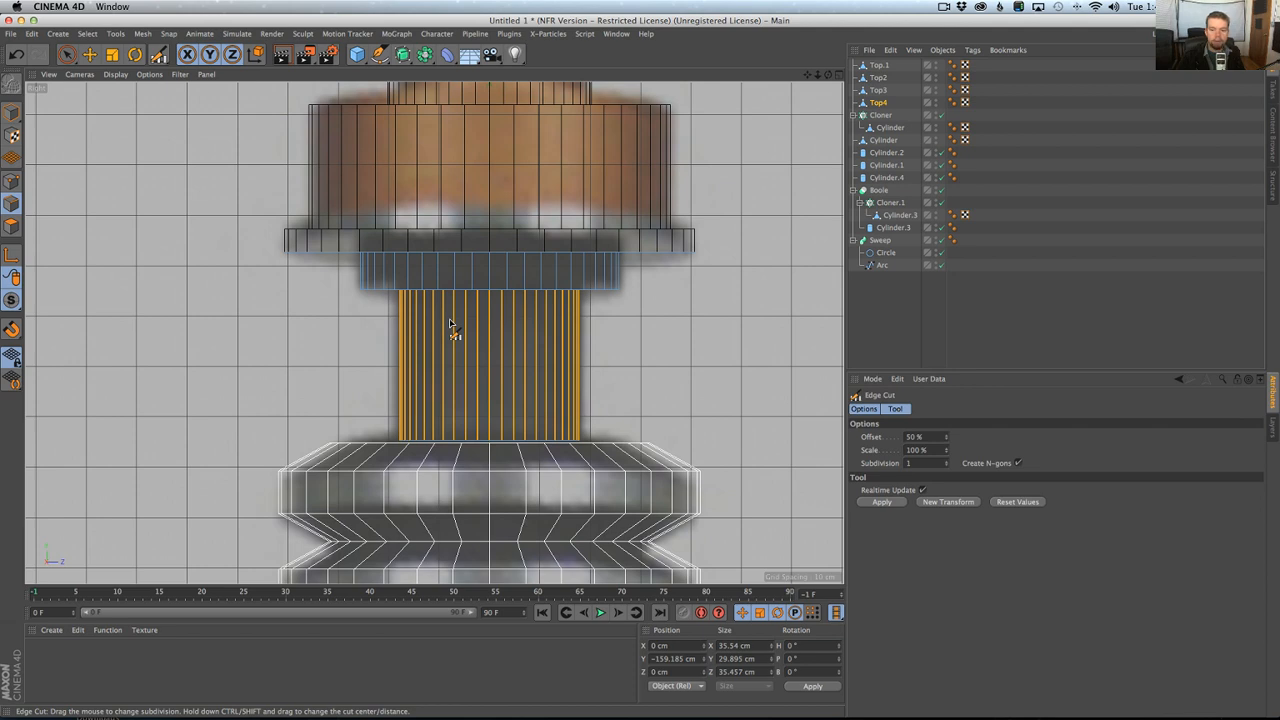
left_click(898, 502)
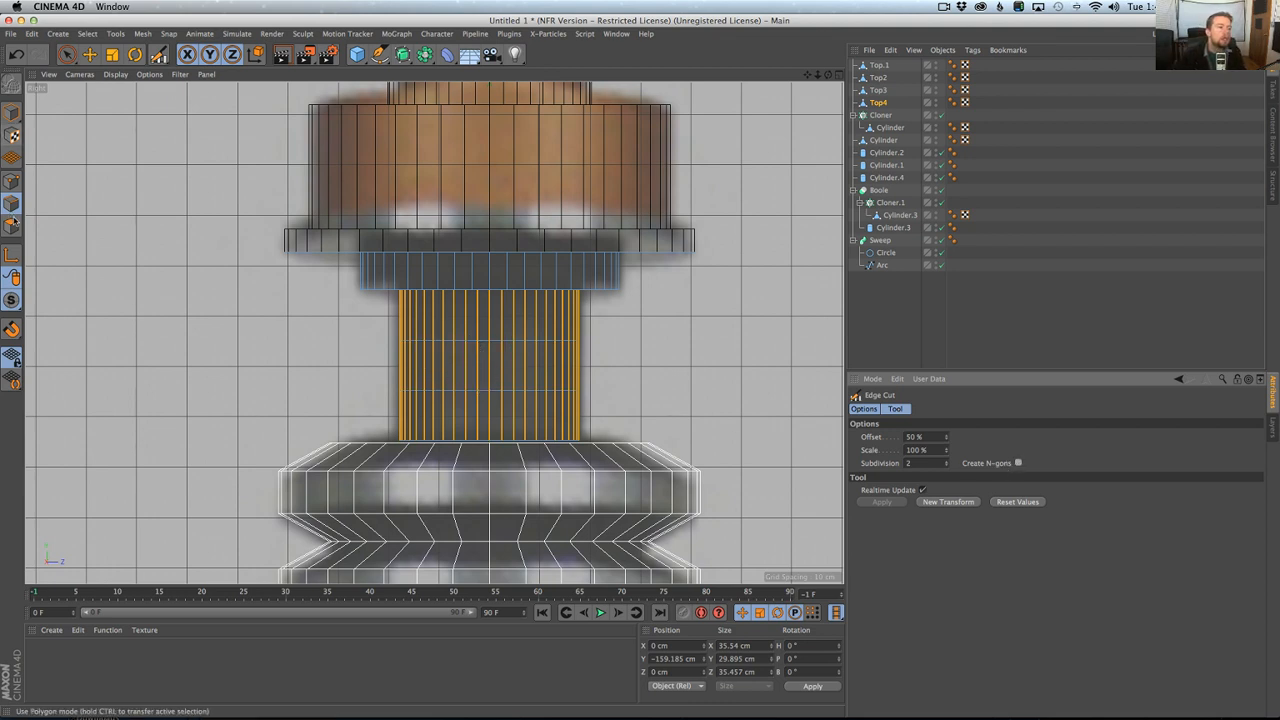
Select the middle polygon band of Top4's narrow neck and scale its height to about 50%.
left_click(68, 55)
key("u")
key("l")
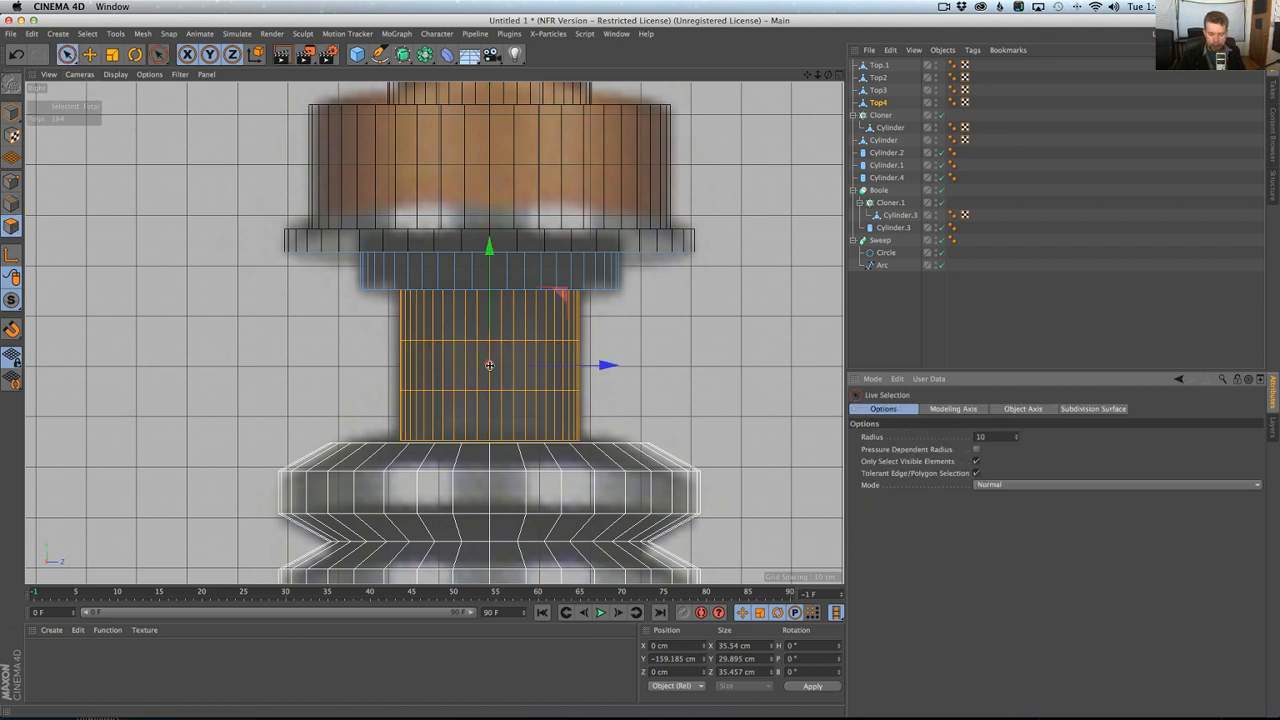
left_click(452, 365)
key("t")
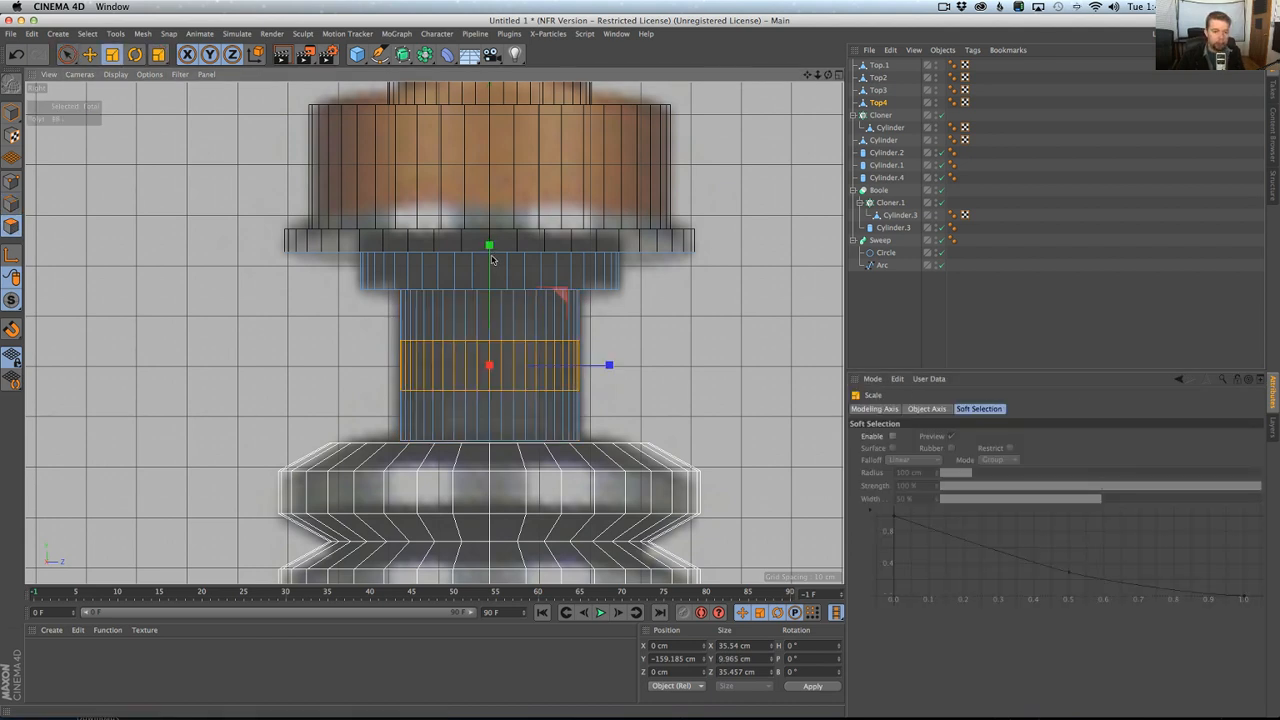
left_click_drag(489, 245, 489, 306)
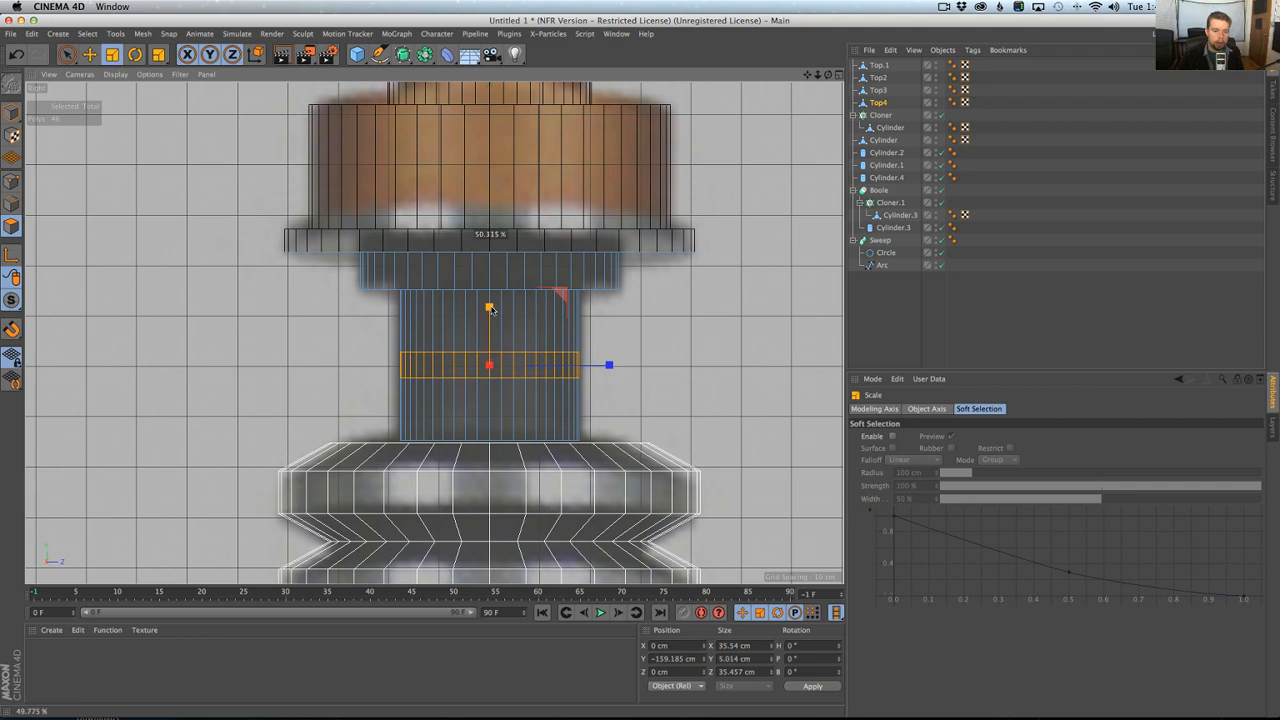
Extrude the selected neck band inward with an offset of about -2 cm to form a groove.
key("d")
left_click_drag(651, 330, 628, 330)
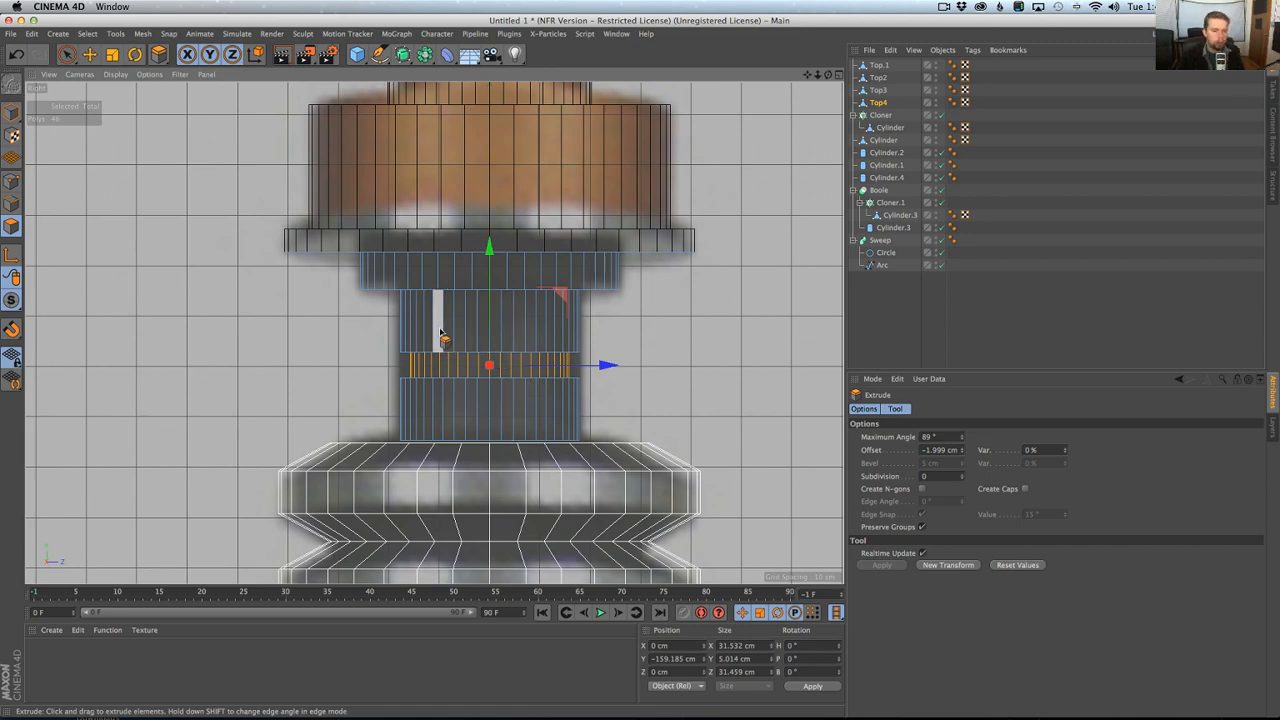
scroll(450, 357, "down", 8)
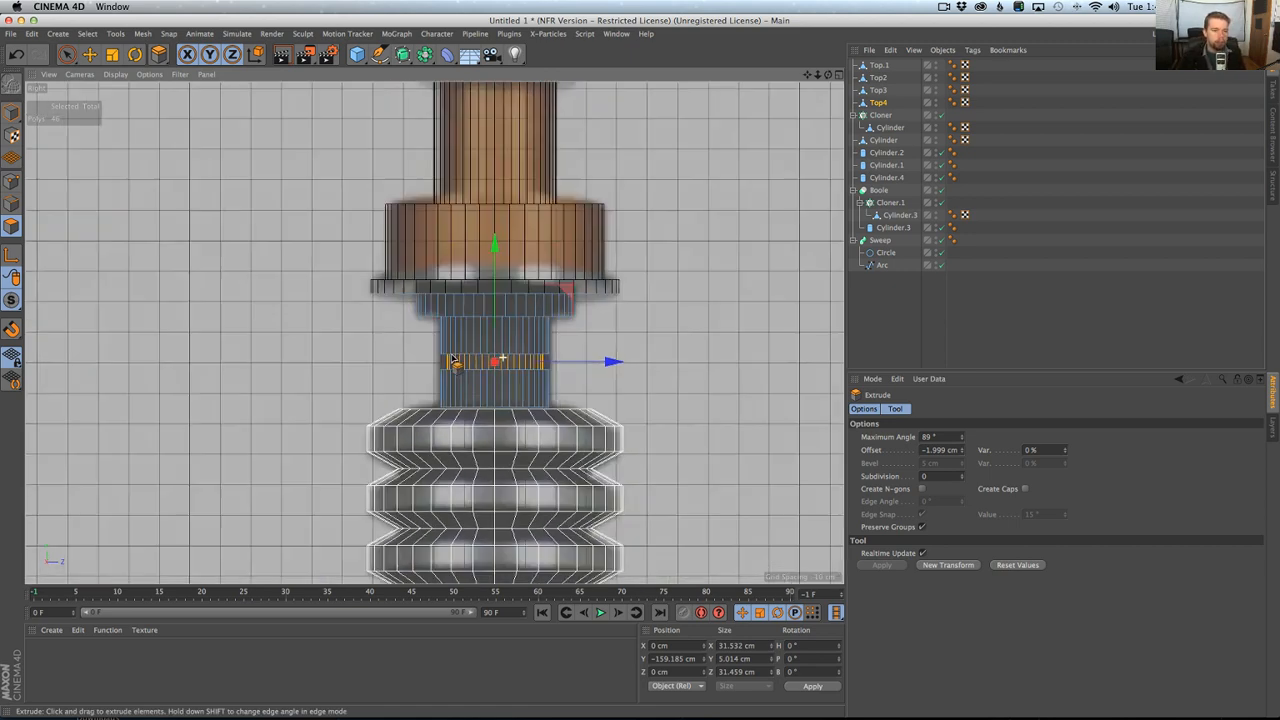
Compare the grooved neck with the reference photo in Chrome and examine the whole hilt in the perspective view.
middle_click(449, 355)
key("super+Tab")
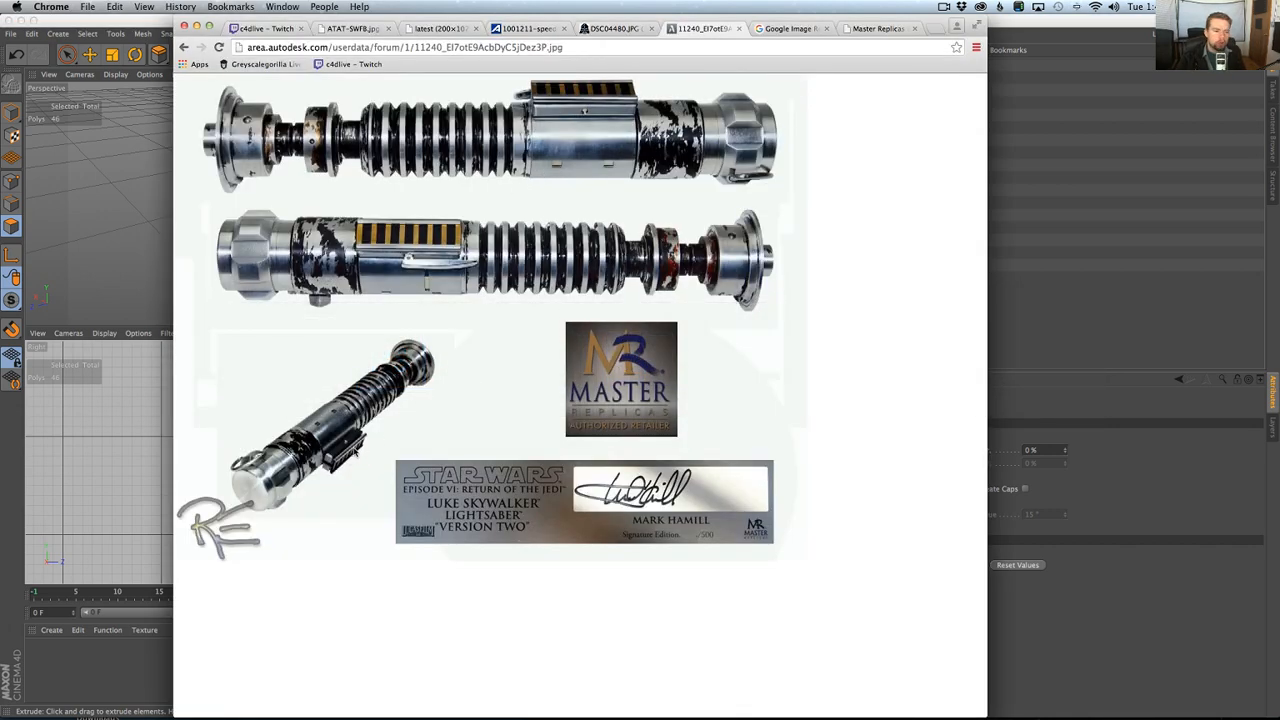
key("super+Tab")
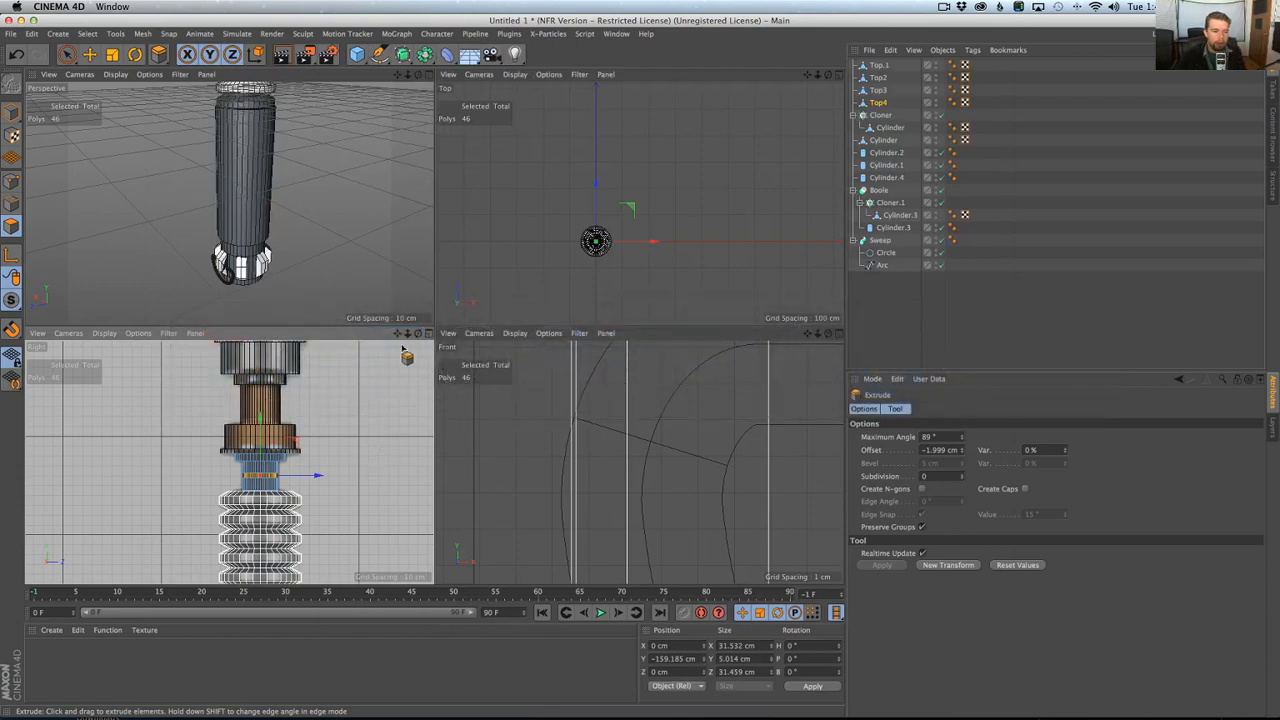
middle_click(341, 264)
right_click_drag(421, 262, 364, 280, "alt")
middle_click_drag(436, 256, 448, 517, "alt")
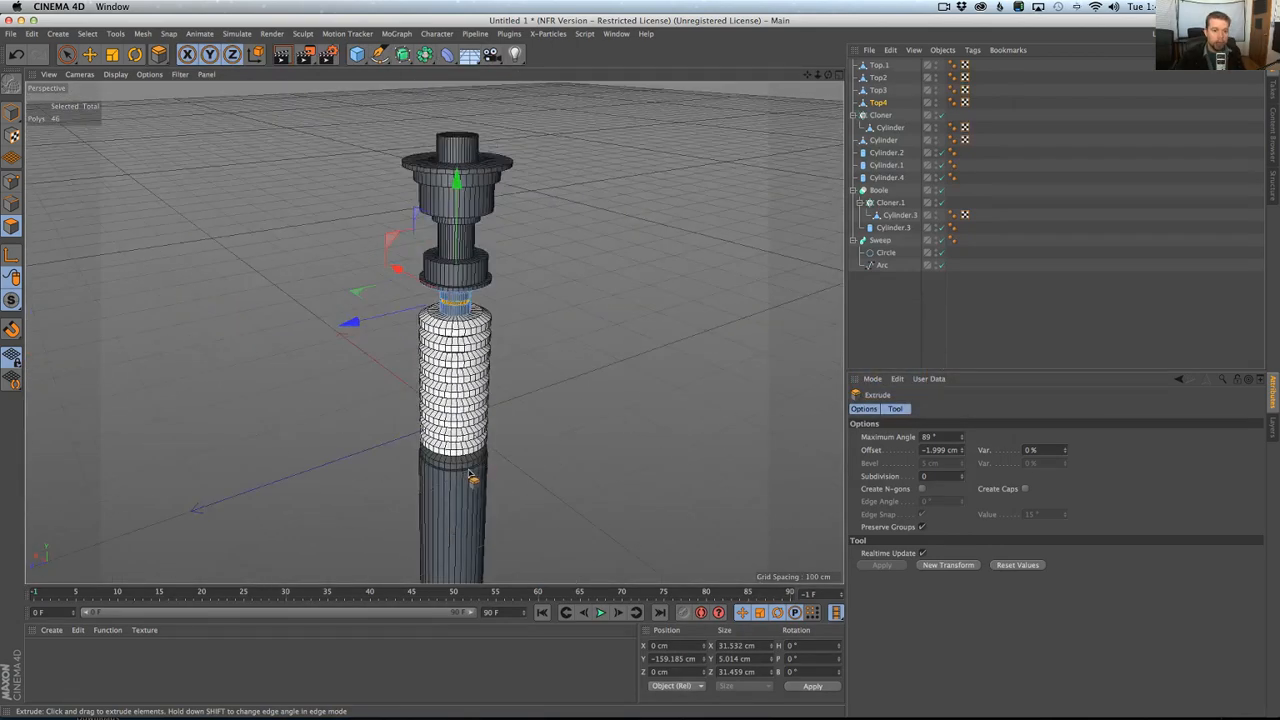
right_click_drag(478, 466, 460, 479, "alt")
middle_click_drag(465, 421, 478, 338, "alt")
left_click_drag(478, 338, 436, 348, "alt")
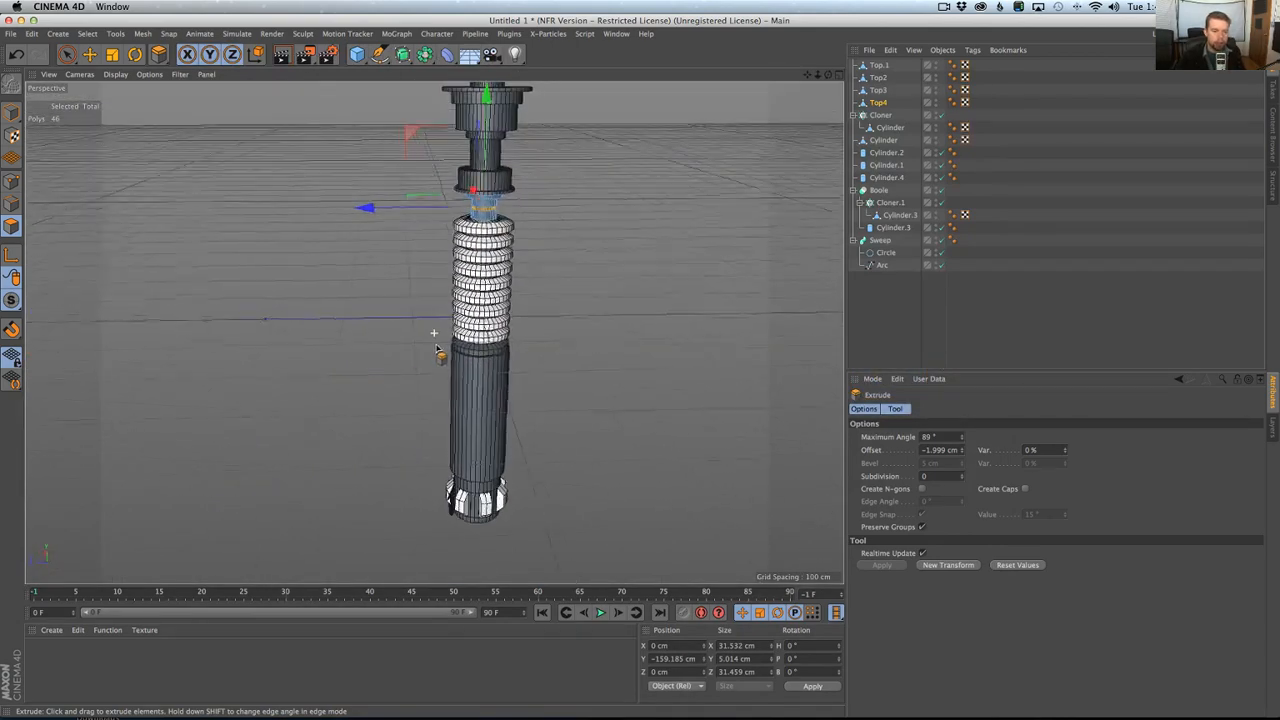
Examine the control box area below the ribbed grip in the Right view and compare it with the reference photo in Chrome.
middle_click(436, 348)
middle_click(374, 434)
scroll(477, 470, "down", 3)
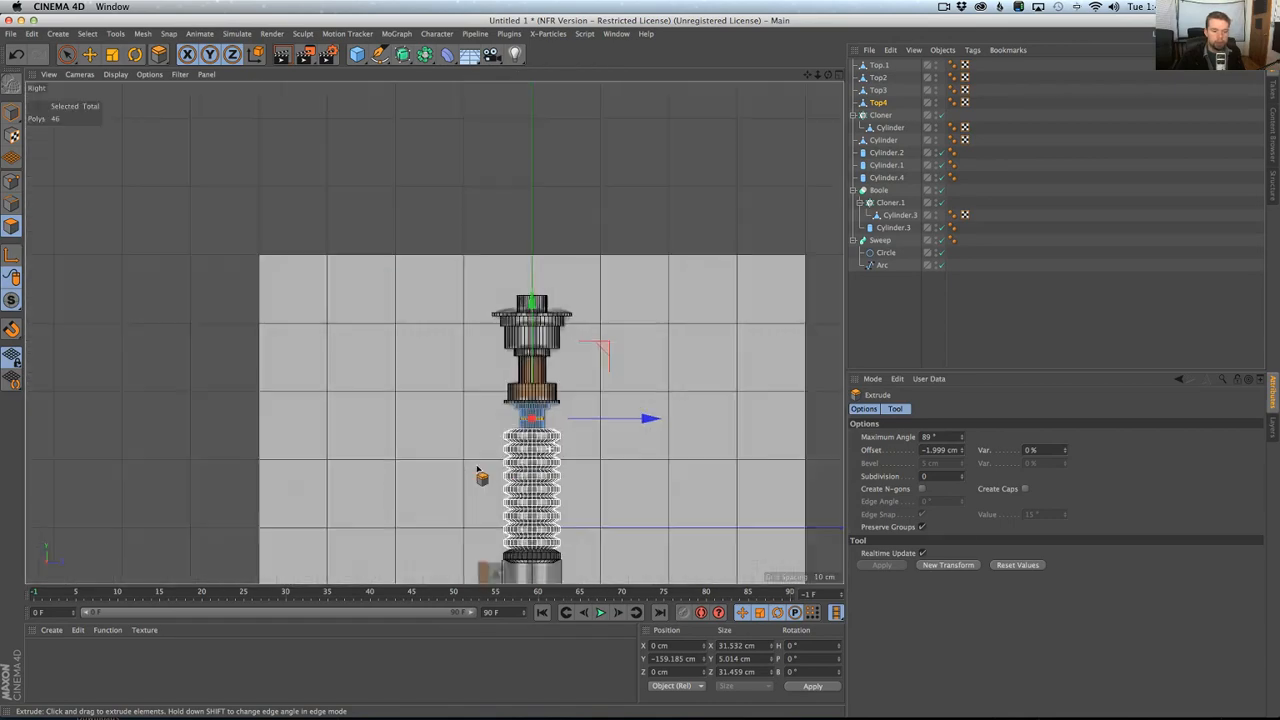
right_click_drag(477, 468, 480, 470, "alt")
middle_click_drag(512, 490, 583, 288, "alt")
right_click_drag(606, 412, 655, 393, "alt")
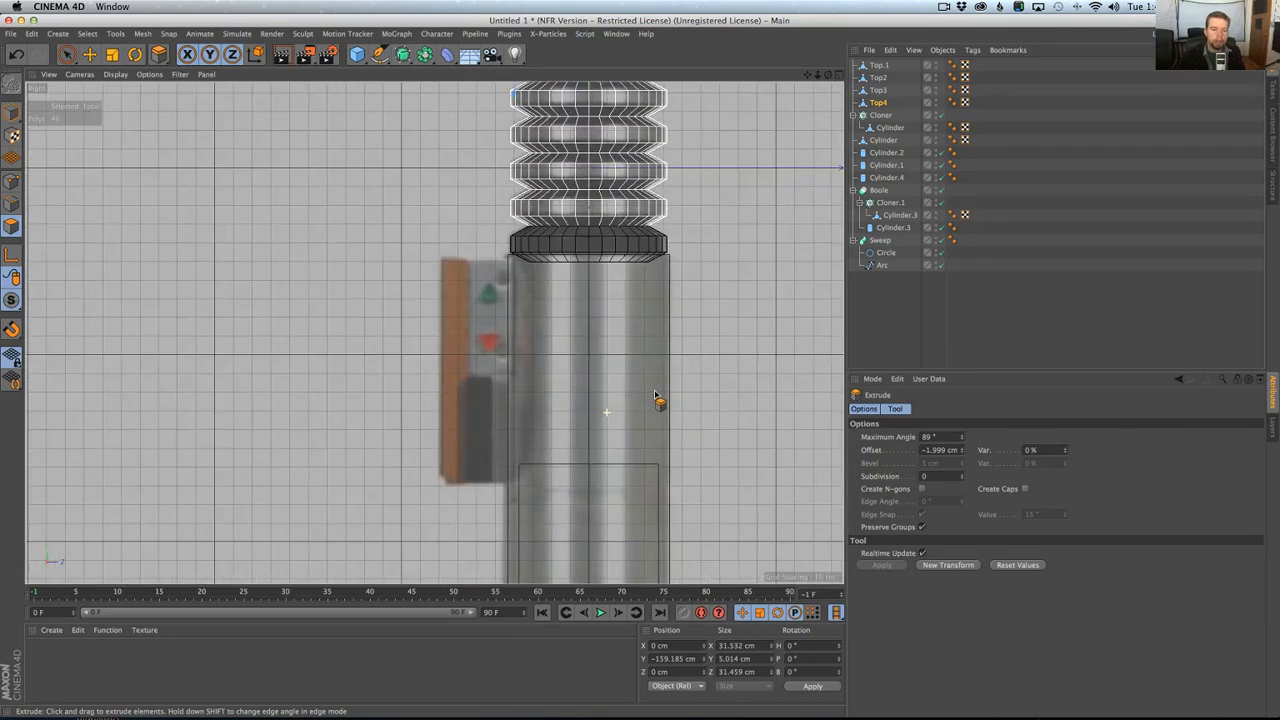
middle_click_drag(655, 393, 631, 423, "alt")
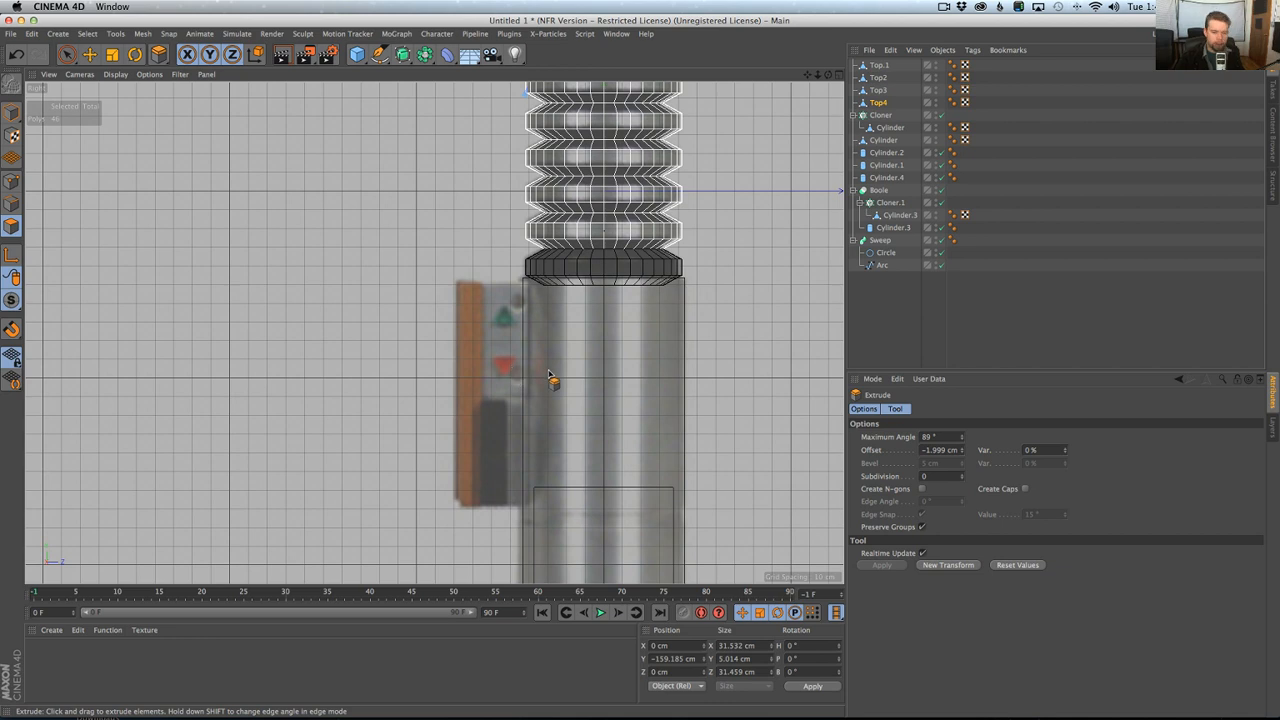
key("super+Tab")
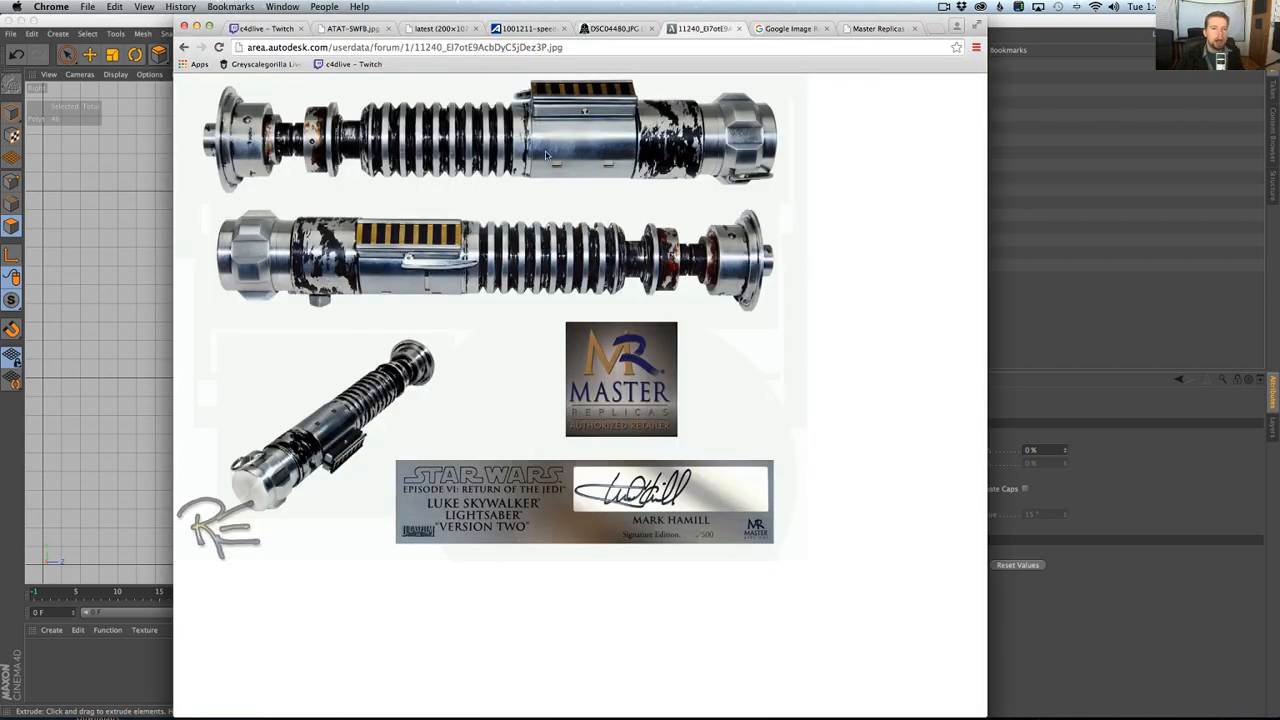
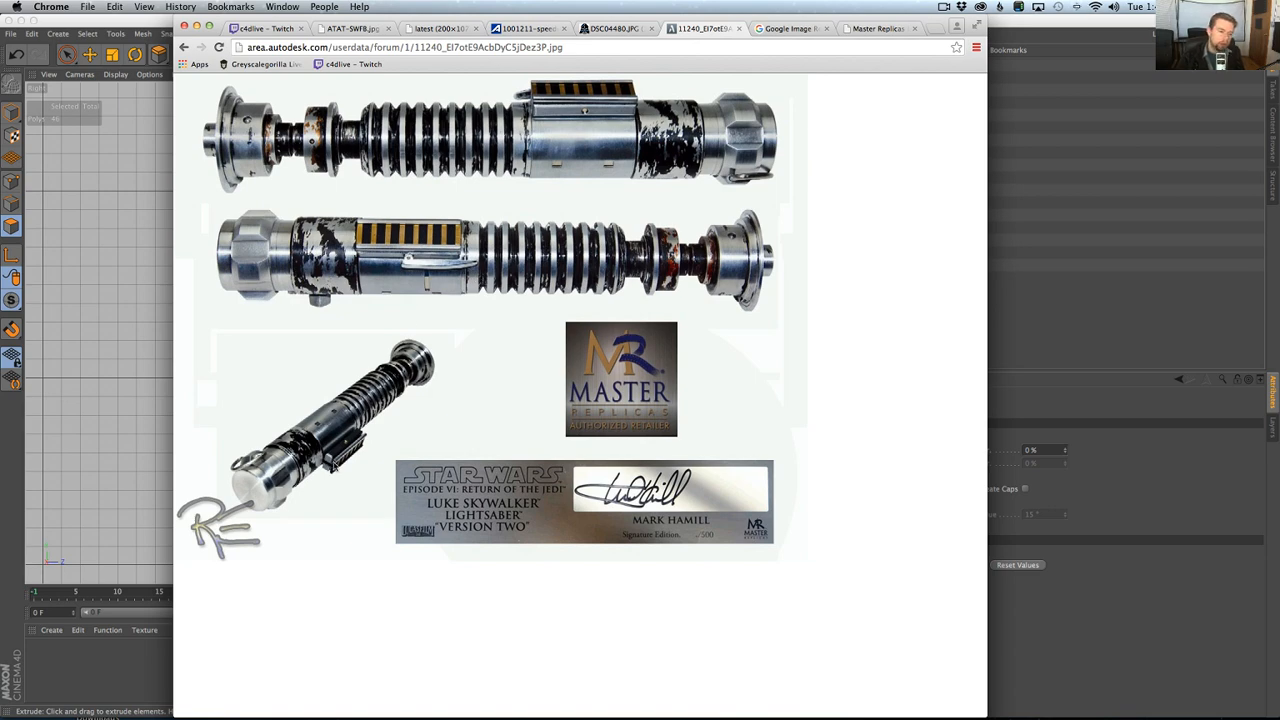
Return to Cinema 4D, add a cube primitive and enable model mode for it in the Right view.
key("super+Tab")
middle_click_drag(515, 398, 516, 350, "alt")
left_click(357, 55)
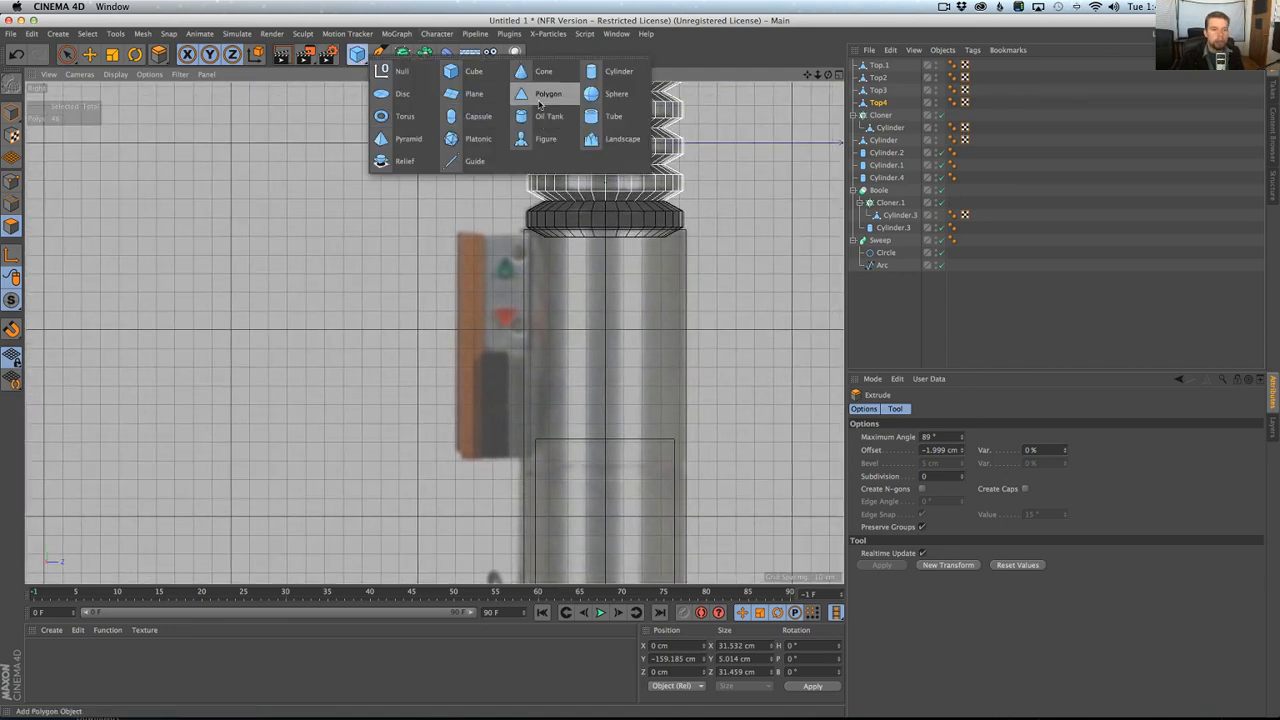
left_click(470, 71)
scroll(634, 274, "down", 5)
scroll(586, 286, "up", 5)
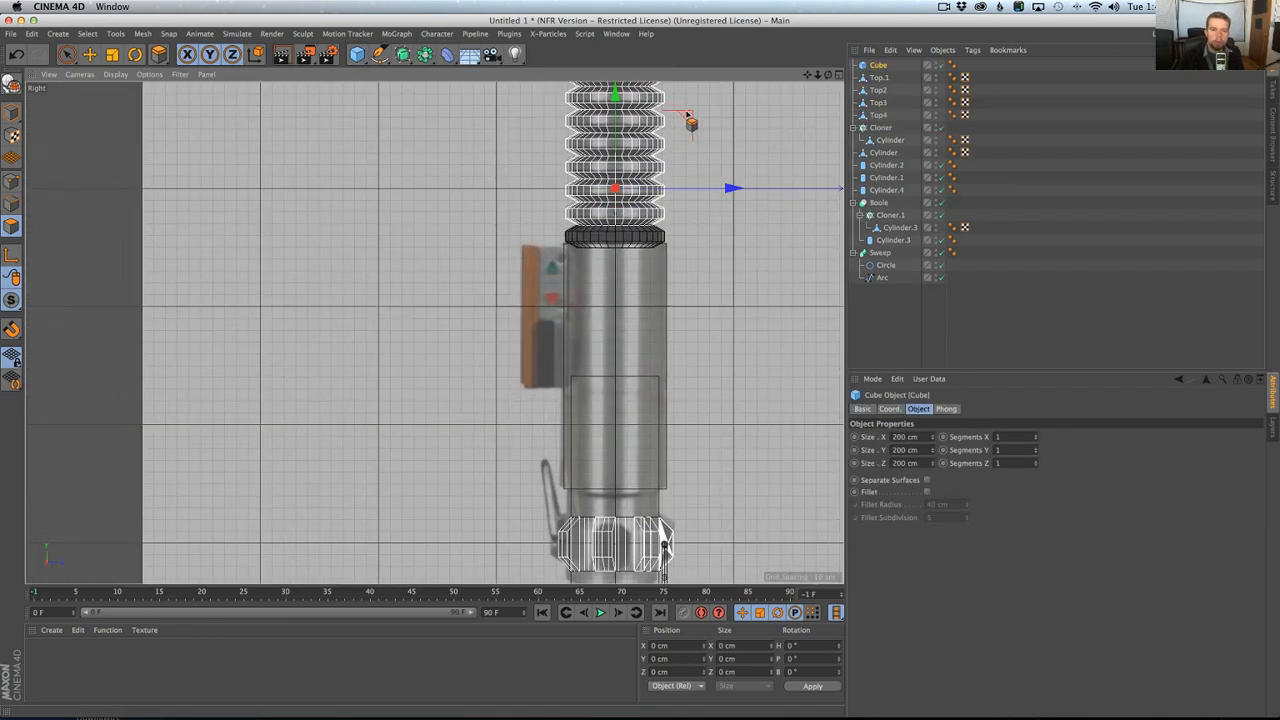
left_click(13, 112)
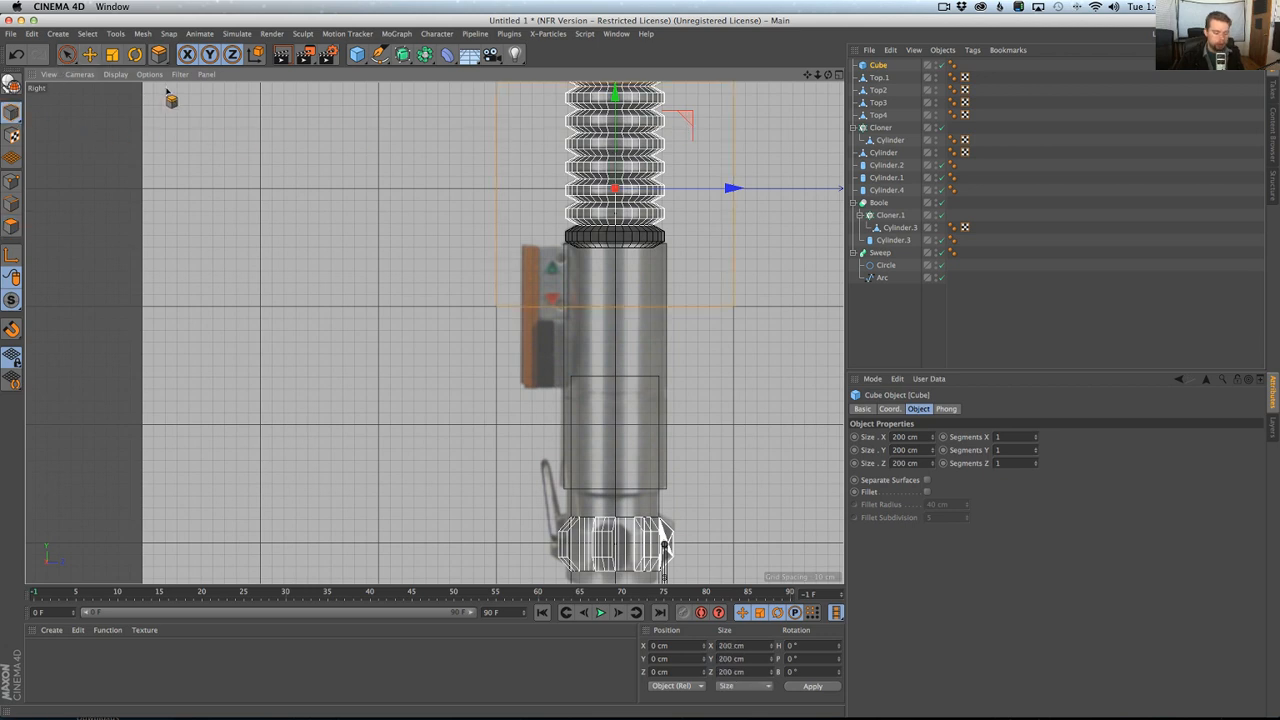
Place the cube over the reference control box and resize it to about 115 cm in Y and 37 cm in Z.
key("e")
left_click_drag(698, 132, 617, 242)
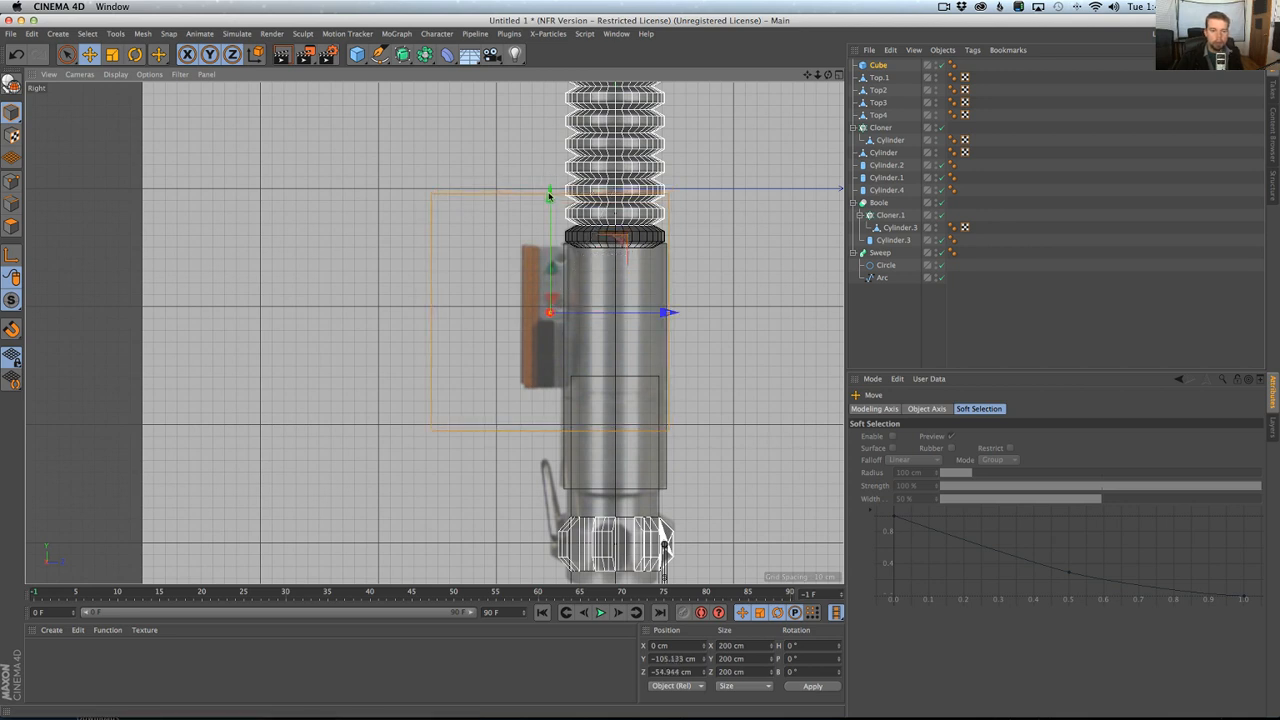
left_click_drag(549, 196, 551, 251)
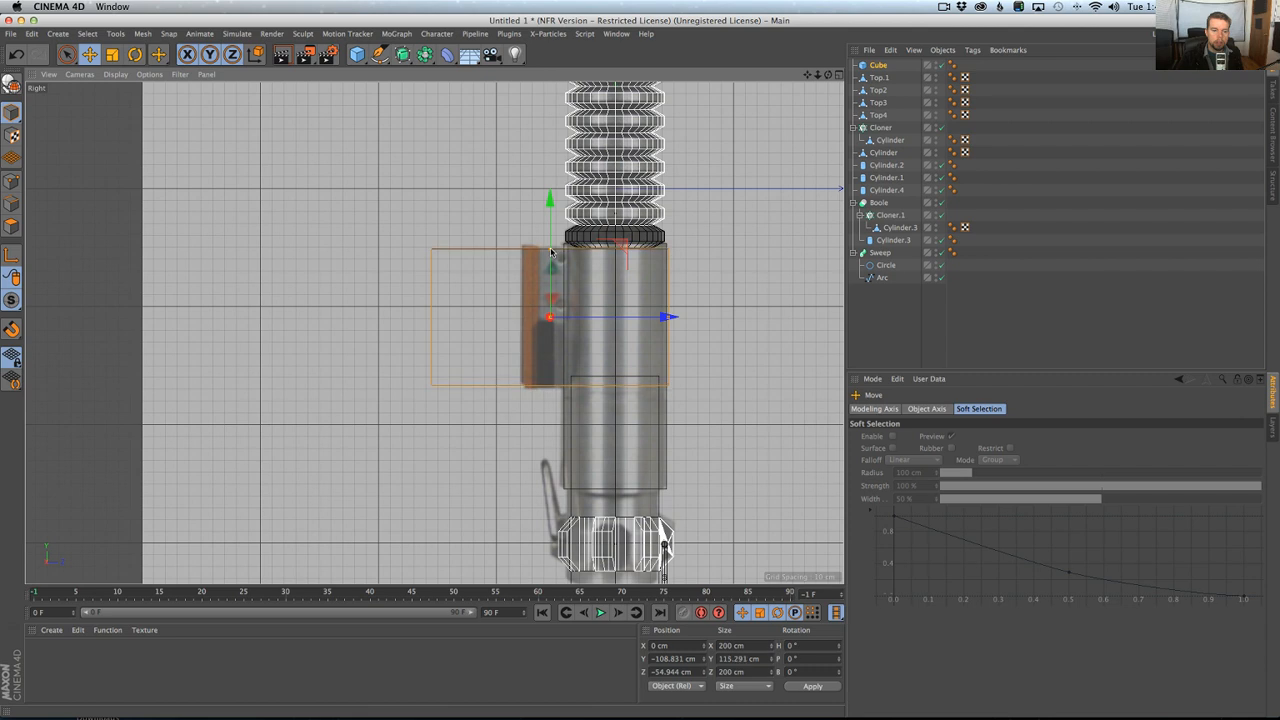
left_click_drag(672, 319, 613, 318)
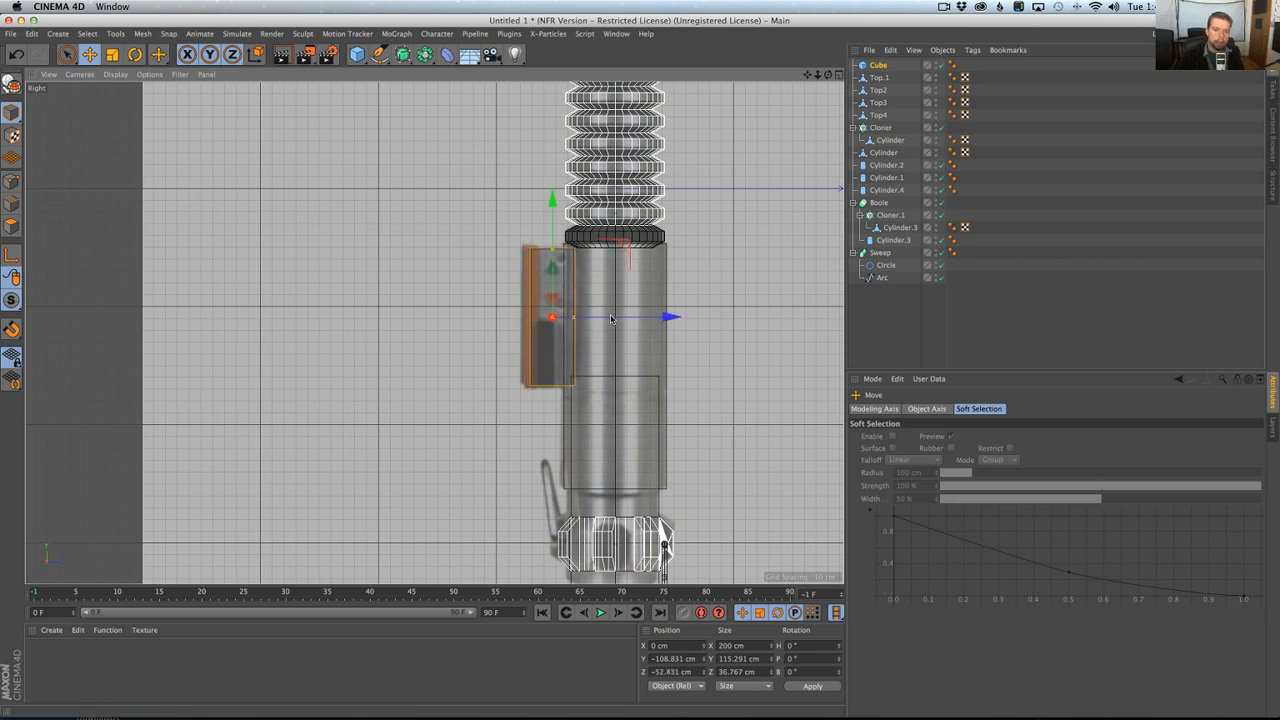
Narrow the cube's X size to about 39 cm in the perspective view.
middle_click(537, 262)
middle_click(388, 227)
left_click_drag(430, 283, 352, 317, "alt")
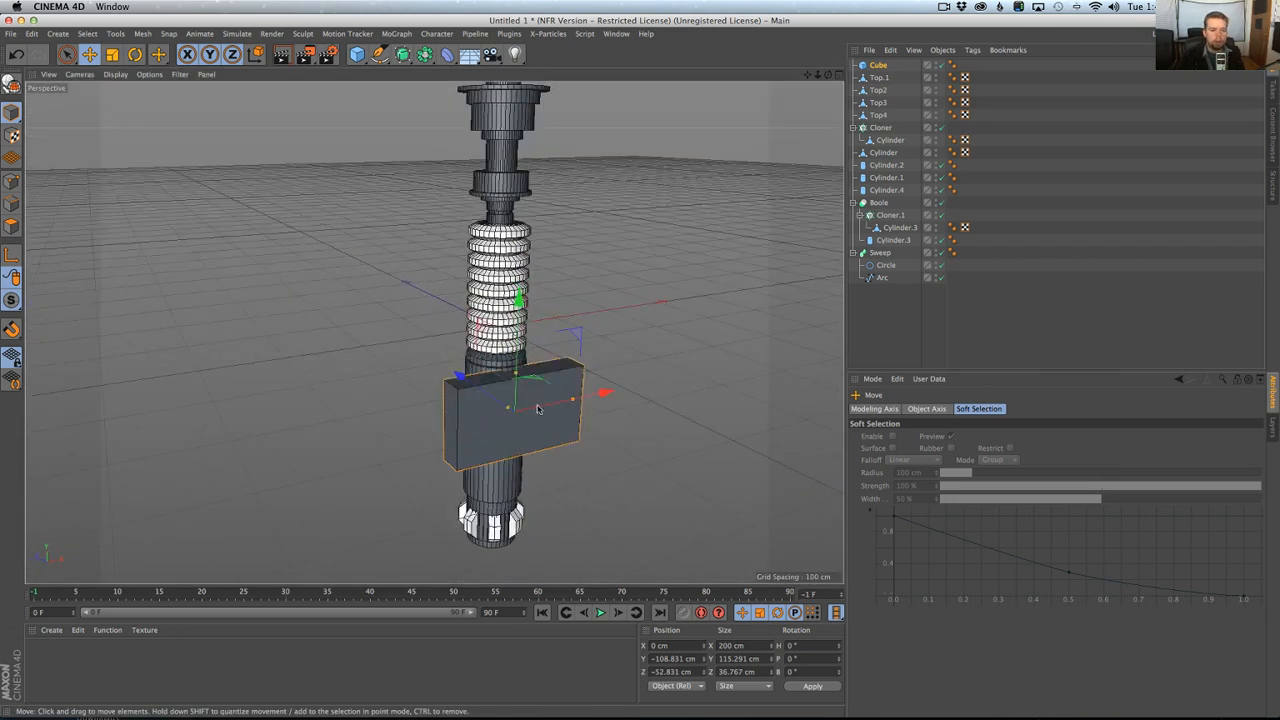
left_click_drag(572, 400, 474, 400)
right_click_drag(474, 400, 592, 404, "alt")
left_click_drag(592, 404, 438, 348, "alt")
Check the cube against the reference in the Right view and reduce its X size to about 29 cm.
middle_click(547, 413)
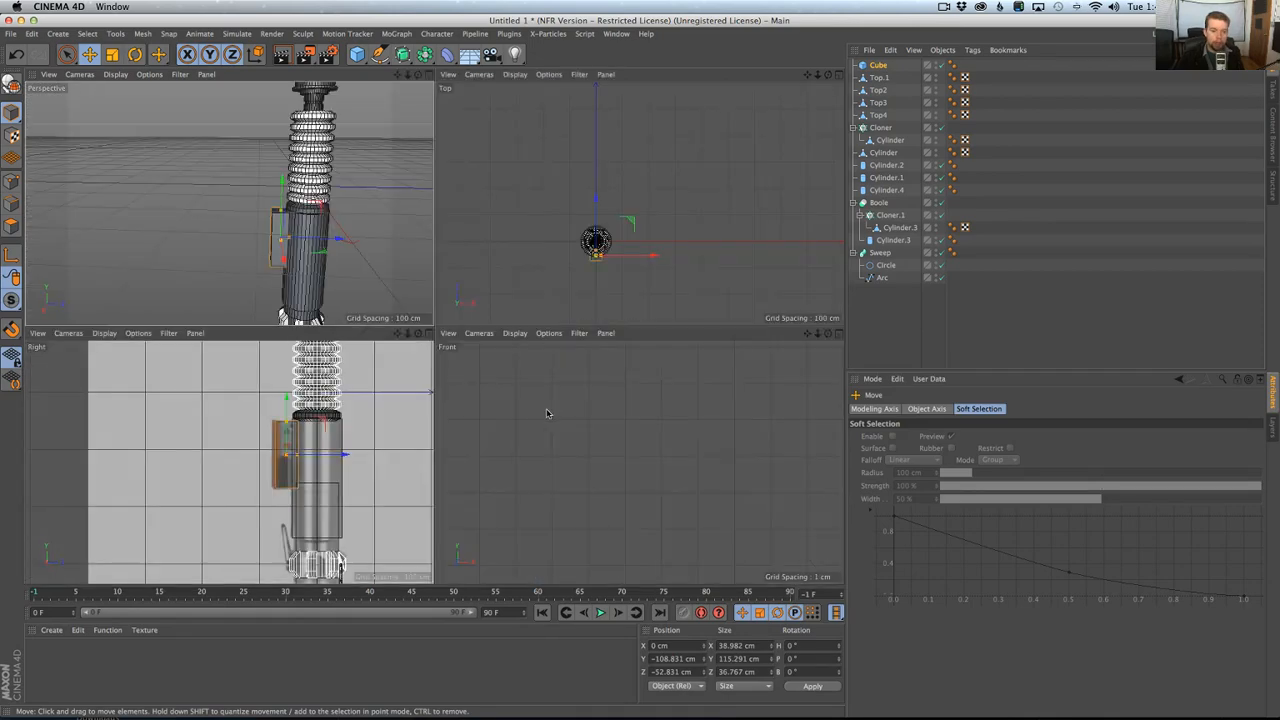
middle_click(377, 410)
scroll(380, 409, "up", 5)
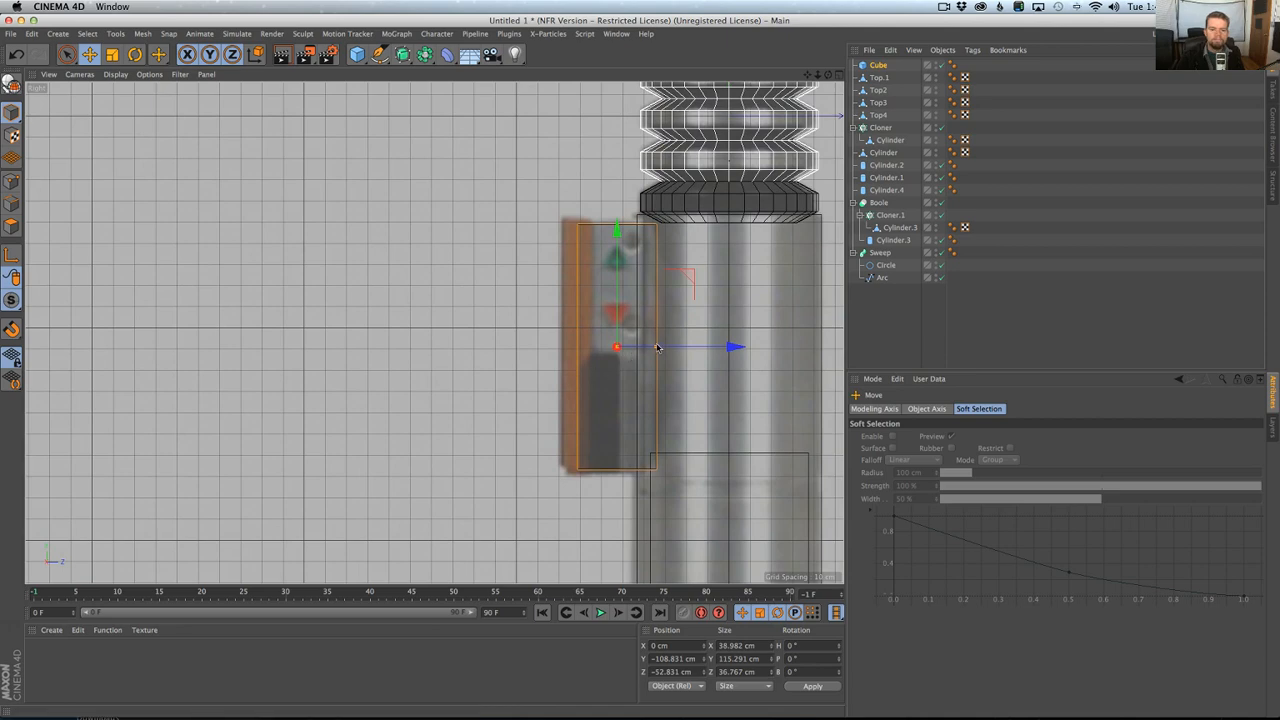
middle_click(650, 348)
middle_click(392, 296)
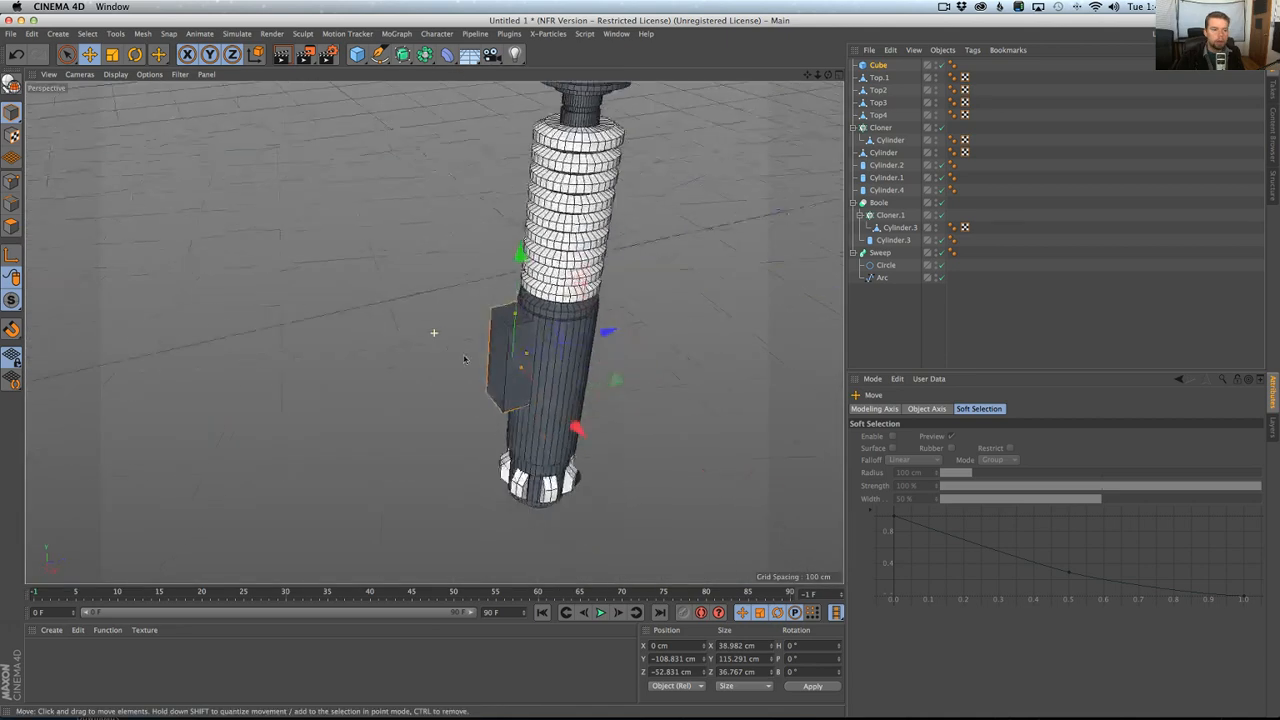
left_click_drag(492, 336, 486, 337)
left_click_drag(486, 337, 410, 288, "alt")
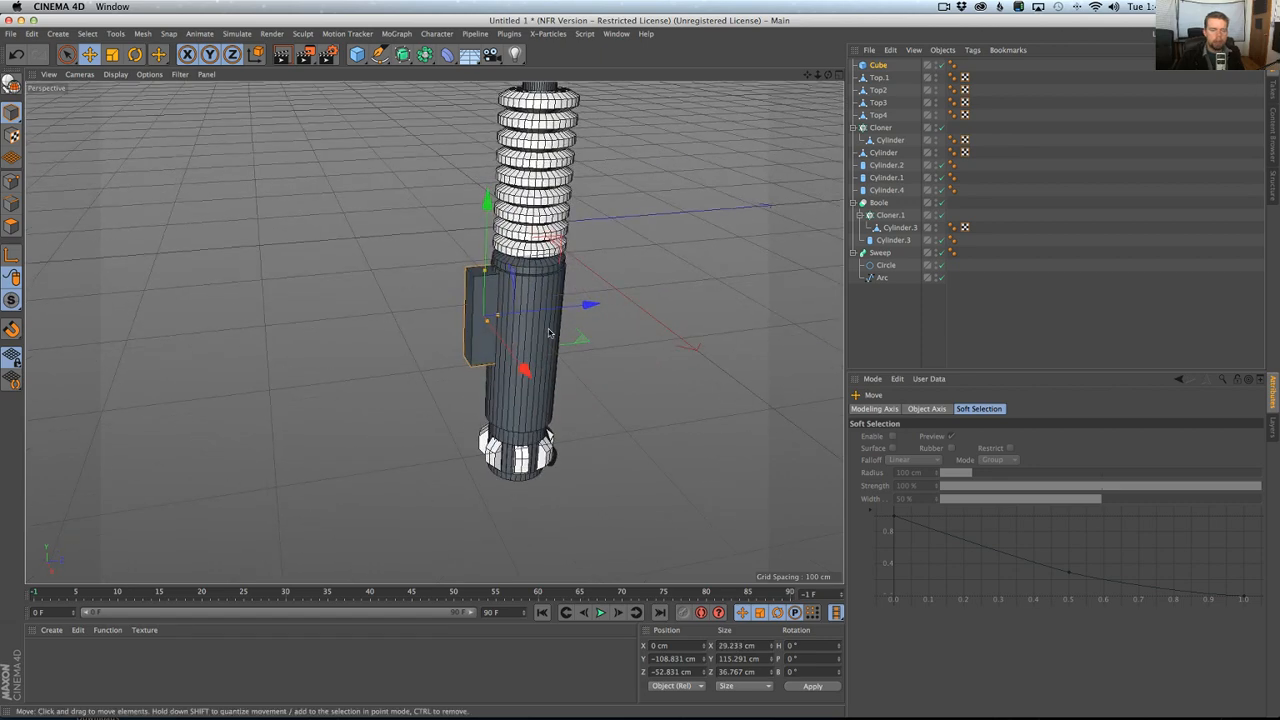
Examine the cube's fit on the hilt body in the Right and perspective views and compare it with the reference photo in Chrome.
left_click_drag(531, 322, 489, 261, "alt")
middle_click(488, 261)
middle_click(420, 380)
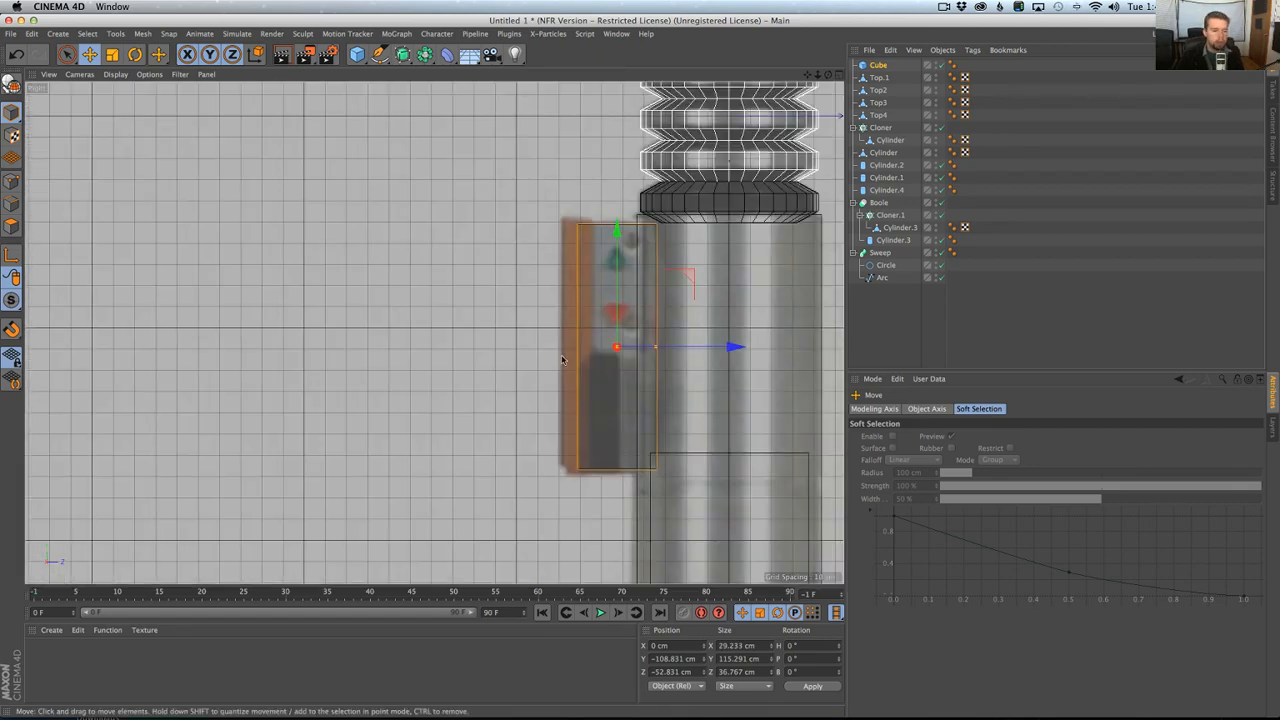
scroll(506, 379, "up", 3)
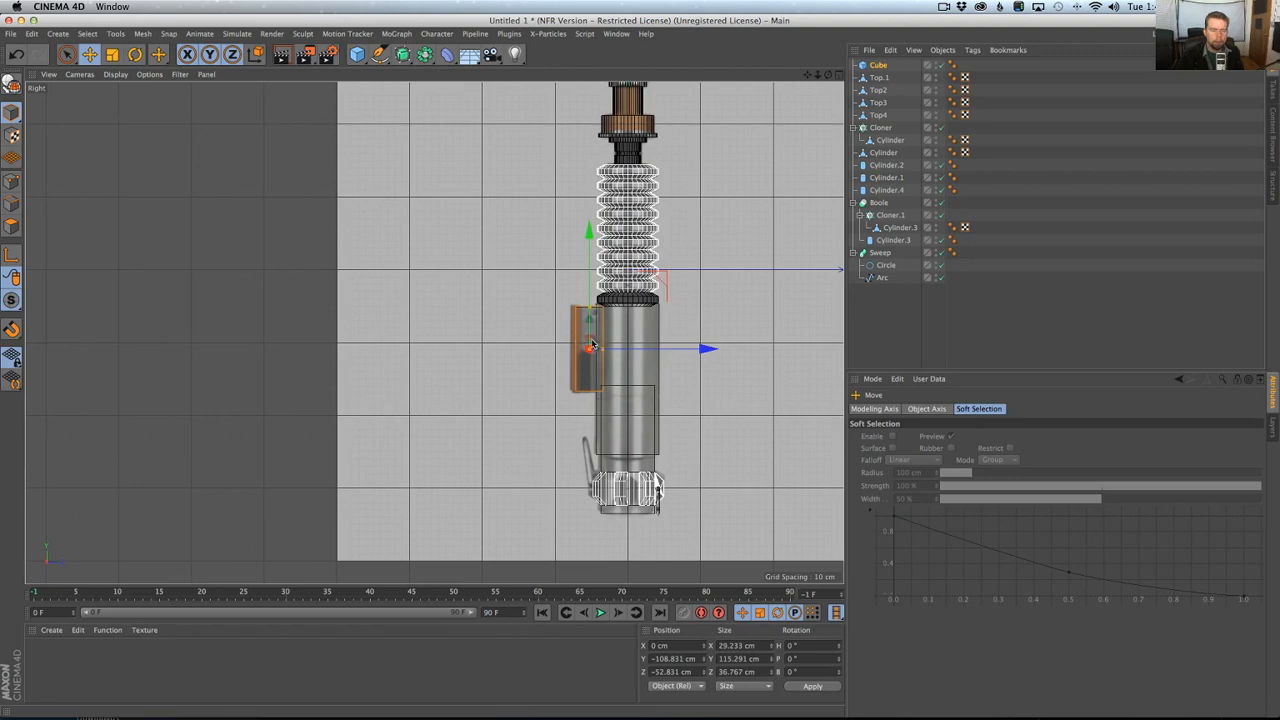
scroll(586, 349, "up", 4)
middle_click(490, 347)
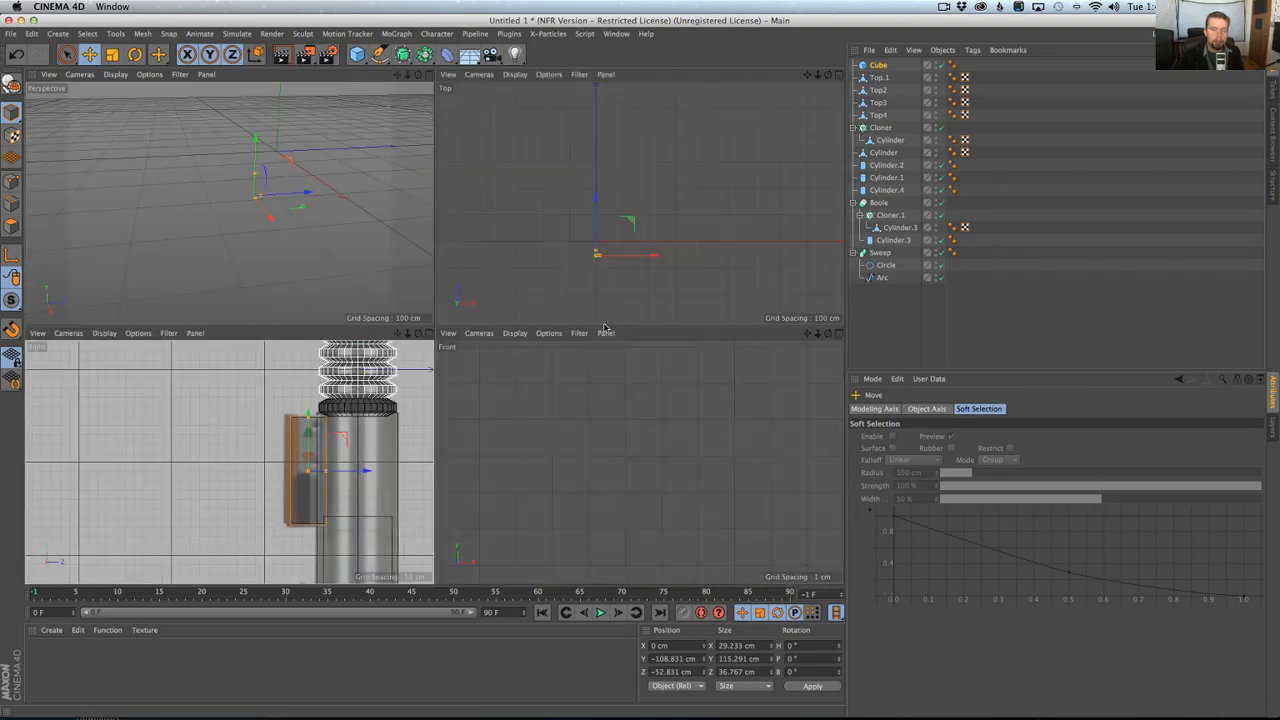
middle_click(420, 369)
key("super+Tab")
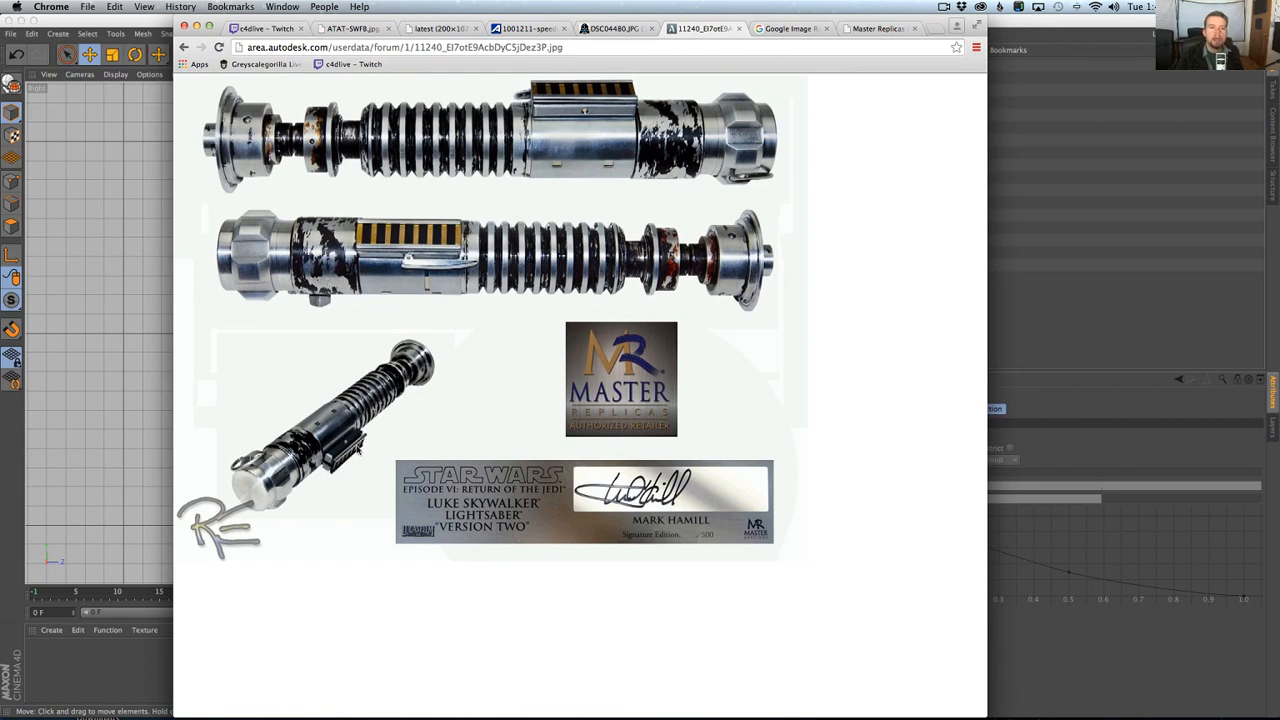
key("super+Tab")
middle_click(577, 328)
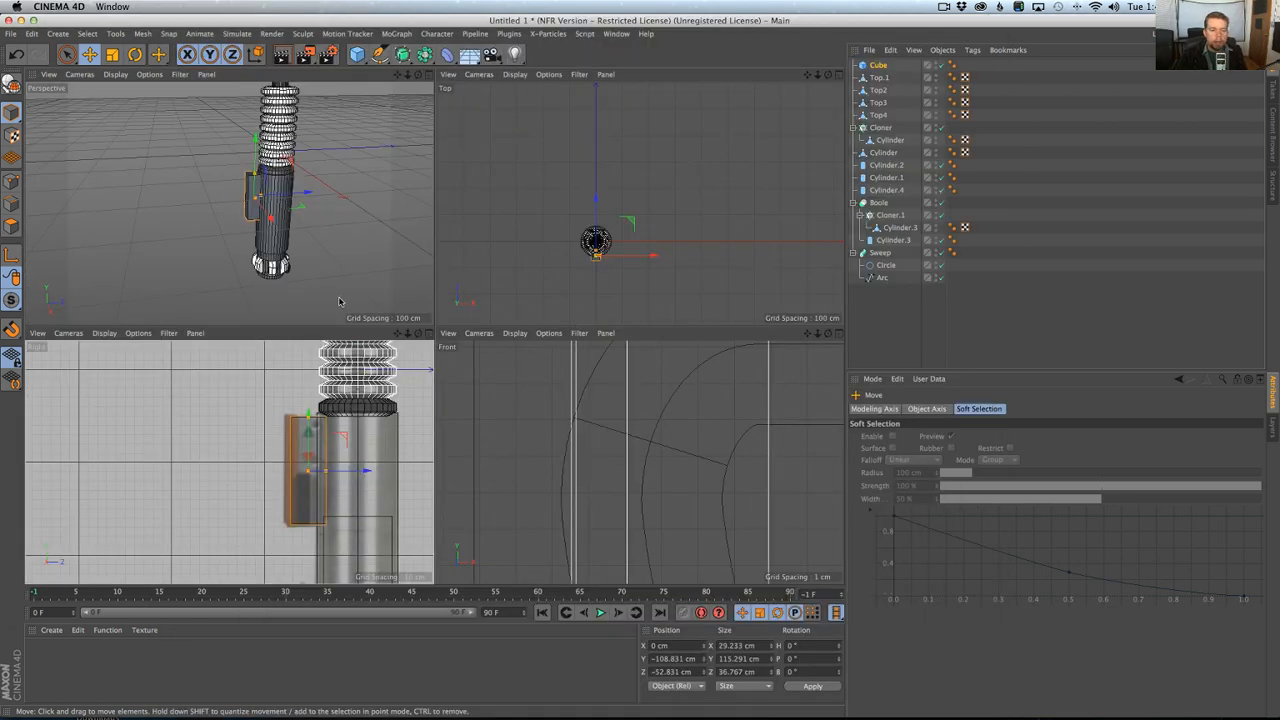
middle_click(341, 303)
left_click_drag(404, 297, 470, 301, "alt")
right_click_drag(470, 301, 545, 273, "alt")
middle_click_drag(545, 273, 508, 368, "alt")
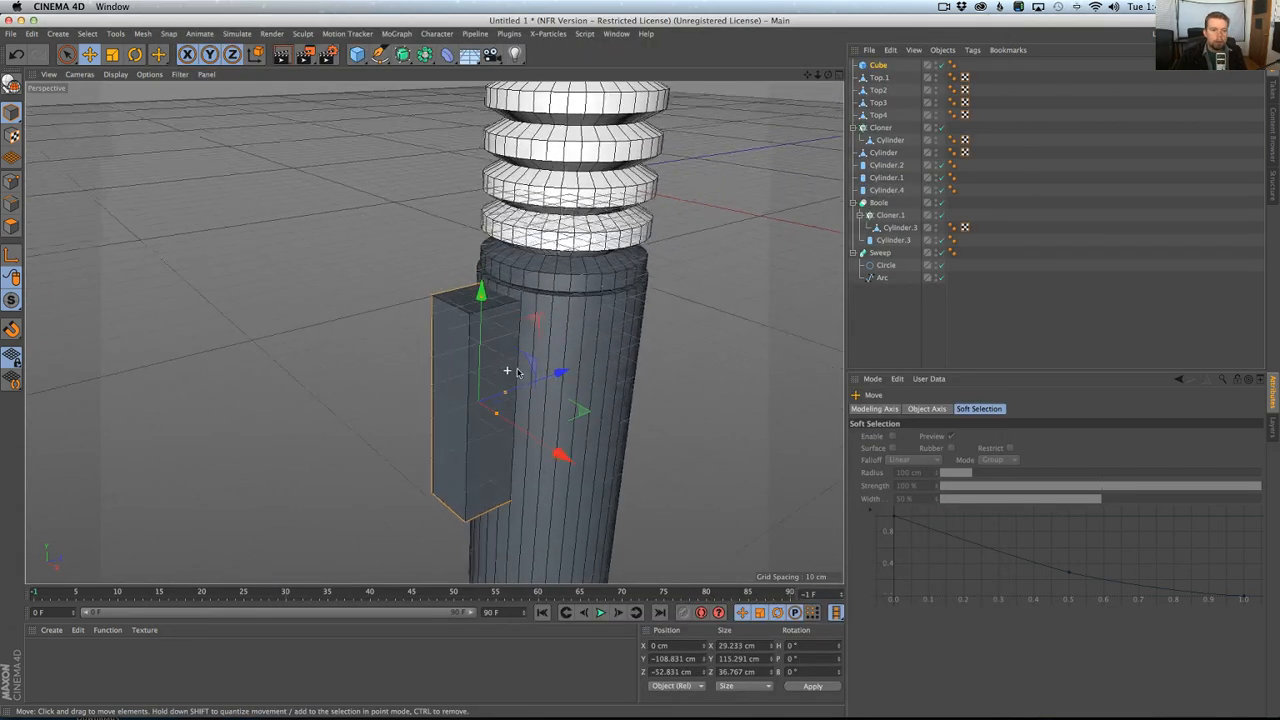
left_click_drag(508, 368, 537, 368, "alt")
key("super+Tab")
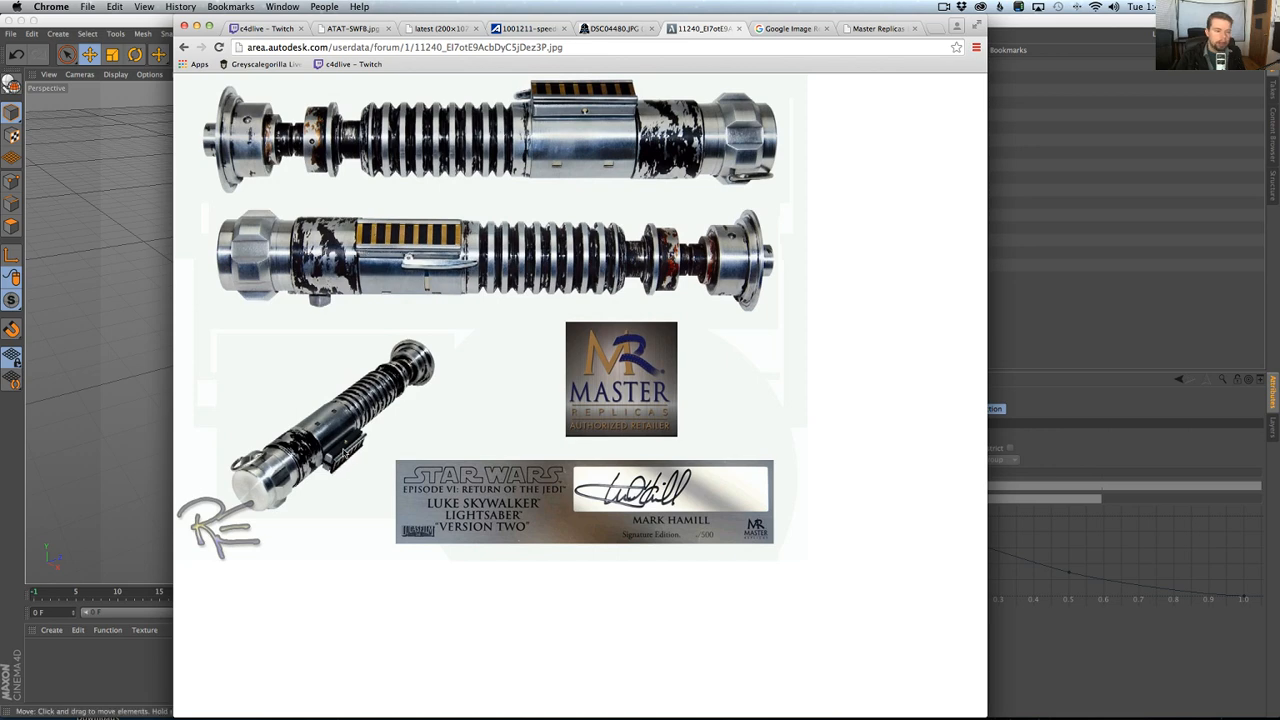
key("super+Tab")
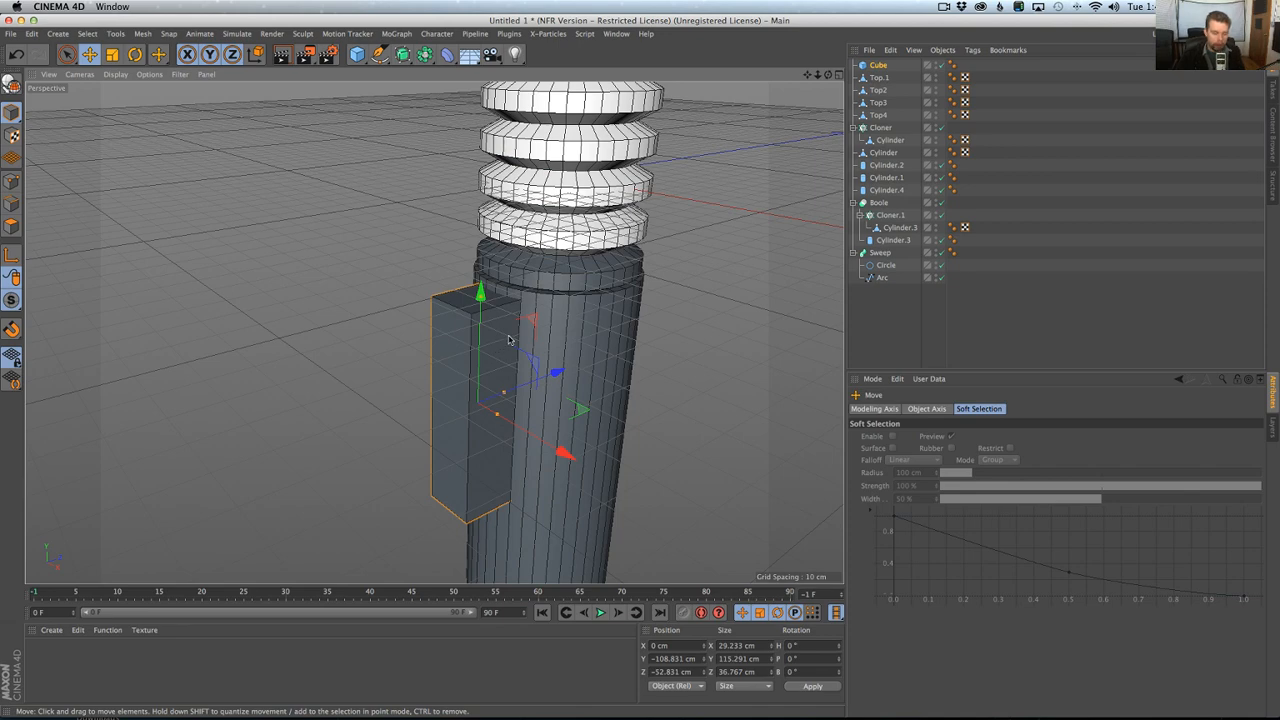
left_click_drag(482, 365, 464, 400, "alt")
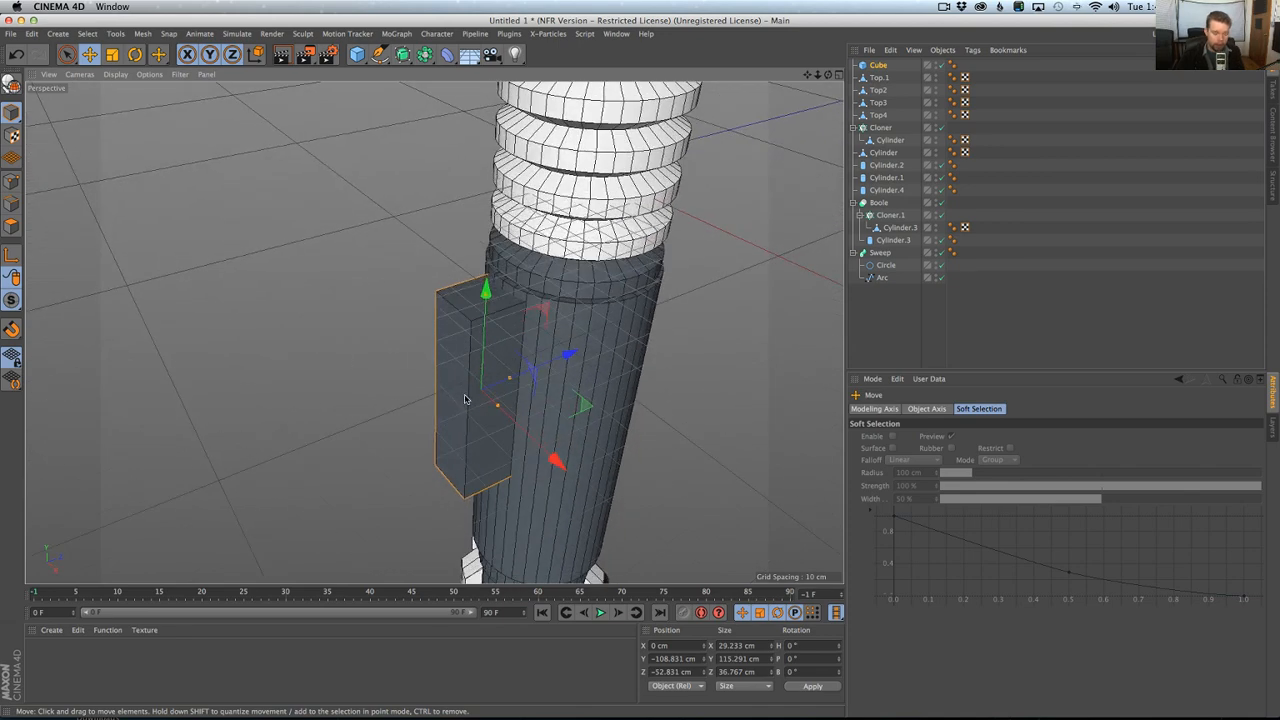
Save the scene as LukesLightsaber.c4d in the Episode11.5 folder's 1 Raw Scene Files subfolder.
key("super+s")
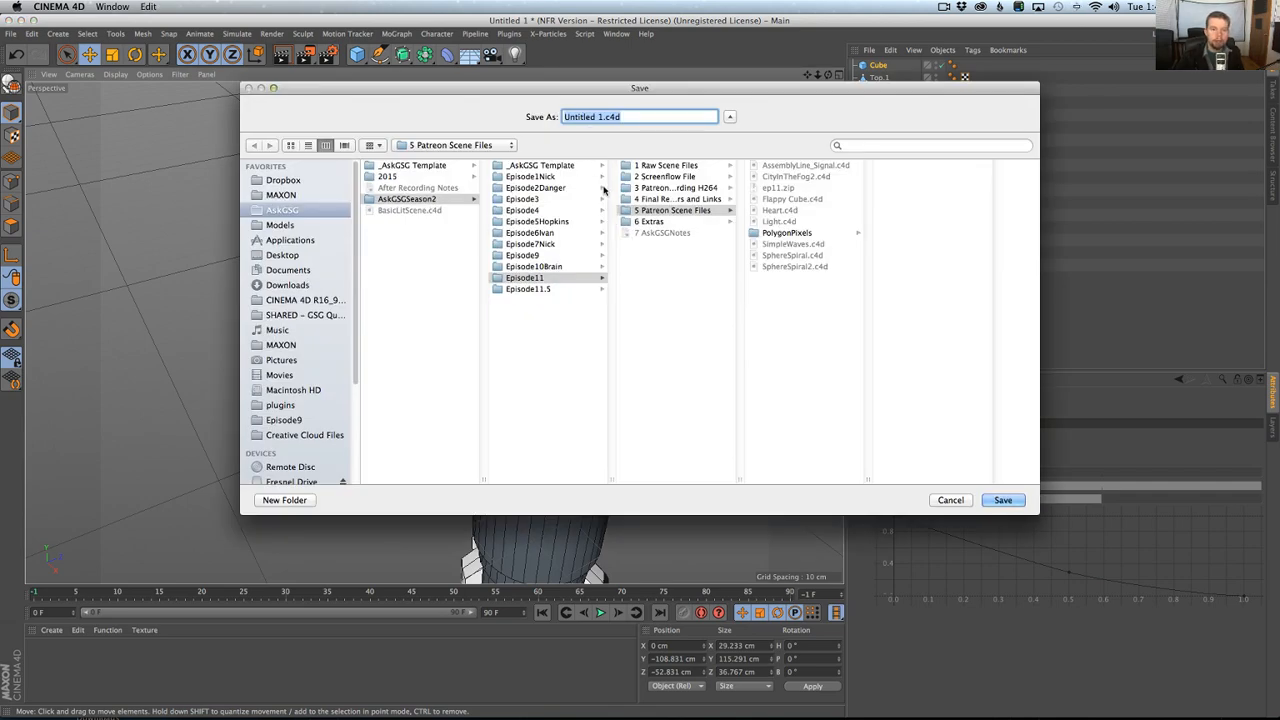
left_click(558, 289)
left_click(665, 165)
left_click_drag(604, 118, 421, 103)
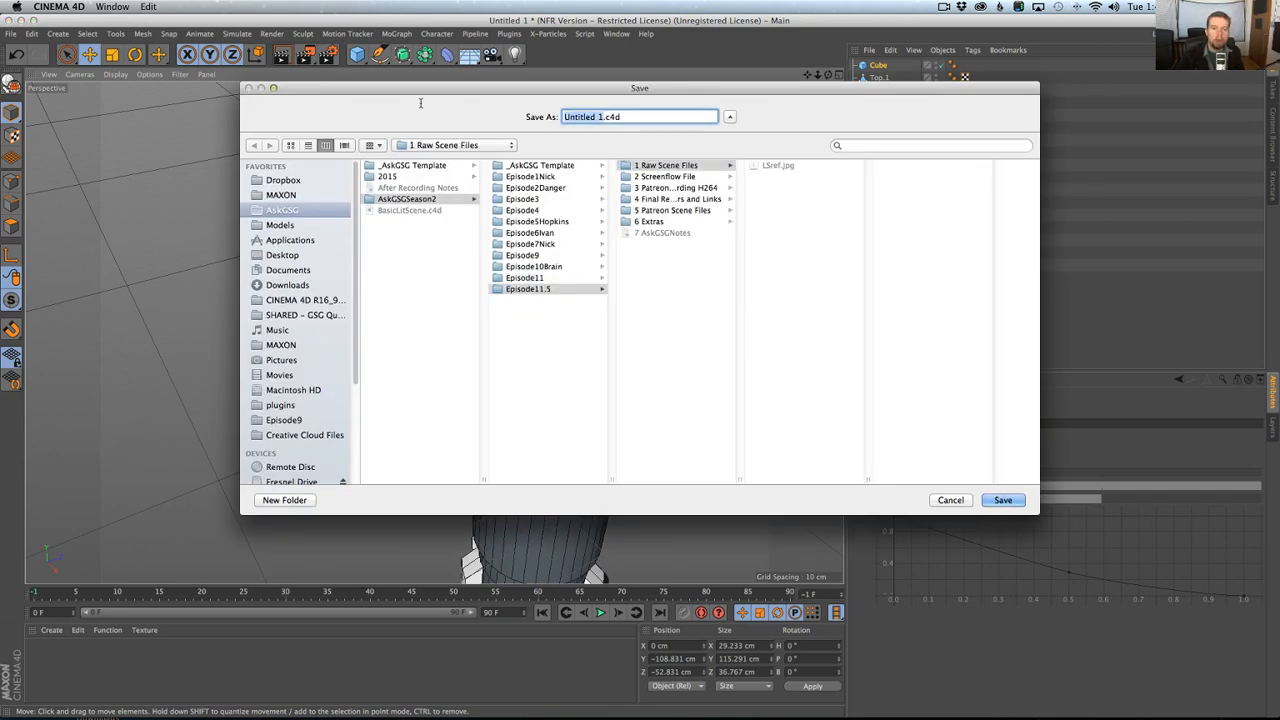
type("LukesLig")
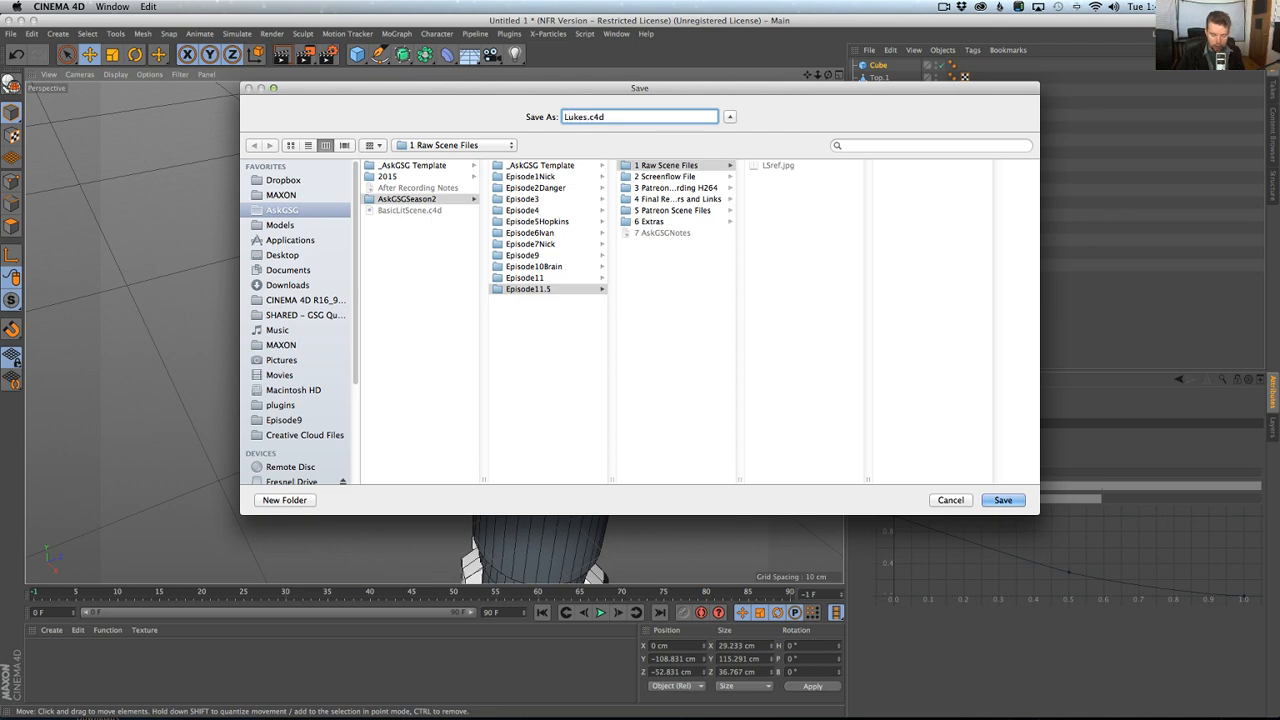
type("htsaber")
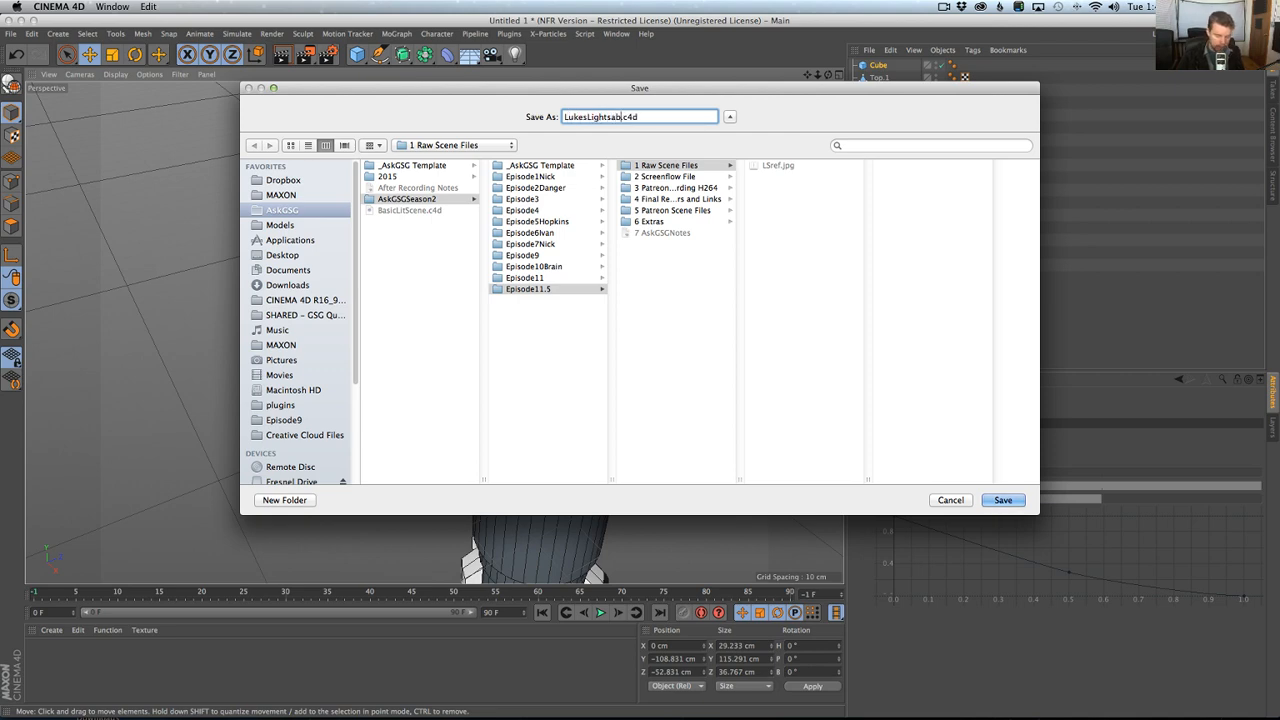
key("Return")
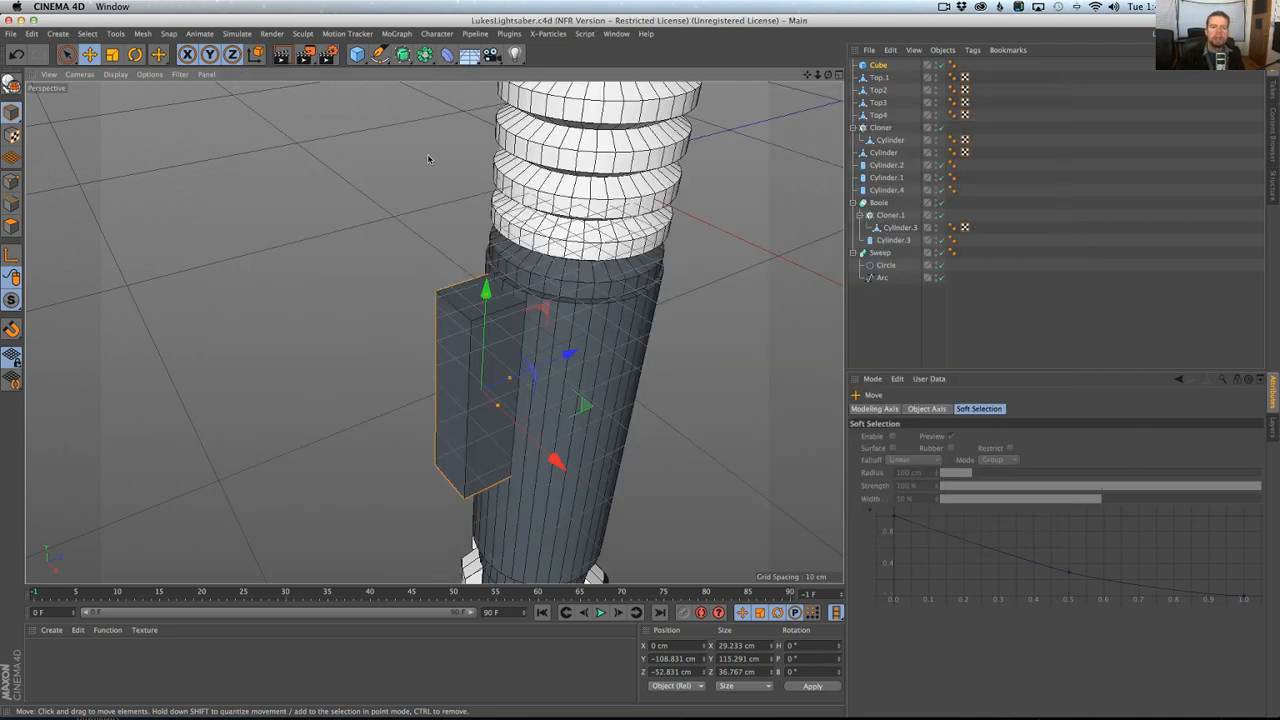
Paste the control box cube into a new document and return it to the origin with Reset PSR.
key("super+n")
key("super+v")
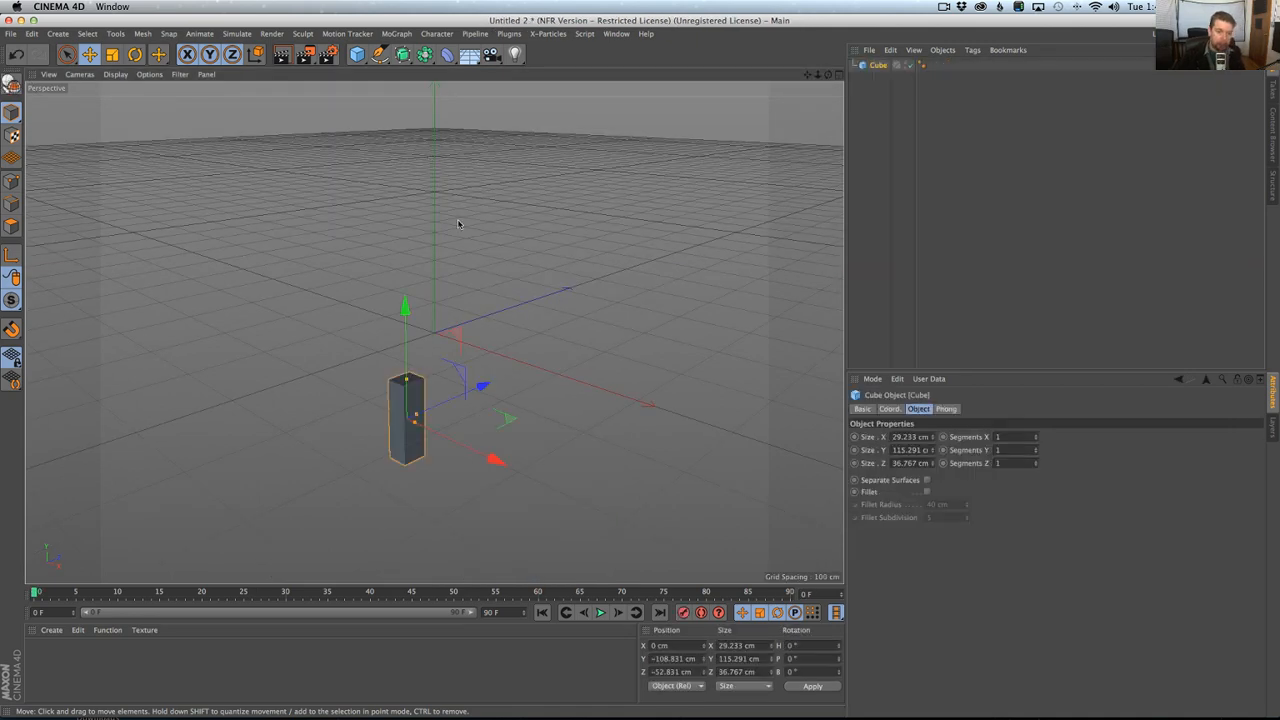
key("shift+c")
type("psr")
key("Return")
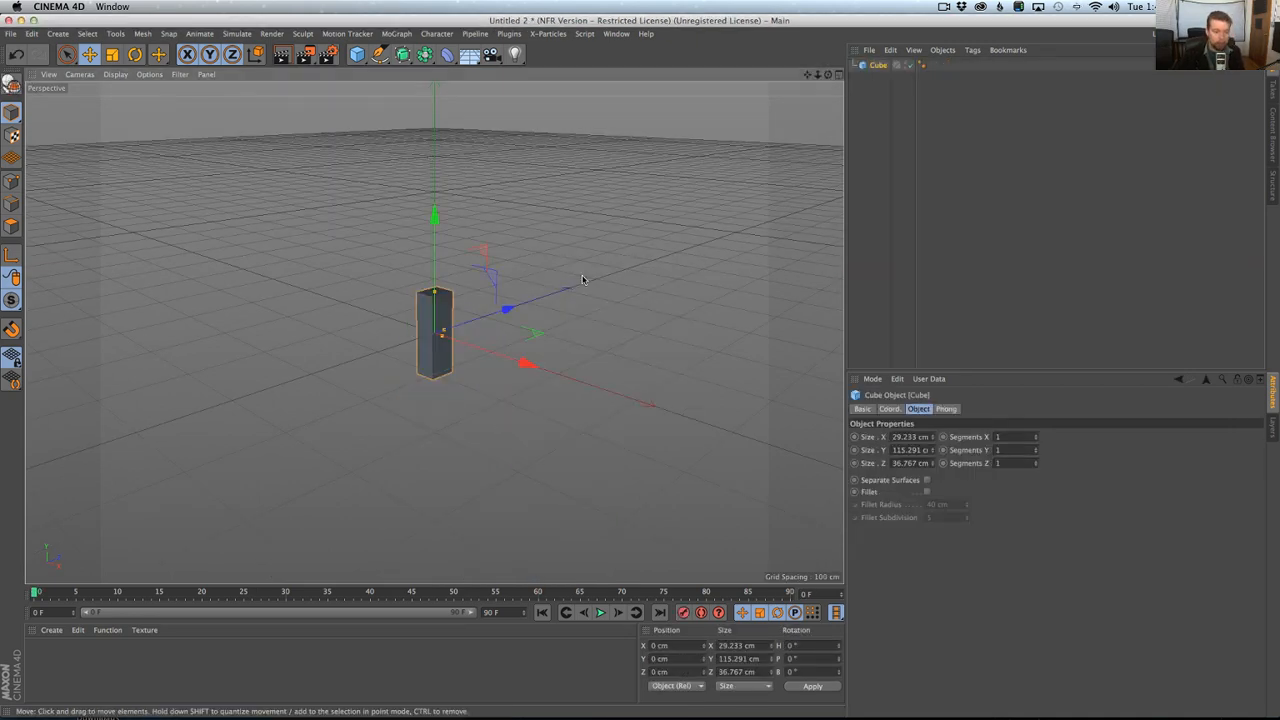
key("o")
left_click_drag(583, 277, 506, 338, "alt")
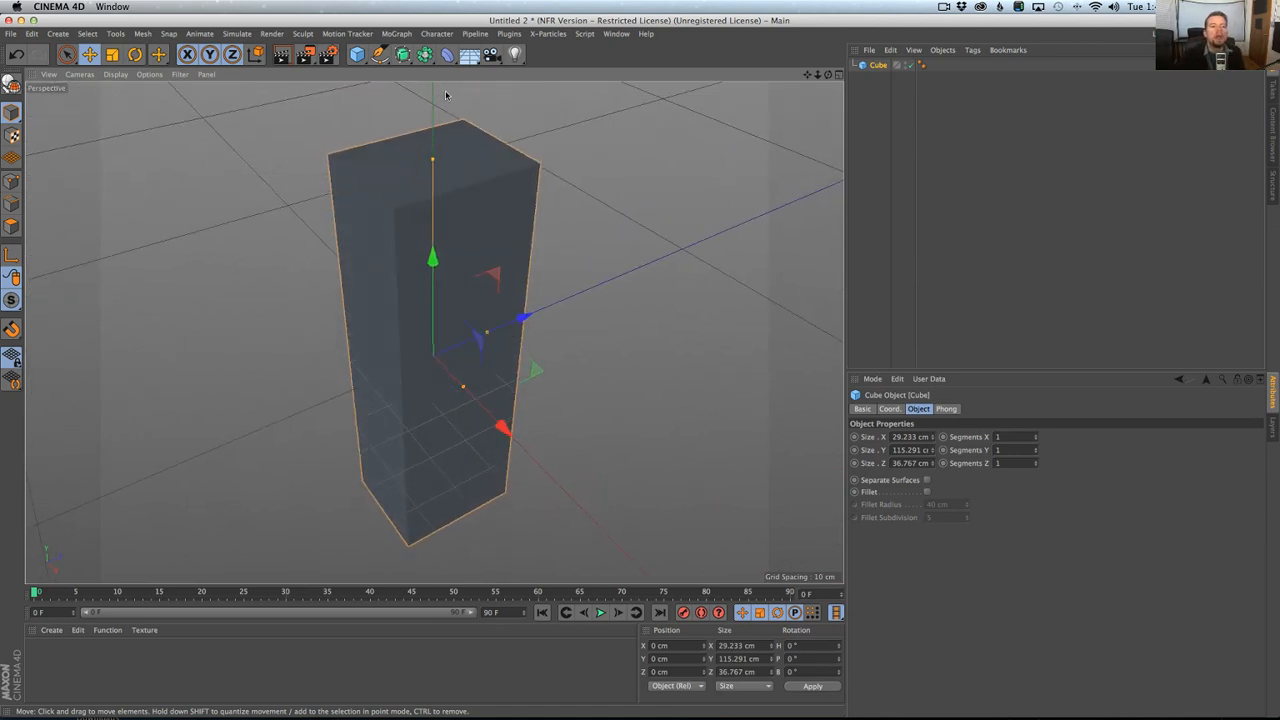
Duplicate the cube and shape the copy into a front plate about 30.3 cm wide and 2.2 cm thick, at about -21.7 cm in Z.
key("super+c")
key("super+v")
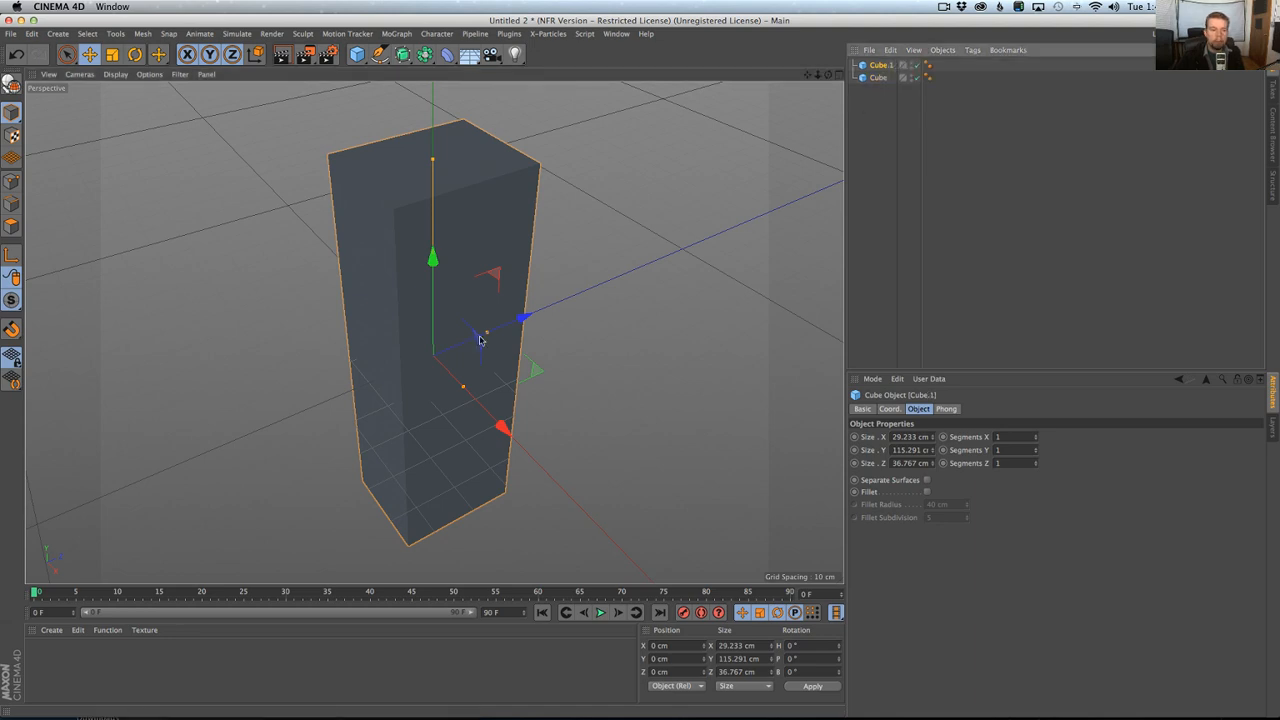
left_click_drag(487, 337, 441, 362)
left_click_drag(520, 320, 458, 348)
left_click_drag(458, 348, 430, 332, "alt")
Compare the box and its front plate with the reference photo in Chrome and examine them in the perspective view.
middle_click(431, 328)
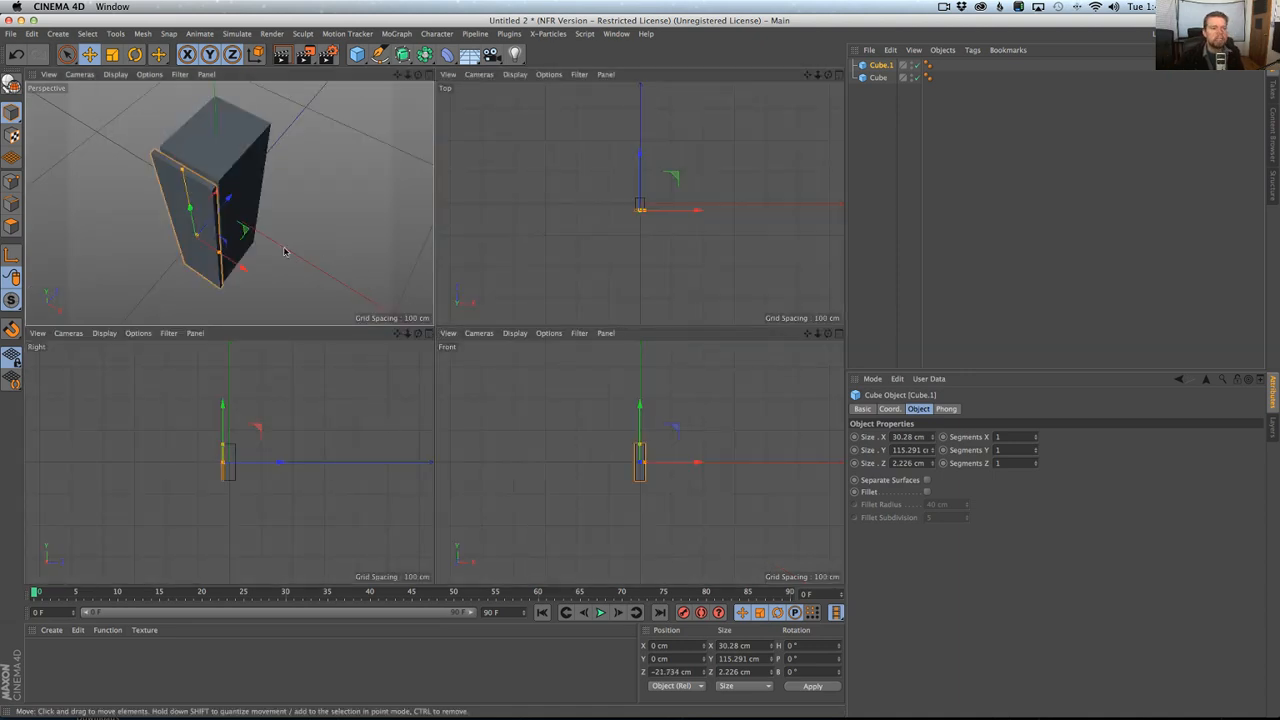
left_click_drag(249, 228, 246, 268, "alt")
key("super+Tab")
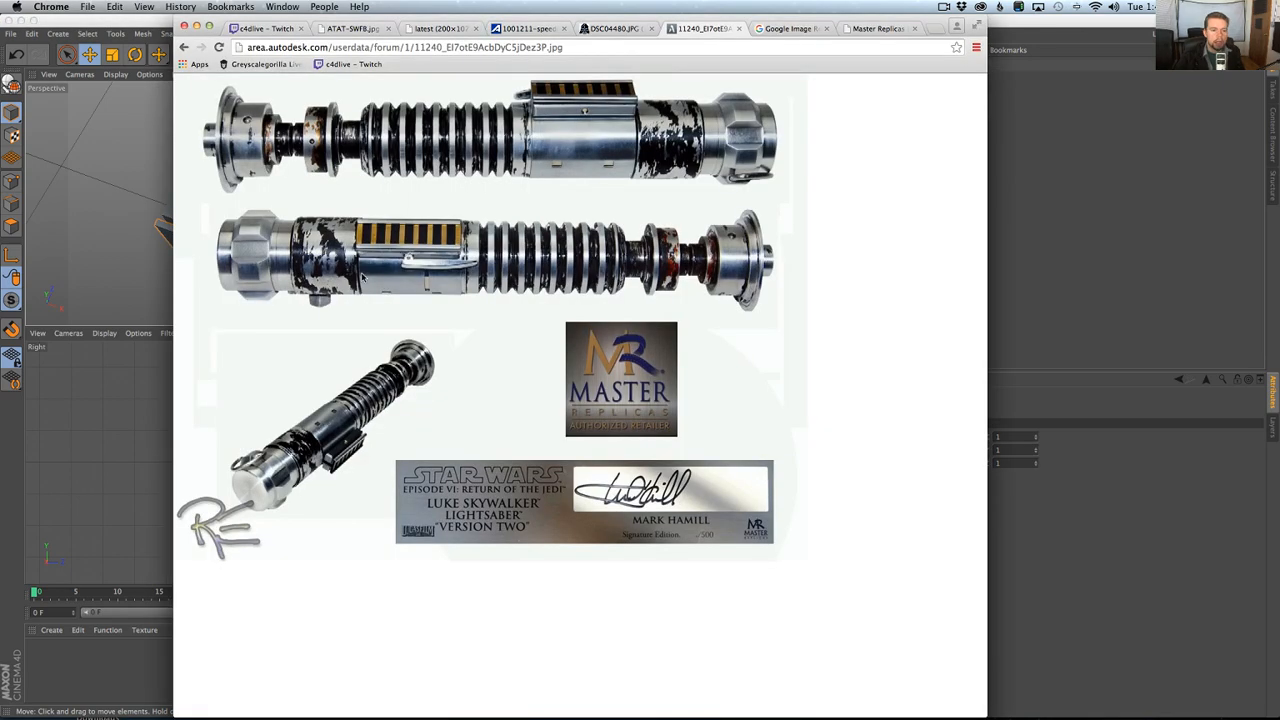
key("super+Tab")
left_click_drag(389, 289, 289, 240, "alt")
middle_click(295, 252)
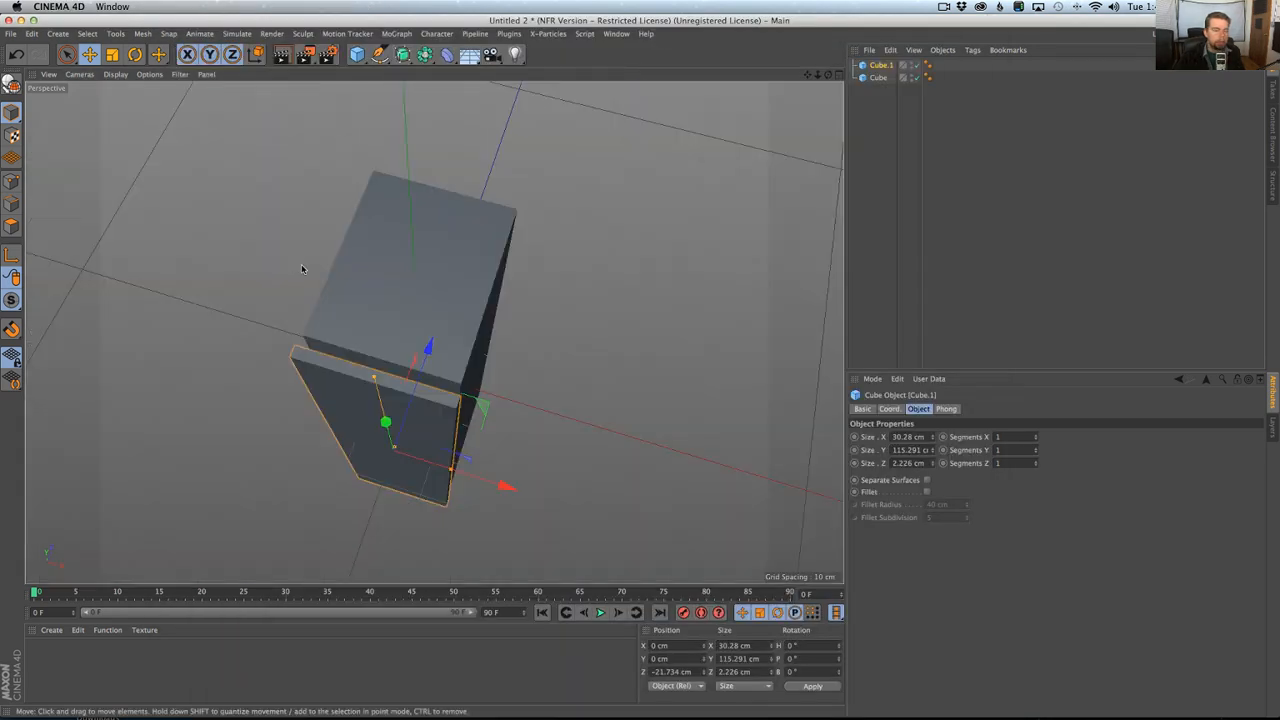
middle_click_drag(390, 365, 422, 284, "alt")
right_click_drag(422, 304, 408, 306, "alt")
left_click_drag(422, 318, 391, 299, "alt")
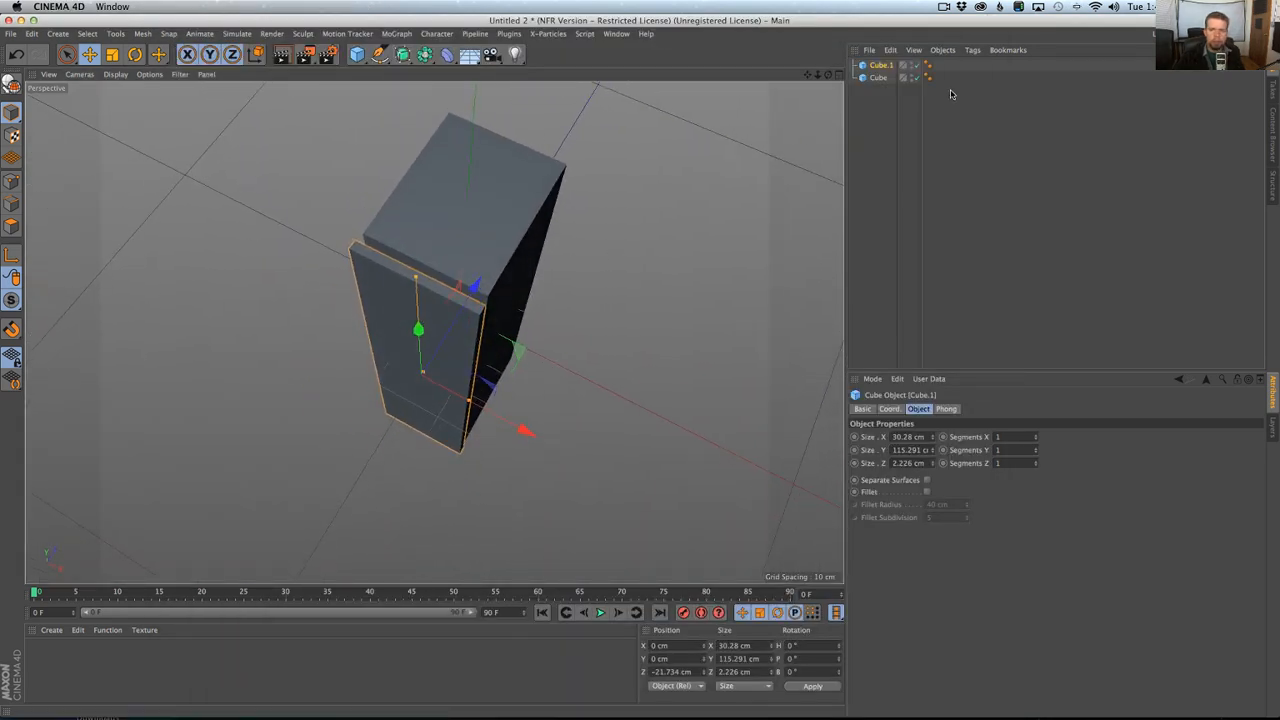
Duplicate the thin front plate and convert the copy to an editable polygon object.
left_click(871, 69)
key("super+c")
key("super+v")
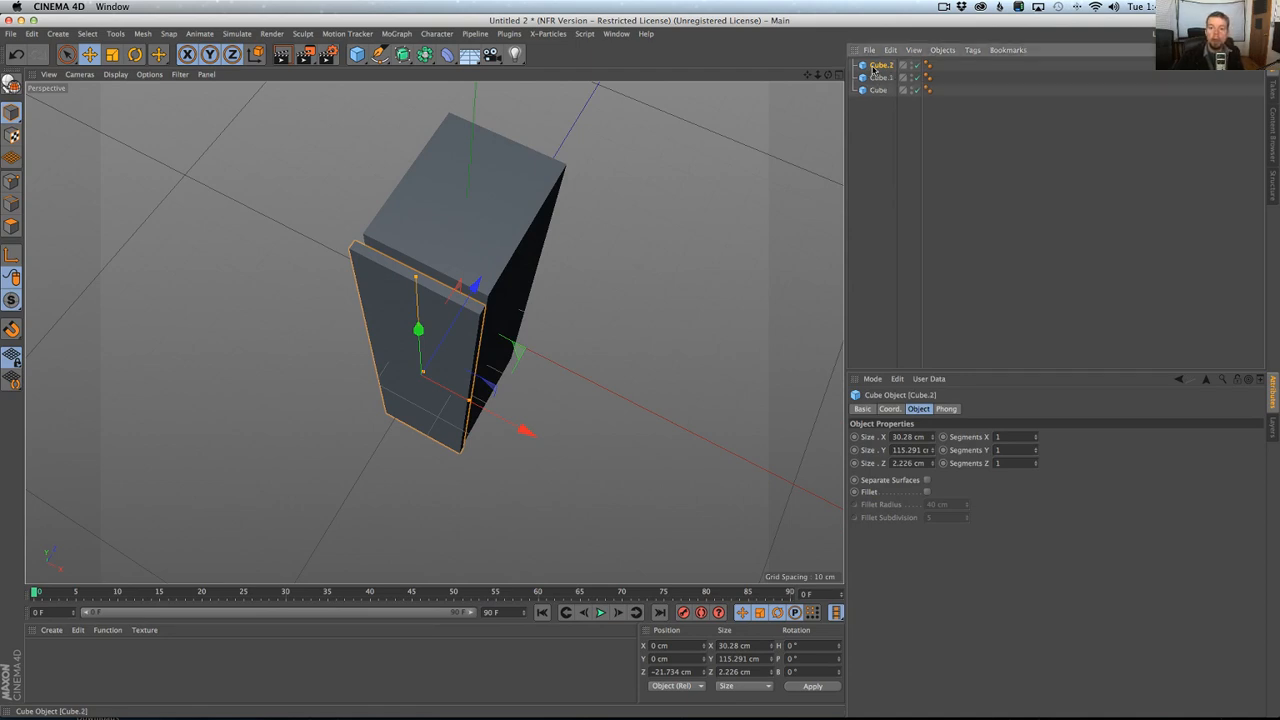
key("c")
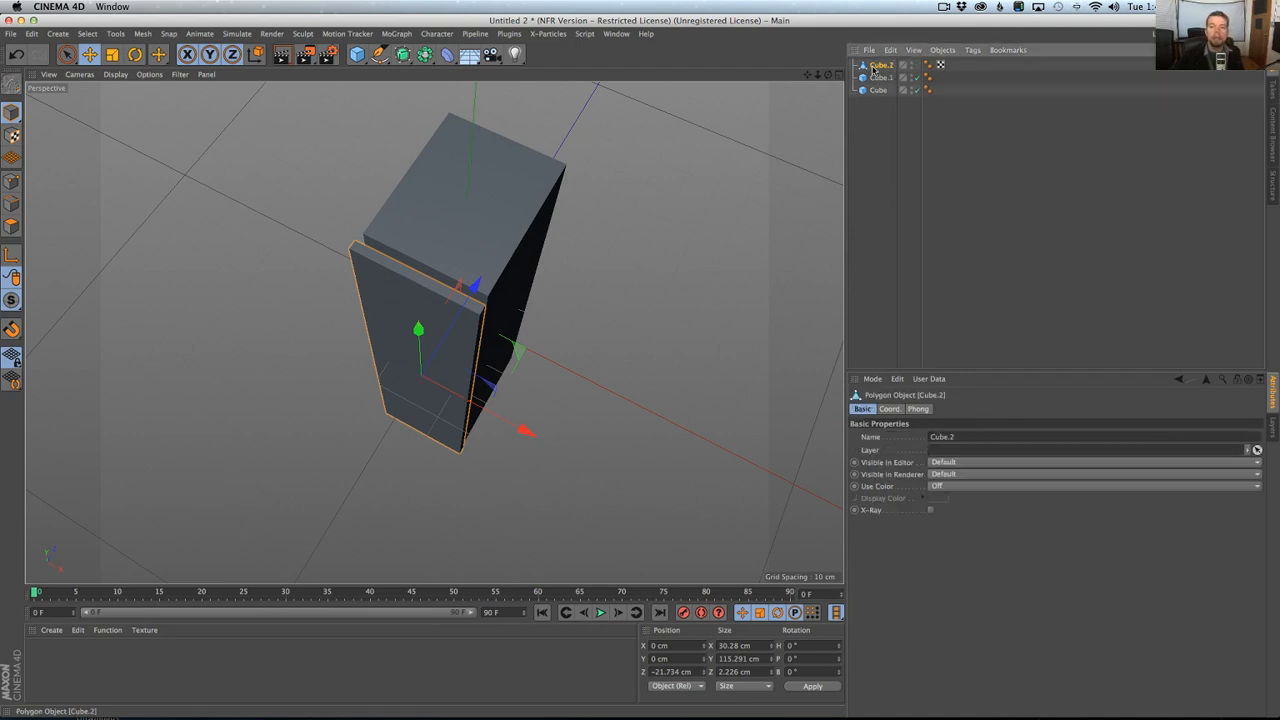
Select the narrow side faces all around the copied plate's two long edges and extrude them outward about 1.87 cm.
left_click(12, 229)
key("9")
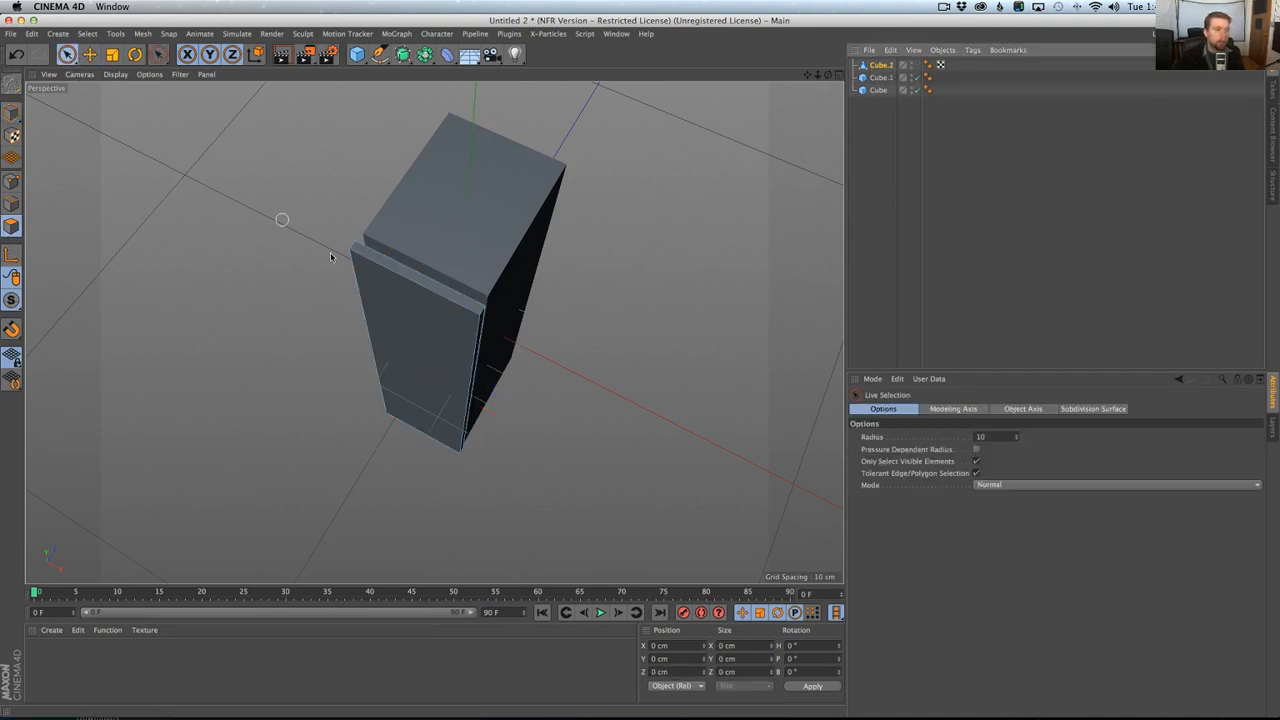
key("u")
key("l")
left_click(456, 305)
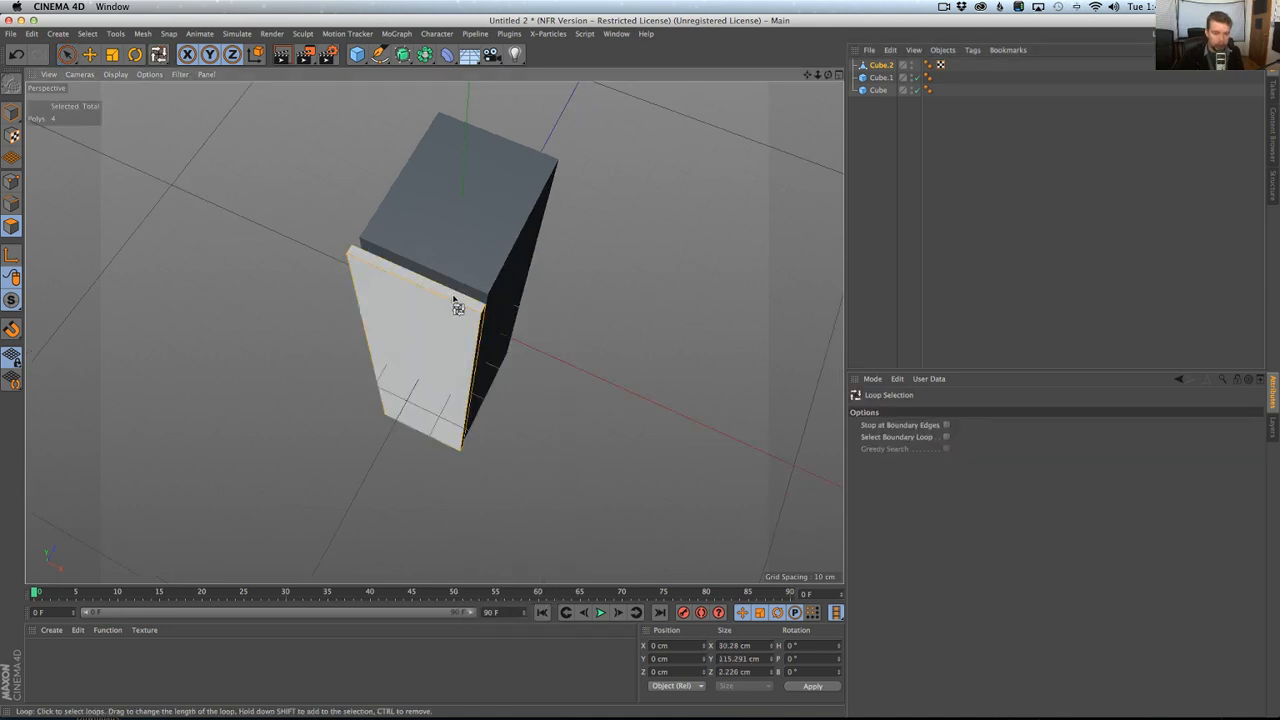
key("super+z")
left_click(507, 353)
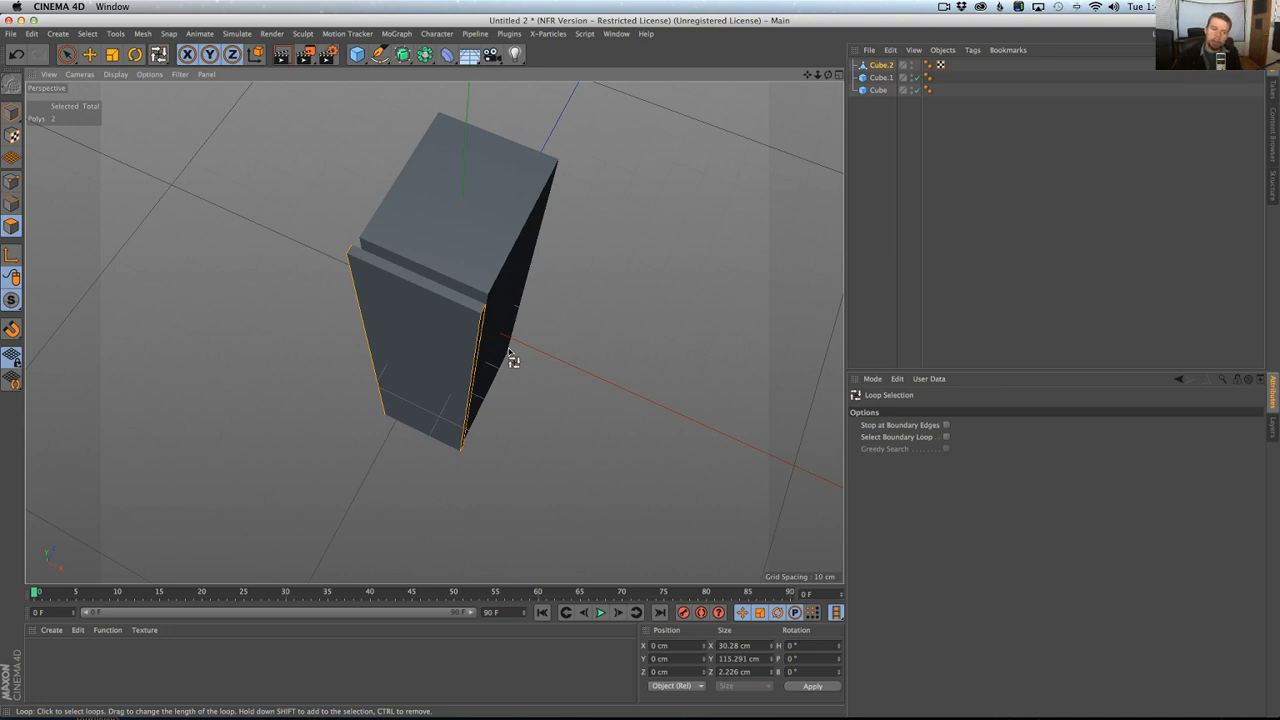
key("d")
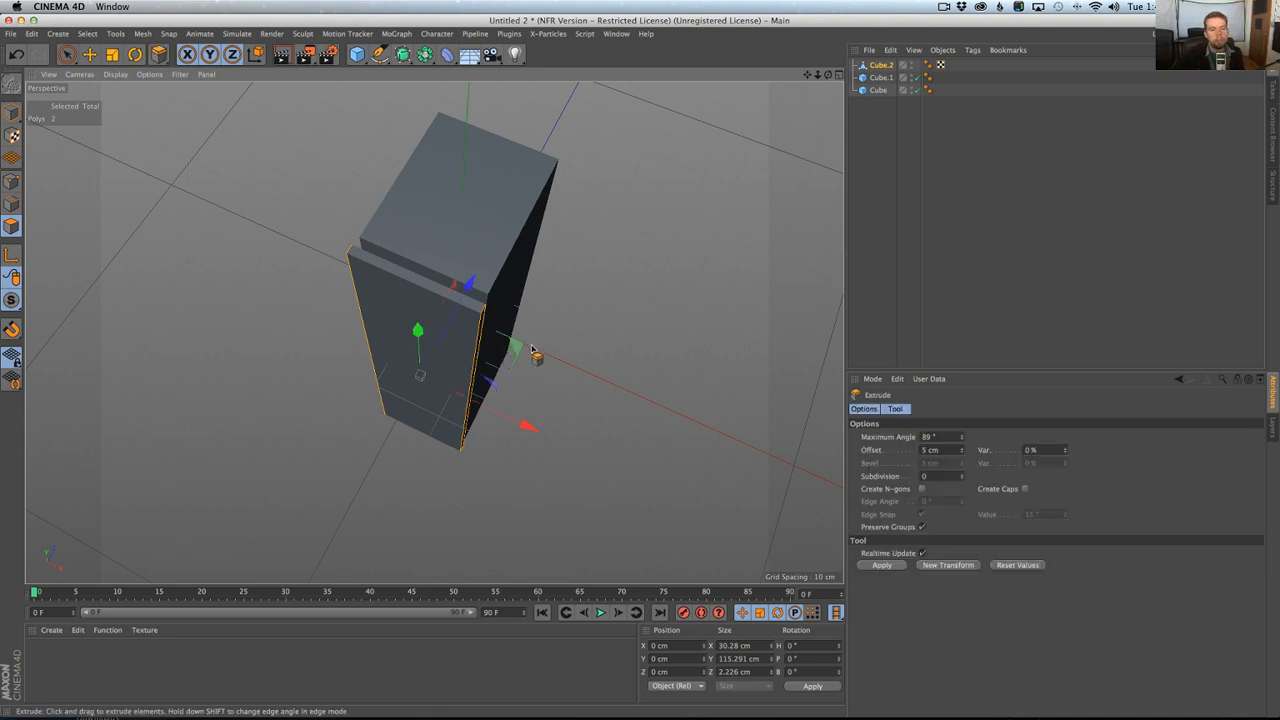
left_click_drag(587, 372, 600, 372)
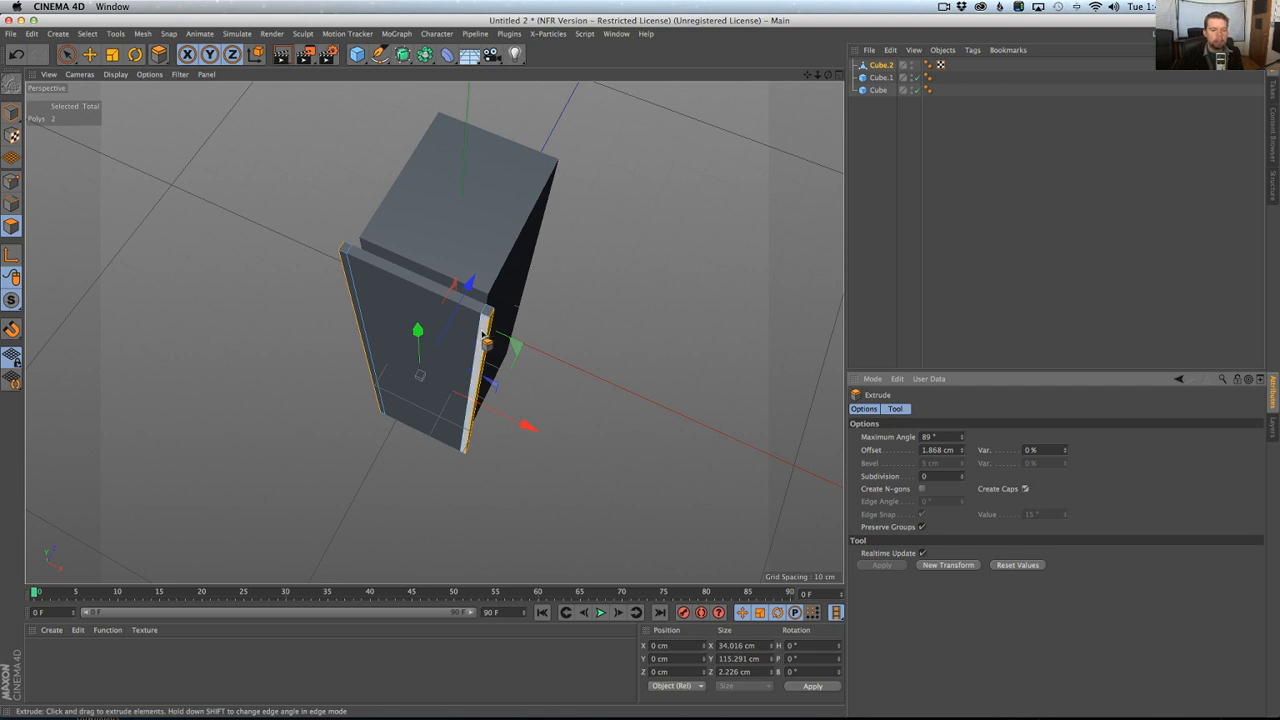
Select the front and back faces of both side strips and extrude them about 1.87 cm with Create Caps off.
left_click(483, 335)
left_click(351, 277, "shift")
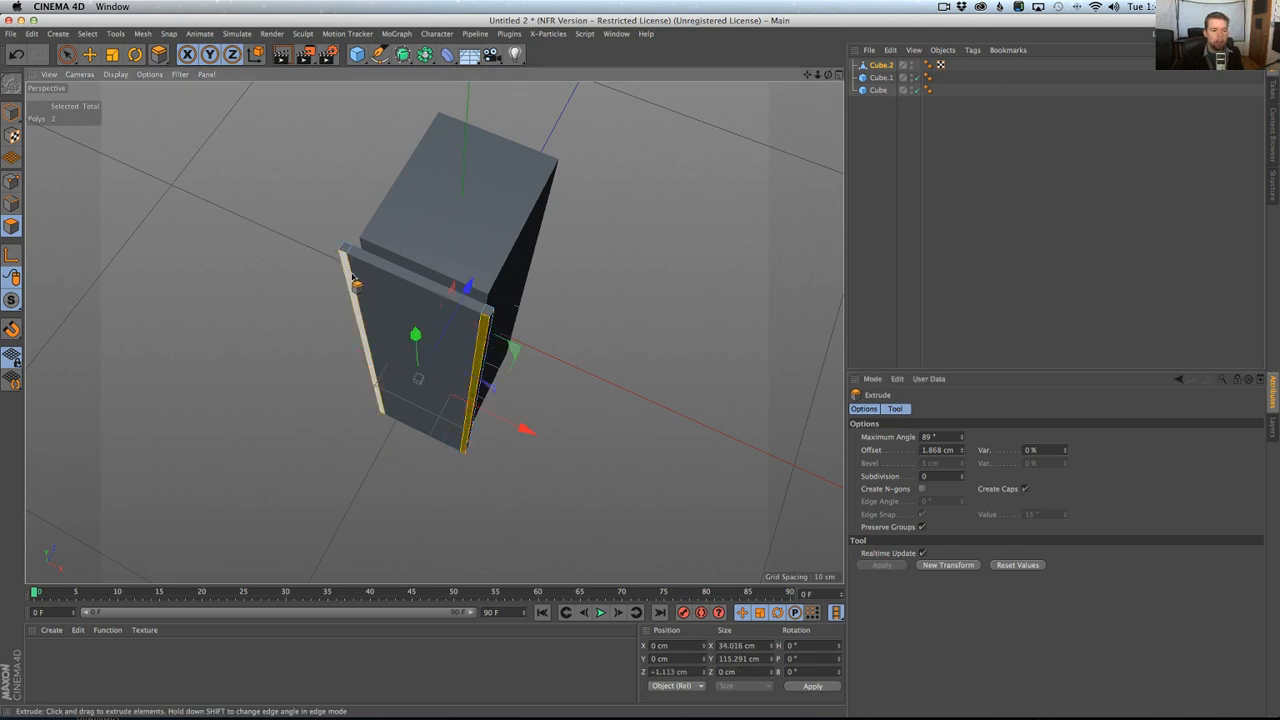
left_click_drag(351, 277, 248, 305, "alt")
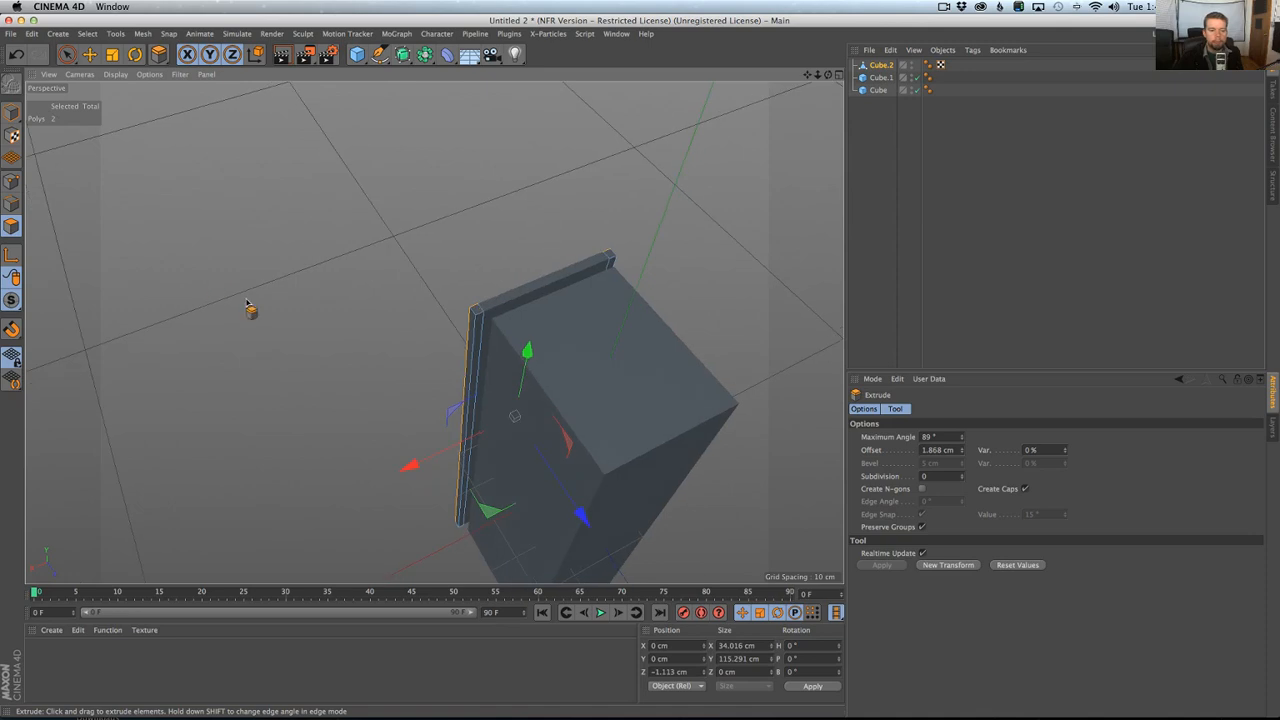
left_click(479, 326, "shift")
left_click_drag(615, 325, 708, 356, "alt")
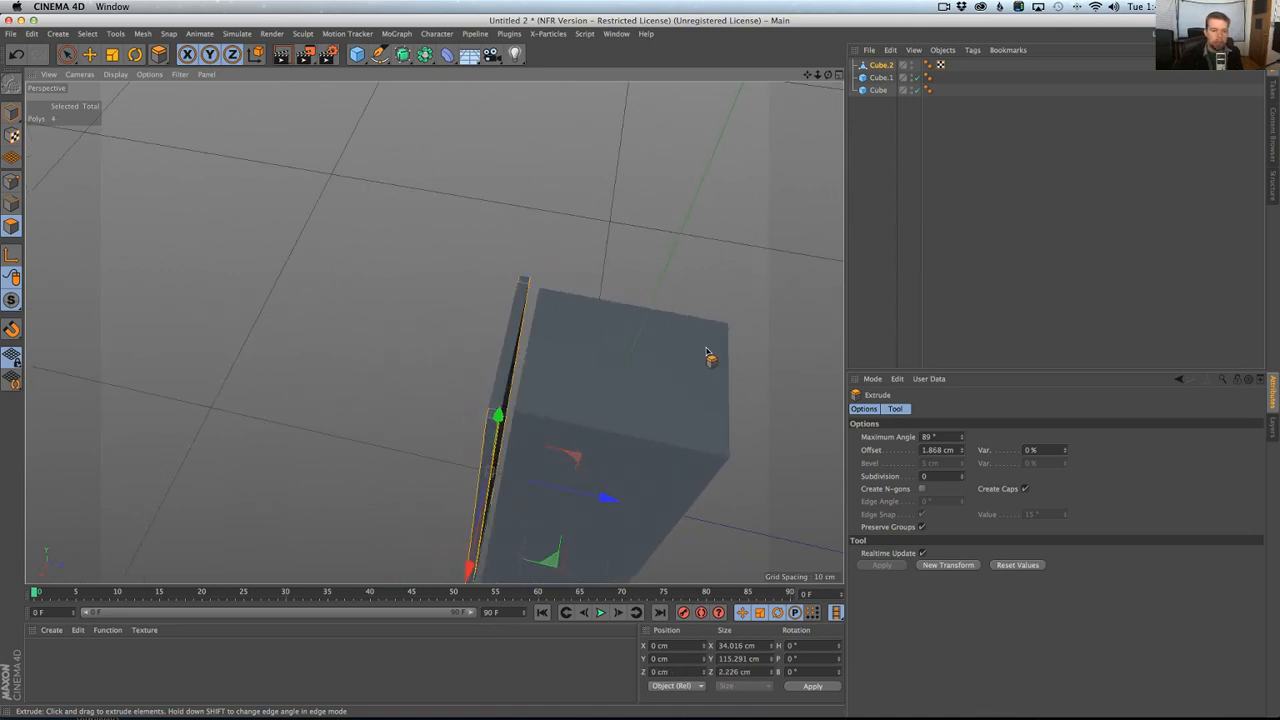
left_click_drag(843, 470, 660, 350, "alt")
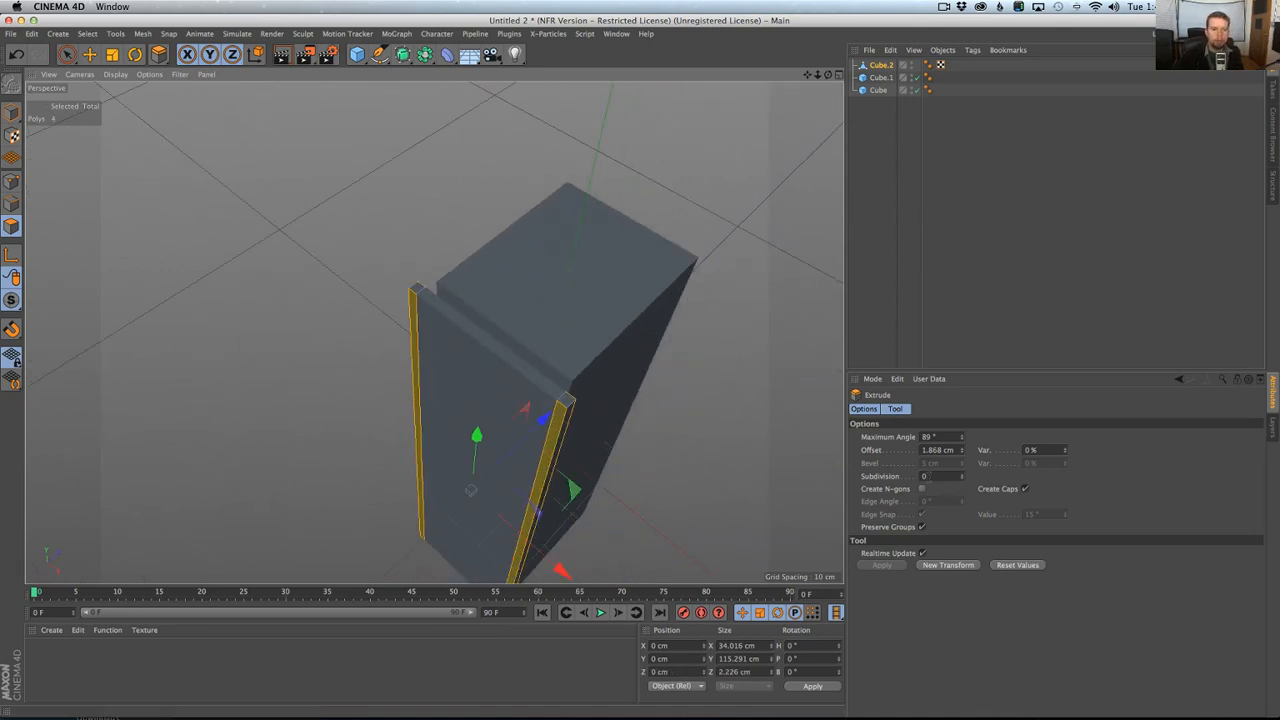
left_click(1025, 489)
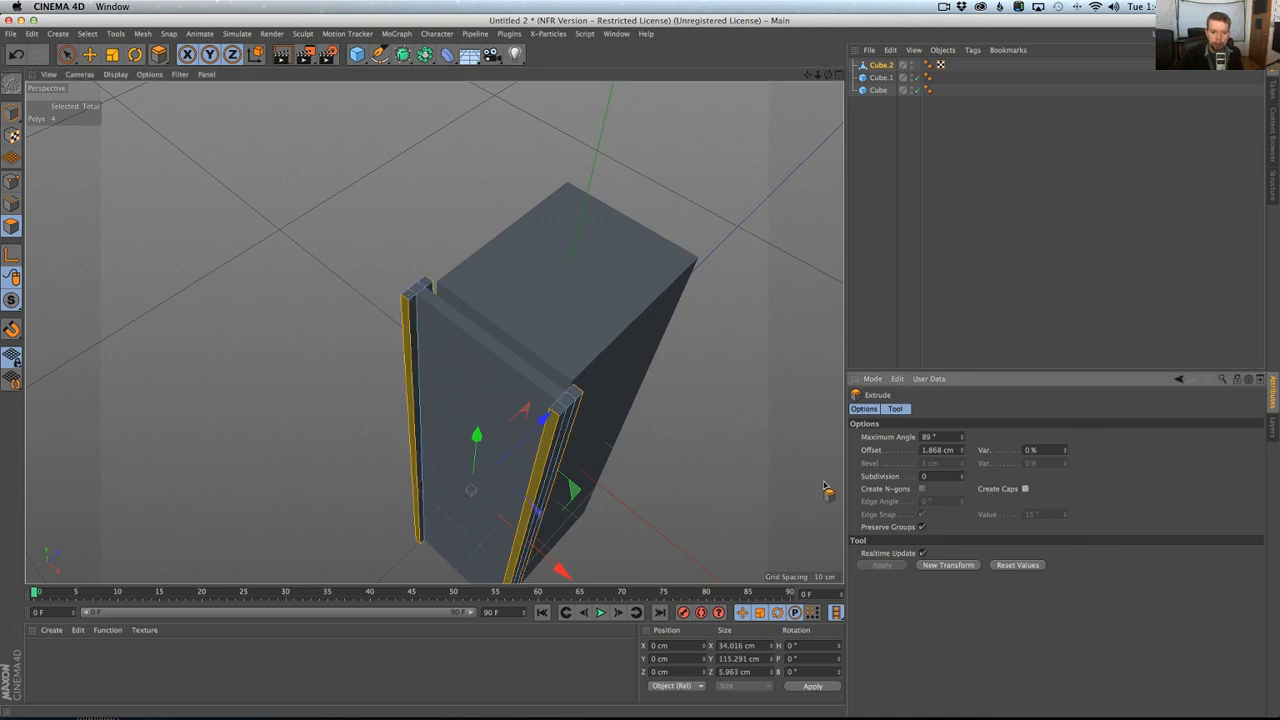
Extrude the inward-facing sides of the raised side strips about 2.53 cm toward the plate's centre and return to model mode.
left_click_drag(555, 410, 714, 420, "alt")
key("space")
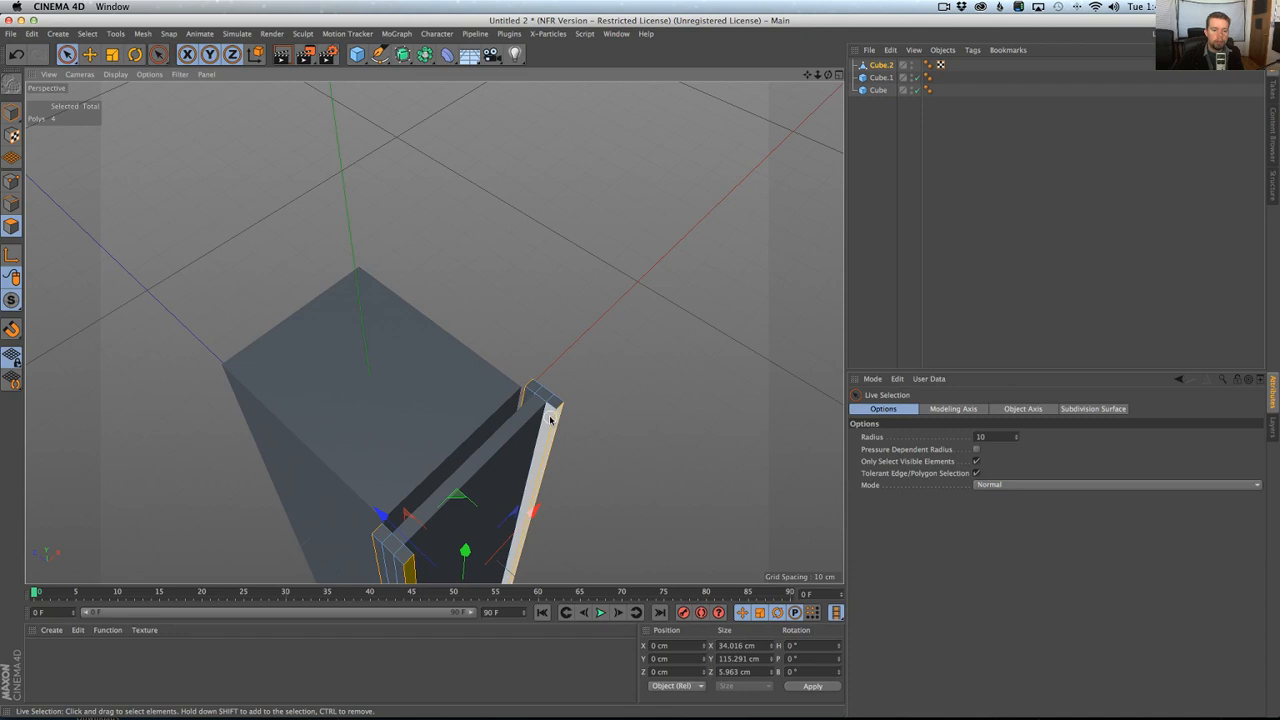
key("space")
left_click(550, 422)
left_click(526, 397, "shift")
left_click_drag(528, 399, 262, 358, "alt")
left_click(262, 362, "shift")
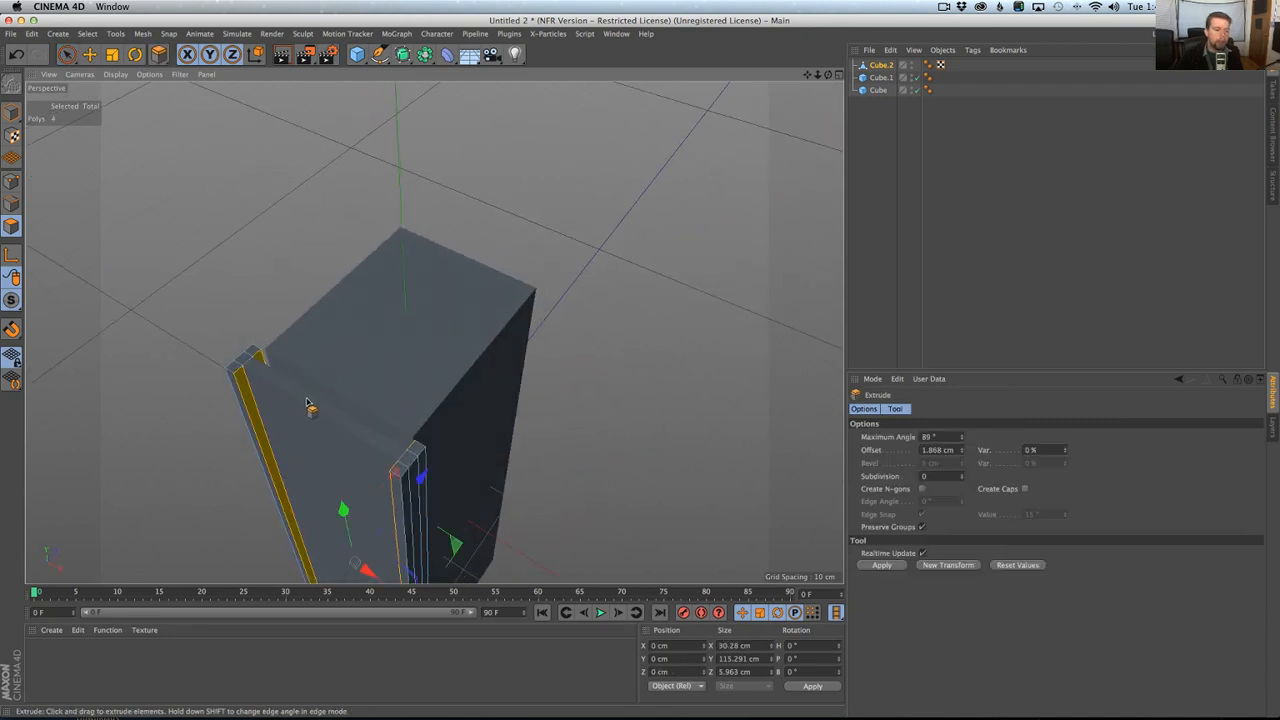
left_click_drag(533, 448, 564, 448)
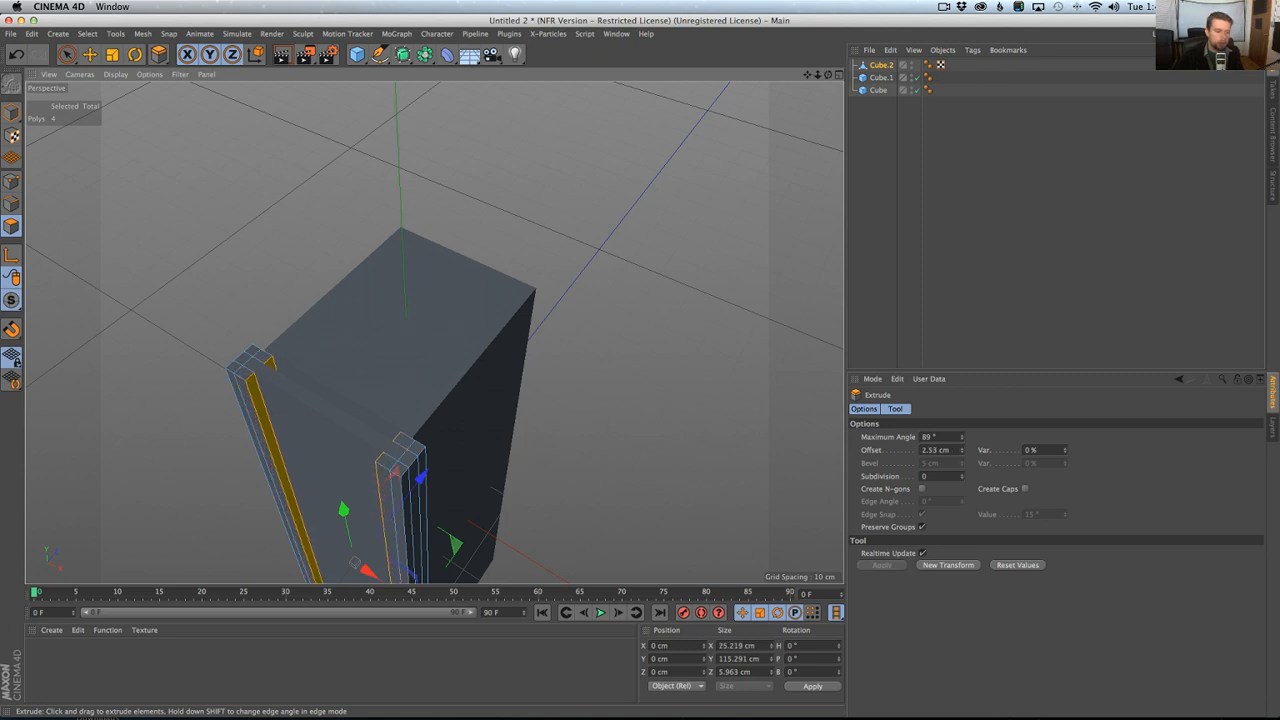
left_click_drag(440, 459, 443, 309, "alt")
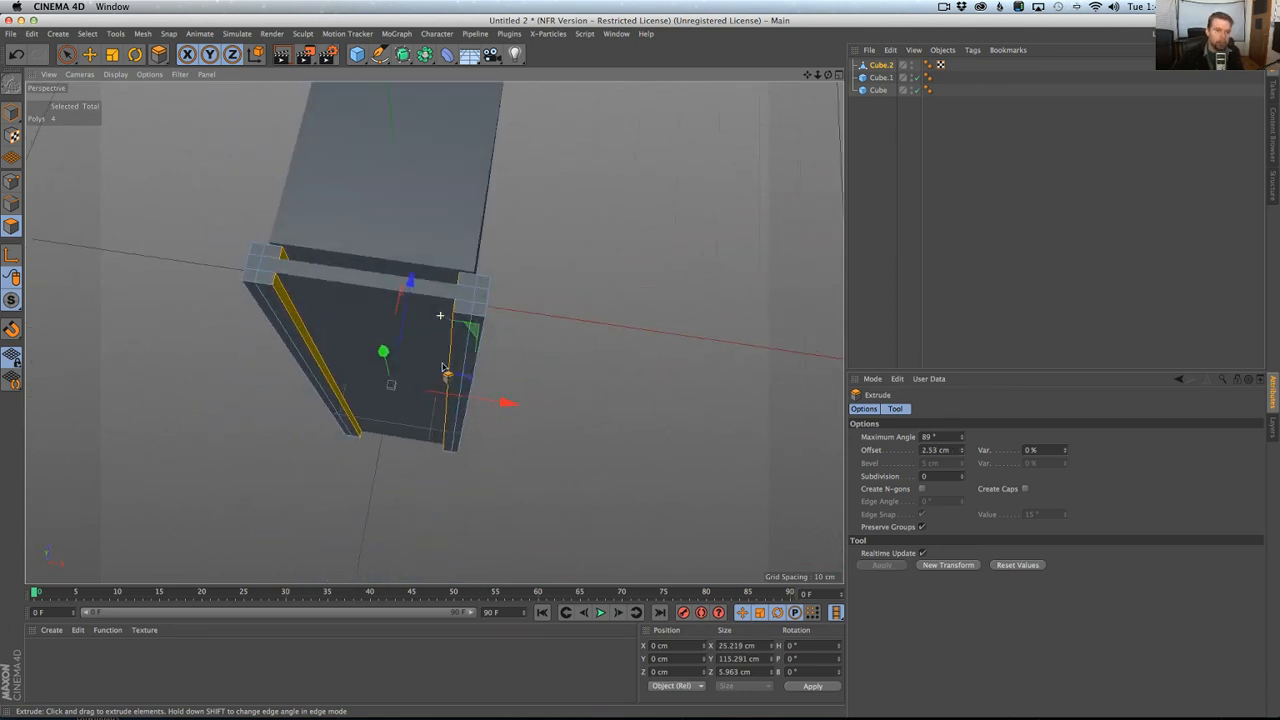
left_click(11, 113)
left_click_drag(294, 256, 265, 243, "alt")
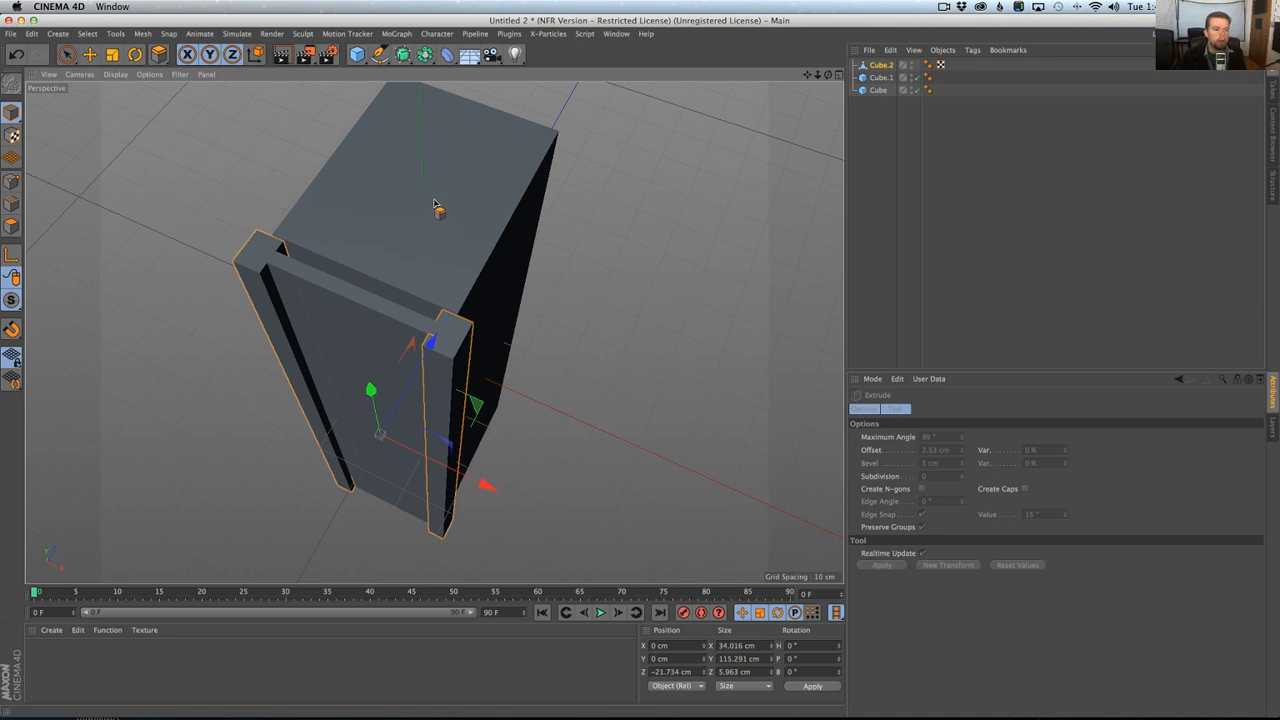
Reduce the original thin front plate's Y size to 113.291 cm.
left_click_drag(528, 243, 437, 290, "alt")
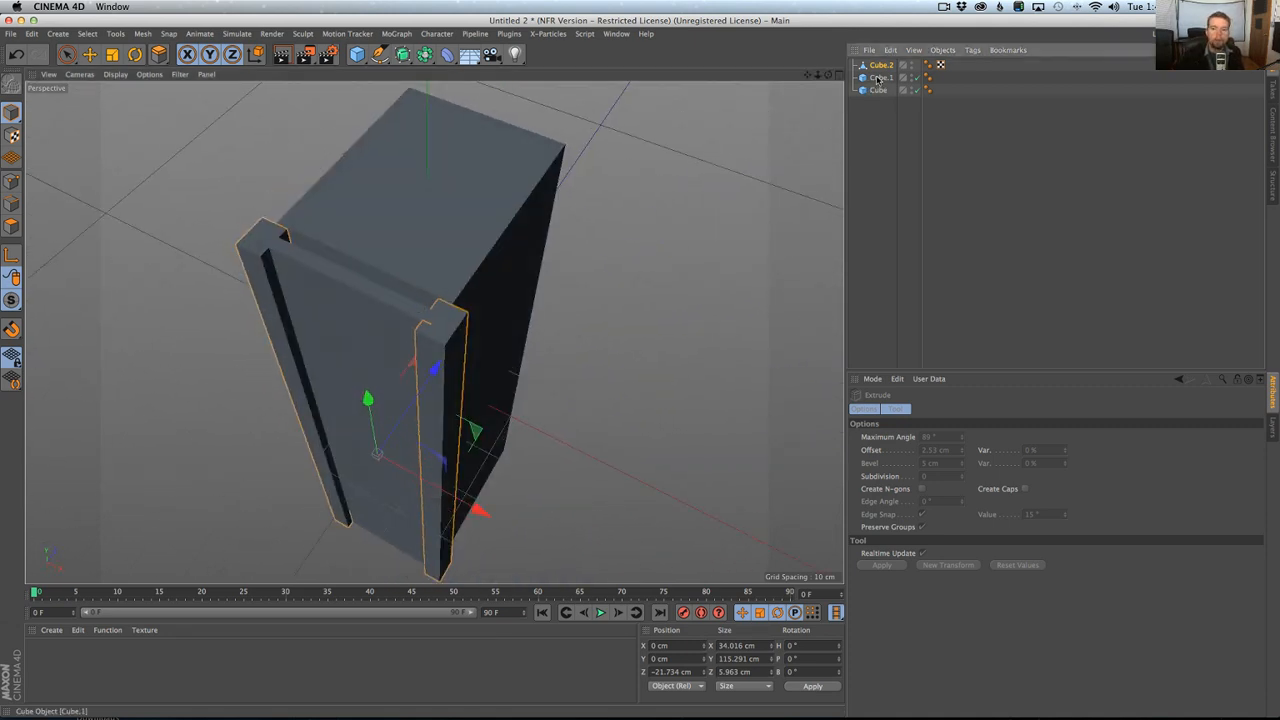
left_click(532, 226)
left_click(933, 453)
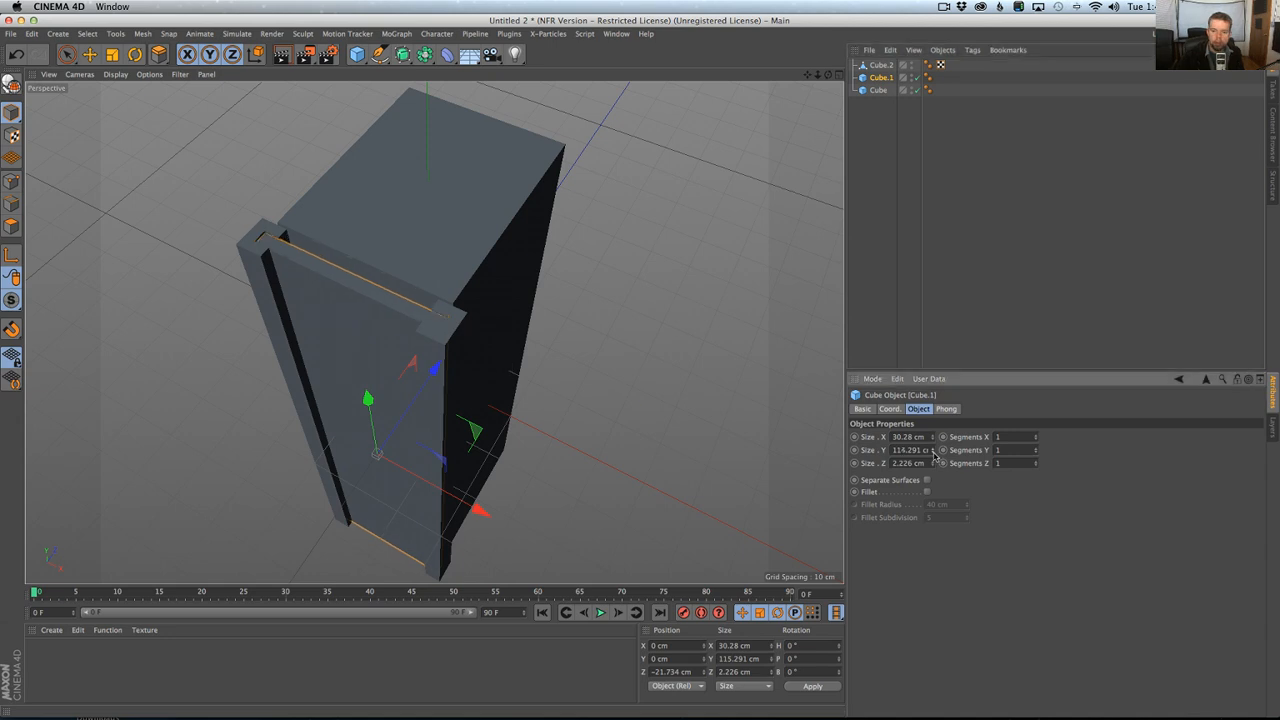
left_click(933, 453)
left_click_drag(470, 400, 320, 248, "alt")
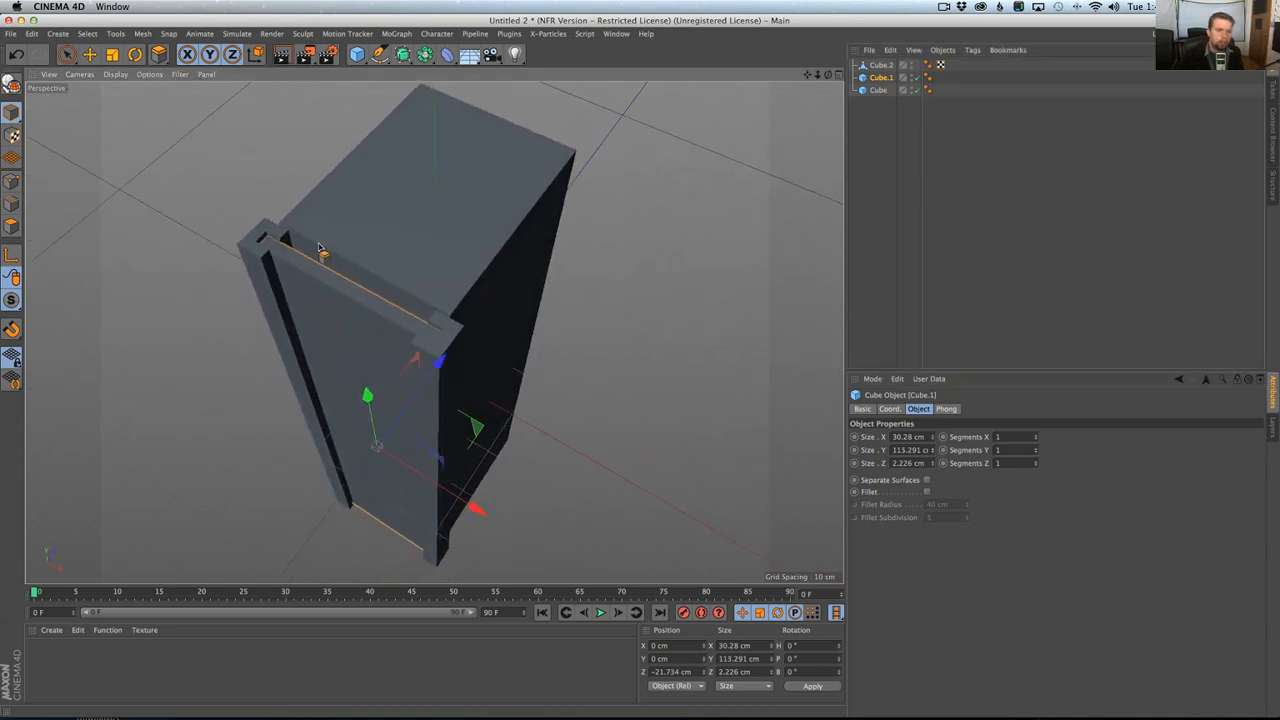
left_click_drag(367, 320, 592, 243, "alt")
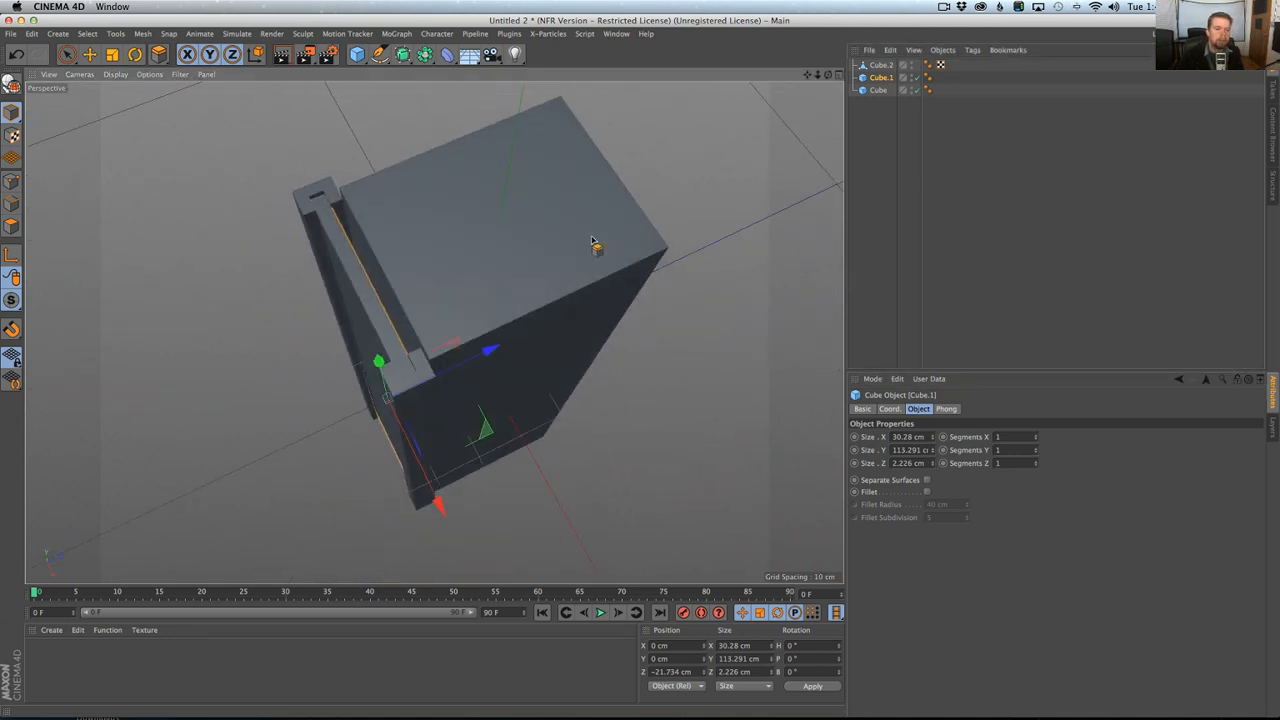
Duplicate the control box cube and resize the copy to about 22.4 × 113.9 × 41.5 cm.
left_click(882, 90)
key("super+c")
key("super+v")
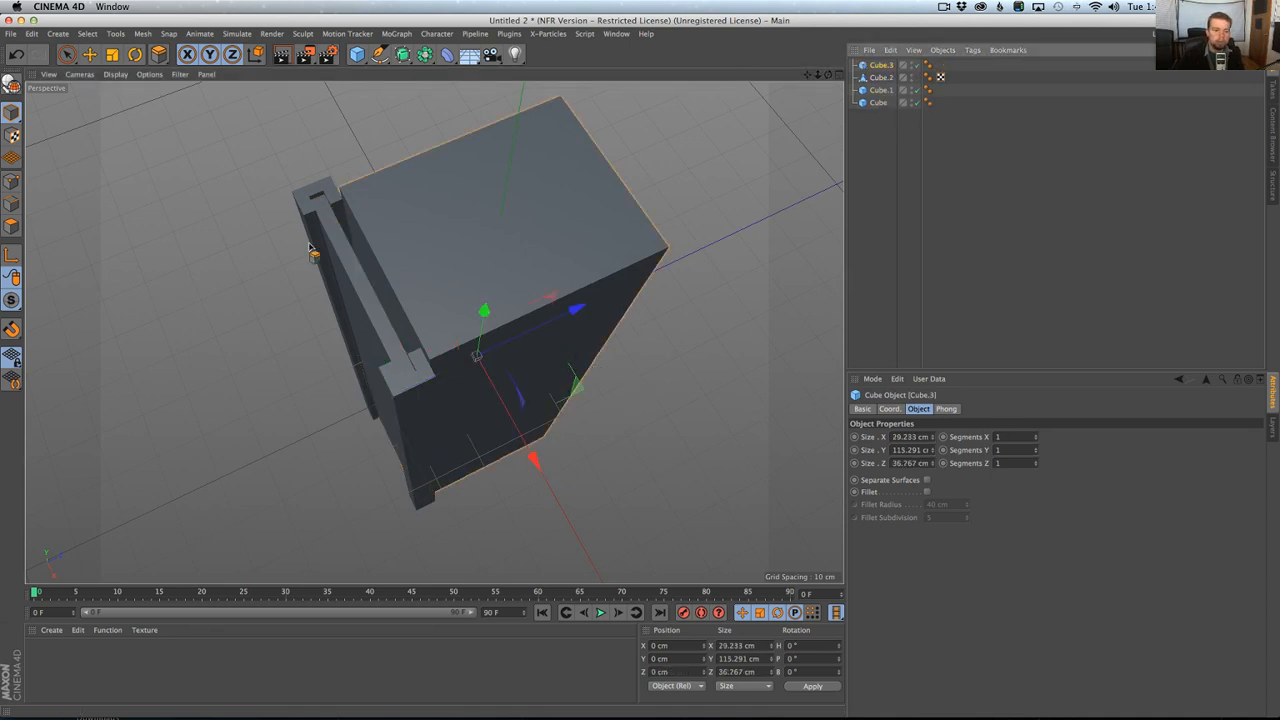
key("e")
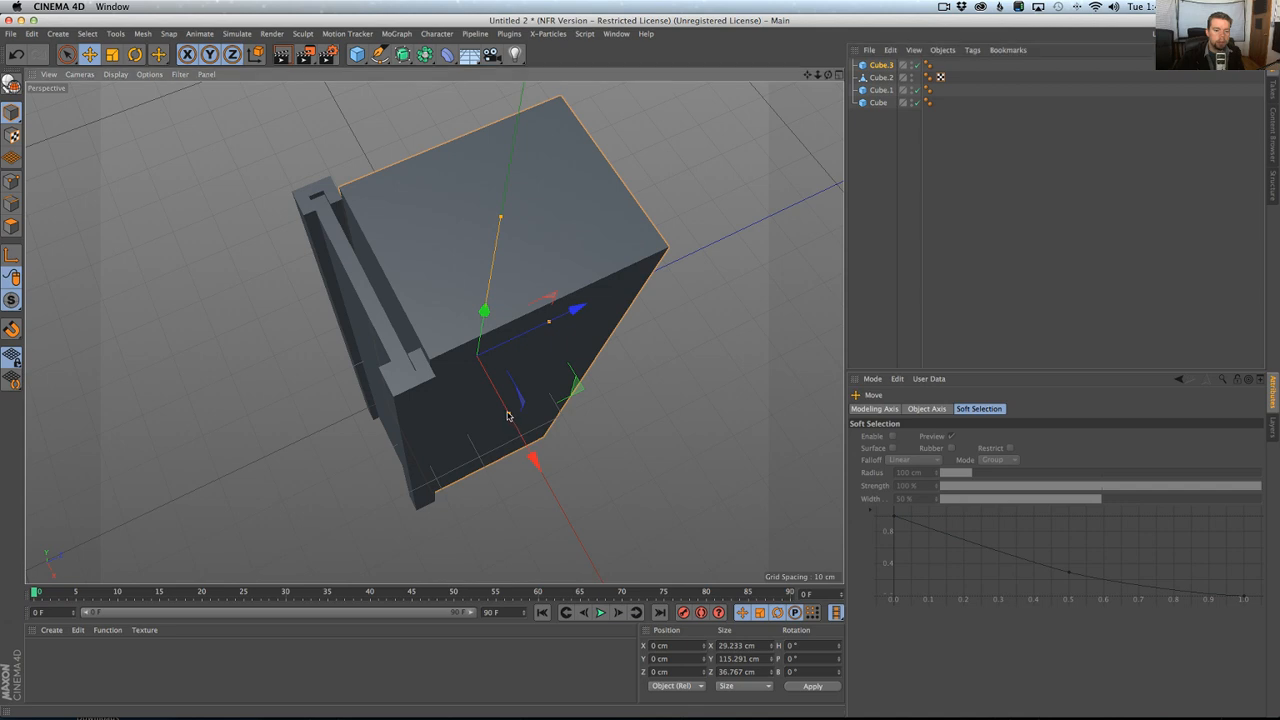
left_click_drag(501, 407, 499, 402)
left_click_drag(549, 322, 560, 318)
left_click_drag(371, 283, 495, 272, "alt")
left_click_drag(486, 203, 485, 218)
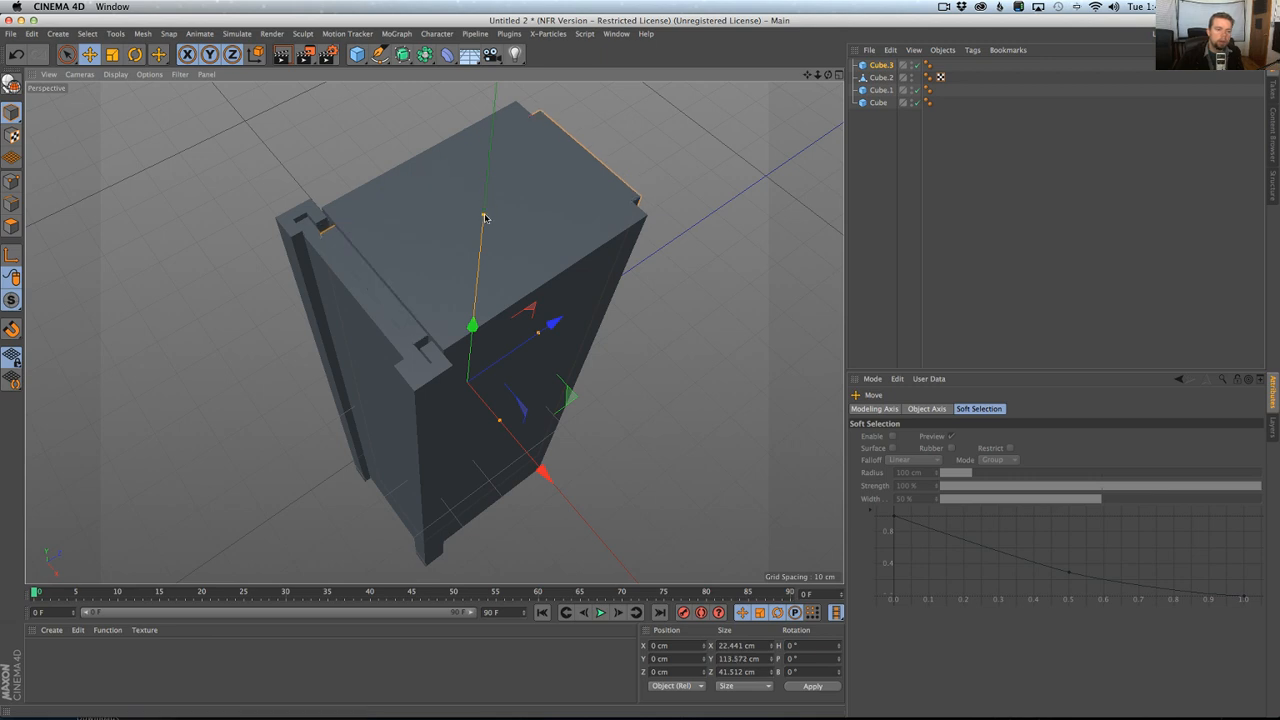
left_click_drag(422, 346, 600, 262, "alt")
Check the reference photo in Chrome, then duplicate the thin front plate and shrink the copy's height to about 6.5 cm.
key("super+Tab")
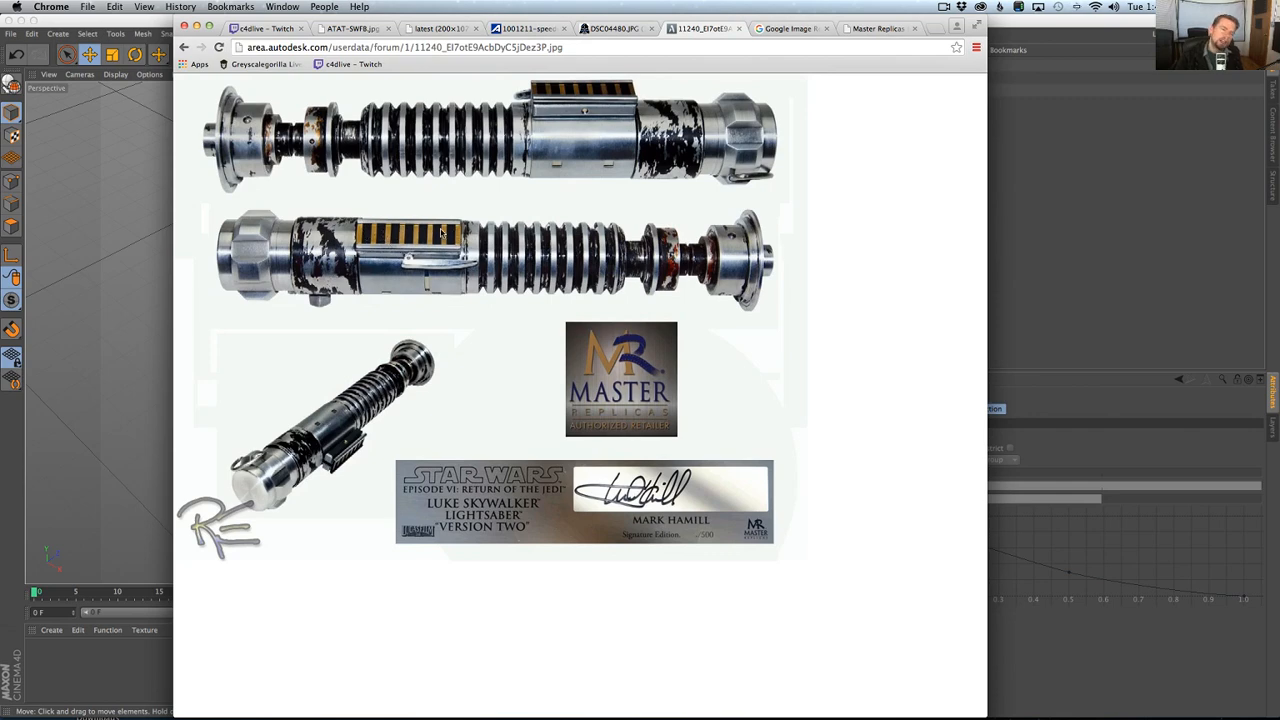
key("super+Tab")
left_click_drag(590, 230, 537, 343, "alt")
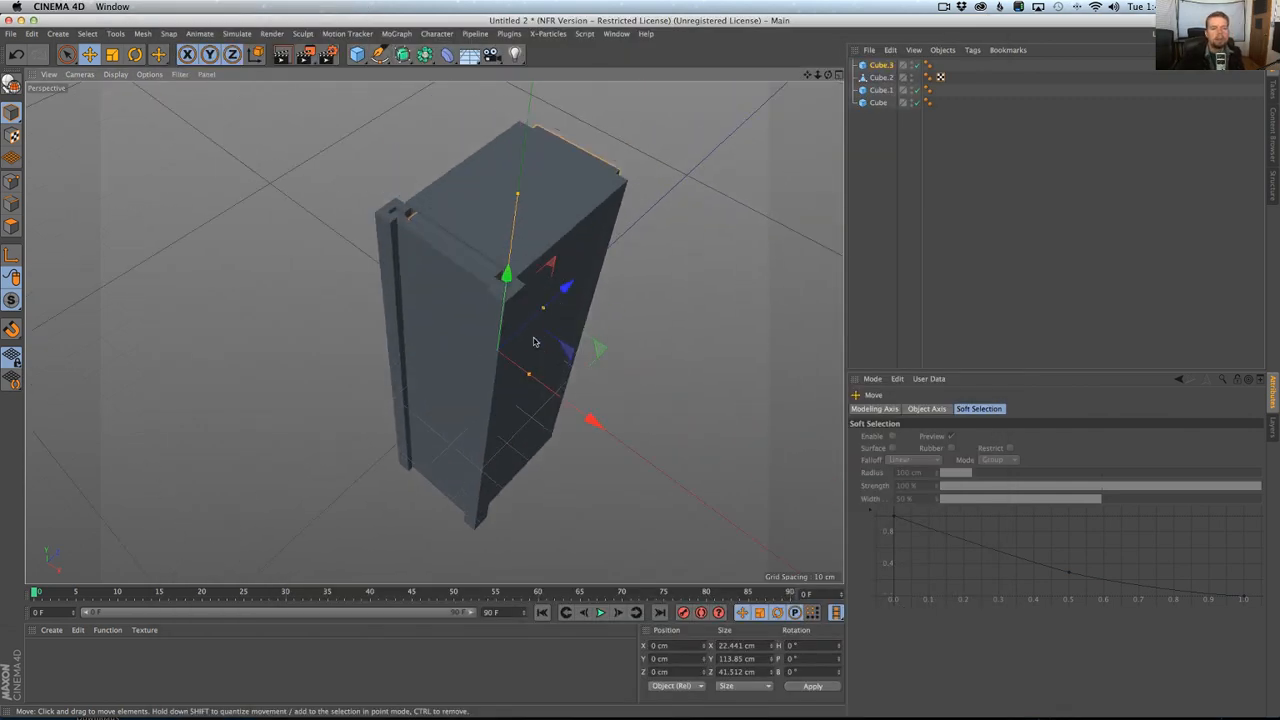
left_click(880, 90)
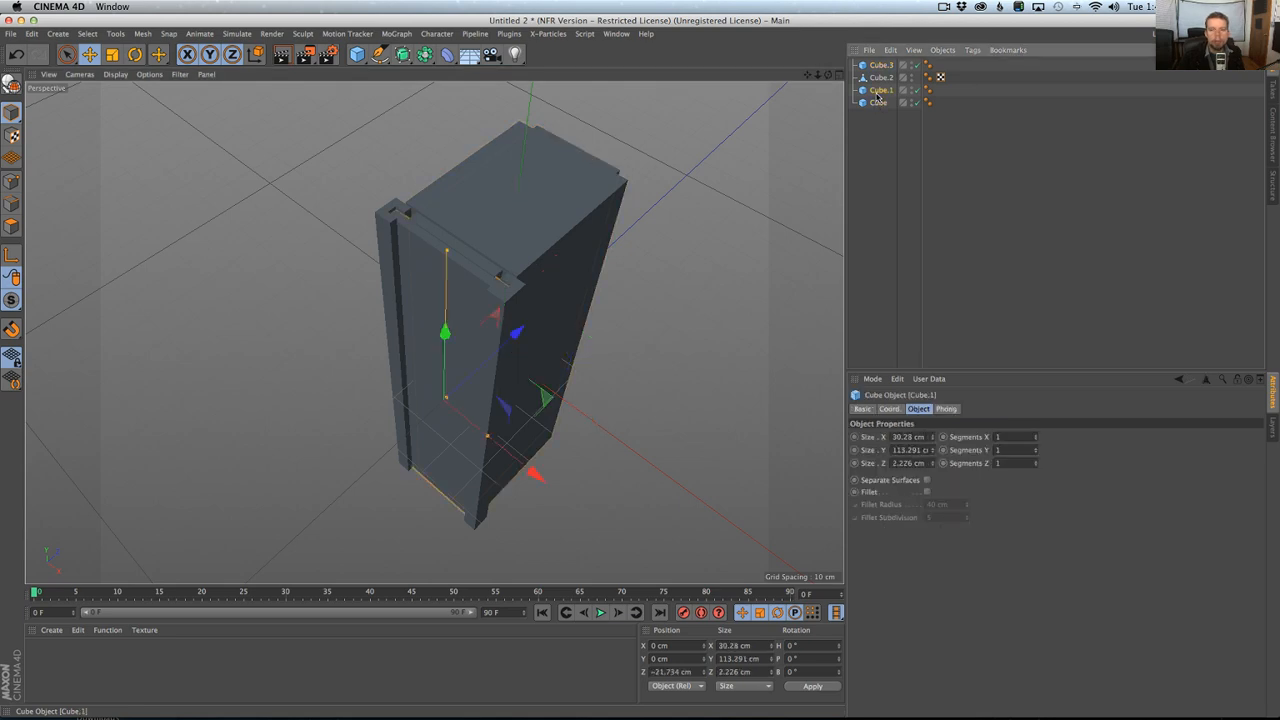
key("ctrl+c")
key("ctrl+v")
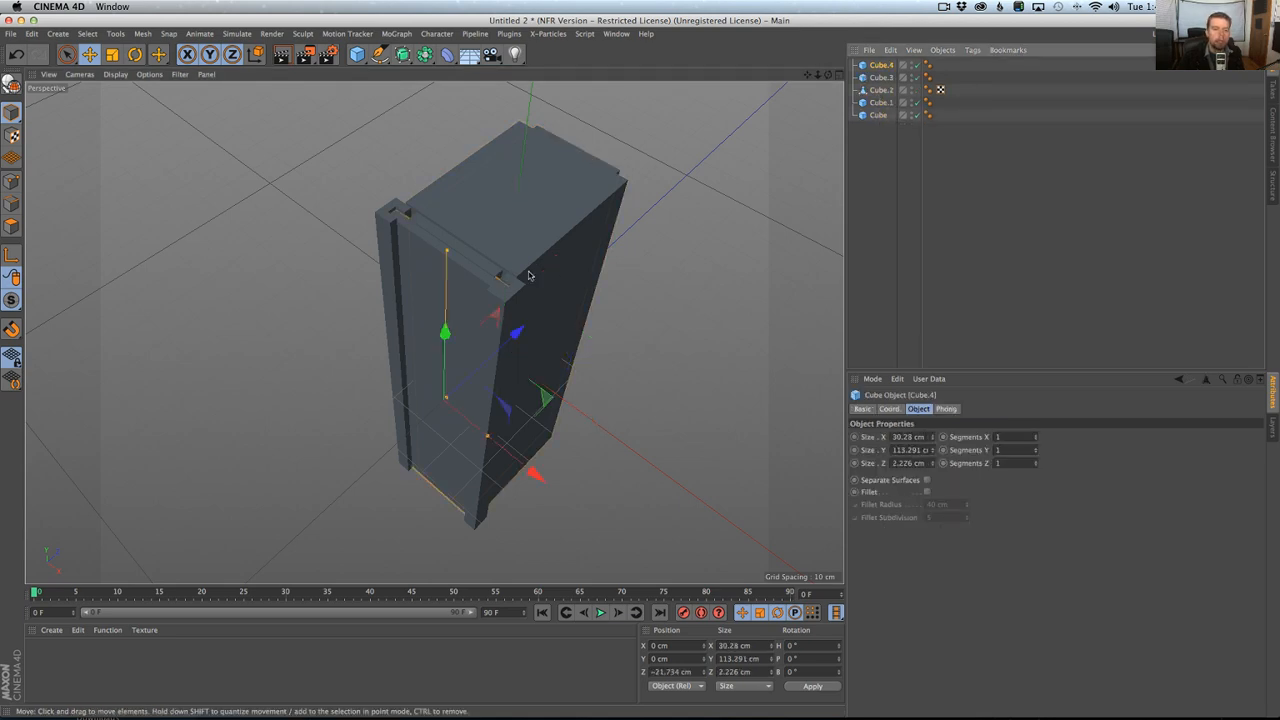
left_click_drag(440, 255, 446, 397)
Add a MoGraph Cloner and make the small bar cube its child.
left_click(397, 33)
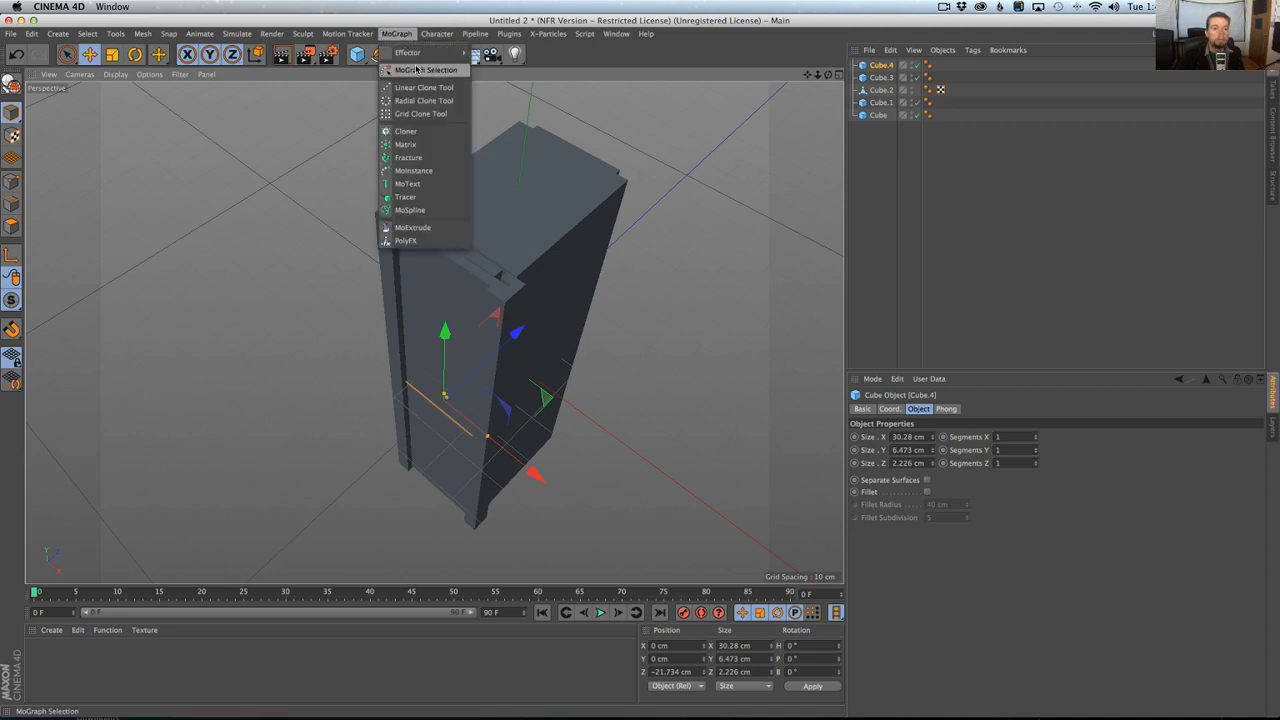
left_click(406, 131)
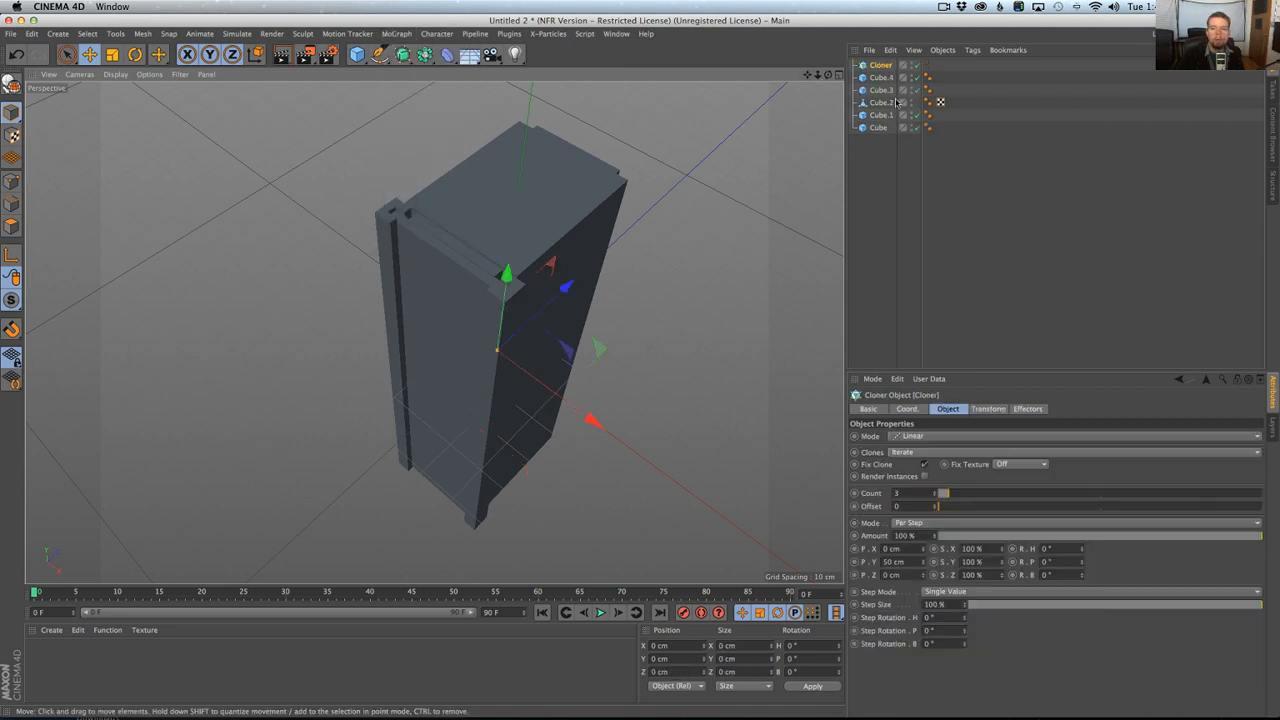
left_click(882, 127)
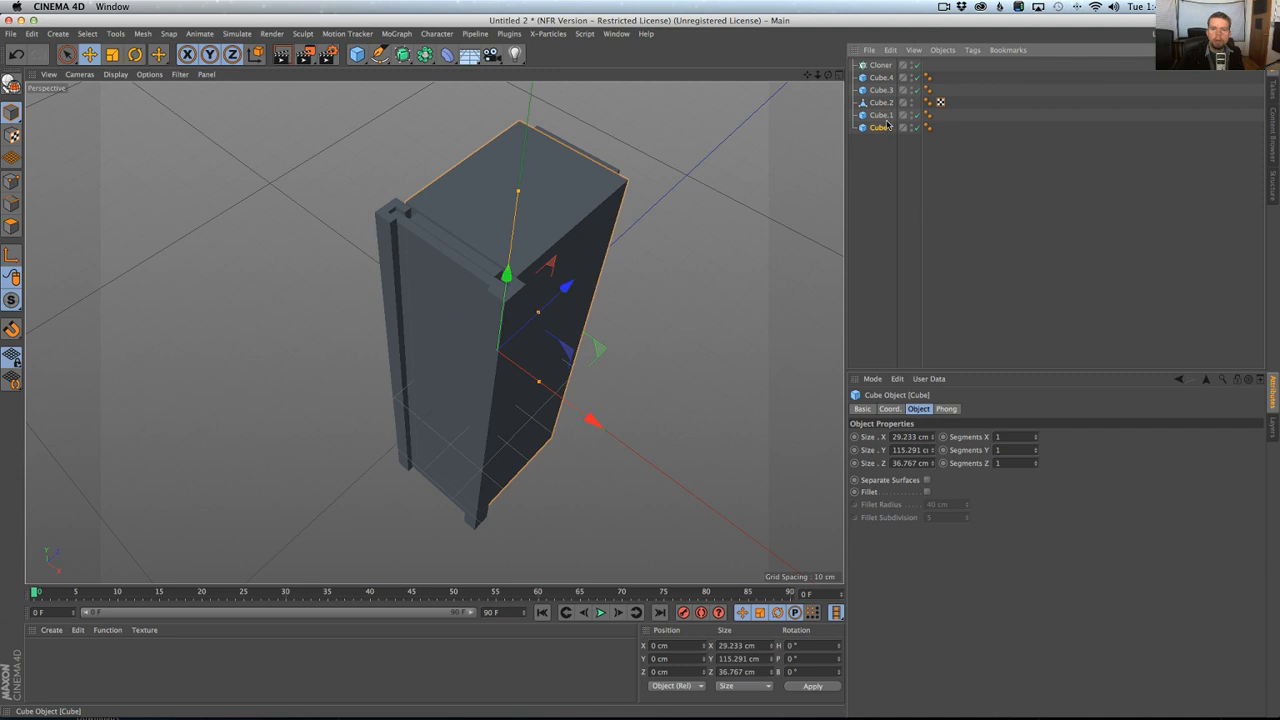
left_click(882, 78)
left_click_drag(880, 77, 880, 65)
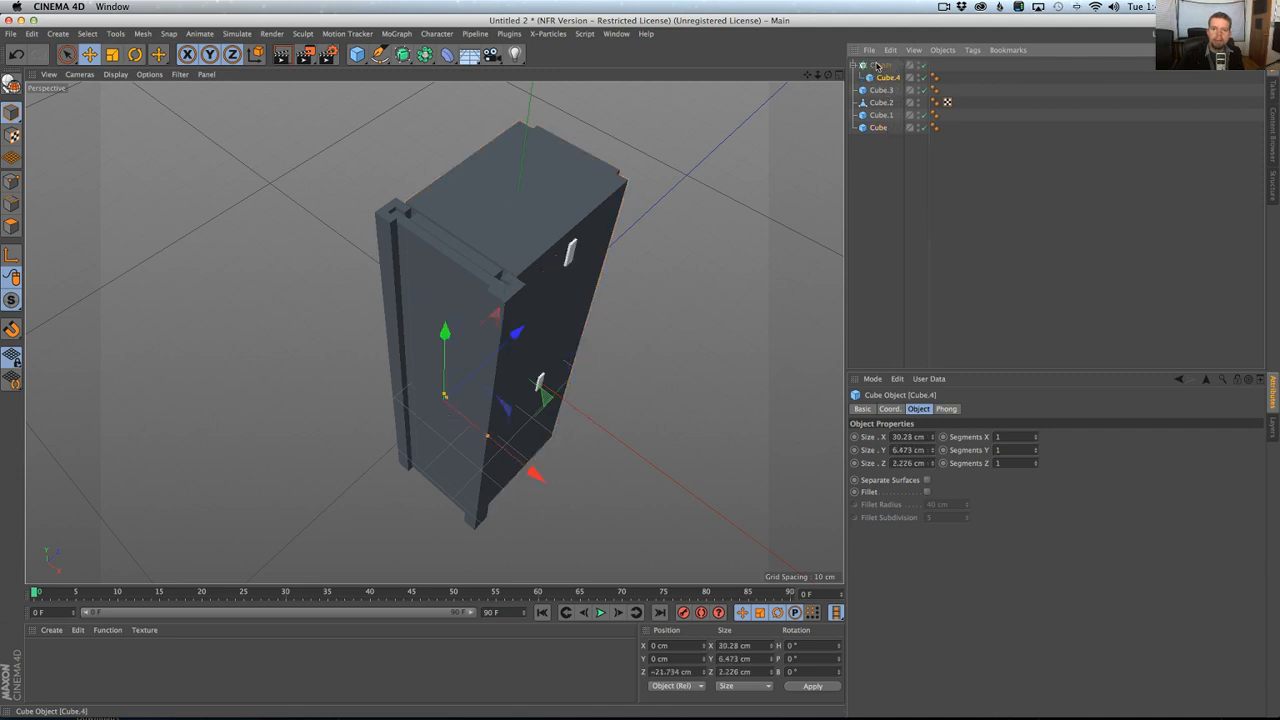
left_click(880, 65)
Switch the cloner to Grid Array mode with counts of 1, 3 and 1.
left_click(925, 436)
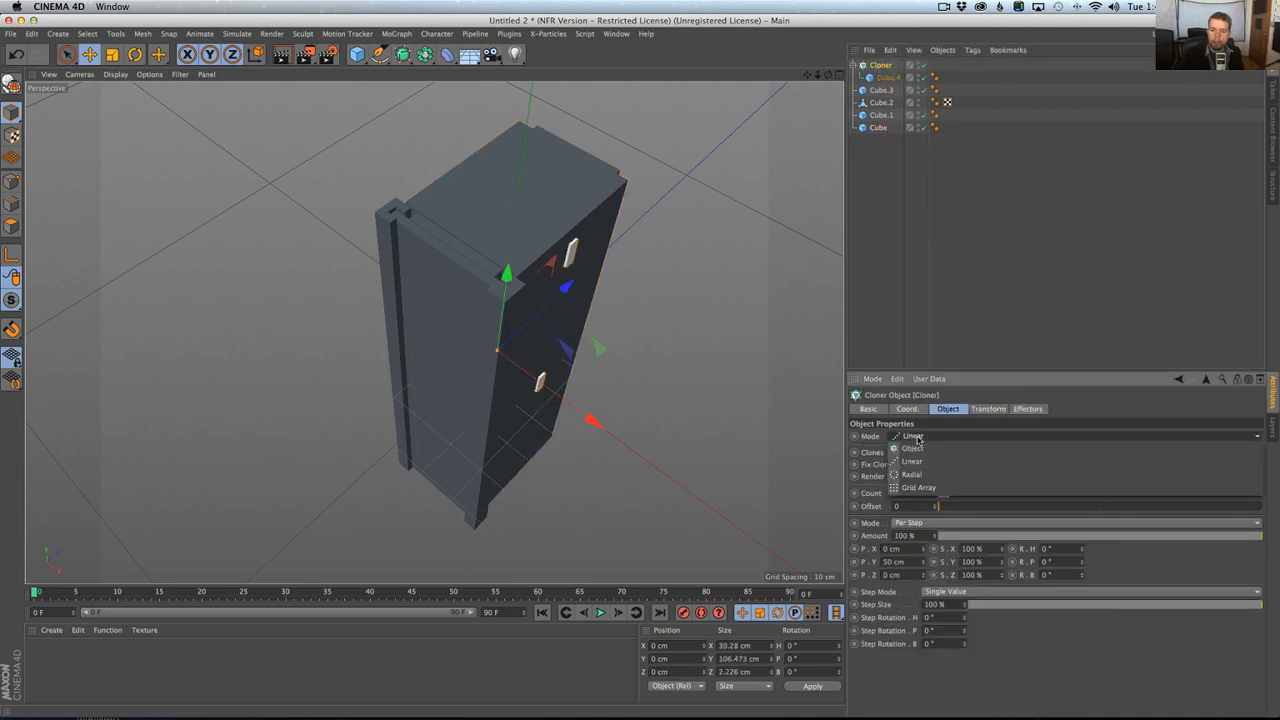
left_click(925, 485)
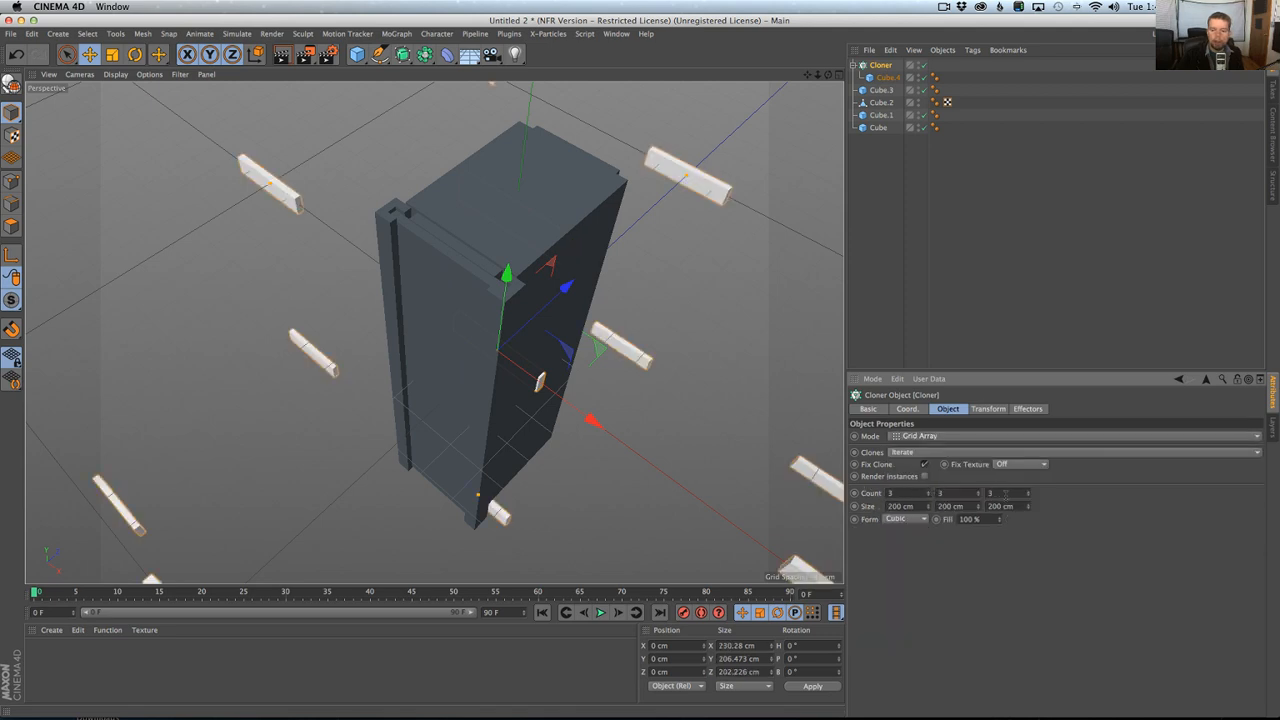
left_click_drag(1030, 495, 891, 472)
left_click(929, 497)
left_click(929, 497)
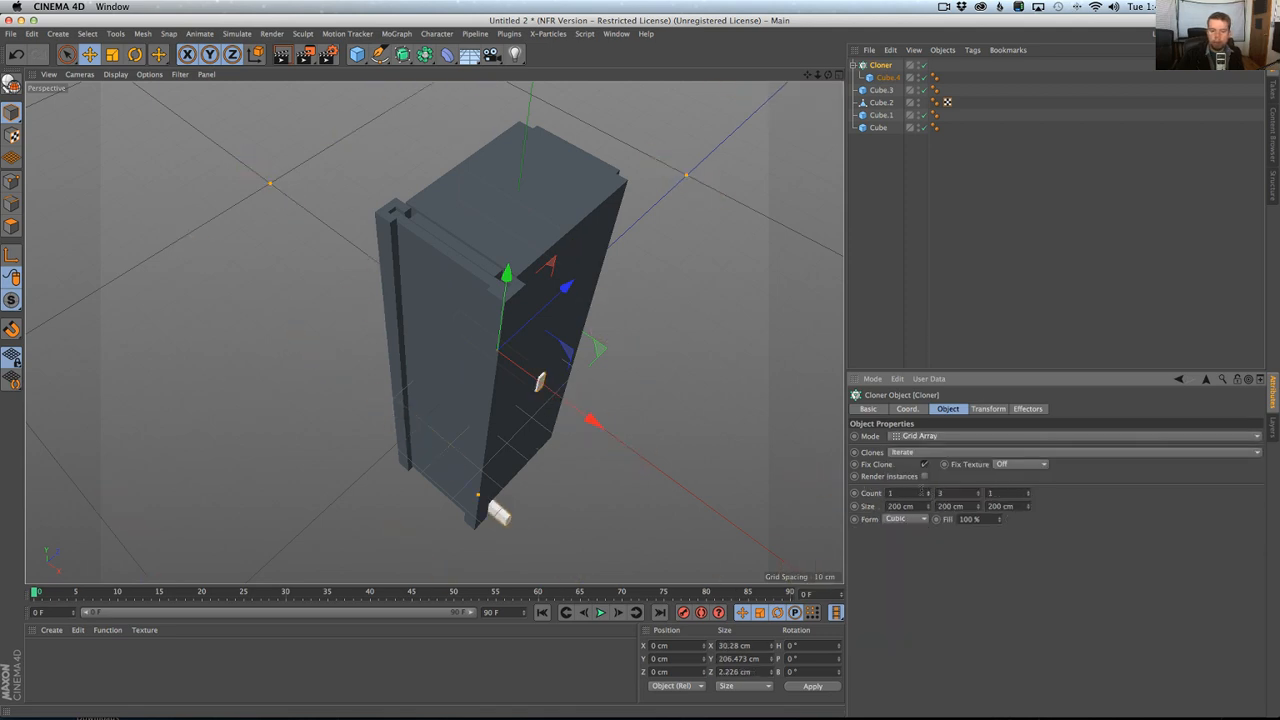
Move the cloner onto the box's front face at Z about -23.2 cm and set its grid size in Y to 107 cm.
left_click_drag(710, 440, 600, 335, "alt")
mouse_move(624, 414)
left_mouse_down()
mouse_move(543, 423)
mouse_move(586, 408)
mouse_move(591, 323)
left_mouse_up()
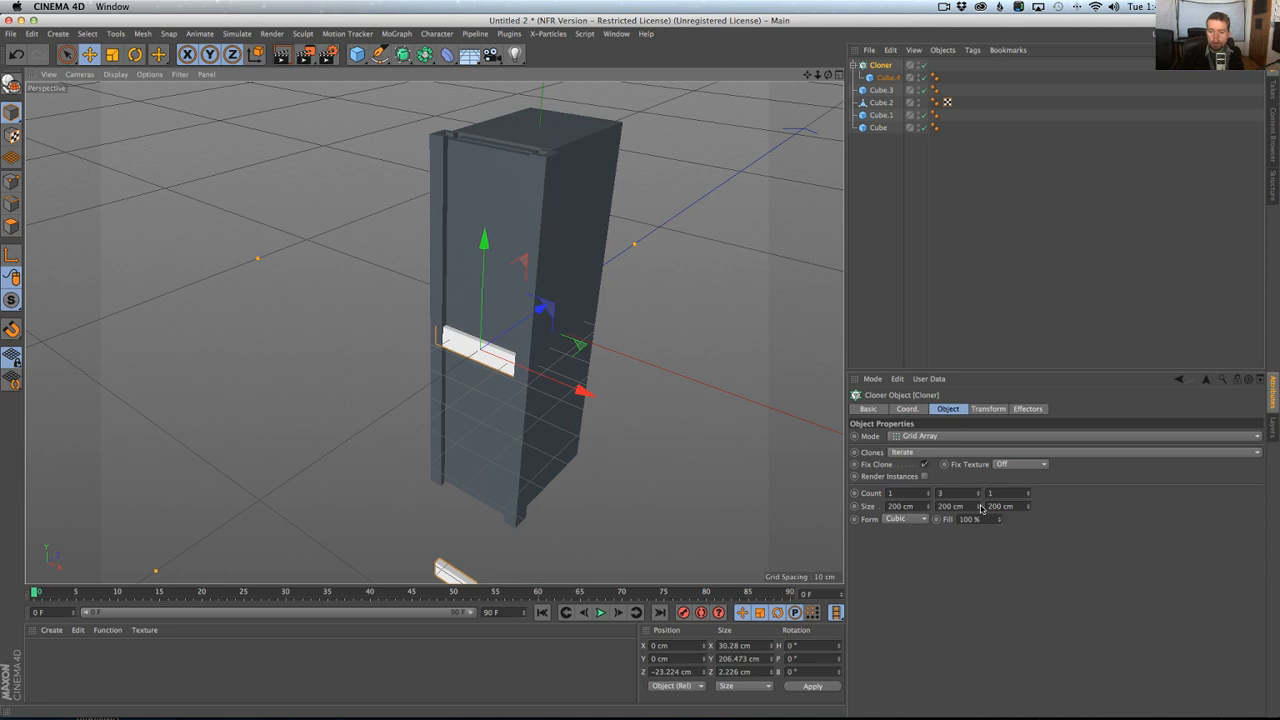
mouse_move(981, 507)
left_mouse_down()
mouse_move(945, 507)
mouse_move(980, 508)
left_mouse_up()
key("super+Tab")
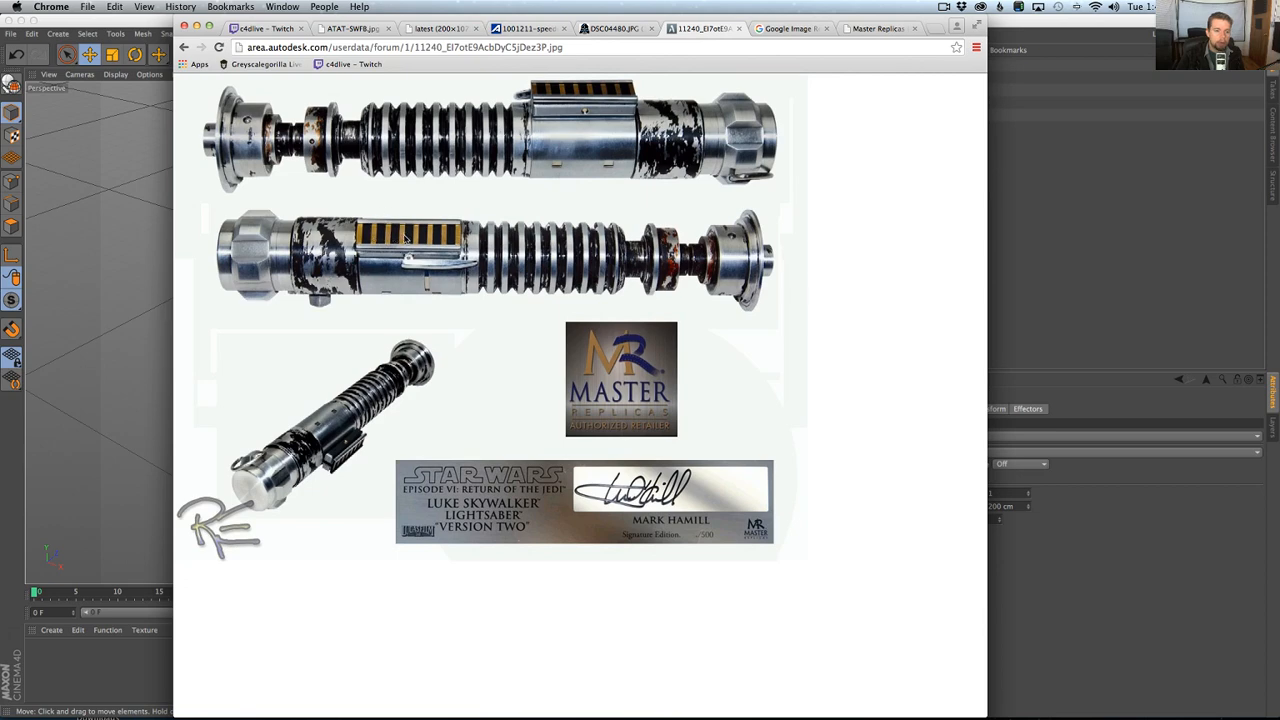
key("super+Tab")
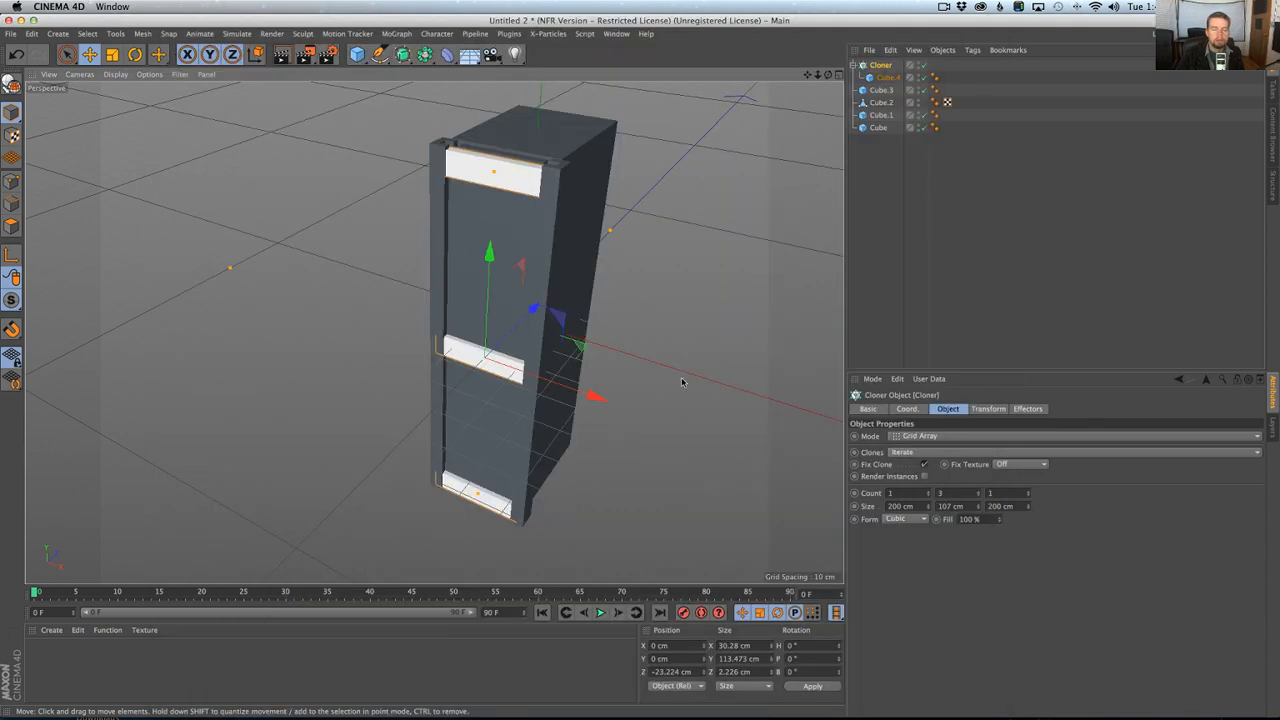
Set the cloner's Y count to 8 bars.
left_click(945, 493)
type("8")
key("Return")
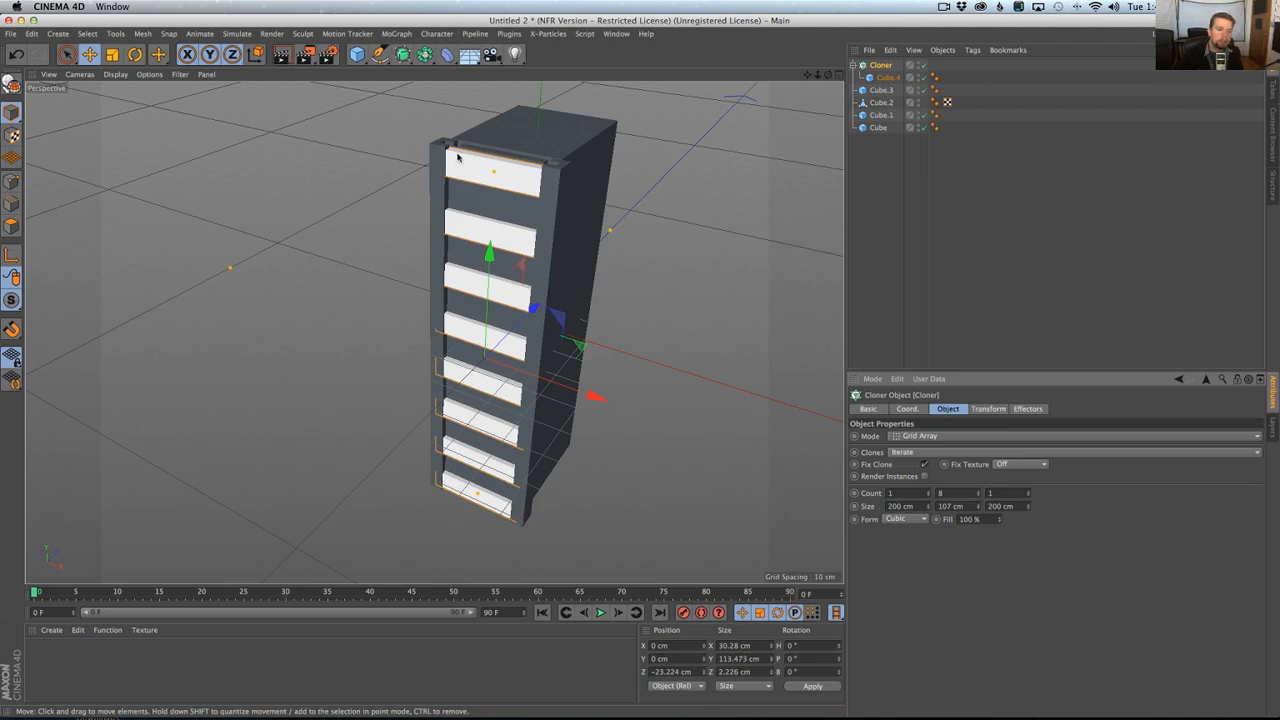
Scale the cloner down to about 29.7 × 111.3 × 2.2 cm at Z about -22.9 cm, checking the reference photo in Chrome.
left_click_drag(482, 470, 498, 444, "alt")
right_click_drag(498, 444, 489, 433, "alt")
left_click_drag(489, 433, 643, 306, "alt")
key("t")
key("e")
right_click_drag(643, 306, 615, 333, "alt")
left_click_drag(615, 333, 437, 280, "alt")
key("super+Tab")
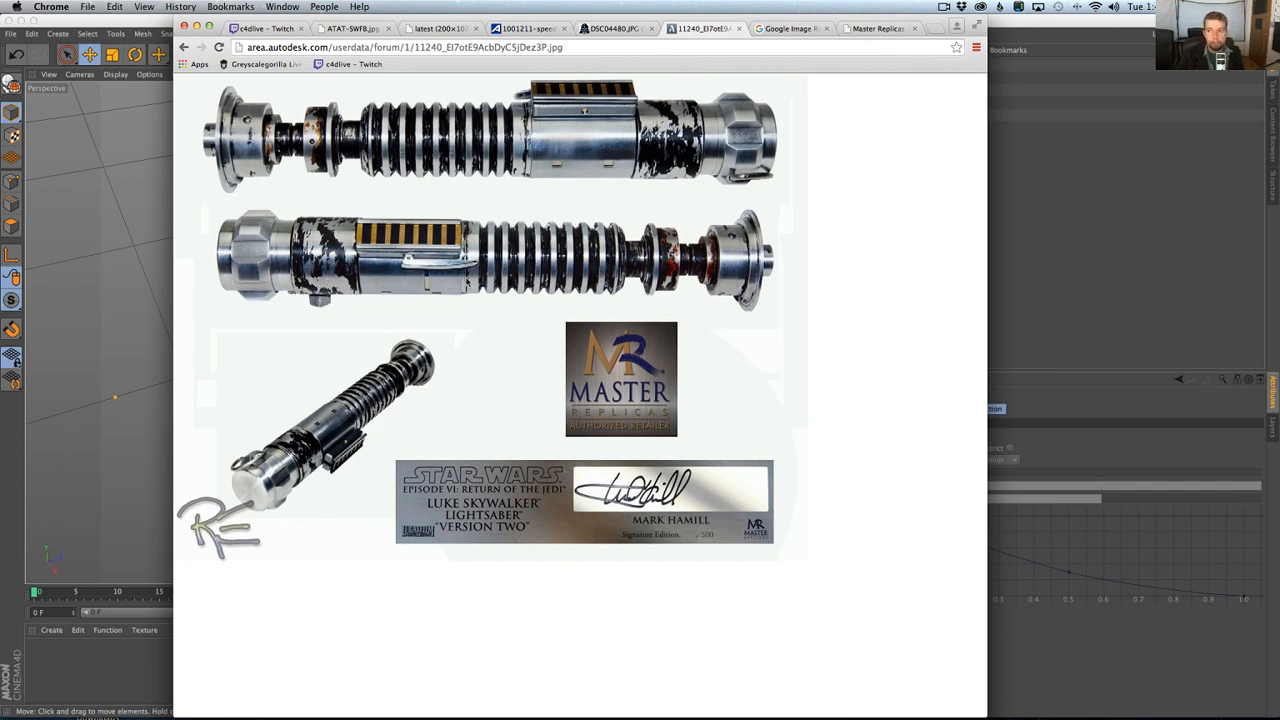
key("super+Tab")
left_click_drag(446, 268, 640, 218, "alt")
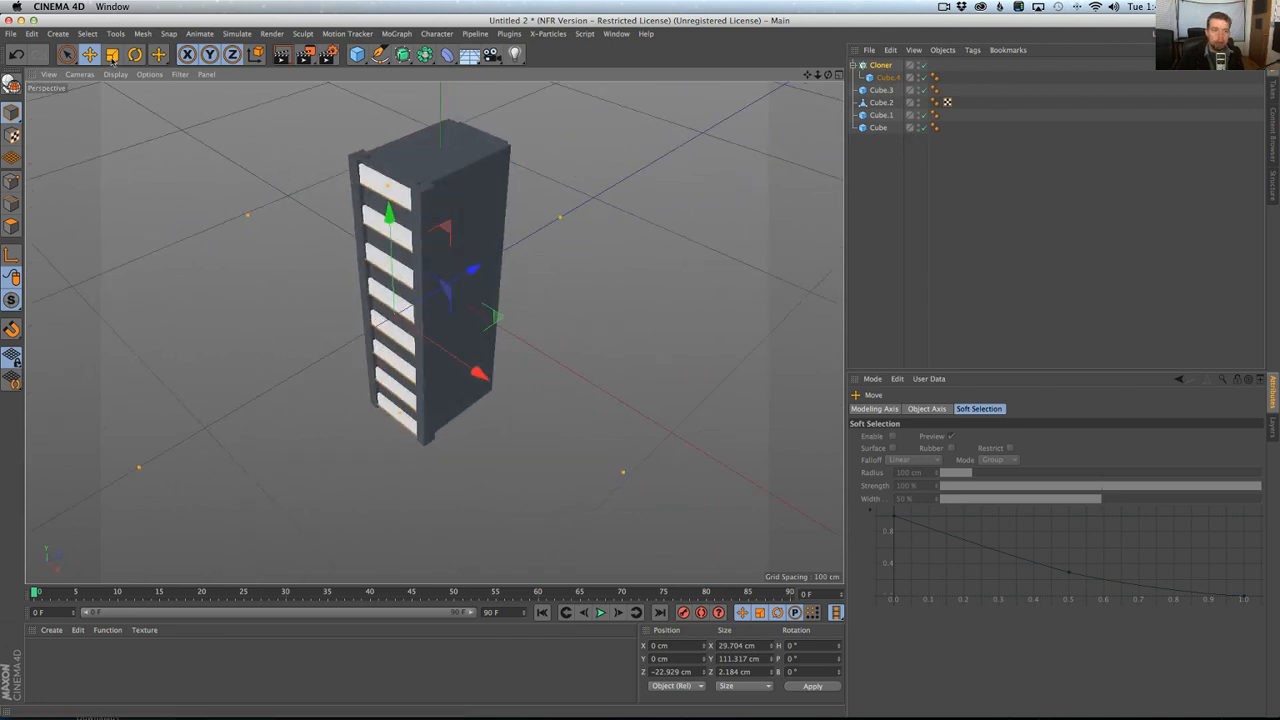
Group the main cube, the other box cubes and the cloner under one null named Button.
key("ctrl+a")
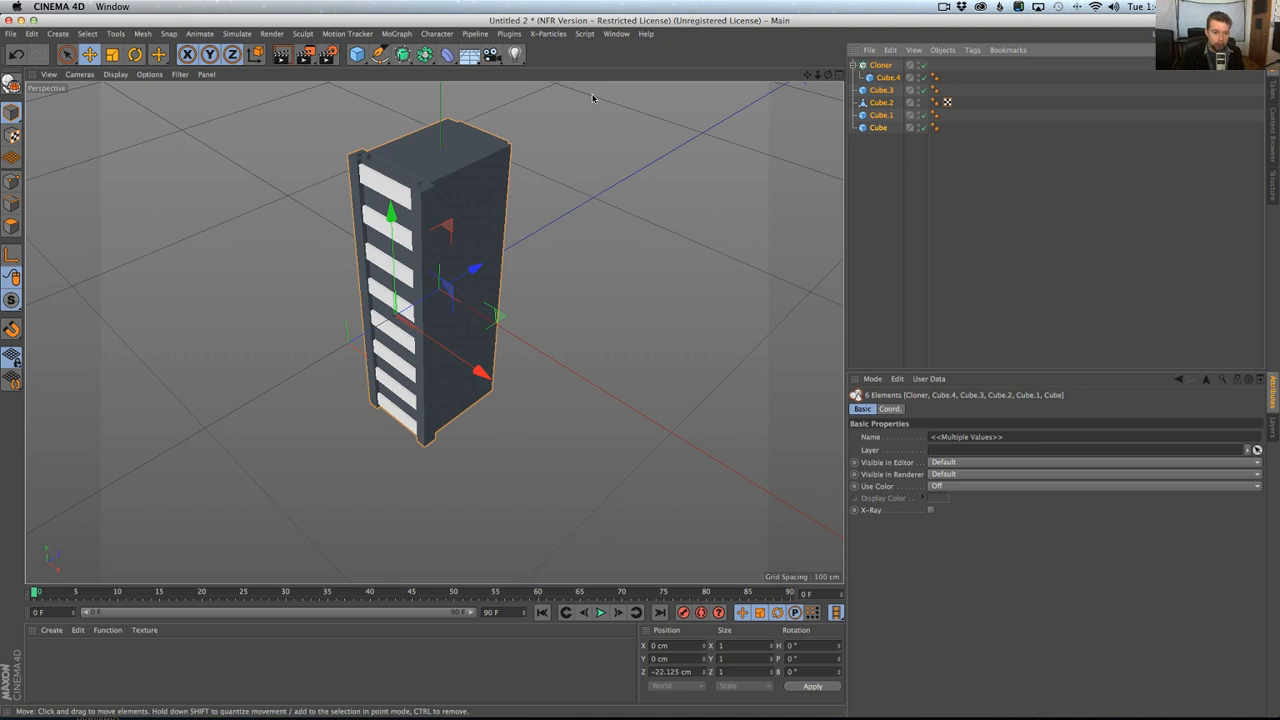
left_click(888, 139)
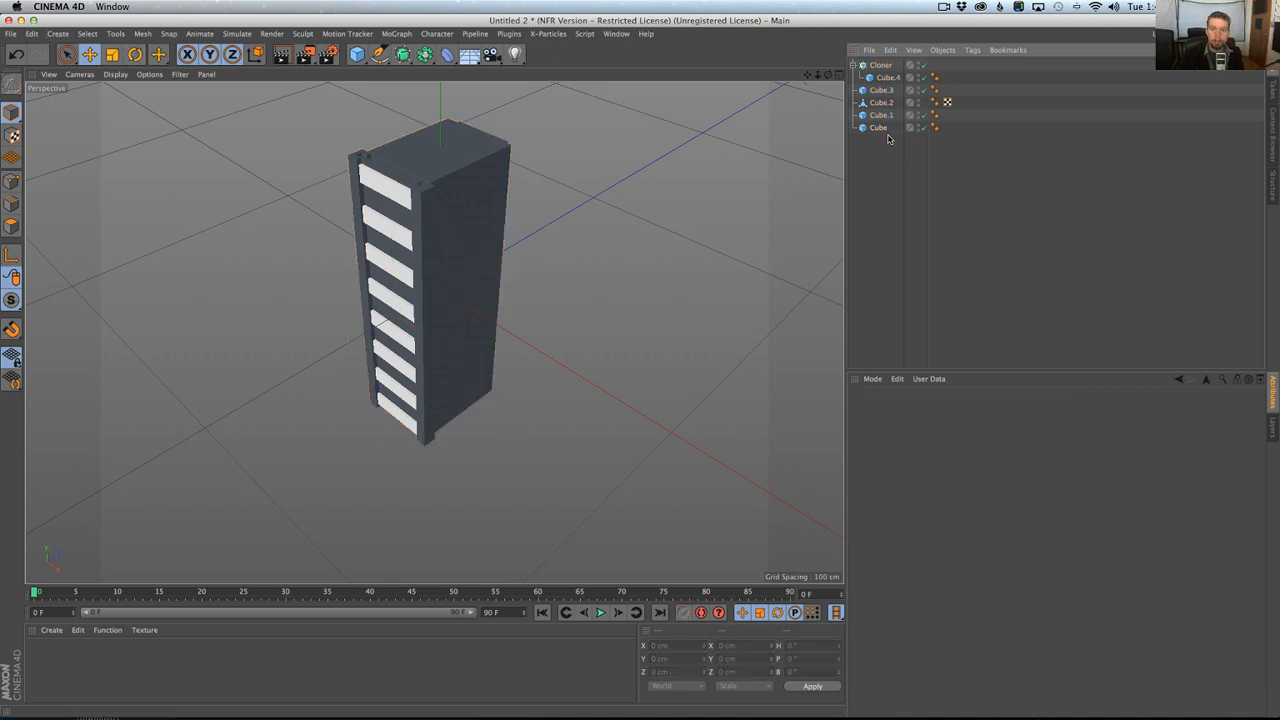
left_click(880, 127)
left_click_drag(586, 263, 543, 251, "alt")
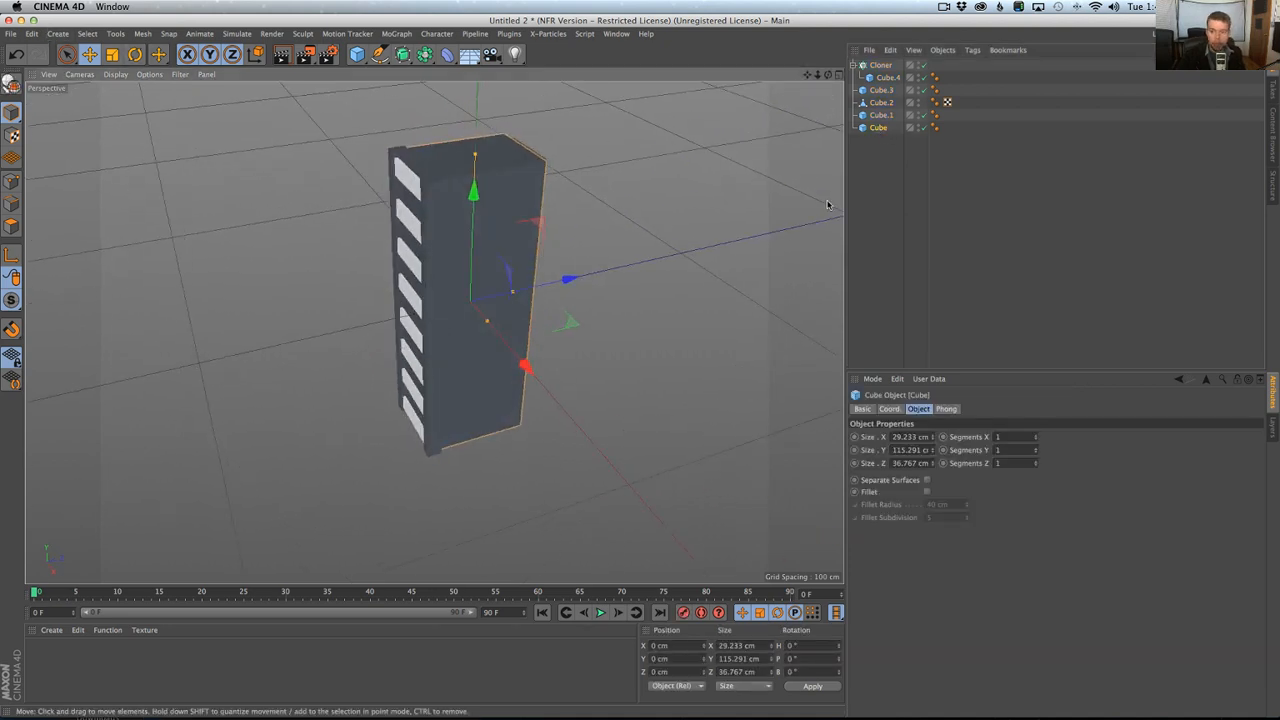
key("alt+g")
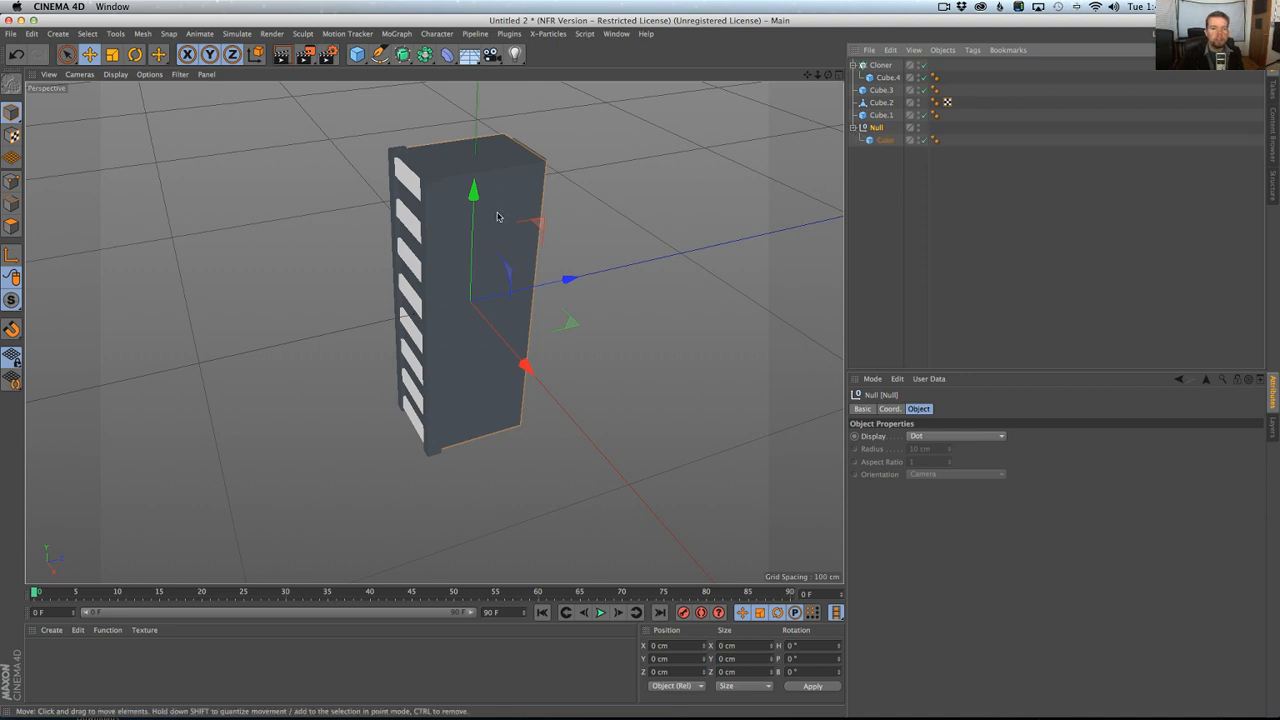
left_click(884, 115)
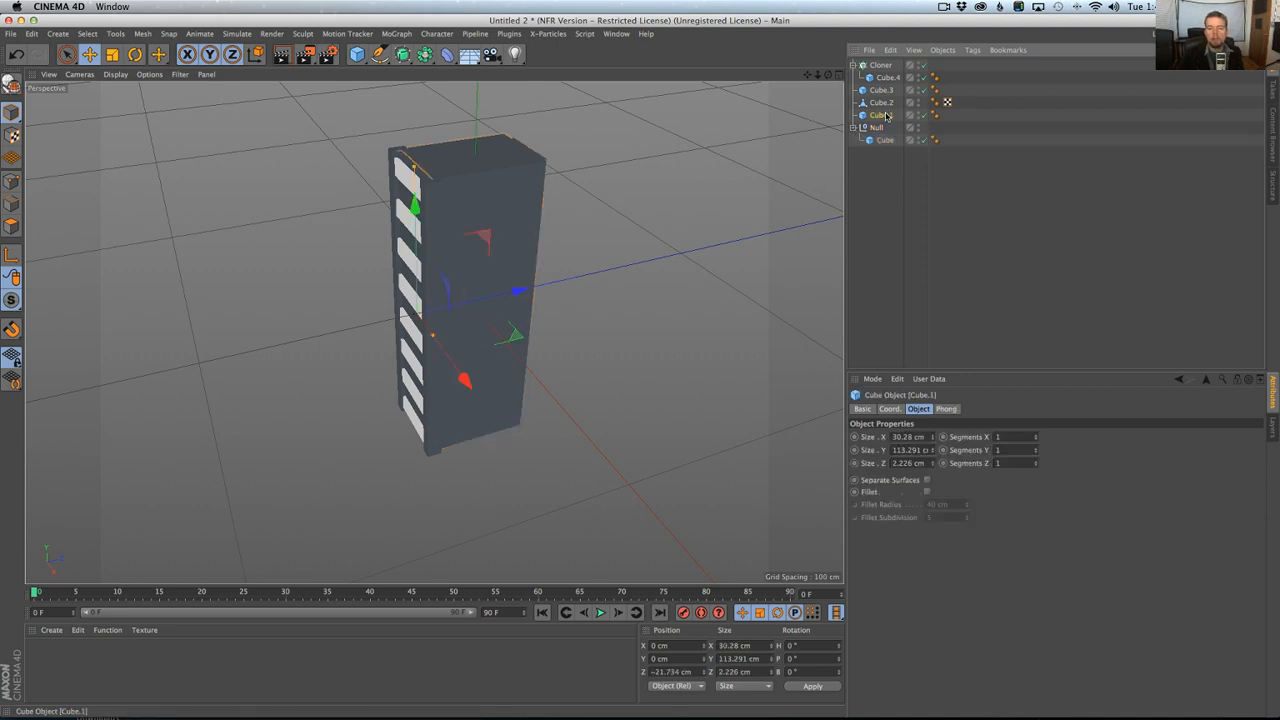
left_click(874, 64, "shift")
left_click_drag(893, 133, 890, 128)
left_click(878, 64)
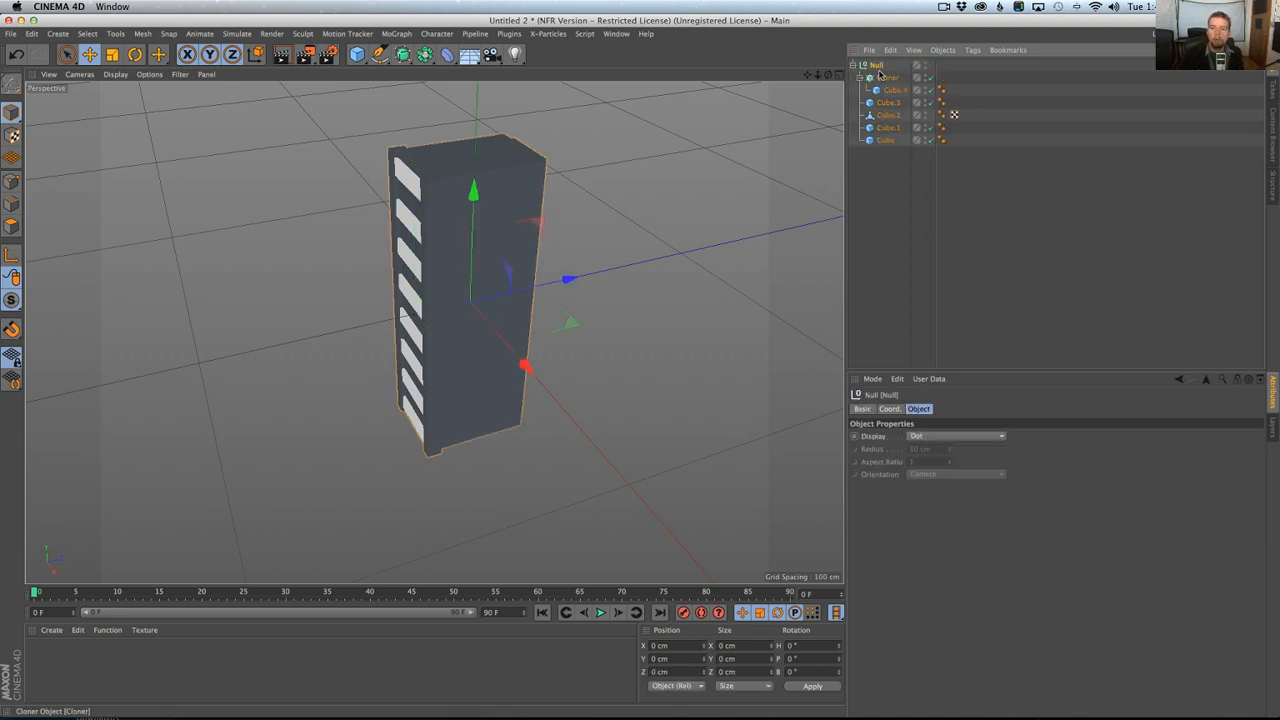
type("Button")
key("Return")
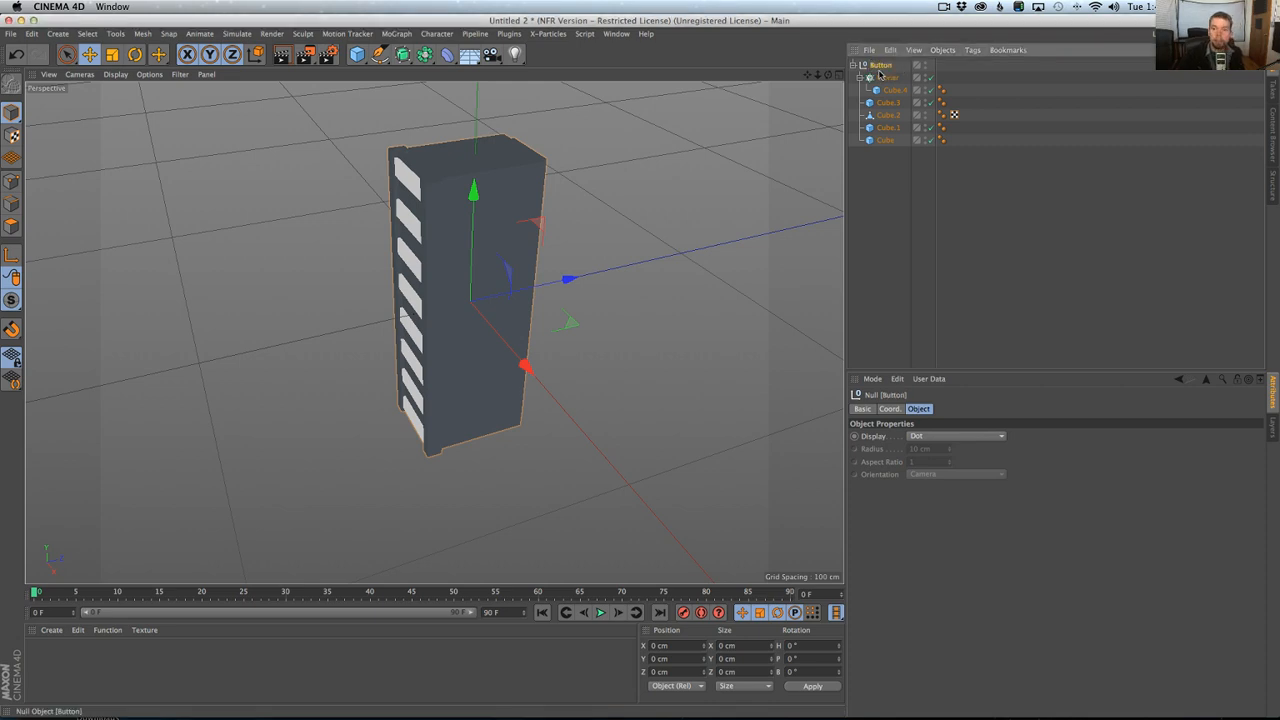
Switch to the LukesLightsaber.c4d scene and paste the Button group into it.
left_click(616, 33)
left_click(666, 355)
key("super+v")
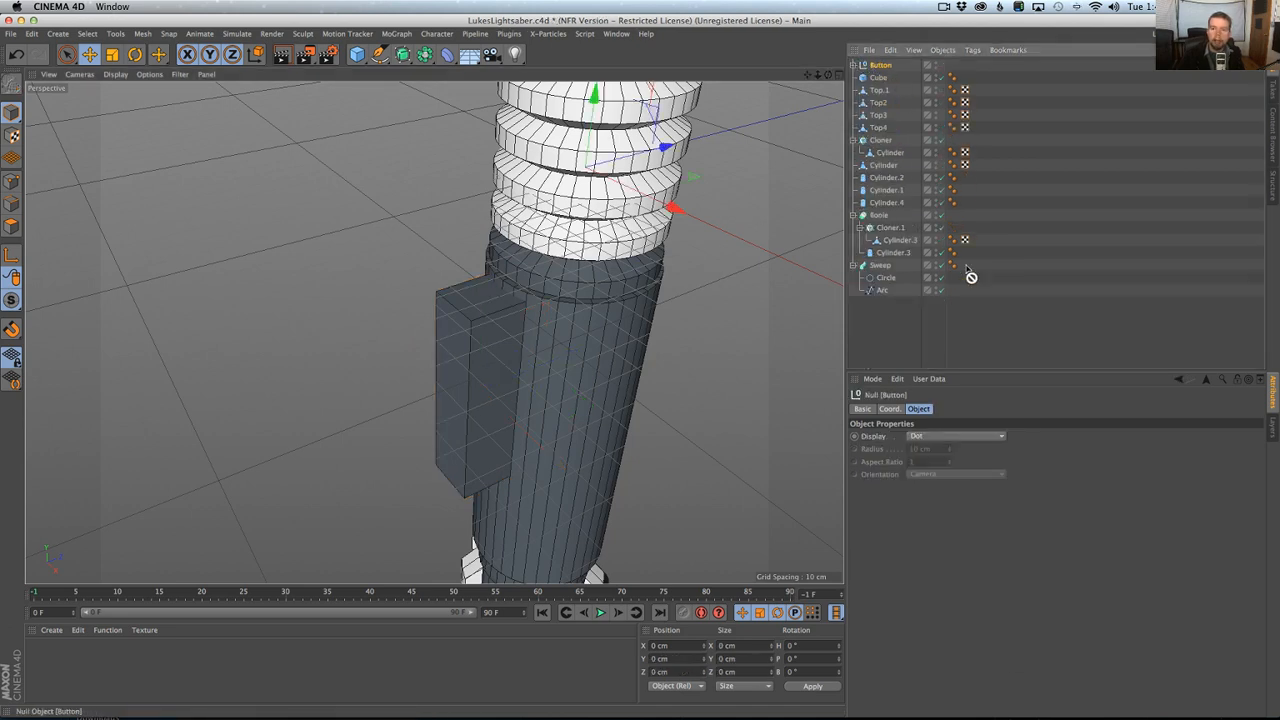
Make the Button null a child of the hilt's placeholder cube and apply Reset PSR to align it there.
left_click_drag(880, 79, 880, 80)
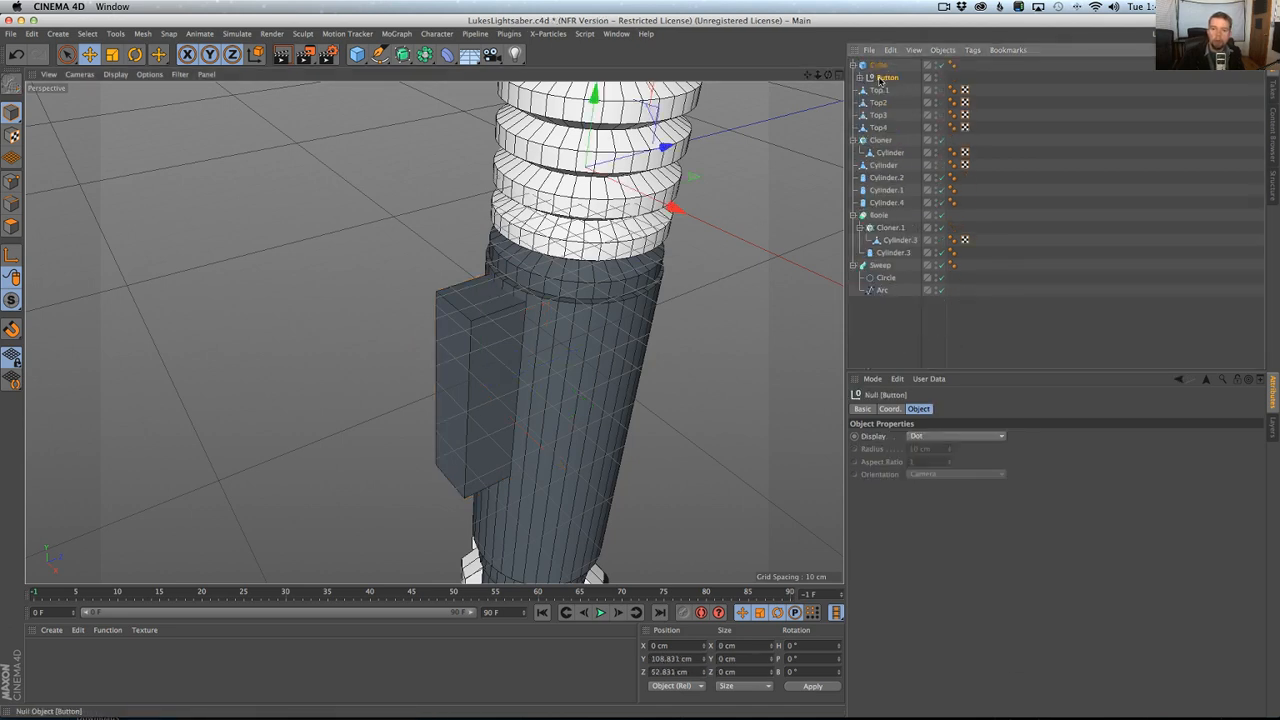
key("shift+c")
type("psr")
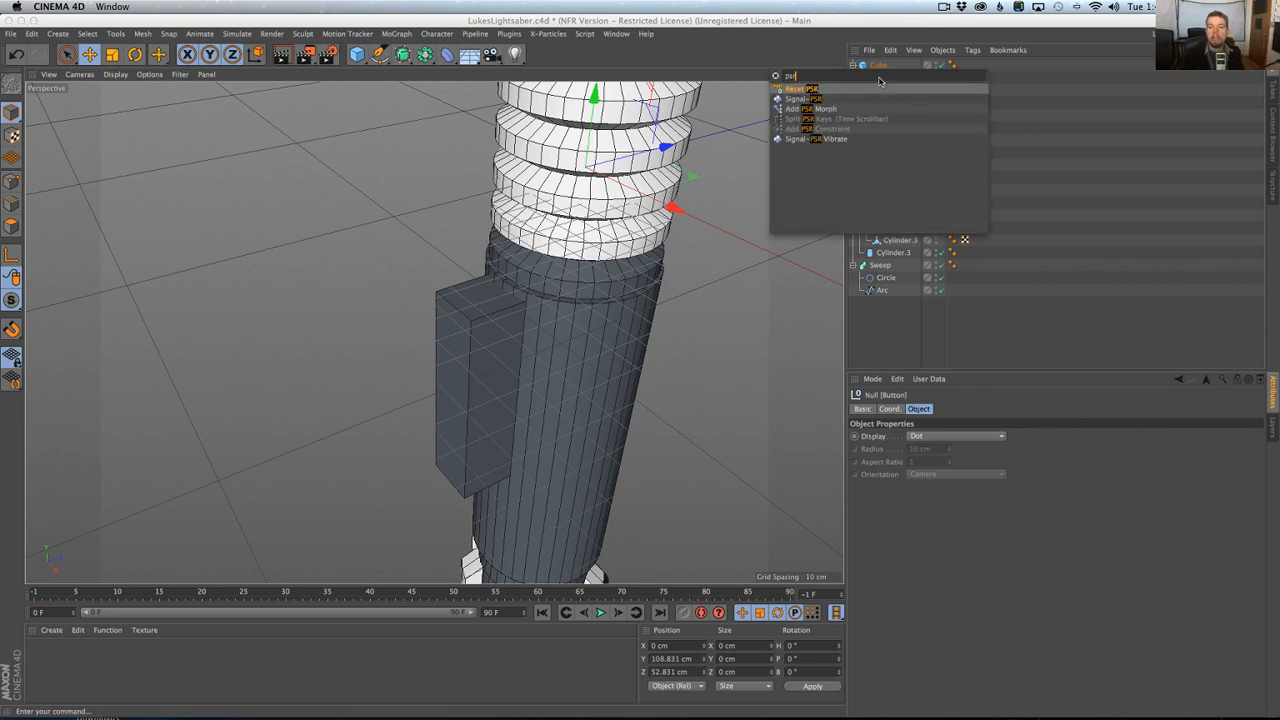
key("Return")
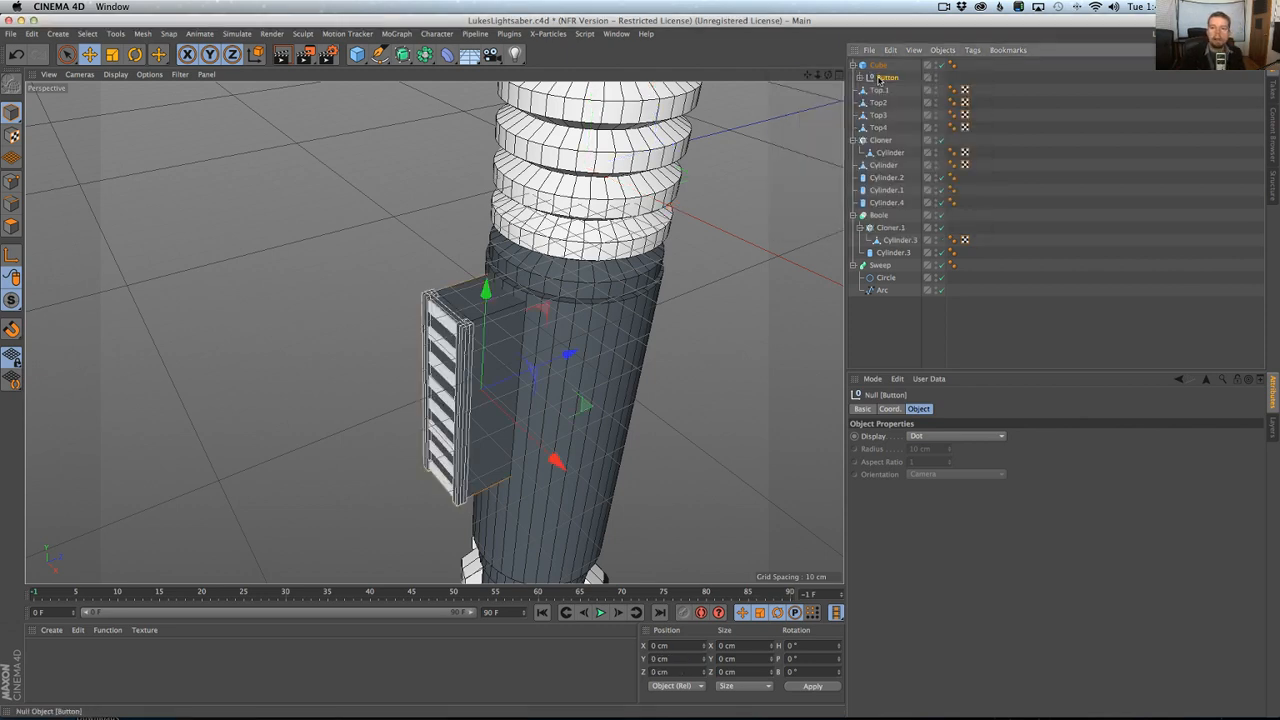
Take the Button null out of the placeholder cube, delete that cube and save the scene.
left_click_drag(873, 121, 893, 312)
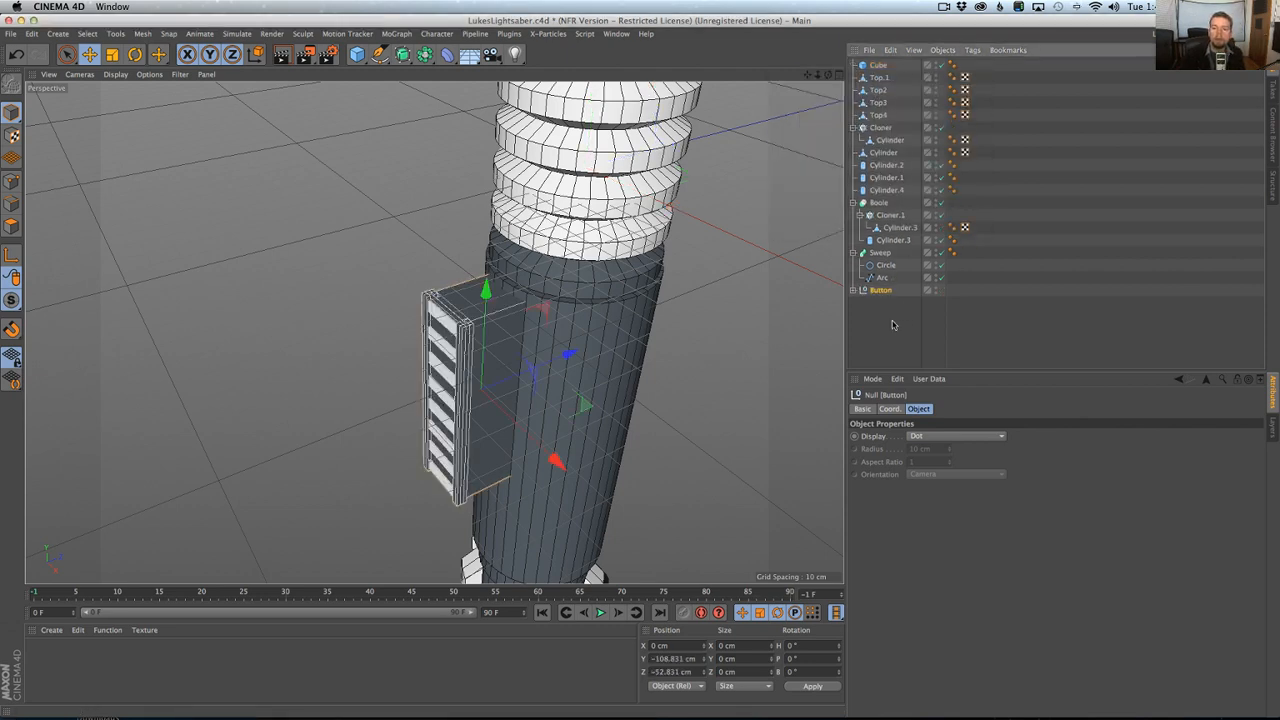
left_click(874, 65)
key("Delete")
left_click_drag(472, 356, 434, 344, "alt")
right_click_drag(638, 267, 584, 278, "alt")
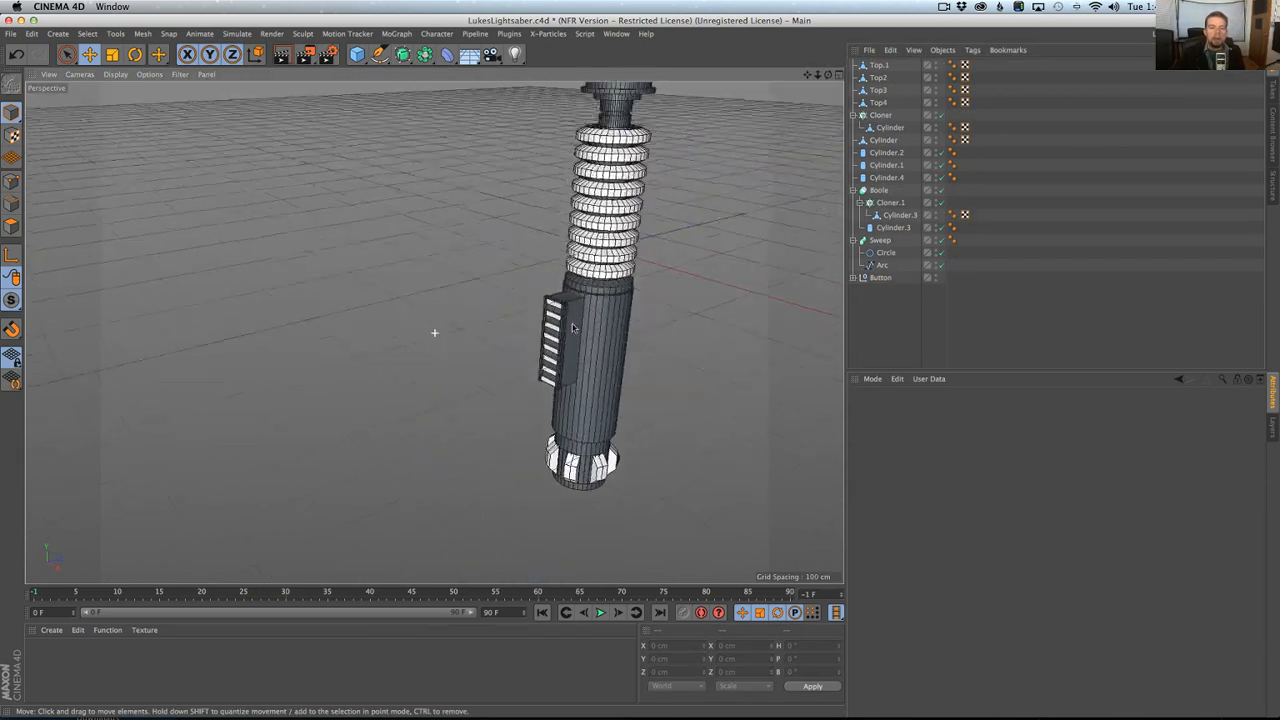
middle_click_drag(584, 278, 484, 387, "alt")
right_click_drag(484, 387, 466, 384, "alt")
left_click_drag(539, 266, 434, 332, "alt")
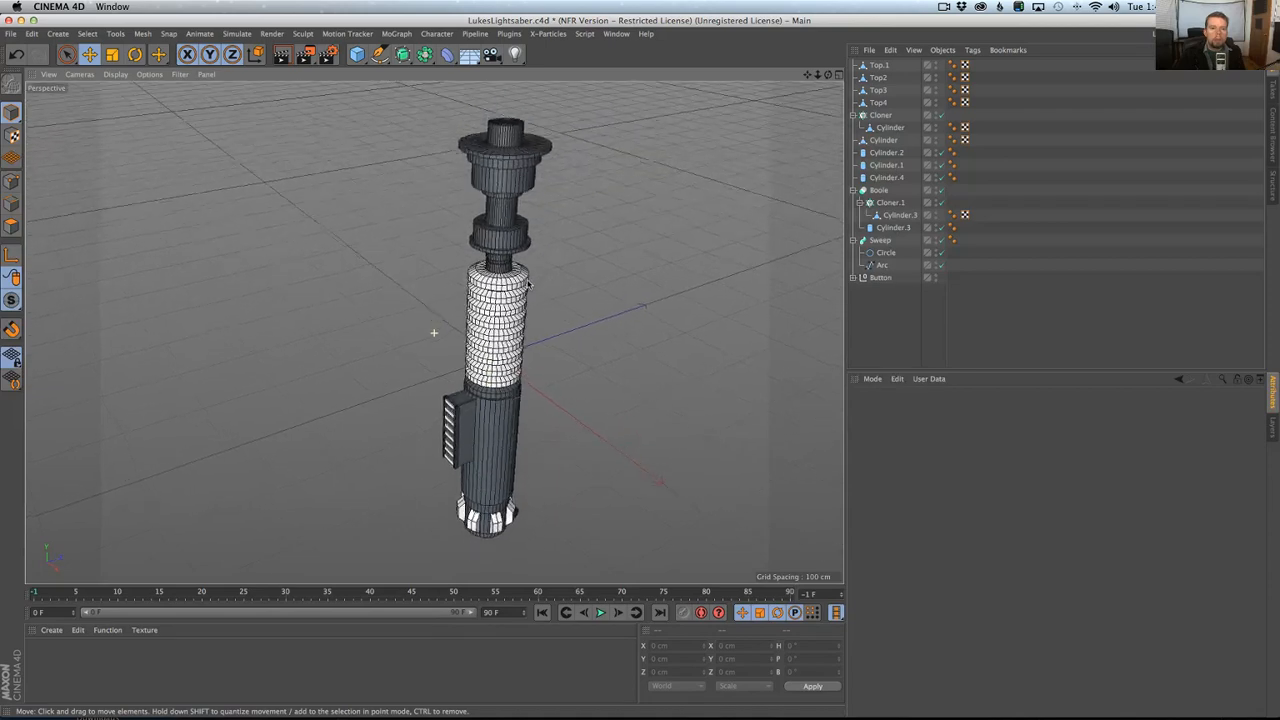
key("super+s")
Add a null, make all the hilt parts its children and collapse the group.
left_click_drag(528, 285, 520, 236, "alt")
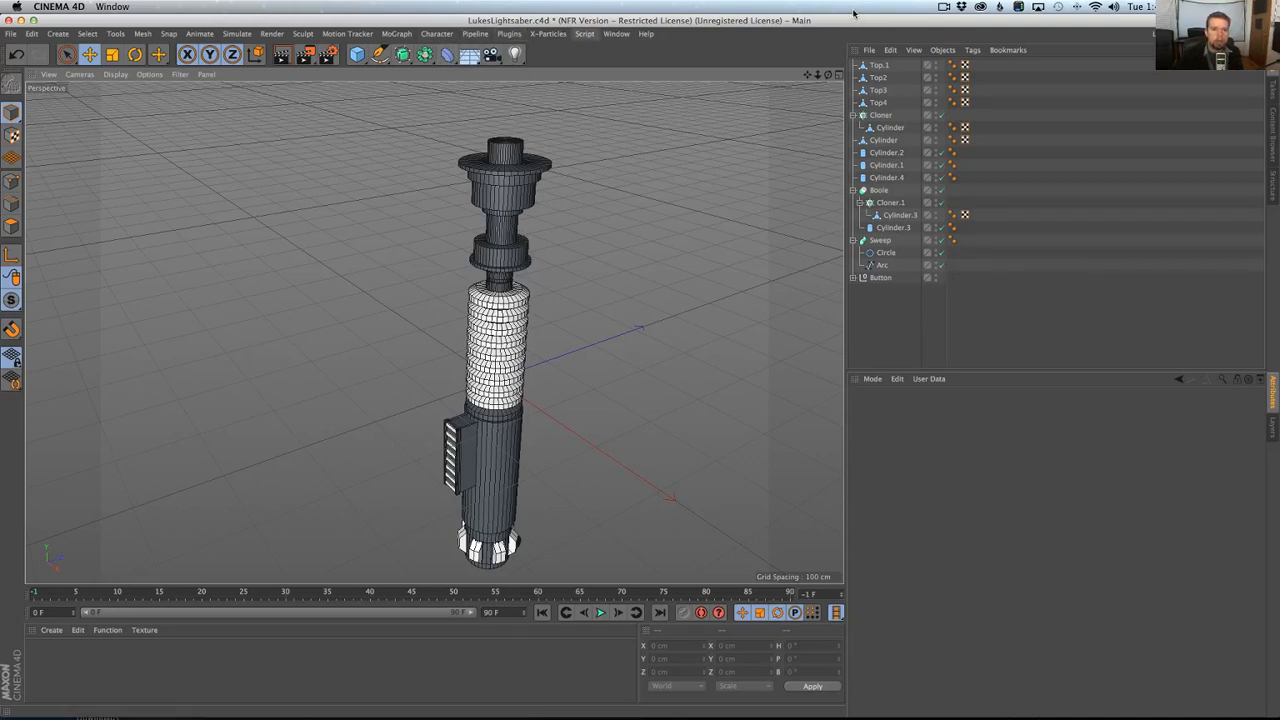
left_click(58, 33)
mouse_move(74, 55)
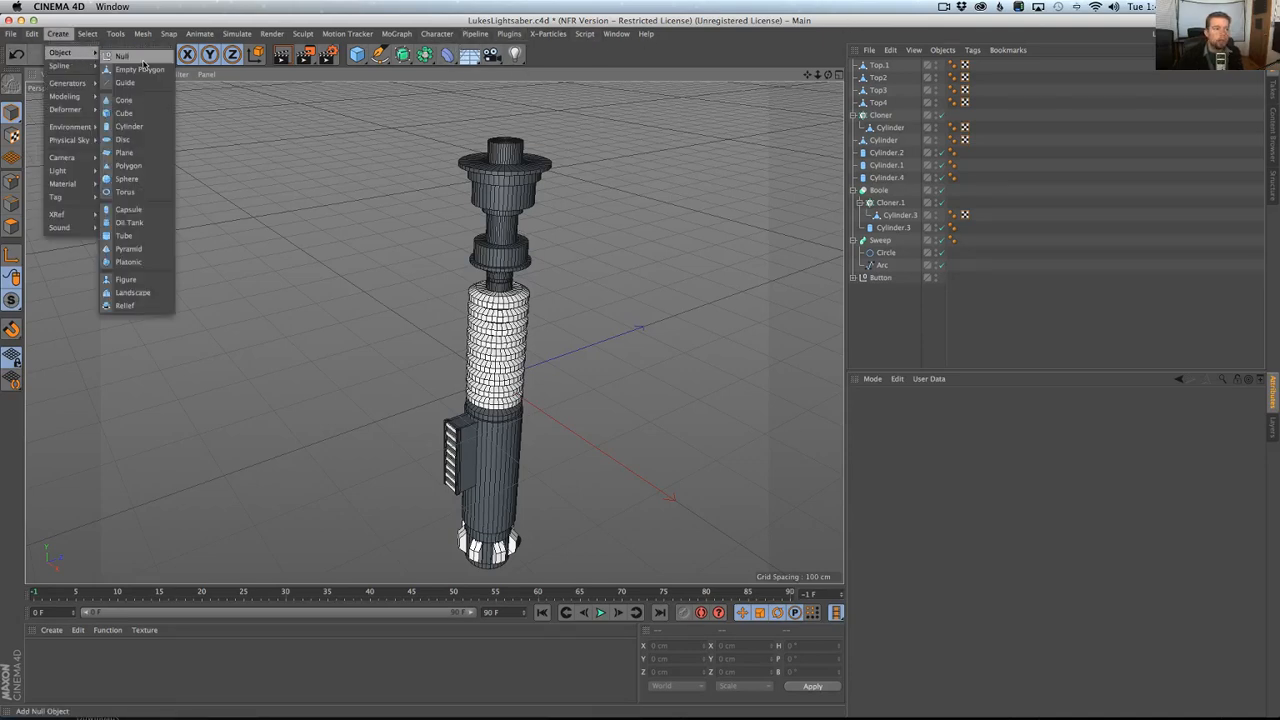
left_click(122, 56)
key("super+a")
left_click(876, 64, "super")
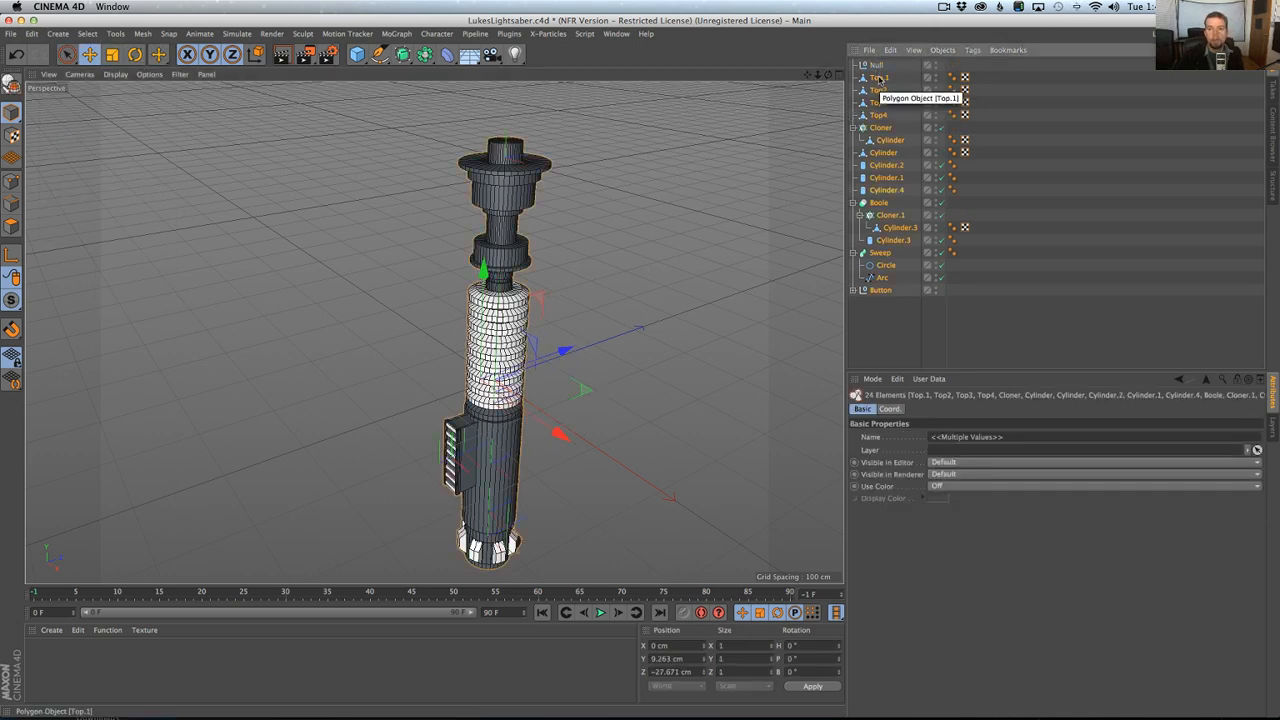
left_click_drag(877, 80, 878, 65)
left_click(856, 65)
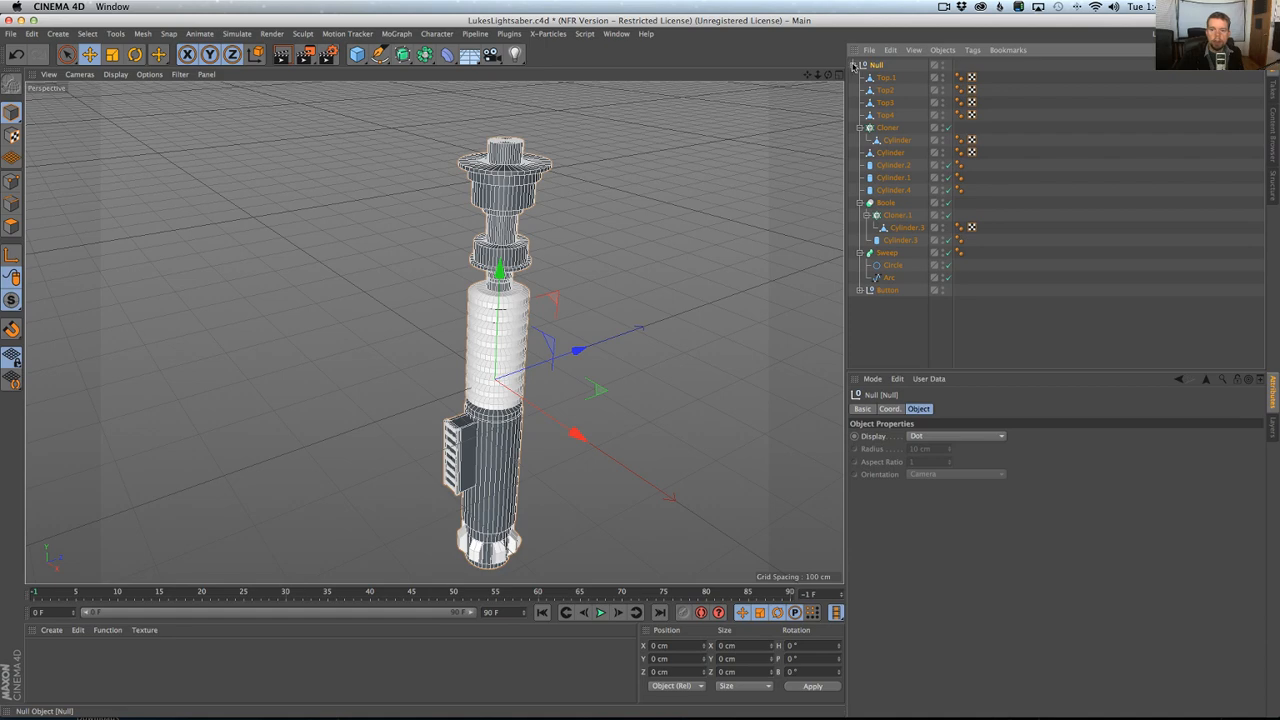
left_click(854, 65)
Create a new default material and apply it to the null holding the hilt parts.
double_click(40, 656)
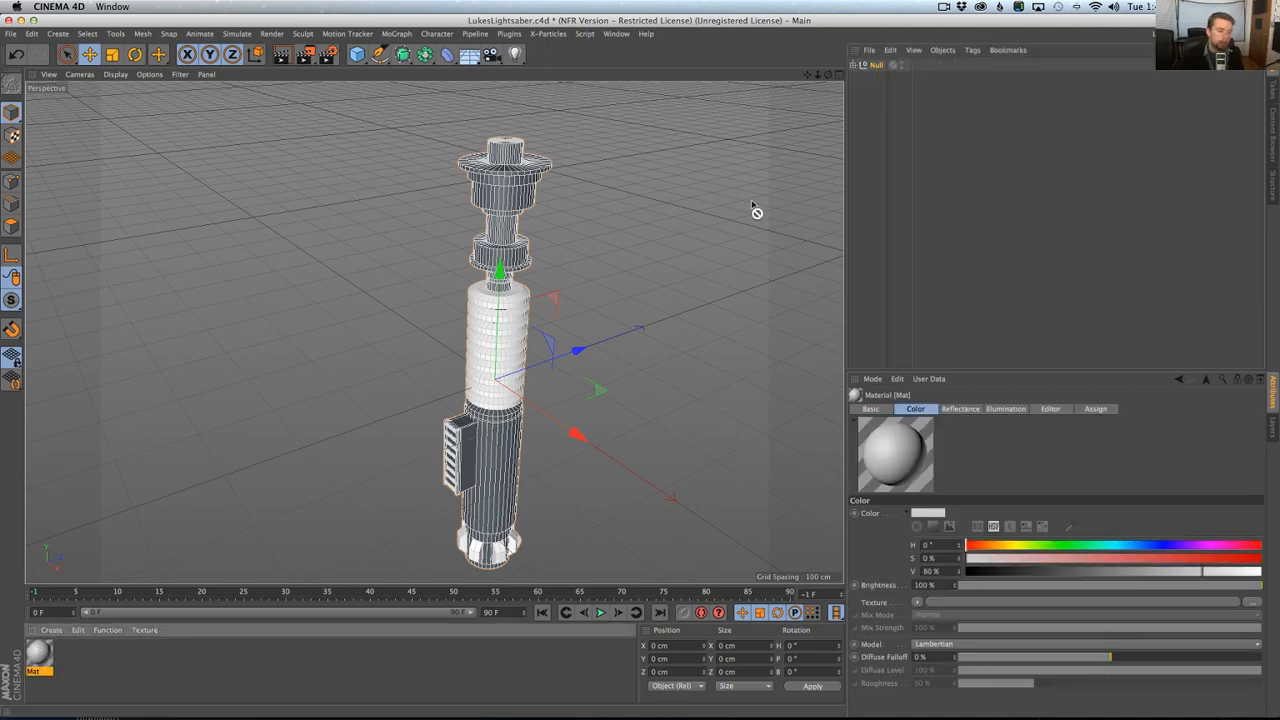
left_click_drag(756, 211, 882, 66)
left_click(856, 65)
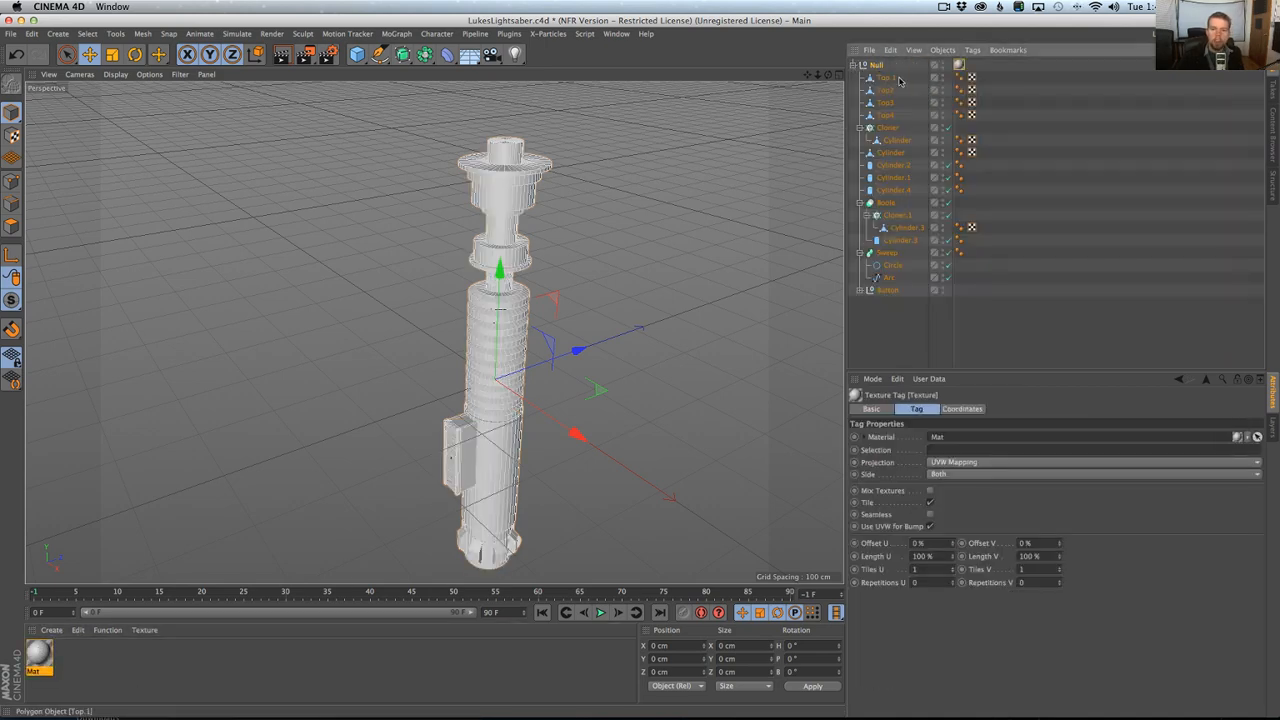
left_click(958, 352)
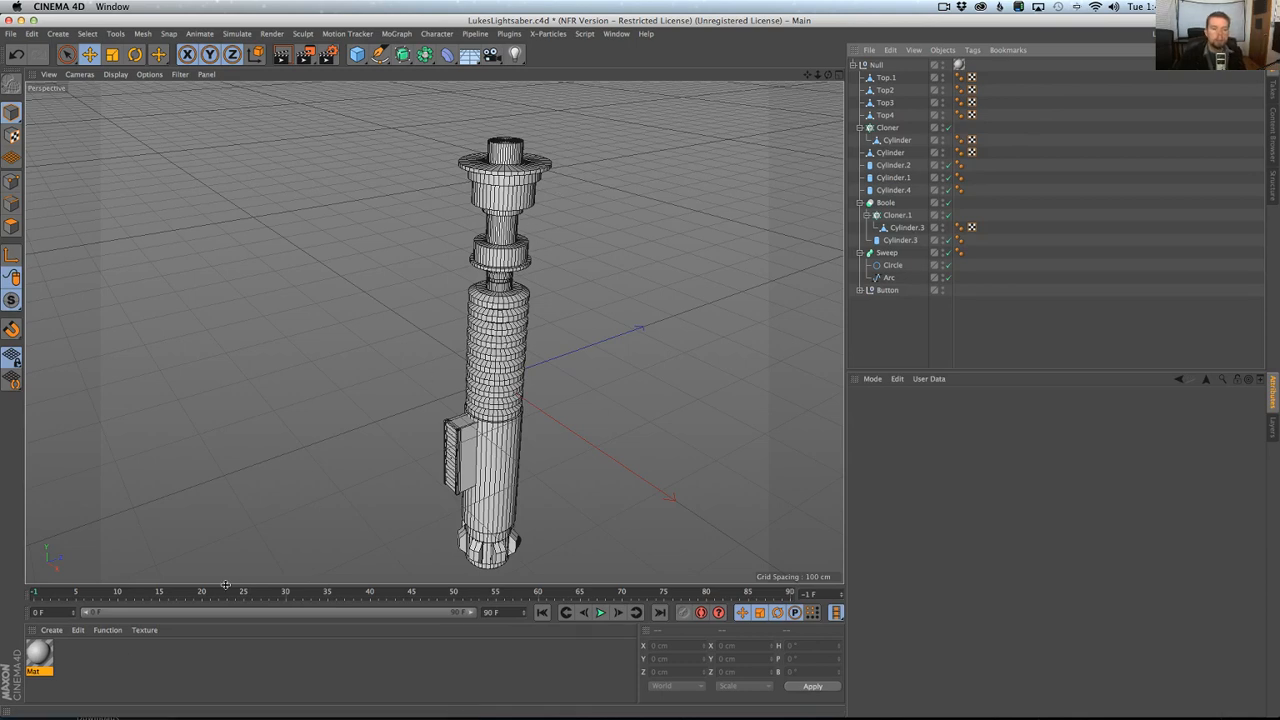
Add an HDR Studio Rig using OverheadDotsAndFloorStudio from the HDRI Browser's Studios collection.
left_click(508, 34)
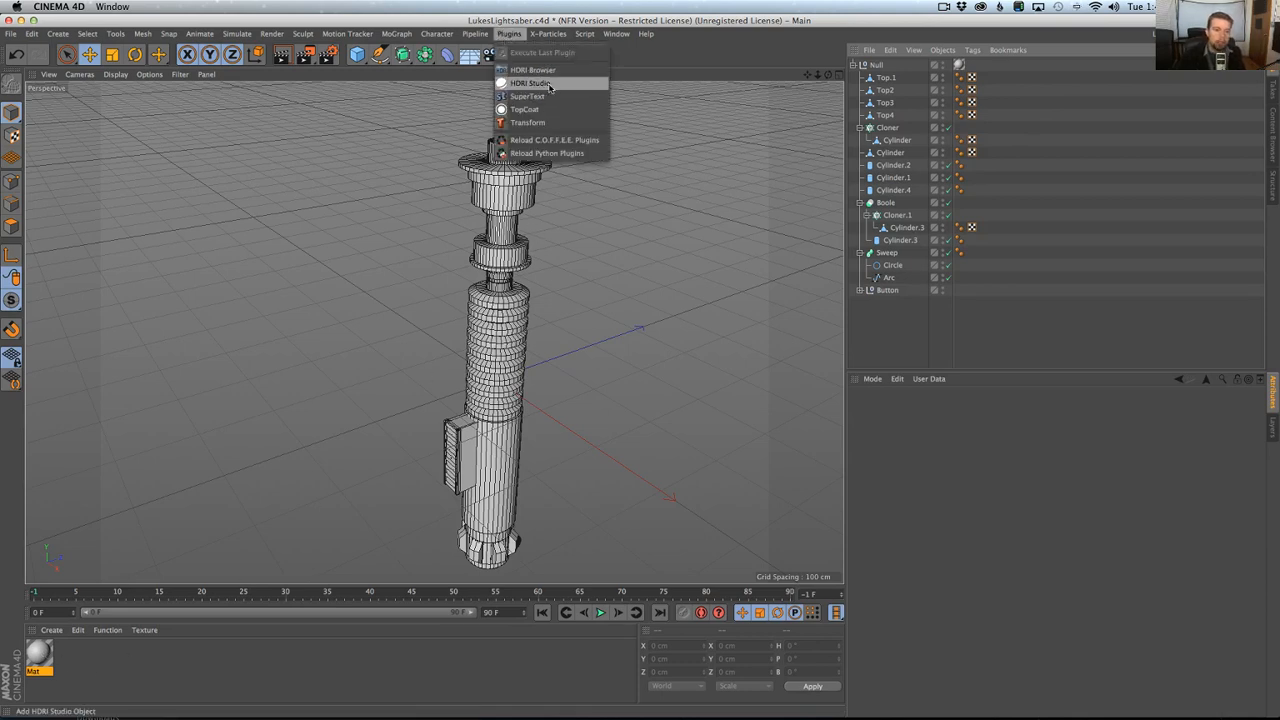
left_click(546, 70)
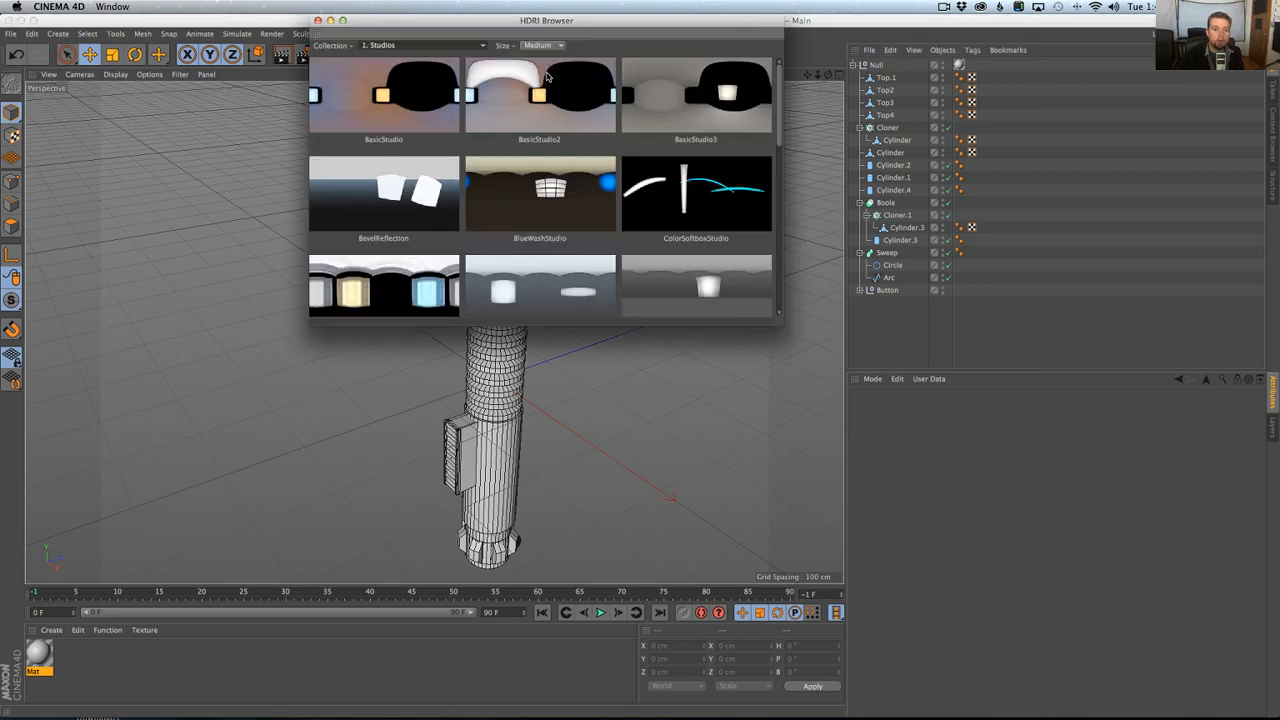
left_click(392, 45)
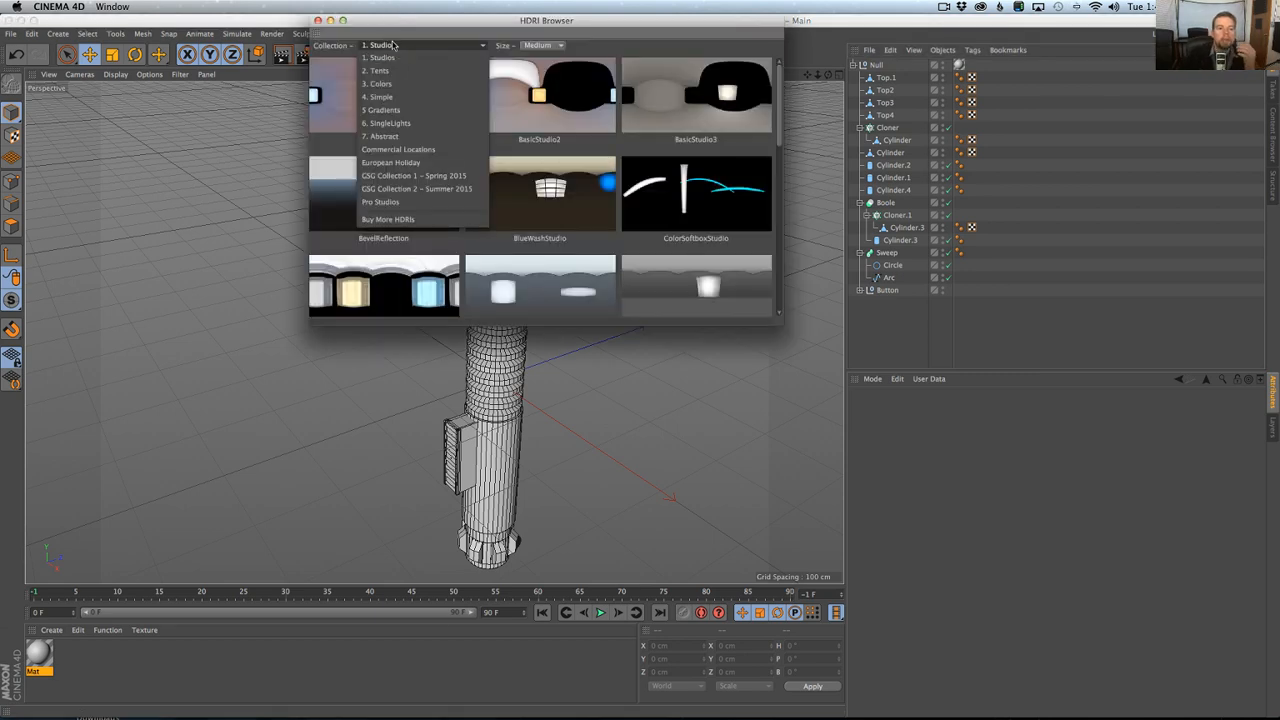
left_click(652, 127)
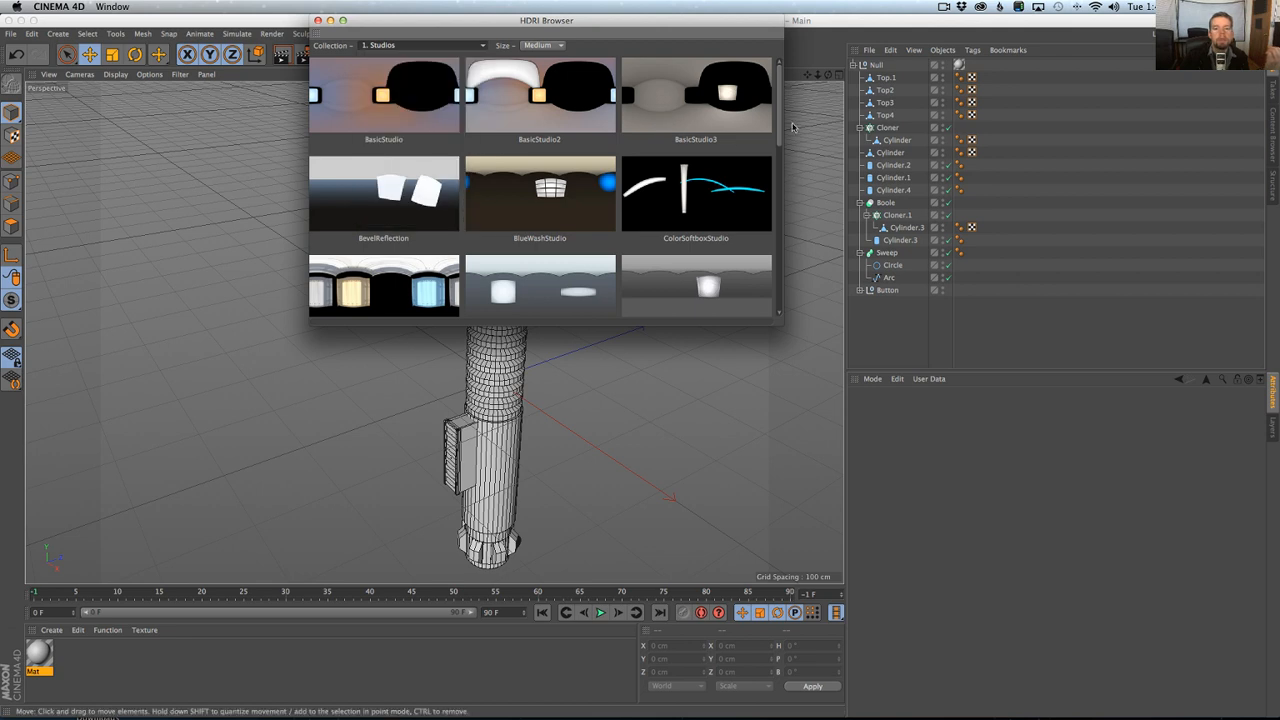
left_click_drag(779, 127, 775, 205)
double_click(680, 174)
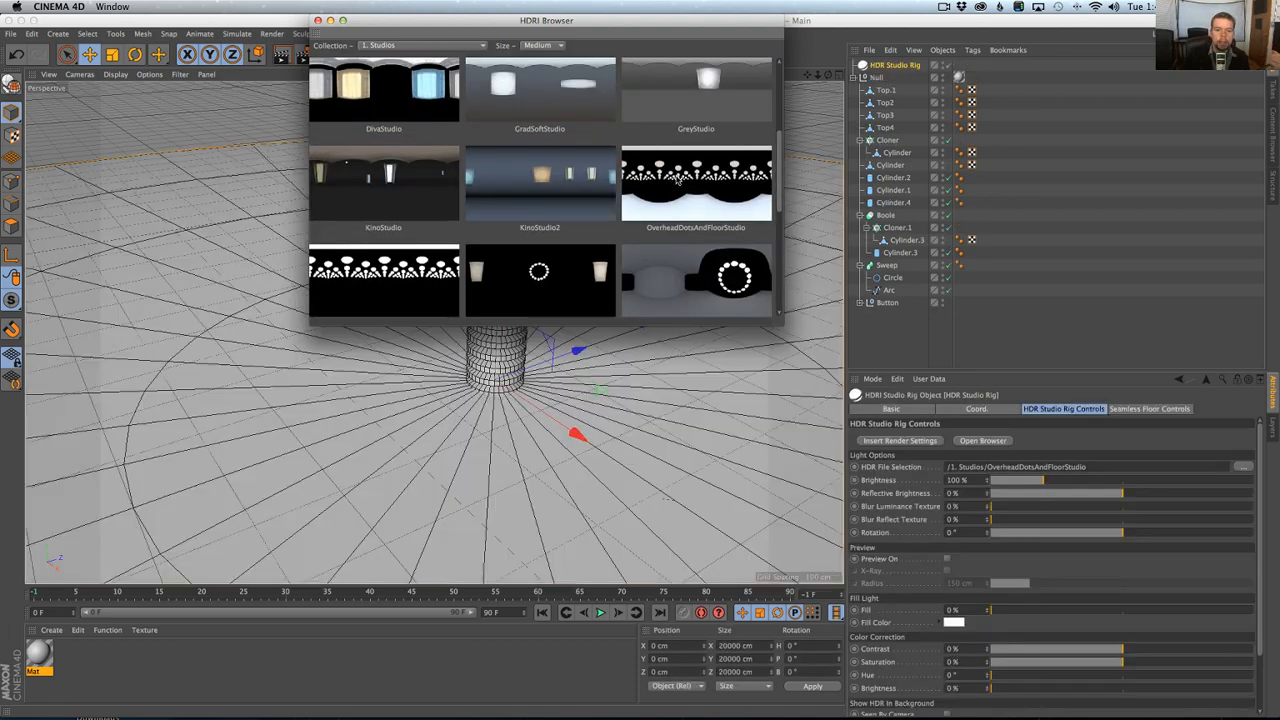
left_click(317, 20)
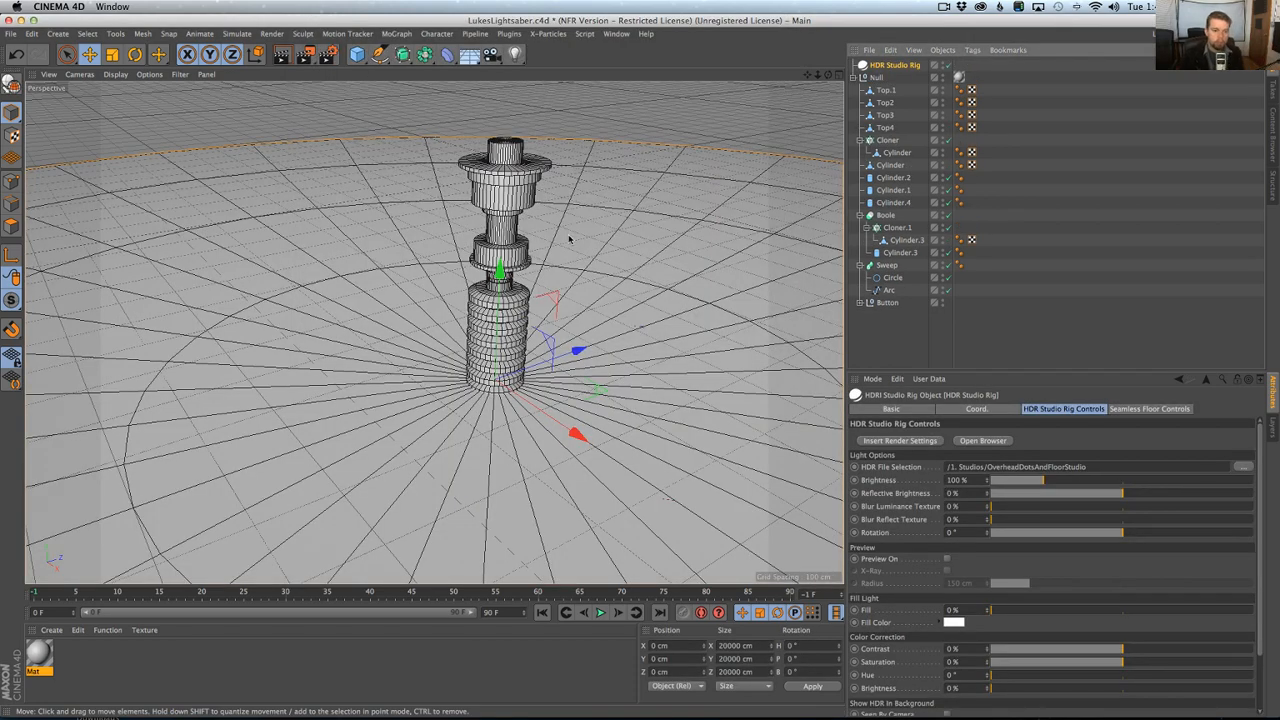
Raise the hilt's parent null to about 417 cm in Y so the whole hilt stands above the studio floor.
left_click(876, 78)
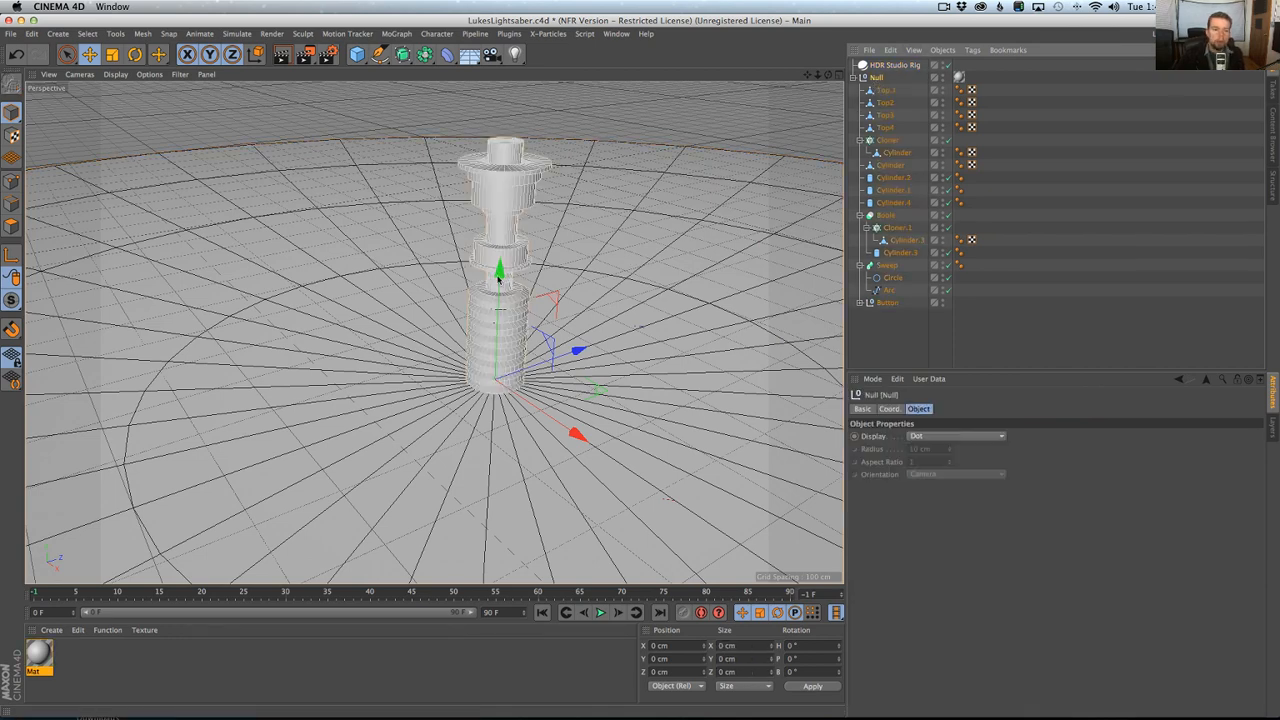
left_click_drag(499, 272, 506, 1)
scroll(534, 325, "down", 5)
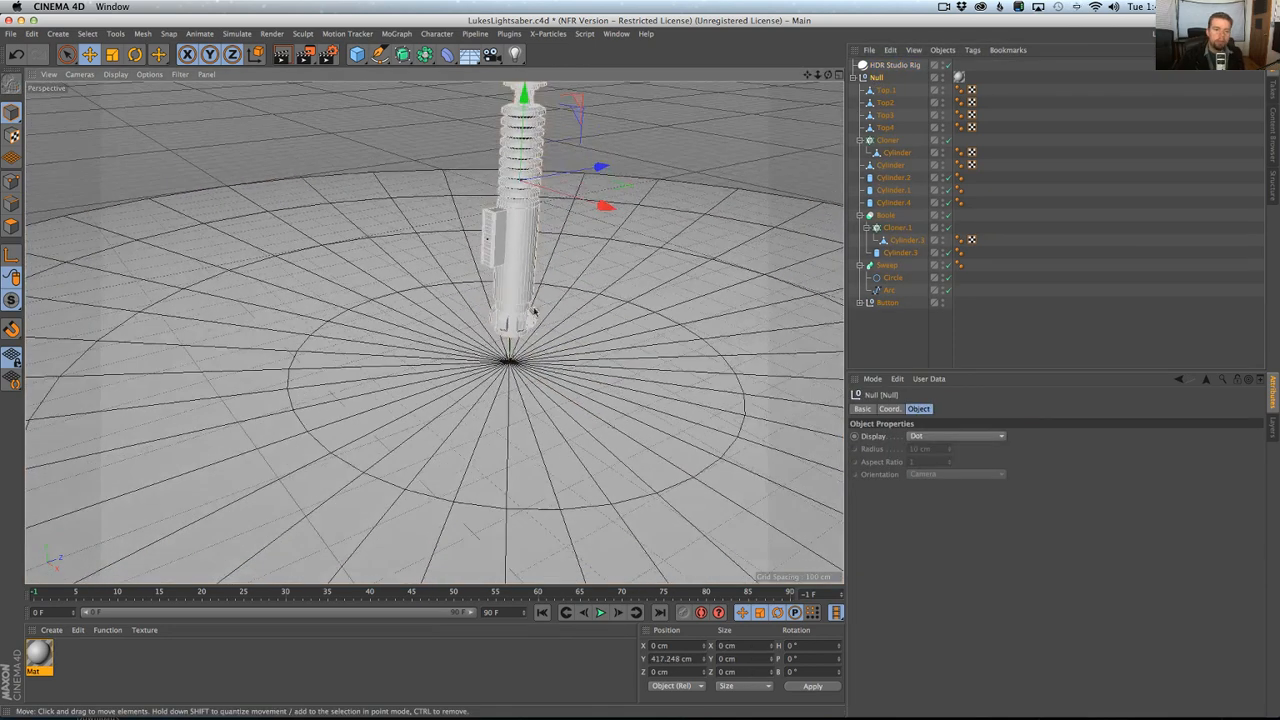
Compare the hilt's control box placement with the lightsaber reference photos in Chrome, and return to Cinema 4D.
middle_click_drag(534, 308, 535, 416, "alt")
key("r")
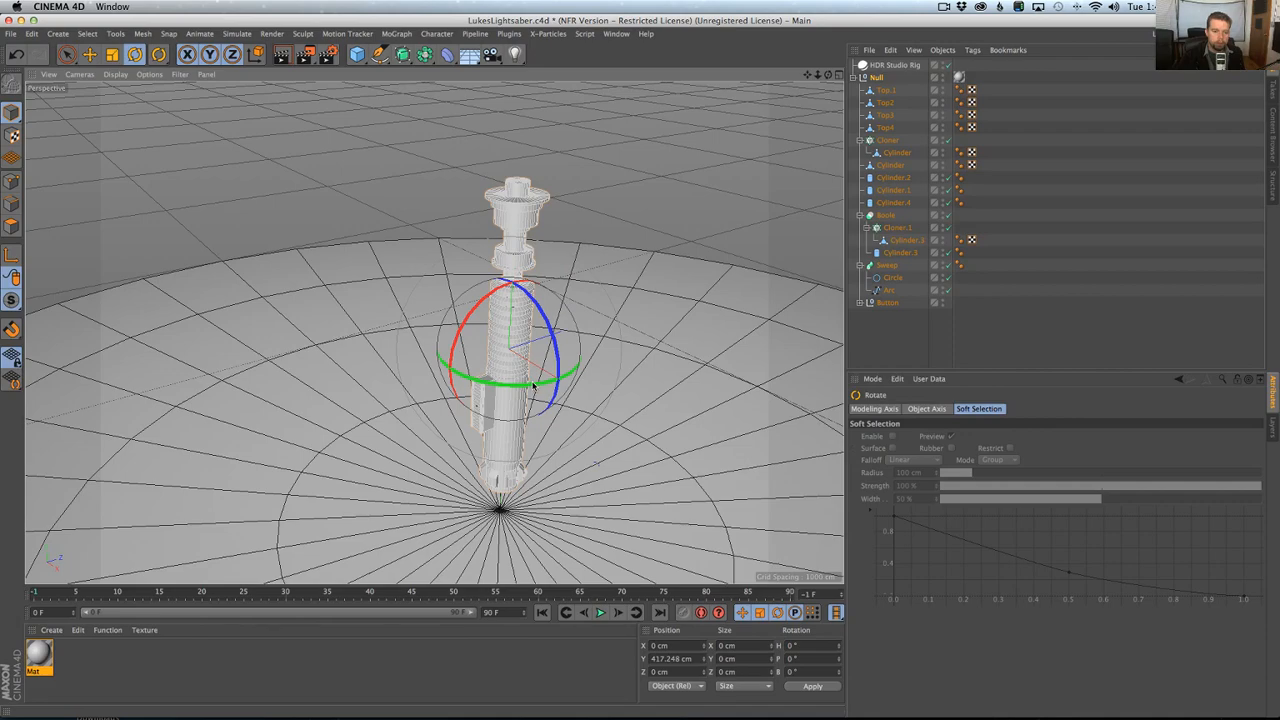
left_click_drag(626, 420, 524, 447, "alt")
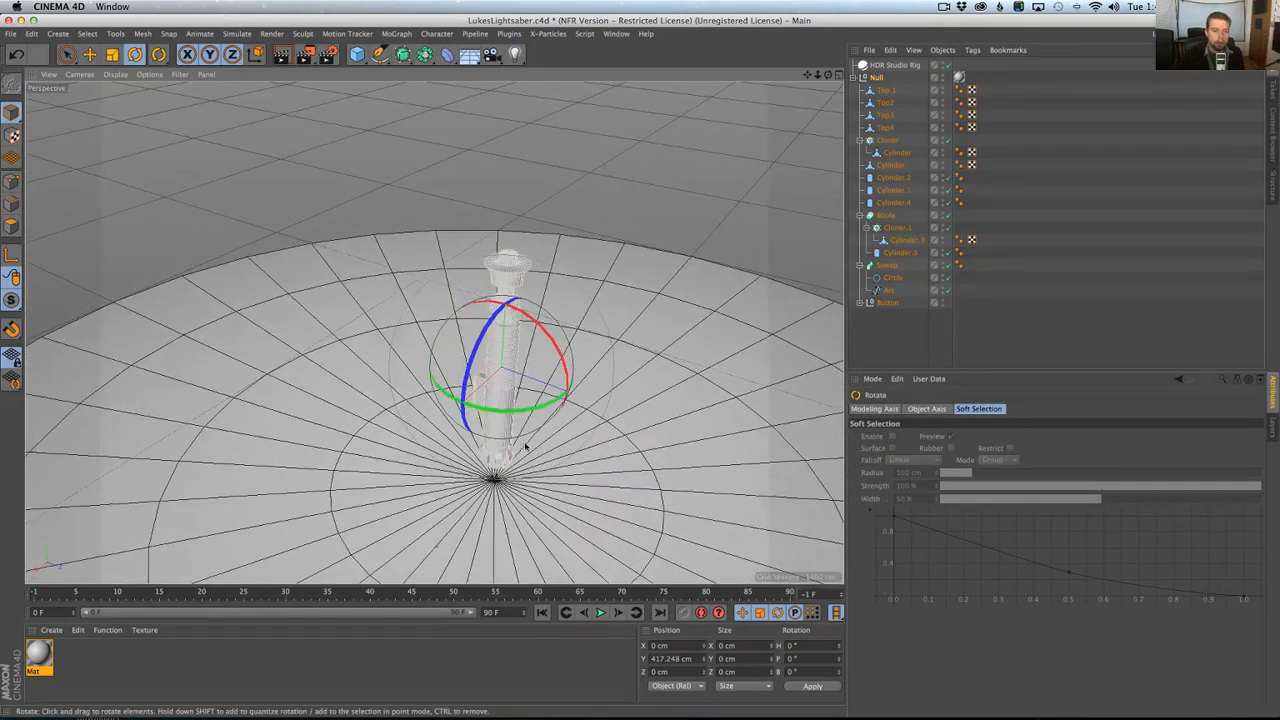
scroll(525, 447, "up", 5)
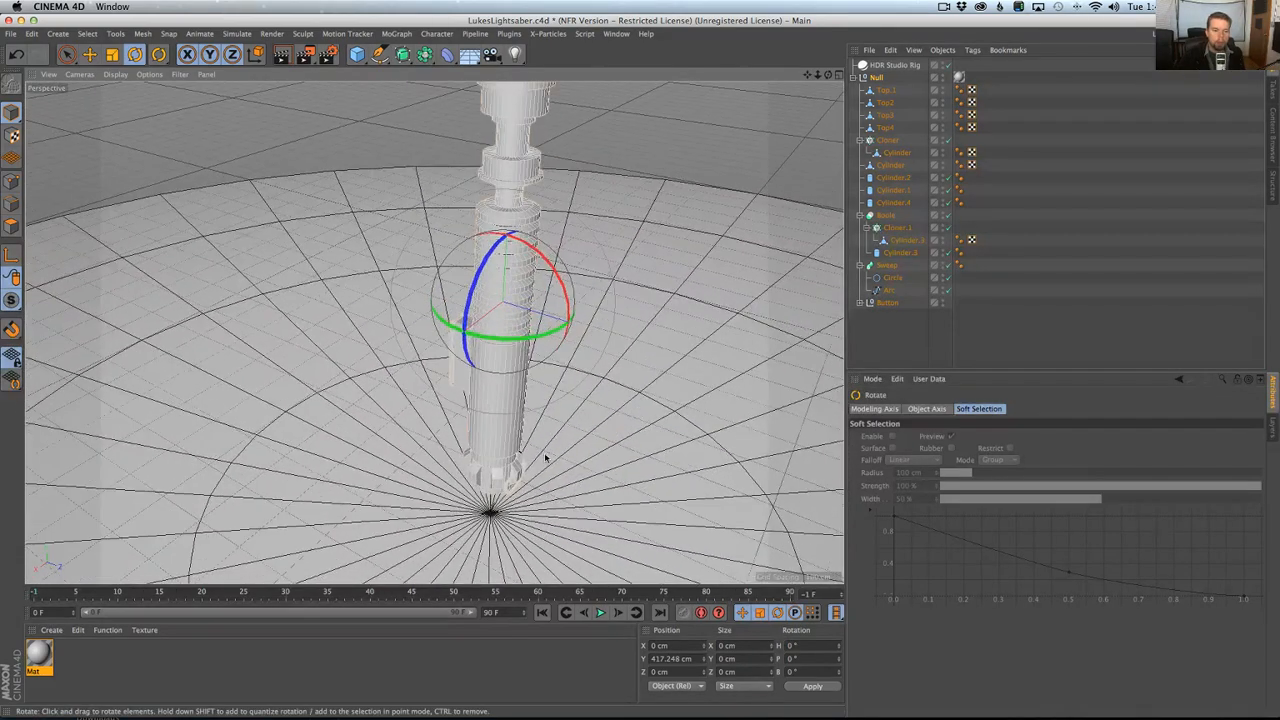
key("super+Tab")
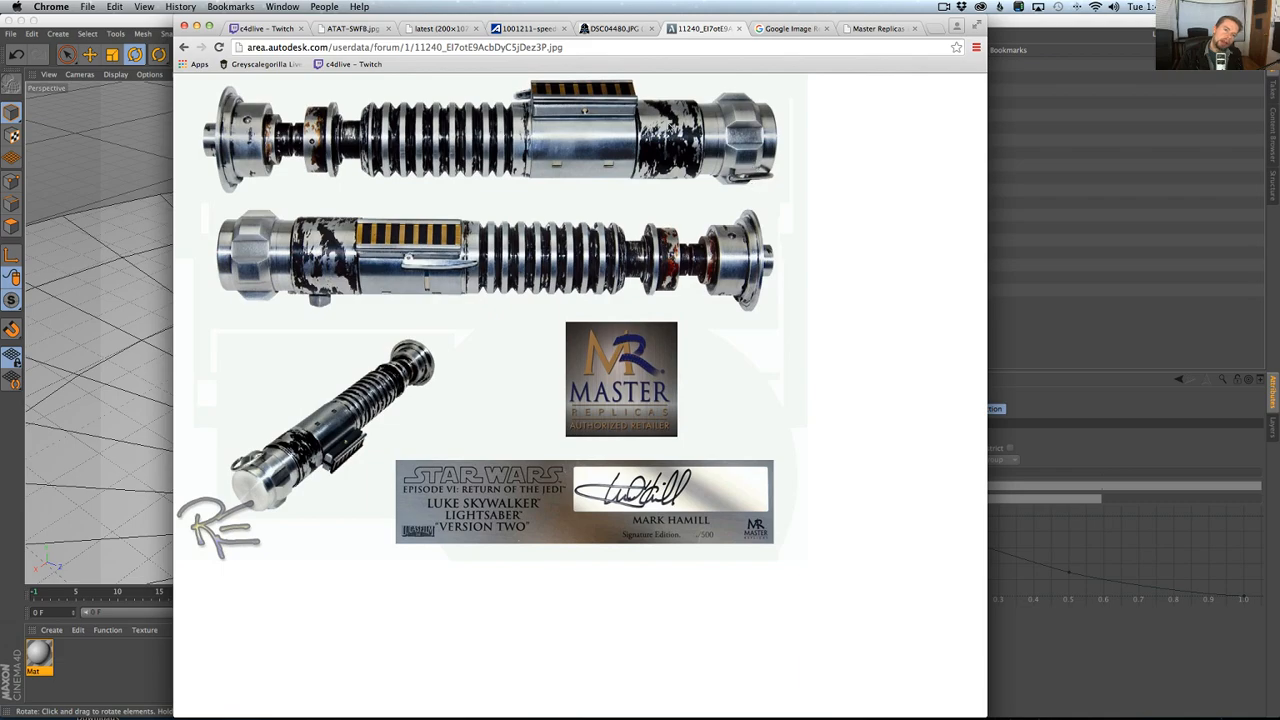
key("super+Tab")
Move only the axis of the Button null to Z 0 cm so its pivot lies on the hilt's central axis.
left_click_drag(572, 200, 543, 329, "alt")
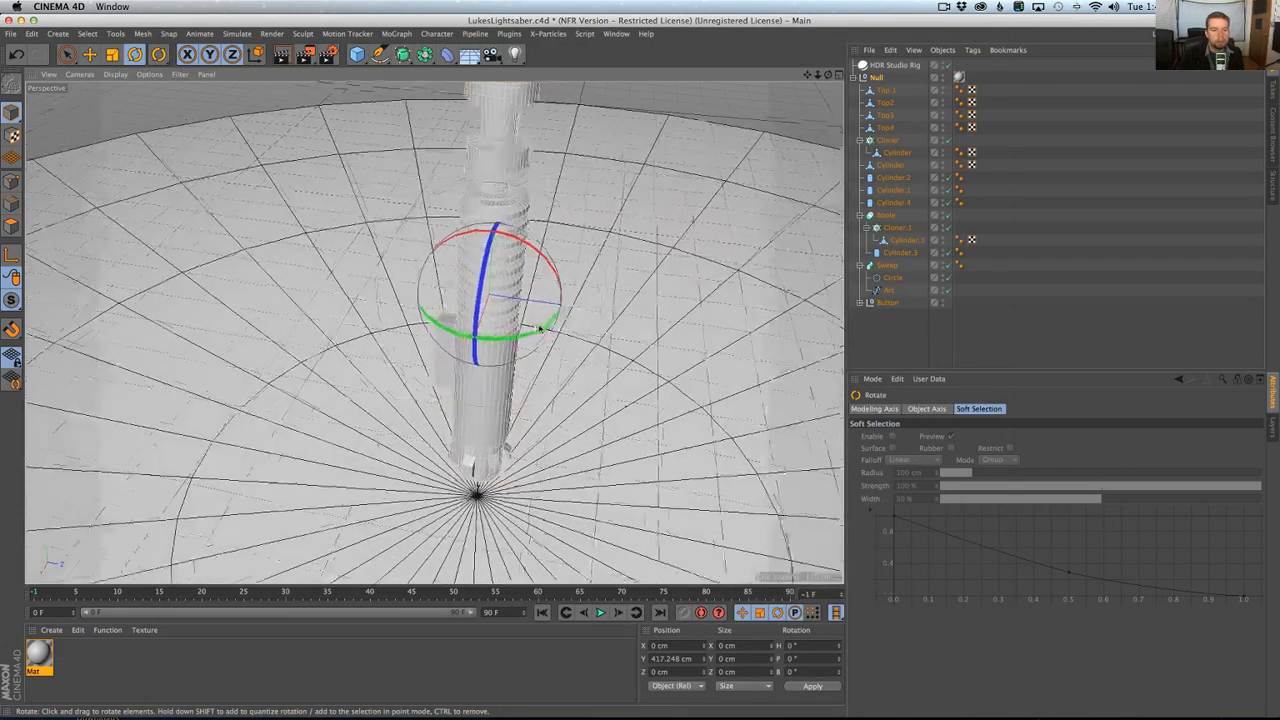
scroll(556, 318, "up", 3)
left_click(891, 291)
left_click(886, 302)
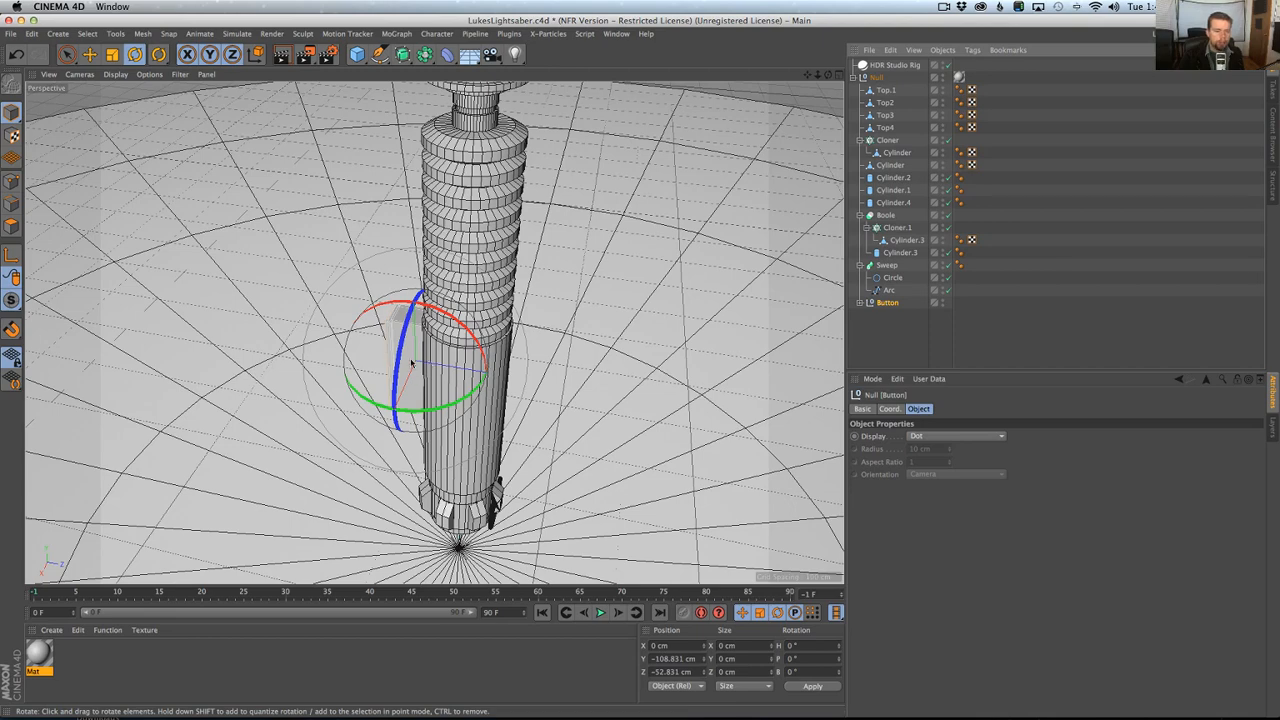
left_click(12, 255)
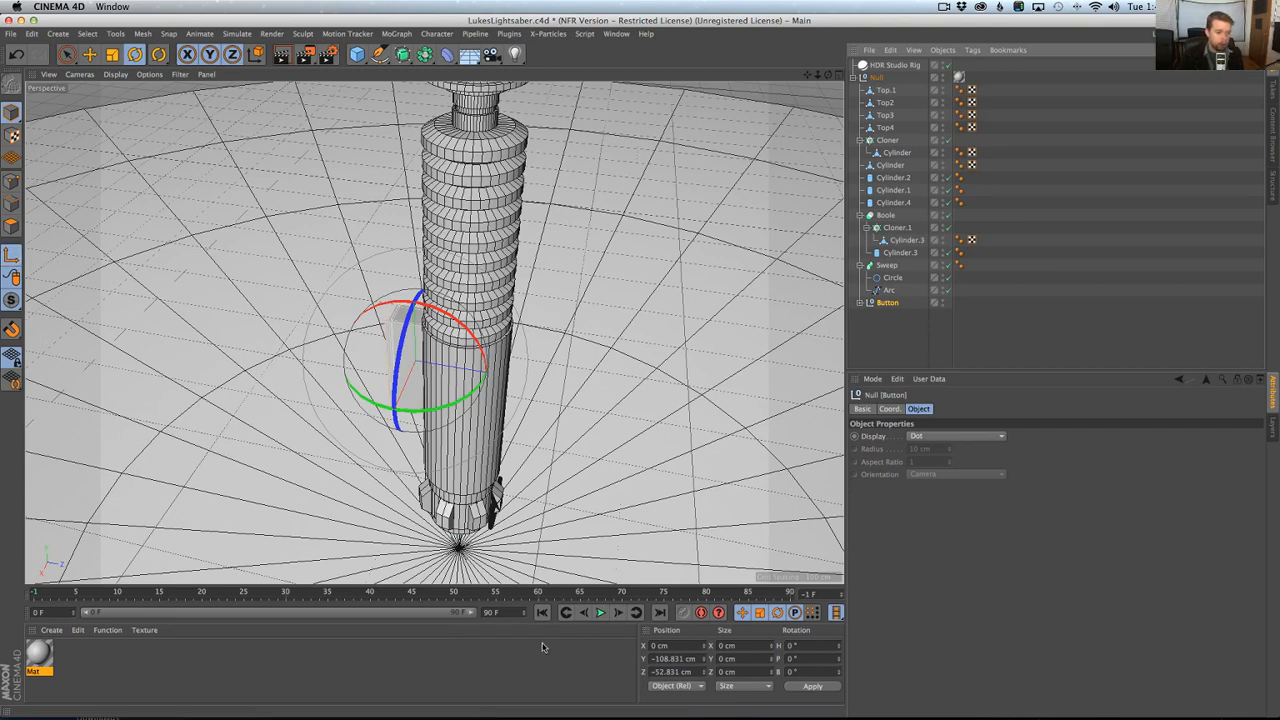
left_click_drag(692, 672, 646, 671)
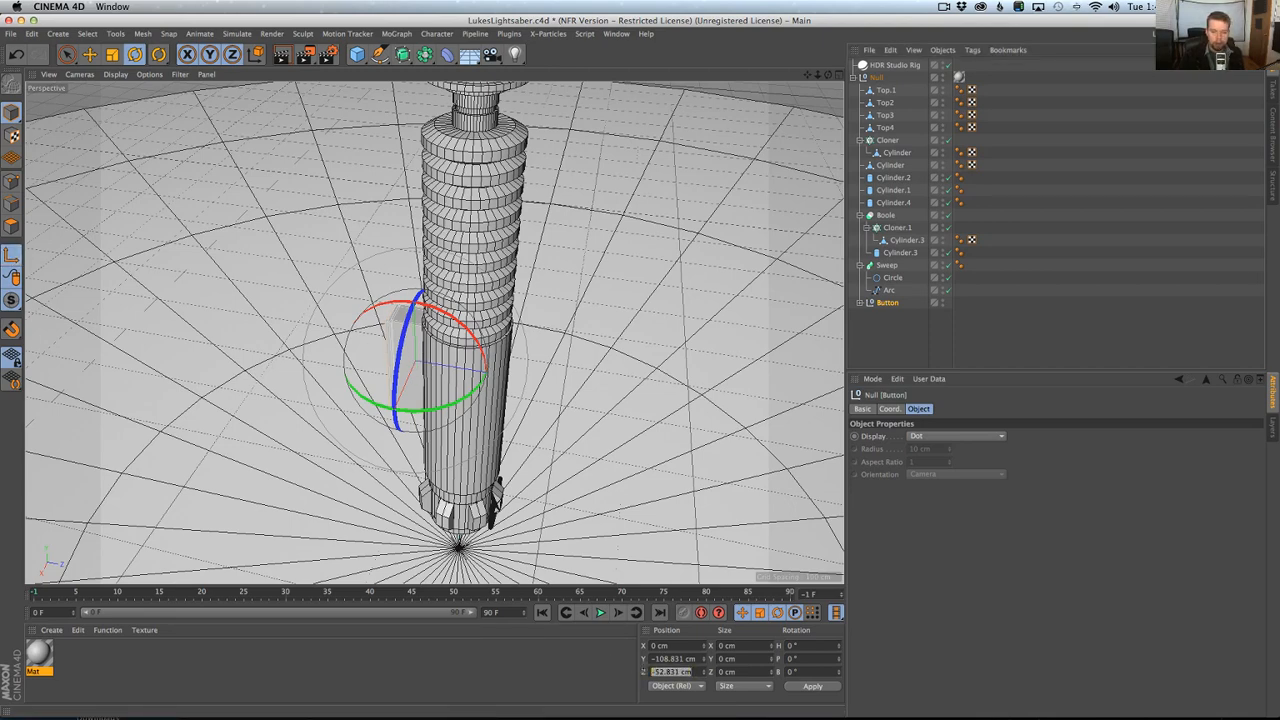
type("0")
key("Return")
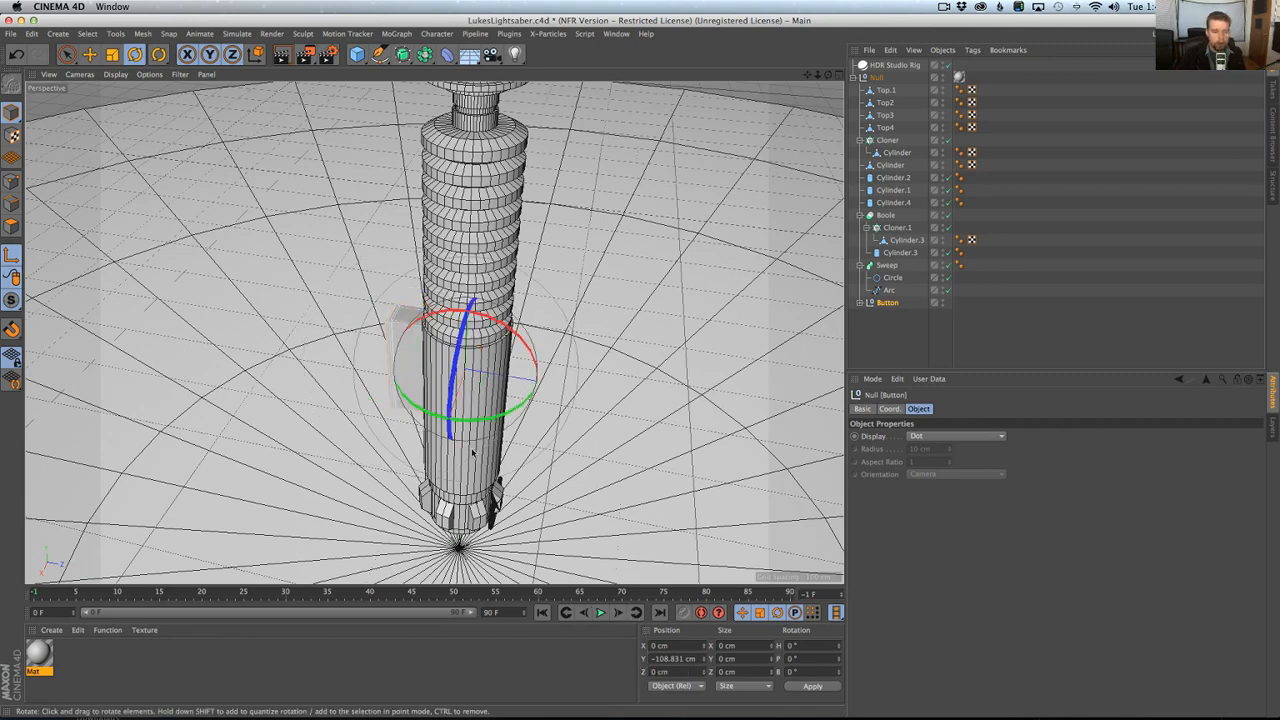
left_click(12, 256)
Rotate the Button null around the hilt to a heading of 120°.
key("r")
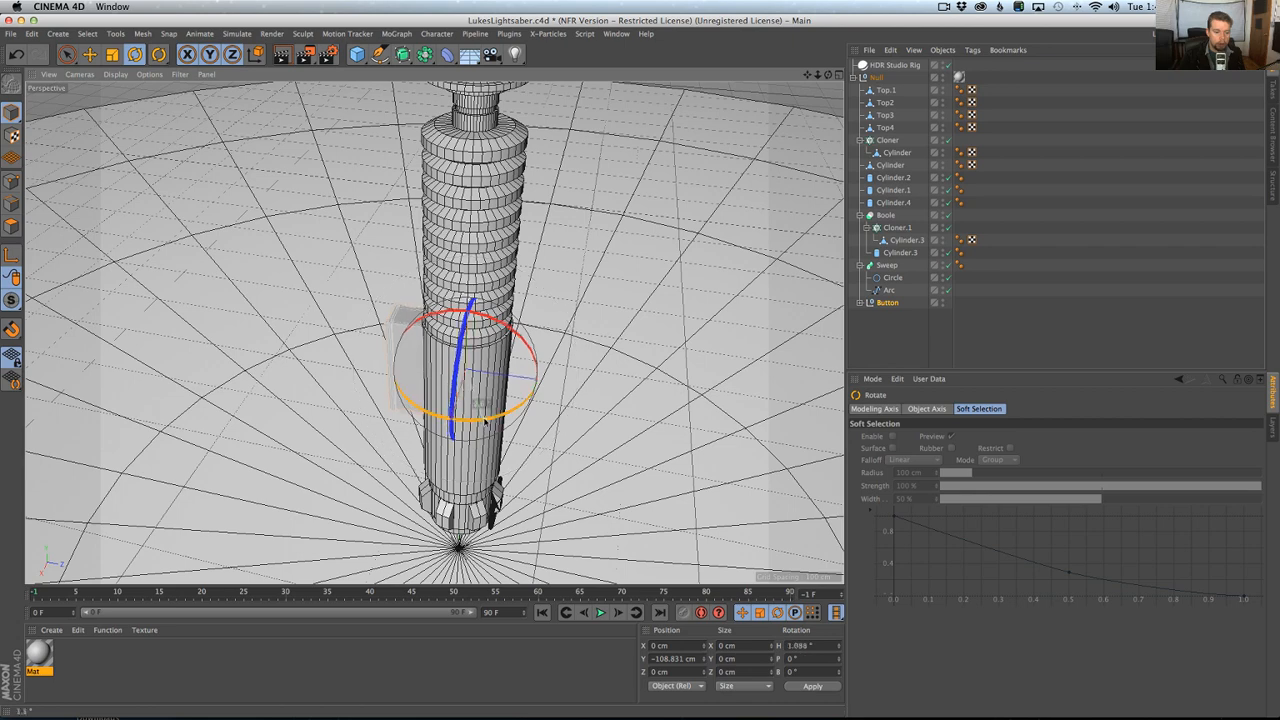
left_click_drag(482, 424, 711, 221)
left_click_drag(618, 332, 500, 348, "alt")
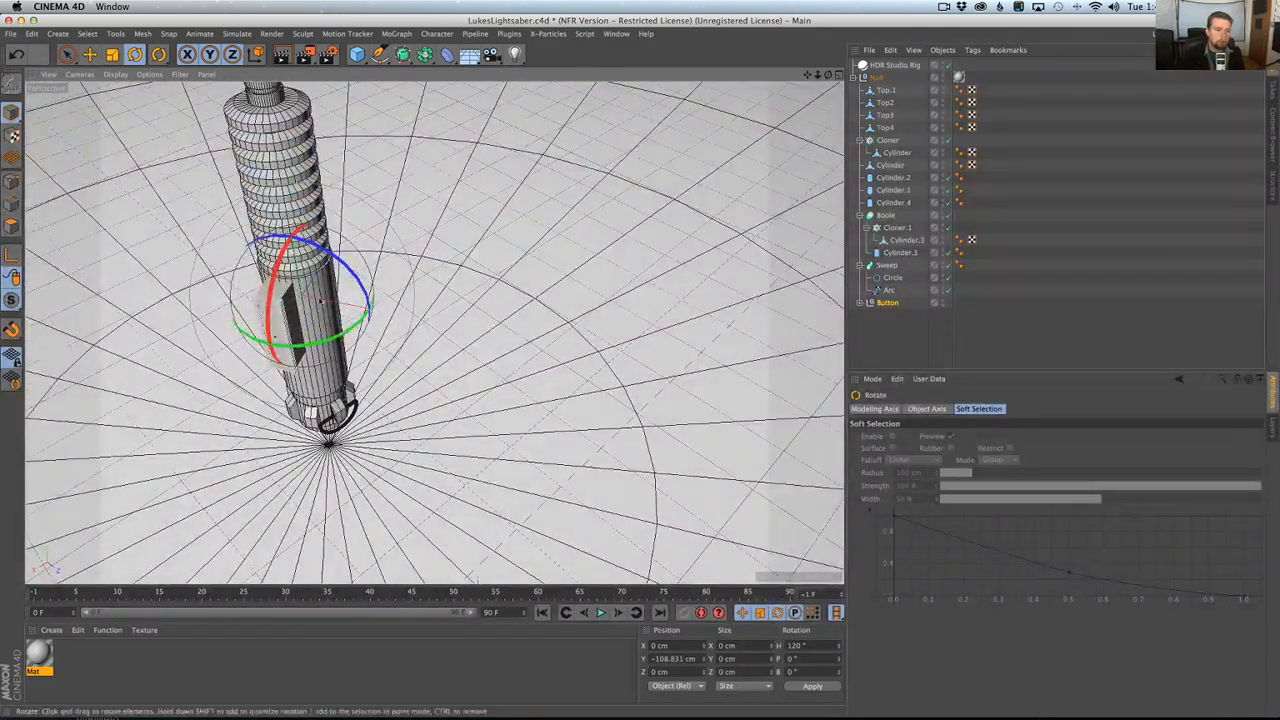
Examine the whole hilt from several sides, including its top section and the rotated control box.
middle_click_drag(360, 345, 430, 402, "alt")
right_click_drag(430, 402, 387, 384, "alt")
middle_click_drag(387, 384, 417, 415, "alt")
left_click_drag(417, 415, 466, 307, "alt")
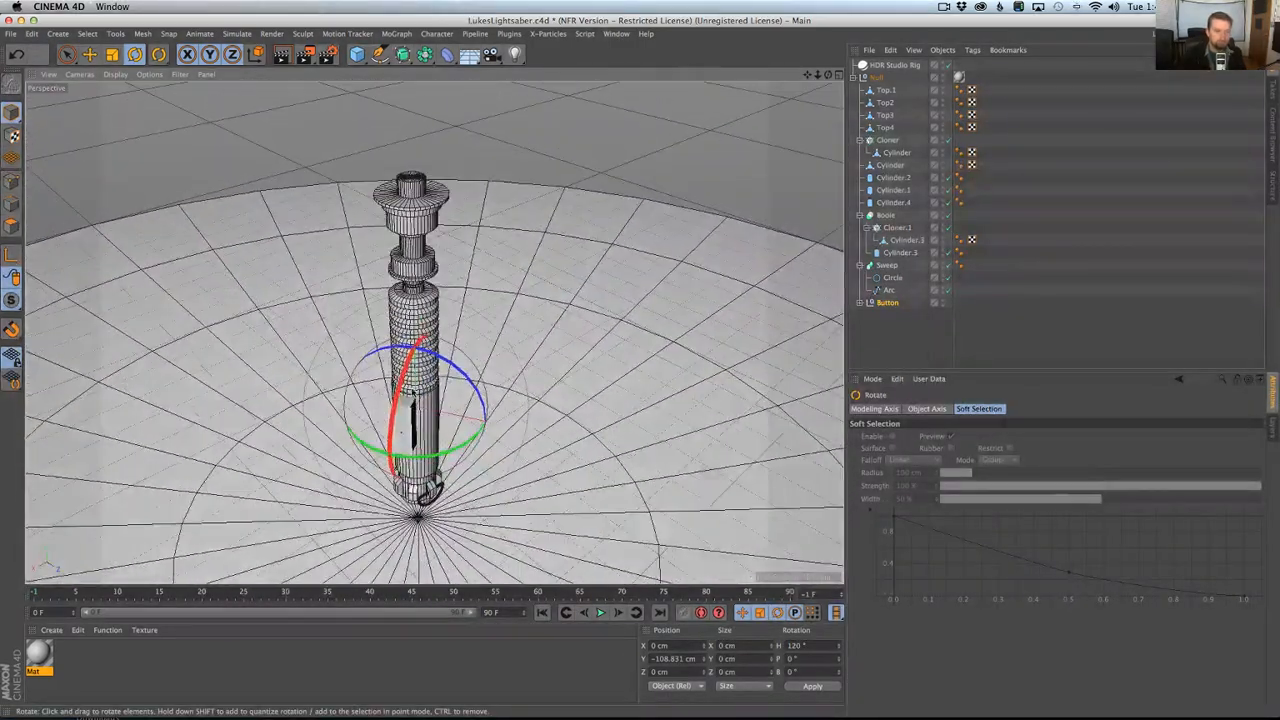
right_click_drag(414, 408, 452, 328, "alt")
left_click_drag(452, 328, 498, 418, "alt")
left_click_drag(497, 179, 468, 188, "alt")
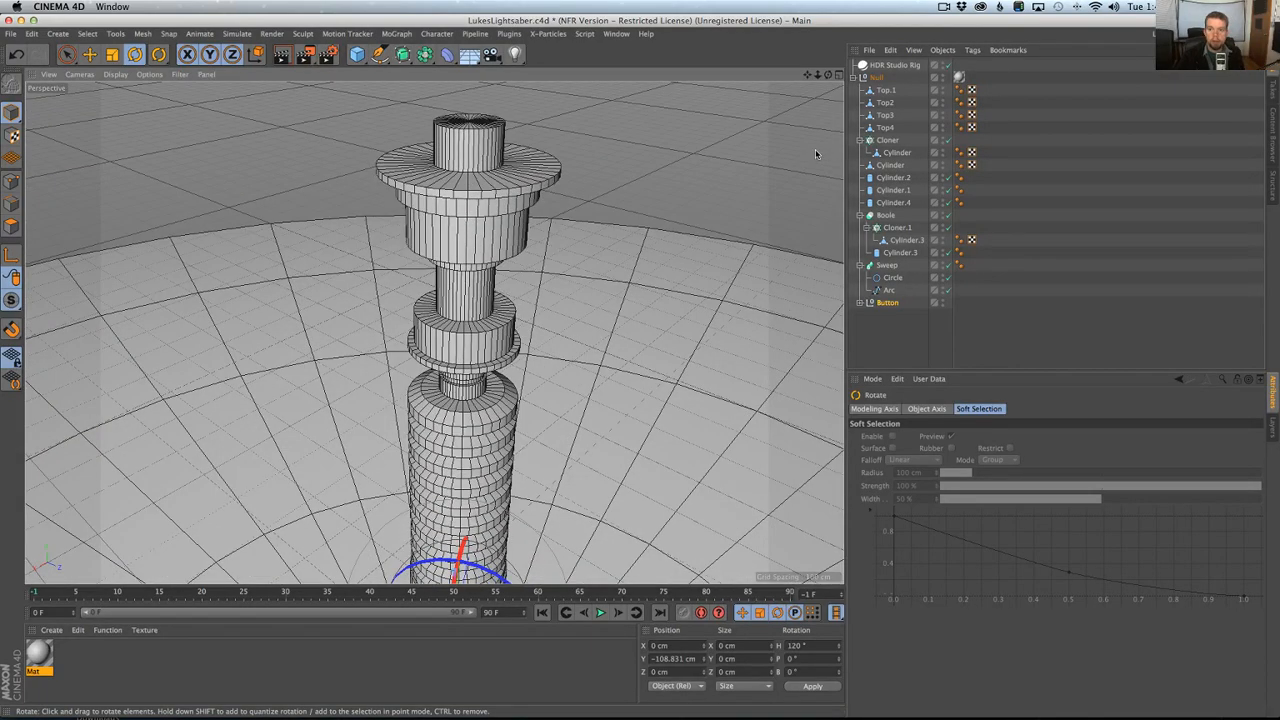
left_click_drag(589, 320, 716, 155, "alt")
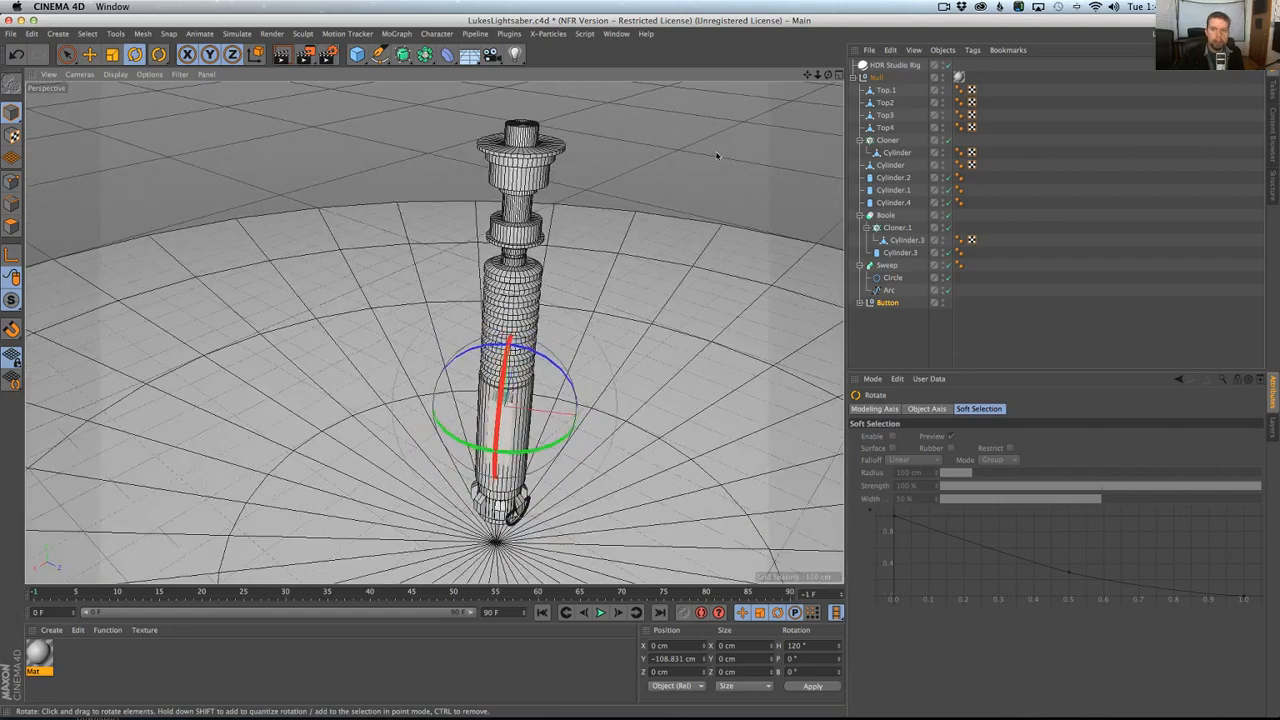
mouse_move(544, 334)
left_mouse_down("alt")
mouse_move(540, 300)
mouse_move(548, 352)
left_mouse_up("alt")
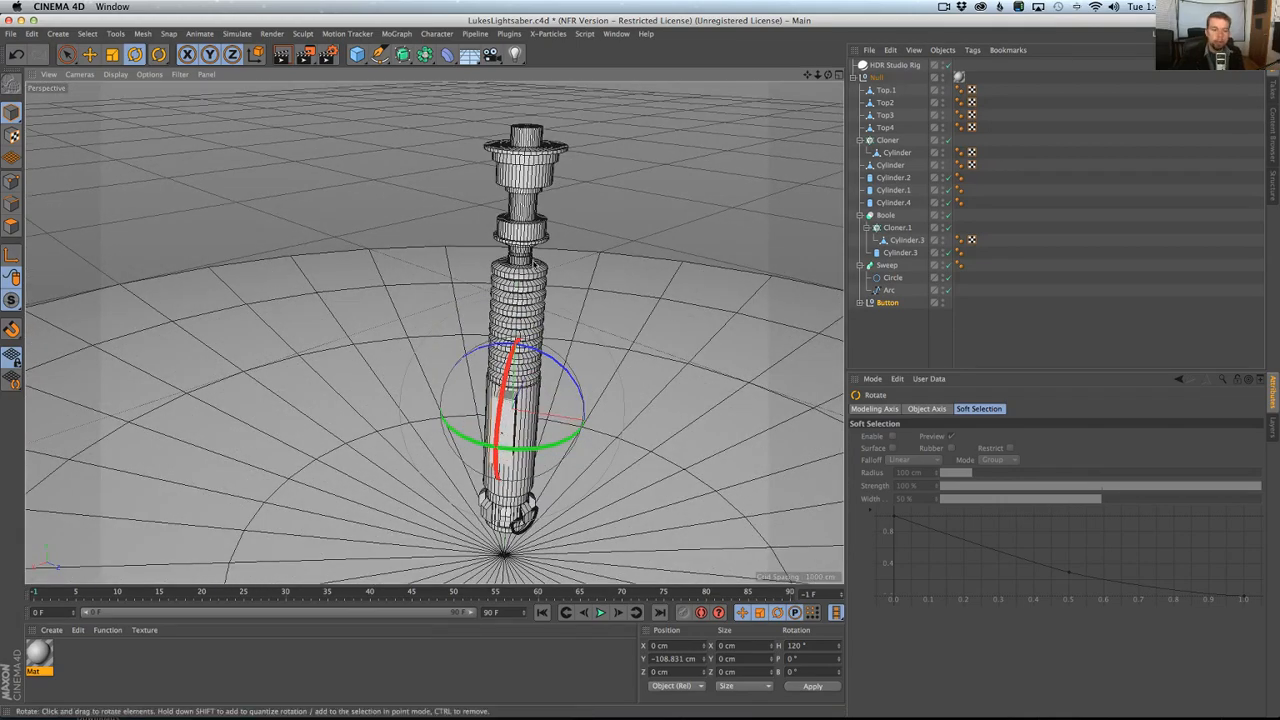
Group all the hilt parts from Top.1 through Button into a new null inside the parent null, and expand it.
left_click(885, 92)
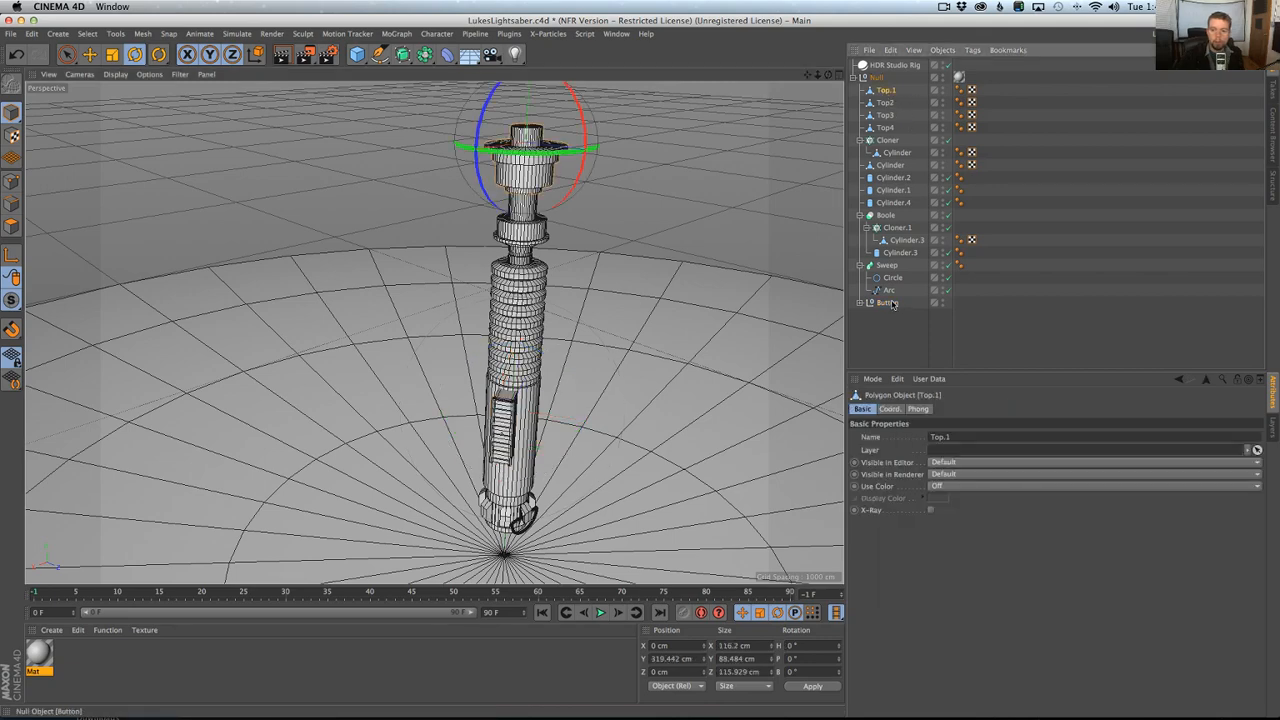
left_click(891, 303, "shift")
key("alt+g")
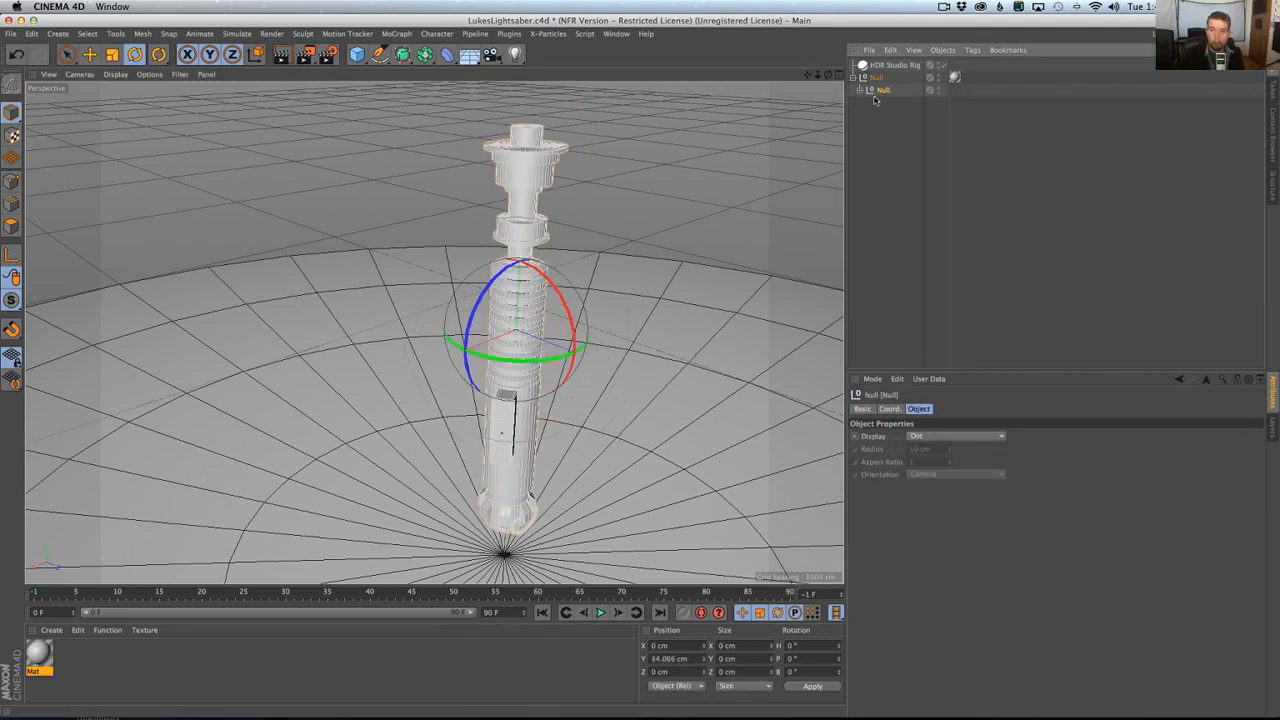
left_click(861, 90)
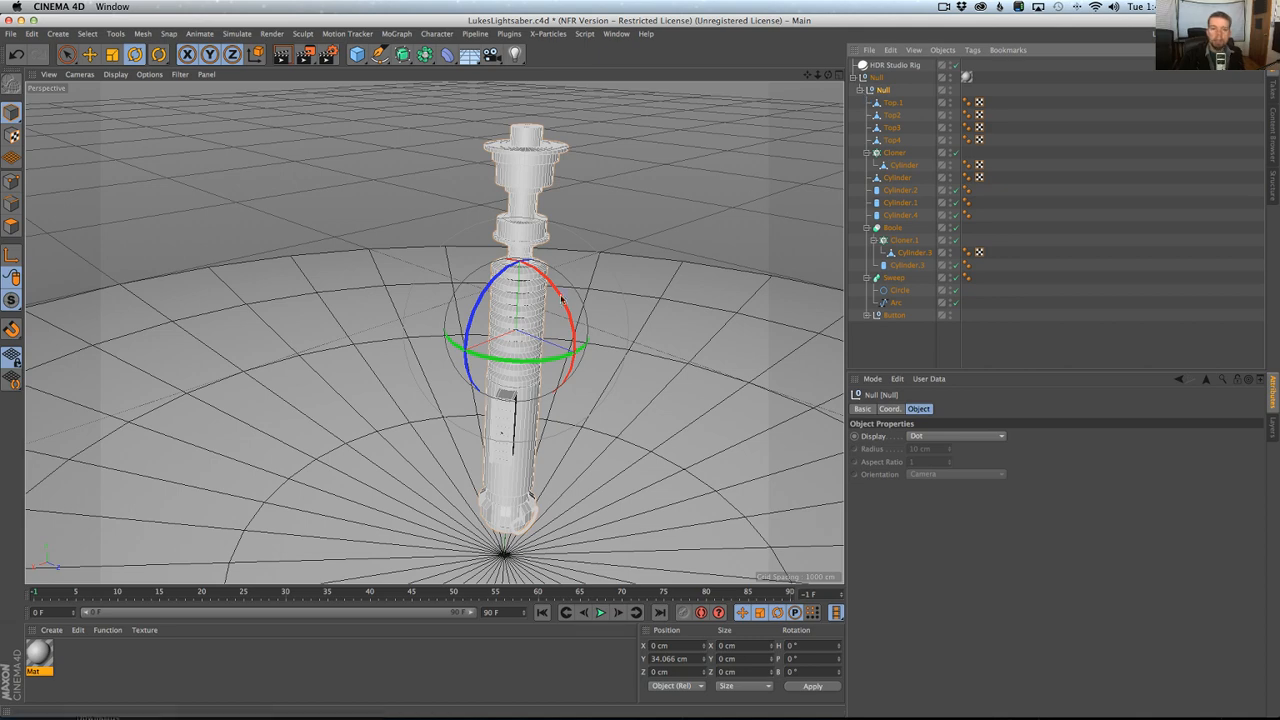
Take the Button null out of the inner group and place it directly under the parent null.
scroll(545, 345, "up", 2)
scroll(545, 345, "up", 1)
left_click(892, 315)
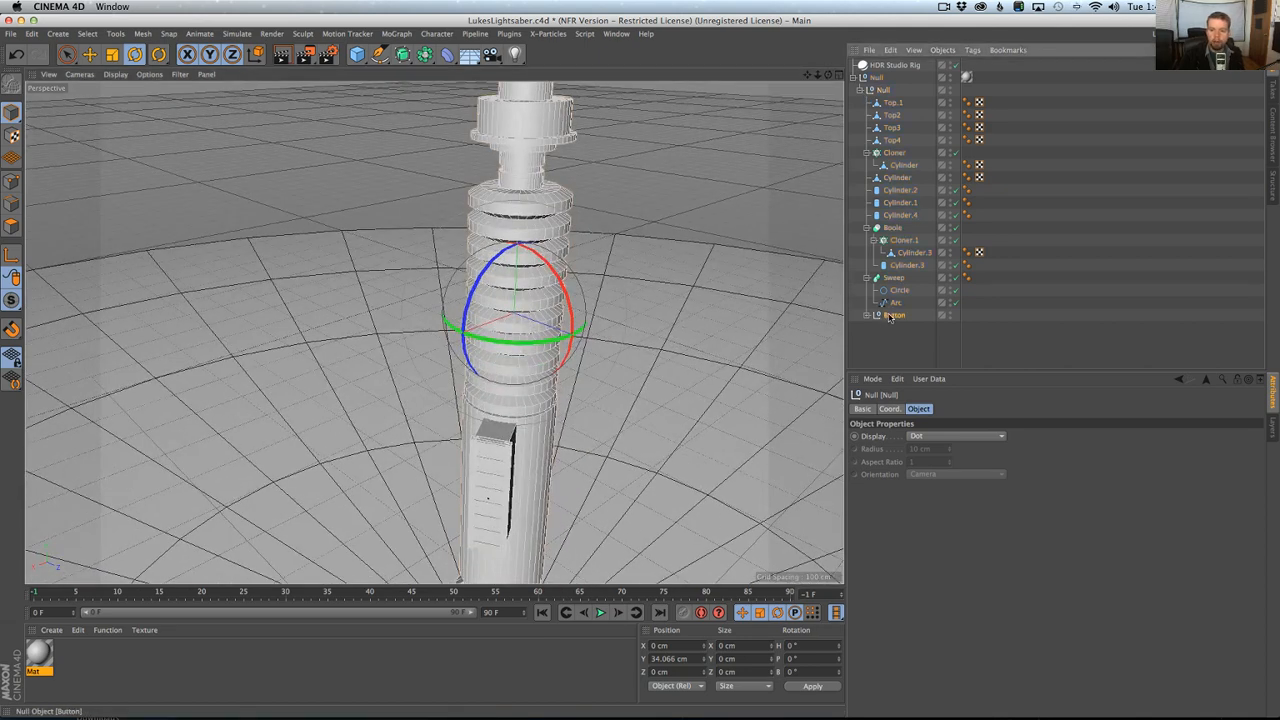
left_click_drag(895, 315, 881, 83)
right_click_drag(602, 322, 405, 410, "alt")
middle_click_drag(405, 410, 438, 292, "alt")
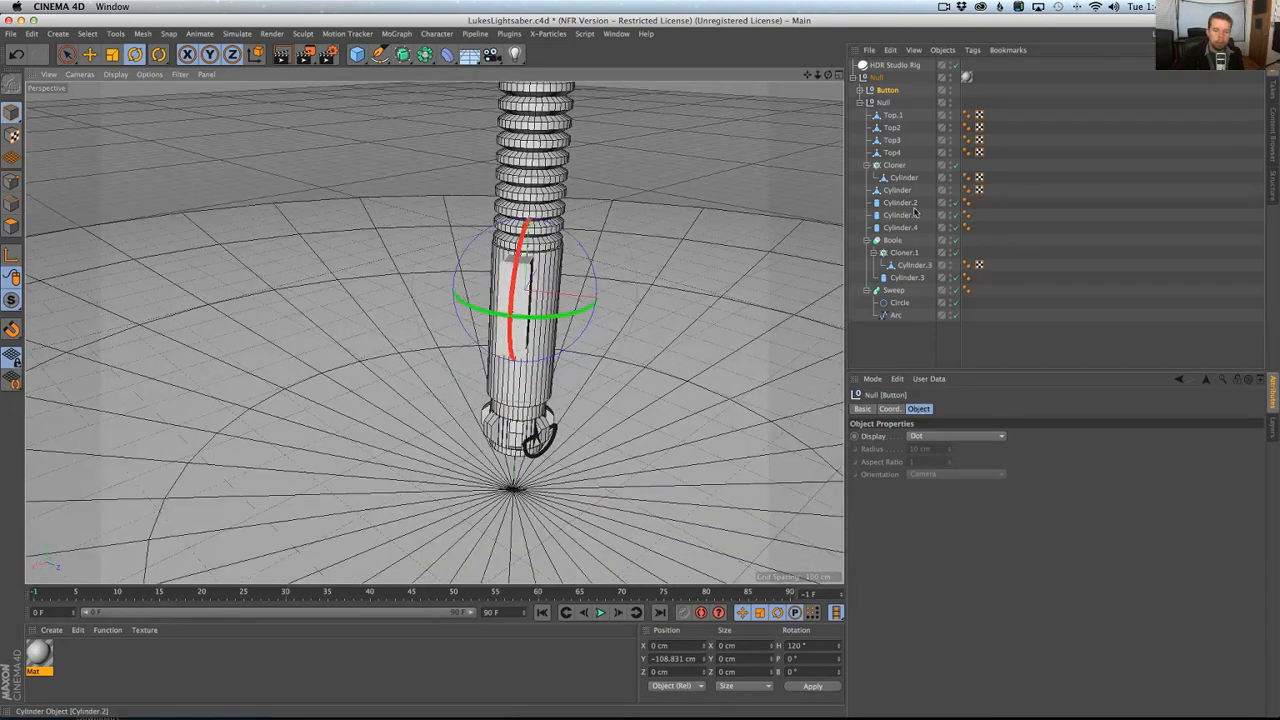
Take the Sweep ring out of the inner group, place it below Button under the parent null, and collapse it.
left_click(890, 290)
left_click_drag(897, 290, 888, 102)
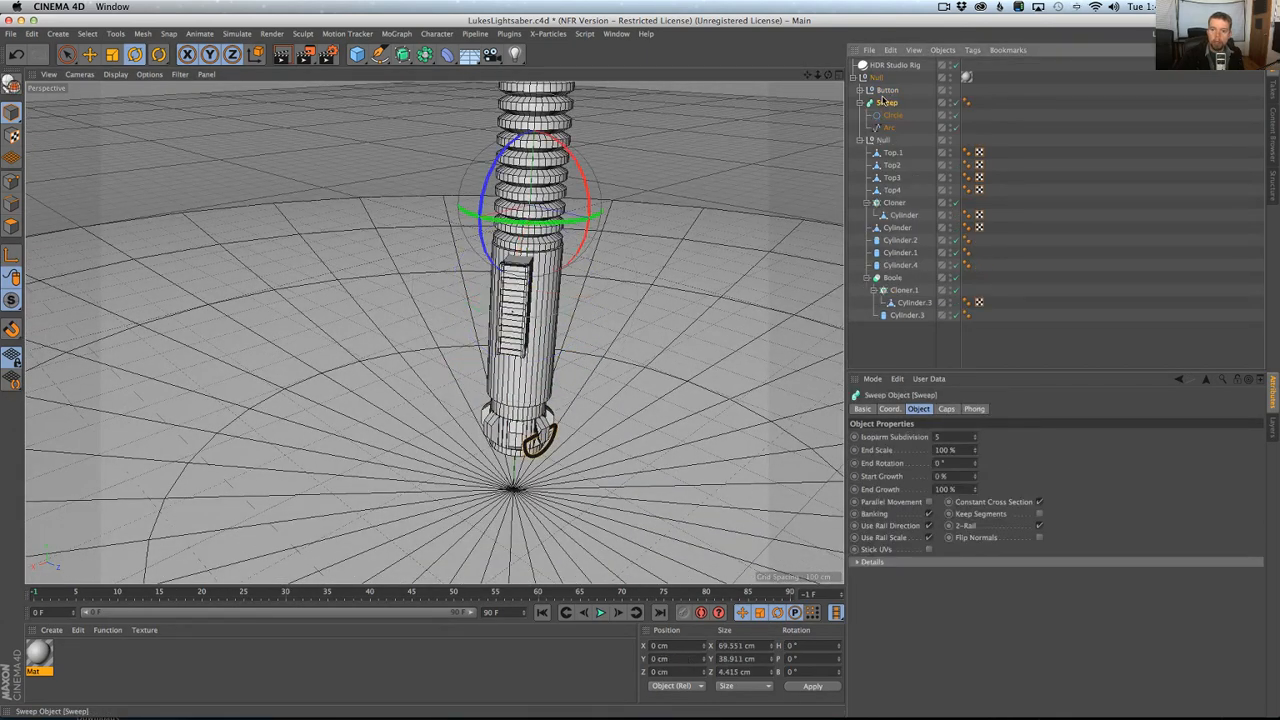
middle_click_drag(611, 190, 651, 254, "alt")
left_click_drag(645, 257, 692, 240, "alt")
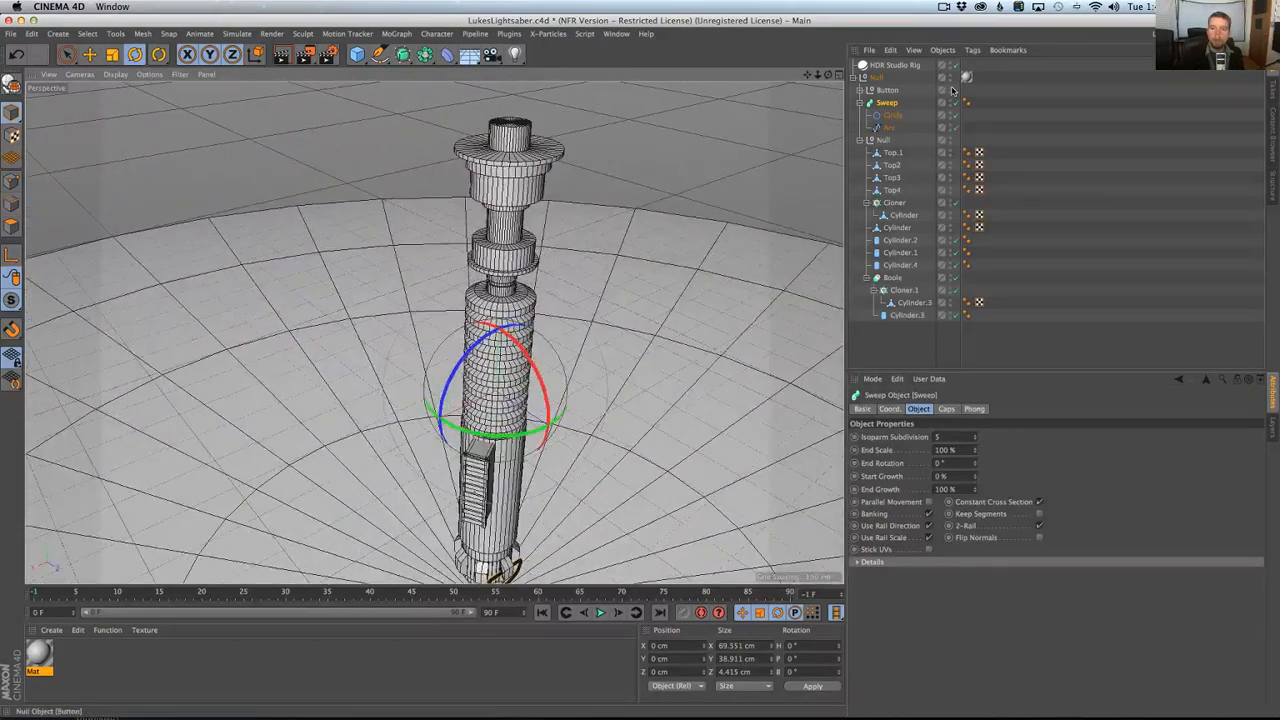
left_click(860, 103)
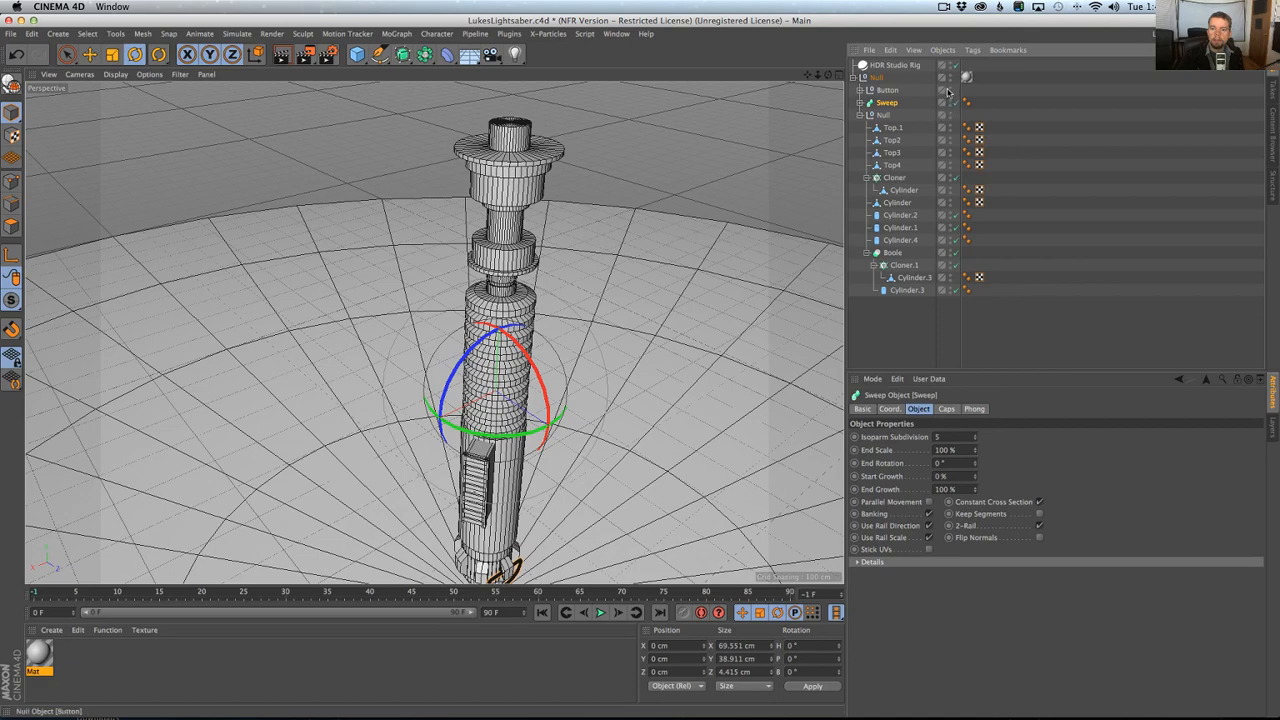
Hide and reshow the inner null to check which hilt parts it contains.
left_click(950, 115)
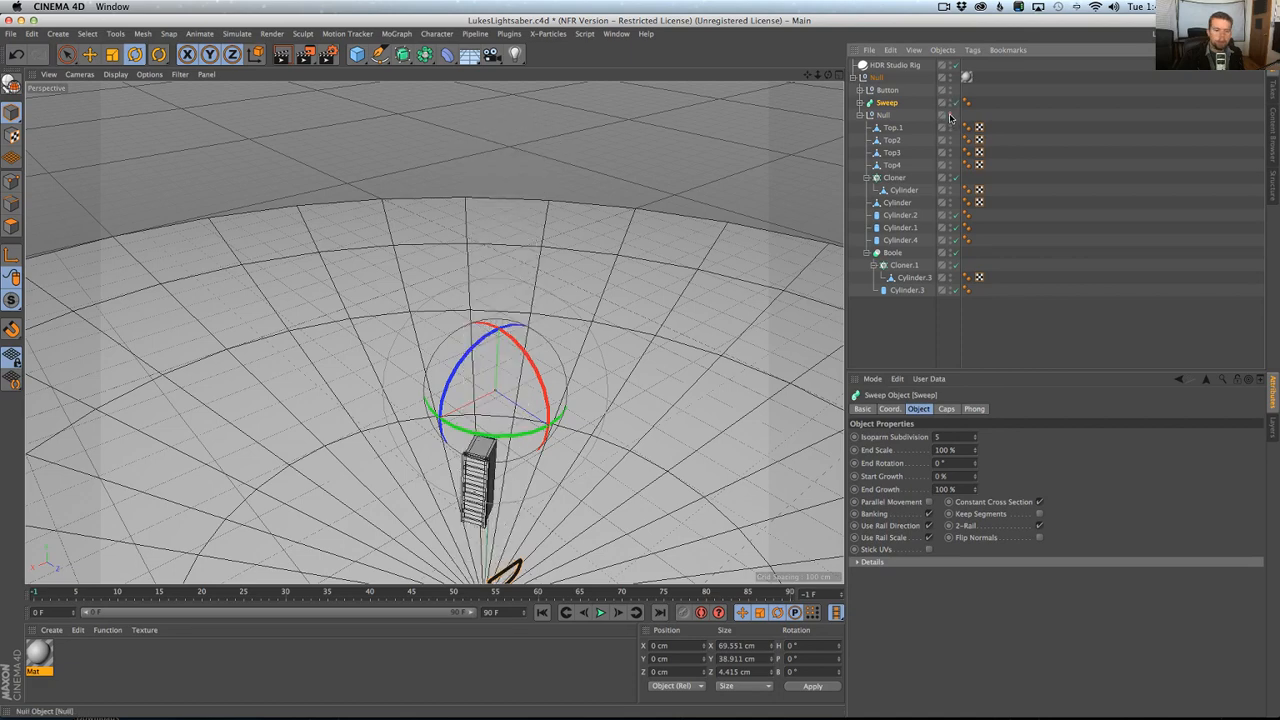
left_click(950, 115)
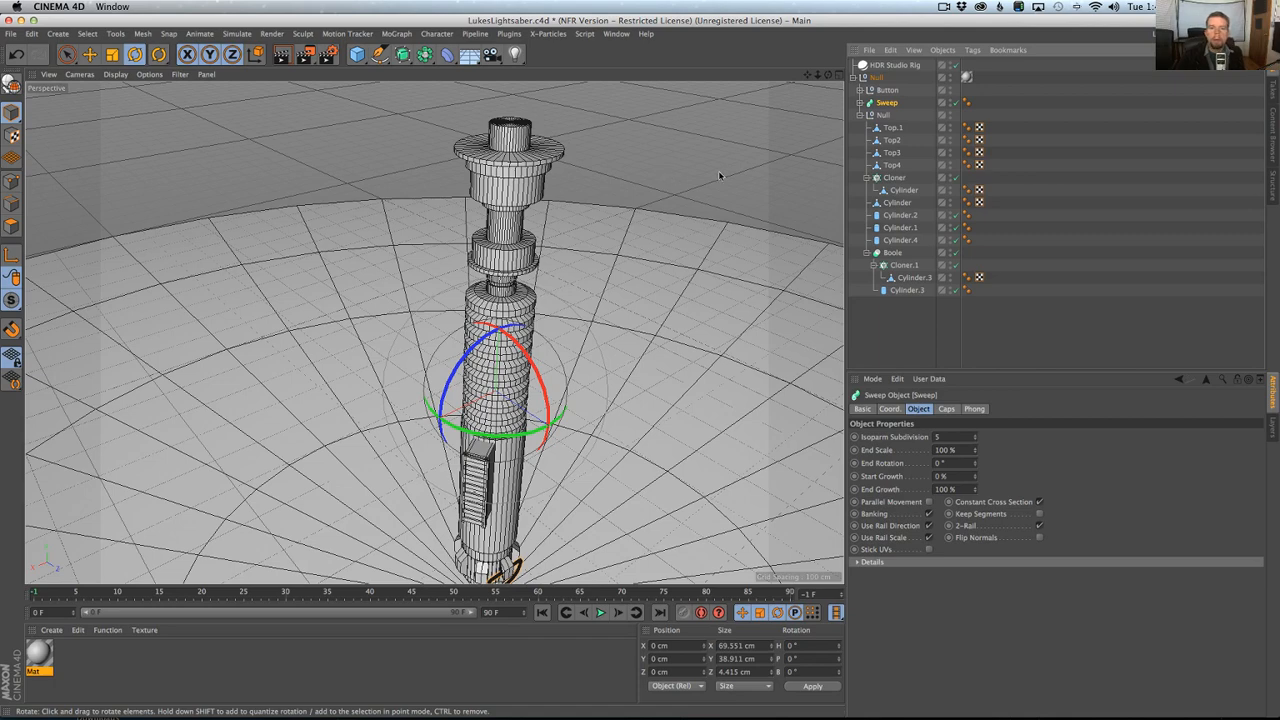
left_click_drag(718, 176, 529, 148, "alt")
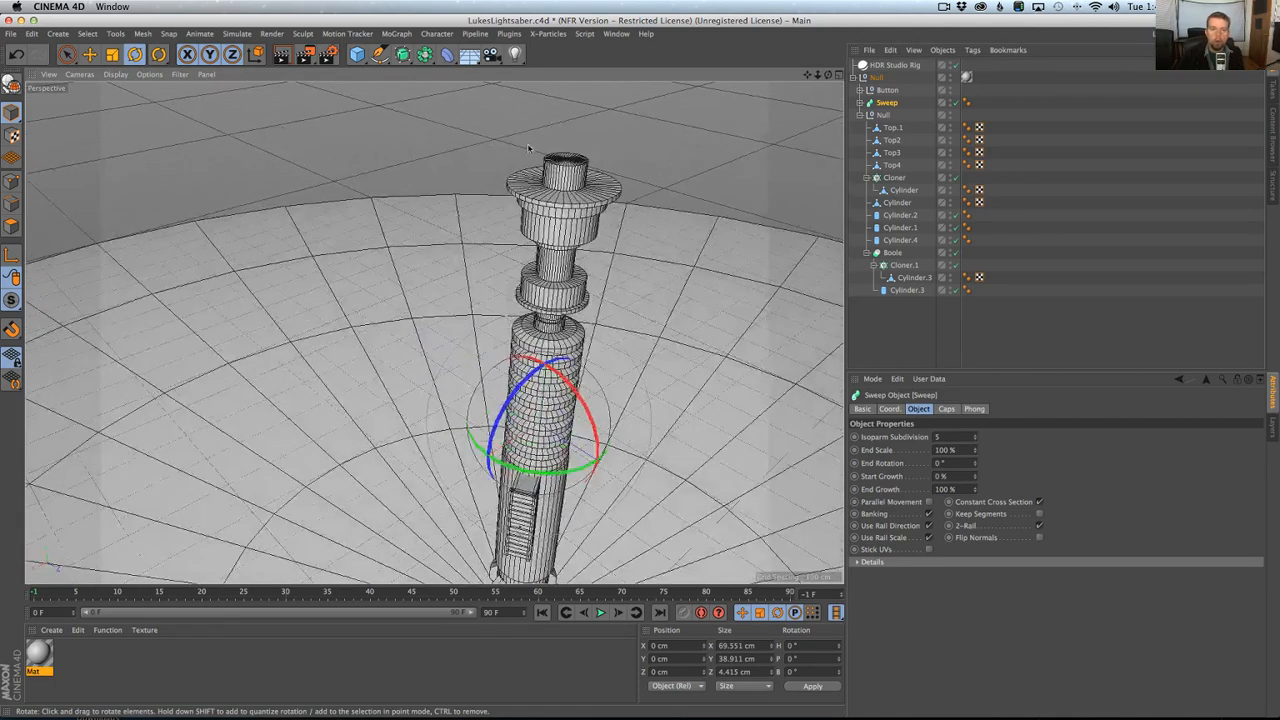
Add a Bevel deformer and place it as the first child of the inner null holding the main hilt parts.
left_click_drag(447, 54, 583, 228)
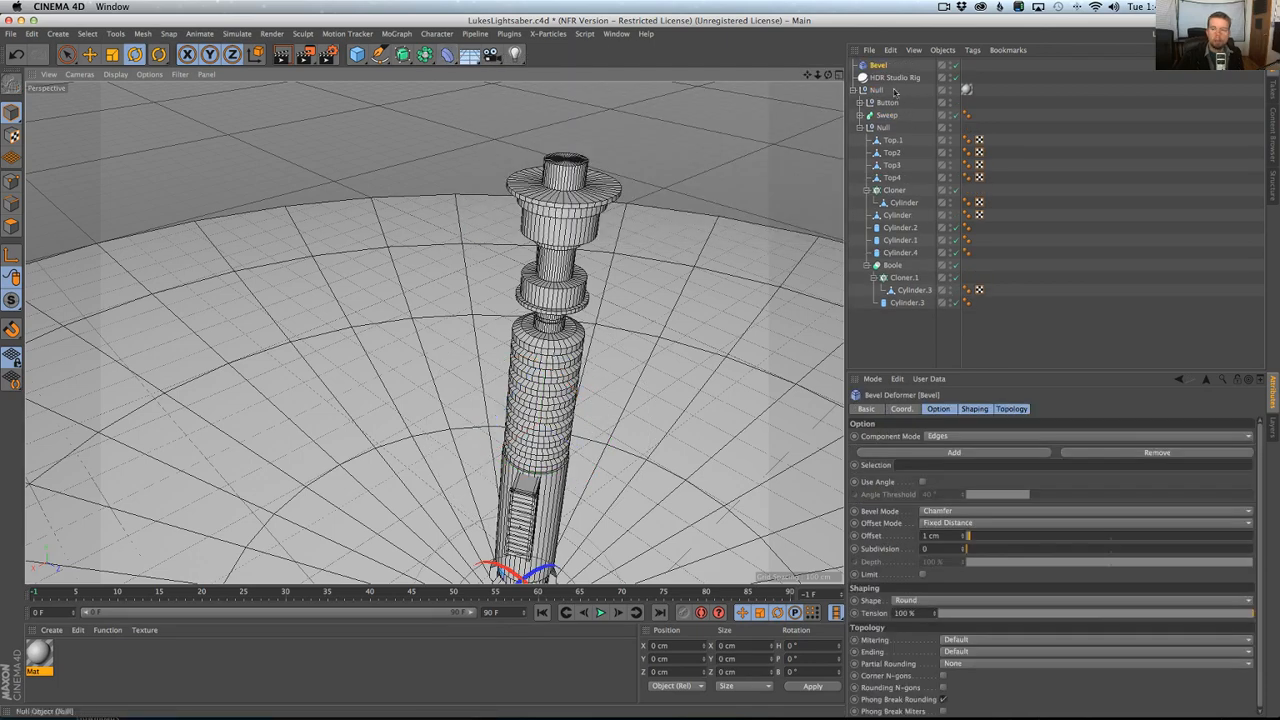
left_click_drag(878, 66, 884, 81)
left_click_drag(896, 132, 795, 50)
key("super+s")
left_click_drag(915, 104, 886, 132)
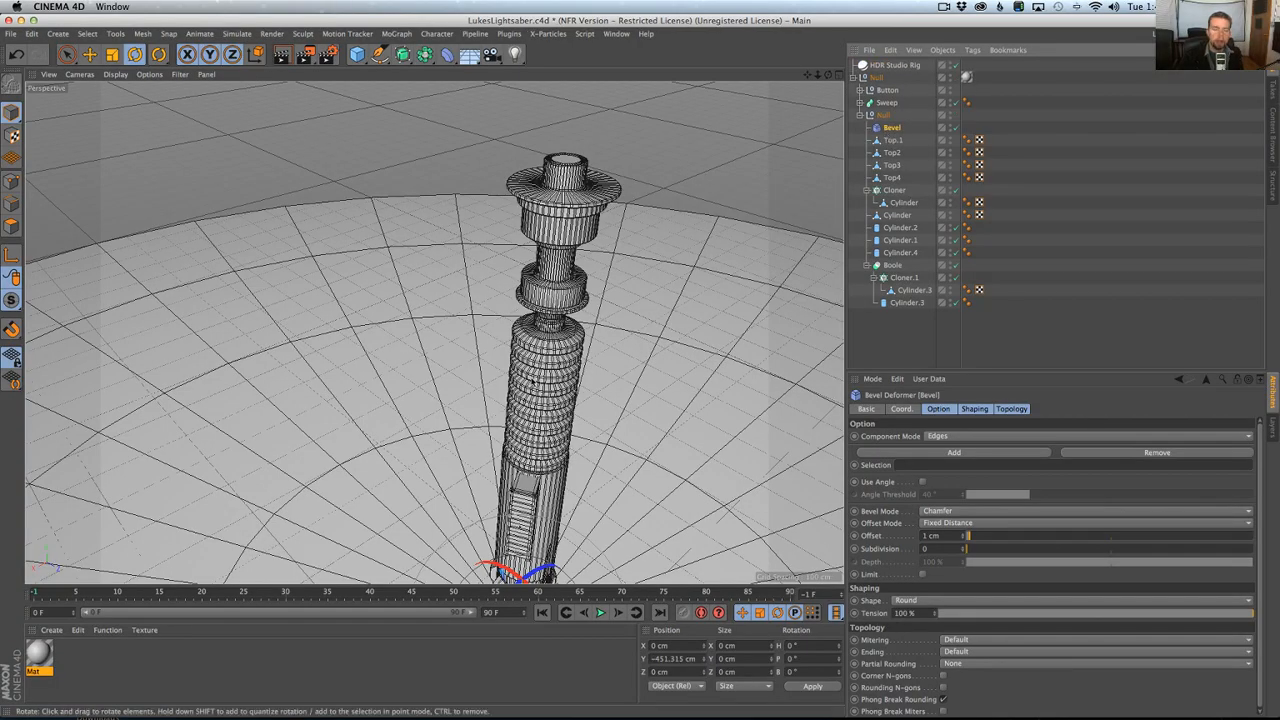
Enable Use Angle on the Bevel deformer, keeping the 40° angle threshold.
right_click_drag(532, 380, 628, 323, "alt")
left_click_drag(628, 323, 690, 330, "alt")
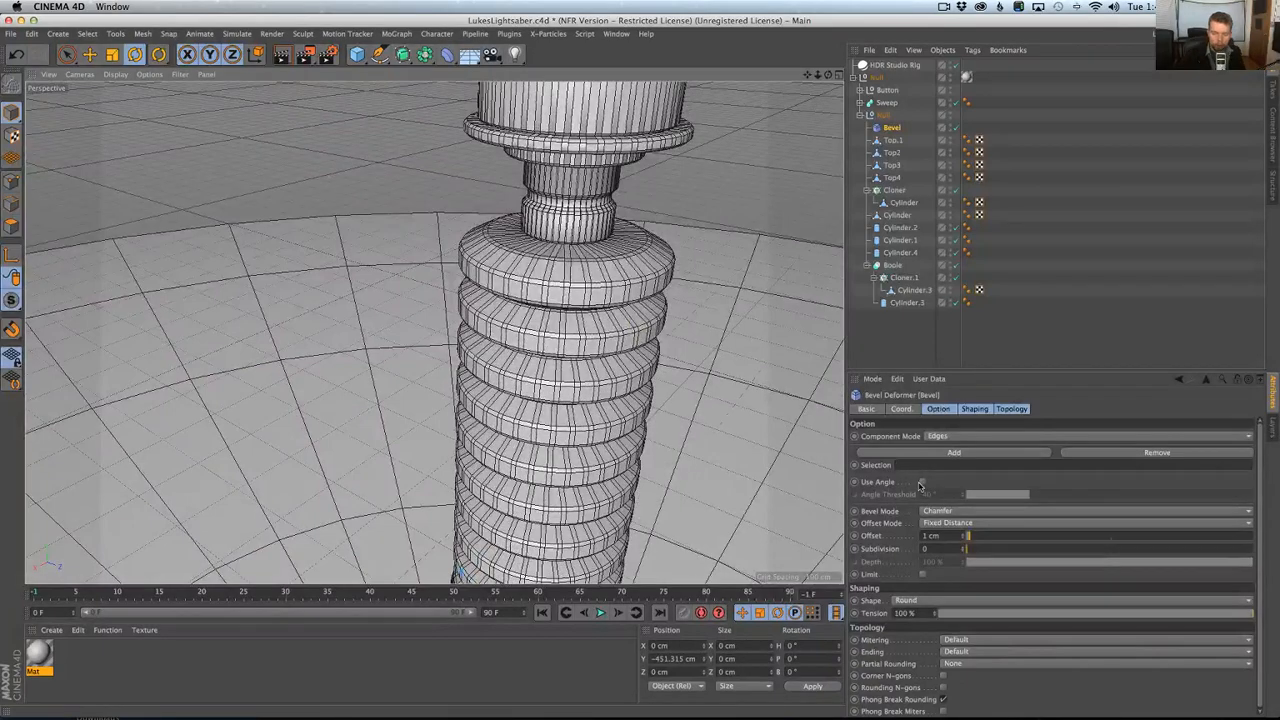
left_click(922, 482)
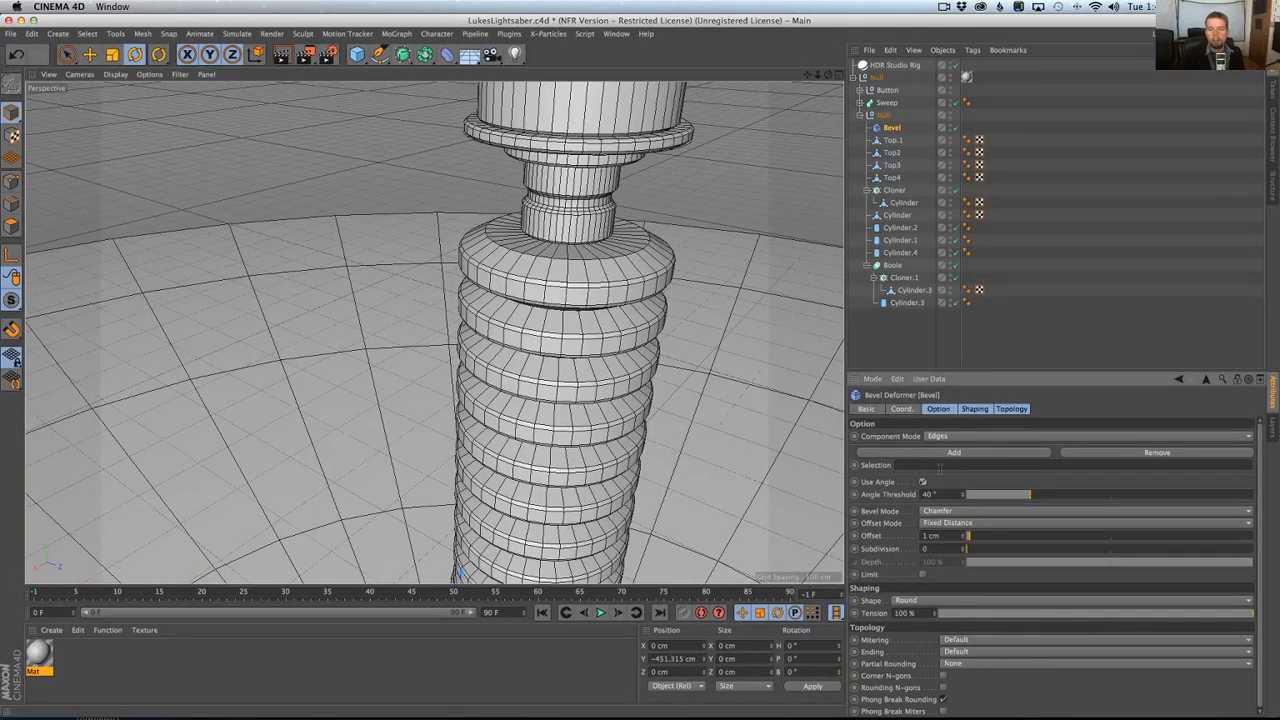
Inspect the bevelled edges along the hilt, from the neck and ribbed grip to the base clips and ring.
left_click_drag(575, 360, 549, 347, "alt")
middle_click_drag(528, 250, 600, 340, "alt")
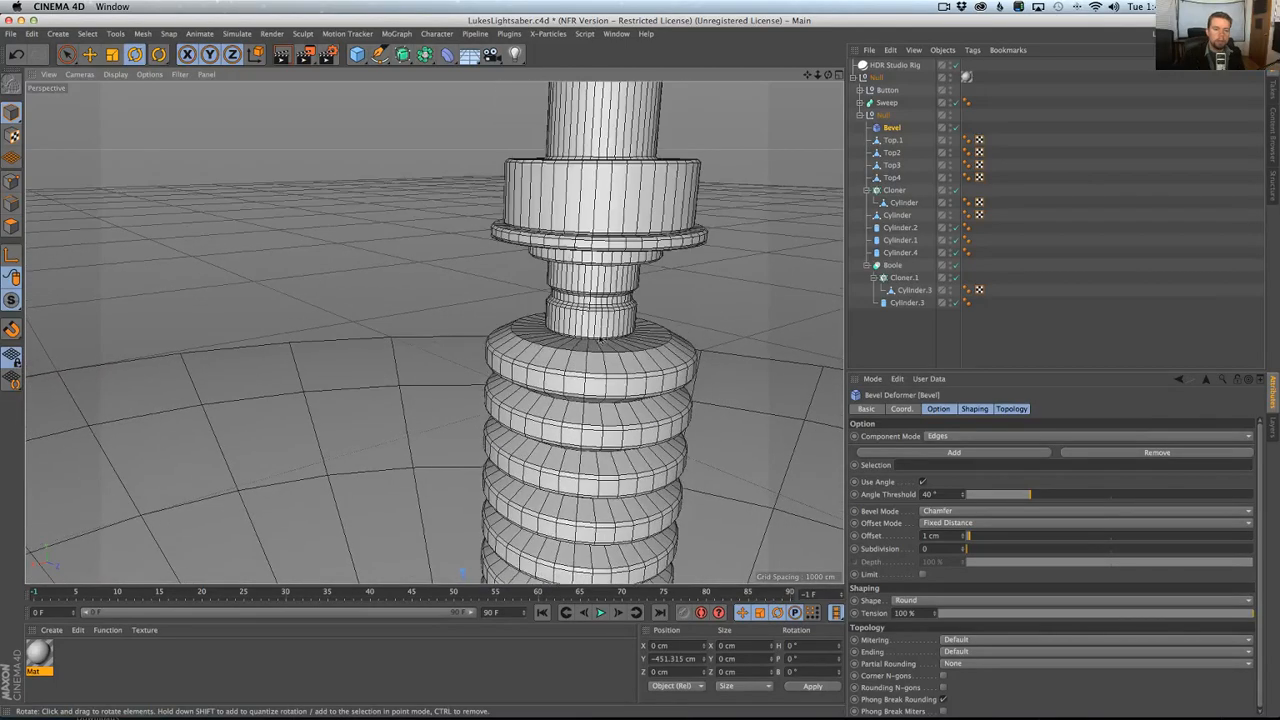
left_click_drag(565, 228, 615, 365, "alt")
middle_click_drag(615, 365, 628, 110, "alt")
left_click_drag(590, 440, 598, 477, "alt")
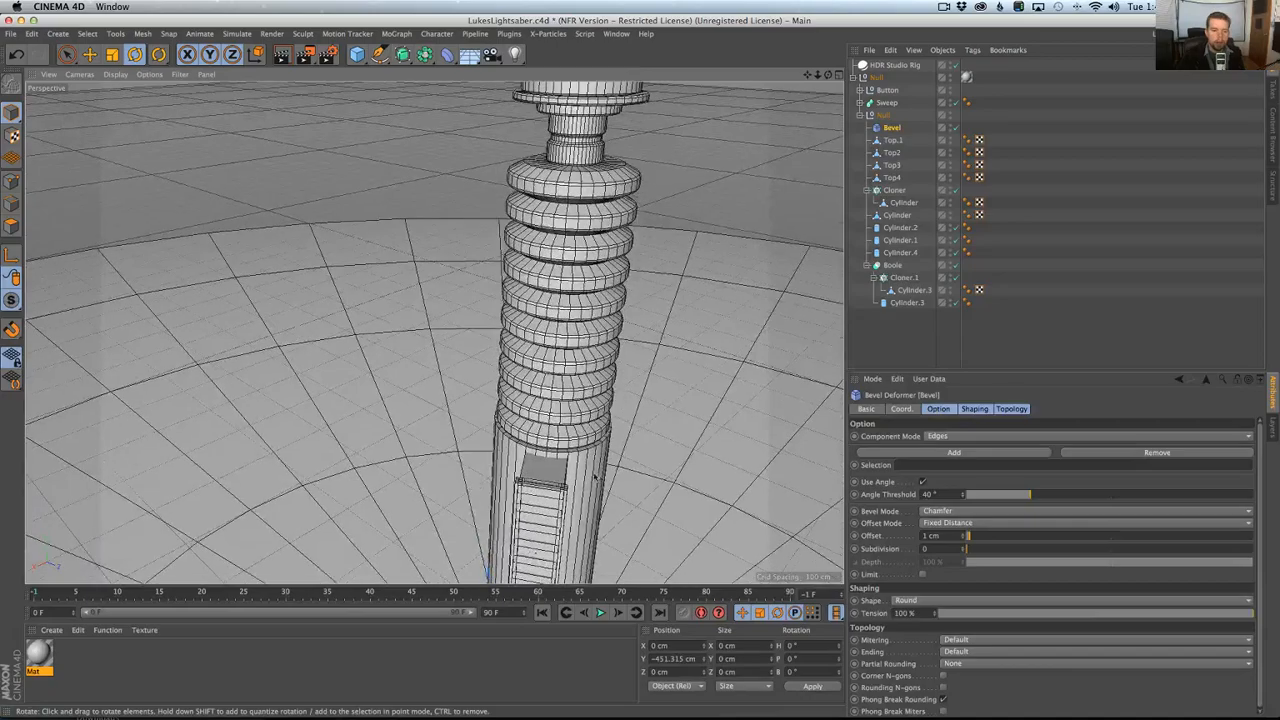
middle_click_drag(598, 477, 613, 245, "alt")
left_click_drag(613, 245, 565, 326, "alt")
middle_click_drag(565, 326, 546, 225, "alt")
right_click_drag(537, 338, 598, 340, "alt")
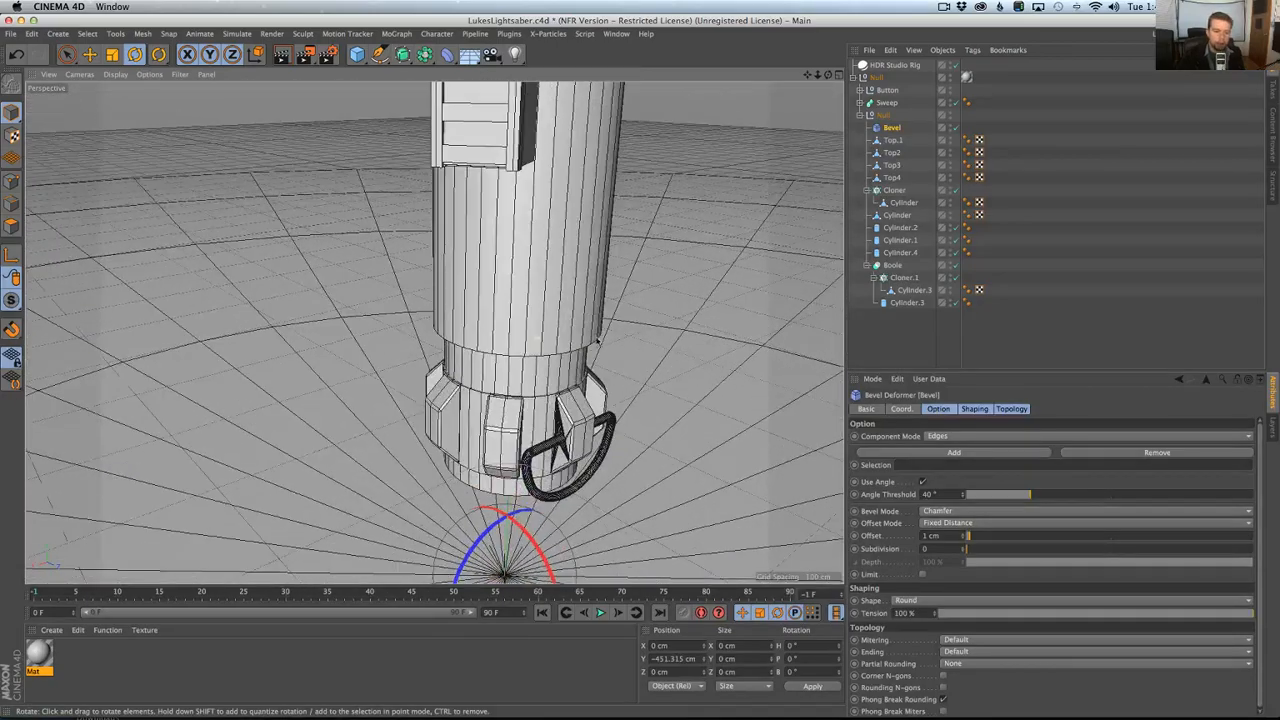
mouse_move(497, 432)
left_mouse_down("alt")
mouse_move(505, 400)
mouse_move(485, 423)
left_mouse_up("alt")
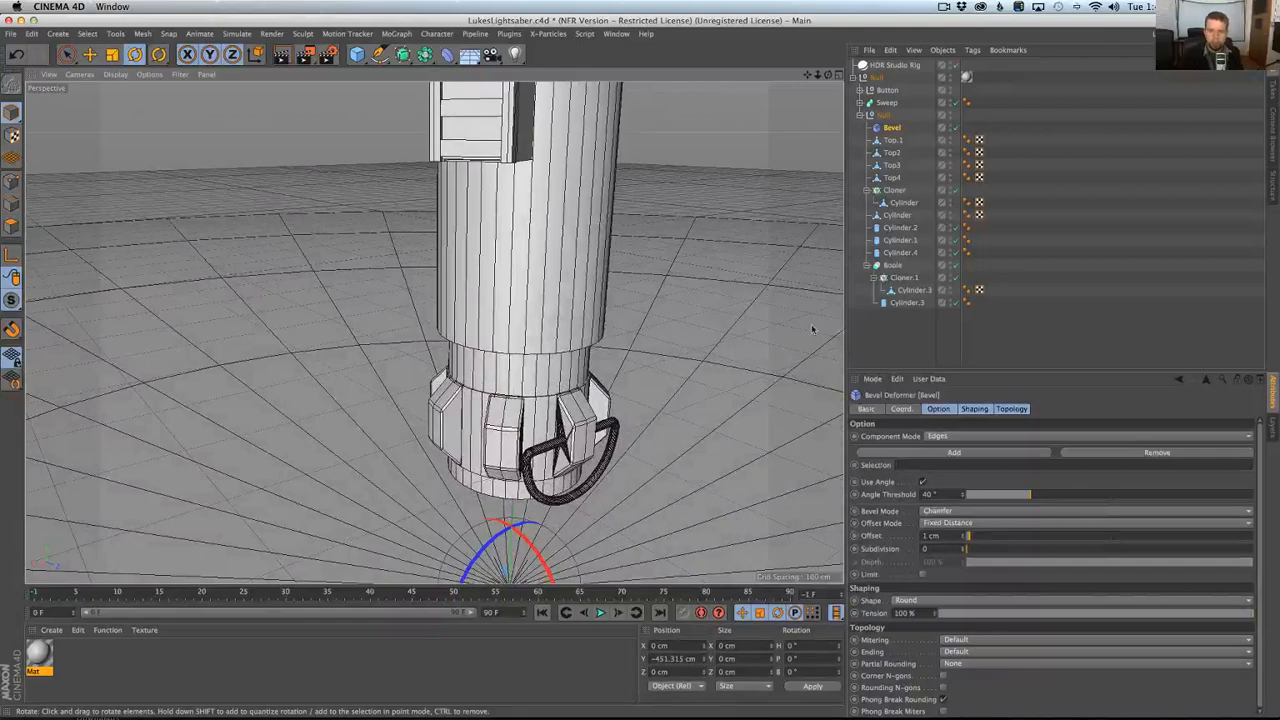
left_click(899, 228)
left_click_drag(651, 374, 581, 176, "alt")
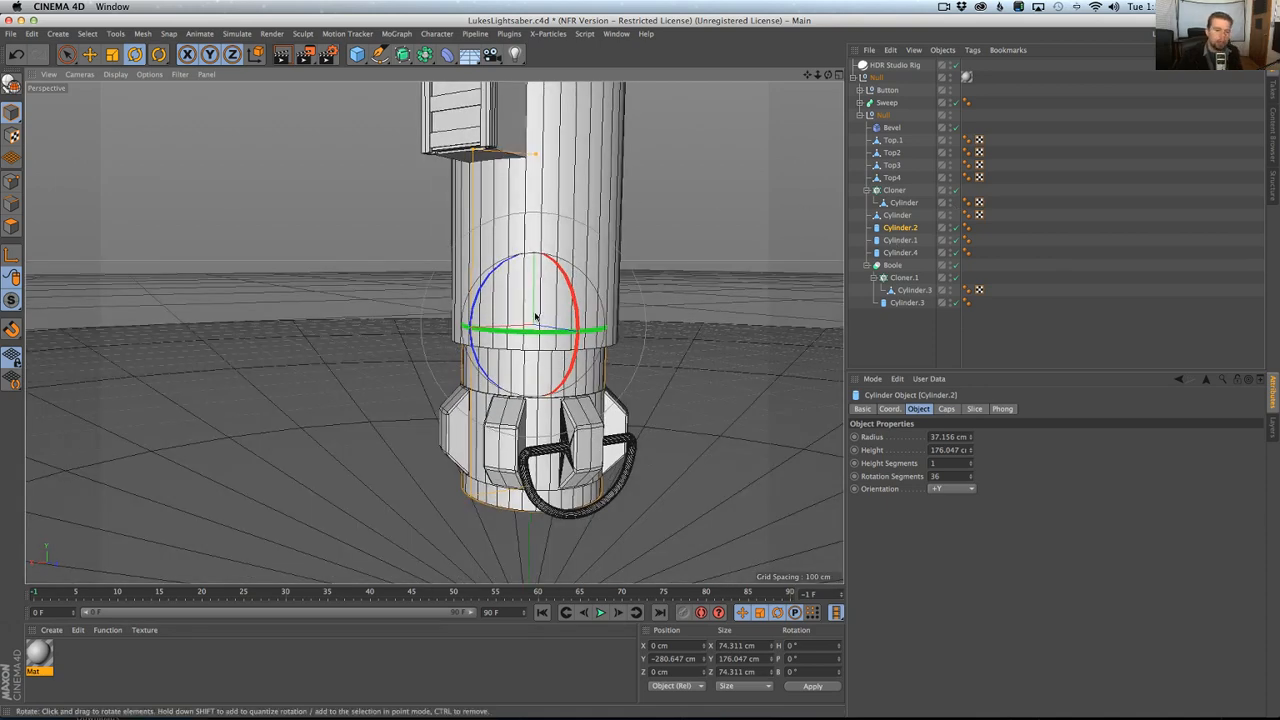
left_click_drag(535, 318, 532, 360, "alt")
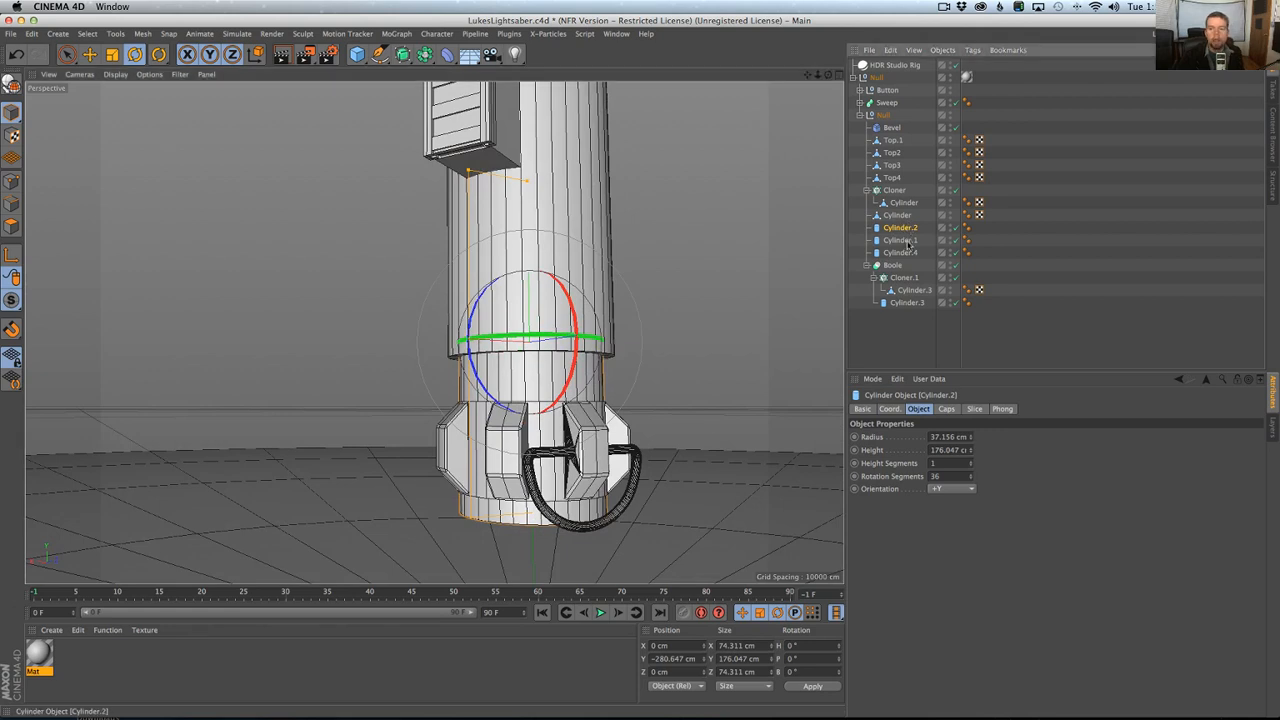
left_click(906, 241, "shift")
left_click(903, 253, "shift")
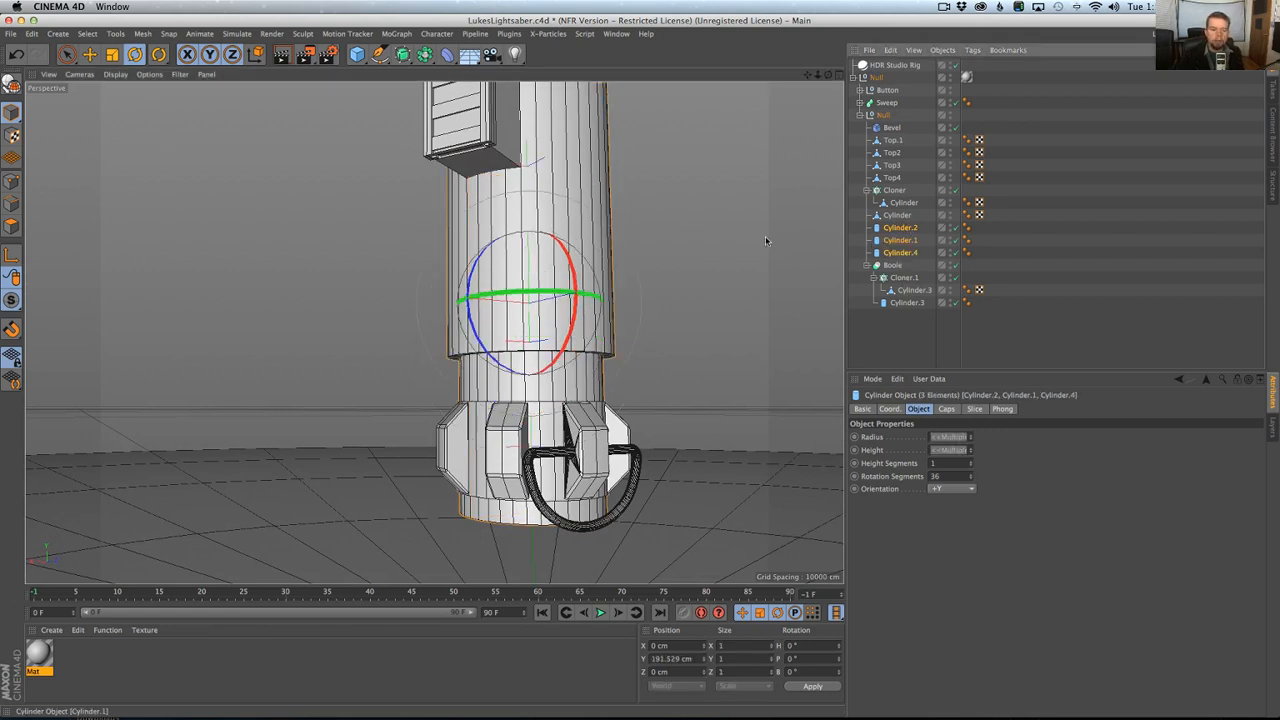
left_click(425, 54)
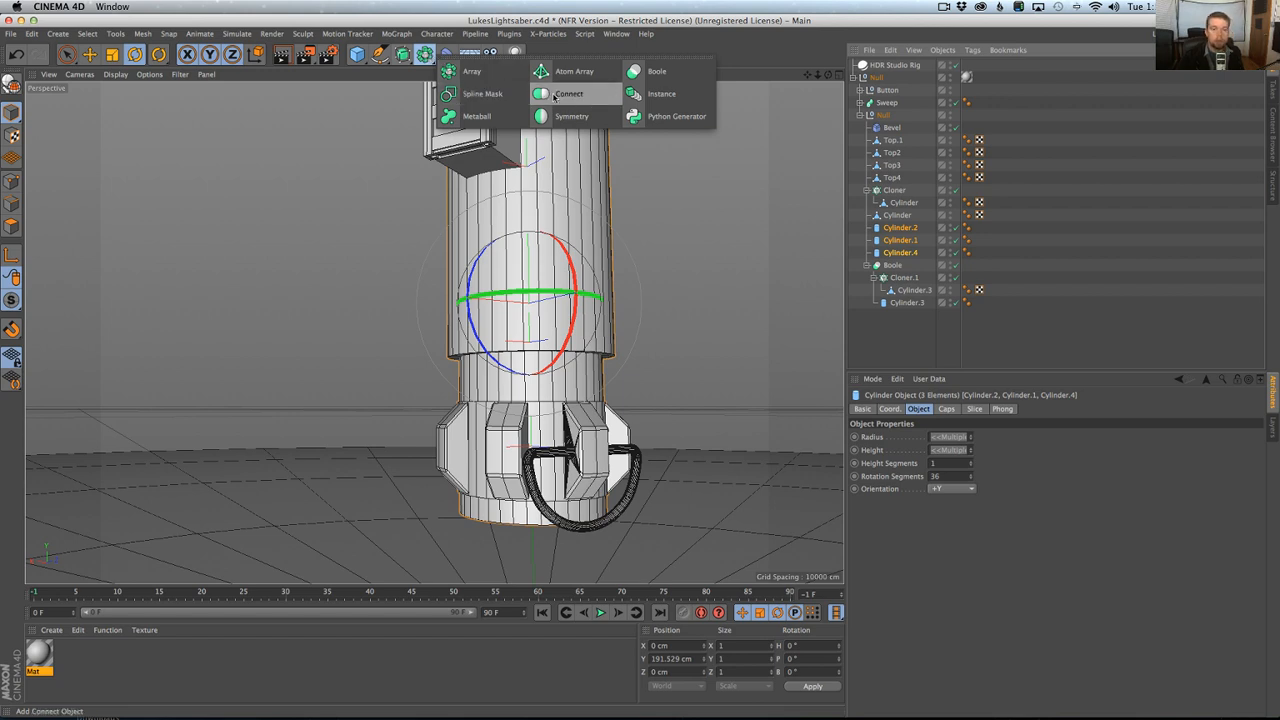
left_click(553, 96)
key("super+z")
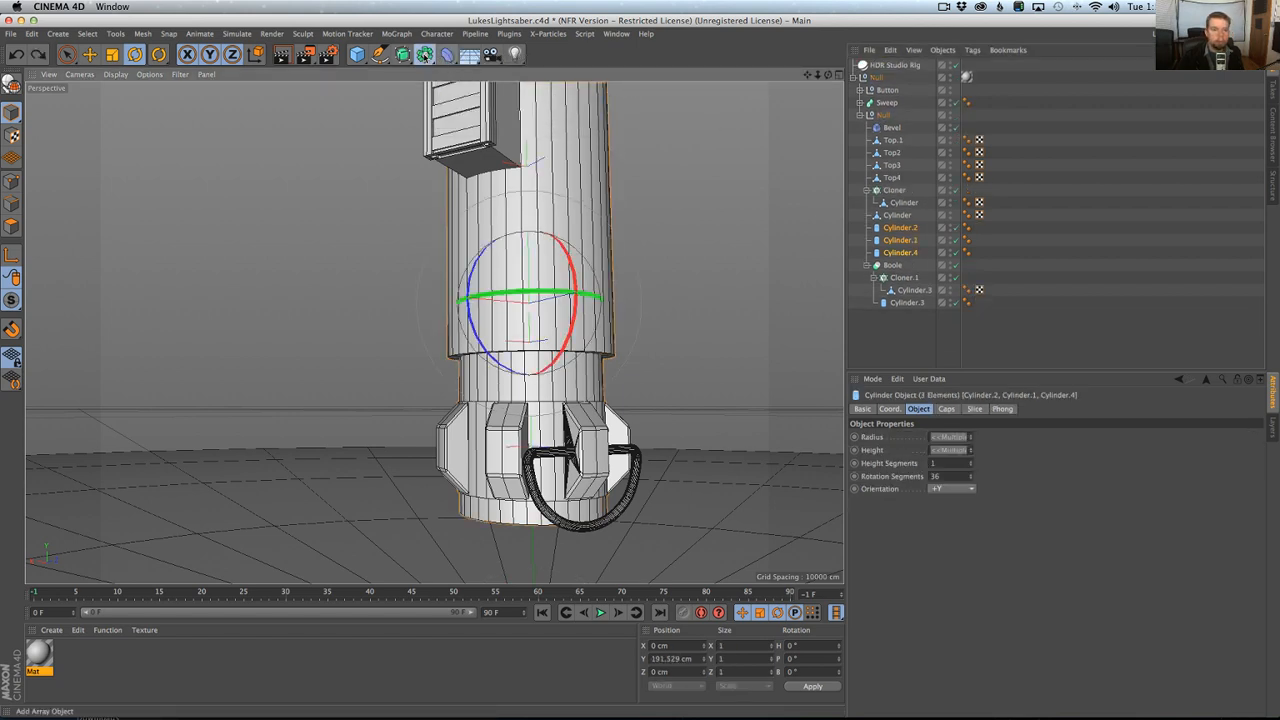
left_click(425, 54)
left_click(538, 96)
key("super+z")
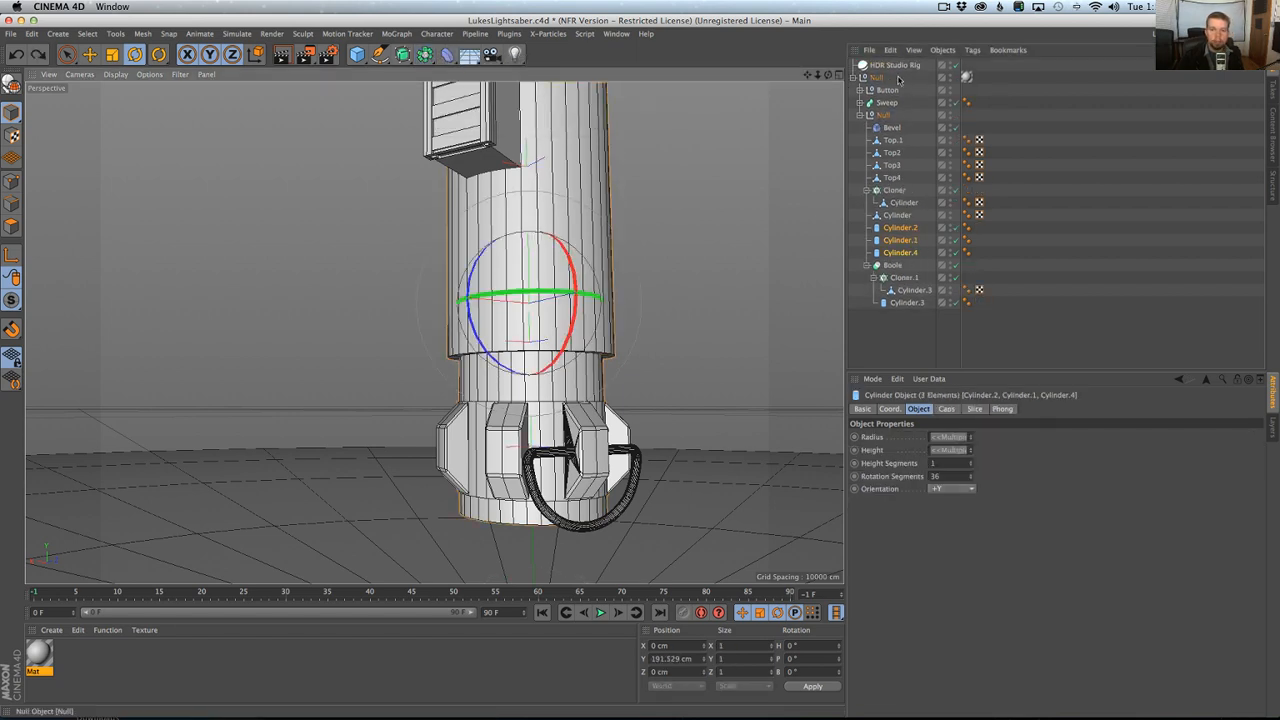
Add a Connect object and place it inside the inner null, directly above Cylinder.2.
left_click(404, 54)
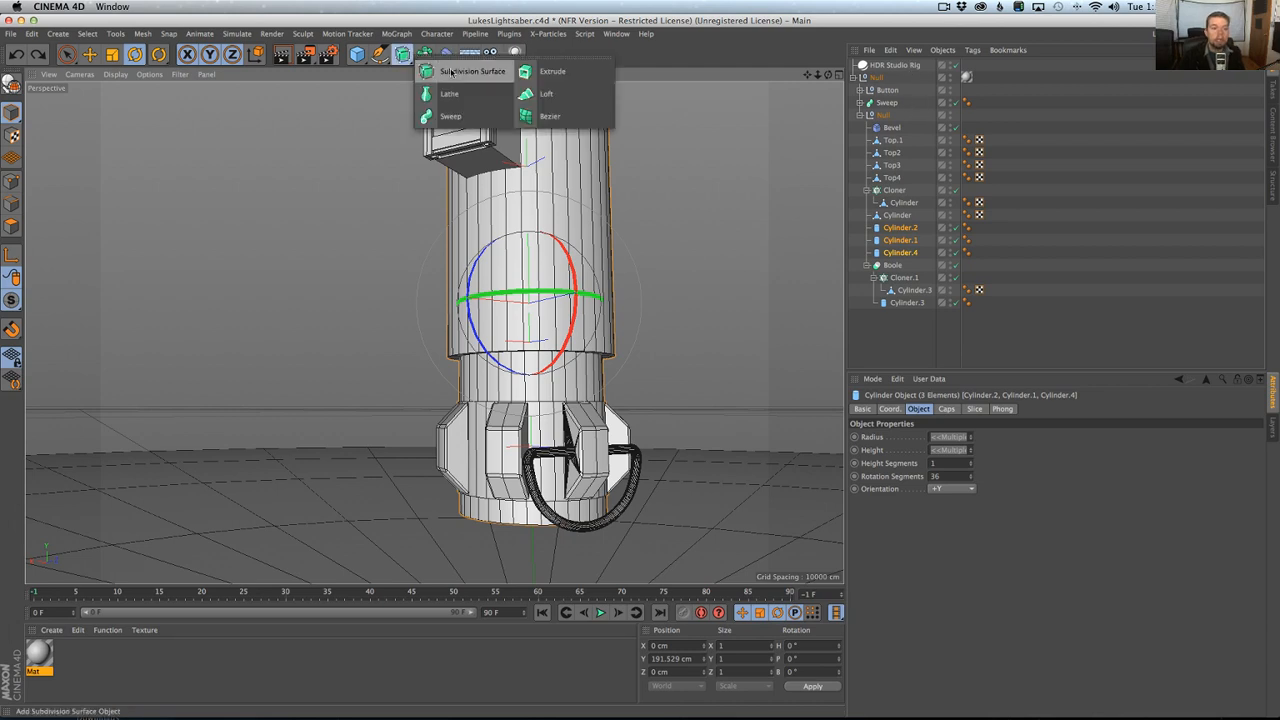
left_click(425, 54)
left_click(540, 94)
left_click_drag(878, 65, 905, 127)
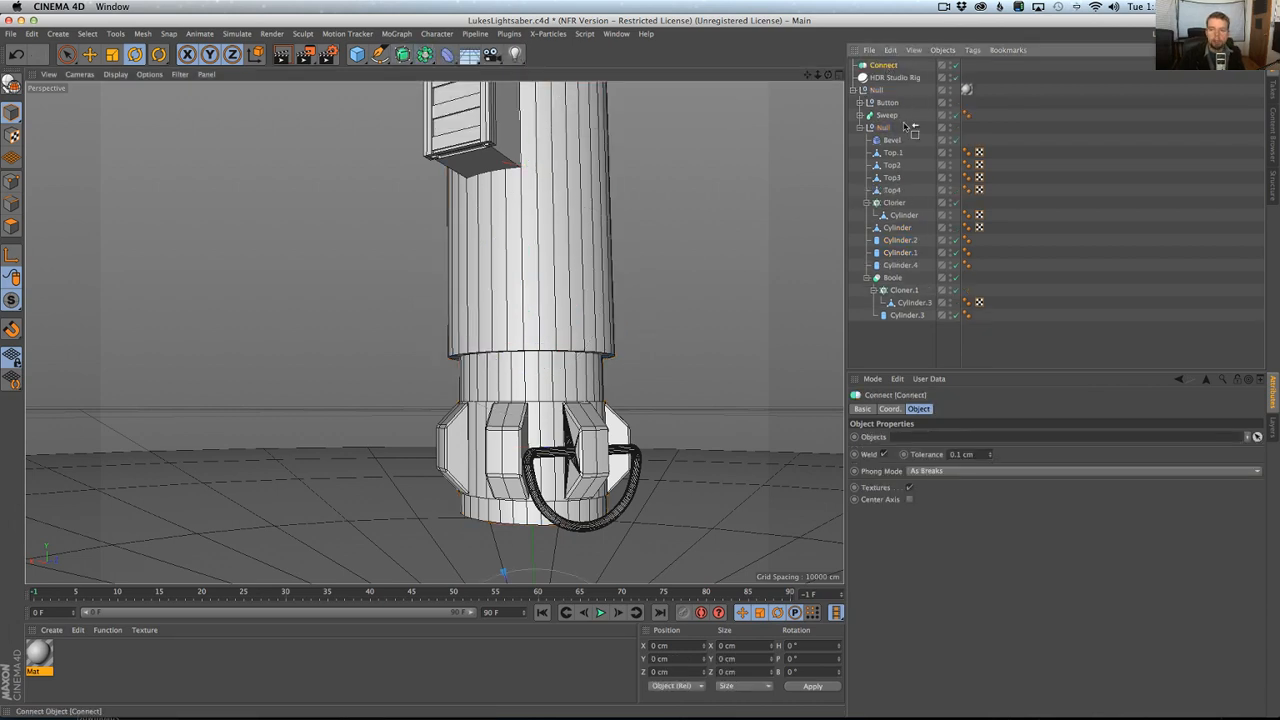
left_click_drag(899, 238, 896, 240)
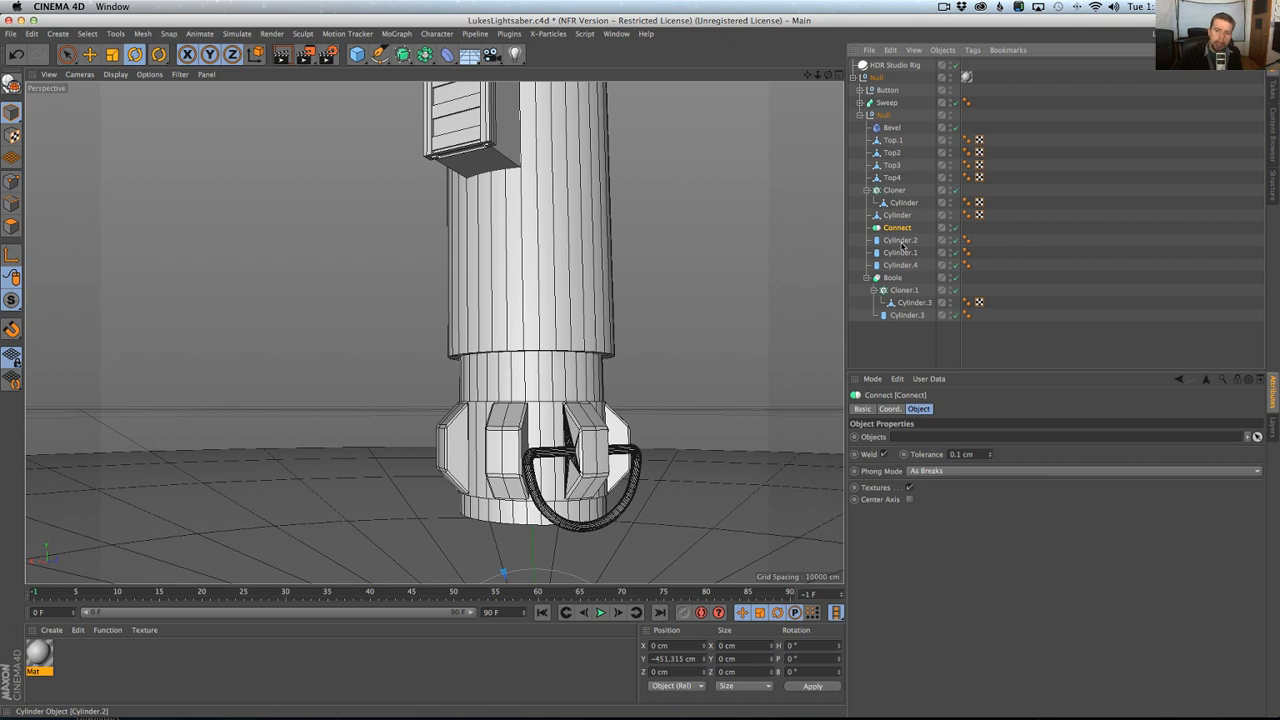
Make Cylinder.2, Cylinder.1 and Cylinder.4 children of the Connect object, then select the Connect object.
left_click(902, 244)
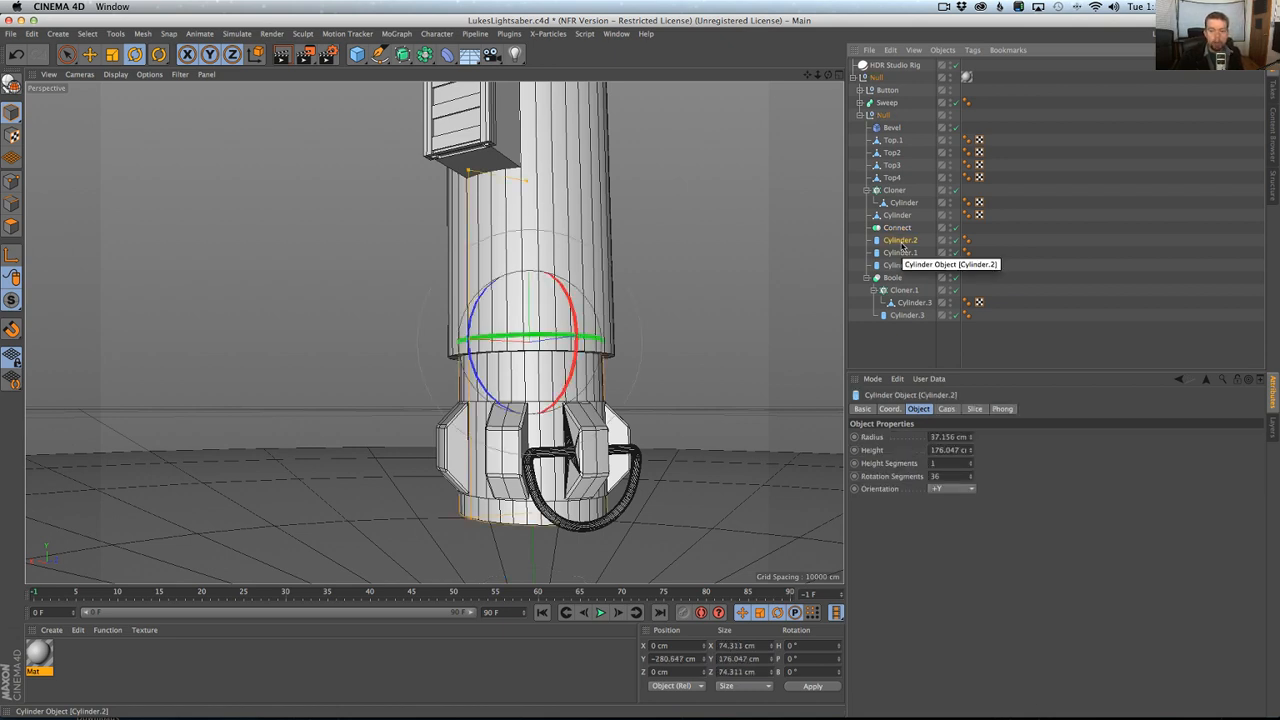
left_click(900, 252)
left_click(897, 265)
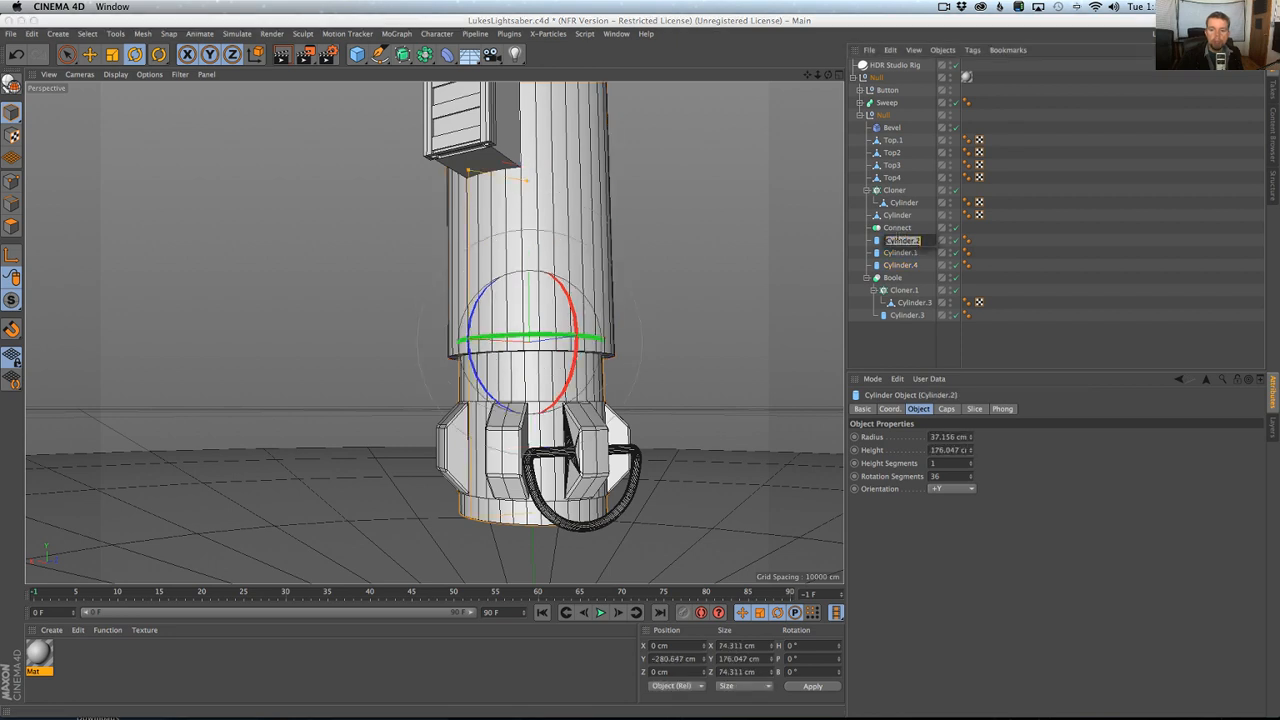
left_click(893, 243, "shift")
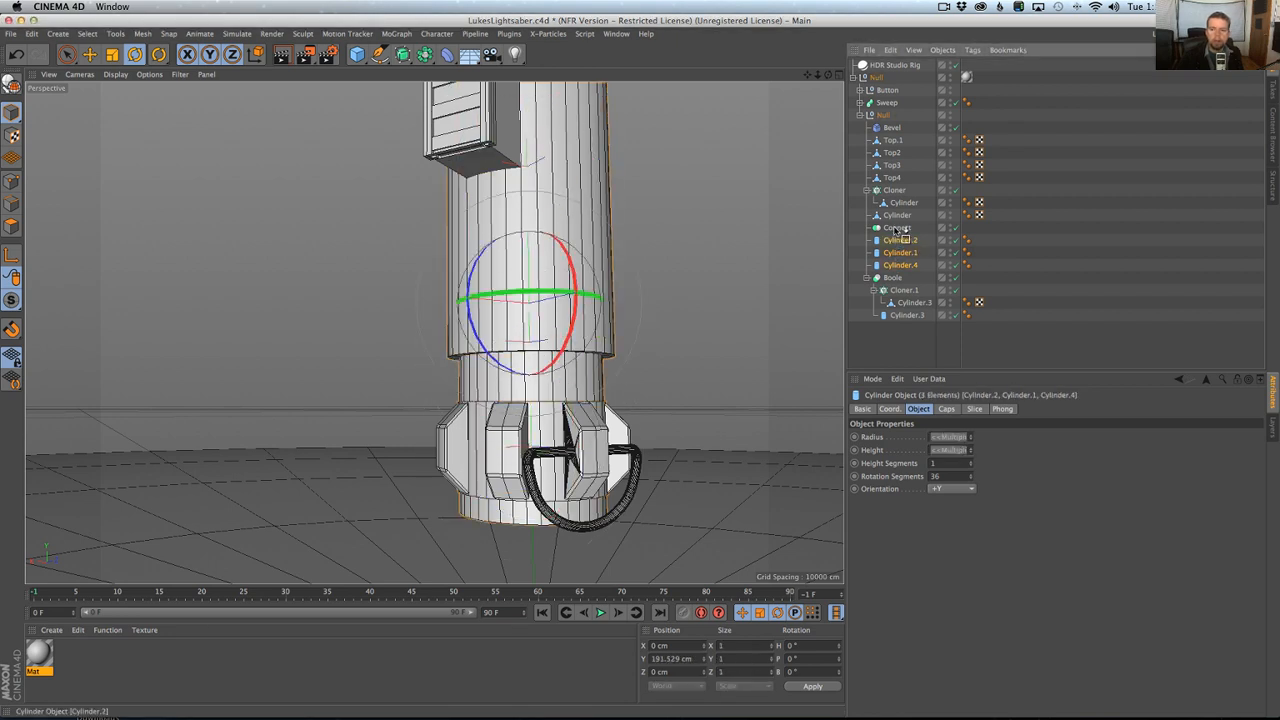
left_click_drag(897, 229, 898, 228)
left_click(898, 228)
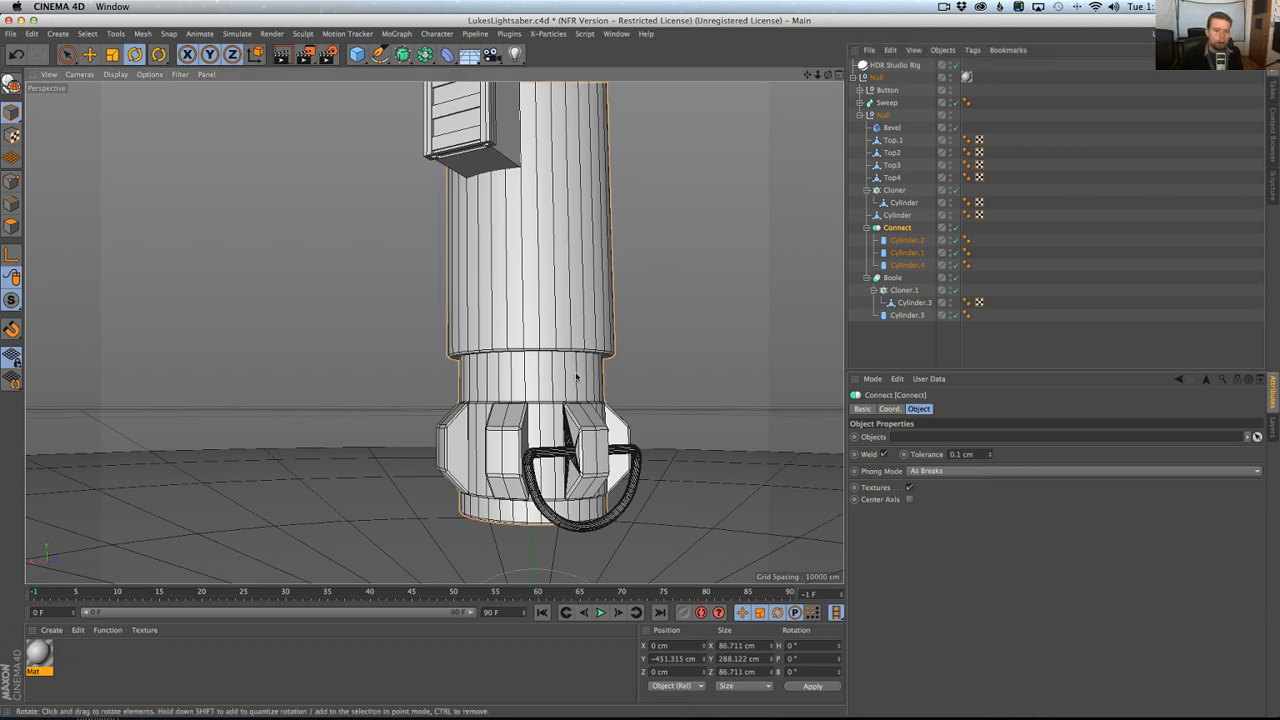
Examine the bevelled edges of the connected body cylinders and the rest of the hilt, from base to emitter.
left_click_drag(553, 378, 448, 237, "alt")
left_click_drag(492, 412, 593, 380, "alt")
scroll(593, 380, "down", 5)
middle_click_drag(592, 356, 565, 438, "alt")
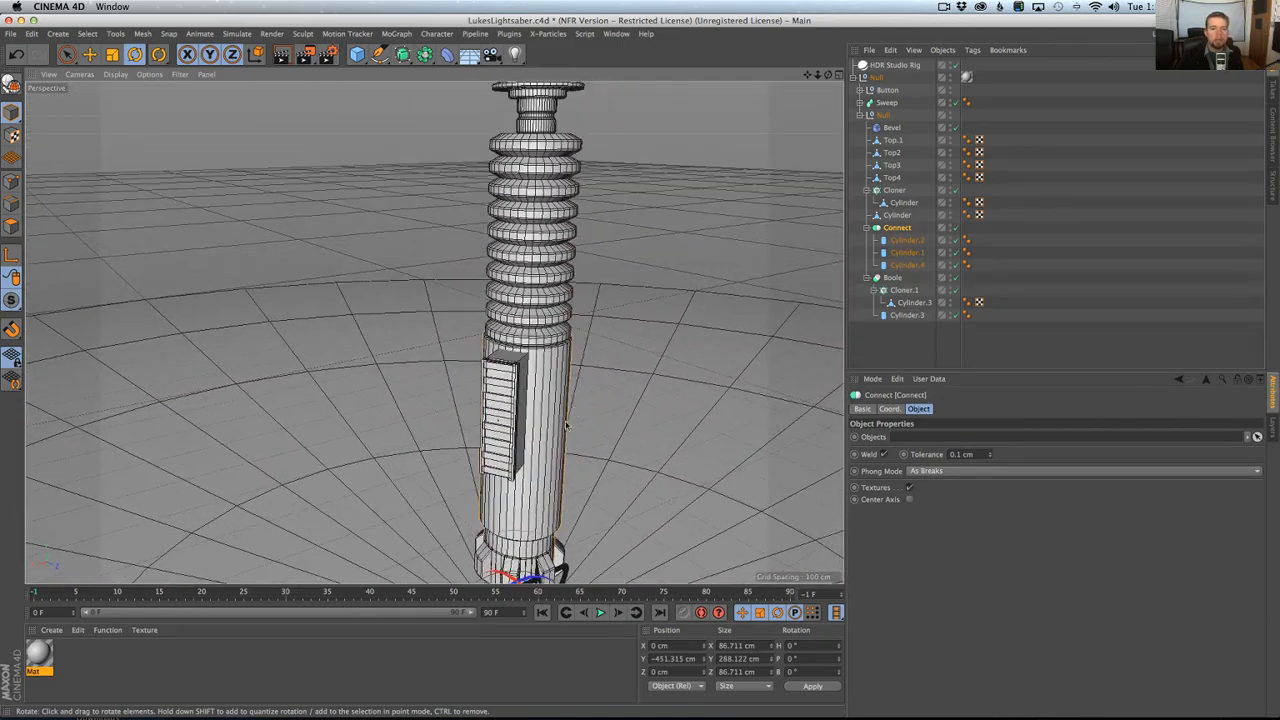
left_click_drag(565, 438, 549, 371, "alt")
middle_click_drag(414, 261, 475, 468, "alt")
scroll(475, 468, "down", 3)
left_click_drag(468, 400, 474, 470, "alt")
scroll(434, 333, "down", 2)
left_click_drag(434, 333, 465, 432, "alt")
middle_click_drag(464, 430, 522, 316, "alt")
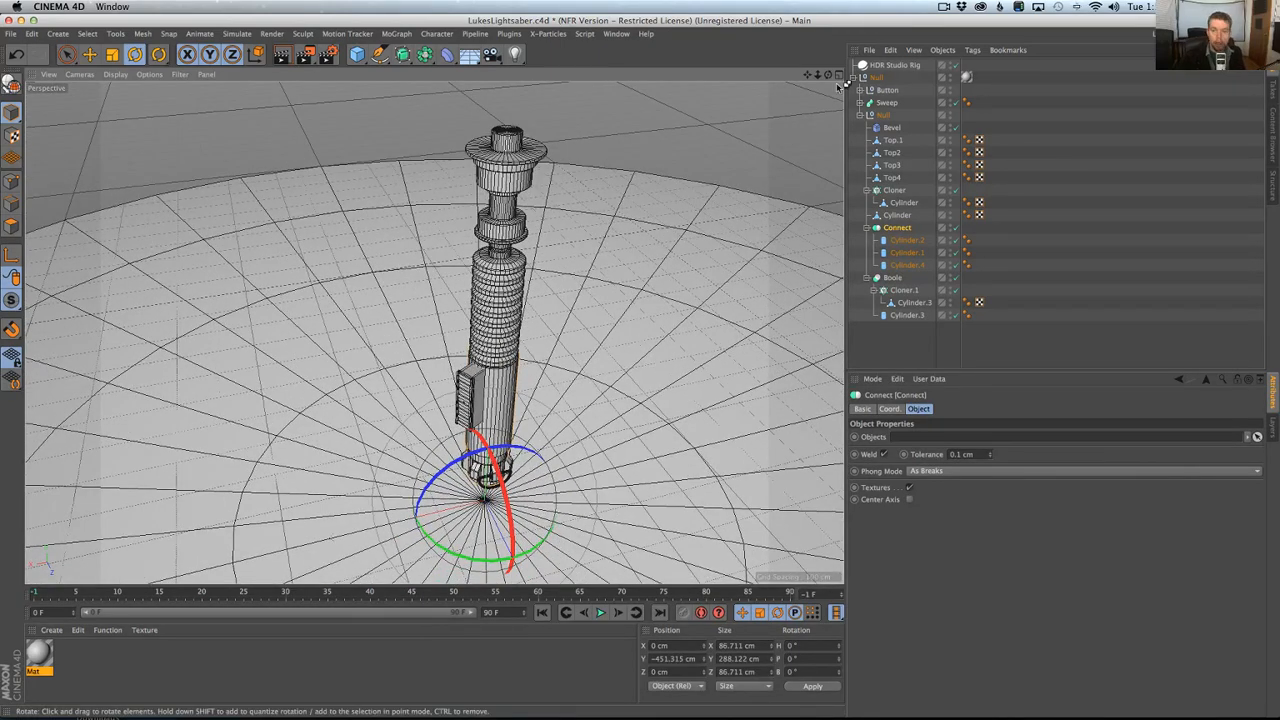
Insert the HDR Studio Rig's render presets and activate the GI Medium preset in the render settings.
left_click(885, 65)
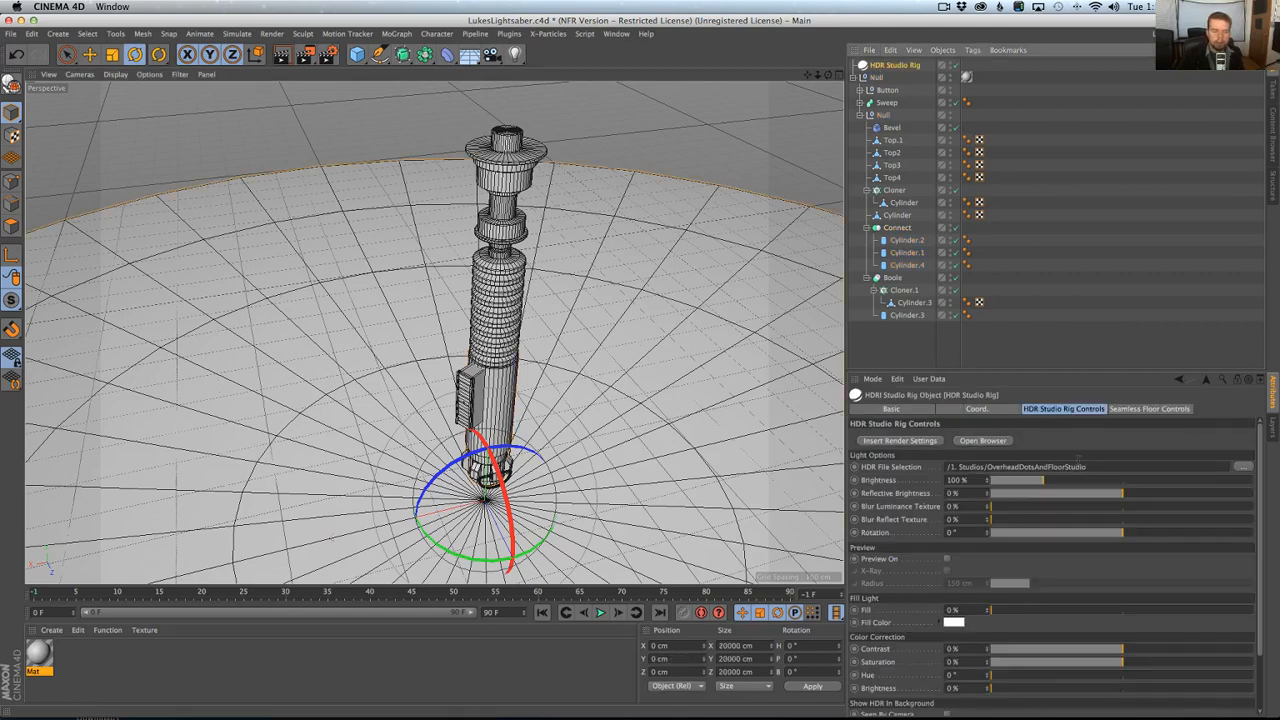
left_click(920, 441)
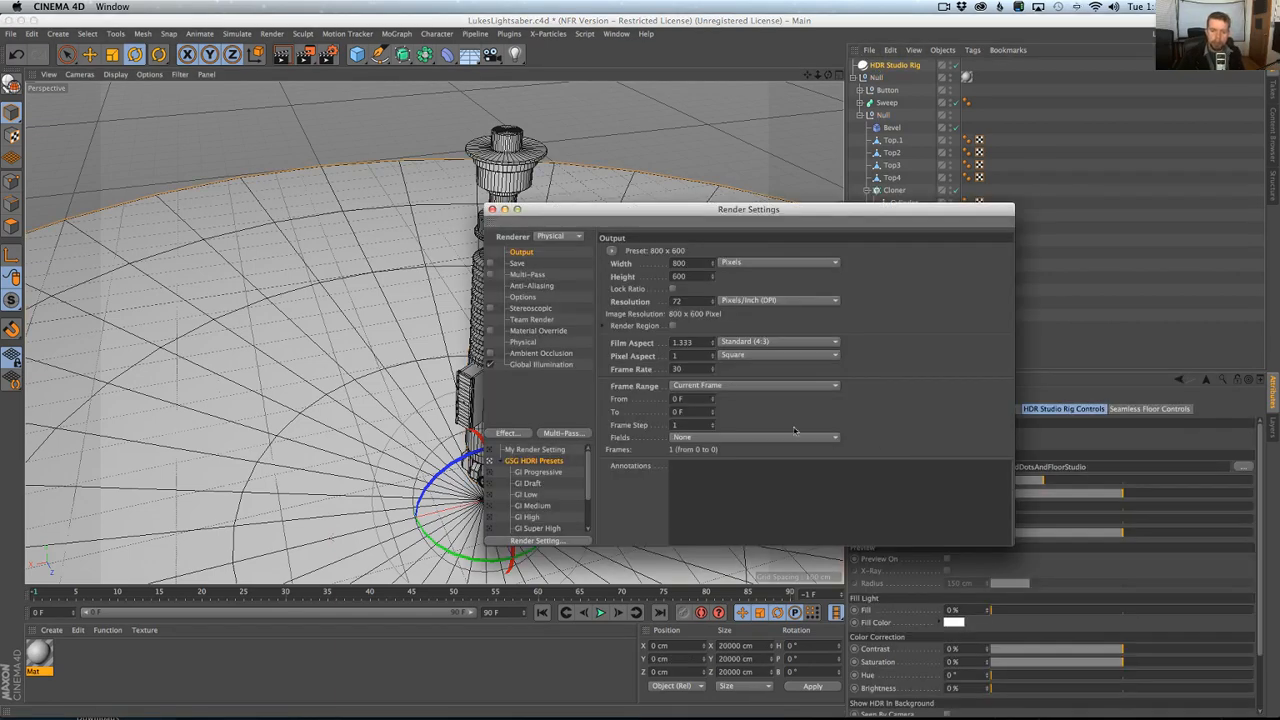
left_click(509, 509)
left_click(491, 210)
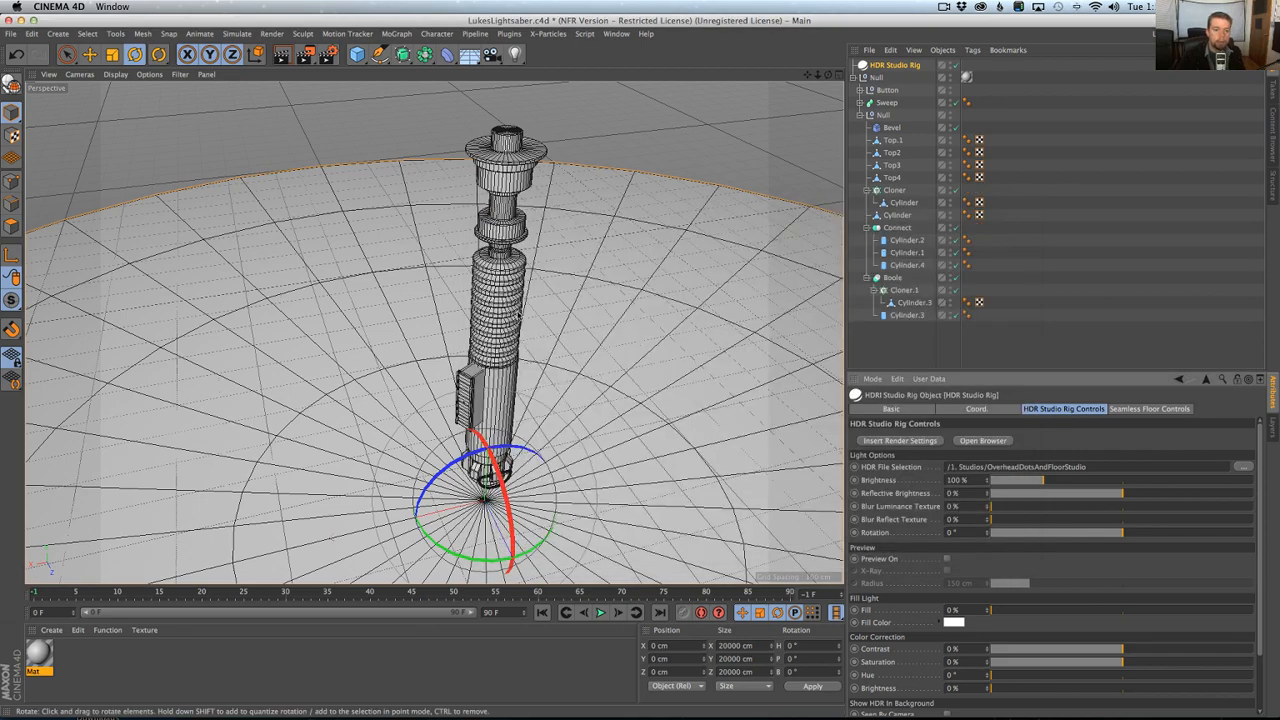
Render a preview of the full hilt standing on the studio floor in the perspective view.
left_click_drag(520, 312, 529, 303, "alt")
right_click_drag(529, 303, 522, 312, "alt")
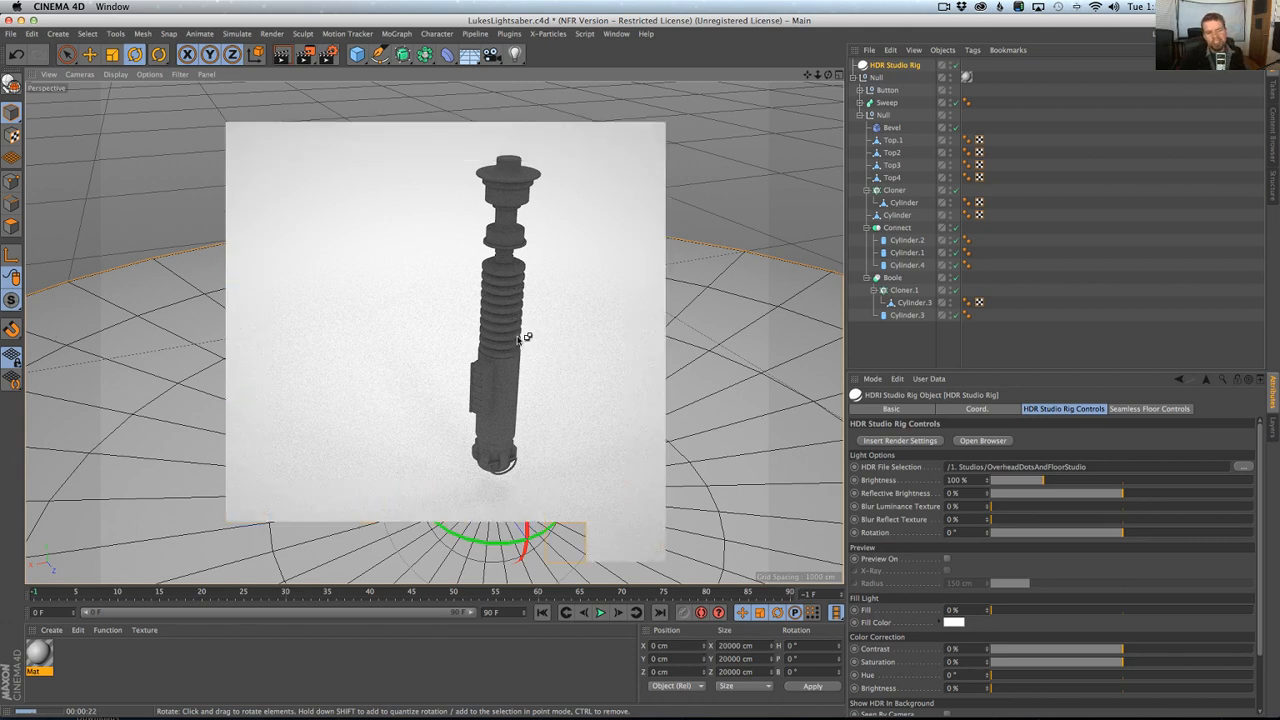
mouse_move(512, 337)
left_mouse_down("alt")
mouse_move(502, 367)
mouse_move(491, 337)
left_mouse_up("alt")
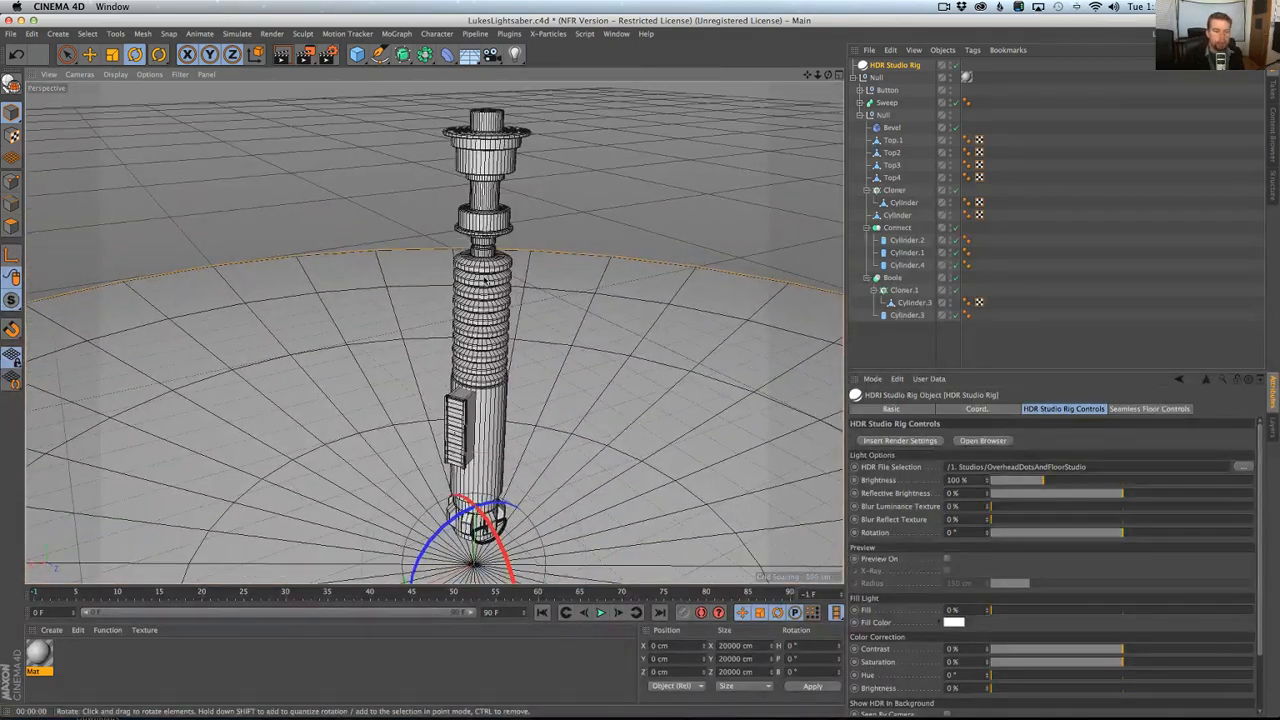
left_click_drag(485, 282, 490, 318, "alt")
left_click(1056, 263)
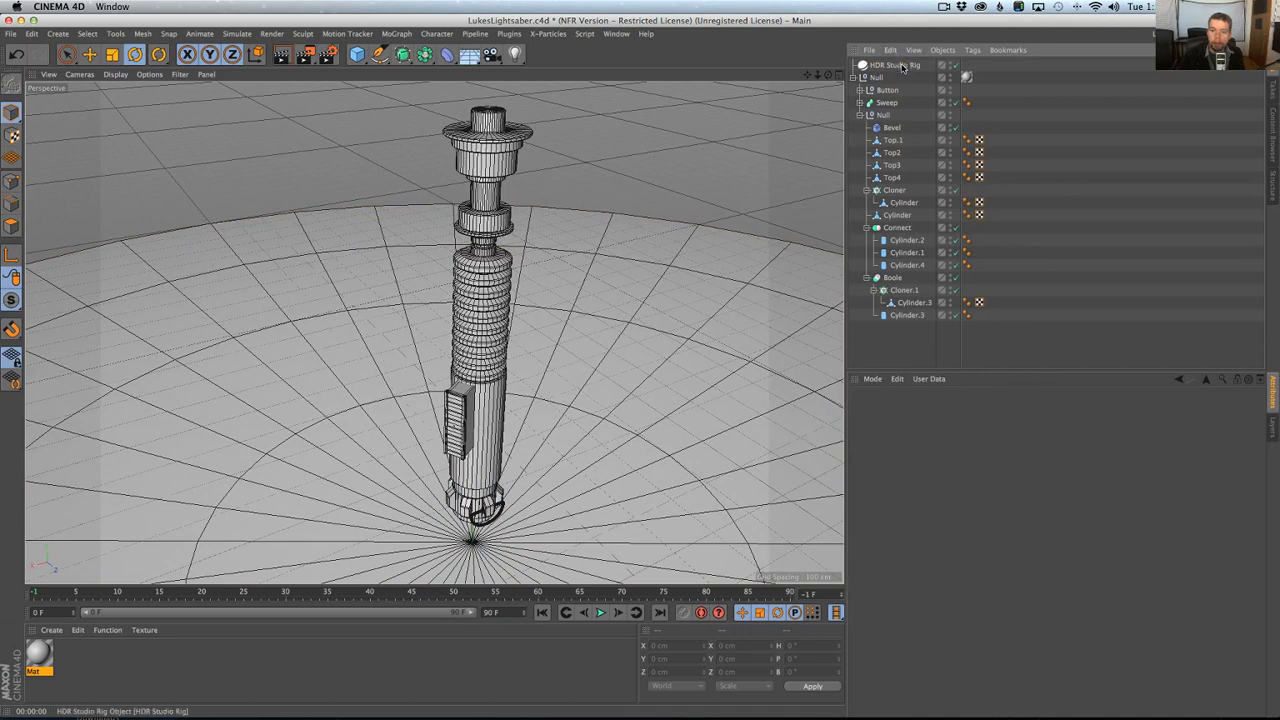
Set the HDR Studio Rig's lighting image to RingStudio from the 1. Studios collection.
left_click(905, 65)
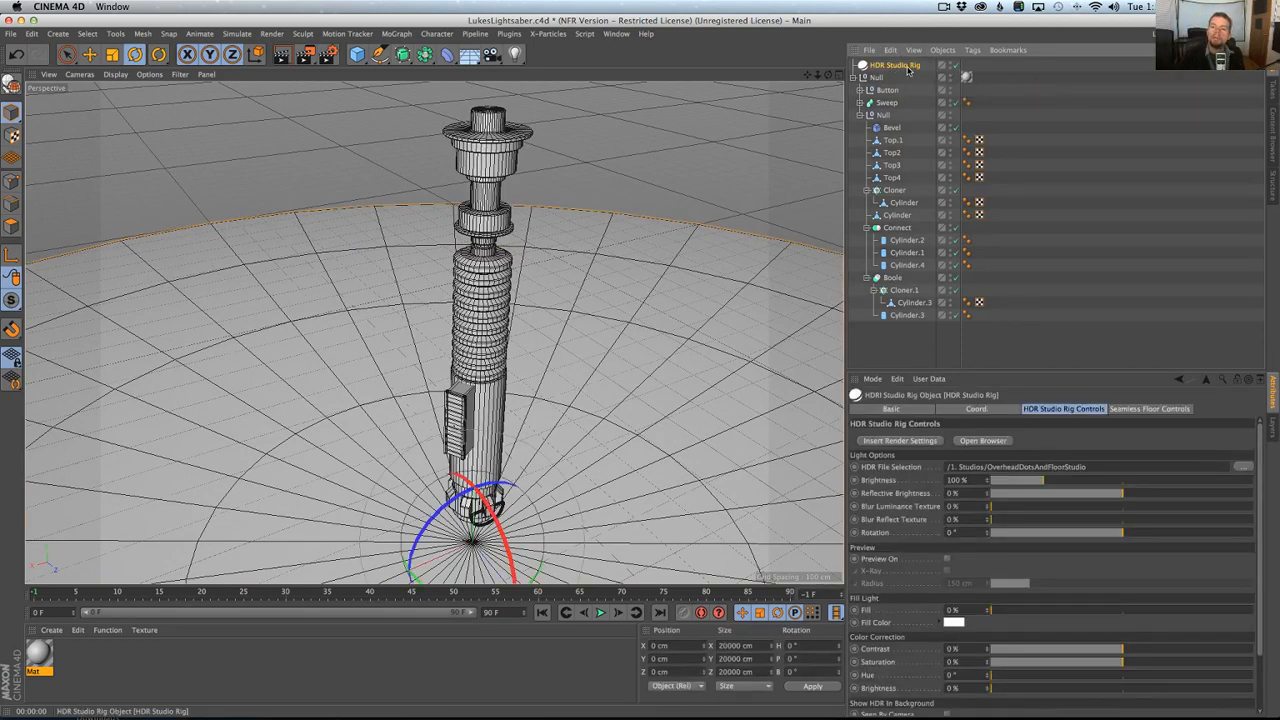
left_click(981, 440)
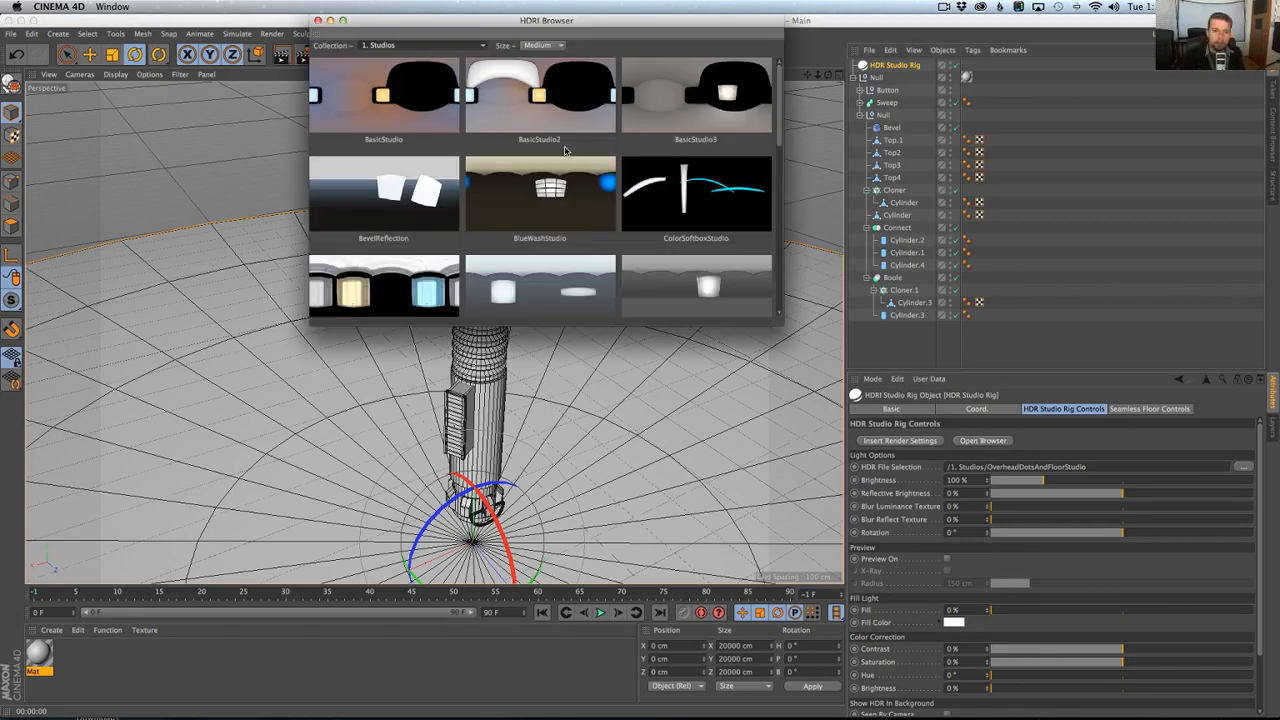
left_click_drag(773, 325, 914, 548)
scroll(781, 380, "down", 5)
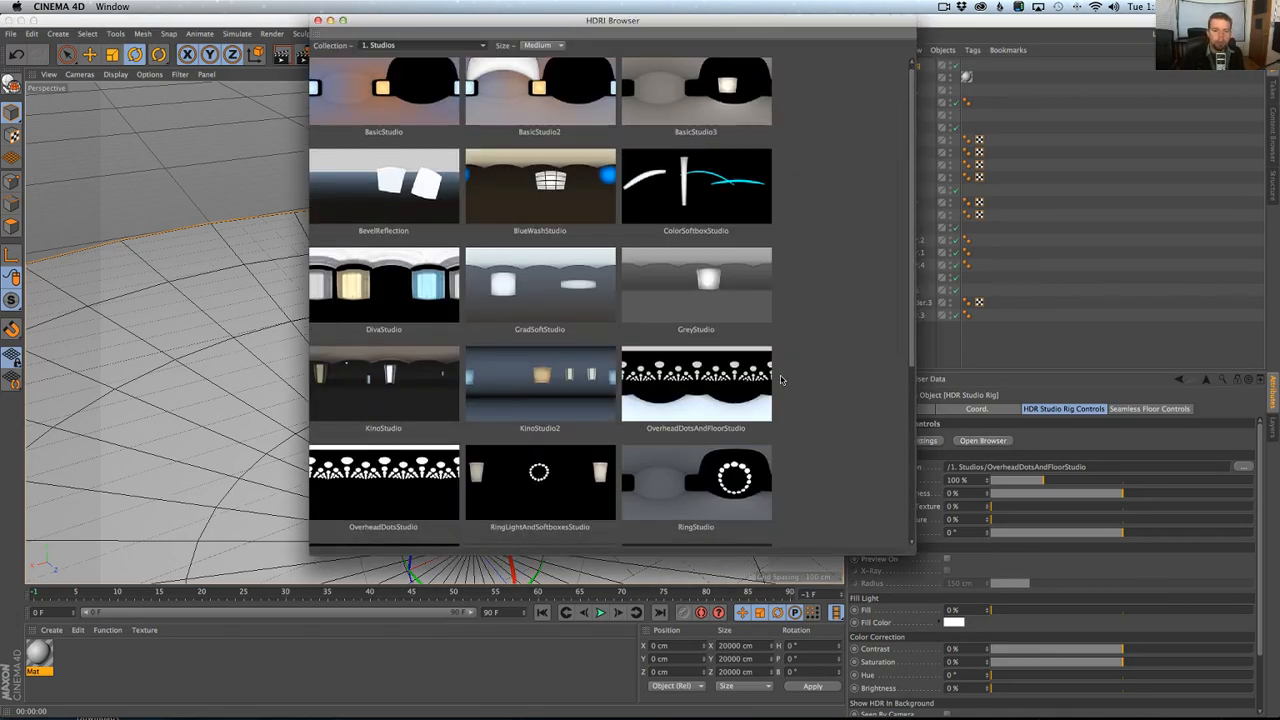
scroll(732, 230, "down", 1)
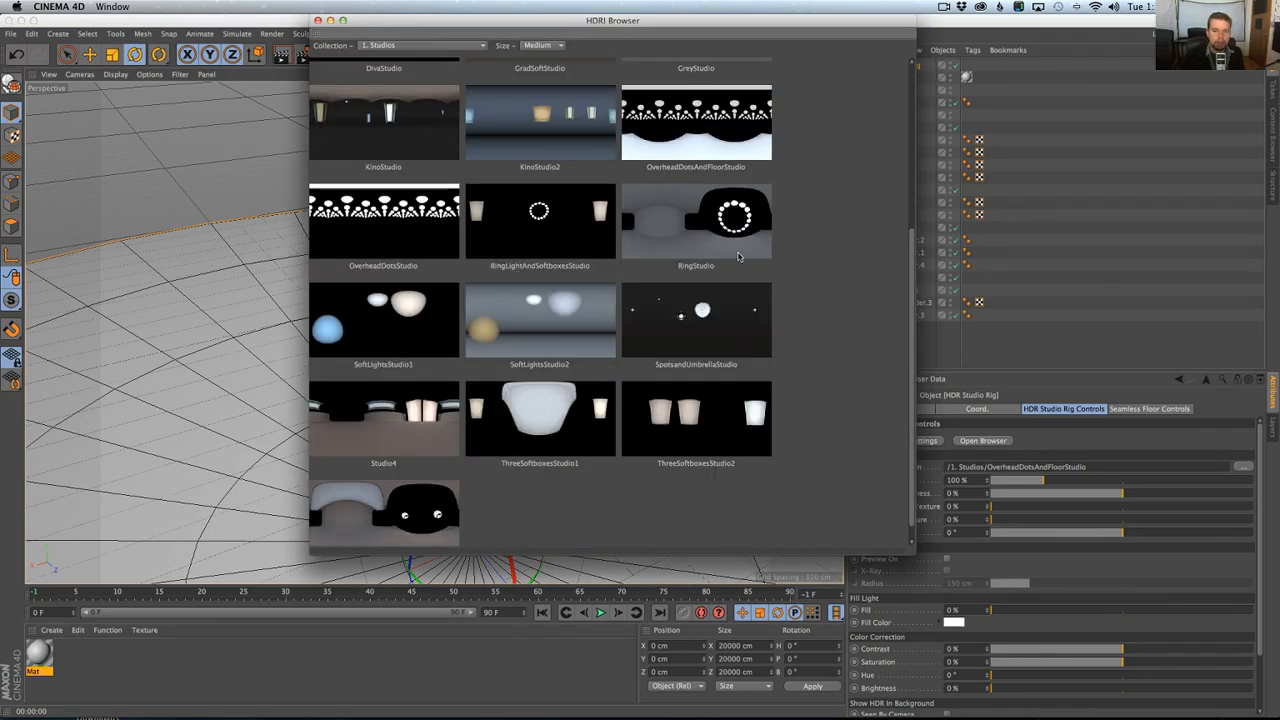
left_click(726, 221)
Render a perspective preview of the hilt under the RingStudio lighting and close the HDRI Browser.
left_click_drag(669, 22, 1017, 319)
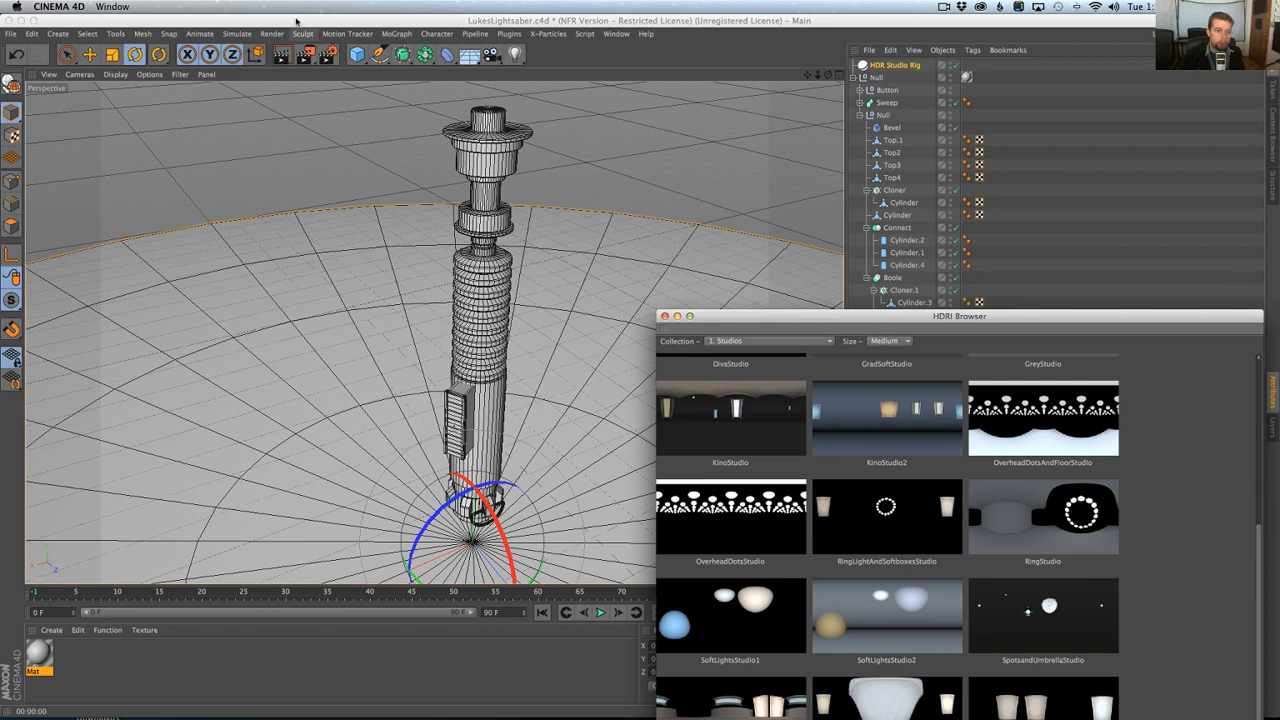
left_click(284, 56)
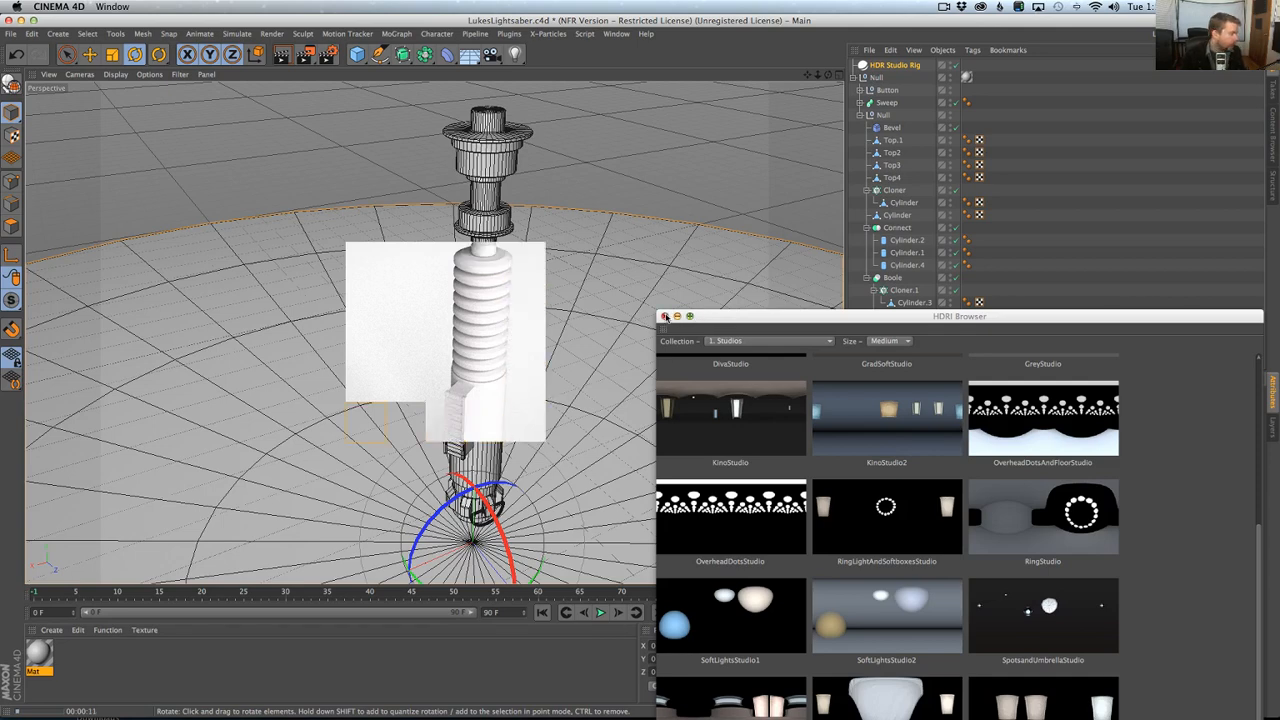
left_click(665, 316)
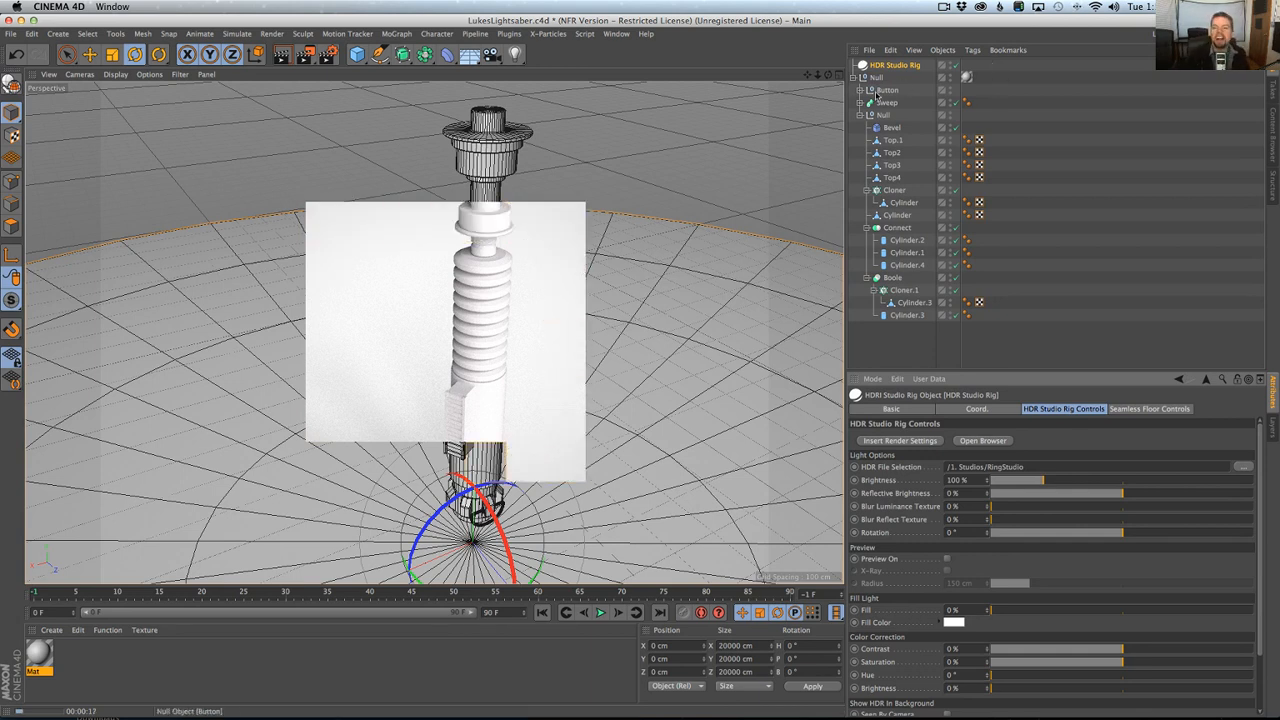
Copy the inner null's Bevel deformer into the Button null as its first child.
left_click_drag(473, 342, 524, 327, "alt")
scroll(524, 327, "up", 5)
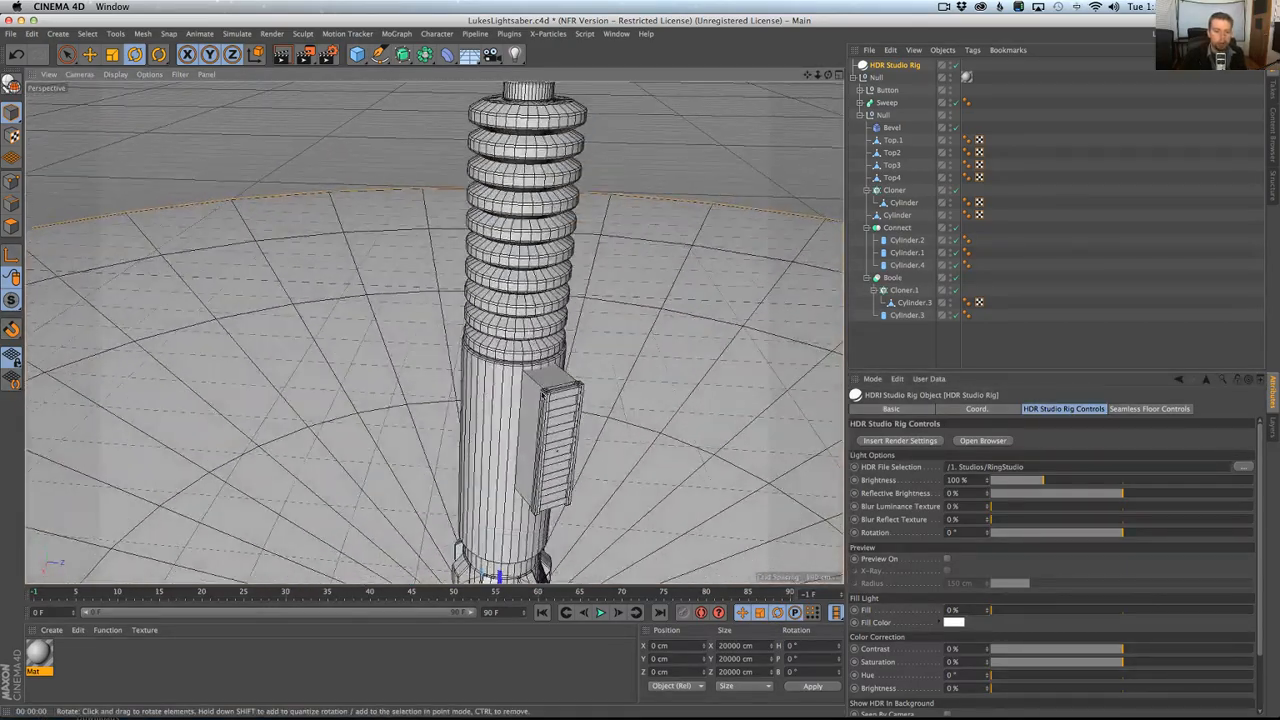
scroll(543, 396, "up", 5)
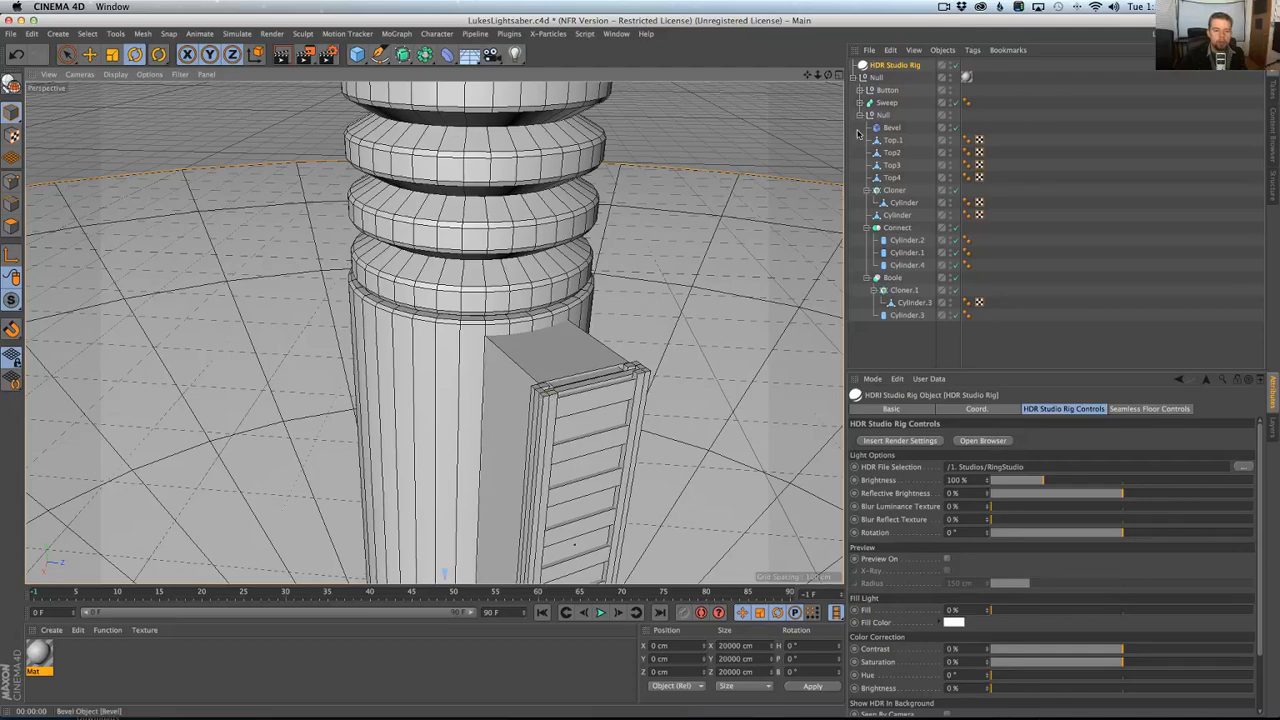
left_click_drag(891, 128, 893, 91)
left_click_drag(642, 378, 666, 440, "alt")
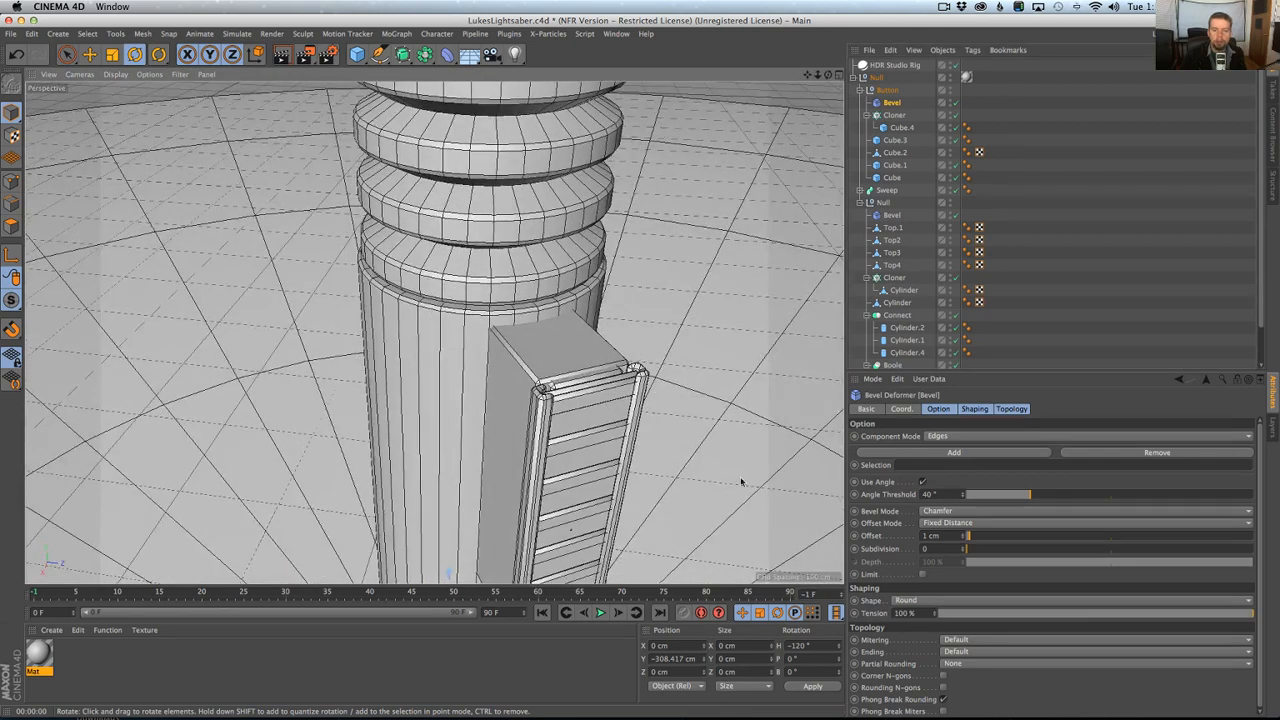
Set the Button's Bevel offset to 0.5 cm and check the bevelled corners of the button box up close.
left_click(944, 537)
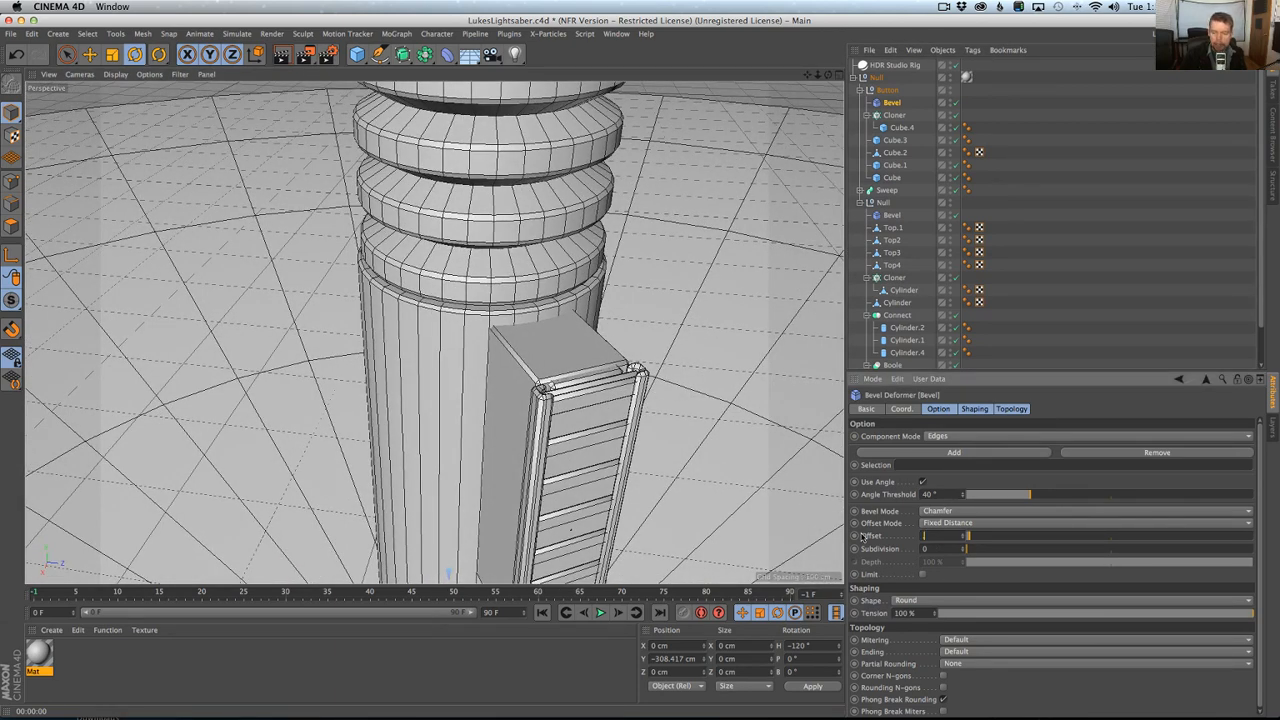
type(".5")
key("Return")
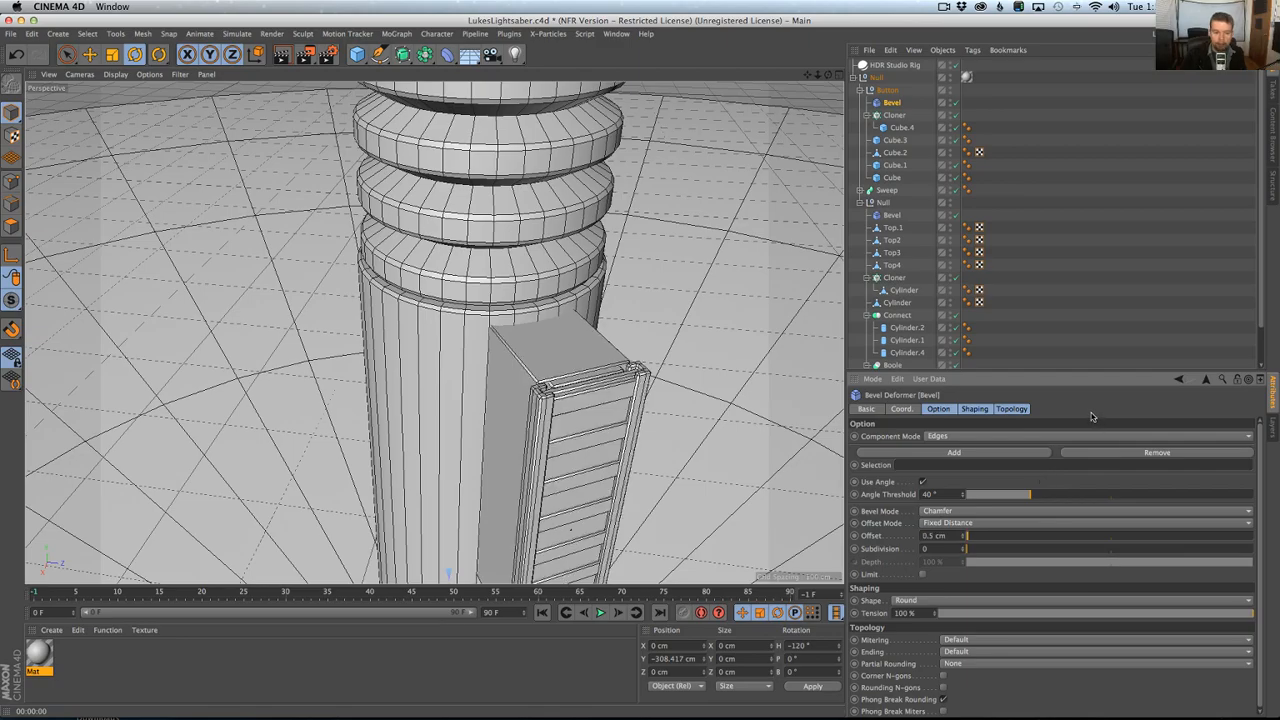
mouse_move(604, 443)
left_mouse_down("alt")
mouse_move(443, 423)
mouse_move(609, 427)
left_mouse_up("alt")
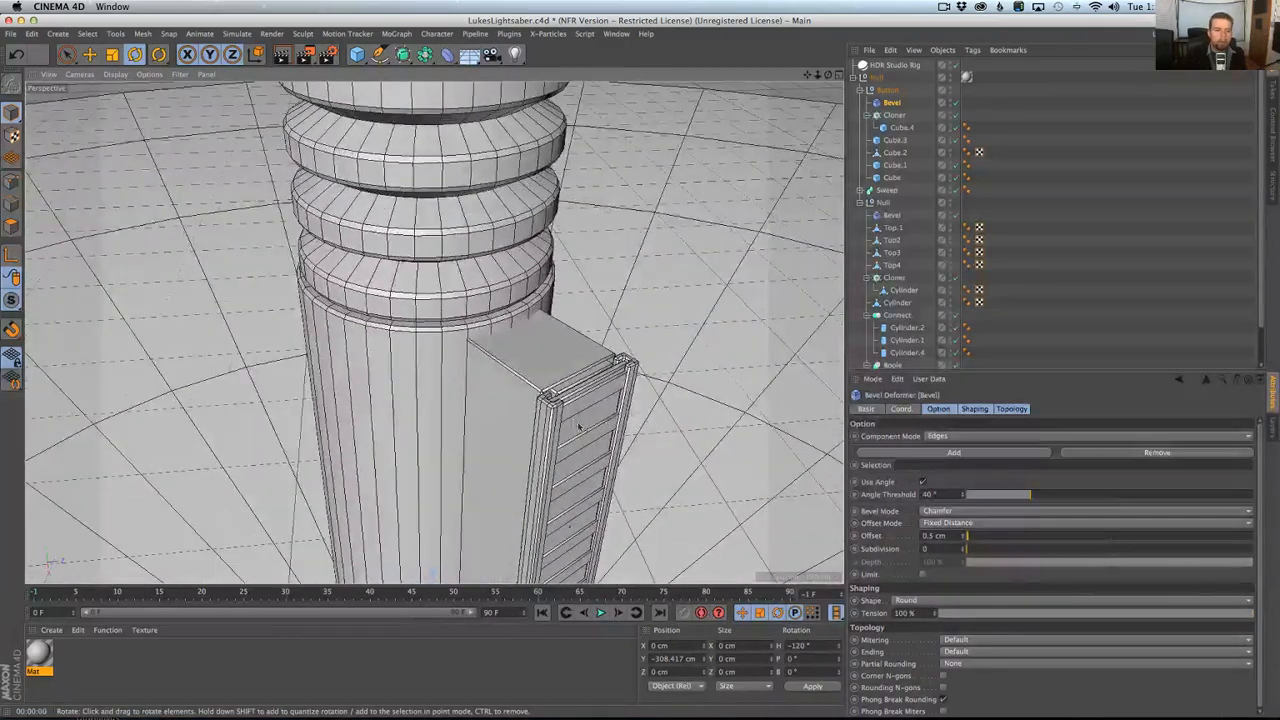
right_click_drag(578, 427, 600, 343, "alt")
right_click_drag(461, 160, 443, 163, "alt")
middle_click_drag(443, 163, 435, 333, "alt")
left_click_drag(435, 333, 312, 316, "alt")
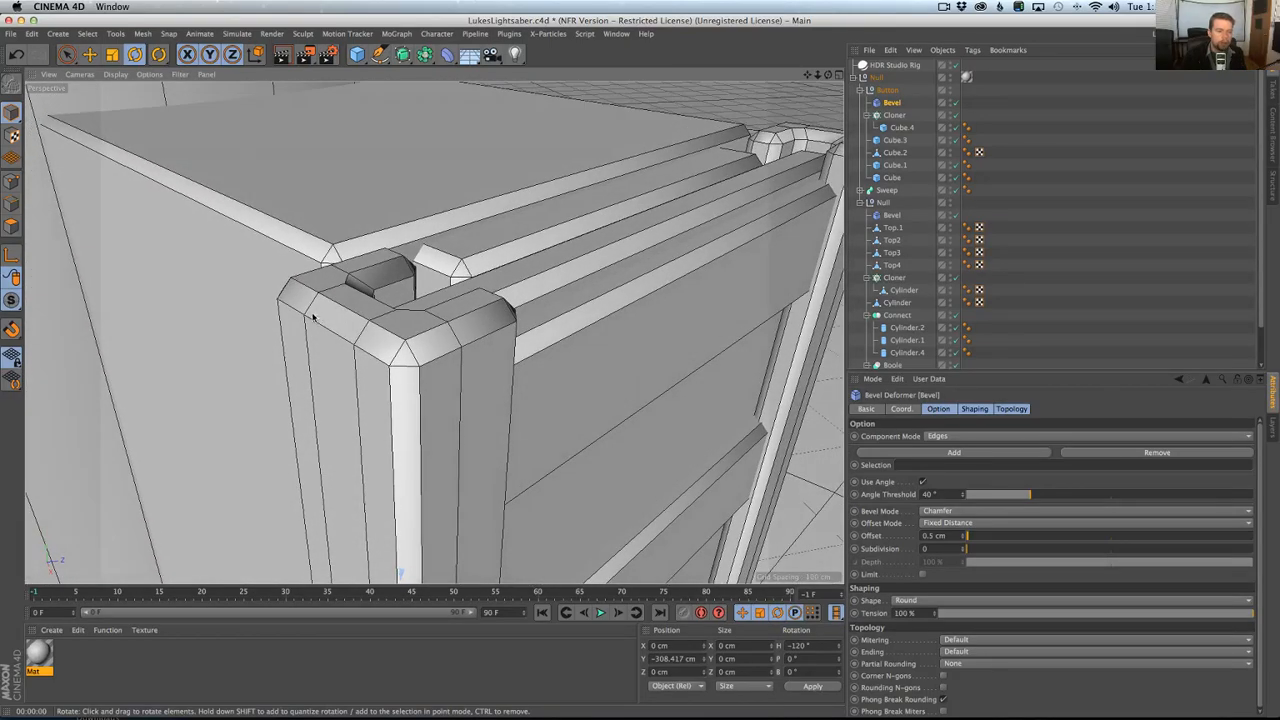
Set the Phong Angle to 22° on the Phong tags of all five cubes in the Button null.
left_click(966, 127)
left_click(967, 165)
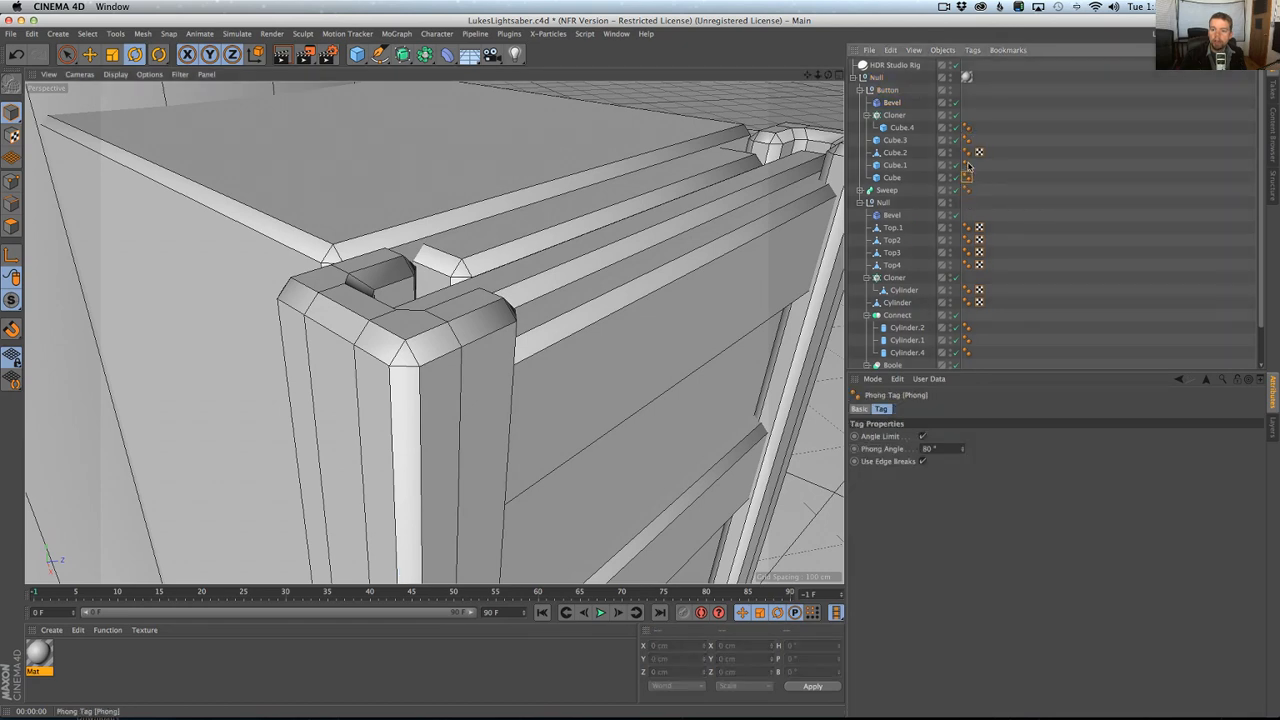
left_click(967, 127, "shift")
double_click(939, 450)
type("22")
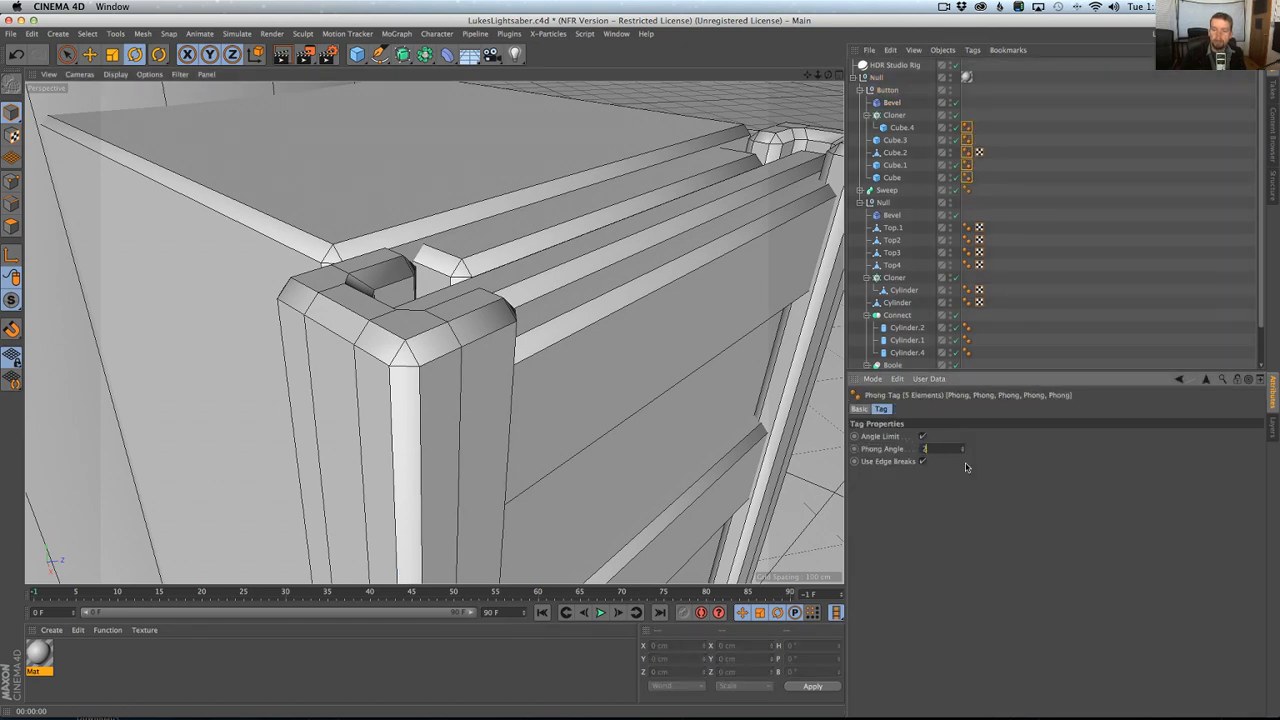
key("Return")
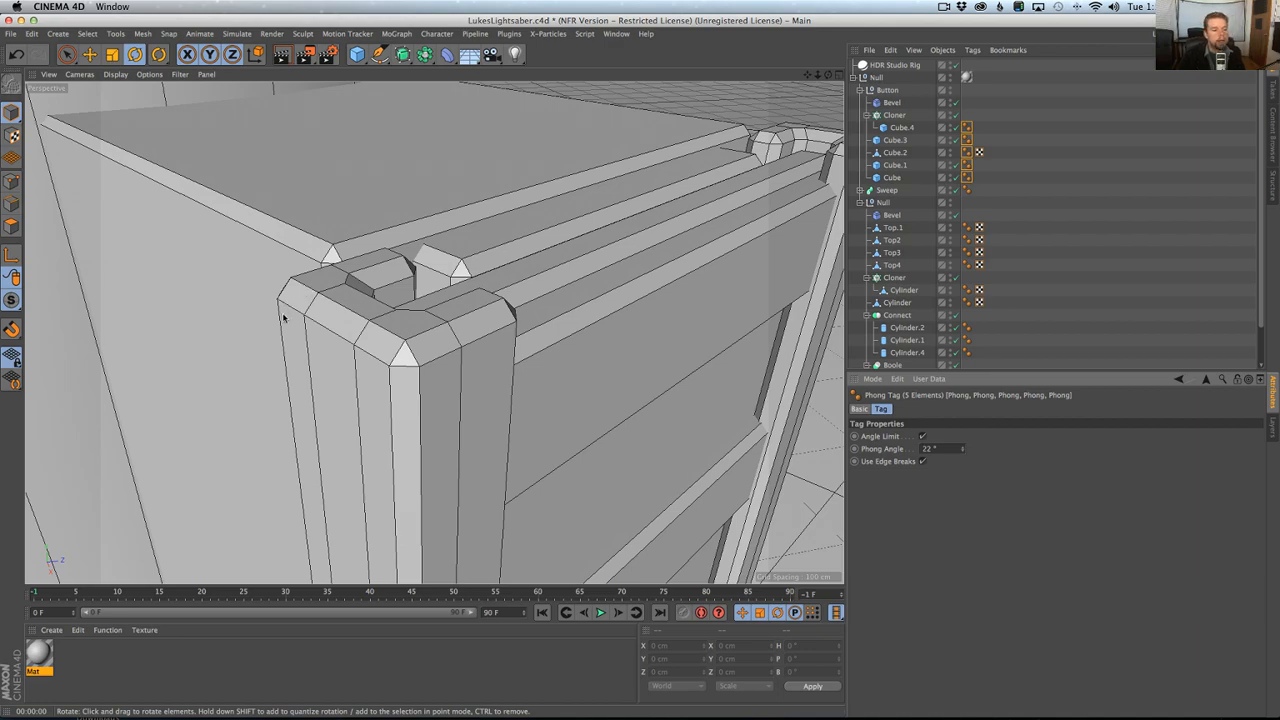
Examine the shading of the bevelled button box up close, and check the complete hilt from farther away.
right_click_drag(384, 335, 171, 314, "alt")
right_click_drag(462, 290, 370, 315, "alt")
middle_click_drag(422, 287, 449, 408, "alt")
right_click_drag(449, 408, 372, 404, "alt")
left_click_drag(420, 380, 467, 437, "alt")
right_click_drag(467, 437, 440, 439, "alt")
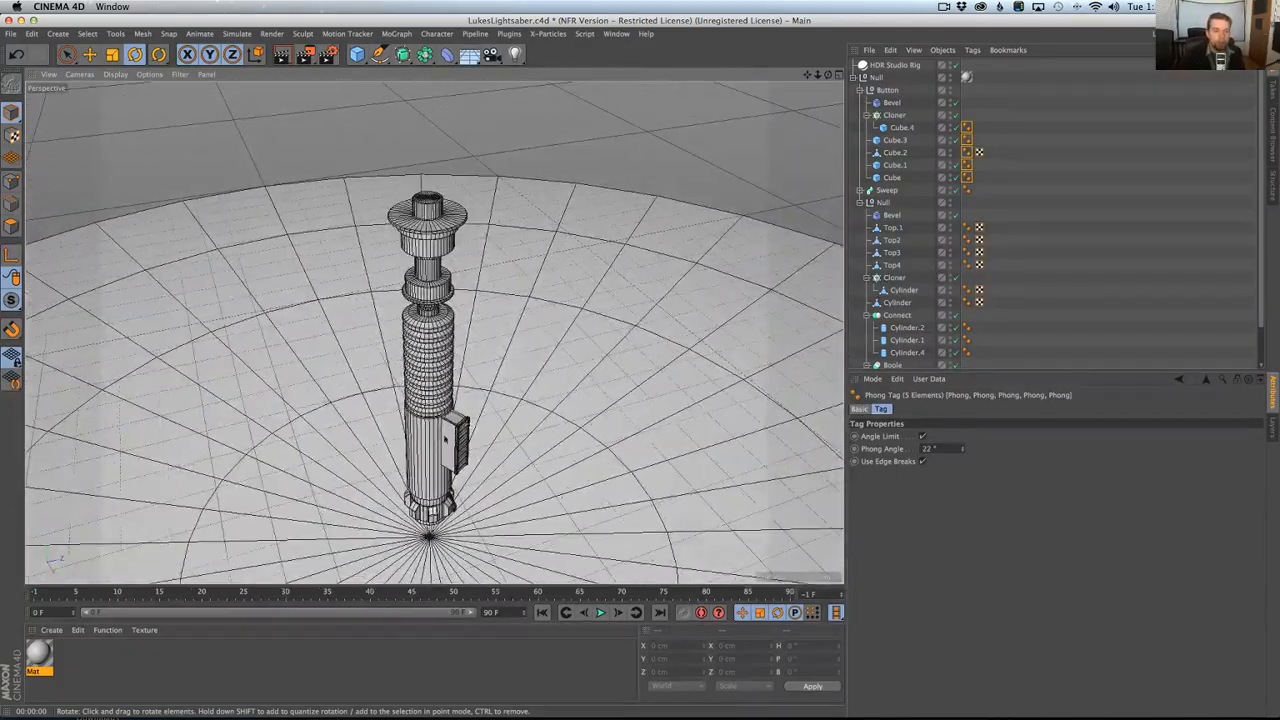
left_click_drag(440, 439, 507, 330, "alt")
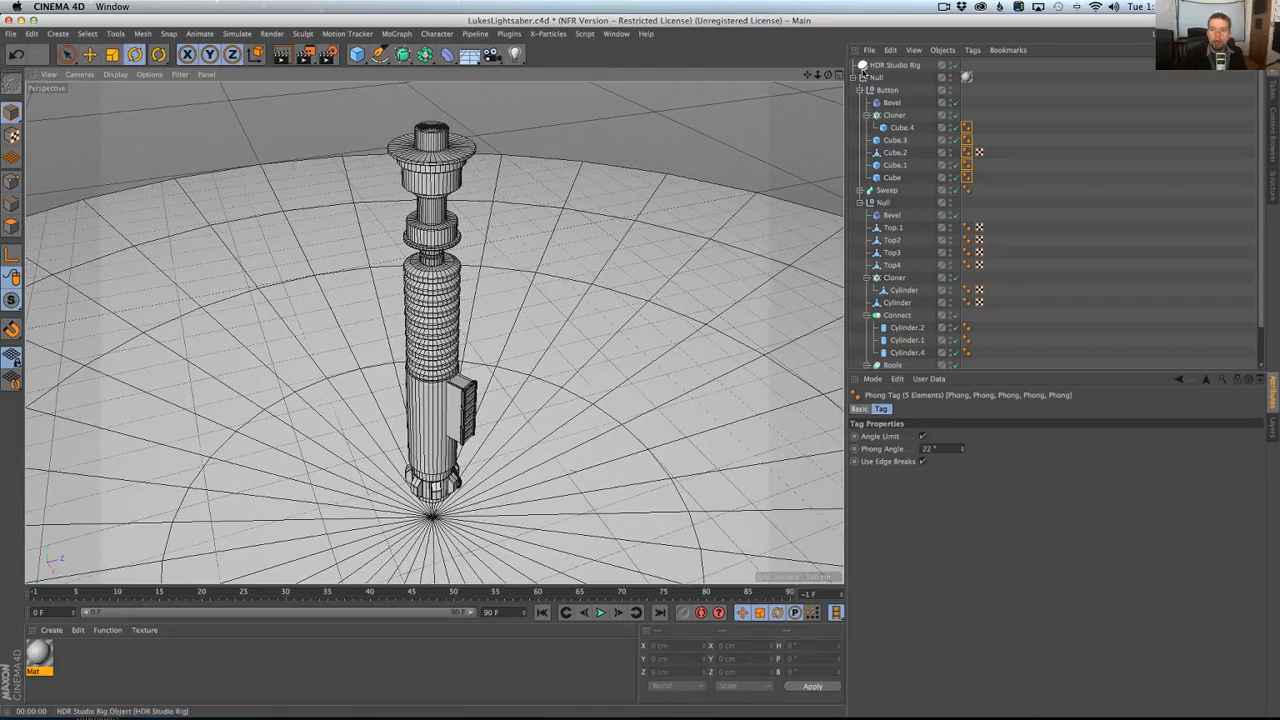
Open the TopCoat plugin, check the lightsaber reference photo in the browser, and add a Chrome layer to the Mat material.
left_click(507, 34)
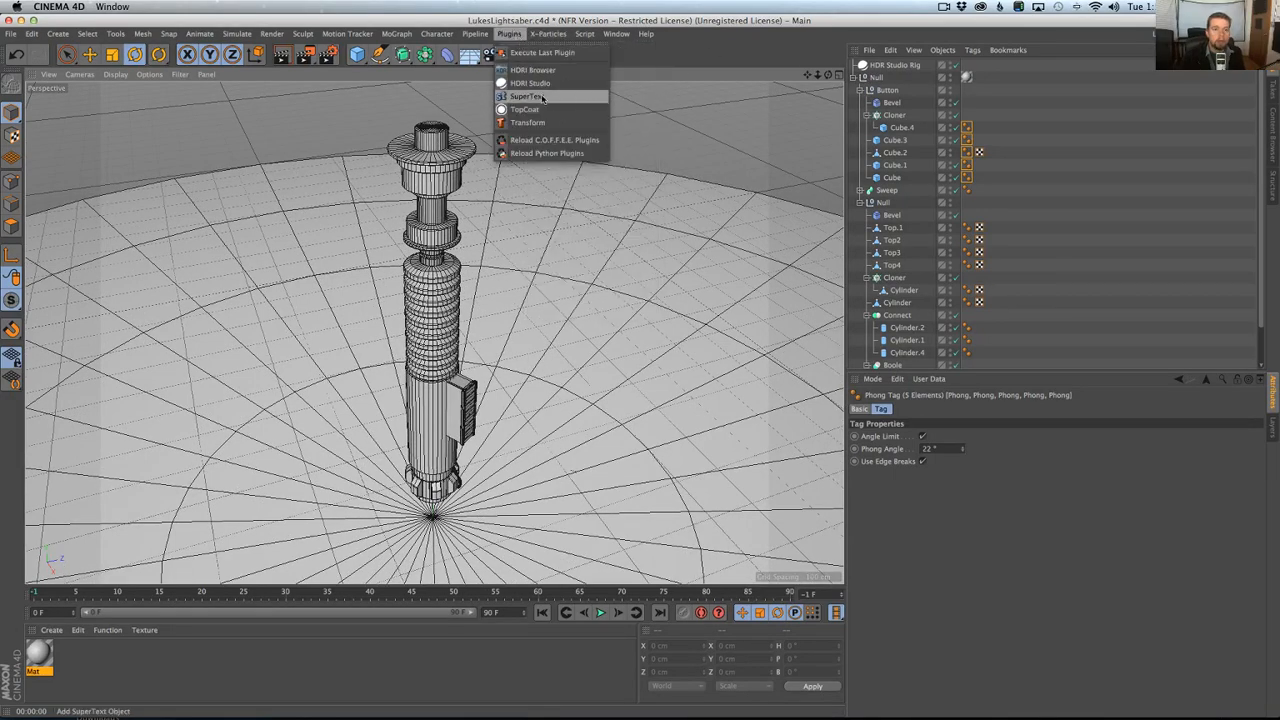
left_click(530, 111)
left_click_drag(534, 20, 830, 184)
key("super+Tab")
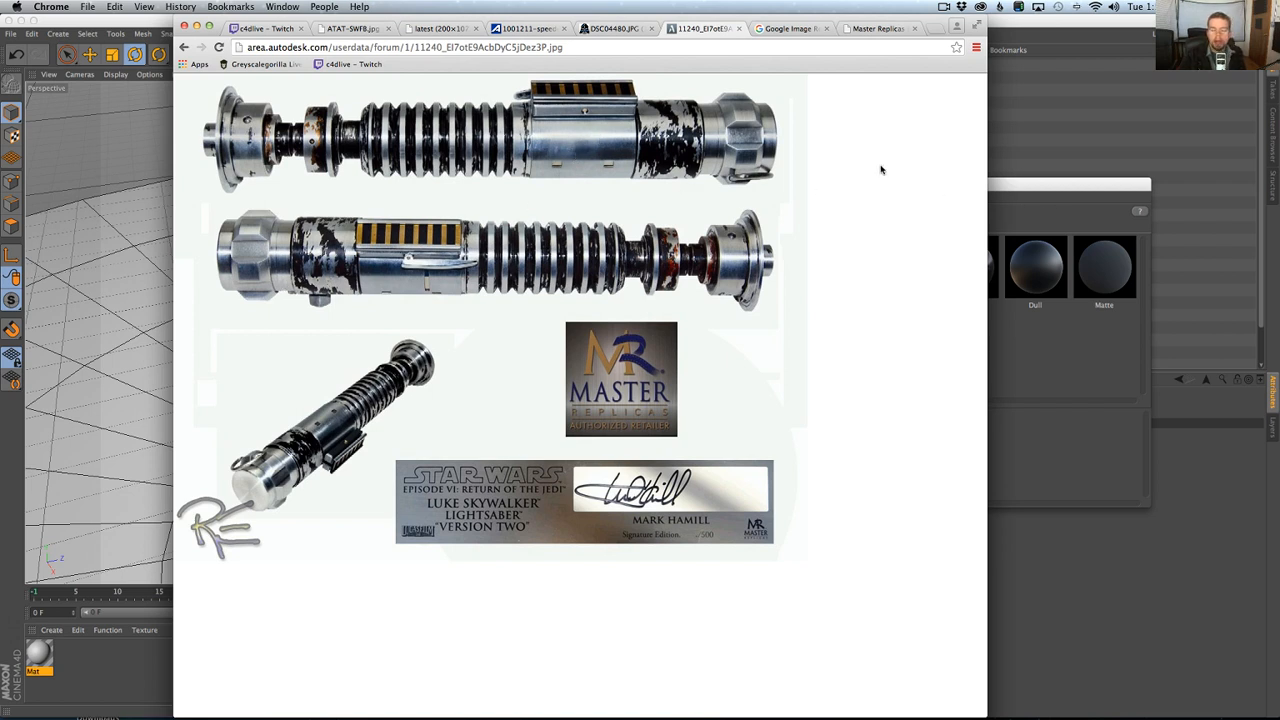
left_click(1031, 205)
left_click(772, 271)
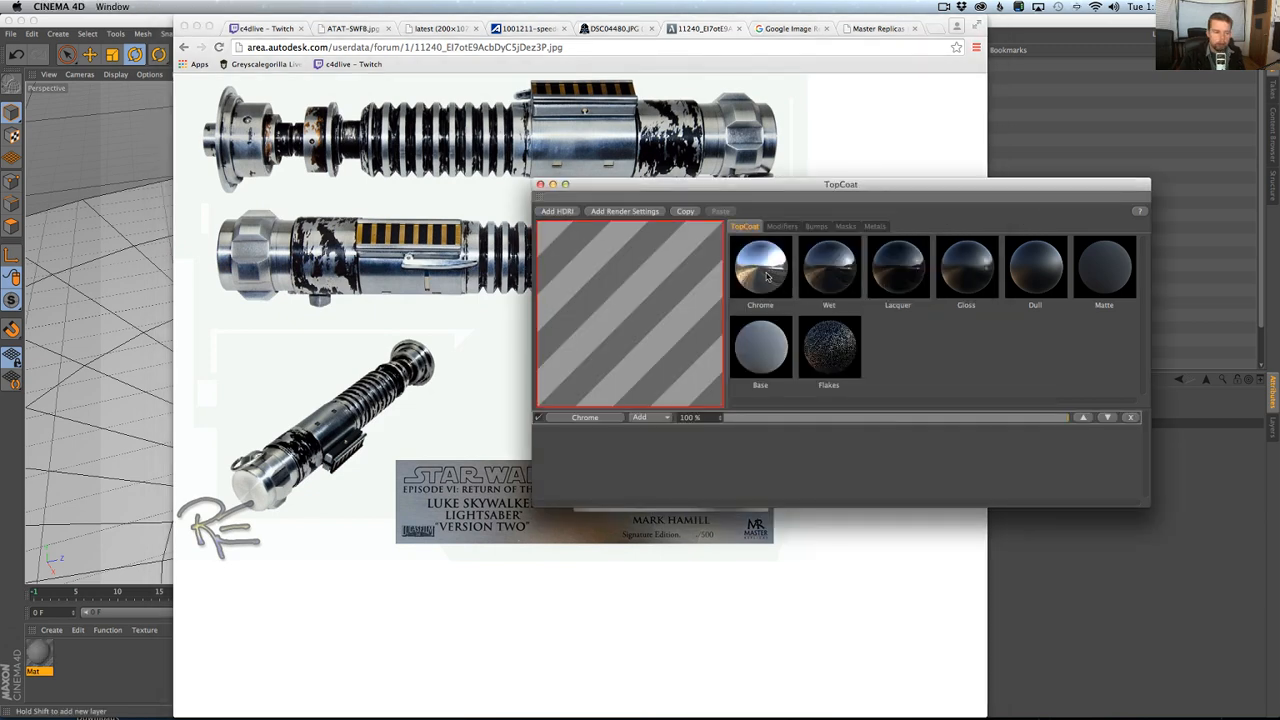
Turn off the color channel of the Mat material using the TopCoat modifiers.
left_click(130, 652)
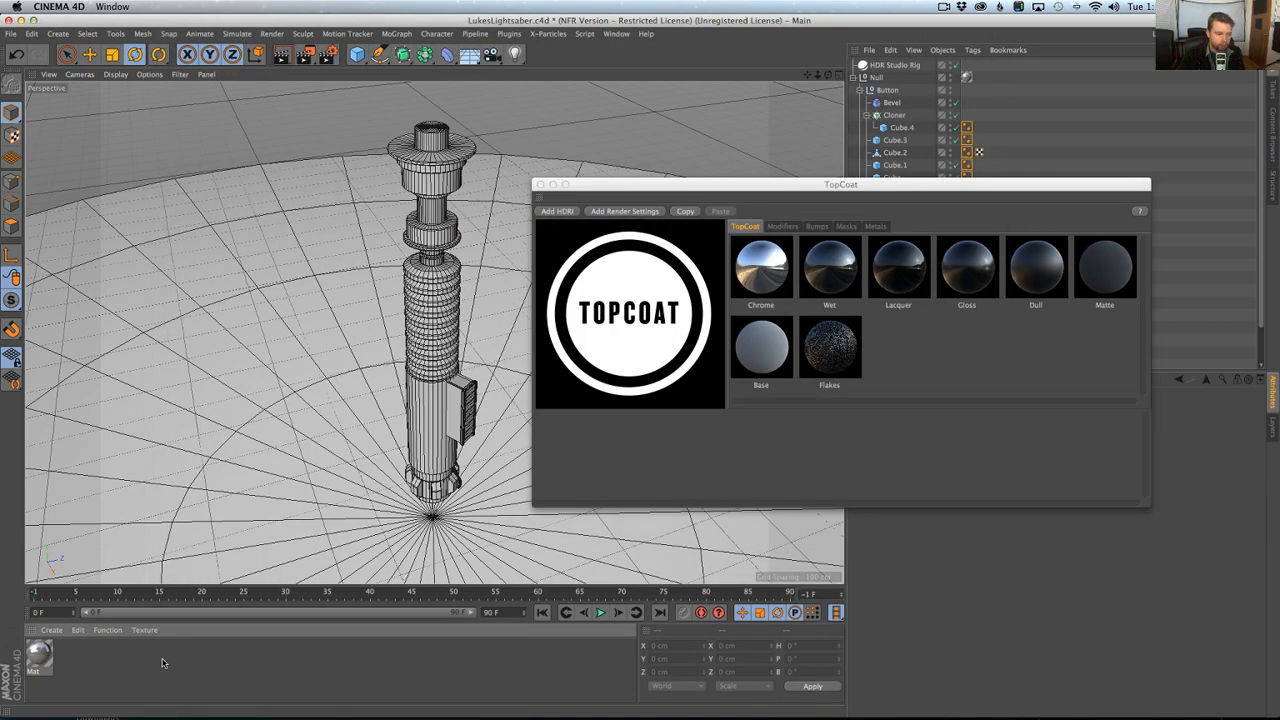
left_click(780, 227)
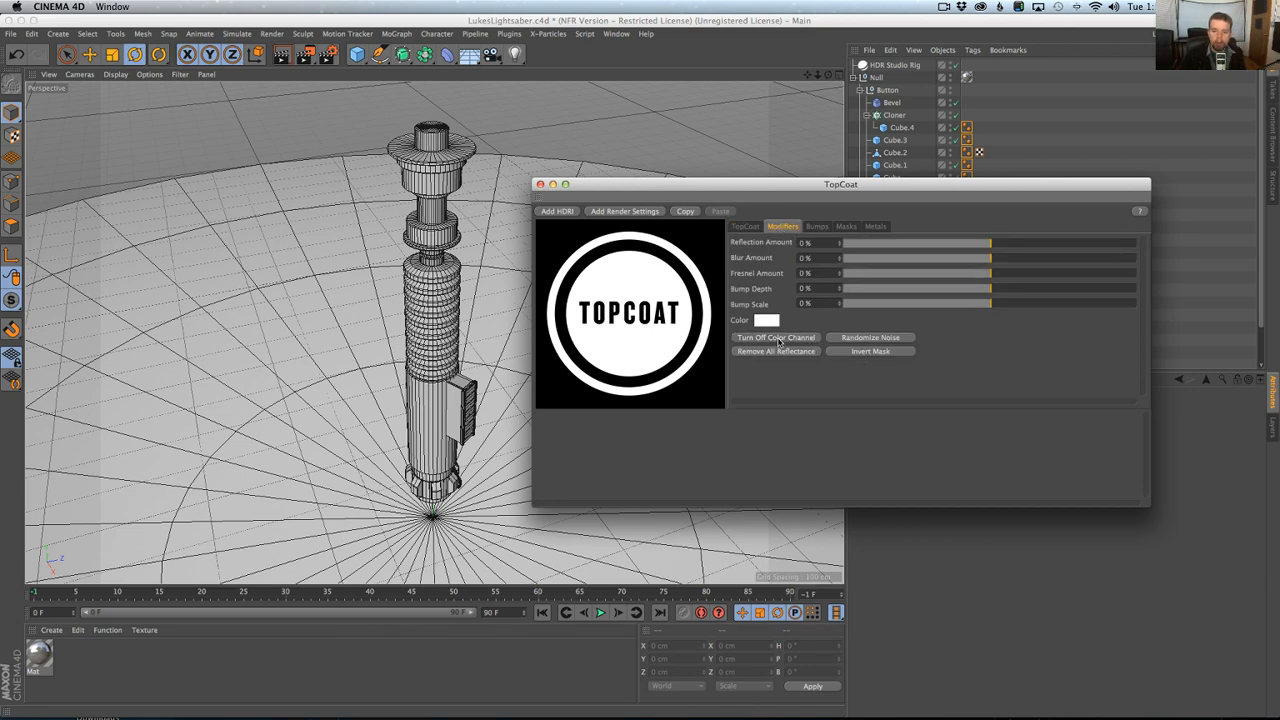
left_click(38, 655)
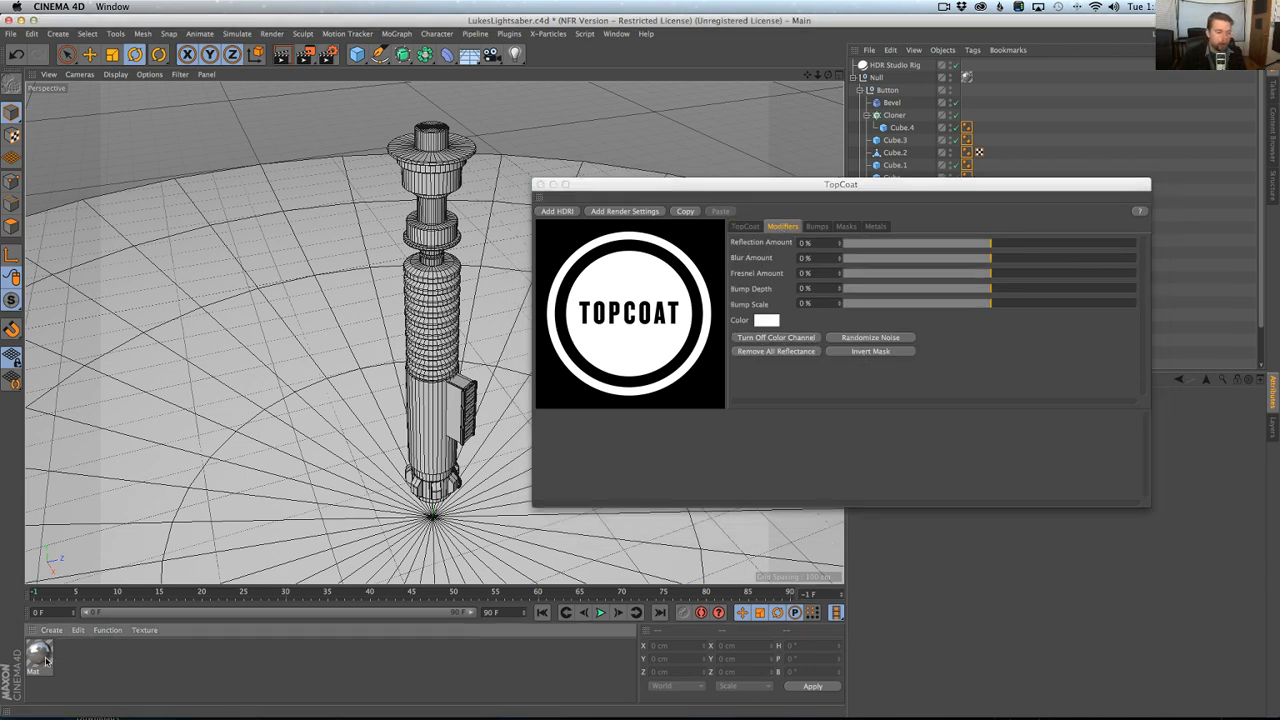
left_click(783, 350)
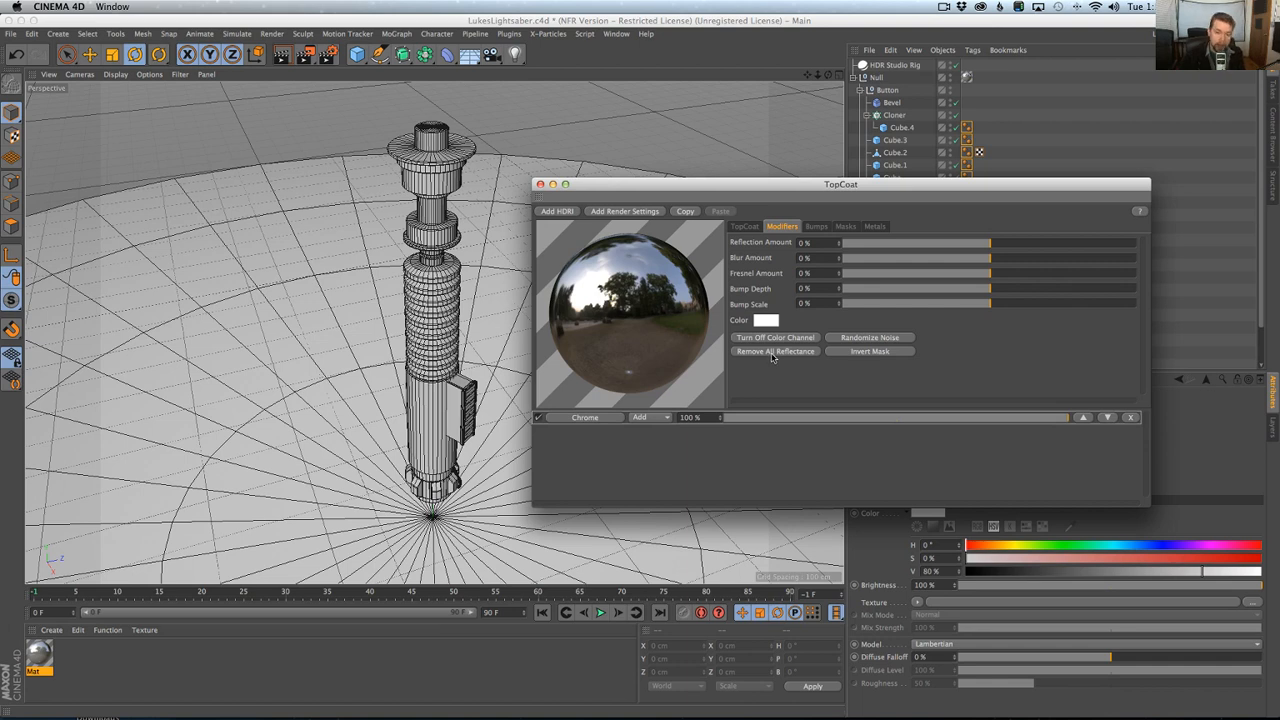
Create a separate new Chrome material with TopCoat while no material is selected, and close TopCoat.
left_click(85, 664)
left_click(743, 225)
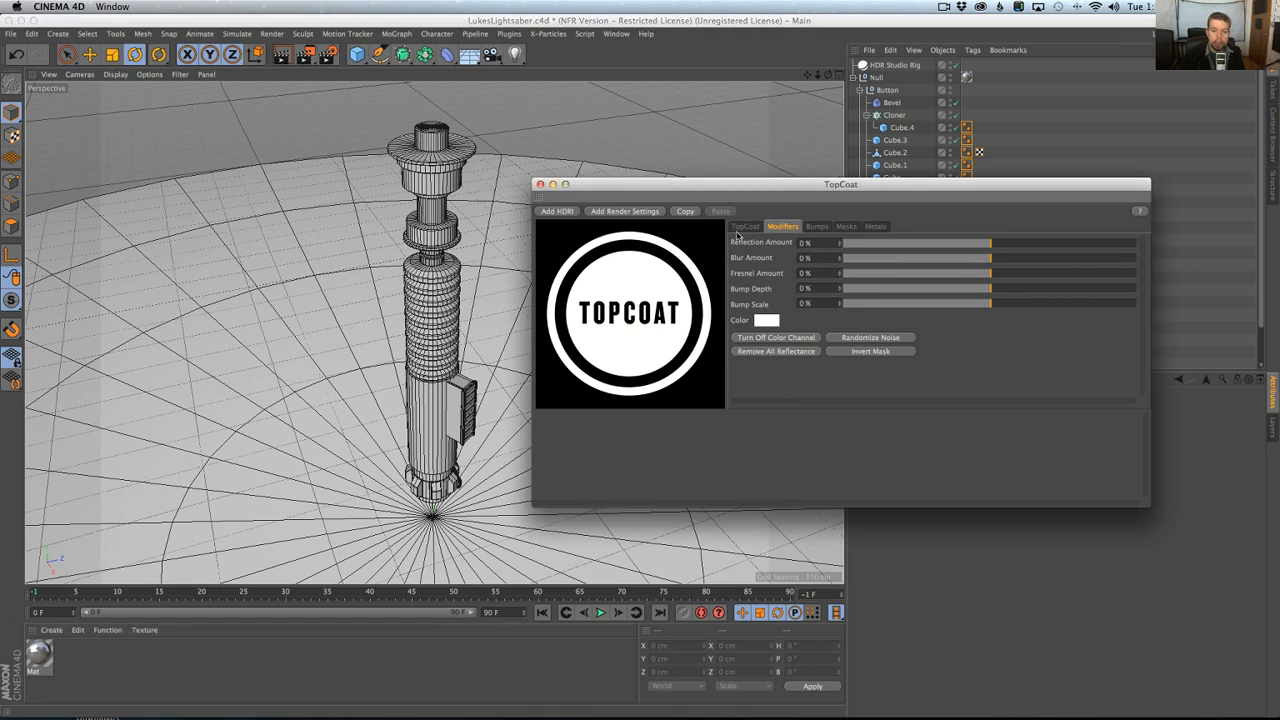
left_click(769, 283)
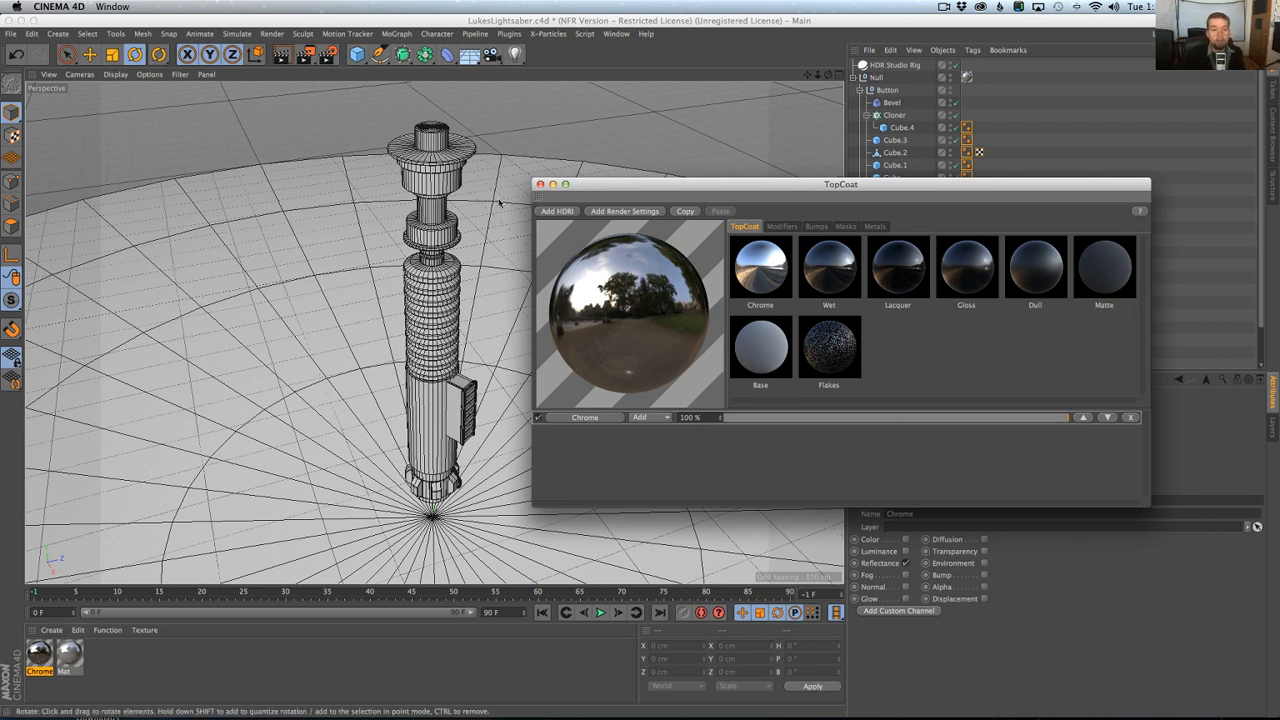
left_click(540, 184)
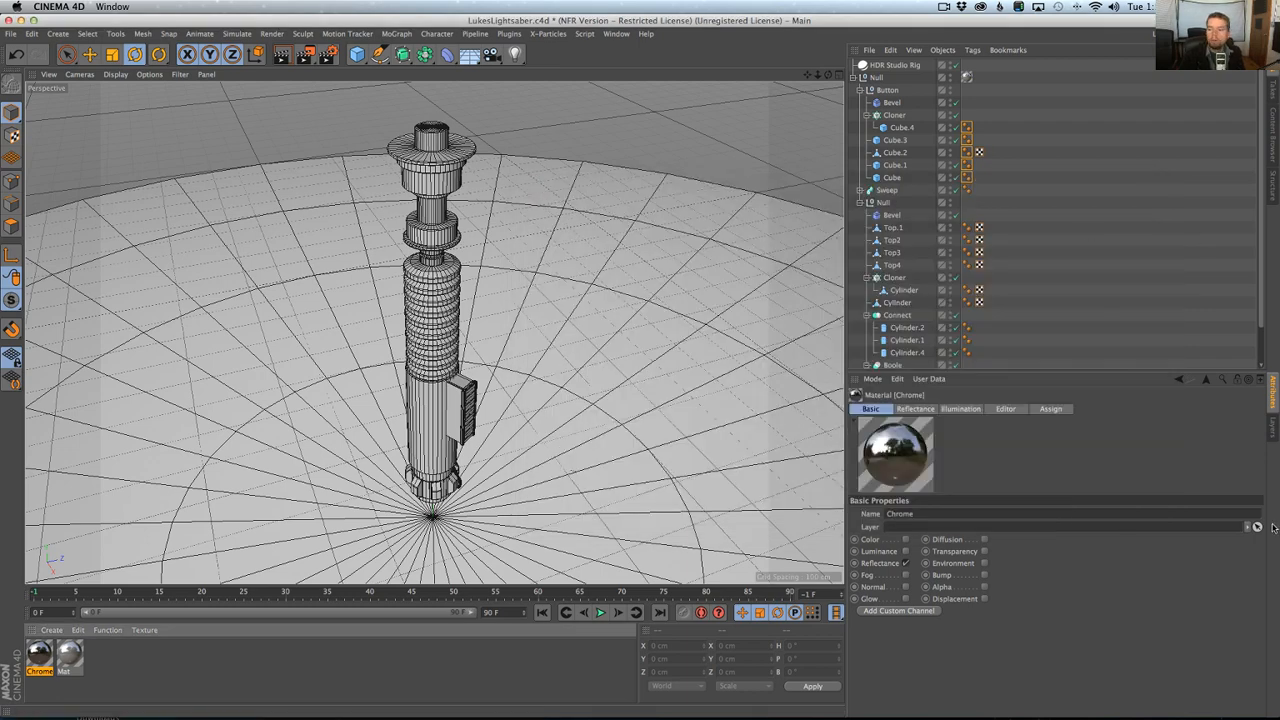
Narrow the Cinema 4D window and place the browser with the lightsaber reference photos beside it.
left_click_drag(1277, 523, 978, 516)
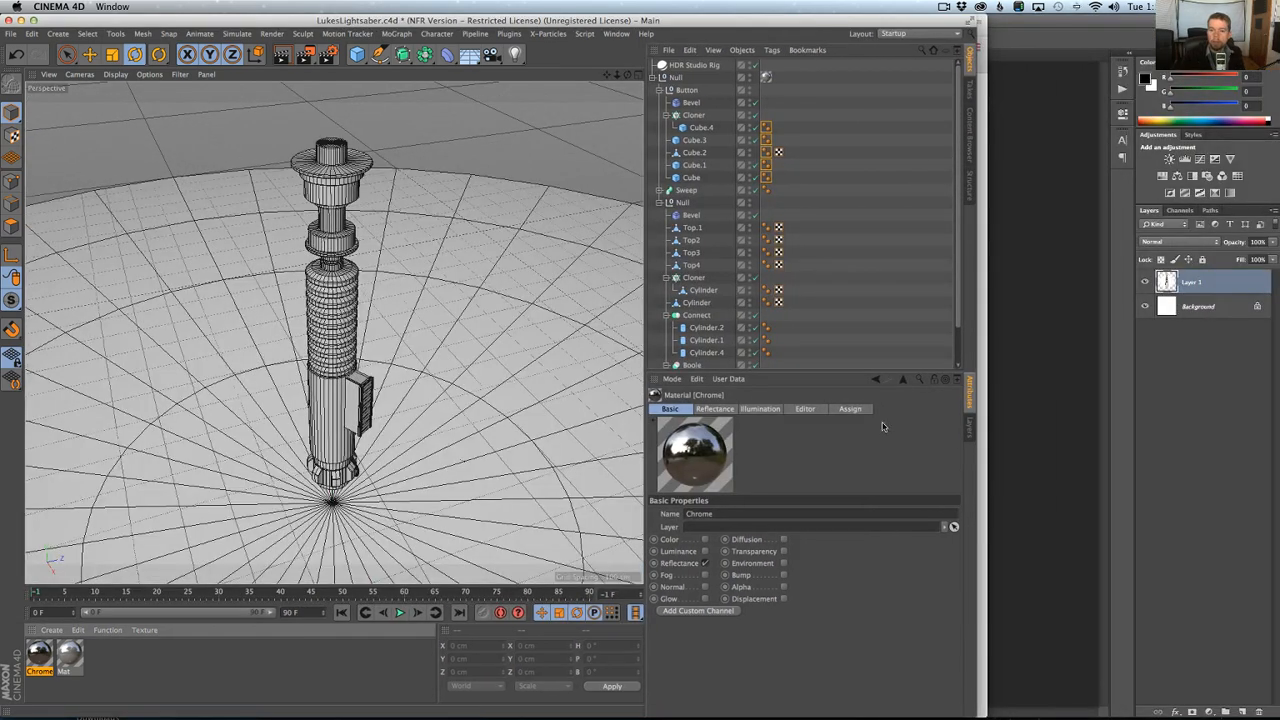
key("super+Tab")
left_click_drag(418, 20, 1179, 5)
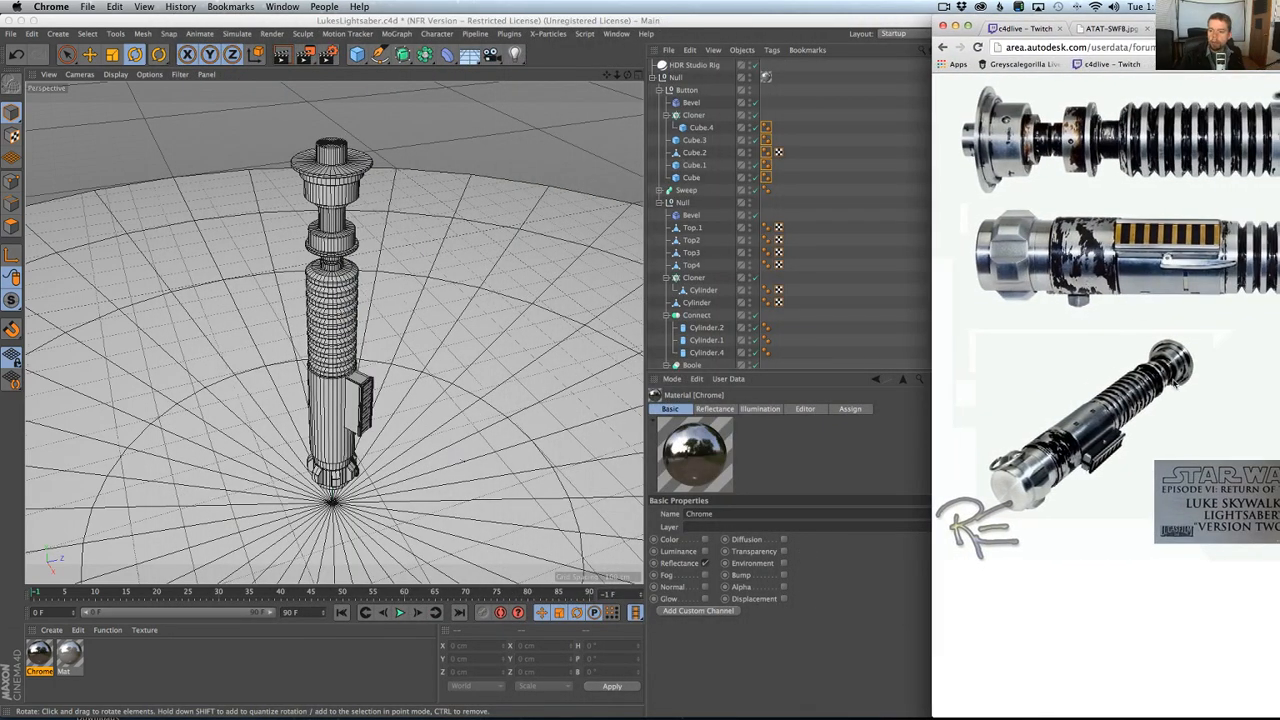
left_click(780, 30)
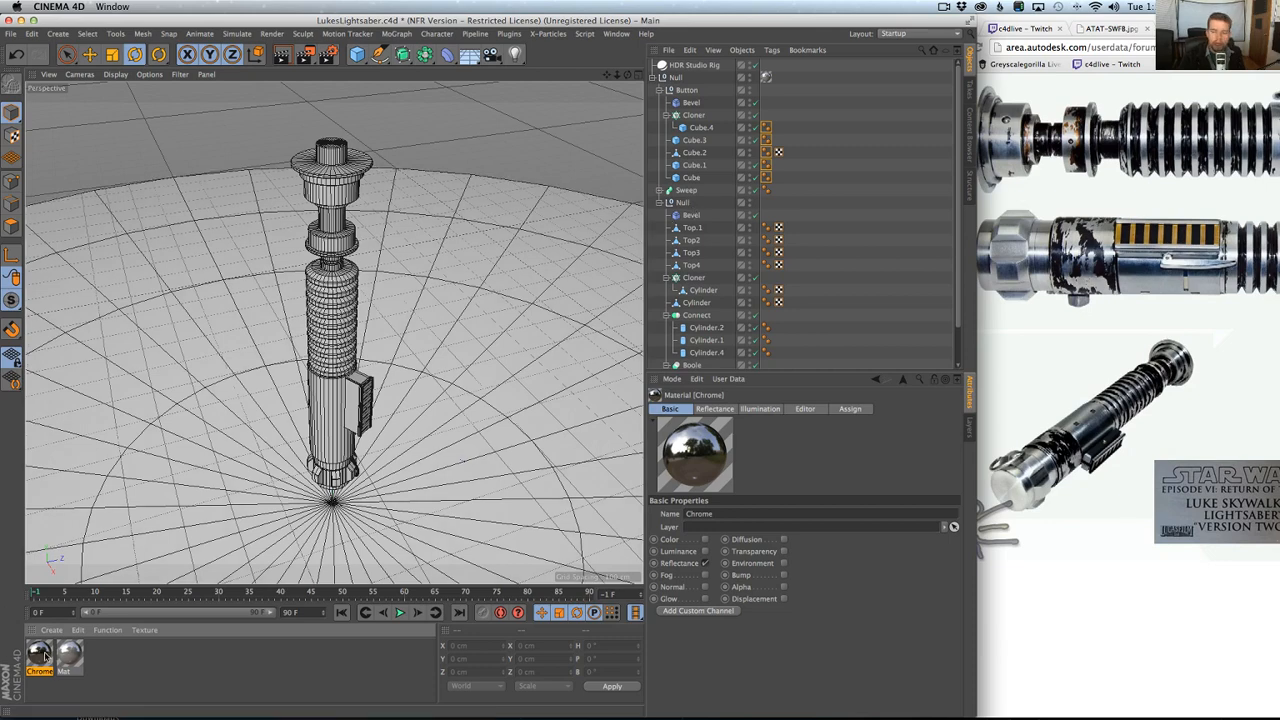
Replace the material on the top-level hilt null with Chrome.
left_click_drag(112, 652, 772, 81)
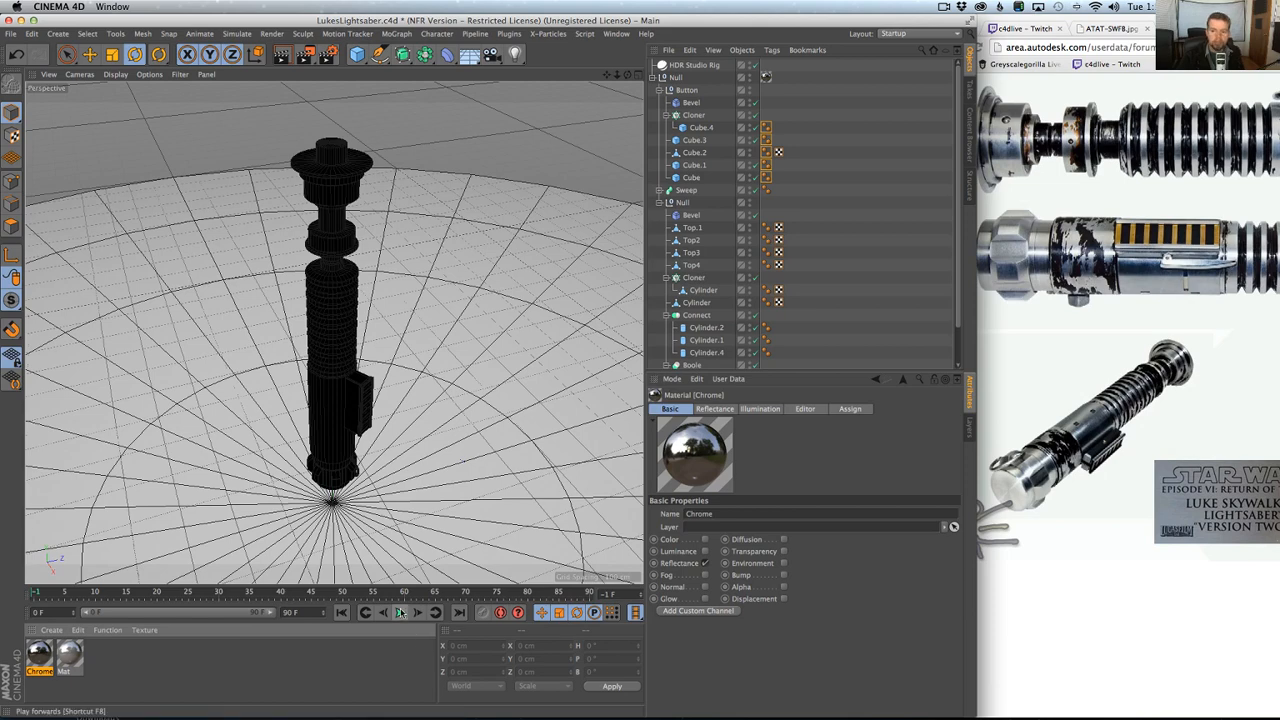
Create a new standard material, try it with the Color channel off, and undo that channel change.
double_click(101, 665)
double_click(38, 655)
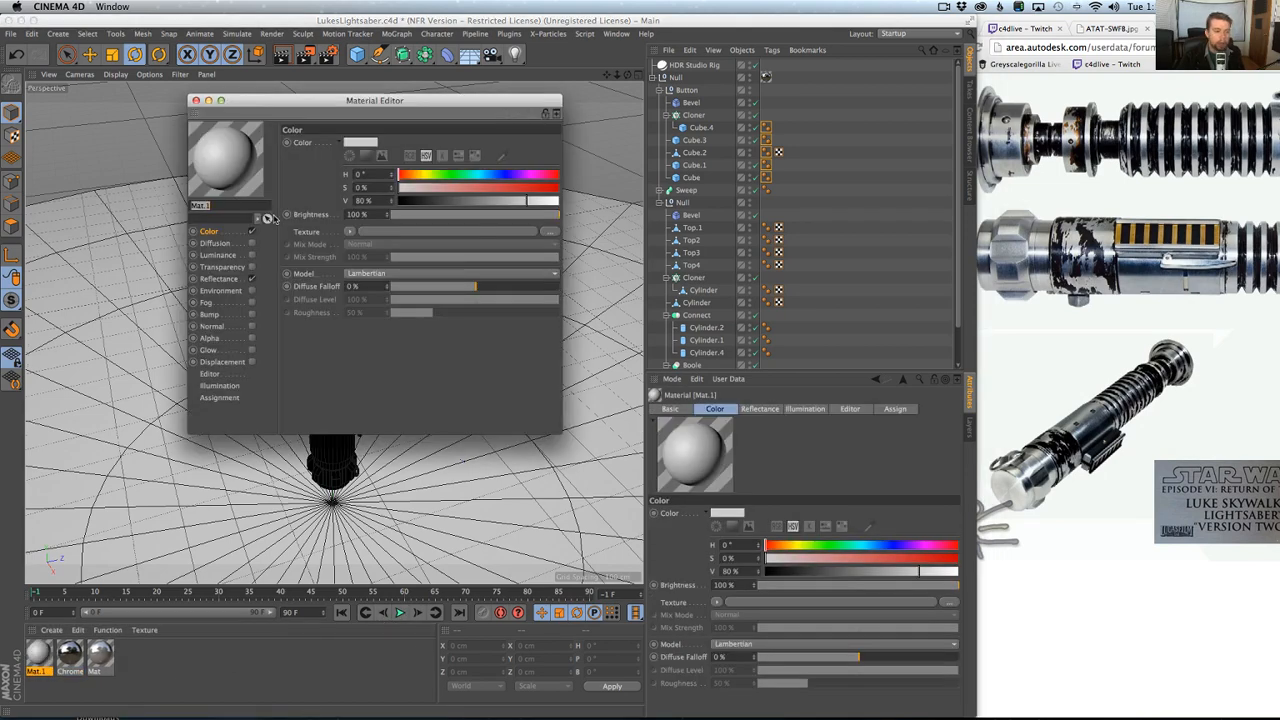
left_click(251, 231)
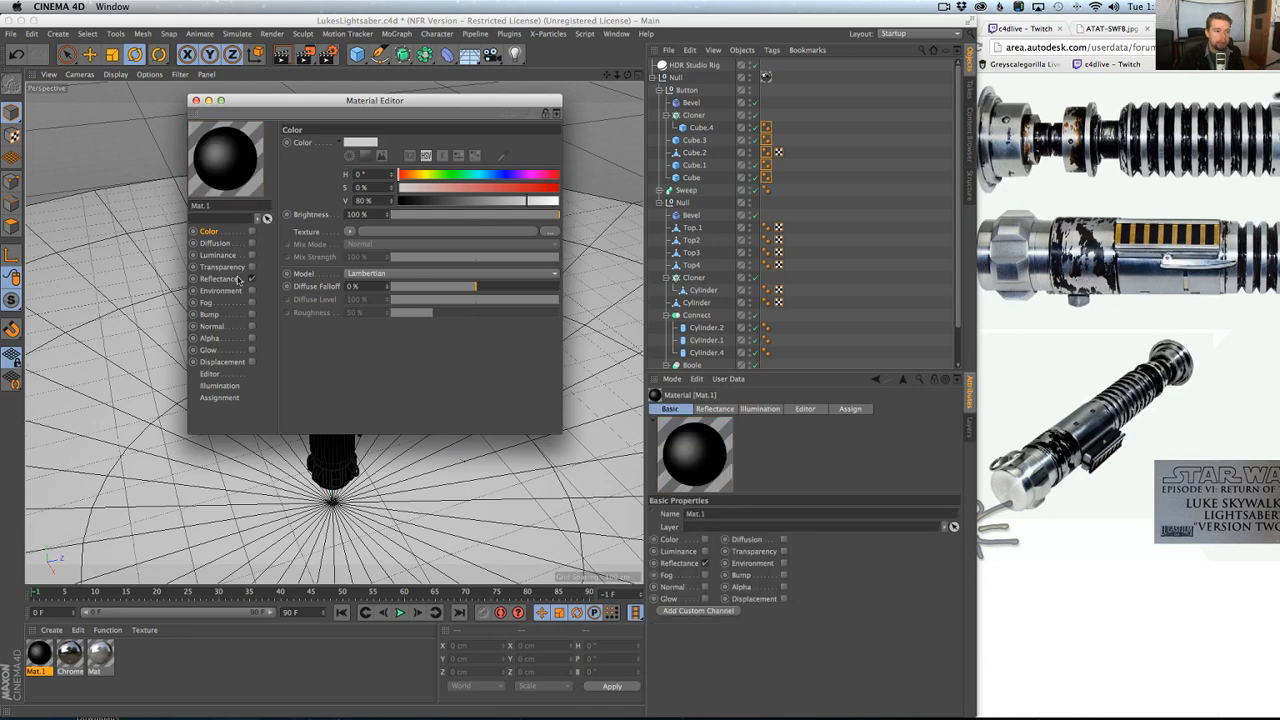
left_click(196, 100)
key("super+z")
left_click(166, 663)
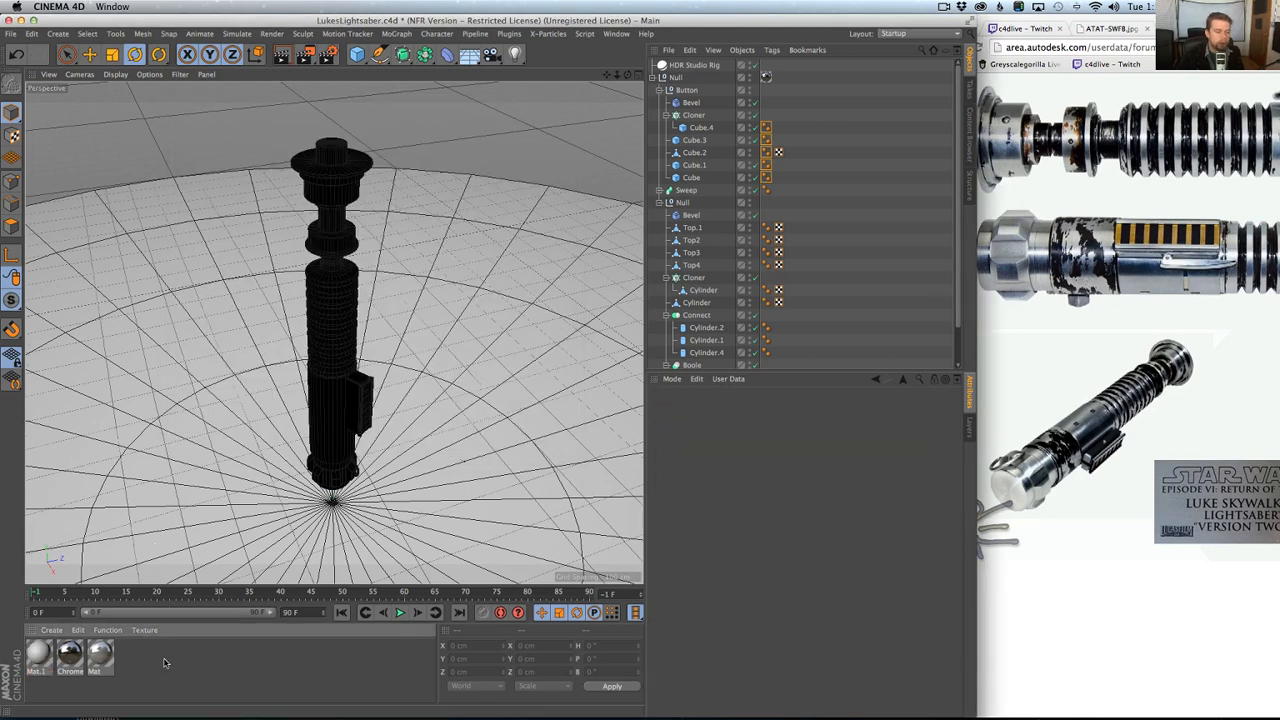
Reopen TopCoat, create a new Gloss material, and move the TopCoat window clear of the hilt.
left_click(512, 34)
mouse_move(485, 34)
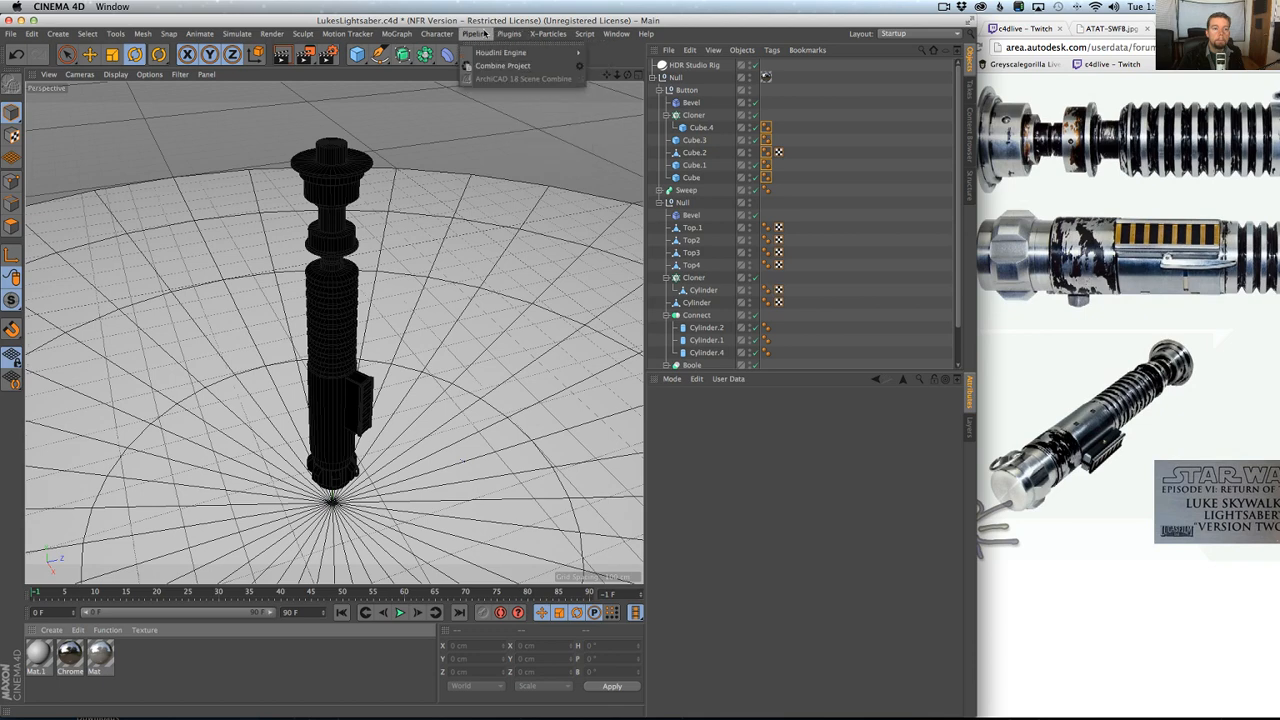
left_click(530, 103)
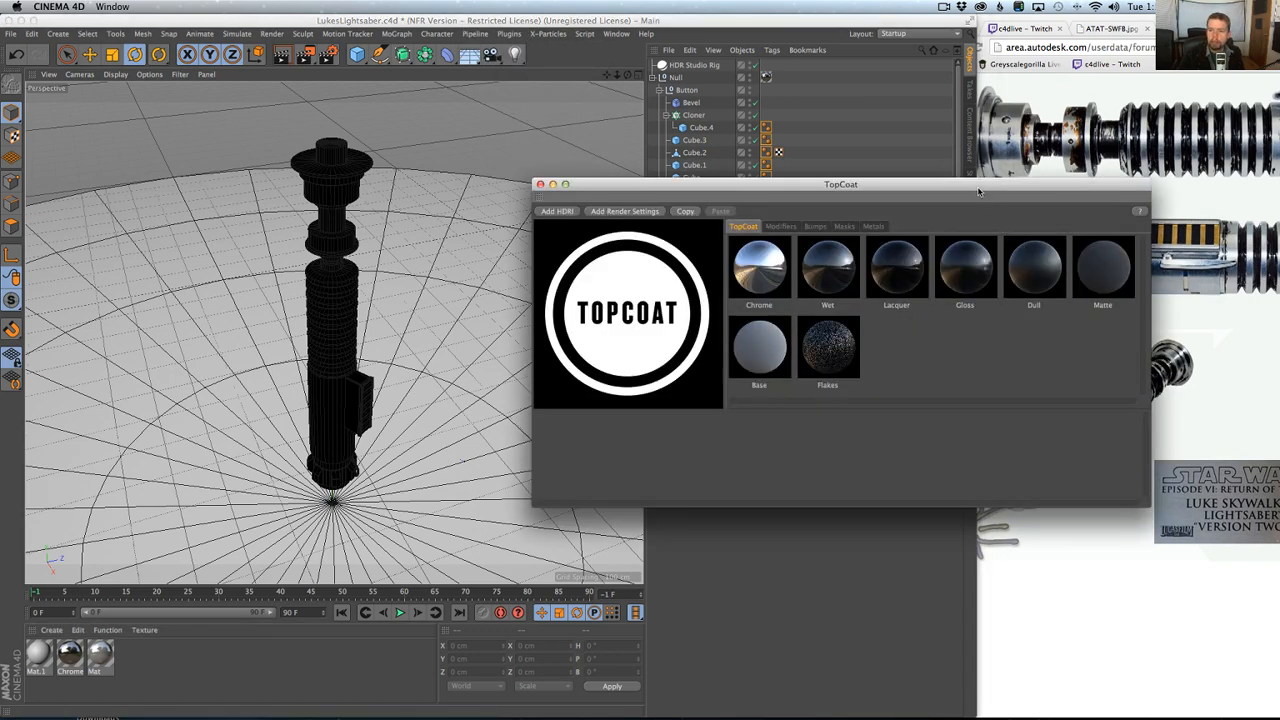
left_click_drag(979, 192, 744, 198)
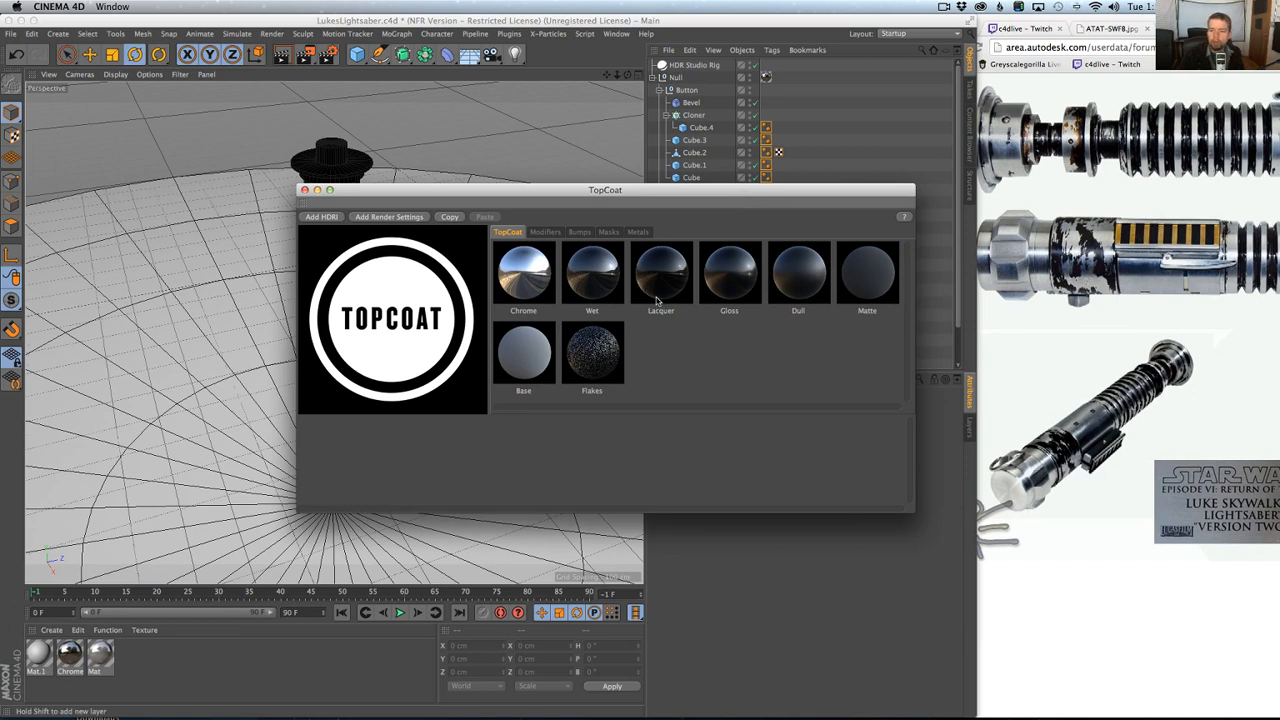
left_click(744, 293)
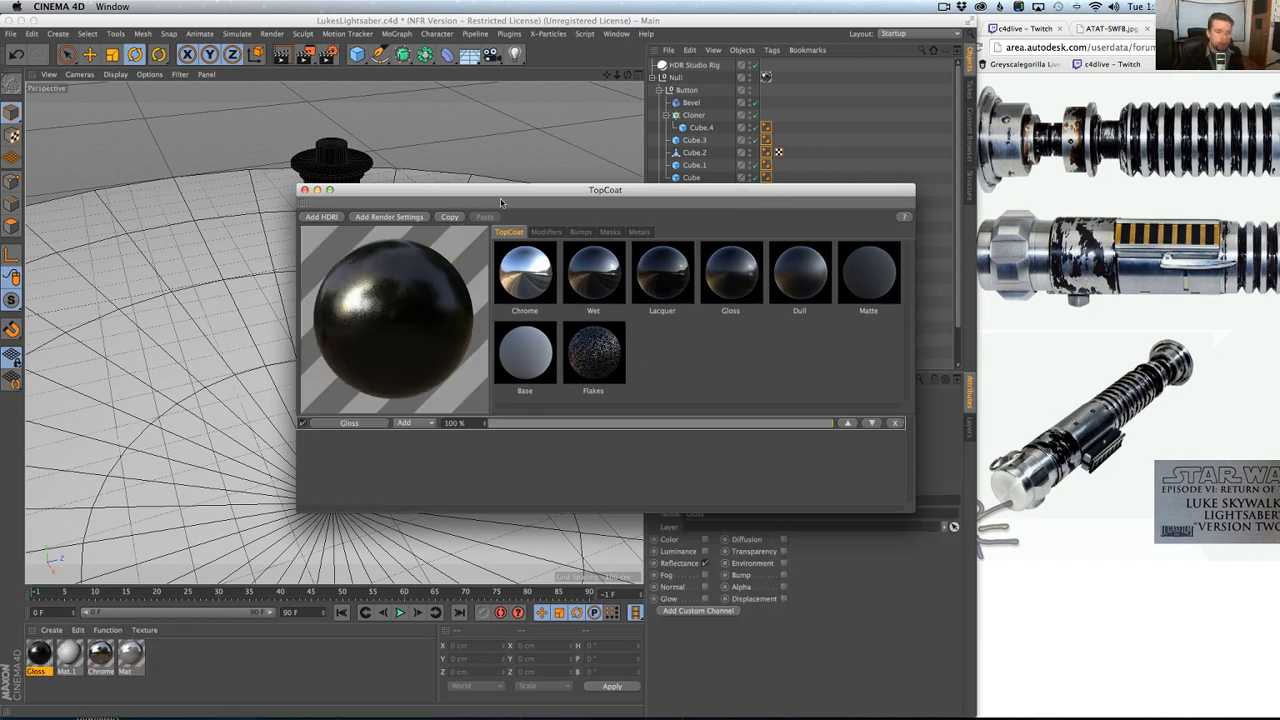
left_click_drag(504, 190, 521, 531)
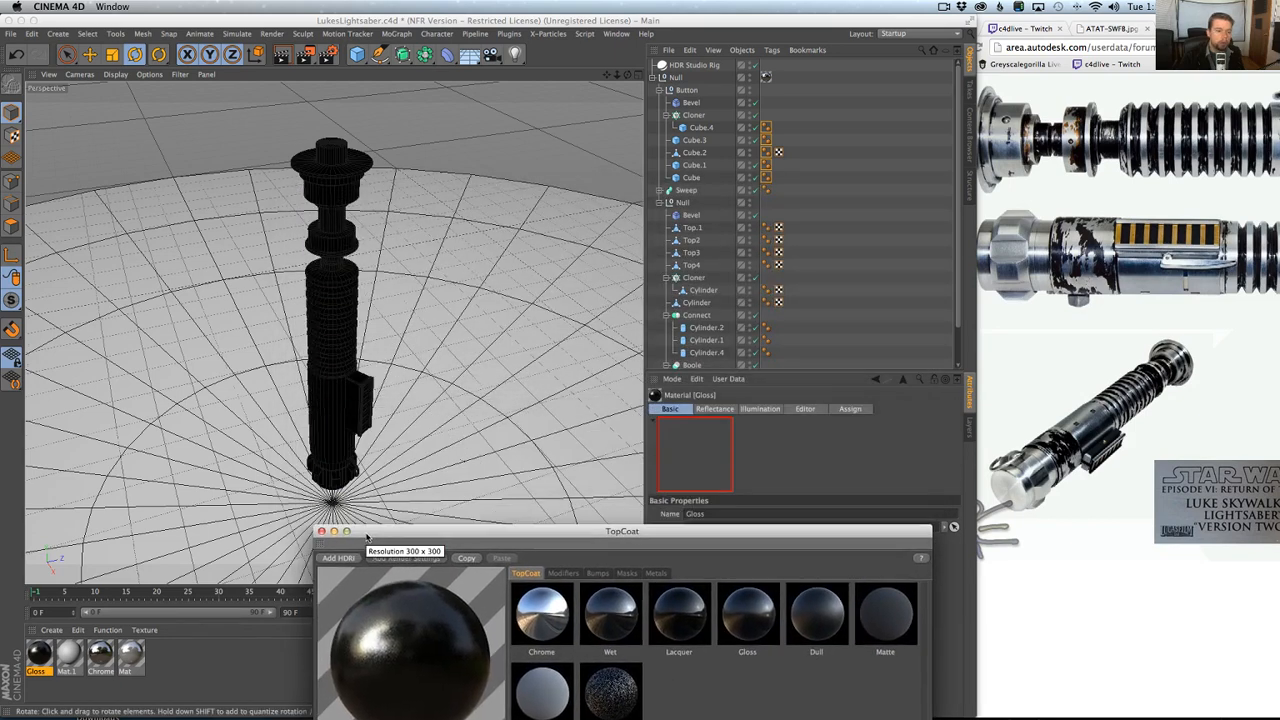
Turn off the display of textures in the perspective viewport.
left_click(152, 75)
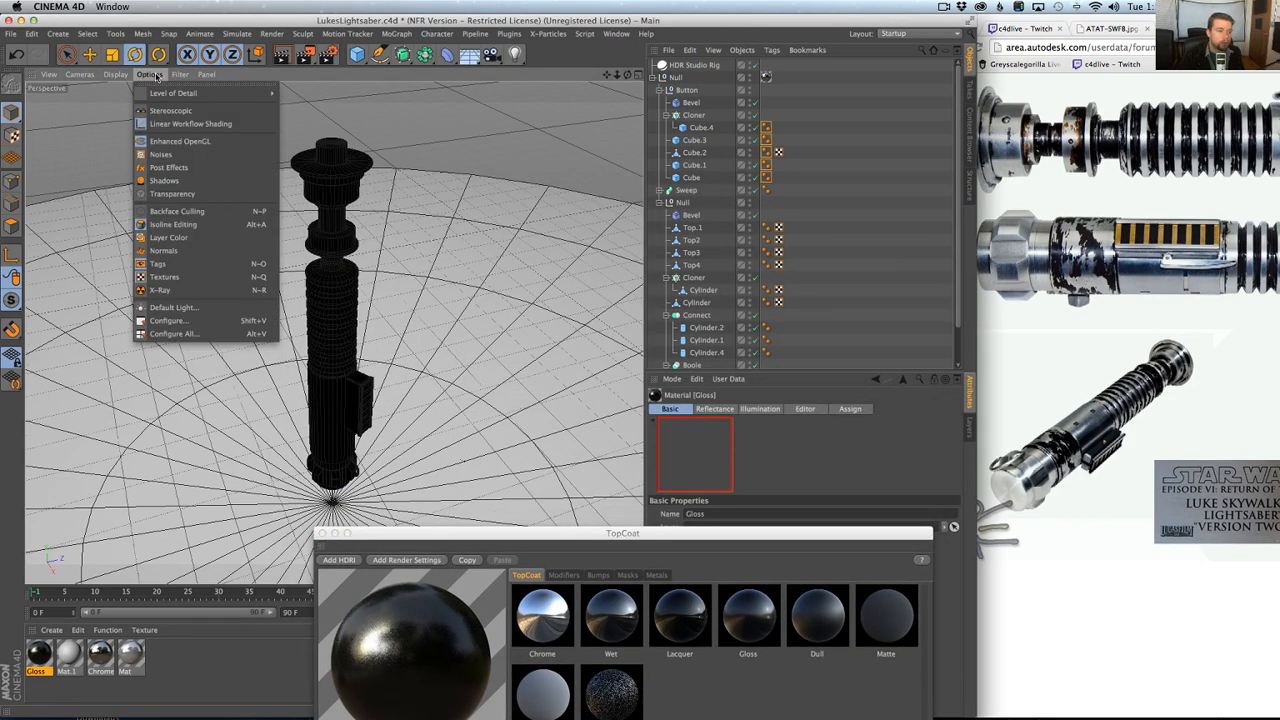
left_click(172, 279)
scroll(343, 437, "up", 5)
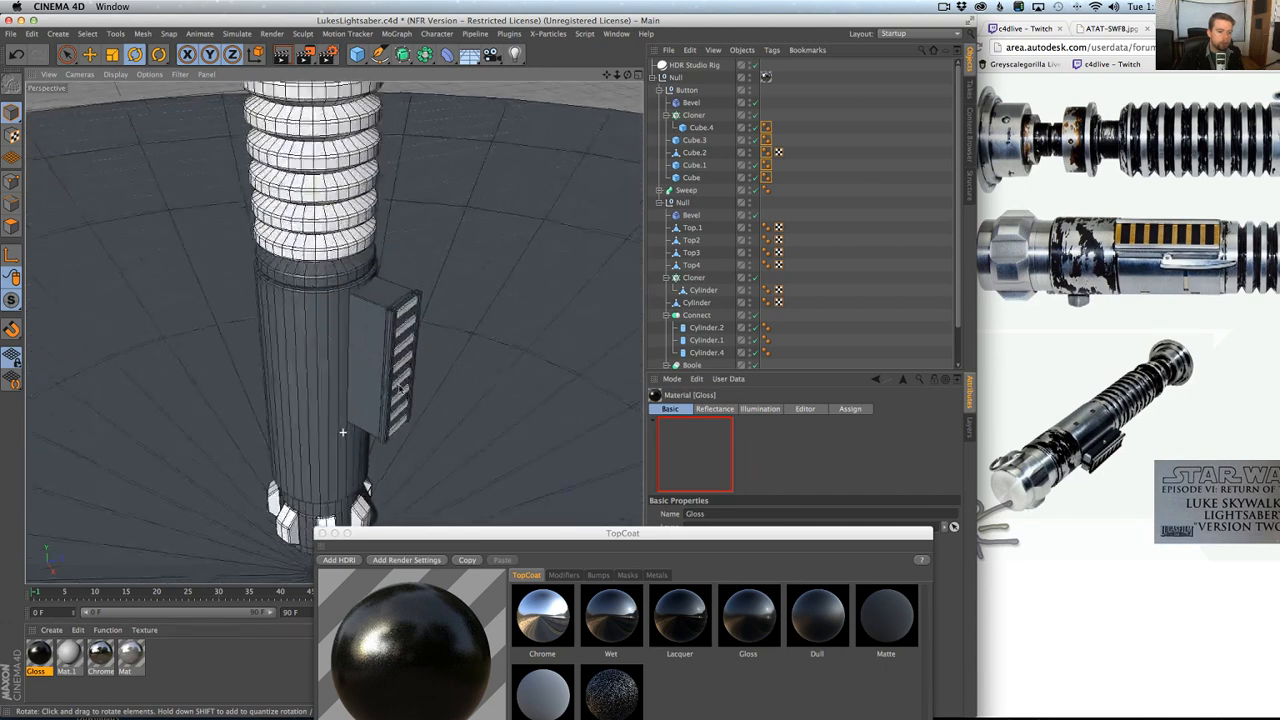
Apply the Gloss material to the Cube that forms the button box, and inspect the box and its strips.
left_click_drag(43, 662, 380, 300)
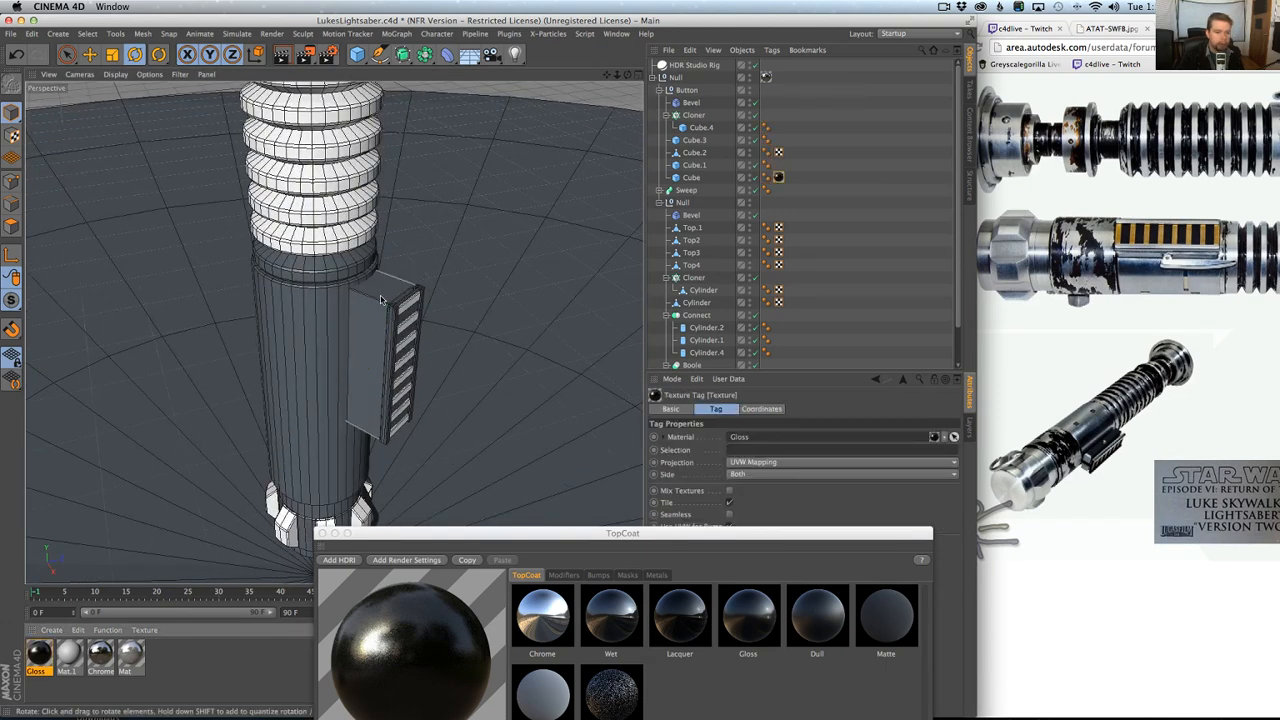
left_click(700, 178)
scroll(382, 352, "up", 4)
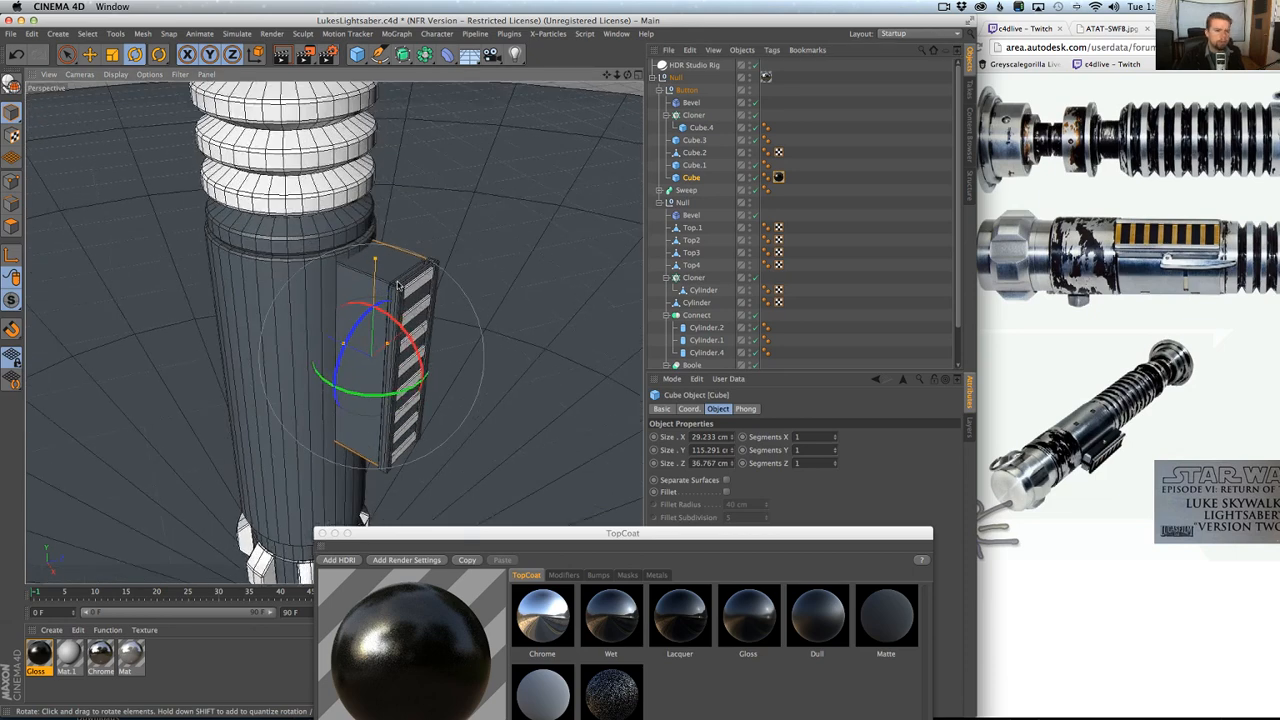
left_click_drag(397, 293, 430, 330, "alt")
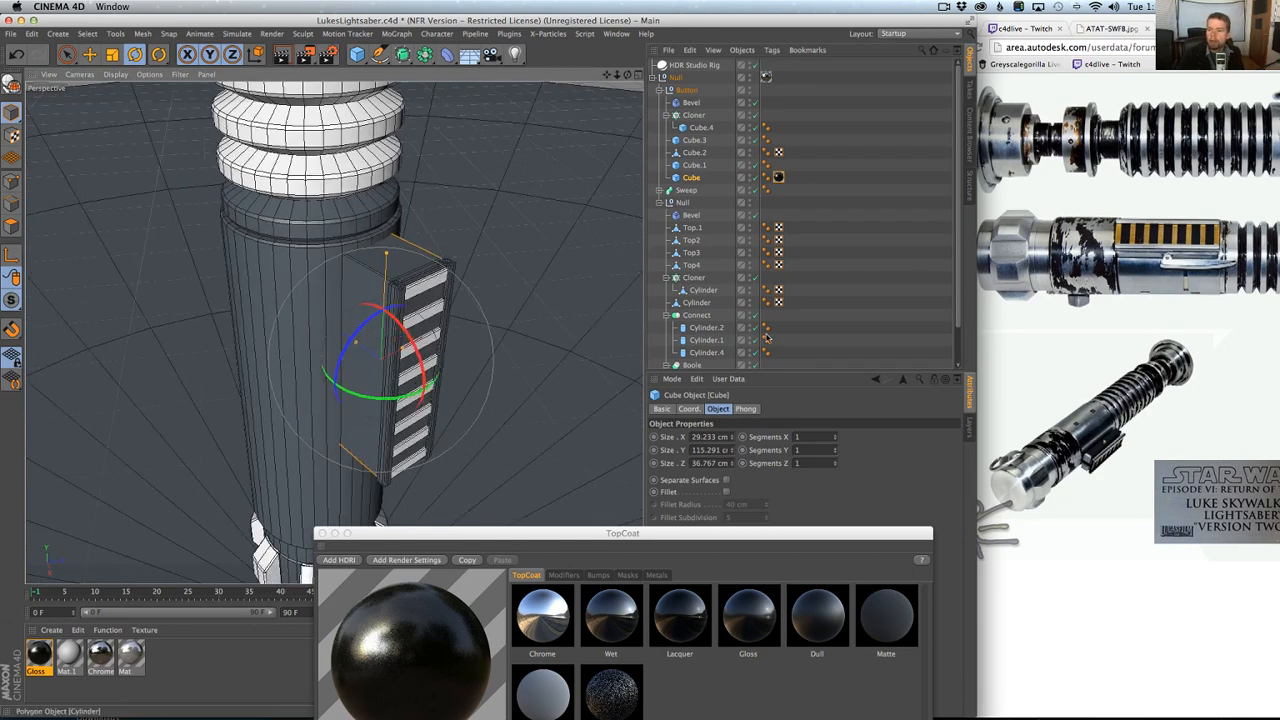
scroll(486, 350, "up", 5)
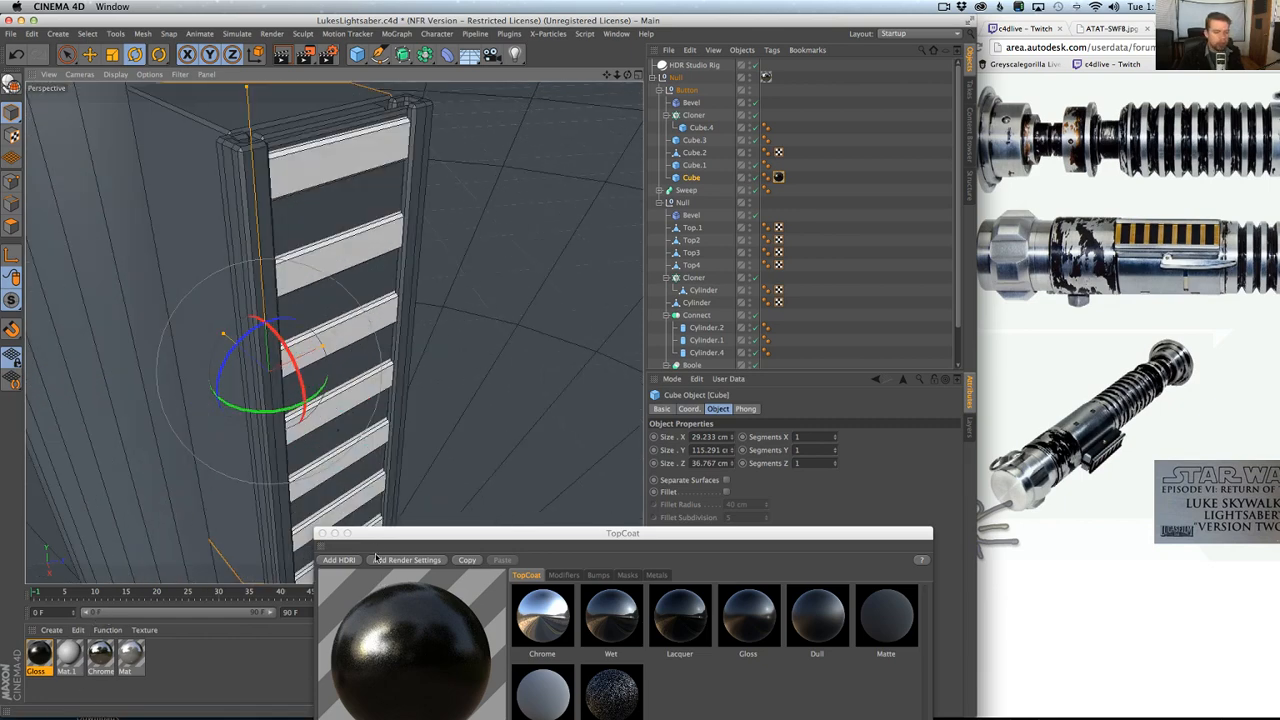
Duplicate the Gloss material and bring the TopCoat window back into full view.
left_click(35, 651)
key("super+c")
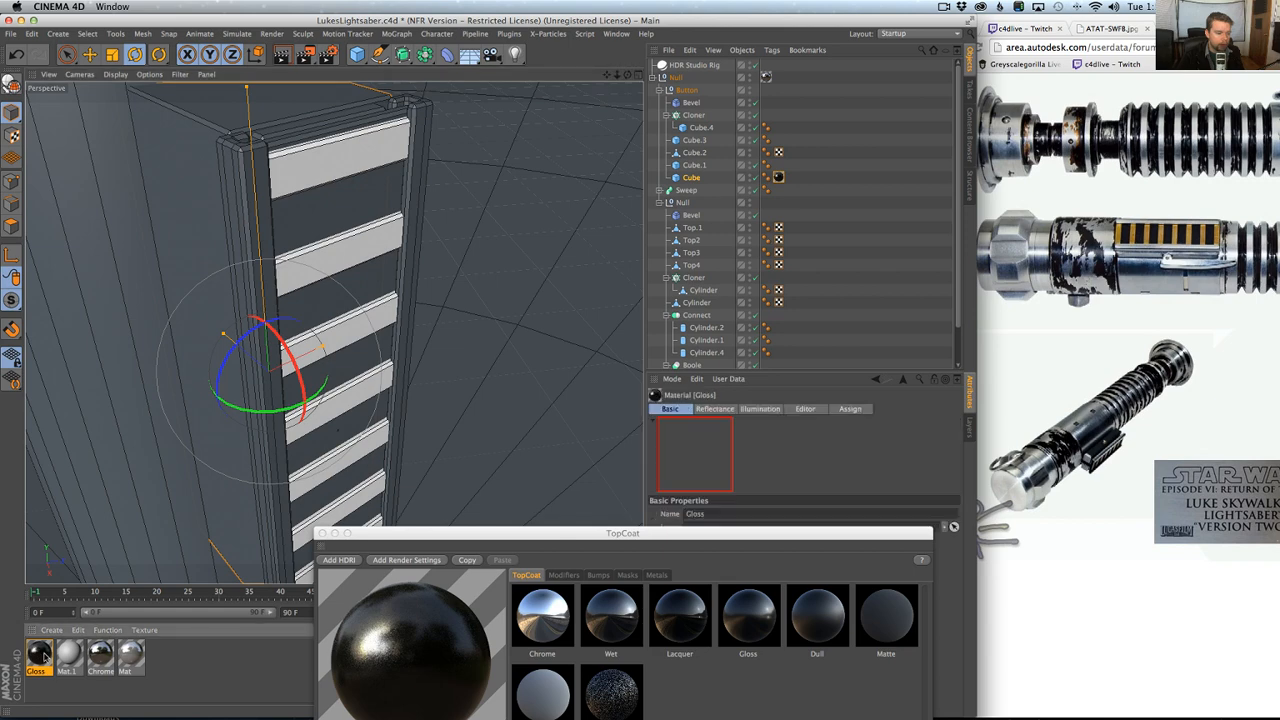
key("super+v")
left_click_drag(397, 540, 431, 211)
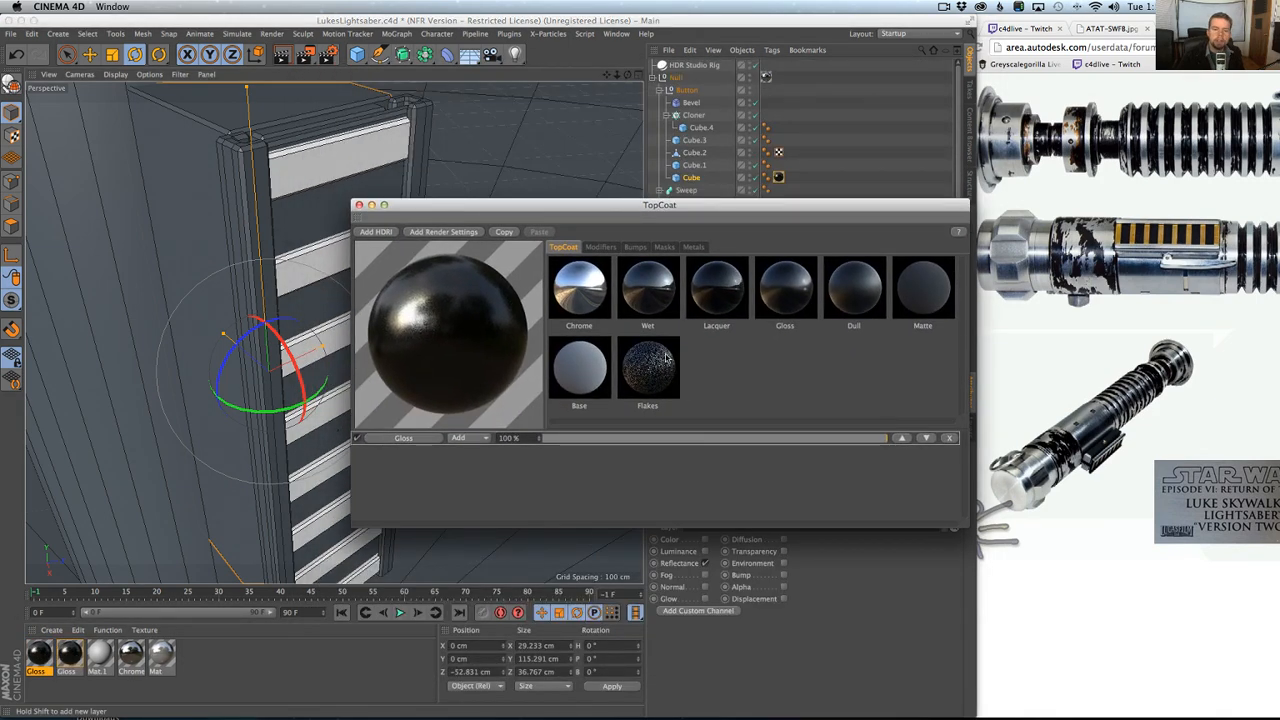
Lower the duplicate Gloss material's Gloss layer strength to 26 % in TopCoat and apply the material to Cube.1.
left_click_drag(588, 438, 634, 440)
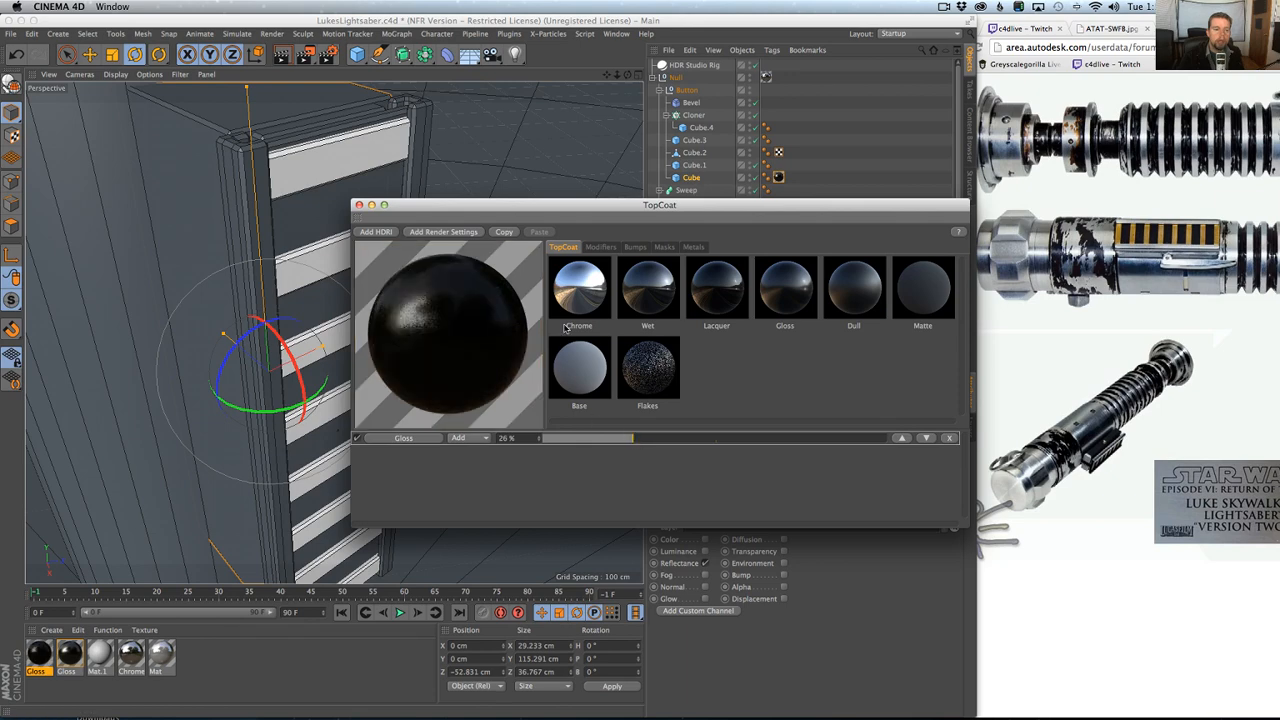
left_click_drag(525, 204, 477, 717)
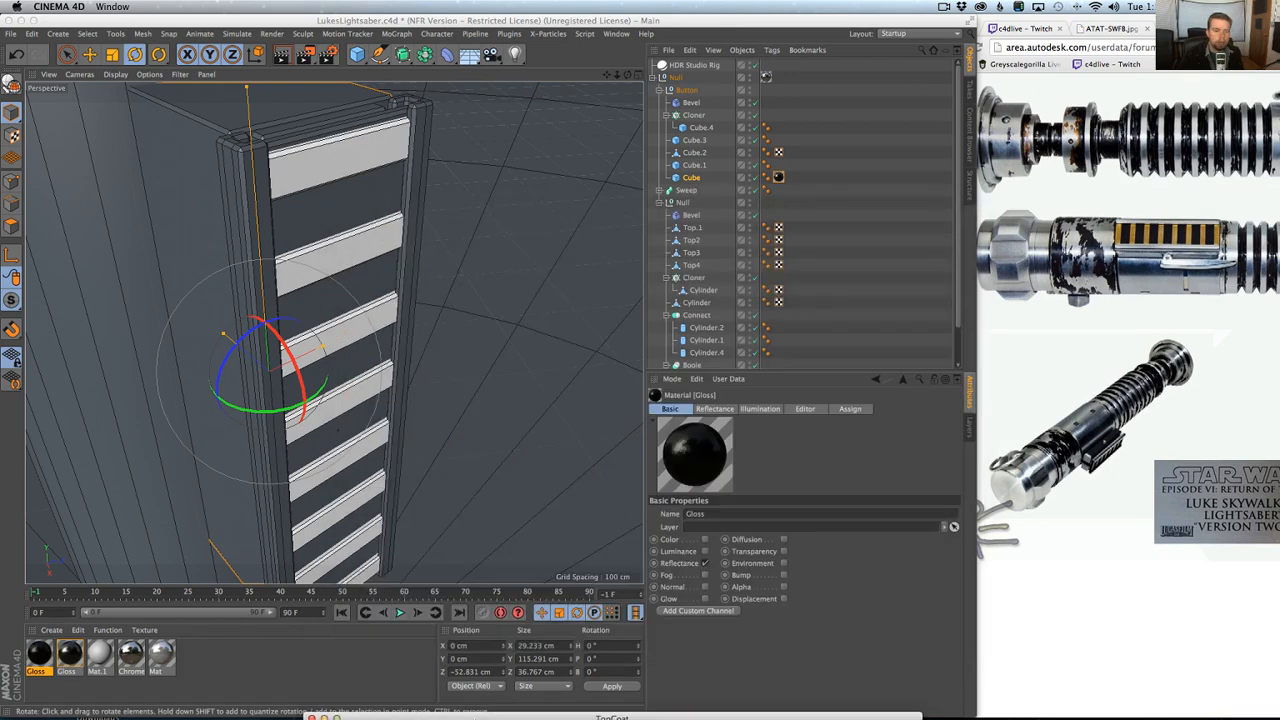
left_click_drag(45, 653, 346, 204)
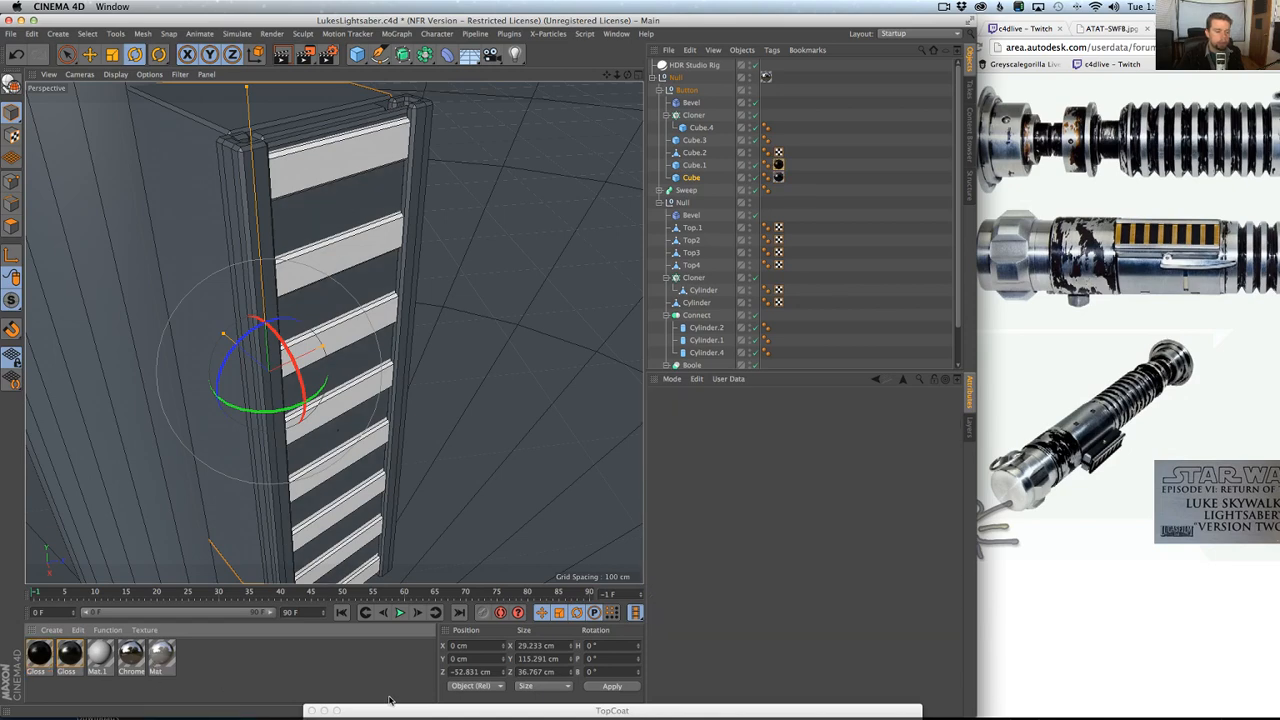
Create a new TopCoat Dull material, tint it with the Titanium Nitride metal preset, and close TopCoat.
left_click_drag(390, 706, 398, 268)
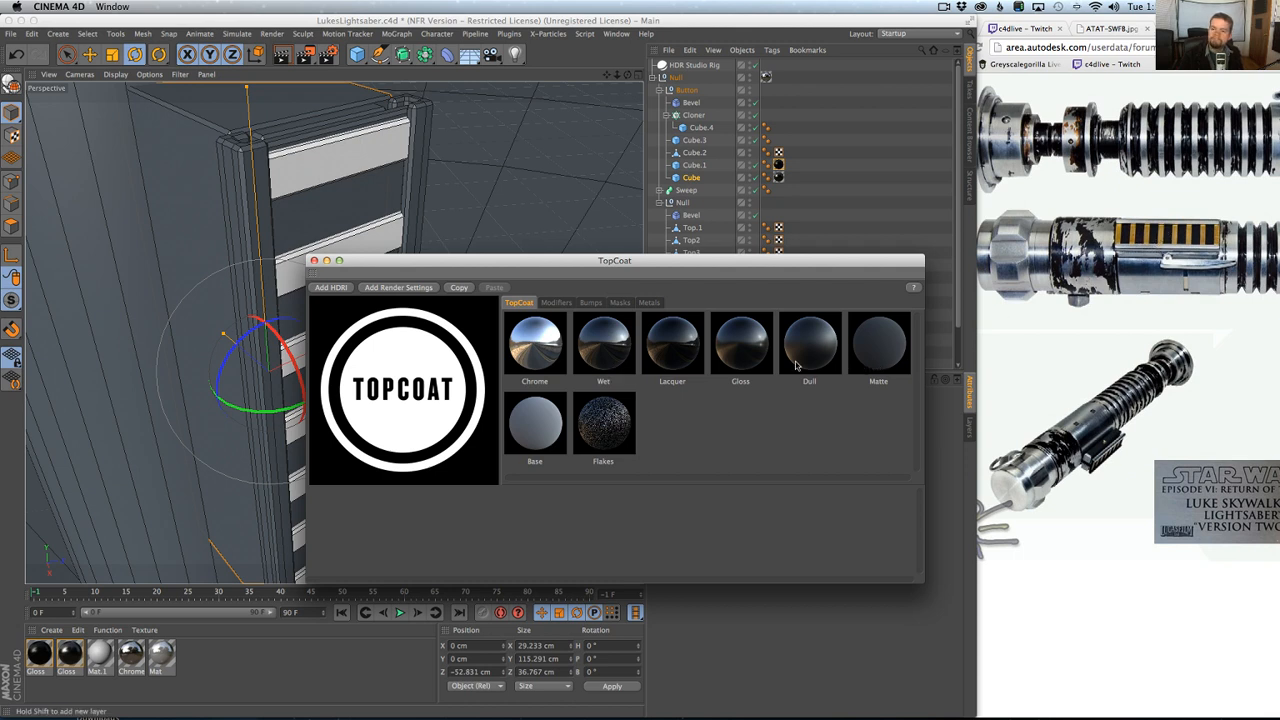
left_click(803, 350)
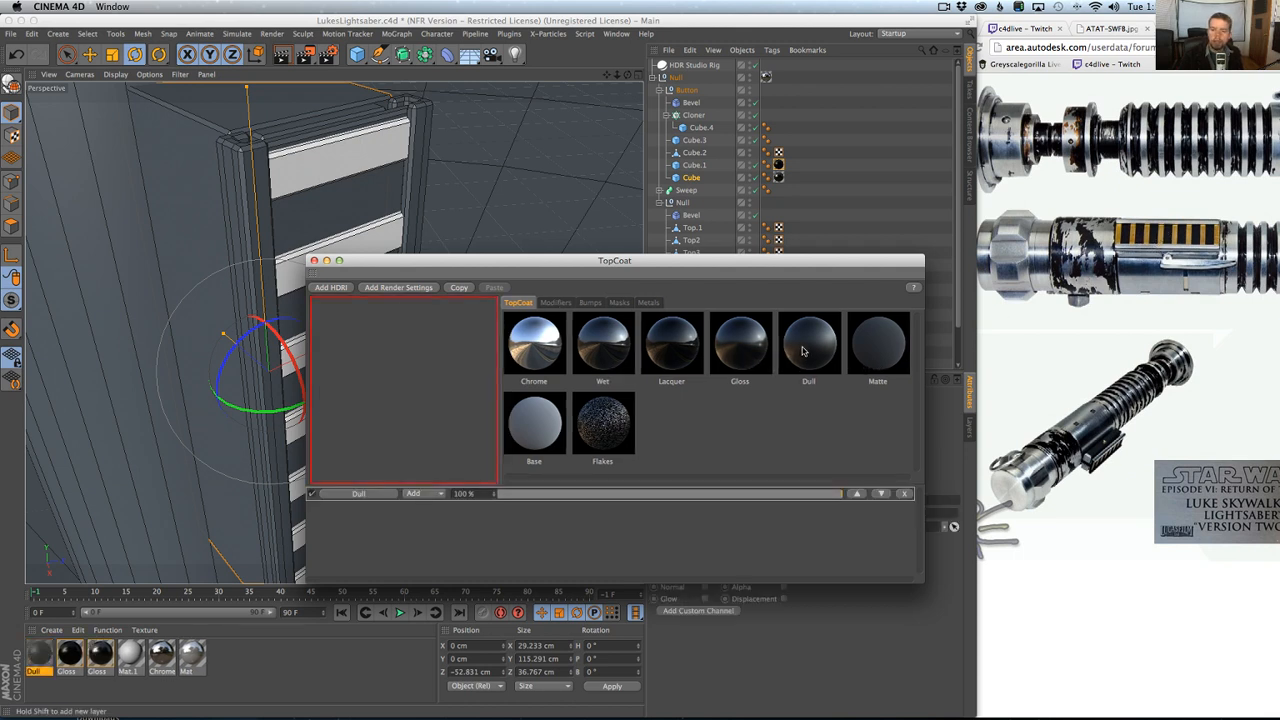
left_click(648, 302)
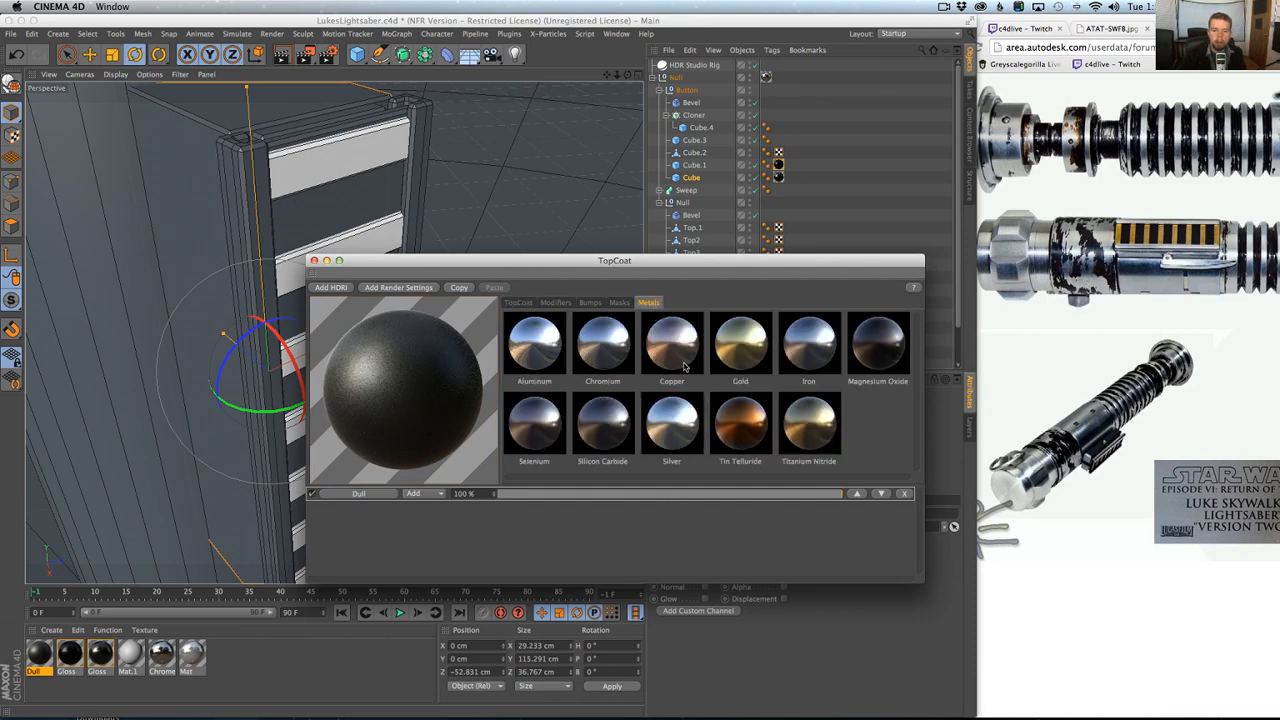
left_click(811, 425)
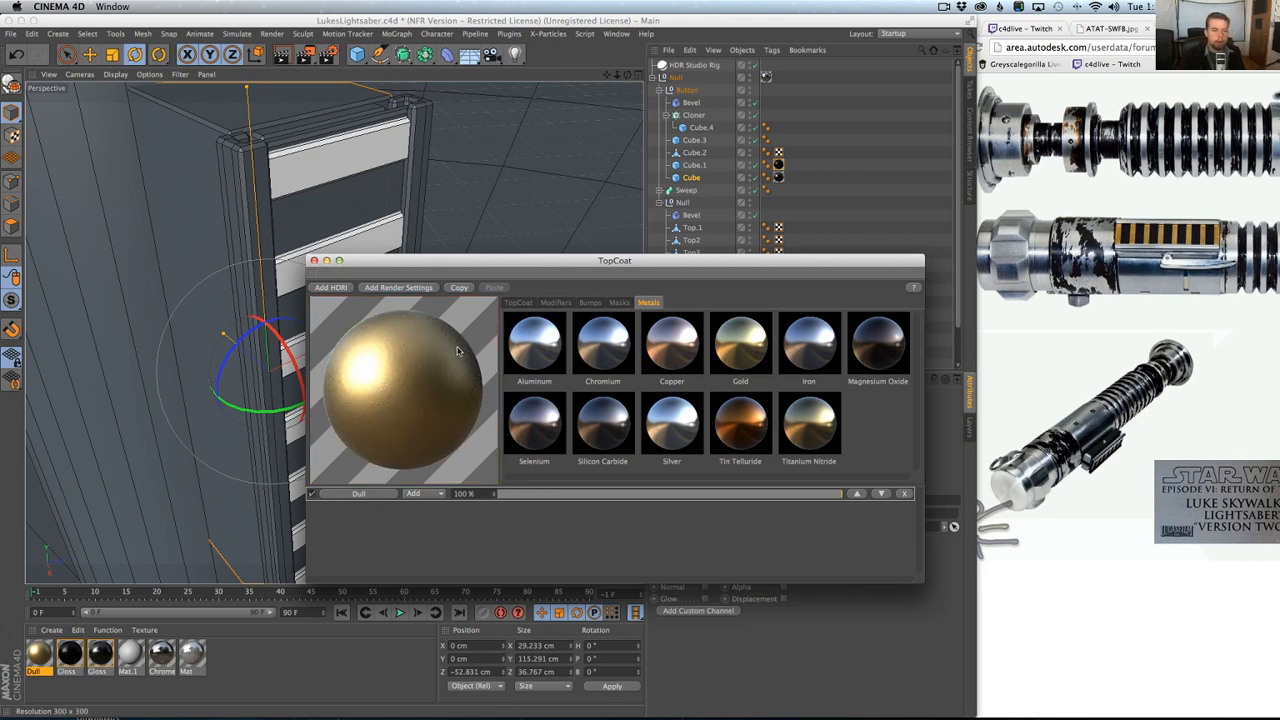
left_click(314, 260)
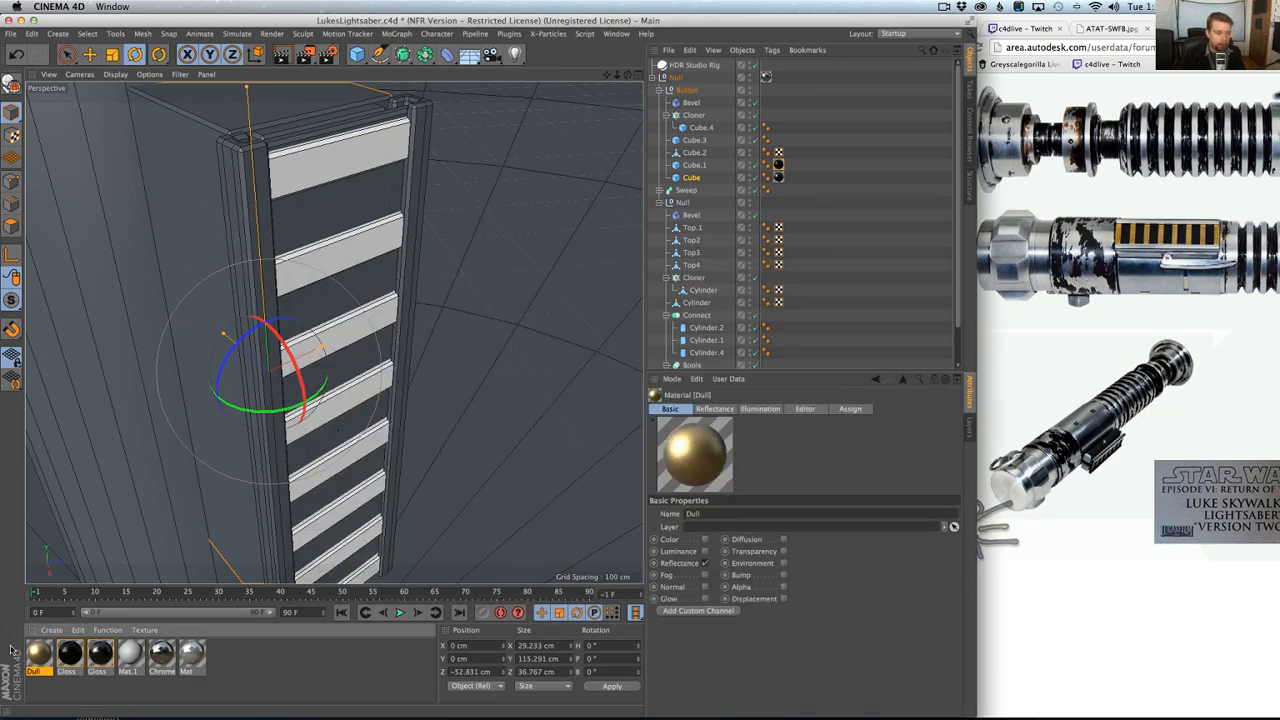
Apply the gold Dull material to Cube.1 of the button box.
left_click_drag(35, 651, 316, 166)
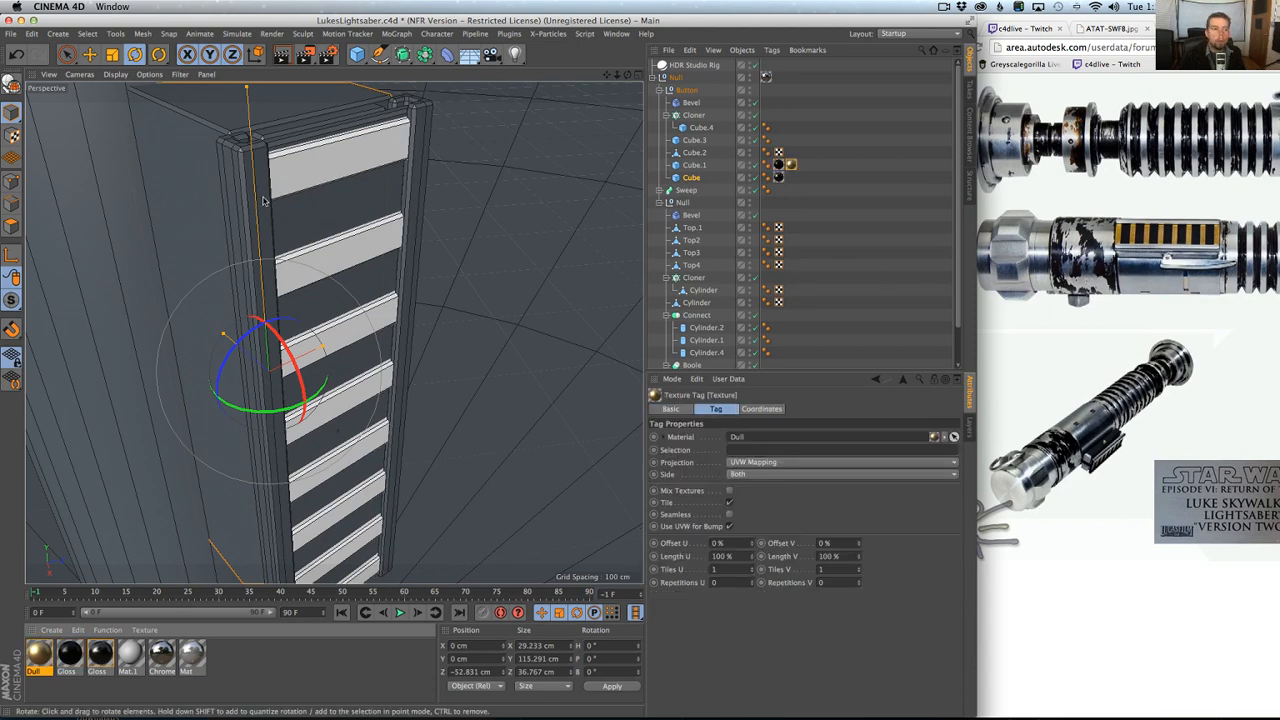
right_click_drag(382, 249, 349, 256, "alt")
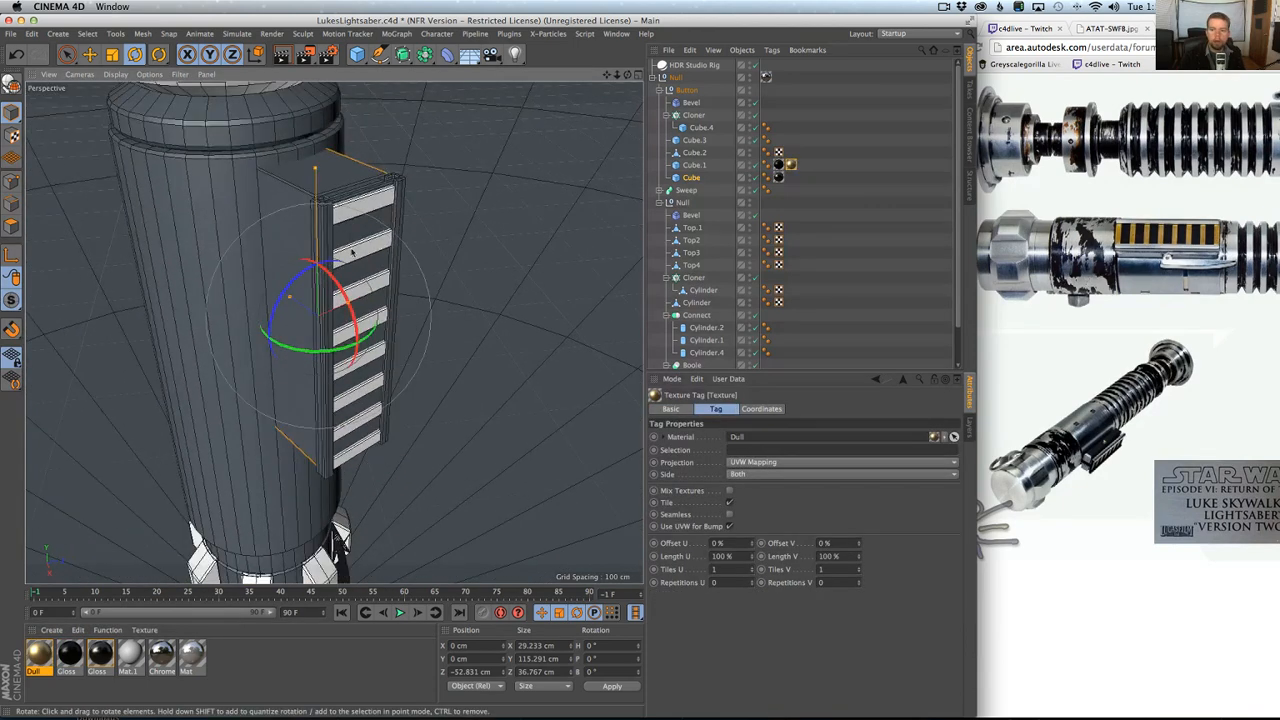
left_click_drag(349, 256, 422, 311, "alt")
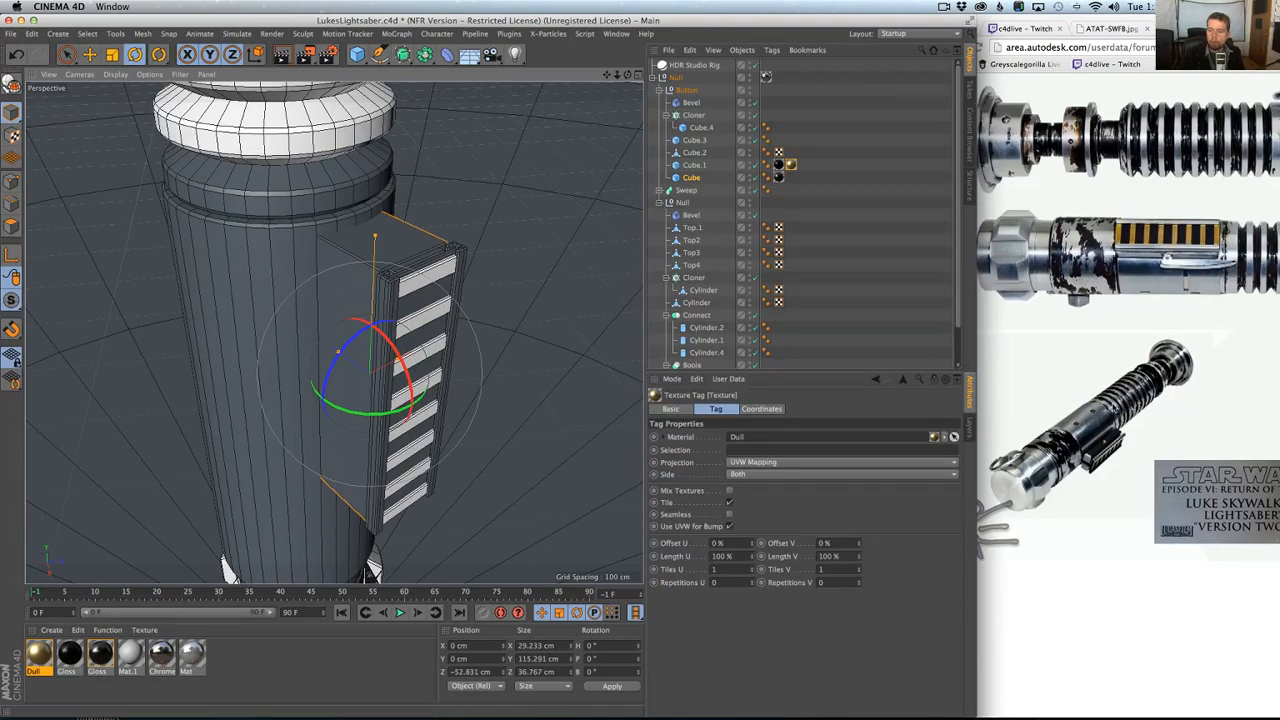
Loop-select the outer rim polygons of the Cylinder inside the grip ridges' Cloner, and invert the selection.
middle_click_drag(382, 205, 476, 504, "alt")
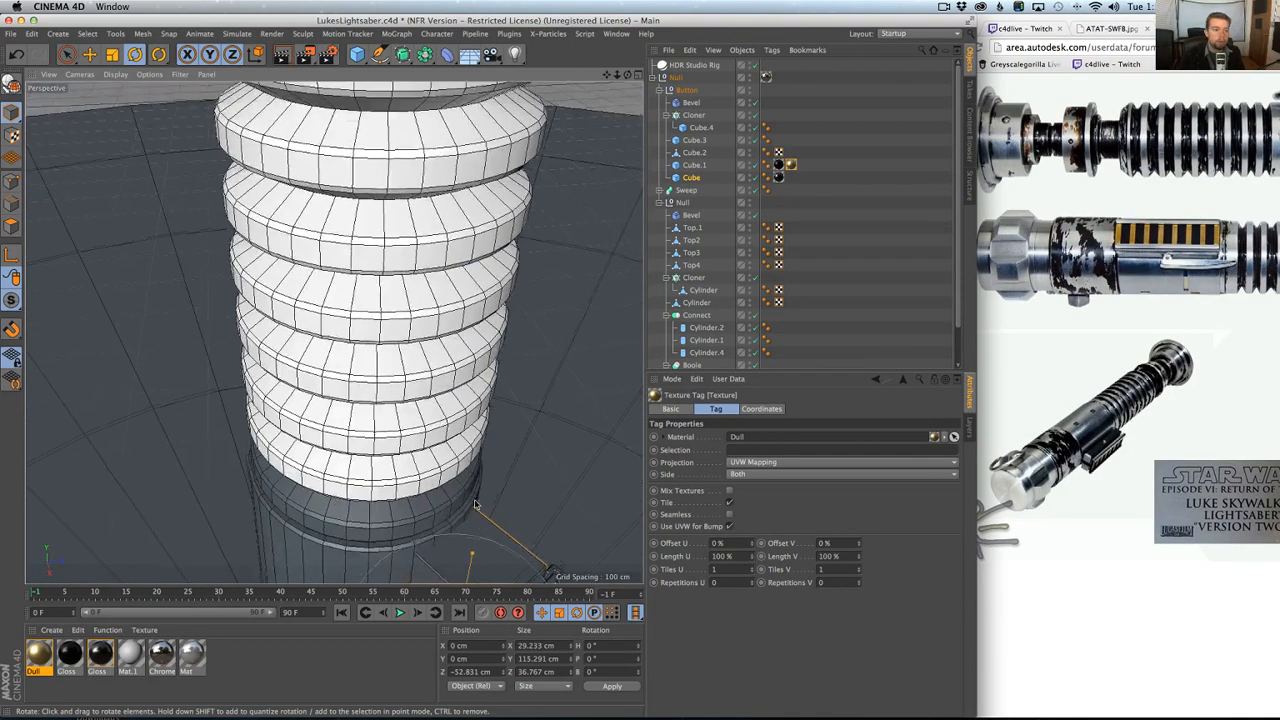
left_click(422, 403)
left_click_drag(422, 403, 408, 443, "alt")
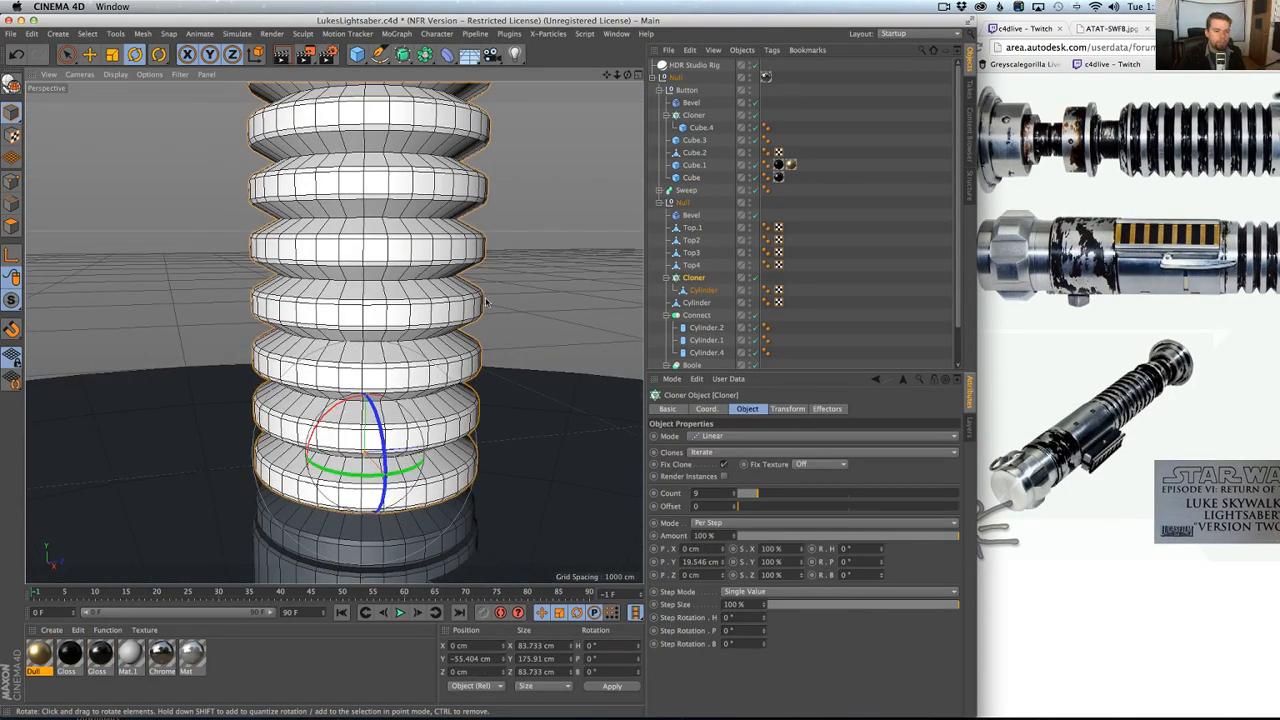
left_click(703, 290)
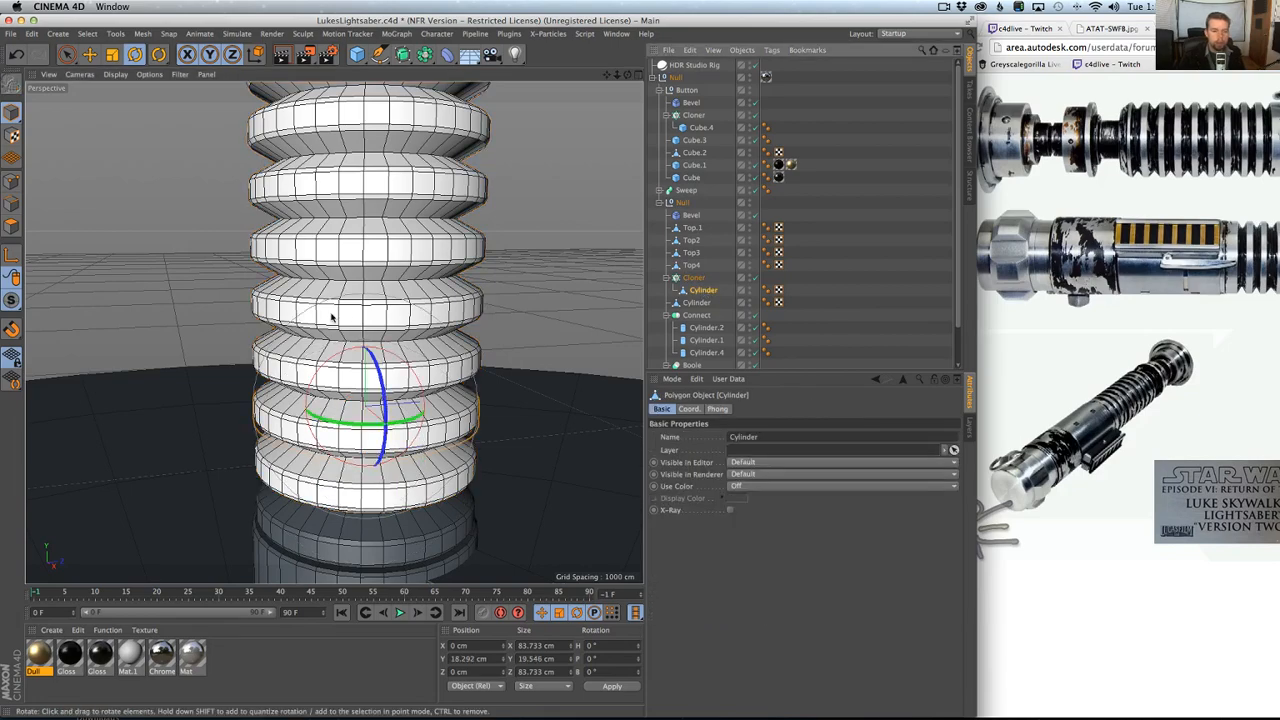
left_click(14, 226)
left_click(67, 55)
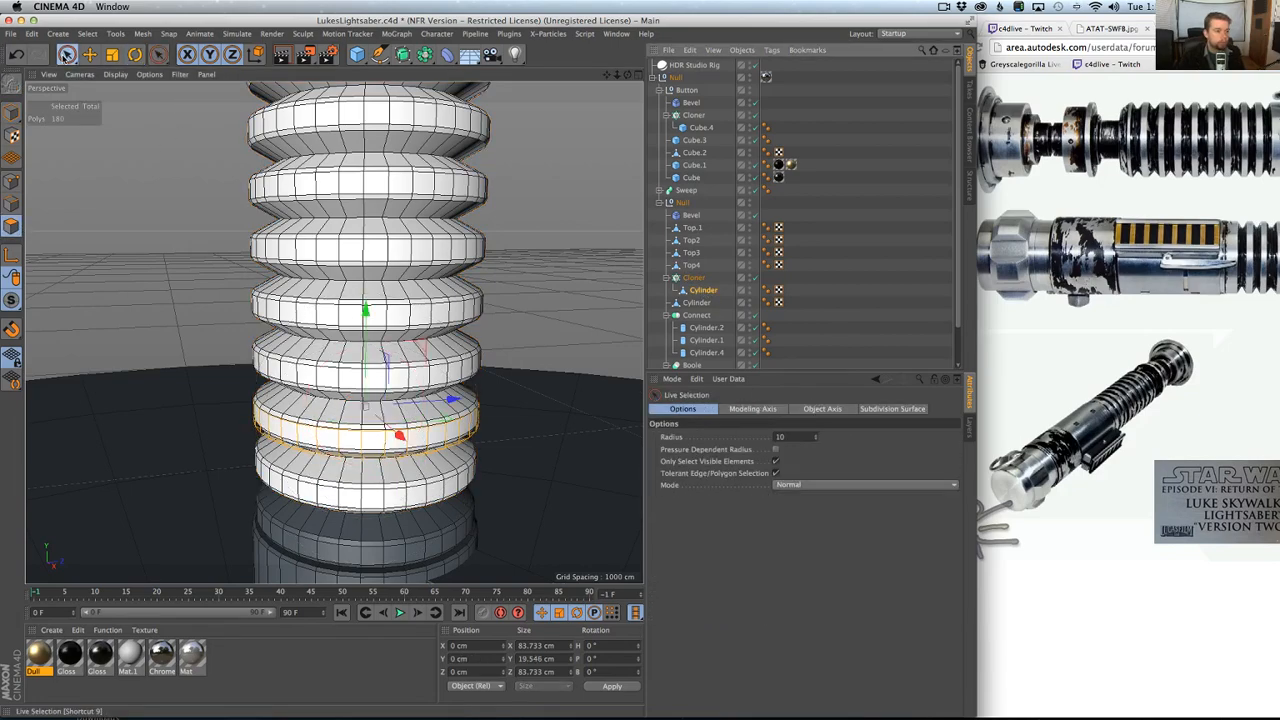
left_click_drag(440, 410, 445, 437, "alt")
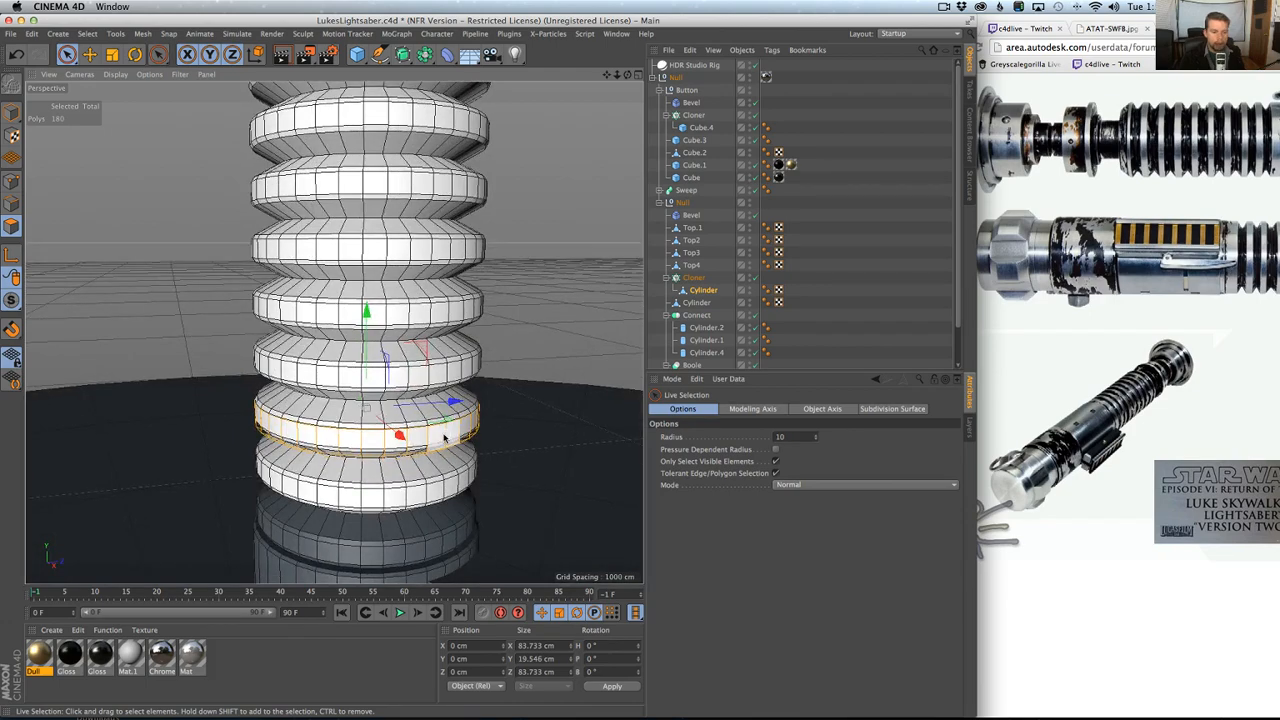
key("u")
key("l")
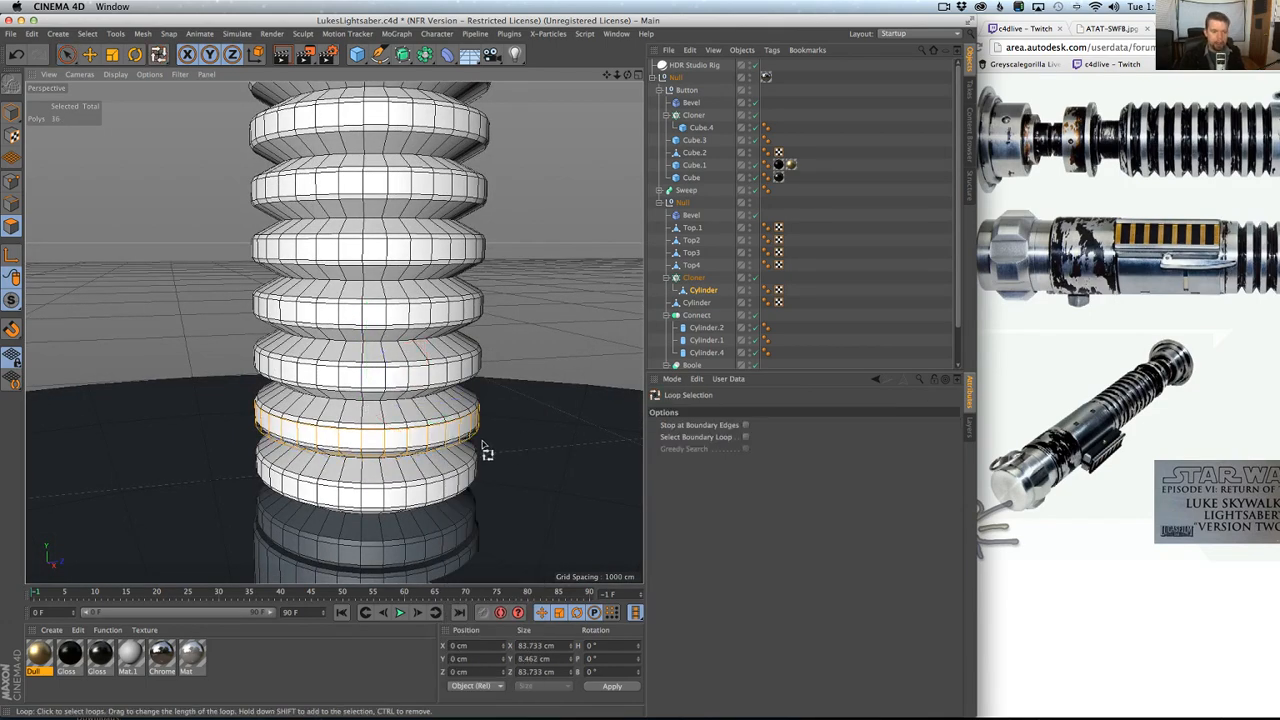
left_click_drag(444, 435, 474, 456, "alt")
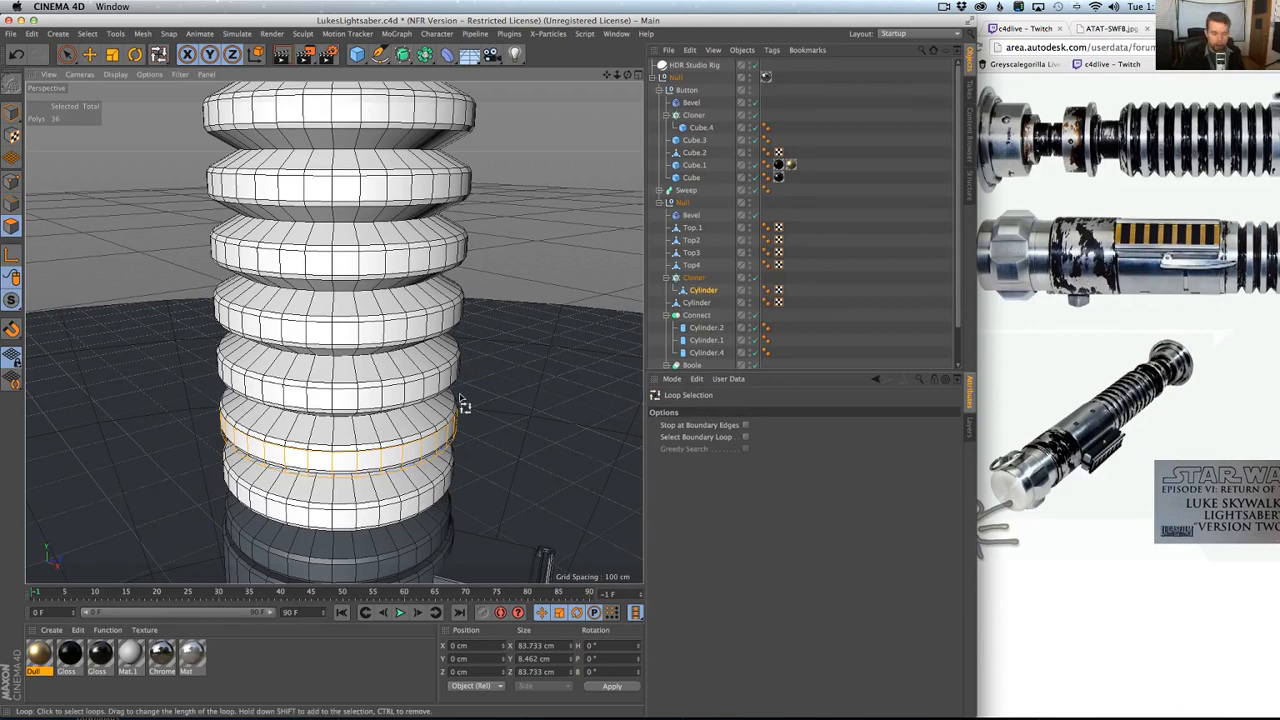
key("super+a")
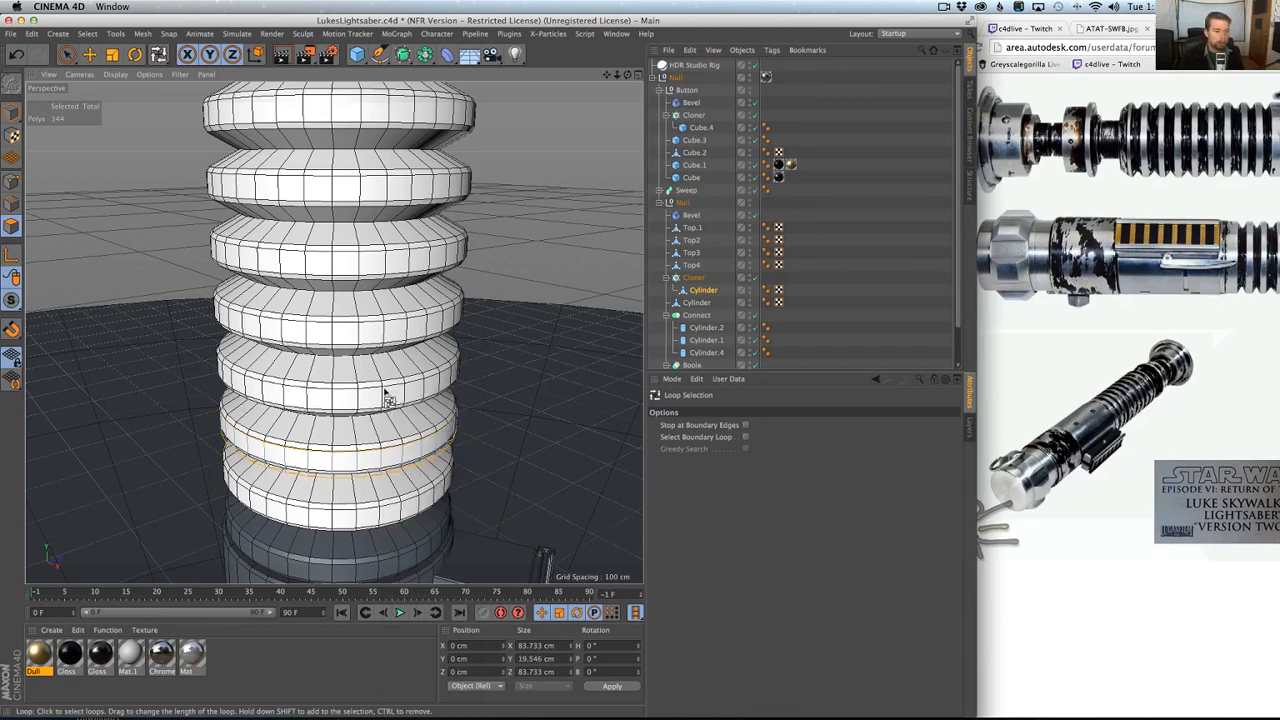
Disable the grip ridges' Cloner and store the Cylinder's selected polygons in a polygon selection tag.
left_click(755, 278)
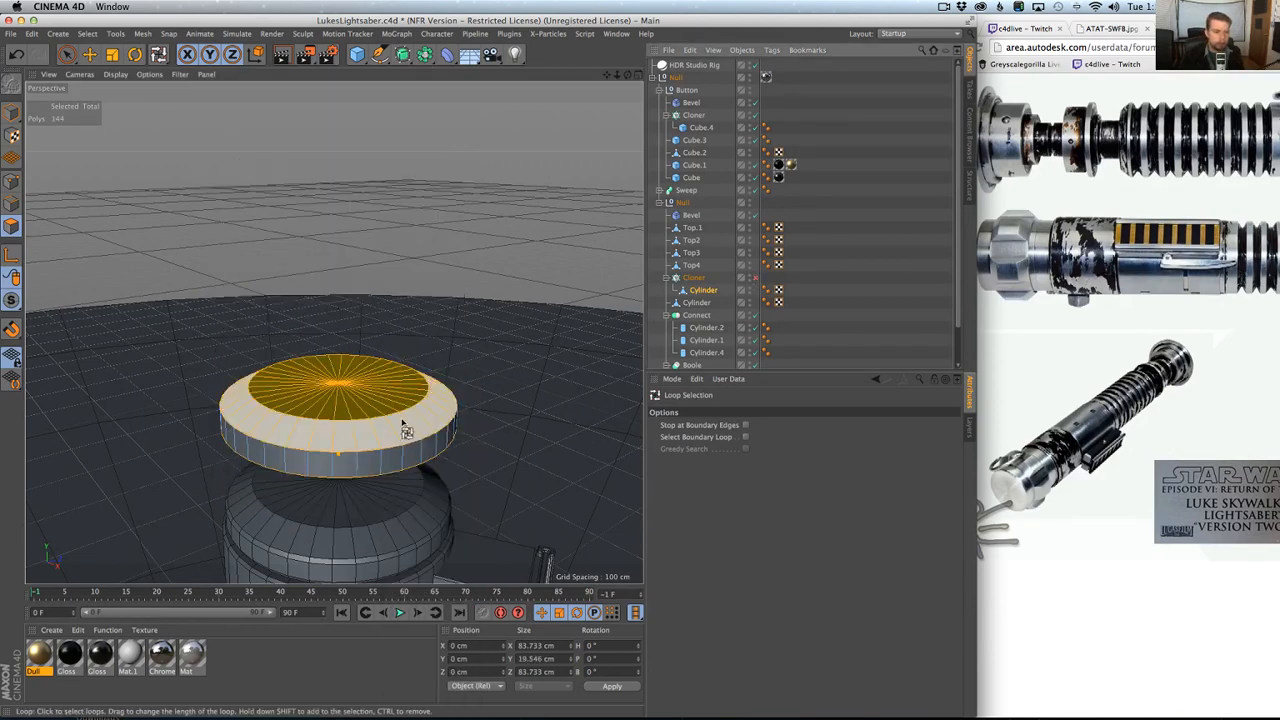
left_click(62, 34)
mouse_move(92, 215)
mouse_move(87, 34)
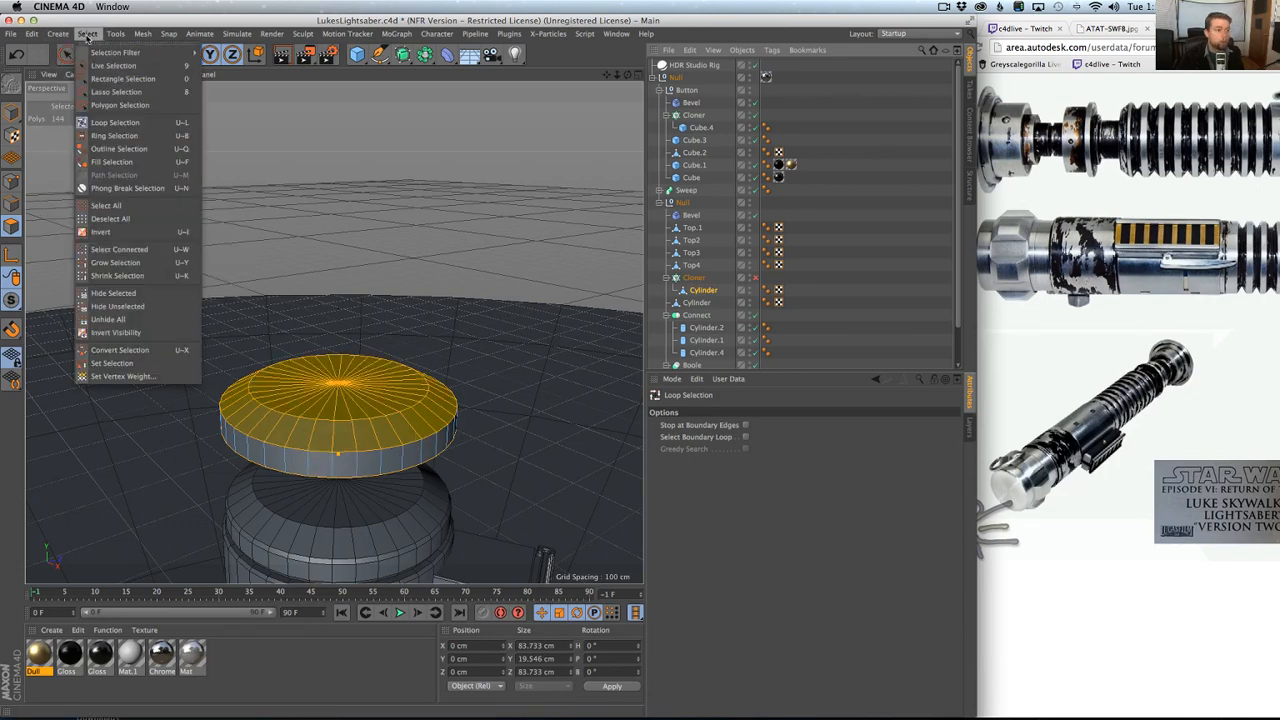
left_click(122, 366)
left_click(97, 391)
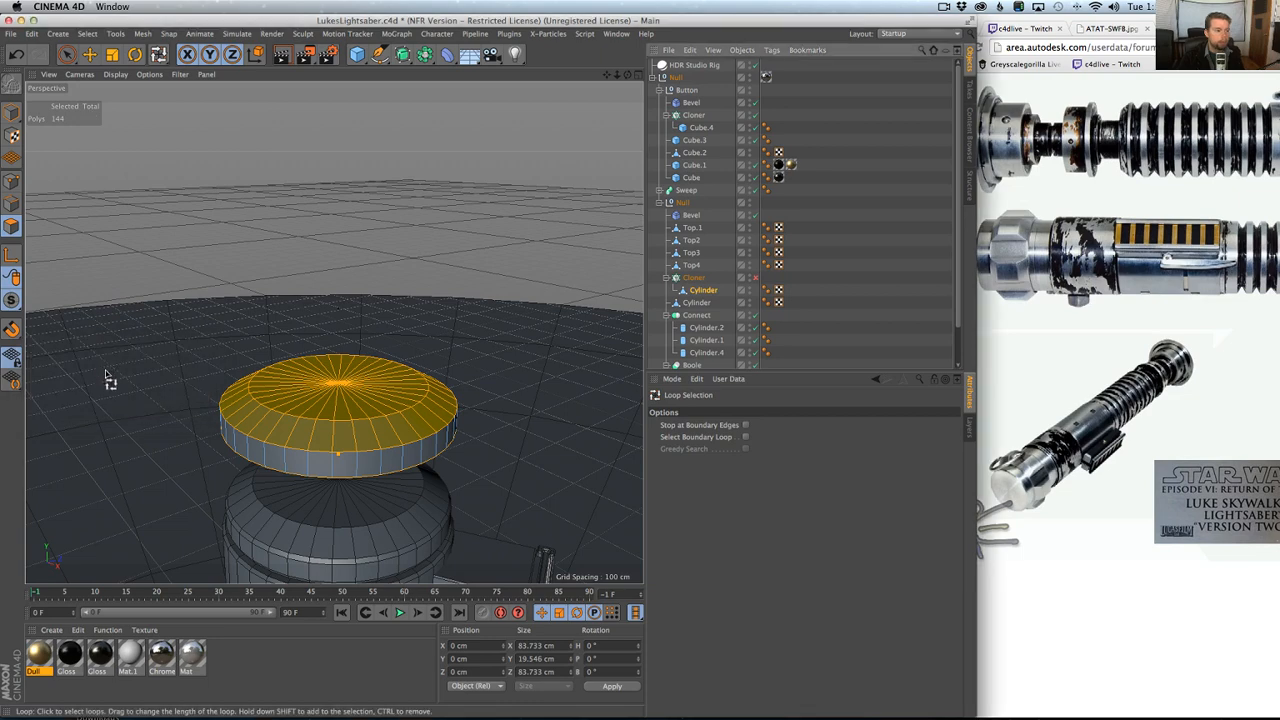
left_click(87, 34)
left_click(112, 363)
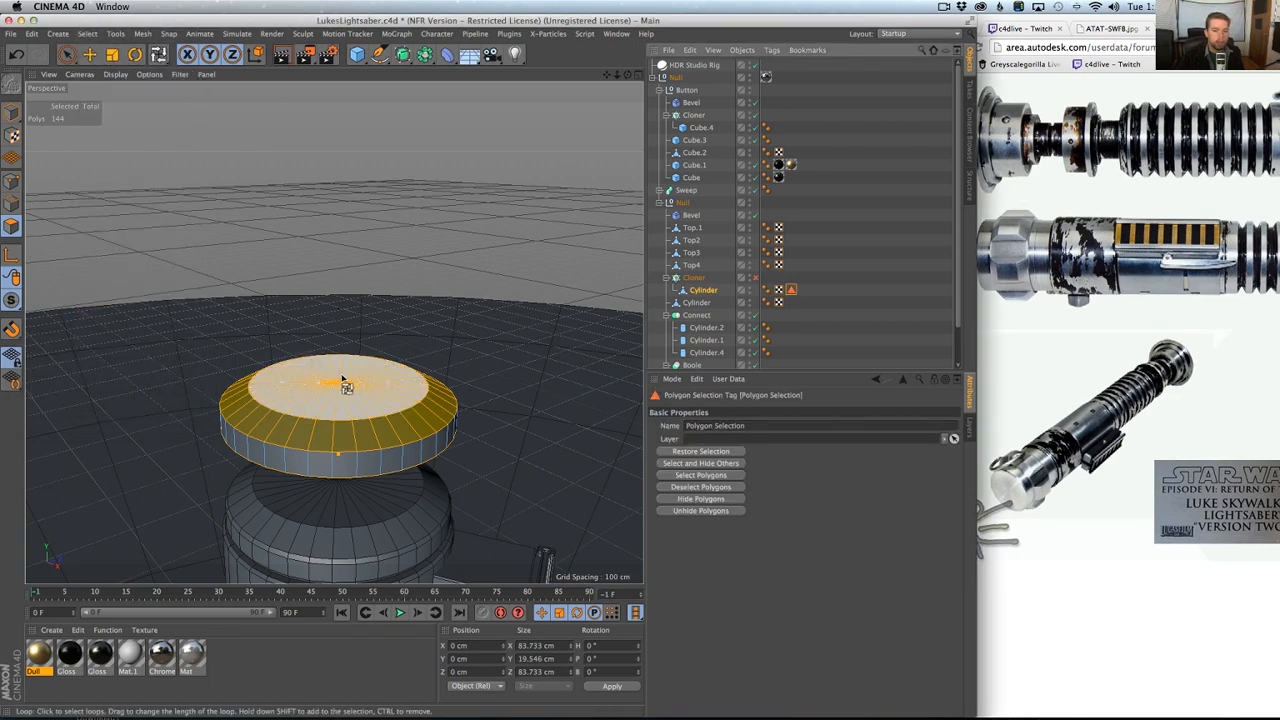
Name the polygon selection tag black and re-enable the grip ridges' Cloner.
left_click(765, 425)
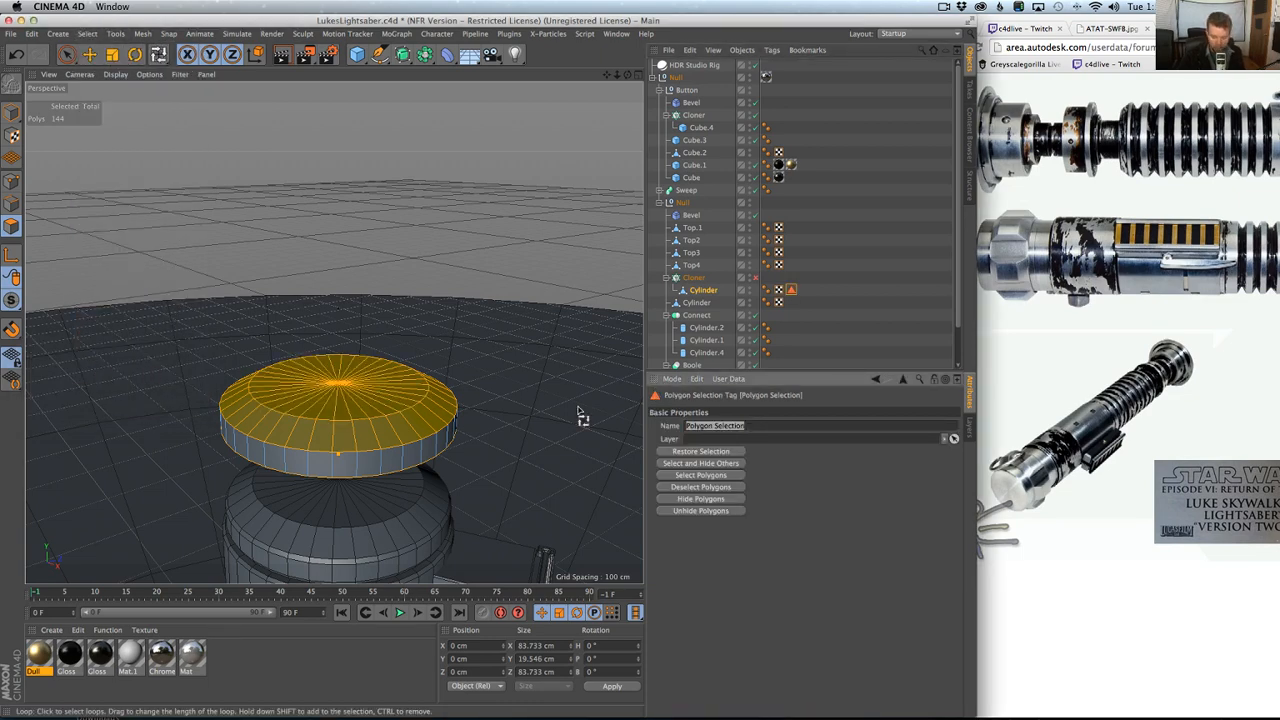
type("black")
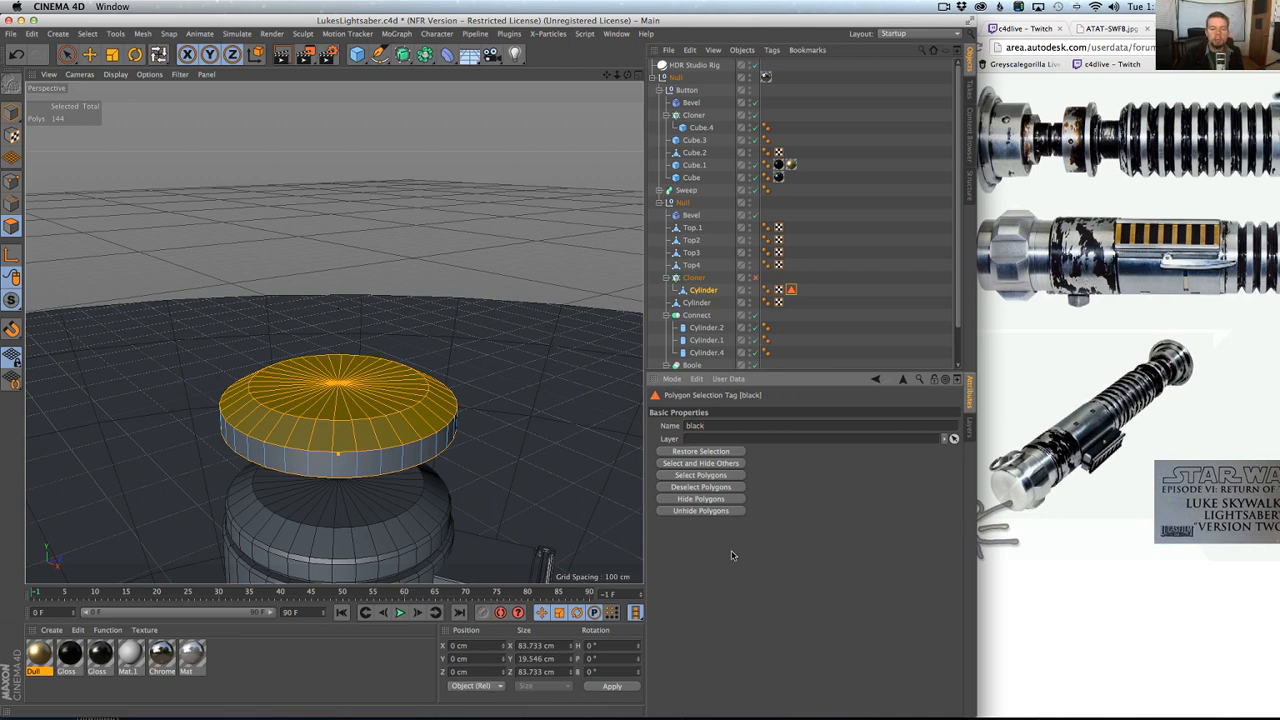
left_click(755, 278)
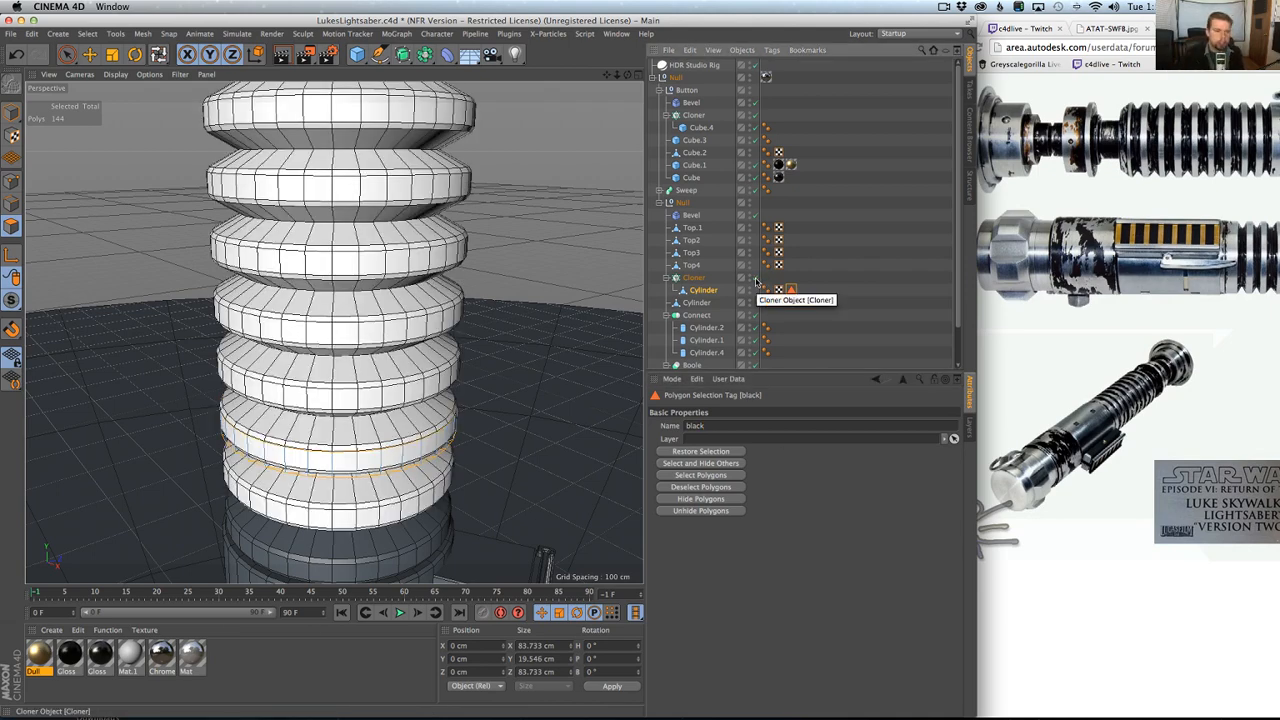
Apply the original, brighter Gloss material to the top-level Null of the hilt and render the perspective view.
right_click_drag(452, 272, 423, 277, "alt")
middle_click_drag(423, 277, 437, 345, "alt")
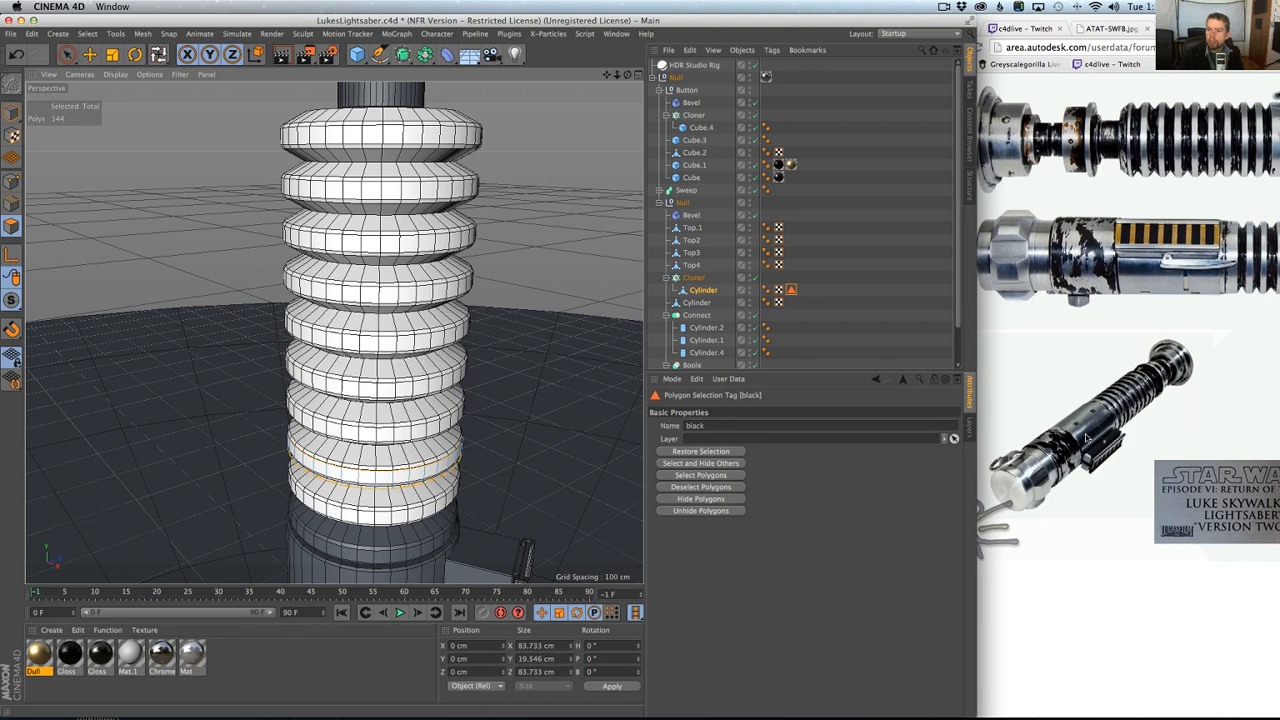
left_click(102, 655)
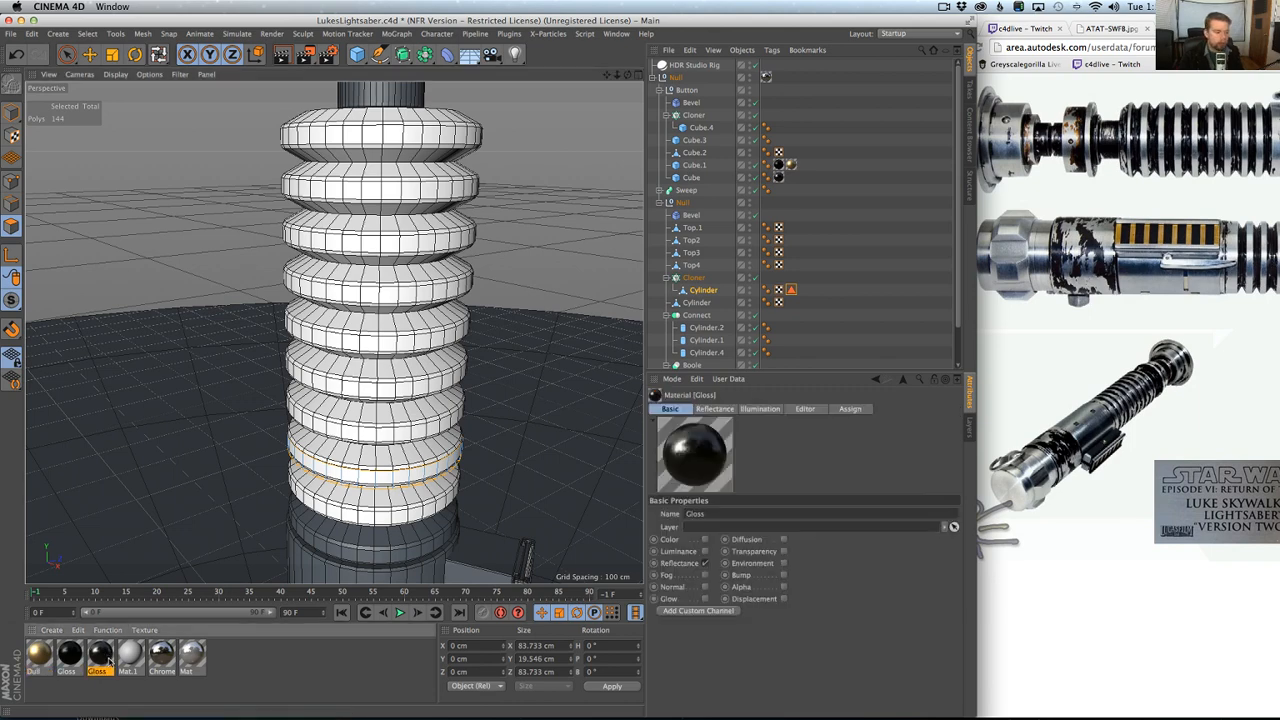
left_click_drag(104, 660, 677, 78)
right_click_drag(417, 286, 387, 309, "alt")
left_click_drag(387, 309, 394, 378, "alt")
right_click_drag(414, 325, 402, 337, "alt")
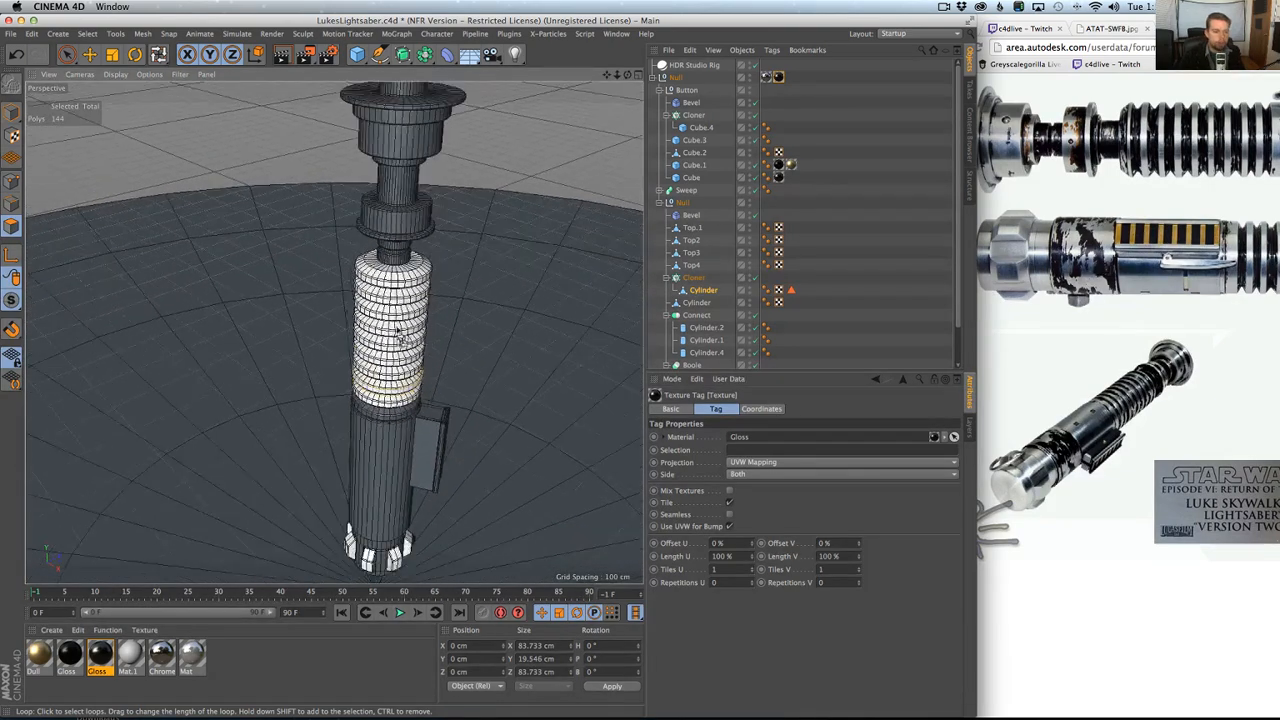
key("super+r")
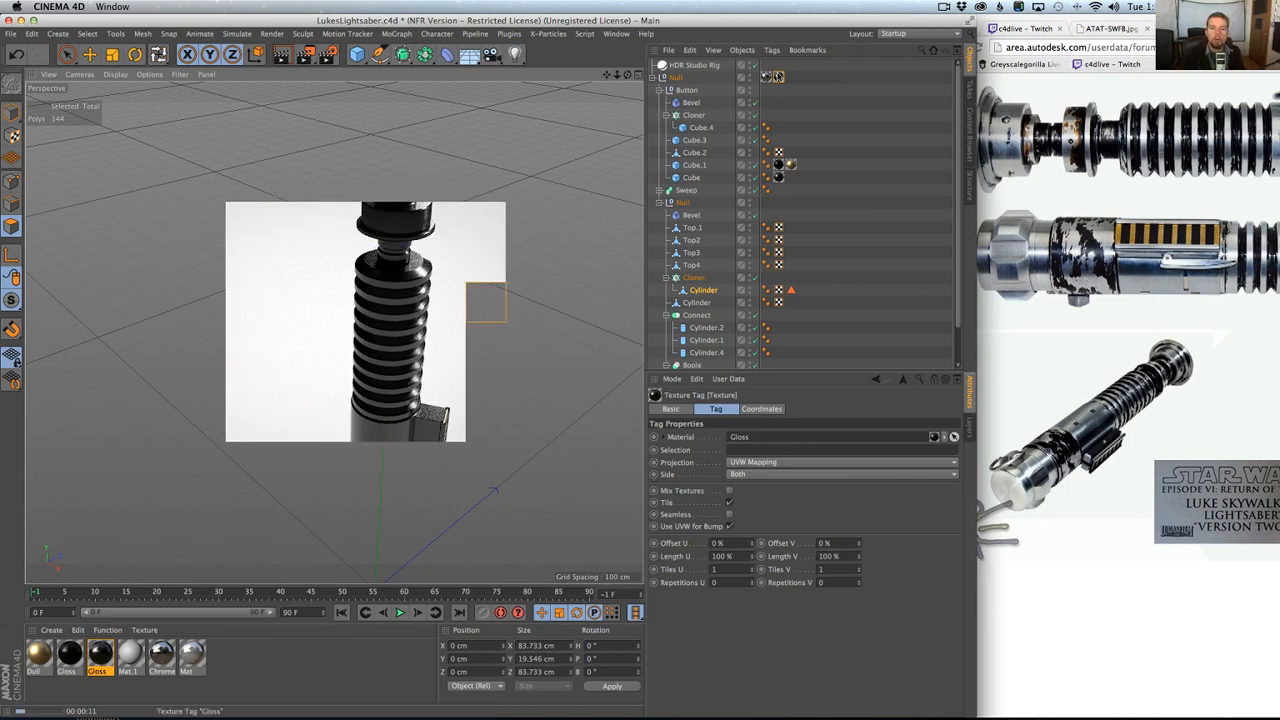
Restrict the hilt's Gloss texture tag to the black selection and render the perspective view again.
left_click(778, 78)
left_click(767, 449)
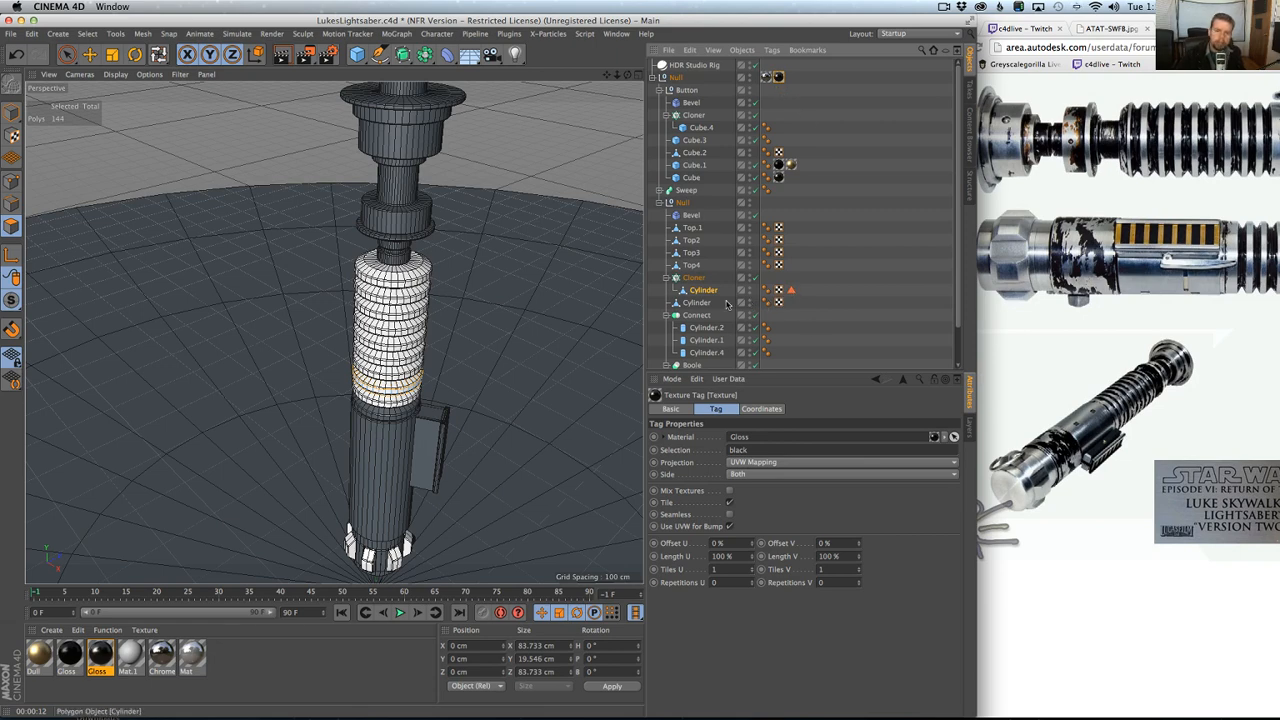
left_click_drag(509, 350, 489, 368, "alt")
key("ctrl+r")
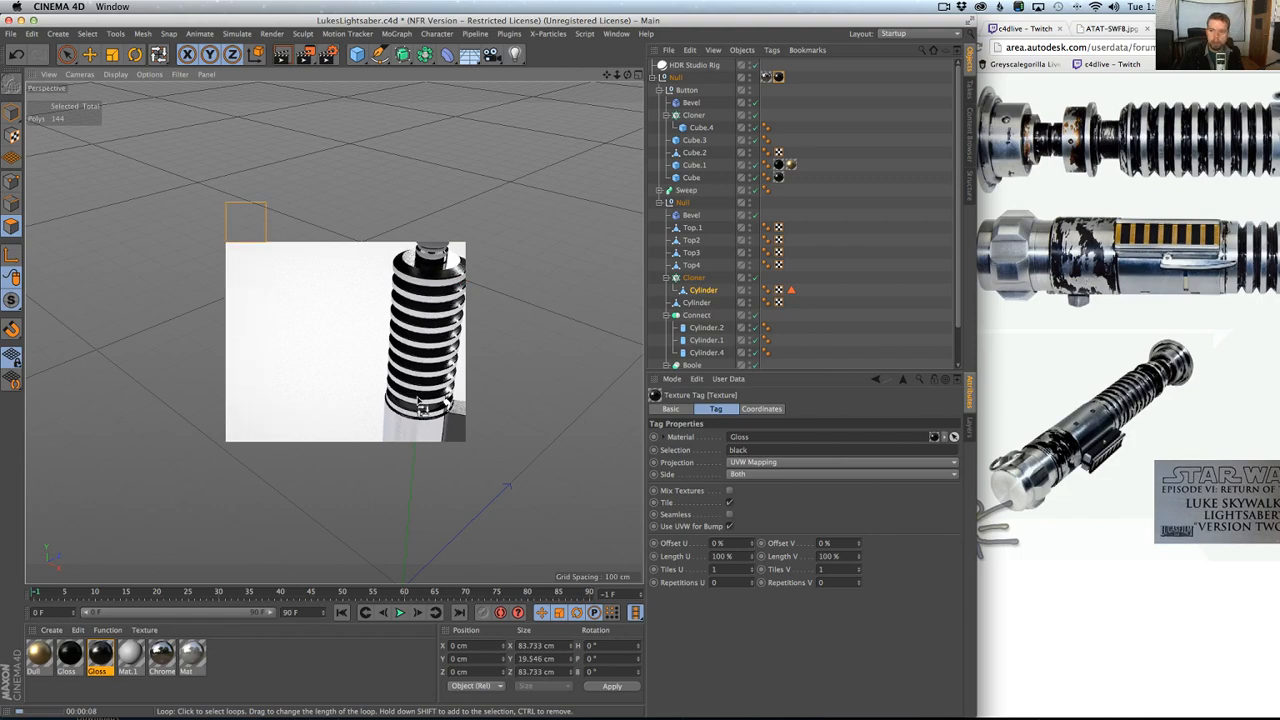
left_click_drag(468, 440, 398, 430, "alt")
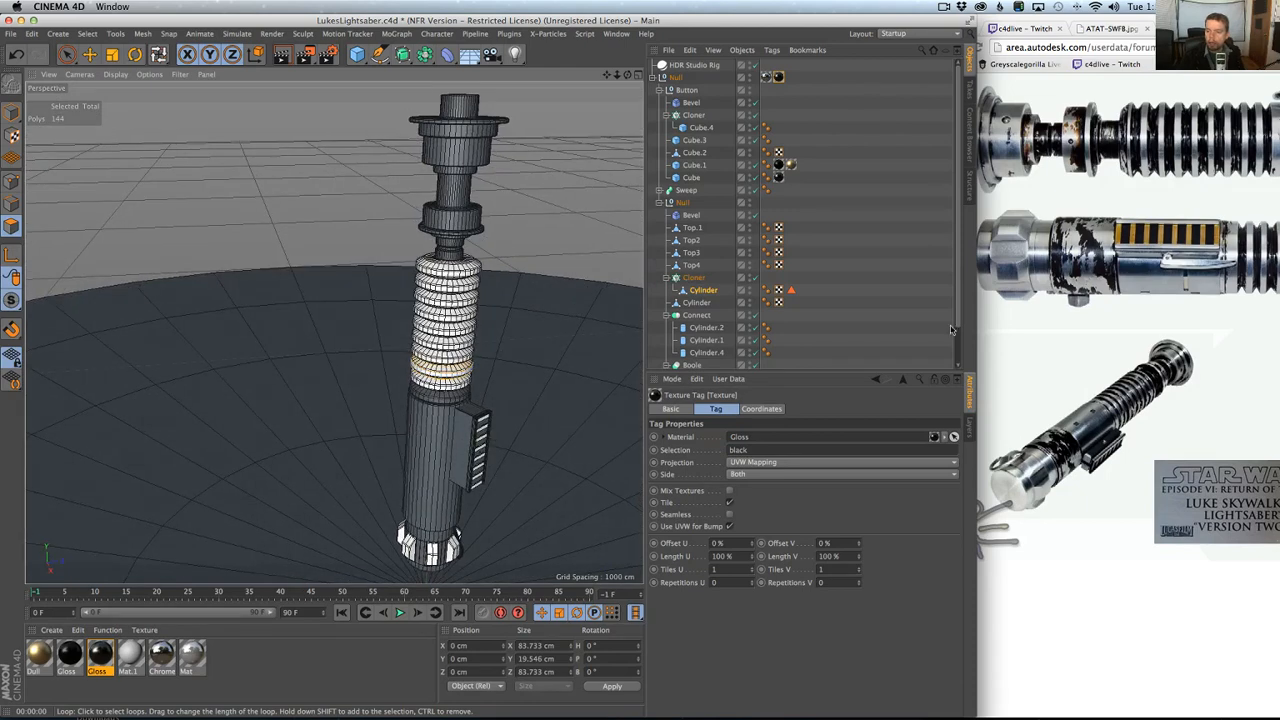
Switch to Chrome and examine the next reference image of Luke Skywalker's lightsaber.
left_click_drag(1150, 14, 753, 5)
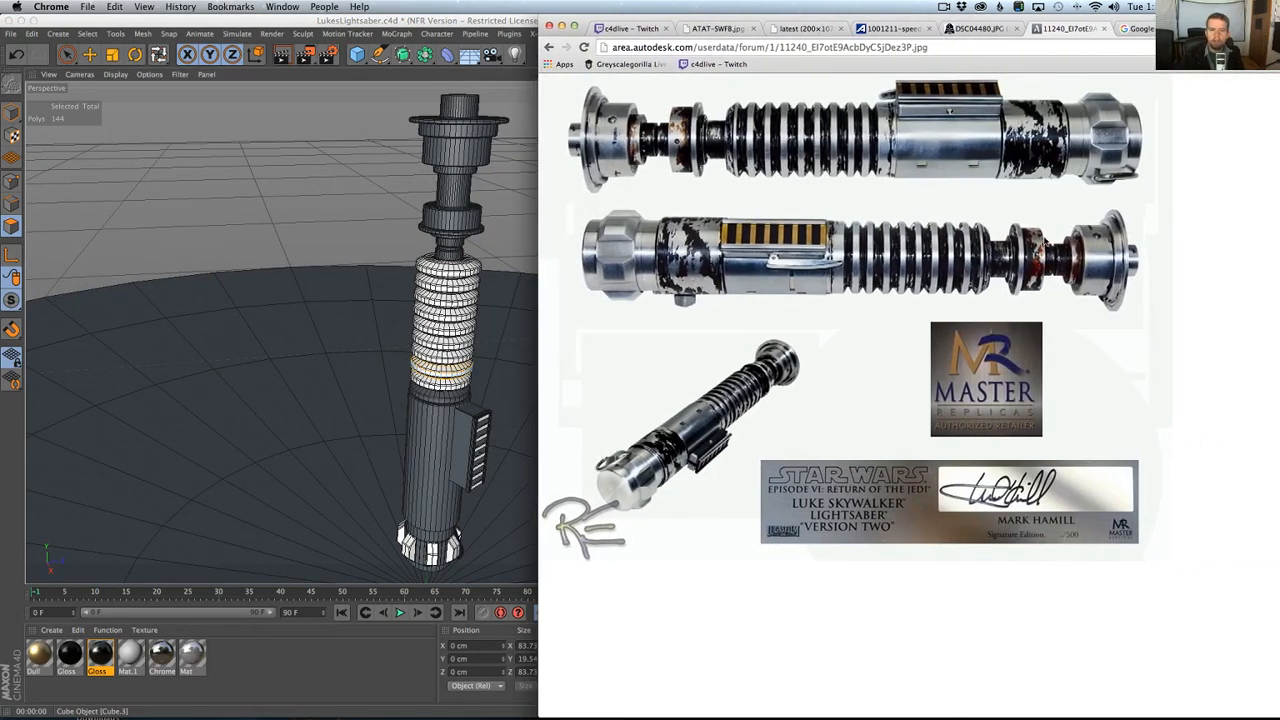
key("ctrl+Tab")
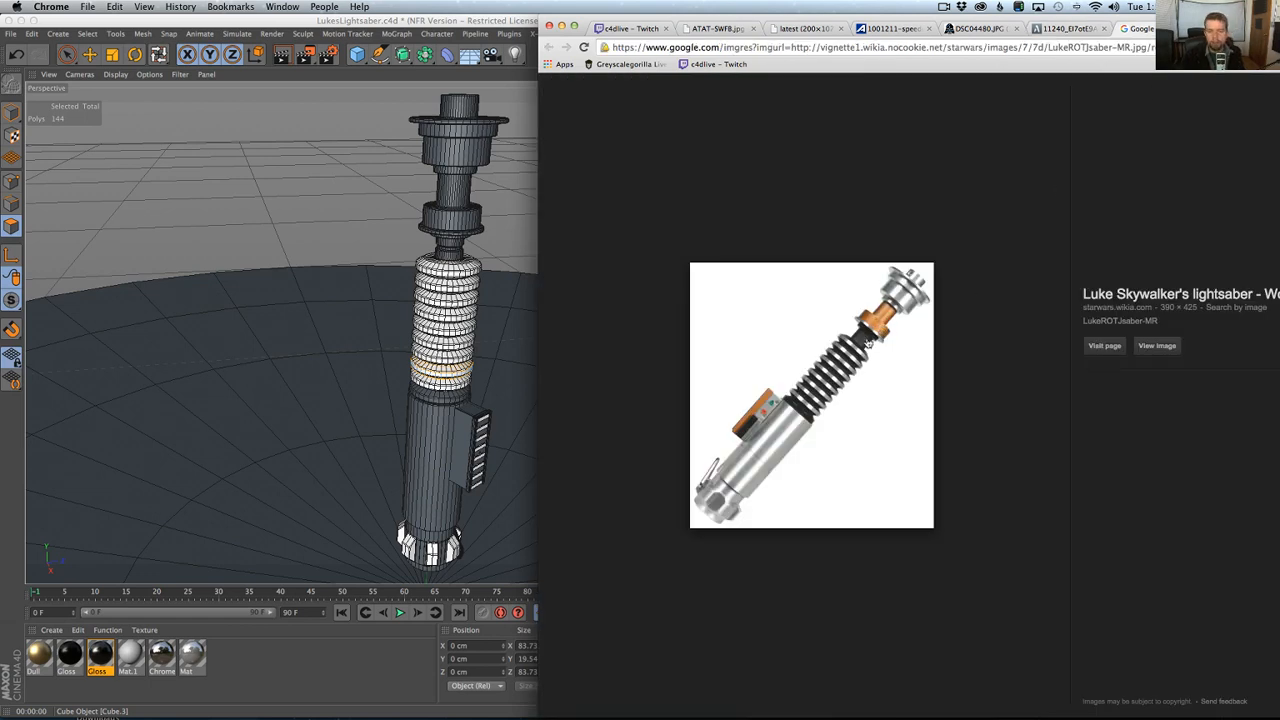
Move the browser window with the lightsaber reference aside to uncover the object list, deselecting the Gloss material.
left_click(281, 670)
left_click(1023, 191)
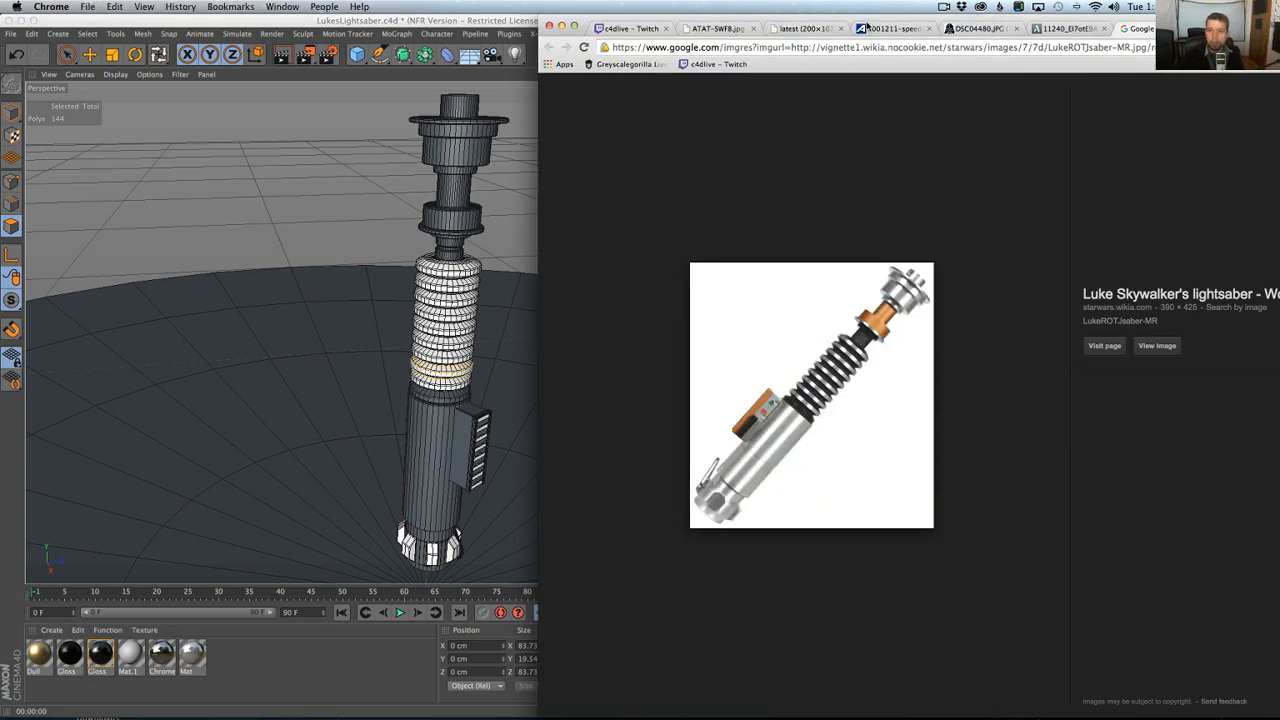
left_click_drag(866, 20, 1131, 7)
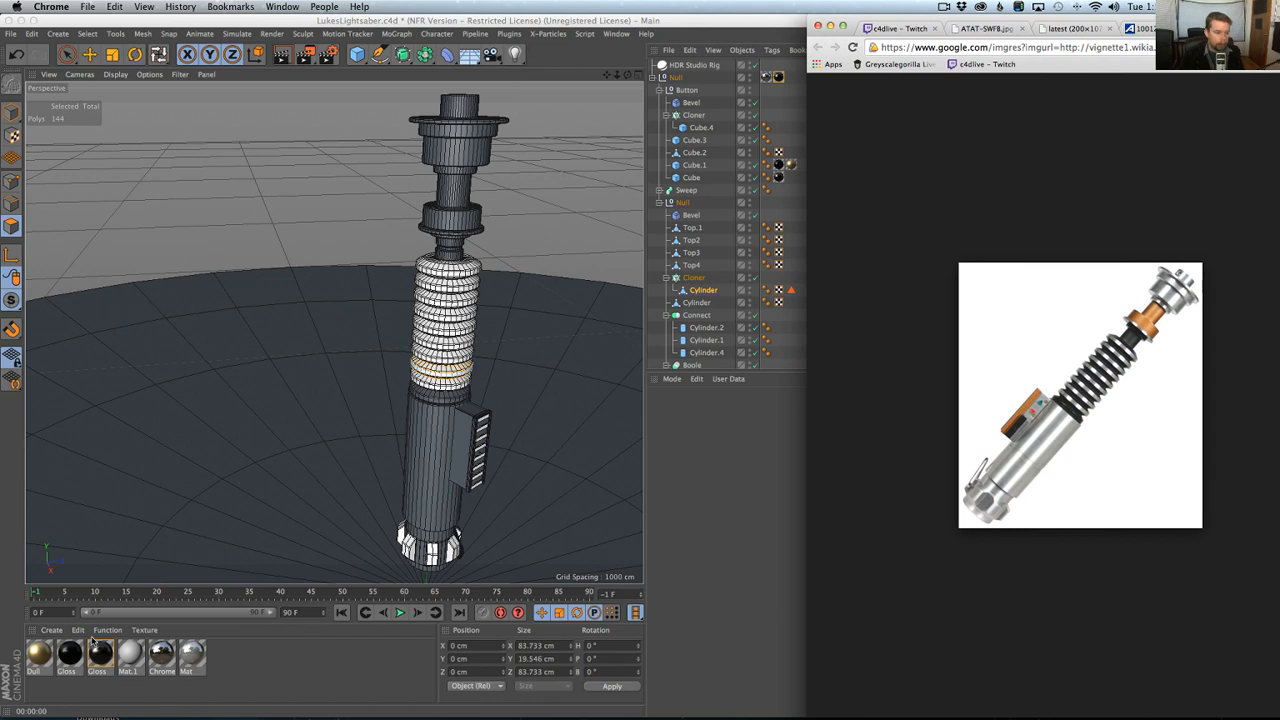
Create a new Dull material with TopCoat for the copper-coloured hilt parts.
left_click(42, 652)
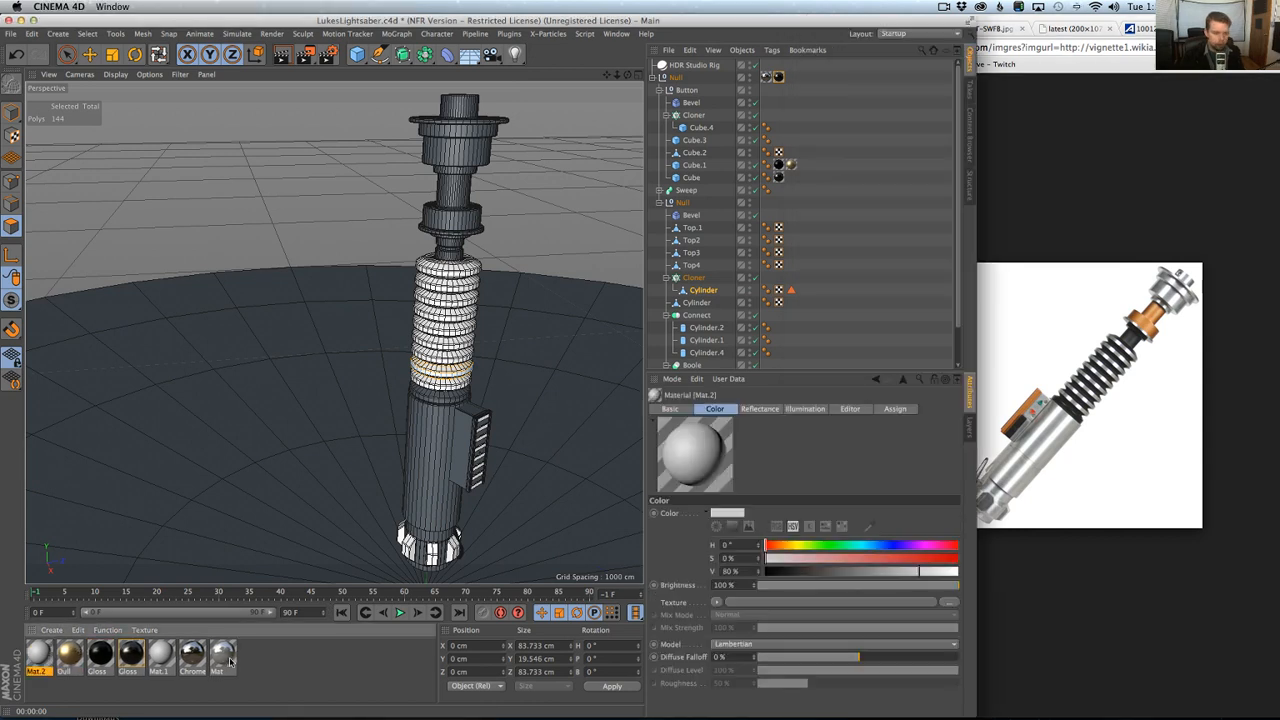
left_click(238, 666)
left_click(491, 54)
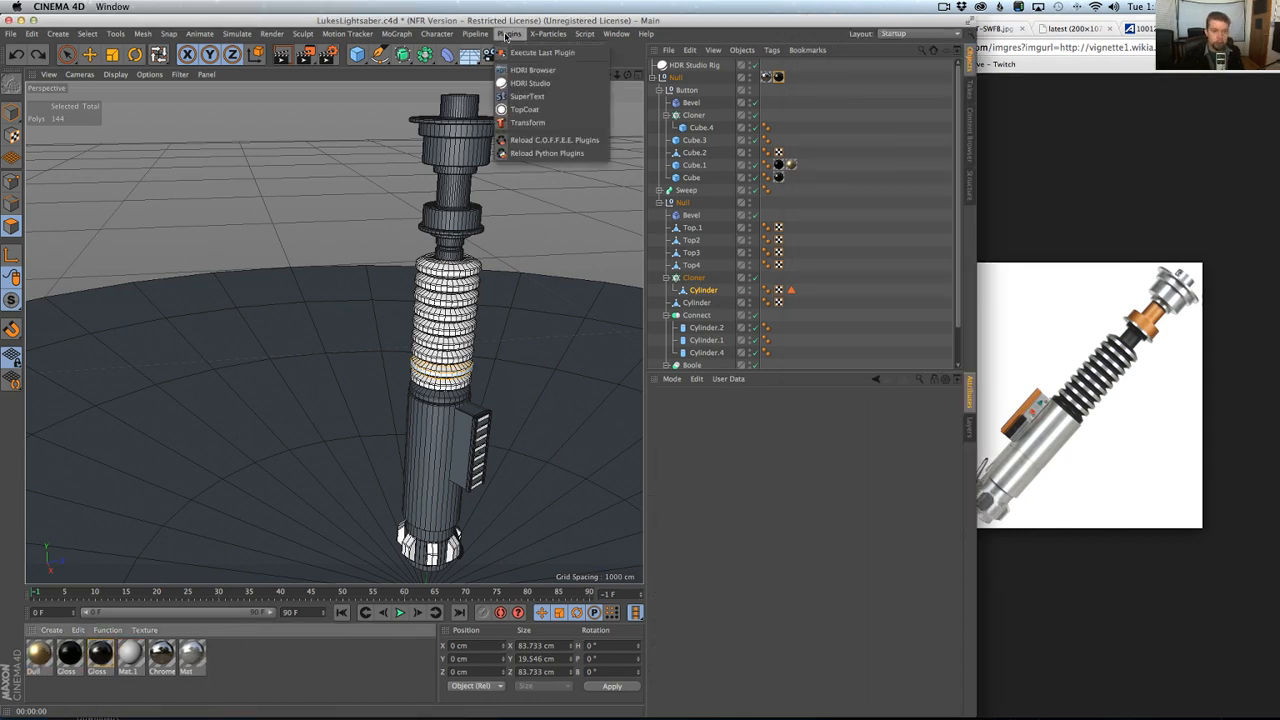
left_click(540, 126)
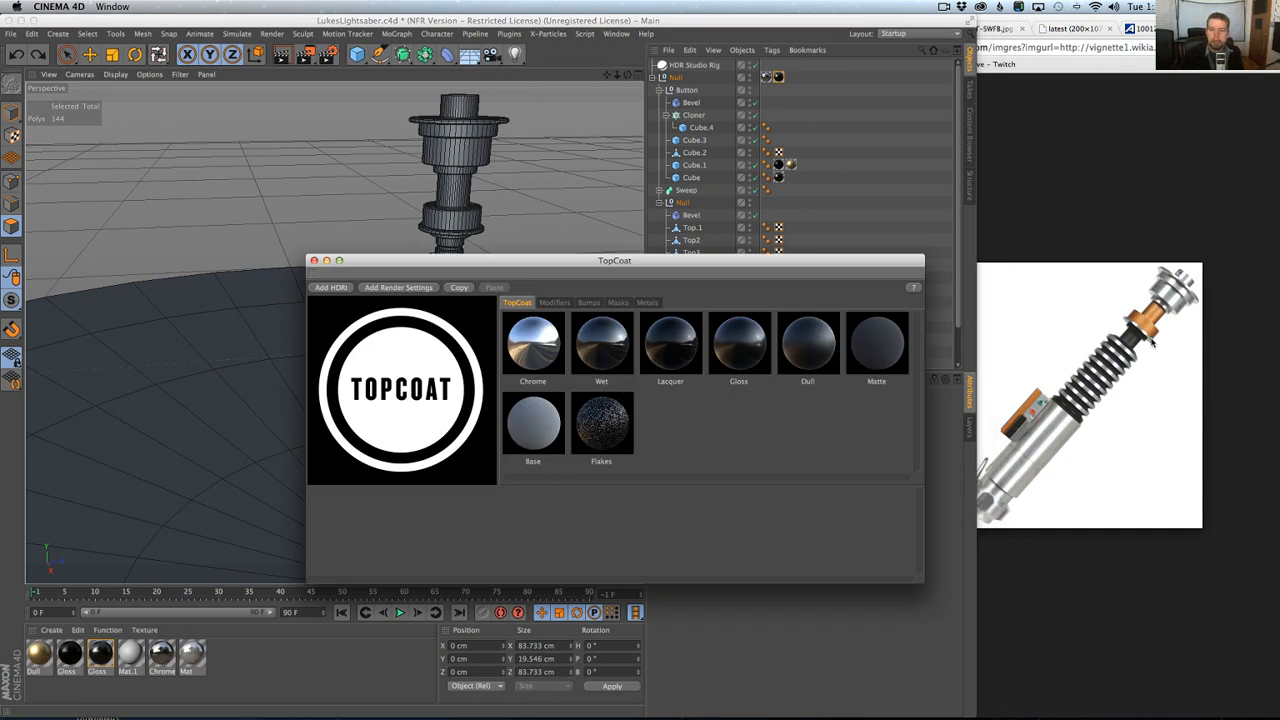
left_click(802, 349)
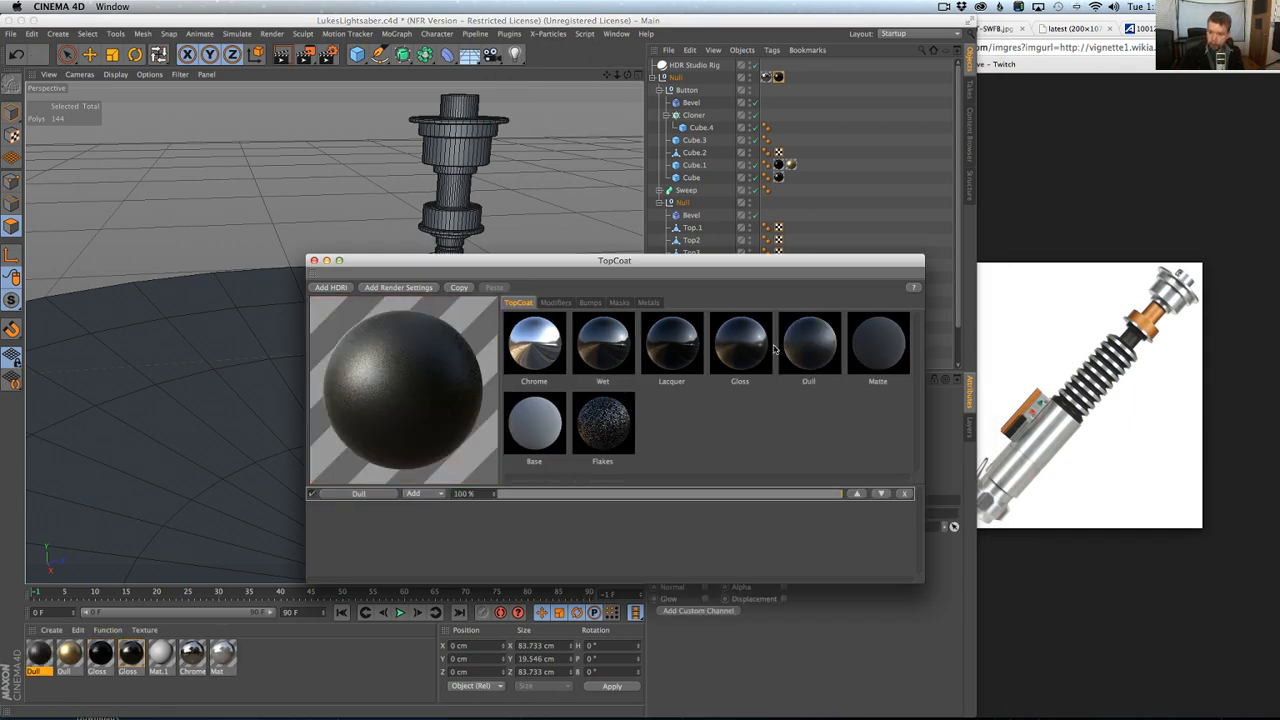
Increase the new Dull material's blur amount in TopCoat and give it the Copper metal preset.
left_click(556, 302)
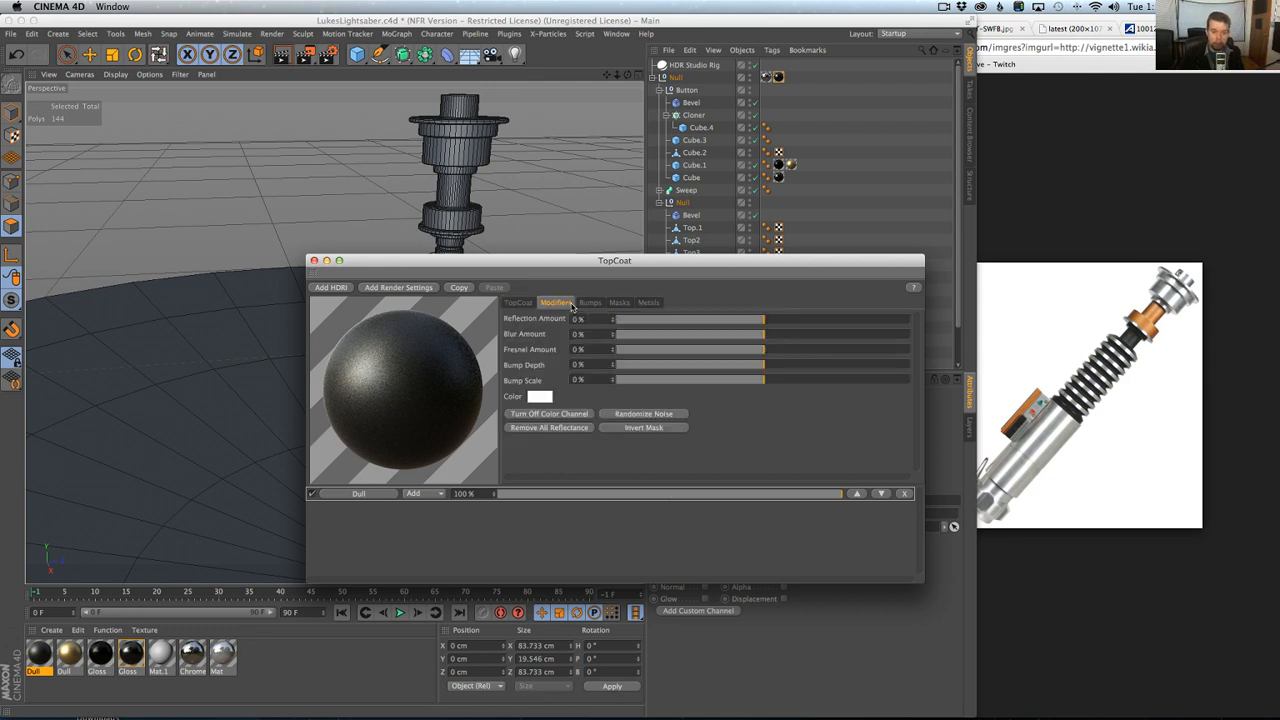
left_click(787, 334)
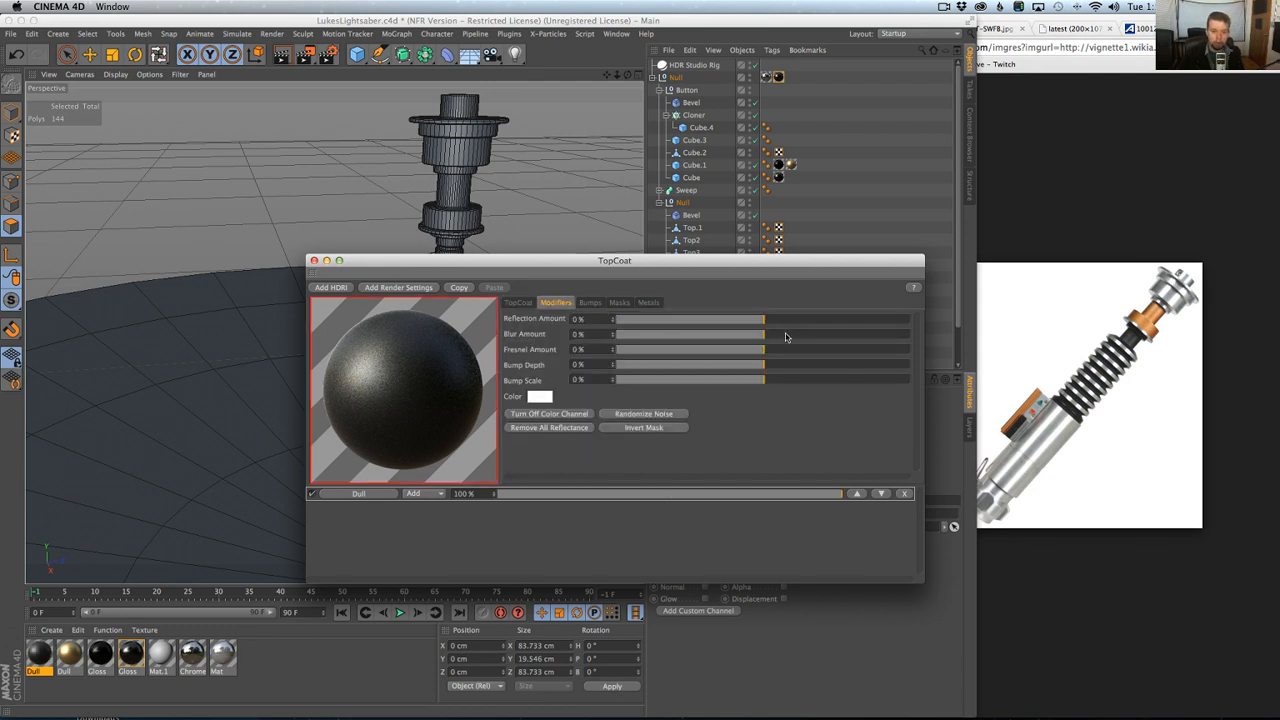
left_click(646, 302)
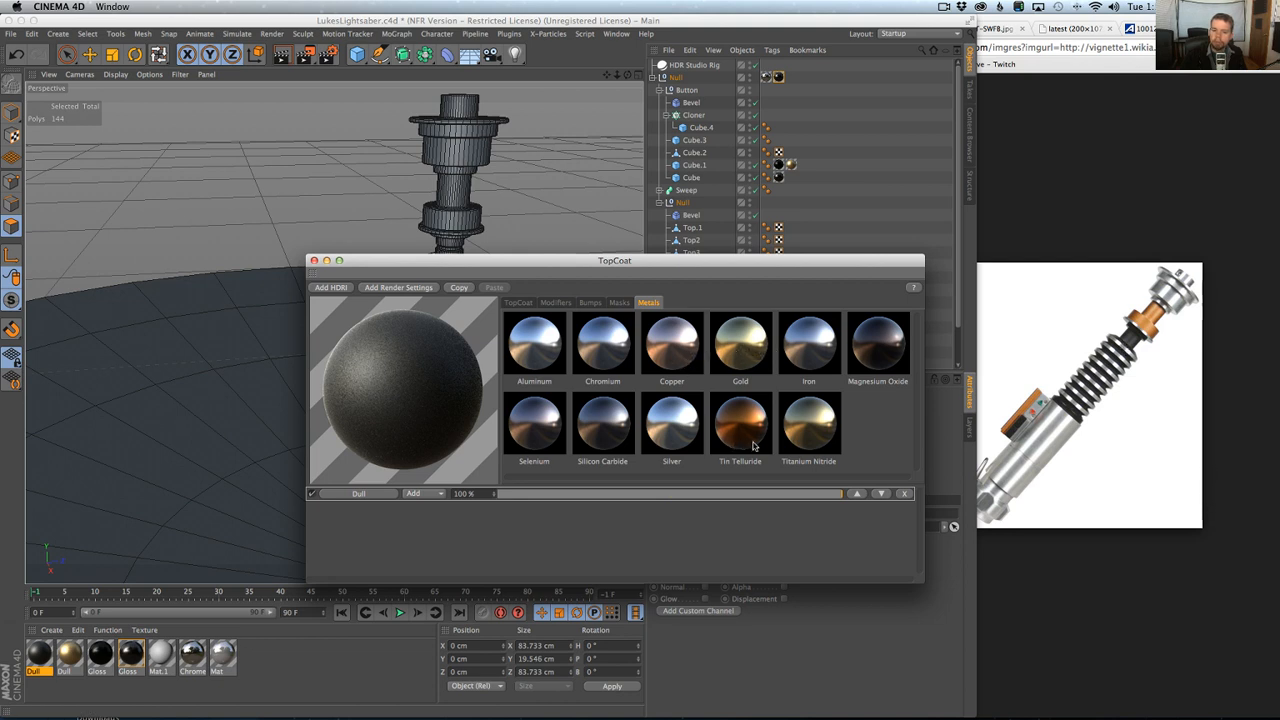
left_click(688, 343)
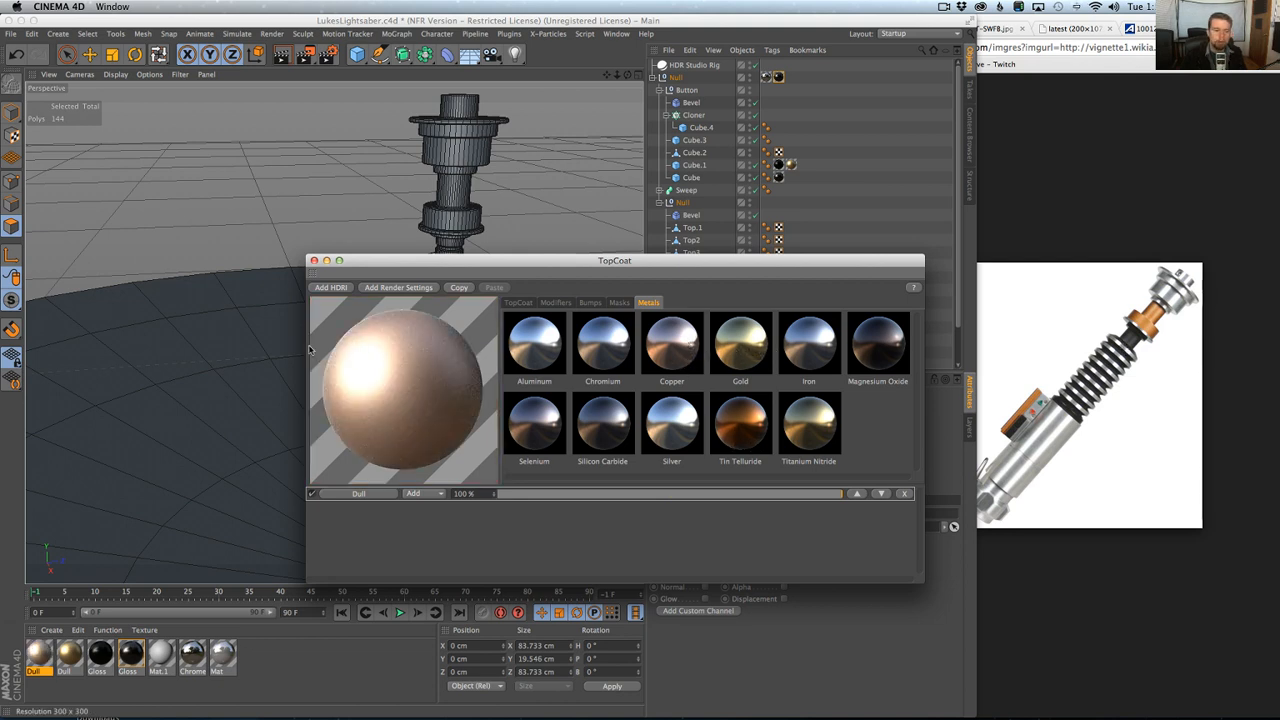
left_click(313, 261)
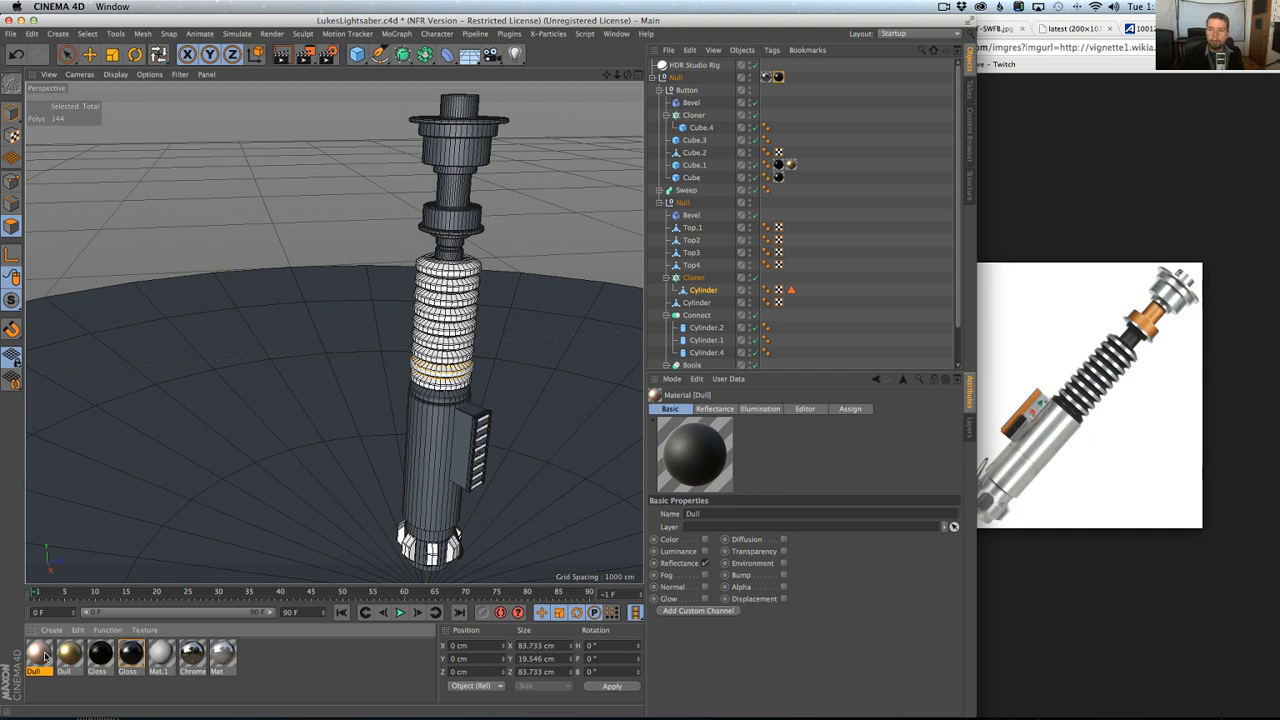
Apply the copper Dull material to Top2, the narrow neck section of the hilt.
left_click(67, 54)
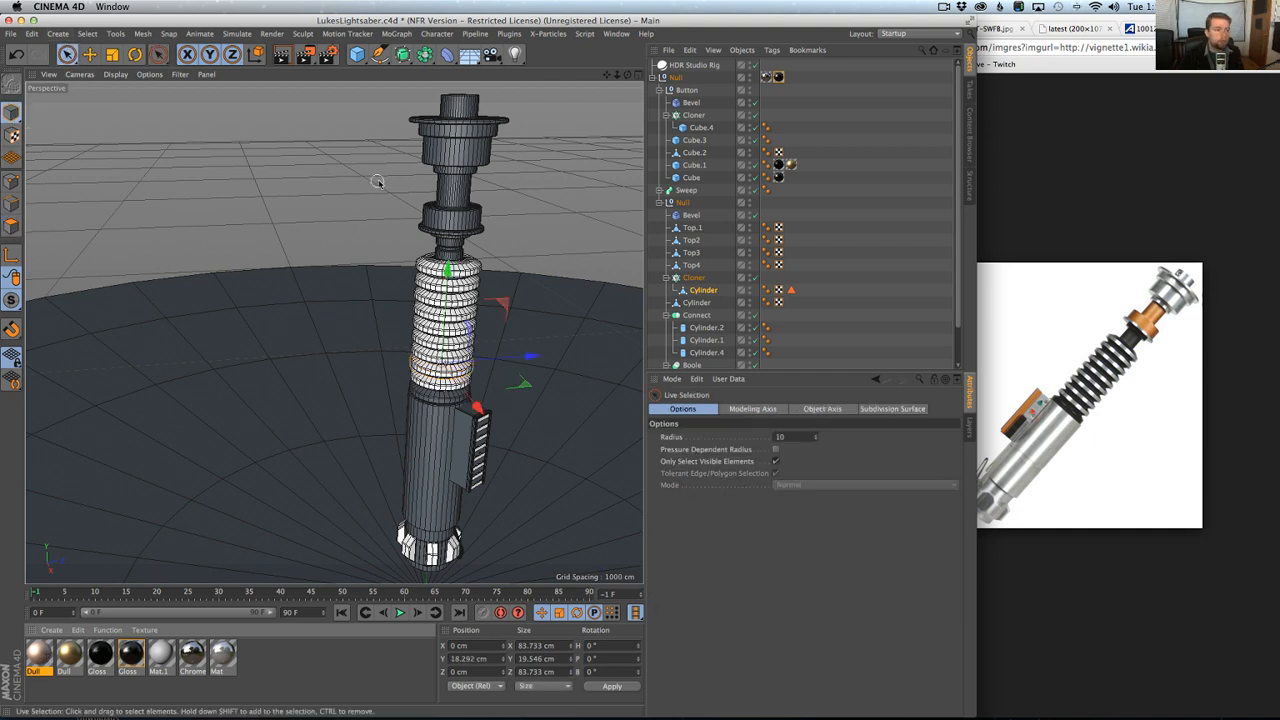
left_click(450, 188)
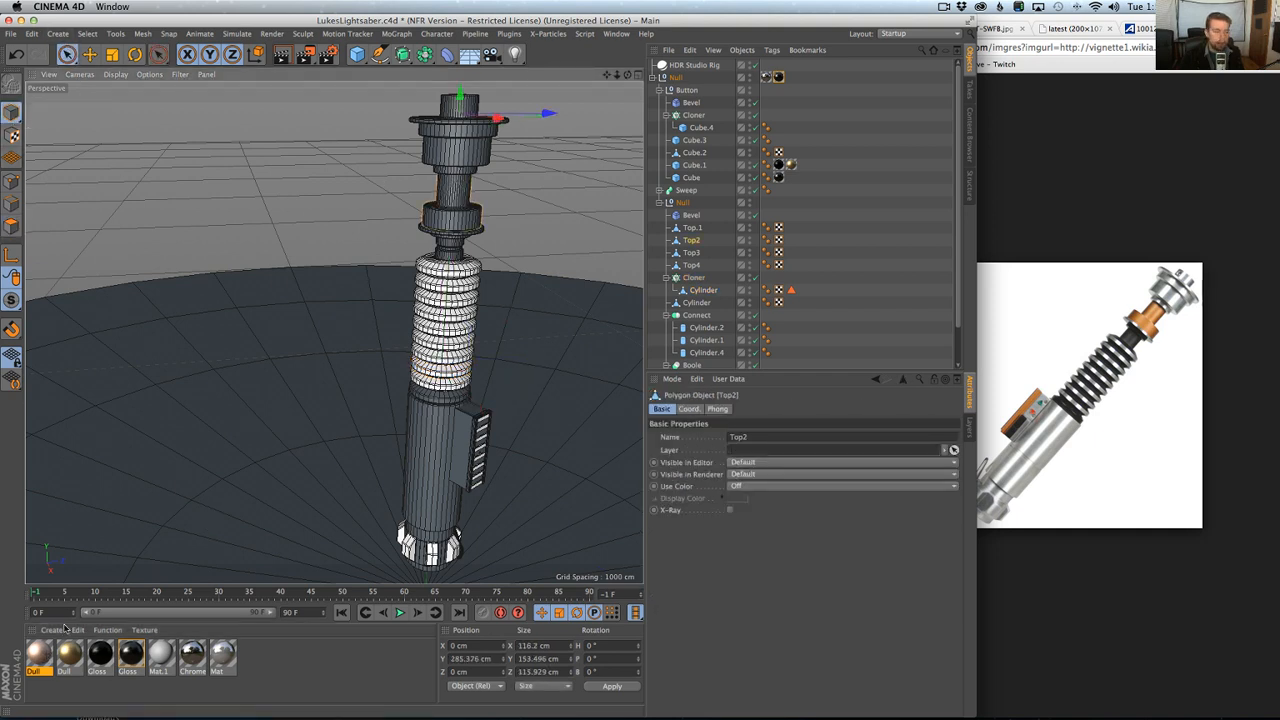
left_click_drag(39, 655, 698, 242)
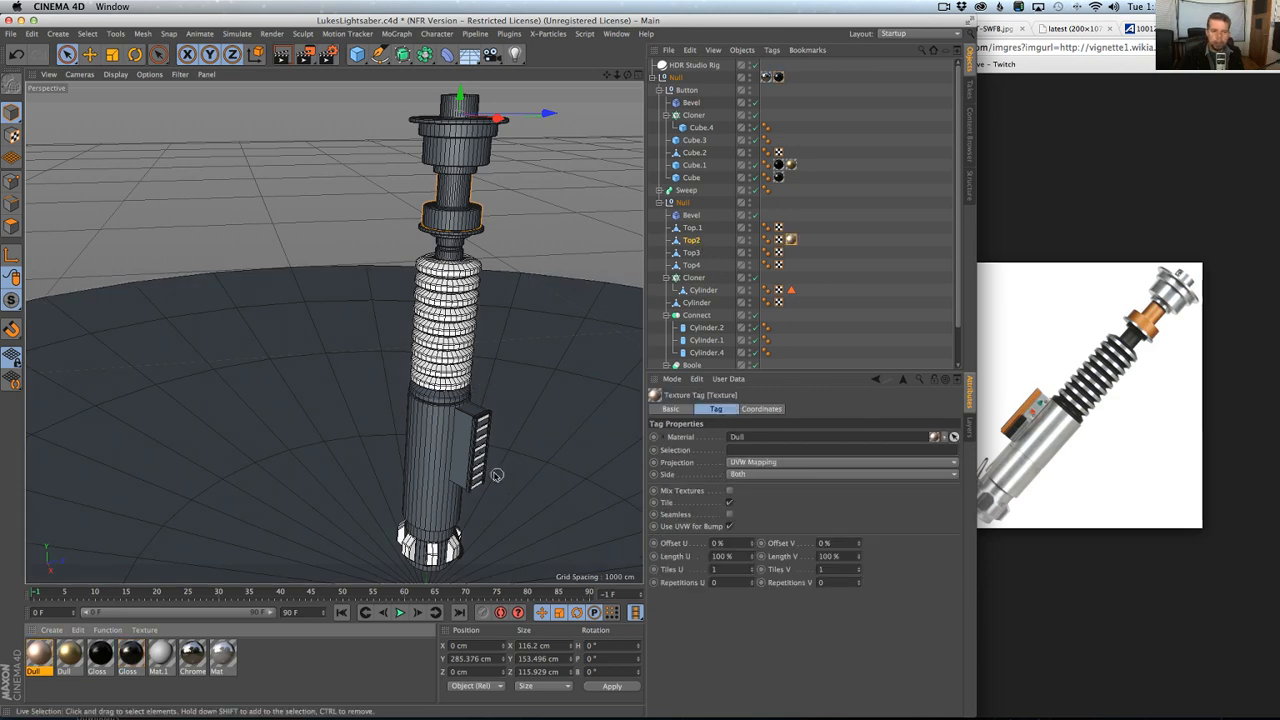
Apply the copper Dull material to Cube.2, the slotted frame of the button box.
scroll(491, 469, "up", 5)
left_click(480, 388)
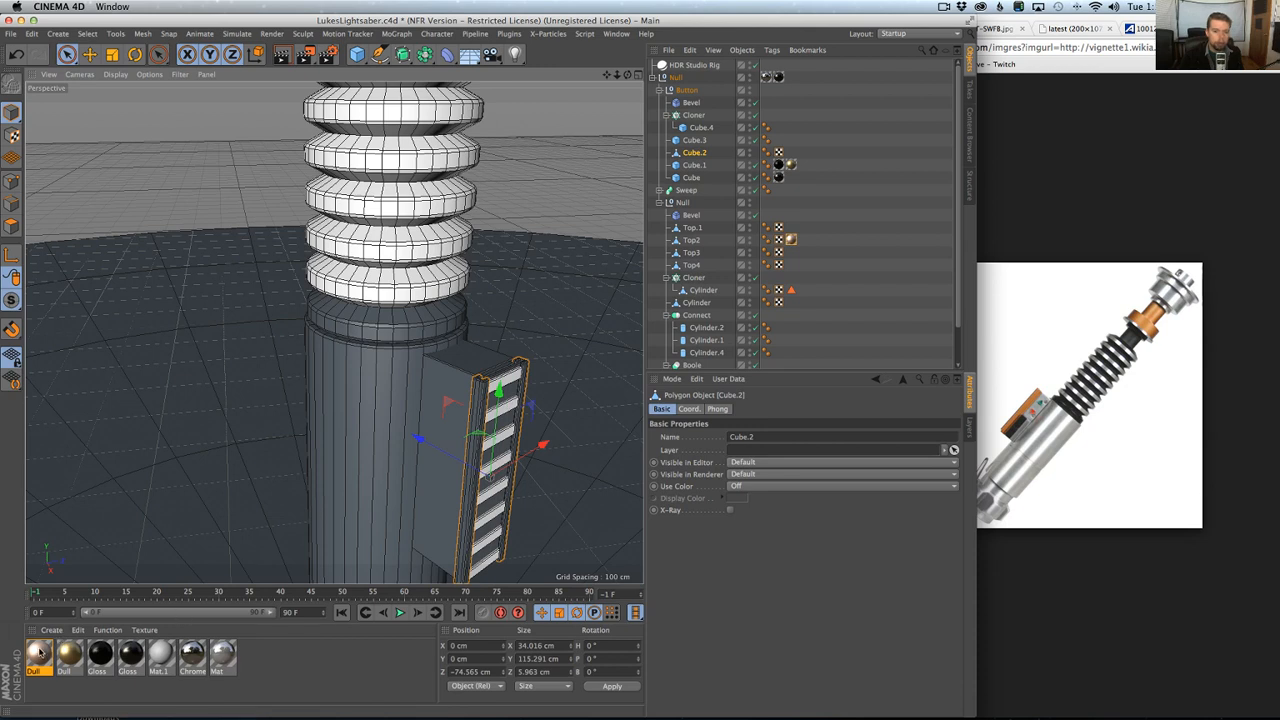
right_click(40, 650)
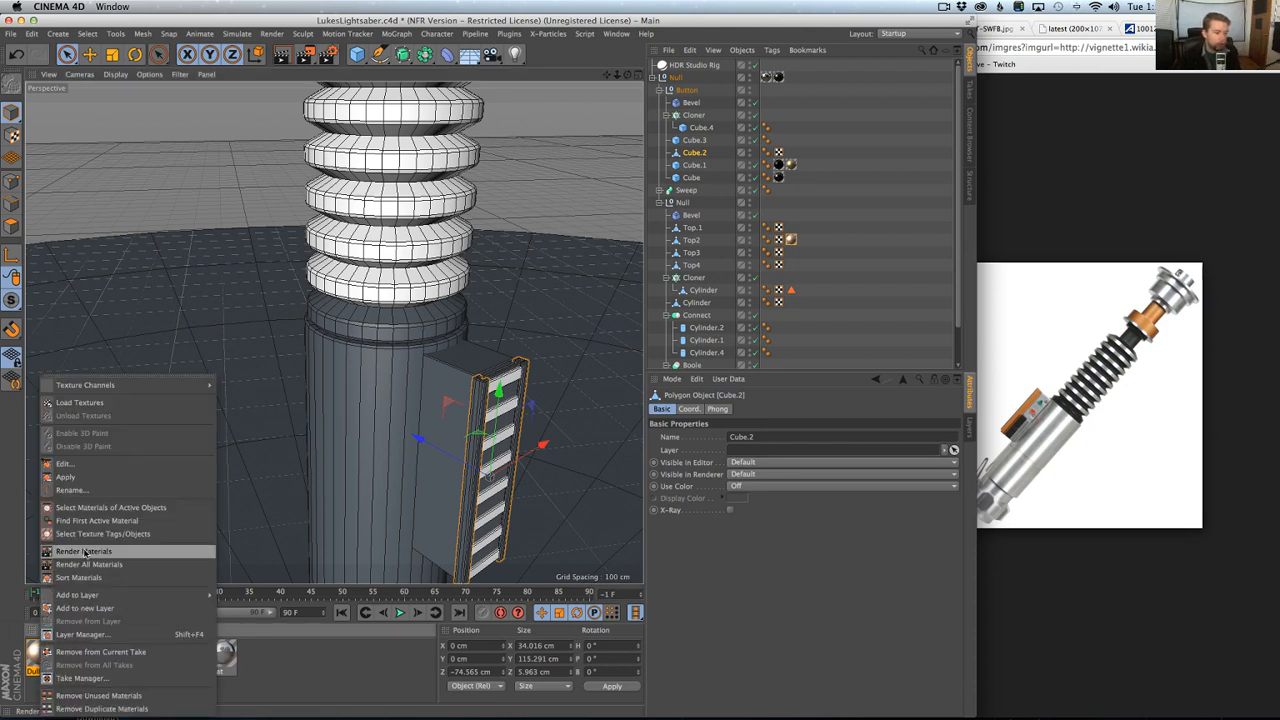
left_click(67, 477)
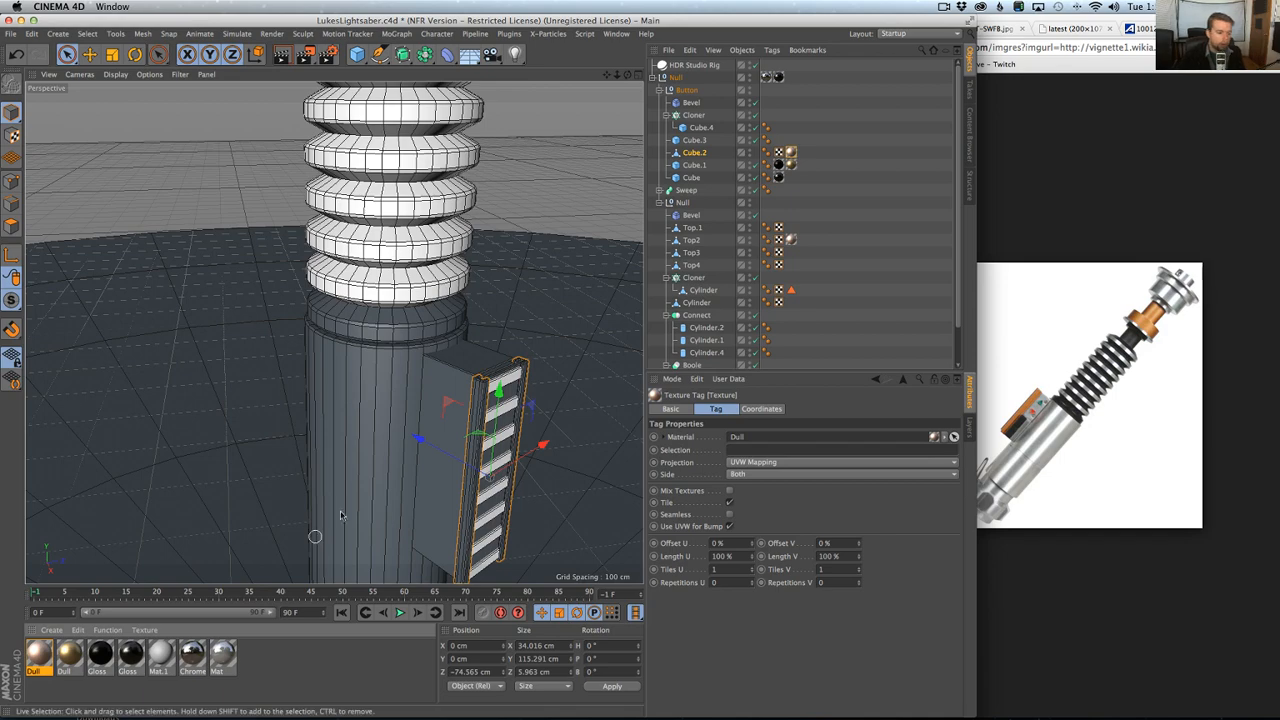
Save the scene, frame the whole hilt and render the perspective view.
scroll(468, 375, "down", 8)
scroll(432, 414, "down", 6)
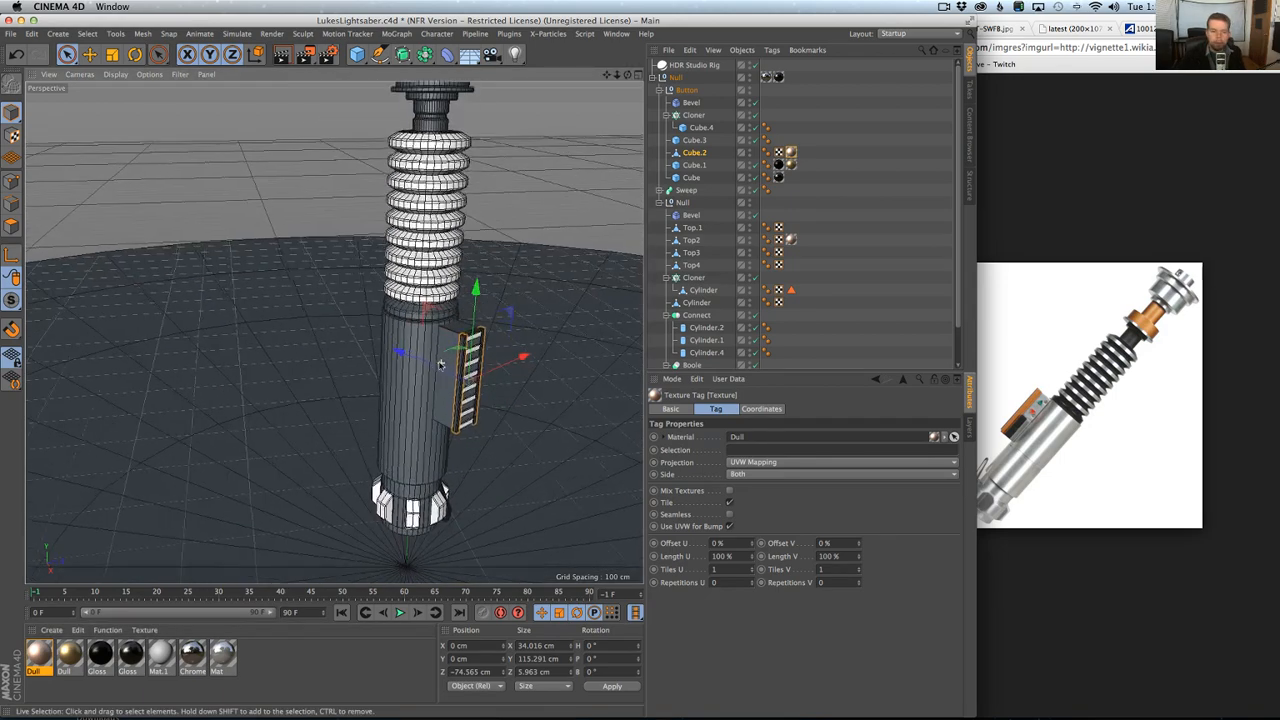
left_click_drag(450, 413, 435, 375, "alt")
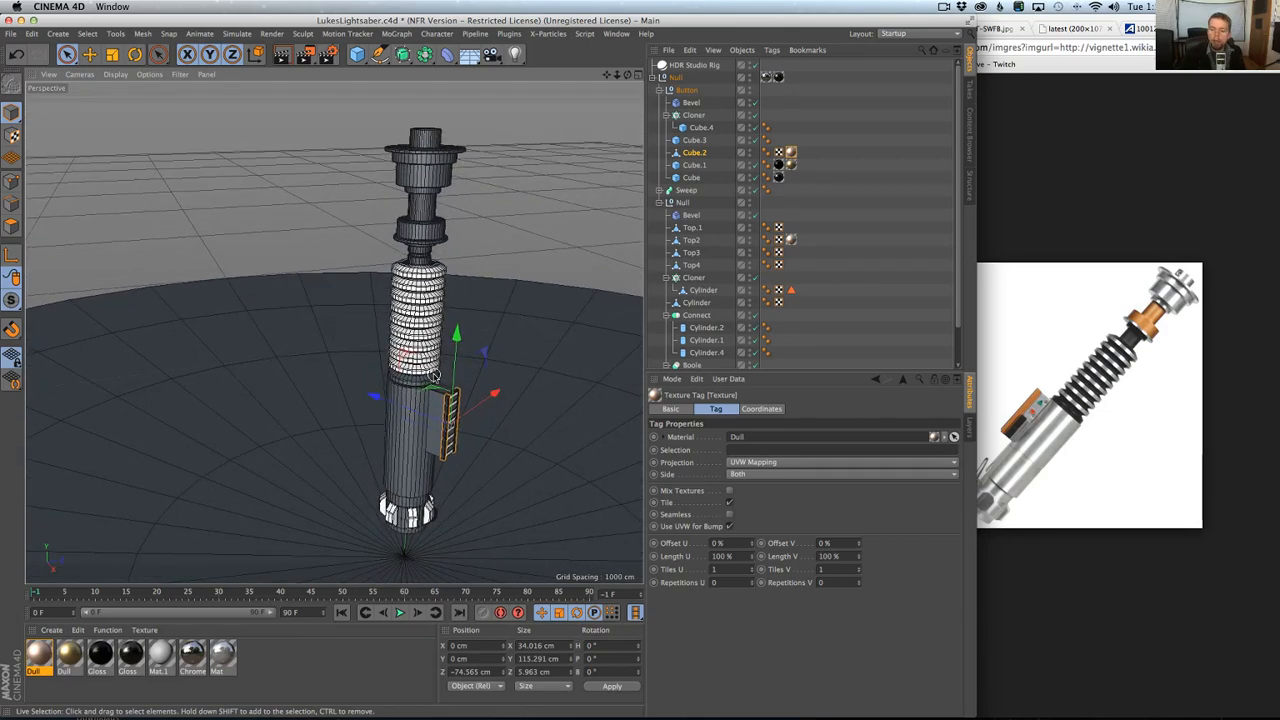
left_click_drag(410, 312, 428, 318, "alt")
key("super+s")
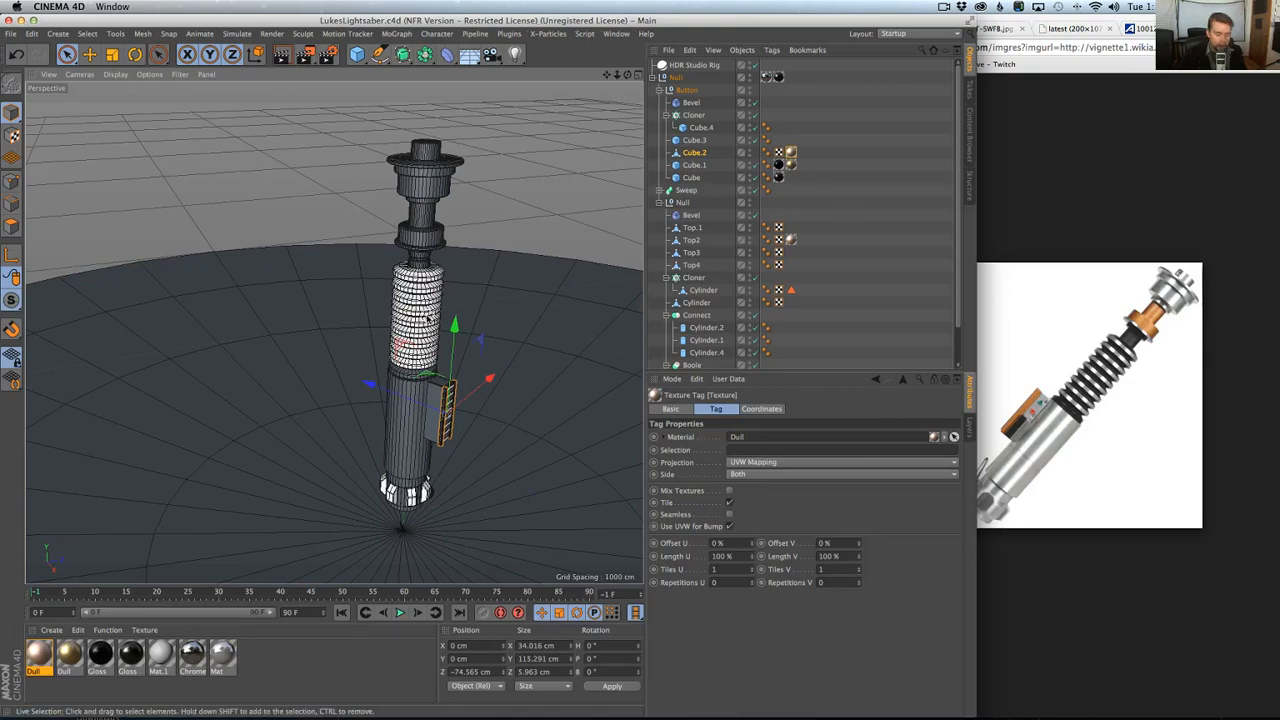
right_click_drag(430, 318, 424, 316, "alt")
middle_click_drag(424, 316, 364, 324, "alt")
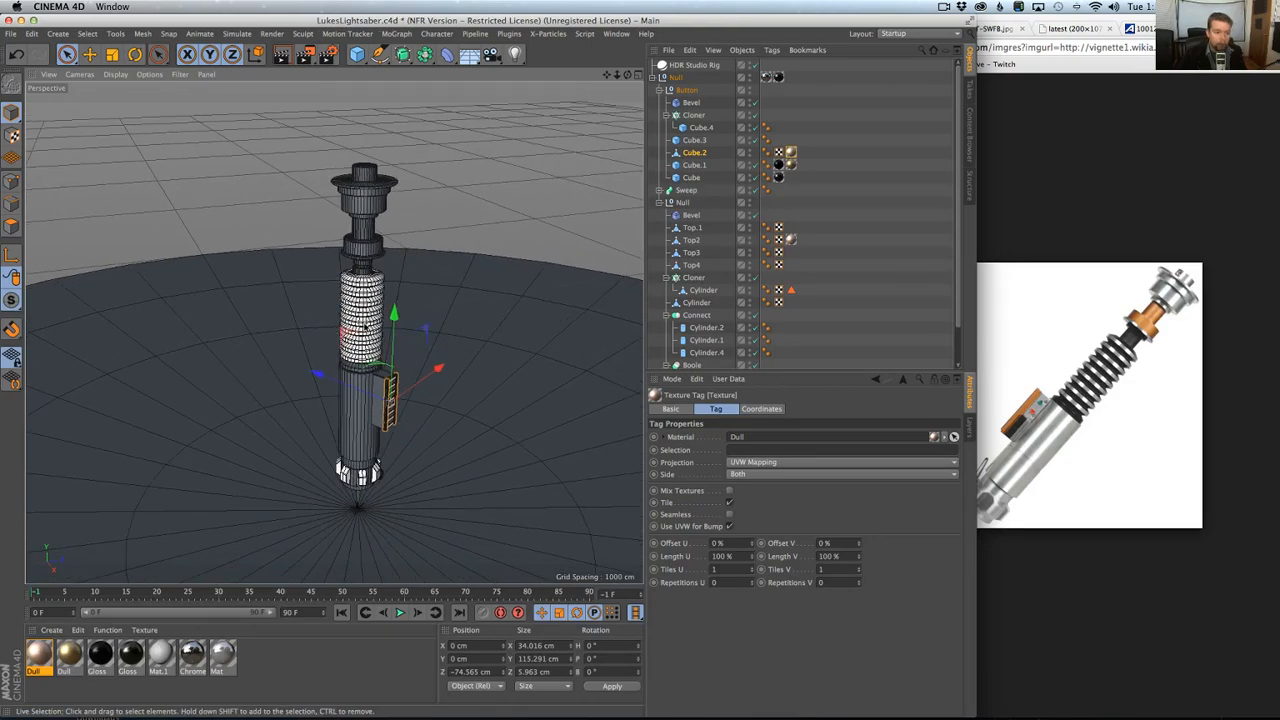
key("super+r")
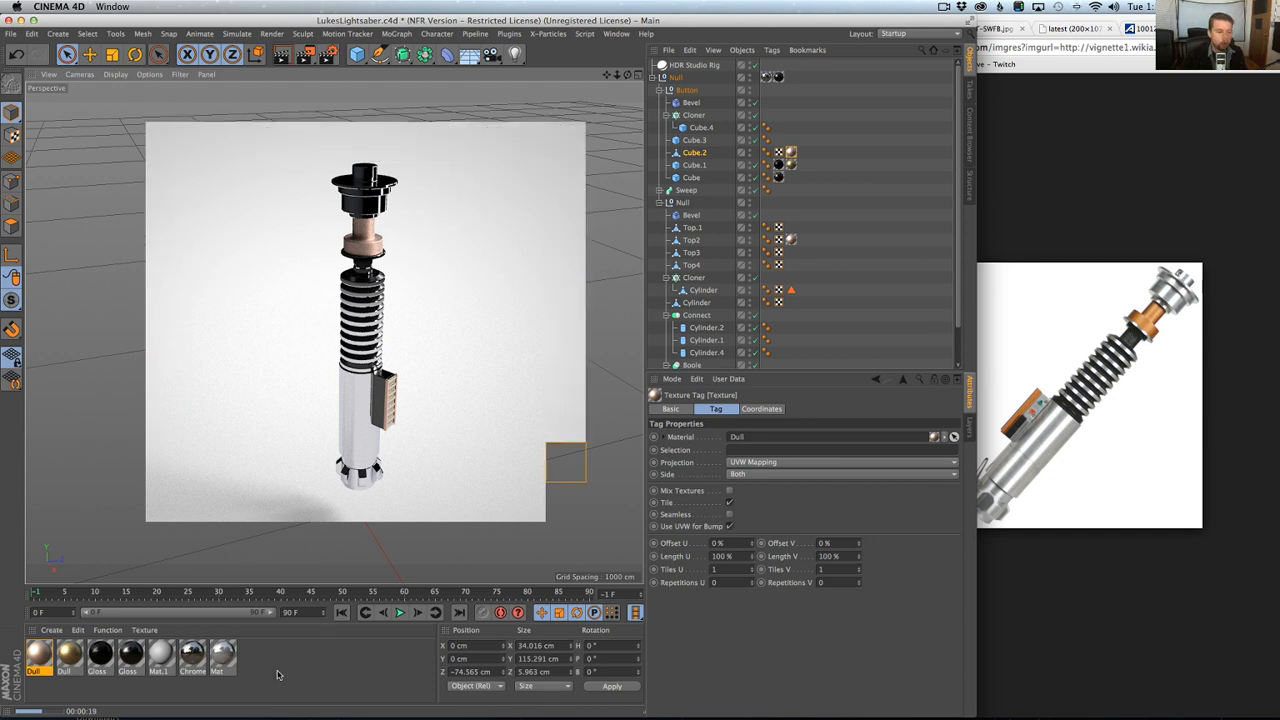
Increase the Chrome material's reflection blur with TopCoat's modifiers and render the perspective view again.
double_click(192, 655)
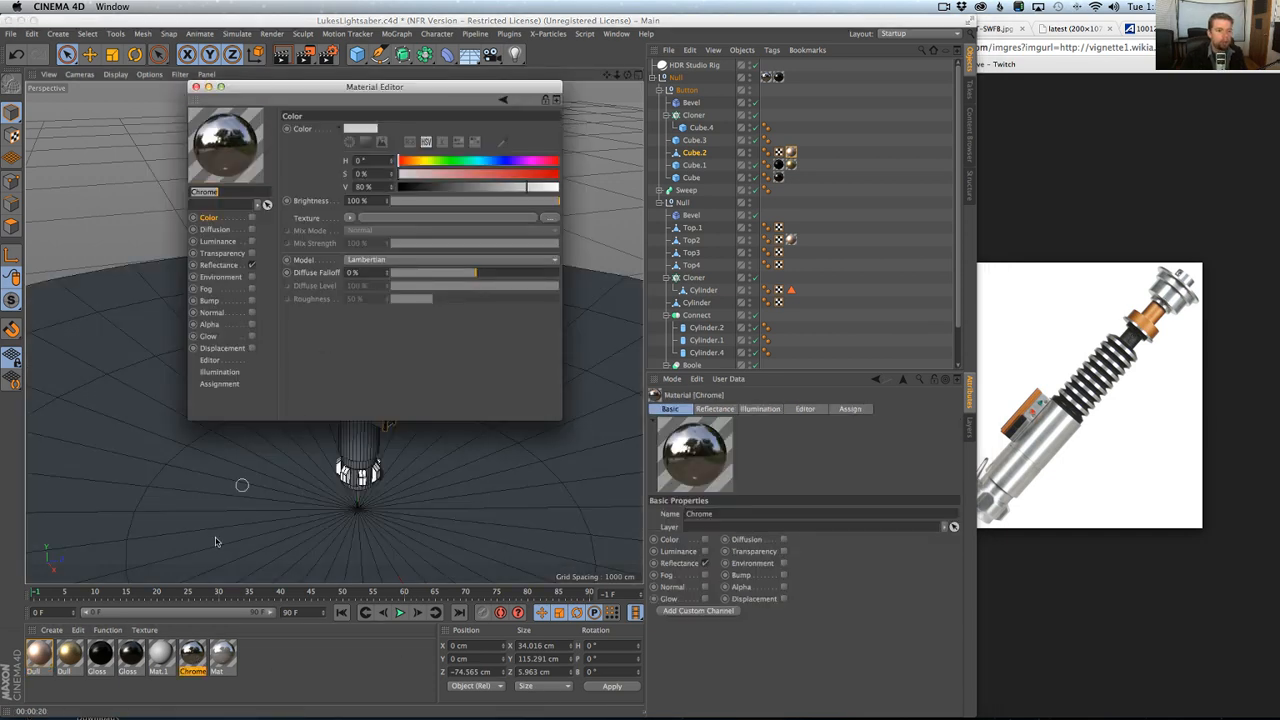
left_click(196, 87)
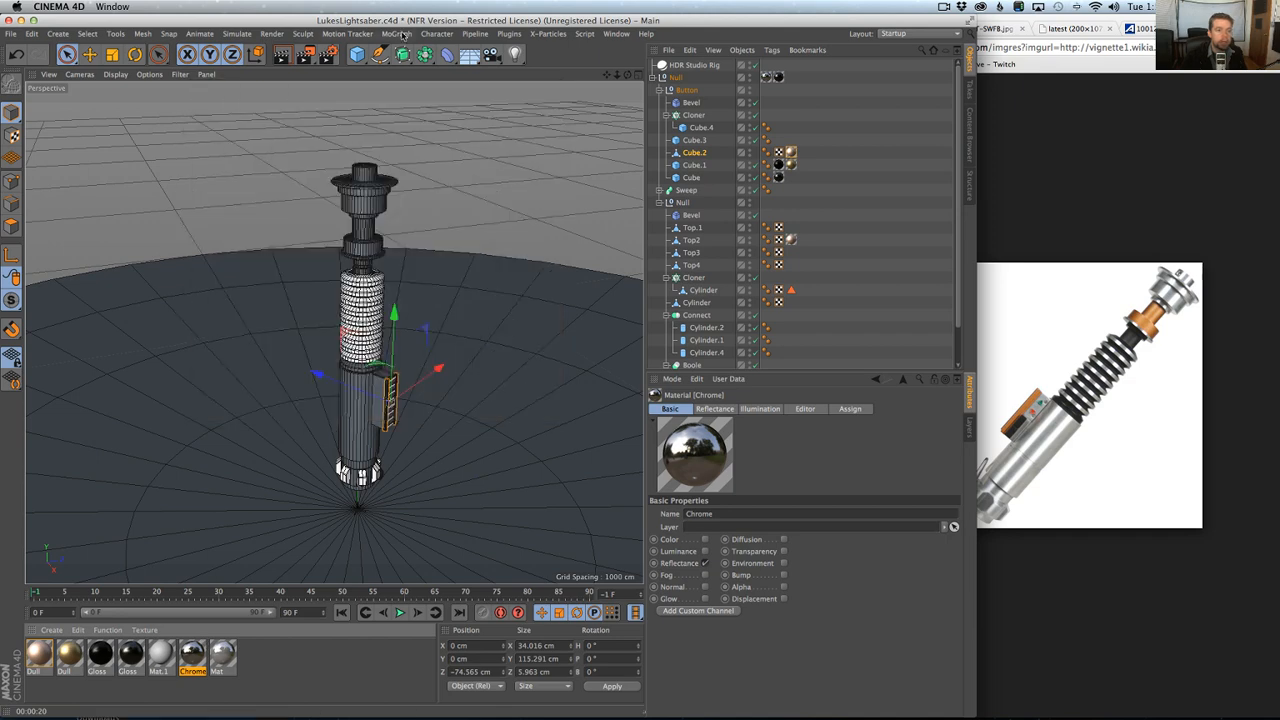
left_click(535, 34)
left_click(522, 122)
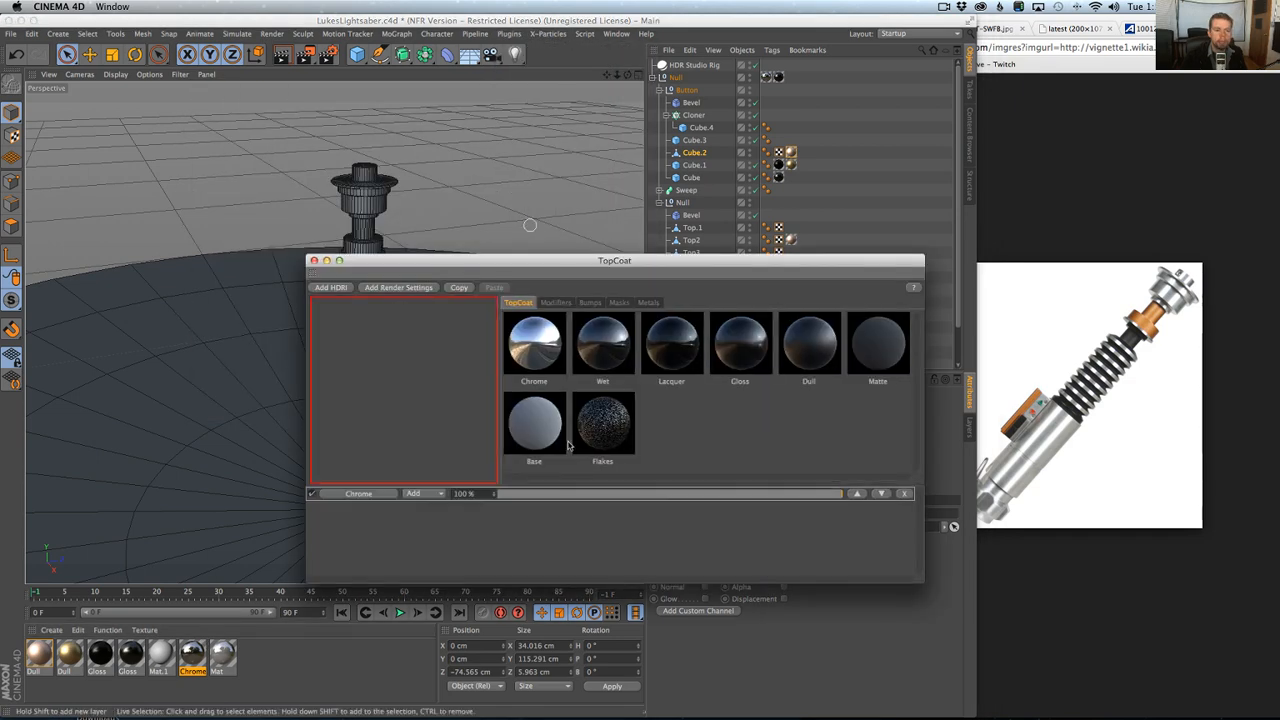
left_click(555, 302)
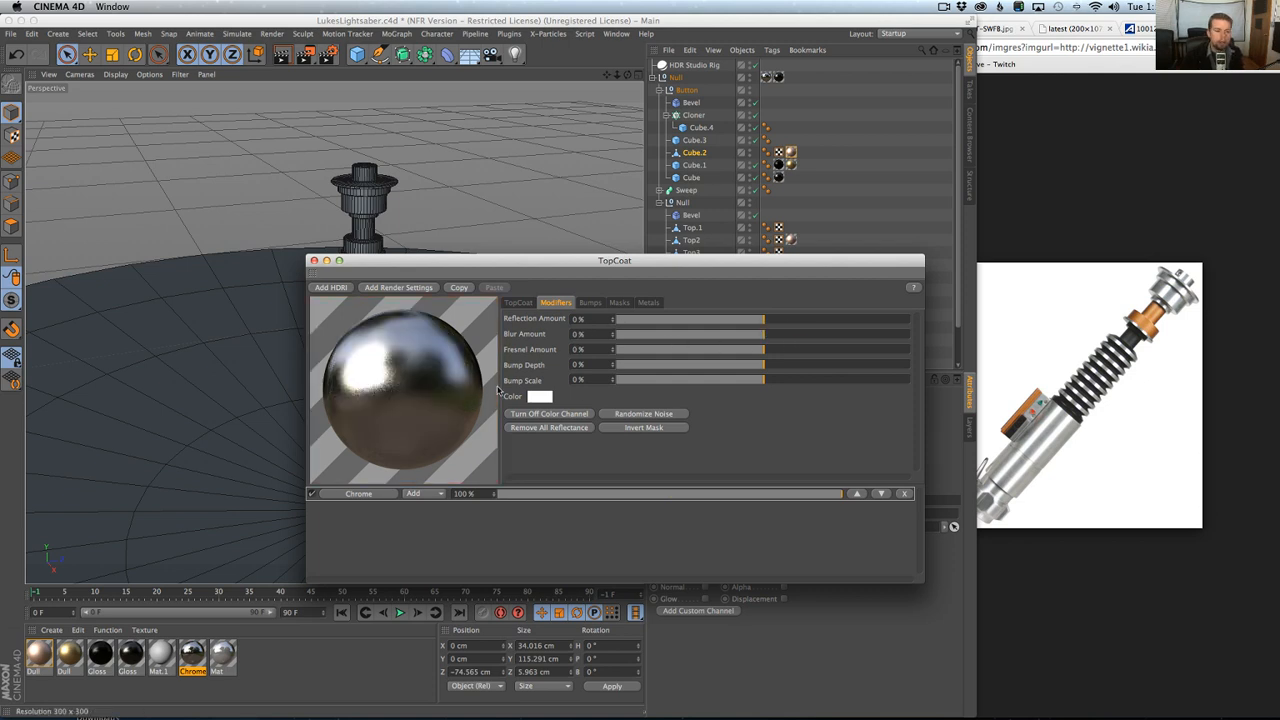
left_click_drag(621, 267, 893, 268)
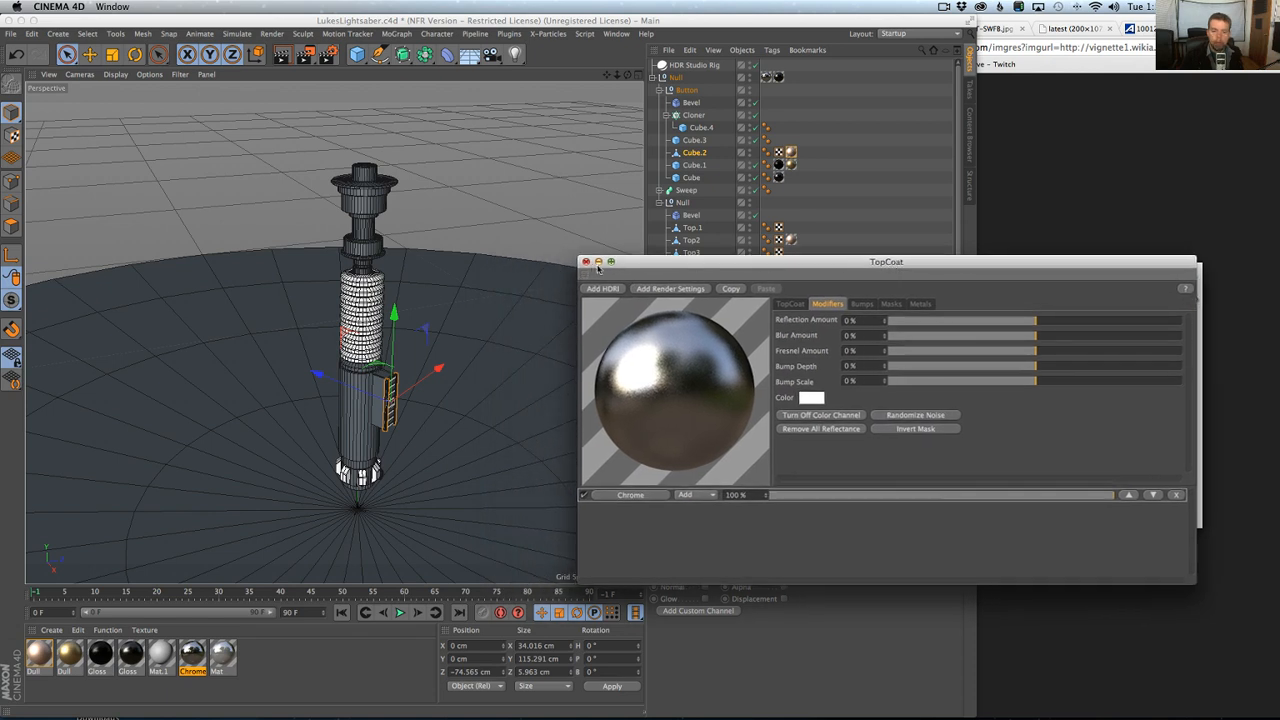
left_click(585, 263)
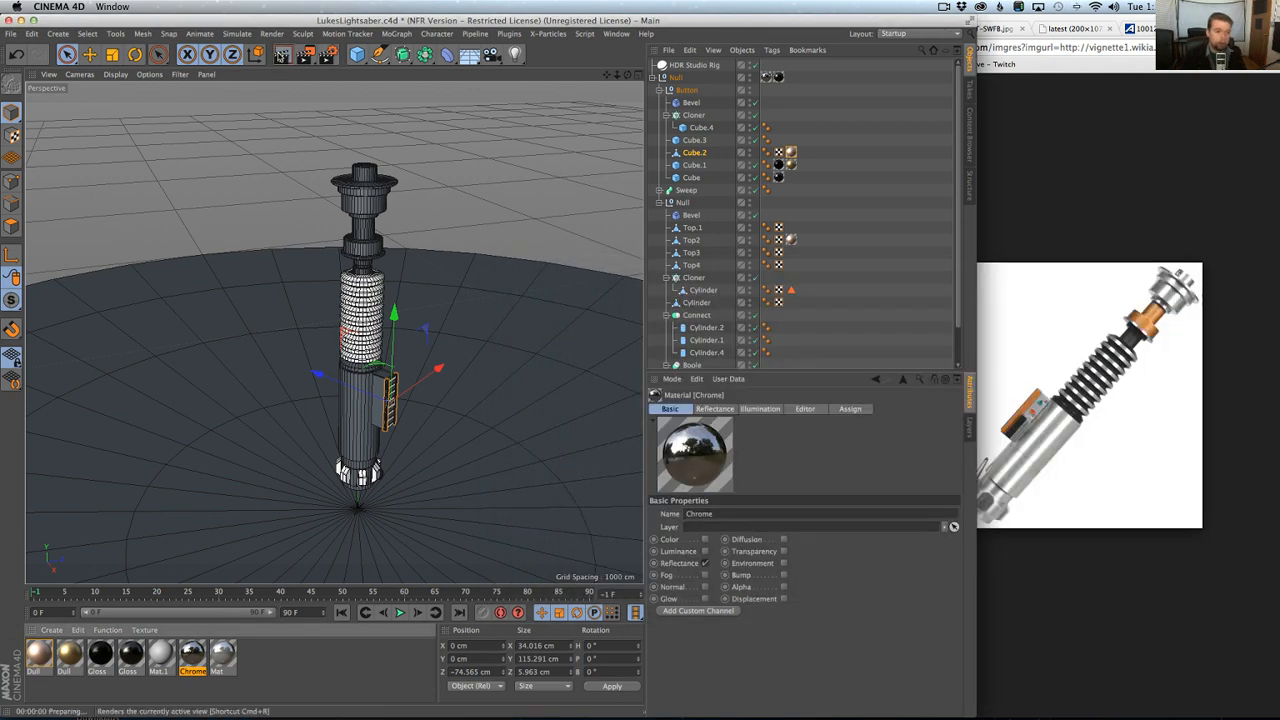
left_click(283, 57)
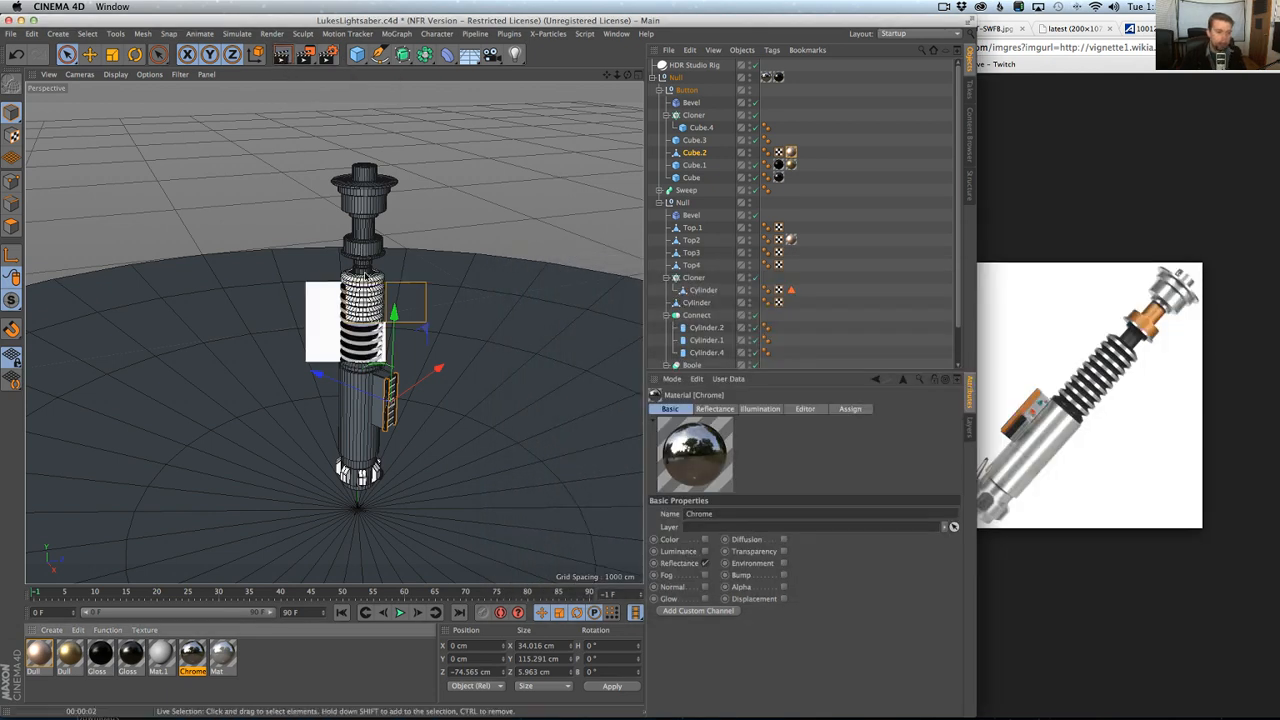
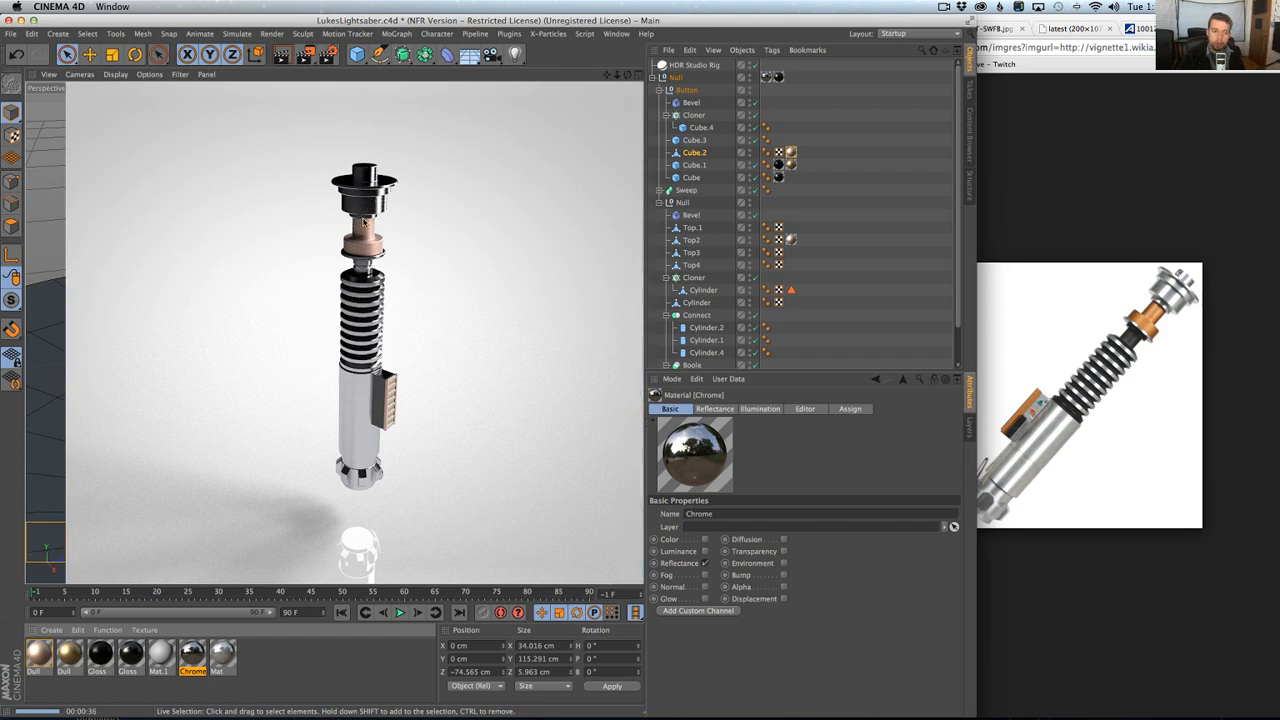
Save the scene and collapse the hilt's Null hierarchy.
scroll(333, 358, "down", 6)
middle_click_drag(333, 358, 404, 408, "alt")
left_click_drag(404, 408, 384, 405, "alt")
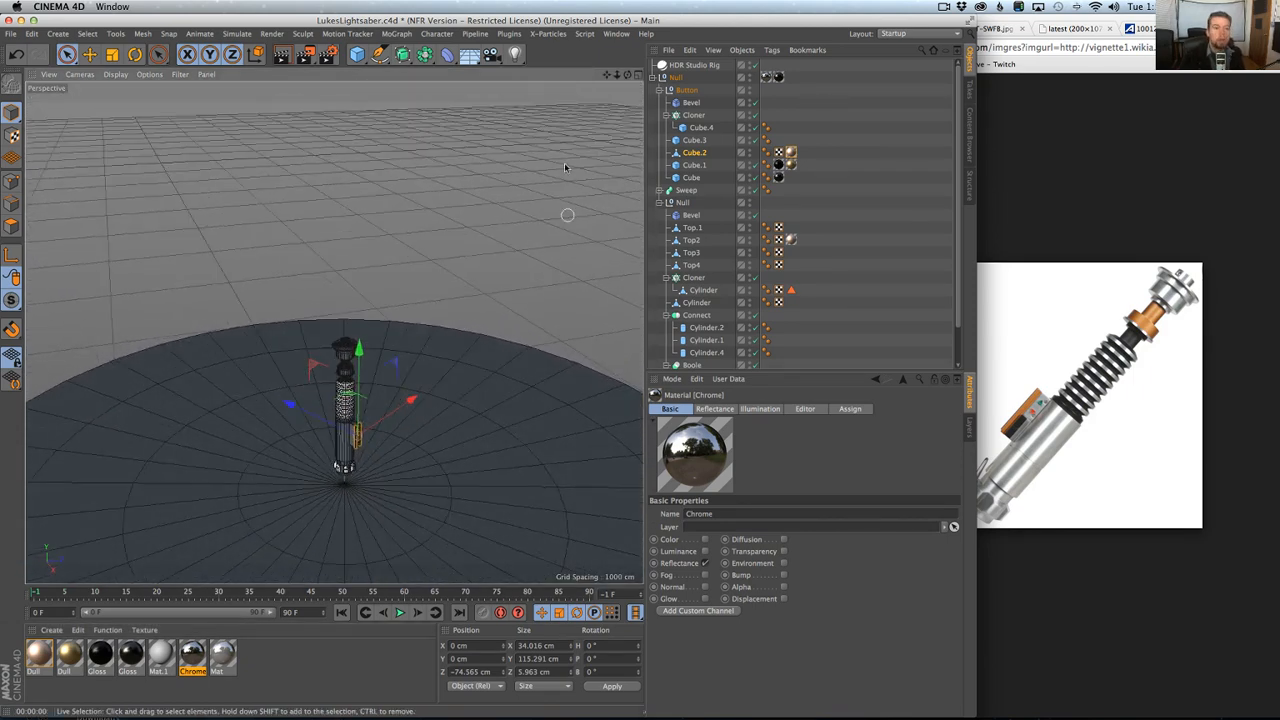
key("super+s")
left_click(651, 77)
Turn off the floor and background of the HDR Studio Rig and render the perspective view.
left_click(694, 65)
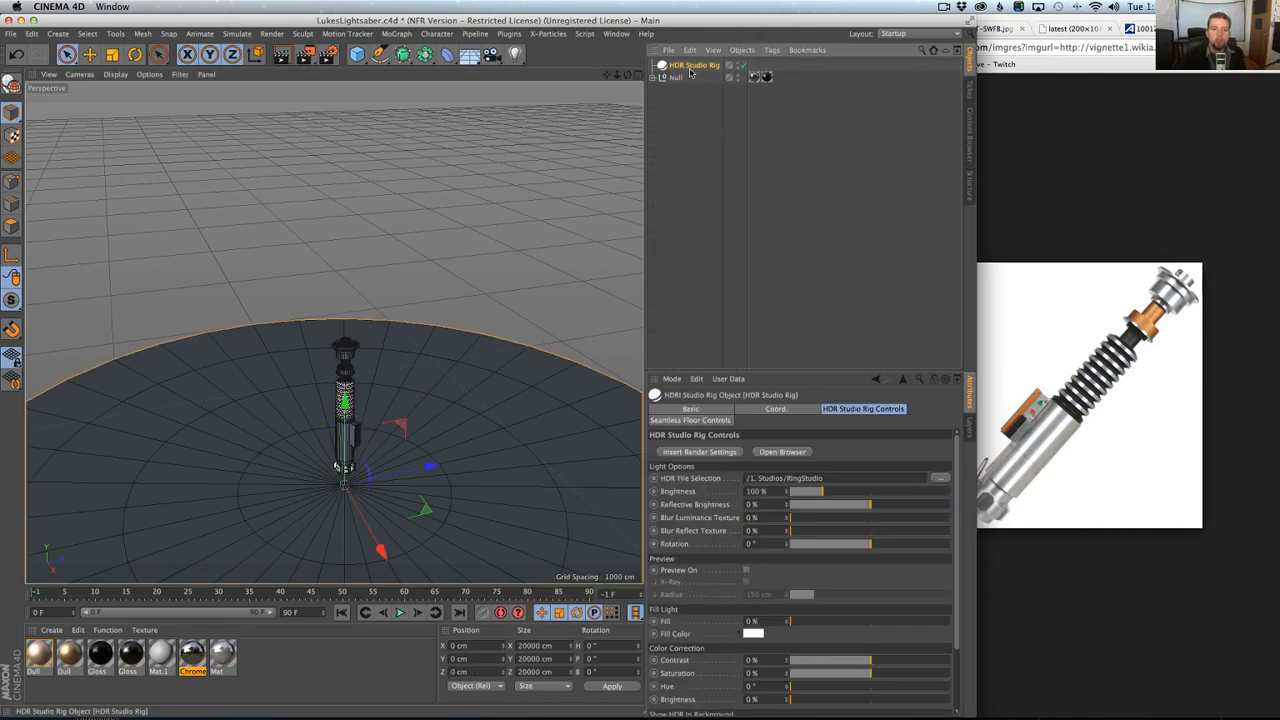
left_click(712, 420)
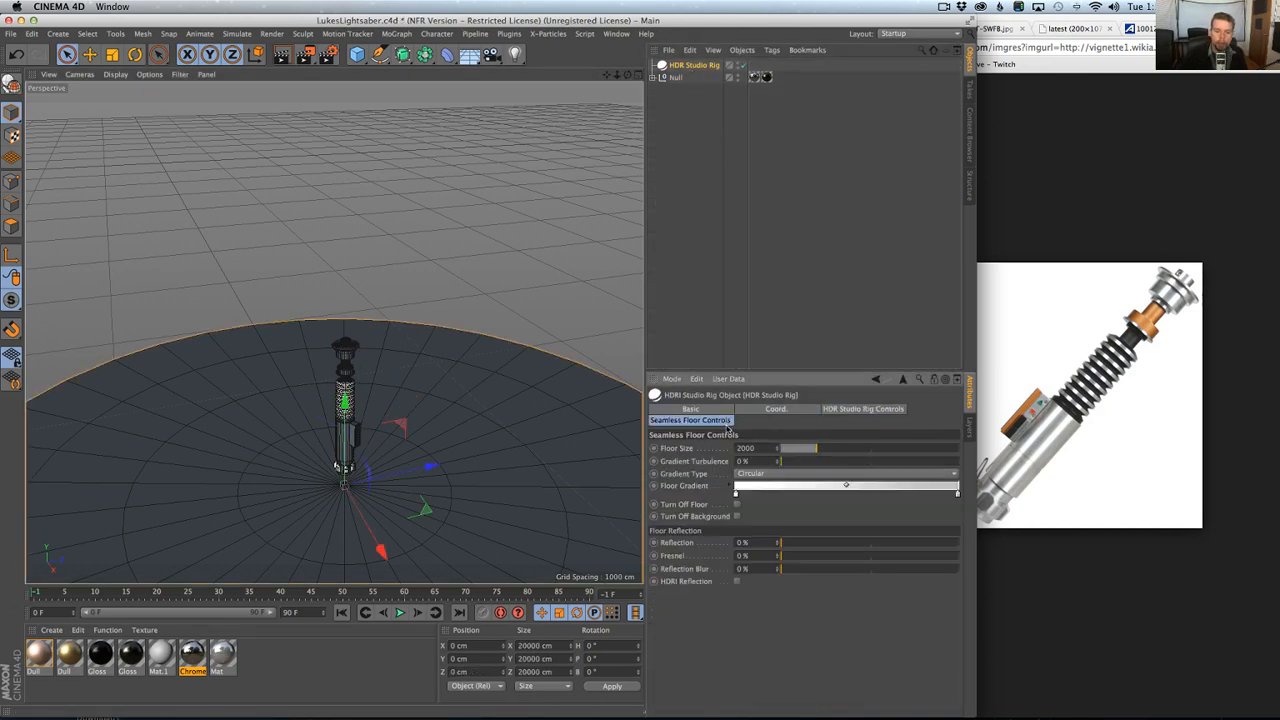
left_click(738, 505)
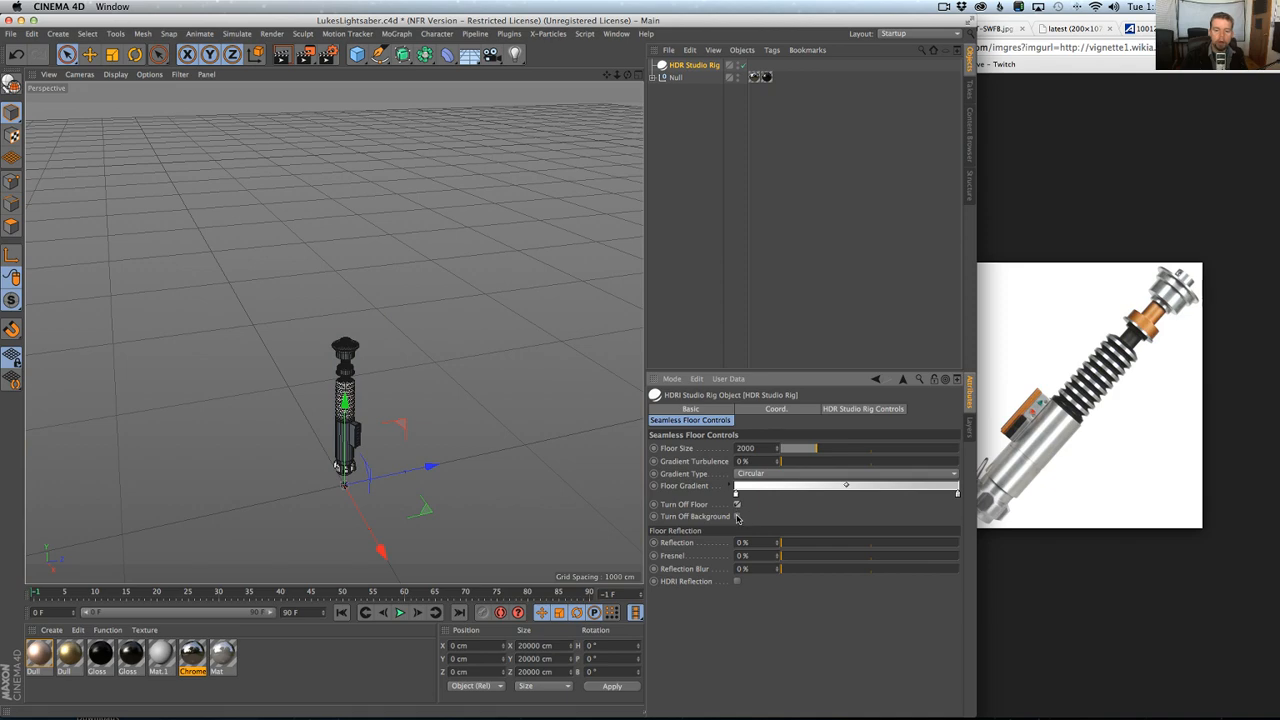
left_click(737, 516)
key("alt+r")
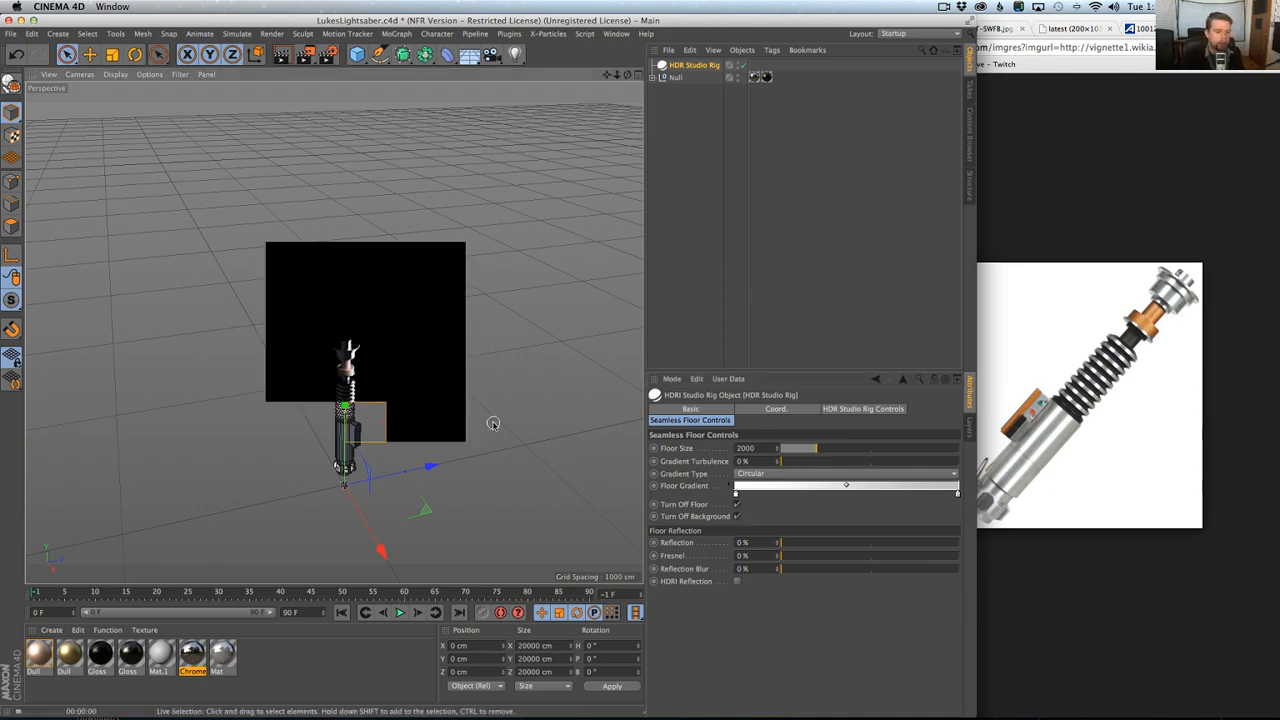
left_click_drag(349, 419, 356, 422, "alt")
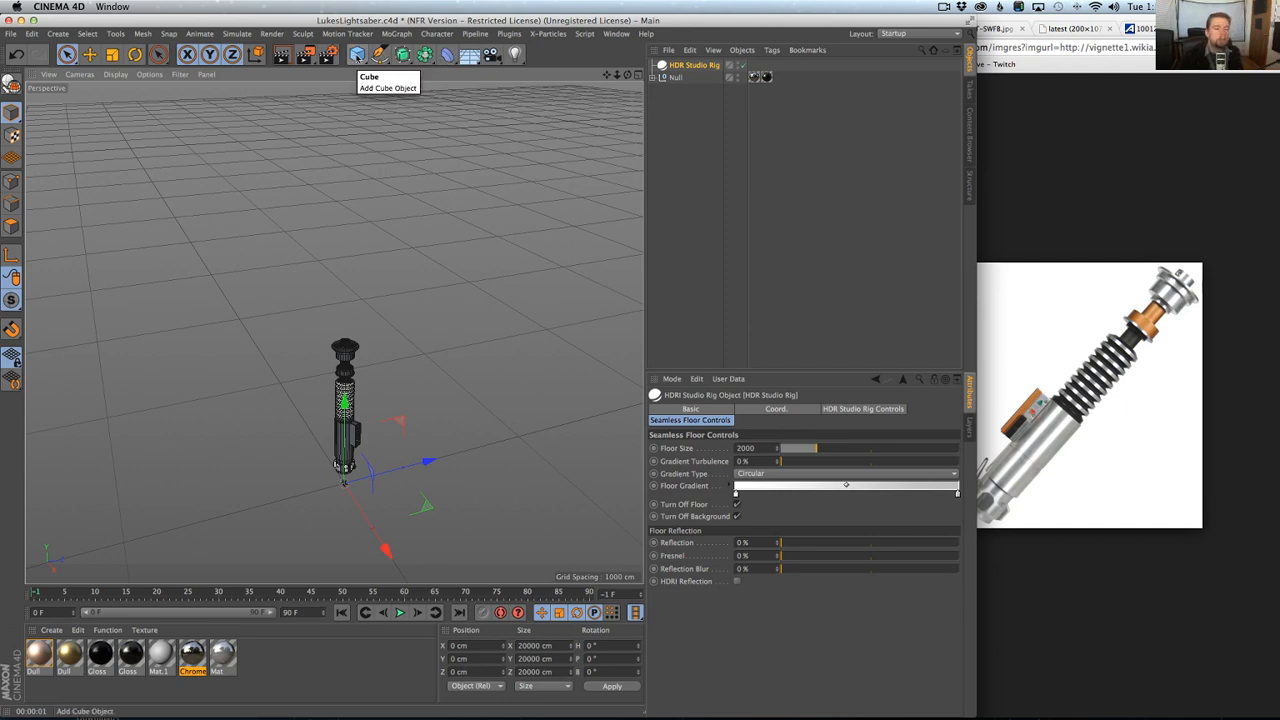
Switch to Chrome, look through the open lightsaber reference pages and reopen the saber vault page's Google Images result in a separate tab.
left_click_drag(357, 54, 734, 126)
key("super+Tab")
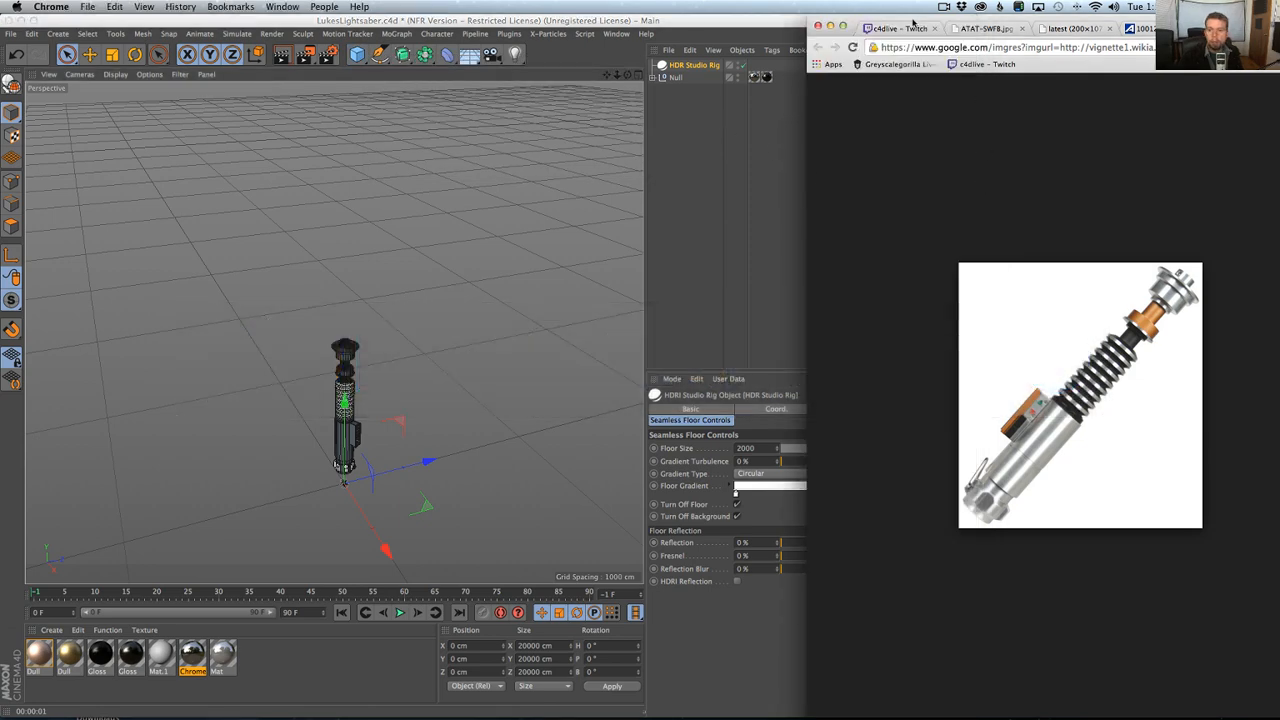
left_click_drag(912, 22, 305, 22)
left_click(712, 28)
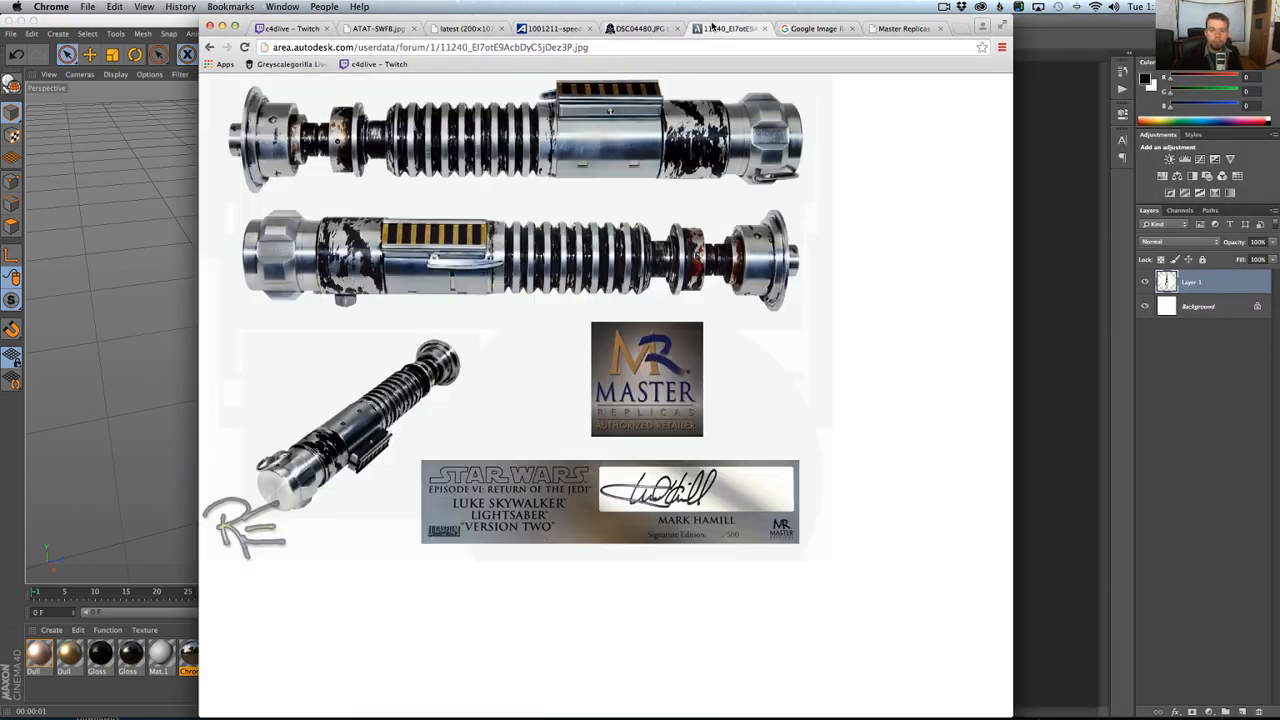
left_click(815, 28)
left_click(903, 28)
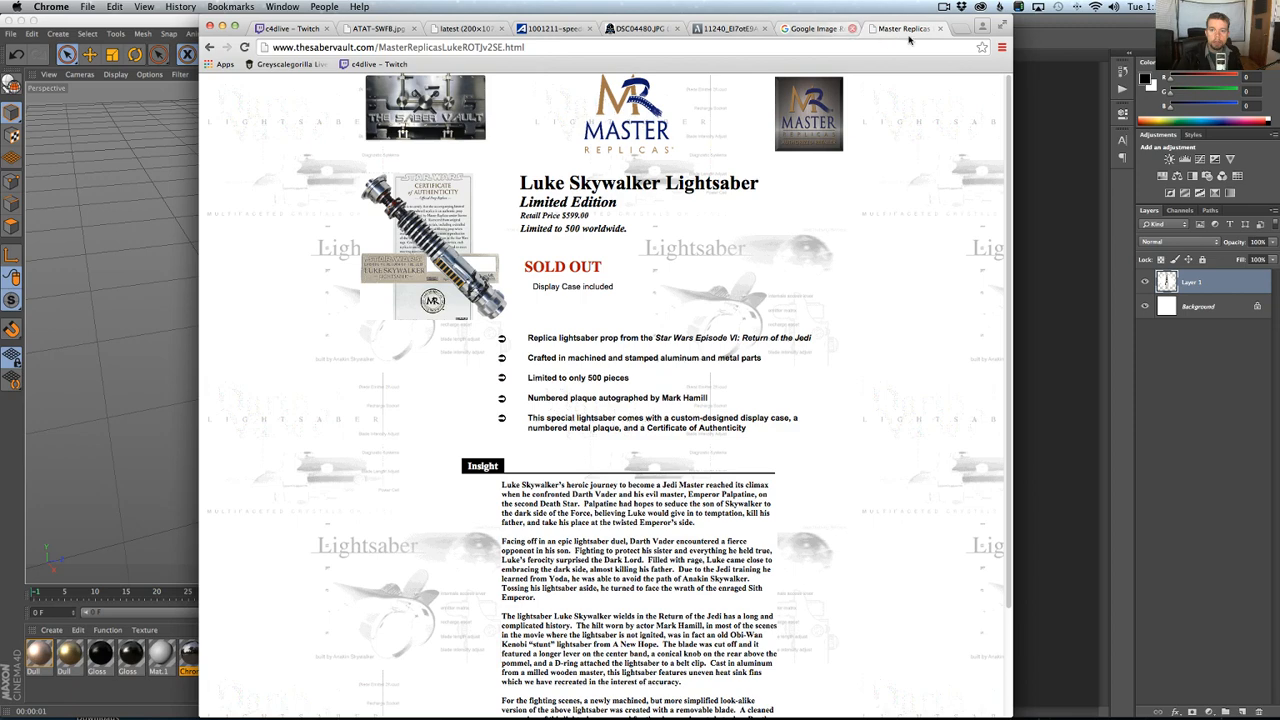
left_click(378, 28)
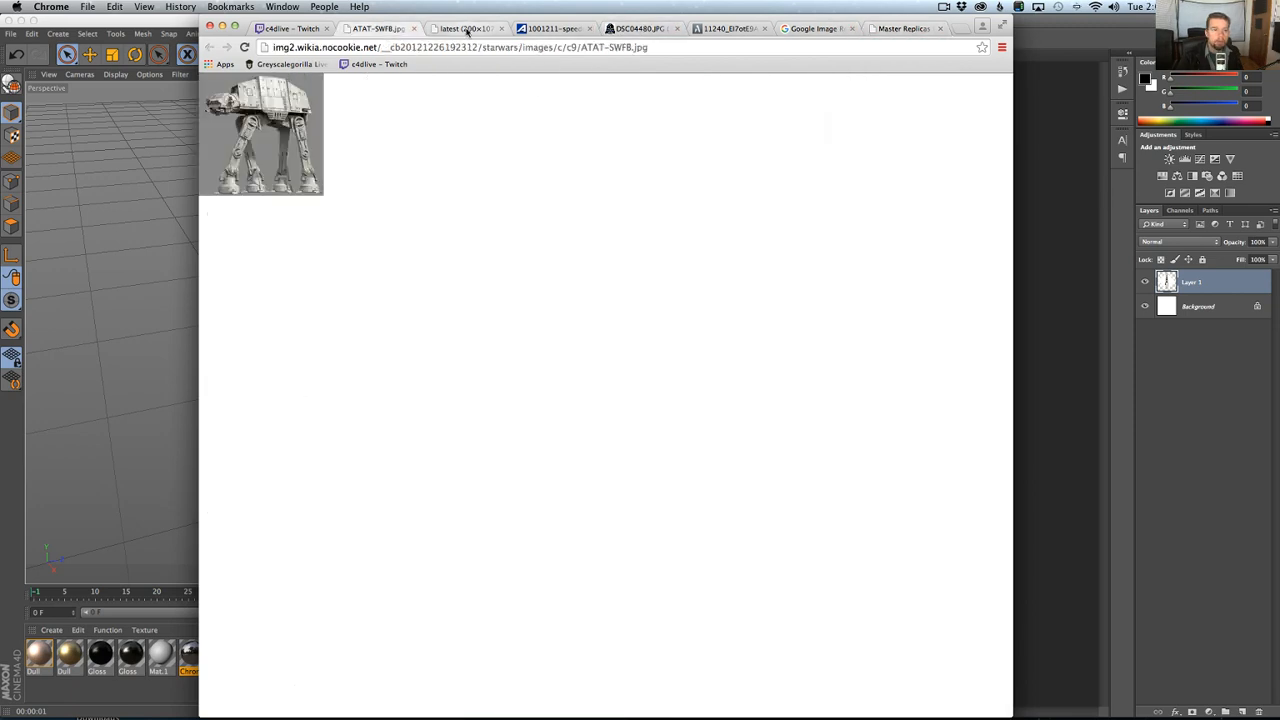
left_click(467, 28)
left_click(553, 28)
left_click(815, 28)
left_click(897, 28)
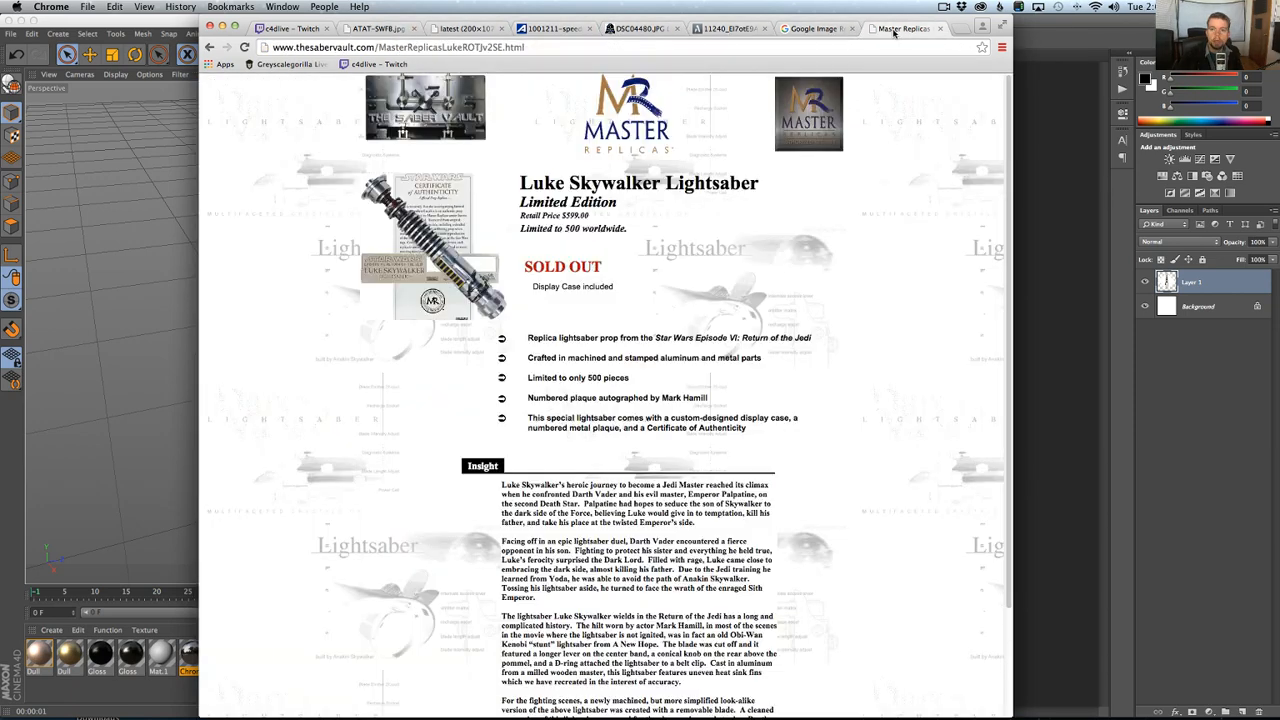
left_click(211, 48, "super")
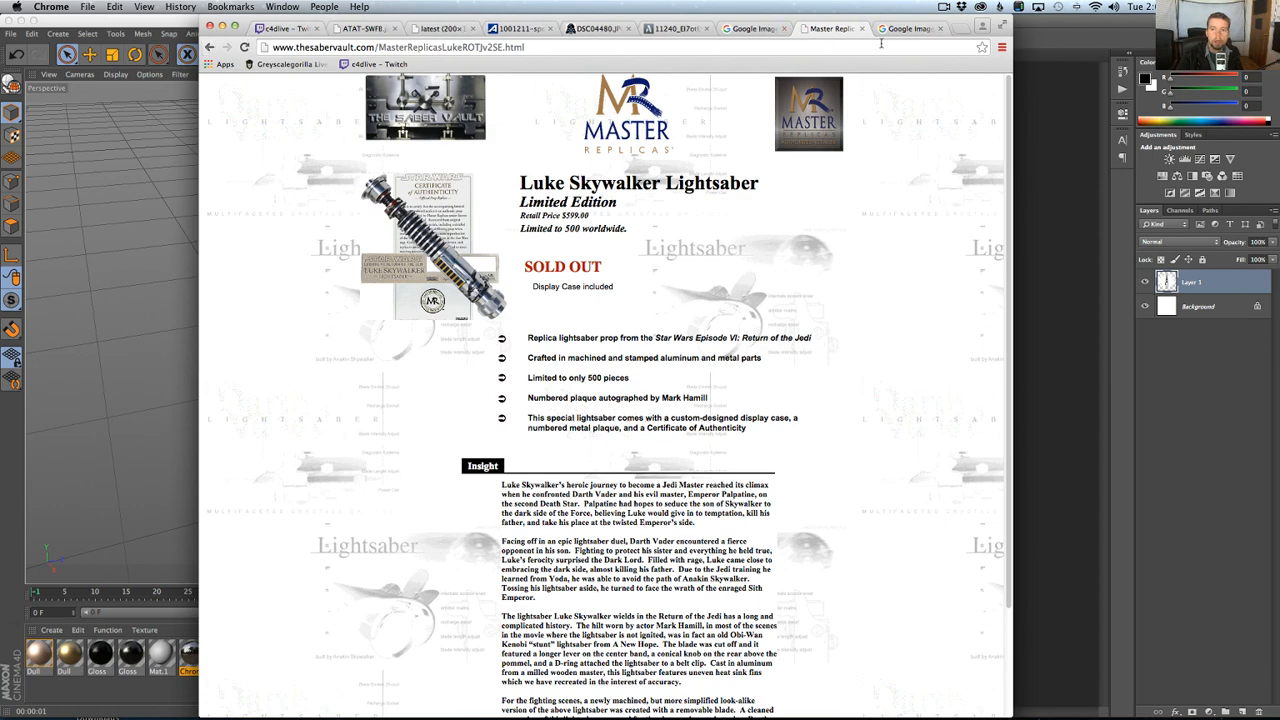
left_click(884, 29)
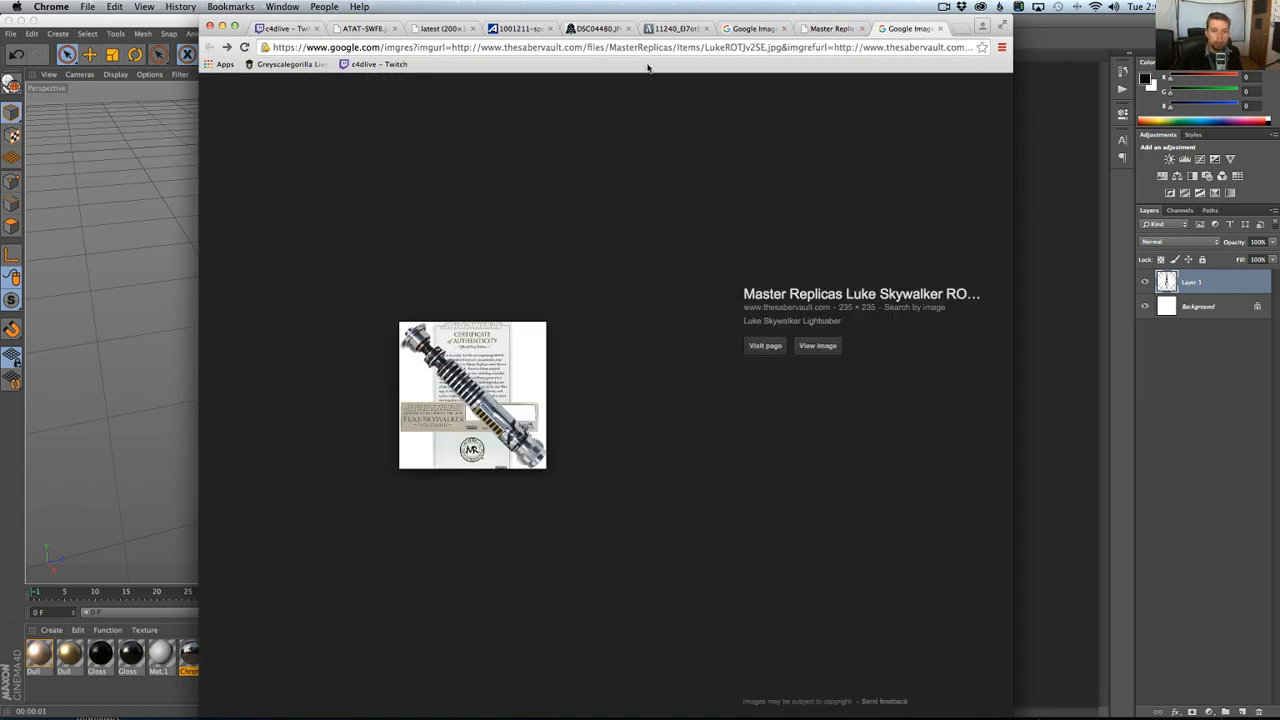
Search Google Images for "lightsaber" and filter the results by image size.
key("super+l")
type("li")
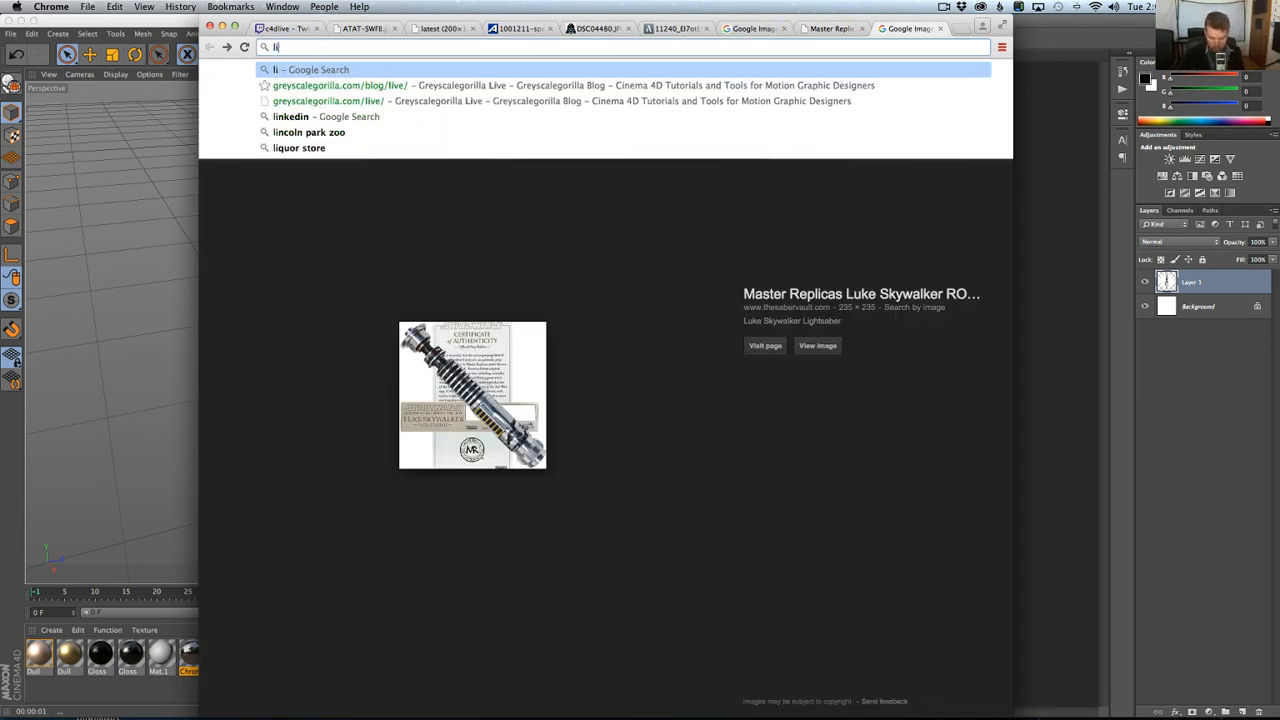
type("ght")
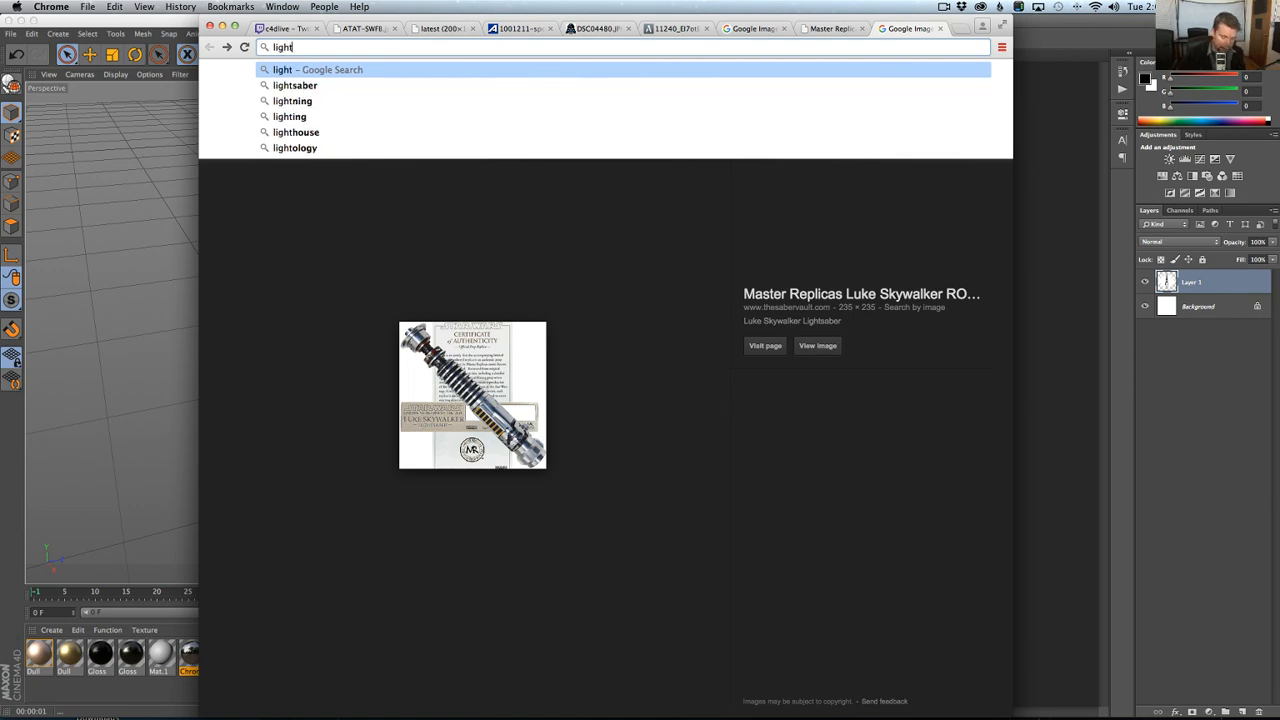
key("Down")
key("Return")
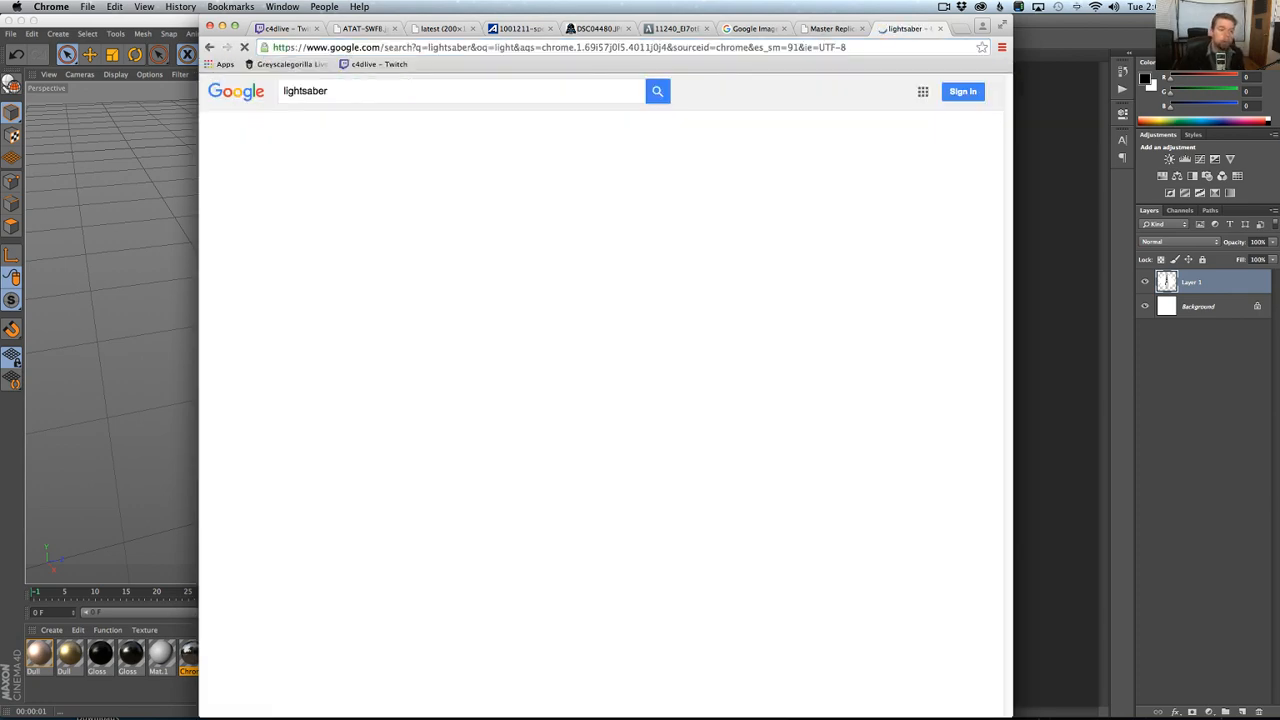
left_click(380, 144)
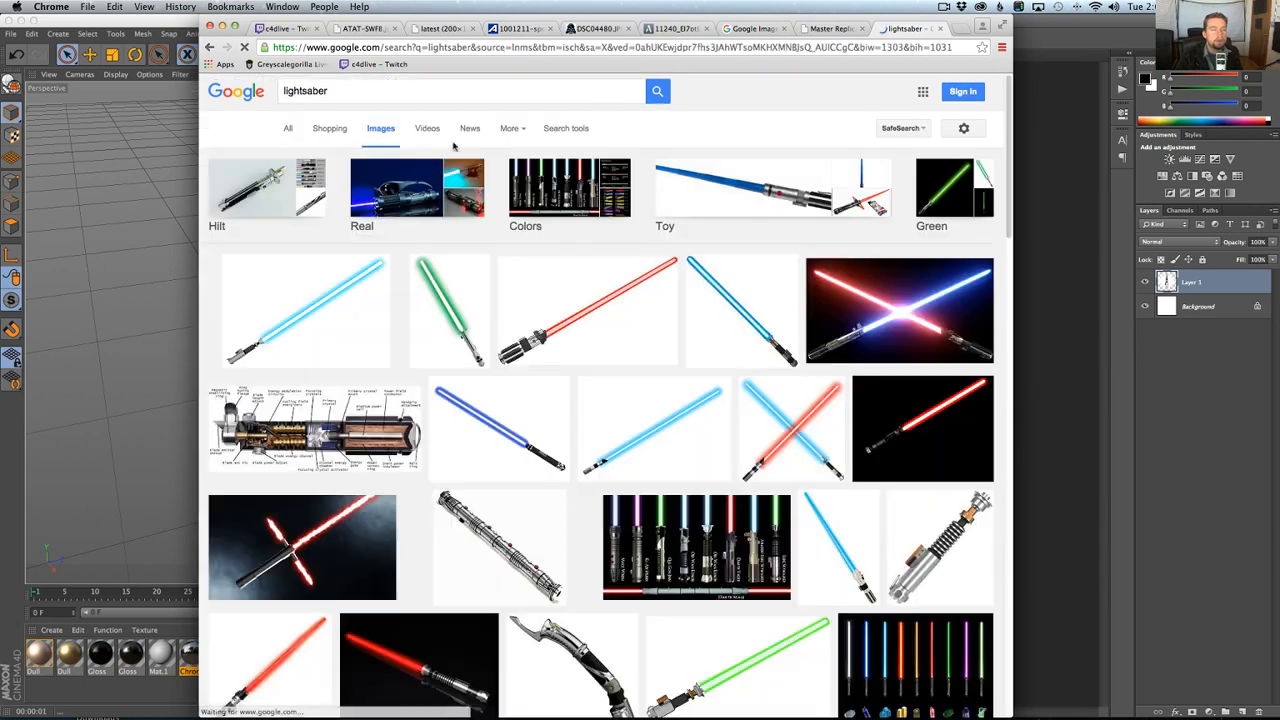
left_click(565, 128)
left_click(265, 163)
left_click(306, 206)
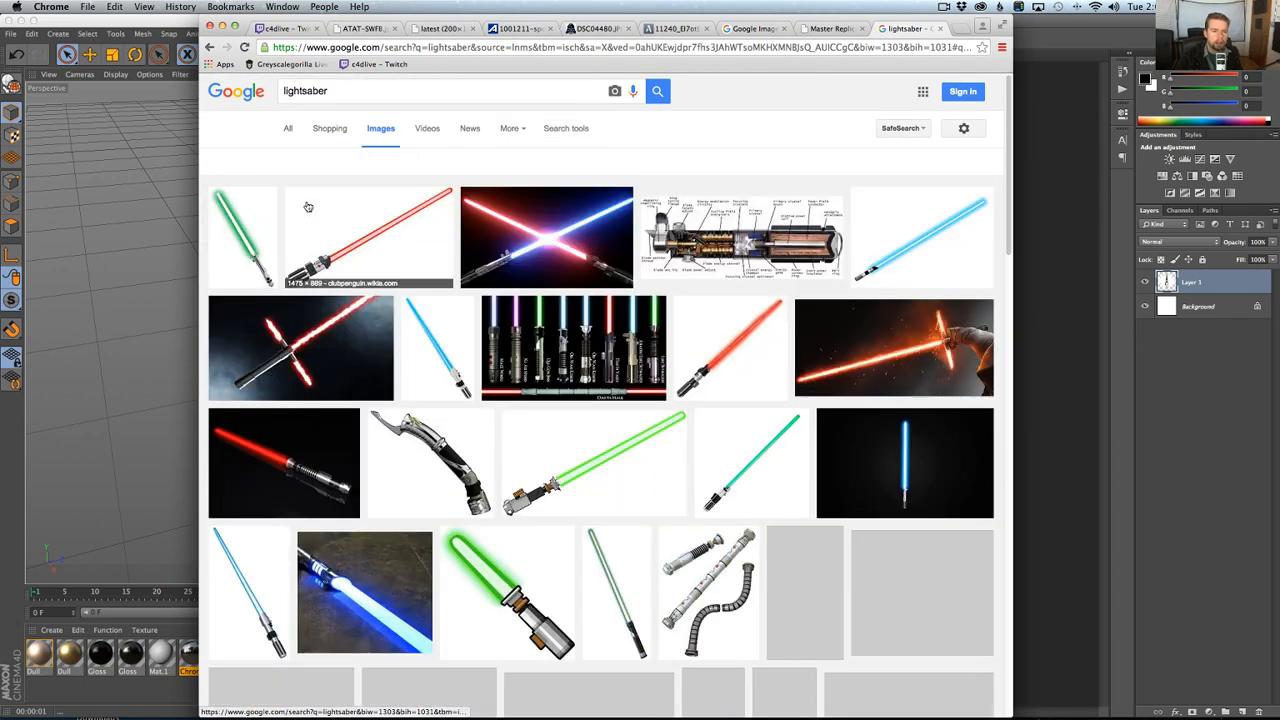
Find the Darth Maul double-bladed lightsaber picture, view it as a full image and place the browser window beside the 3D scene.
scroll(473, 405, "down", 3)
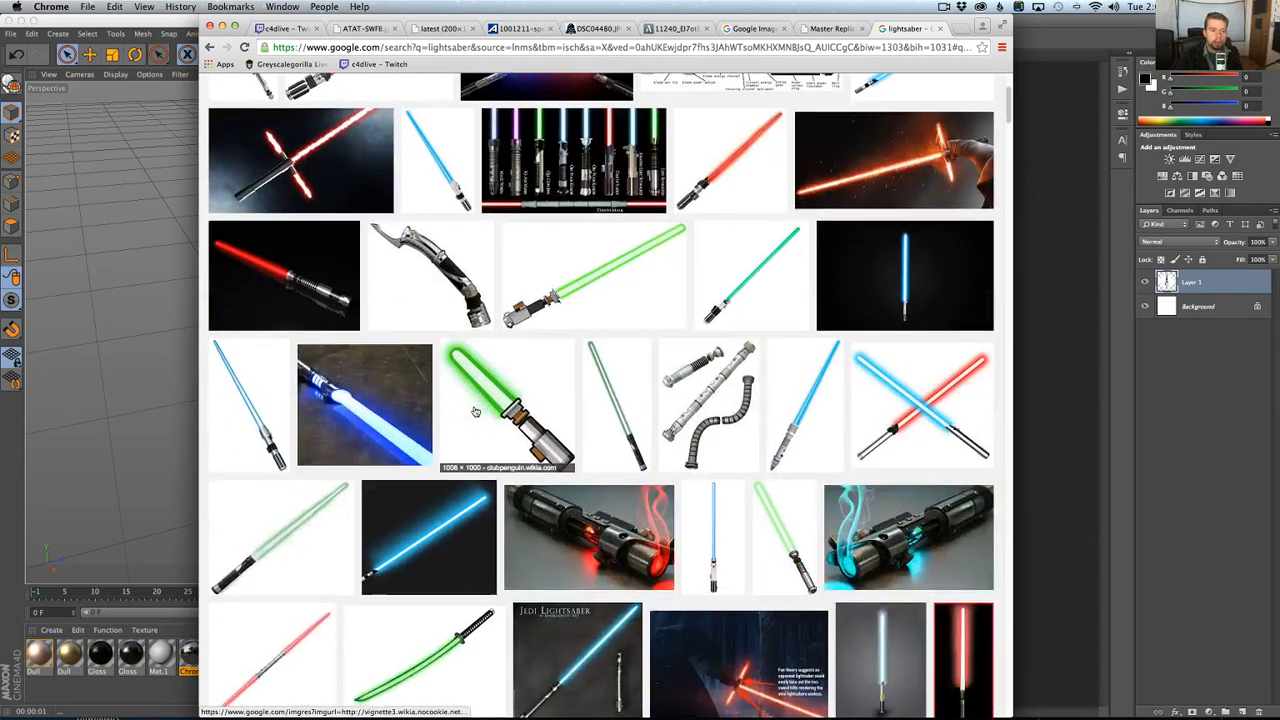
scroll(475, 410, "down", 8)
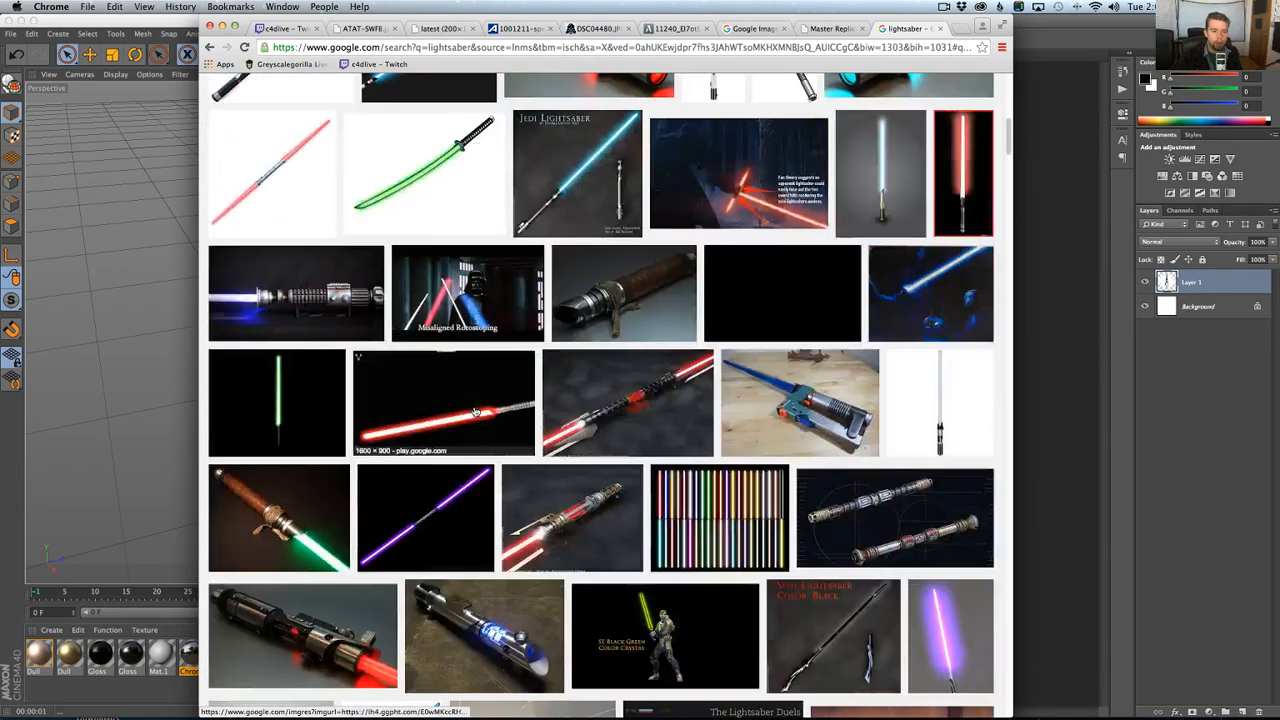
scroll(475, 411, "up", 2)
scroll(475, 411, "down", 6)
scroll(475, 411, "up", 6)
scroll(476, 411, "down", 7)
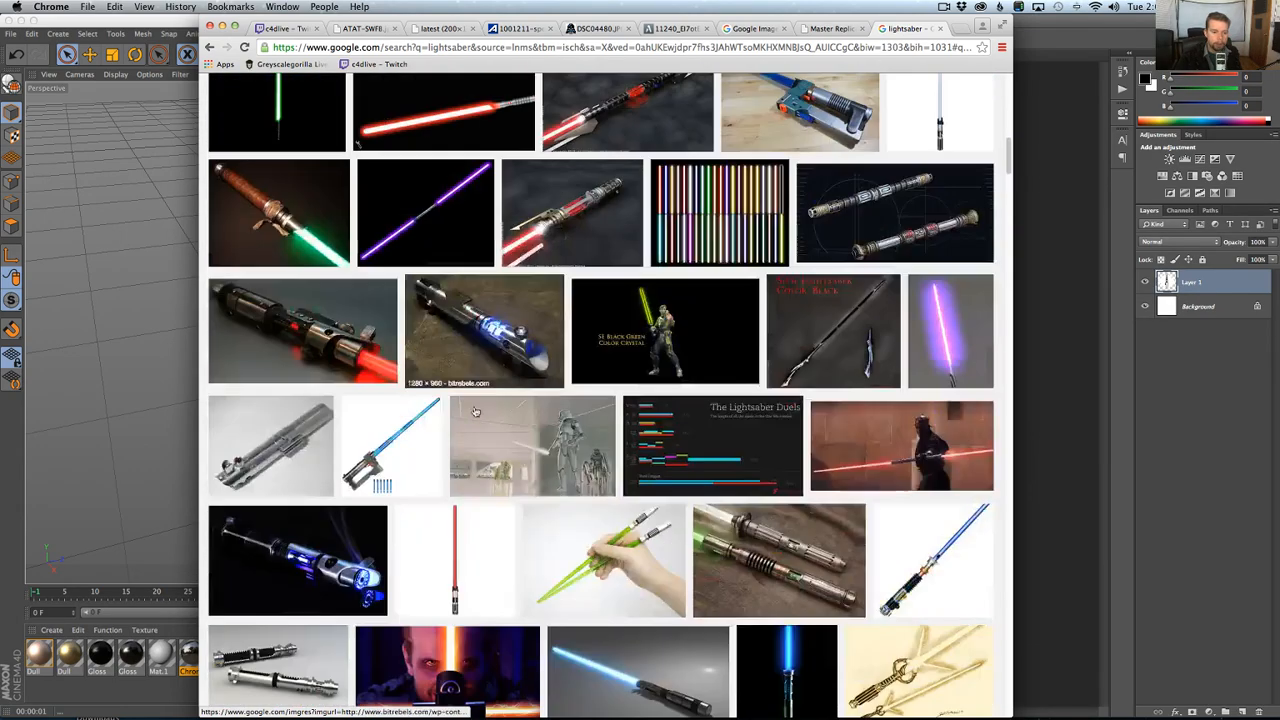
left_click(886, 459)
left_click(796, 381)
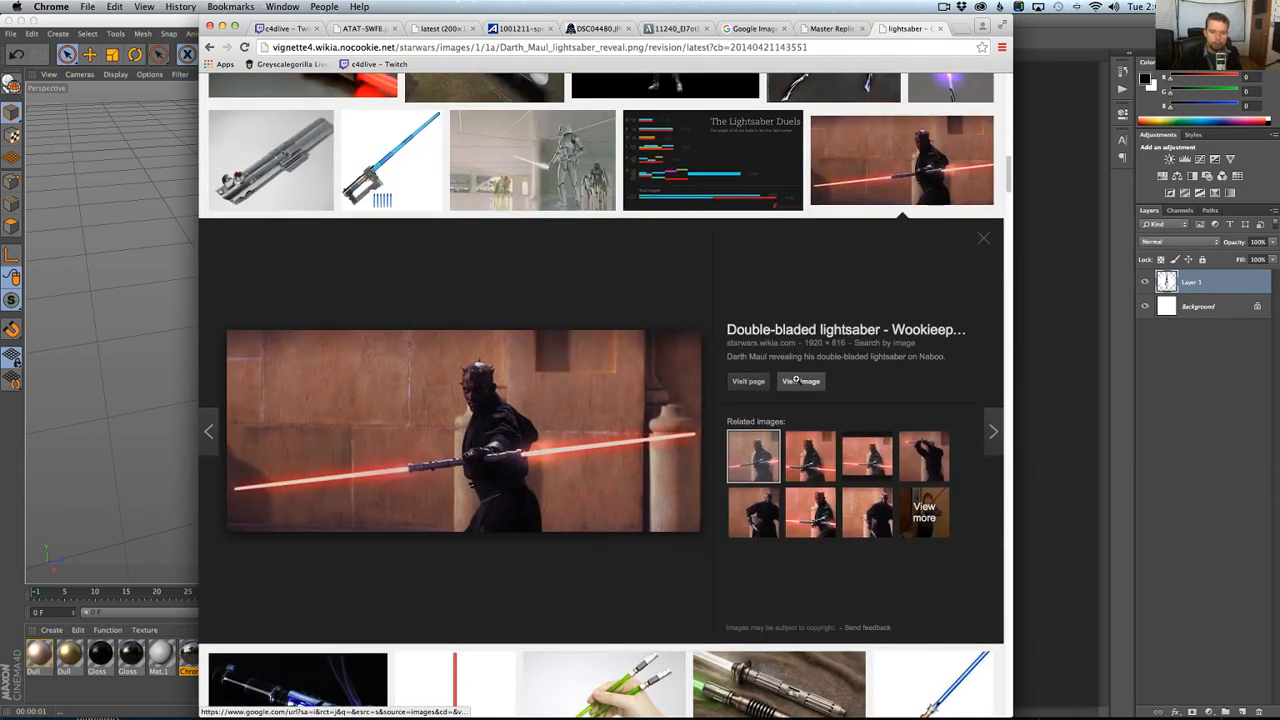
left_click(502, 310)
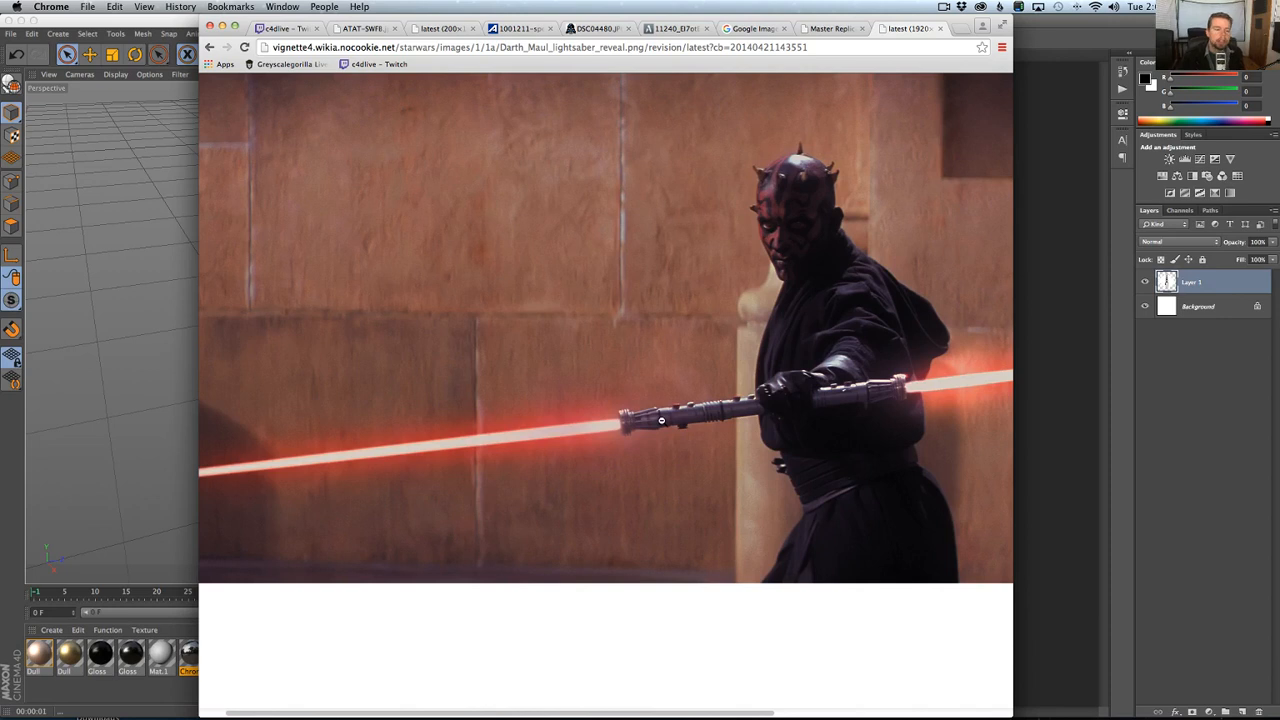
left_click(661, 420)
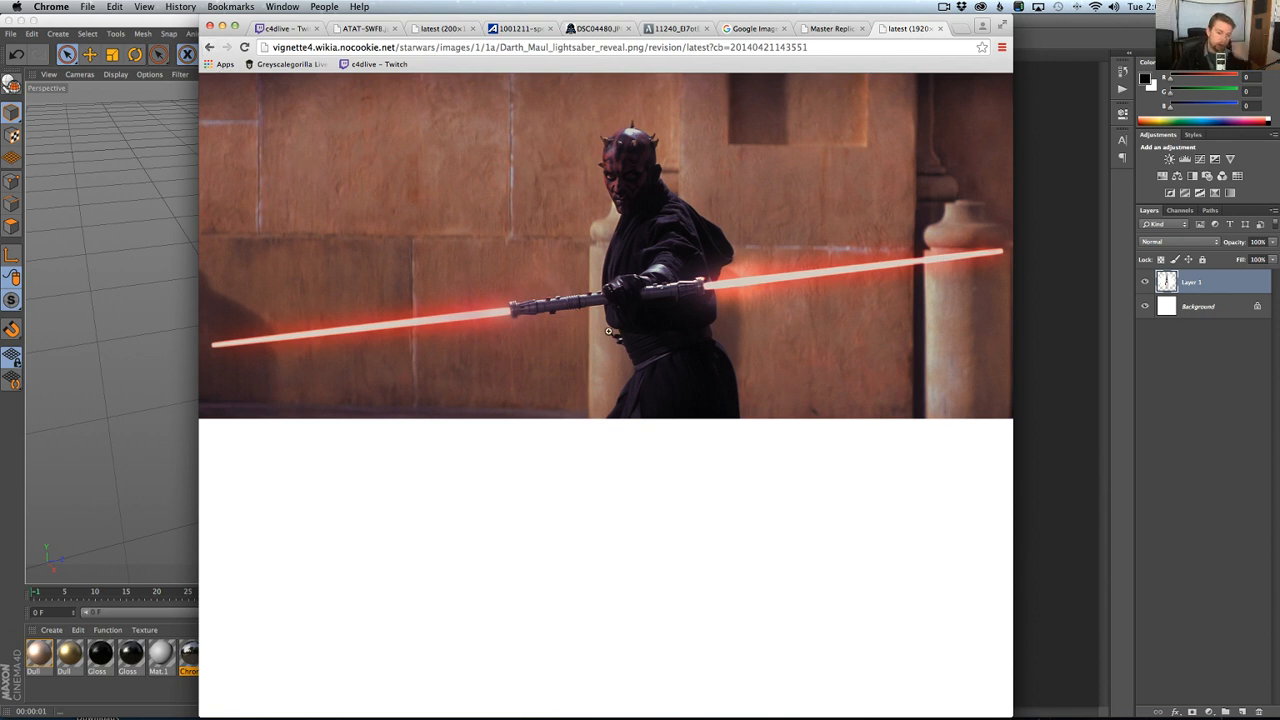
left_click_drag(487, 15, 763, 3)
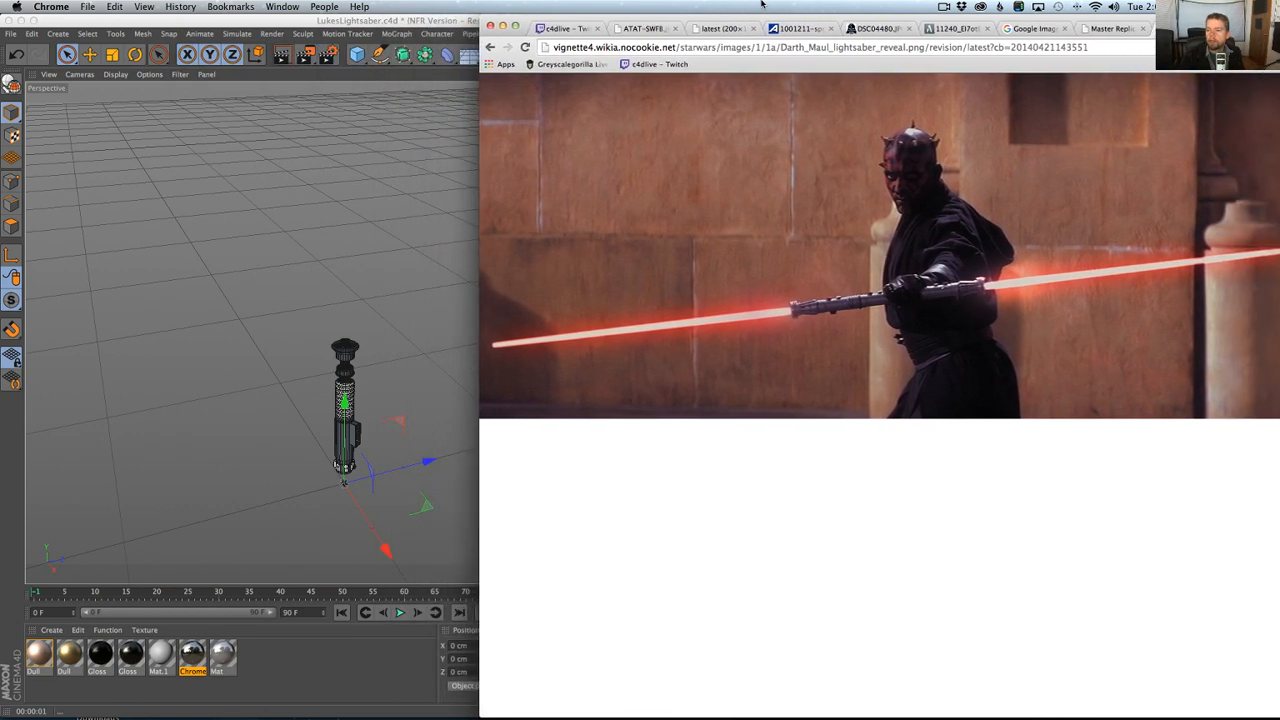
Switch to Cinema 4D, add a Capsule and raise it above the hilt to a Y position of about 1393 cm.
left_click(440, 20)
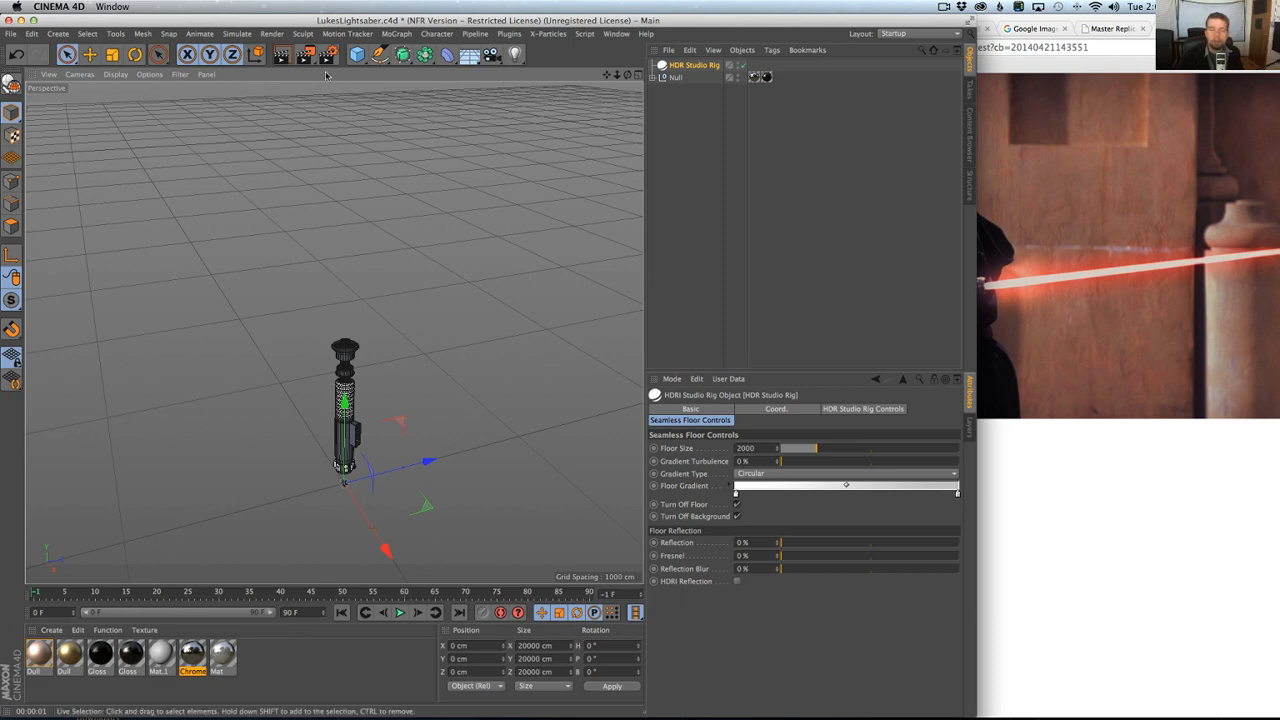
left_click(357, 54)
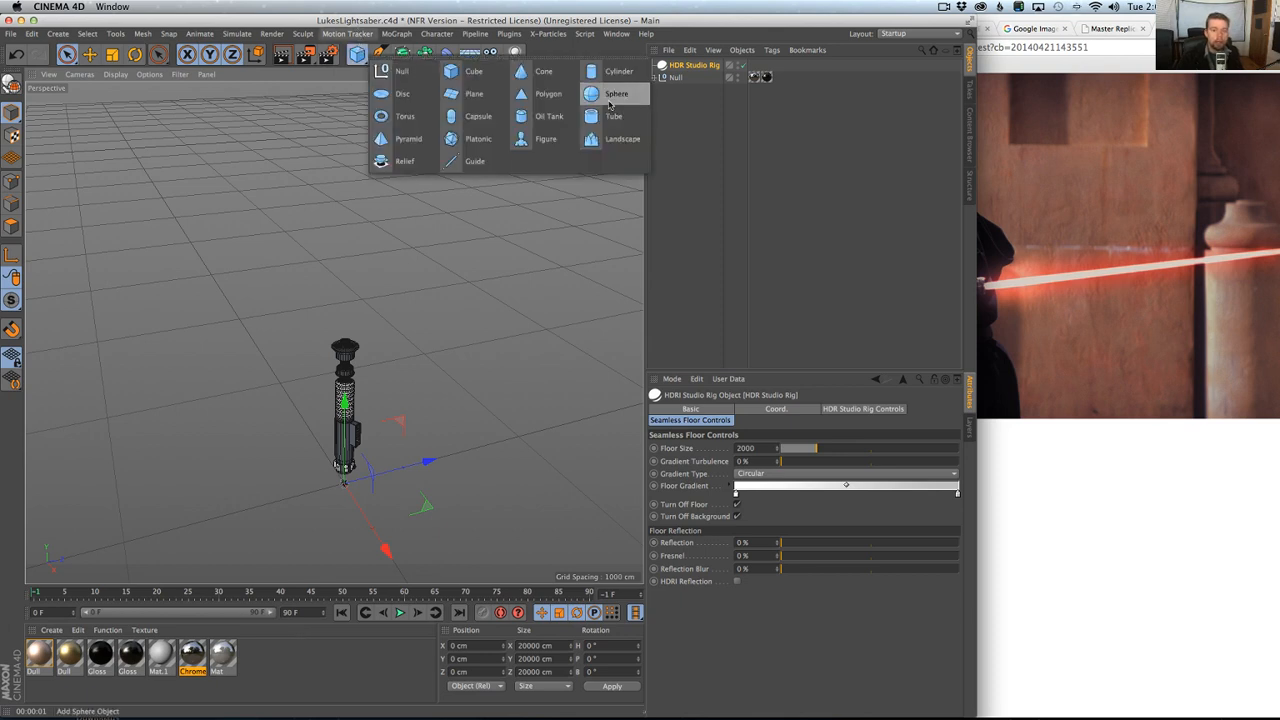
left_click(489, 119)
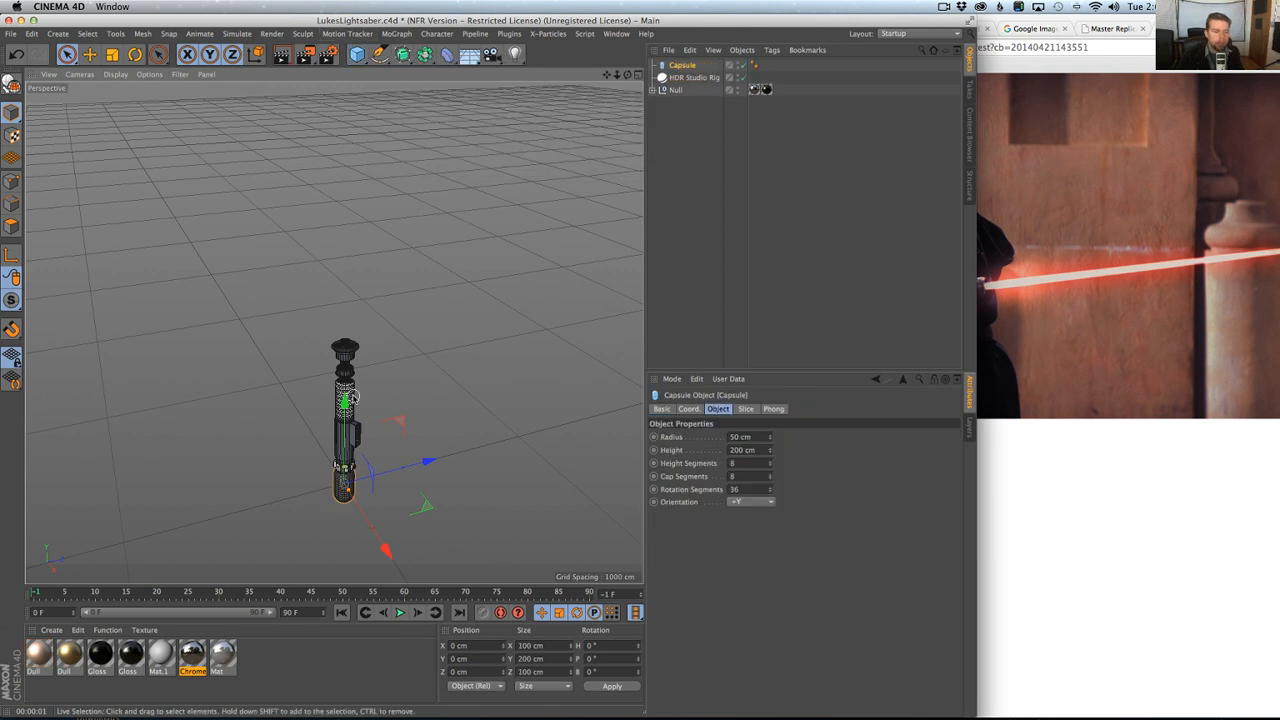
left_click_drag(355, 249, 374, 84)
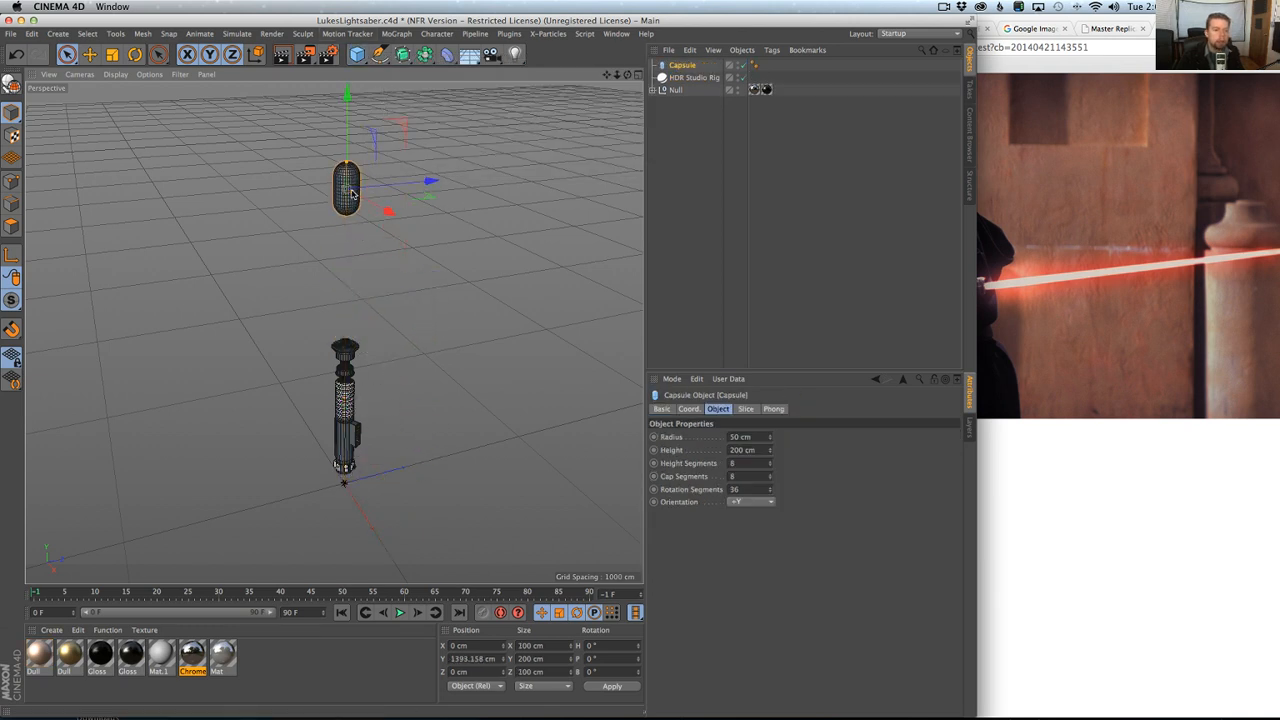
Slim the capsule to a radius of about 17 cm and stretch it into a long blade reaching the hilt.
left_click_drag(352, 191, 347, 86)
right_click_drag(374, 191, 342, 206, "alt")
middle_click_drag(342, 206, 340, 254, "alt")
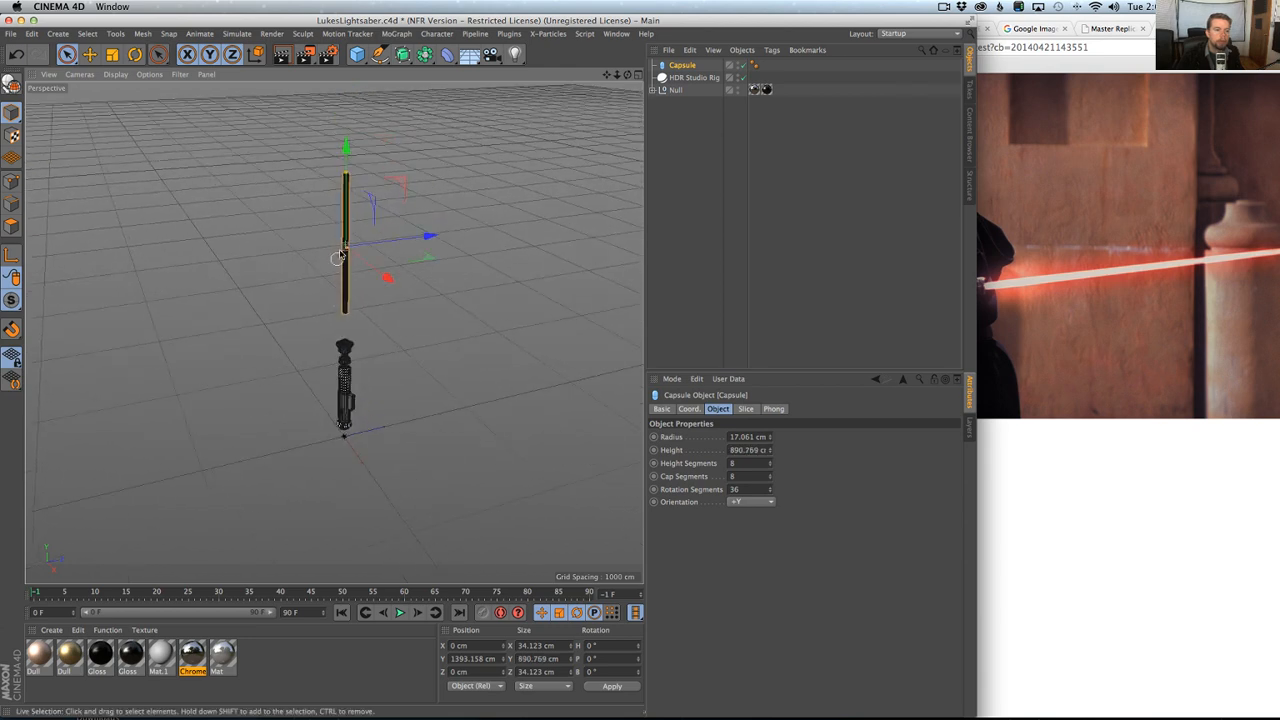
mouse_move(346, 174)
left_mouse_down()
mouse_move(345, 137)
mouse_move(347, 156)
left_mouse_up()
mouse_move(390, 268)
left_mouse_down("alt")
mouse_move(430, 252)
mouse_move(405, 262)
left_mouse_up("alt")
Scale the blade capsule up to about 1611 cm tall and move it up to a Y position of about 1498 cm.
key("t")
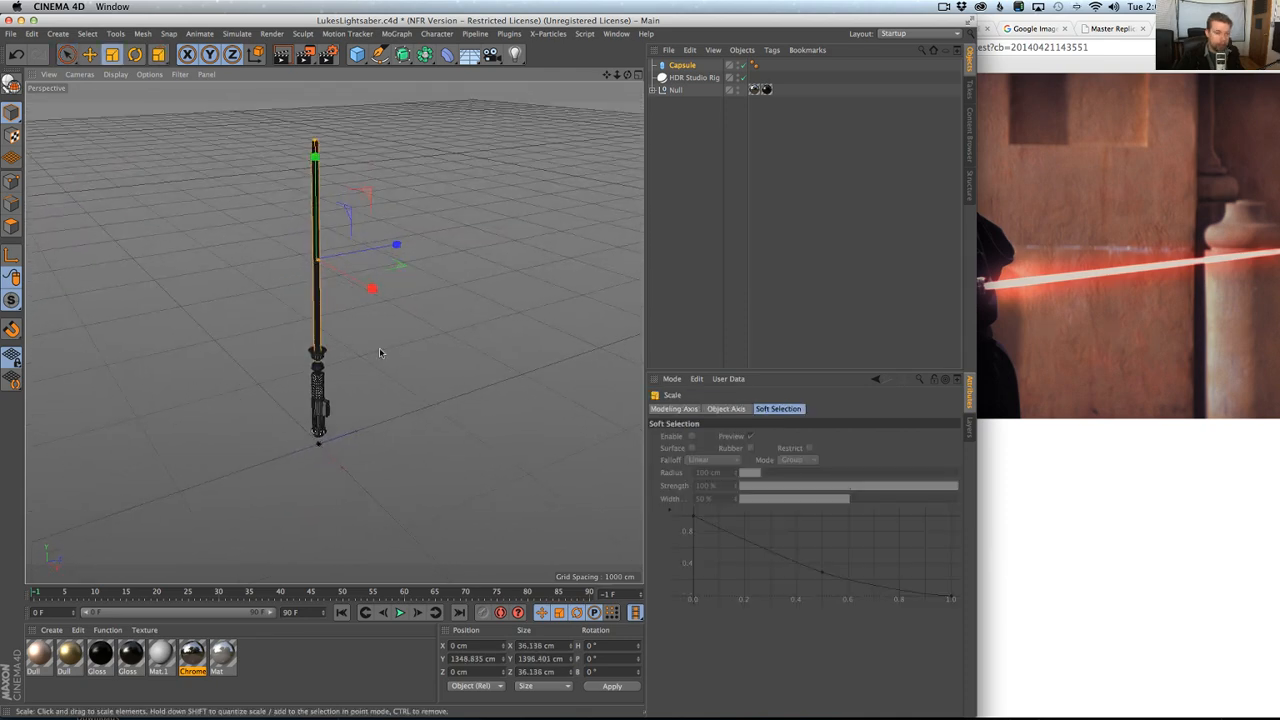
left_click_drag(378, 320, 457, 317)
left_click_drag(358, 338, 383, 309, "alt")
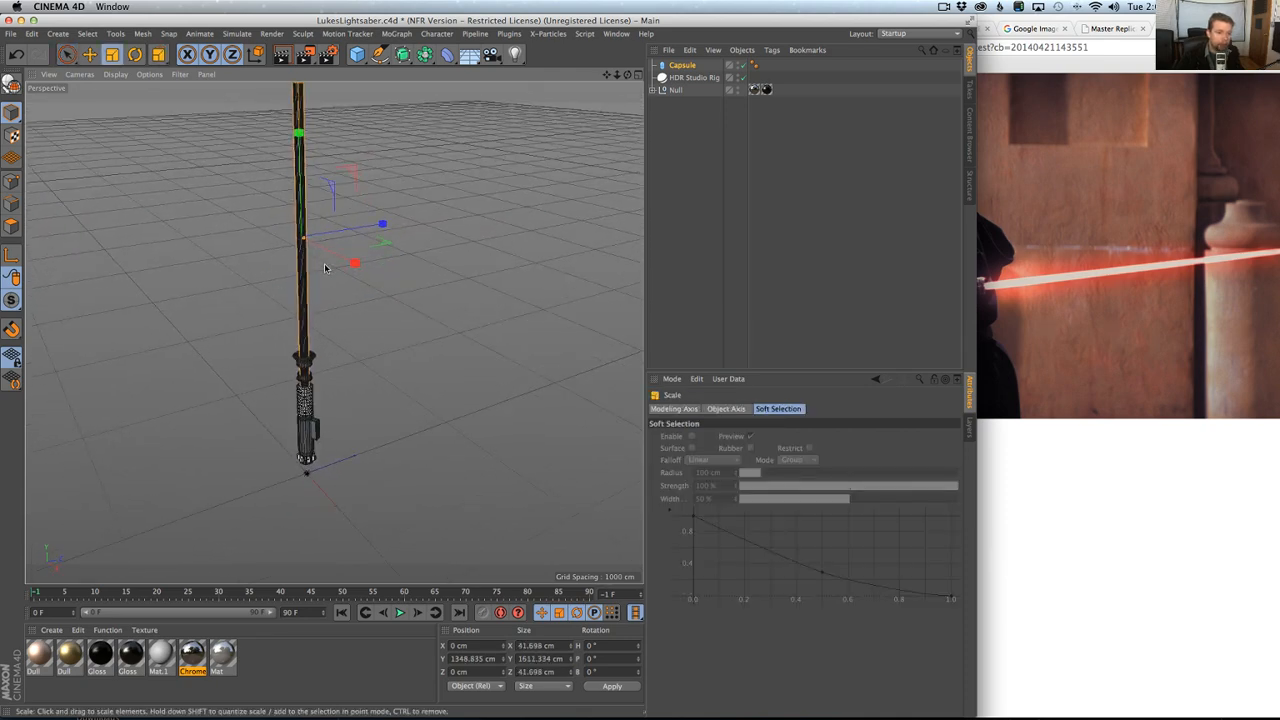
key("e")
left_click_drag(300, 165, 305, 129)
left_click_drag(316, 203, 384, 408, "alt")
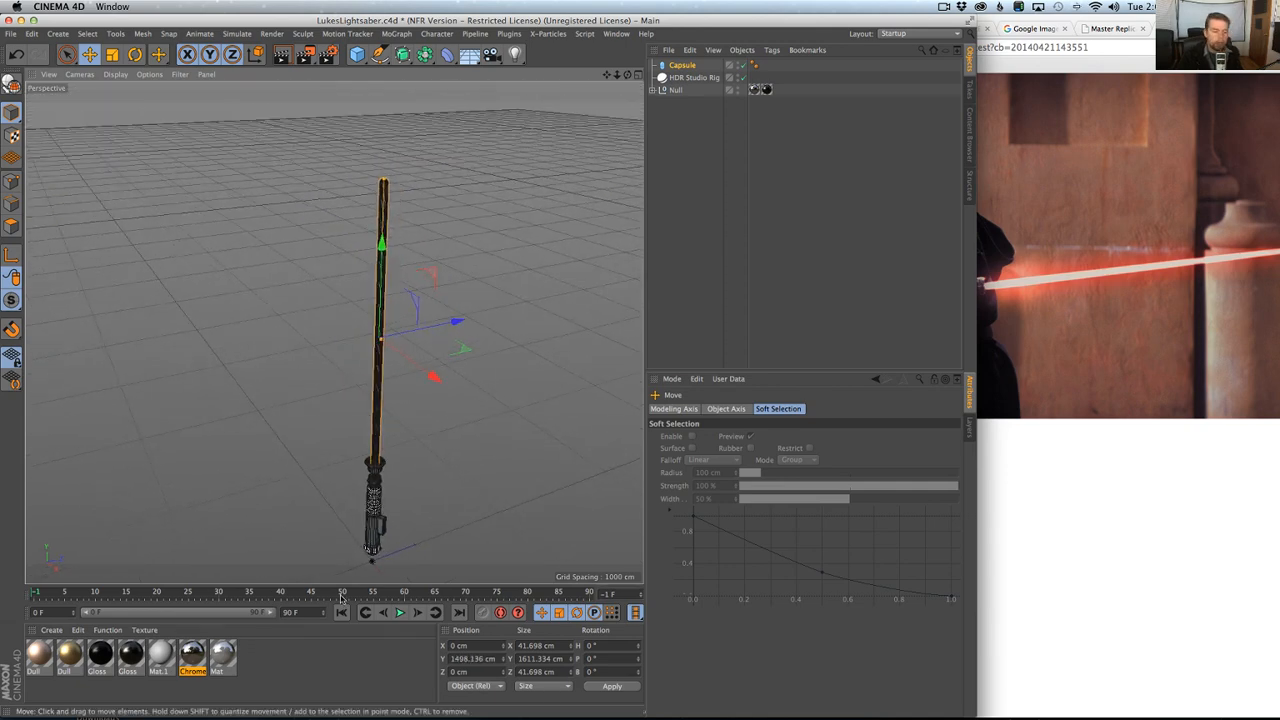
Create a new material, open it in the Material Editor and name it Blade.
double_click(258, 658)
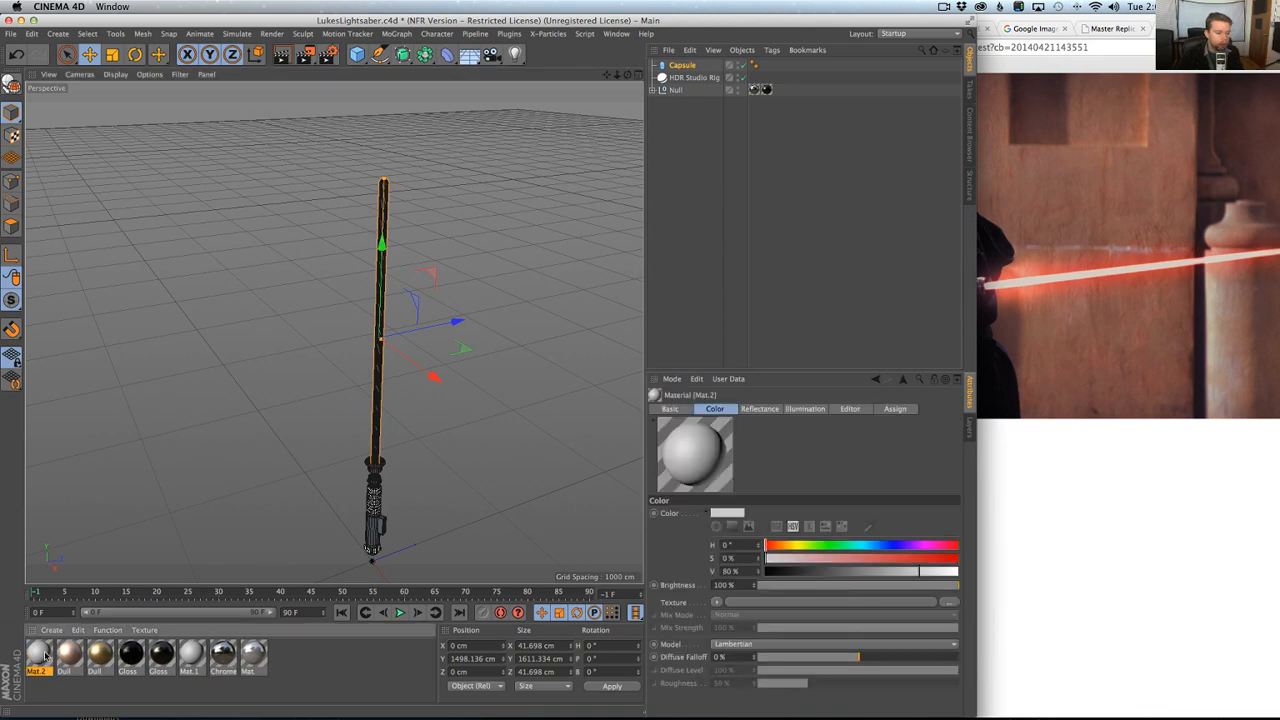
double_click(45, 656)
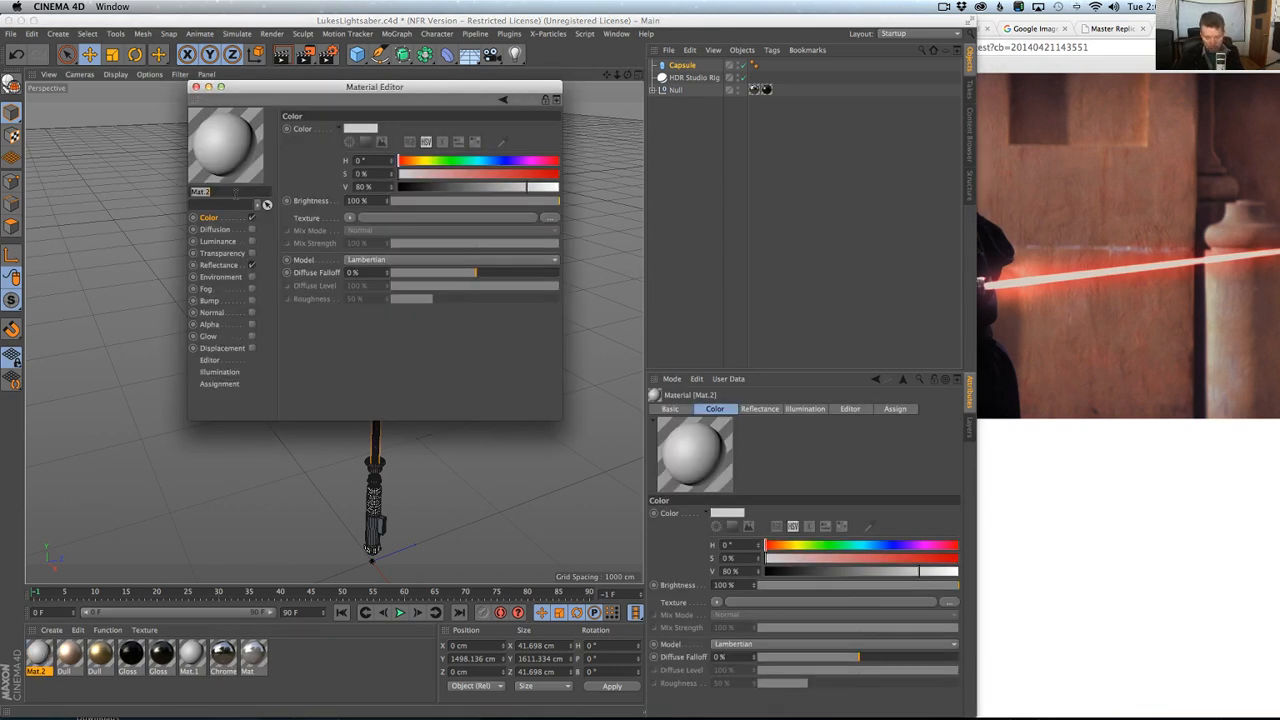
type("Blade")
key("Return")
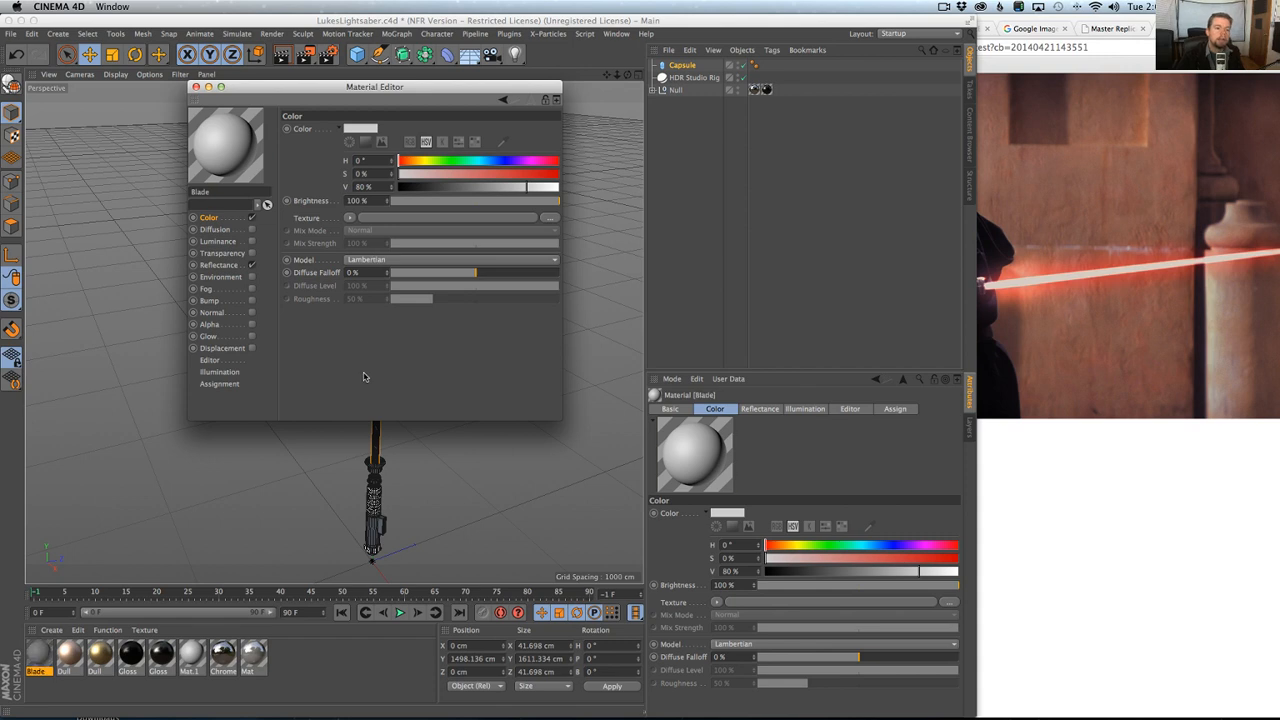
Turn off the Blade material's Reflectance and Color channels and turn on Luminance.
left_click(251, 266)
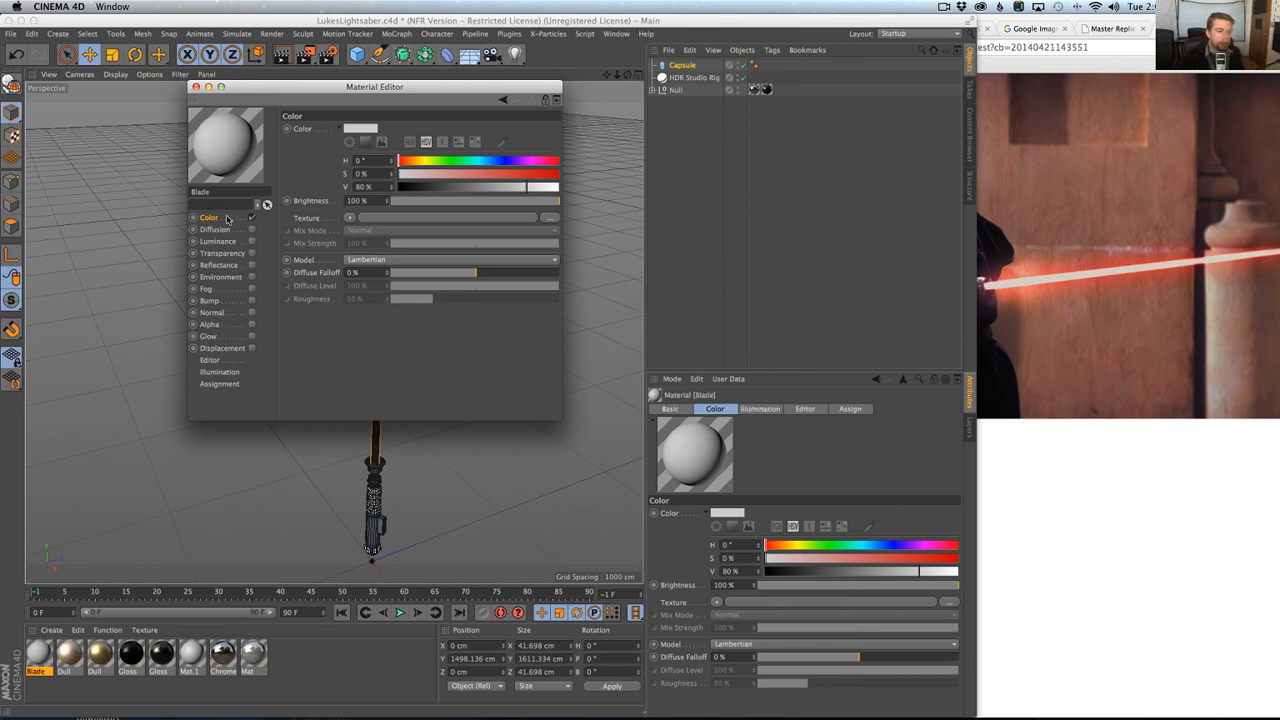
left_click(251, 217)
left_click(251, 241)
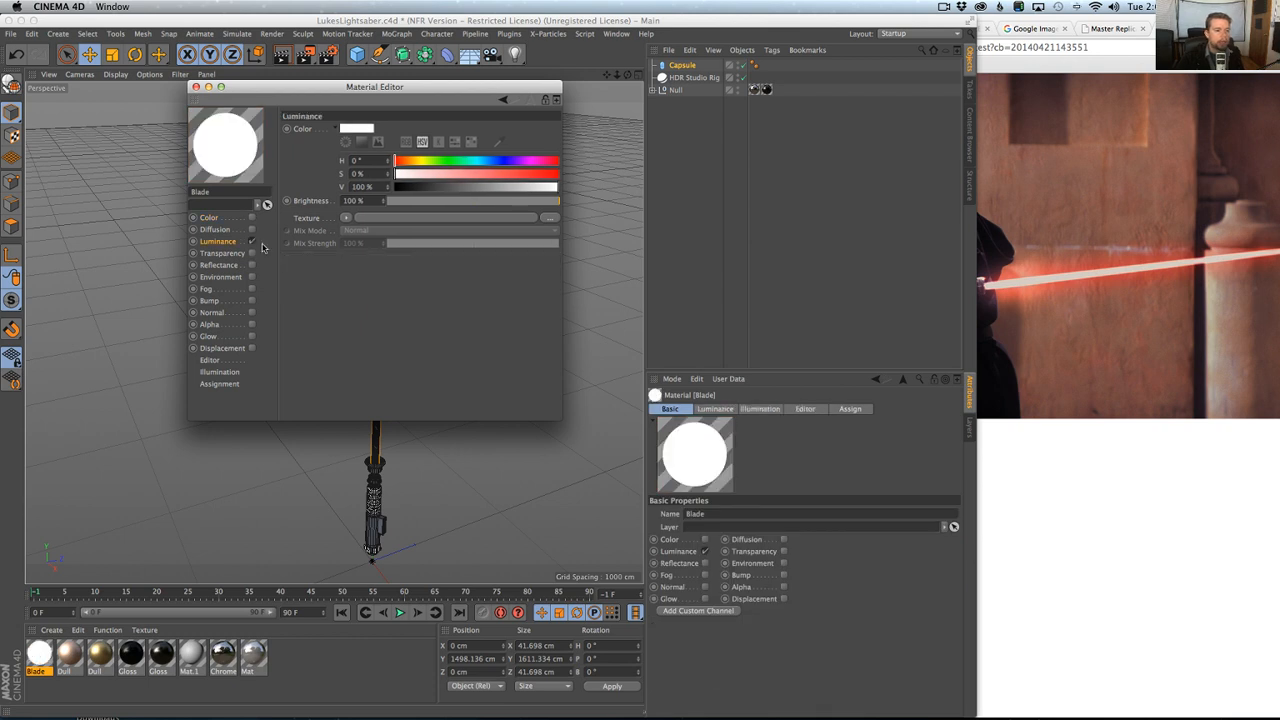
Load a Fresnel shader as the Luminance texture and invert its gradient so the black knot sits first.
left_click(346, 218)
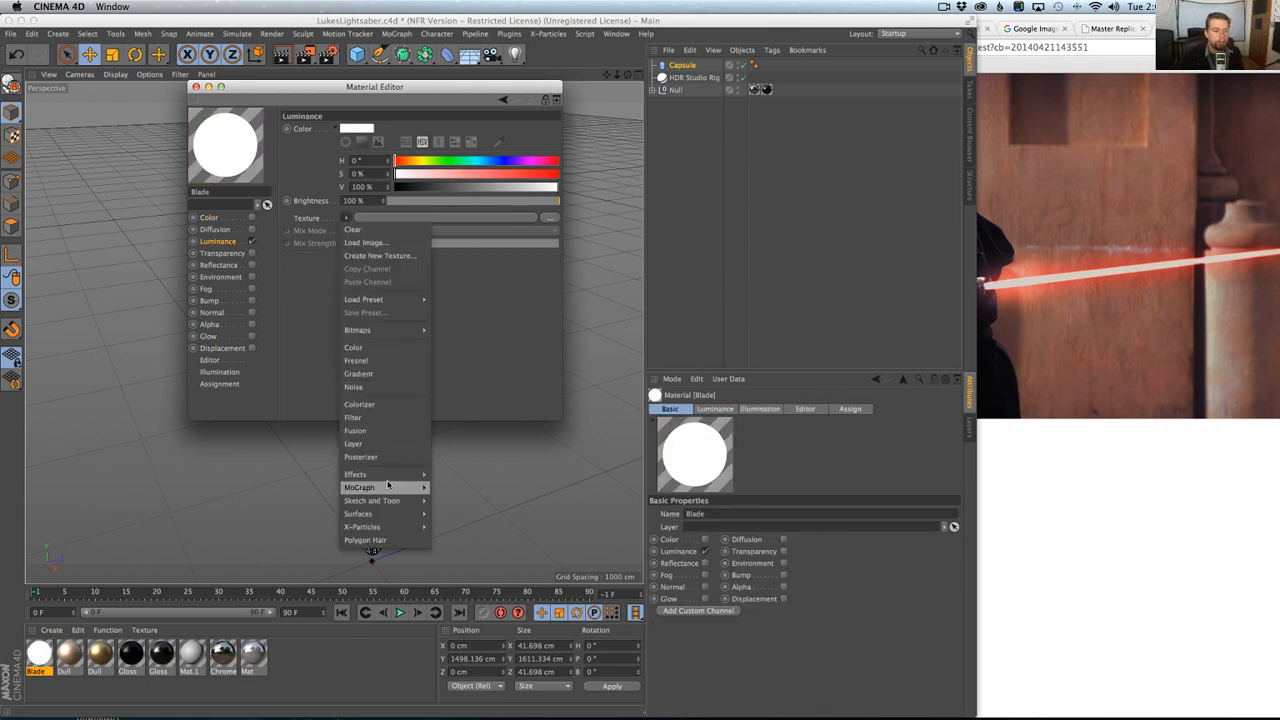
mouse_move(388, 478)
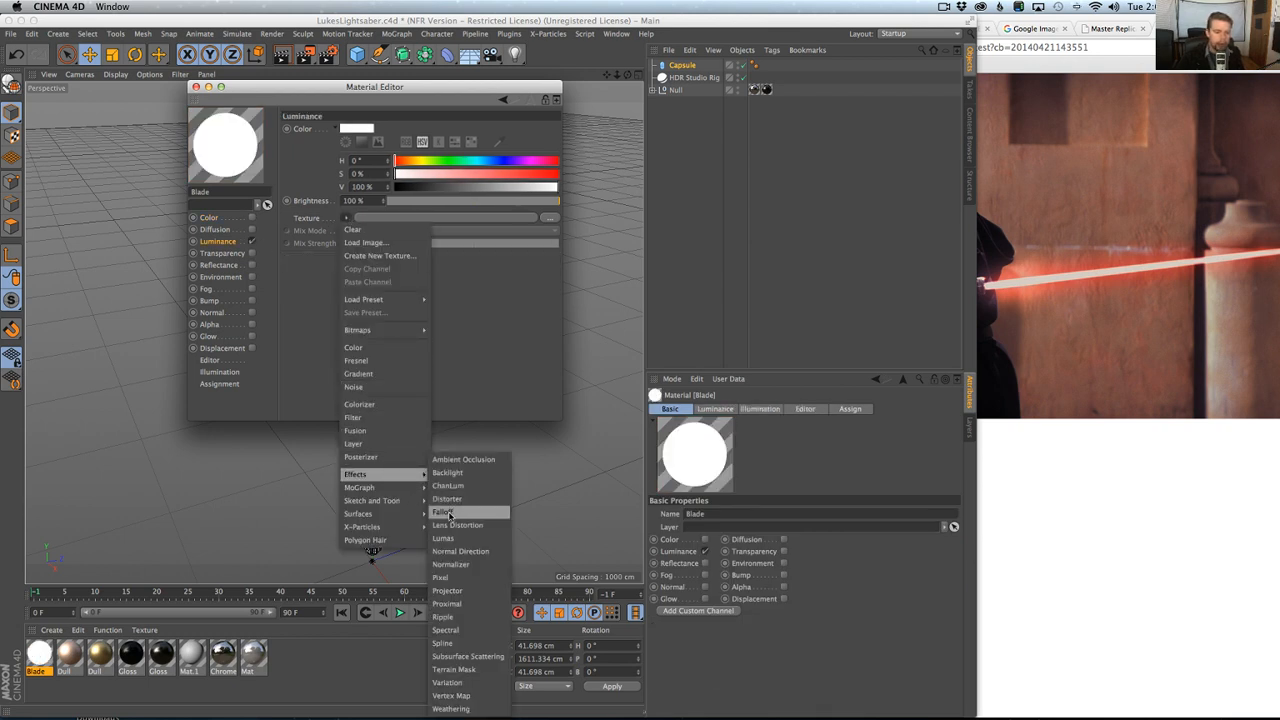
left_click(356, 360)
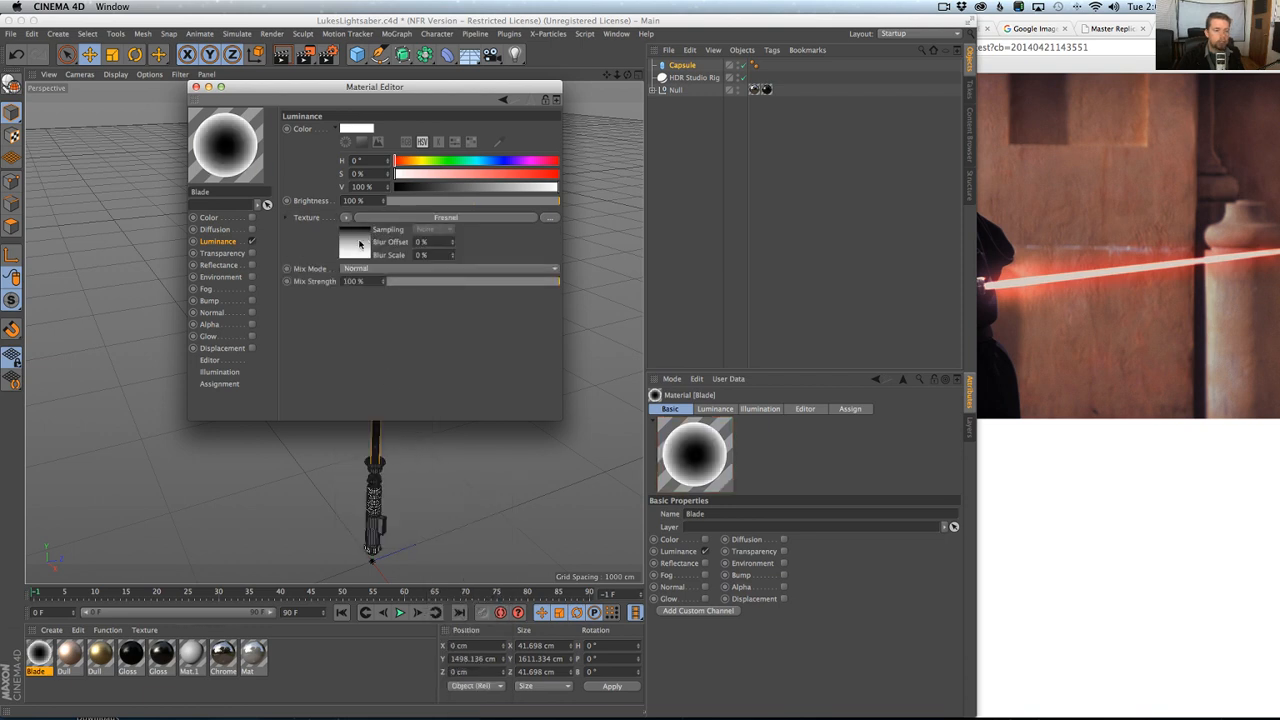
left_click(357, 243)
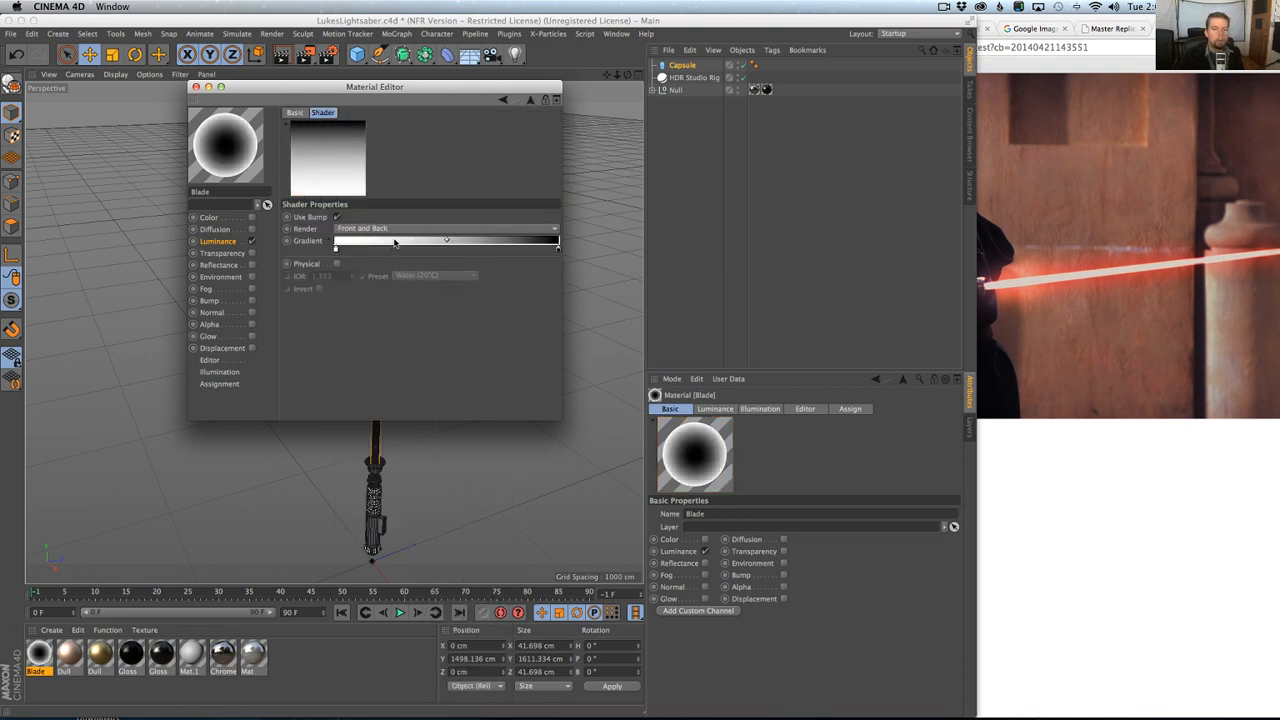
right_click(394, 243)
left_click(398, 250)
Recolor the Fresnel gradient's black knot to bright green with H 122°, S 100% and V 100%.
double_click(339, 249)
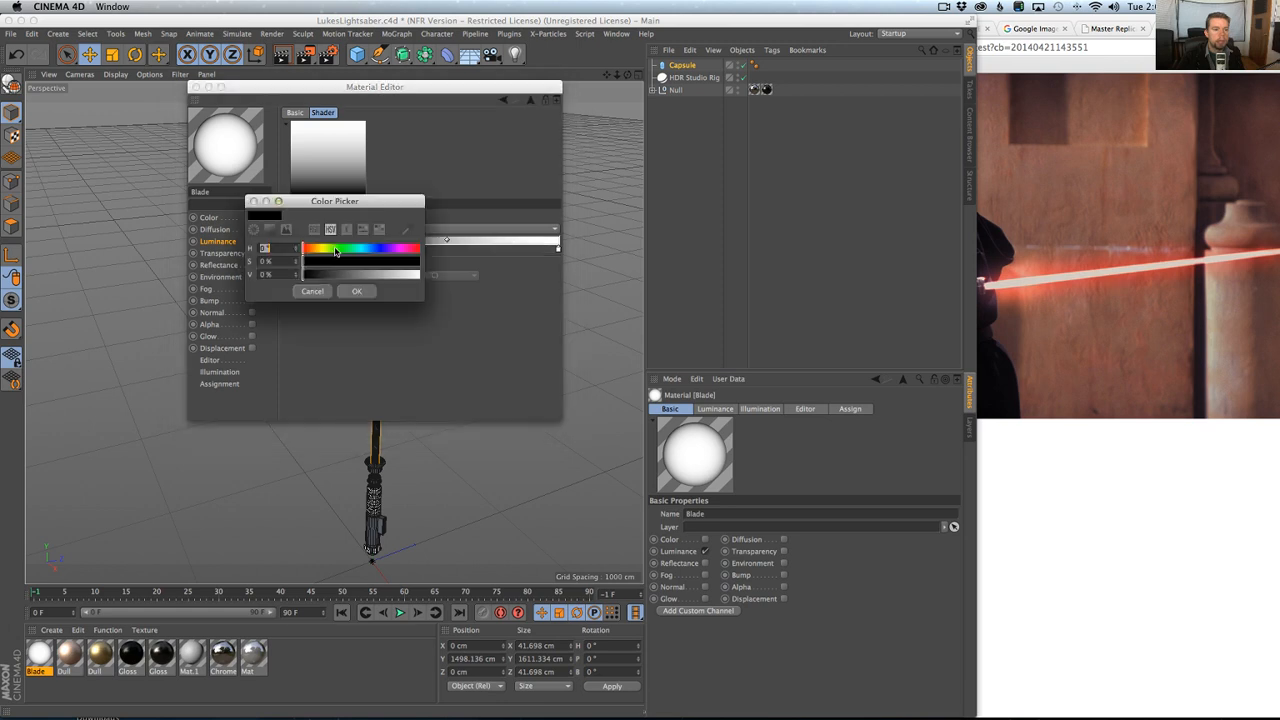
mouse_move(330, 252)
left_mouse_down()
mouse_move(424, 274)
mouse_move(439, 265)
left_mouse_up()
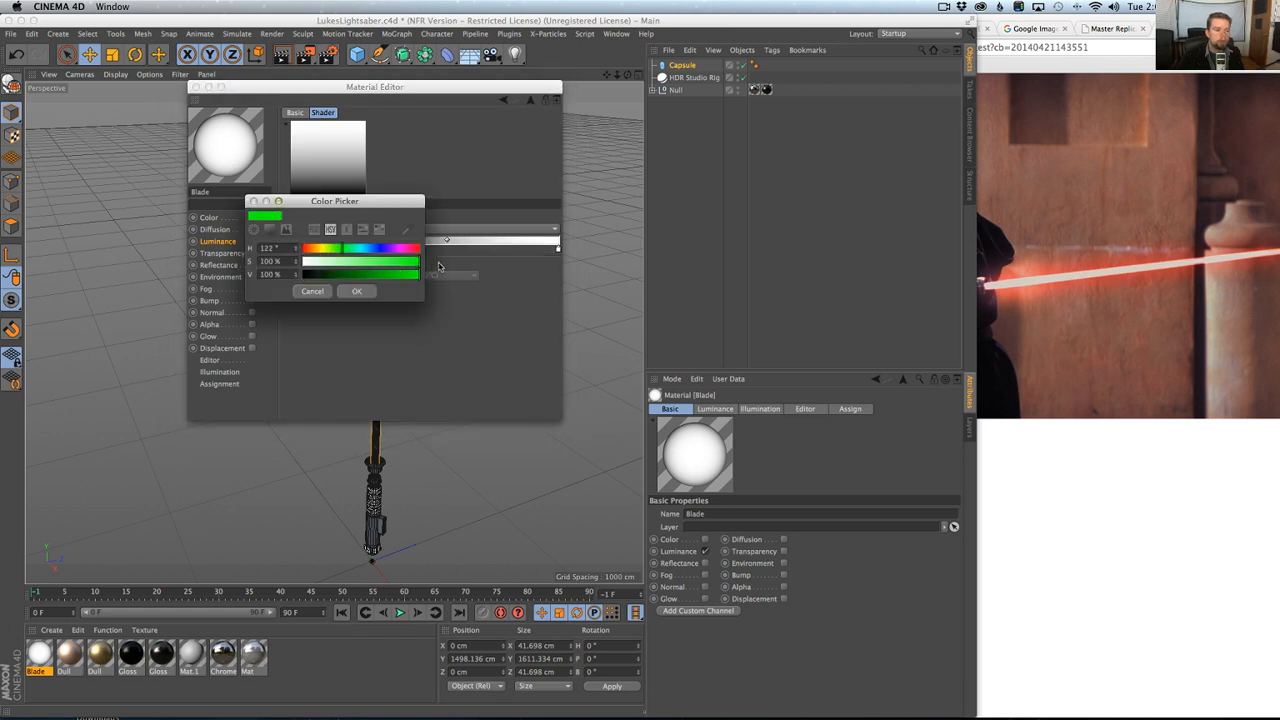
left_click(356, 291)
left_click(490, 251)
mouse_move(558, 250)
left_mouse_down()
mouse_move(538, 280)
mouse_move(558, 250)
left_mouse_up()
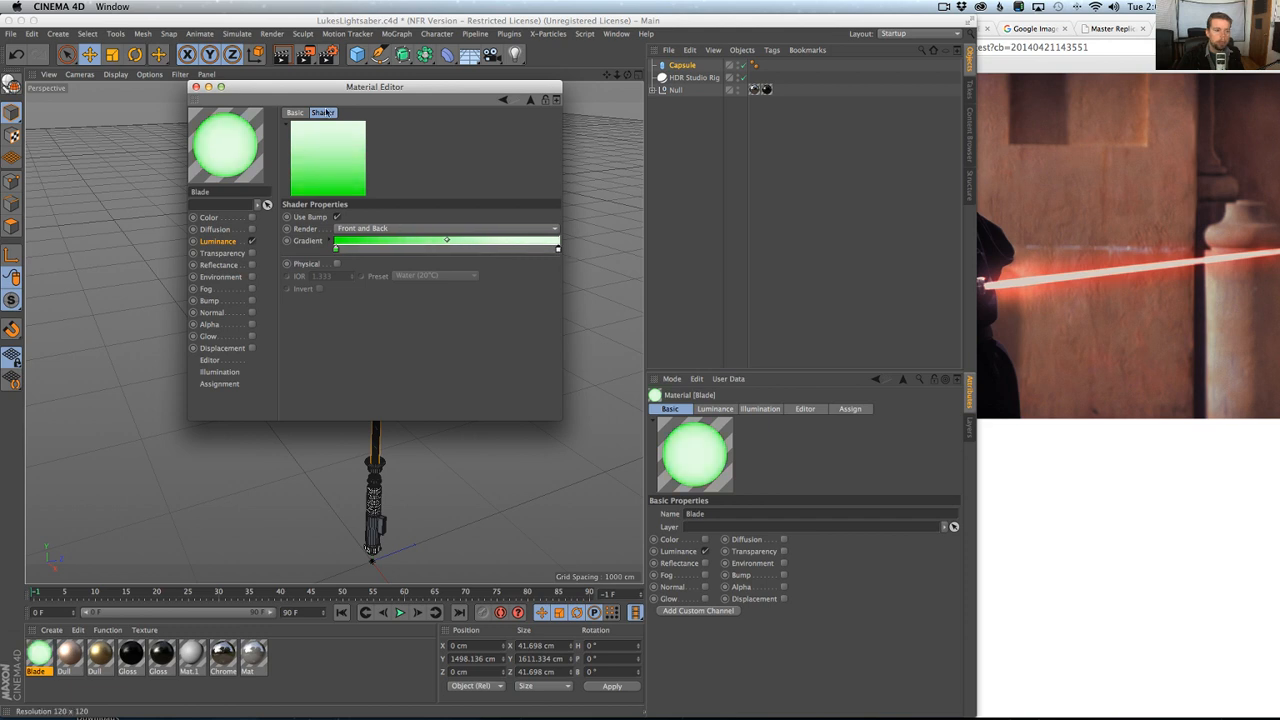
Apply the Blade material to the Capsule and move the Material Editor clear of the viewport.
left_click_drag(45, 658, 683, 67)
left_click_drag(521, 87, 1024, 241)
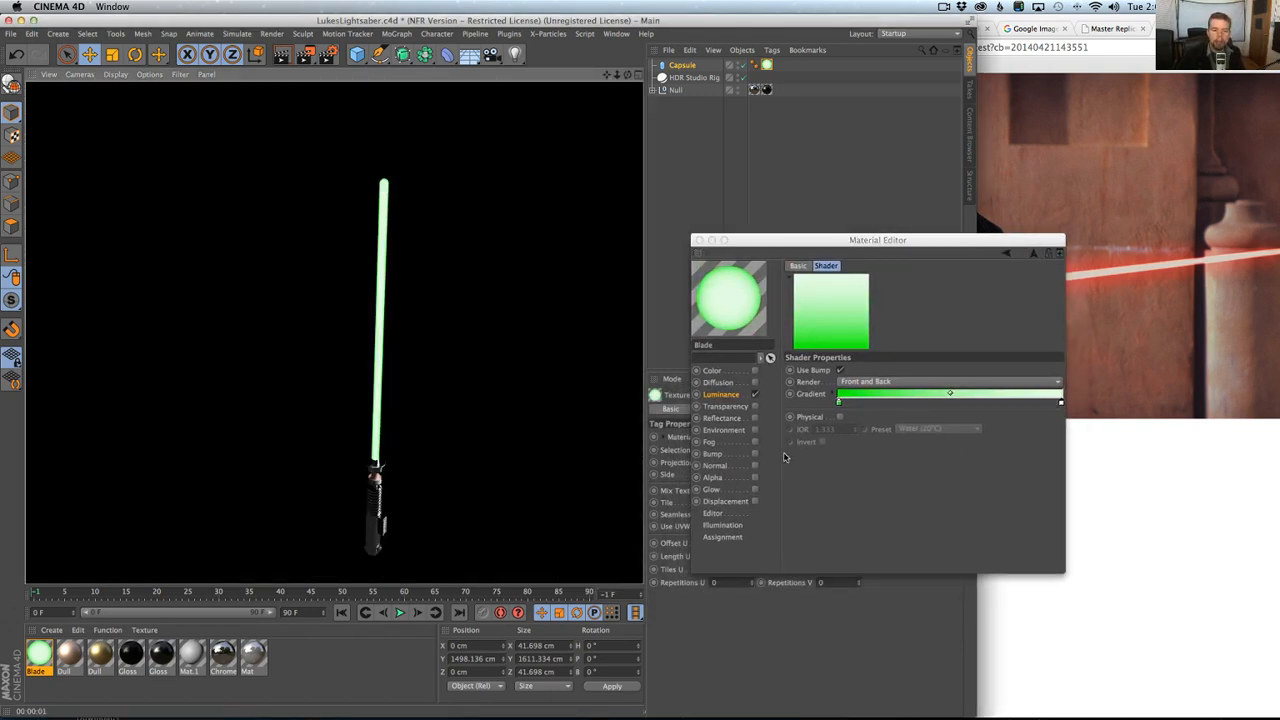
Try the Blade material's Glow channel in a viewport render, turn it off again and close the Material Editor.
left_click(753, 490)
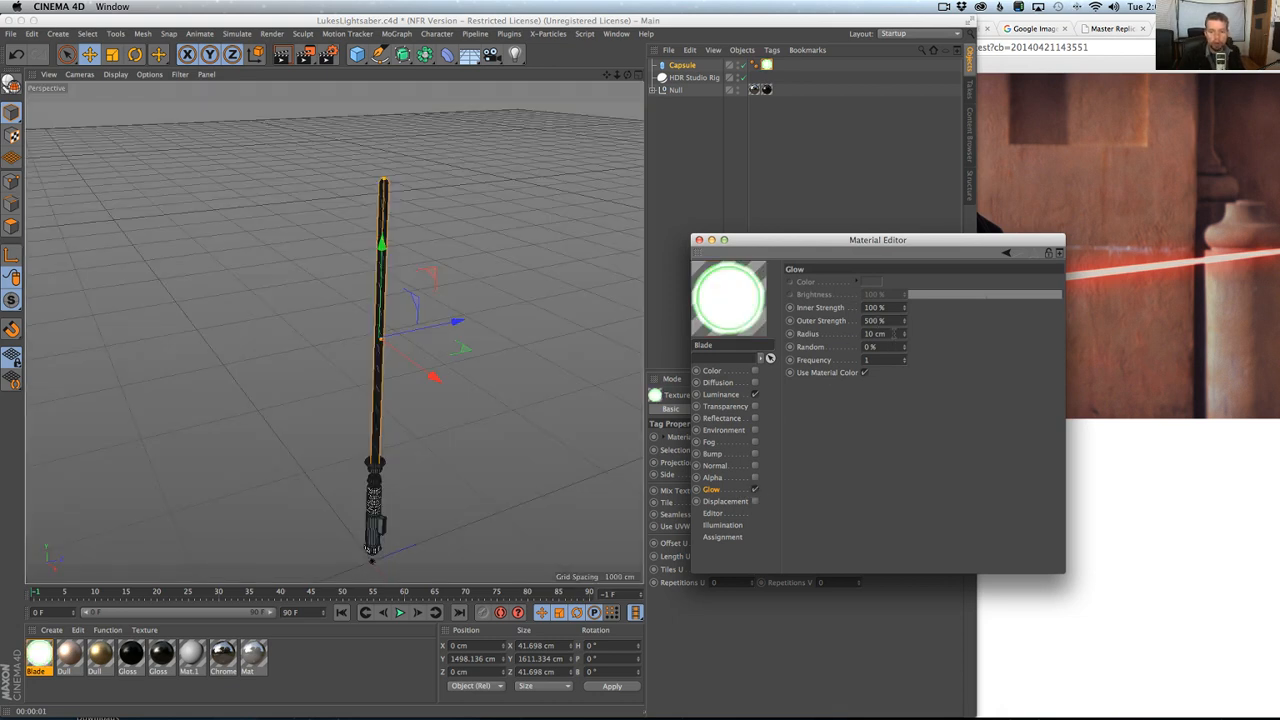
key("super+r")
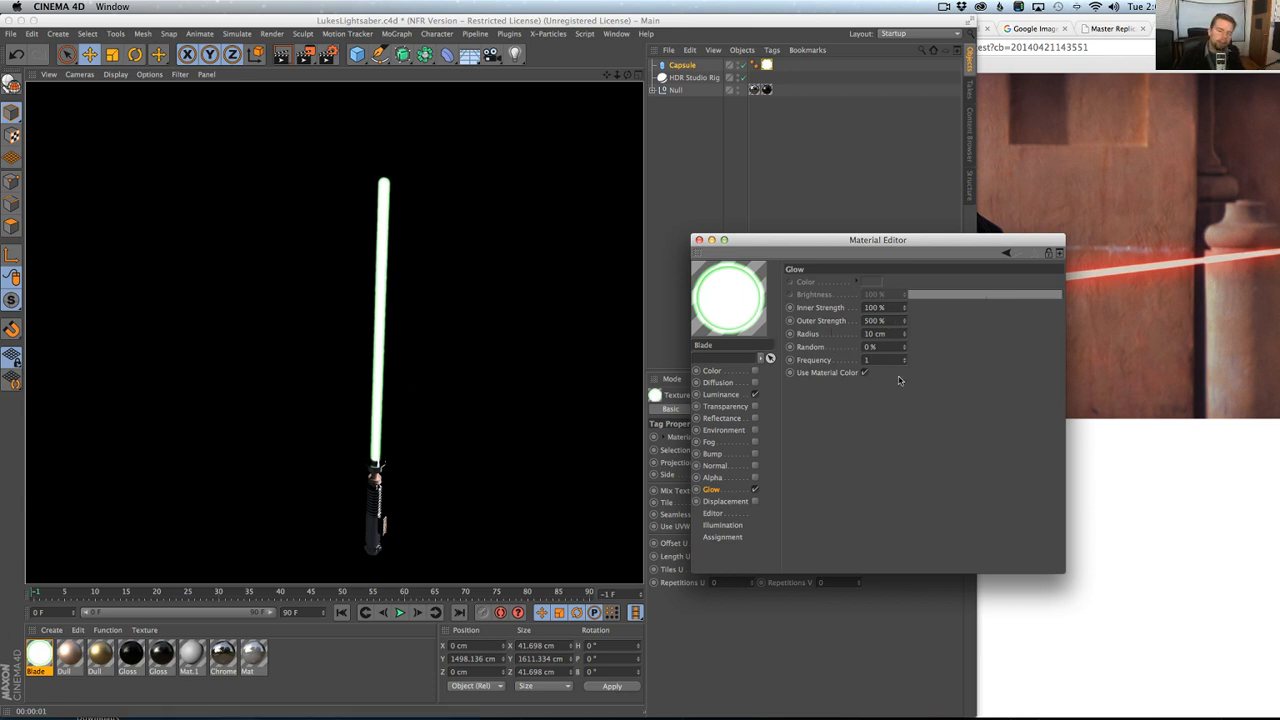
left_click(755, 489)
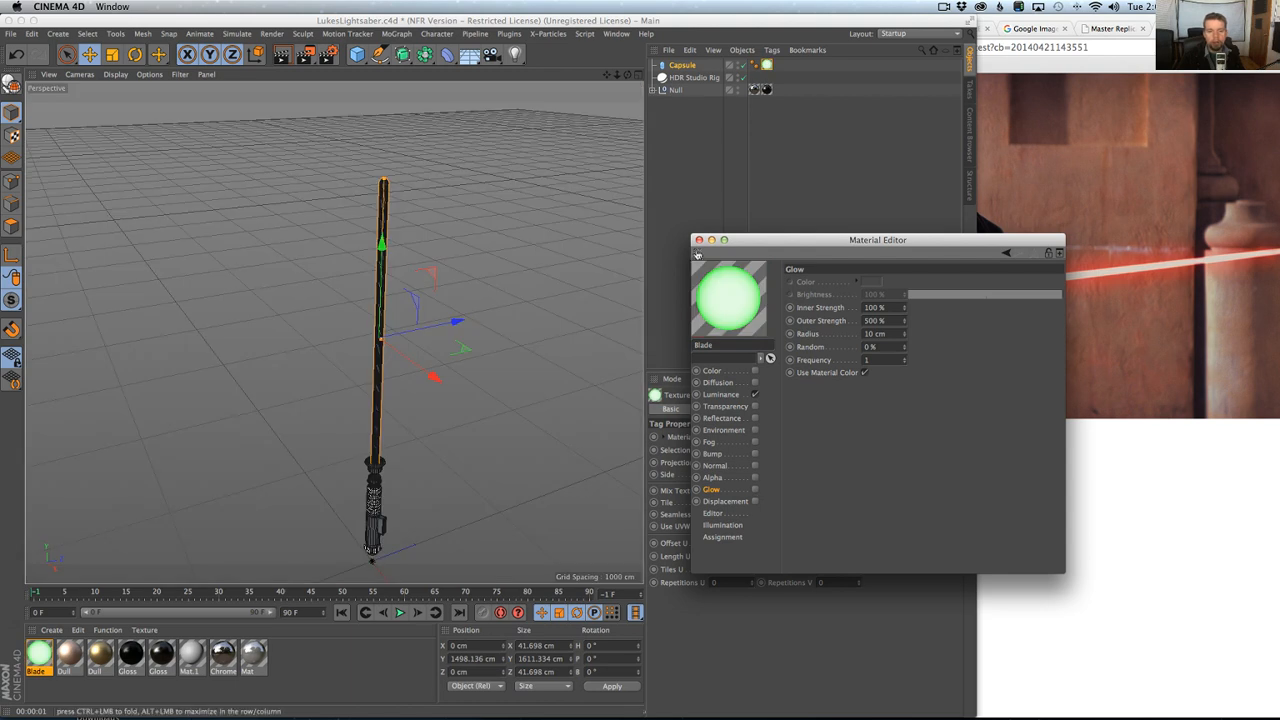
left_click(699, 240)
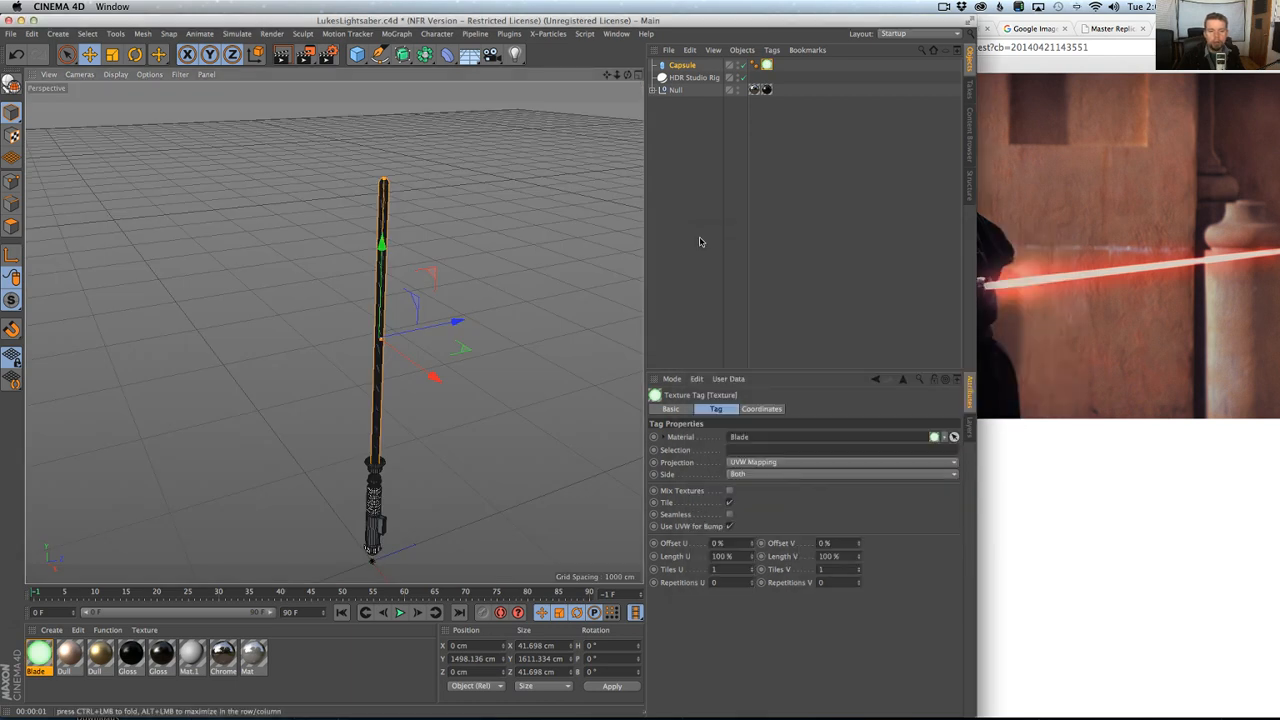
Add a light, raise it to a Y position of about 838 cm and change its type to Parallel Spot.
left_click(515, 54)
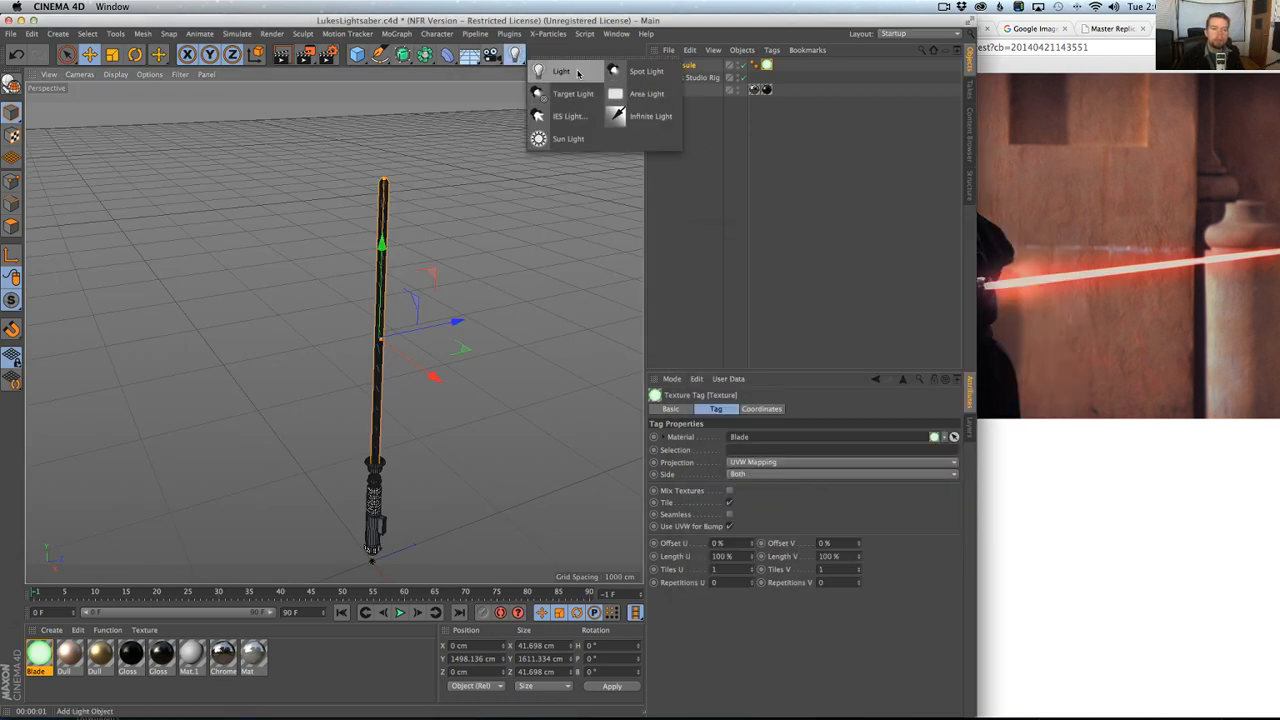
left_click(577, 73)
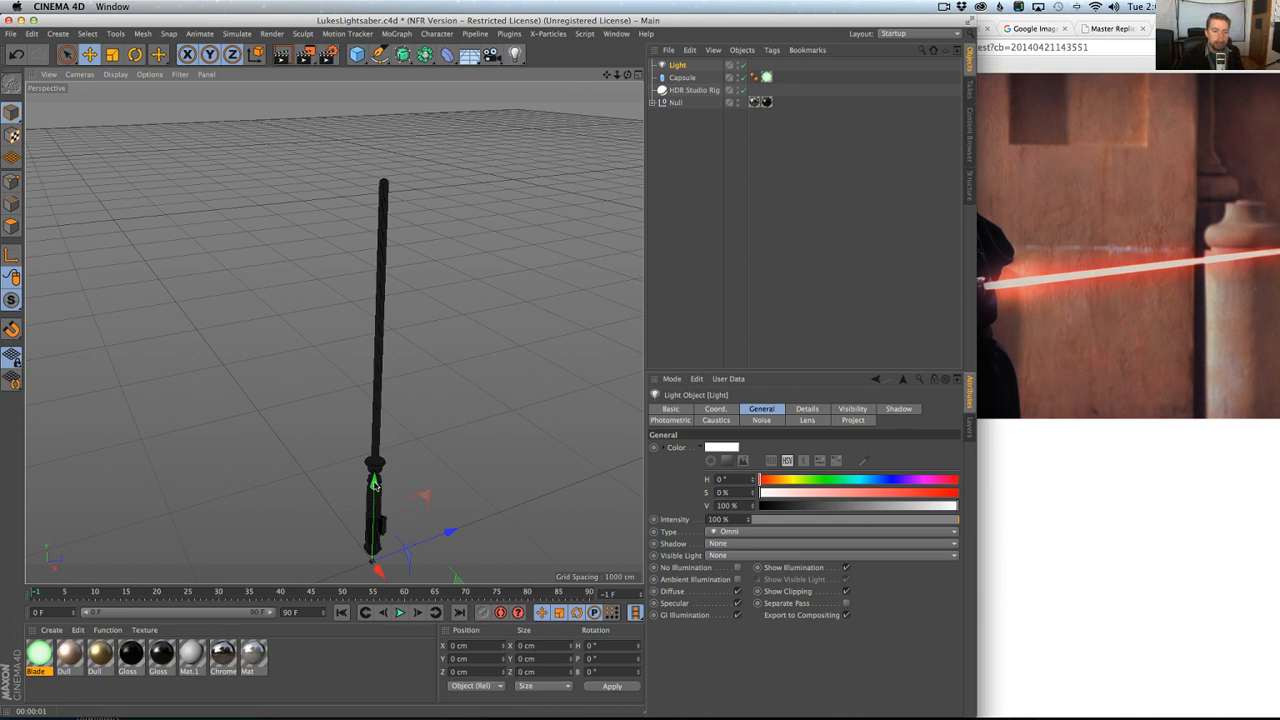
left_click_drag(376, 486, 379, 358)
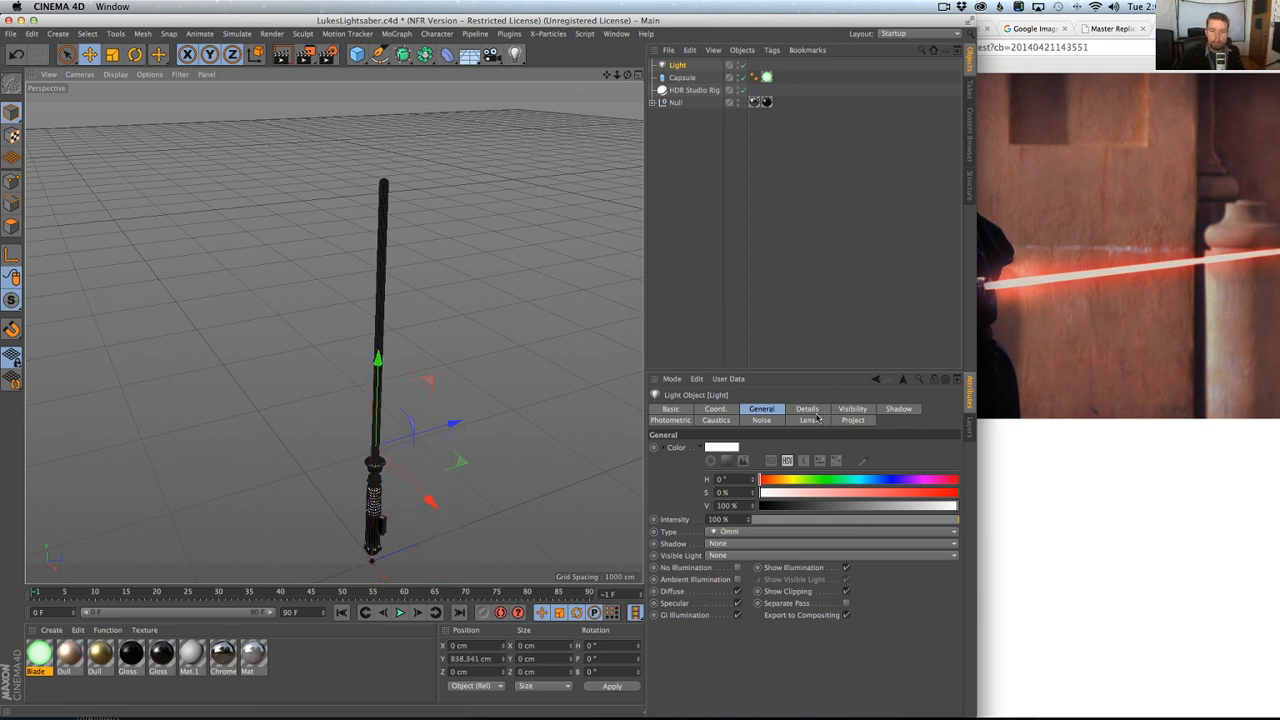
left_click(725, 532)
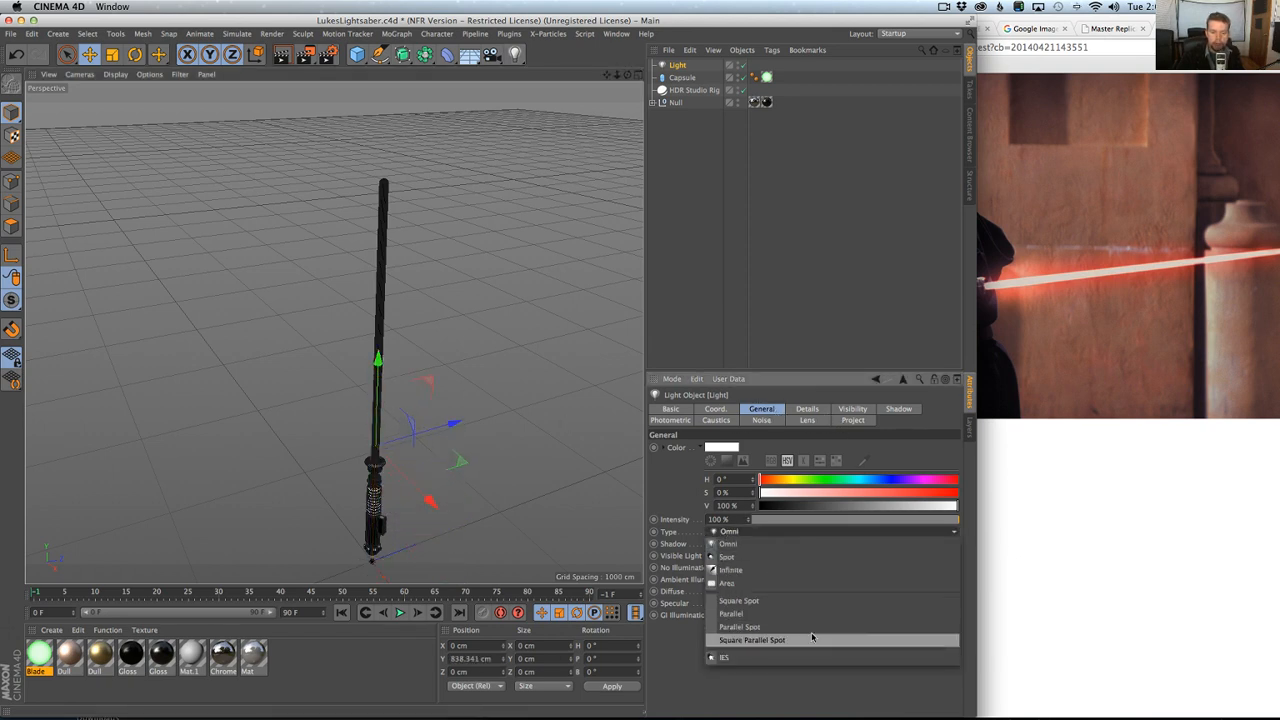
left_click(760, 628)
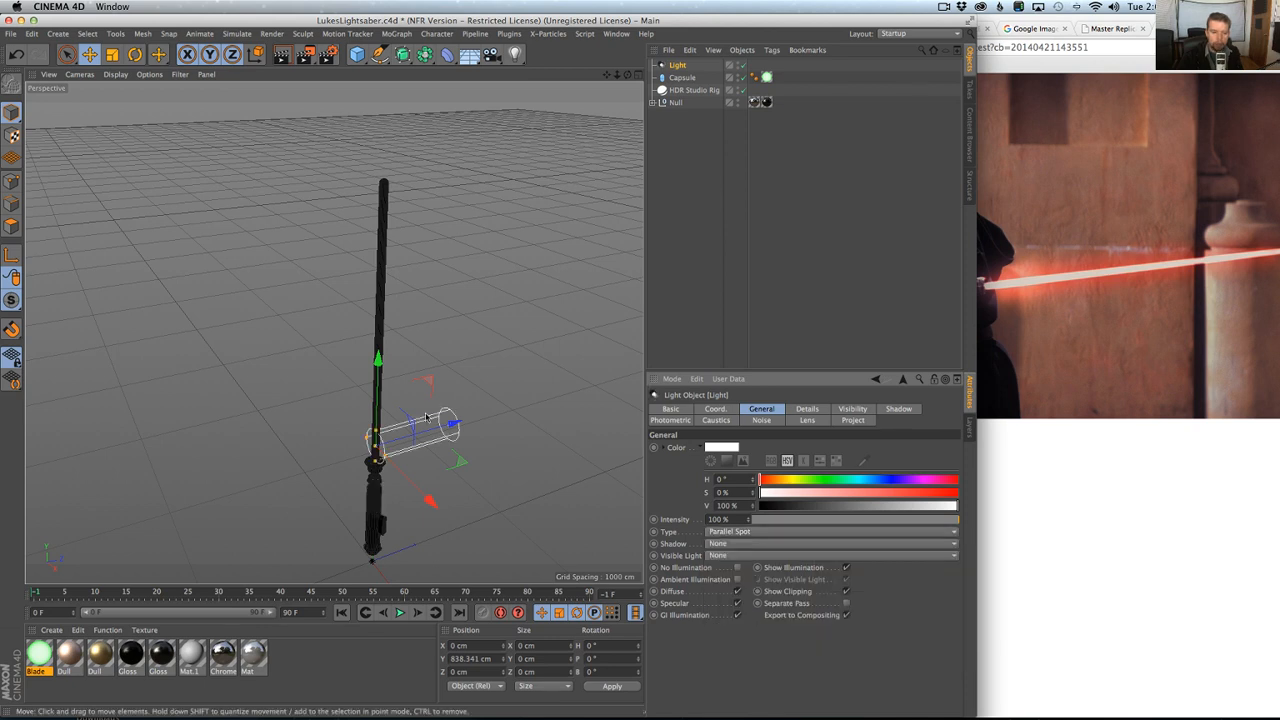
Pitch the light 90° to point up the blade, narrow its cylinder and lengthen it to the blade's tip.
key("r")
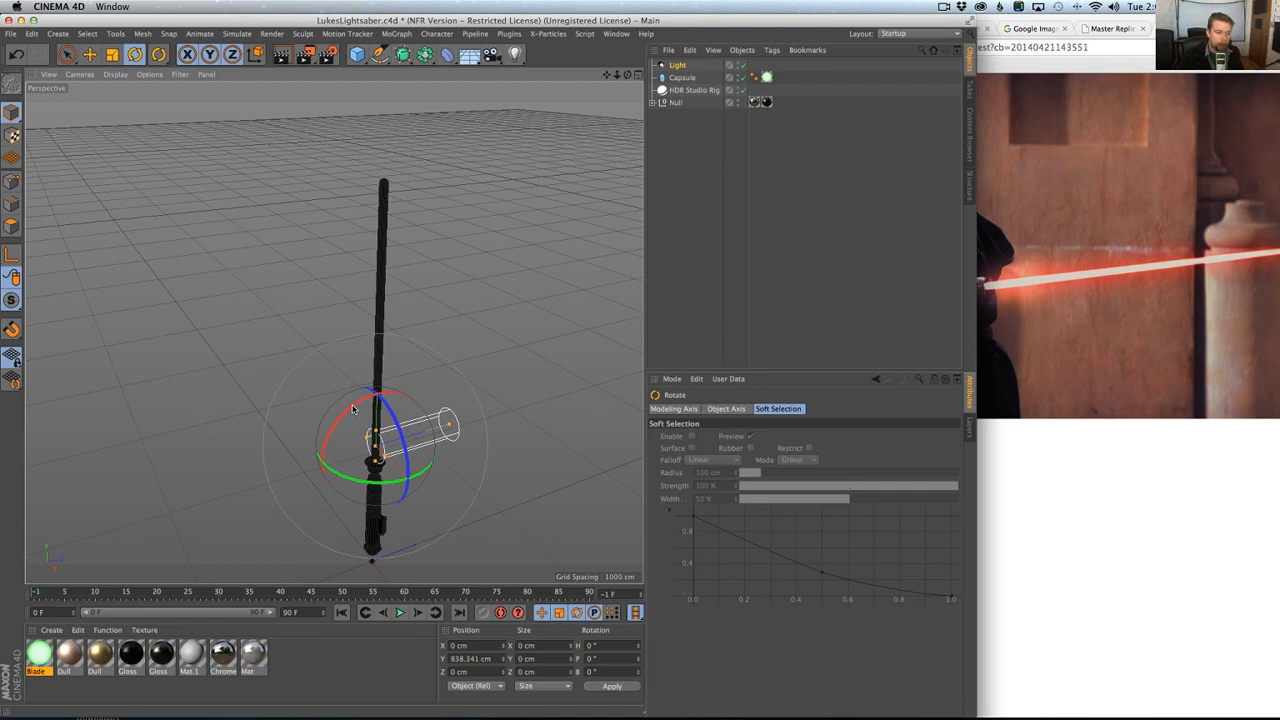
left_click_drag(352, 409, 299, 504)
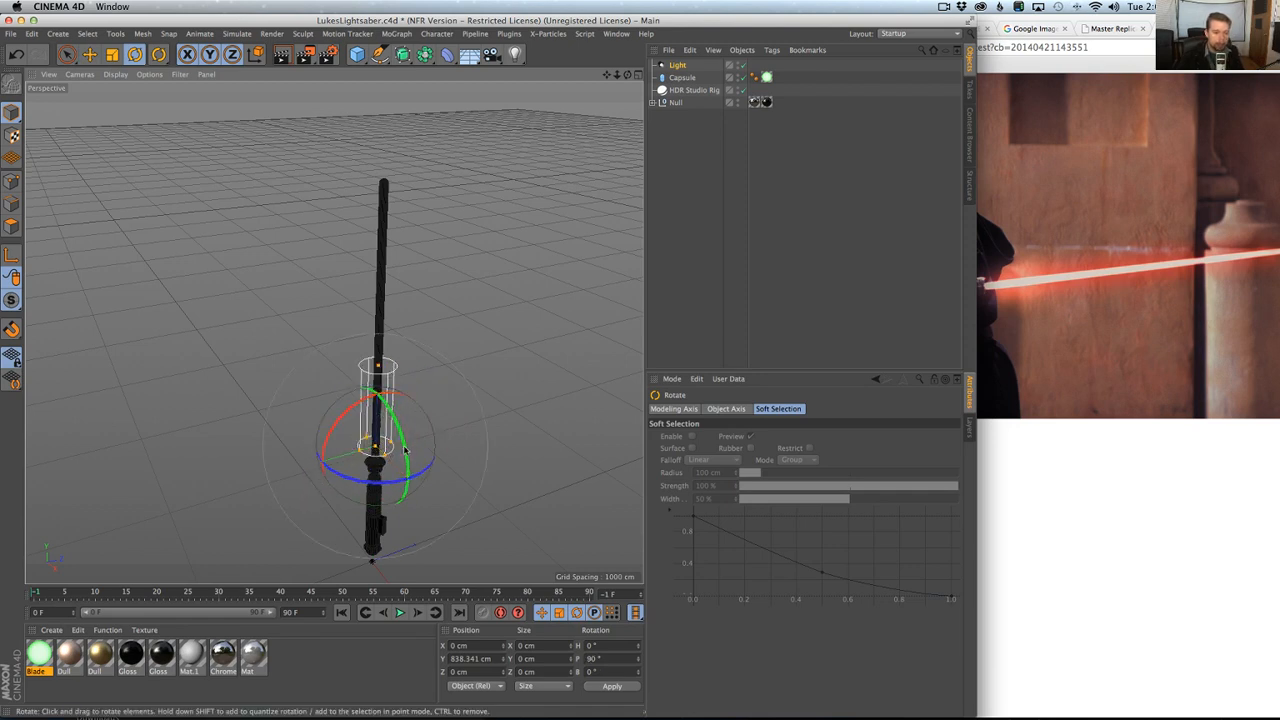
key("t")
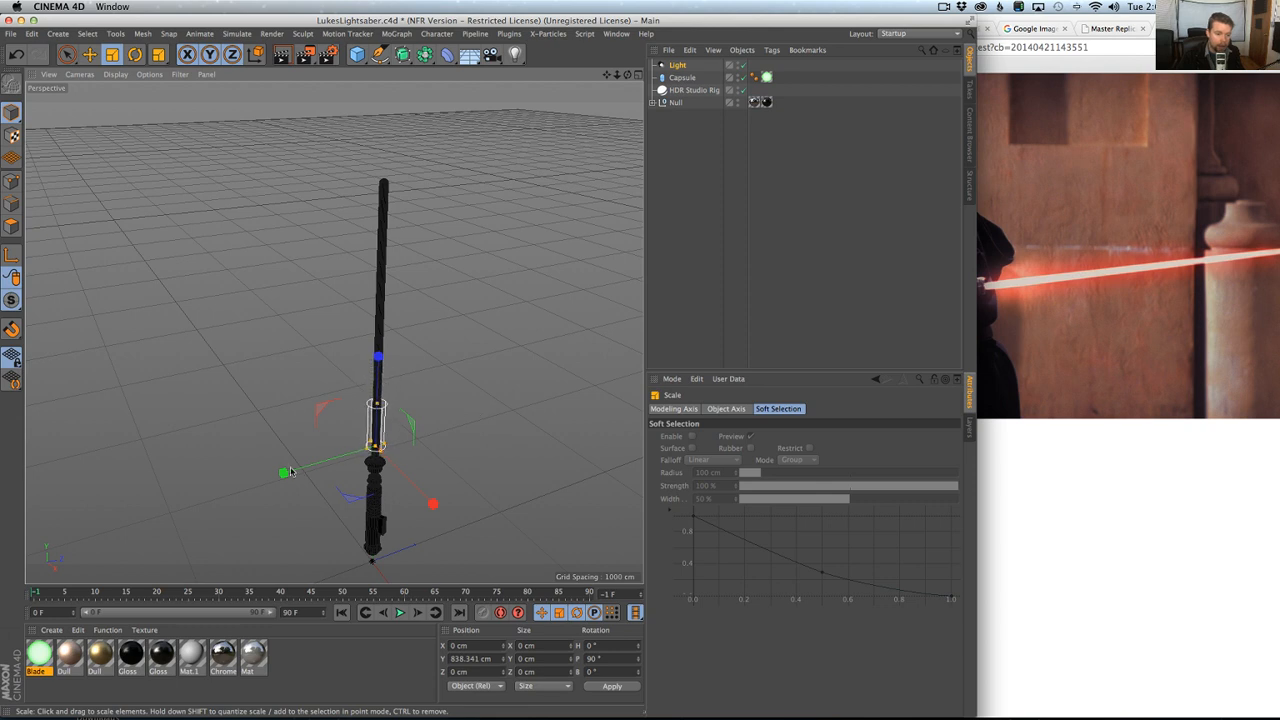
key("e")
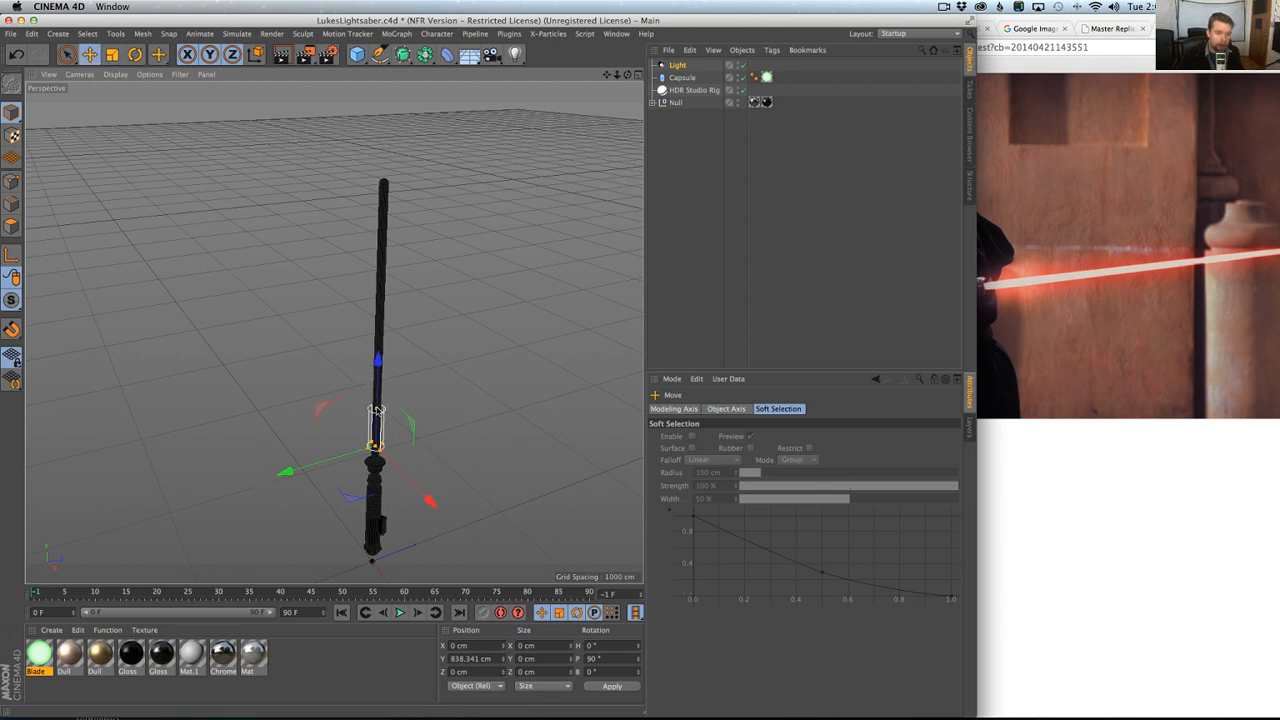
left_click_drag(377, 410, 390, 178)
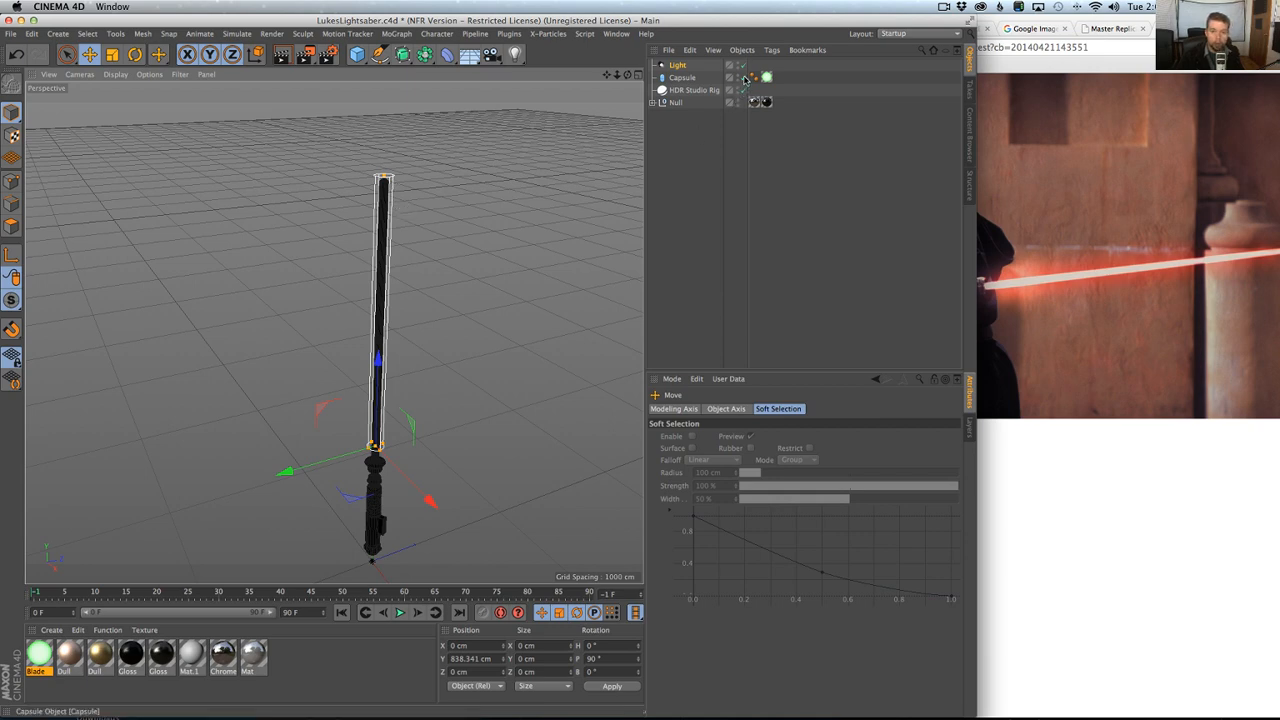
Disable the capsule for a test render, and set the light to No Illumination with Visible Light set to Visible.
key("ctrl+r")
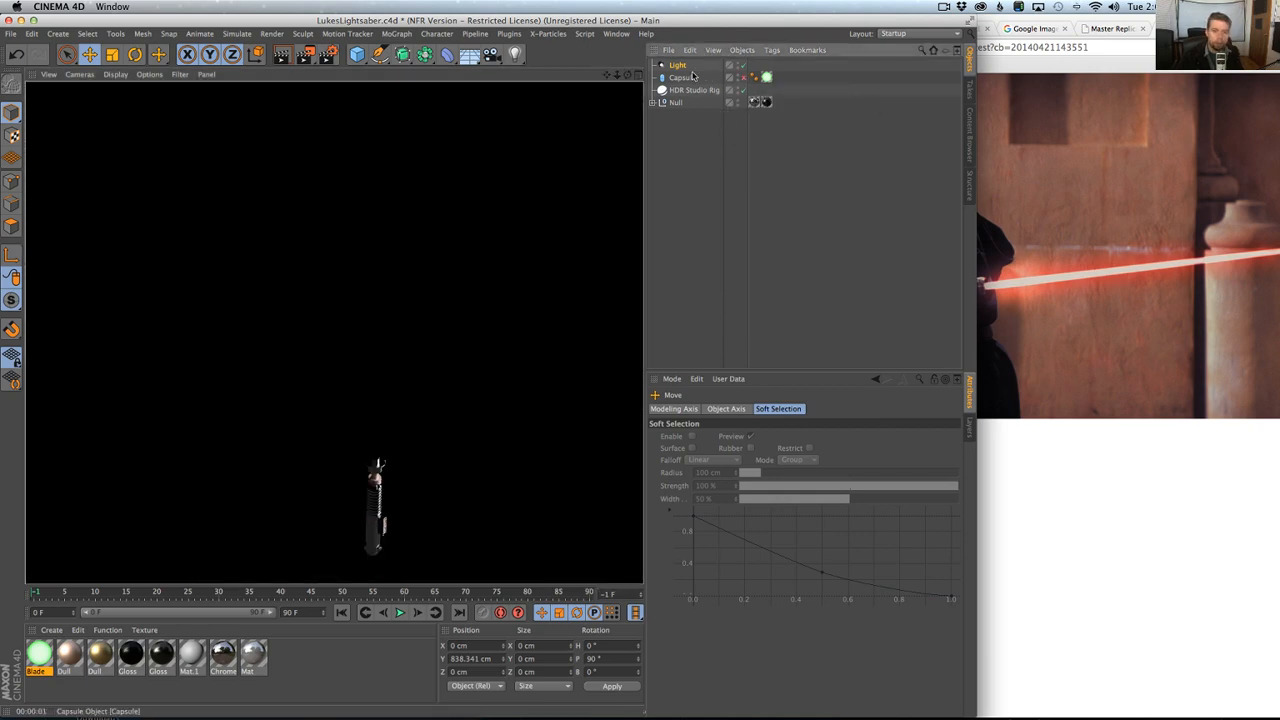
left_click(688, 66)
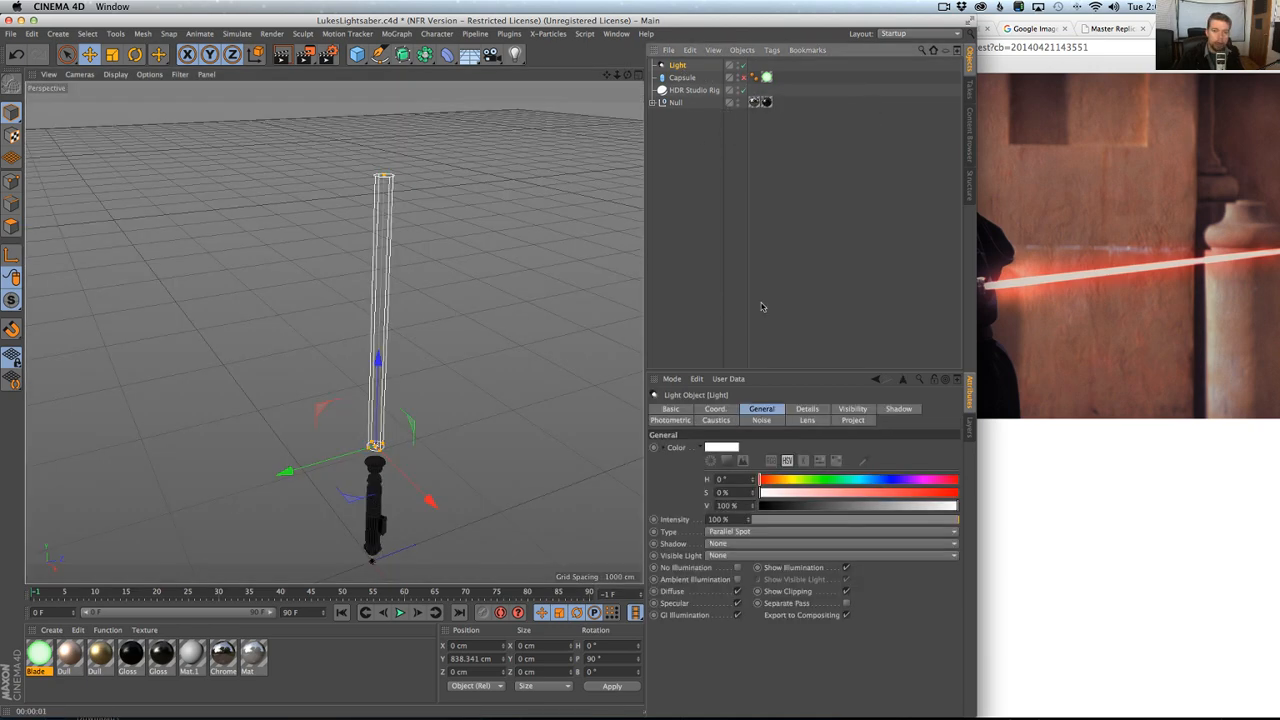
left_click(739, 569)
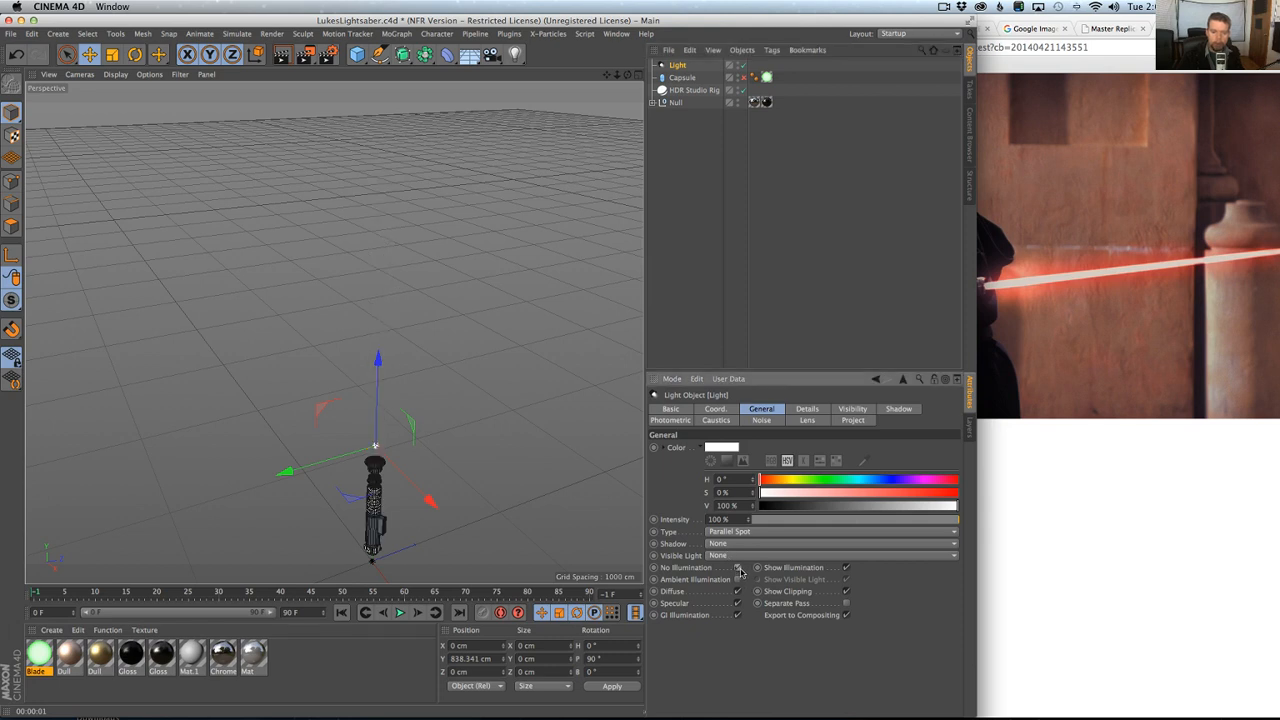
left_click(717, 556)
left_click(727, 568)
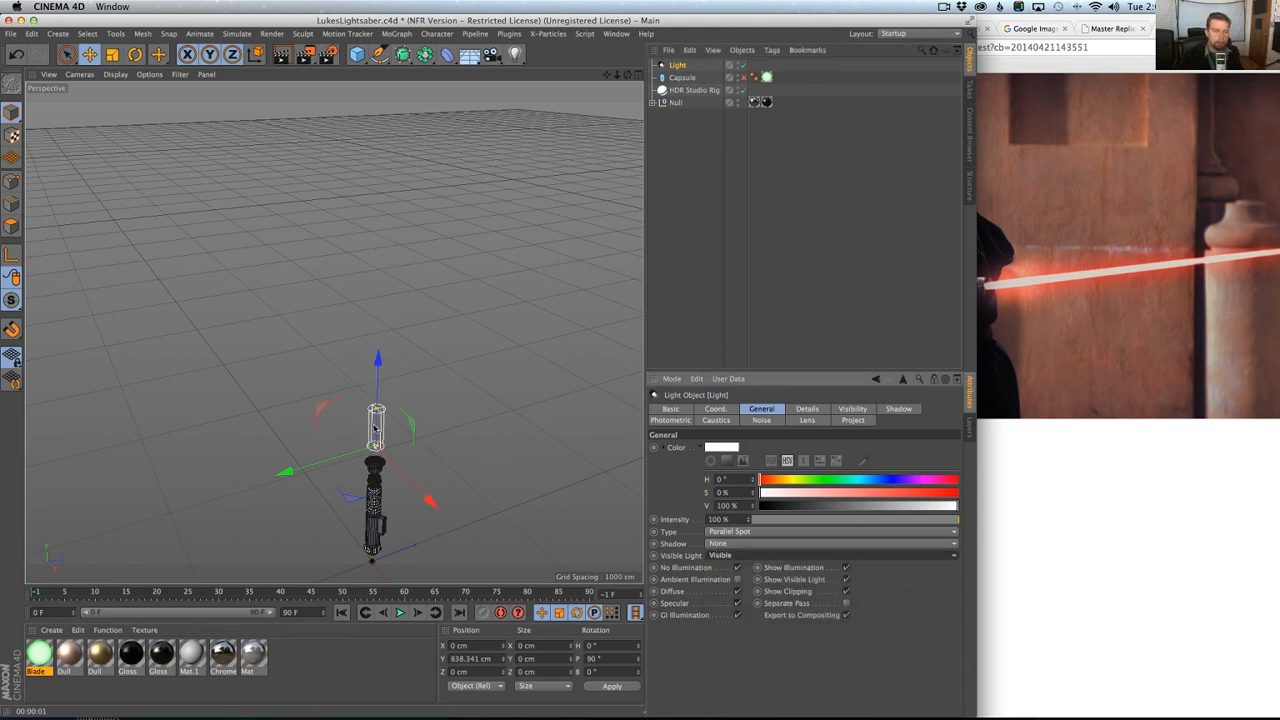
Lower the light to a Y position of about 731 cm, stretch its visible beam to the blade's tip and render with the capsule re-enabled.
left_click_drag(376, 410, 399, 230)
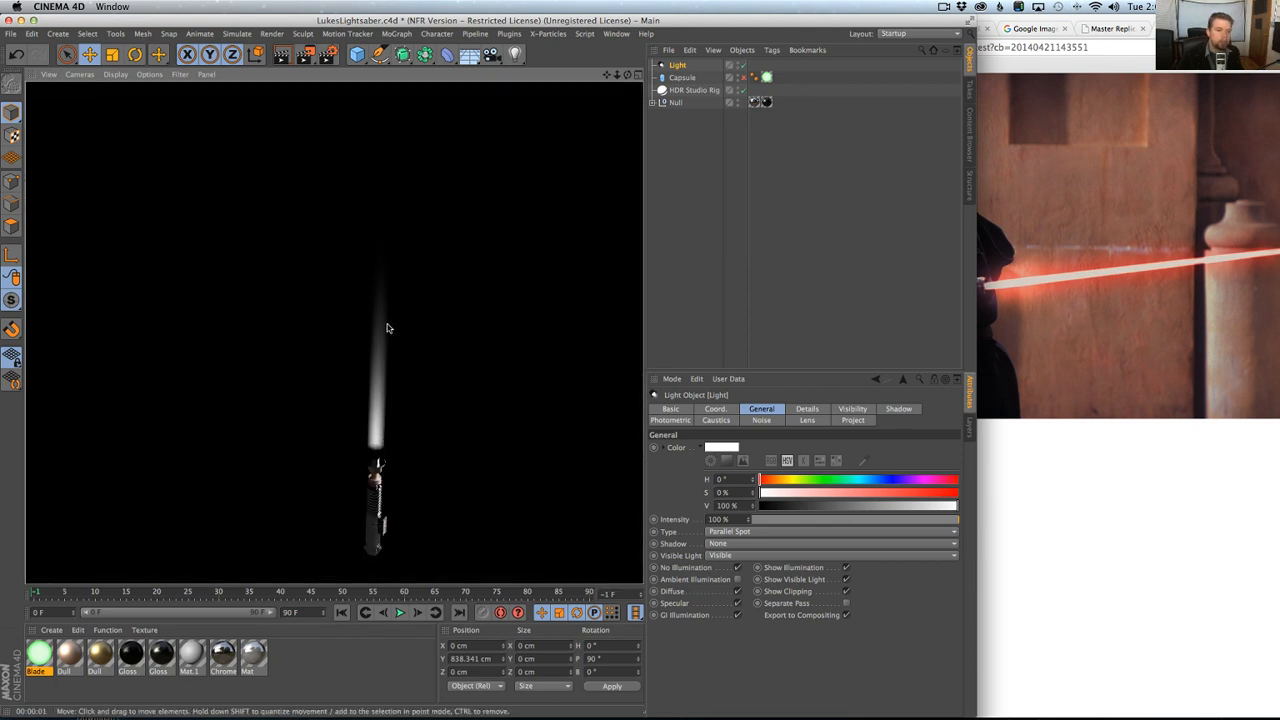
left_click(678, 65)
mouse_move(384, 401)
left_mouse_down("alt")
mouse_move(379, 380)
mouse_move(375, 399)
left_mouse_up("alt")
scroll(387, 400, "up", 3)
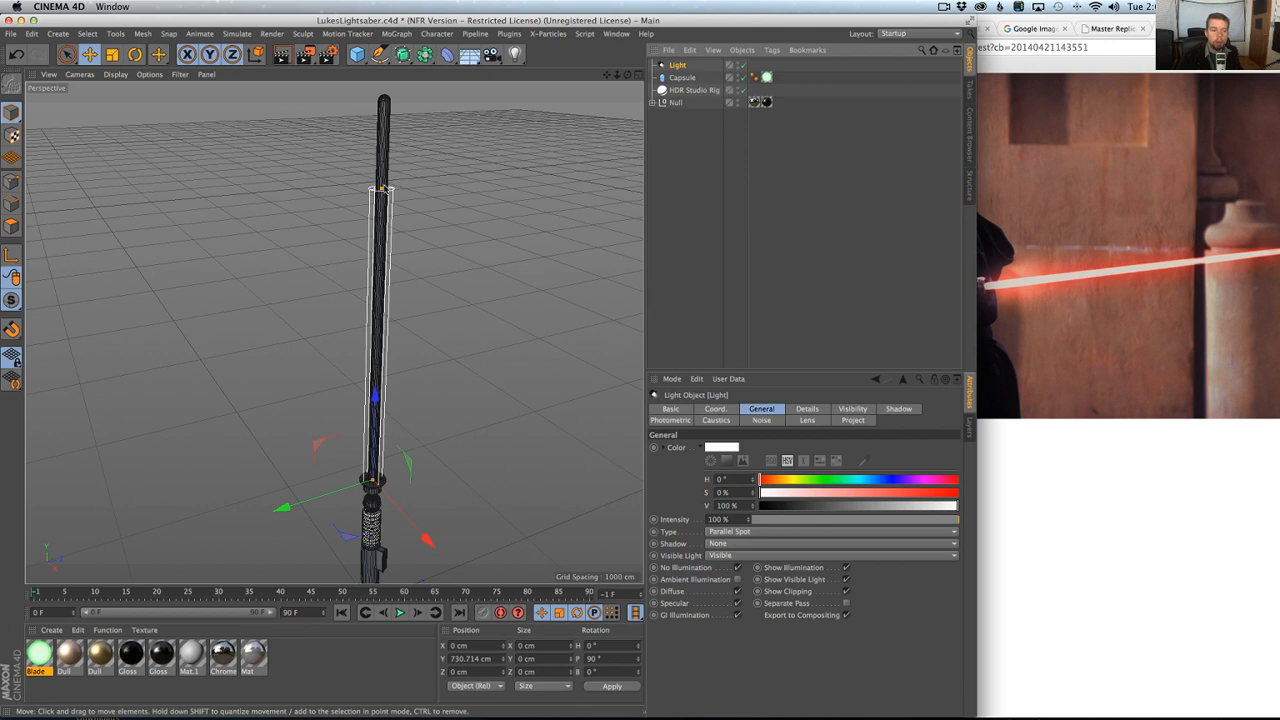
left_click_drag(386, 189, 387, 95)
scroll(396, 174, "down", 3)
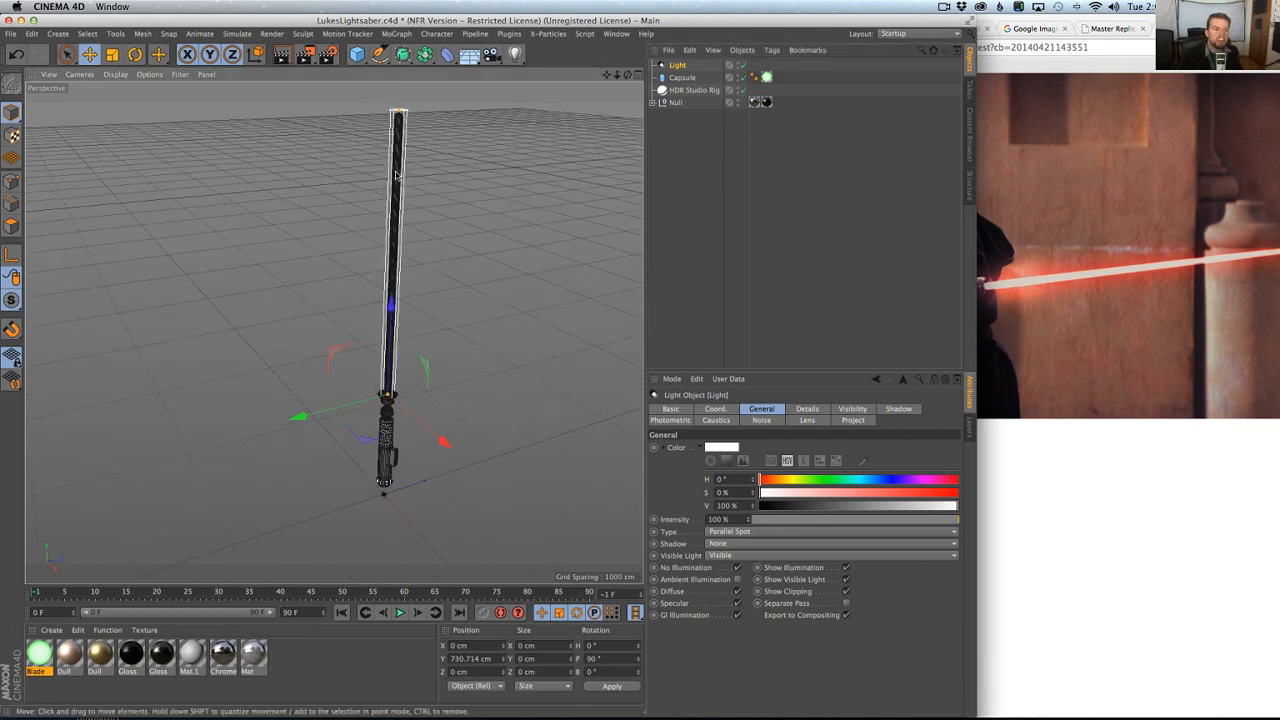
key("super+r")
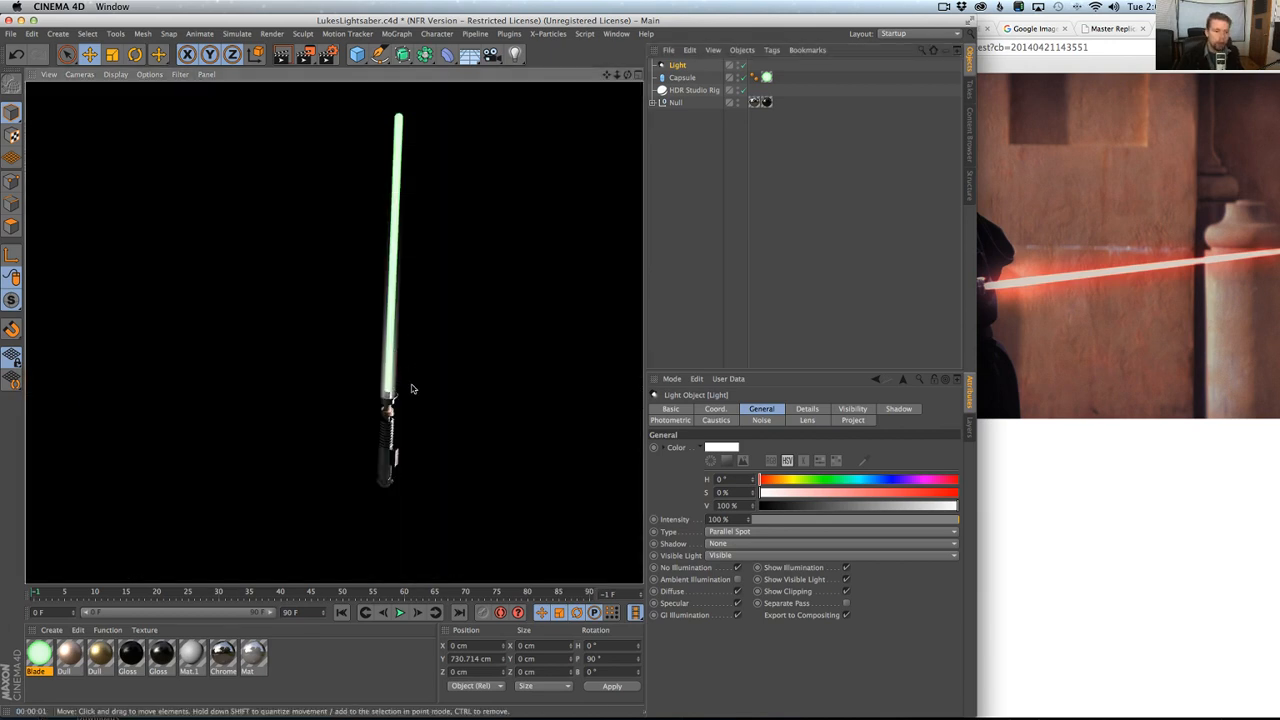
Color the light green with a hue of 114° and 100% saturation, and render the view.
left_click(822, 480)
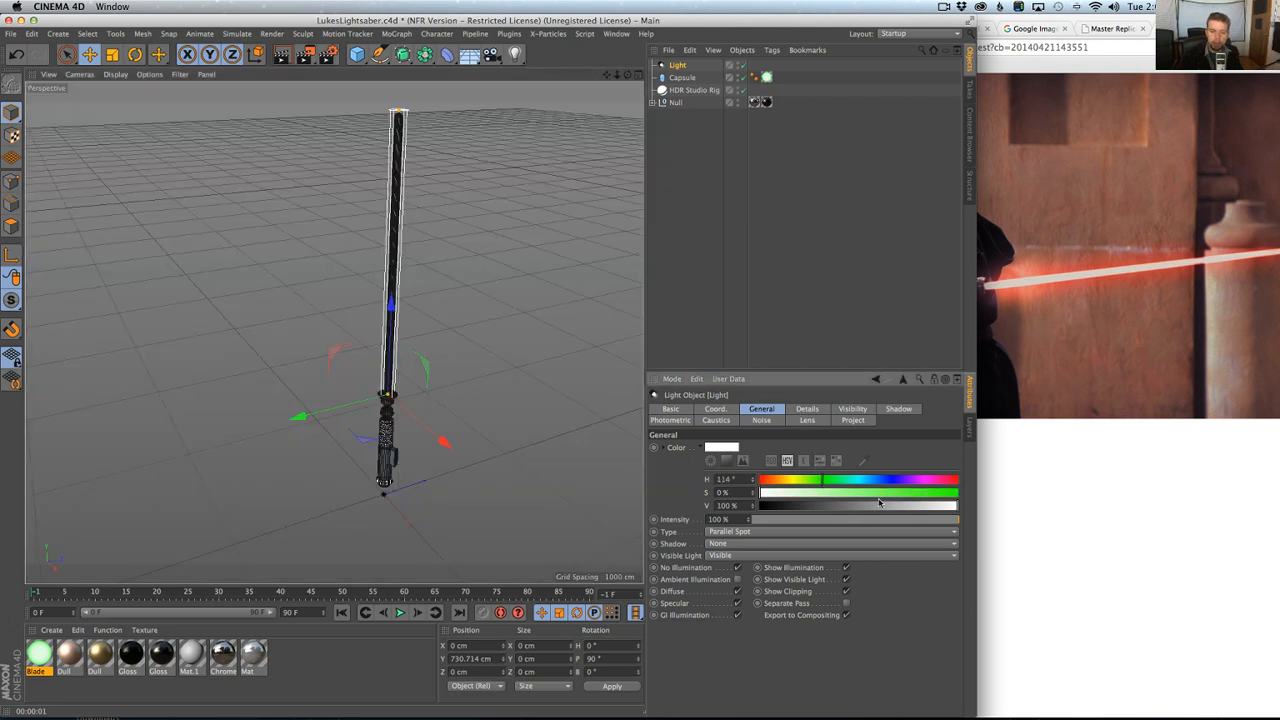
left_click_drag(881, 503, 985, 499)
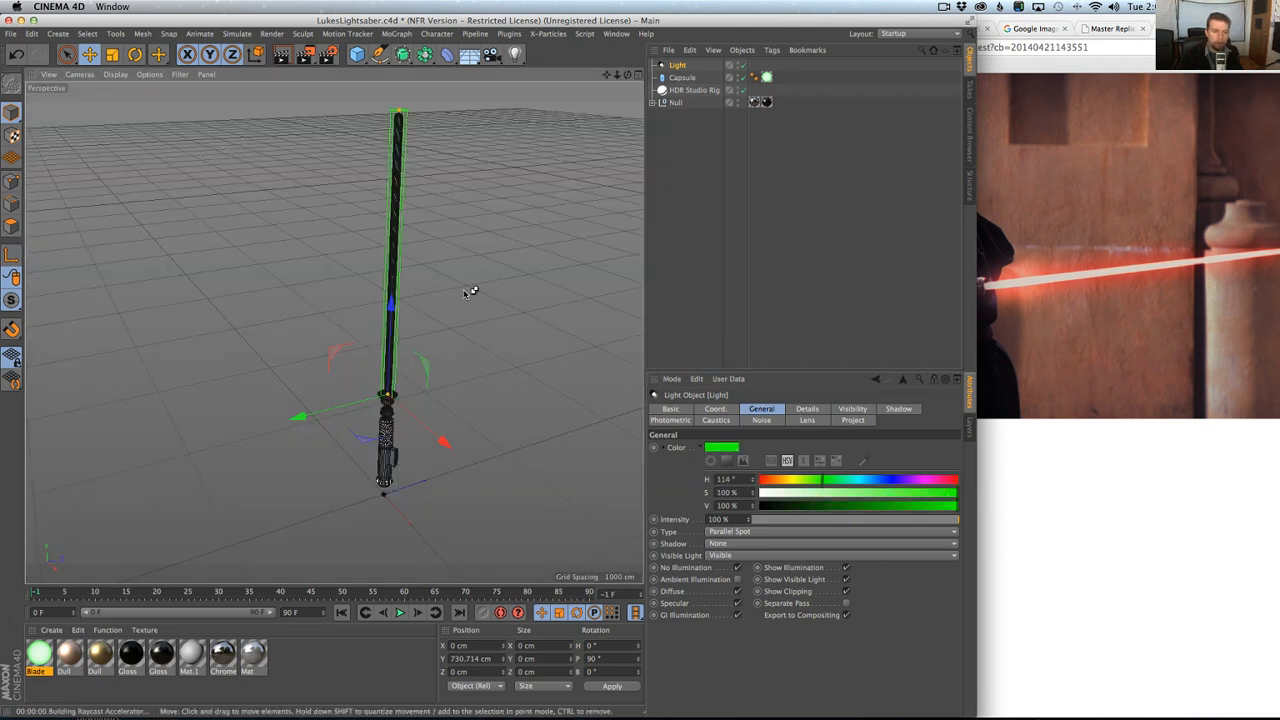
key("super+r")
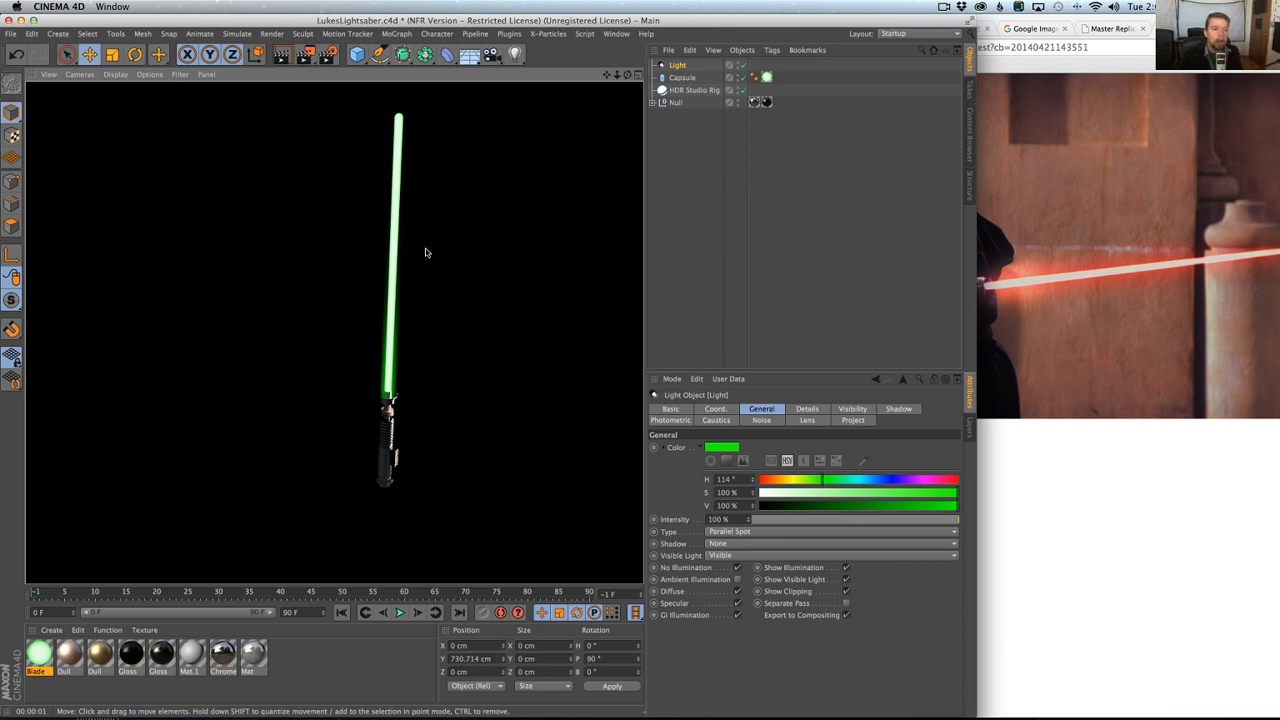
Set the light's visible Edge Falloff to 100% and render the reframed view.
left_click(806, 410)
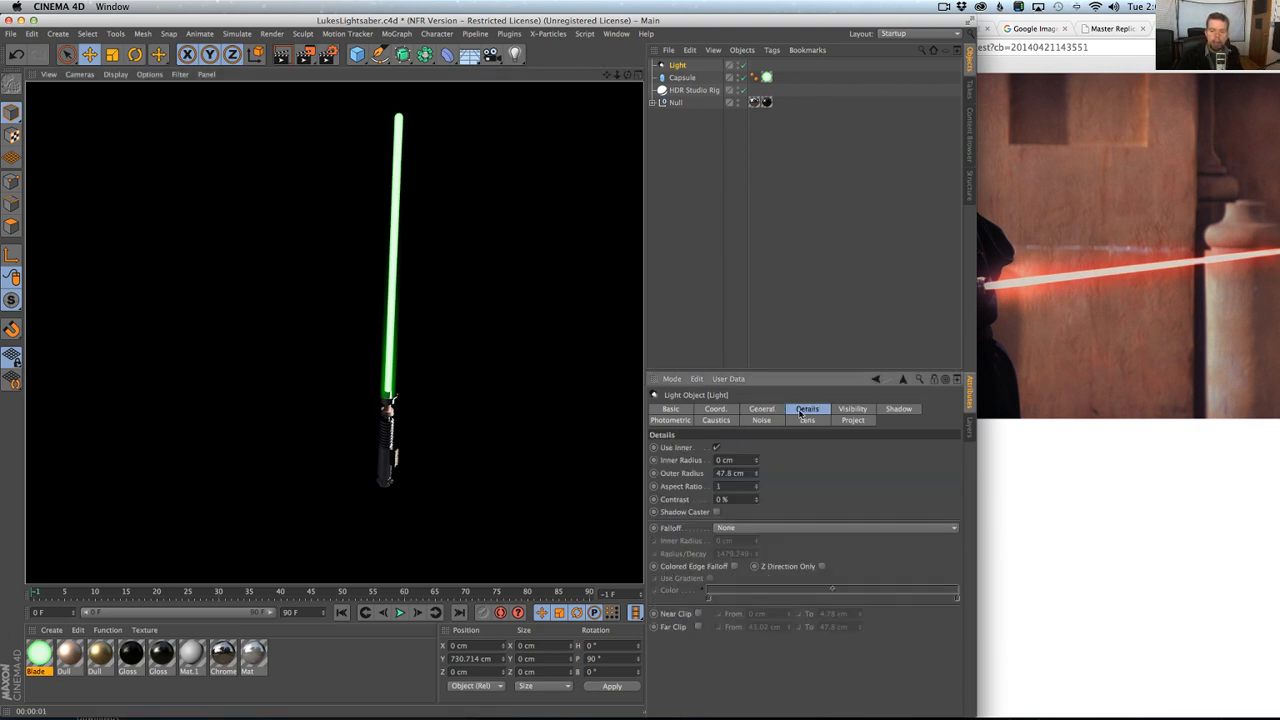
left_click(851, 410)
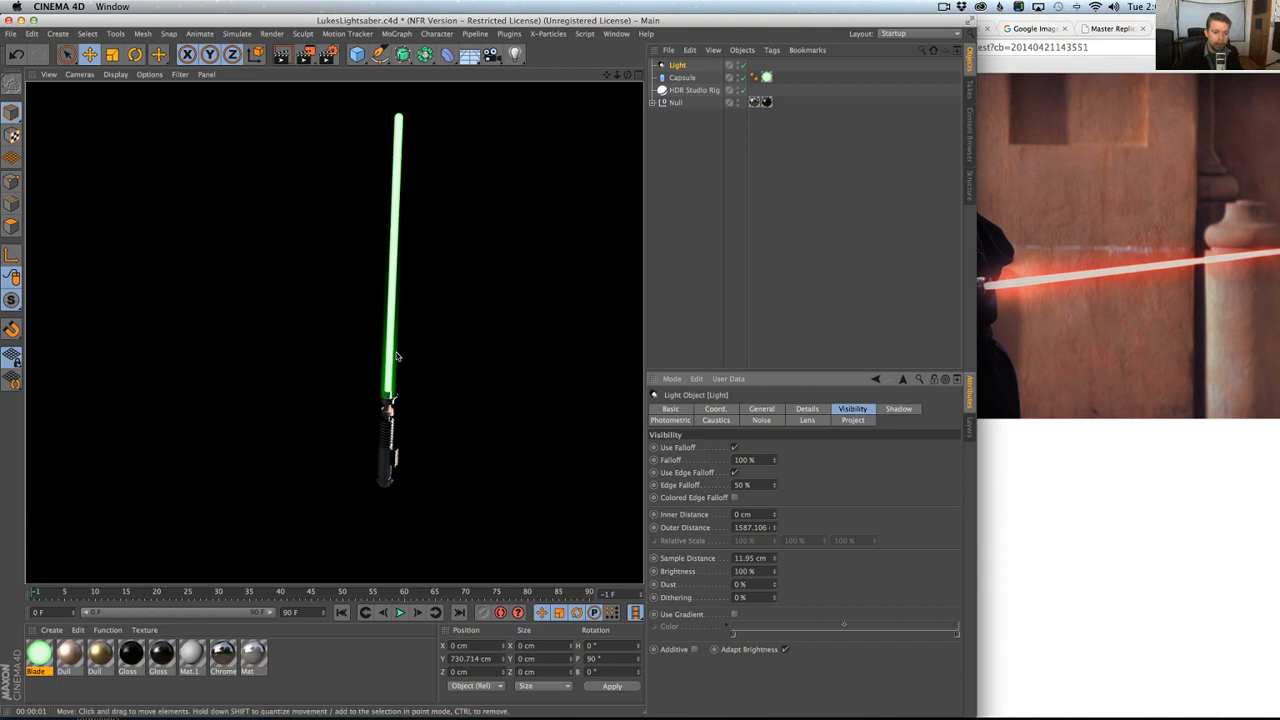
left_click_drag(761, 485, 734, 485)
type("100")
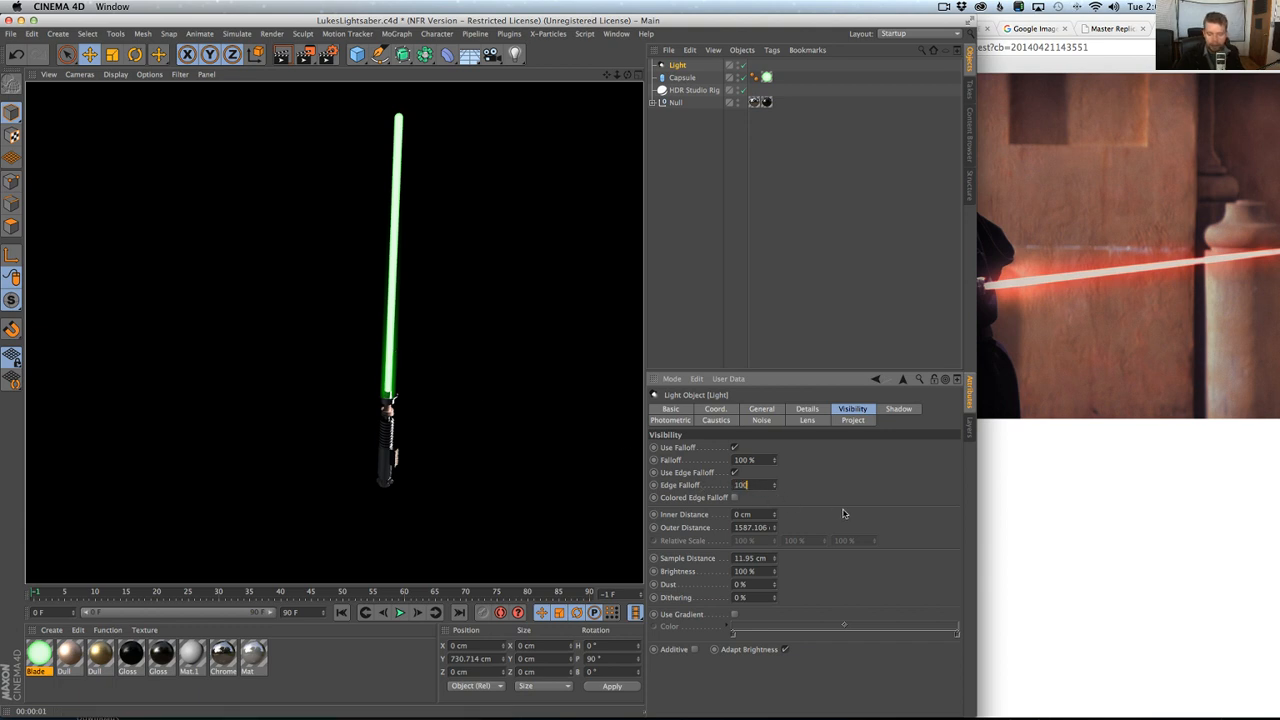
key("Return")
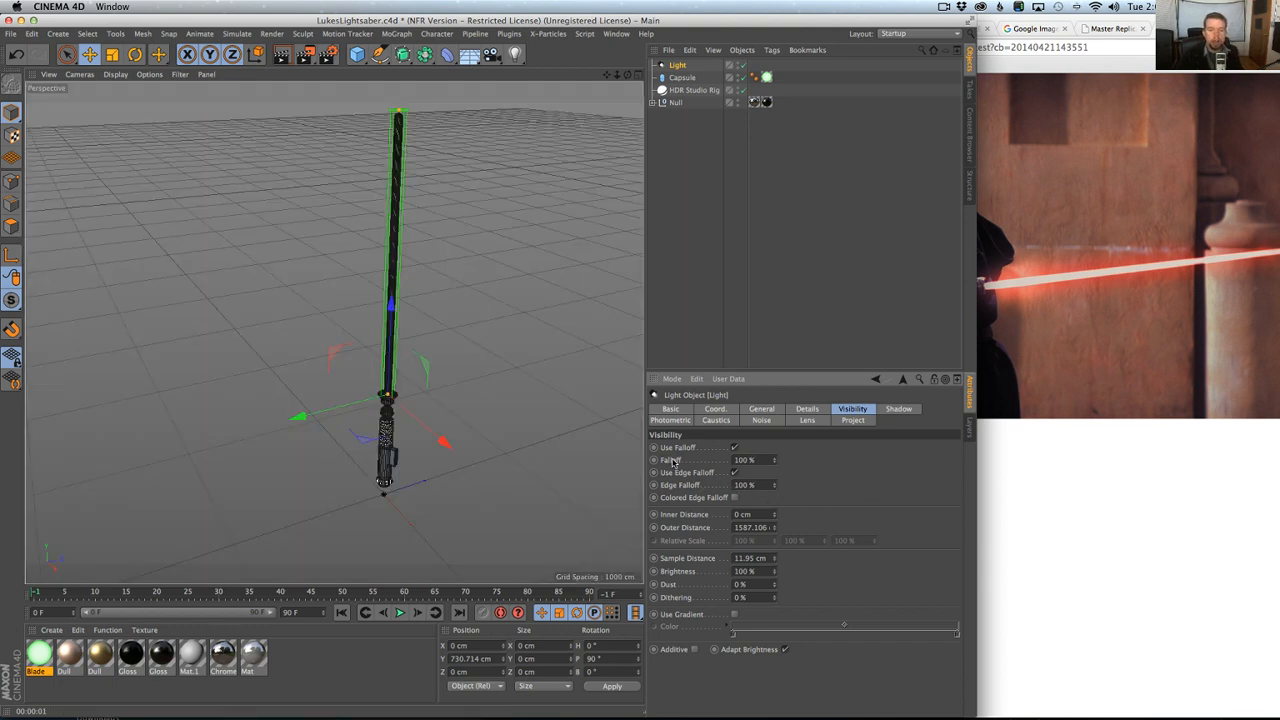
middle_click_drag(413, 214, 417, 280, "alt")
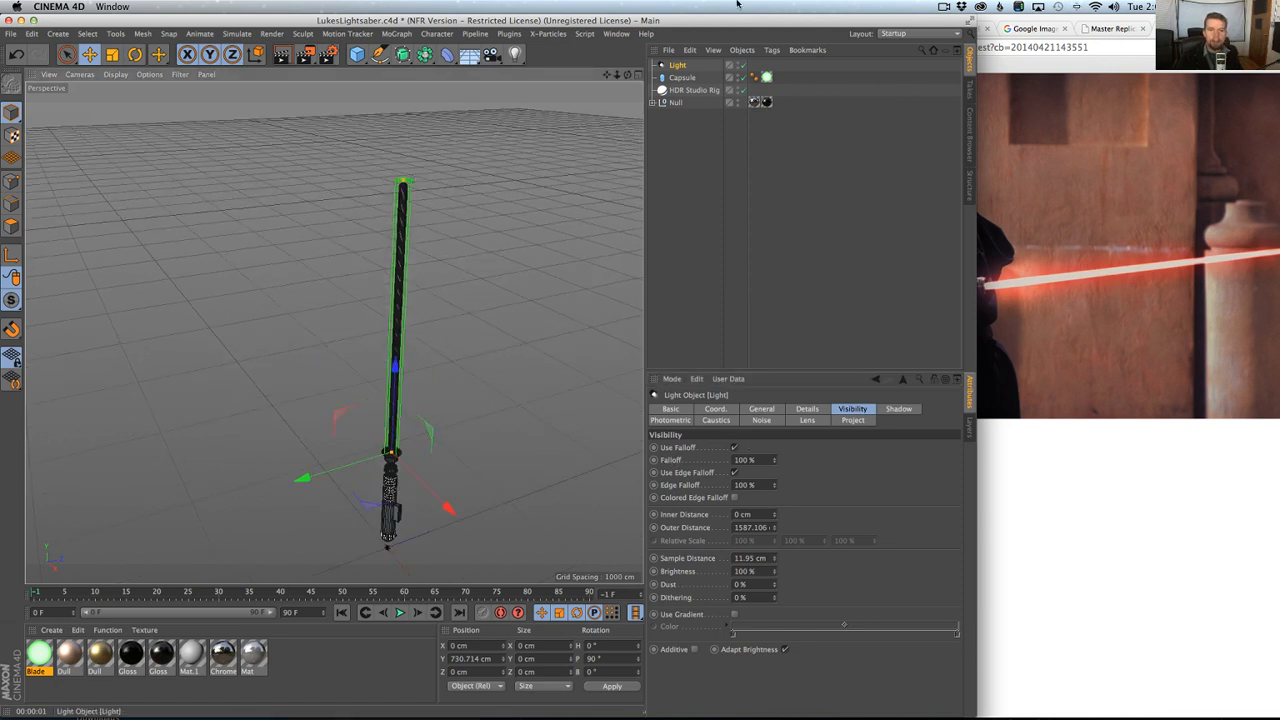
key("ctrl+r")
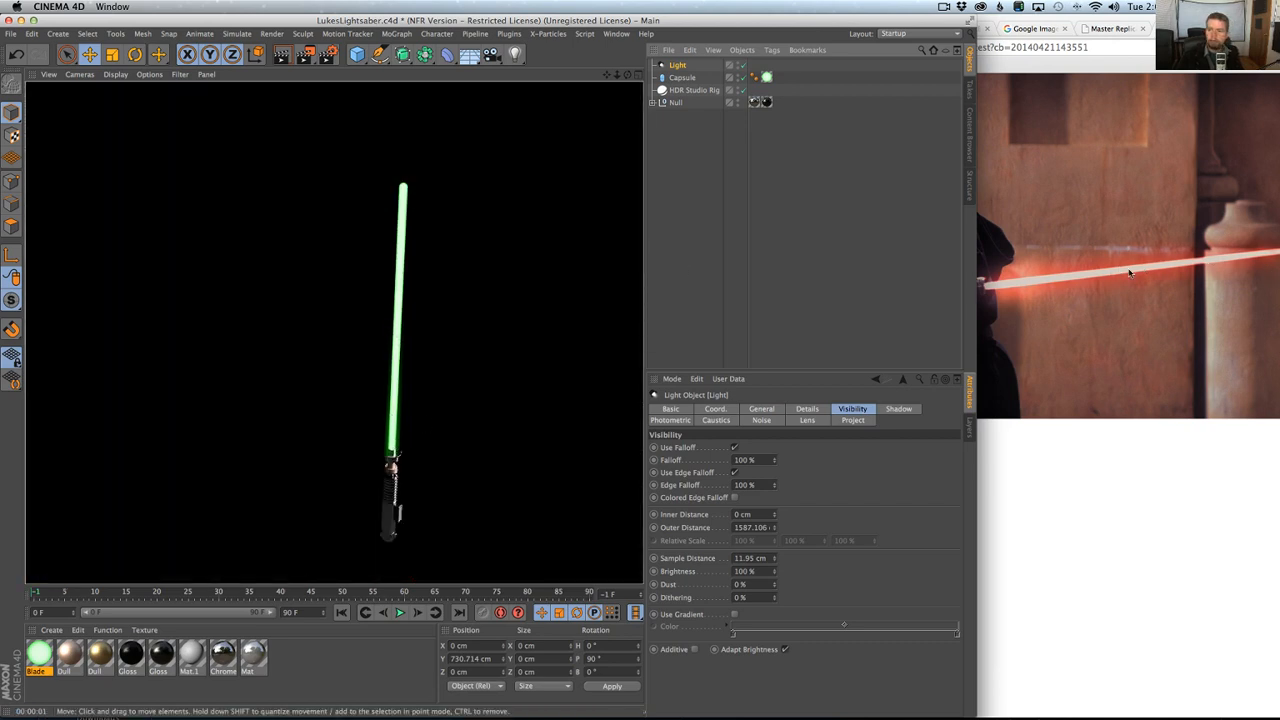
Duplicate the light, set the copy's visible Falloff to 10% and render the view.
left_click(667, 66)
key("super+c")
key("super+v")
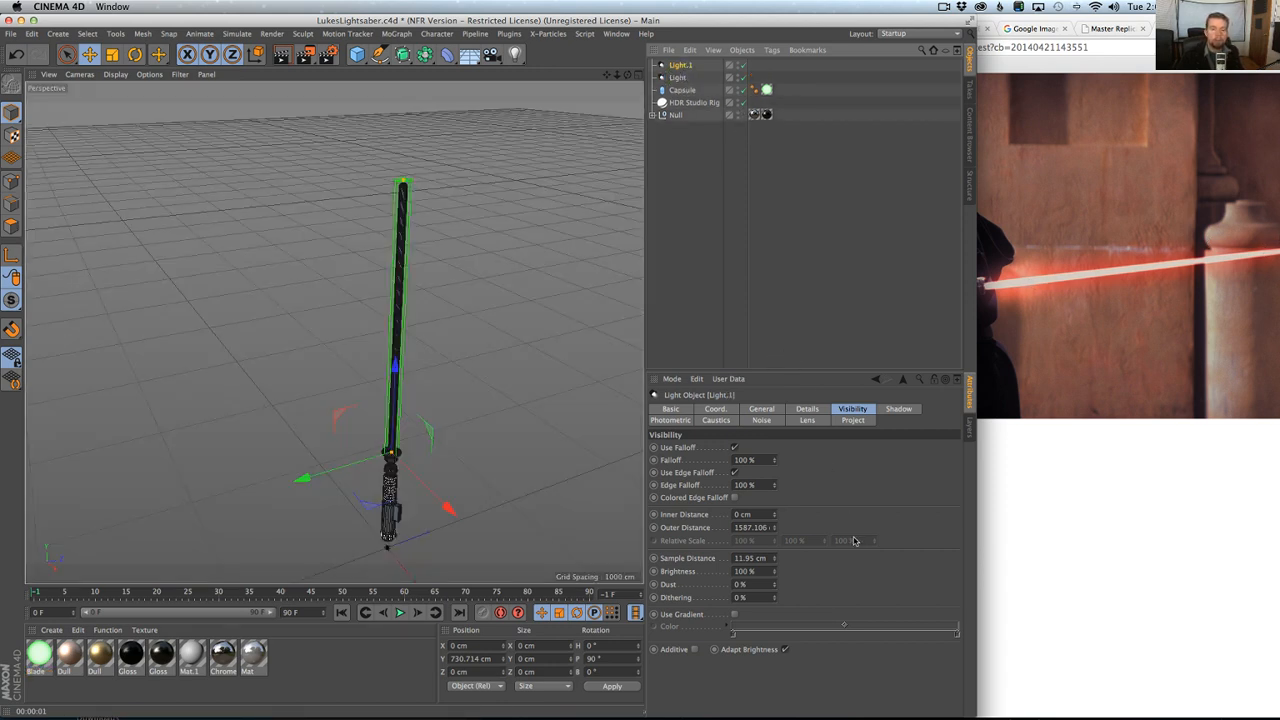
left_click(748, 460)
type("1")
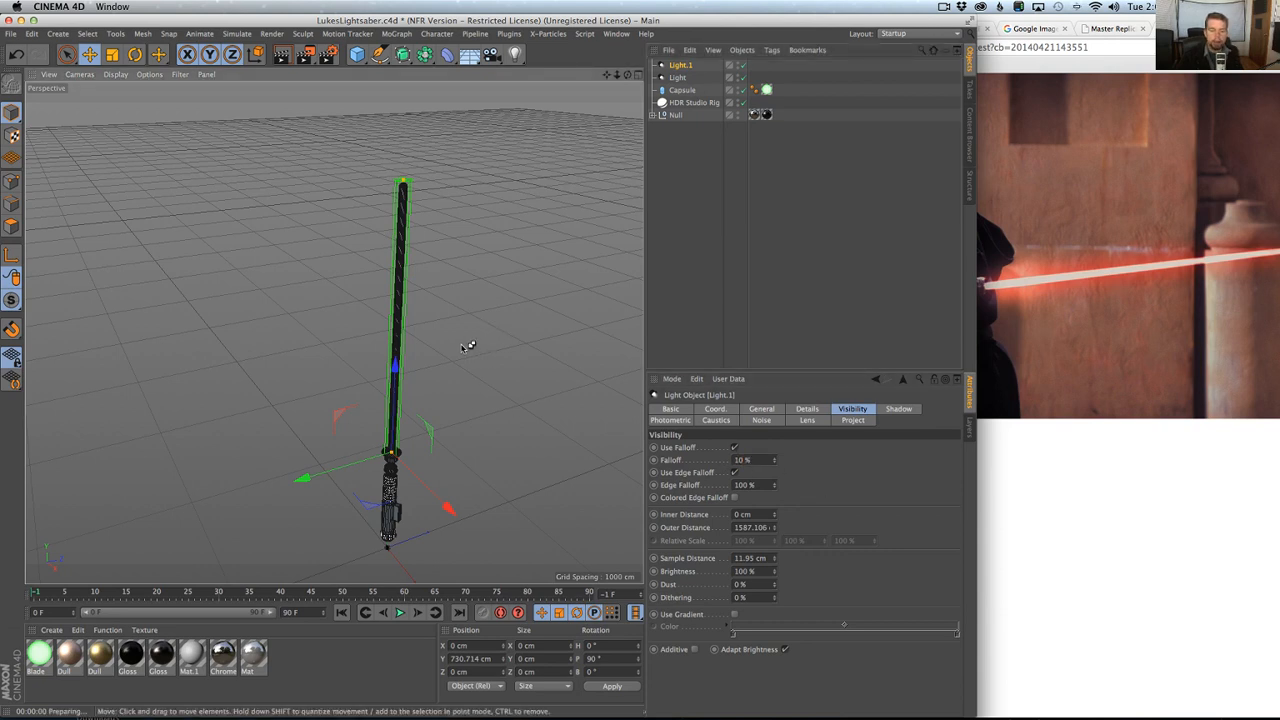
key("super+r")
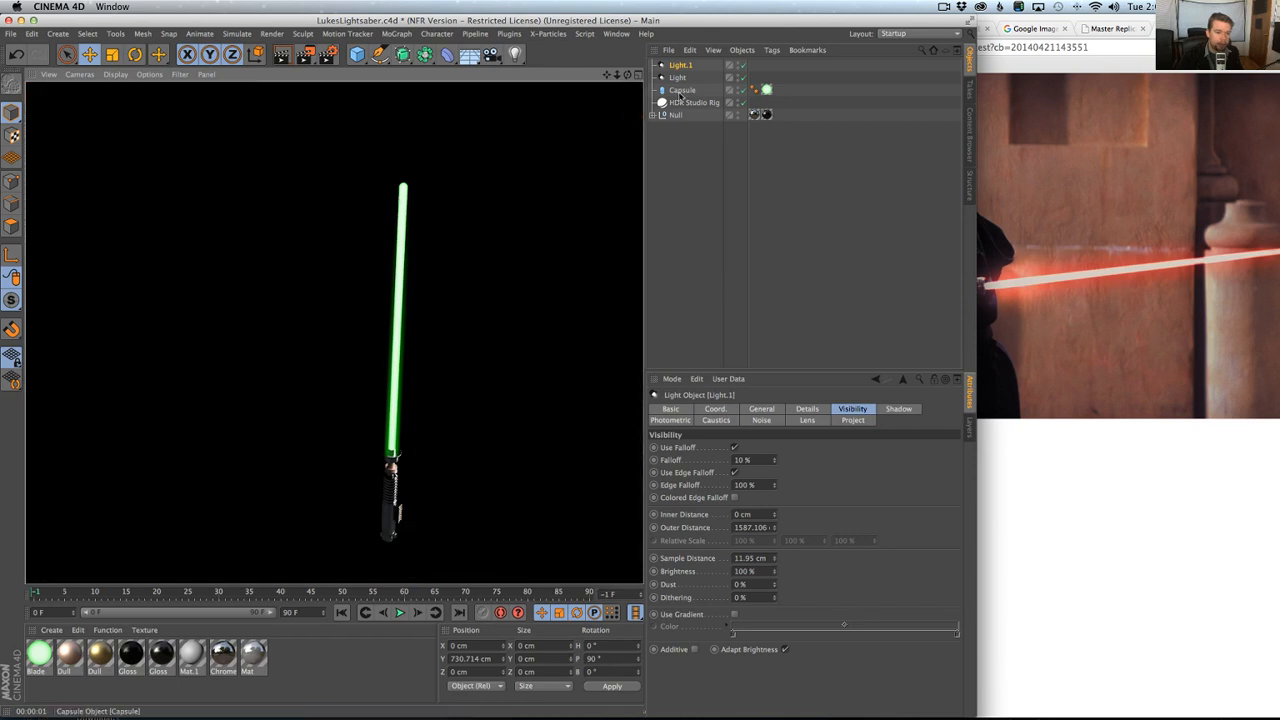
Scale up the duplicate light, widen its Outer Radius to about 71.5 cm and render with the original light disabled.
left_click(683, 69)
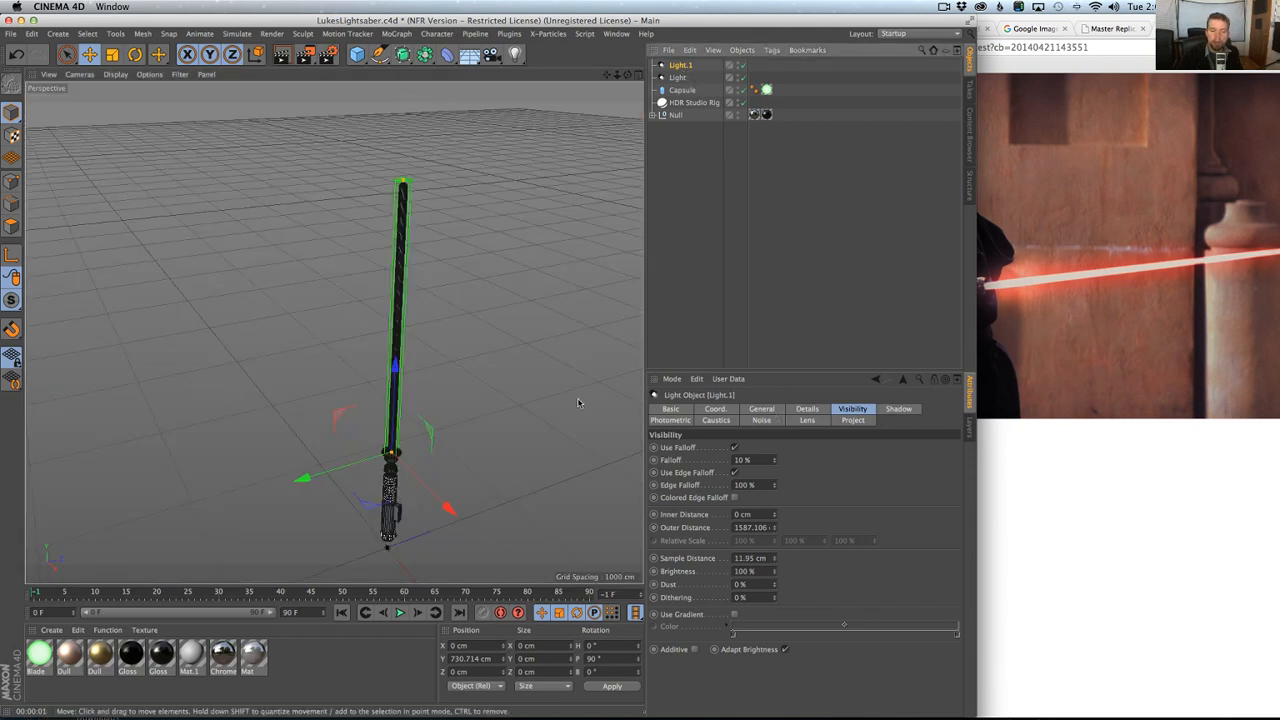
key("t")
left_click_drag(534, 365, 560, 352)
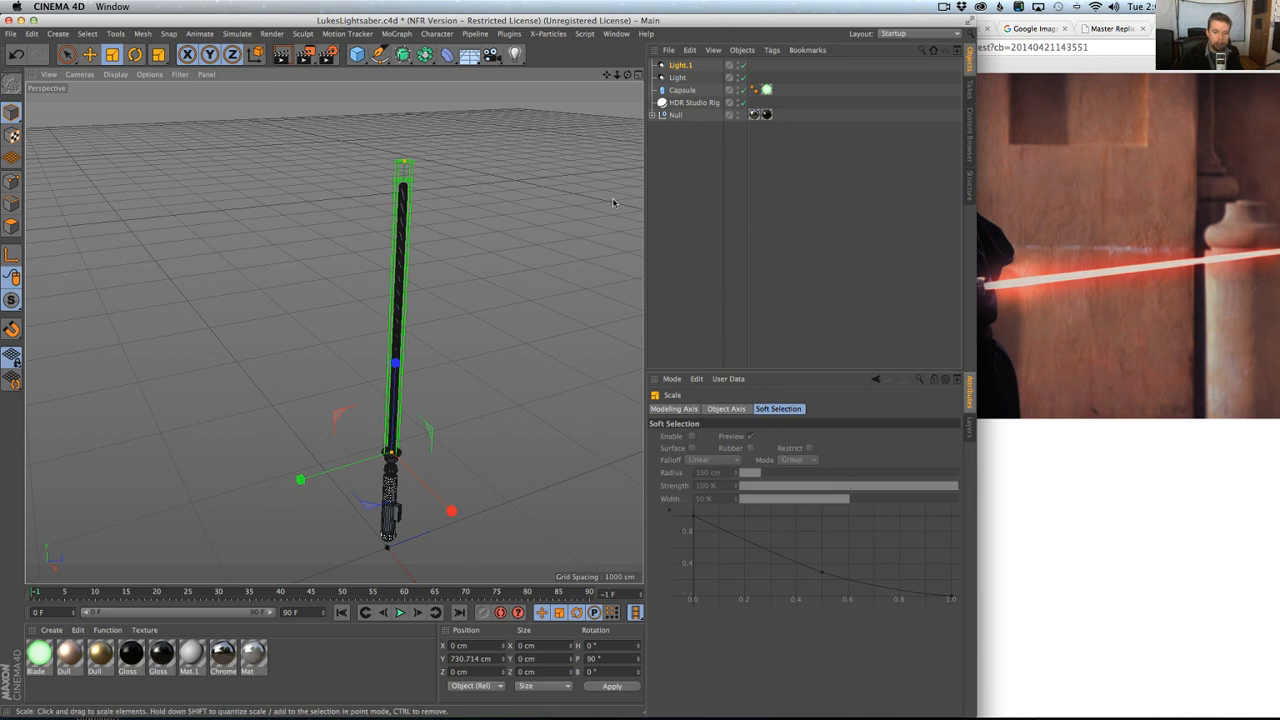
left_click(674, 65)
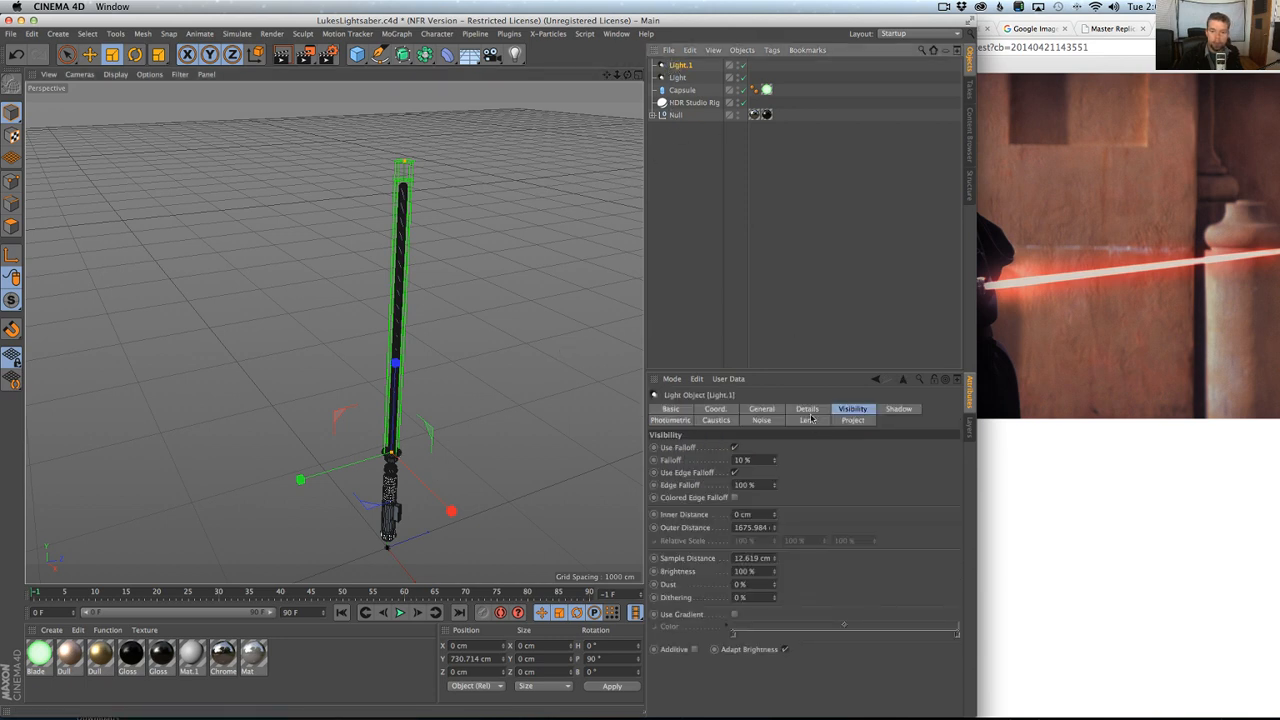
left_click(807, 409)
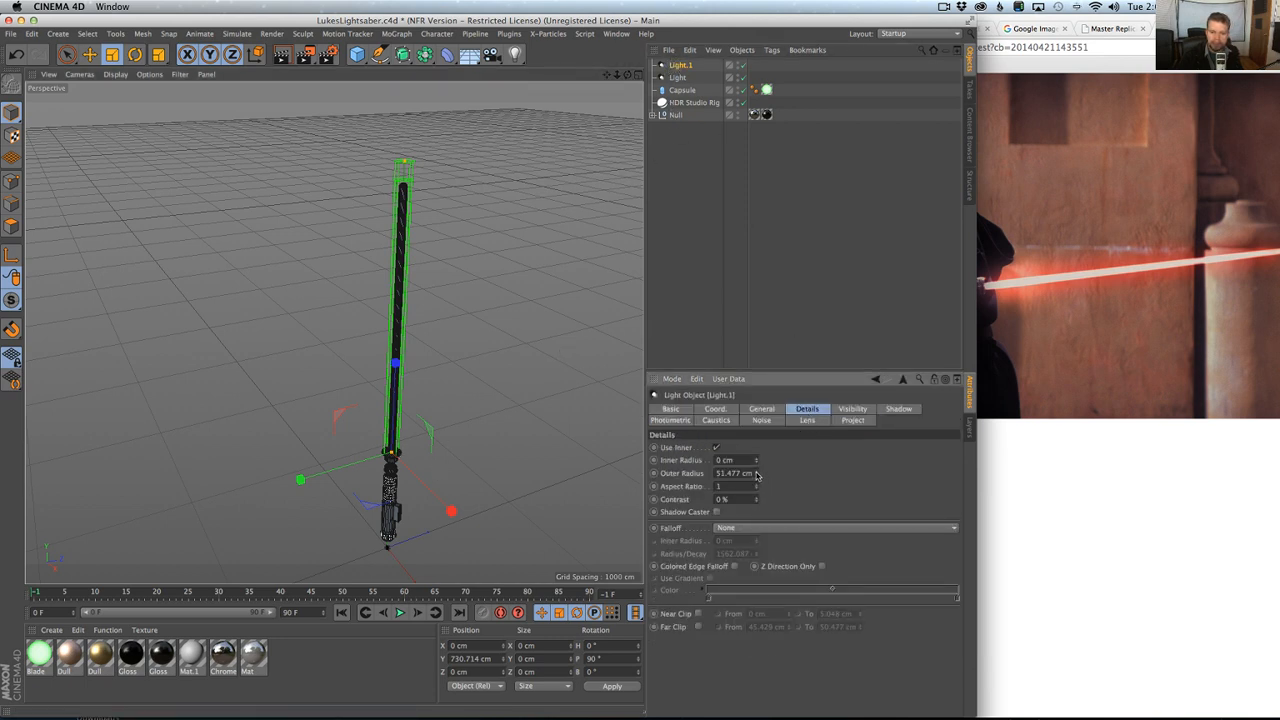
left_click_drag(757, 474, 757, 459)
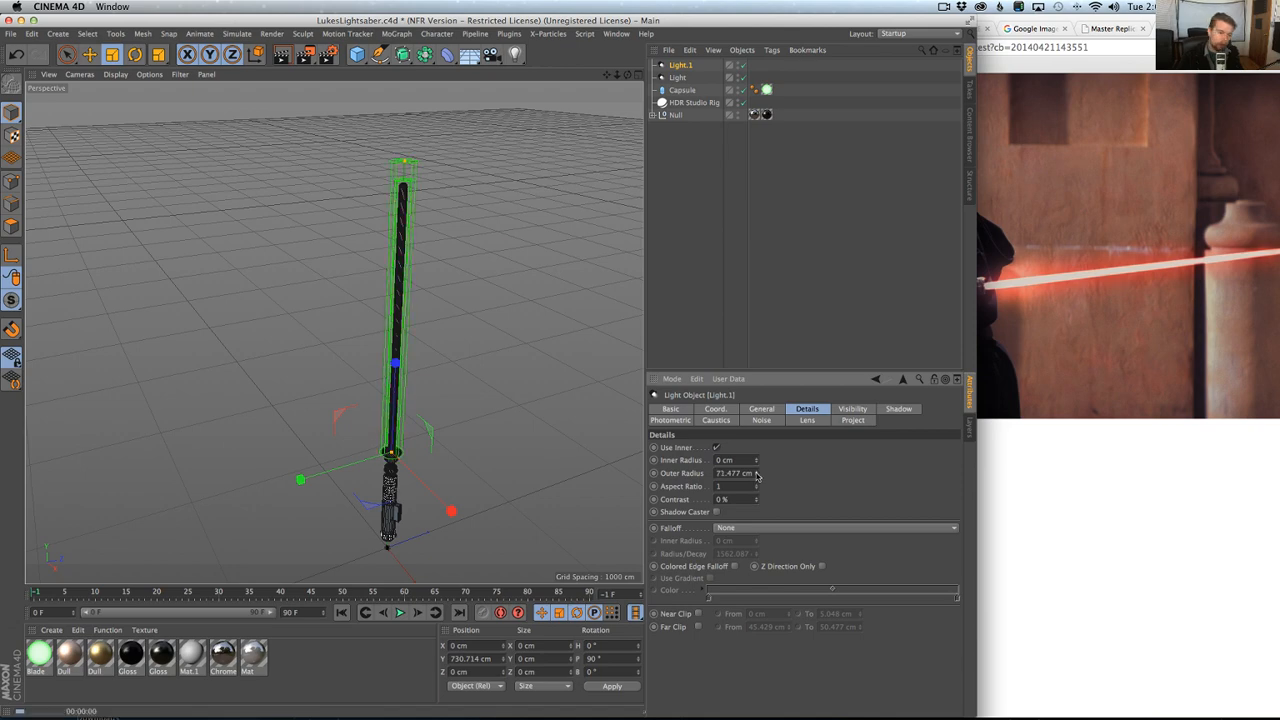
key("super+r")
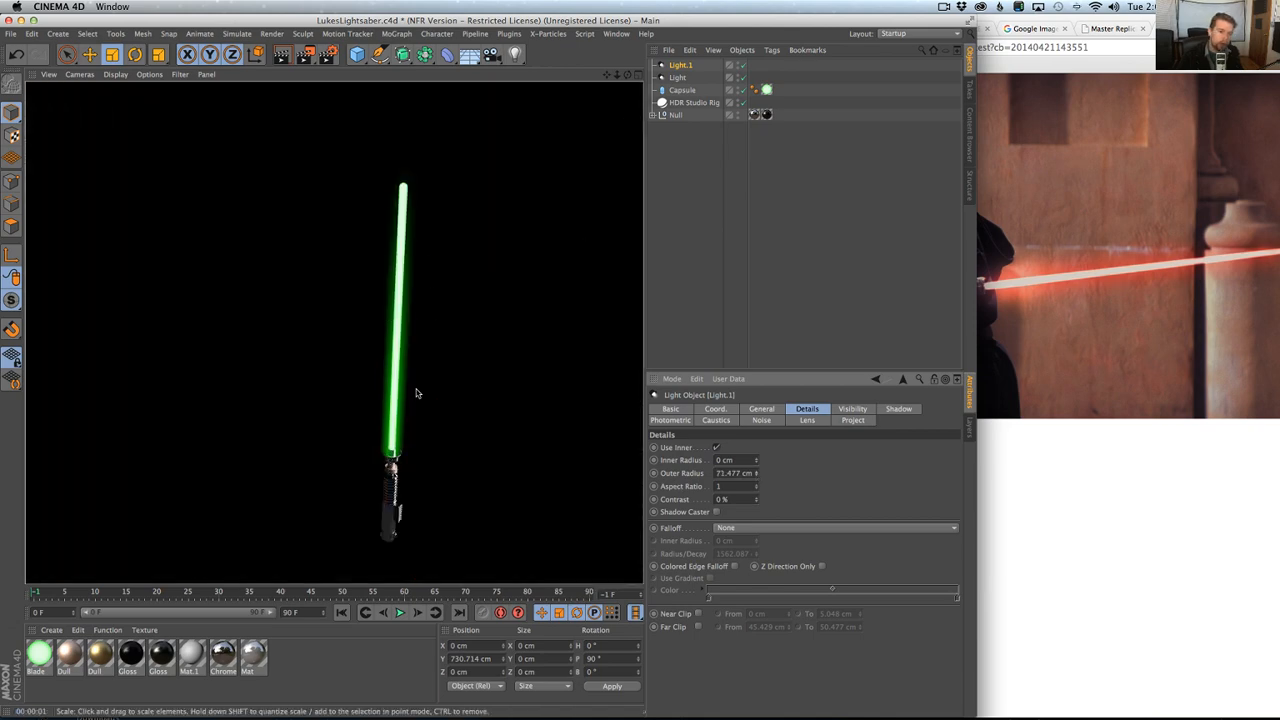
key("ctrl+r")
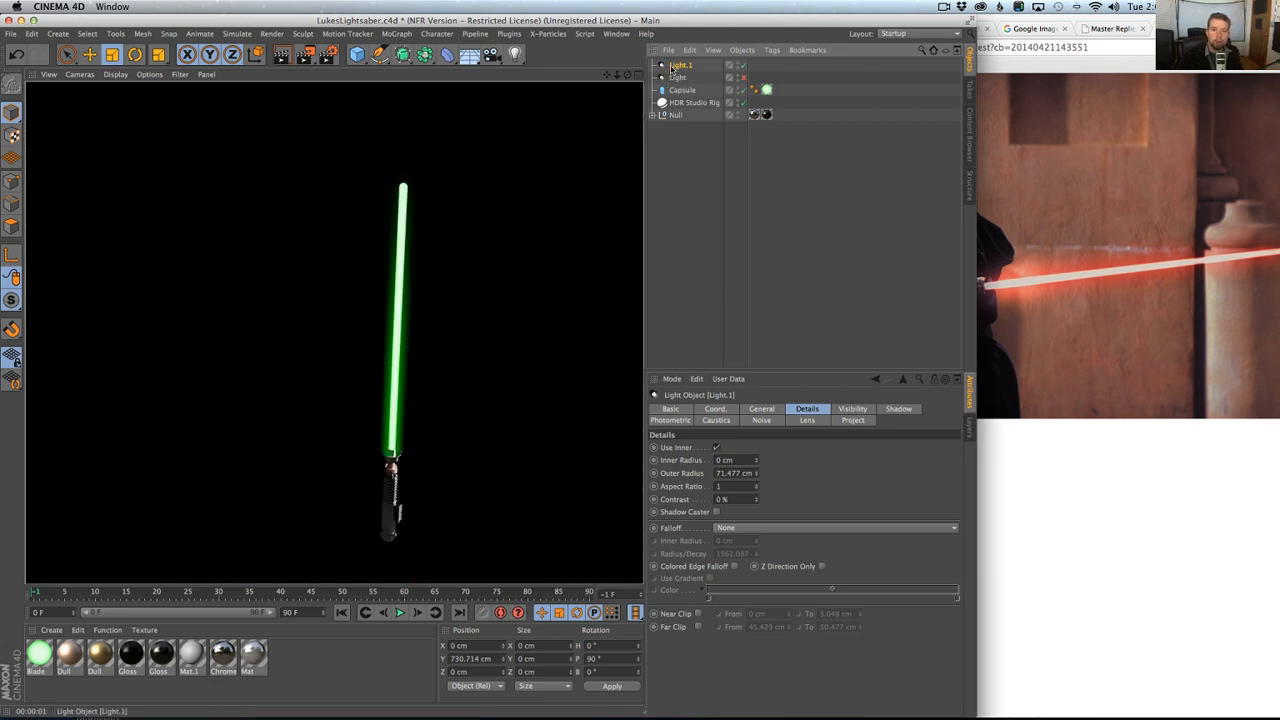
Turn off Use Falloff for the duplicate light's visible beam and render the view.
left_click(675, 67)
left_click(851, 408)
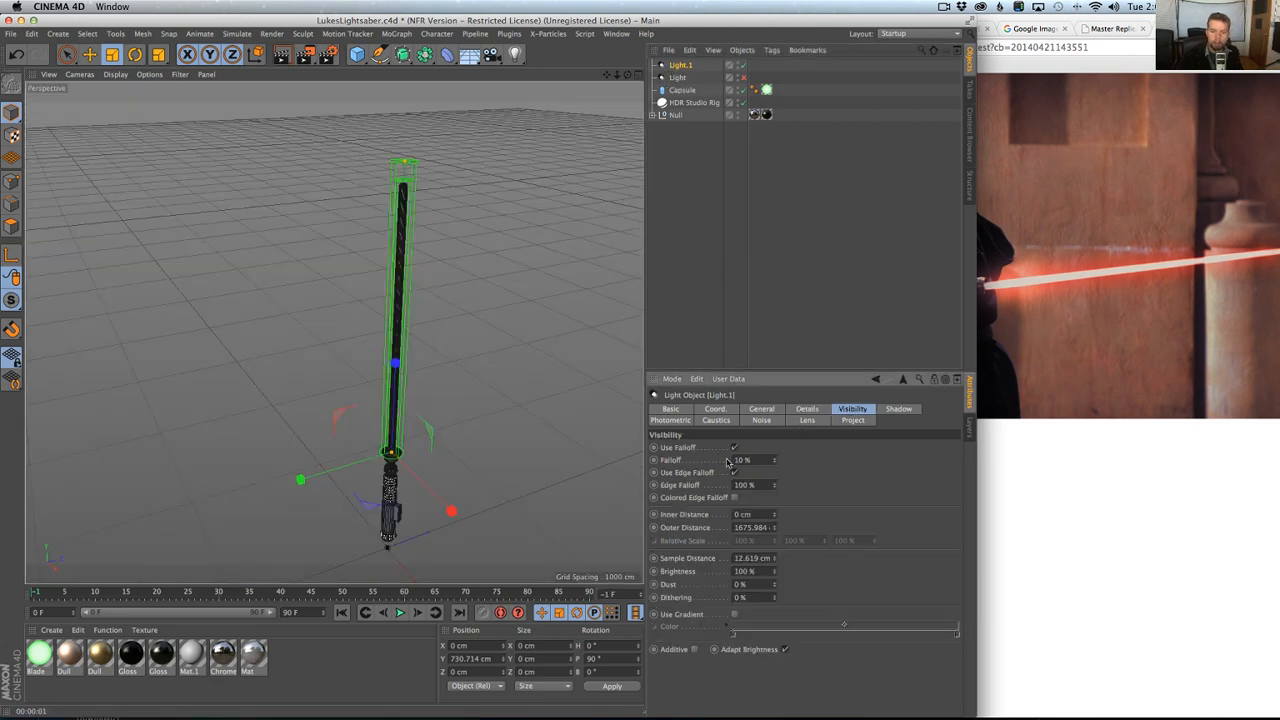
left_click(734, 448)
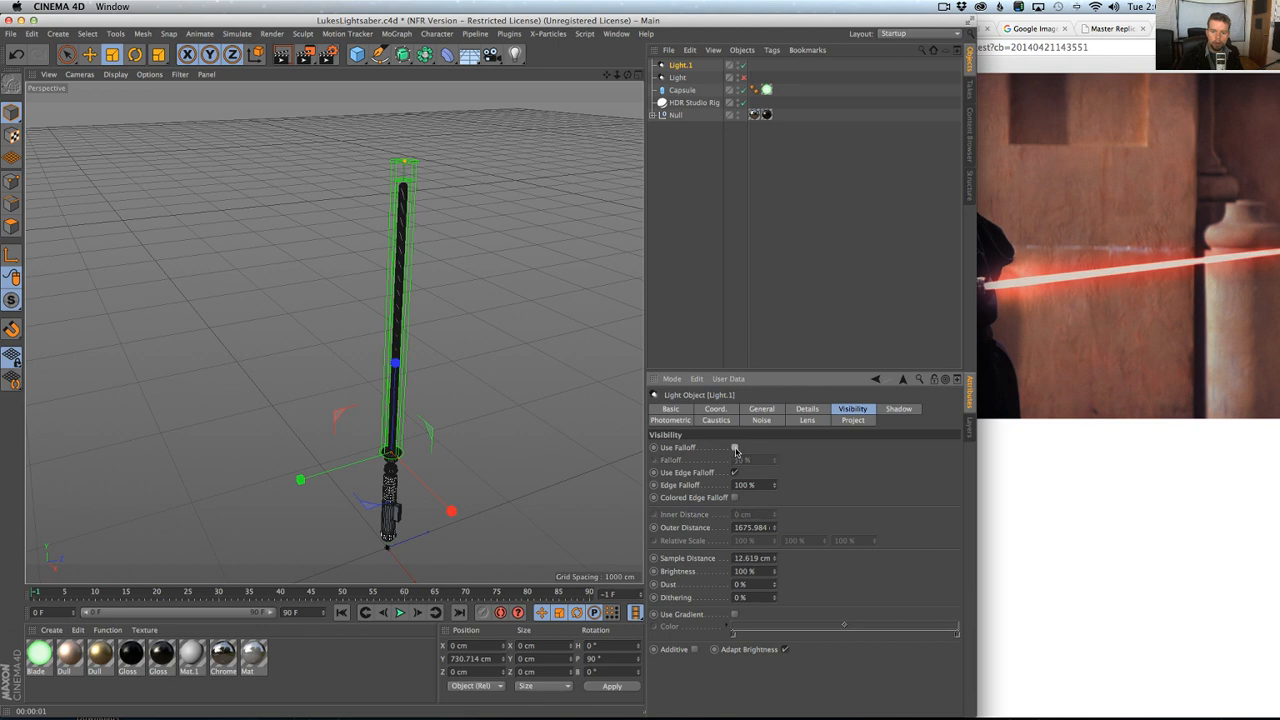
key("ctrl+r")
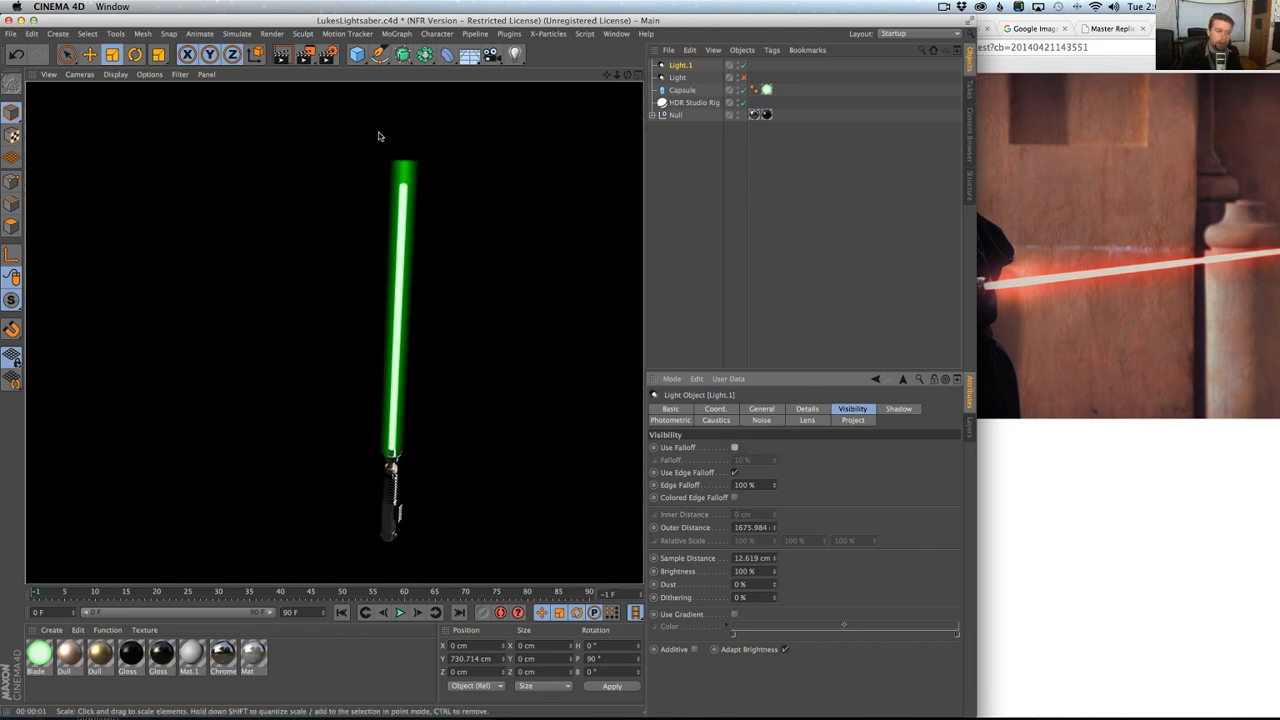
Re-enable Use Falloff on the duplicate light, set its Falloff to 0% and render the view.
left_click(734, 448)
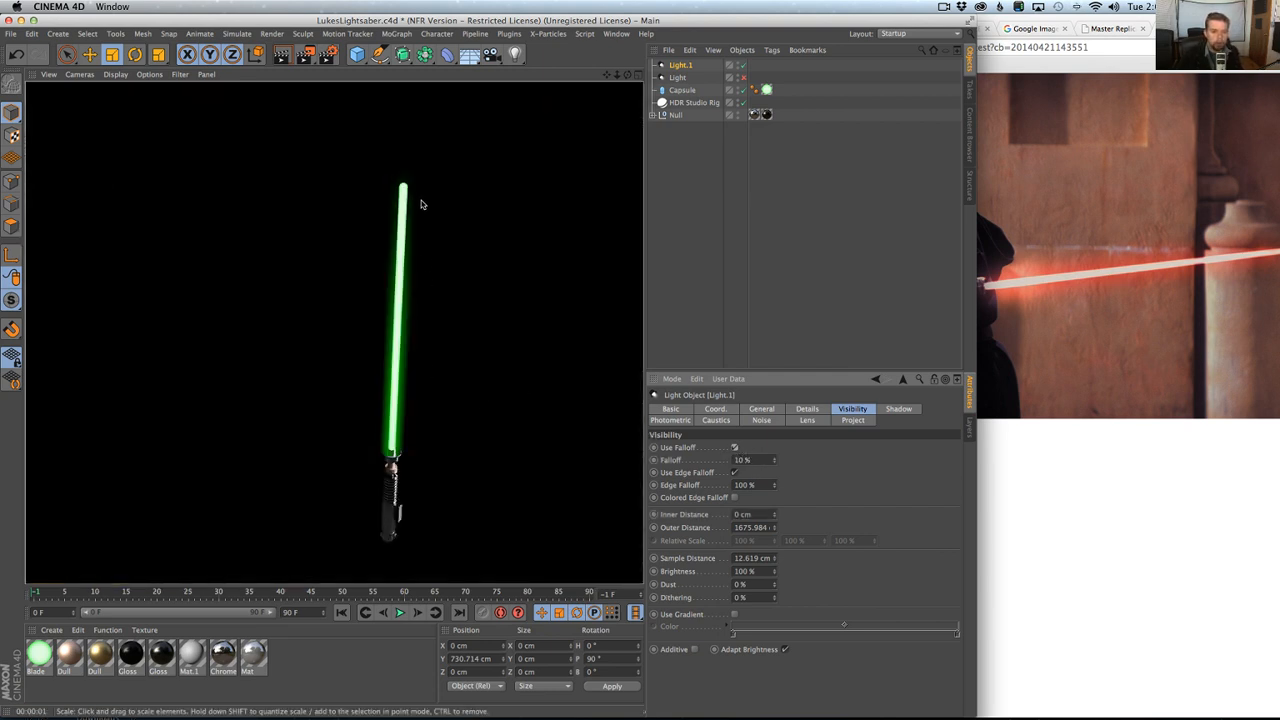
left_click_drag(758, 460, 731, 470)
type("0")
key("Return")
key("super+r")
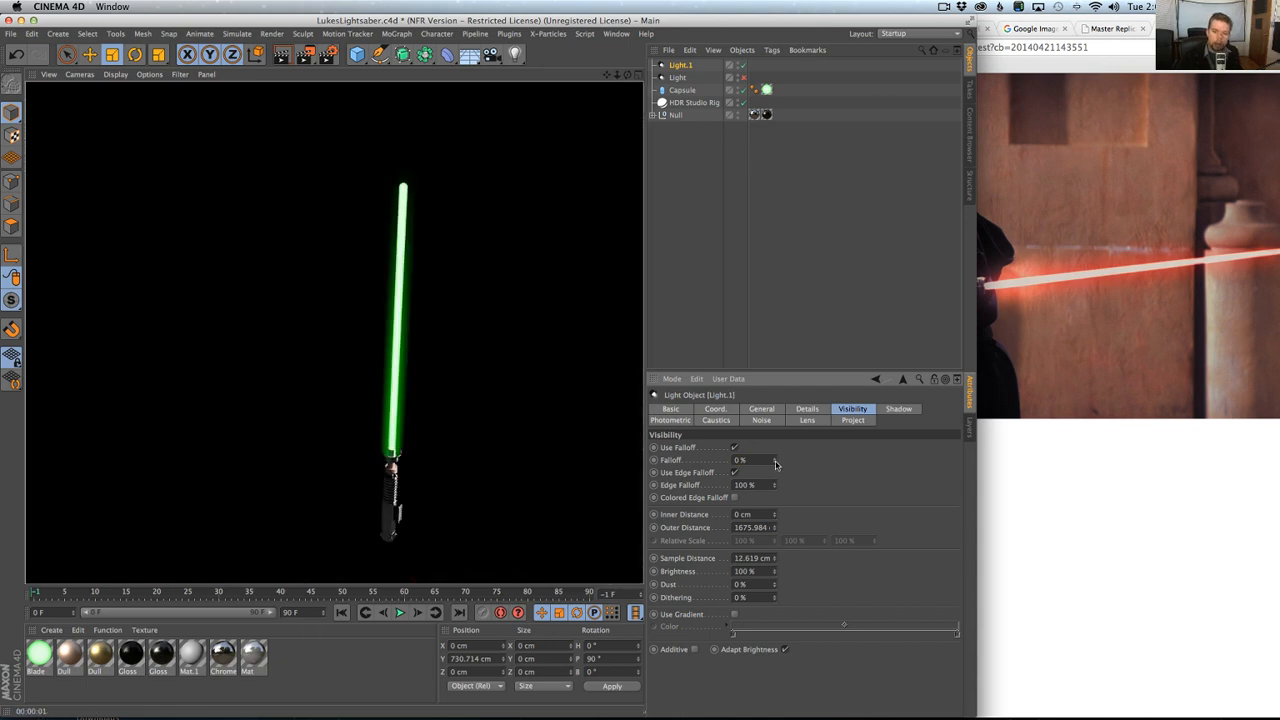
Raise the duplicate light's visible Falloff to 100% and render the view for comparison.
left_click_drag(775, 461, 775, 458)
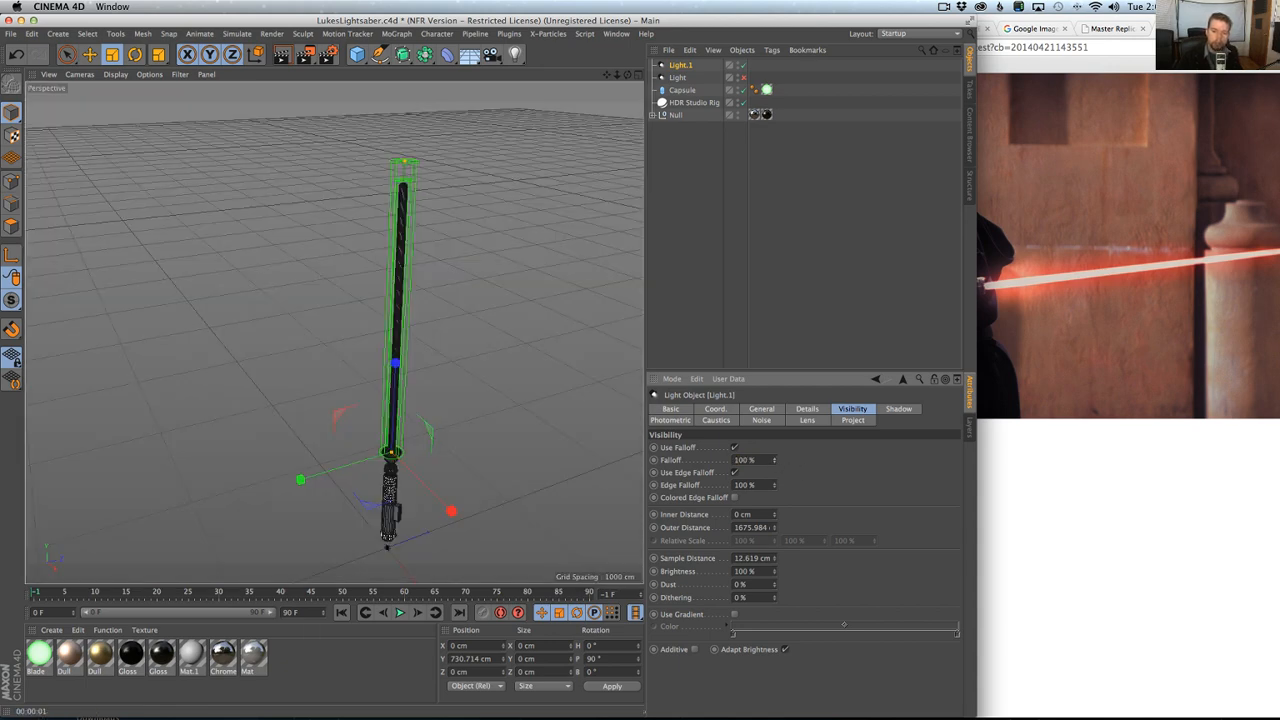
key("super+r")
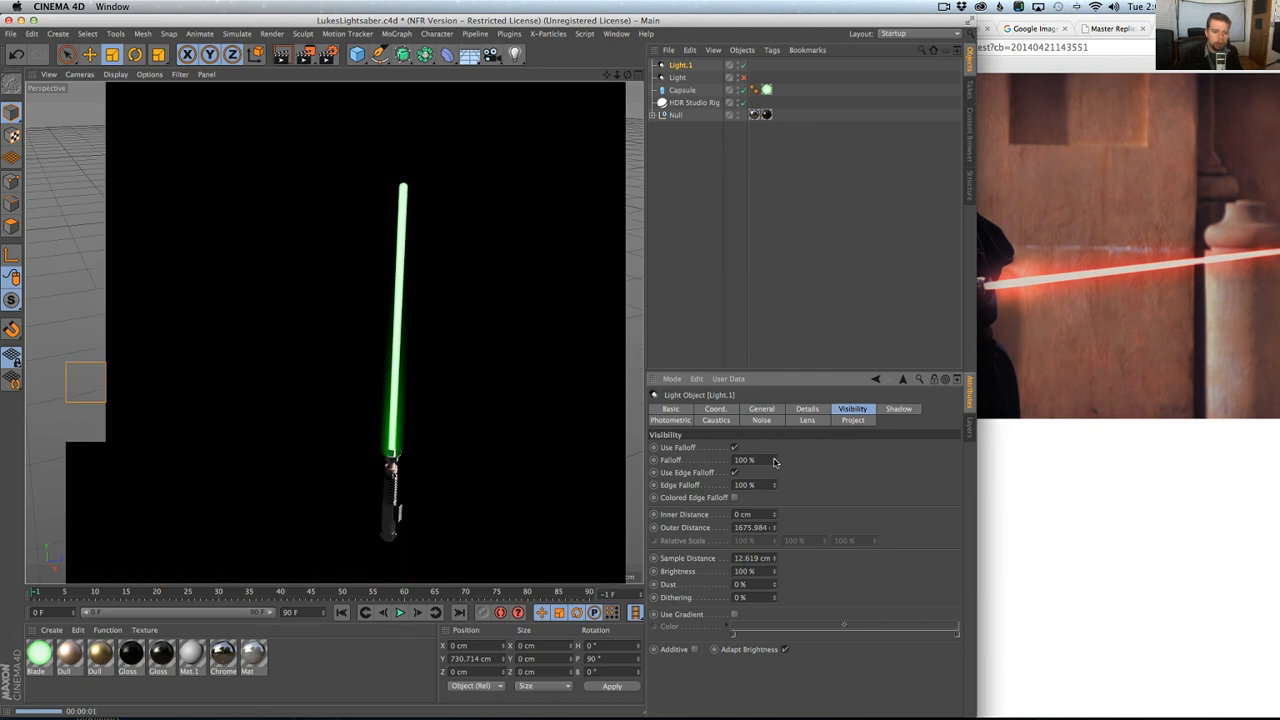
left_click_drag(775, 461, 775, 458)
key("super+r")
key("super+r")
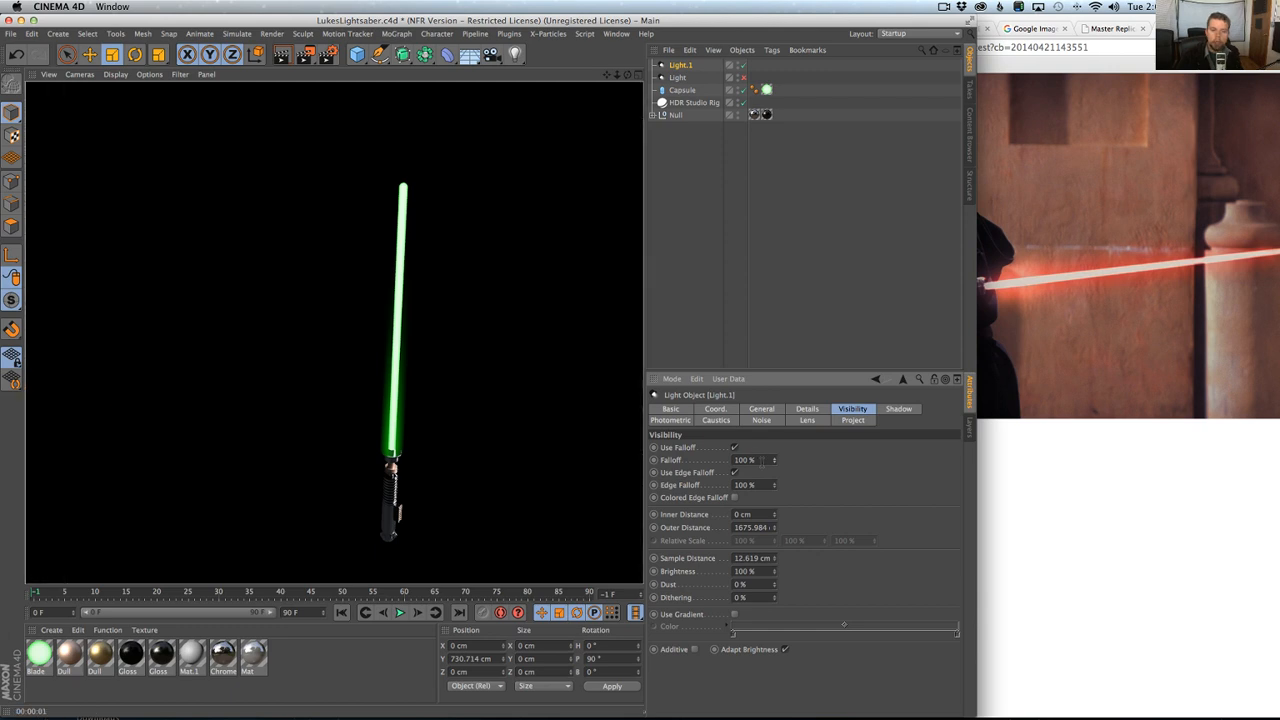
Shorten the duplicate light's visible beam by setting its Outer Distance to 1200 cm.
left_click(682, 68)
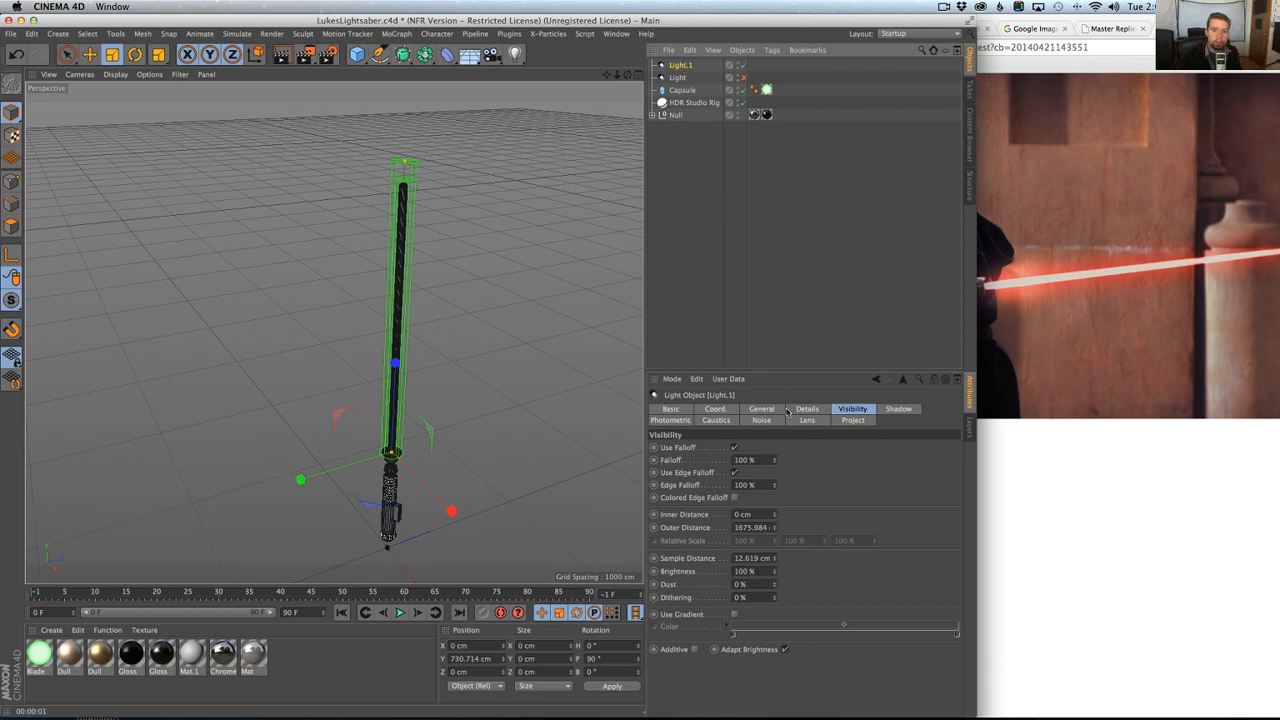
left_click(752, 527)
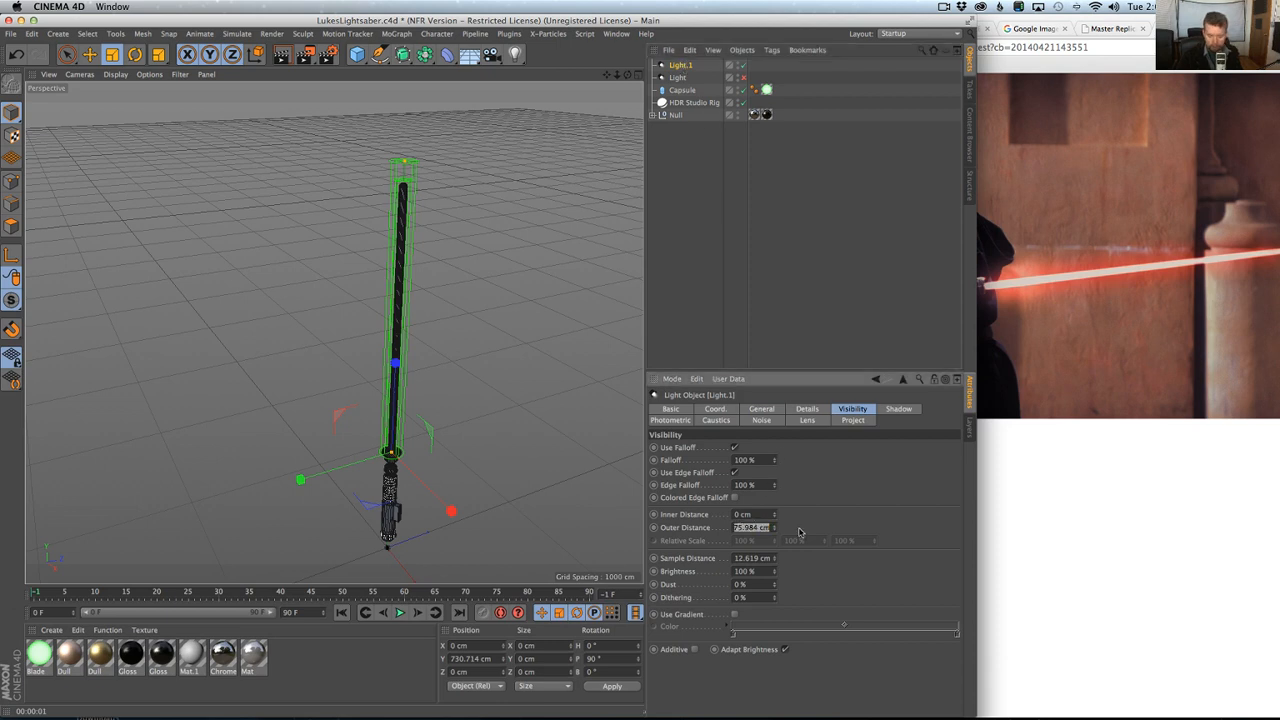
type("500")
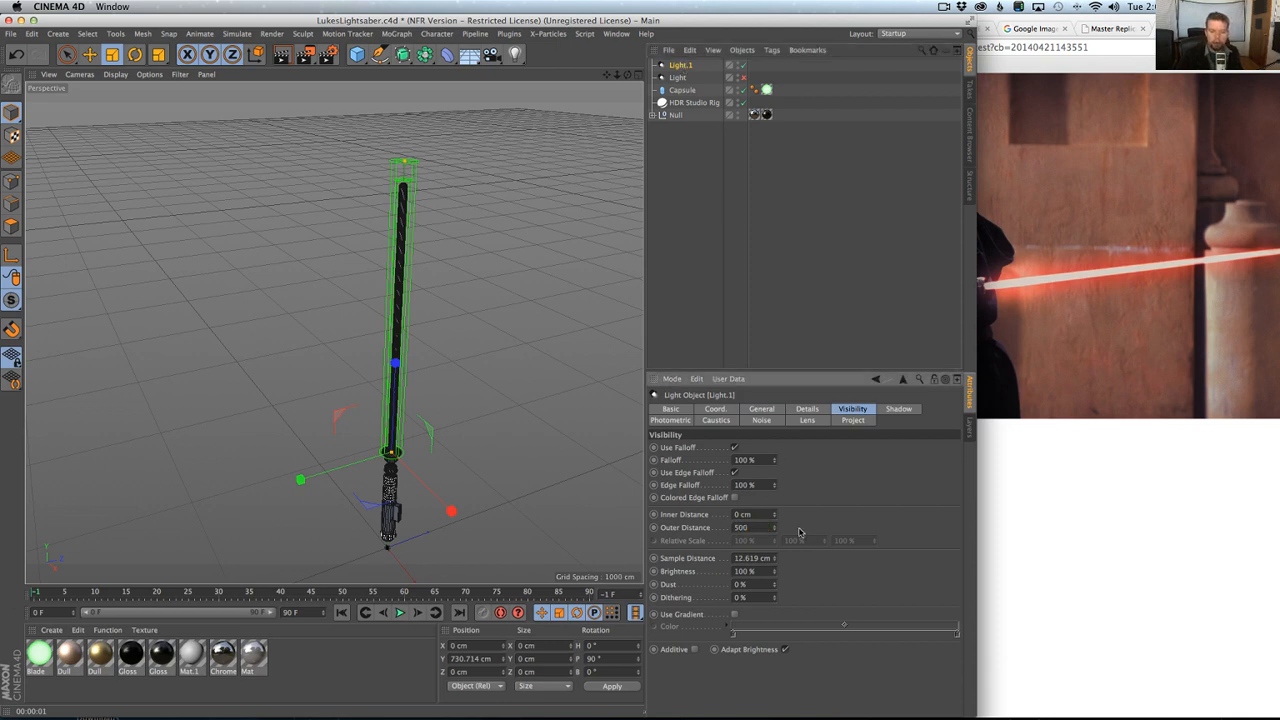
key("Return")
left_click_drag(767, 527, 737, 527)
type("00")
Set the shortened light's Falloff to 0%, then turn off Use Falloff and render the view.
left_click_drag(761, 459, 738, 459)
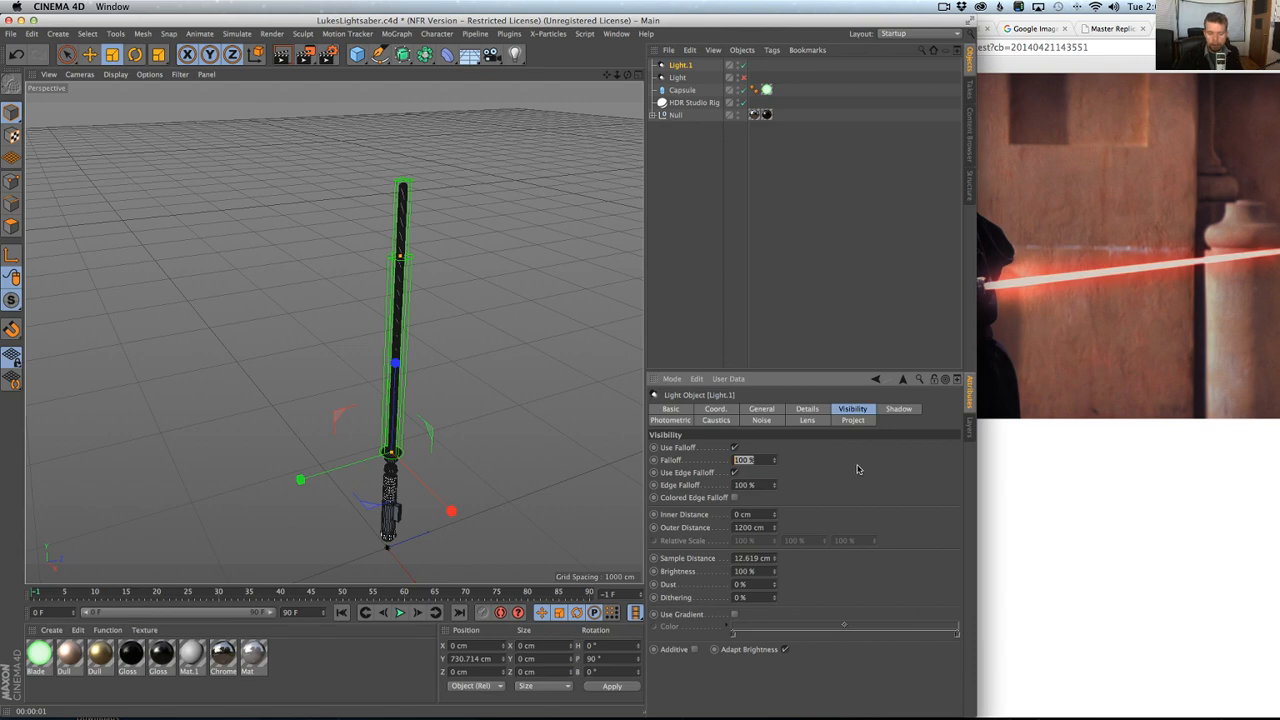
type("0")
key("Return")
key("alt+r")
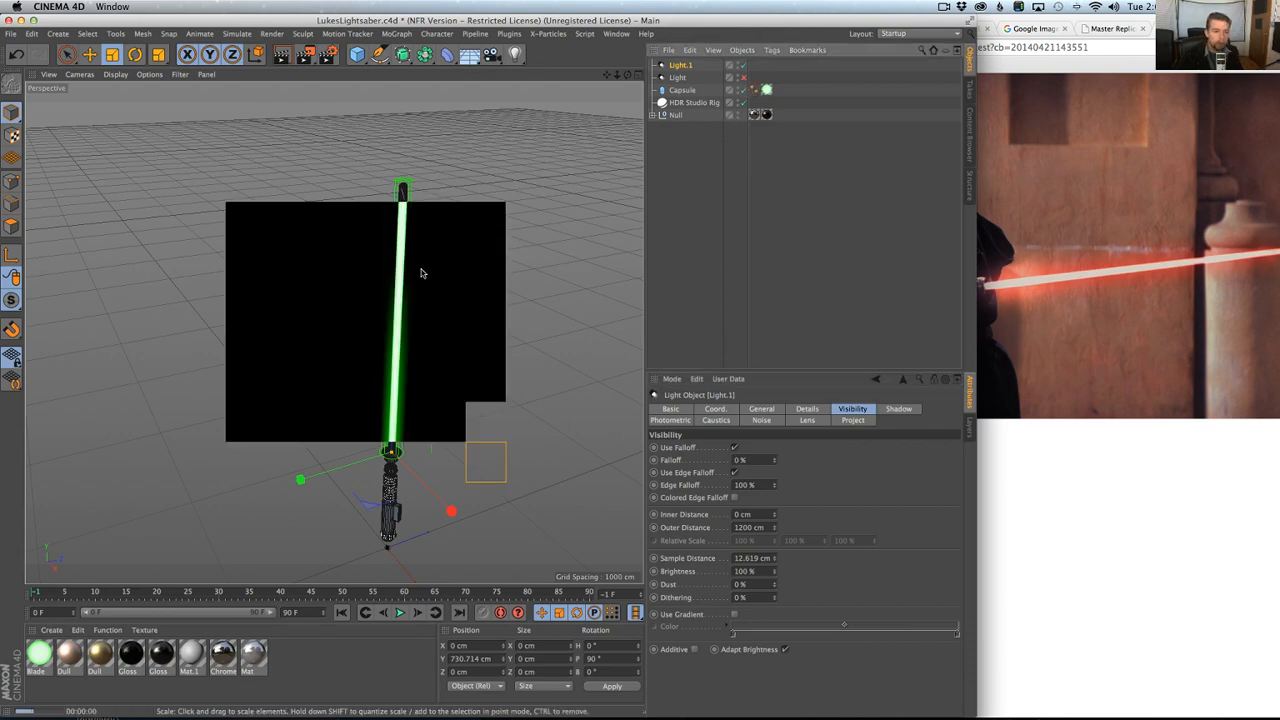
left_click(735, 447)
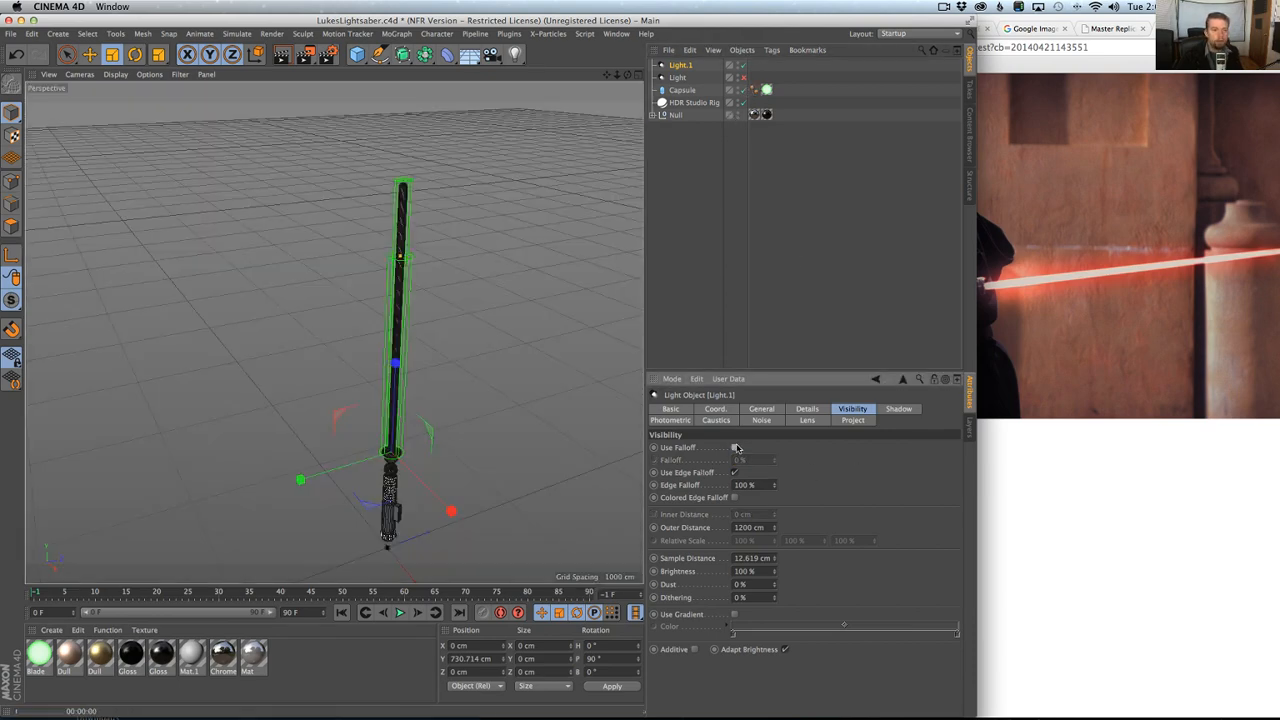
key("ctrl+r")
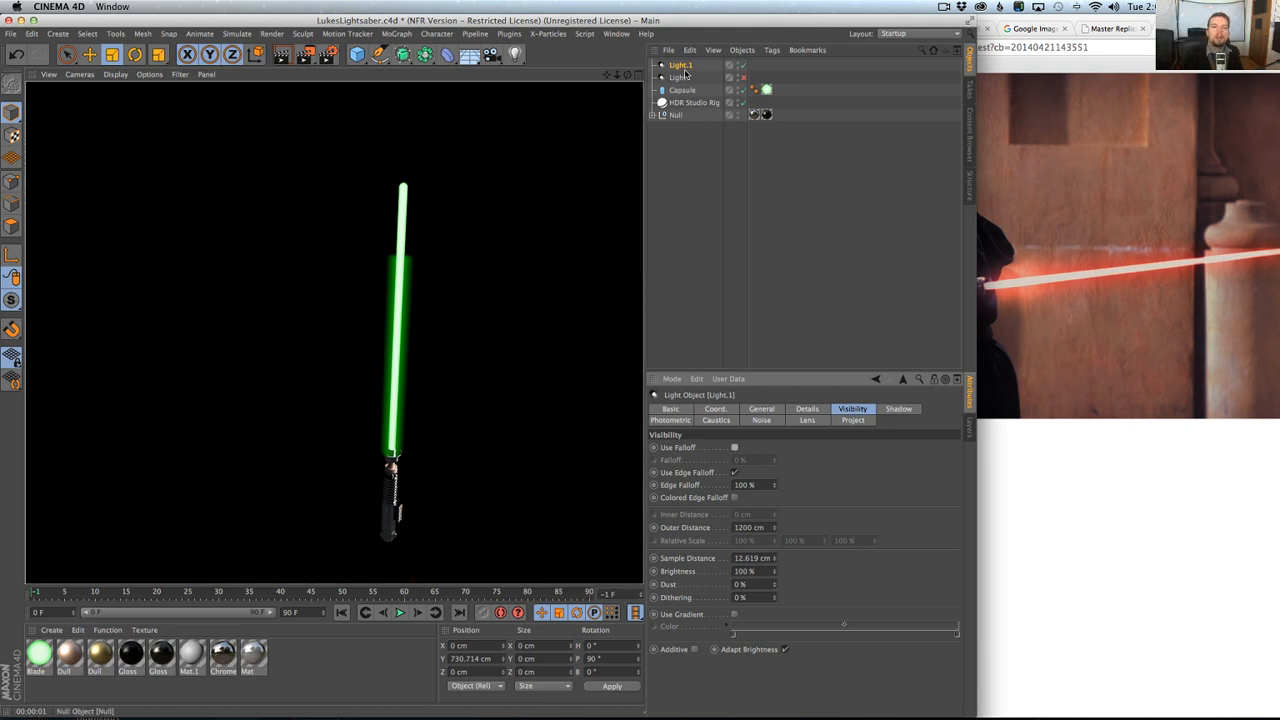
Duplicate the shortened Light.1 to add another glow light to the blade.
left_click(686, 67)
key("super+c")
key("super+v")
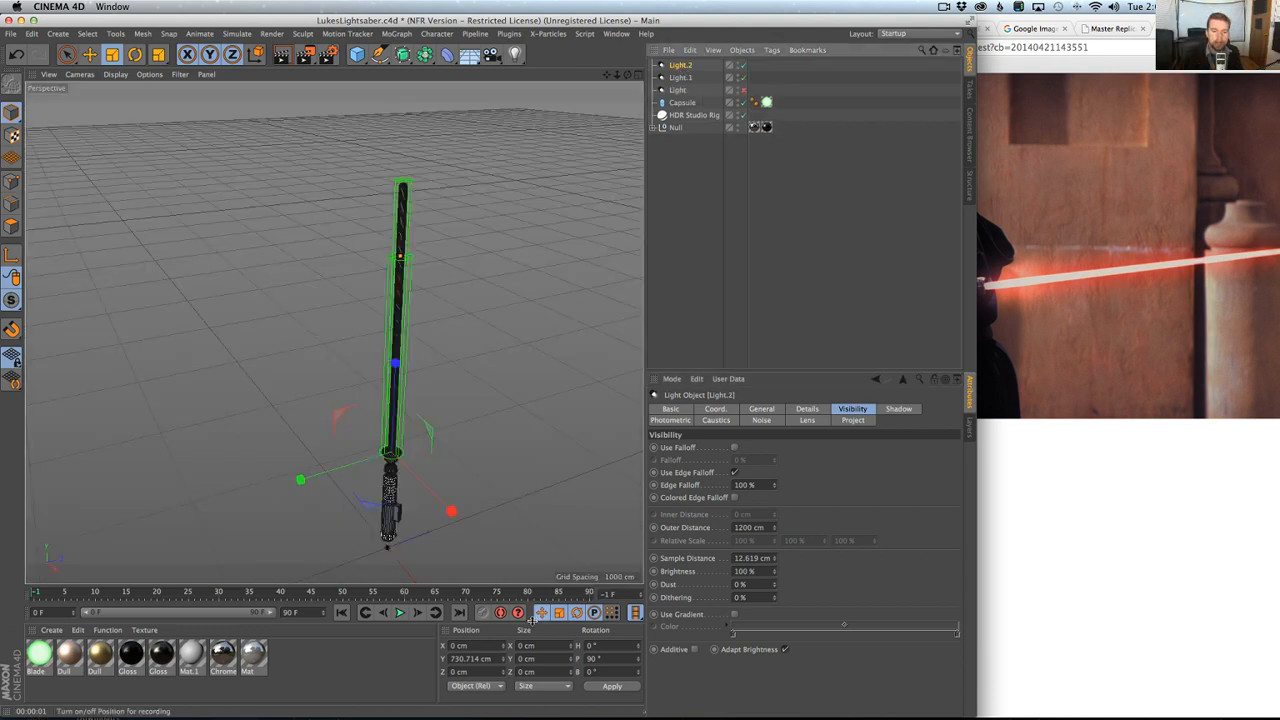
Move the duplicate Light.2 up the blade by 1200 cm in Y, to 1930.714 cm.
left_click(494, 659)
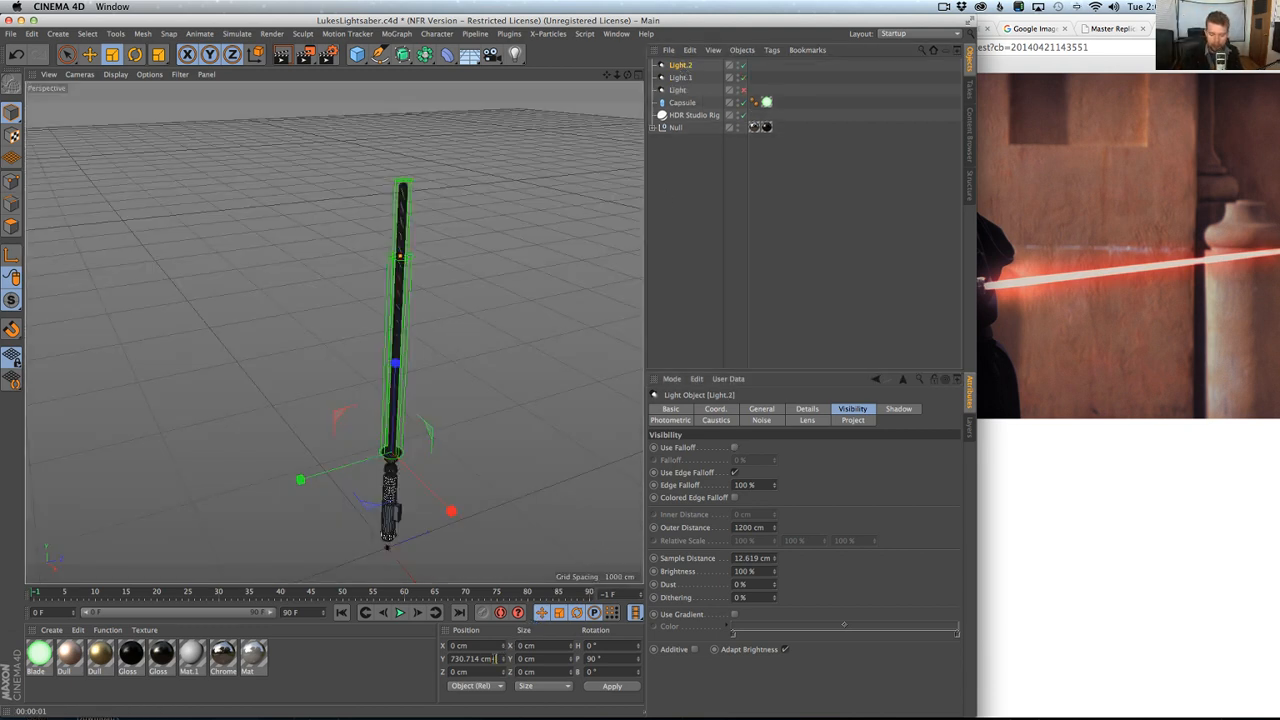
type("+1200")
key("Return")
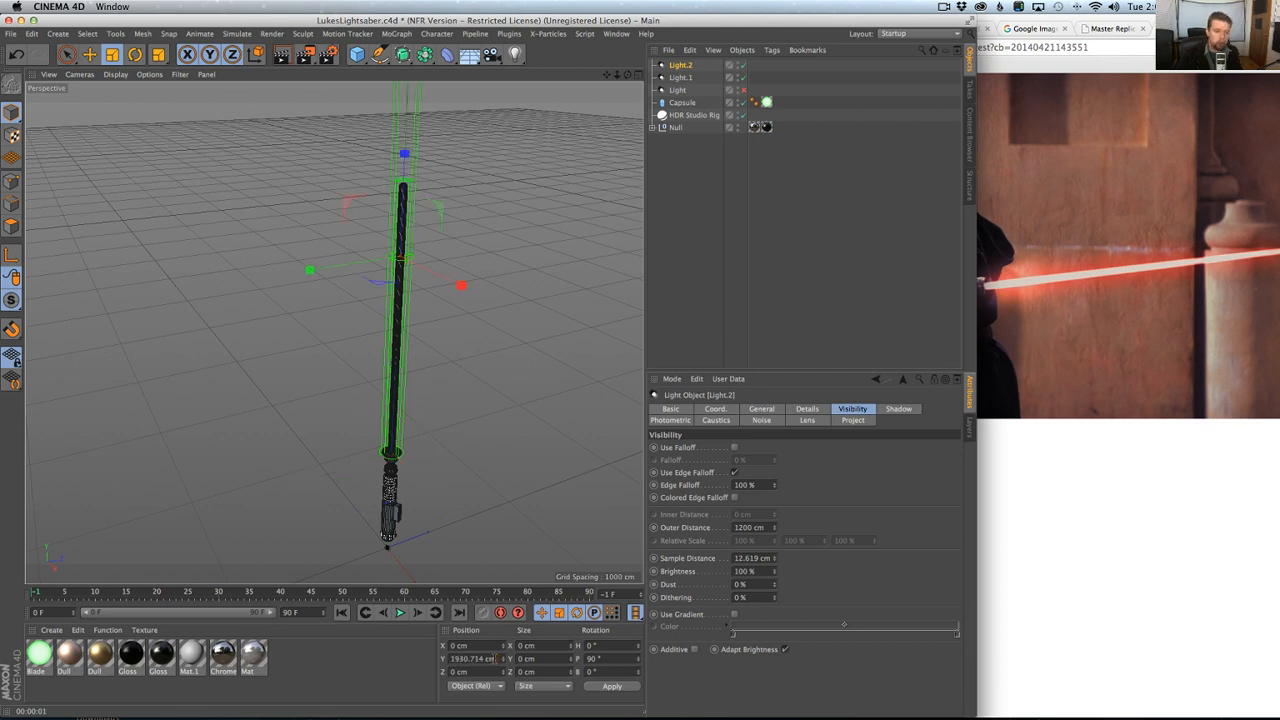
Enable Use Falloff on Light.2, set its visible Outer Distance to 500 cm and render the view.
left_click(735, 448)
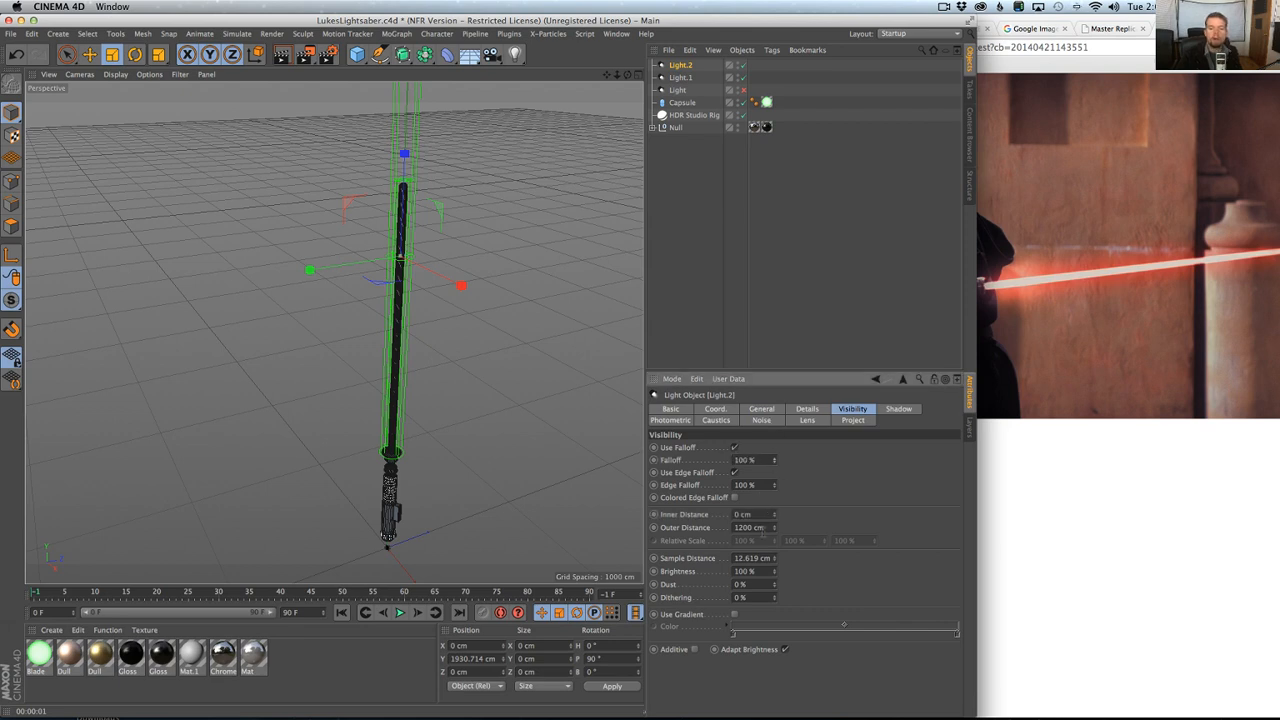
double_click(750, 527)
type("5")
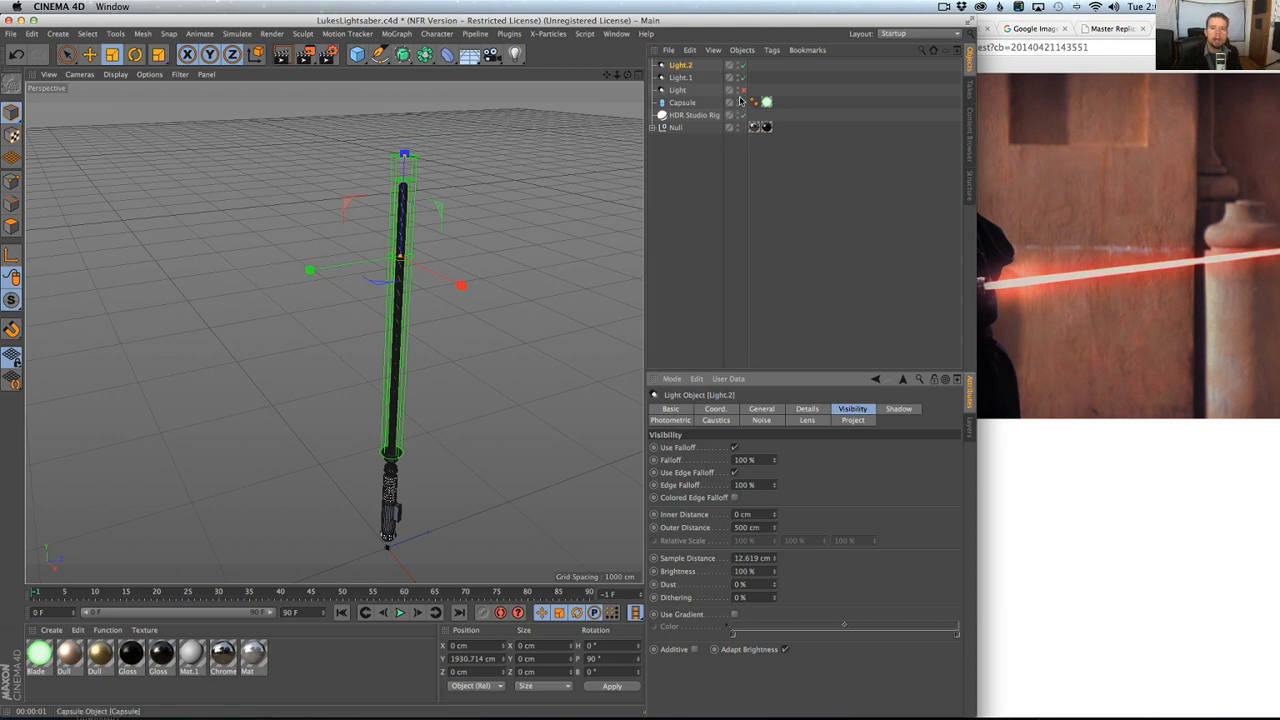
left_click(281, 54)
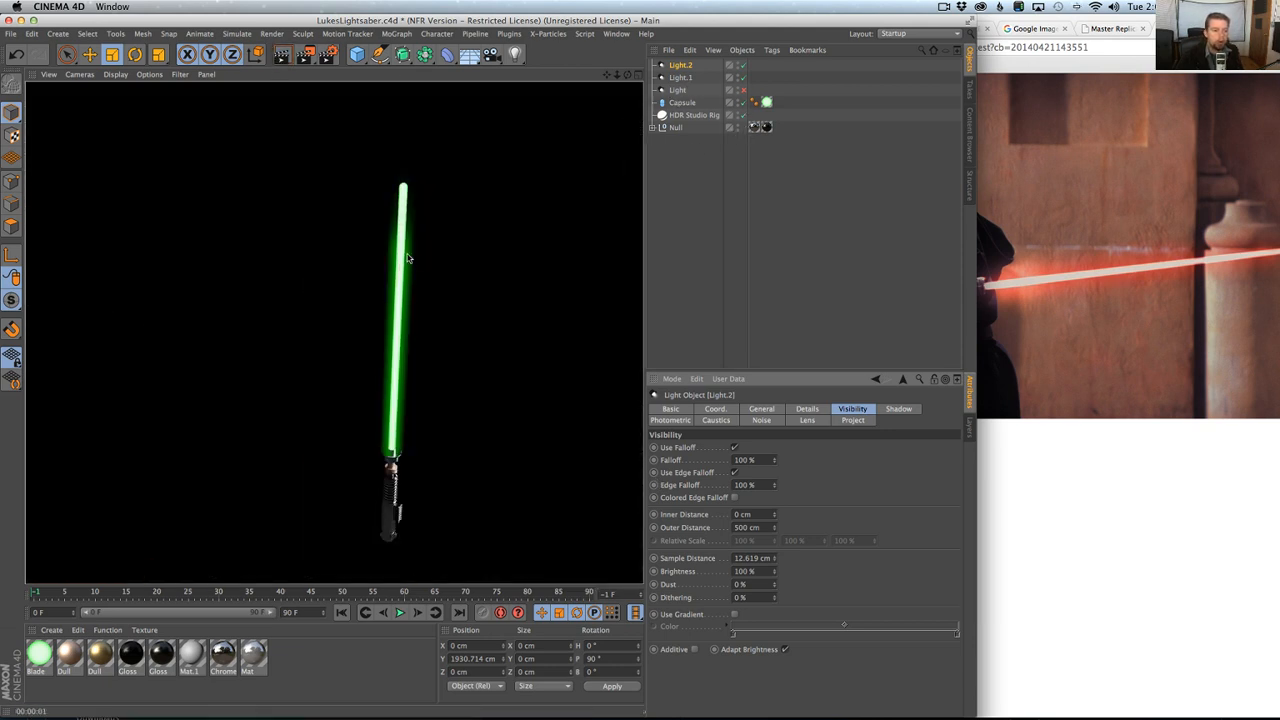
Try a longer visible Outer Distance of 641 cm on Light.2 and render the view.
left_click(684, 67)
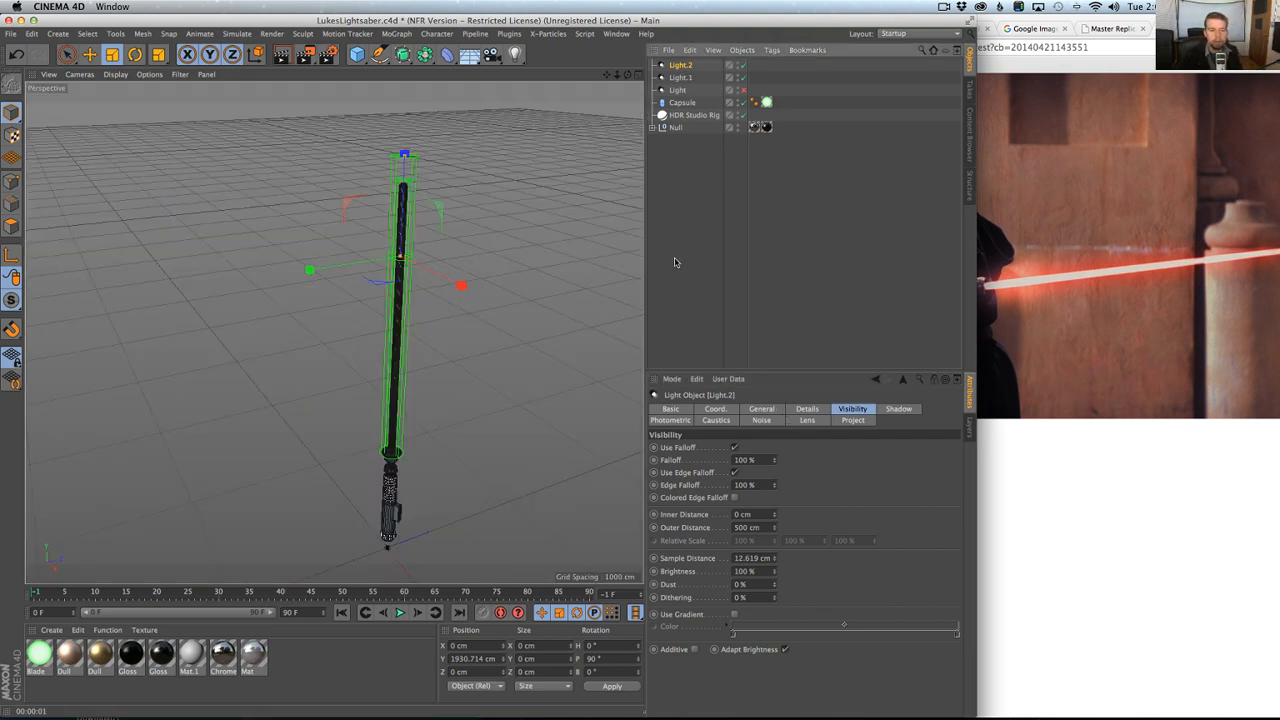
mouse_move(777, 528)
left_mouse_down()
mouse_move(777, 510)
mouse_move(777, 528)
left_mouse_up()
key("ctrl+r")
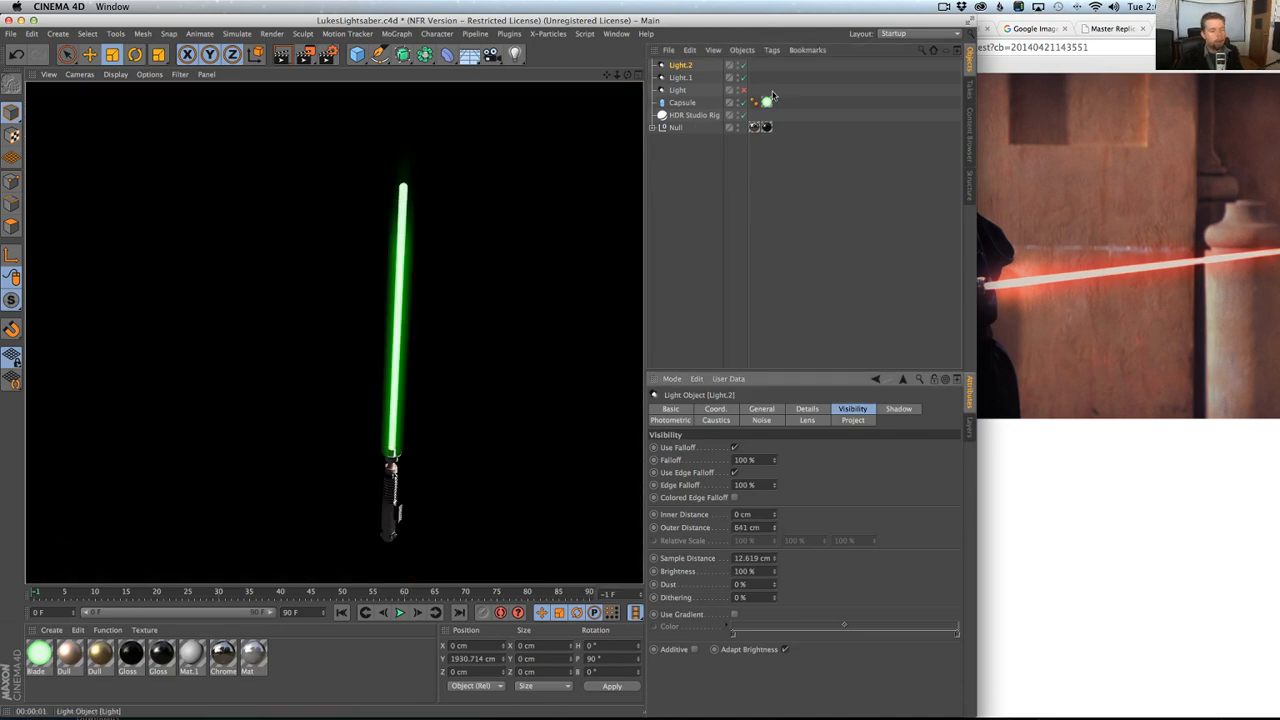
Raise Light.2 along the blade to Y 2180.714 cm and render the view.
left_click(679, 67)
key("e")
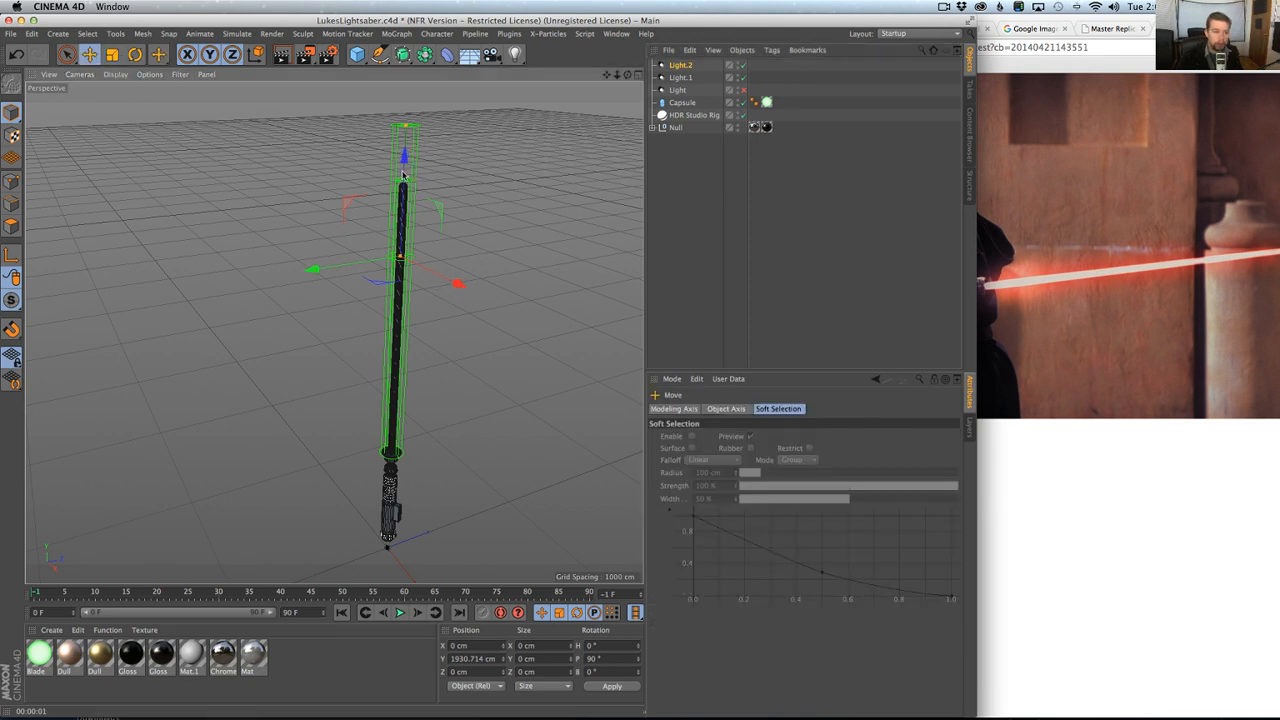
left_click_drag(409, 177, 409, 123)
key("ctrl+r")
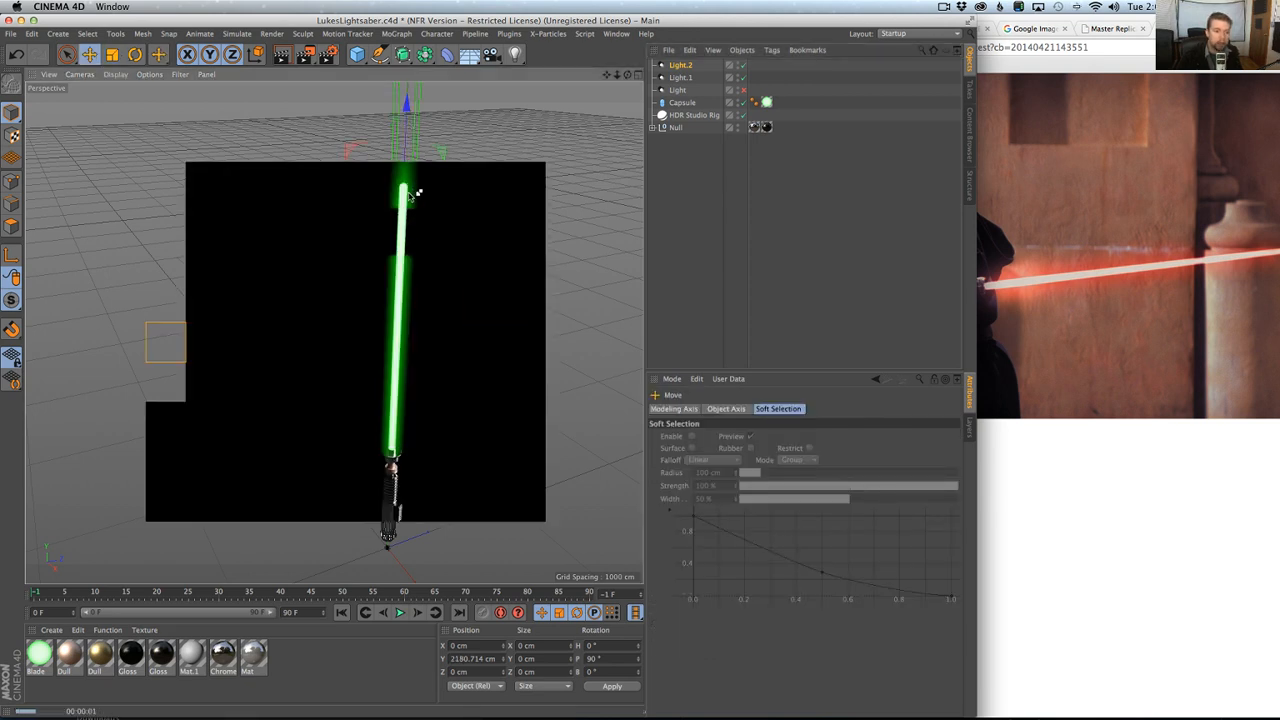
Adjust Light.2's Outer Distance, testing 290 cm and settling on 330 cm, and render the view after each change.
left_click(681, 65)
left_click_drag(775, 530, 775, 575)
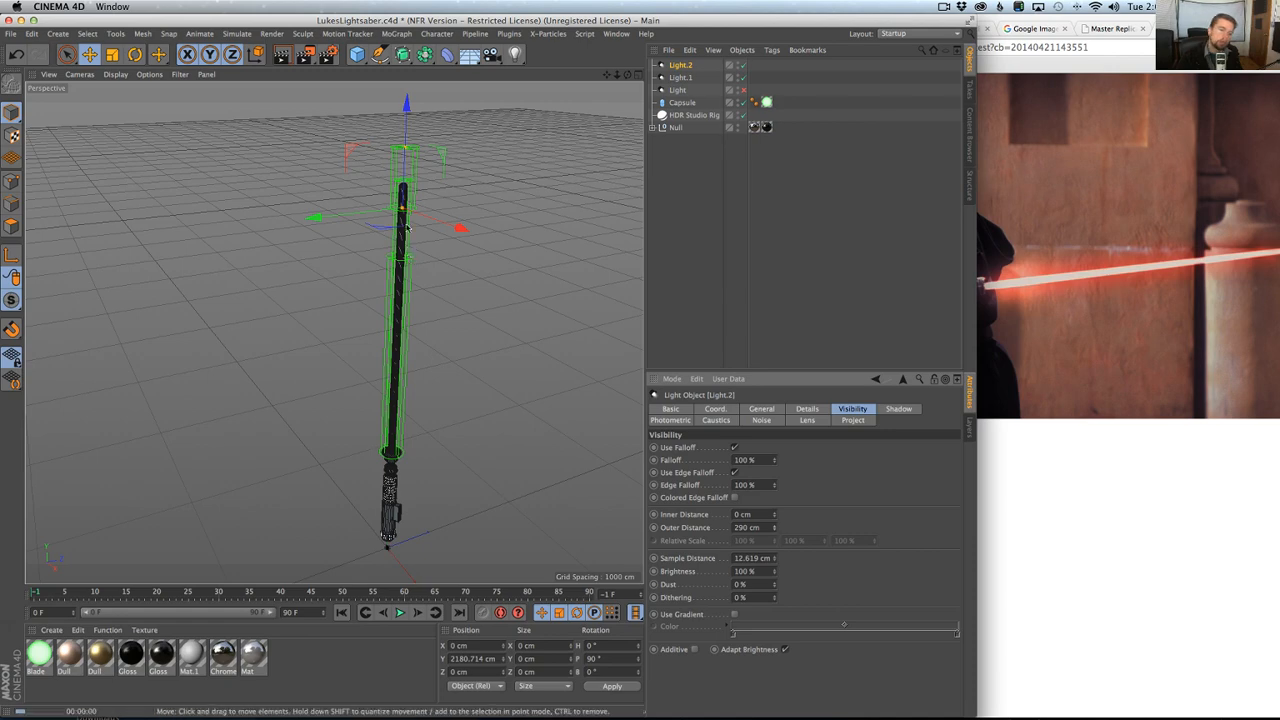
key("super+r")
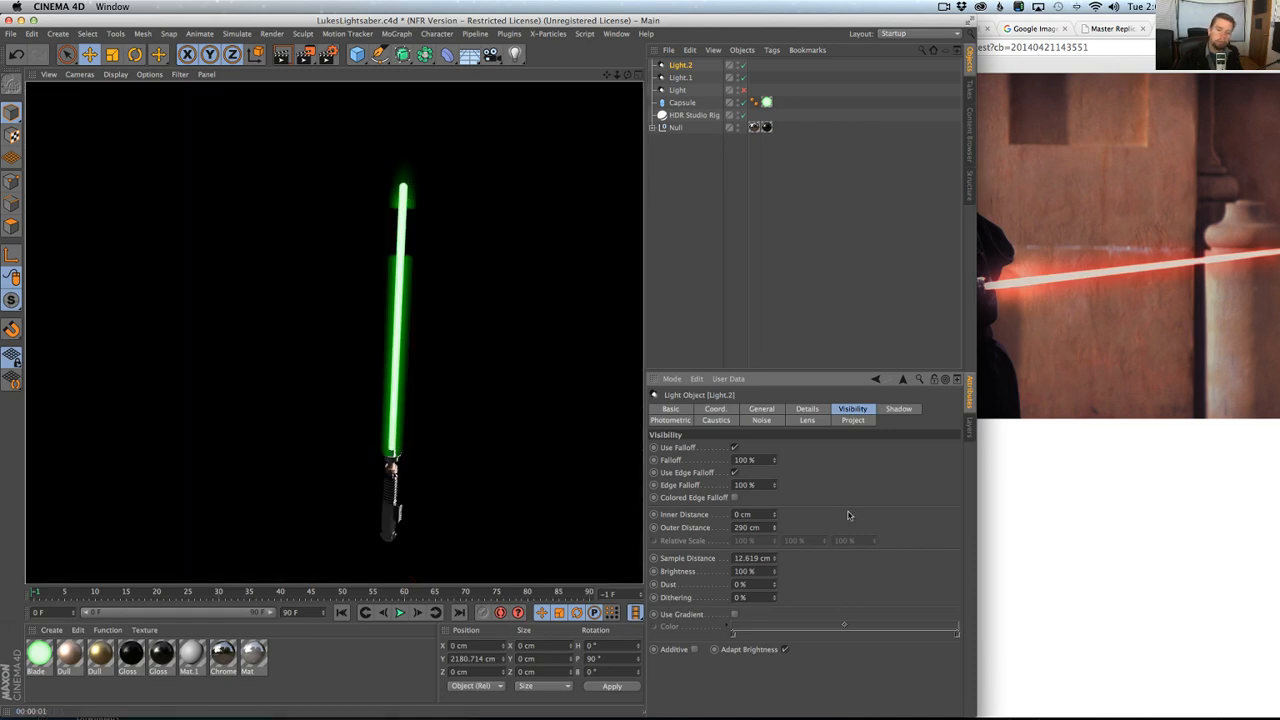
left_click_drag(775, 530, 775, 524)
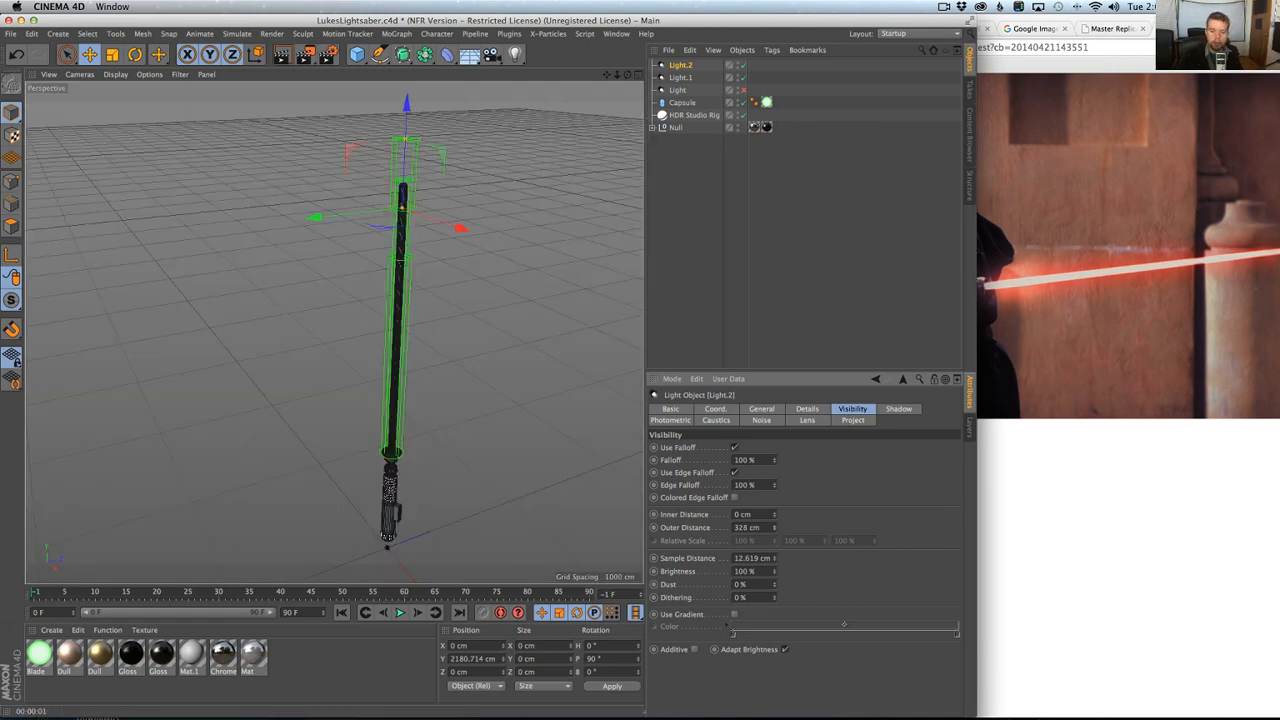
key("super+r")
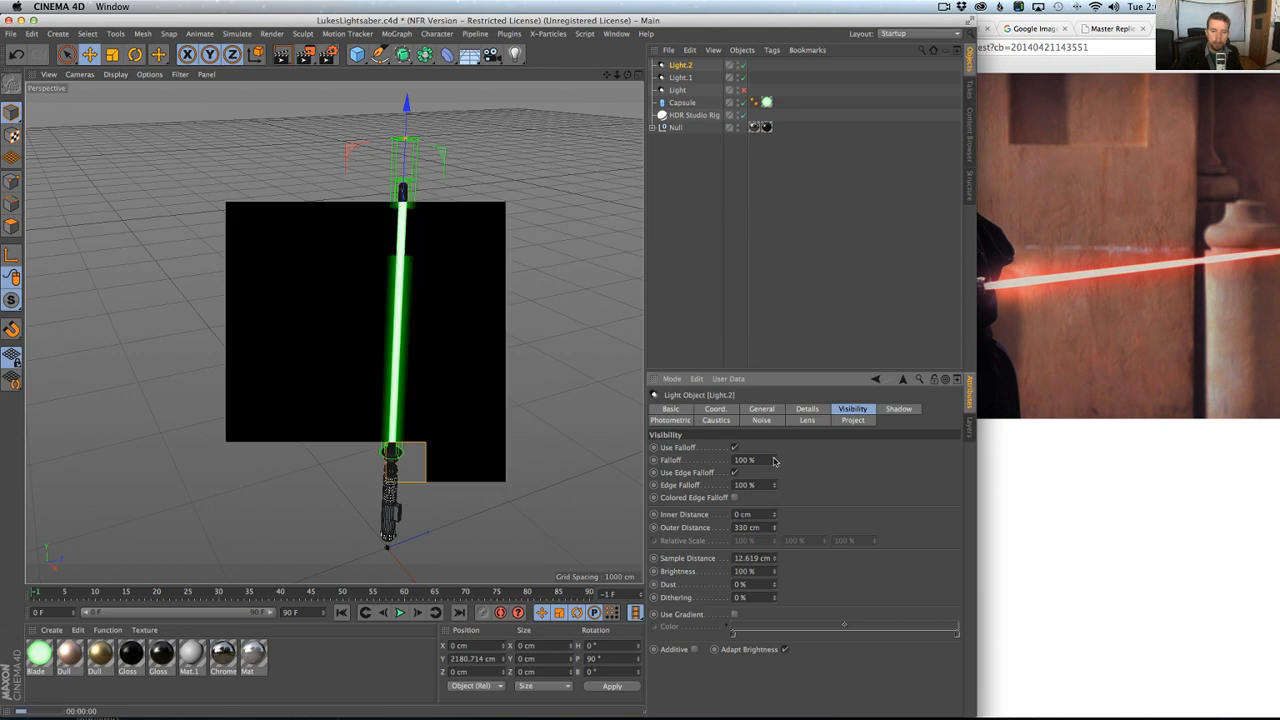
Set Light.2's visible Falloff to 0%, then lower the light to Y 2080.714 cm and render the view.
left_click_drag(775, 461, 775, 560)
key("super+r")
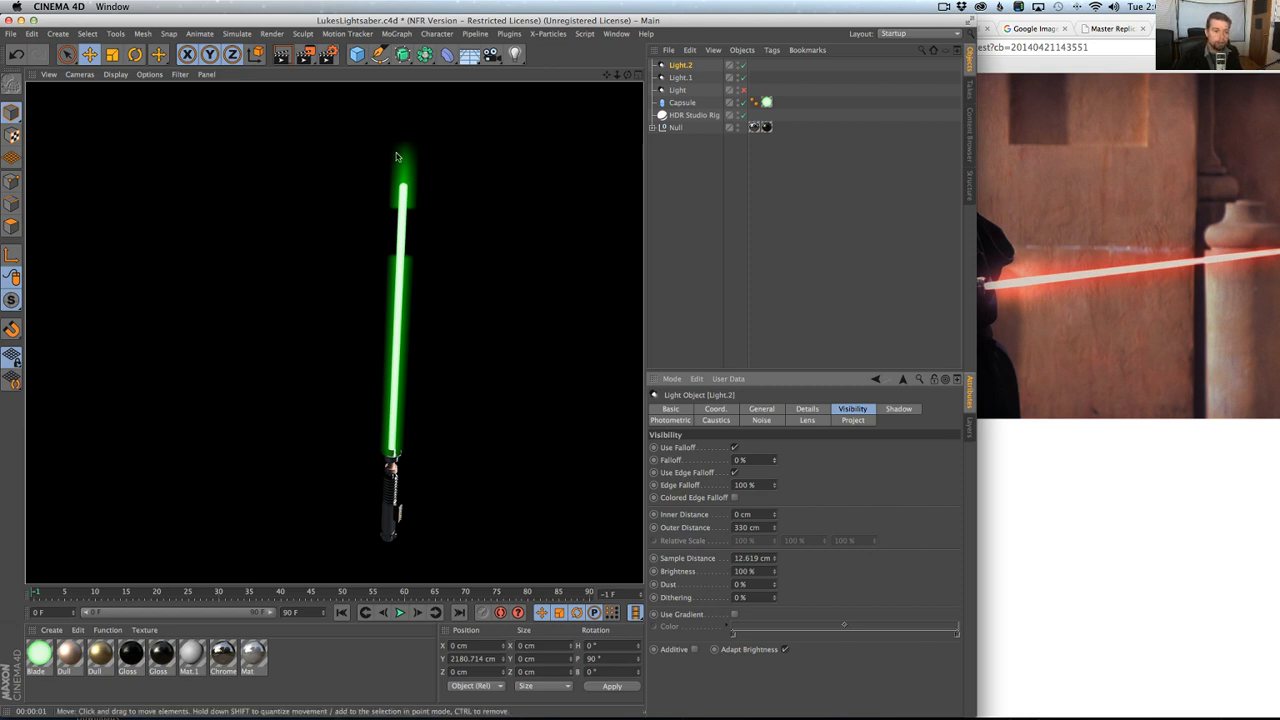
left_click(683, 66)
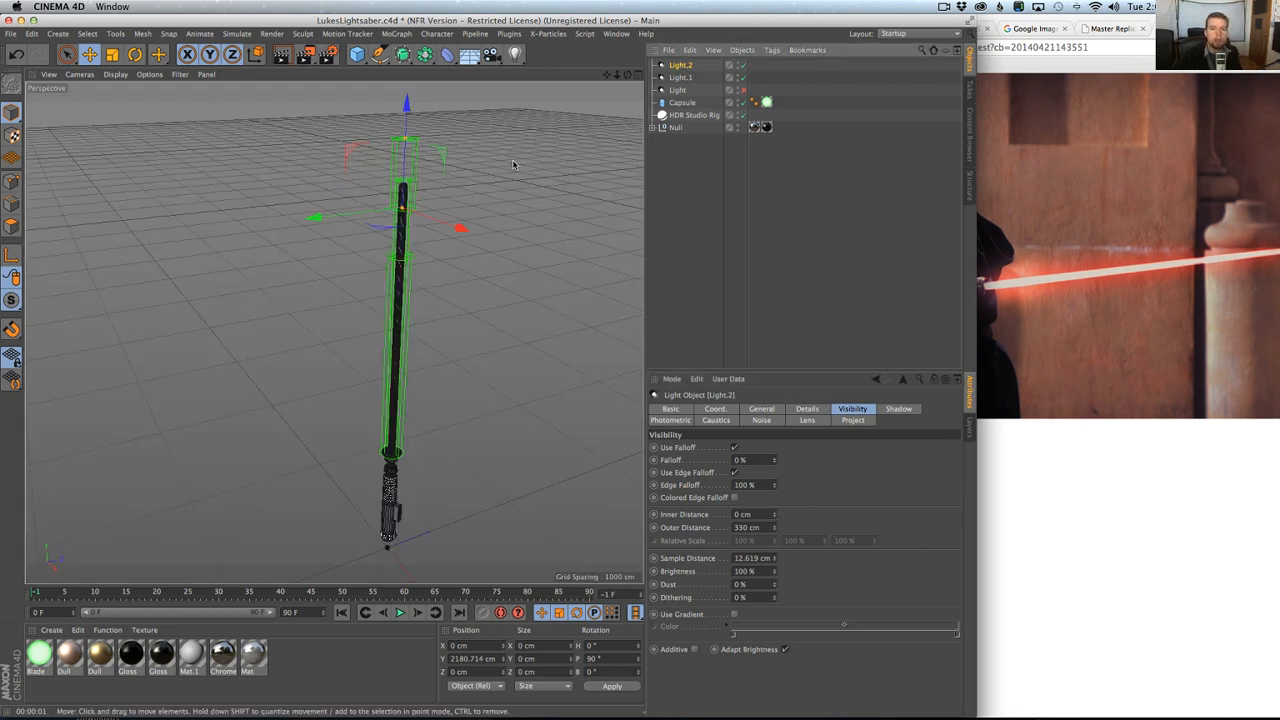
left_click_drag(405, 135, 418, 135)
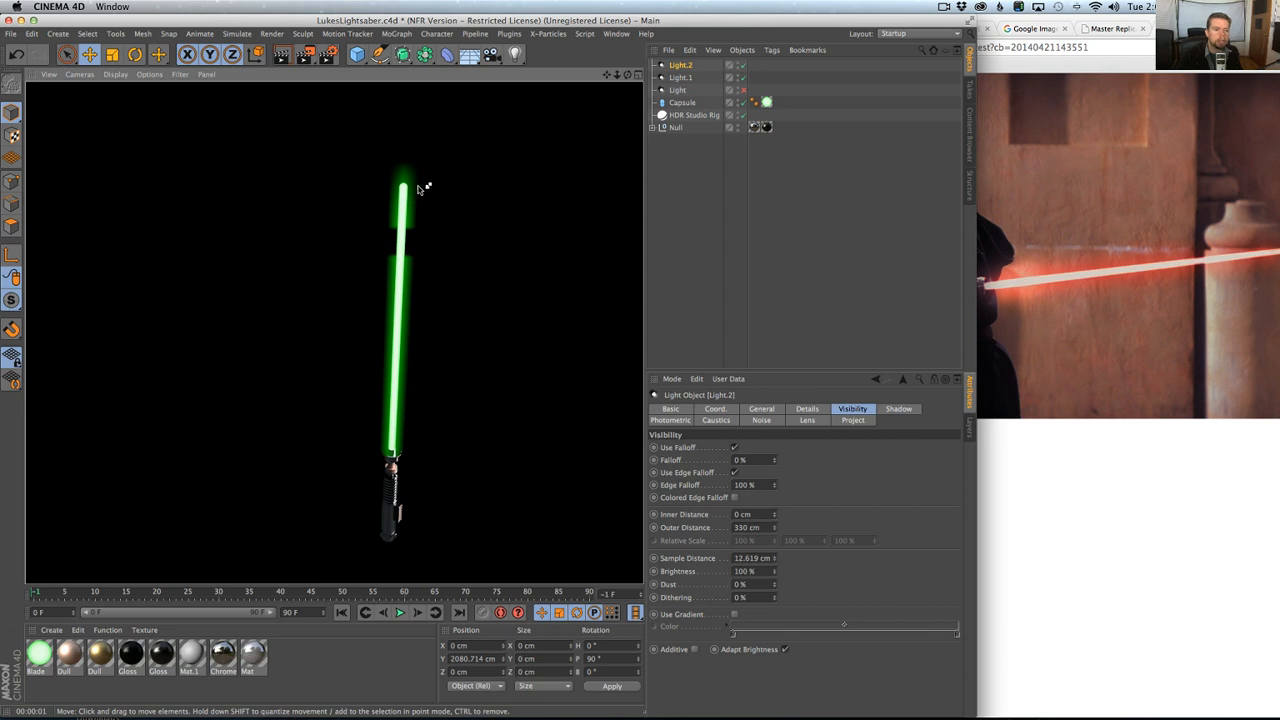
Extend Light.1's Outer Distance by 150 cm to 1350 cm and render the view.
left_click(682, 77)
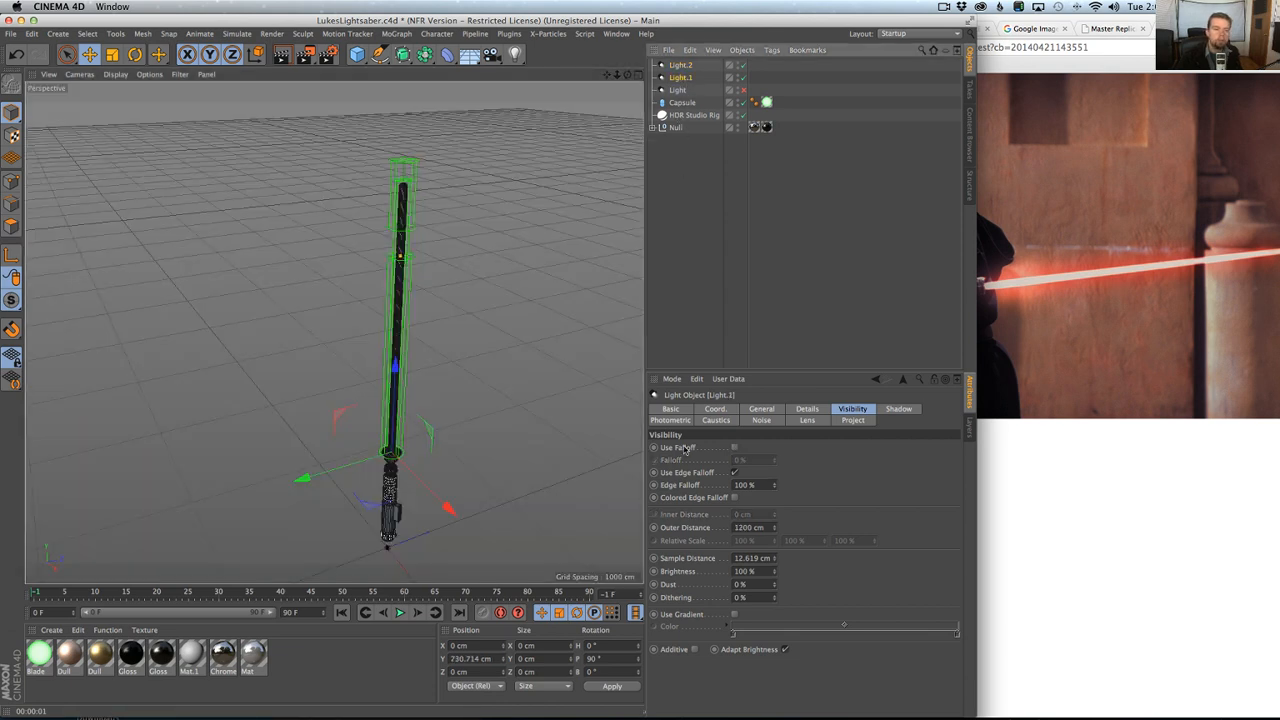
left_click(764, 527)
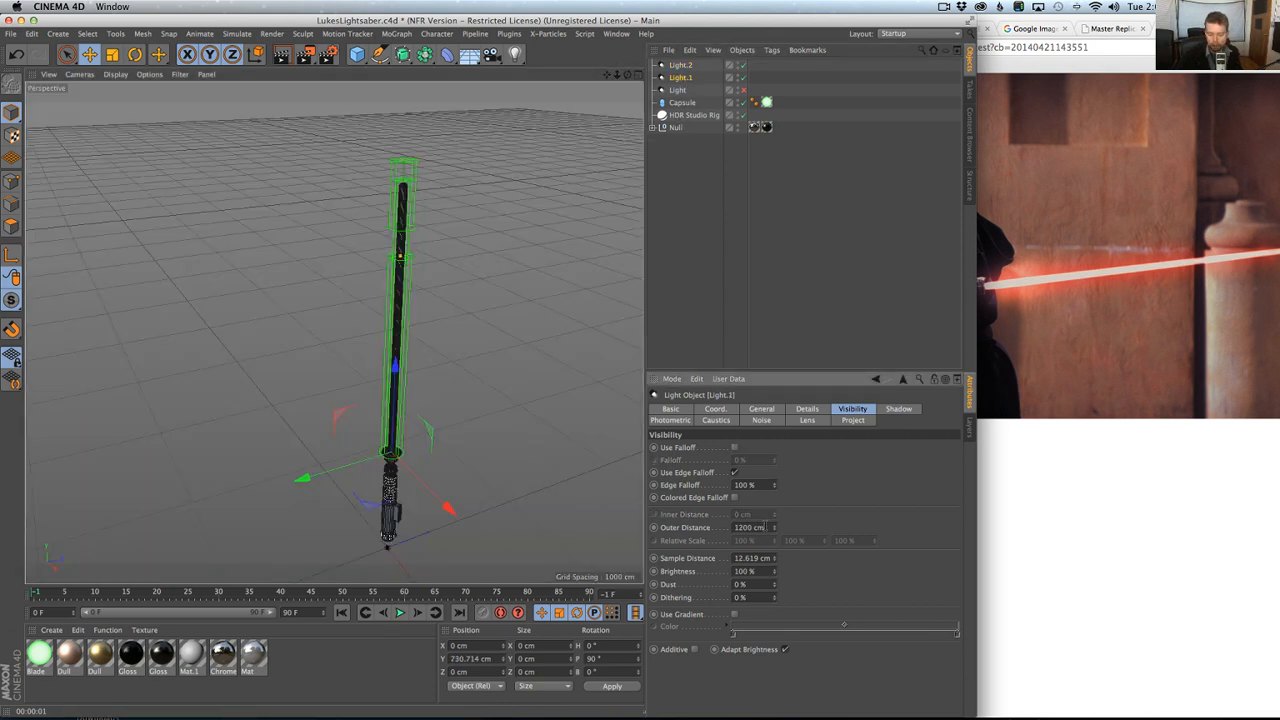
type("+150")
key("Return")
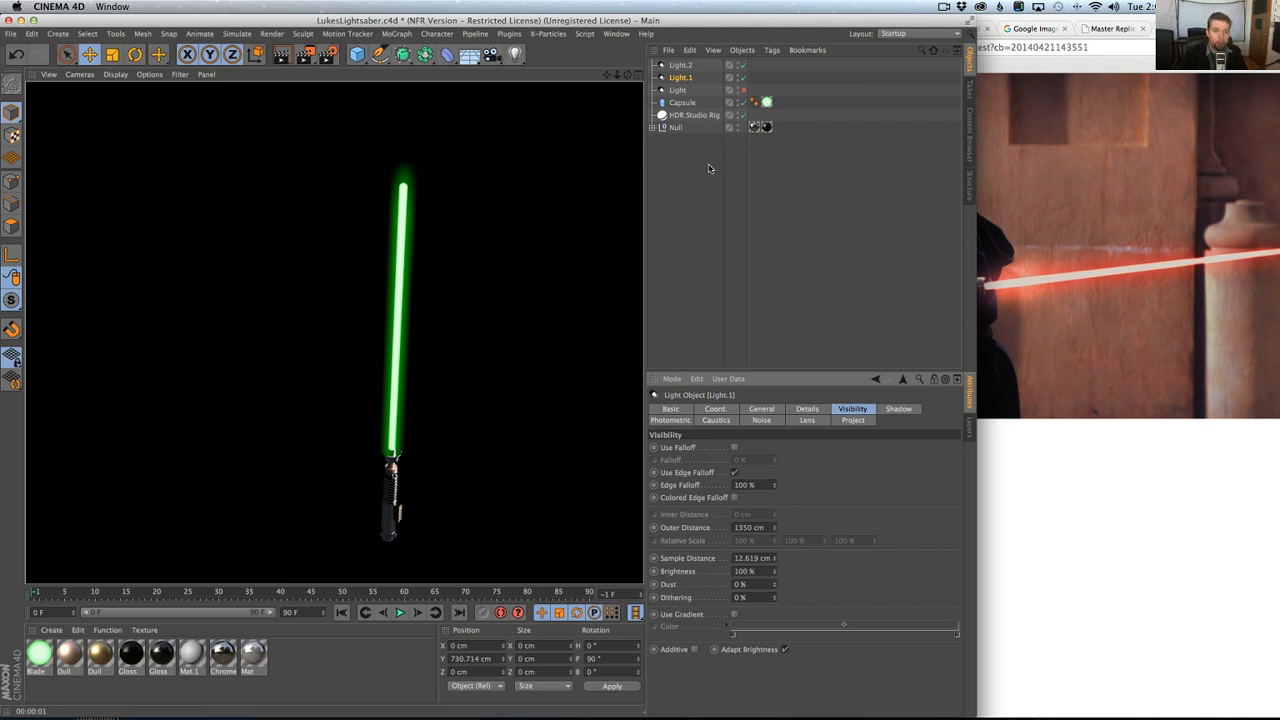
Delete the original disabled light, keeping Light.1 and Light.2.
left_click(682, 84)
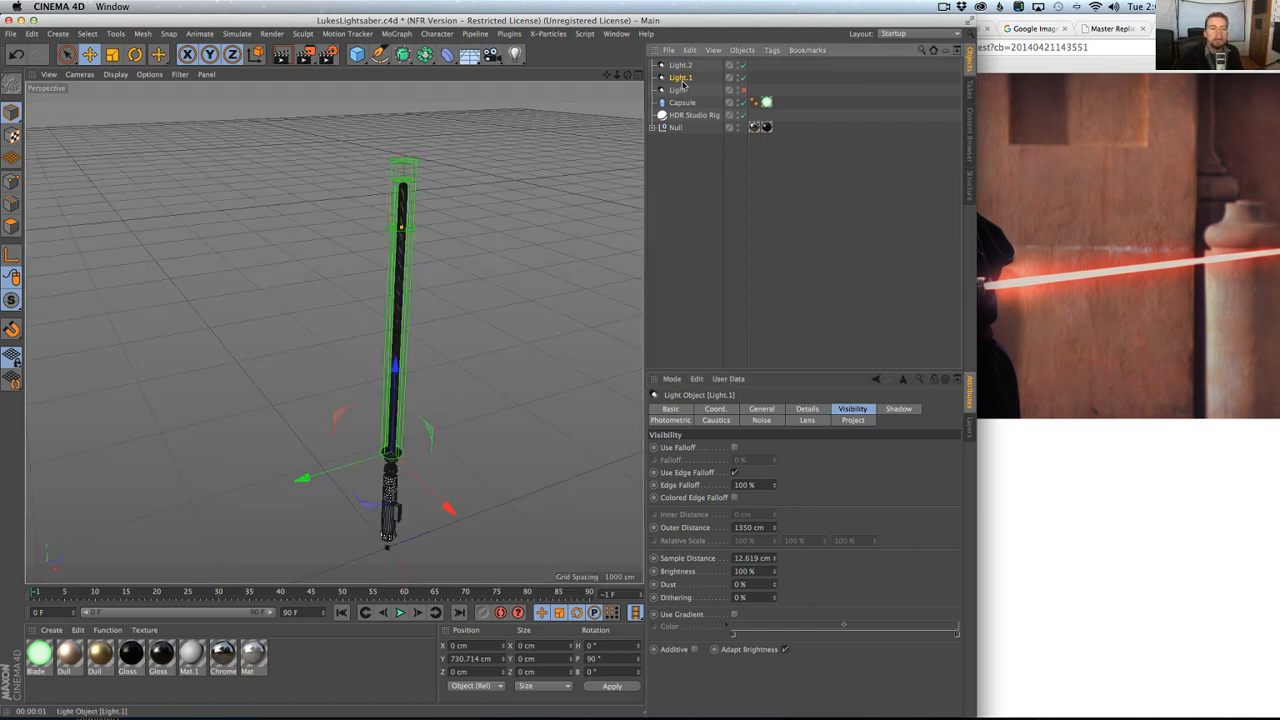
left_click(683, 68)
left_click(682, 79)
left_click(677, 89)
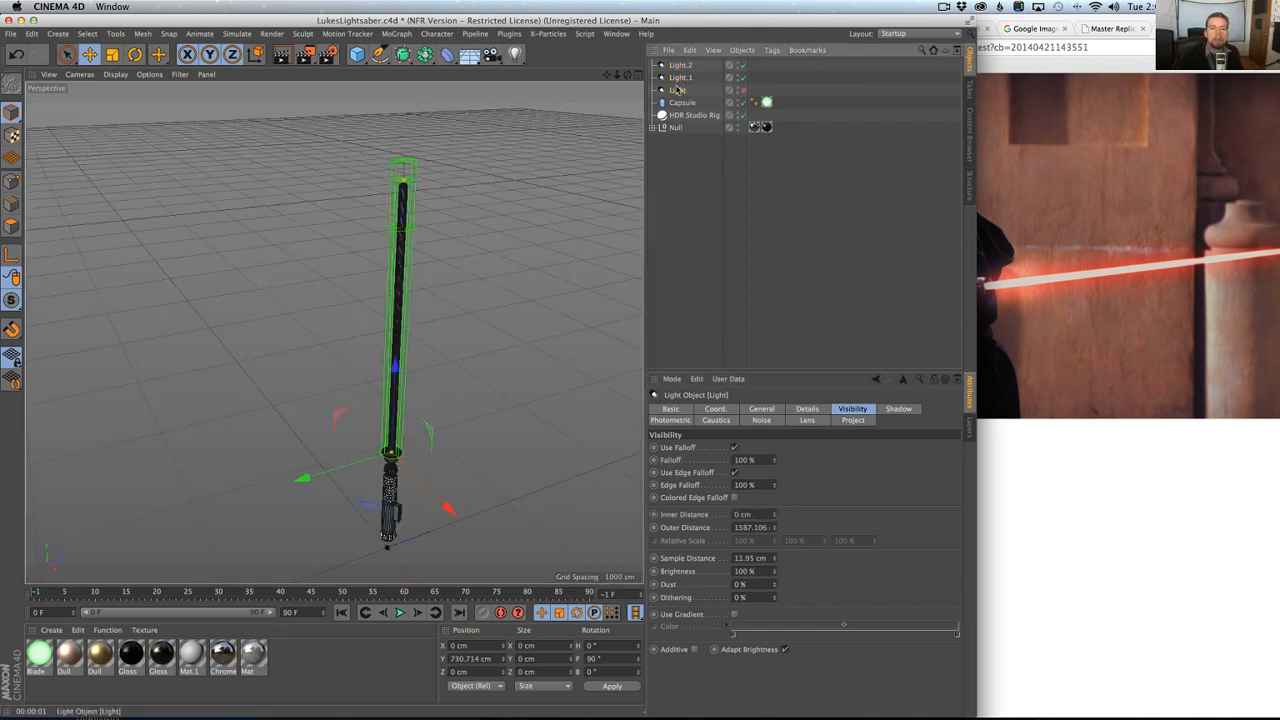
key("Delete")
Try a wider glow by duplicating Light.1 and giving the copy a 1674 cm Outer Distance and 132.477 cm Outer Radius.
left_click(681, 80)
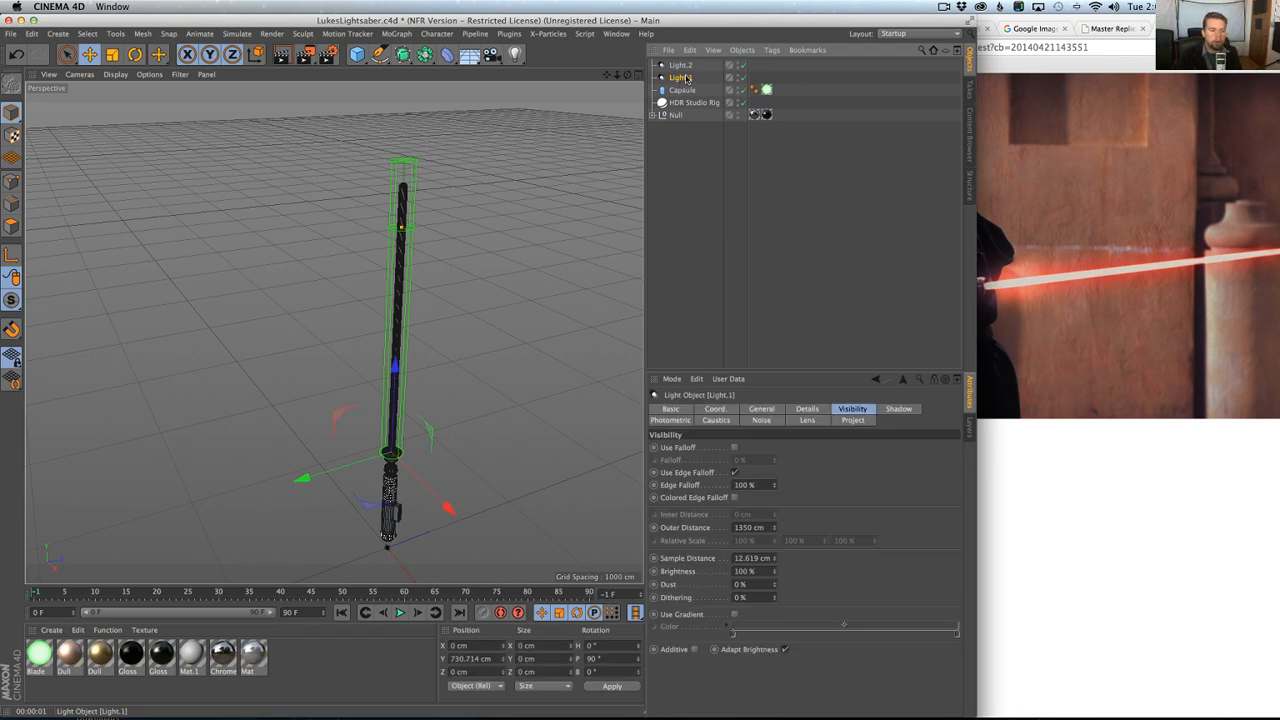
left_click_drag(686, 79, 685, 86)
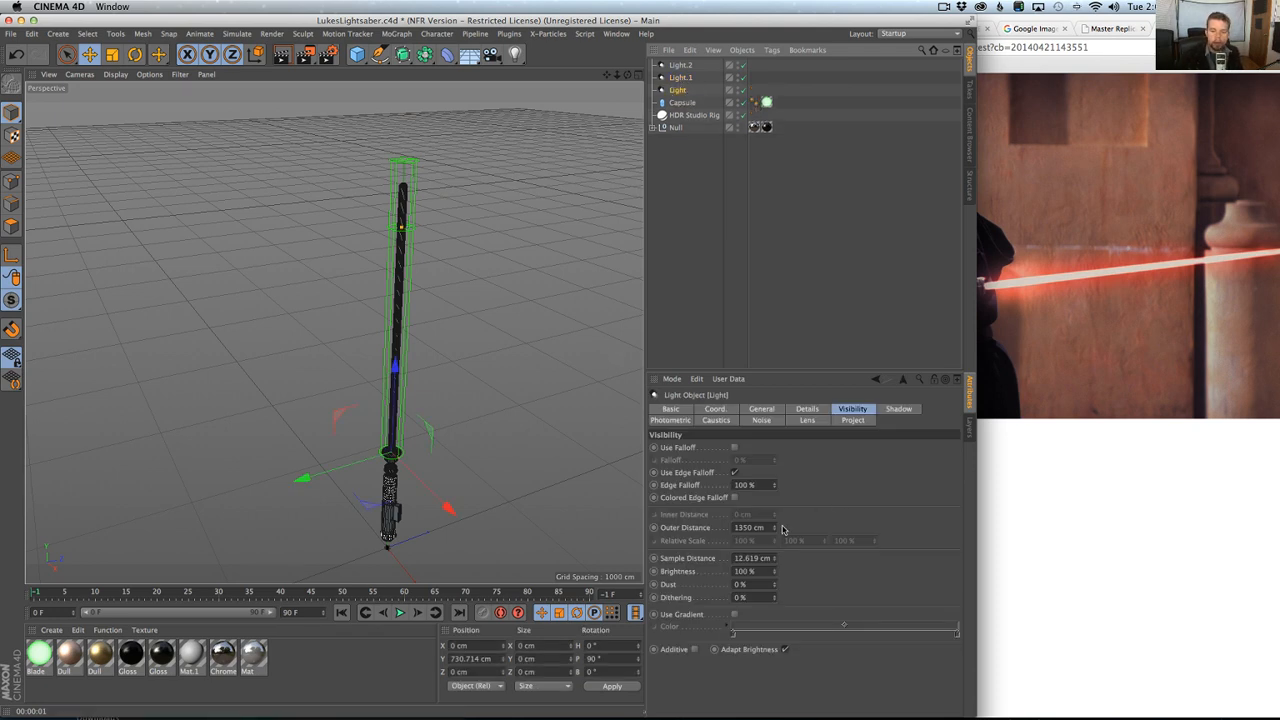
left_click_drag(774, 527, 774, 490)
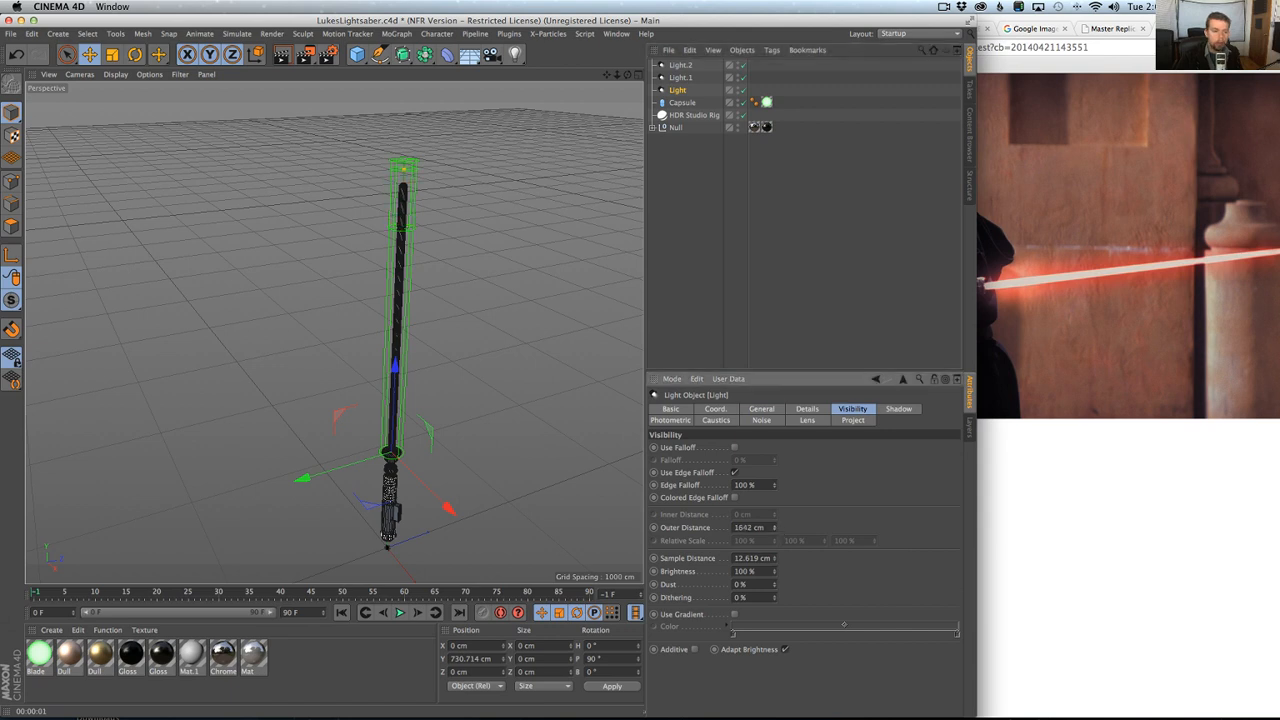
left_click(806, 409)
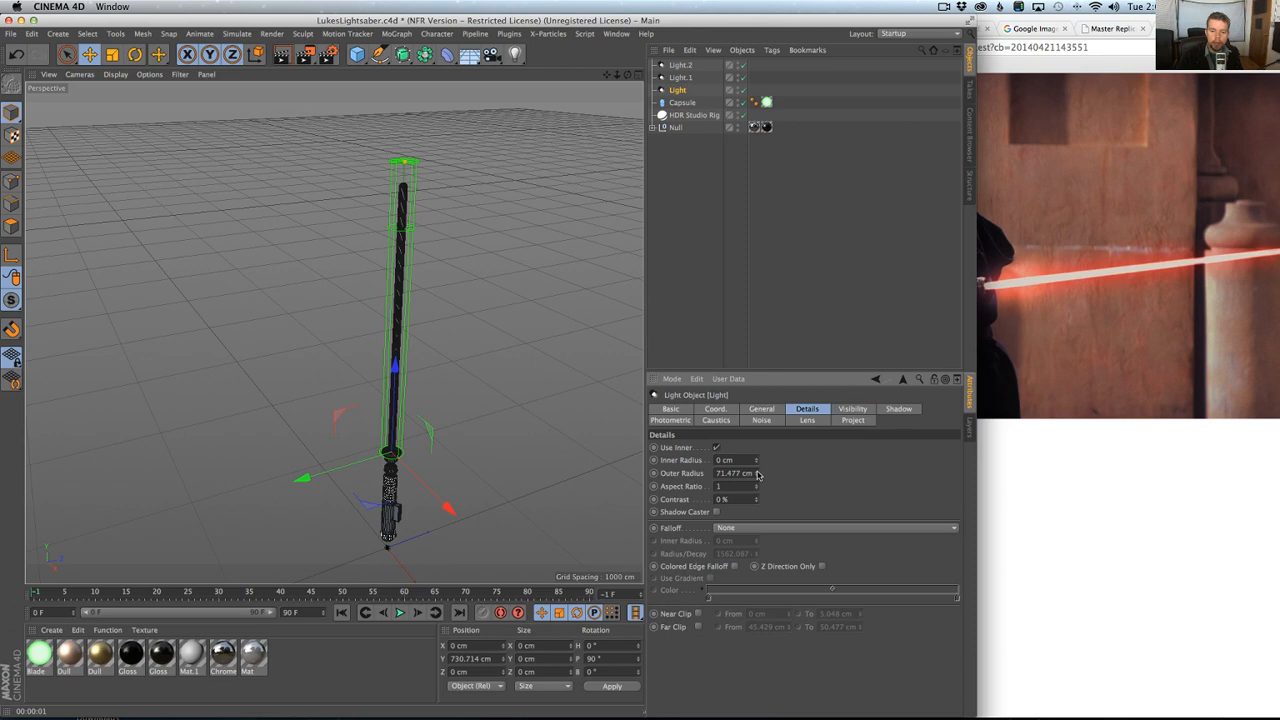
left_click_drag(757, 474, 790, 388)
Test the wide glow copy in renders at 50%, 15% and 14% Intensity, then delete that light.
left_click(770, 409)
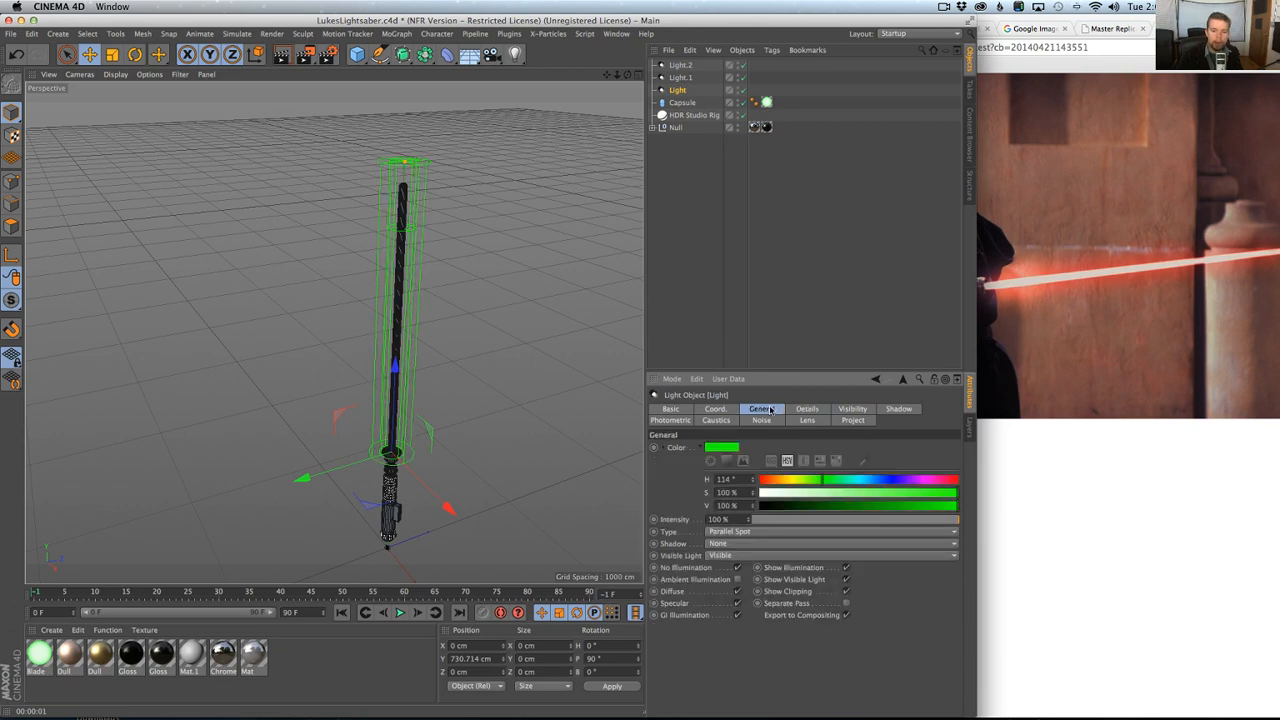
left_click(858, 521)
key("super+r")
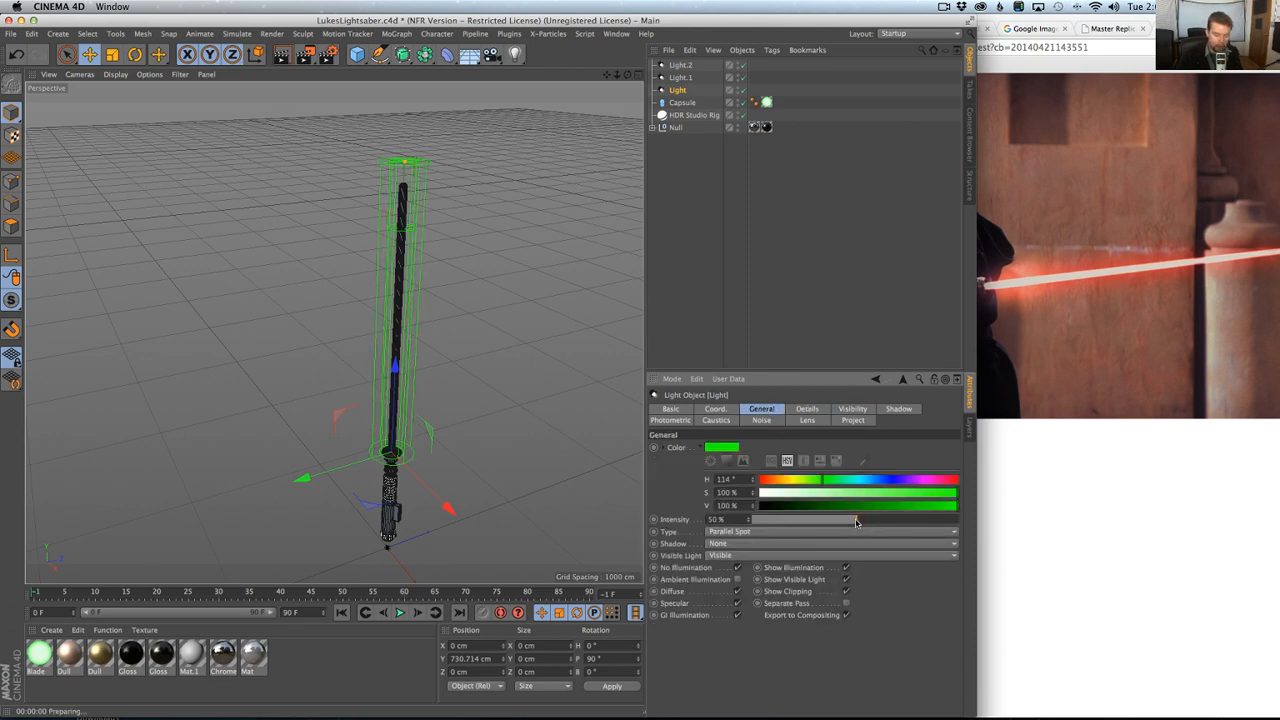
left_click(773, 520)
key("super+r")
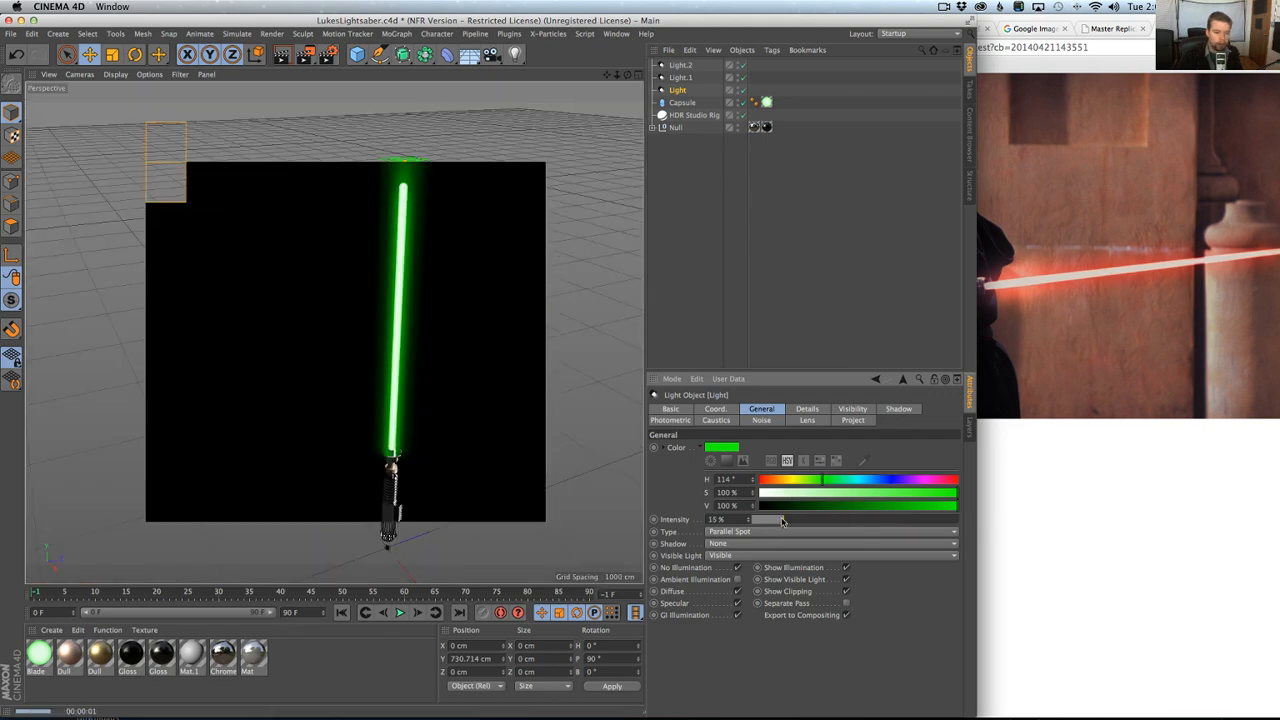
left_click(771, 521)
key("super+r")
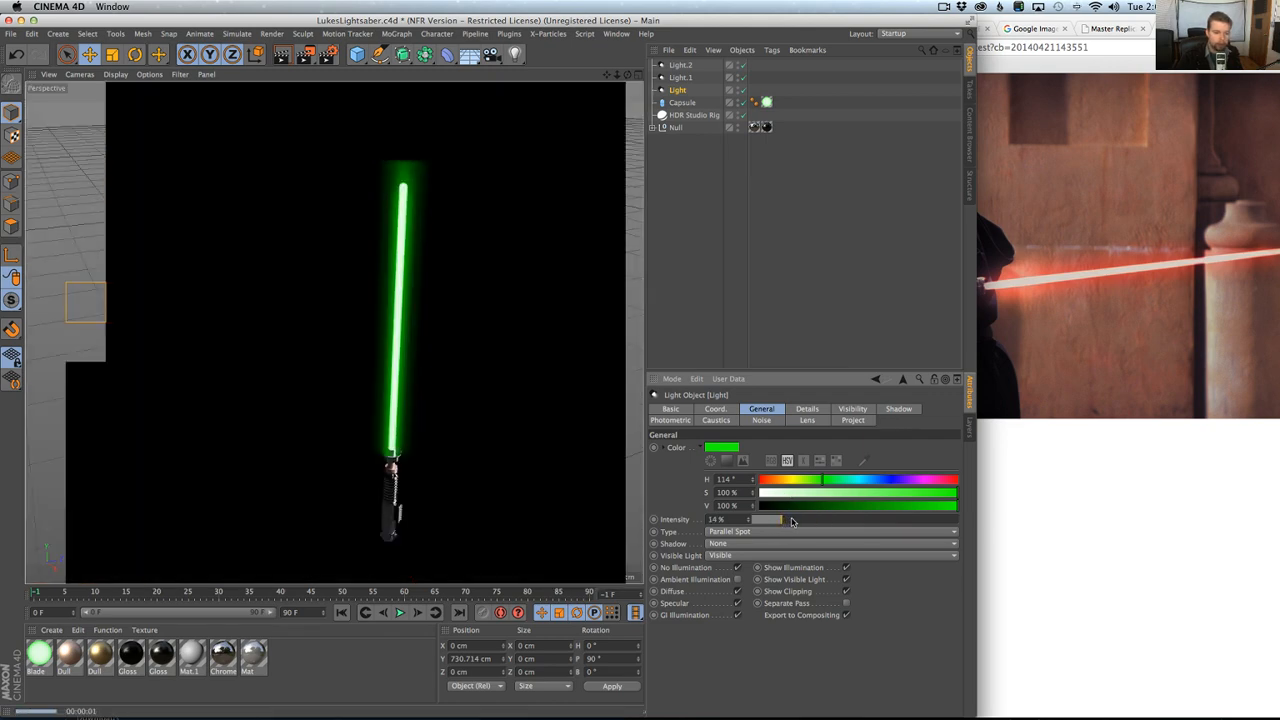
left_click(807, 409)
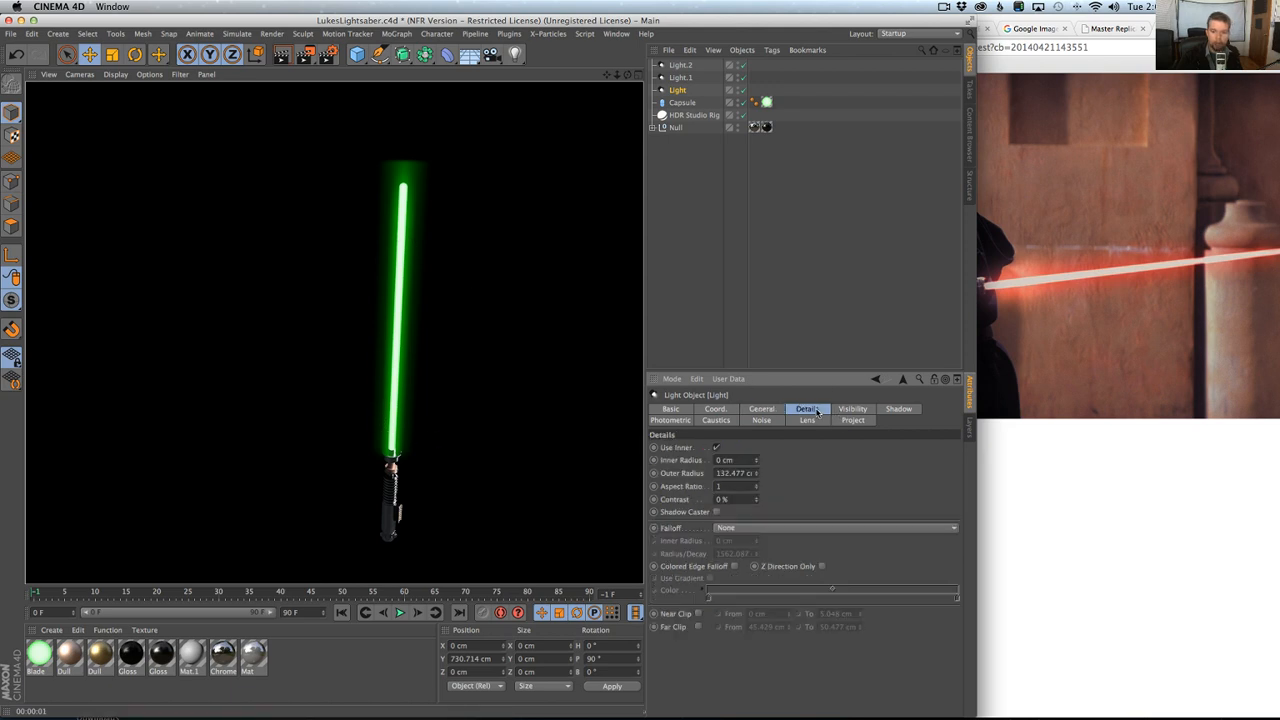
key("Delete")
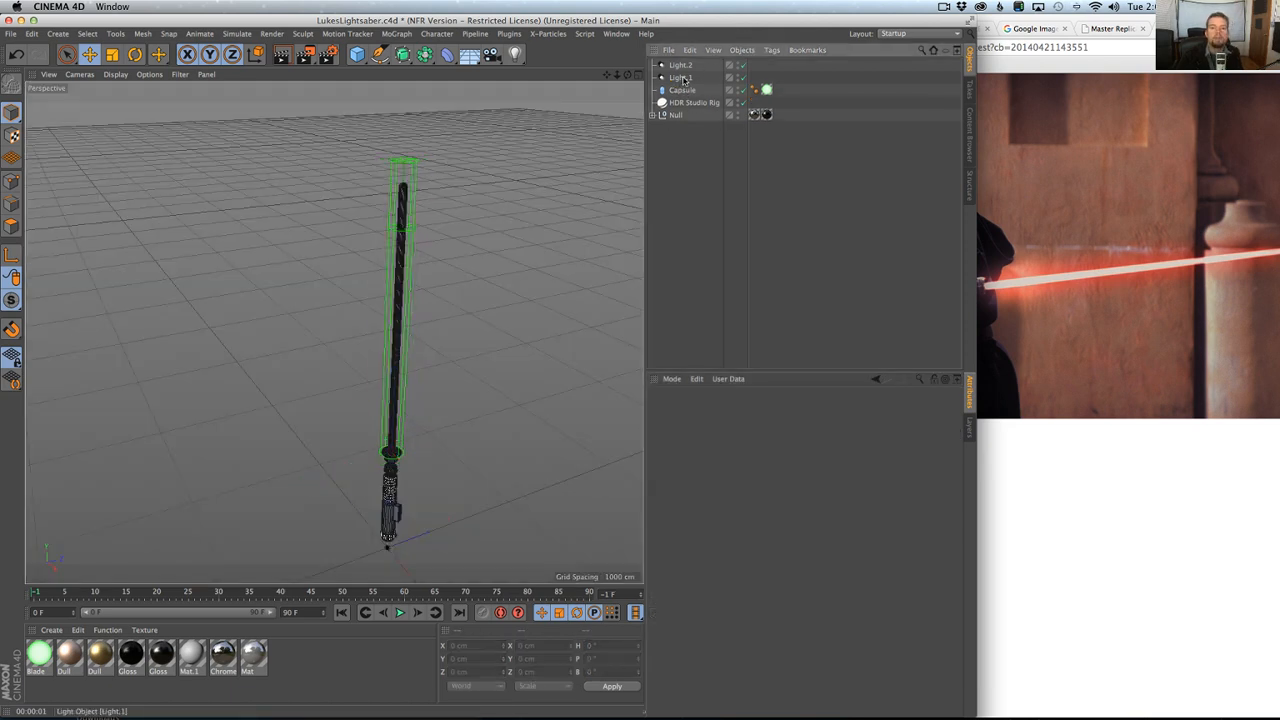
Duplicate Light.1 and Light.2 together to form a second pair of blade glow lights.
left_click(680, 65)
left_click(680, 77, "shift")
key("super+c")
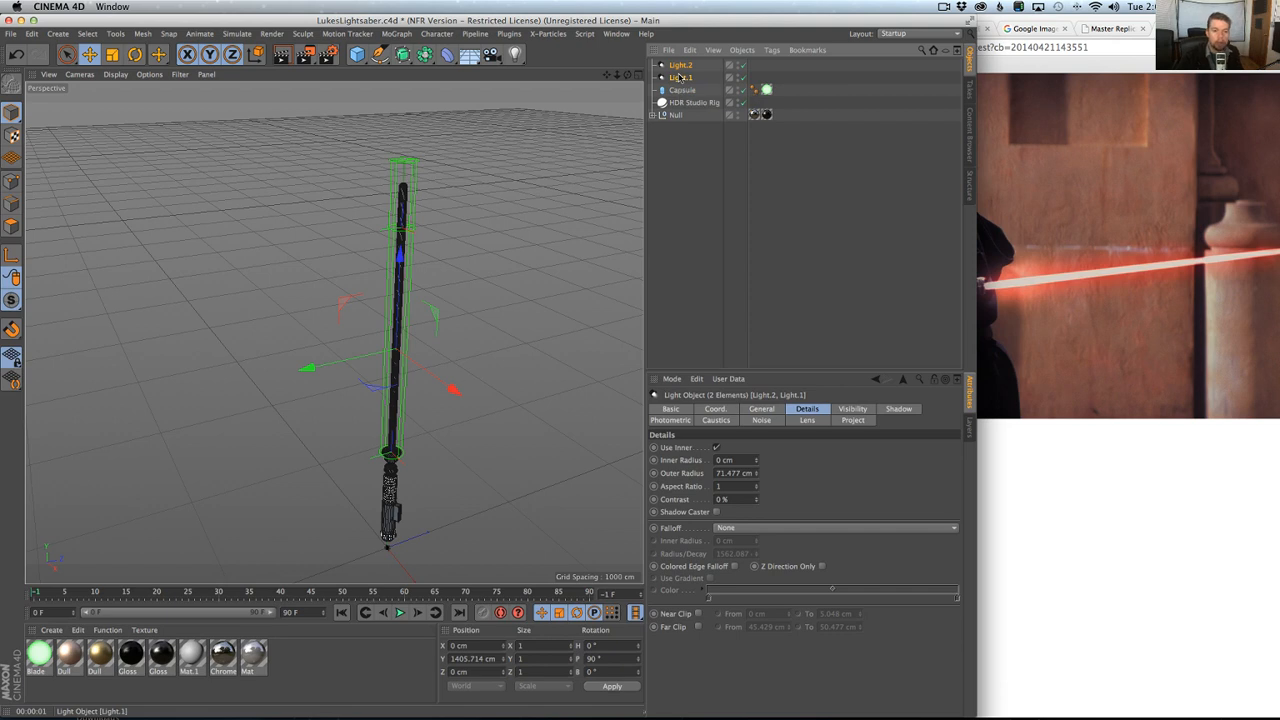
key("super+v")
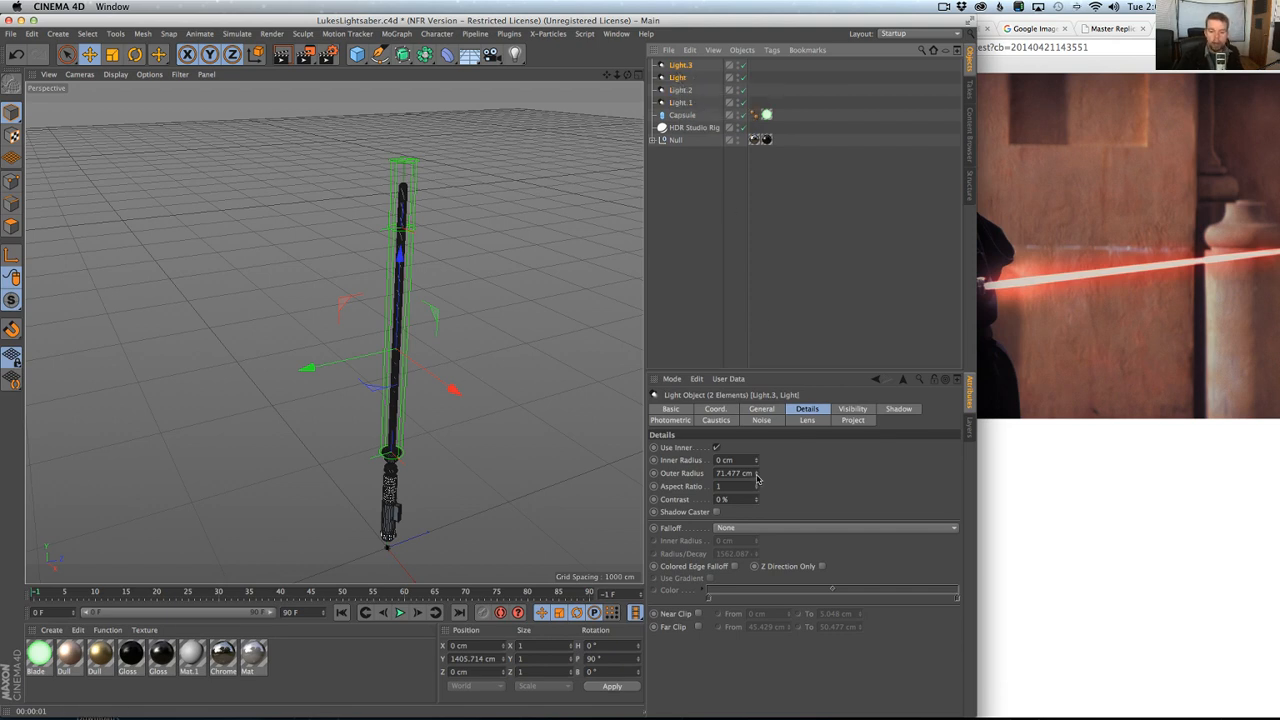
Widen the Outer Radius of both new lights, reduce their Intensity to 27% and render the view.
left_click_drag(757, 477, 828, 385)
left_click(766, 408)
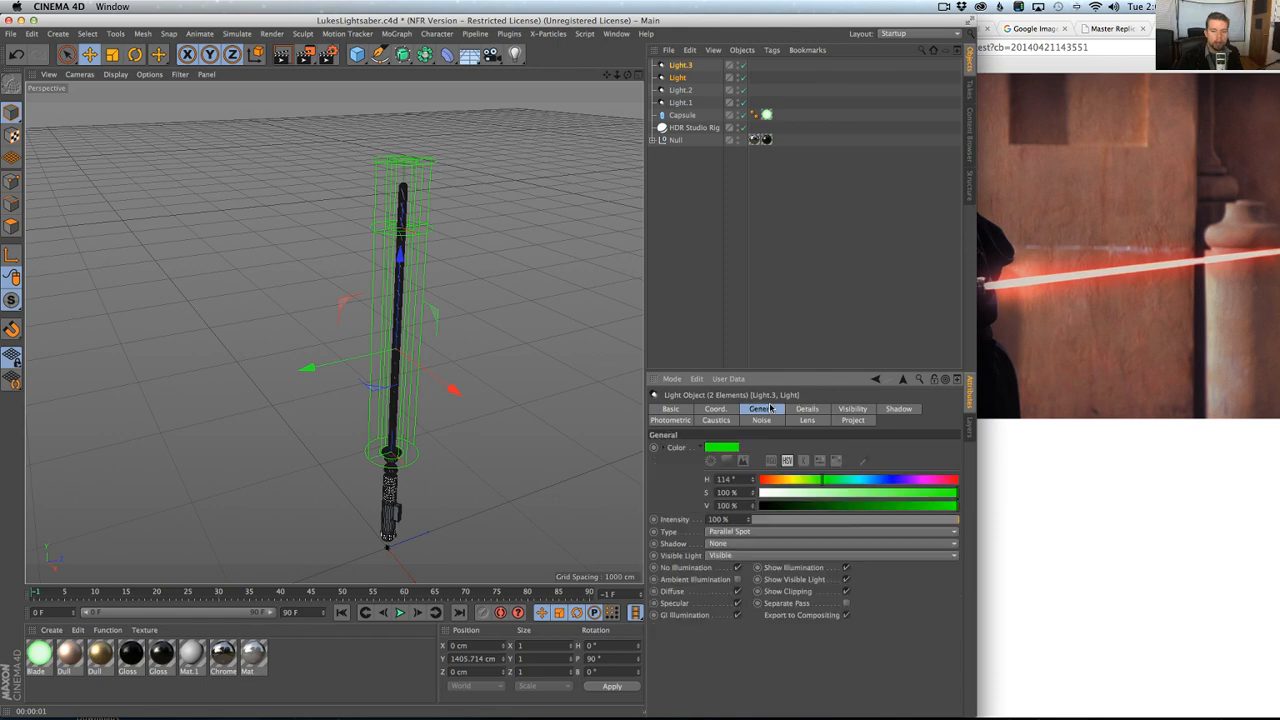
left_click(810, 521)
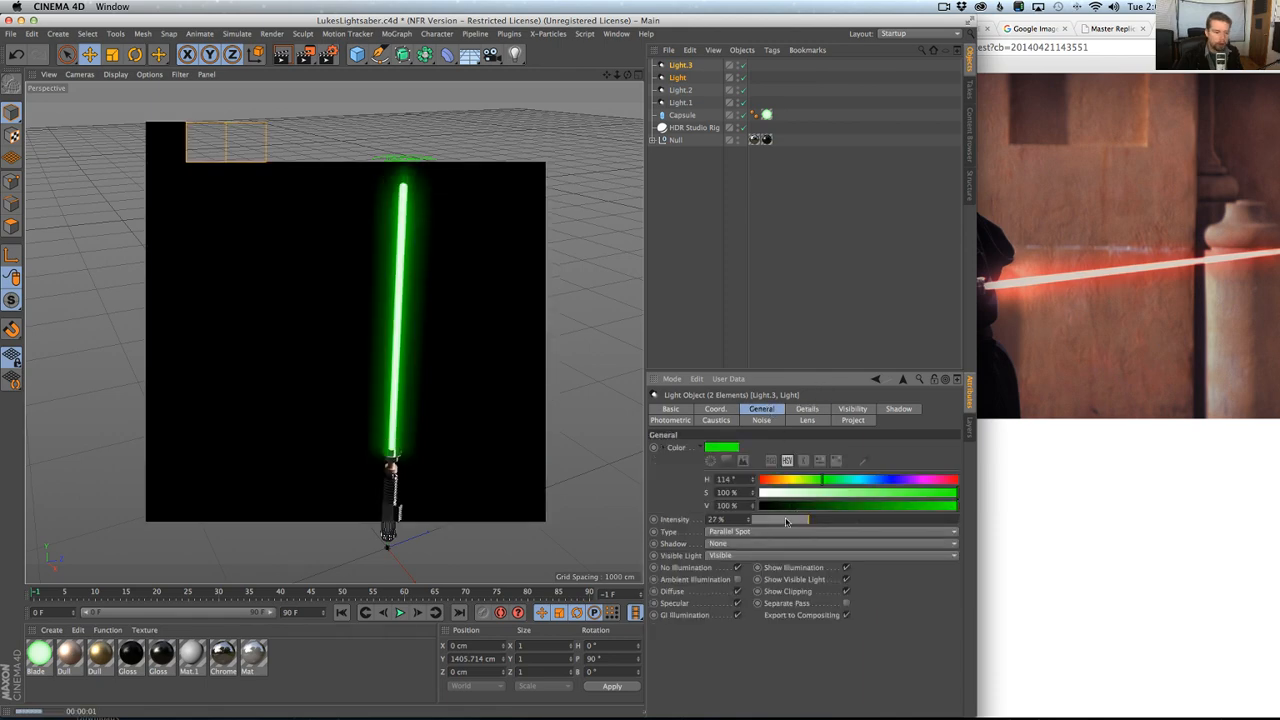
Reduce the Intensity of the selected outer glow lights, Light.3 and Light, to 13% and render the view.
left_click_drag(795, 519, 778, 519)
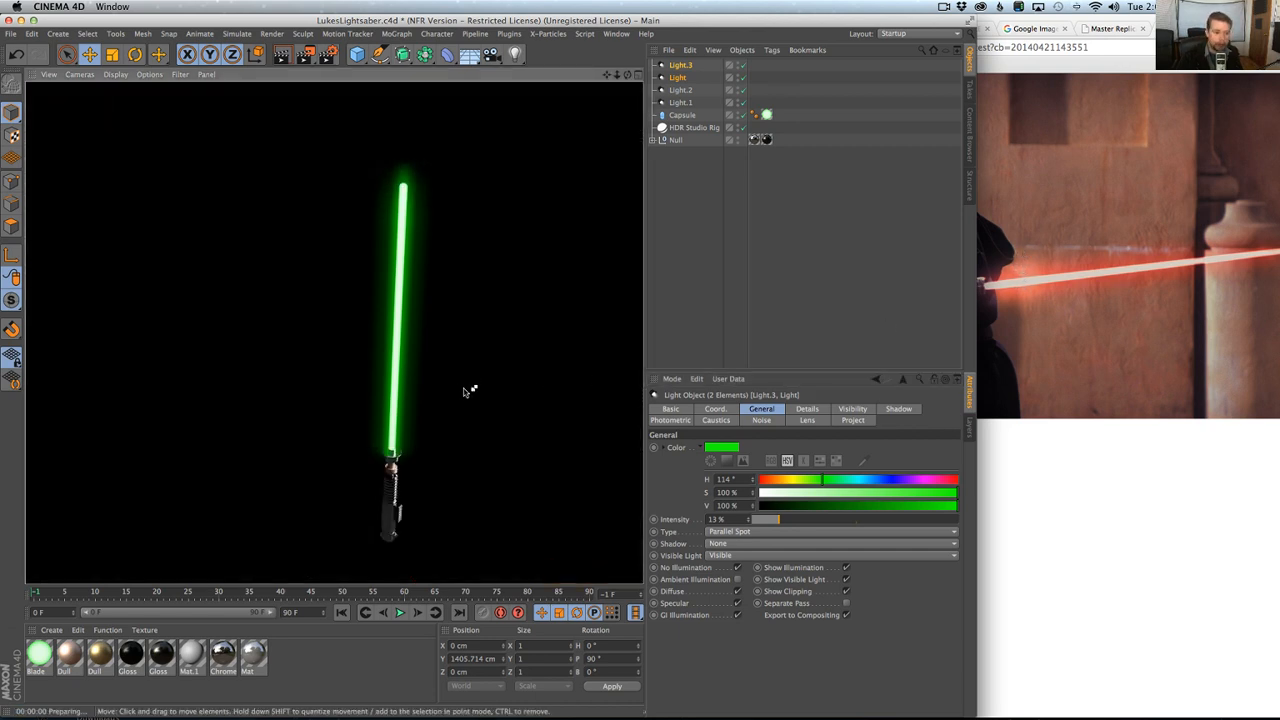
key("super+r")
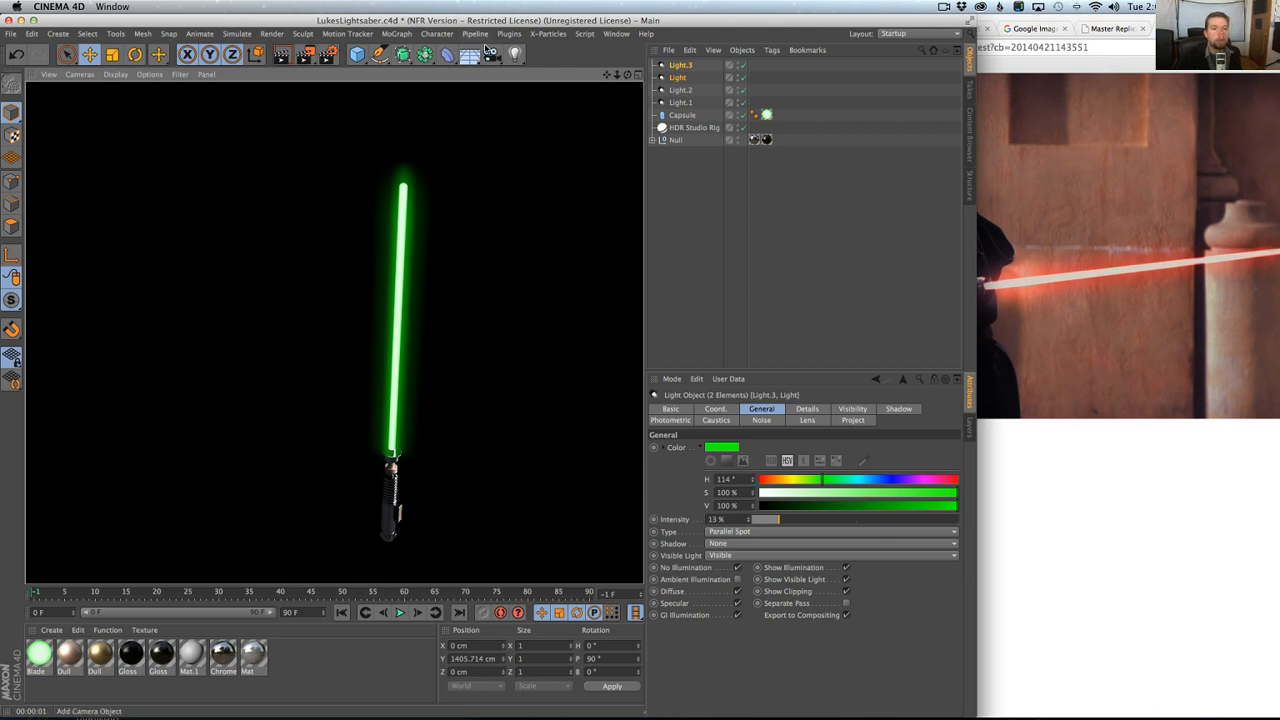
Add a new default light and raise it along the blade to about 1195 cm on Y.
left_click_drag(515, 54, 579, 75)
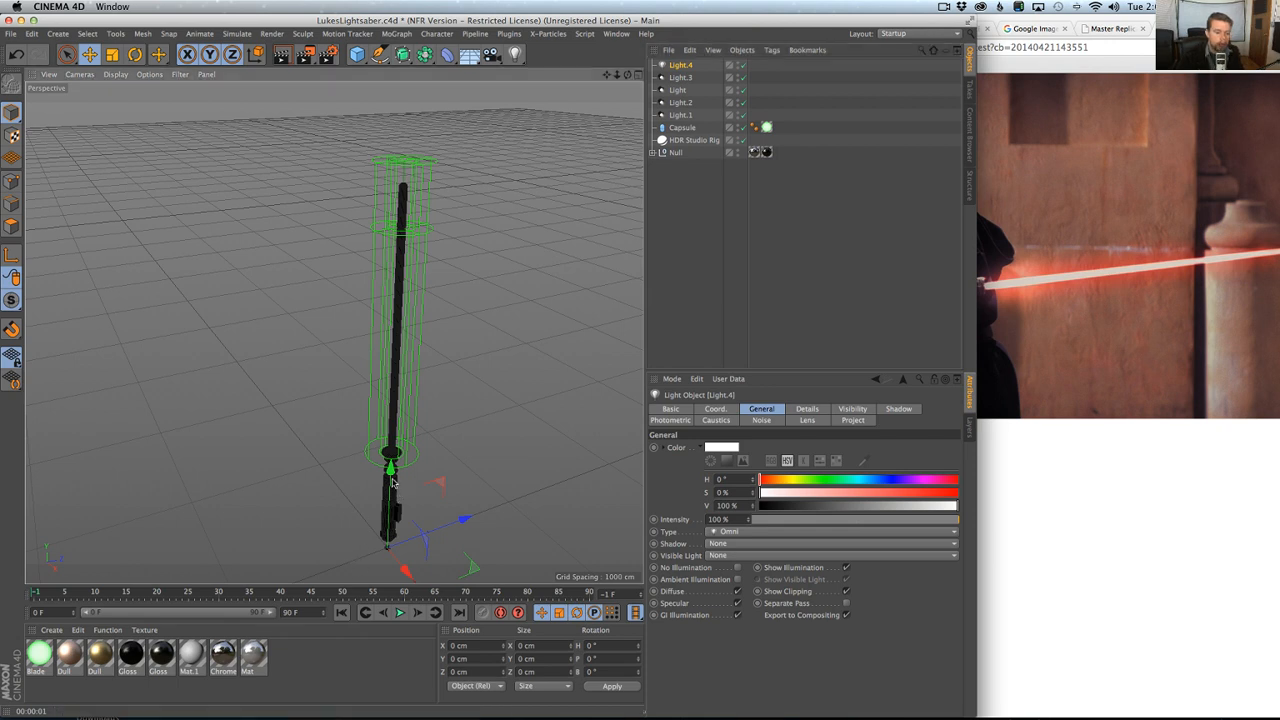
left_click_drag(391, 463, 390, 290)
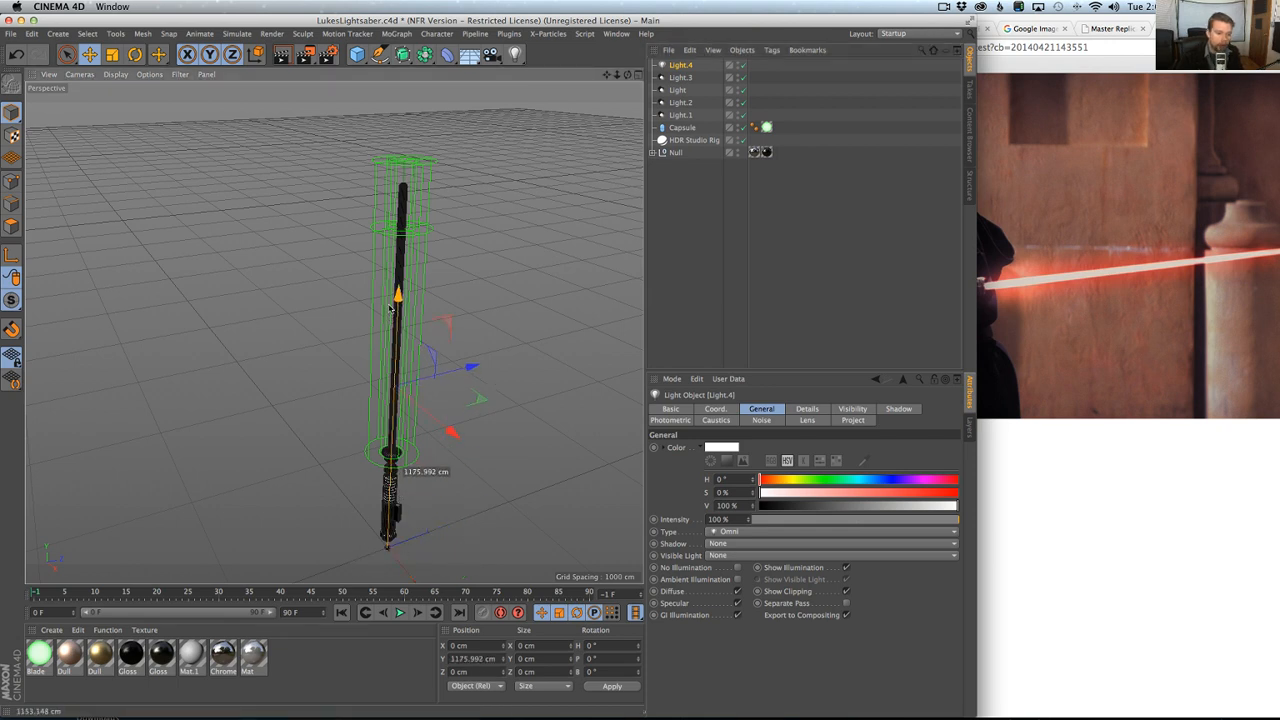
Add a Compositing tag to the Capsule and disable Cast Shadows, Receive Shadows and Seen by AO.
left_click(682, 128)
right_click(679, 130)
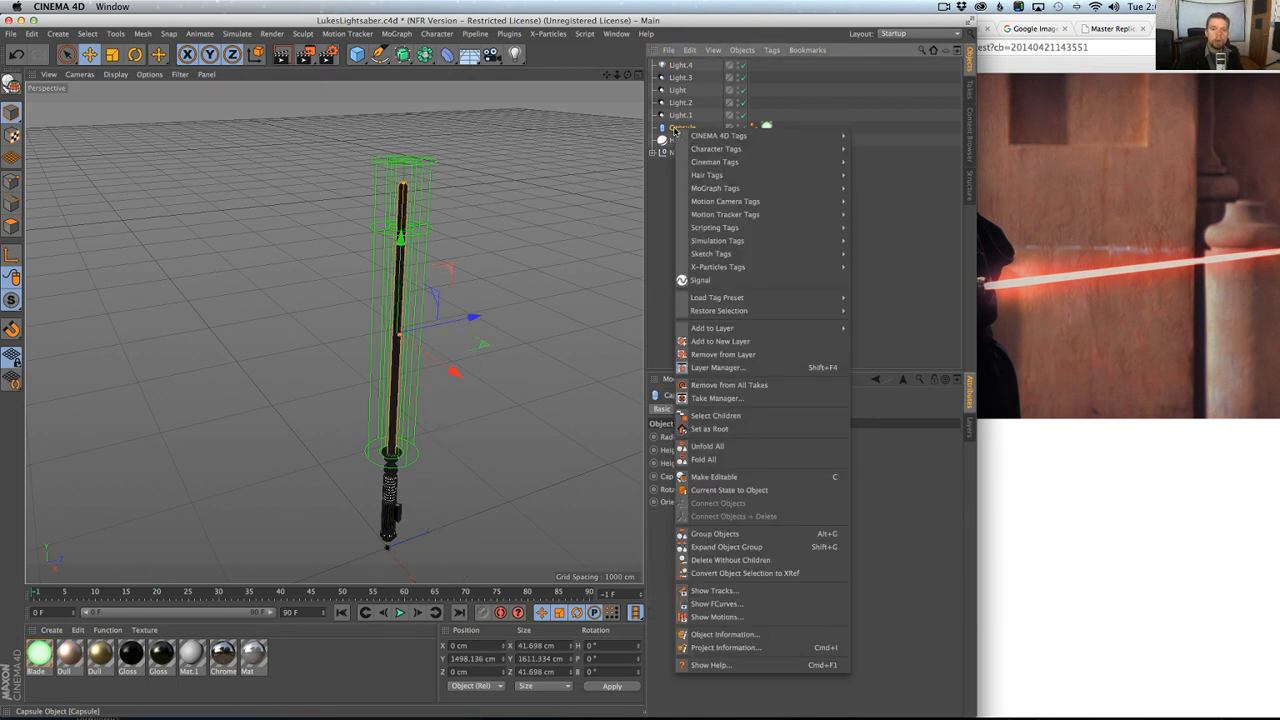
left_click(679, 130)
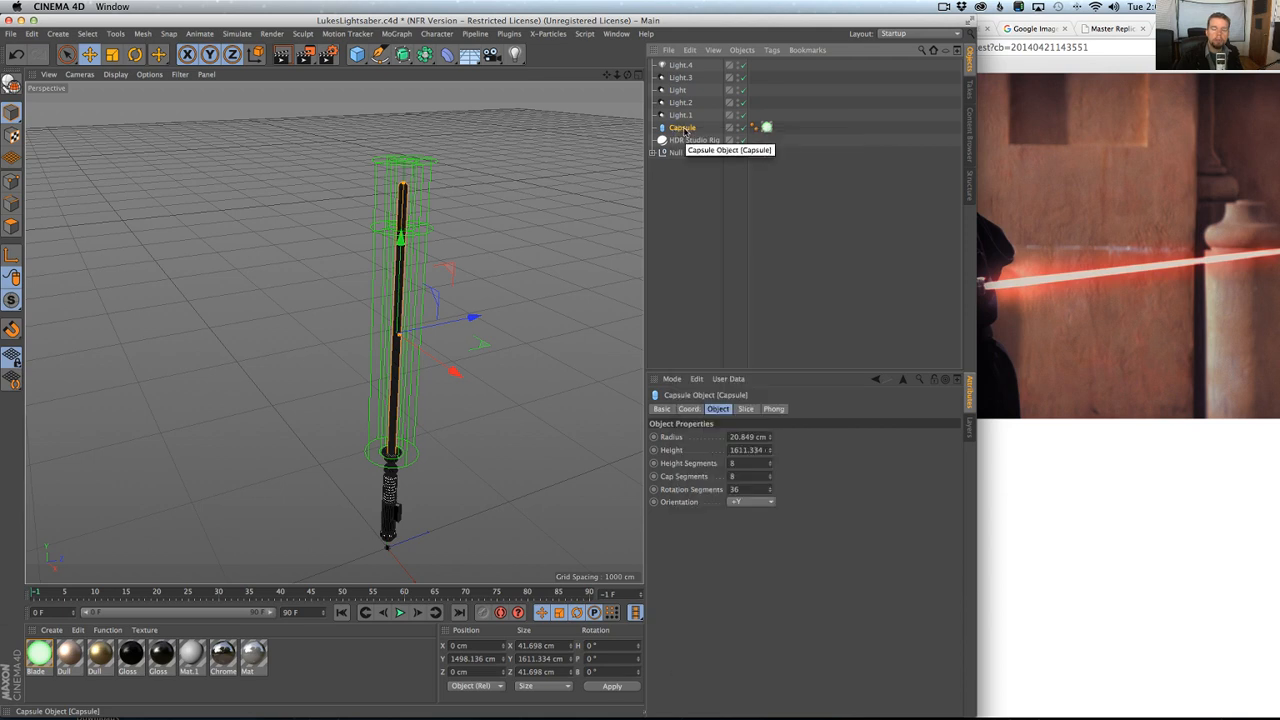
right_click(684, 130)
mouse_move(716, 137)
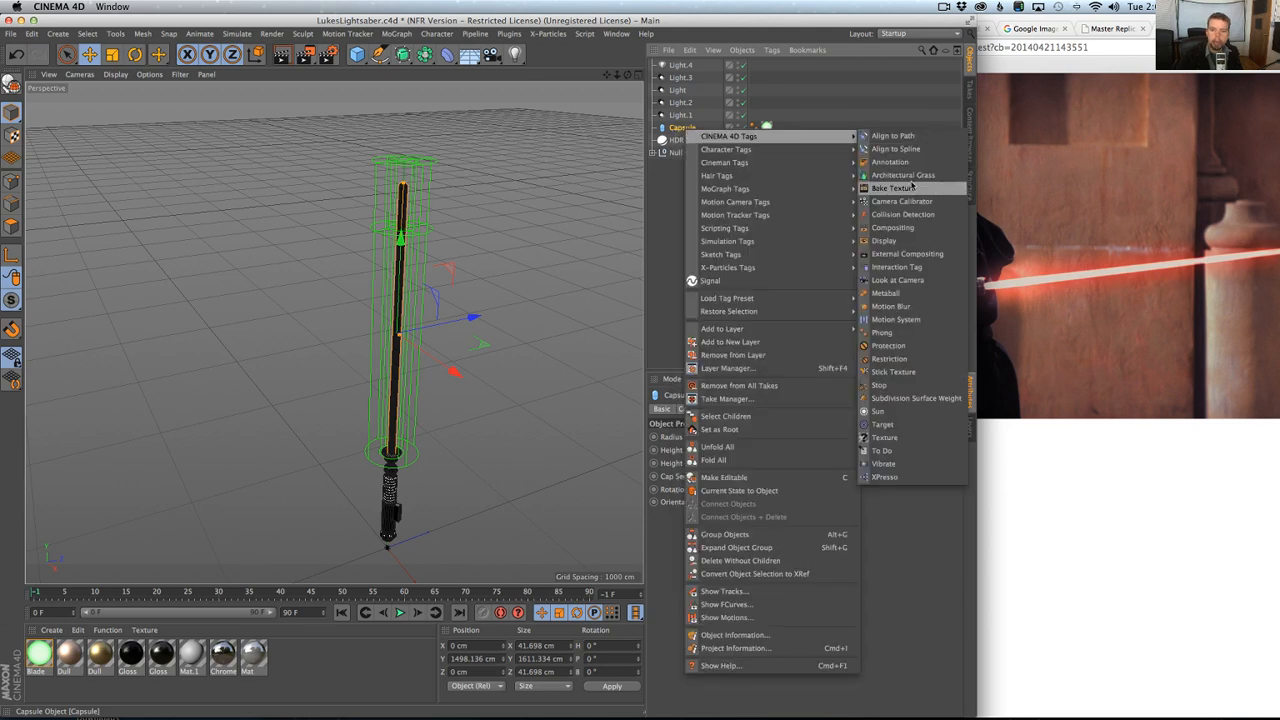
mouse_move(763, 156)
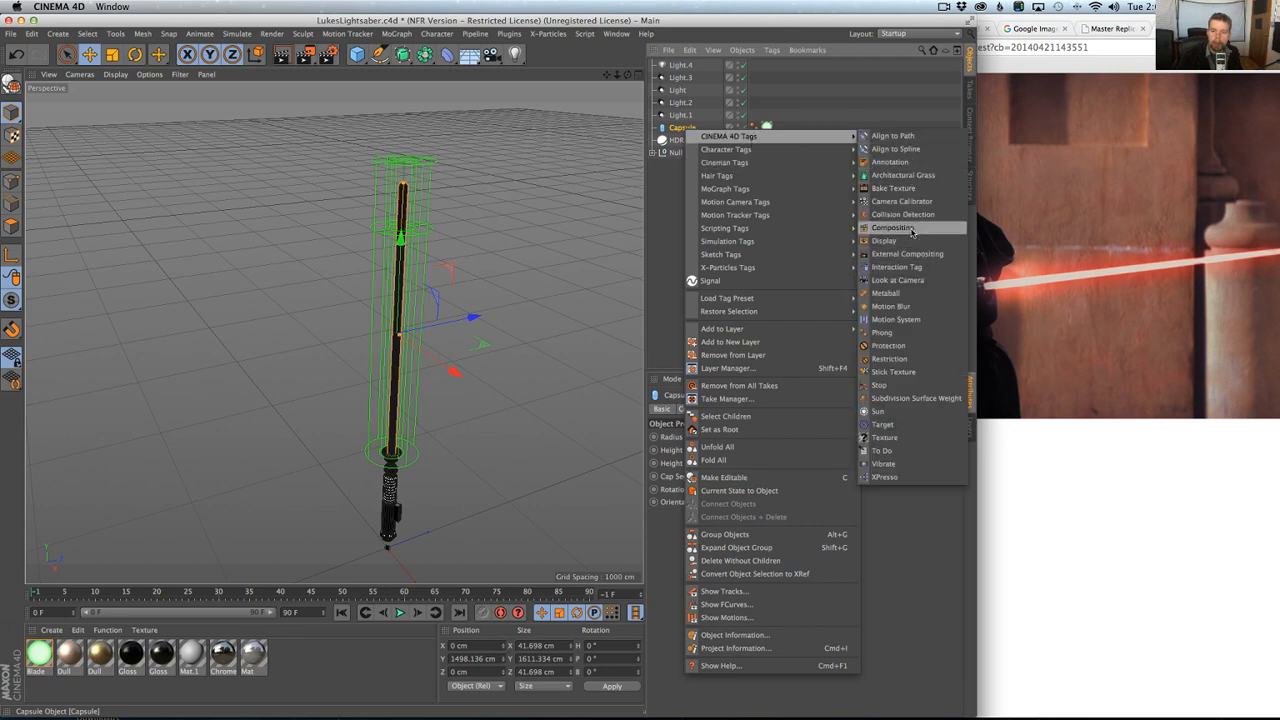
left_click(912, 229)
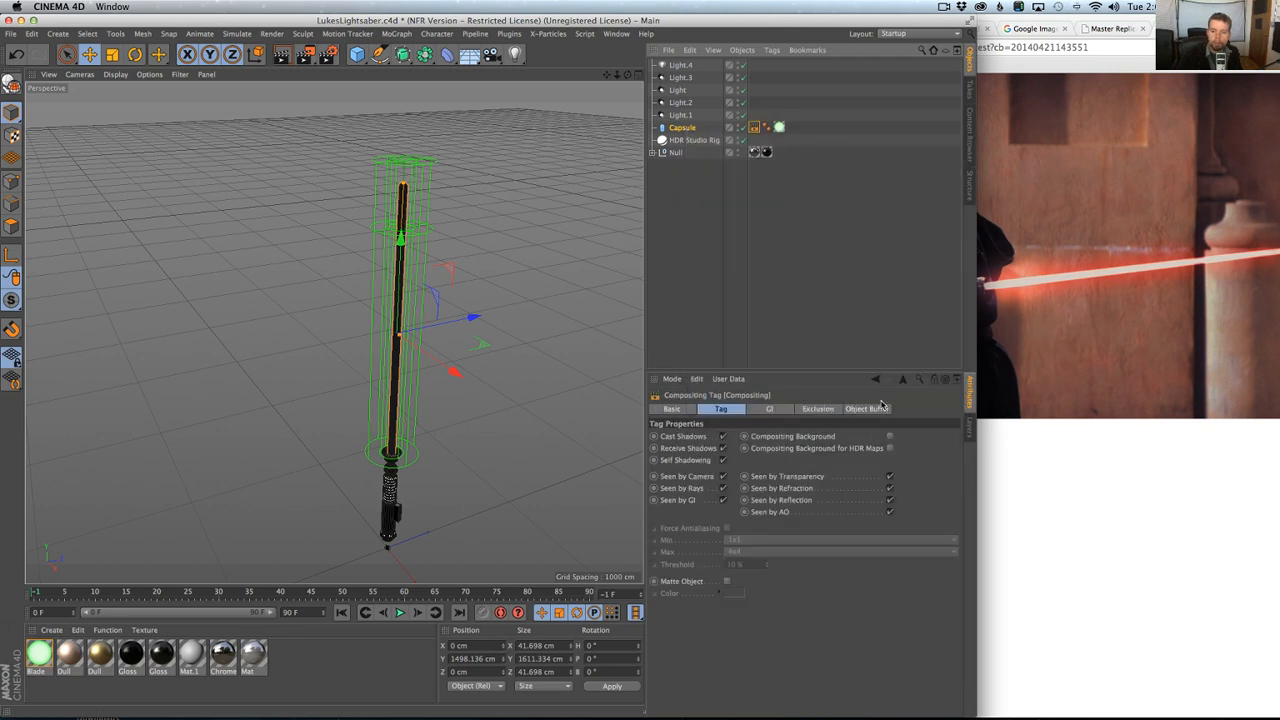
left_click(722, 437)
left_click(722, 448)
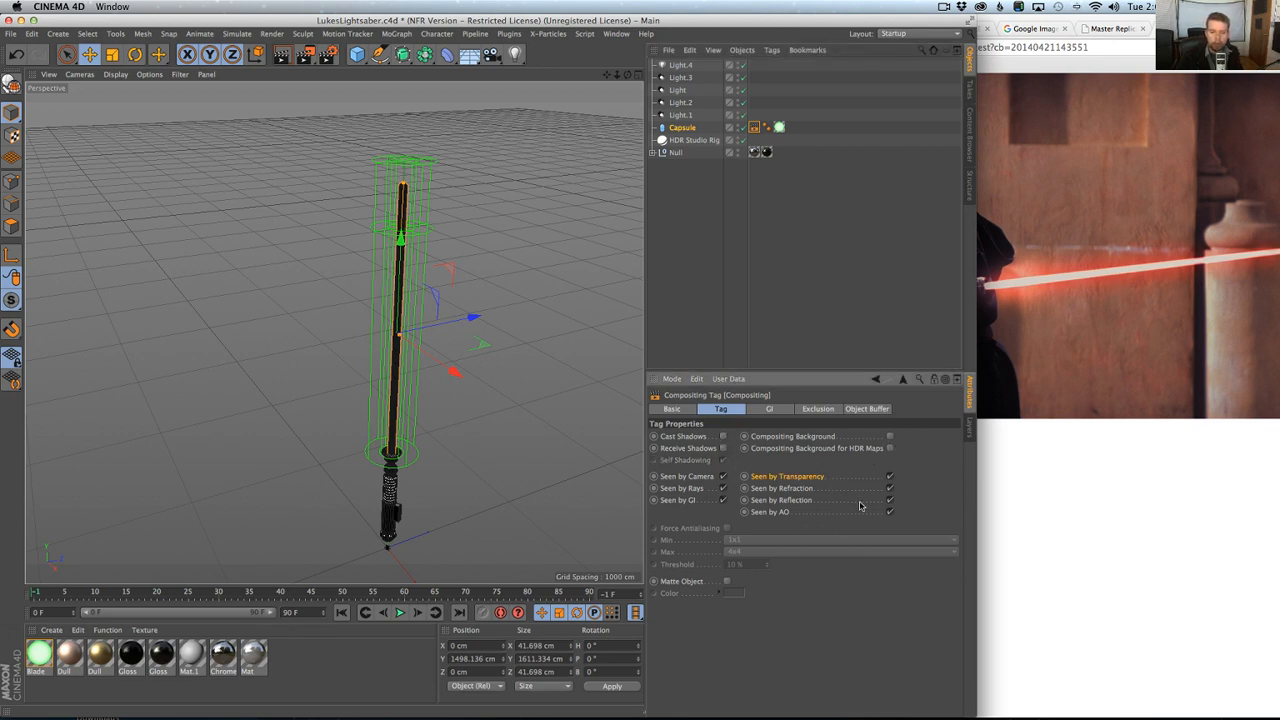
left_click(770, 303)
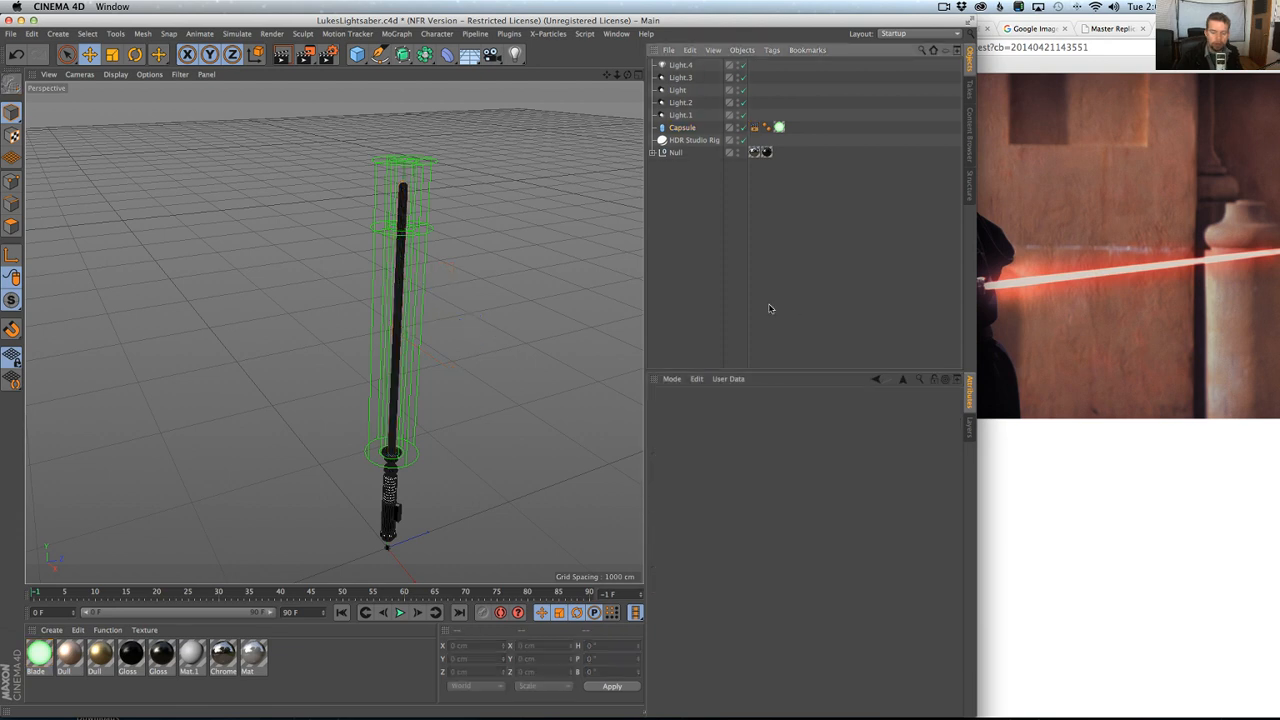
Lower Light.4 to about 971 cm on Y and make it an Area light with a Line area shape.
left_click(681, 66)
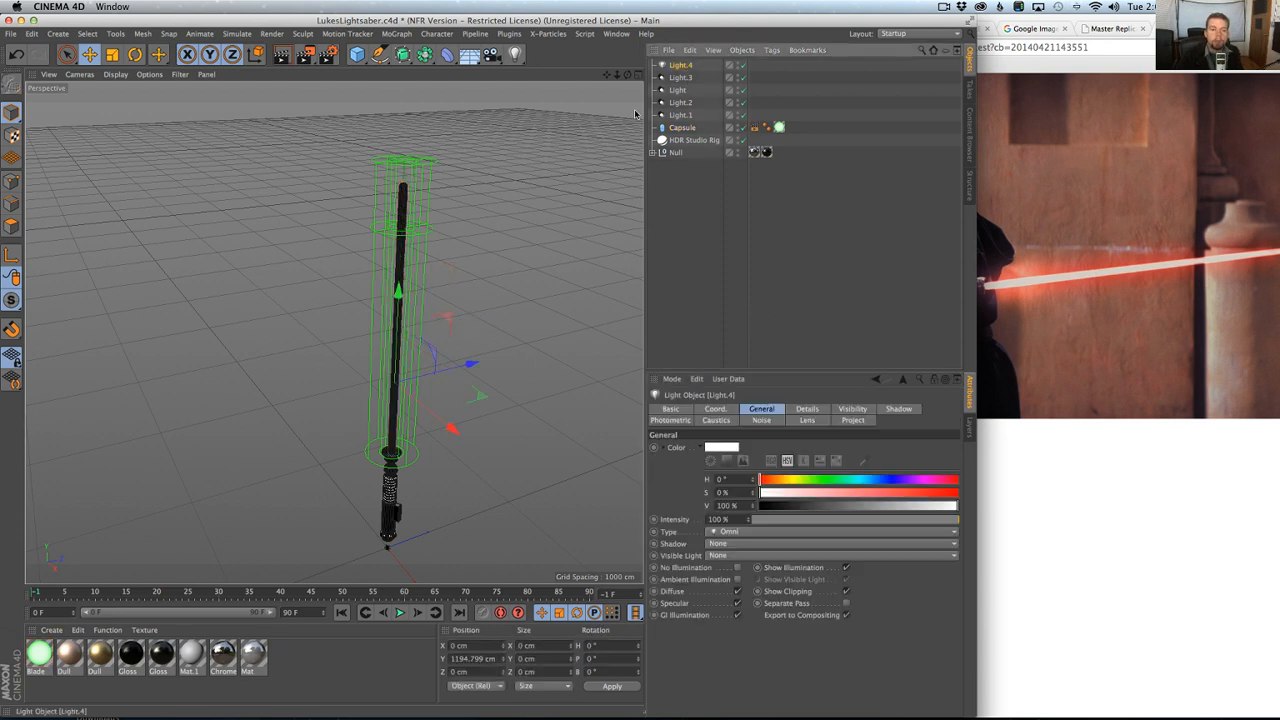
left_click_drag(397, 308, 393, 339)
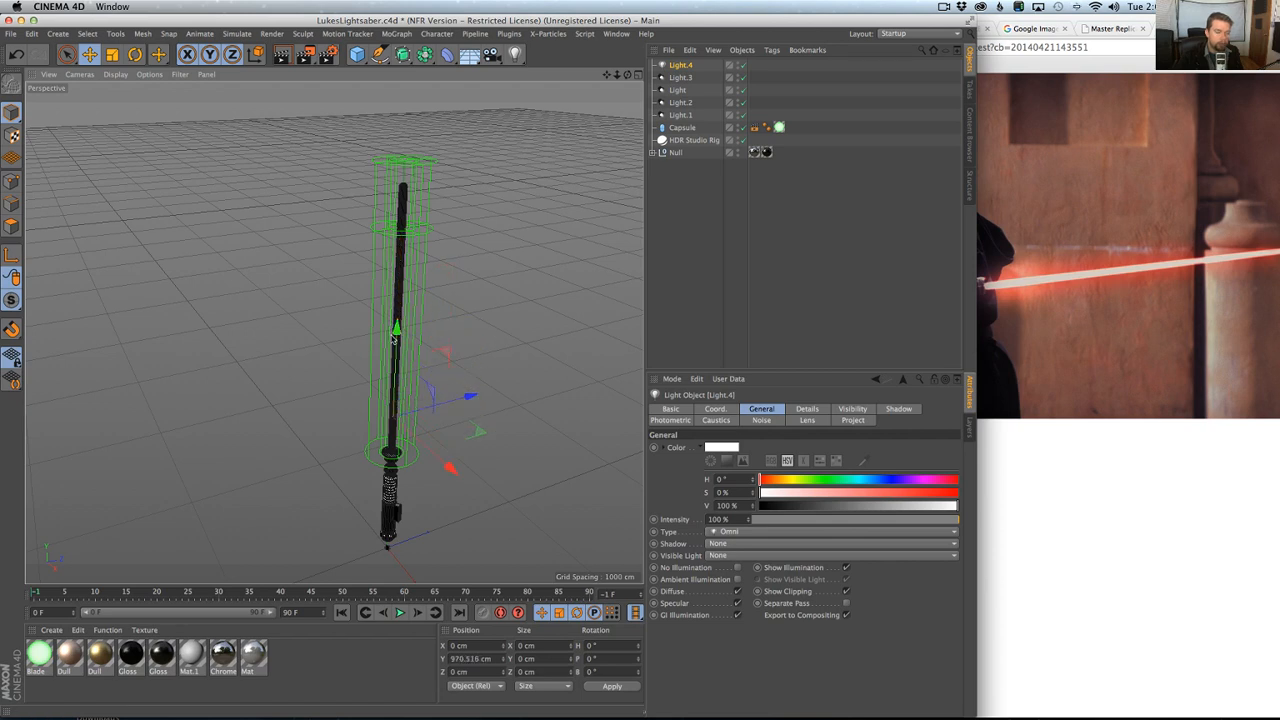
left_click(730, 531)
left_click(765, 582)
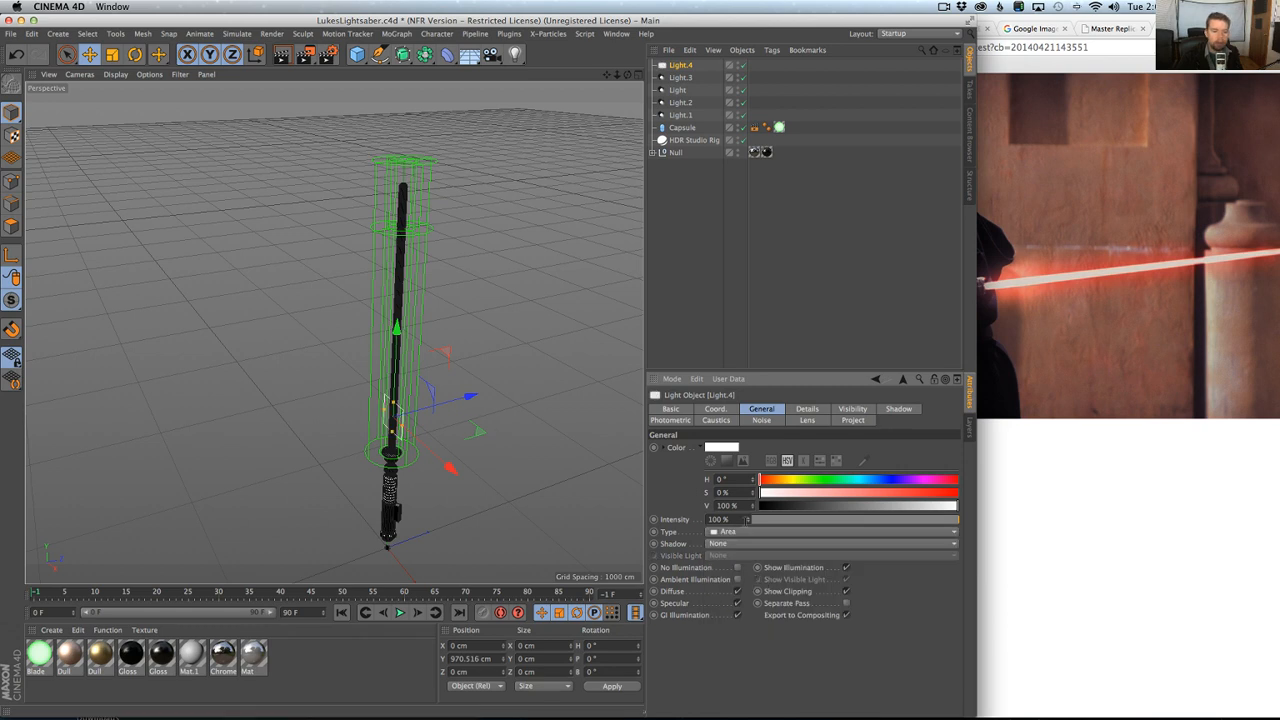
left_click(806, 409)
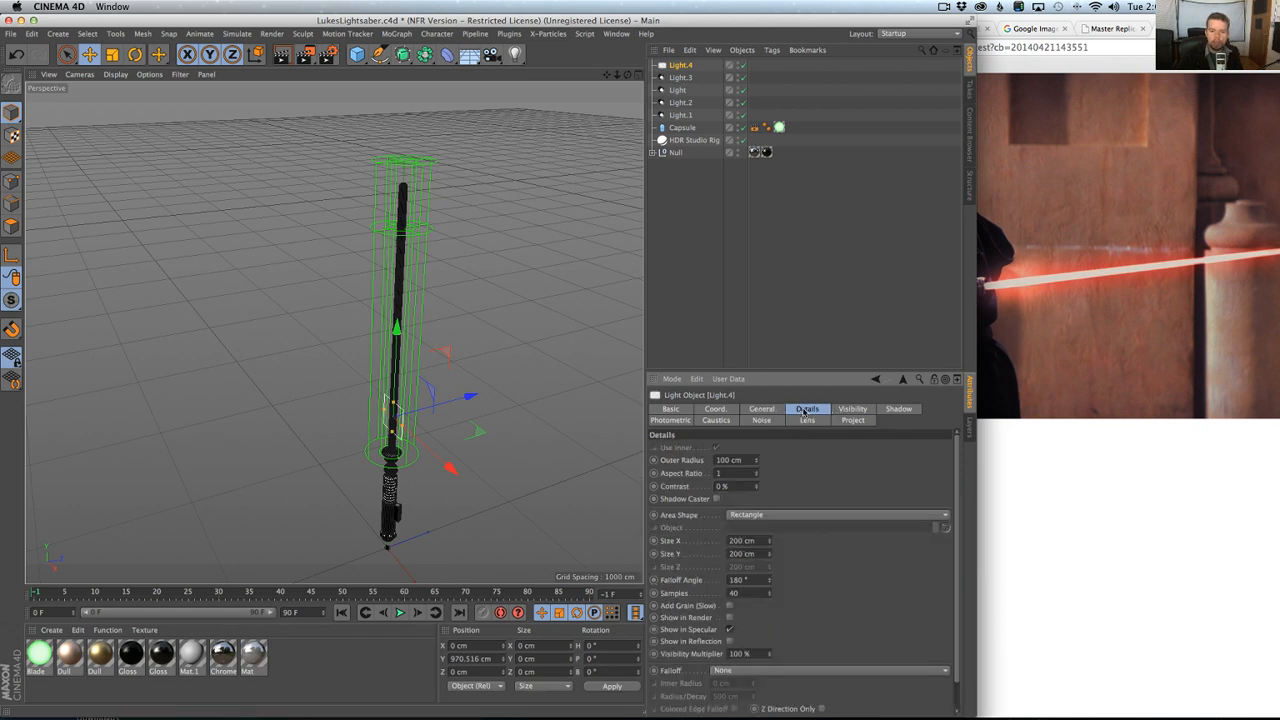
left_click(758, 514)
left_click(861, 553)
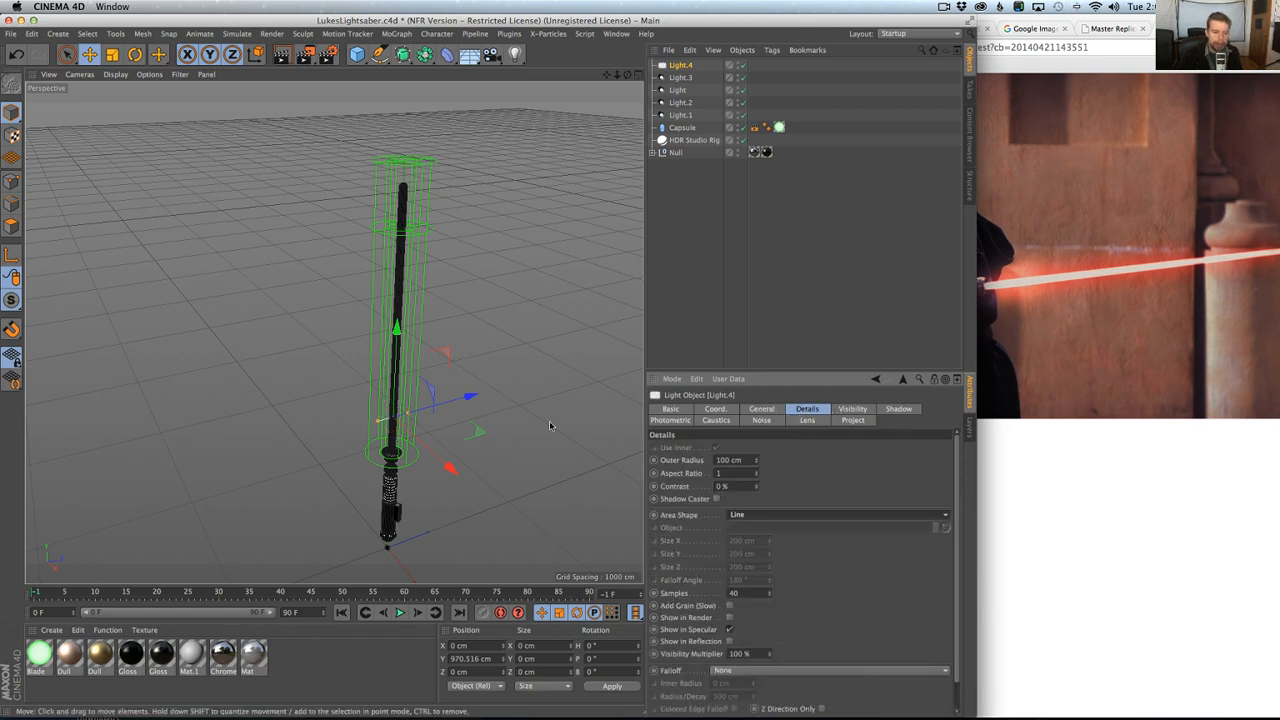
Rotate Light.4 to 90° pitch, stretch its line to the blade's length and centre it on the blade at about 1531 cm on Y.
key("r")
left_click_drag(383, 374, 343, 449)
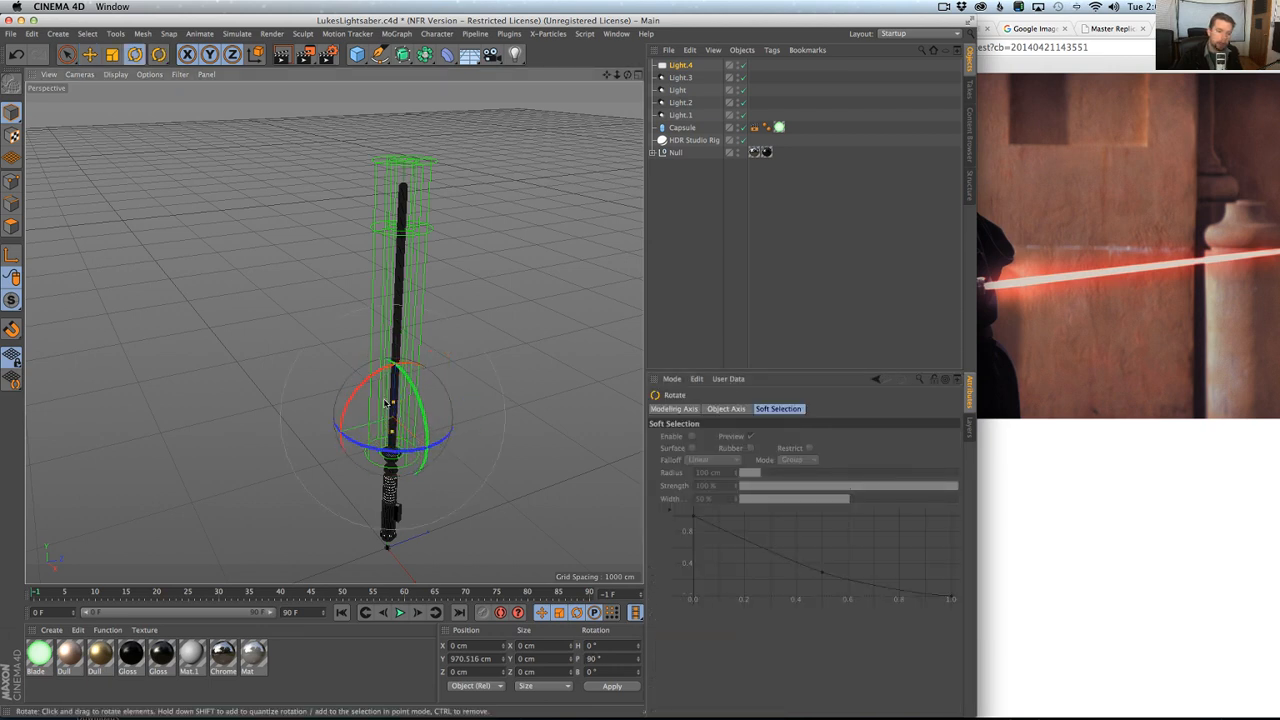
key("e")
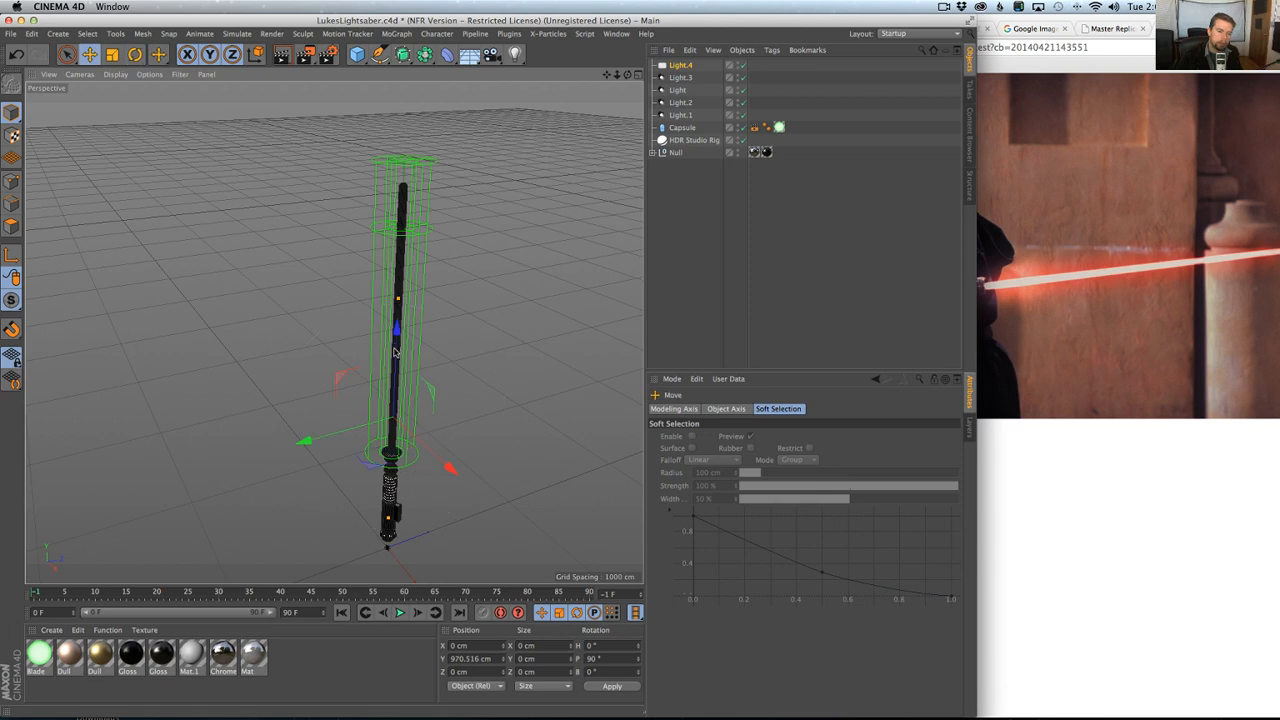
left_click_drag(398, 300, 401, 255)
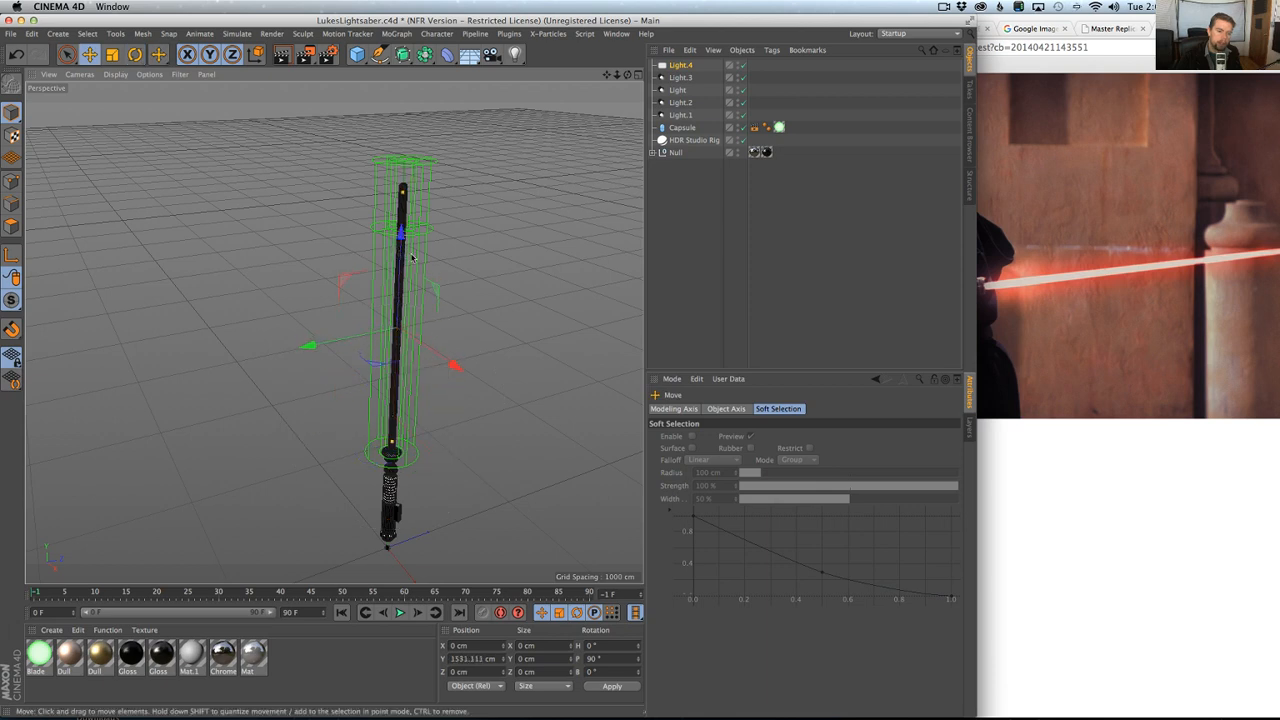
Check the Capsule's Compositing tag, then colour Light.4 green with a hue of 119° and 100% saturation.
left_click(680, 66)
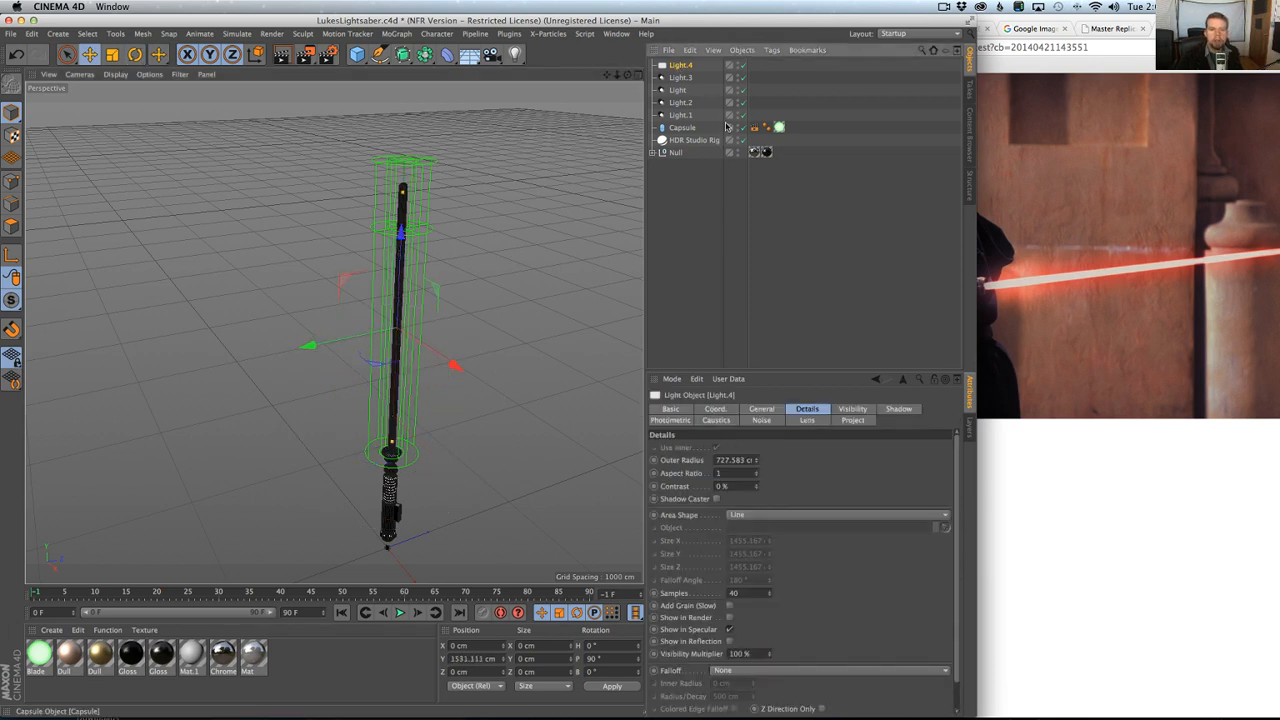
left_click(754, 127)
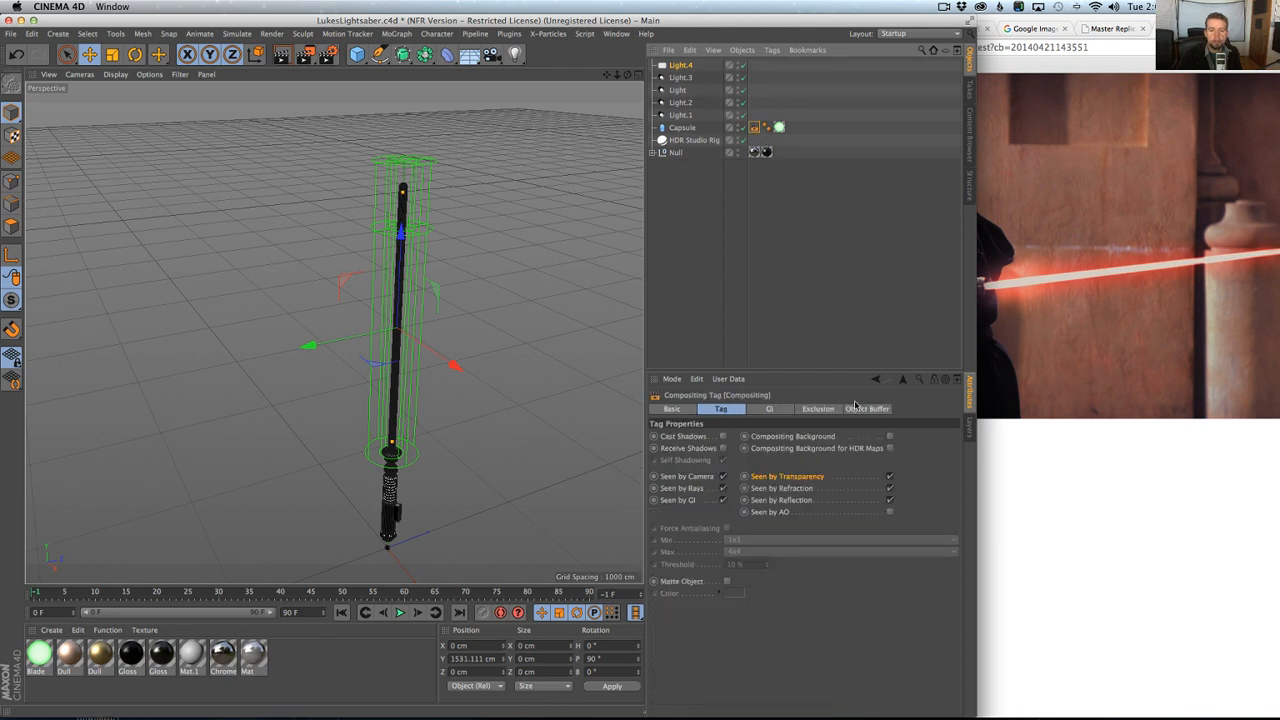
left_click(684, 65)
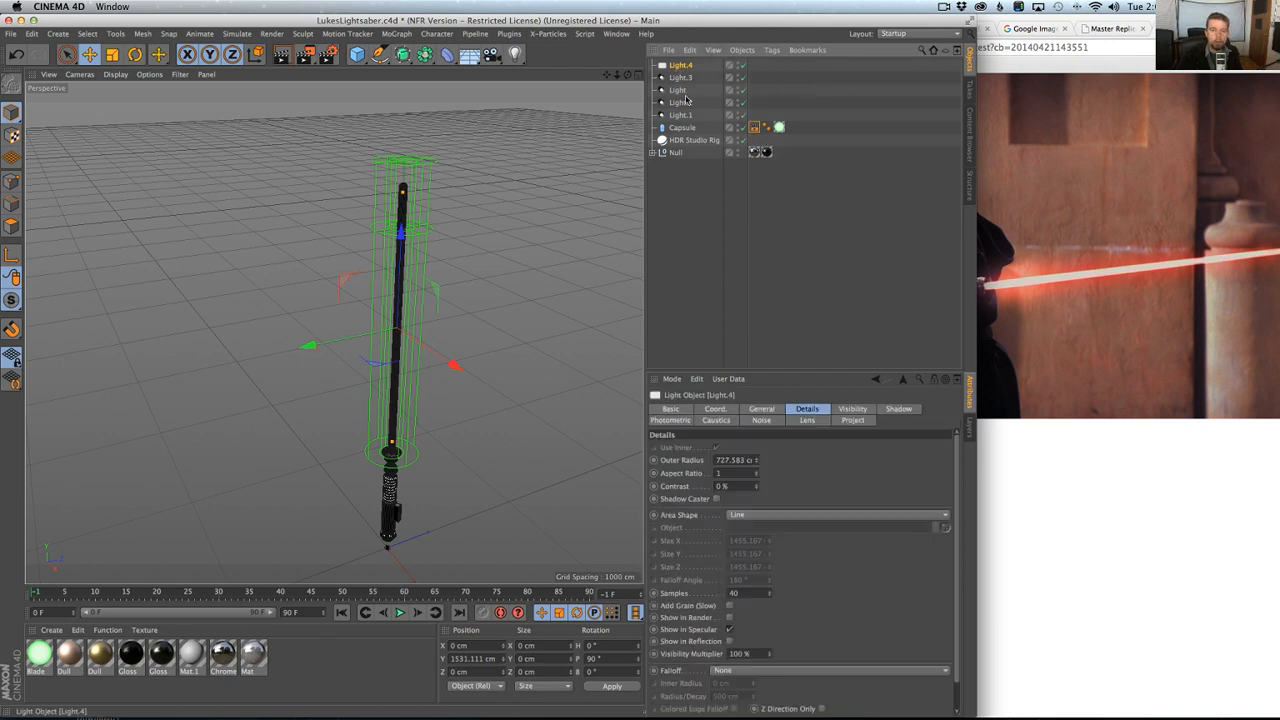
left_click(763, 420)
left_click(762, 409)
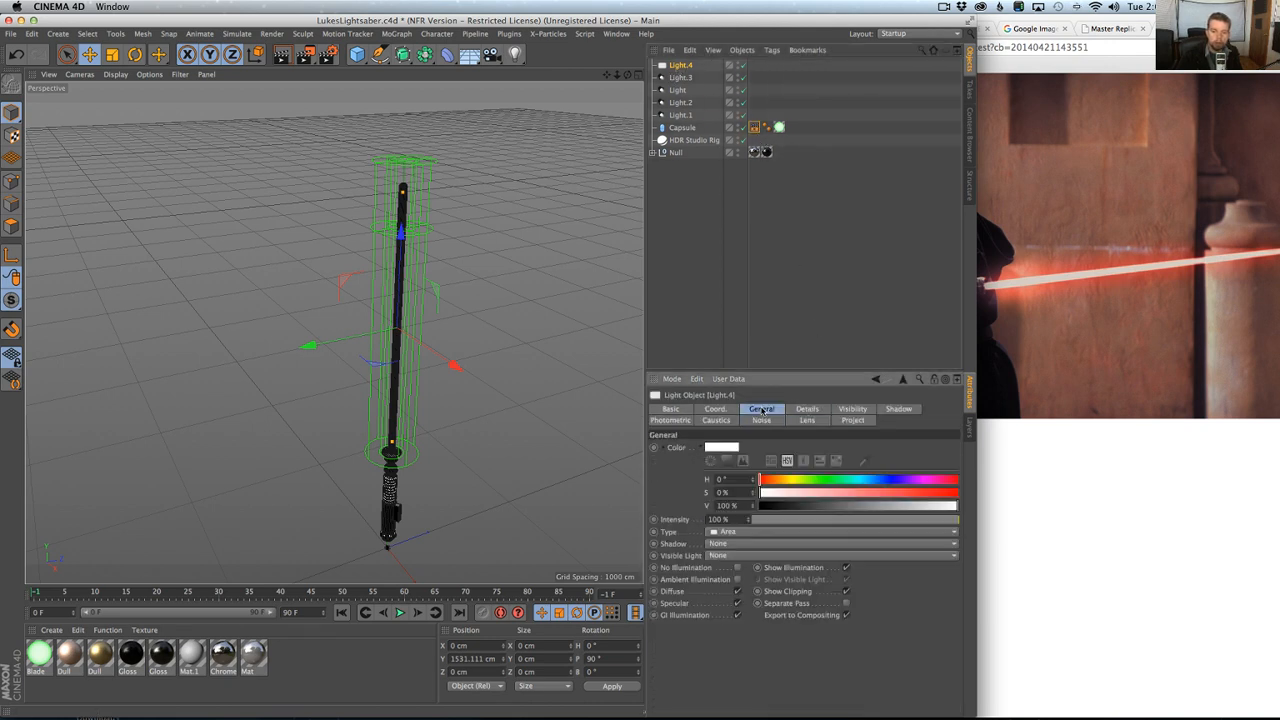
left_click_drag(880, 495, 957, 493)
left_click(826, 480)
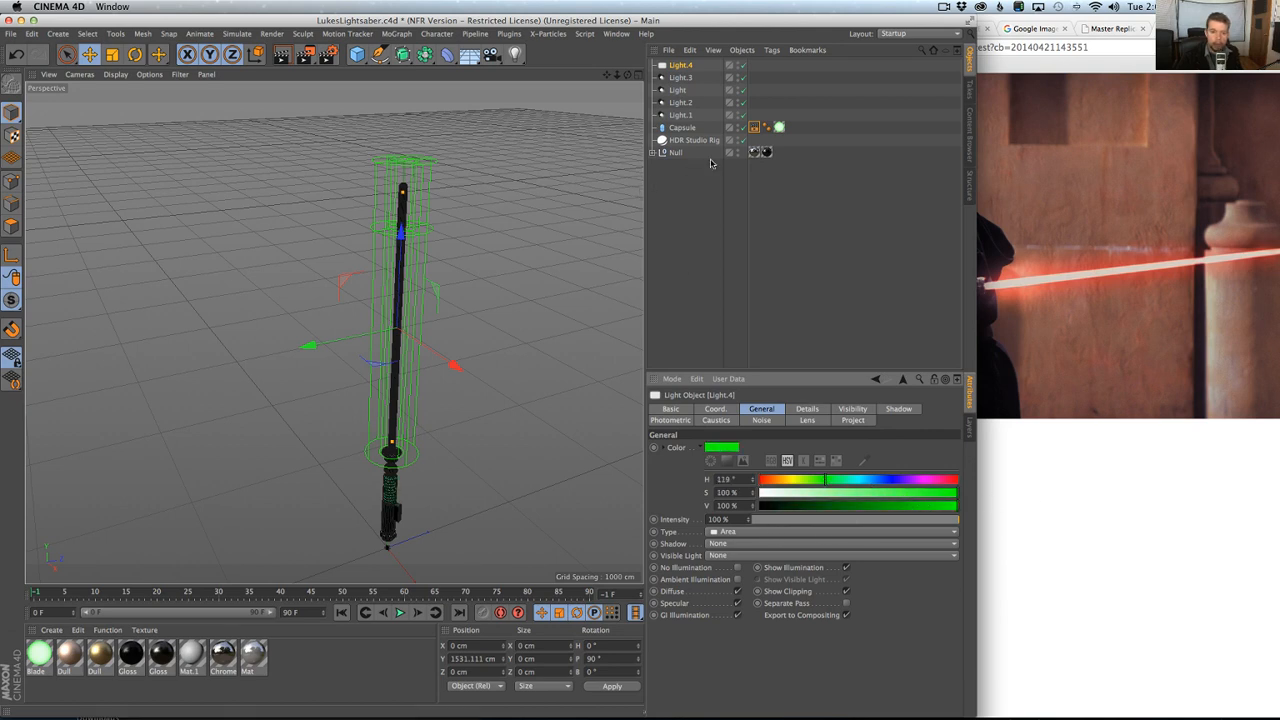
Disable the HDR Studio Rig and render the view with only the blade lights.
left_click(744, 141)
key("super+r")
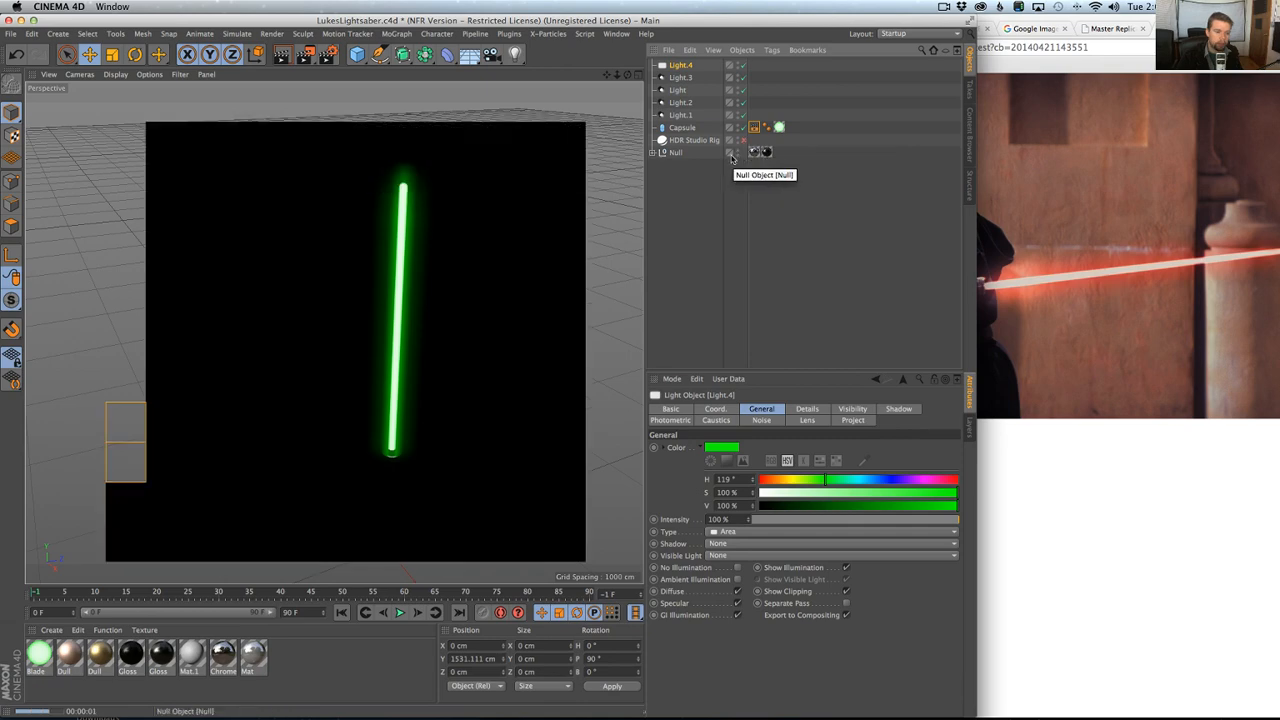
Open the selection of primitive objects.
left_click(358, 56)
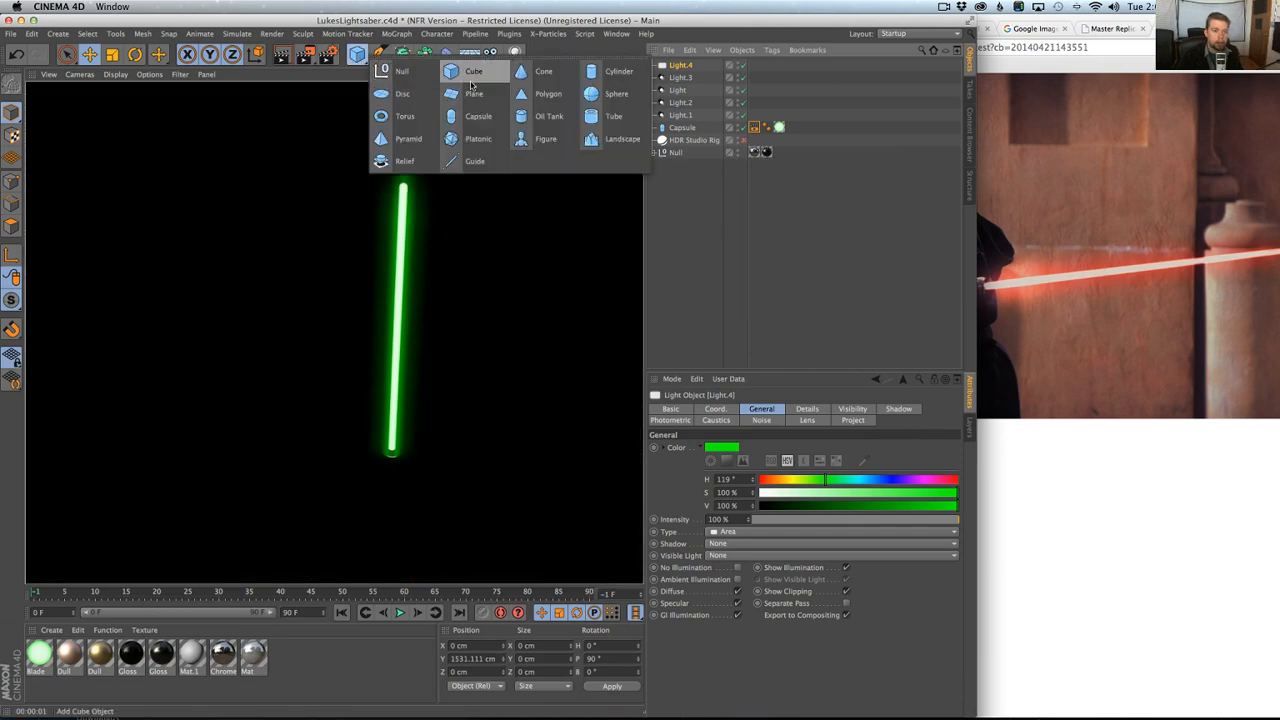